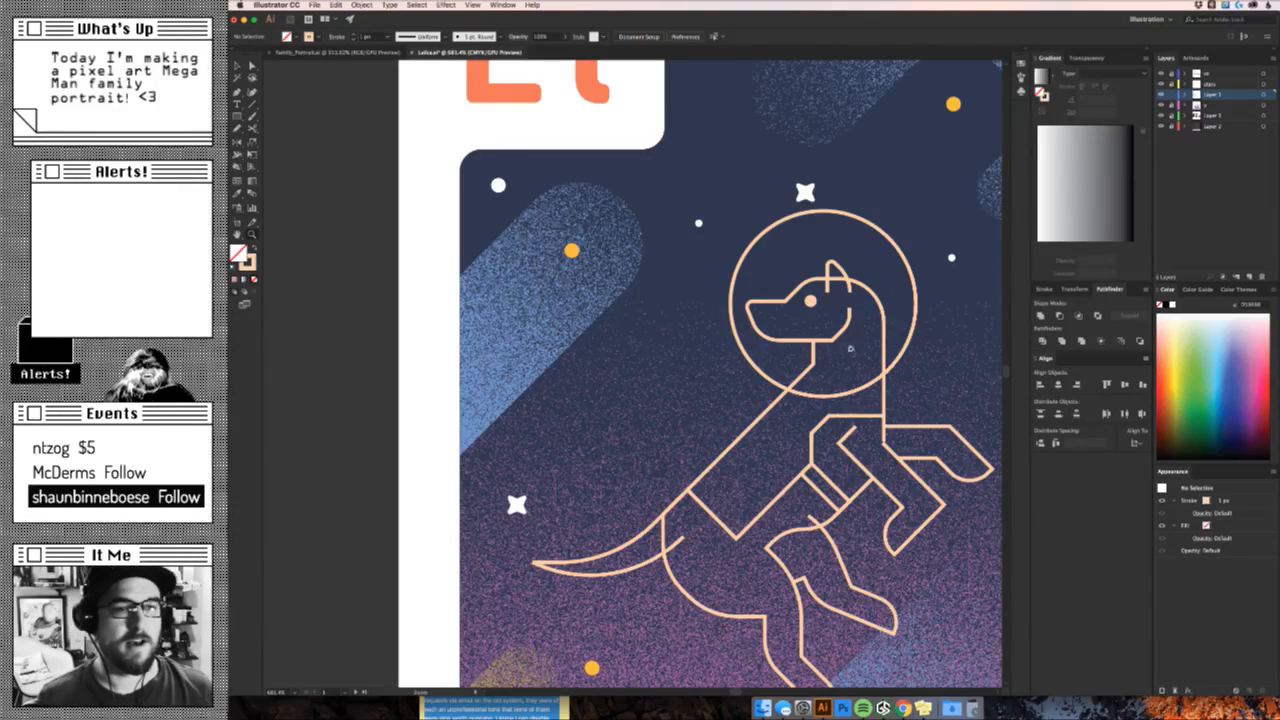
# Round the sharp lower corner of the dog's vest outline at the belly into a smooth curve.
pyautogui.scroll(-5, 596, 330)
pyautogui.scroll(-2, 596, 331)
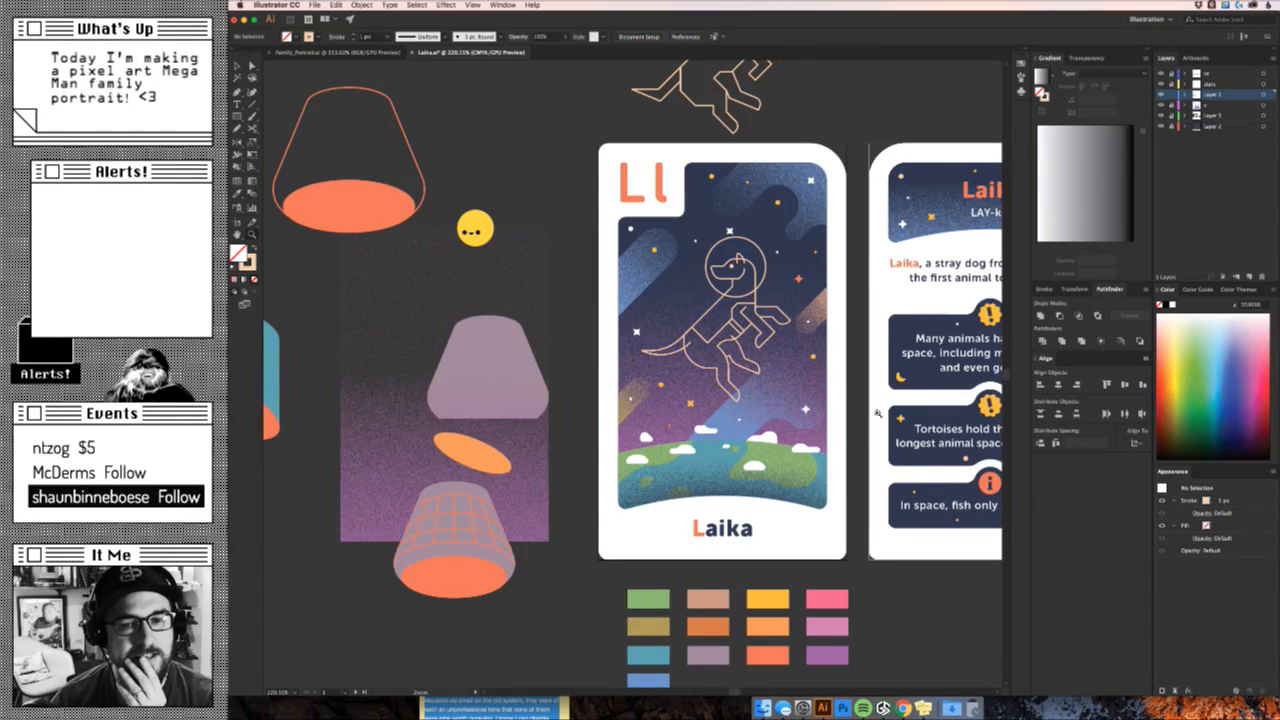
pyautogui.hscroll(3, 888, 398)
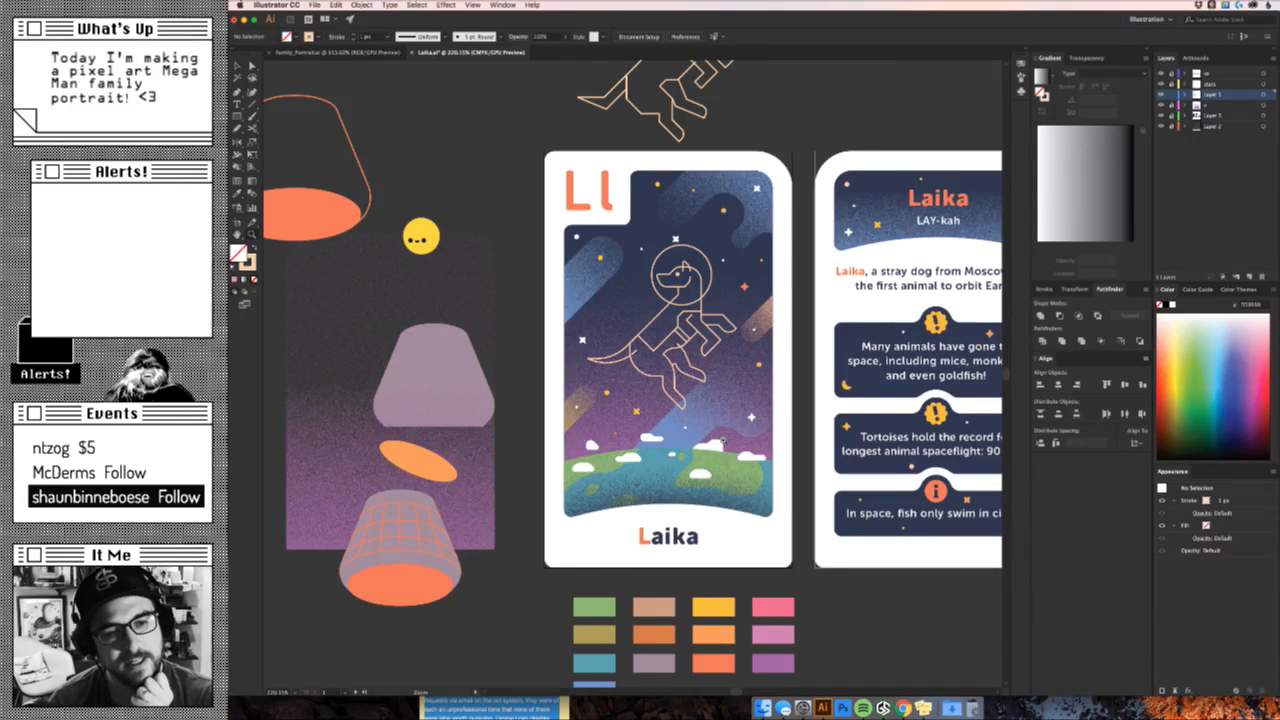
pyautogui.hscroll(2, 819, 400)
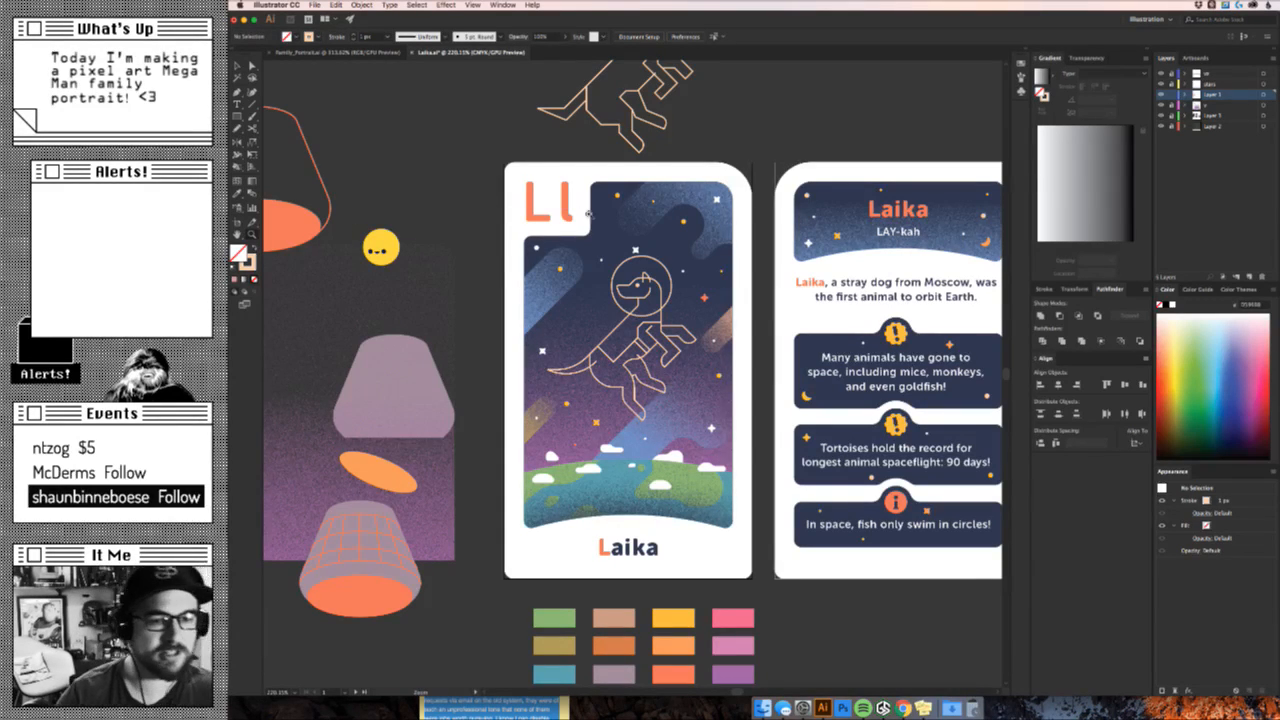
pyautogui.scroll(3, 592, 346)
pyautogui.scroll(2, 602, 340)
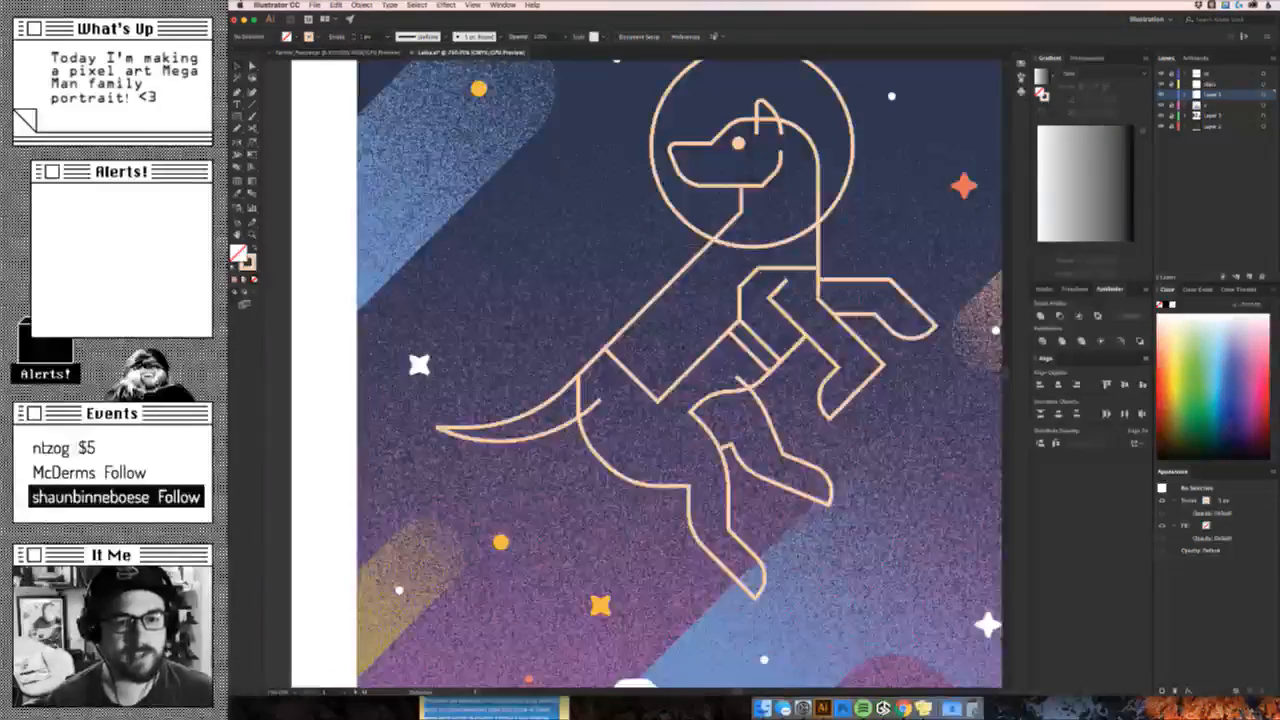
pyautogui.press('a')
pyautogui.click(658, 393)
pyautogui.moveTo(658, 393); pyautogui.dragTo(680, 328)
pyautogui.click(634, 420)
# Join the path endpoints where the dog's vertical neck and chest line meets the near foreleg.
pyautogui.moveTo(633, 481); pyautogui.dragTo(575, 605)
pyautogui.moveTo(666, 433); pyautogui.dragTo(832, 400)
pyautogui.moveTo(883, 450); pyautogui.dragTo(610, 431)
pyautogui.moveTo(836, 396); pyautogui.dragTo(801, 453)
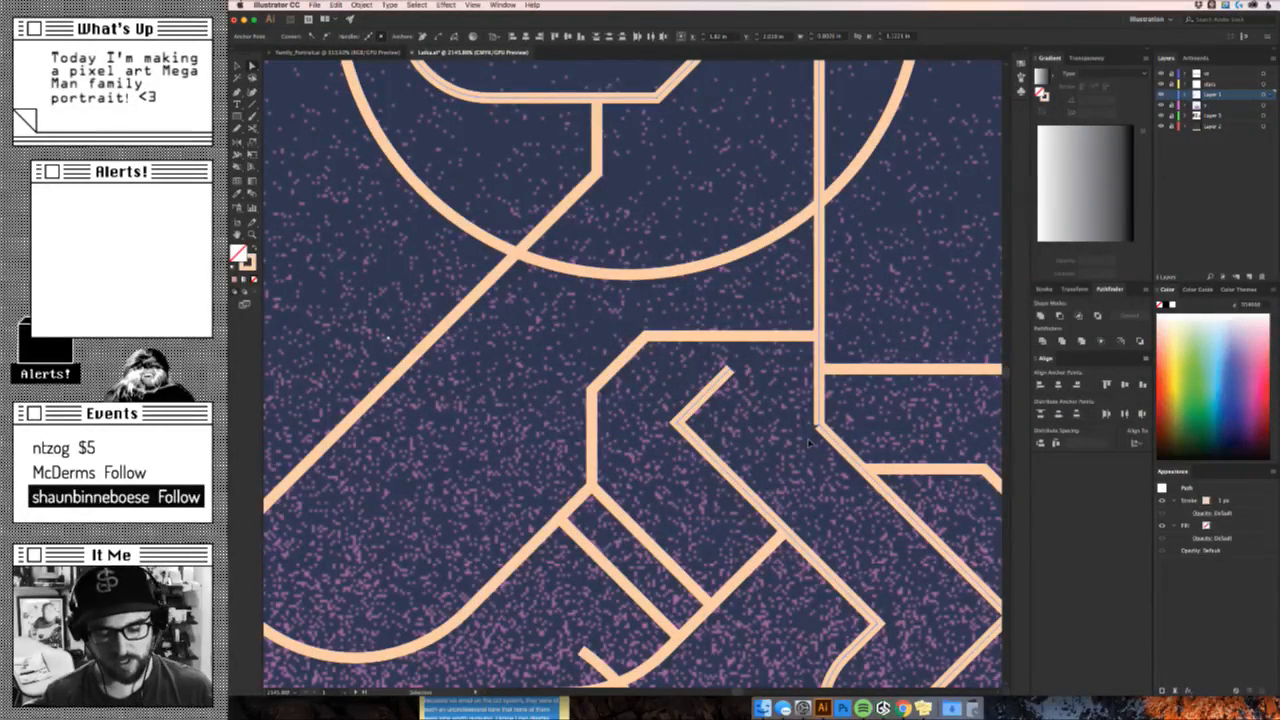
pyautogui.press('super+j')
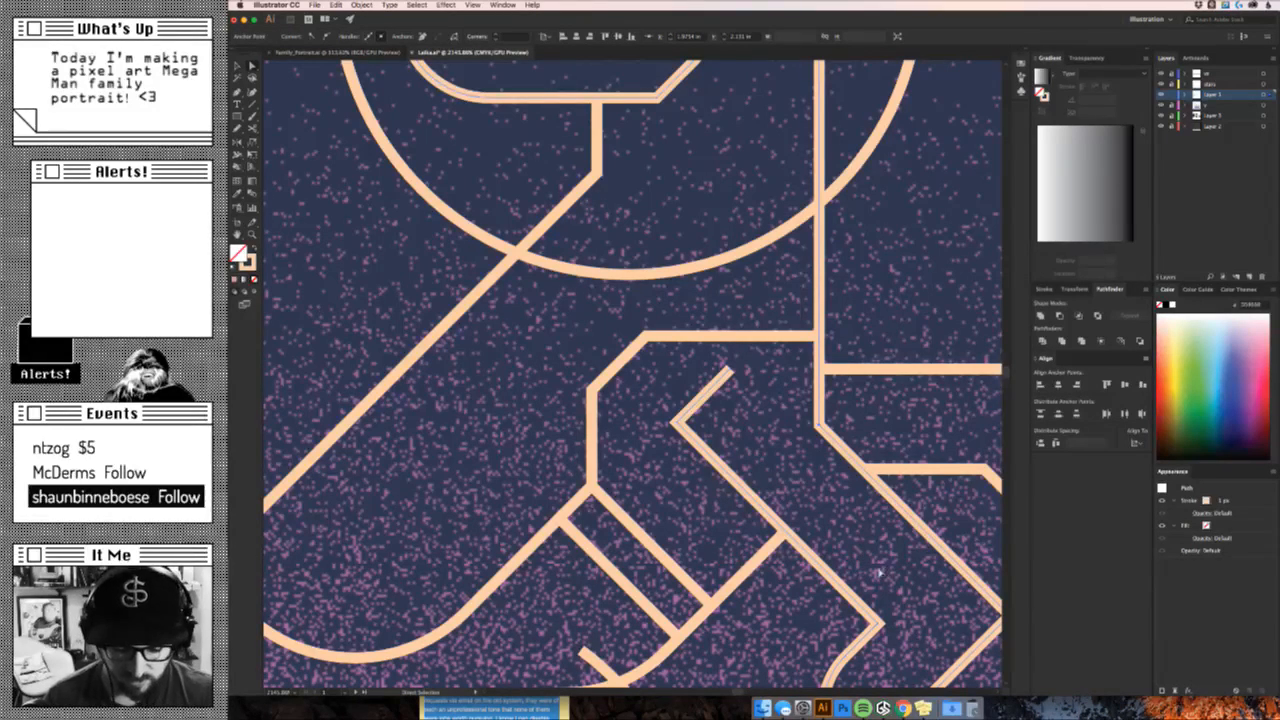
pyautogui.press('XF86AudioLowerVolume')
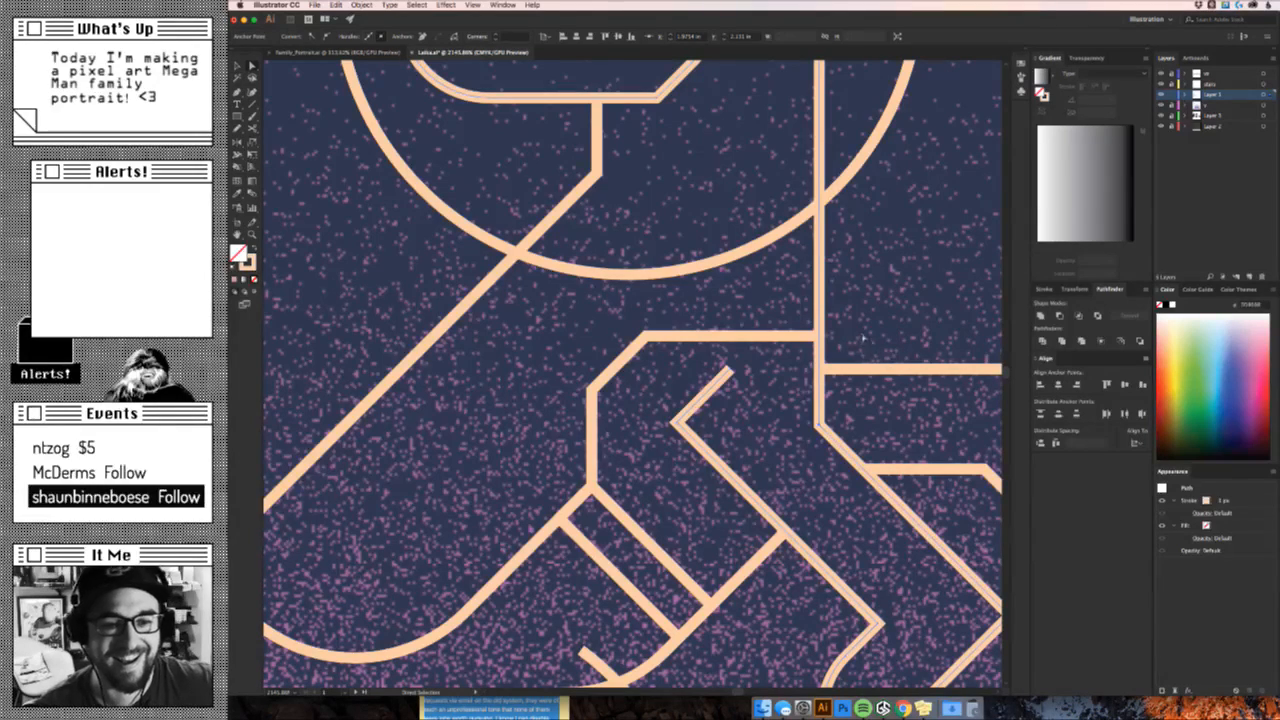
# Round the corner near the upper open end of the dog's near foreleg, undoing and redoing the rounding to compare.
pyautogui.click(862, 340)
pyautogui.click(688, 424)
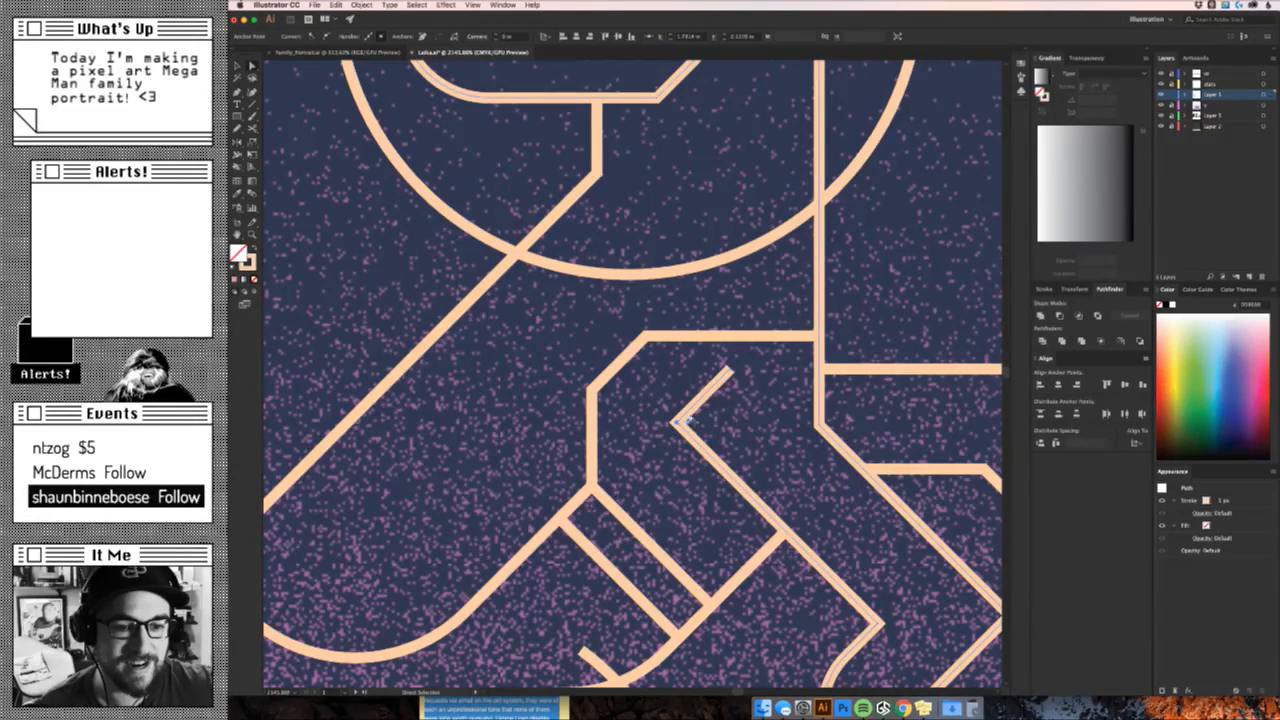
pyautogui.moveTo(688, 424); pyautogui.dragTo(740, 422)
pyautogui.click(785, 452)
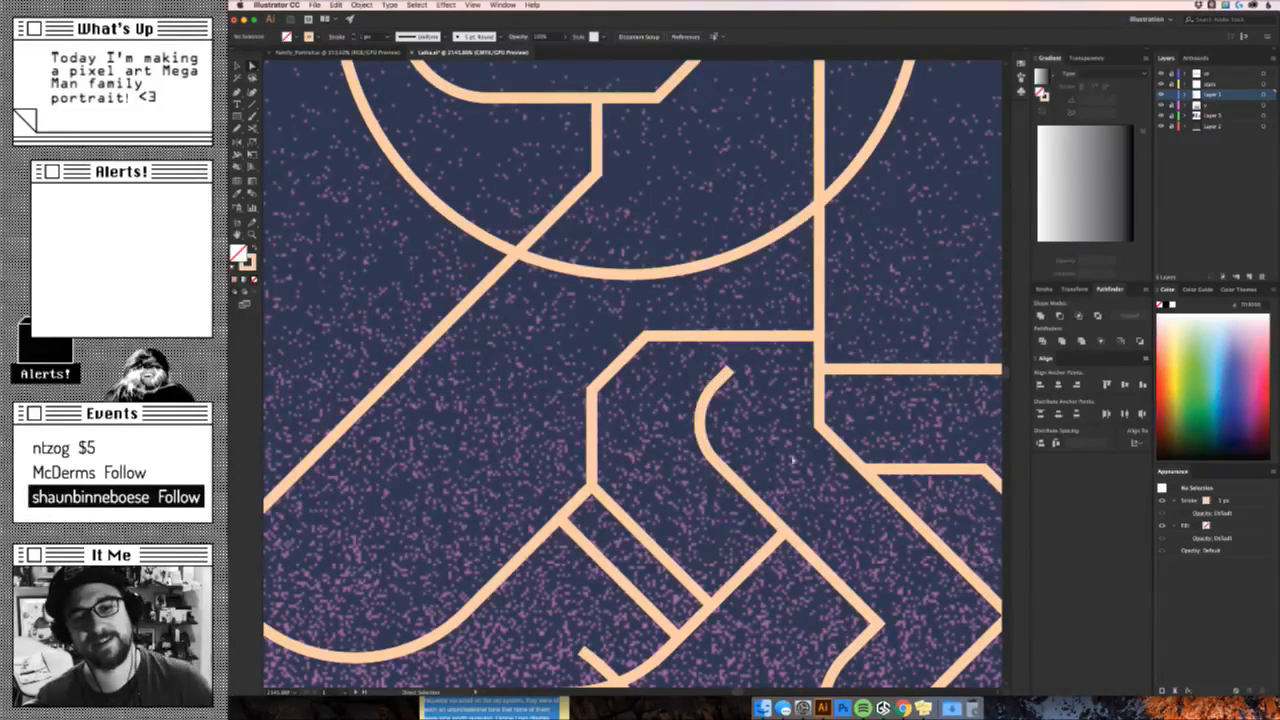
pyautogui.press('super+z')
pyautogui.press('super+z')
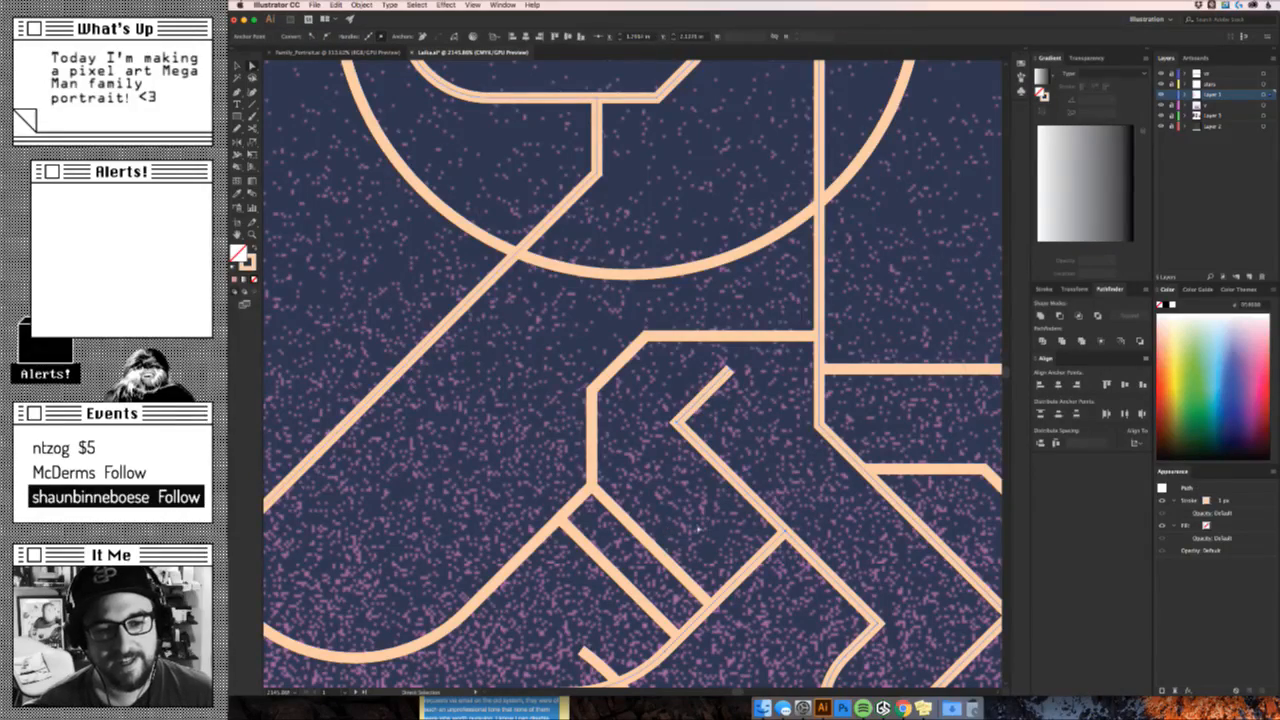
pyautogui.press('super+shift+z')
pyautogui.click(790, 475)
# Round the outer bend of the dog's near foreleg, where the chest line turns back towards the paw.
pyautogui.press('z')
pyautogui.click(805, 488)
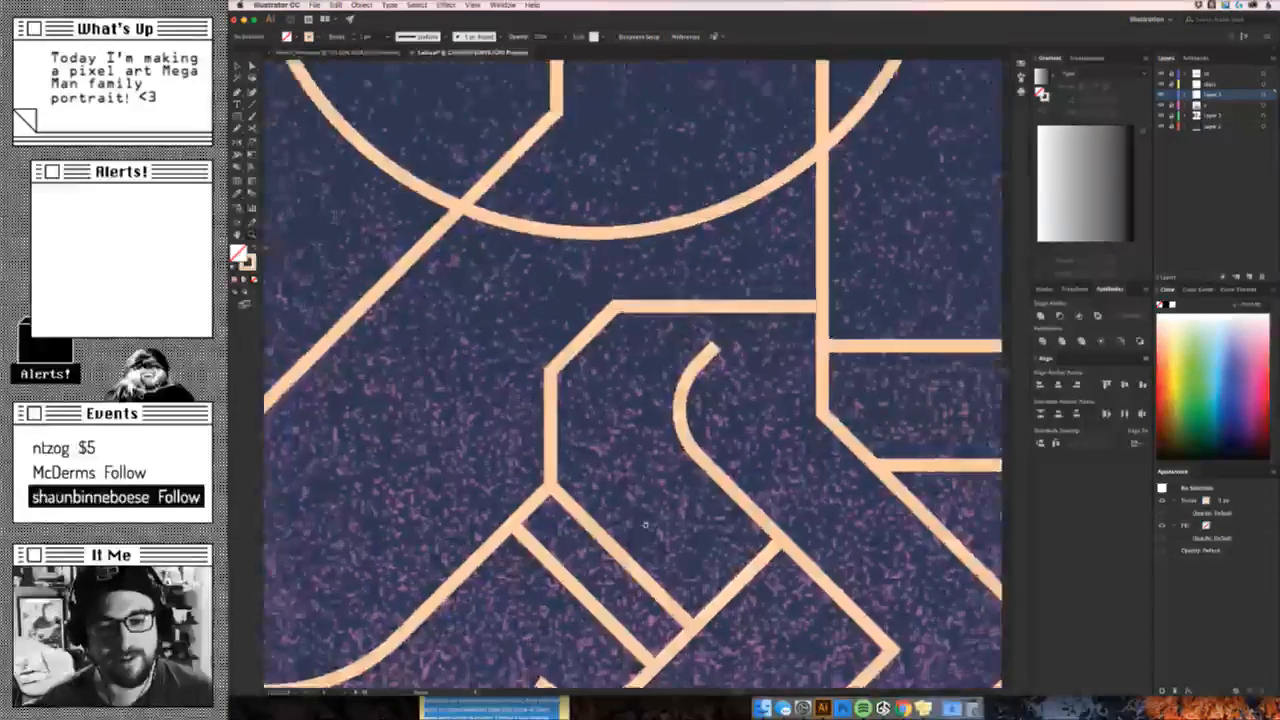
pyautogui.moveTo(645, 525); pyautogui.dragTo(600, 525)
pyautogui.press('a')
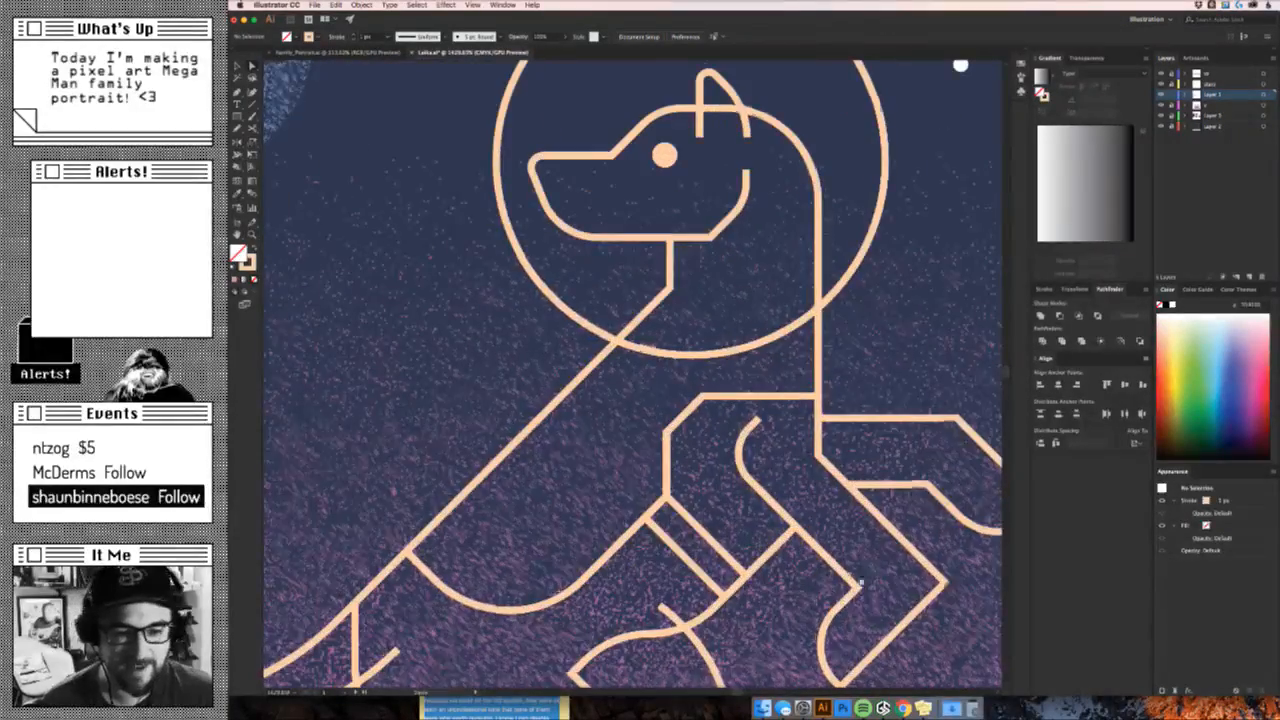
pyautogui.moveTo(861, 583); pyautogui.dragTo(698, 483)
pyautogui.click(780, 484)
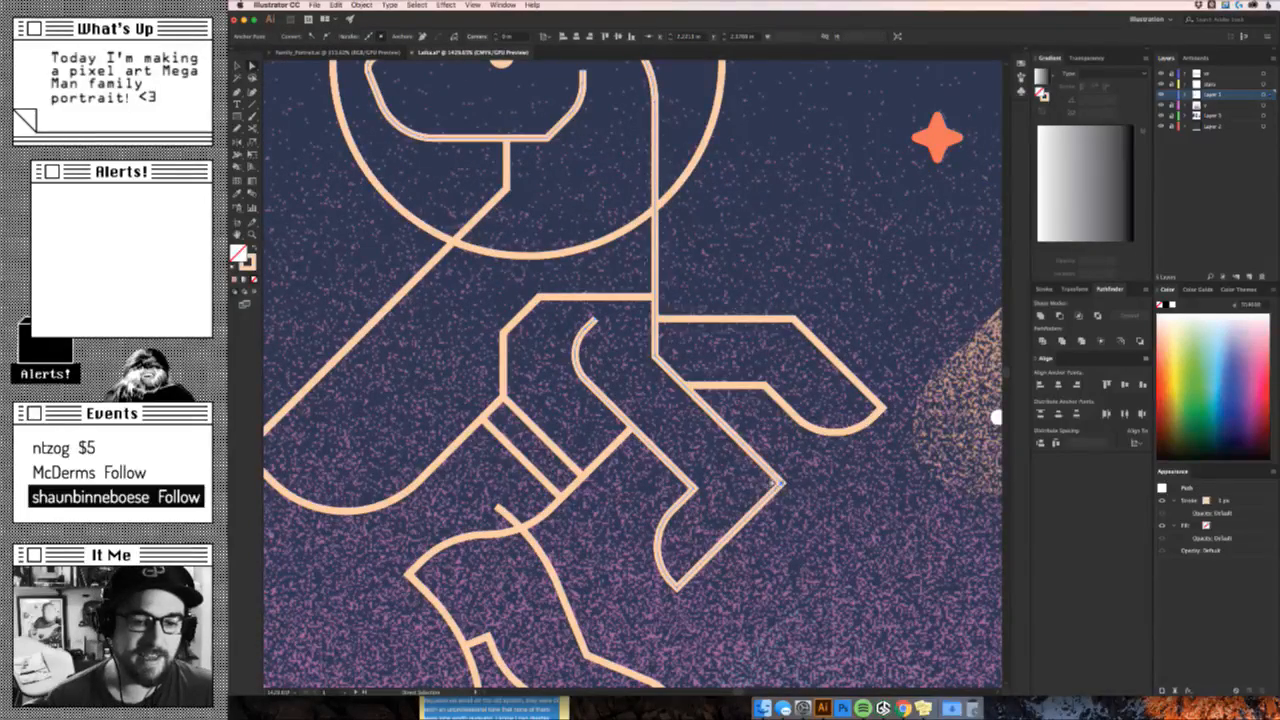
pyautogui.moveTo(779, 483); pyautogui.dragTo(750, 518)
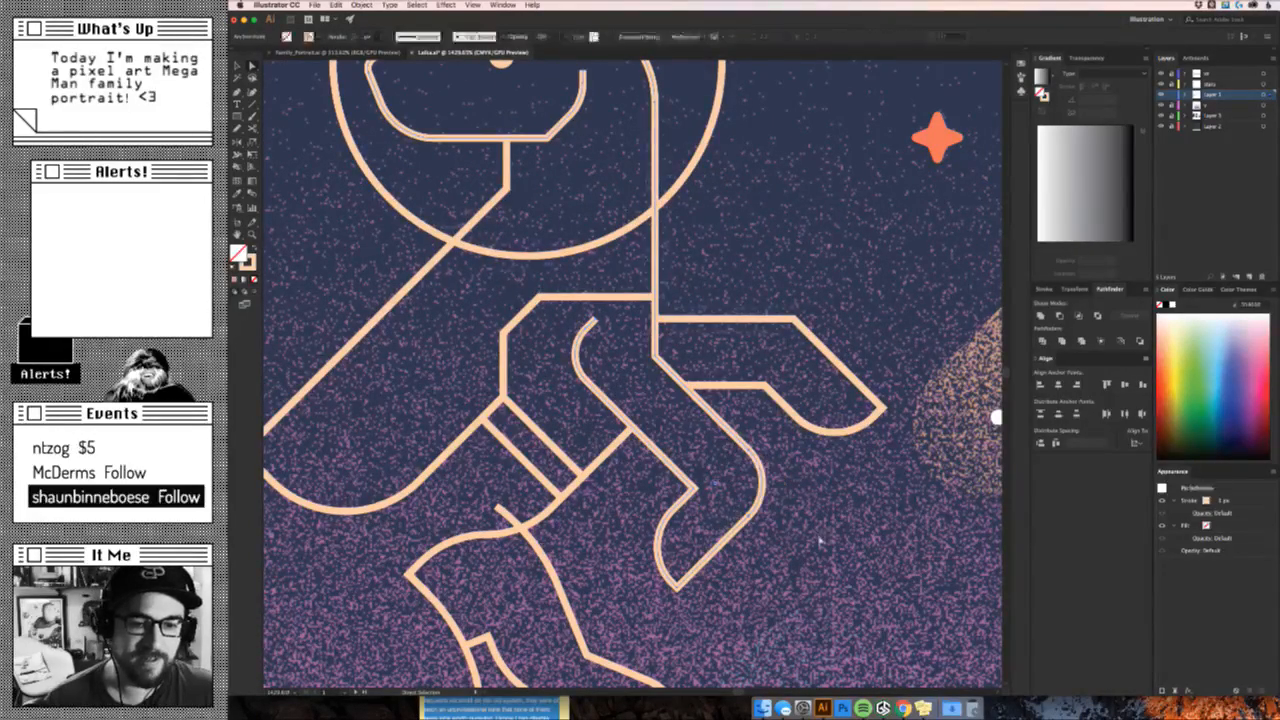
pyautogui.click(819, 540)
# Round the upper bend of the dog's outstretched far foreleg with a corner radius of about 0.14 in.
pyautogui.press('z')
pyautogui.moveTo(819, 540)
pyautogui.mouseDown()
pyautogui.moveTo(640, 540)
pyautogui.moveTo(805, 540)
pyautogui.mouseUp()
pyautogui.press('a')
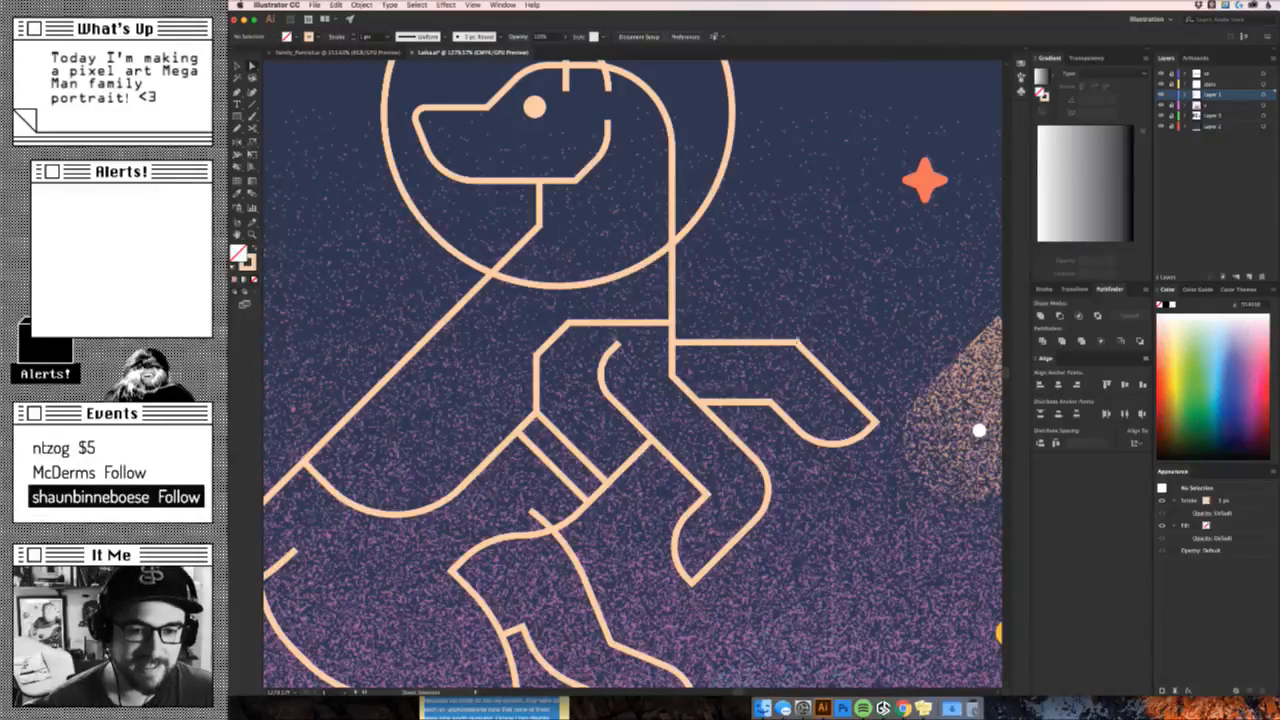
pyautogui.click(795, 344)
pyautogui.moveTo(795, 344); pyautogui.dragTo(772, 402)
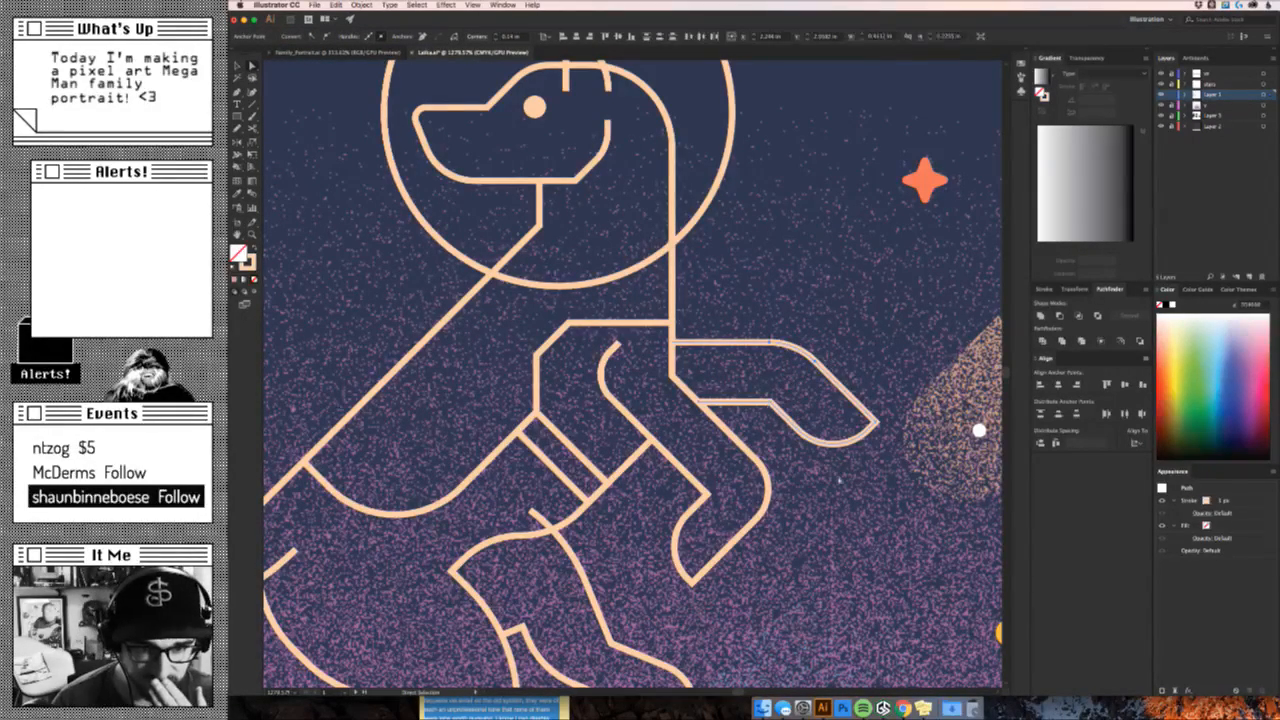
pyautogui.click(840, 483)
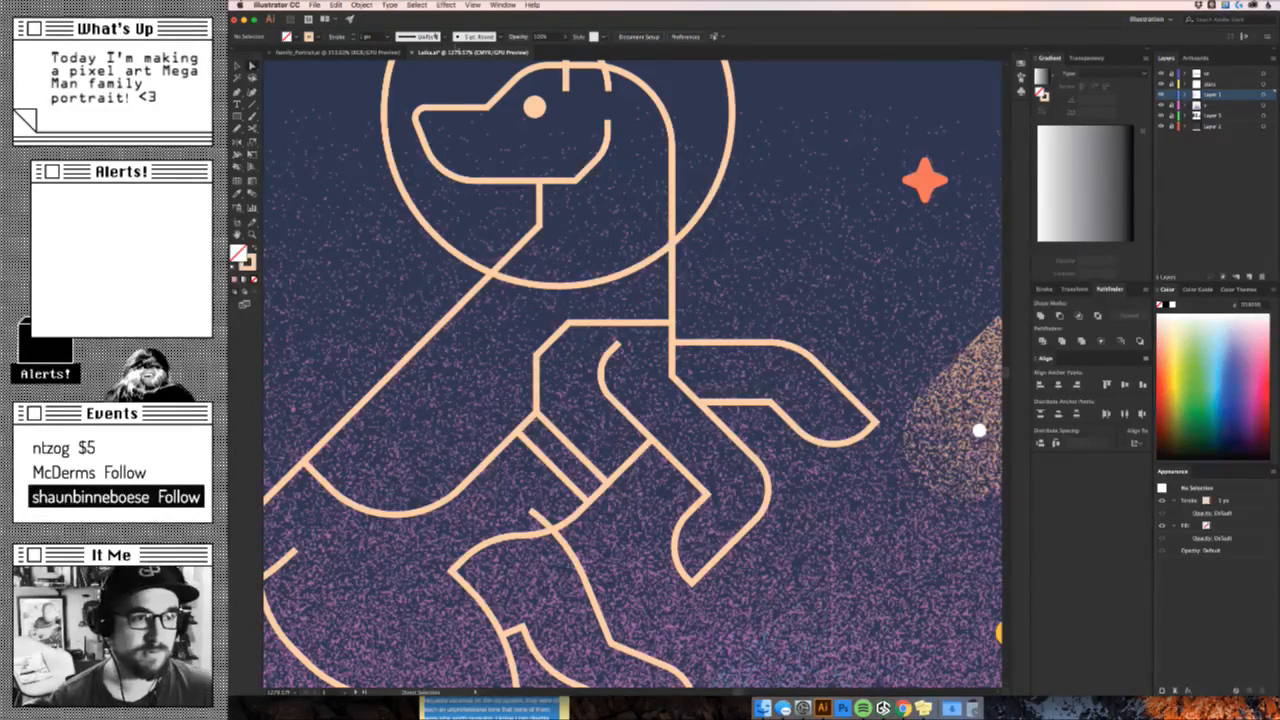
# Open the recent files IGN_E3_2017_QUARTER_SCALE_UPDATE.ai and IGN_E3_2017_QUARTER_SCALE.ai.
pyautogui.click(314, 5)
pyautogui.moveTo(330, 46)
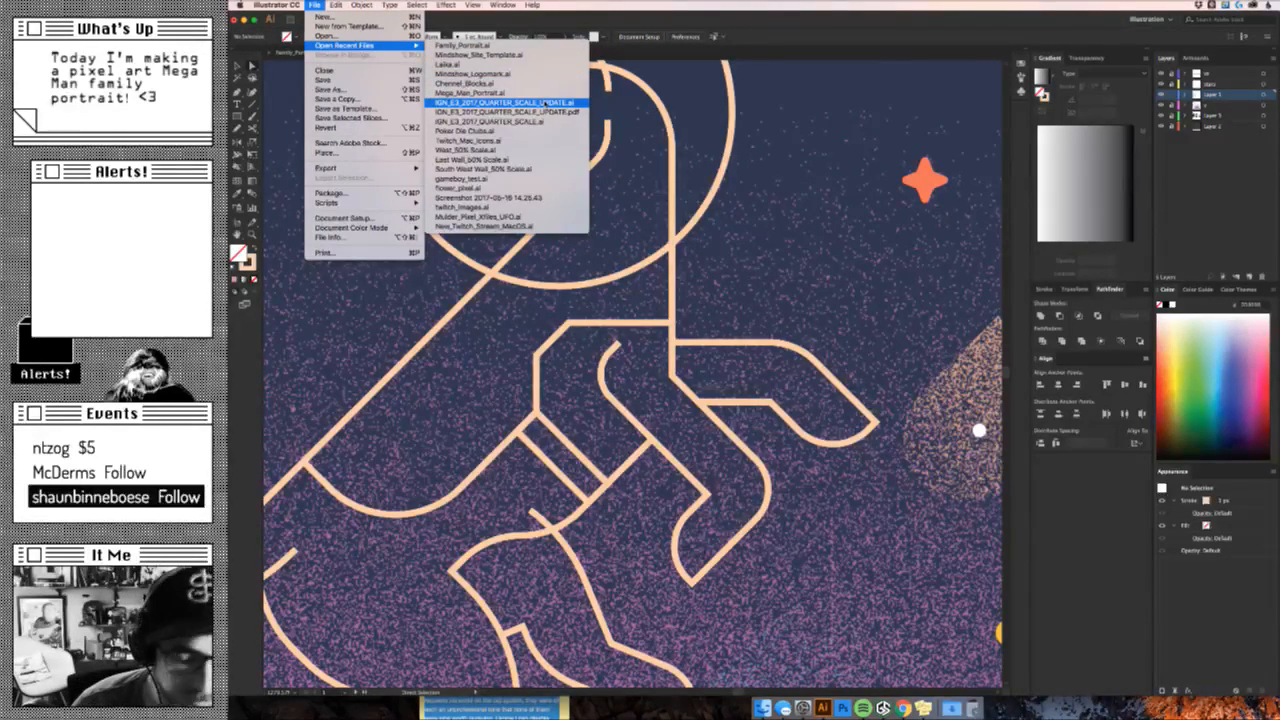
pyautogui.click(543, 103)
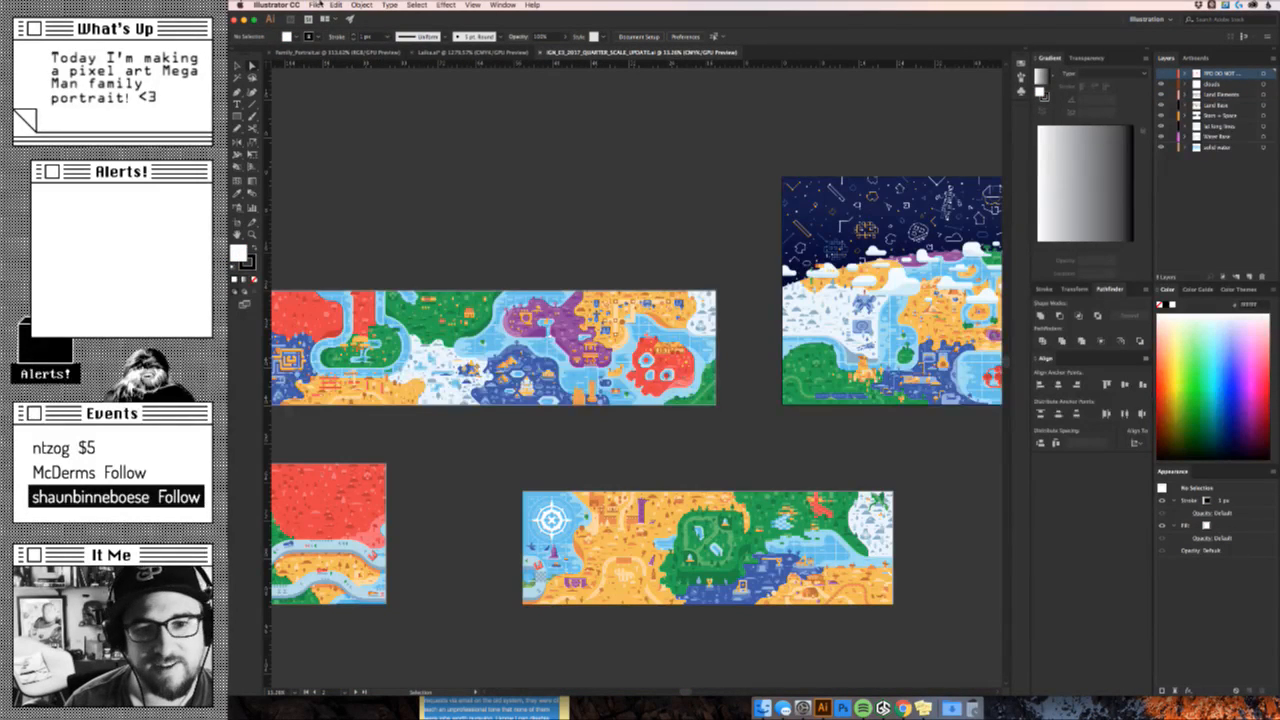
pyautogui.click(316, 5)
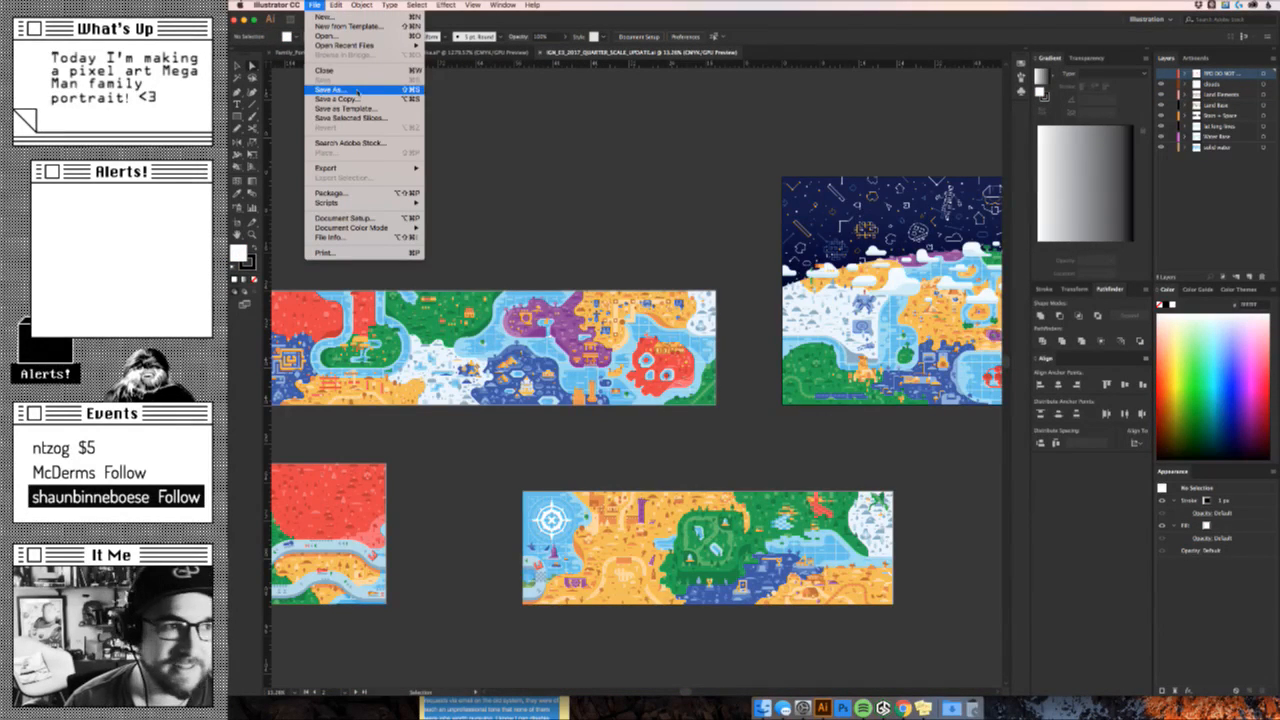
pyautogui.moveTo(366, 48)
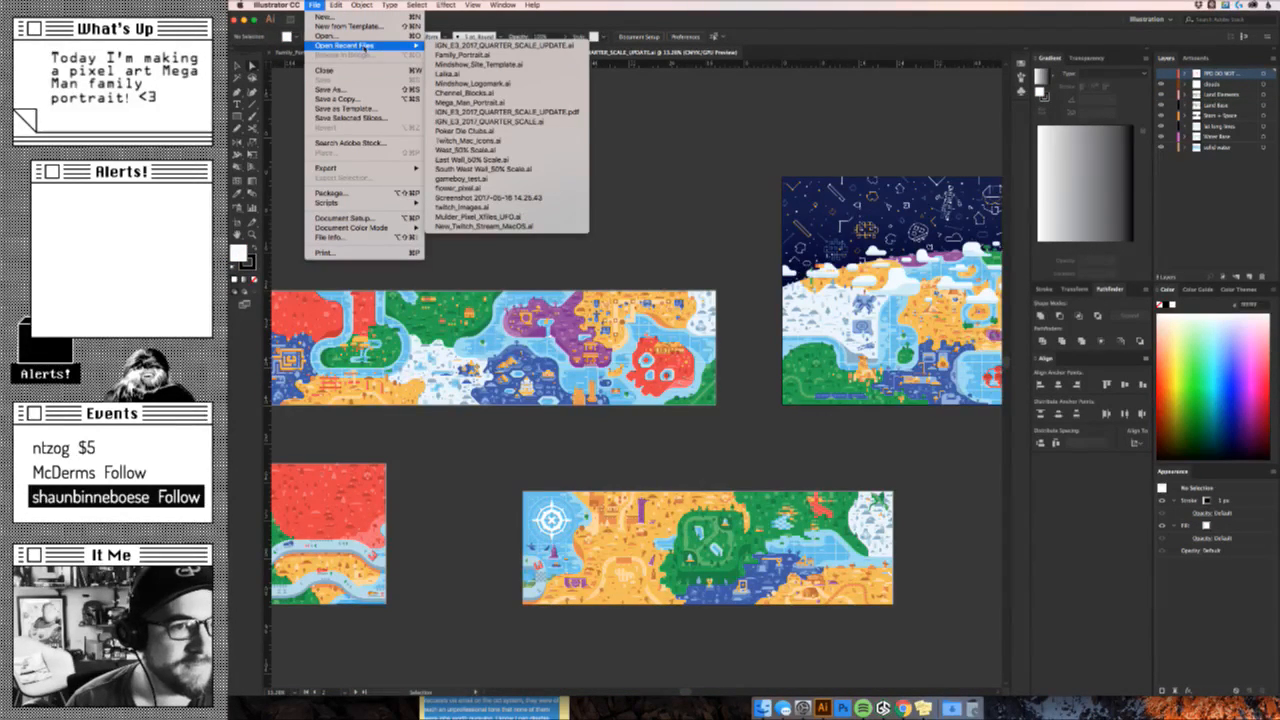
pyautogui.click(481, 124)
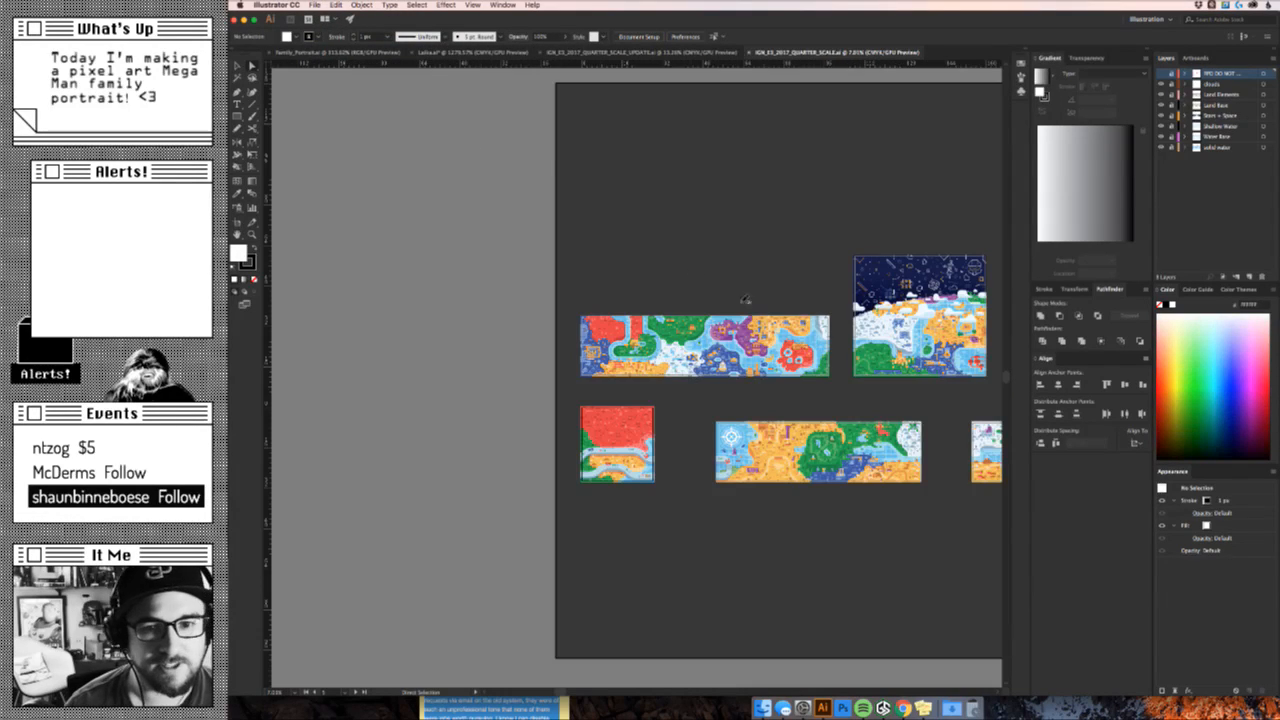
# Examine the last night-sky panel with the purple land and castle in both the original and the UPDATE map files.
pyautogui.moveTo(982, 350); pyautogui.dragTo(652, 365)
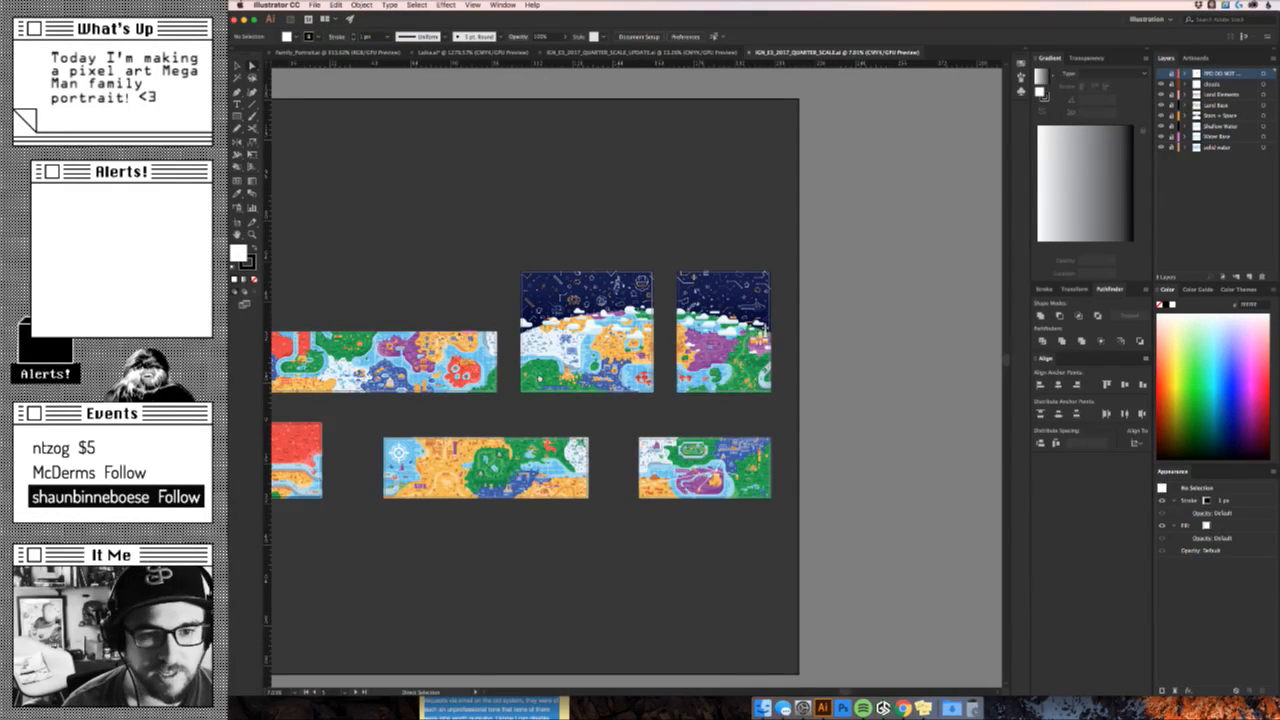
pyautogui.press('z')
pyautogui.moveTo(730, 324); pyautogui.dragTo(968, 286)
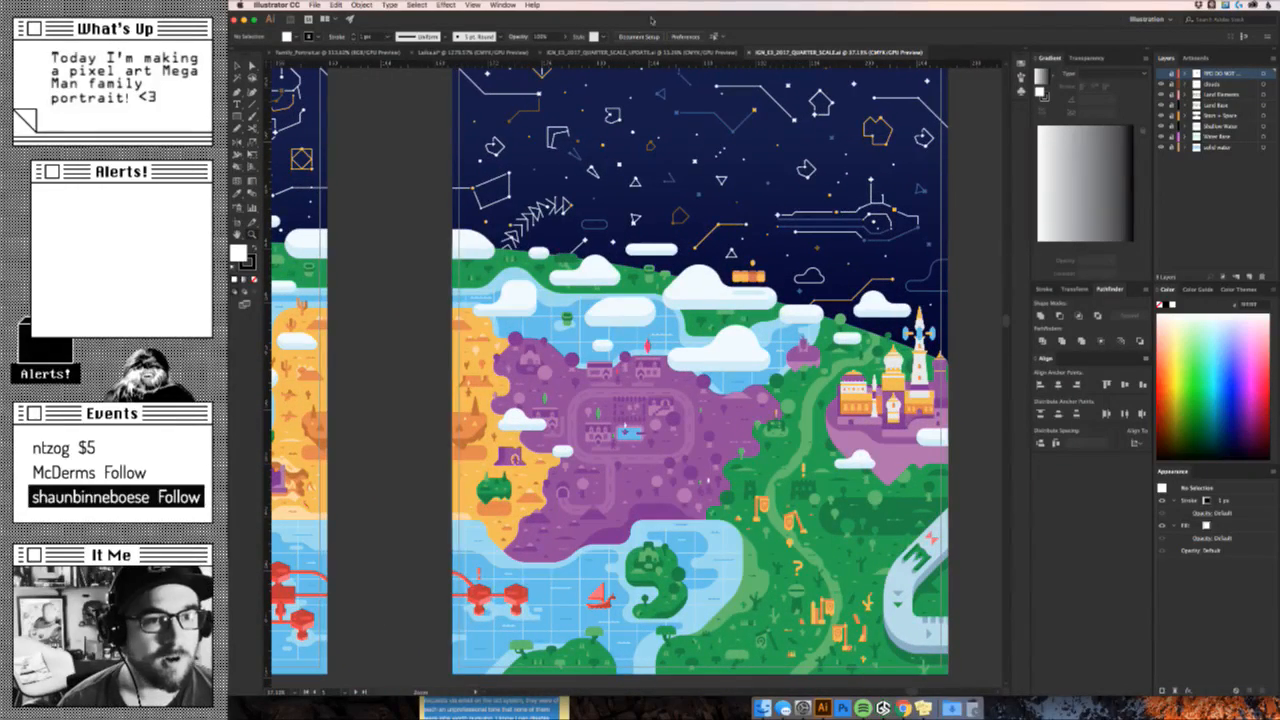
pyautogui.click(686, 52)
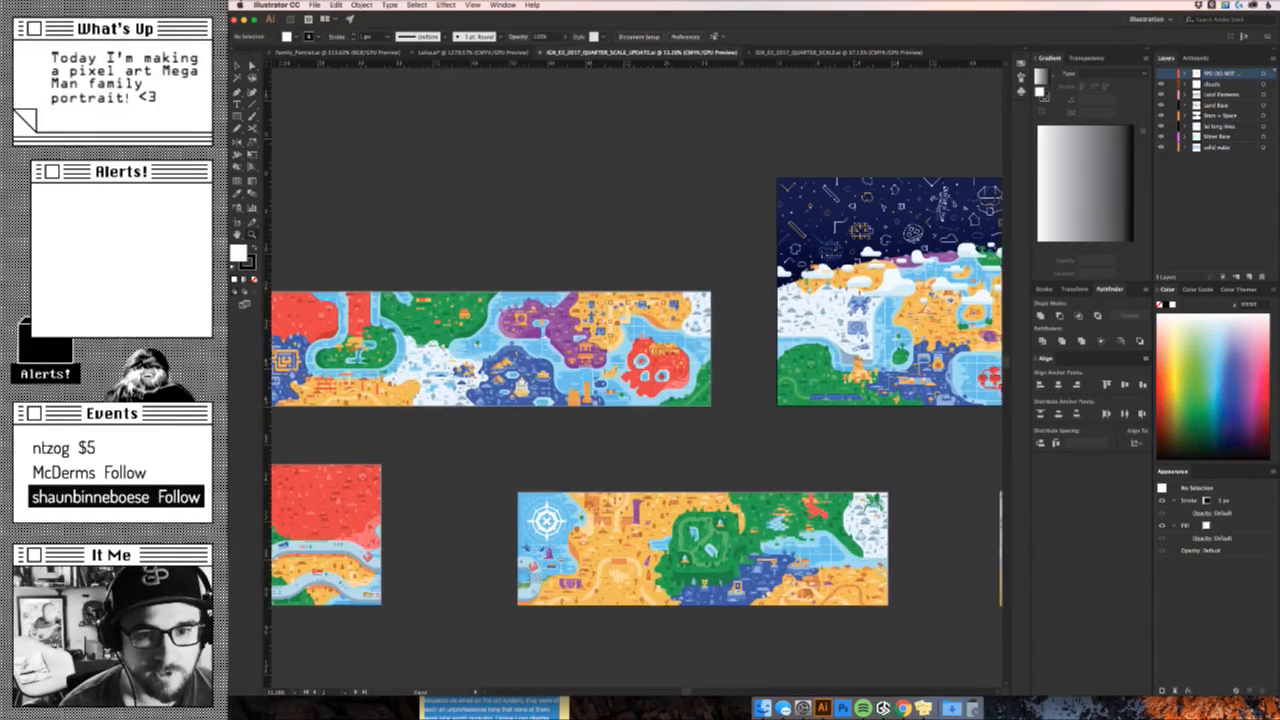
pyautogui.moveTo(647, 350); pyautogui.dragTo(772, 345)
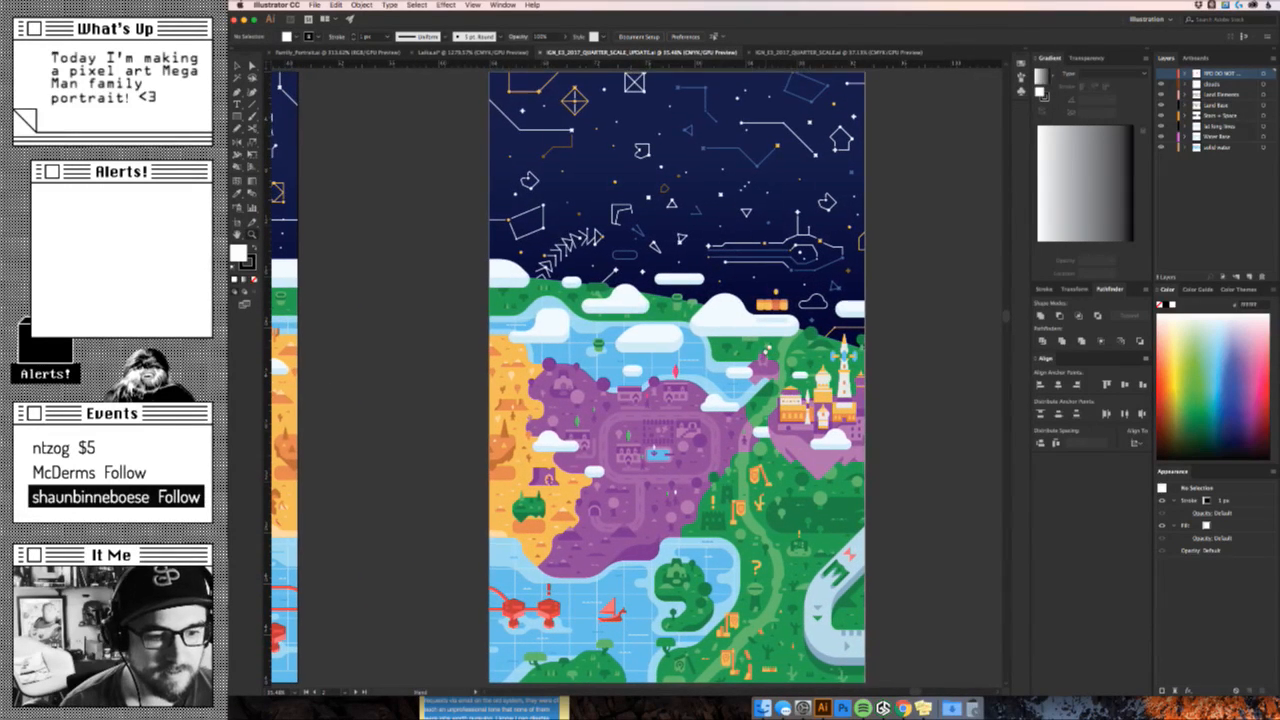
# Float the UPDATE map document in its own window, narrow it to fit the night-sky panel, and place it beside the original's panel.
pyautogui.moveTo(655, 52); pyautogui.dragTo(750, 86)
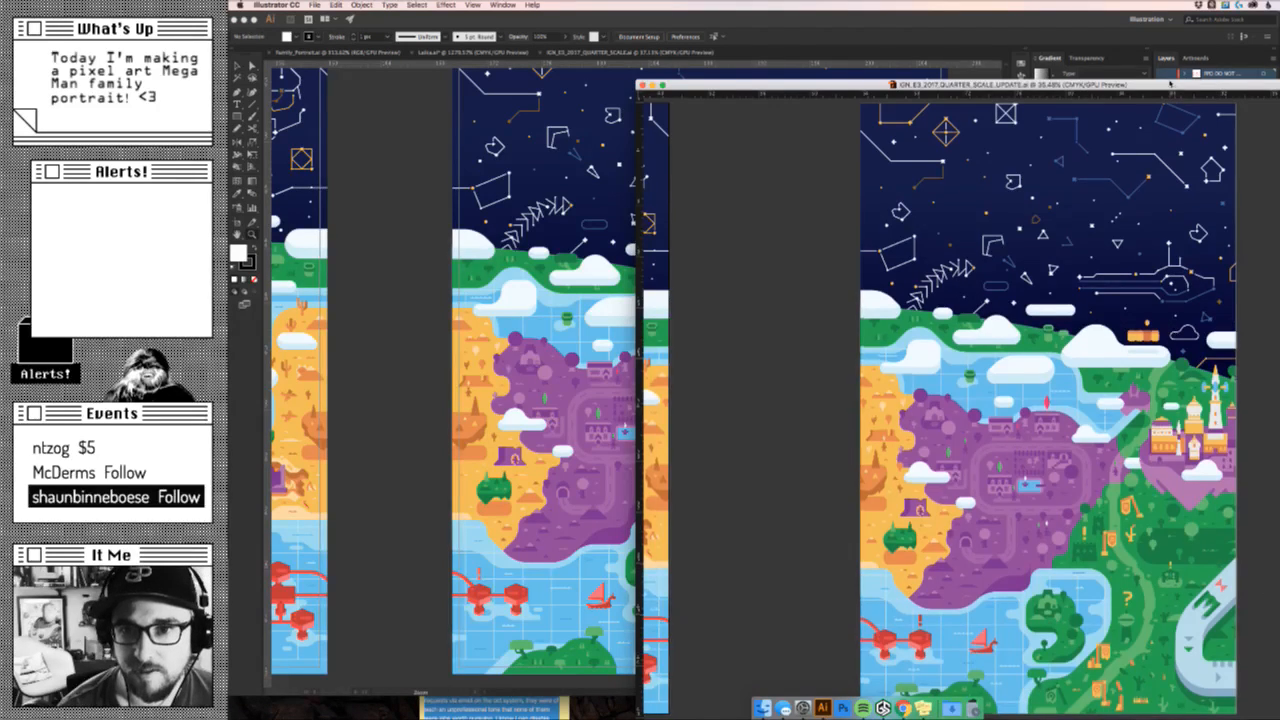
pyautogui.moveTo(1172, 85); pyautogui.dragTo(1190, 41)
pyautogui.moveTo(1279, 687); pyautogui.dragTo(1244, 678)
pyautogui.press('space')
pyautogui.moveTo(1064, 532); pyautogui.dragTo(893, 524)
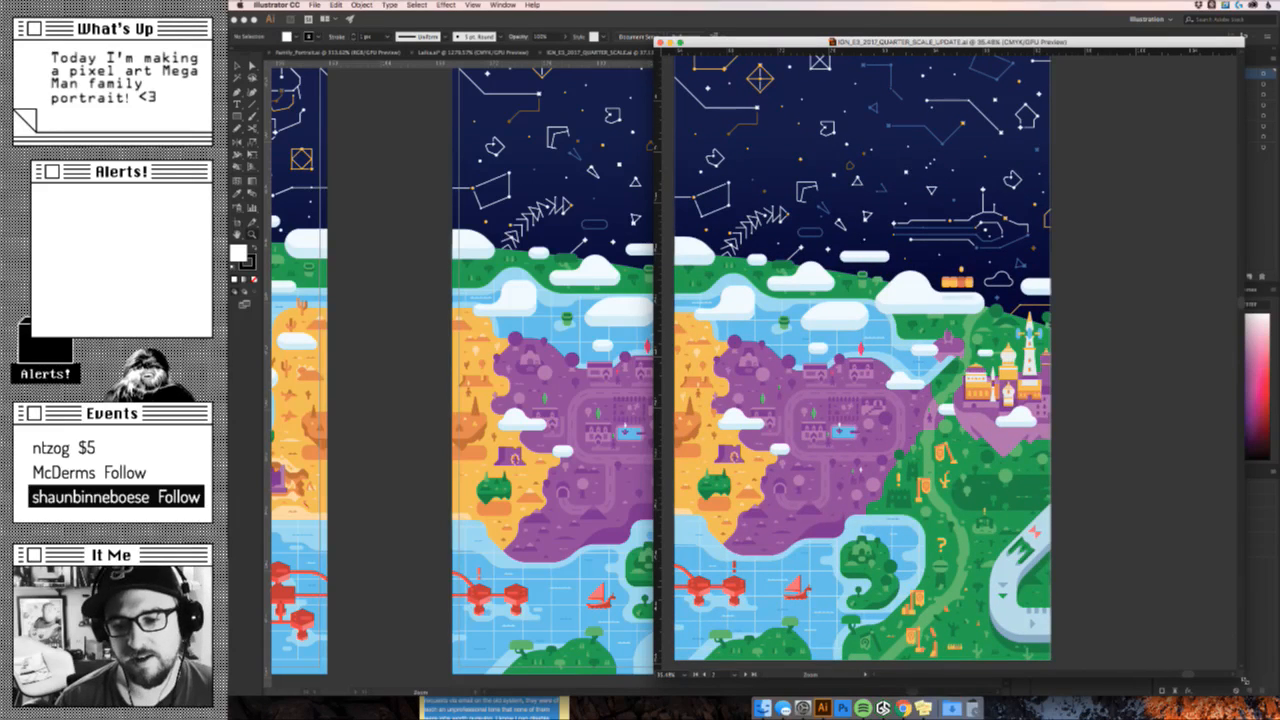
pyautogui.moveTo(1246, 680); pyautogui.dragTo(1063, 677)
pyautogui.press('super')
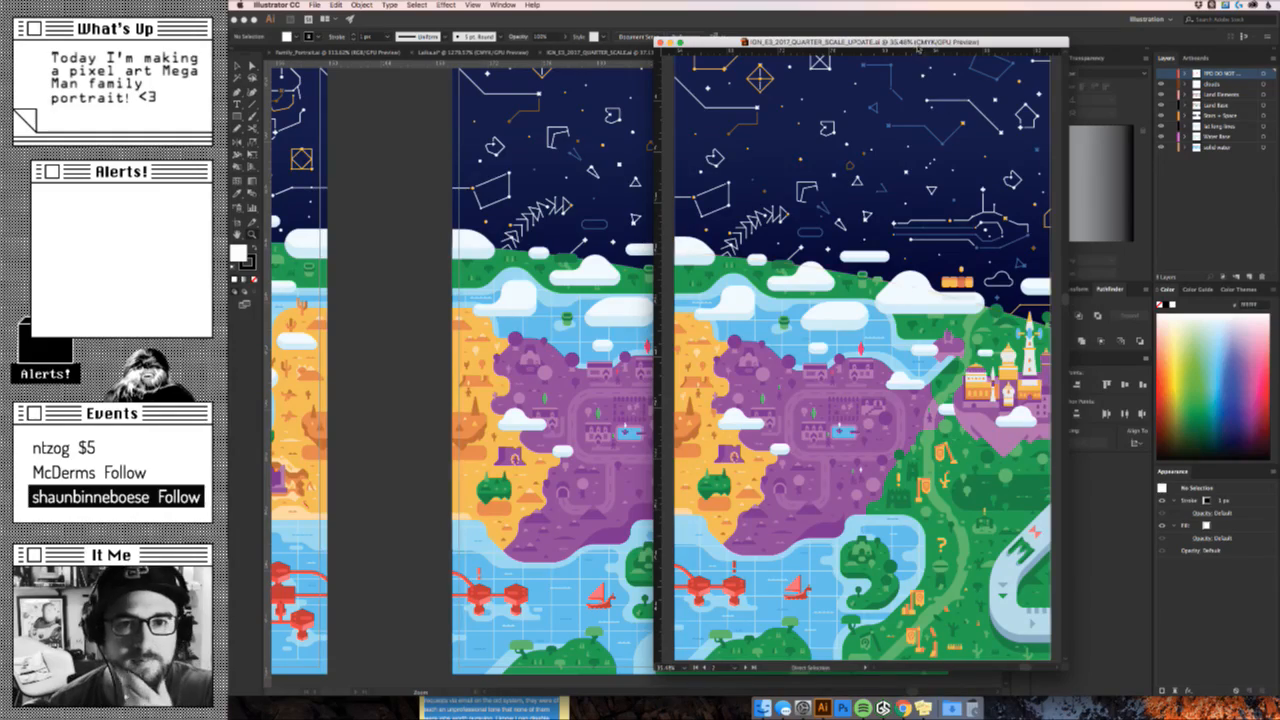
pyautogui.moveTo(920, 42); pyautogui.dragTo(552, 75)
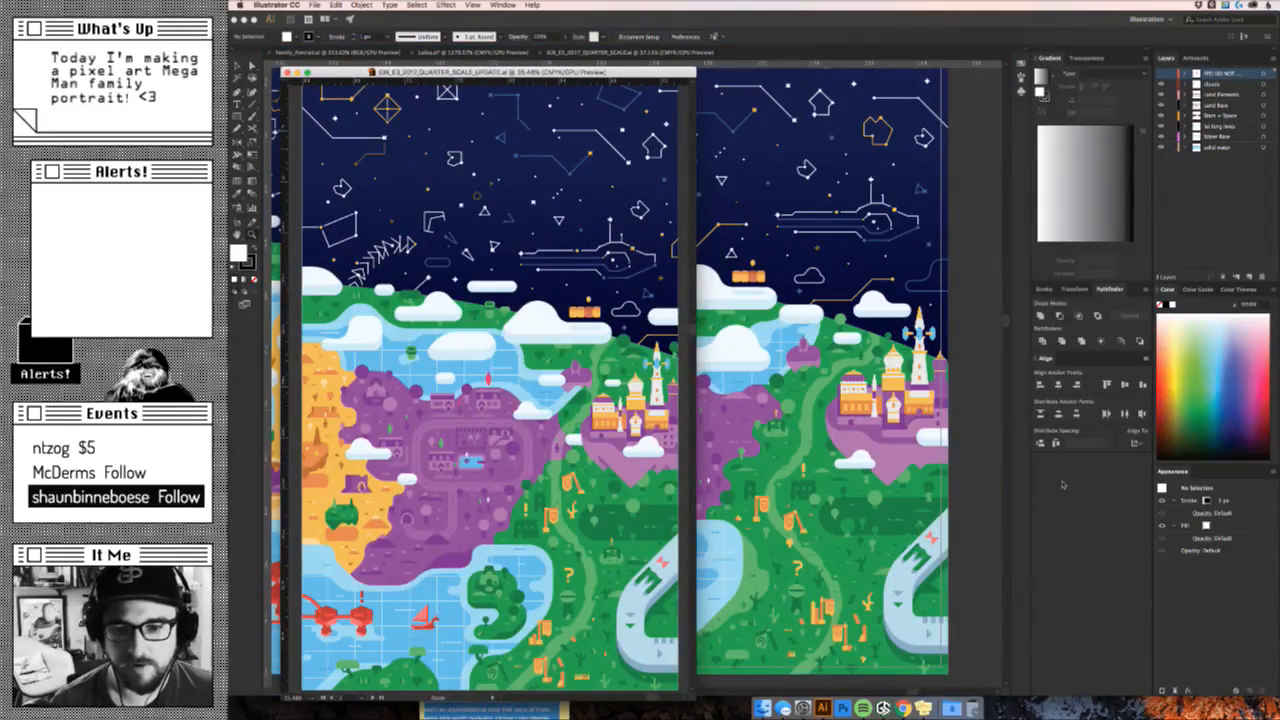
# Show both map documents at 25% zoom and shift the main window so the matching night-sky panels sit side by side.
pyautogui.click(920, 441)
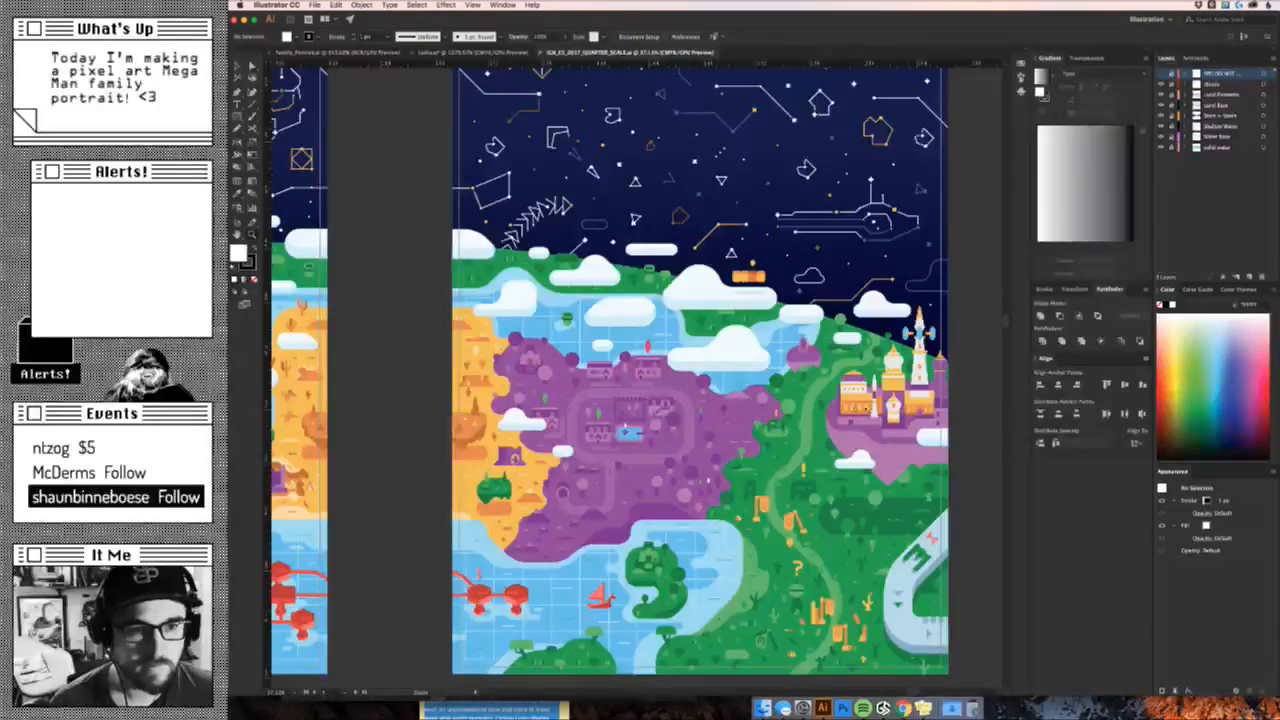
pyautogui.press('super+minus')
pyautogui.press('super+minus')
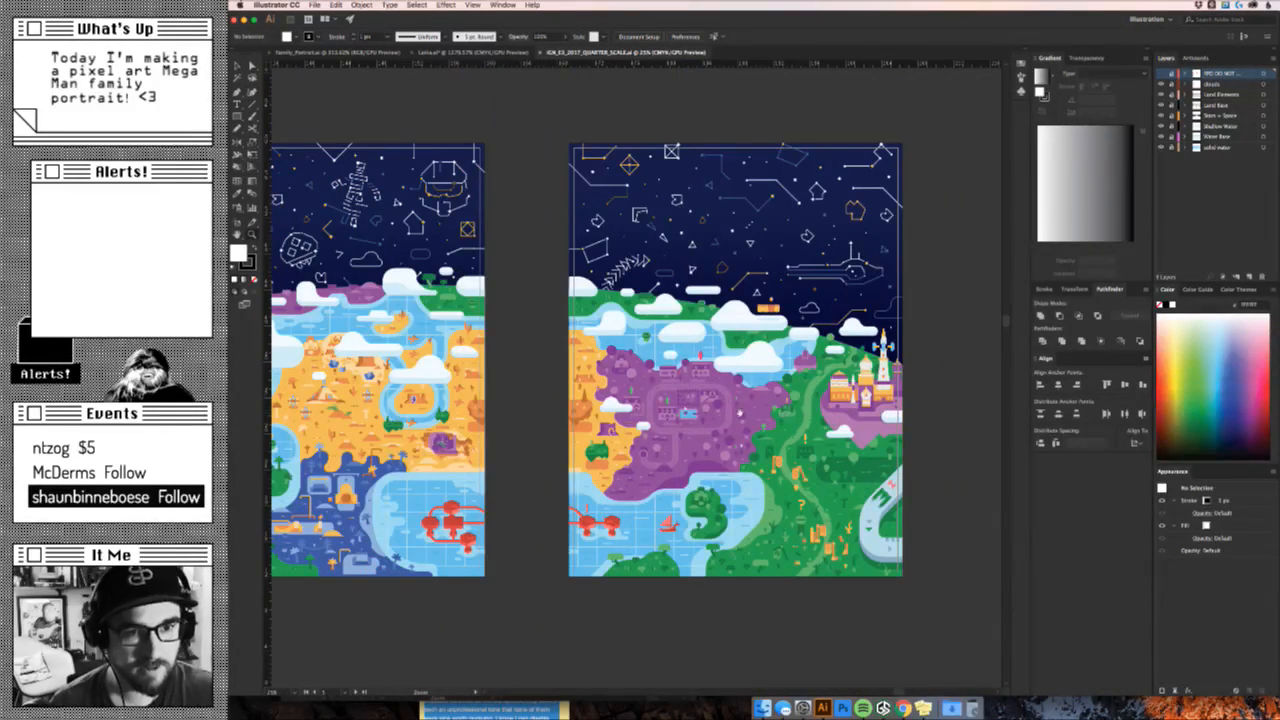
pyautogui.moveTo(740, 415); pyautogui.dragTo(820, 428)
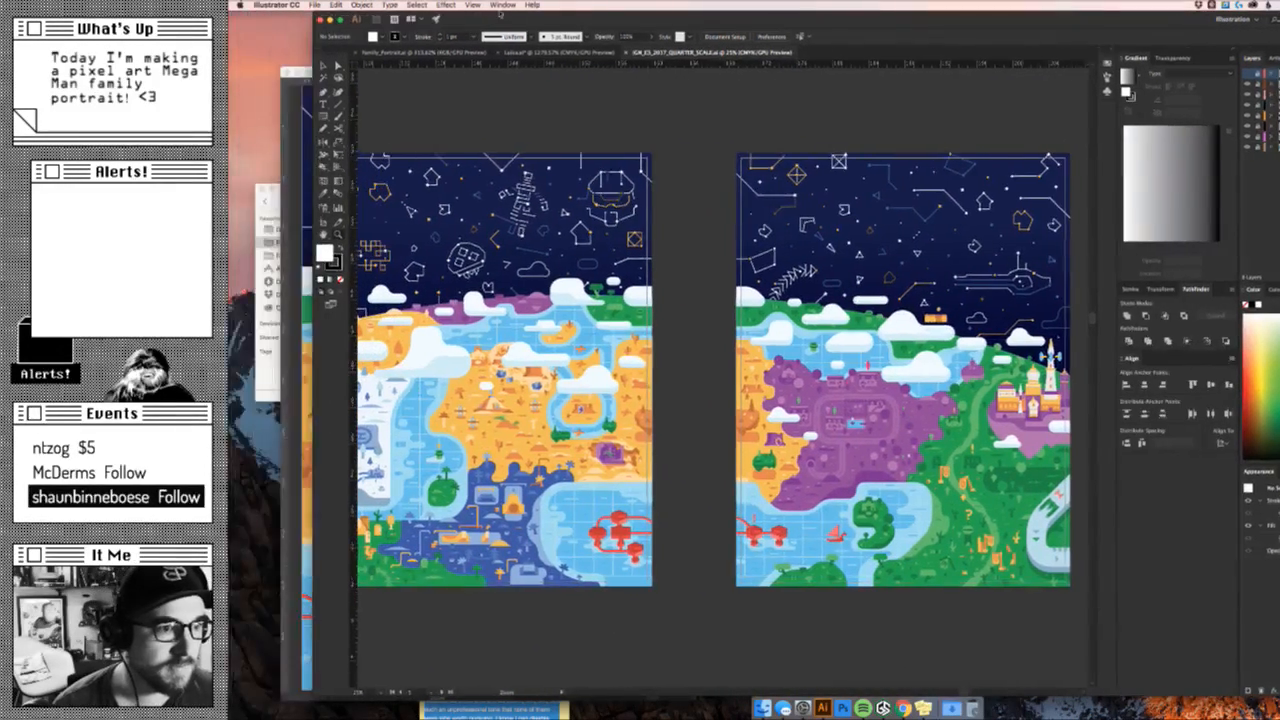
pyautogui.moveTo(413, 21); pyautogui.dragTo(499, 21)
pyautogui.click(310, 148)
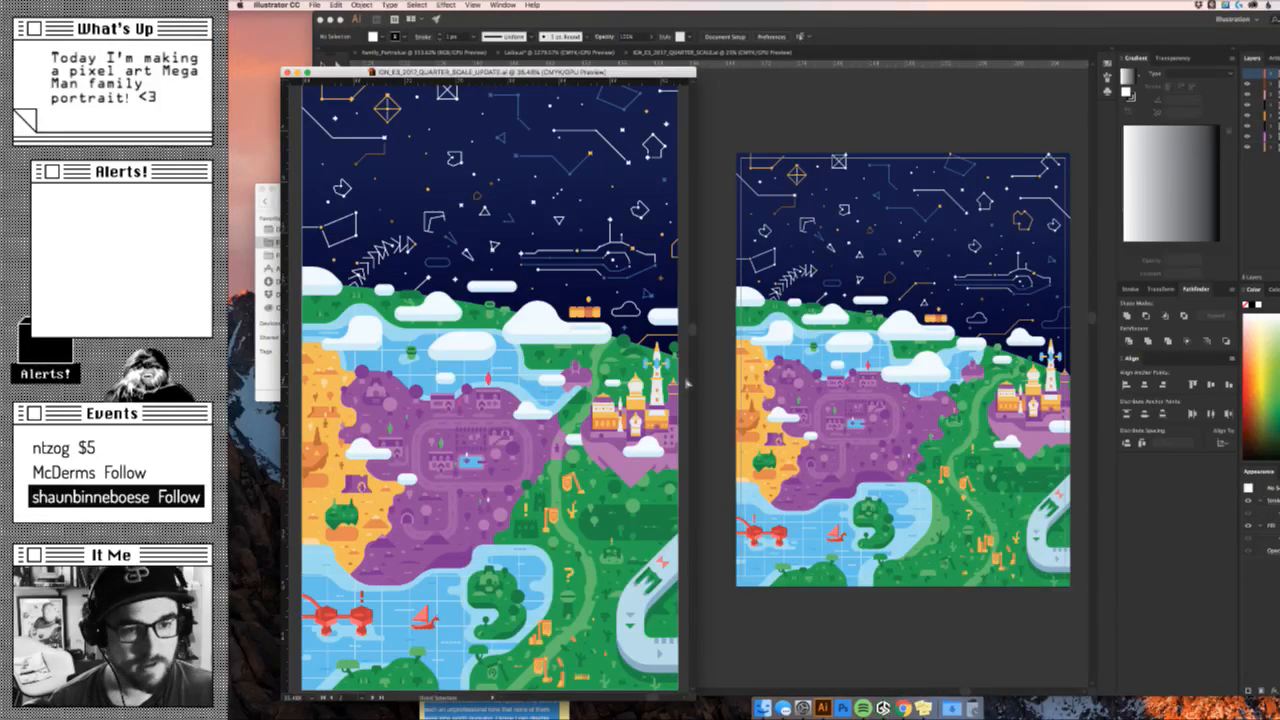
pyautogui.press('super+minus')
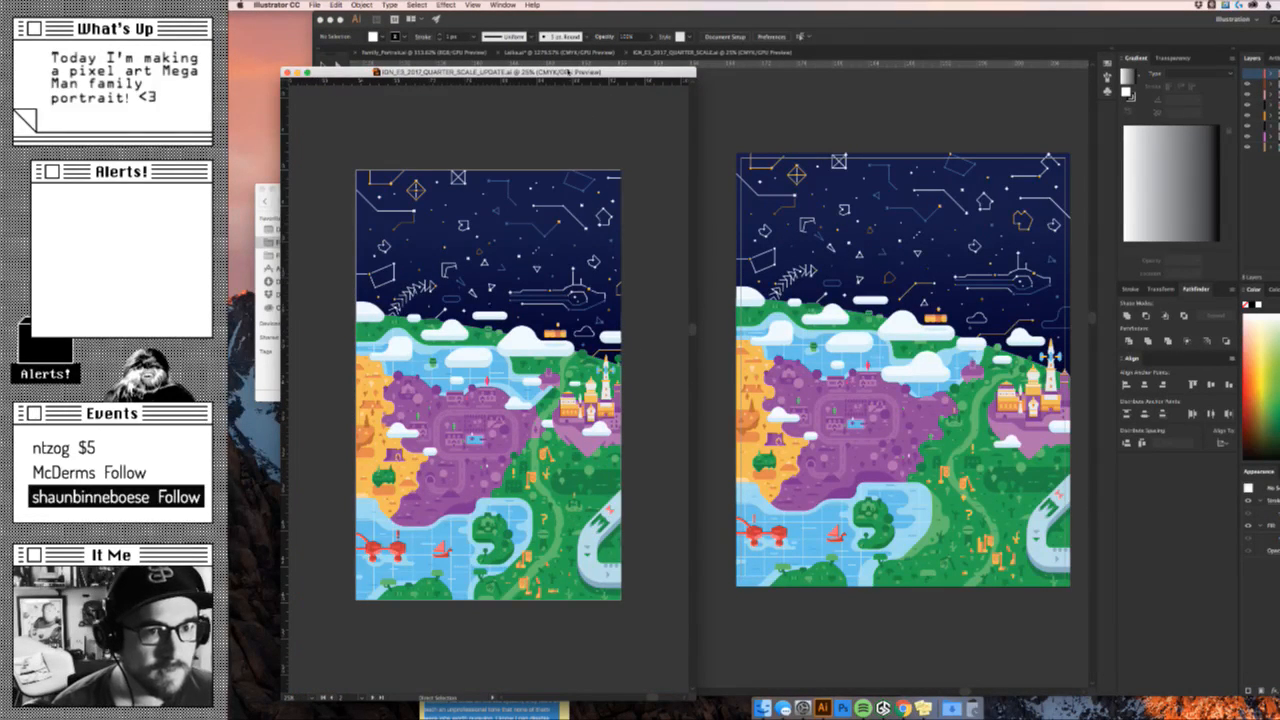
# Shift the floating UPDATE map window and its view so its night-sky panel sits directly beside the original's for comparison.
pyautogui.moveTo(572, 74); pyautogui.dragTo(613, 73)
pyautogui.moveTo(591, 315); pyautogui.dragTo(624, 347)
pyautogui.press('super+space')
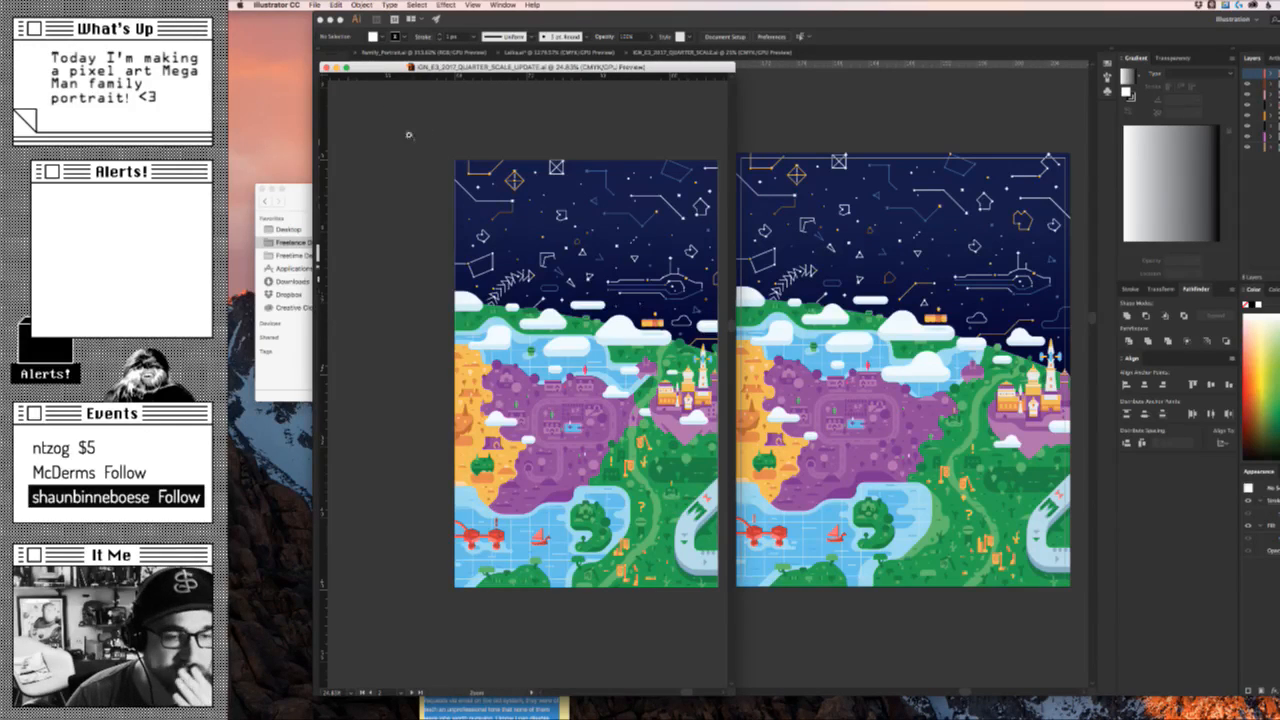
# Close both IGN map documents and view the full space dog on the Laika card.
pyautogui.click(326, 67)
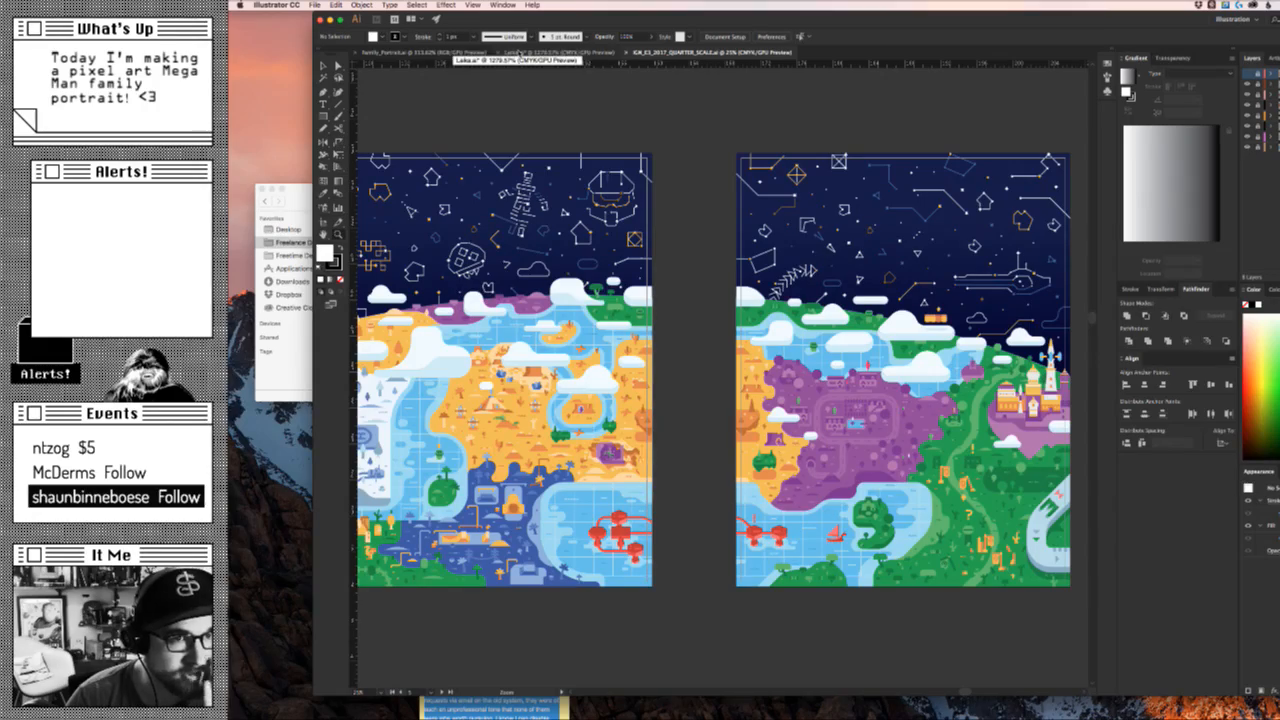
pyautogui.click(630, 54)
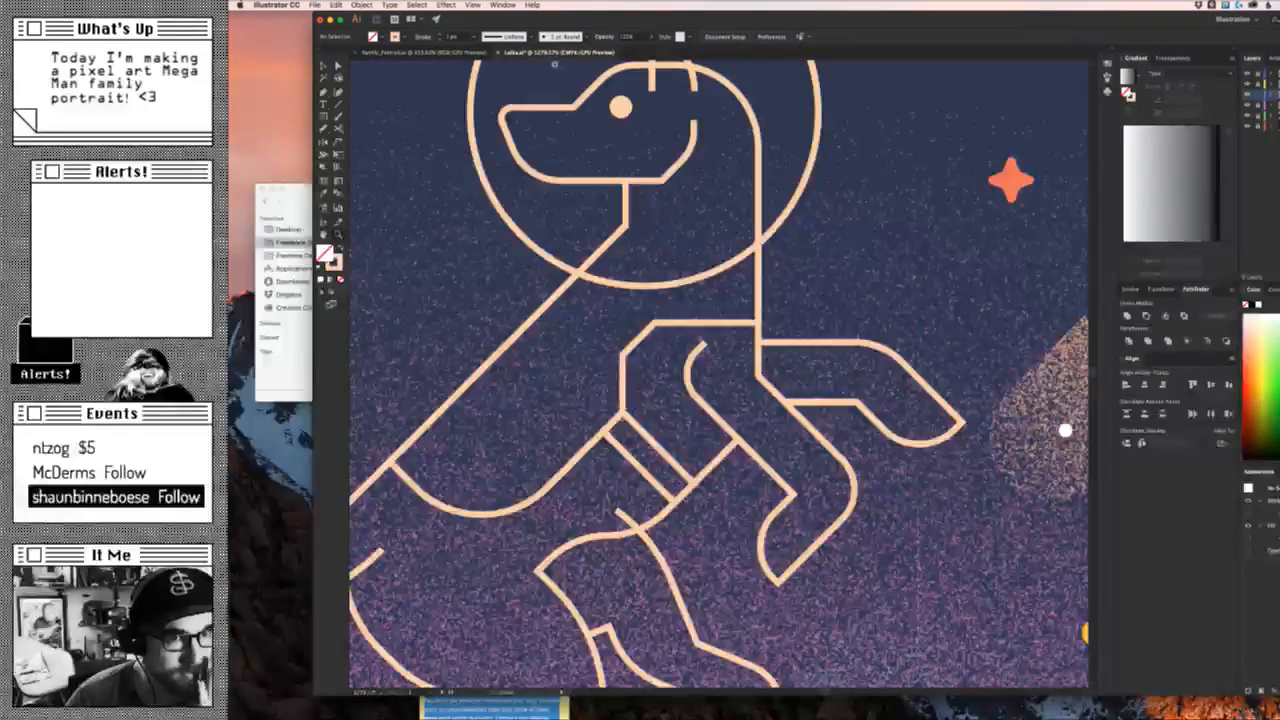
pyautogui.moveTo(731, 459)
pyautogui.mouseDown()
pyautogui.moveTo(734, 471)
pyautogui.moveTo(617, 515)
pyautogui.moveTo(753, 448)
pyautogui.mouseUp()
pyautogui.press('v')
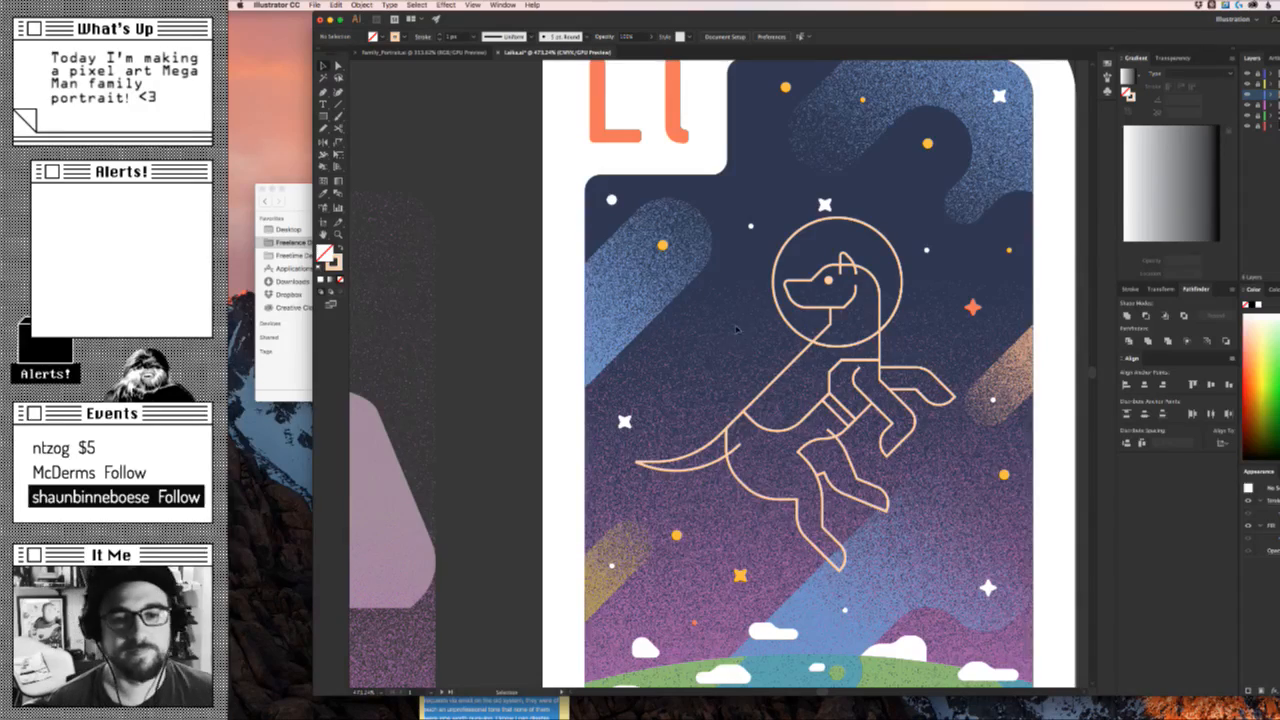
# Draw a tall, narrow outlined rectangle in the empty sky between the blue streak and the dog's helmet.
pyautogui.scroll(5, 737, 330)
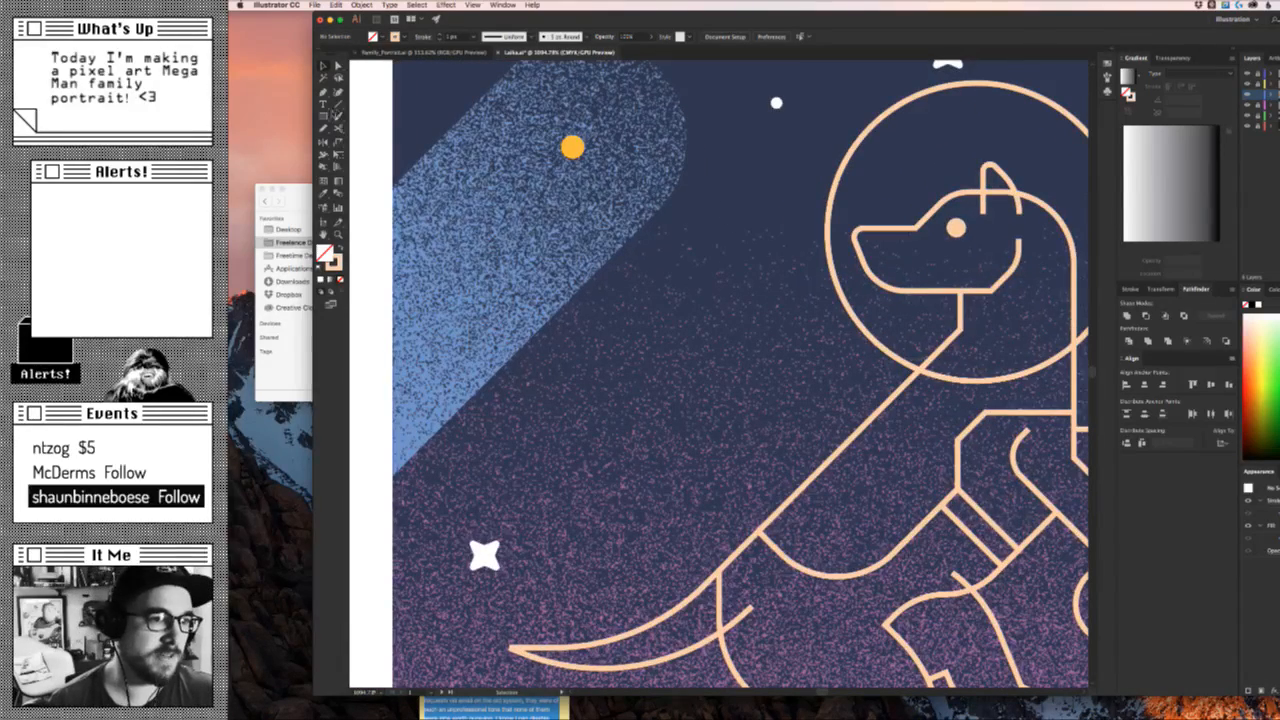
pyautogui.click(323, 116)
pyautogui.moveTo(685, 280); pyautogui.dragTo(713, 366)
pyautogui.scroll(4, 690, 365)
pyautogui.scroll(3, 801, 363)
pyautogui.hscroll(-1, 801, 363)
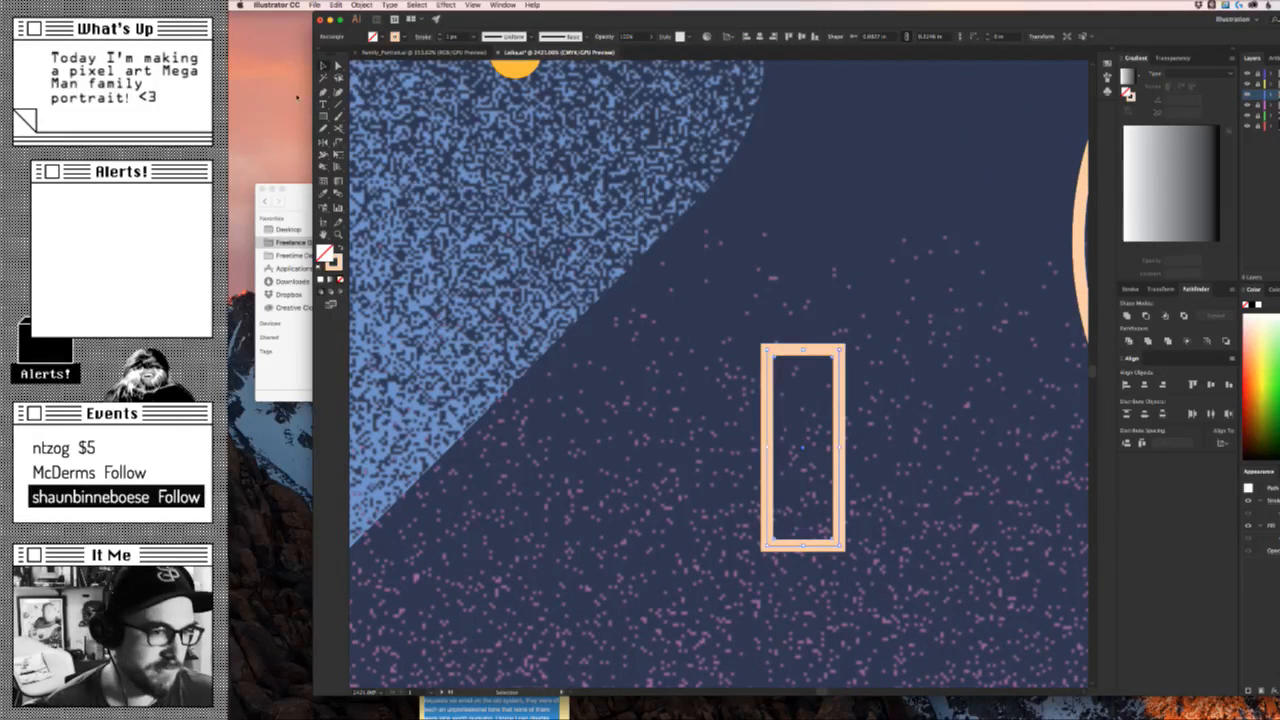
# Shift the application window to bring its side panels into view and draw a small circle over the rectangle's upper-left corner.
pyautogui.click(323, 116)
pyautogui.click(372, 152)
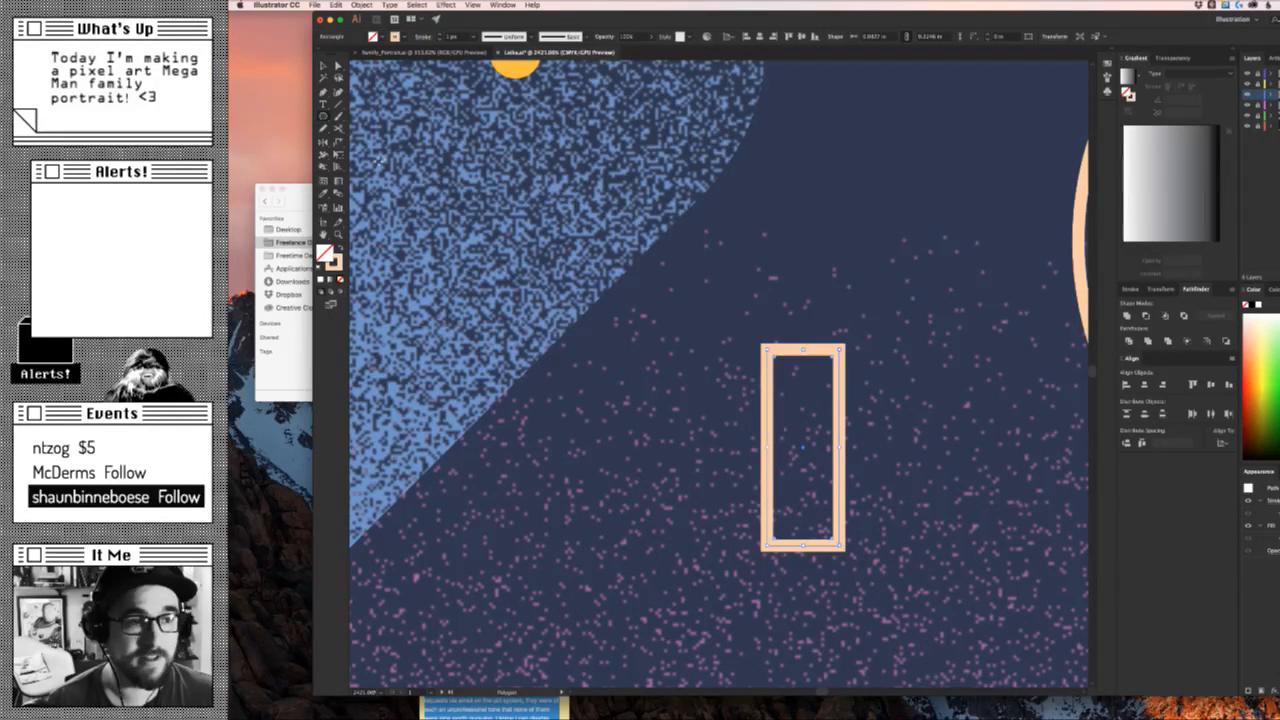
pyautogui.click(323, 116)
pyautogui.click(374, 141)
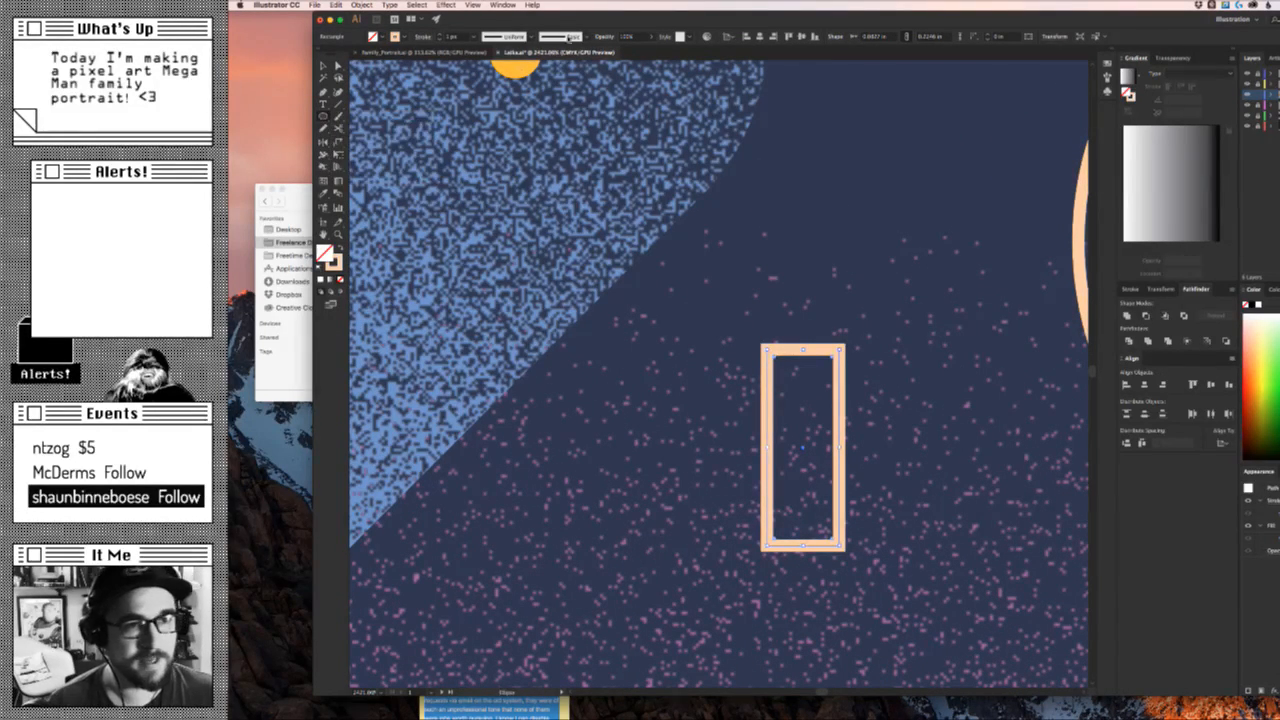
pyautogui.moveTo(531, 20); pyautogui.dragTo(448, 20)
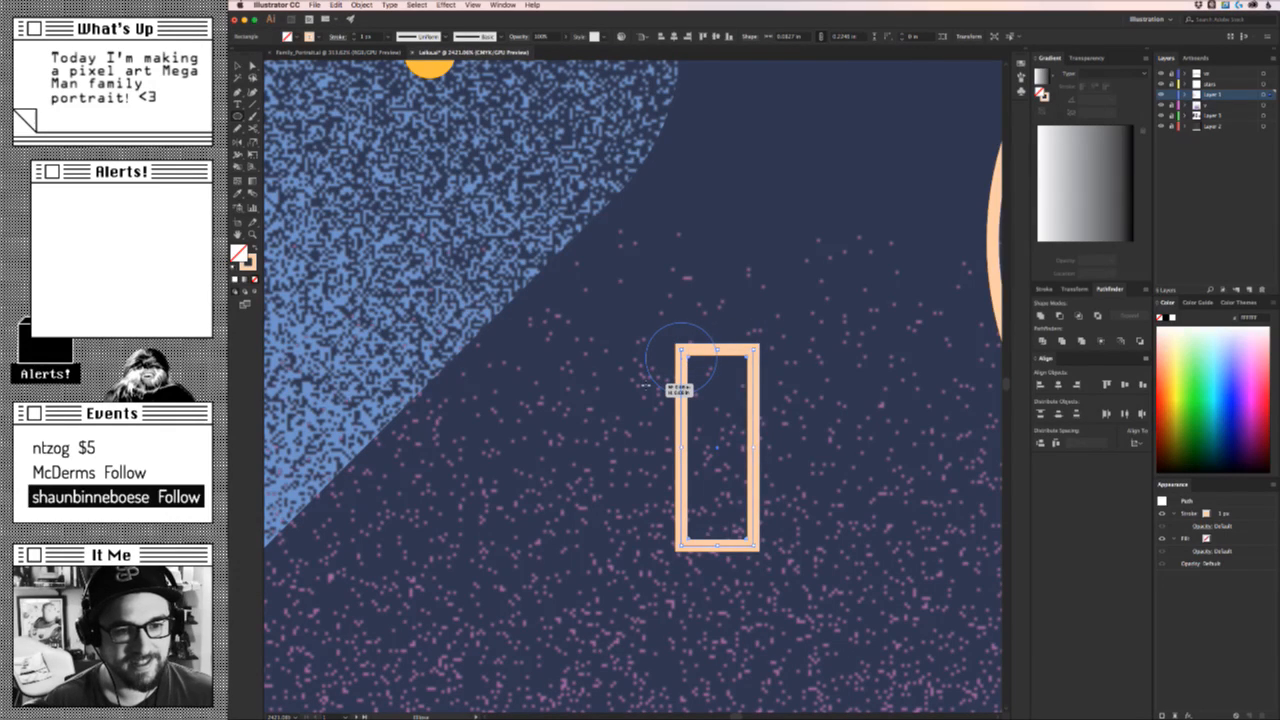
pyautogui.moveTo(645, 385); pyautogui.dragTo(648, 388)
pyautogui.press('v')
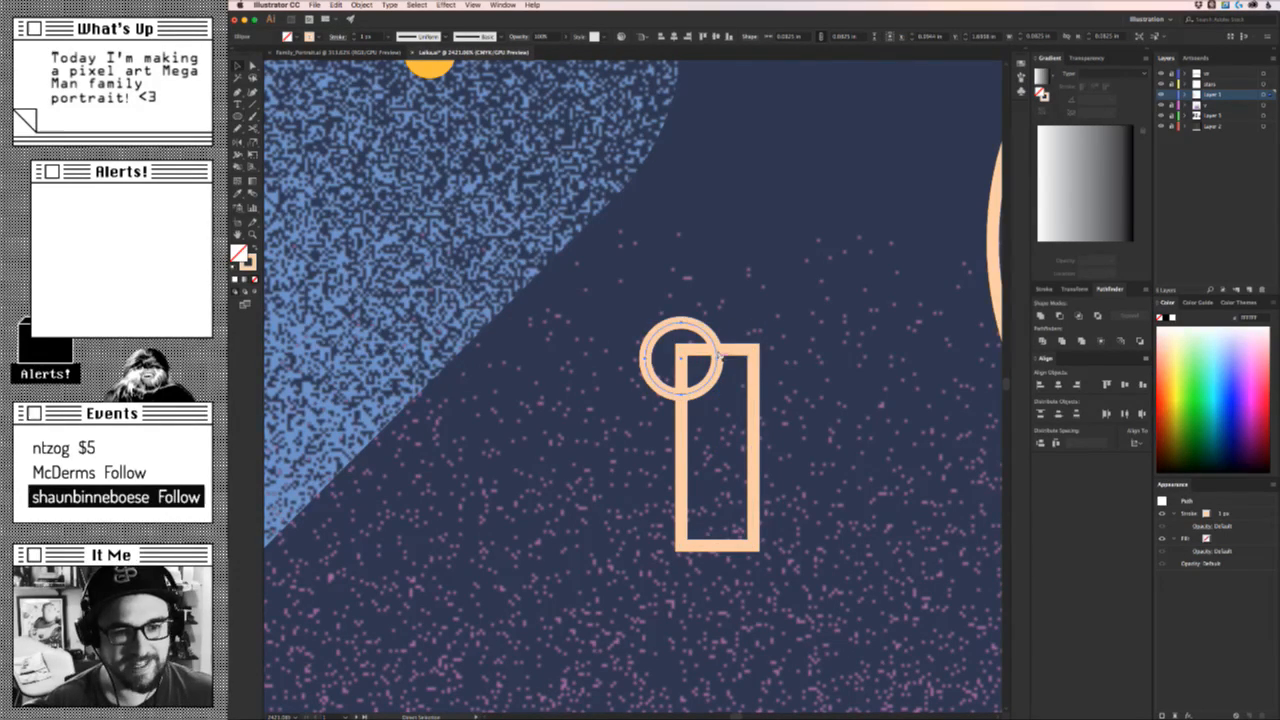
# Copy the circle to the rectangle's other three corners, placing matching pairs at its upper and lower ends.
pyautogui.moveTo(717, 358)
pyautogui.mouseDown()
pyautogui.moveTo(724, 325)
pyautogui.moveTo(785, 326)
pyautogui.mouseUp()
pyautogui.click(745, 307)
pyautogui.click(830, 407)
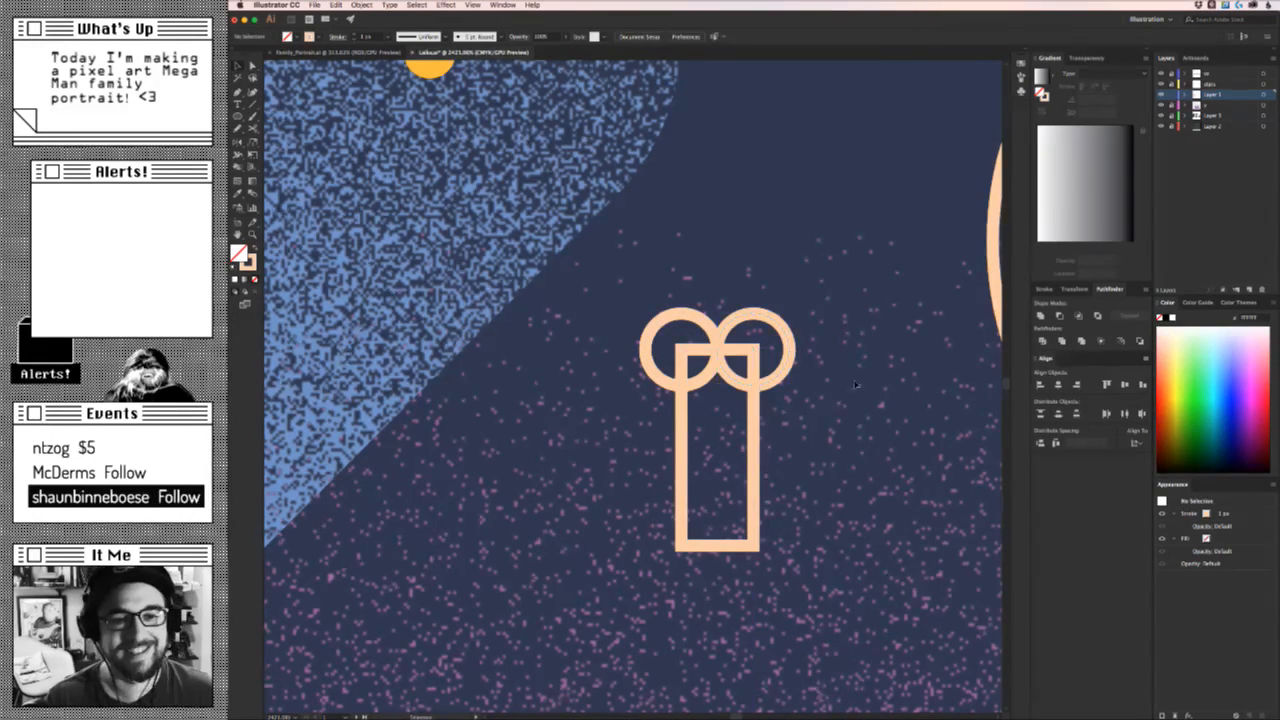
pyautogui.press('z')
pyautogui.moveTo(830, 407)
pyautogui.mouseDown()
pyautogui.moveTo(751, 411)
pyautogui.moveTo(817, 423)
pyautogui.mouseUp()
pyautogui.press('v')
pyautogui.moveTo(810, 305); pyautogui.dragTo(729, 536)
# Unite the rectangle and its four corner circles into a single bone outline.
pyautogui.moveTo(838, 568); pyautogui.dragTo(598, 278)
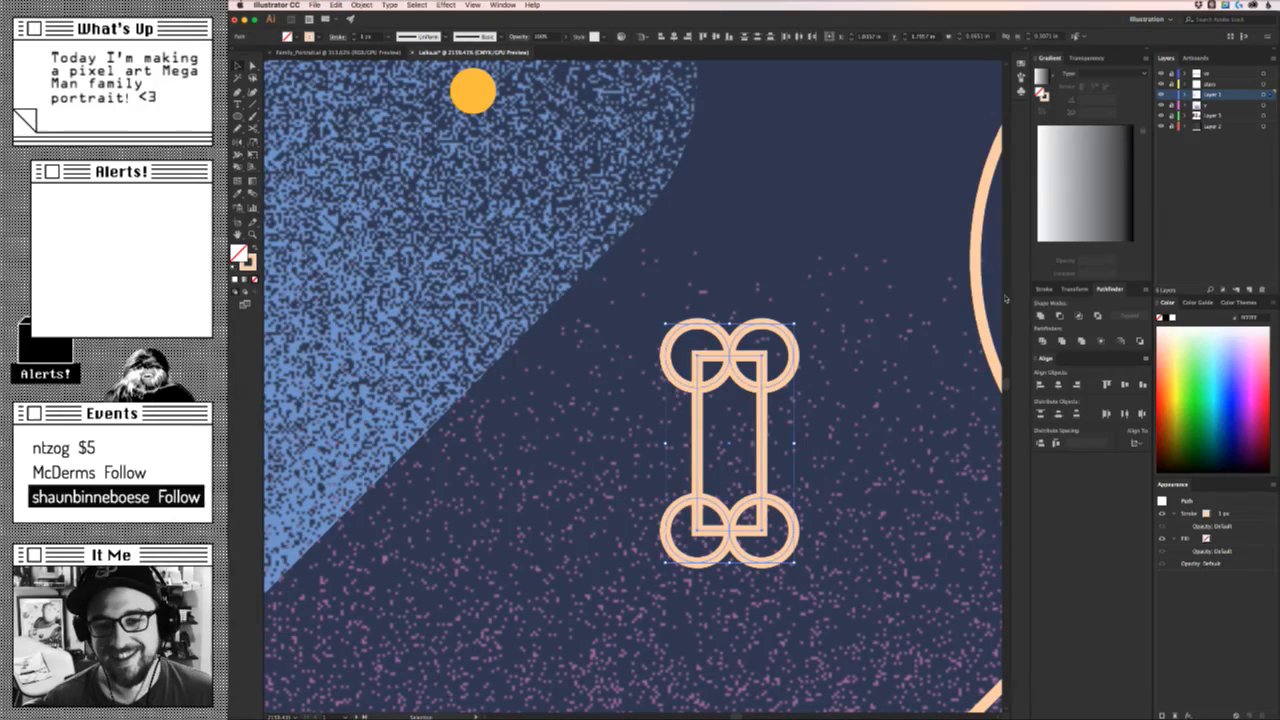
pyautogui.click(1040, 316)
pyautogui.press('z')
pyautogui.moveTo(871, 444); pyautogui.dragTo(910, 444)
pyautogui.press('a')
pyautogui.press('v')
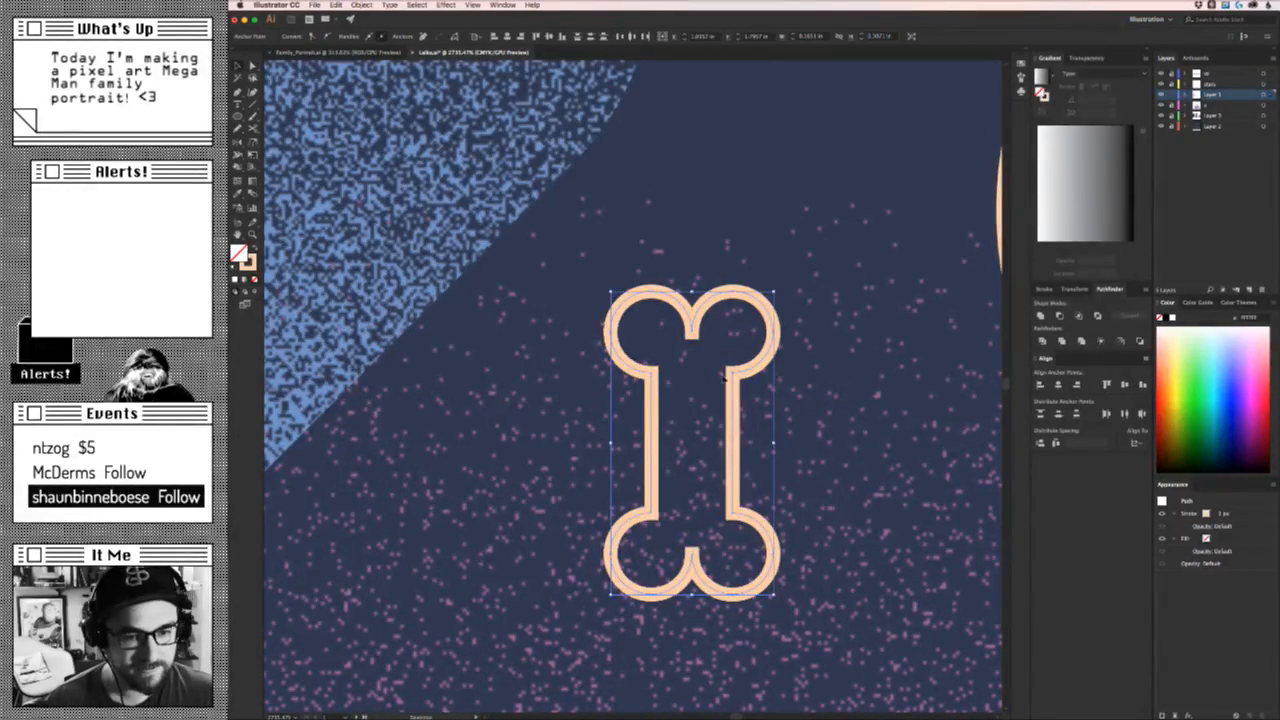
# Enlarge the bone outline proportionally to nearly twice its size in the sky beside the dog.
pyautogui.press('z')
pyautogui.moveTo(791, 391); pyautogui.dragTo(572, 423)
pyautogui.press('v')
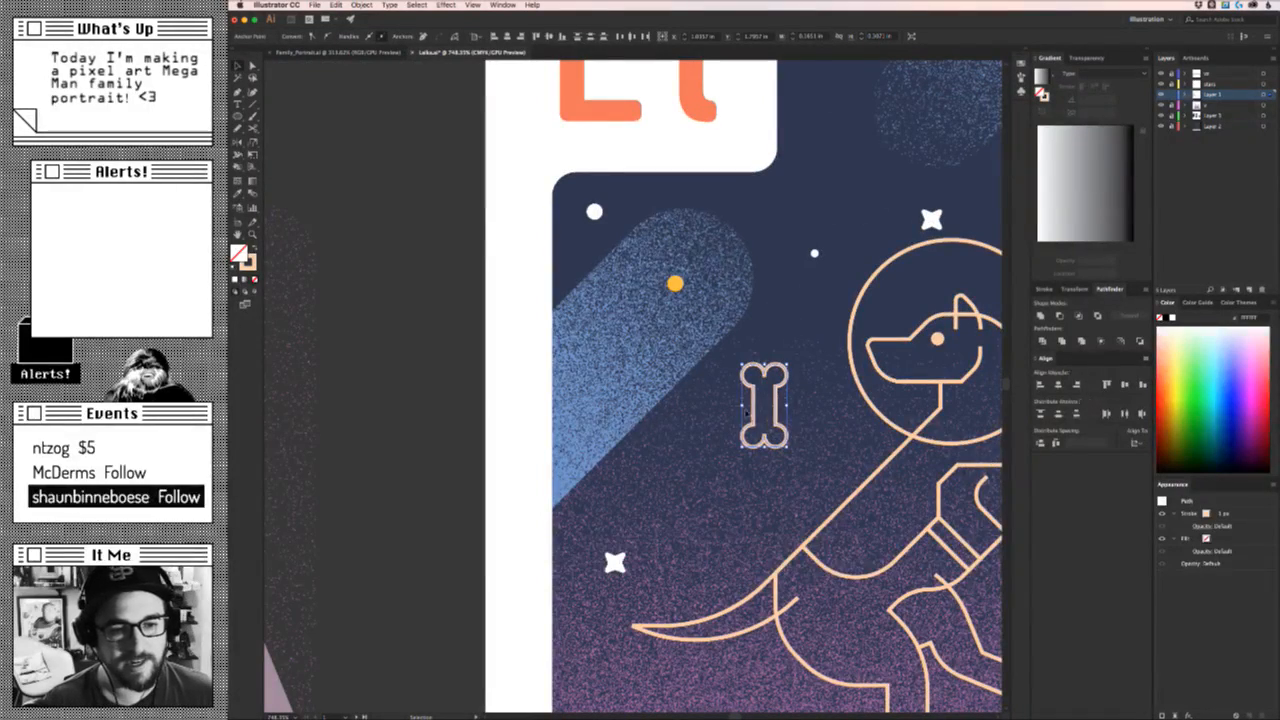
pyautogui.moveTo(743, 446); pyautogui.dragTo(686, 507)
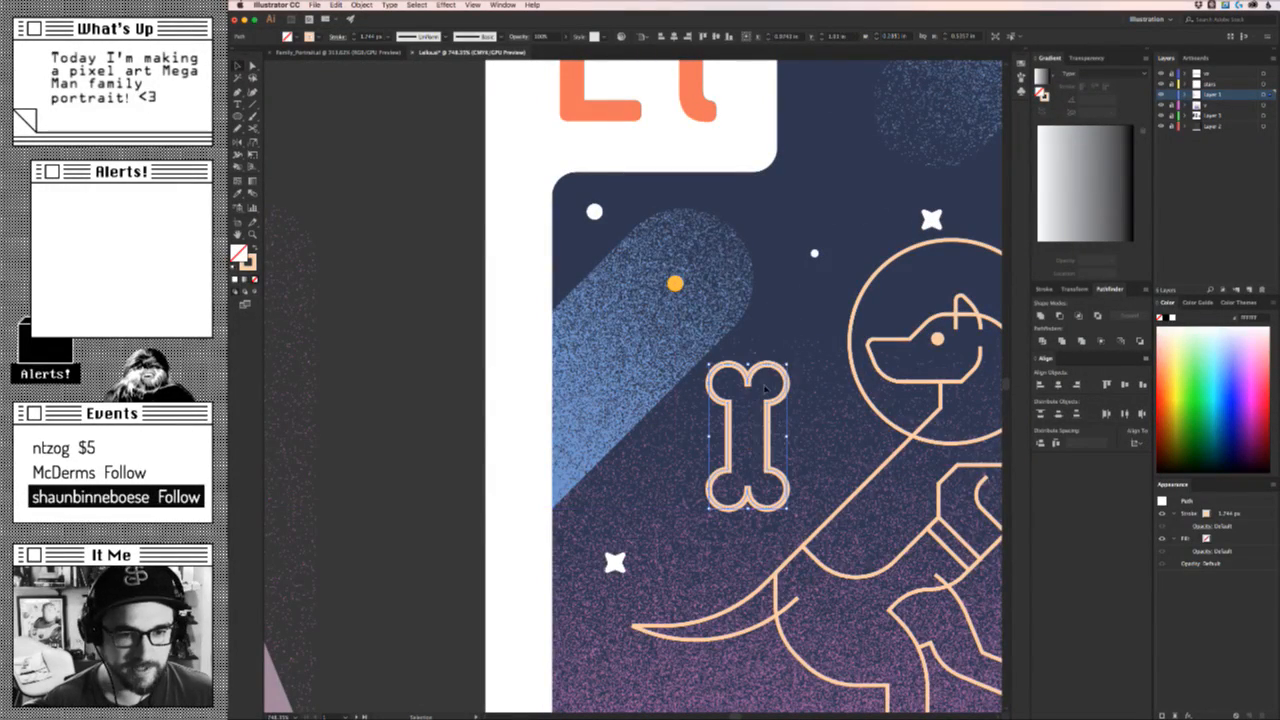
# Try to nudge the anchor point between the bone's two upper lobes to the left.
pyautogui.press('z')
pyautogui.moveTo(740, 405); pyautogui.dragTo(858, 405)
pyautogui.press('a')
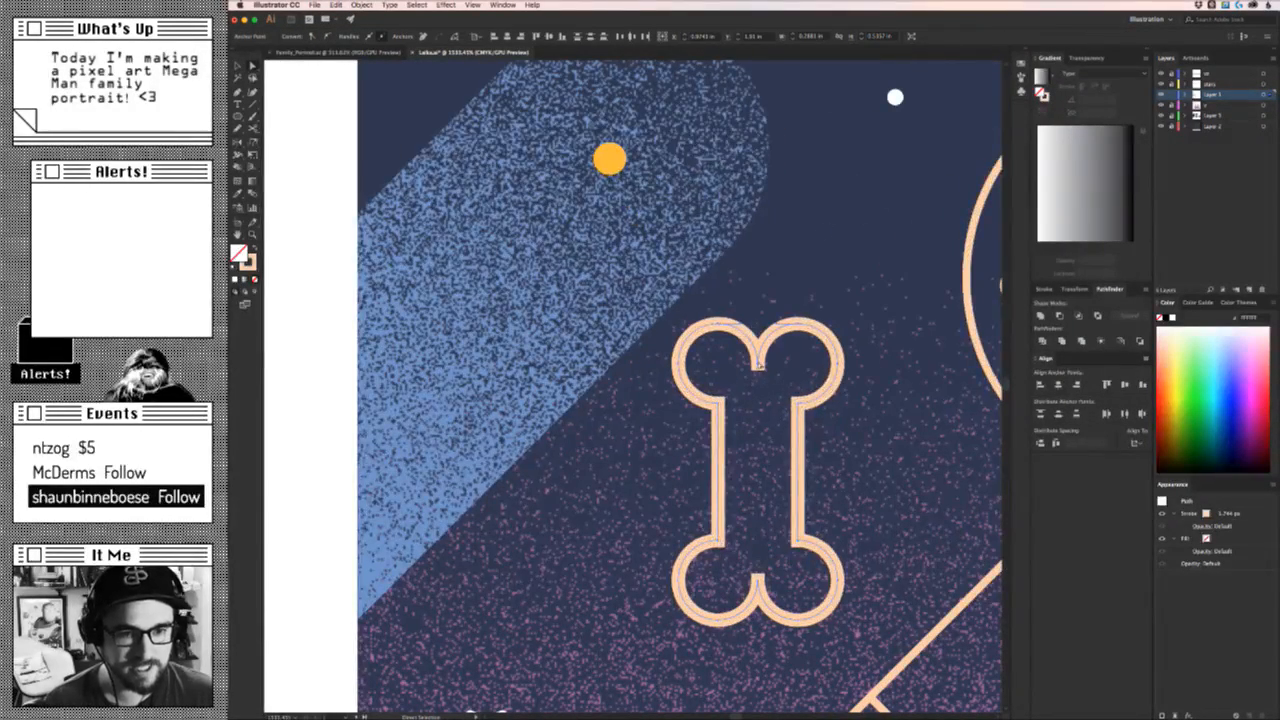
pyautogui.click(770, 372)
pyautogui.click(759, 365)
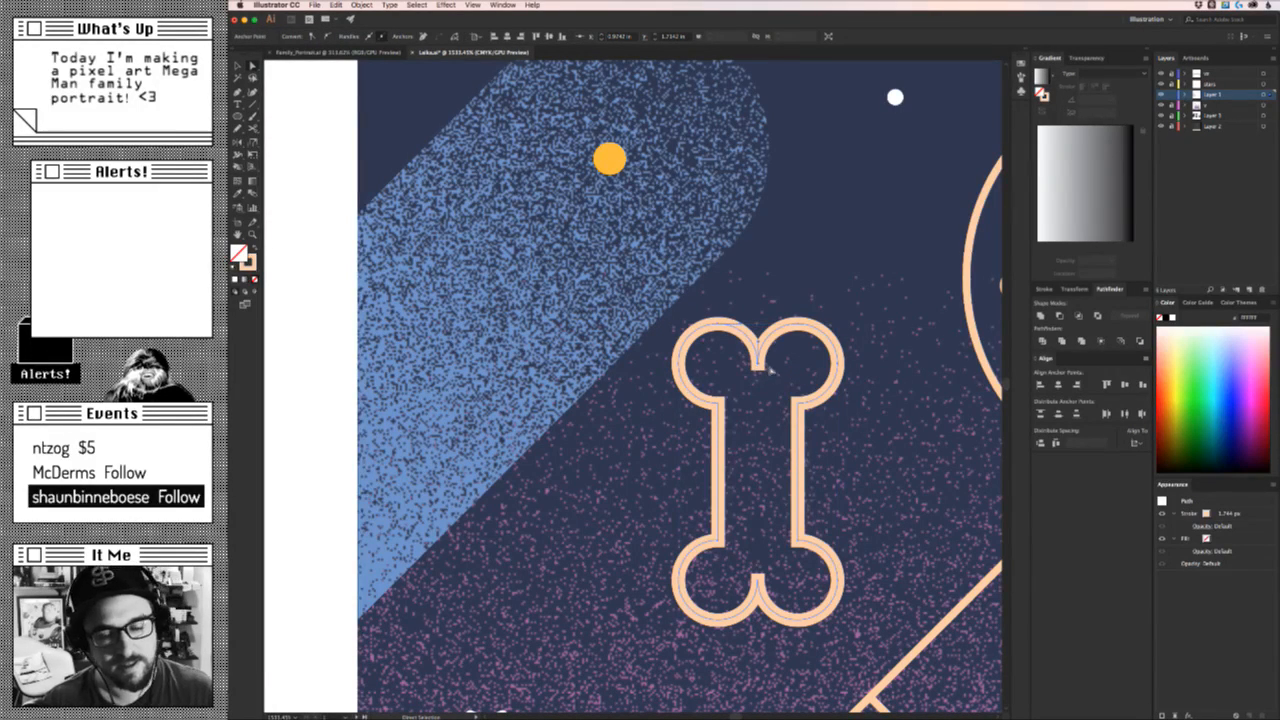
pyautogui.press('Left')
pyautogui.press('Left')
pyautogui.press('Left')
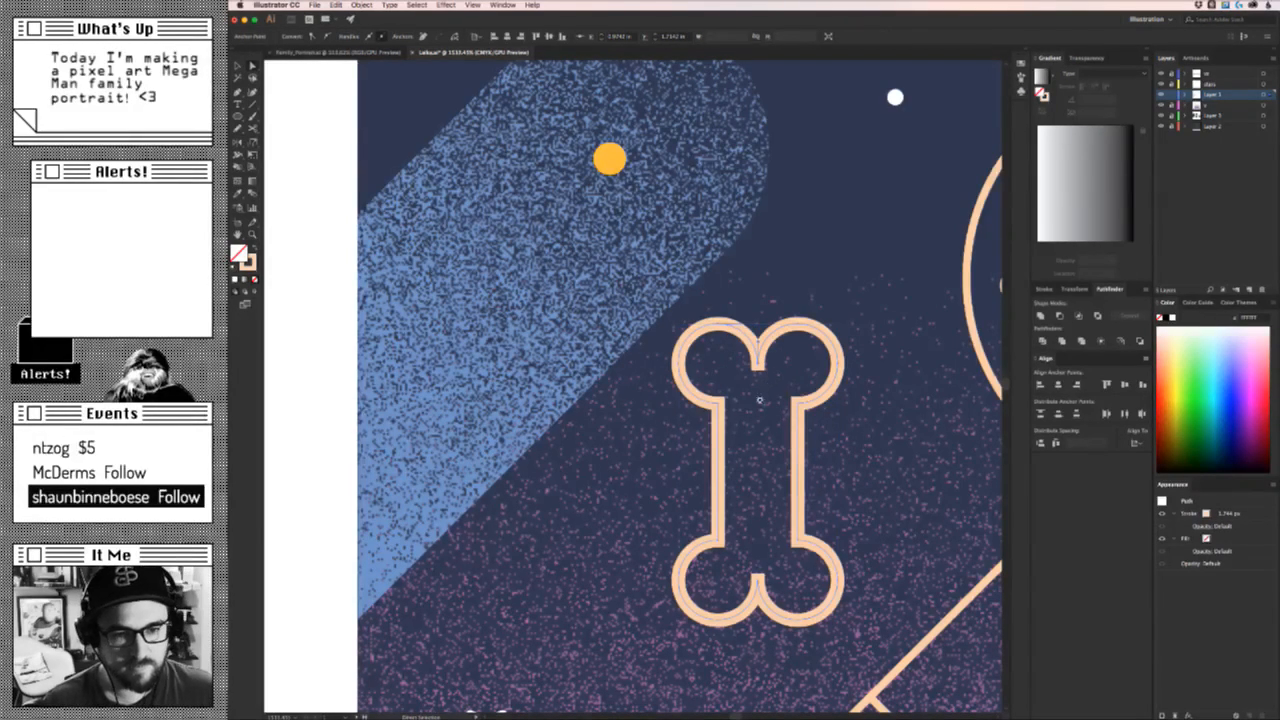
# Draw a narrow rectangle spanning the bone's upper and lower notches and select it together with the bone.
pyautogui.scroll(2, 745, 385)
pyautogui.moveTo(742, 337); pyautogui.dragTo(790, 660)
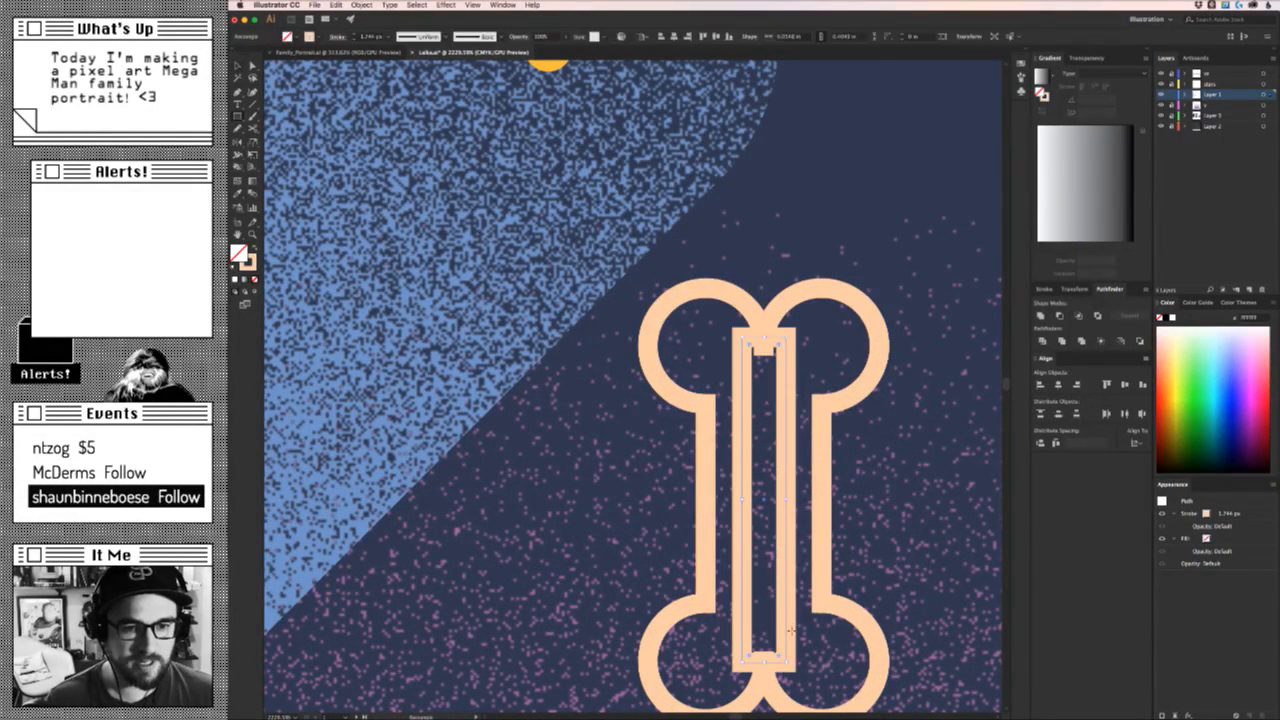
pyautogui.press('super+z')
pyautogui.click(876, 318)
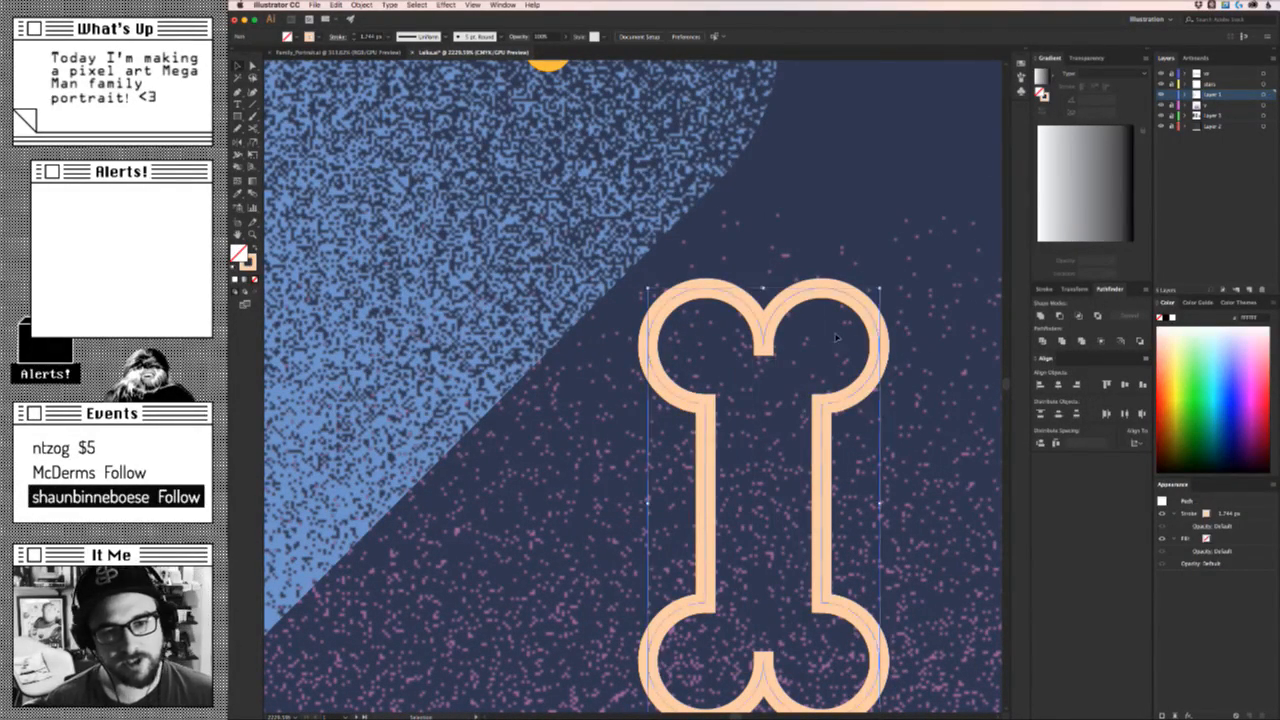
pyautogui.press('super+shift+z')
pyautogui.keyDown('shift'); pyautogui.click(878, 322); pyautogui.keyUp('shift')
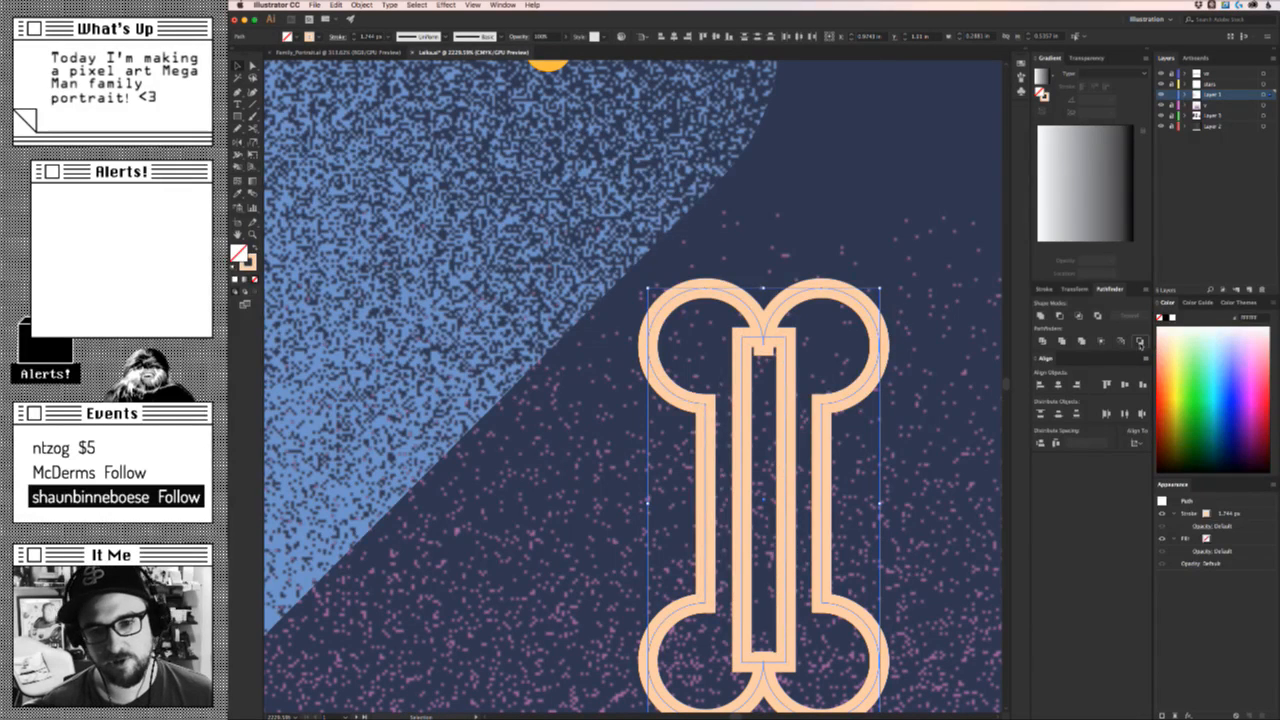
# Try grouping the bone with the inner rectangle, and try deleting the rectangle on its own.
pyautogui.press('super+g')
pyautogui.press('super+z')
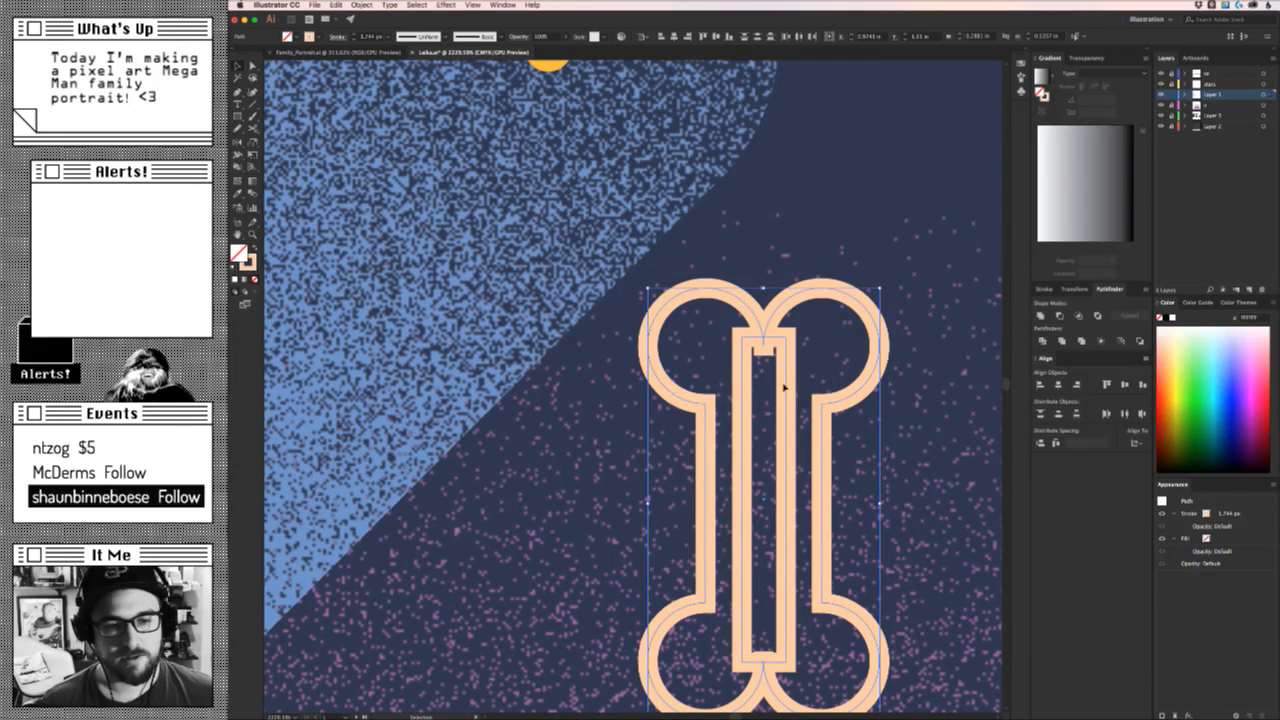
pyautogui.click(812, 350)
pyautogui.click(785, 354)
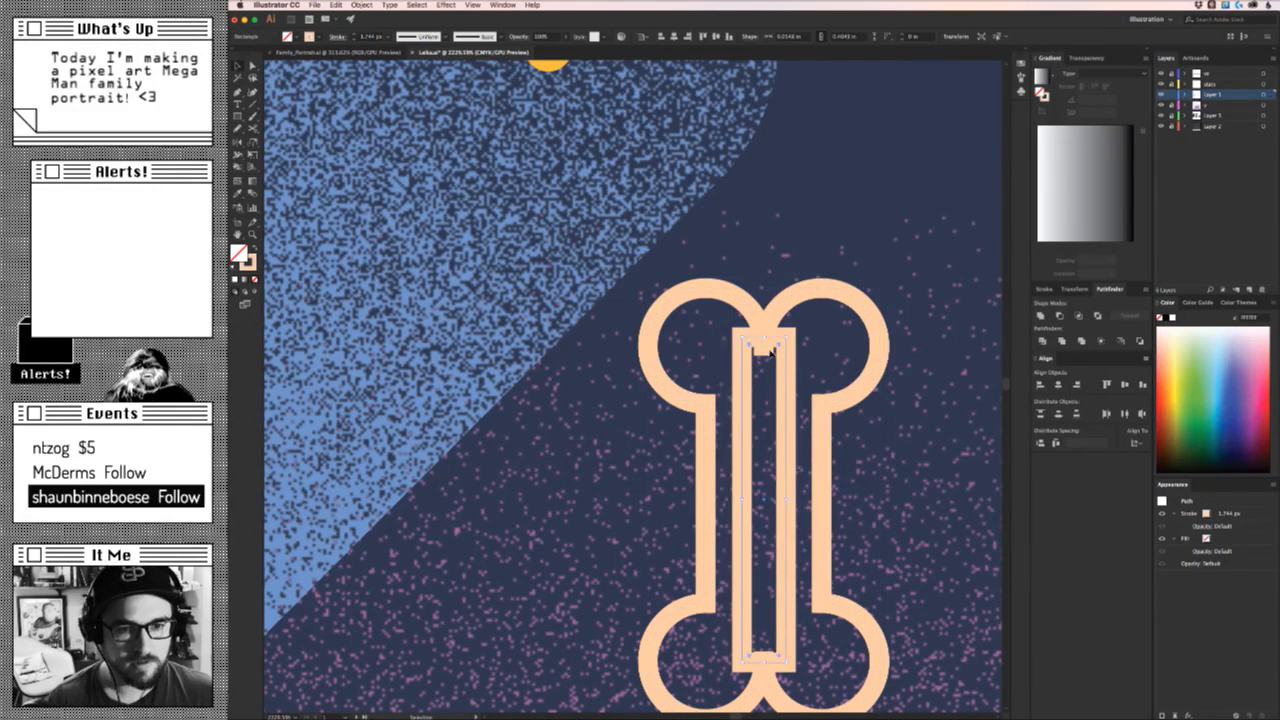
pyautogui.press('Delete')
pyautogui.press('a')
pyautogui.press('super+z')
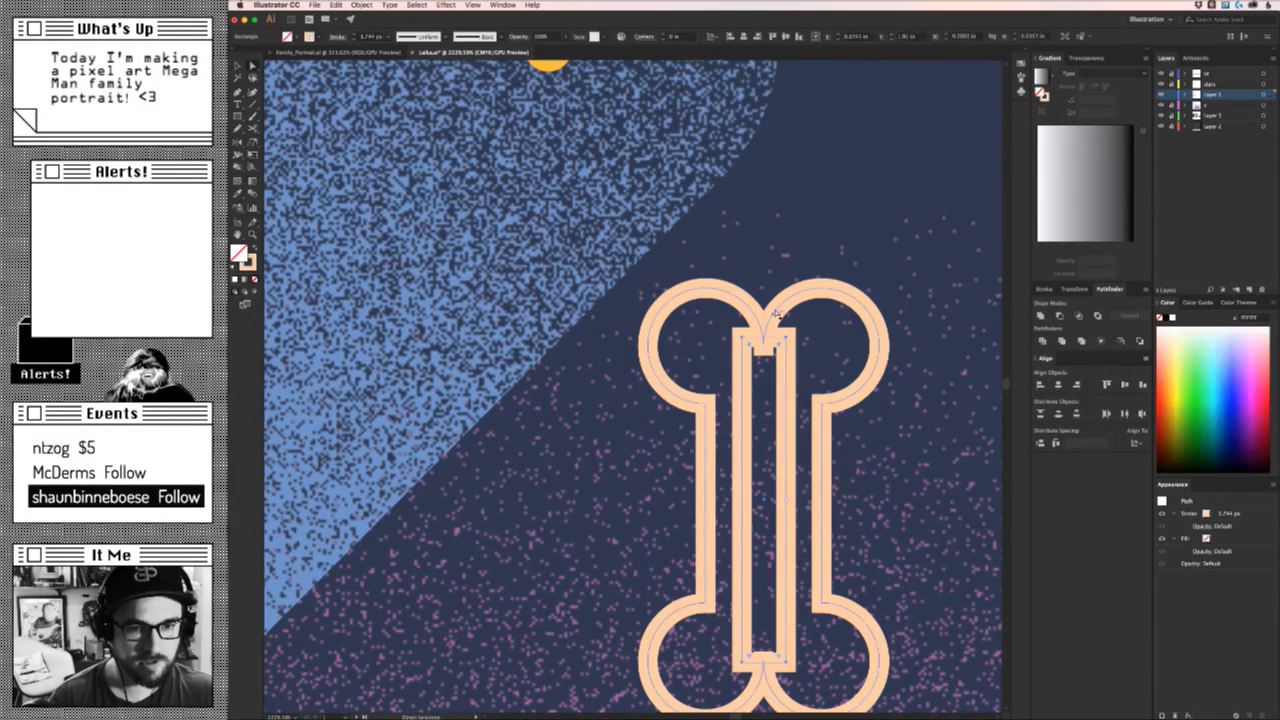
# Try splitting the overlapping bone and inner rectangle with Pathfinder and isolating the piece at the upper notch.
pyautogui.click(778, 310)
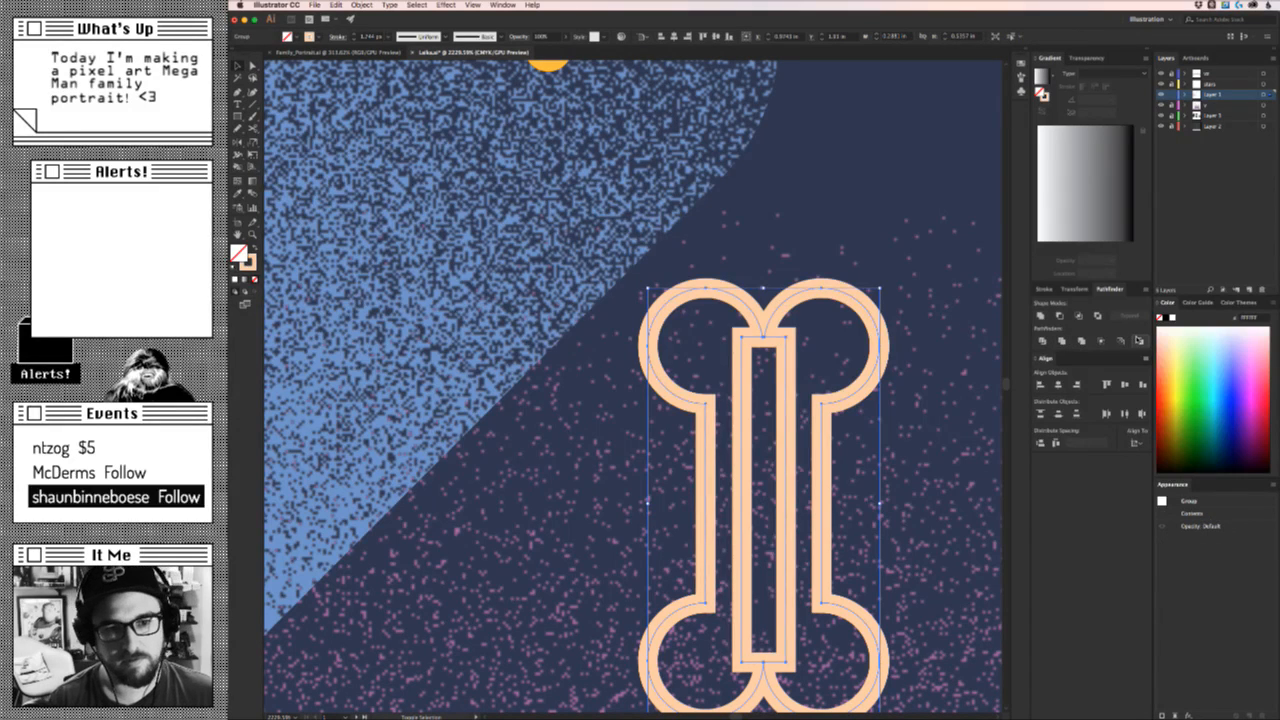
pyautogui.press('a')
pyautogui.click(788, 337)
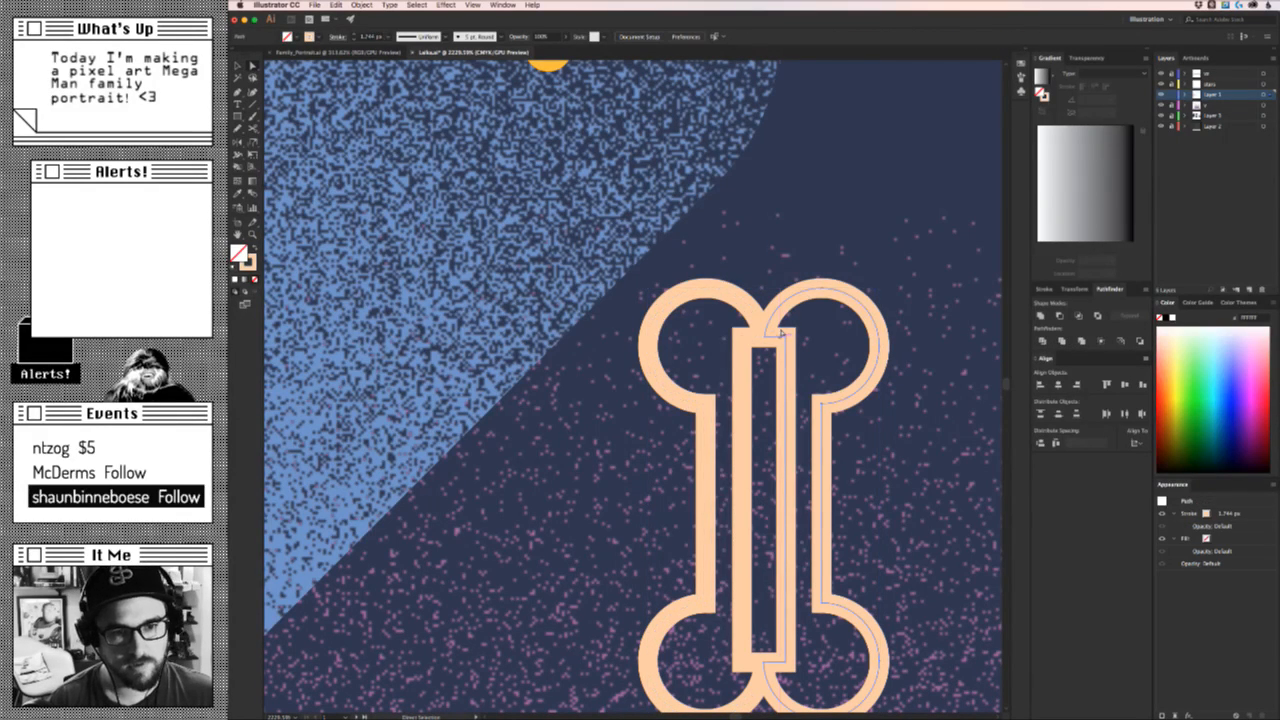
pyautogui.click(783, 335)
pyautogui.press('super+z')
pyautogui.press('super+z')
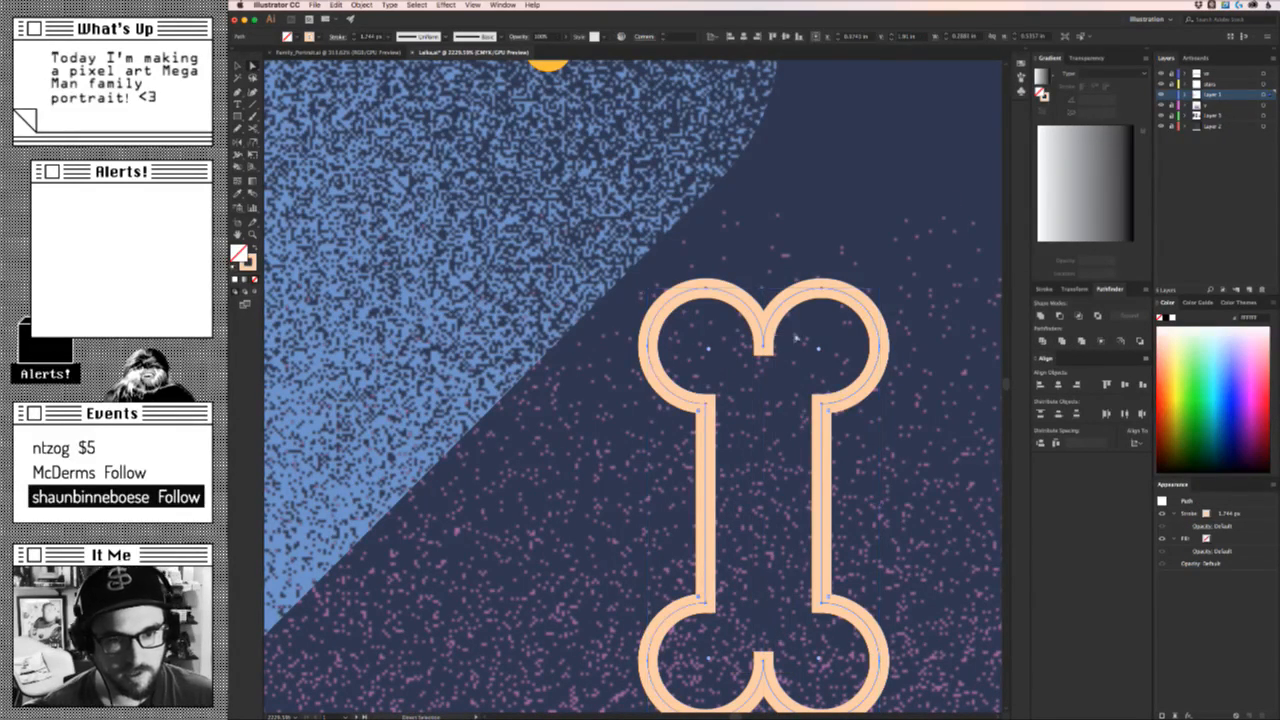
# Pull one anchor at the bone's upper notch to the left and delete the segment joining the two lobes.
pyautogui.scroll(2, 750, 340)
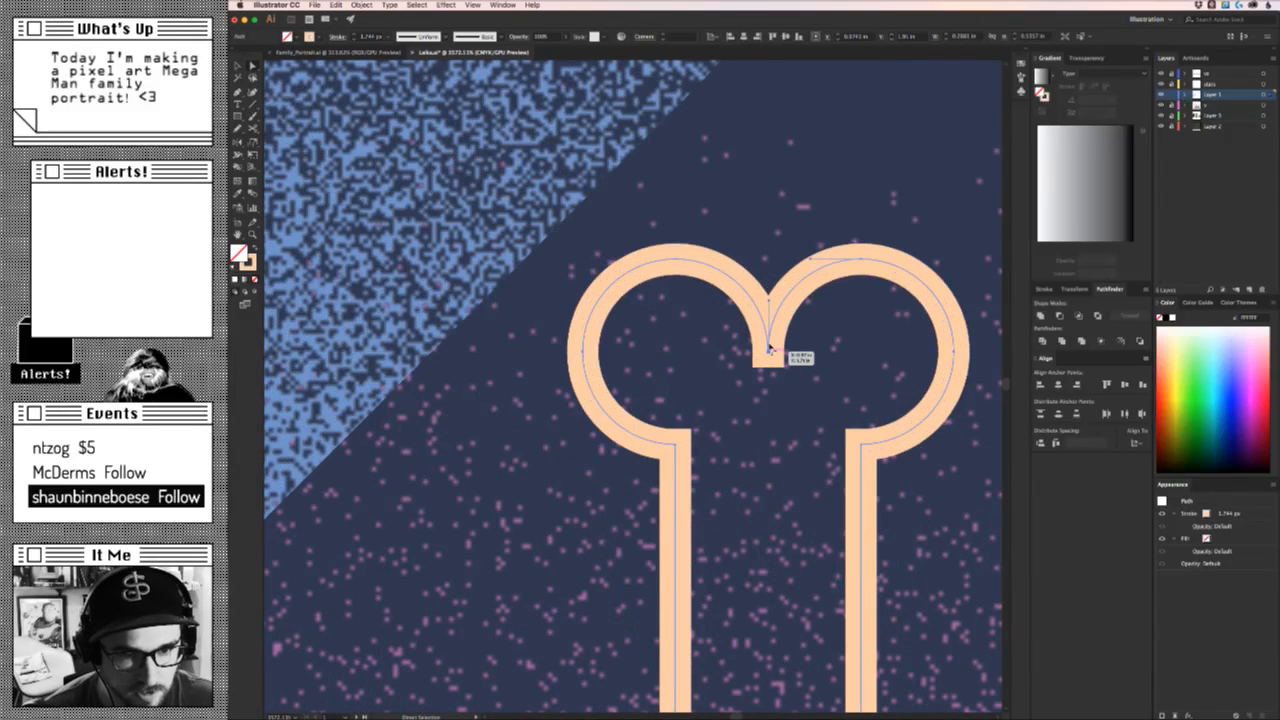
pyautogui.moveTo(771, 349); pyautogui.dragTo(725, 351)
pyautogui.click(773, 353)
pyautogui.press('Delete')
pyautogui.click(773, 362)
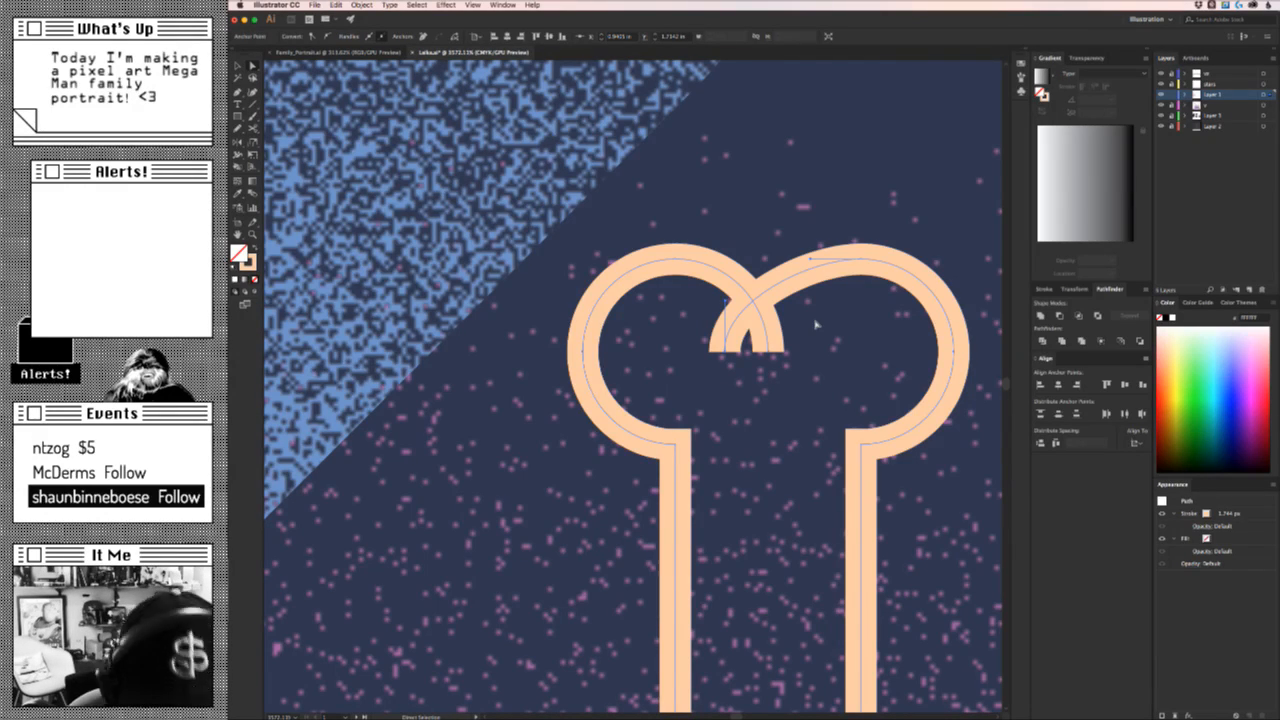
# Undo the notch edits, the enlargement and the merge back to the separate rectangle and four circles, and deselect everything.
pyautogui.click(812, 459)
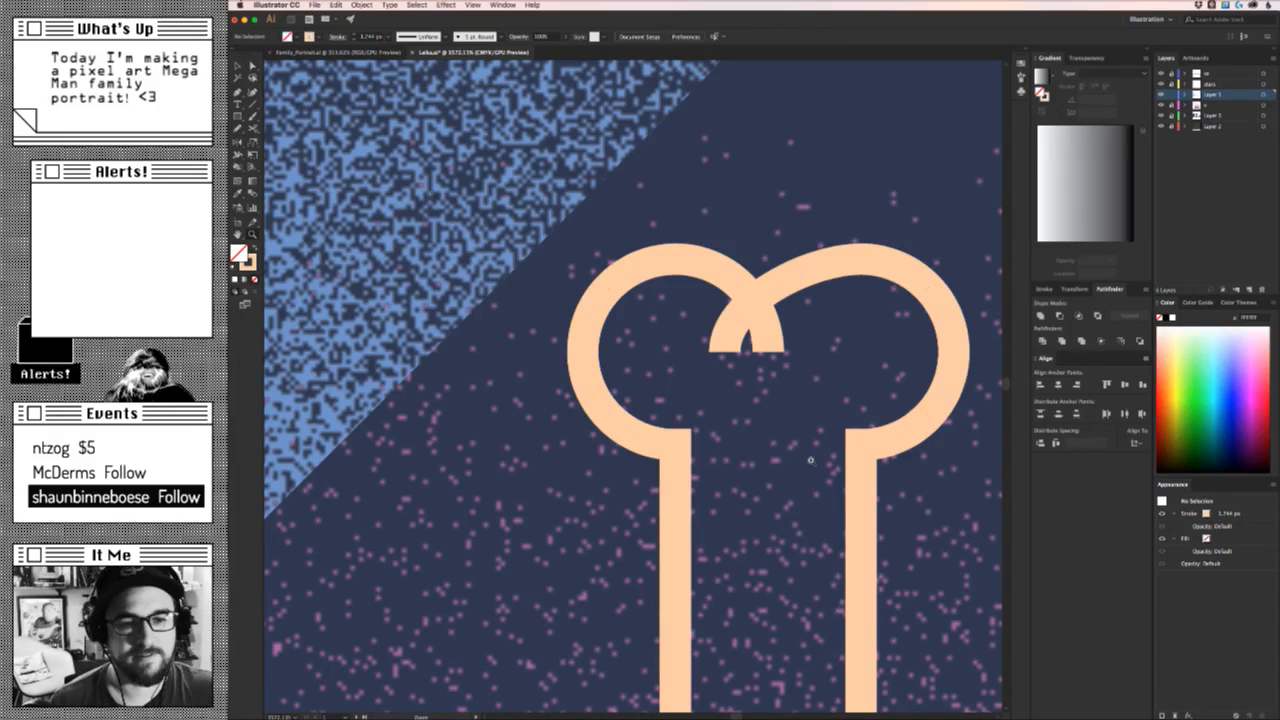
pyautogui.moveTo(812, 461); pyautogui.dragTo(673, 491)
pyautogui.moveTo(776, 511); pyautogui.dragTo(590, 370)
pyautogui.press('super+z')
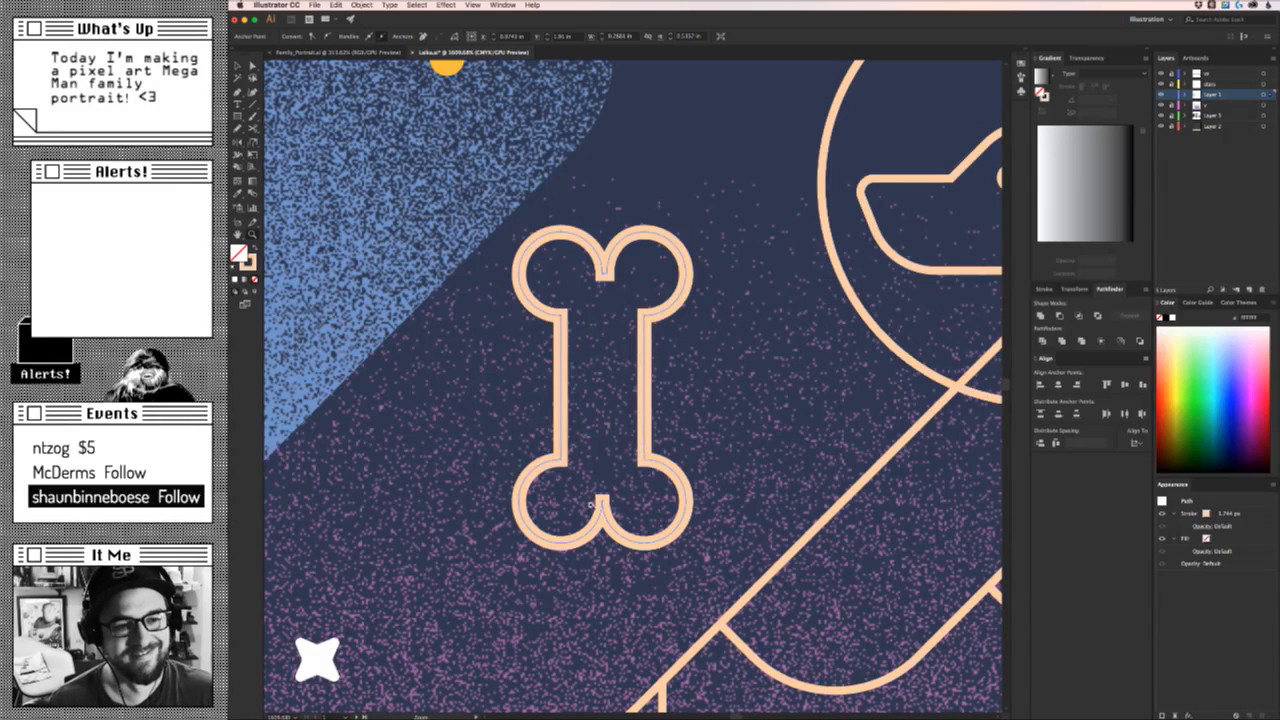
pyautogui.press('v')
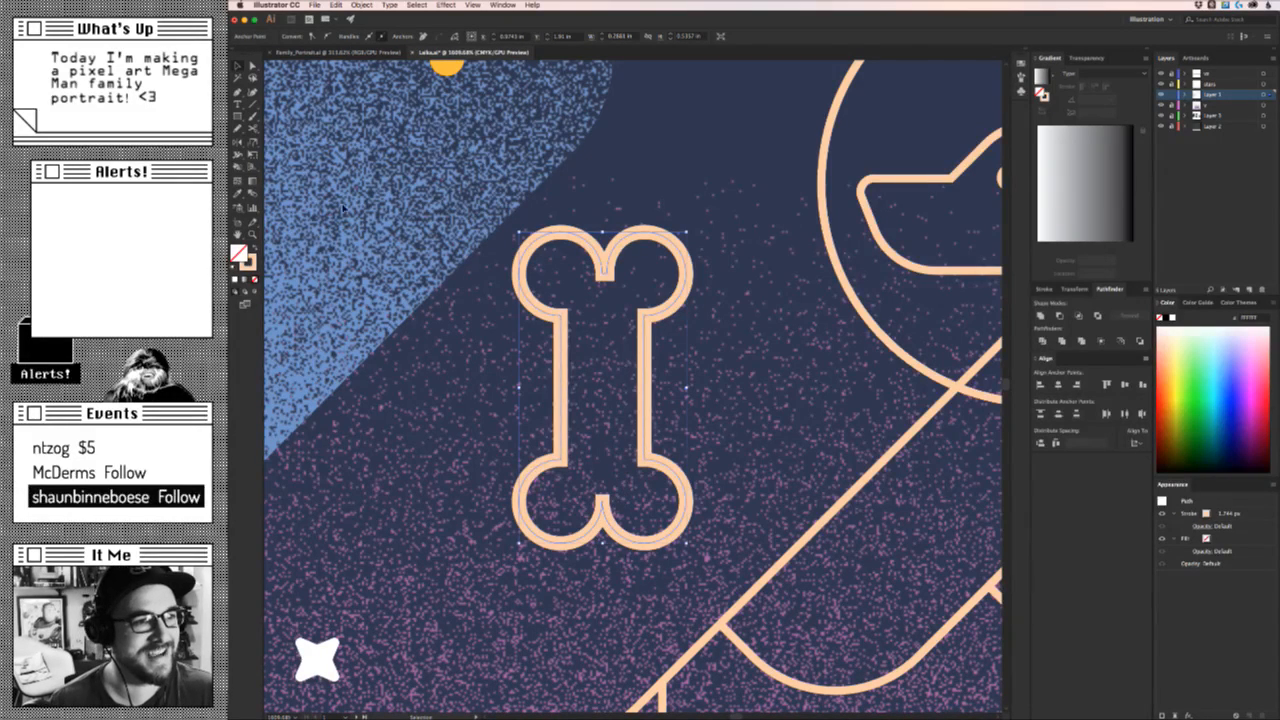
pyautogui.press('a')
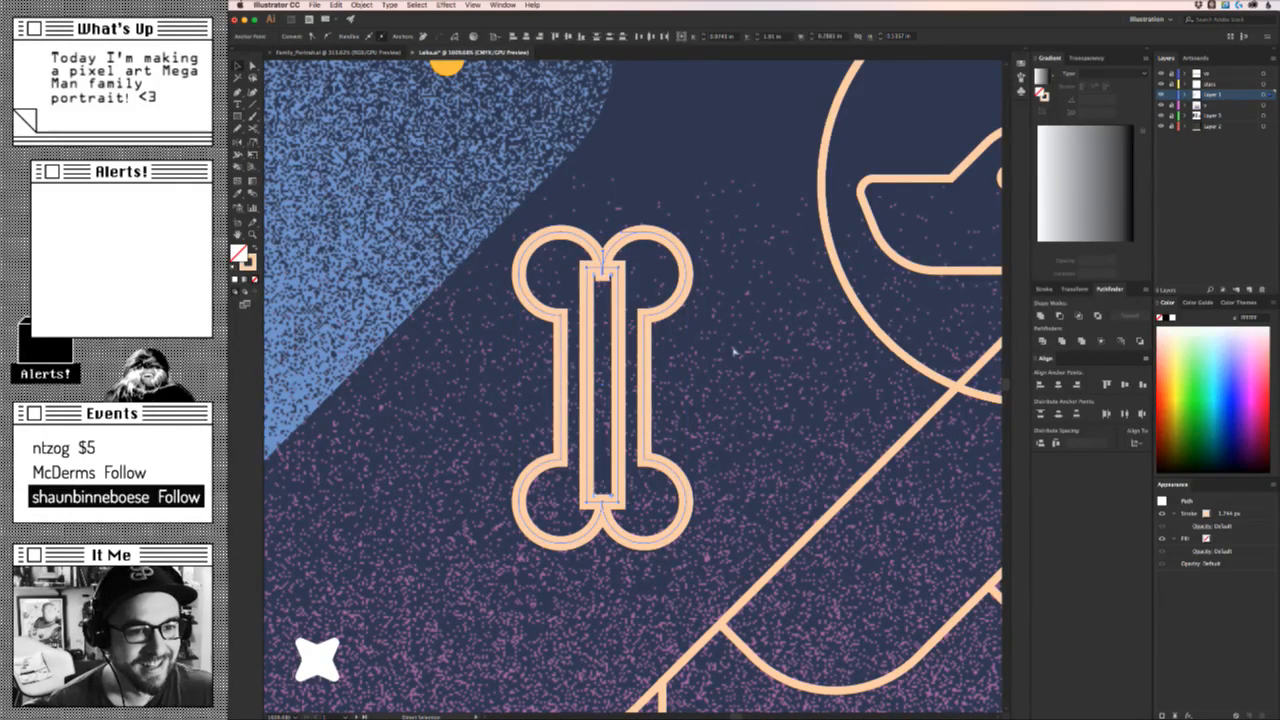
pyautogui.press('super+z')
pyautogui.press('super+z')
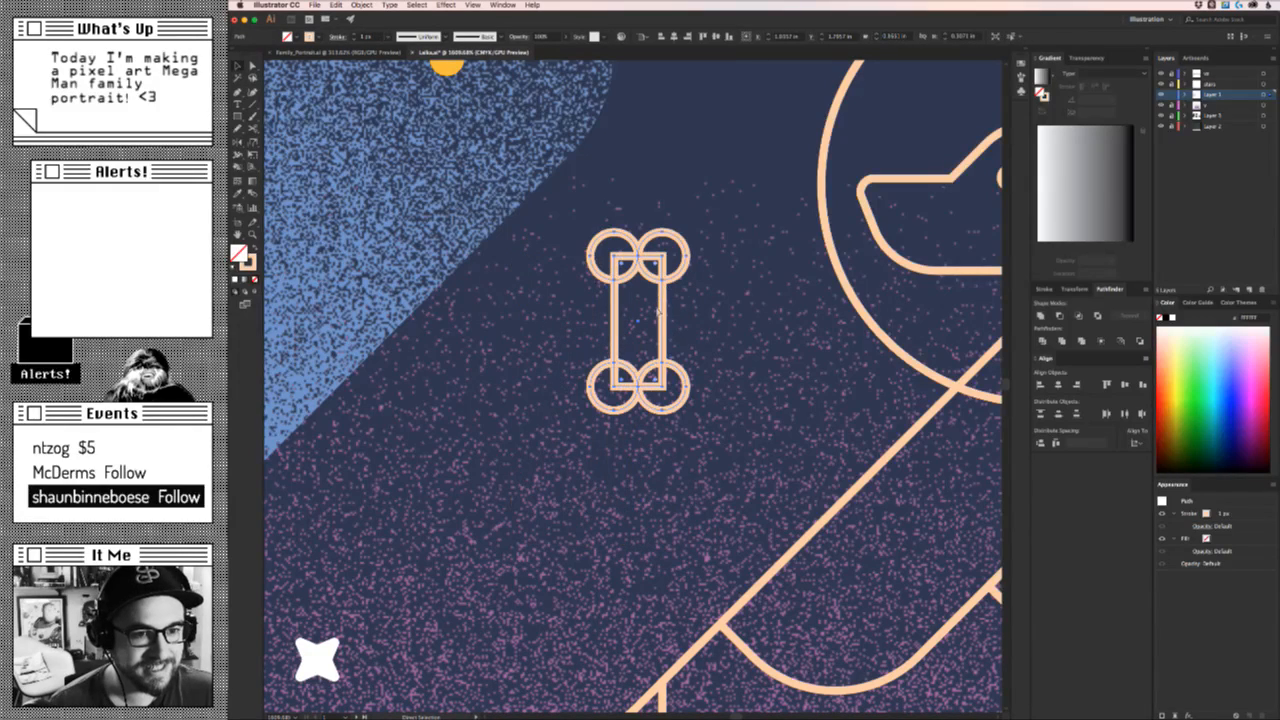
pyautogui.press('z')
pyautogui.moveTo(620, 230); pyautogui.dragTo(742, 230)
pyautogui.press('super+shift+a')
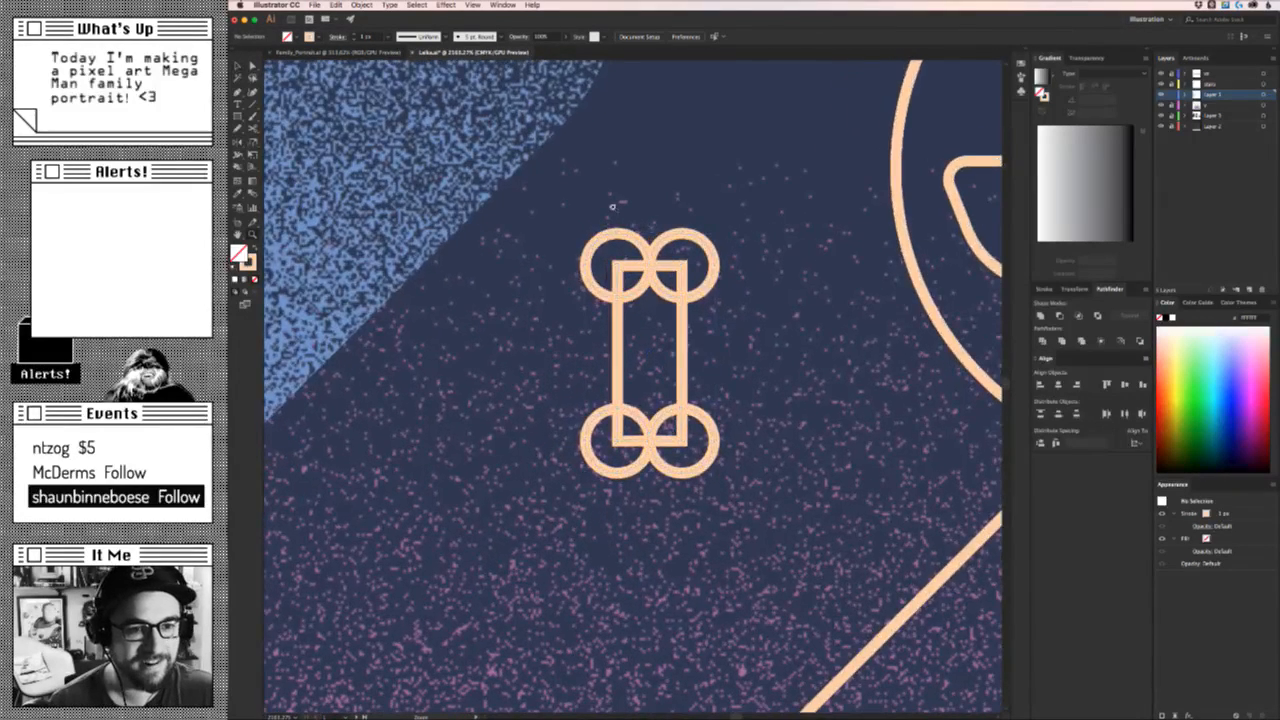
# Enlarge the two upper circles of the bone slightly so that they overlap at the middle.
pyautogui.moveTo(617, 207); pyautogui.dragTo(730, 207)
pyautogui.press('v')
pyautogui.click(686, 342)
pyautogui.moveTo(695, 343)
pyautogui.mouseDown()
pyautogui.moveTo(720, 348)
pyautogui.moveTo(683, 334)
pyautogui.mouseUp()
pyautogui.click(704, 283)
pyautogui.keyDown('shift'); pyautogui.click(665, 340); pyautogui.keyUp('shift')
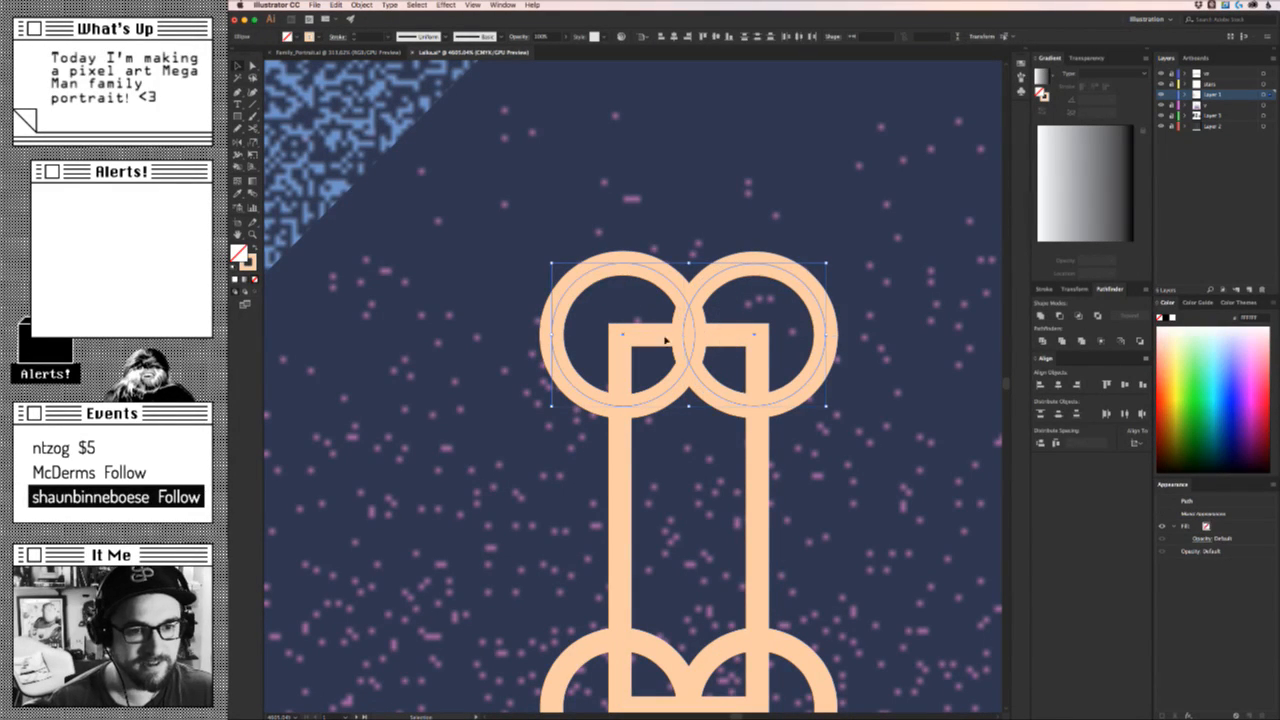
pyautogui.click(830, 505)
# Replace the bone's two lower circles with a copy of the enlarged upper pair.
pyautogui.scroll(-3, 830, 505)
pyautogui.hscroll(2, 830, 505)
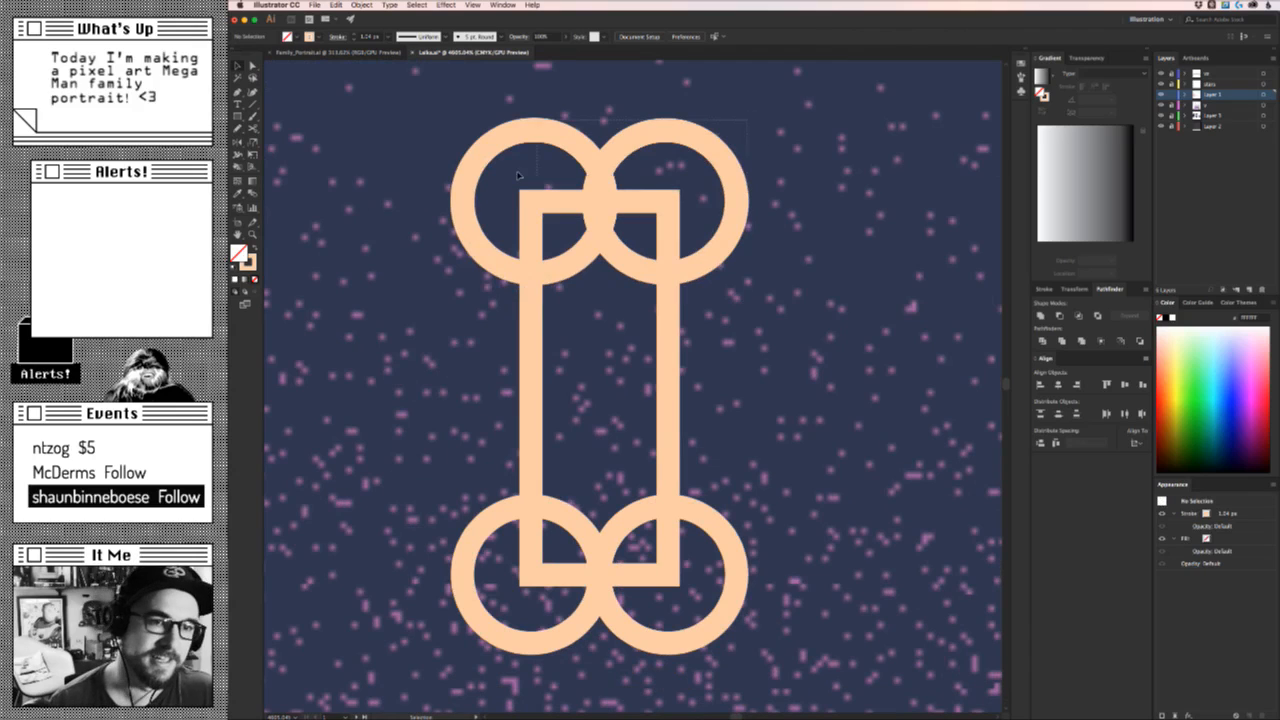
pyautogui.moveTo(518, 175); pyautogui.dragTo(748, 541)
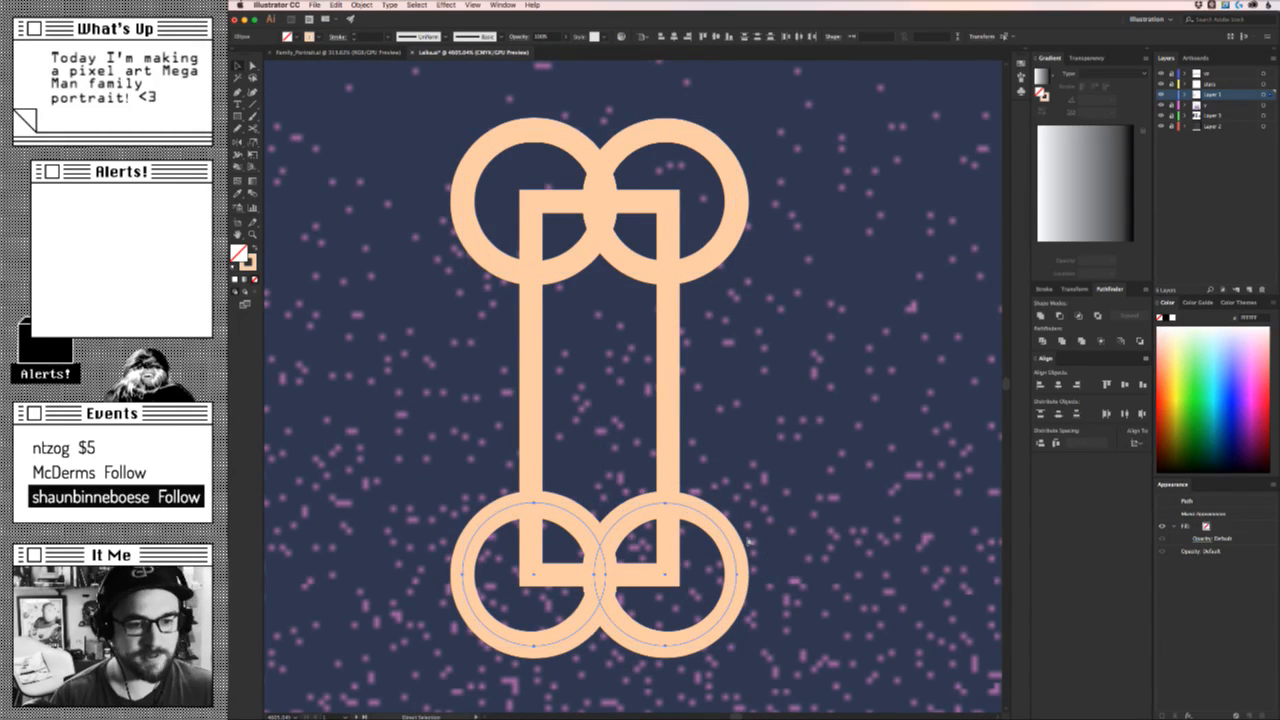
pyautogui.press('super+x')
pyautogui.click(727, 547)
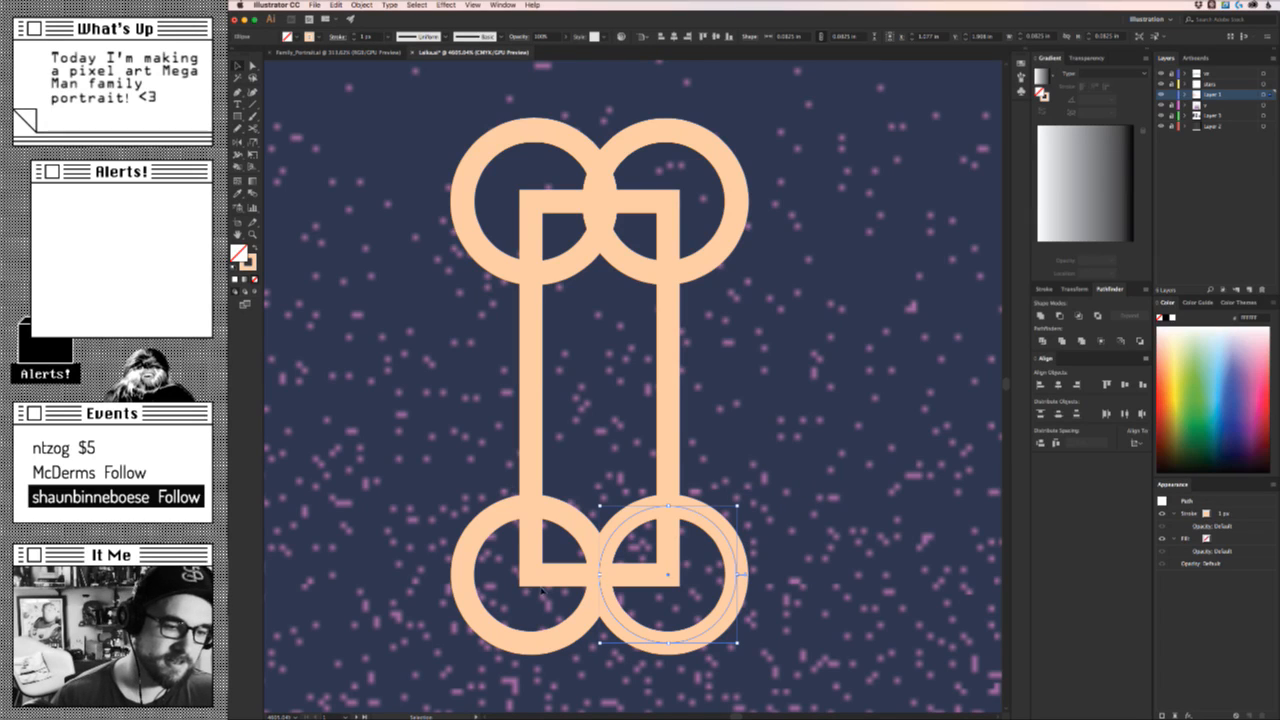
pyautogui.keyDown('shift'); pyautogui.click(481, 630); pyautogui.keyUp('shift')
pyautogui.press('BackSpace')
pyautogui.press('super+f')
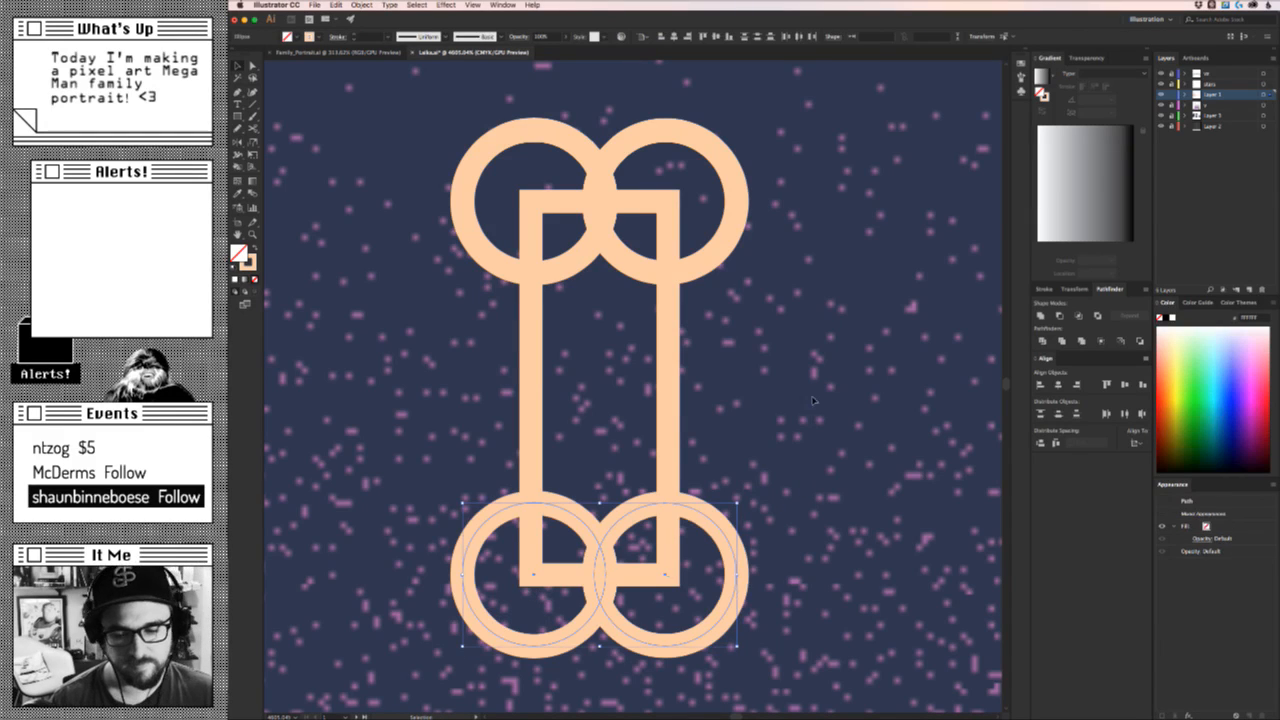
# Unite the rectangle and four circles into one bone outline and round the corners of its upper and lower notches.
pyautogui.moveTo(814, 605); pyautogui.dragTo(474, 134)
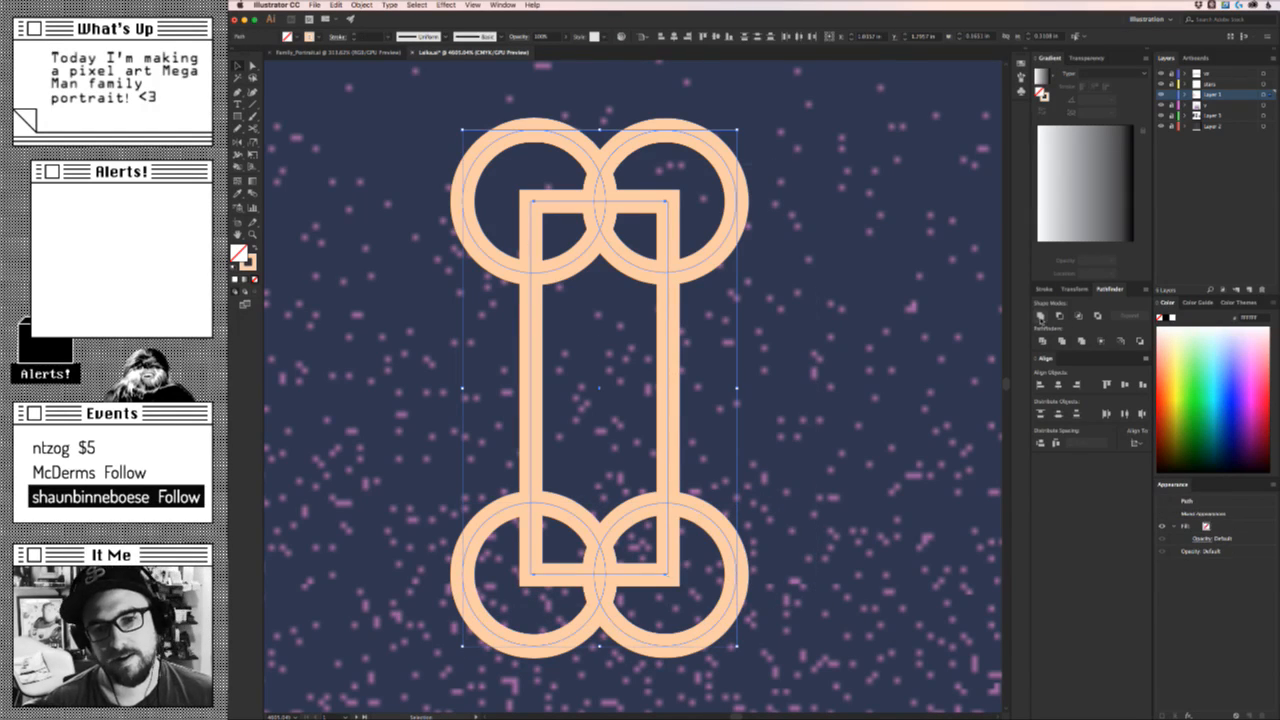
pyautogui.click(1039, 316)
pyautogui.press('a')
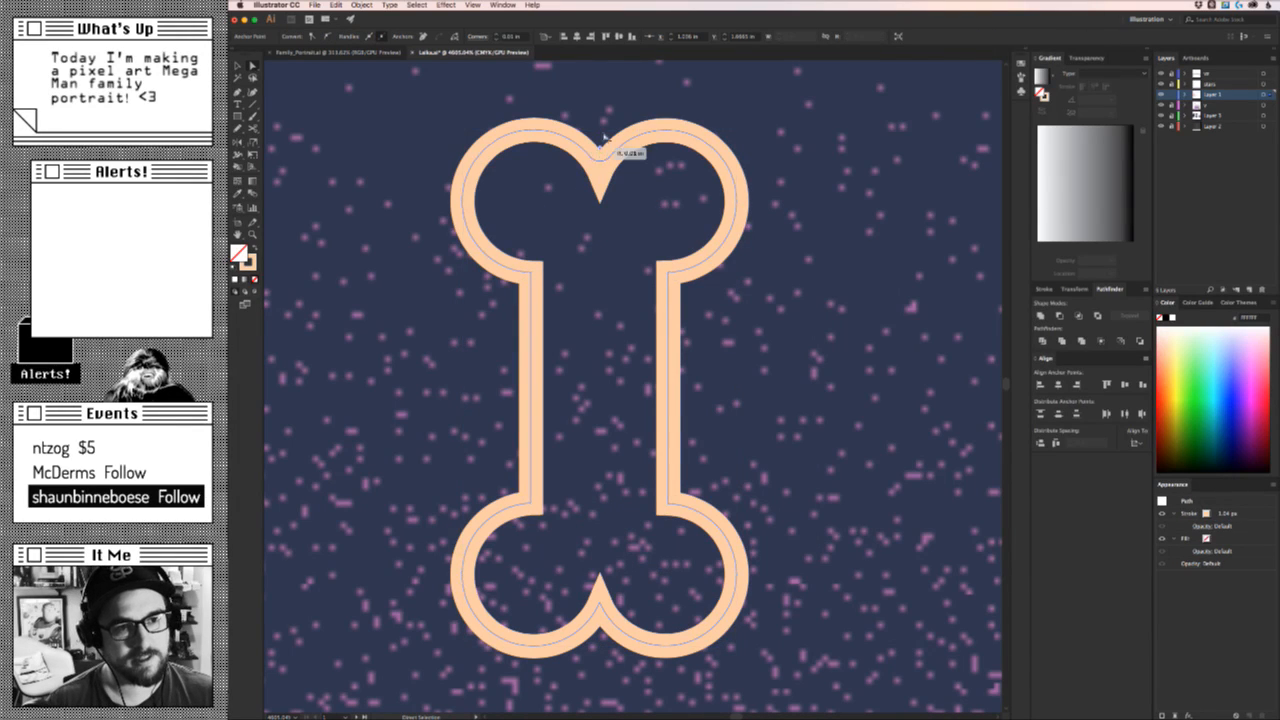
pyautogui.moveTo(604, 138); pyautogui.dragTo(605, 108)
pyautogui.moveTo(604, 576); pyautogui.dragTo(645, 542)
pyautogui.press('super+z')
pyautogui.click(692, 578)
# Round the four inner corners where the bone's shaft meets the end lobes.
pyautogui.press('z')
pyautogui.moveTo(692, 578); pyautogui.dragTo(478, 592)
pyautogui.moveTo(677, 522); pyautogui.dragTo(830, 522)
pyautogui.press('a')
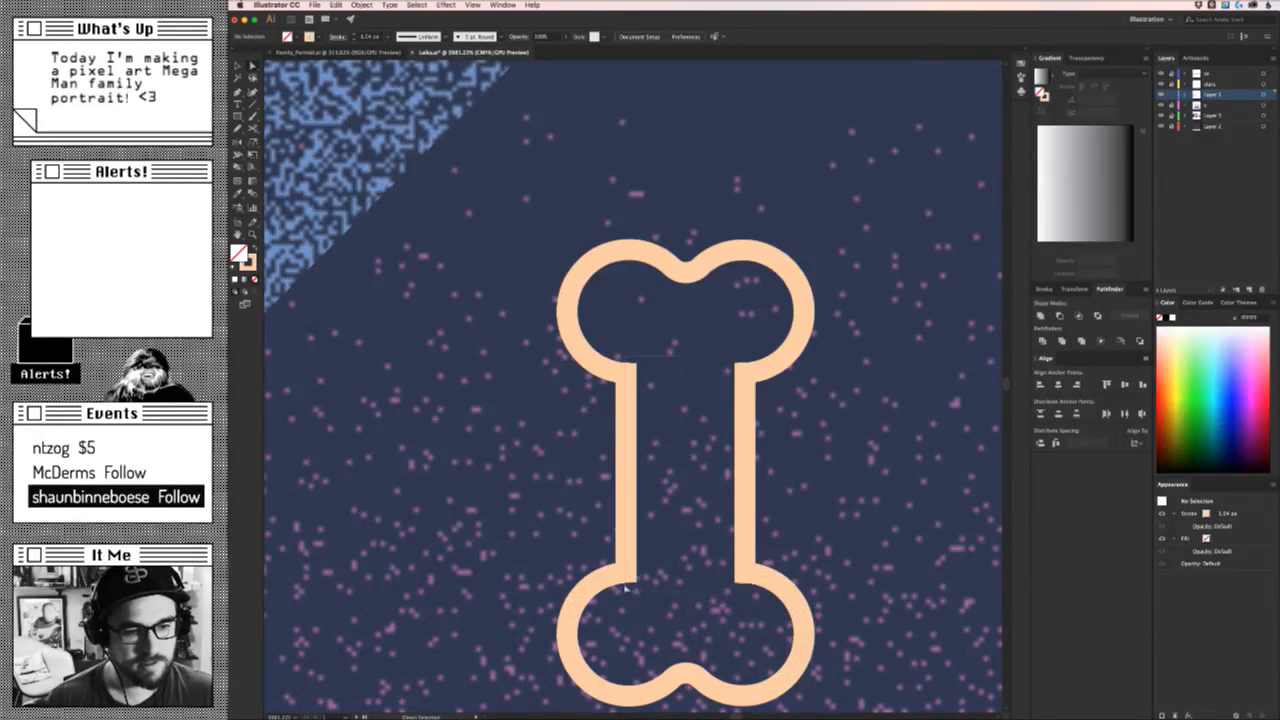
pyautogui.click(626, 589)
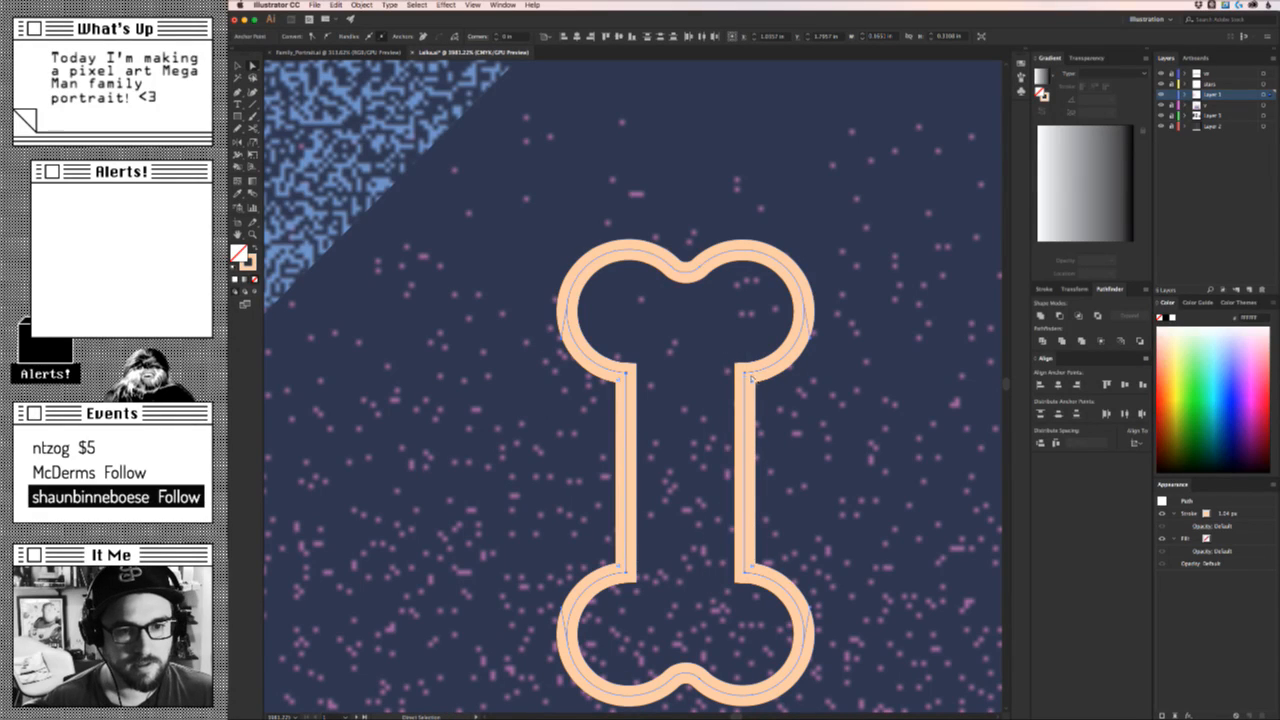
pyautogui.moveTo(754, 378); pyautogui.dragTo(760, 384)
pyautogui.click(800, 426)
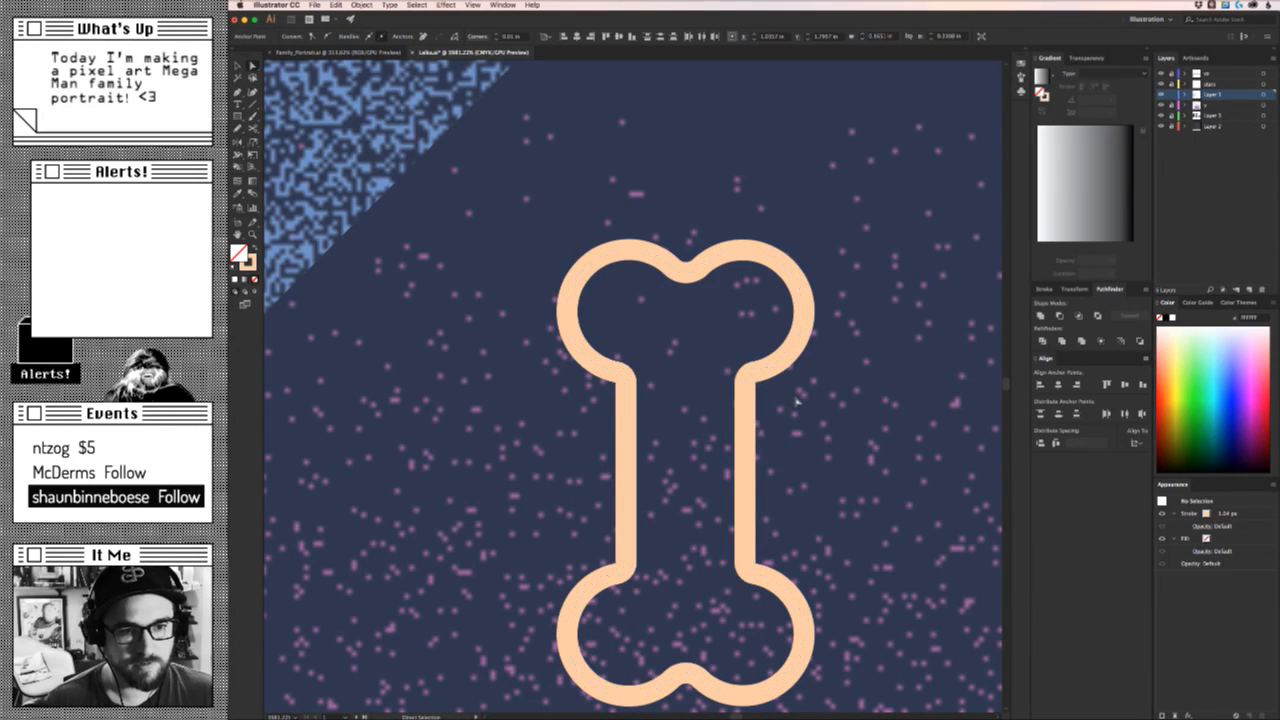
# View the Family_Portrait artwork up close and return to the Laika card.
pyautogui.press('z')
pyautogui.moveTo(800, 428); pyautogui.dragTo(592, 480)
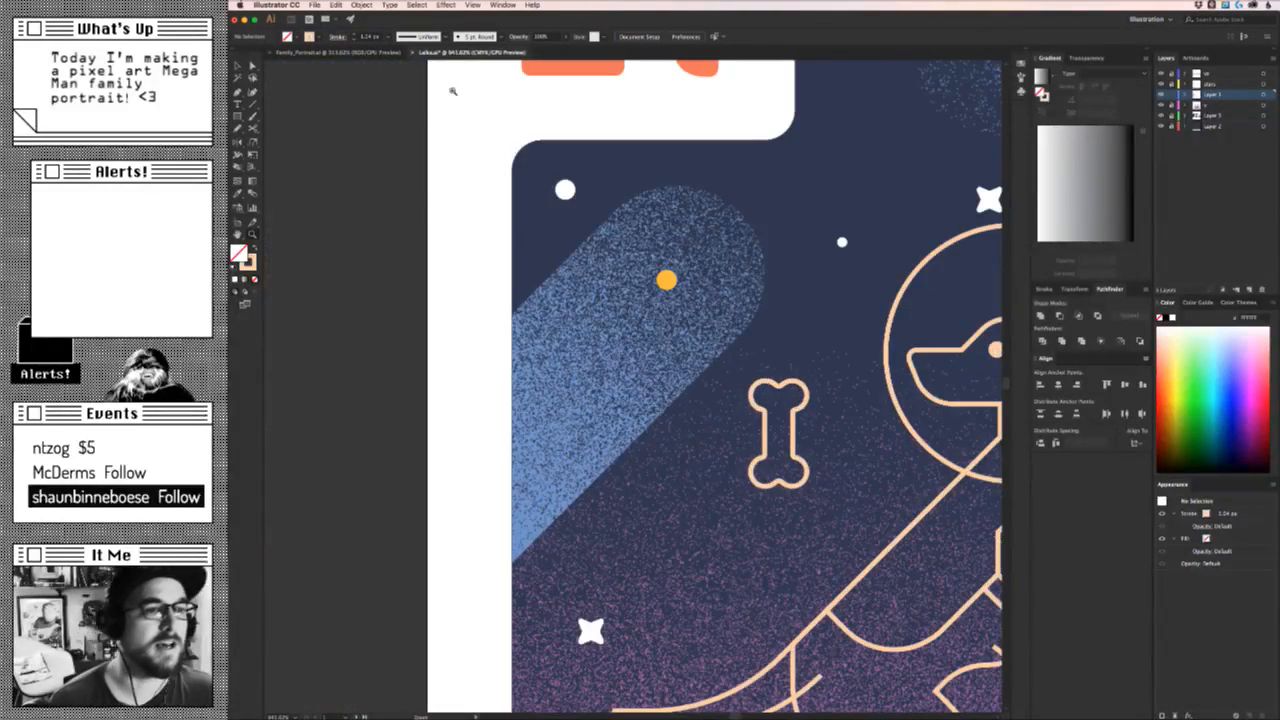
pyautogui.click(340, 51)
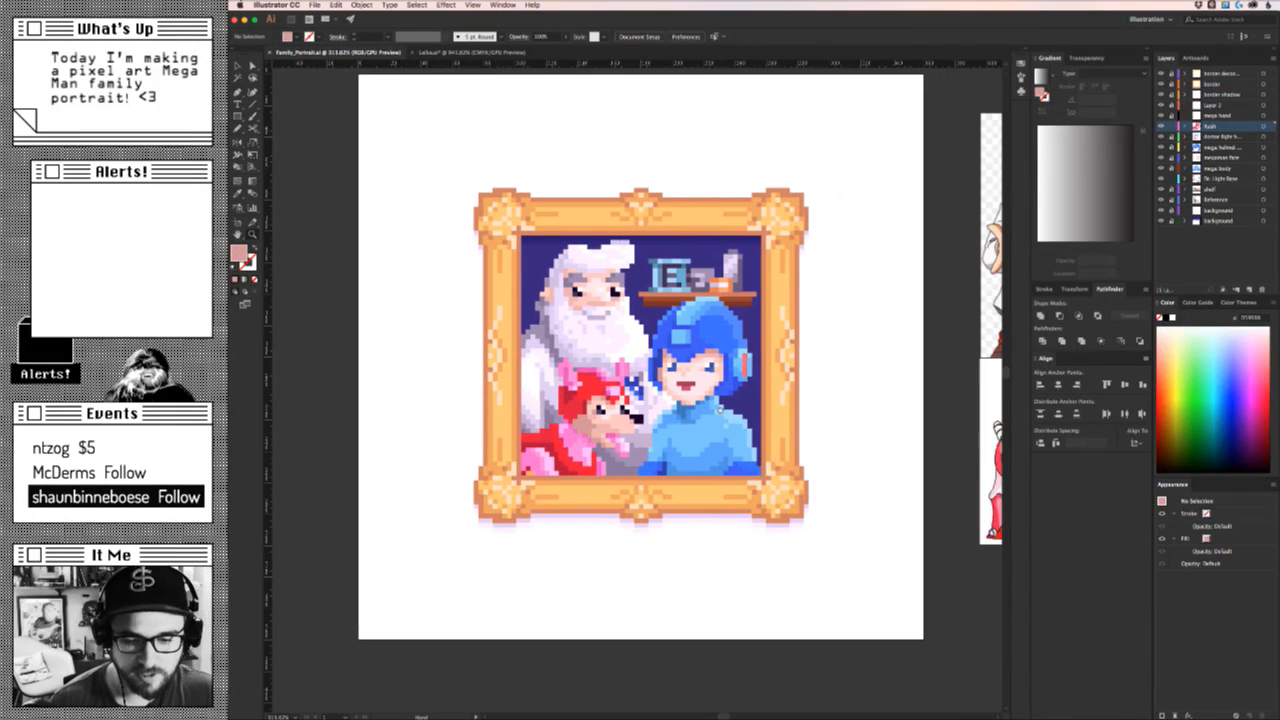
pyautogui.moveTo(737, 428); pyautogui.dragTo(727, 428)
pyautogui.moveTo(675, 356); pyautogui.dragTo(736, 360)
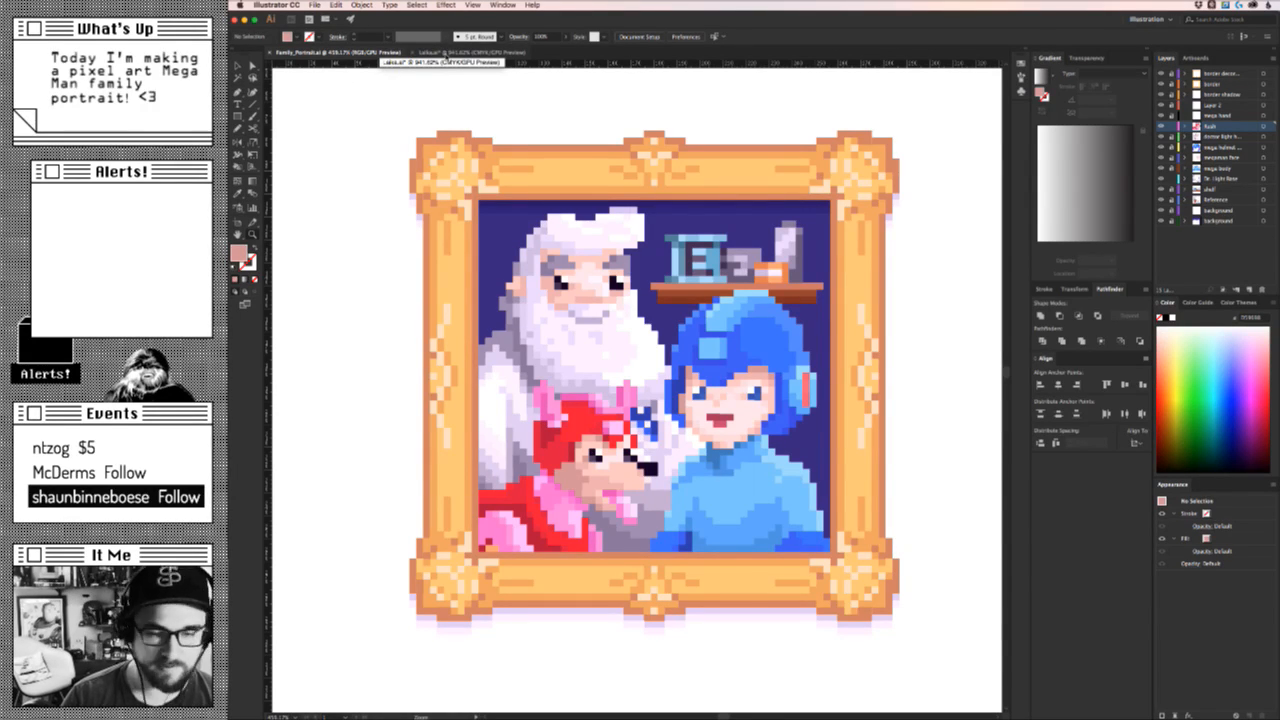
pyautogui.click(449, 52)
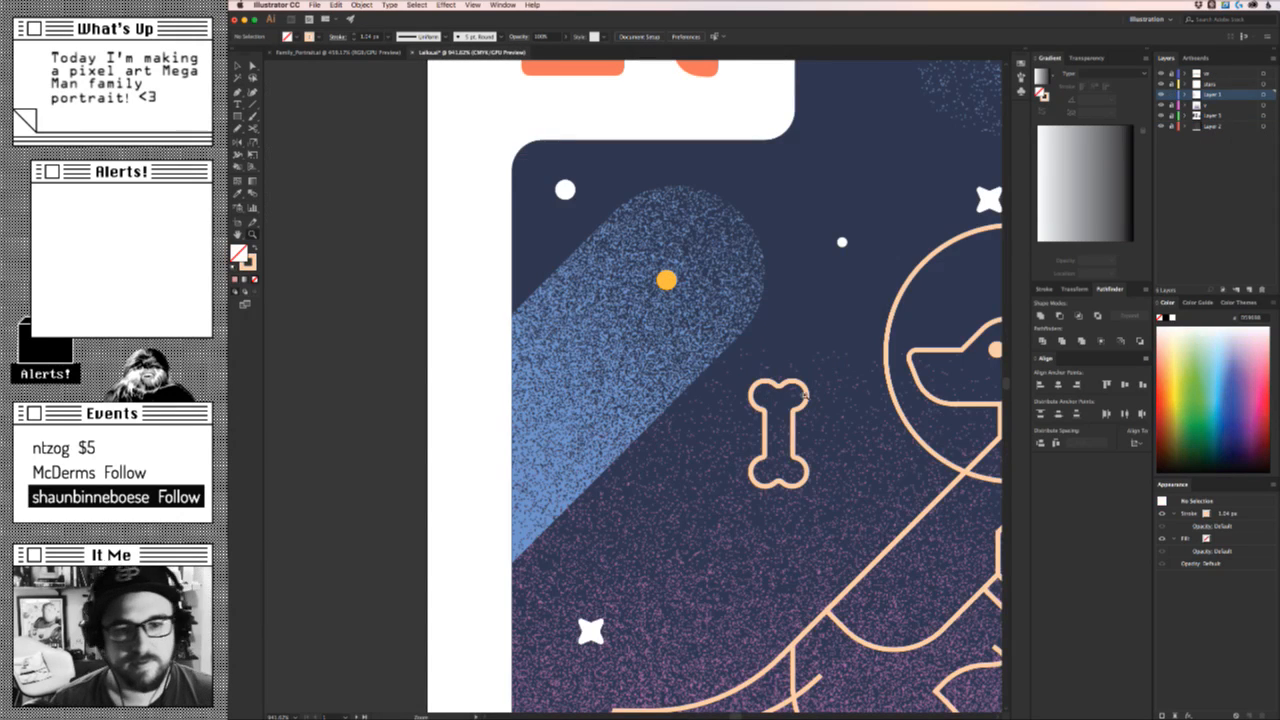
# Rotate the bone to a diagonal tilt between the blue comet trail and the dog's helmet.
pyautogui.press('a')
pyautogui.moveTo(735, 500); pyautogui.dragTo(672, 469)
pyautogui.click(855, 470)
pyautogui.press('z')
pyautogui.moveTo(690, 470); pyautogui.dragTo(552, 264)
pyautogui.press('v')
pyautogui.click(654, 466)
pyautogui.click(647, 500)
pyautogui.click(603, 370)
pyautogui.click(668, 366)
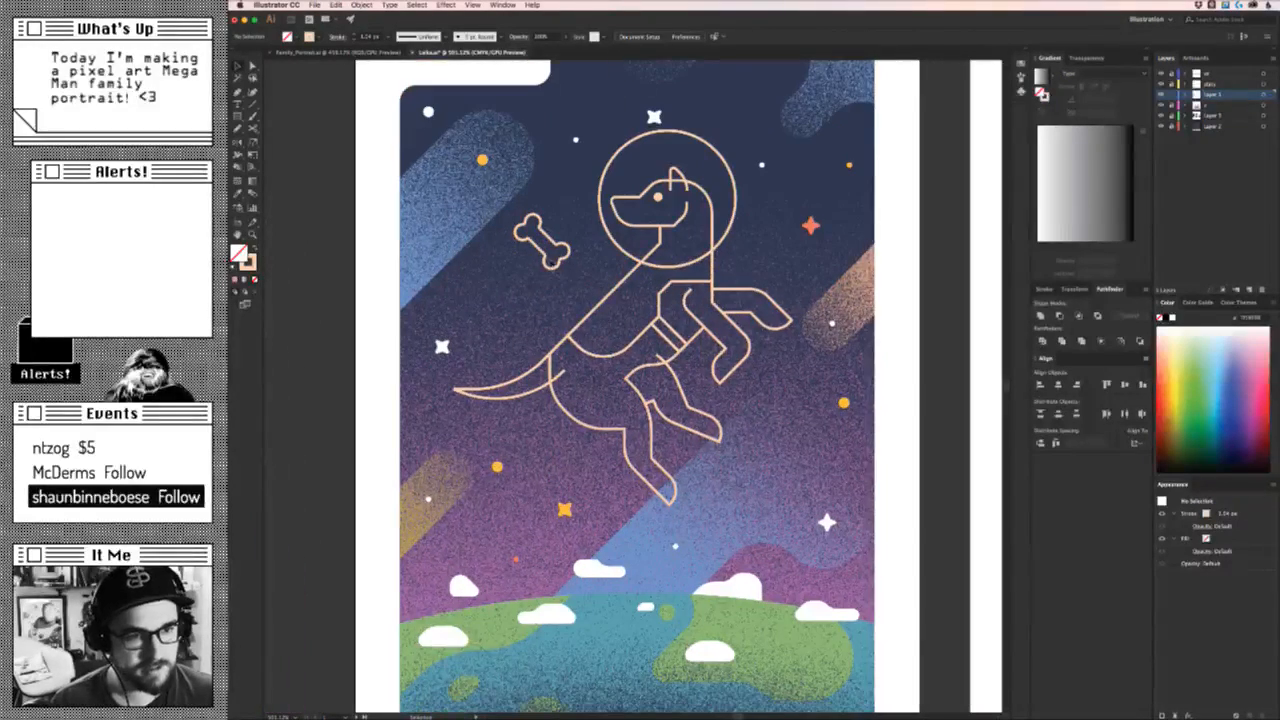
# Place a copy of the bone to the right of the dog's hind legs and turn it upright.
pyautogui.click(548, 256)
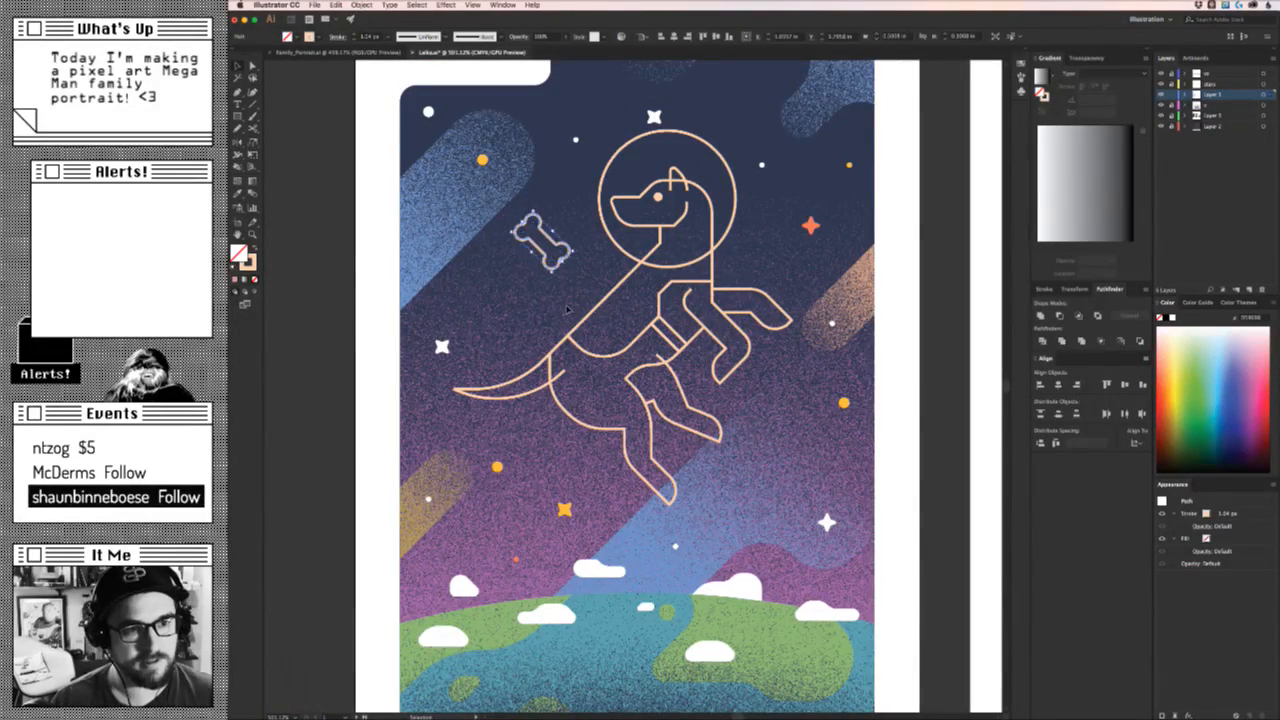
pyautogui.click(567, 310)
pyautogui.moveTo(561, 262); pyautogui.dragTo(739, 462)
pyautogui.click(579, 286)
pyautogui.click(822, 475)
pyautogui.press('z')
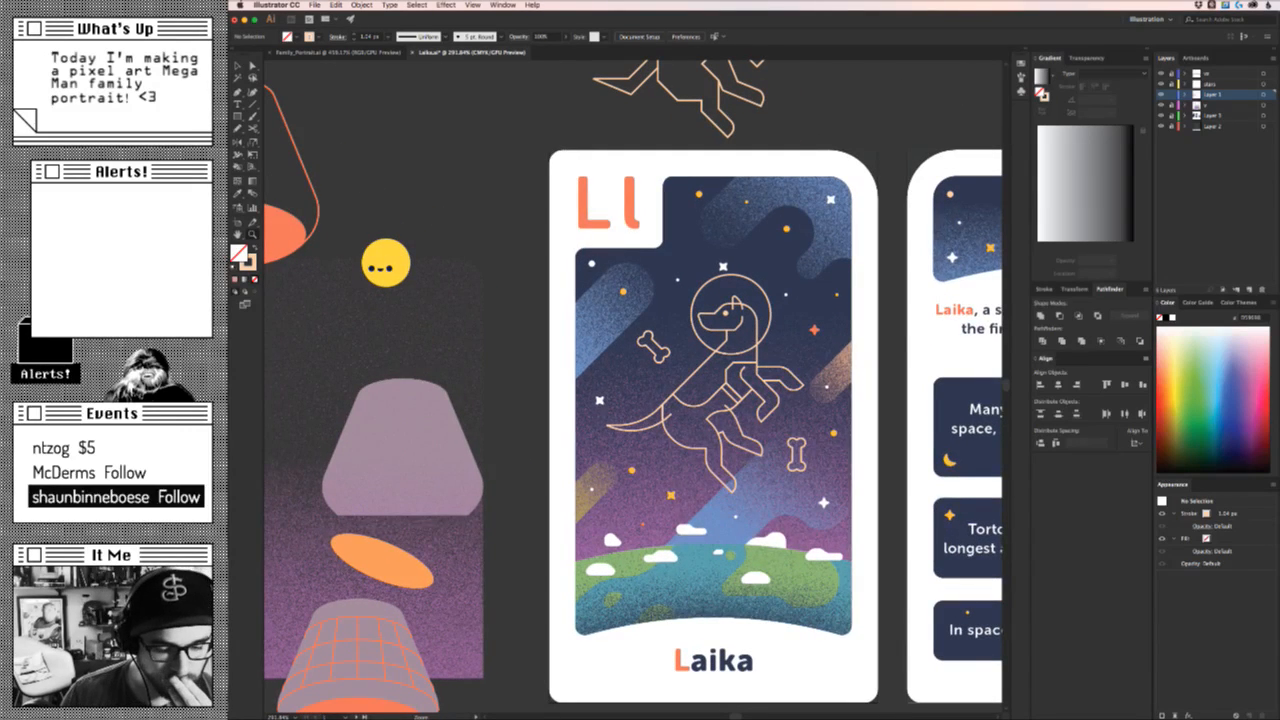
# Switch to Finder and look at the thumbnails of the other card files in the Cards folder.
pyautogui.press('super+Tab')
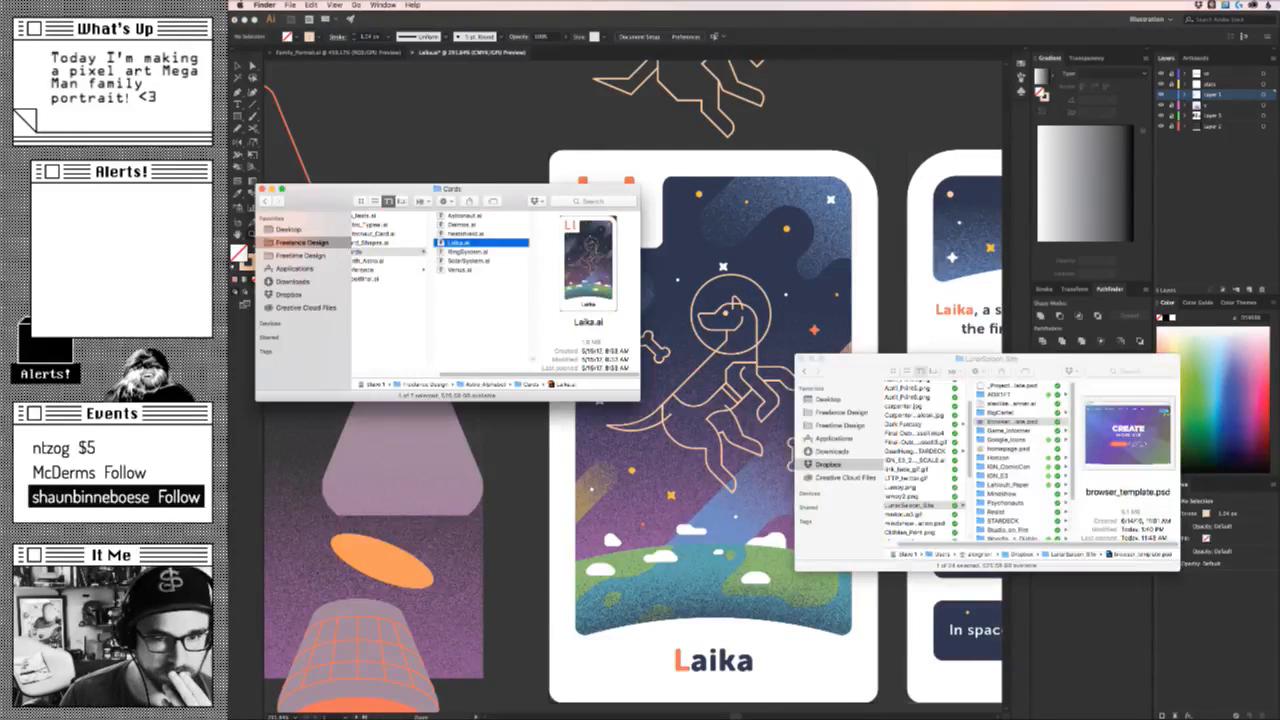
pyautogui.click(801, 358)
pyautogui.click(494, 233)
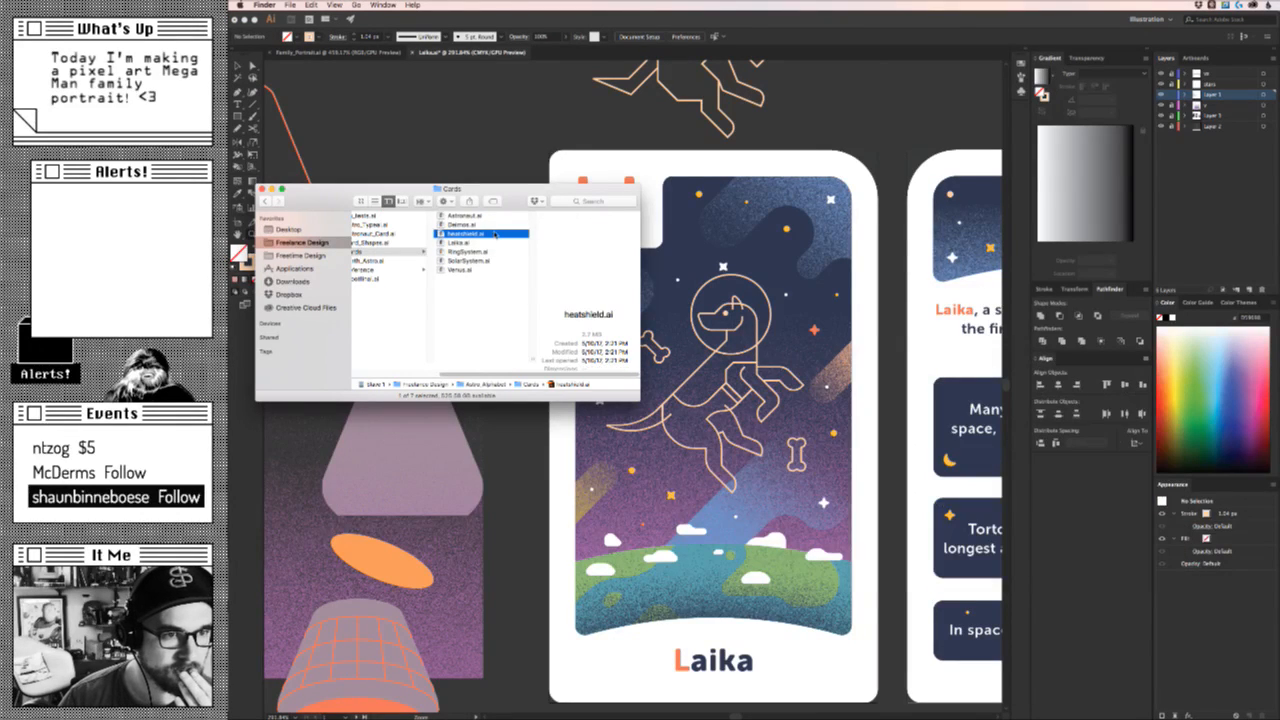
pyautogui.click(500, 225)
pyautogui.click(500, 216)
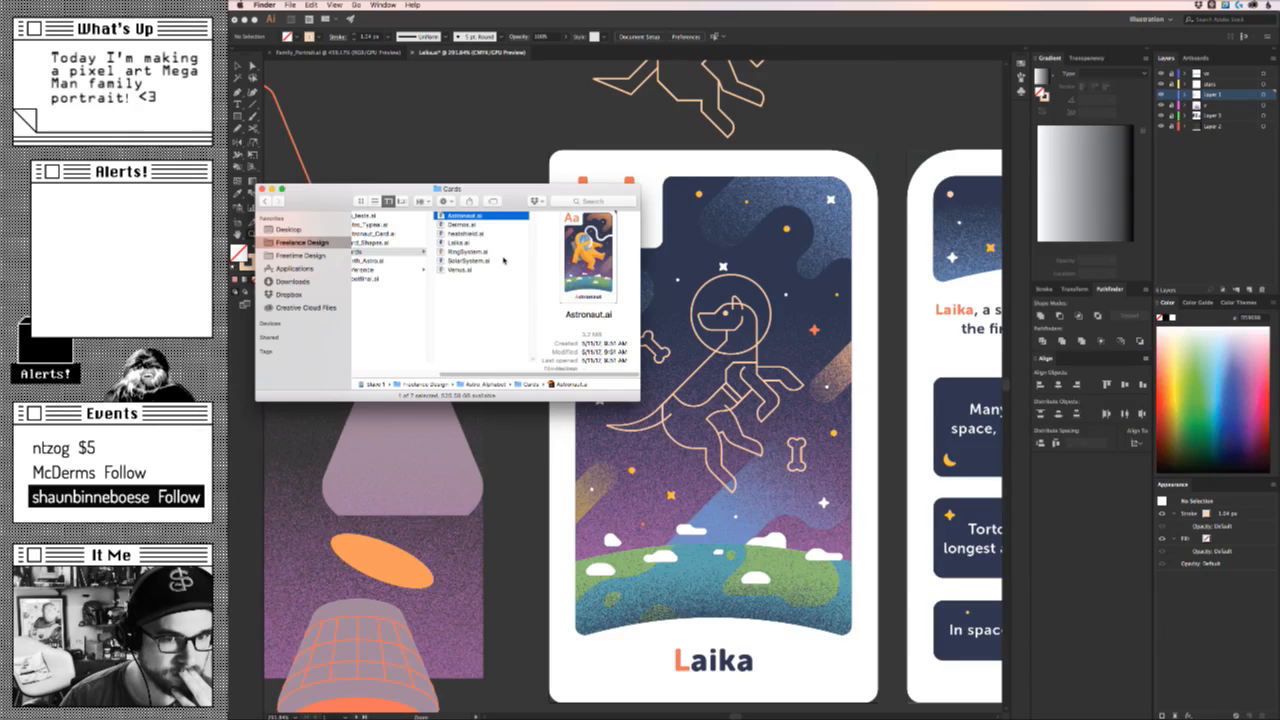
pyautogui.click(503, 260)
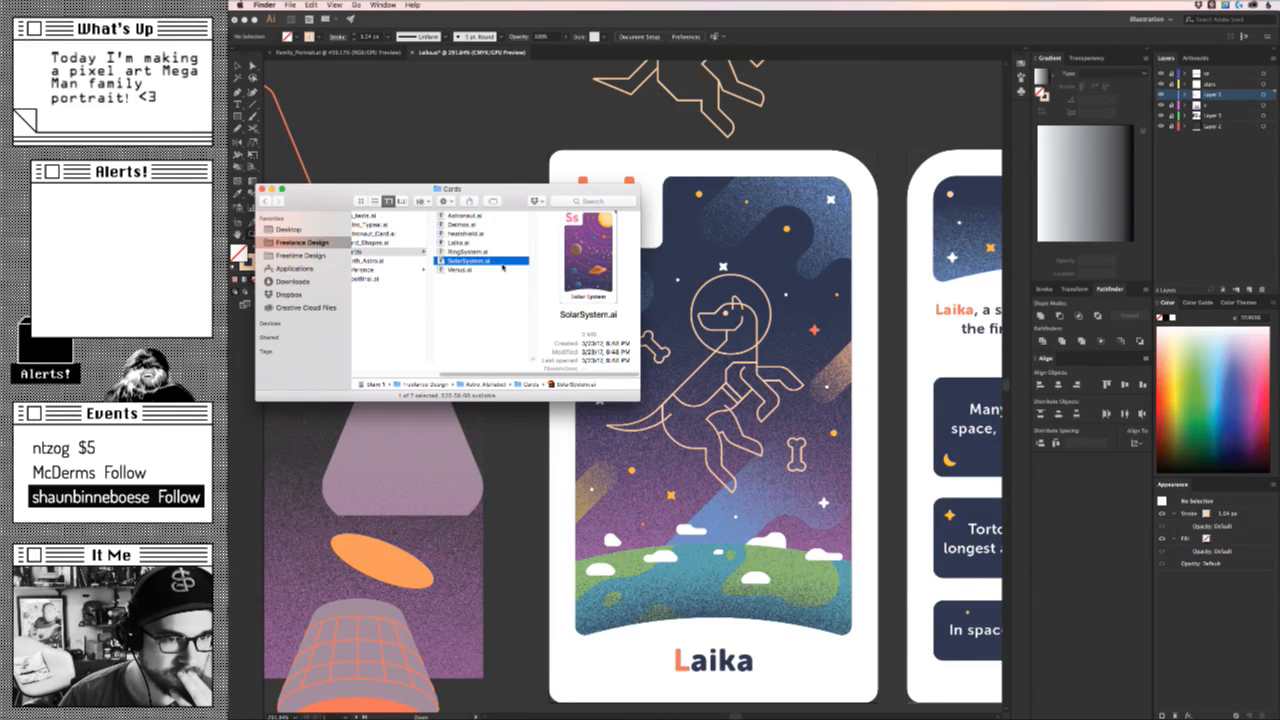
pyautogui.click(500, 269)
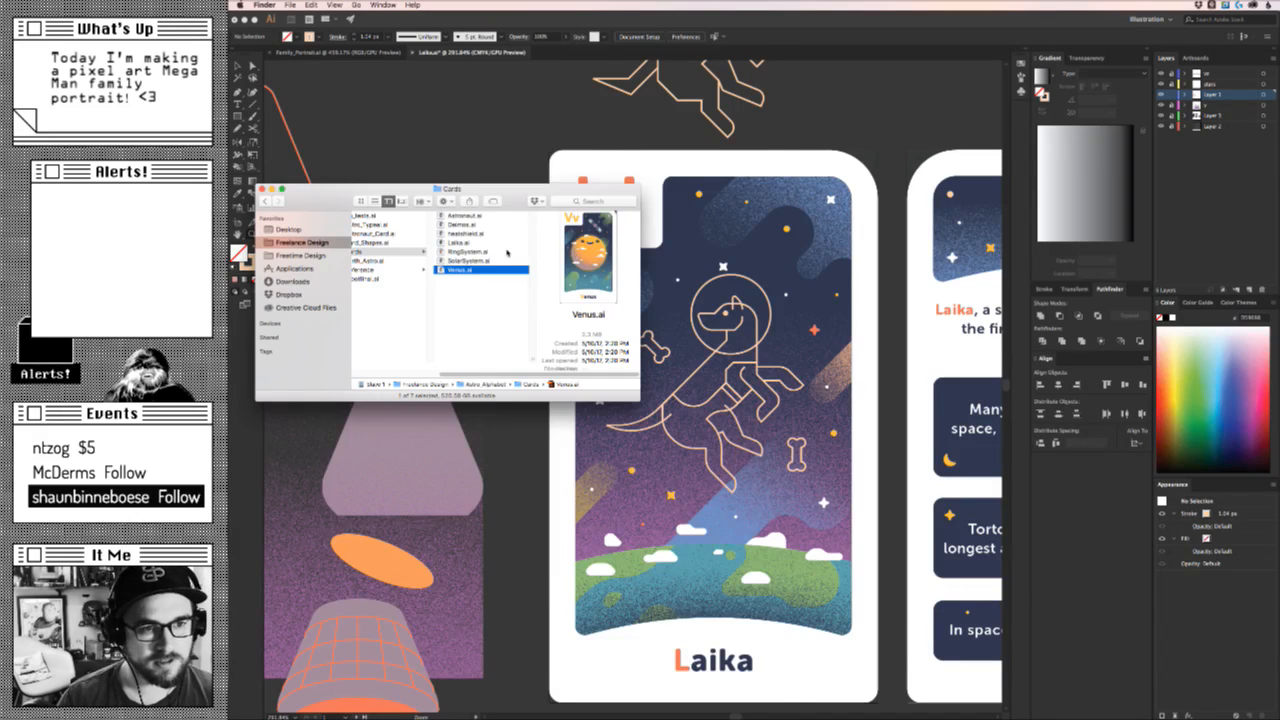
# Preview the cards at large size one after another, from Venus.ai up to Astronaut.ai, and return to Illustrator.
pyautogui.press('space')
pyautogui.press('Up')
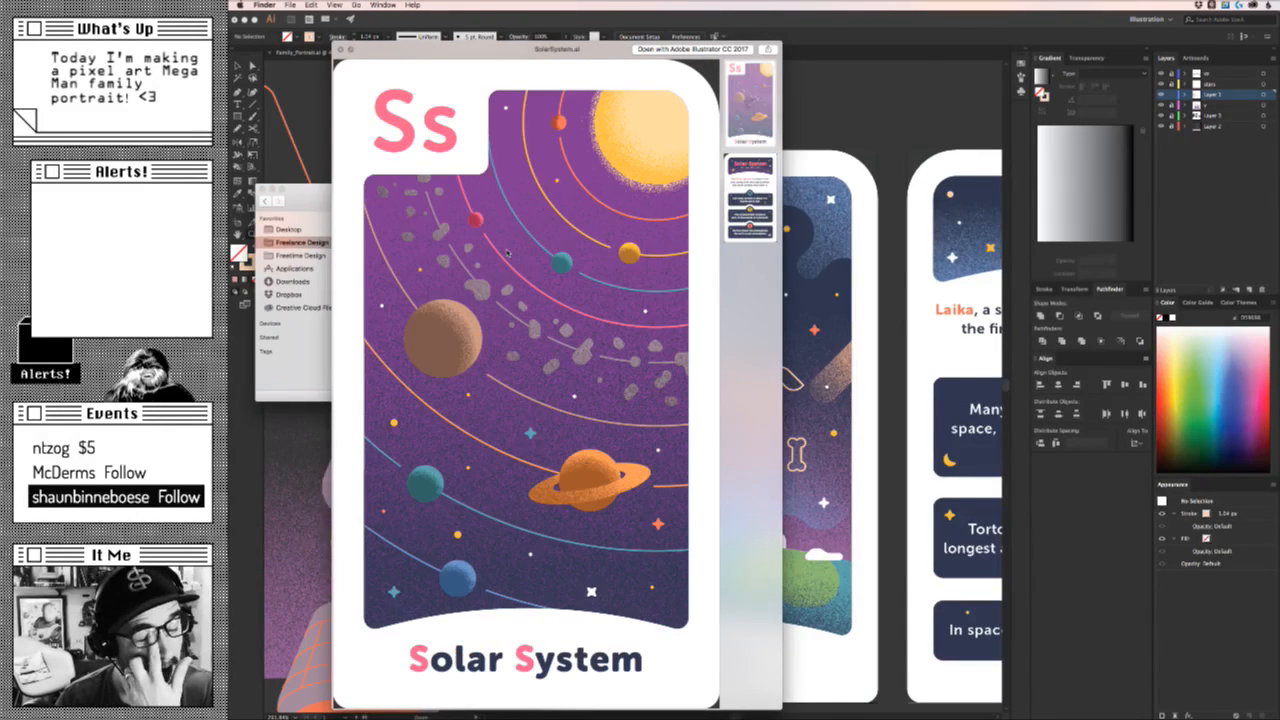
pyautogui.press('Up')
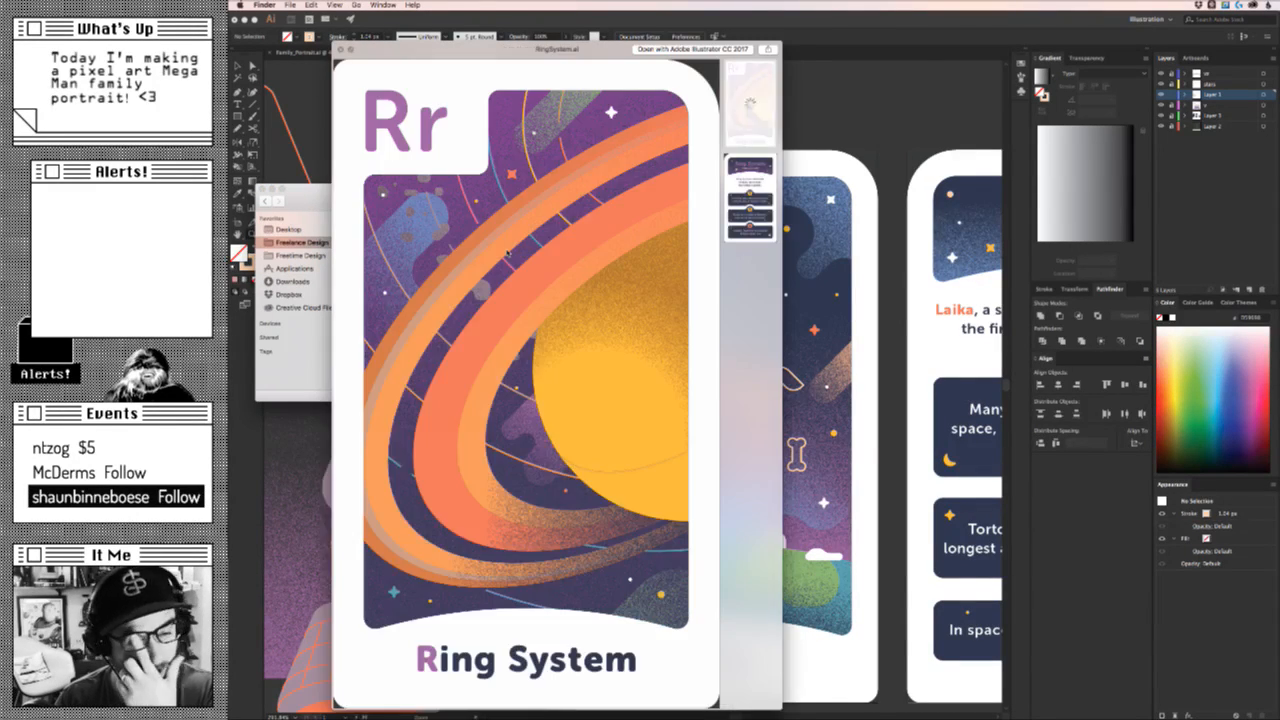
pyautogui.press('Up')
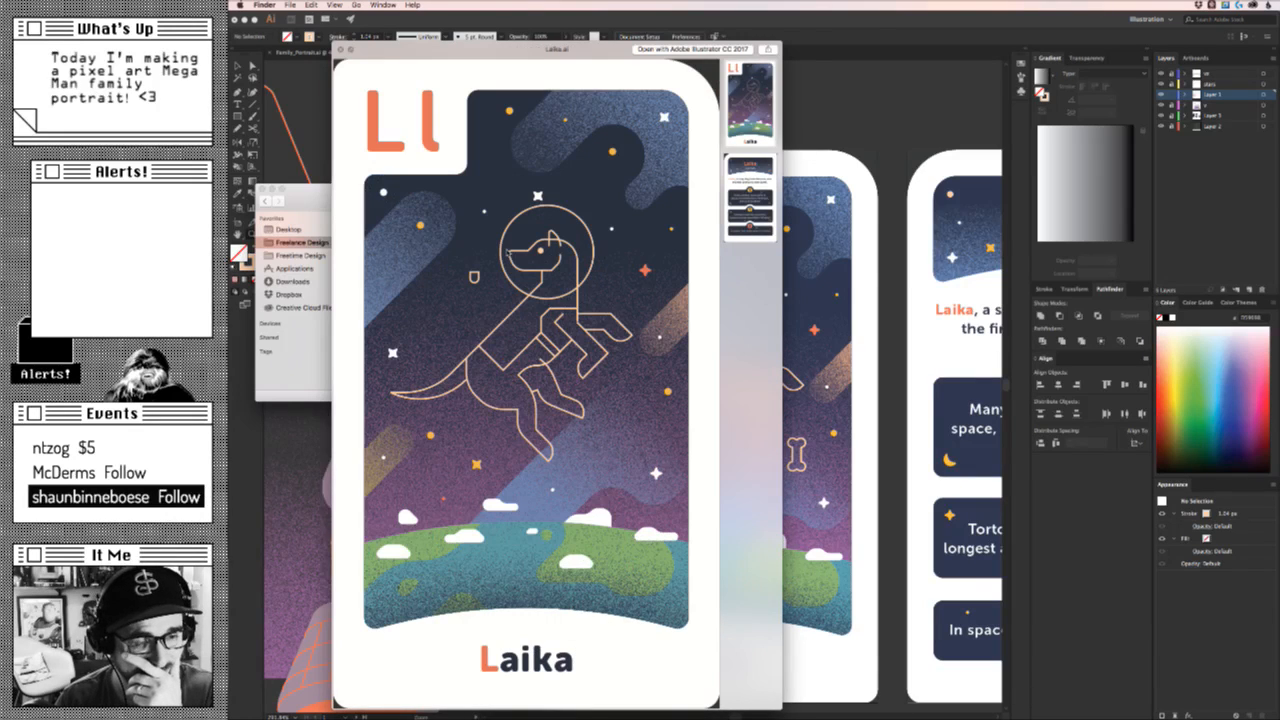
pyautogui.press('Up')
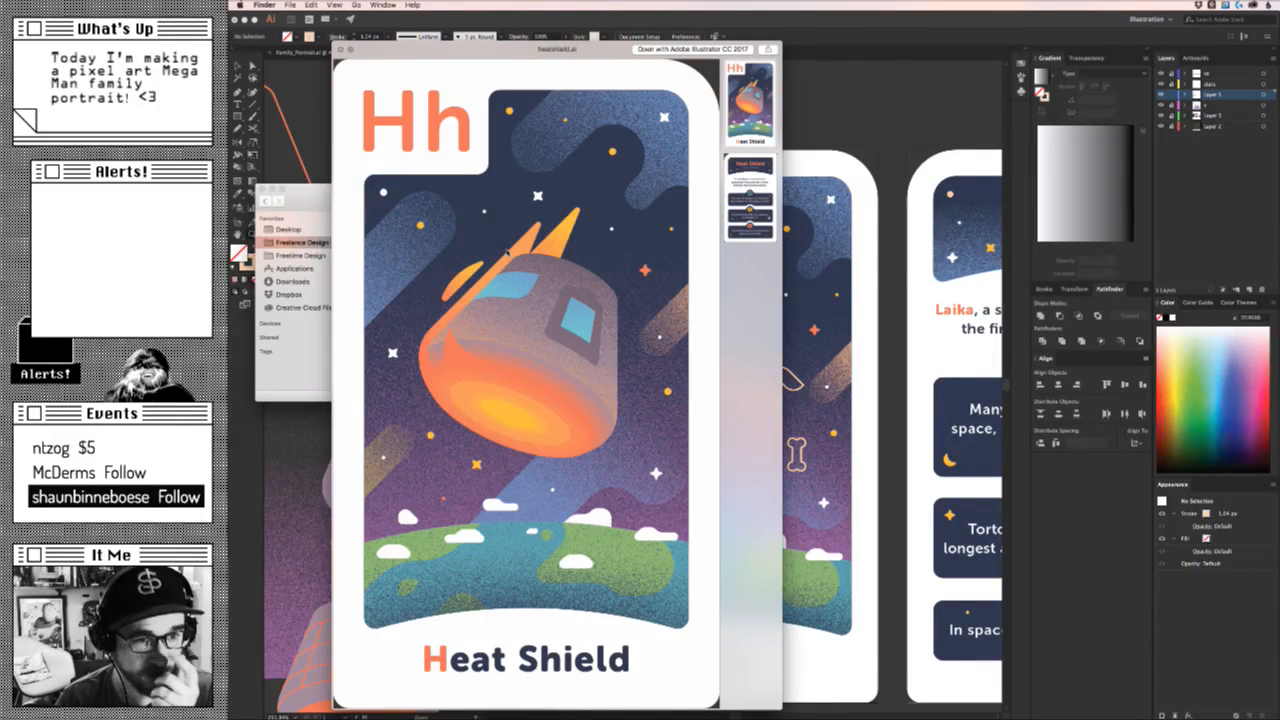
pyautogui.press('Up')
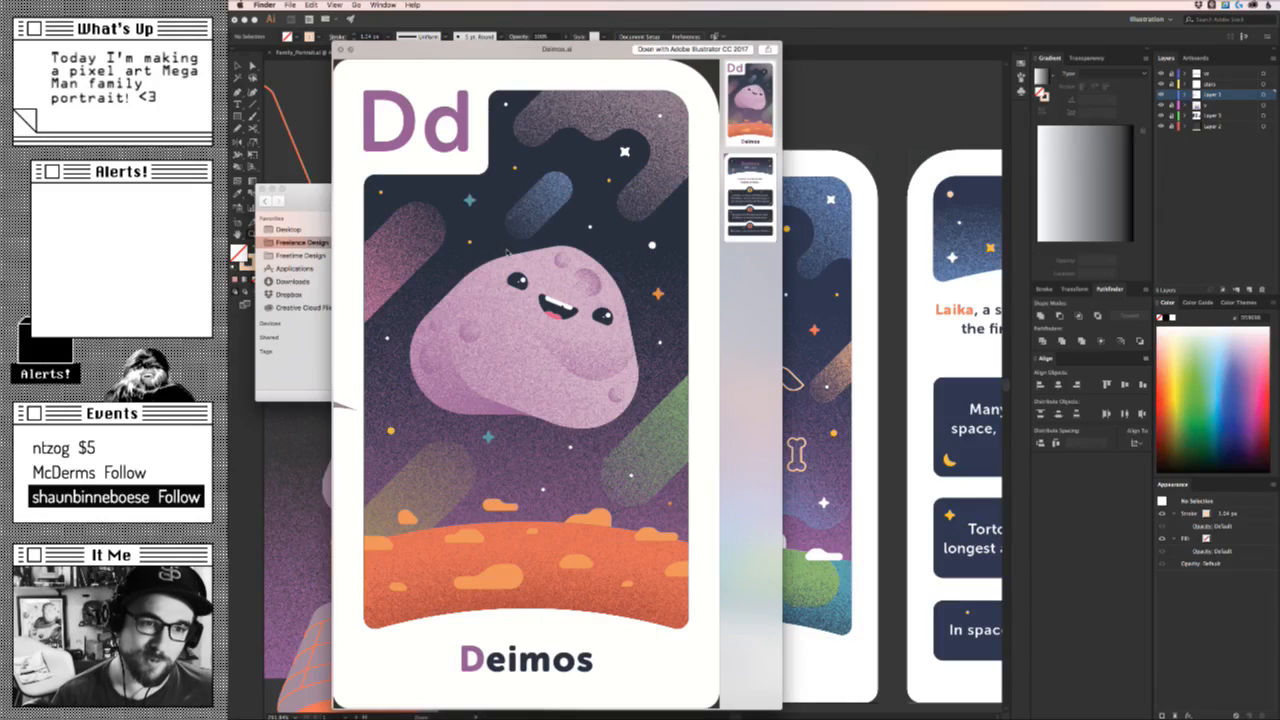
pyautogui.press('Up')
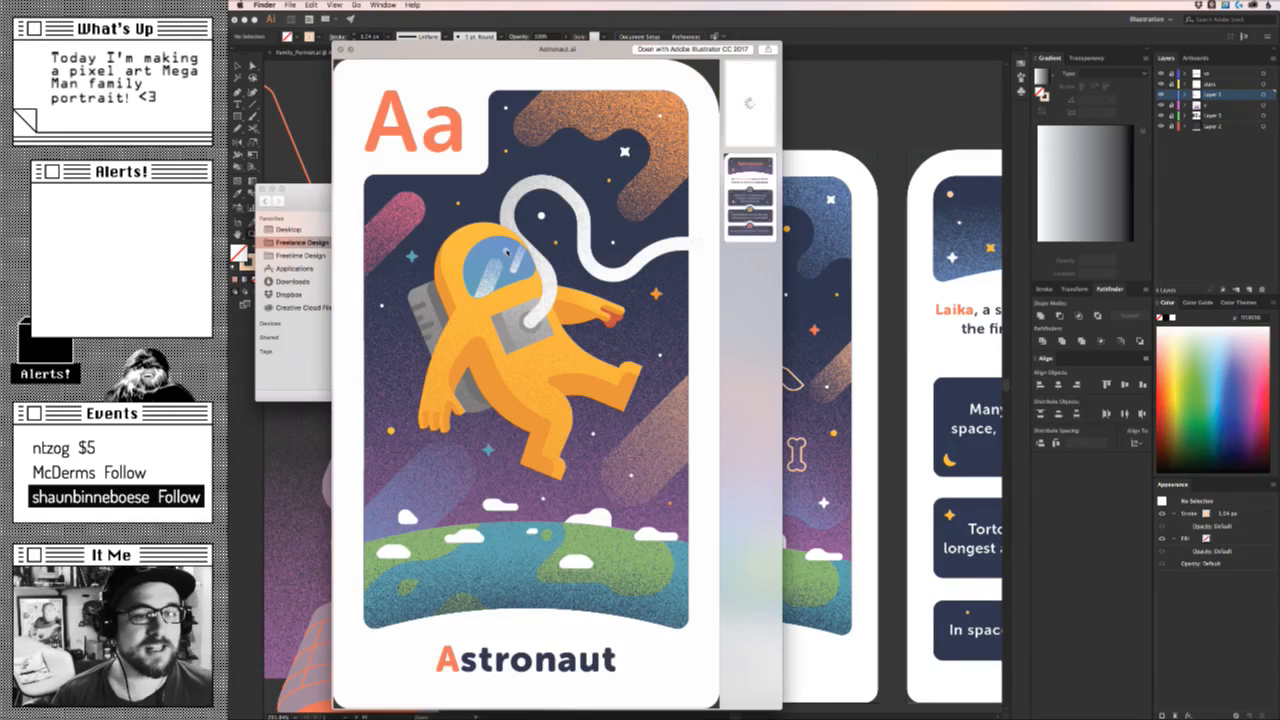
pyautogui.press('space')
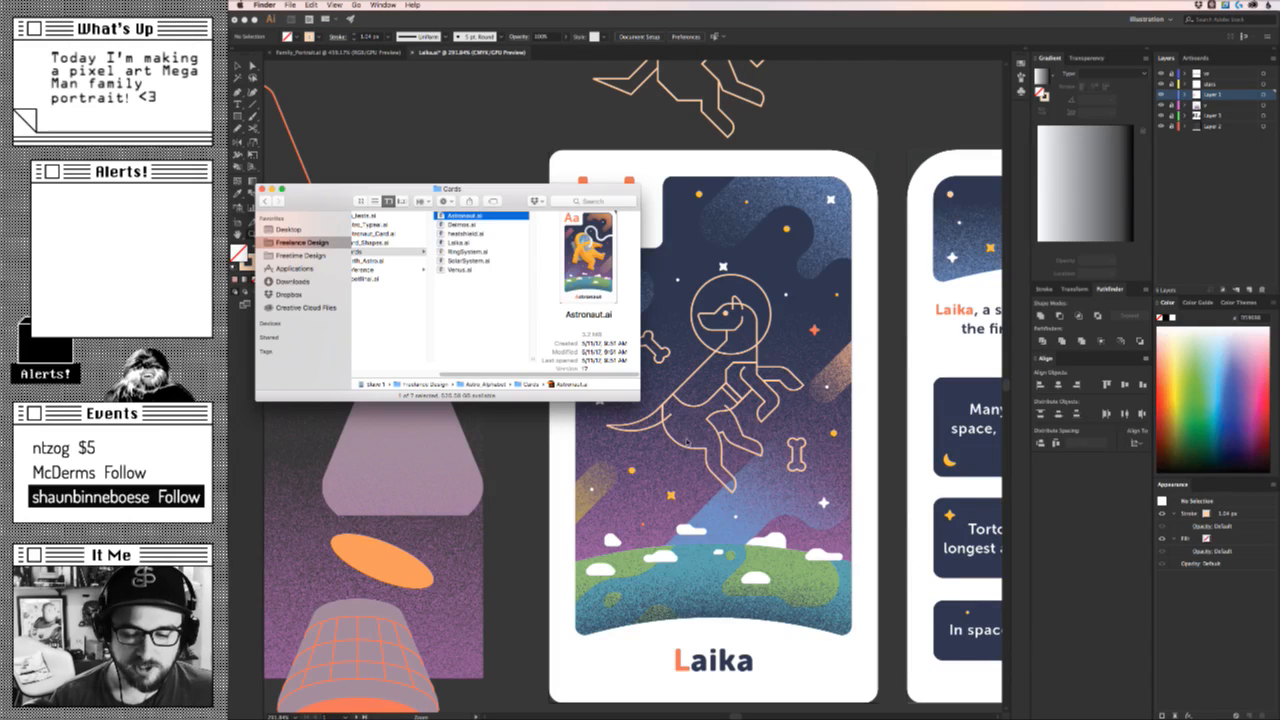
pyautogui.click(776, 430)
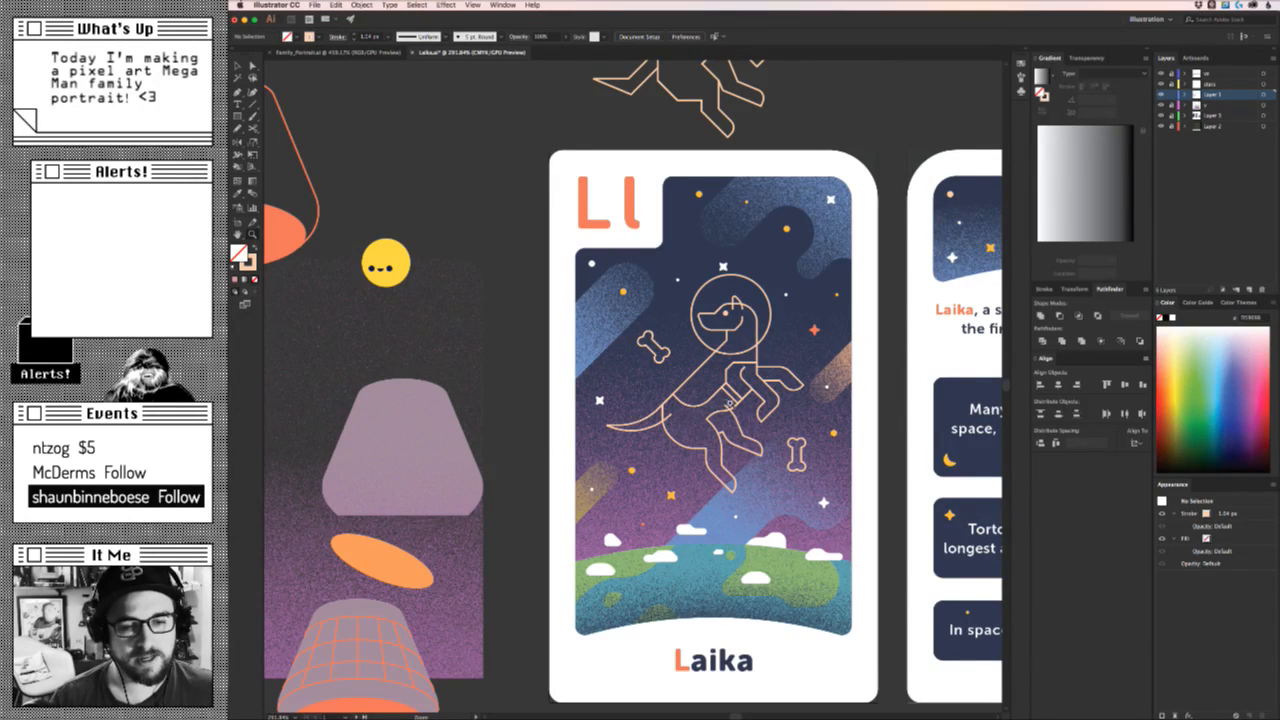
# Move both bones farther from the dog, the tilted one onto the blue comet trail and the upright one toward the card's edge.
pyautogui.scroll(3, 730, 404)
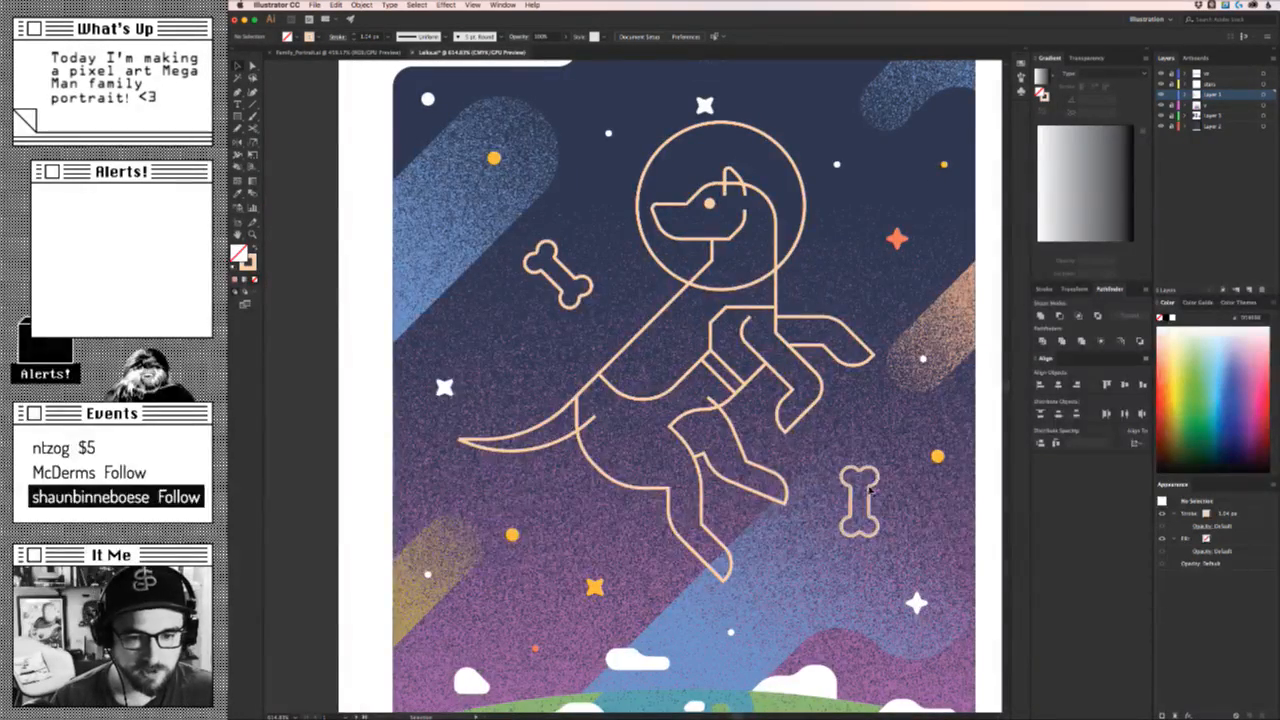
pyautogui.moveTo(868, 488); pyautogui.dragTo(928, 503)
pyautogui.moveTo(565, 263); pyautogui.dragTo(488, 228)
# Enlarge the line-art space dog slightly.
pyautogui.click(661, 212)
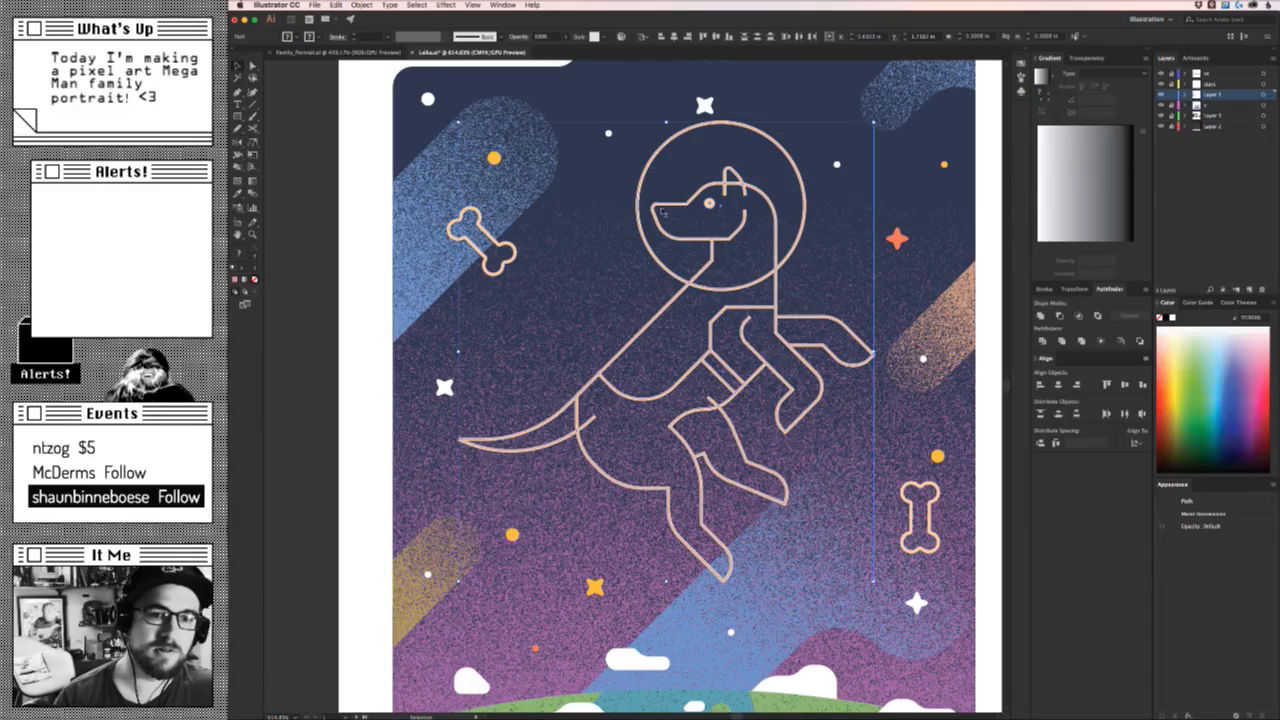
pyautogui.moveTo(873, 122); pyautogui.dragTo(886, 108)
pyautogui.press('z')
pyautogui.moveTo(854, 197); pyautogui.dragTo(790, 197)
# Adjust the dog's vertical position, trying it much higher and settling it with its helmet top beside the white star.
pyautogui.press('v')
pyautogui.hotkey('shift', 'Up')
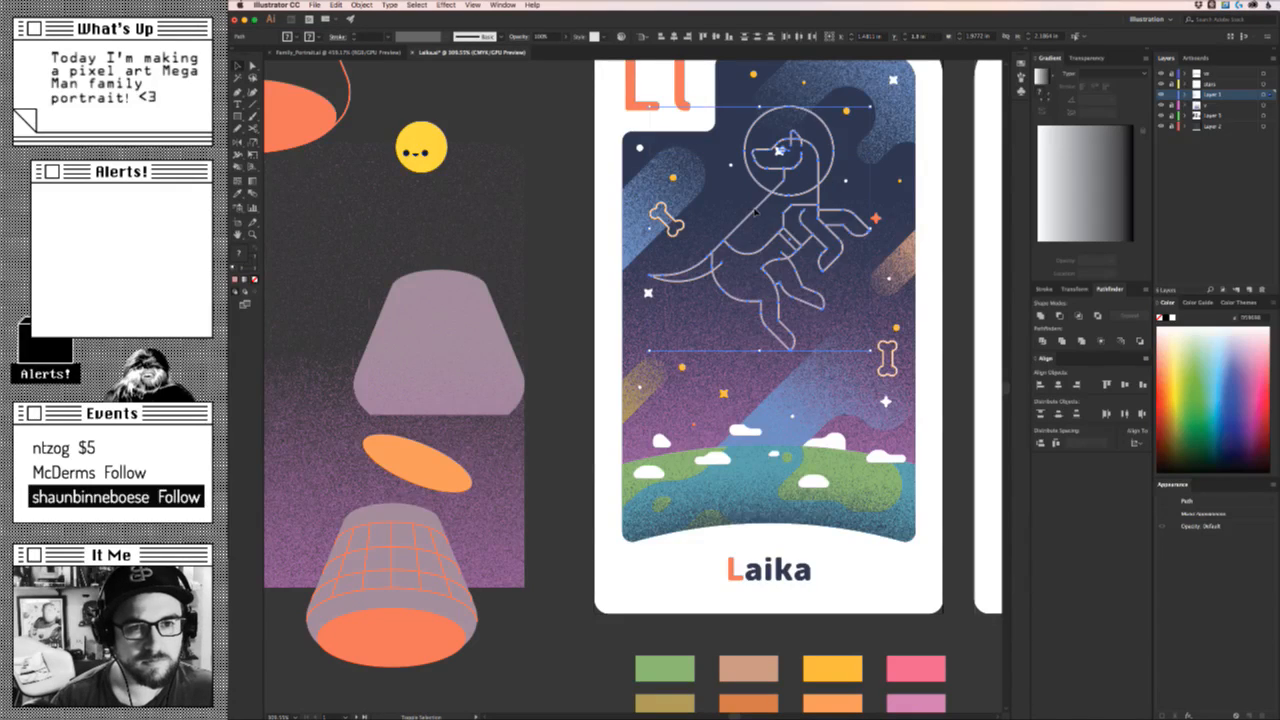
pyautogui.hotkey('shift', 'Down')
pyautogui.press('Up')
pyautogui.press('Up')
pyautogui.press('Down')
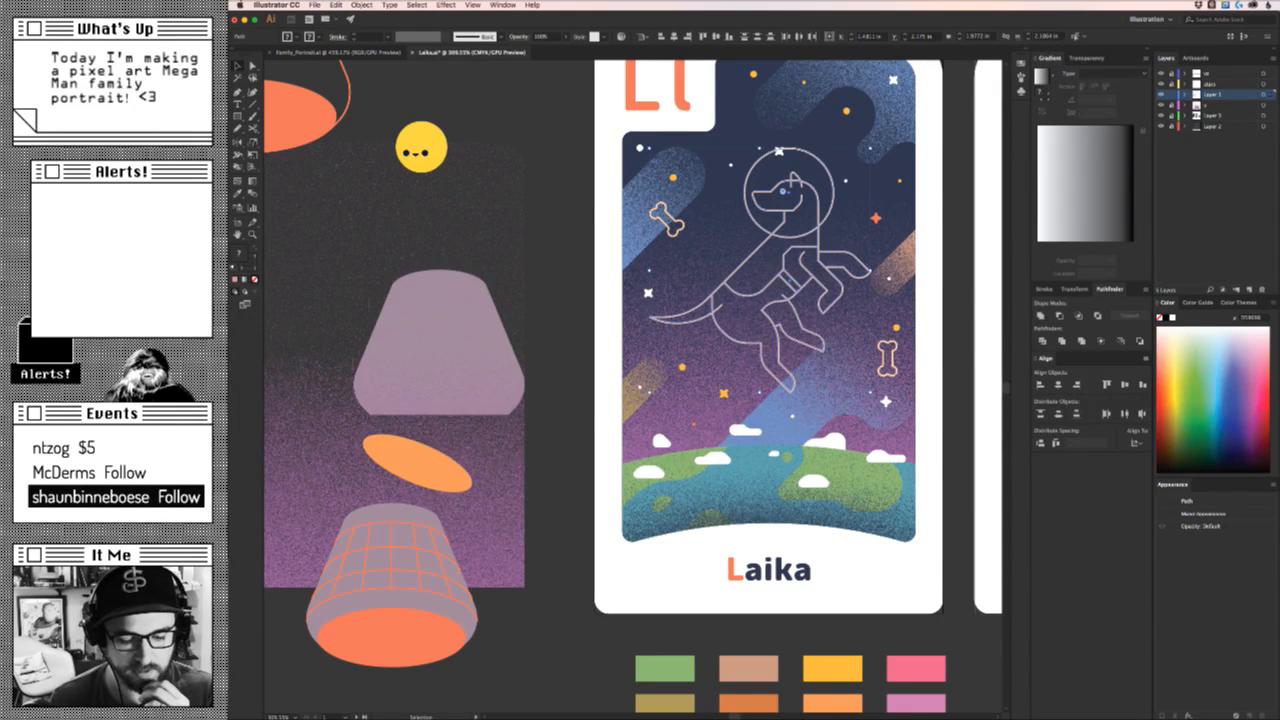
# Open RingSystem.ai from the Cards folder for comparison and return to the full Laika card layout.
pyautogui.press('super+Tab')
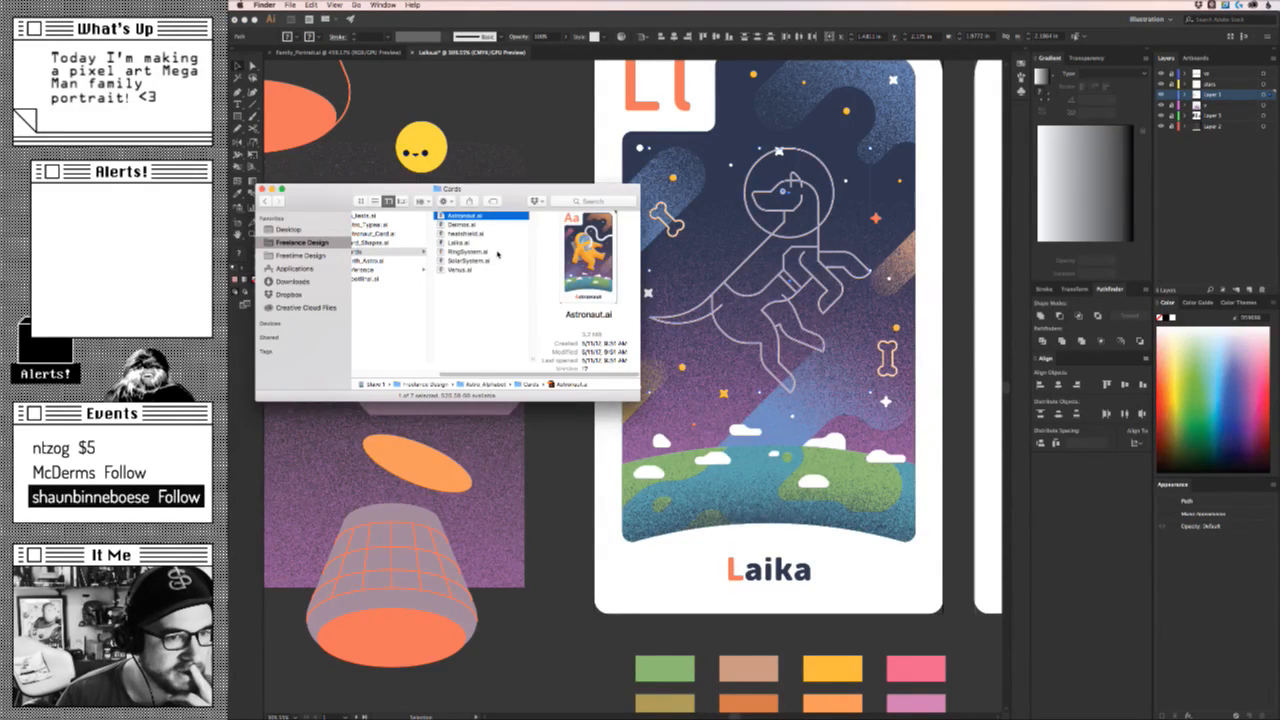
pyautogui.click(498, 252)
pyautogui.press('super+Tab')
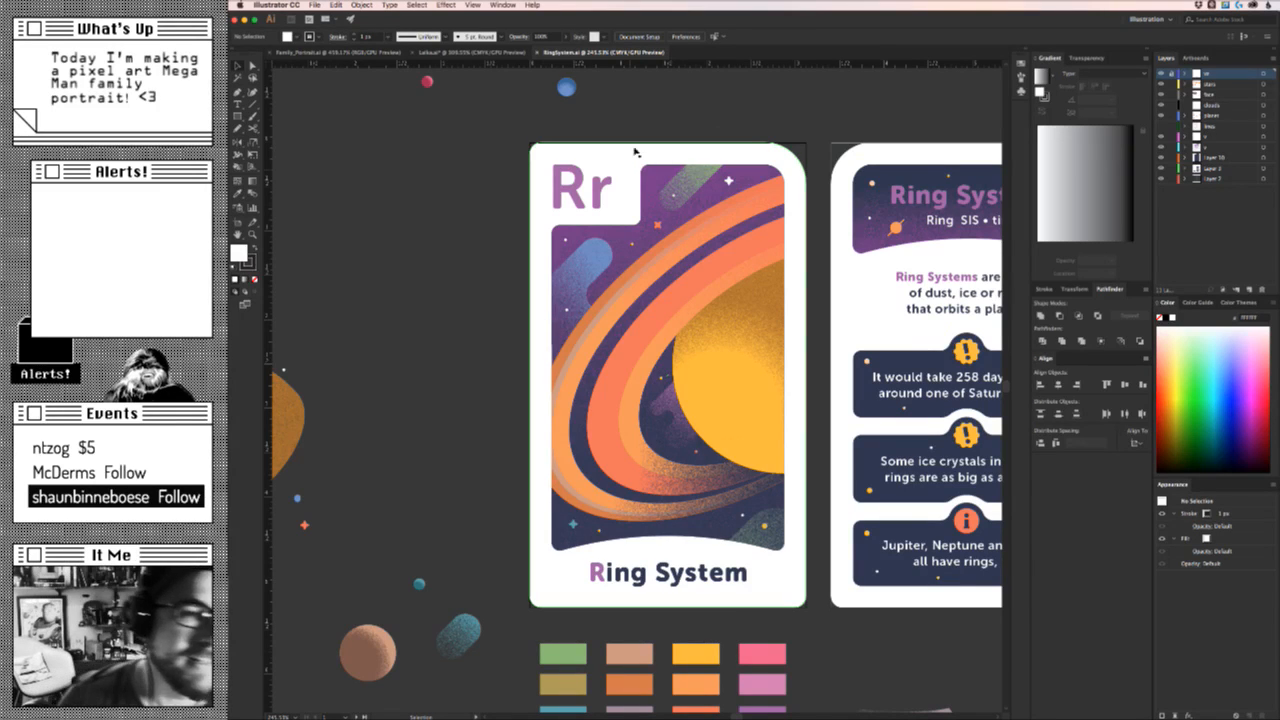
pyautogui.click(452, 53)
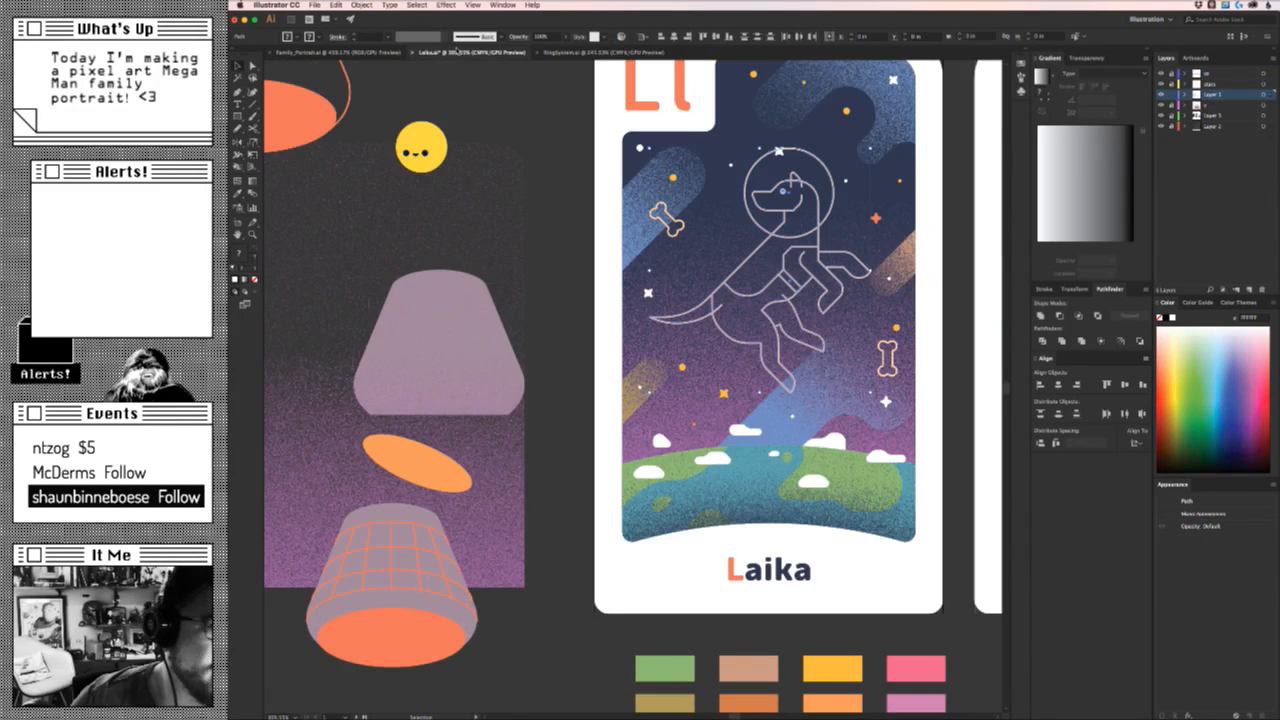
pyautogui.moveTo(720, 336); pyautogui.dragTo(566, 406)
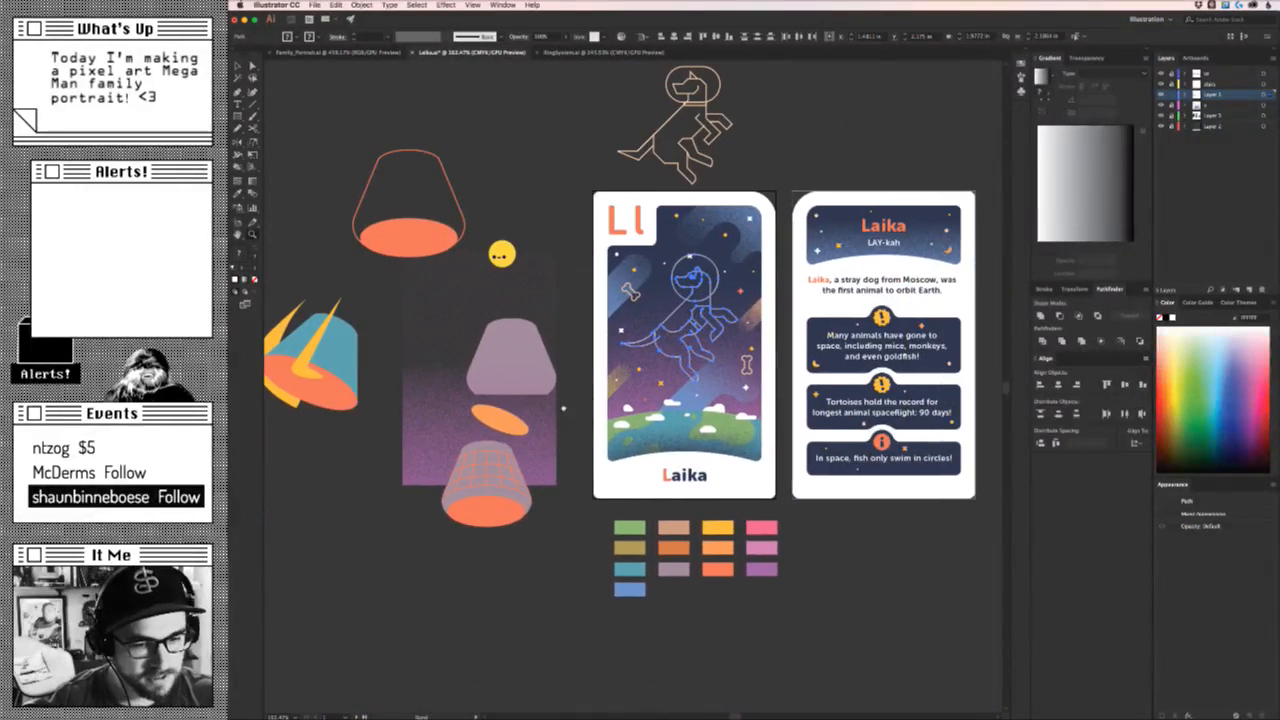
# Switch to Chrome, search Google Images for "laika" and enlarge the browser window.
pyautogui.press('super+Tab')
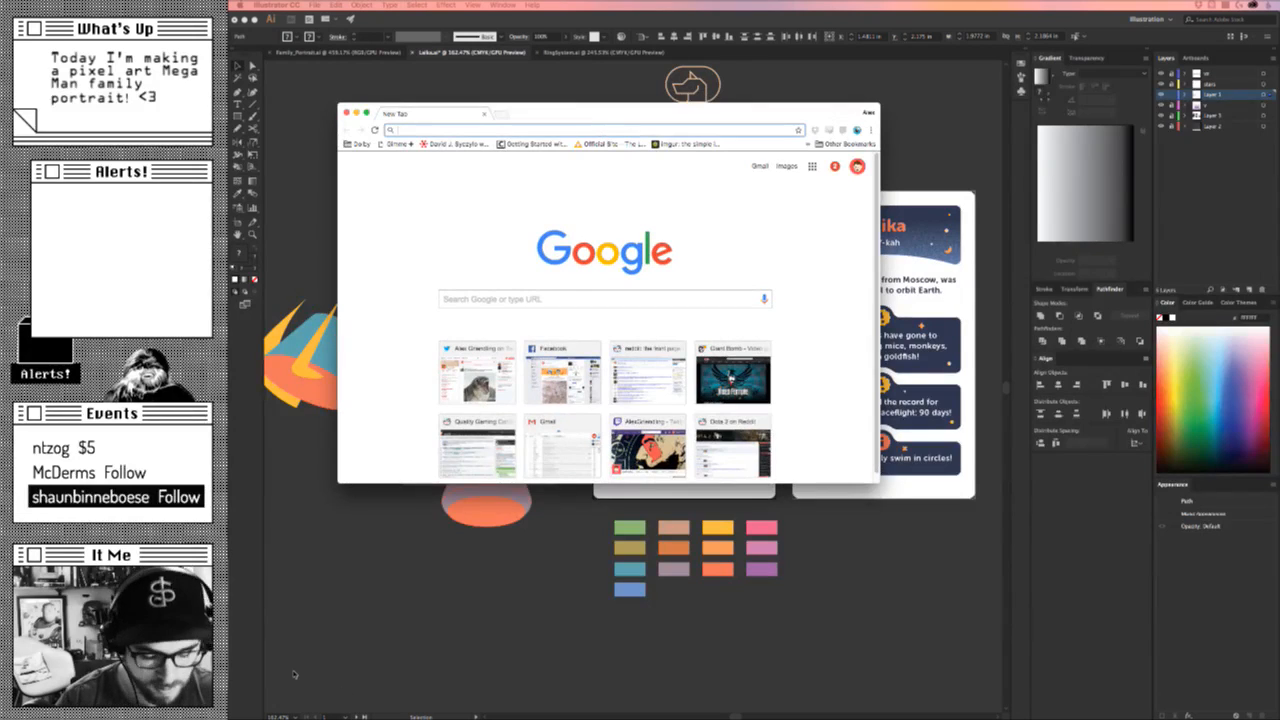
pyautogui.write('laika')
pyautogui.press('Return')
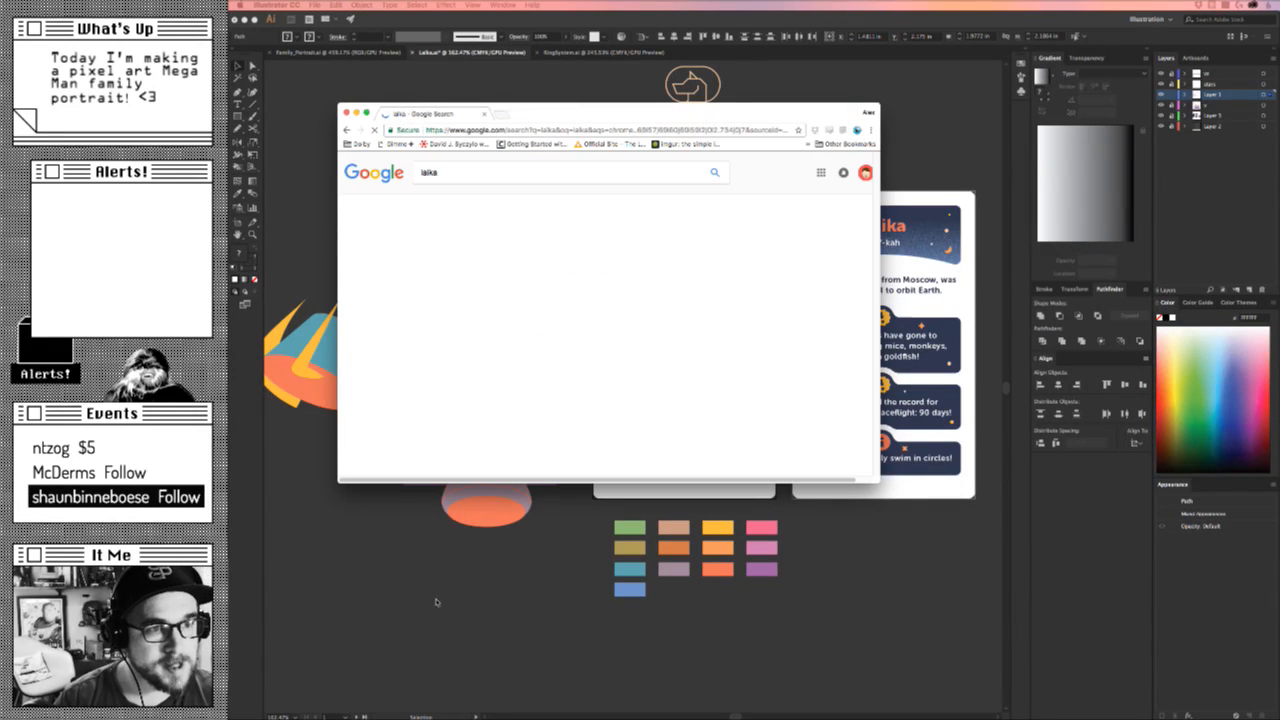
pyautogui.click(455, 201)
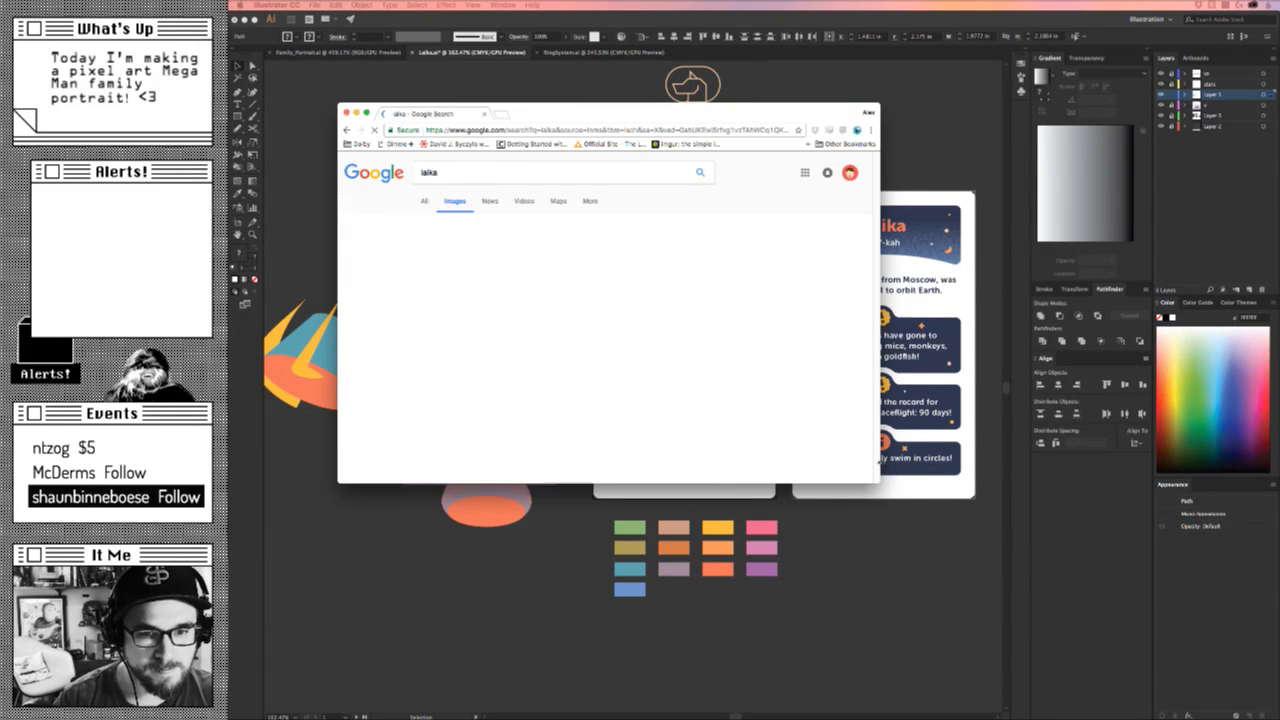
pyautogui.moveTo(878, 482); pyautogui.dragTo(1019, 673)
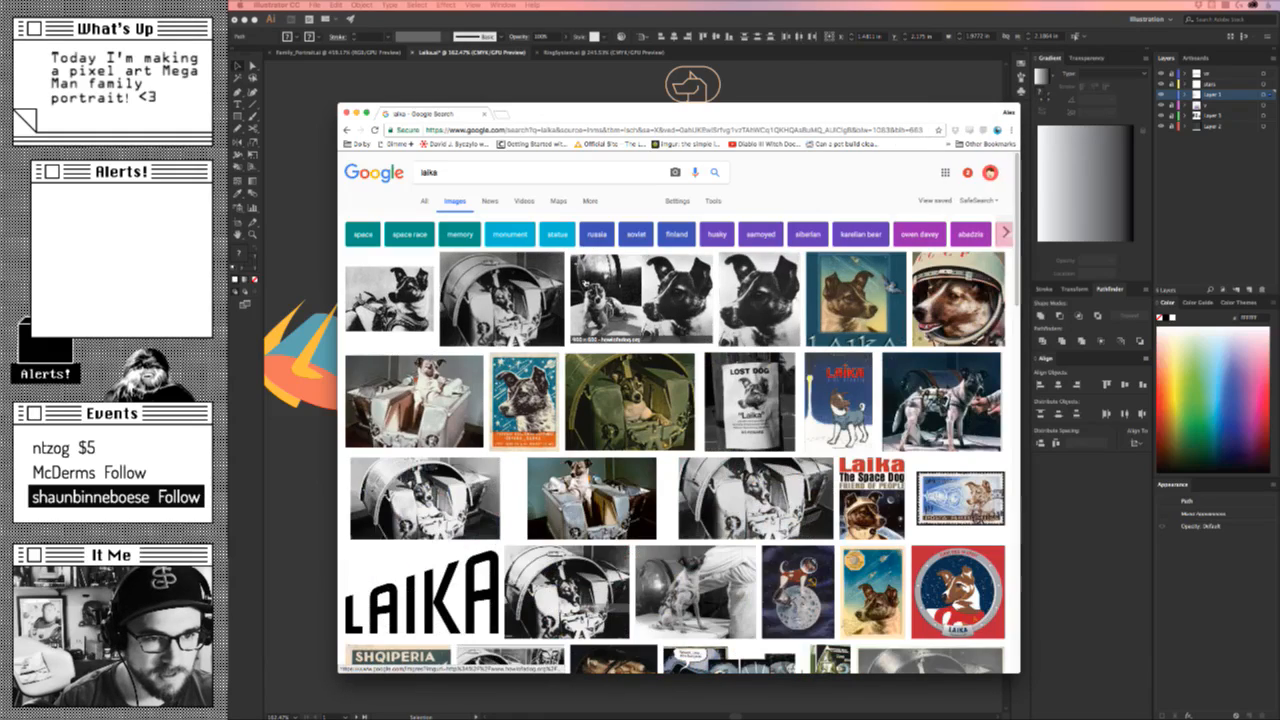
# Preview the paired black-and-white Laika photographs and the blue-and-orange Soviet Laika illustration among the image results.
pyautogui.click(636, 298)
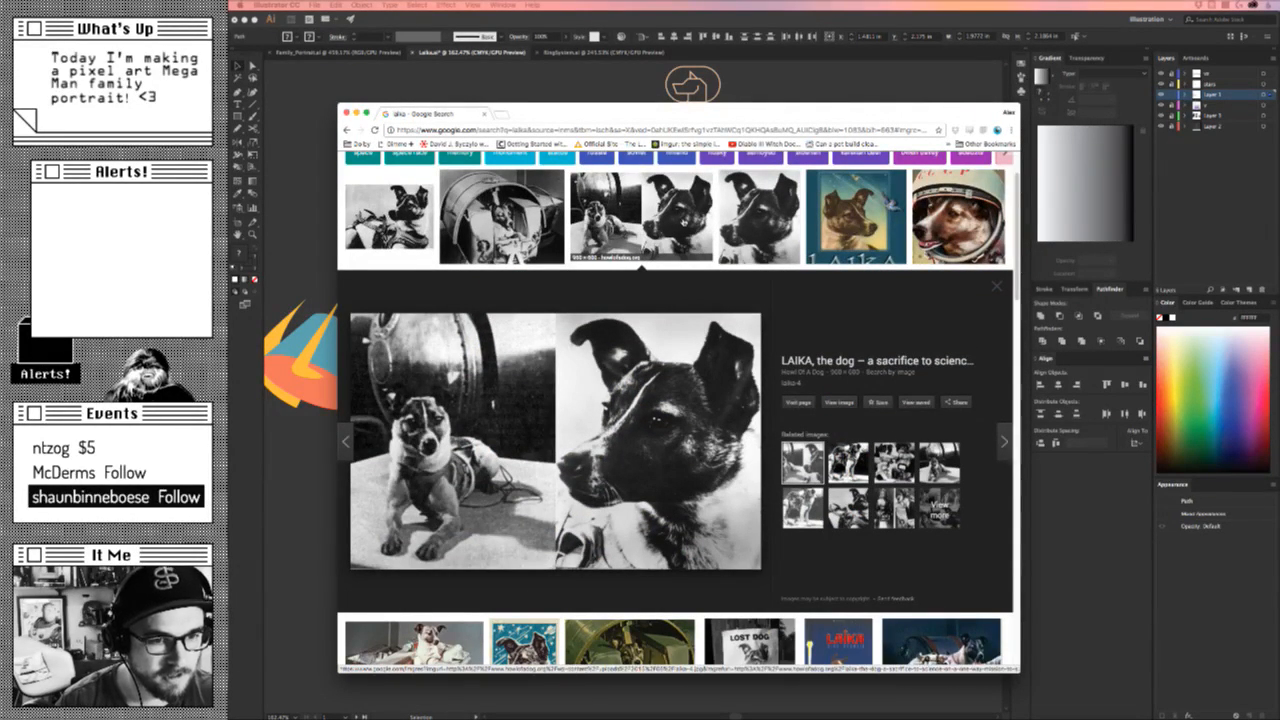
pyautogui.click(683, 222)
pyautogui.click(683, 222)
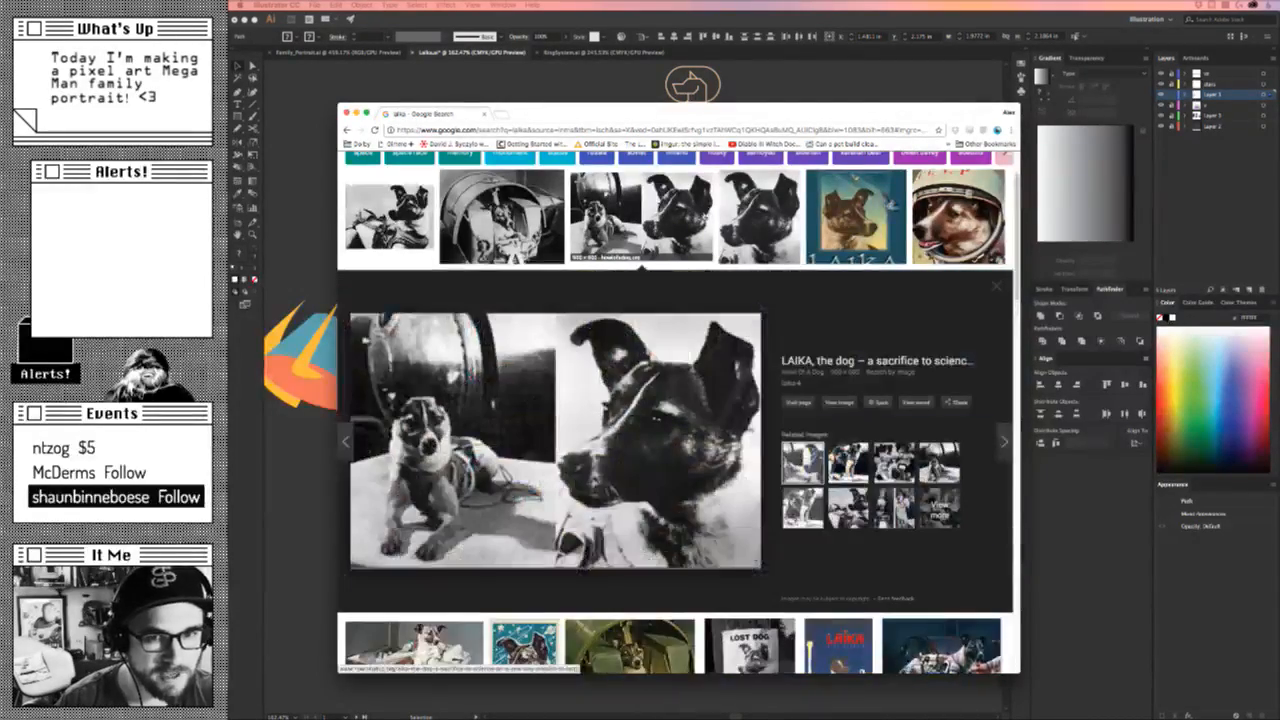
pyautogui.scroll(-3, 794, 415)
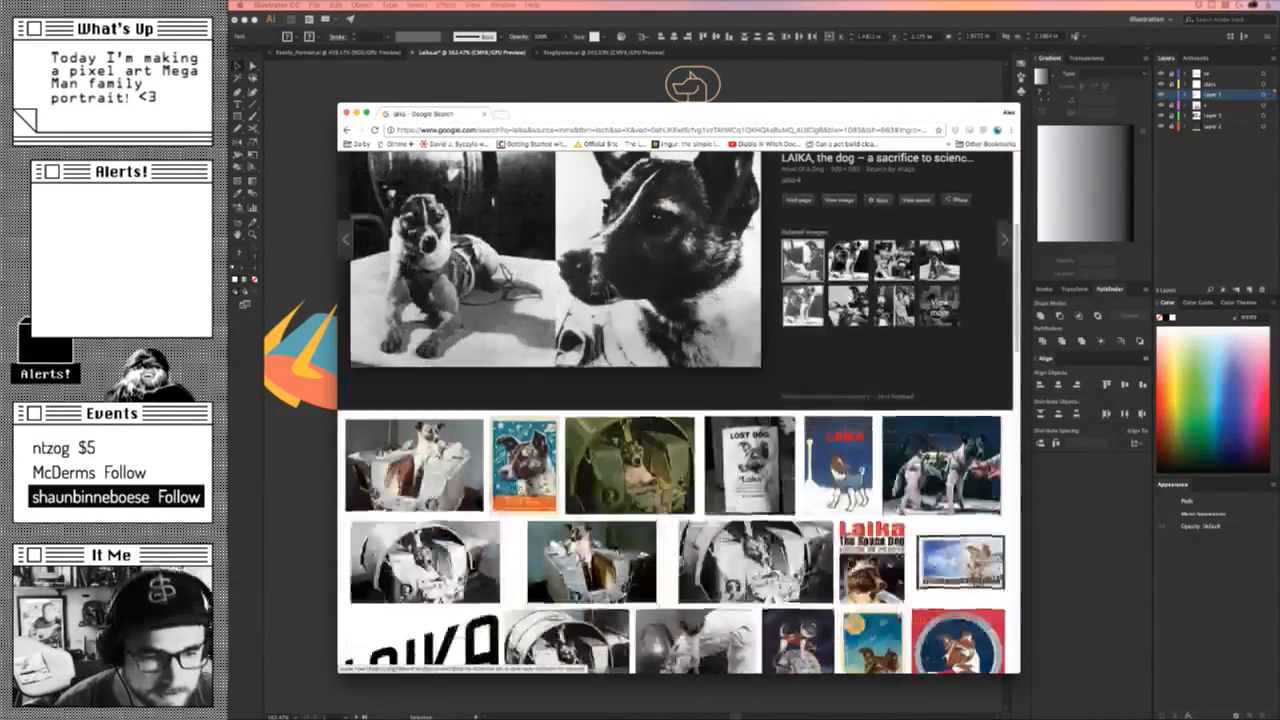
pyautogui.click(528, 440)
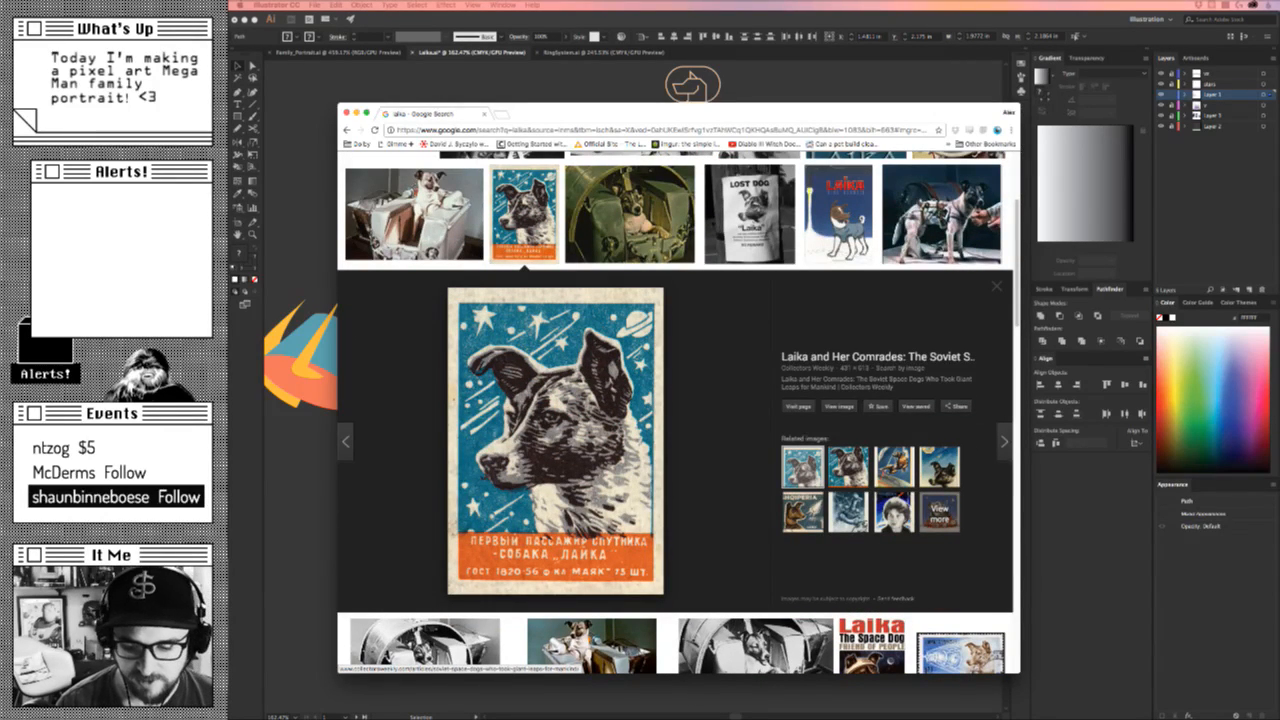
pyautogui.press('super+Tab')
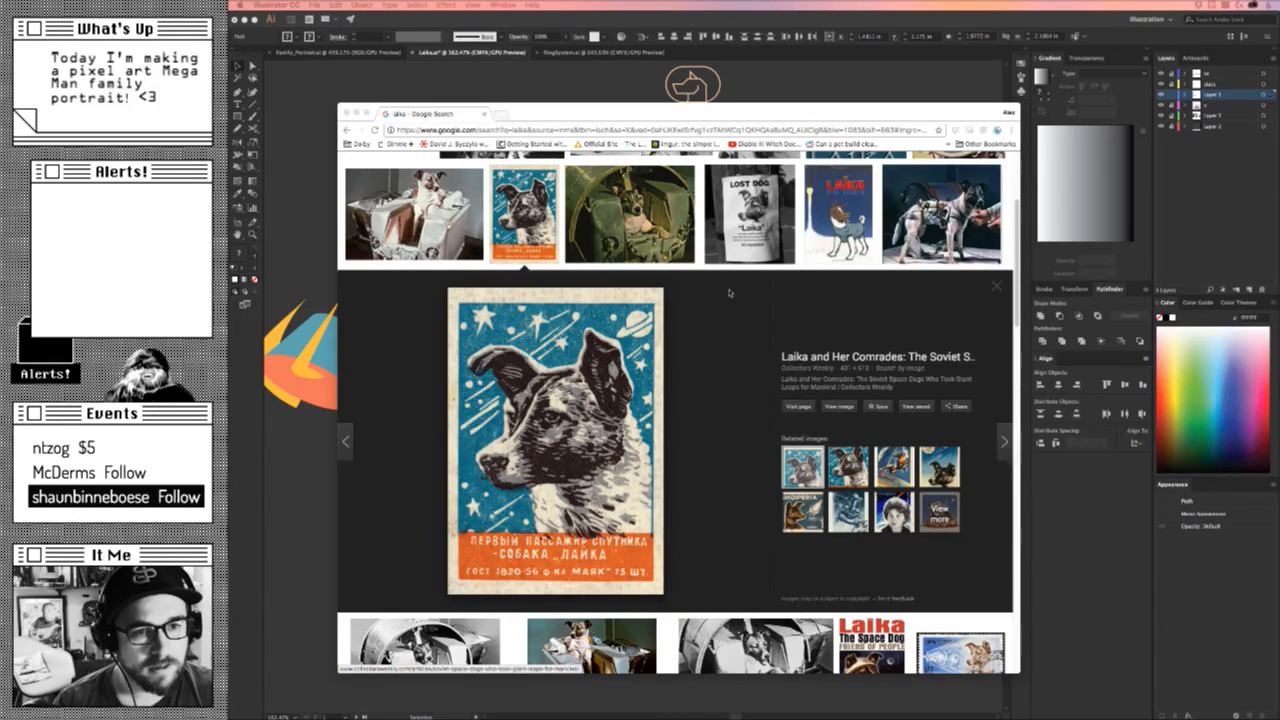
# Preview the "Lost Dog" Laika flyer and the colour photo of Laika sitting in her capsule.
pyautogui.click(750, 213)
pyautogui.scroll(-3, 759, 360)
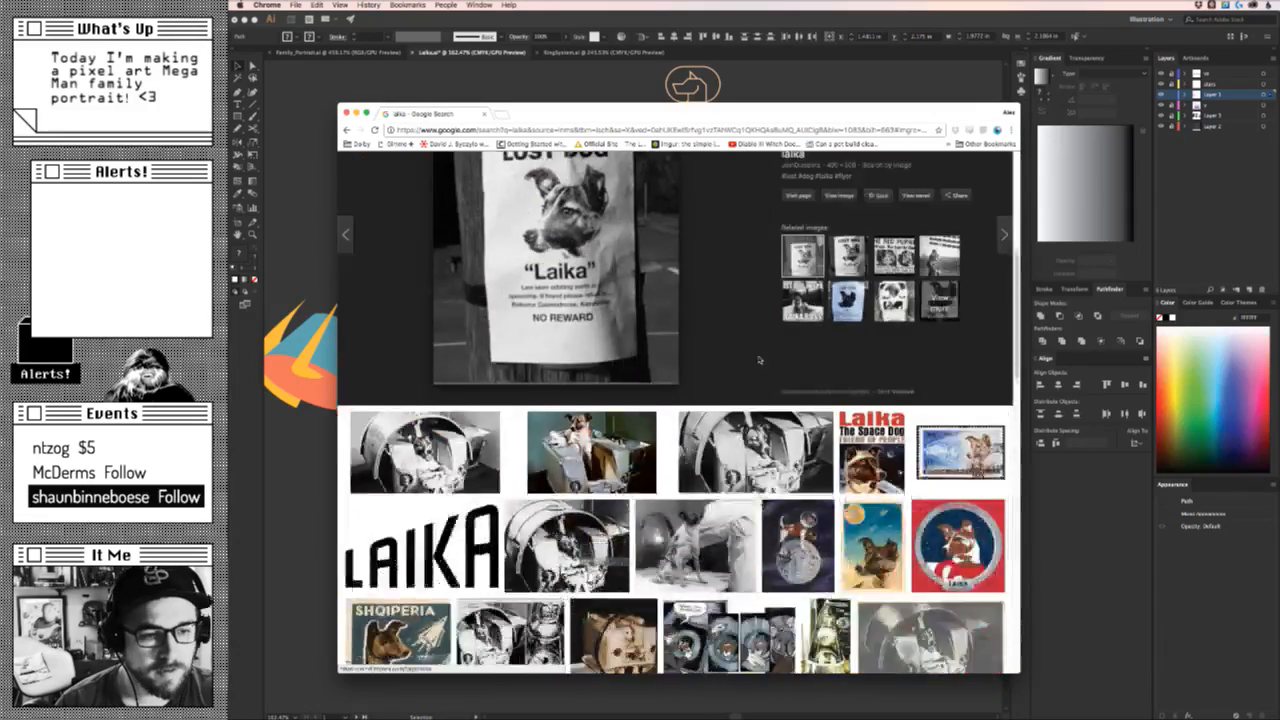
pyautogui.scroll(-2, 759, 360)
pyautogui.click(580, 380)
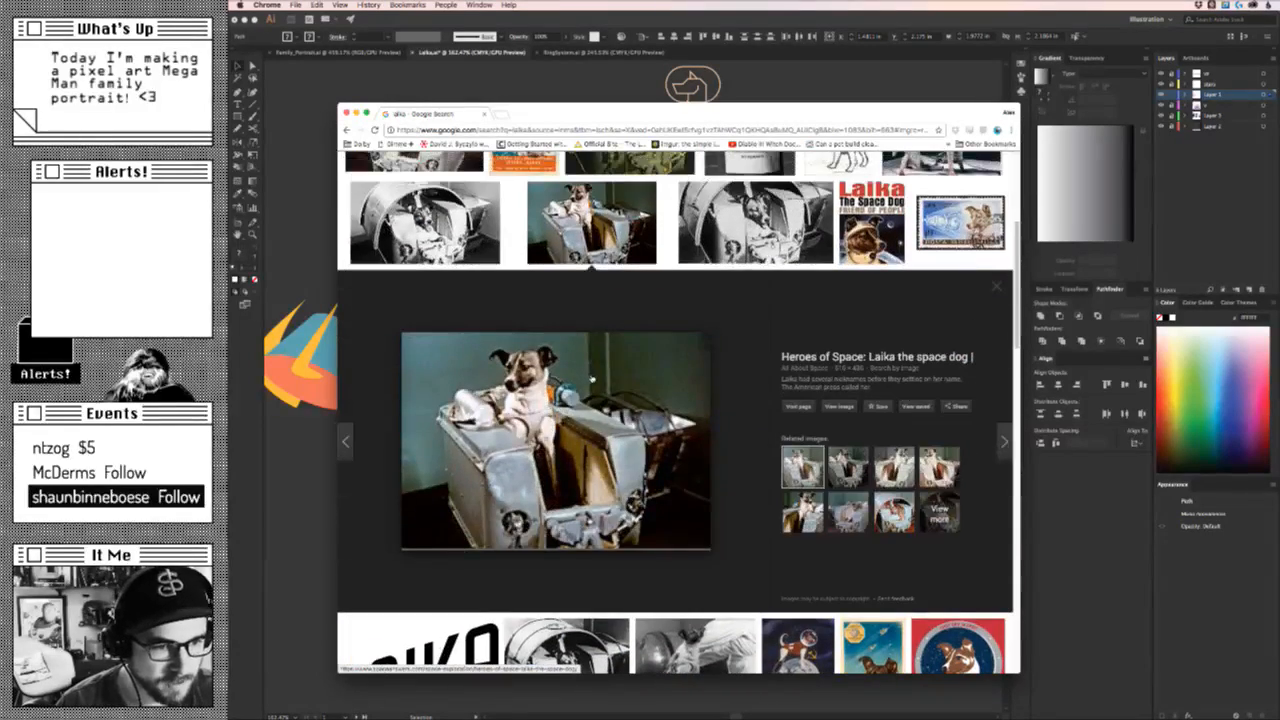
pyautogui.scroll(5, 687, 411)
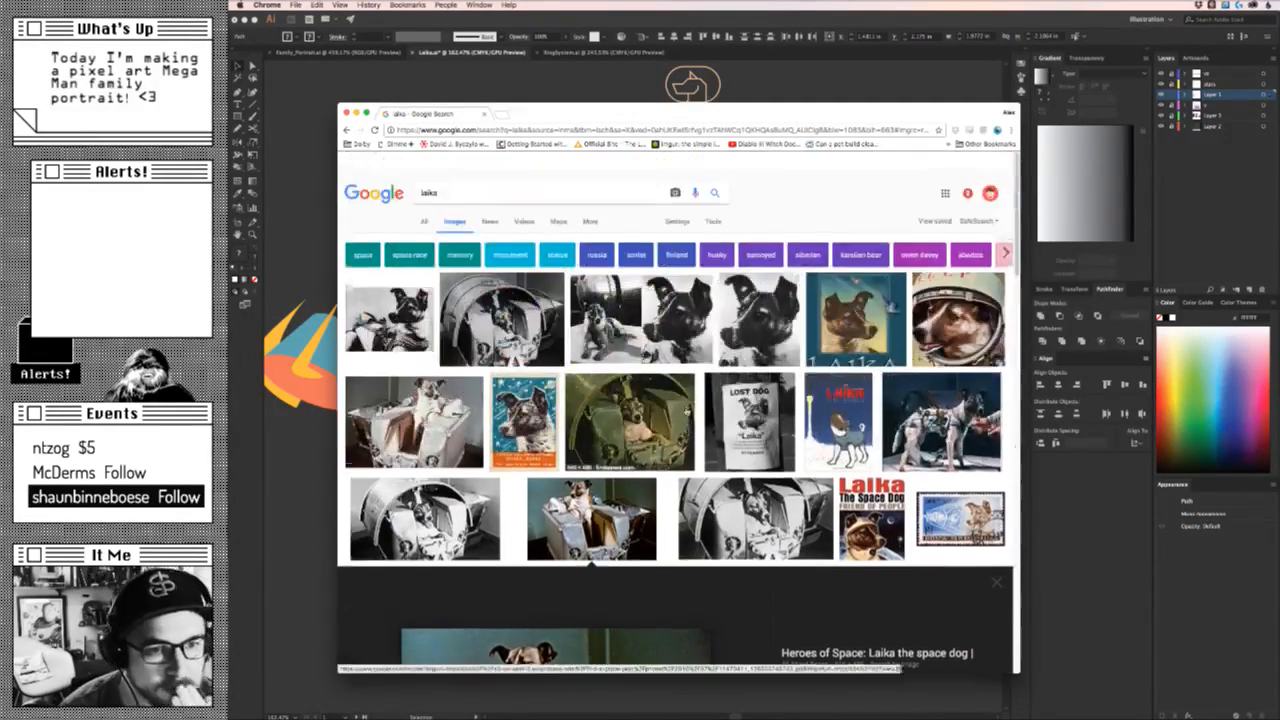
# Preview the Wikipedia photo of Laika and the seated training photo showing her harness, and return to Illustrator.
pyautogui.click(390, 300)
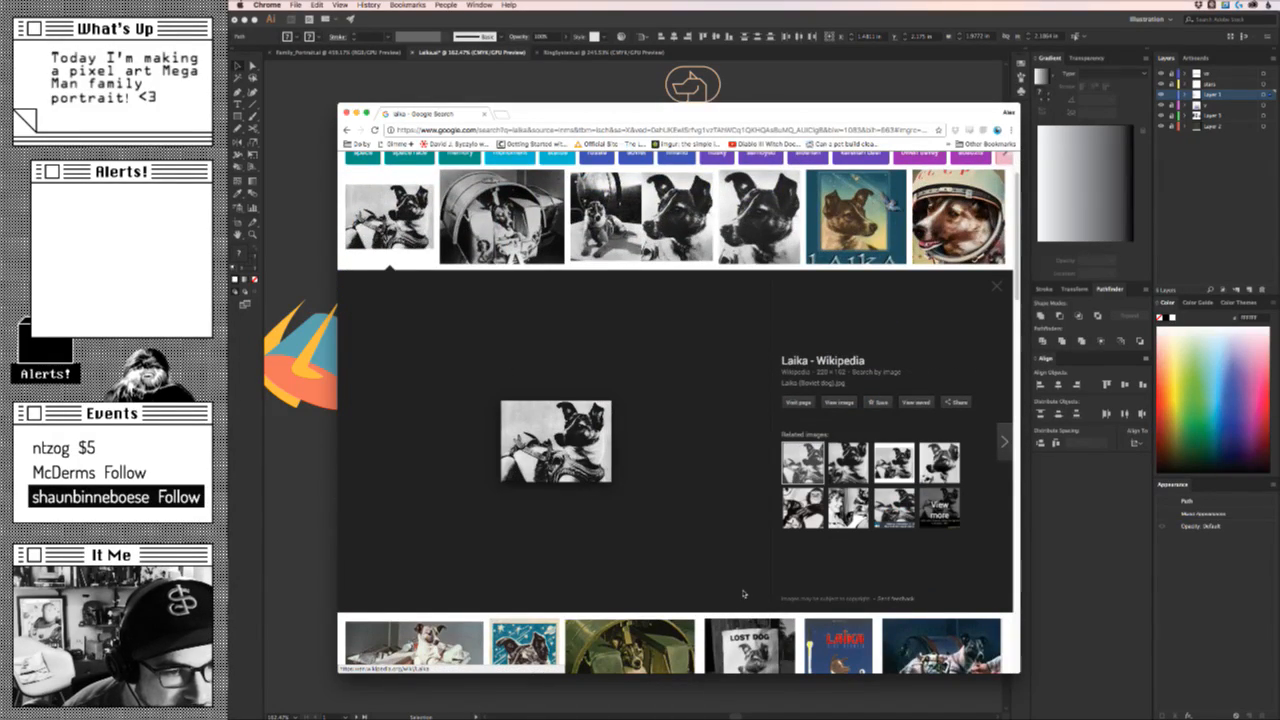
pyautogui.scroll(-10, 743, 594)
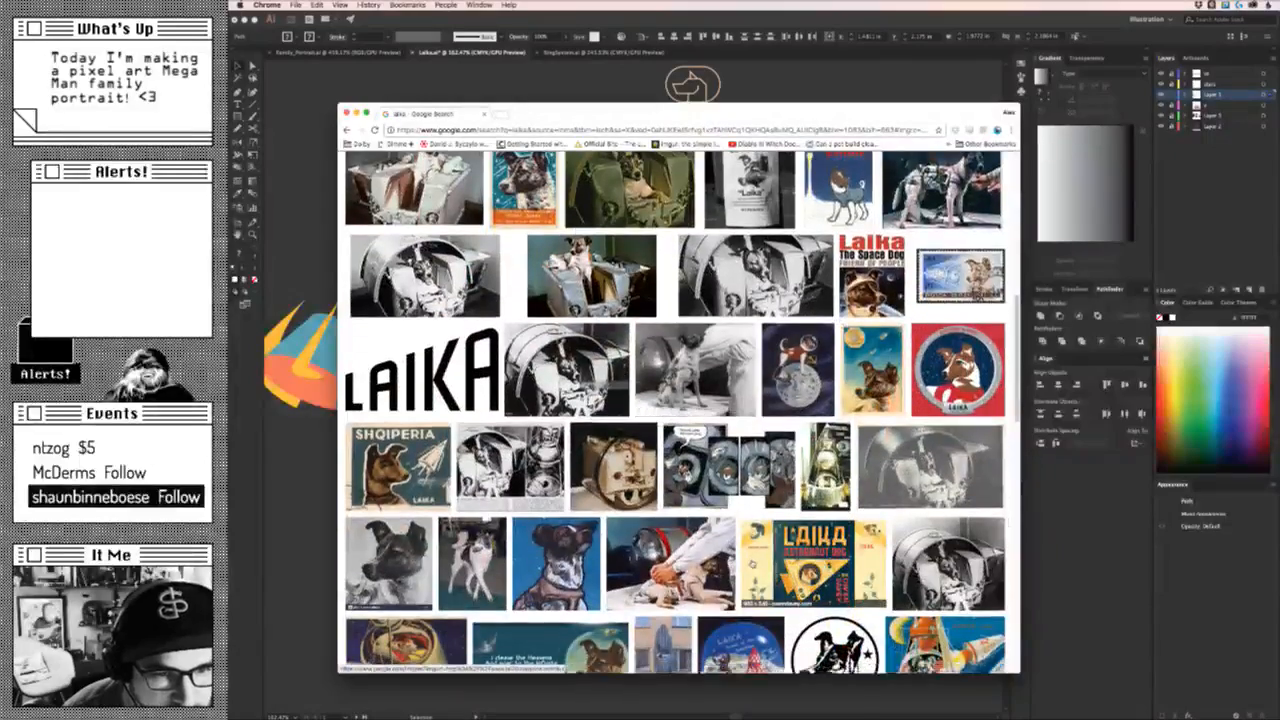
pyautogui.scroll(-1, 751, 563)
pyautogui.click(714, 325)
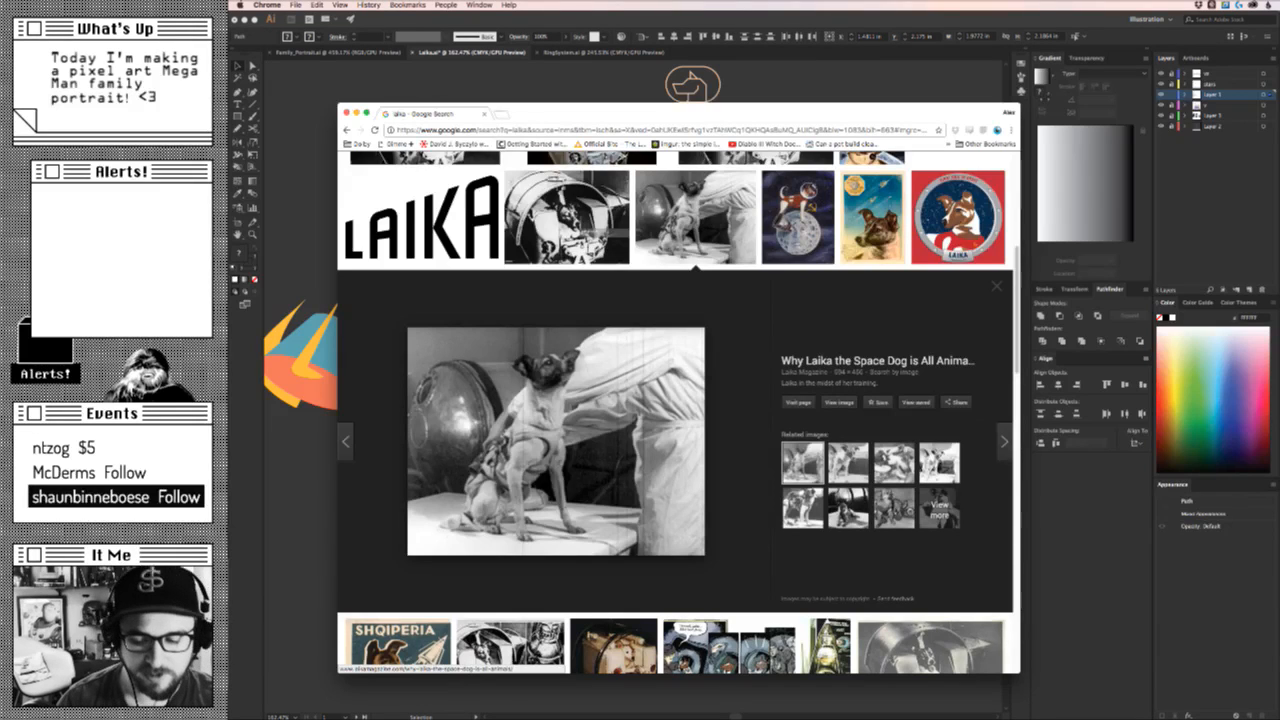
pyautogui.click(274, 442)
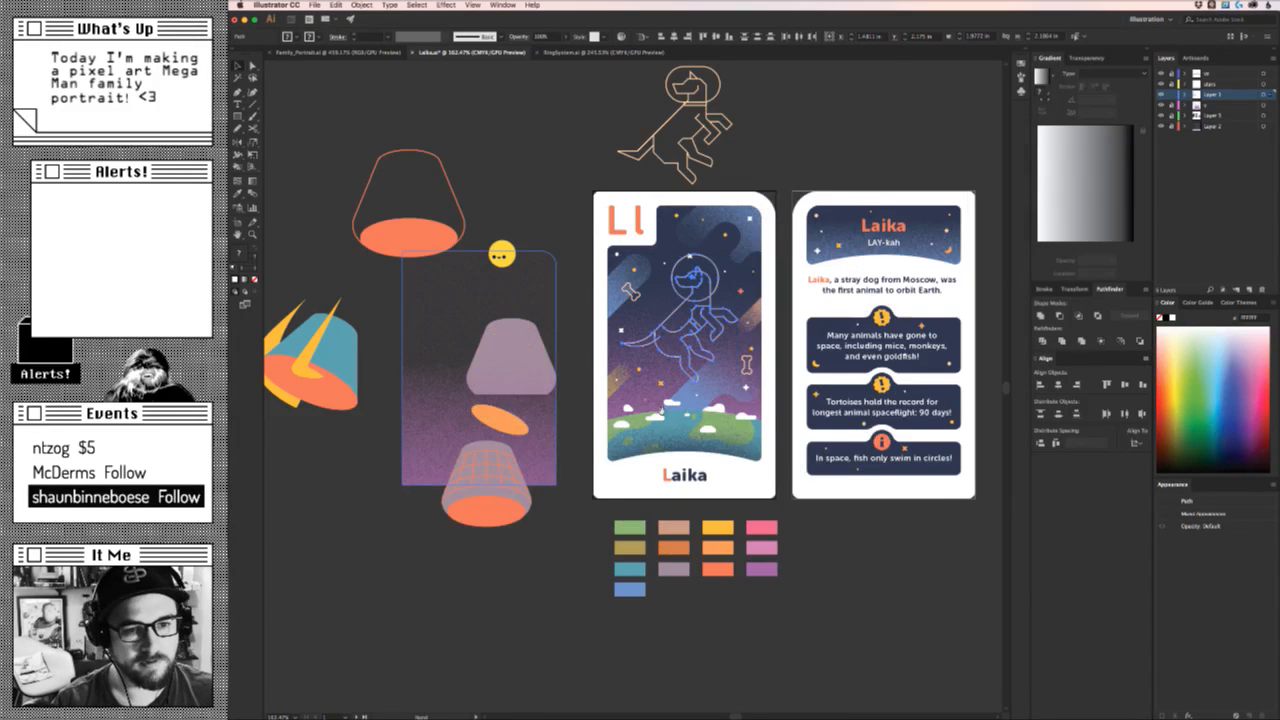
# Round the angular upper corner of the dog's suit line at the shoulder into a smooth curve.
pyautogui.moveTo(520, 355); pyautogui.dragTo(447, 466)
pyautogui.moveTo(577, 467); pyautogui.dragTo(788, 428)
pyautogui.click(659, 507)
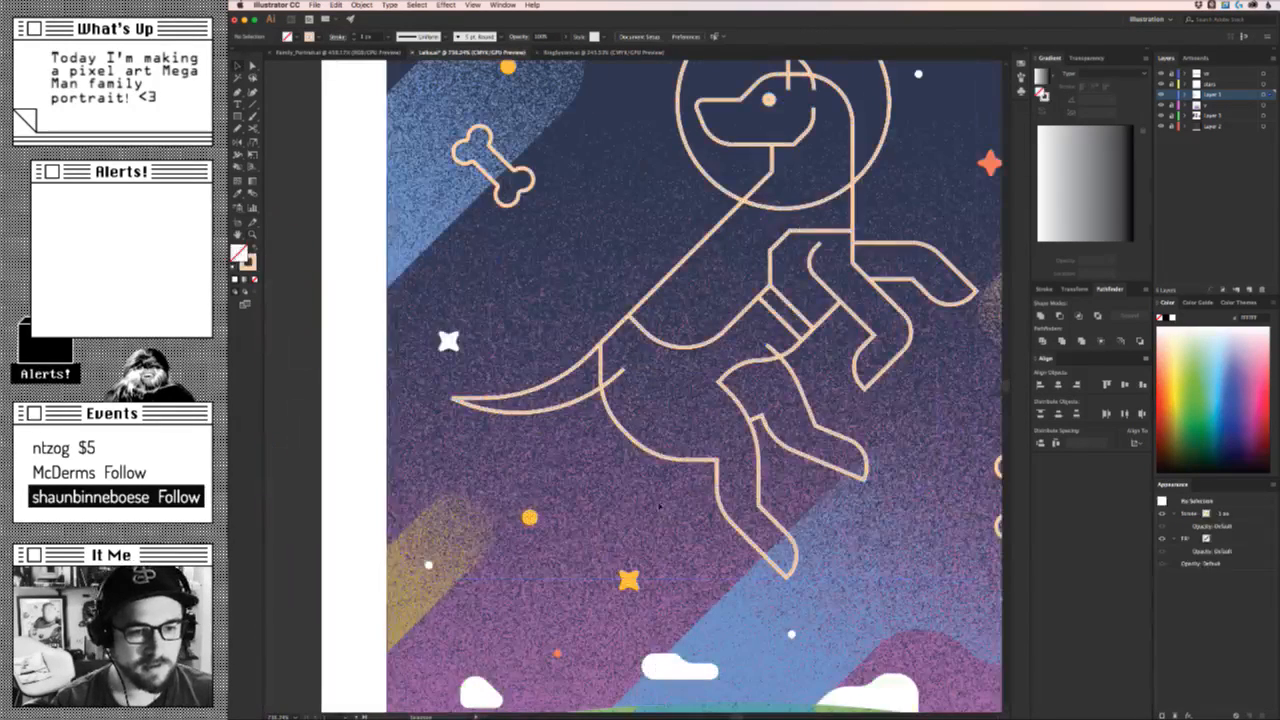
pyautogui.click(718, 458)
pyautogui.moveTo(727, 458); pyautogui.dragTo(616, 575)
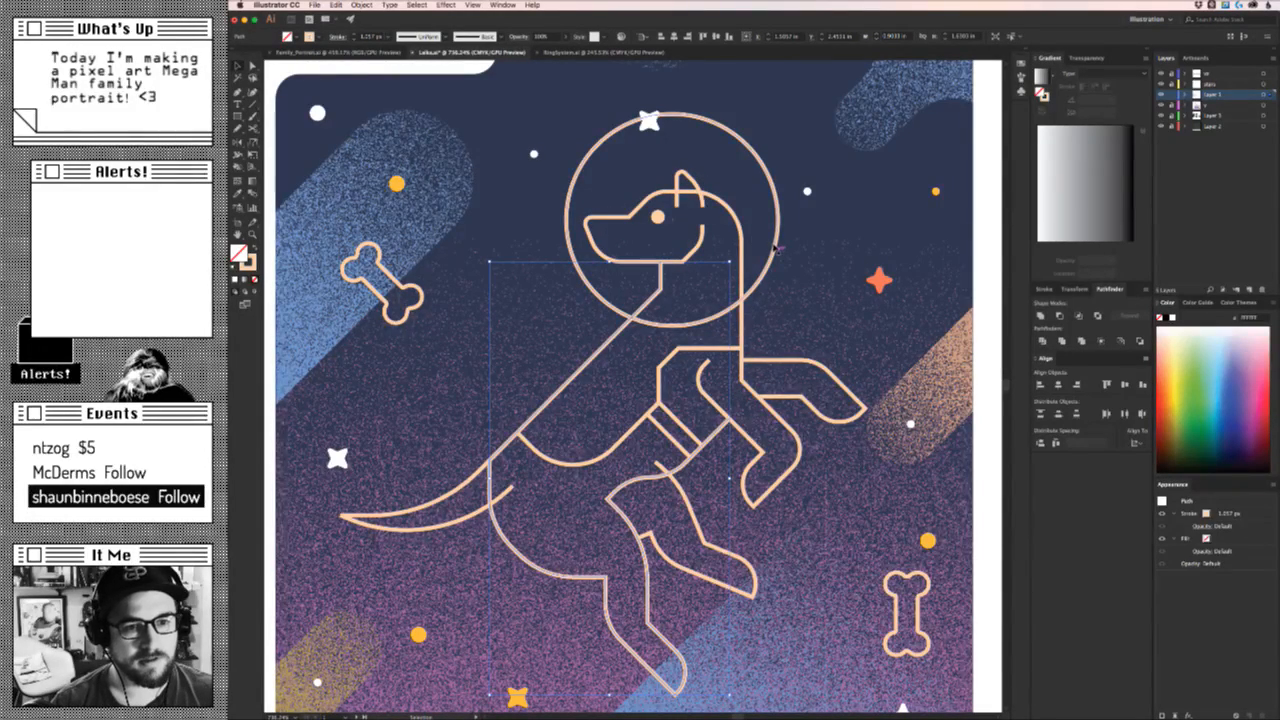
pyautogui.click(668, 366)
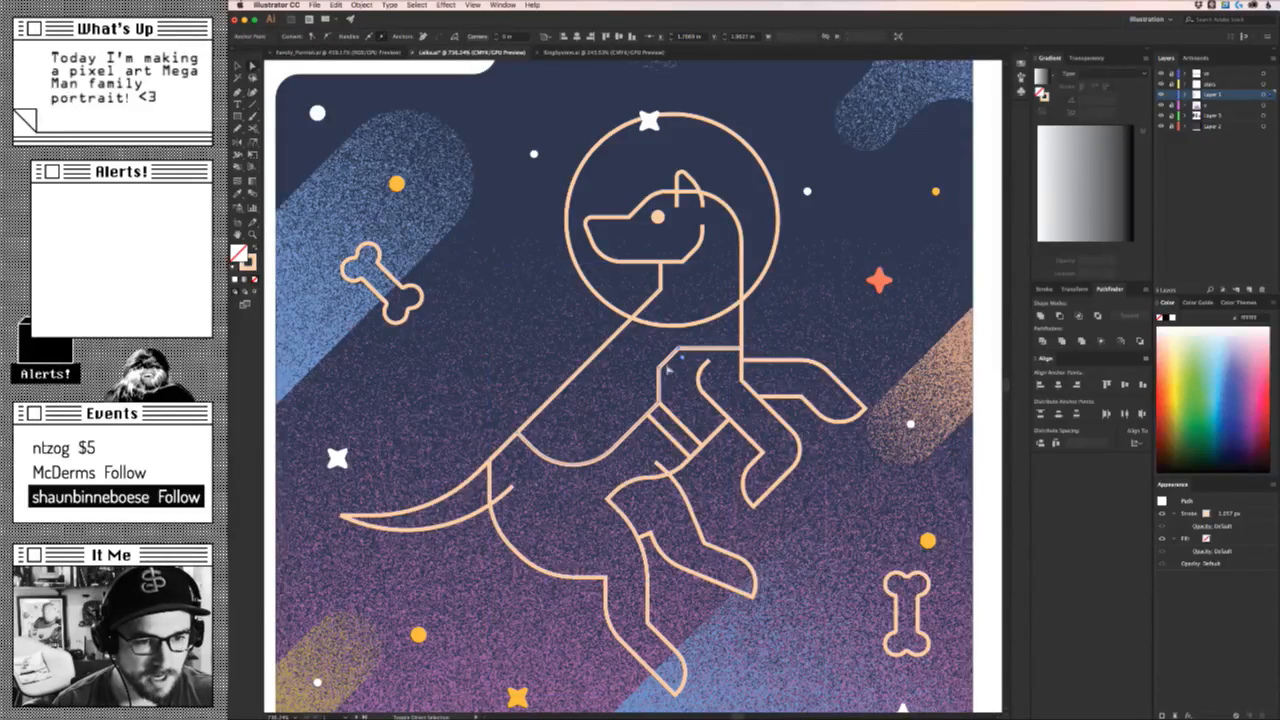
pyautogui.moveTo(670, 367); pyautogui.dragTo(686, 376)
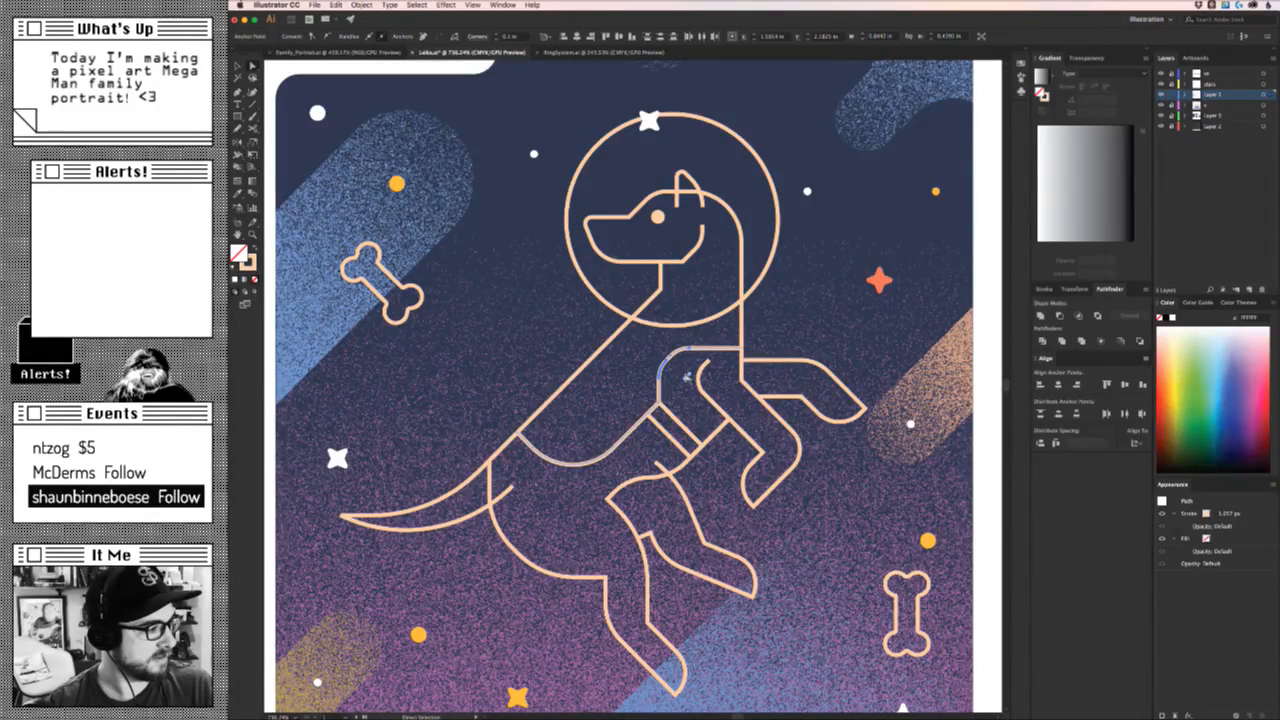
pyautogui.click(763, 340)
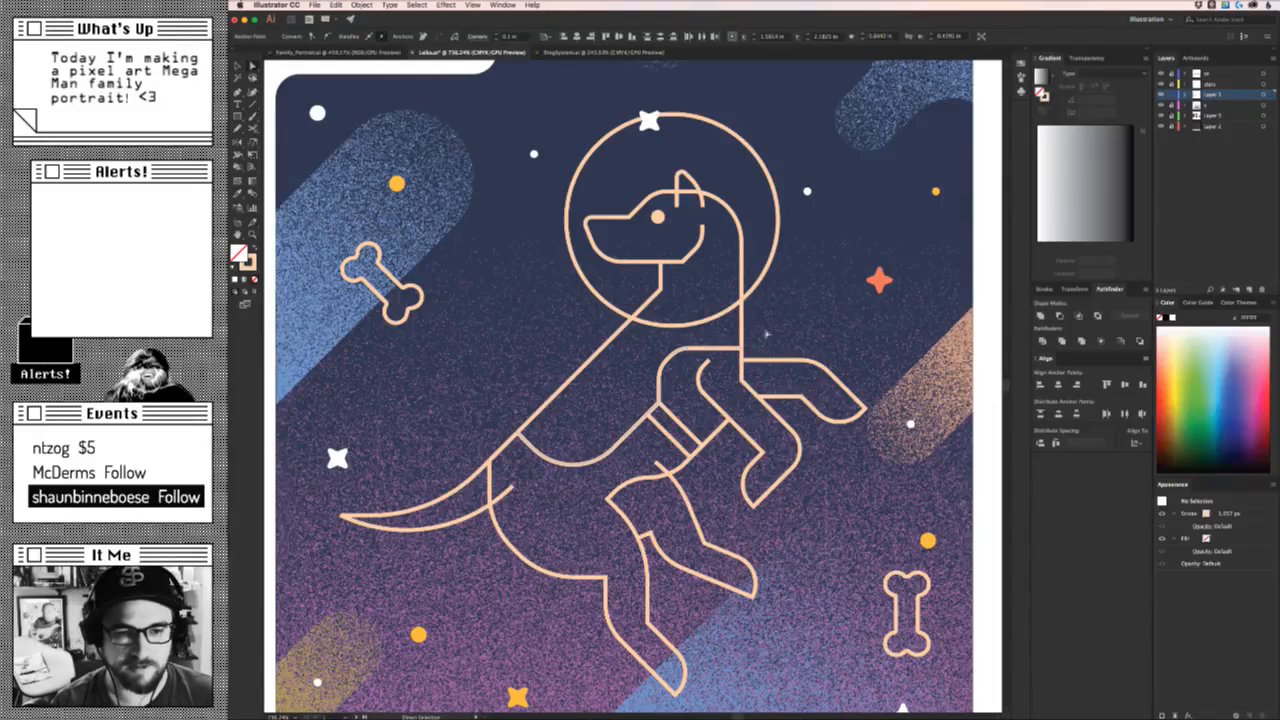
# Examine the dog's line art on the card, both as a whole and close up around the chest, legs and helmet.
pyautogui.scroll(2, 768, 368)
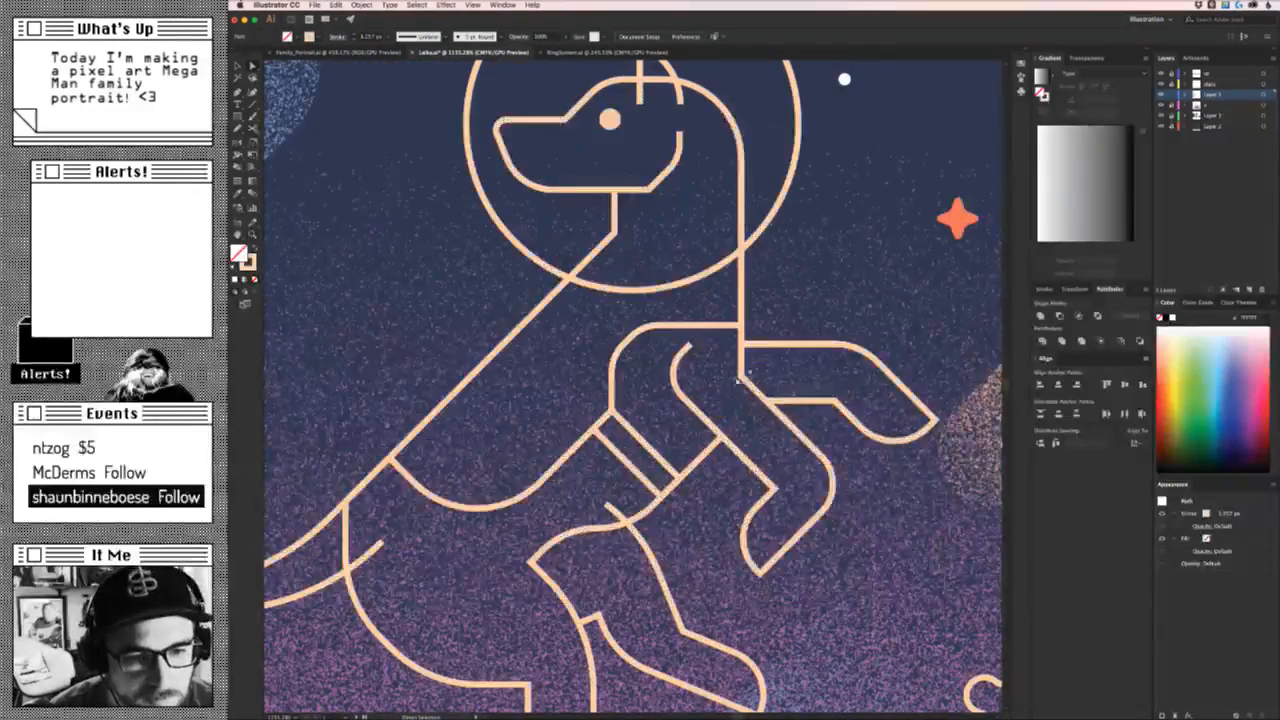
pyautogui.scroll(-3, 808, 374)
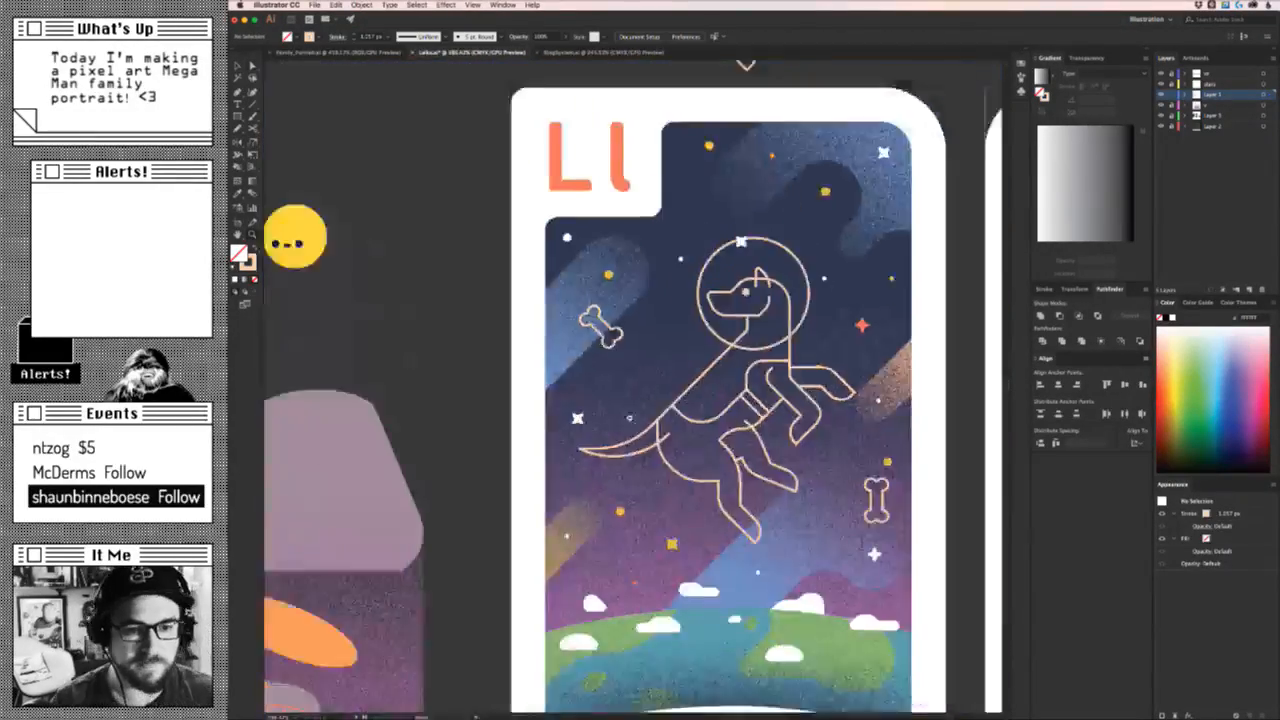
pyautogui.scroll(-1, 808, 374)
pyautogui.scroll(1, 808, 374)
pyautogui.scroll(1, 814, 373)
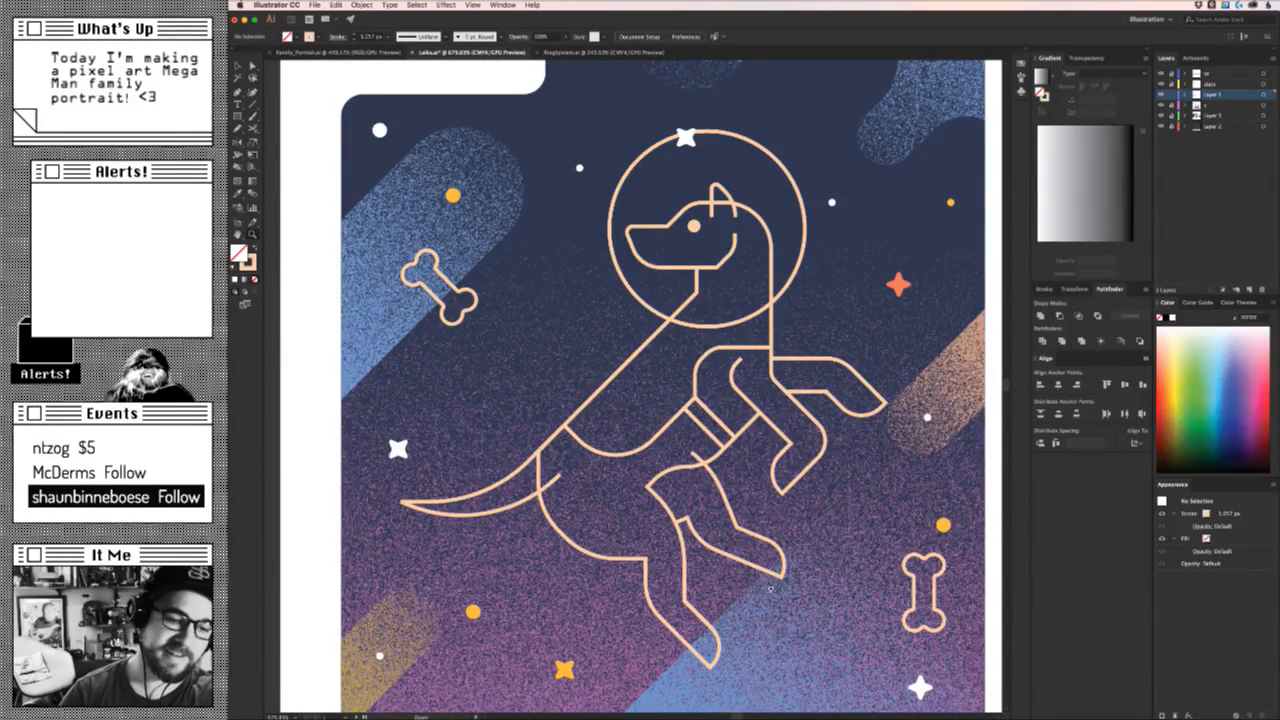
pyautogui.scroll(2, 648, 497)
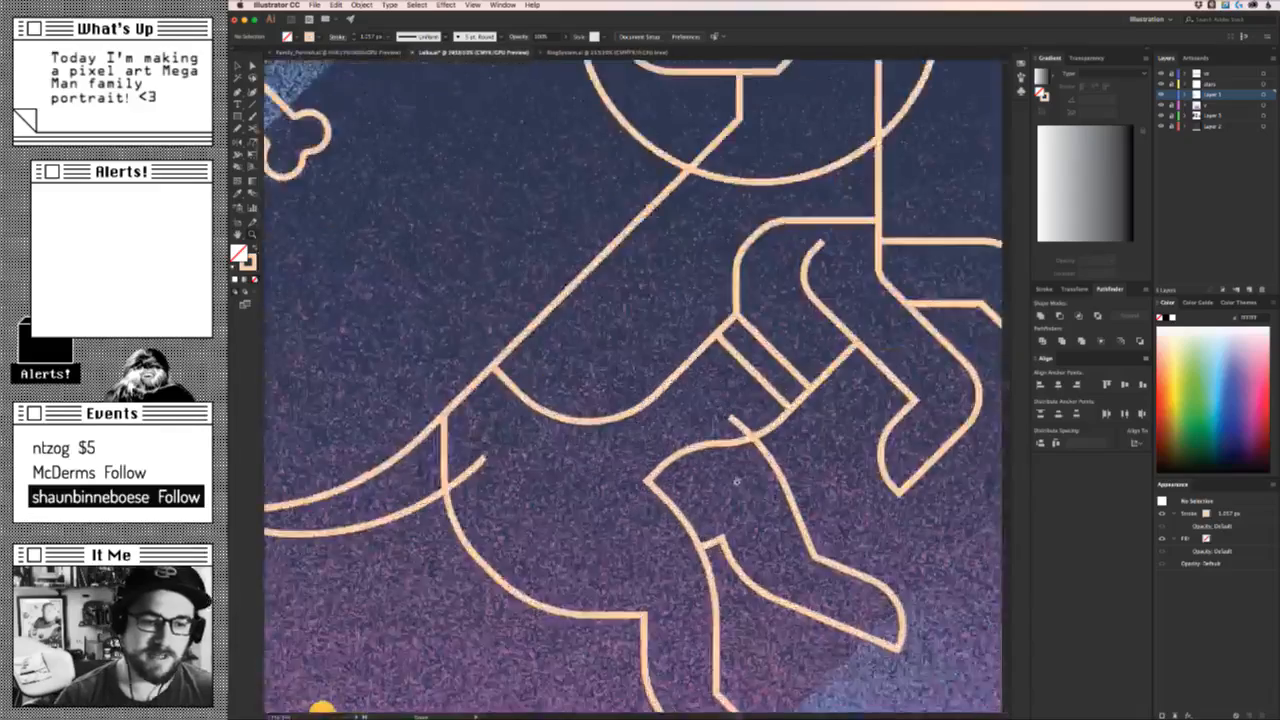
pyautogui.scroll(-1, 660, 495)
pyautogui.moveTo(660, 495); pyautogui.dragTo(698, 496)
pyautogui.press('super+z')
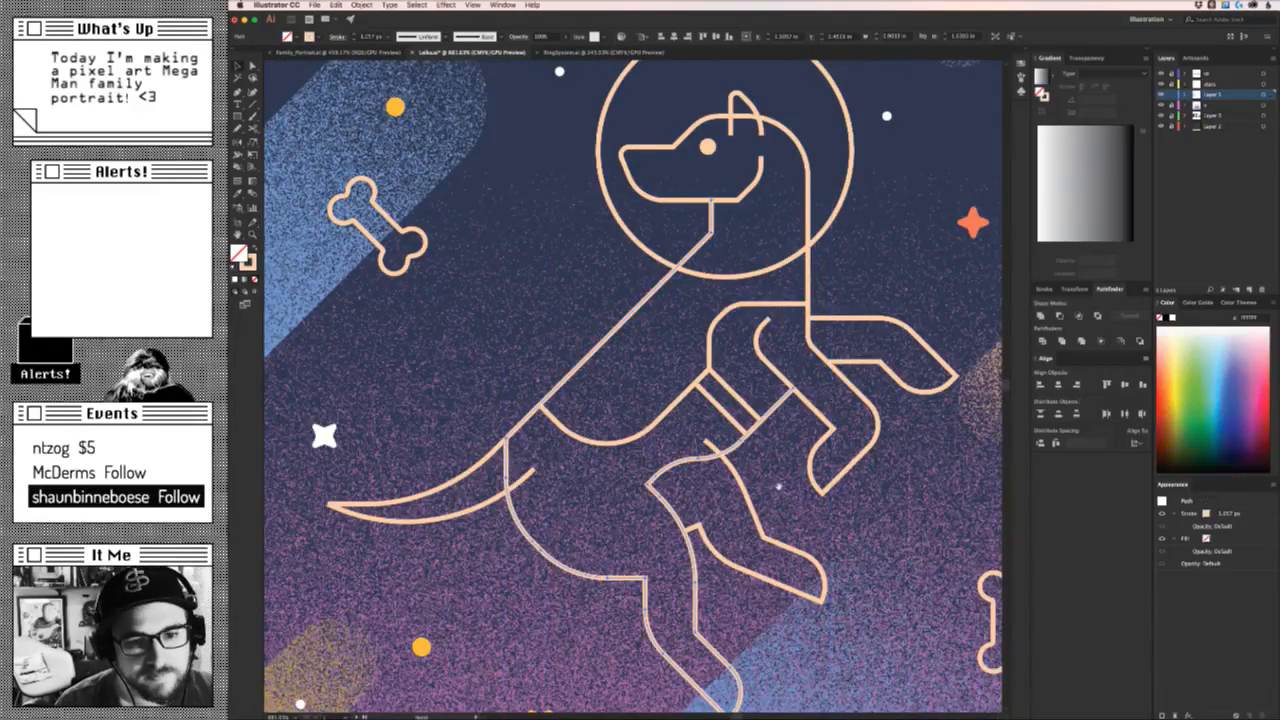
pyautogui.moveTo(785, 486); pyautogui.dragTo(669, 613)
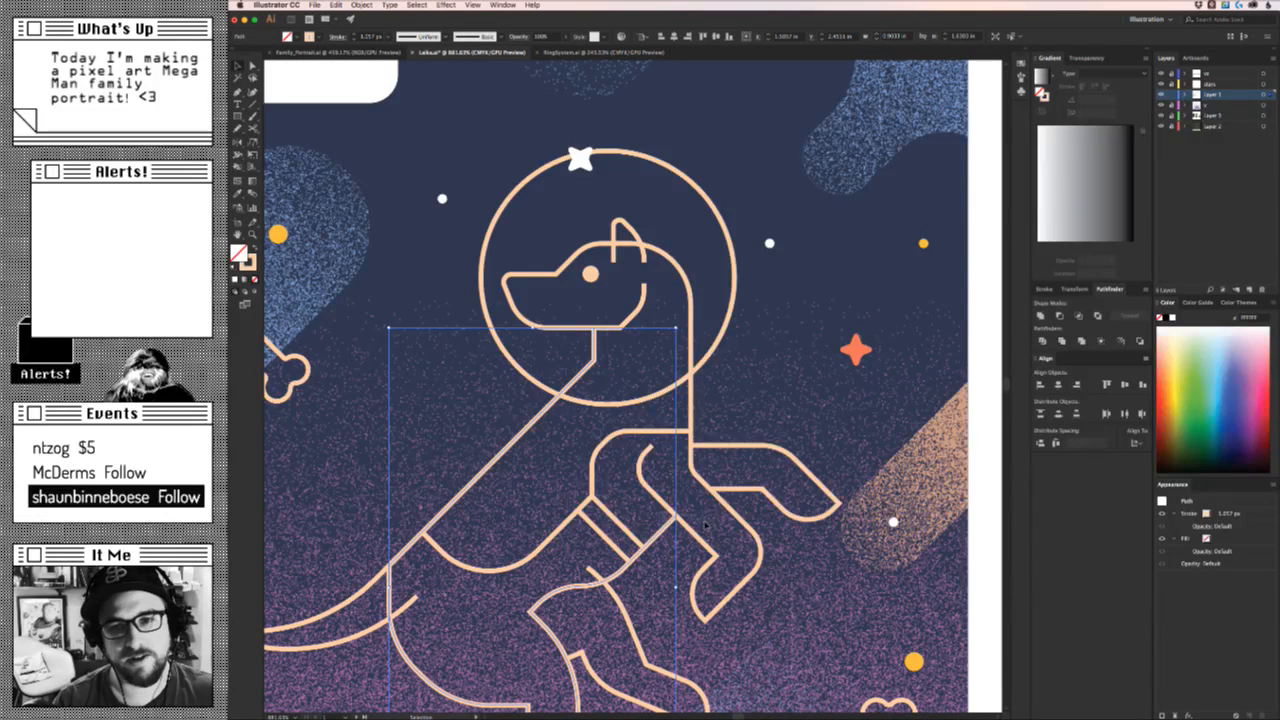
# Select the strap rectangle on the dog's chest, preview the painting of Laika on the moon in Chrome, and return to Illustrator.
pyautogui.click(632, 529)
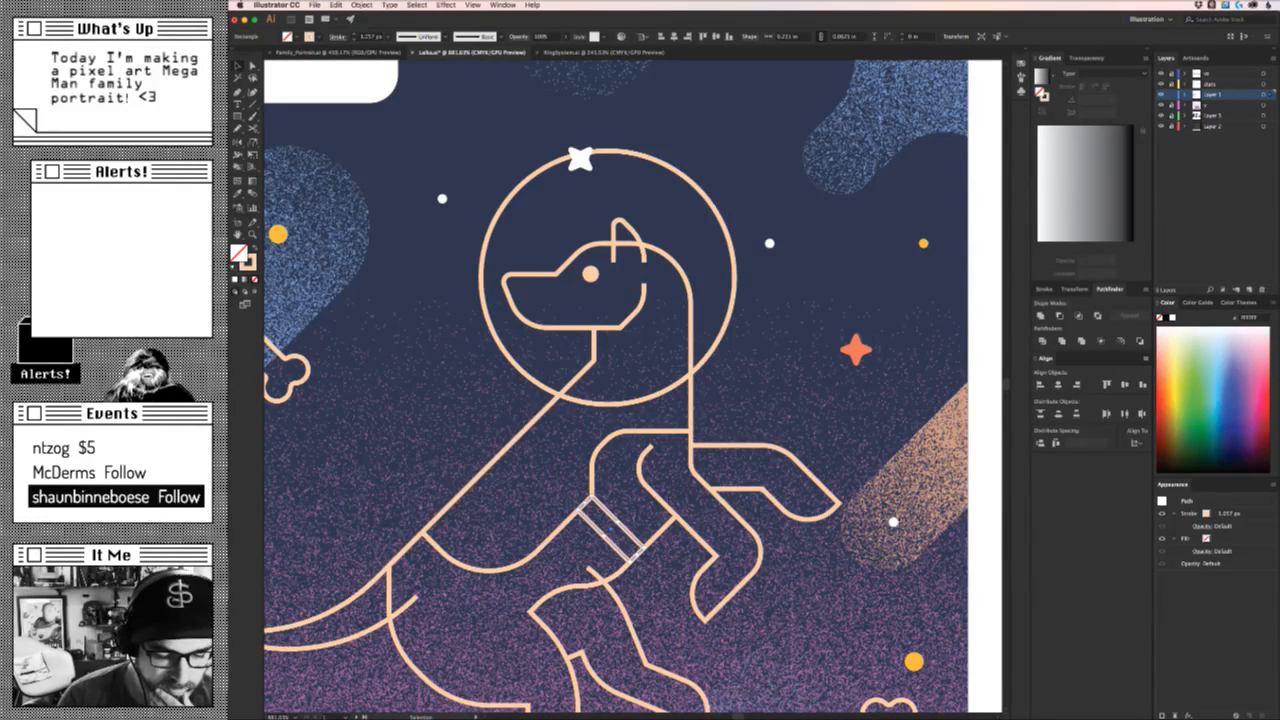
pyautogui.press('super+Tab')
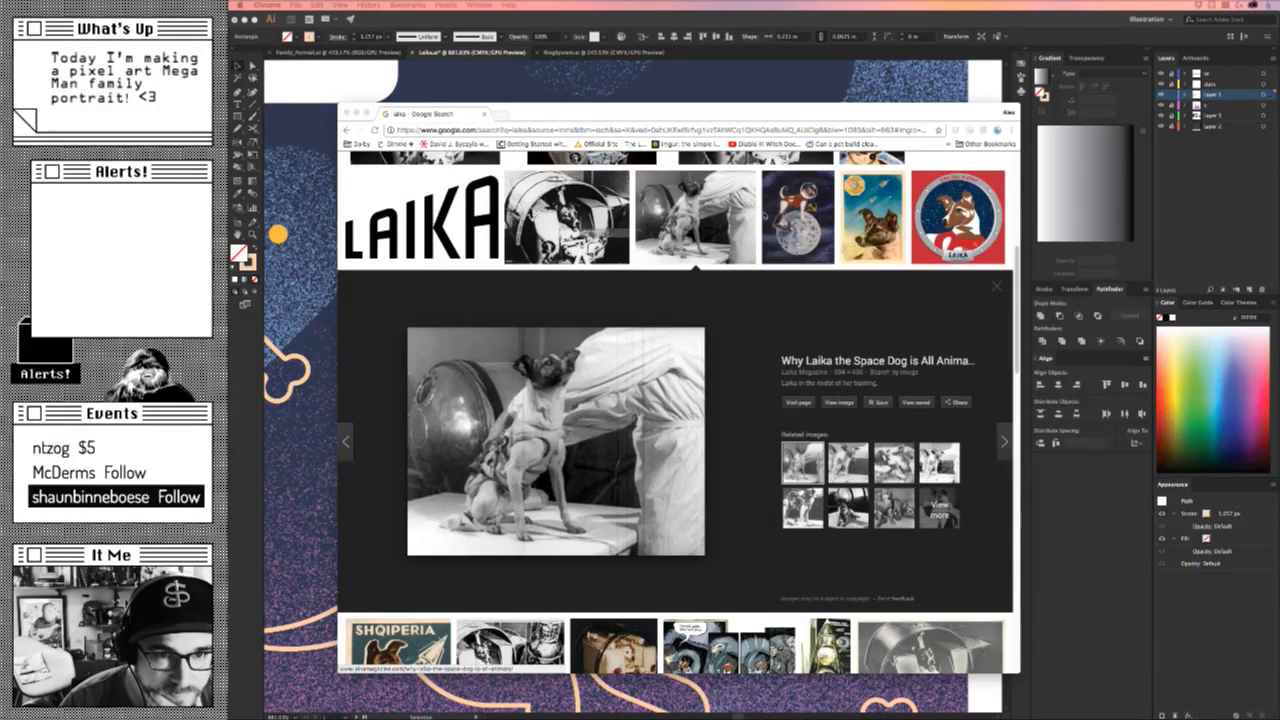
pyautogui.click(785, 211)
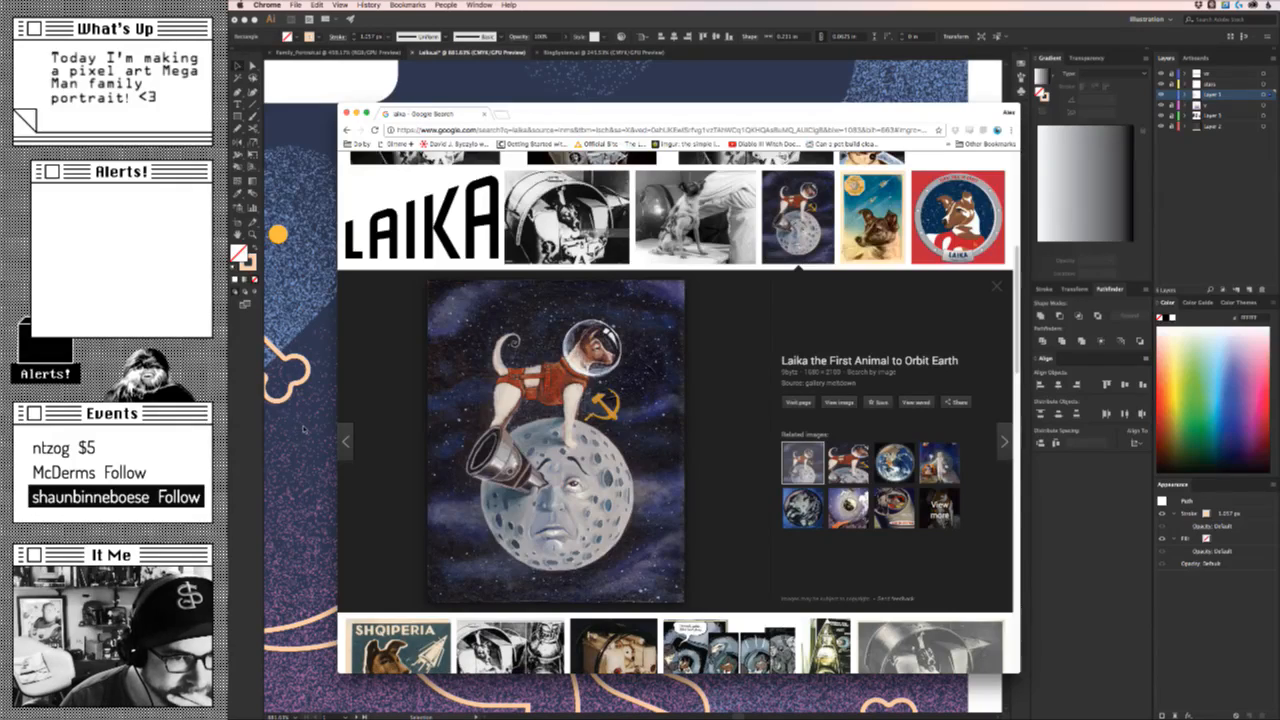
pyautogui.click(285, 458)
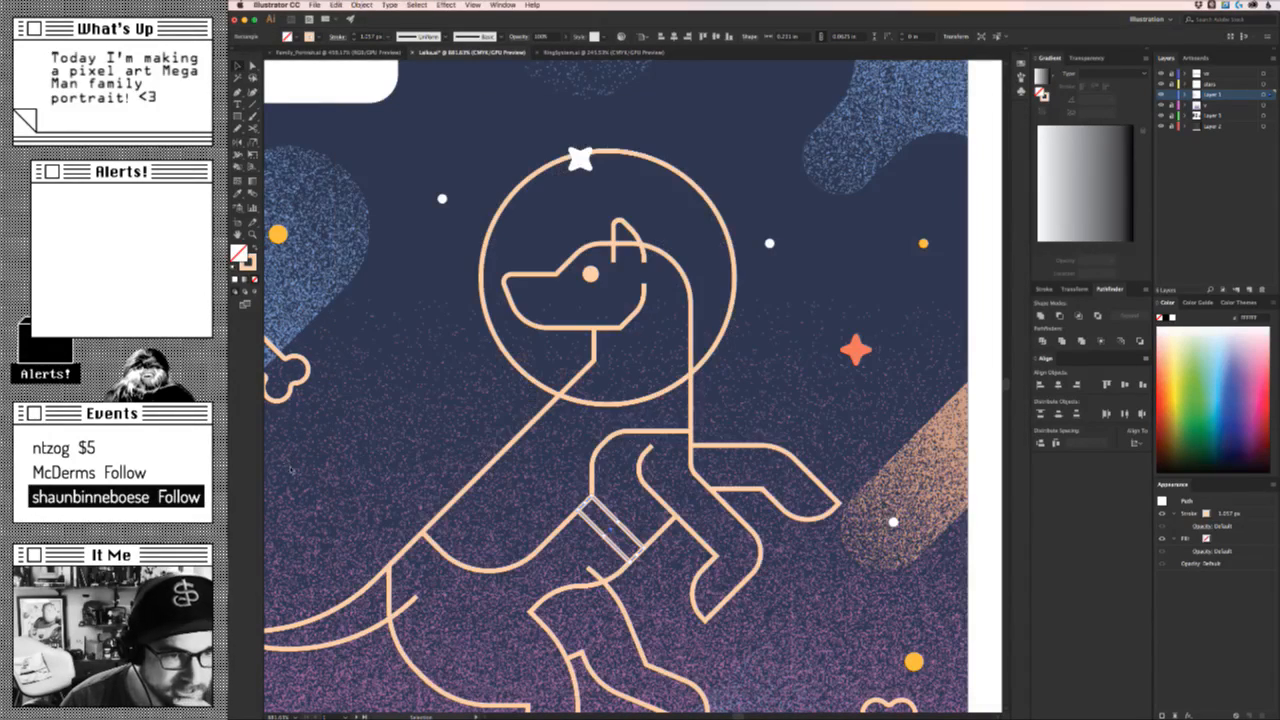
# Fill the strap rectangle on the dog's chest with the coral swatch sampled from the palette below the card.
pyautogui.press('z')
pyautogui.moveTo(636, 464); pyautogui.dragTo(511, 386)
pyautogui.moveTo(595, 500); pyautogui.dragTo(716, 532)
pyautogui.press('i')
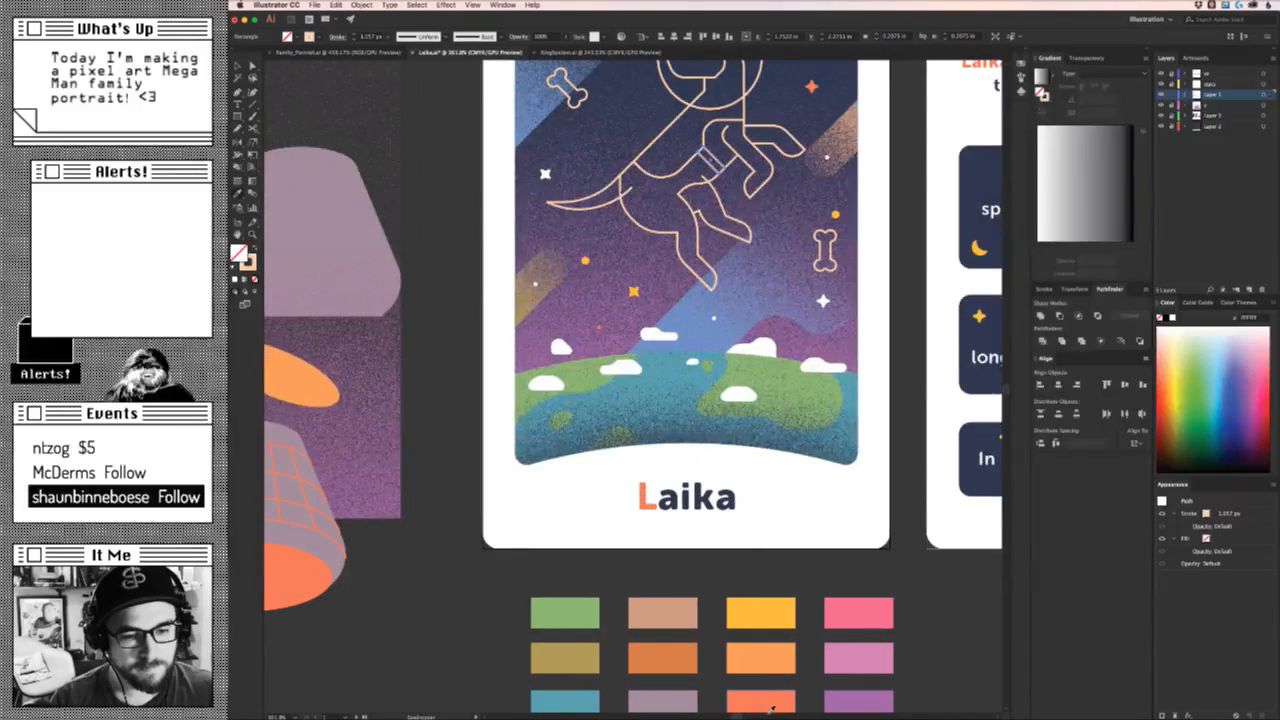
pyautogui.click(771, 704)
pyautogui.press('v')
pyautogui.moveTo(652, 153)
pyautogui.mouseDown()
pyautogui.moveTo(709, 375)
pyautogui.moveTo(797, 371)
pyautogui.moveTo(623, 457)
pyautogui.mouseUp()
# Extend the suit line with the Pen tool up the back, across the helmet's base and down the neck into a closed shape.
pyautogui.click(736, 357)
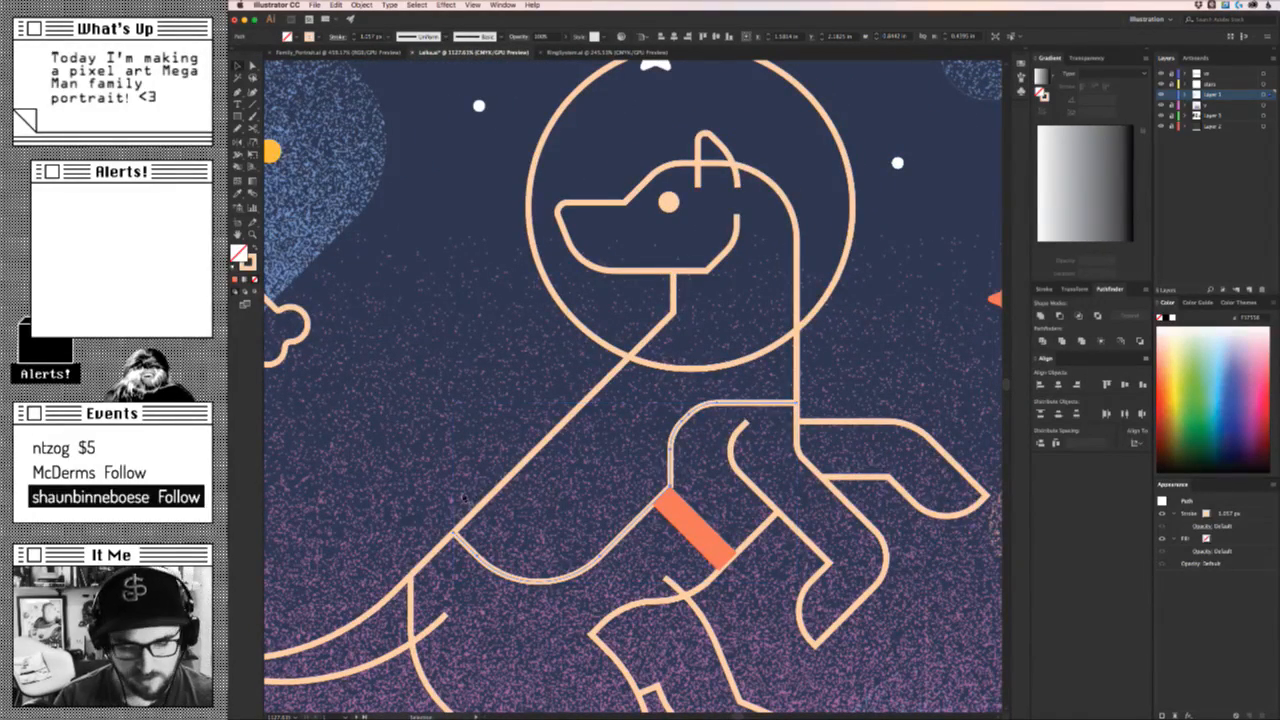
pyautogui.press('p')
pyautogui.click(456, 531)
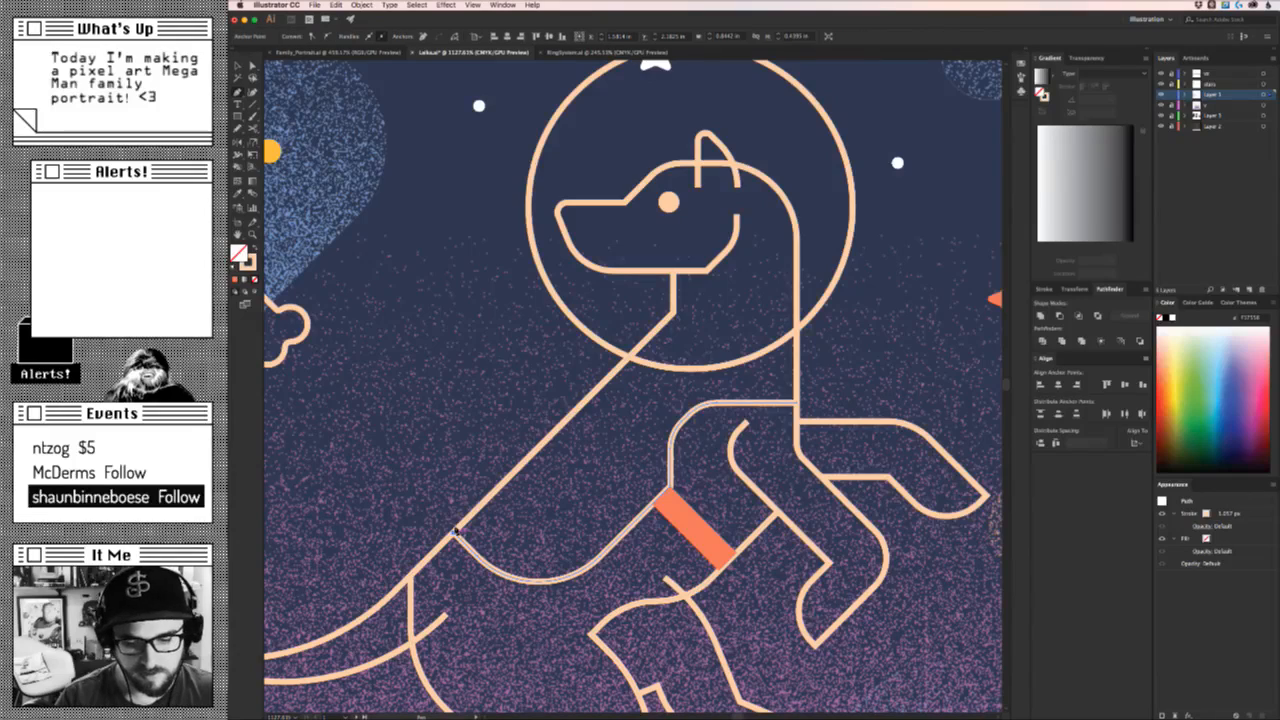
pyautogui.click(630, 356)
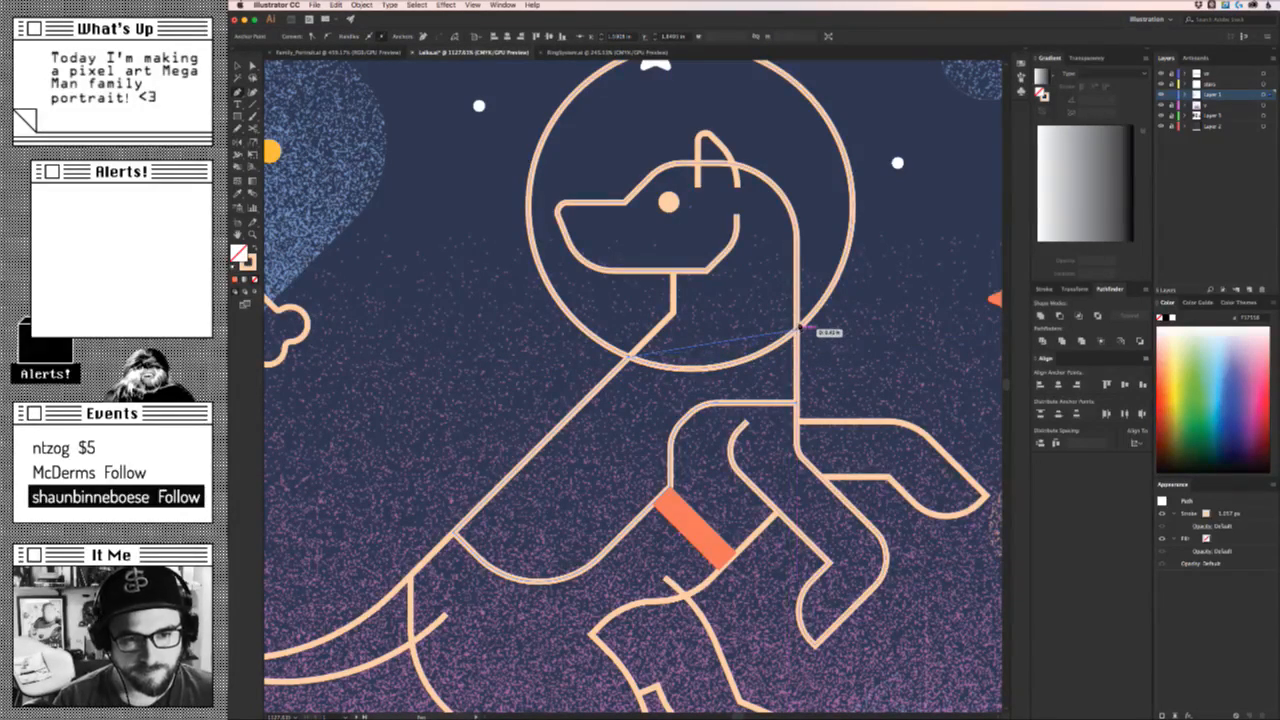
pyautogui.click(797, 330)
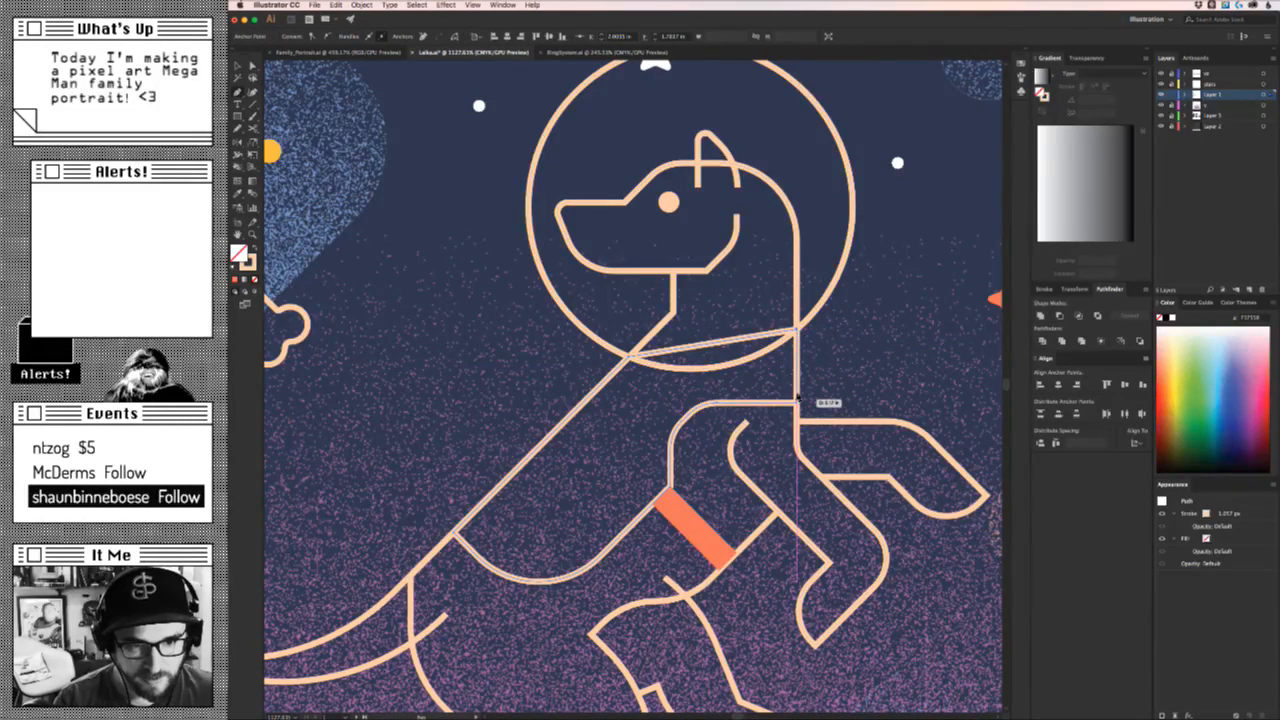
# Fill the closed suit shape with the coral sampled from the chest strap.
pyautogui.press('v')
pyautogui.press('i')
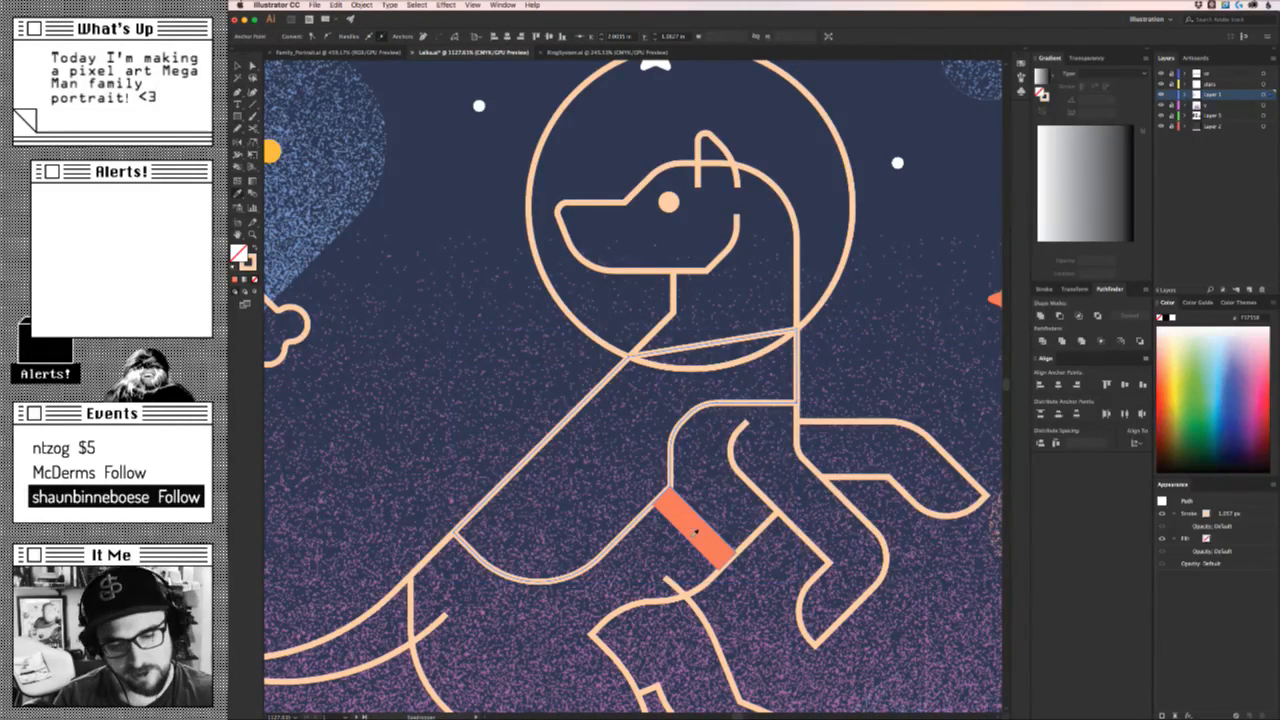
pyautogui.click(691, 538)
pyautogui.press('v')
pyautogui.click(711, 500)
# Examine the coral suit, chest strap and helmet ring up close, checking how their edges meet on the dog's body.
pyautogui.press('z')
pyautogui.moveTo(706, 501); pyautogui.dragTo(800, 490)
pyautogui.press('v')
pyautogui.moveTo(888, 302); pyautogui.dragTo(876, 344)
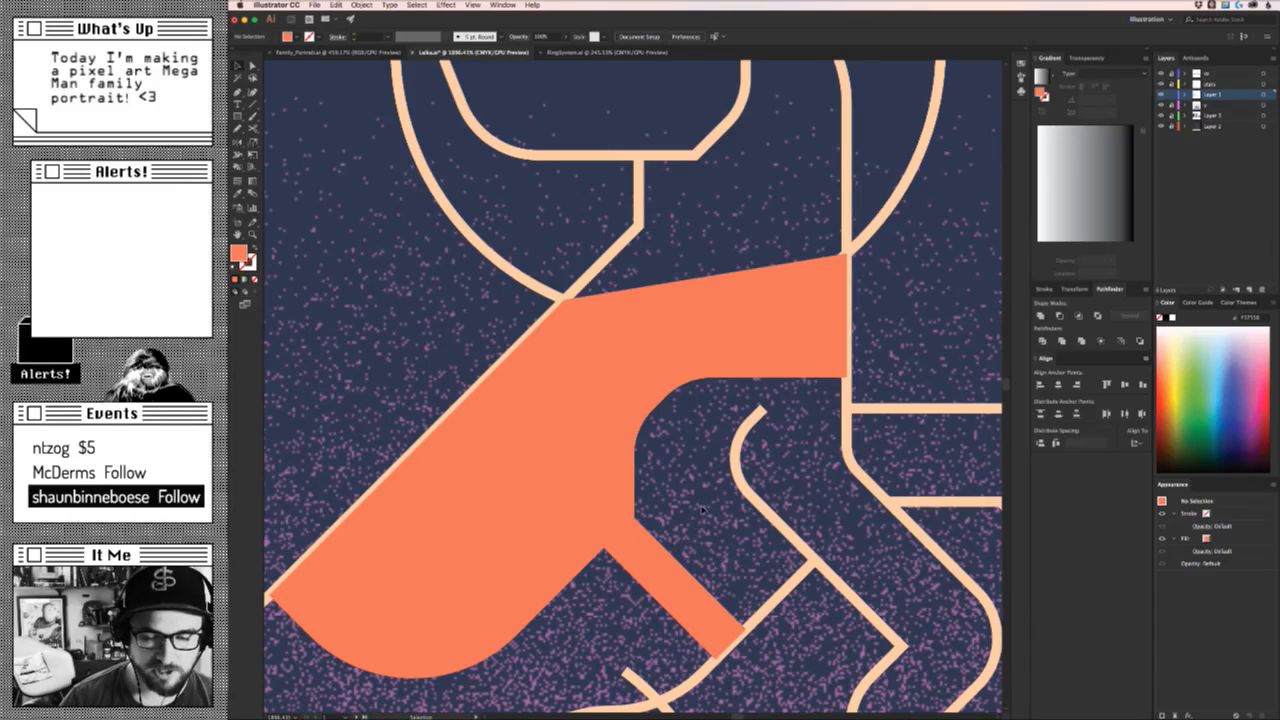
pyautogui.click(675, 586)
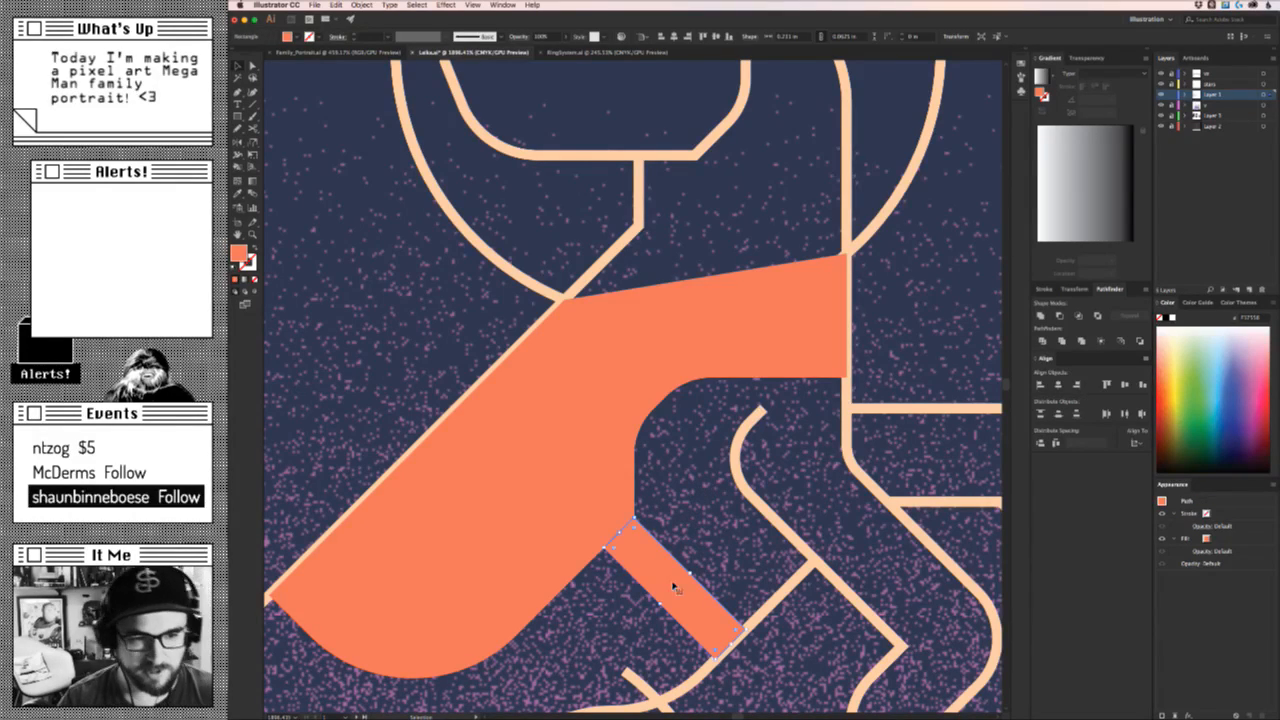
pyautogui.press('z')
pyautogui.moveTo(746, 525)
pyautogui.mouseDown()
pyautogui.moveTo(626, 578)
pyautogui.moveTo(750, 525)
pyautogui.mouseUp()
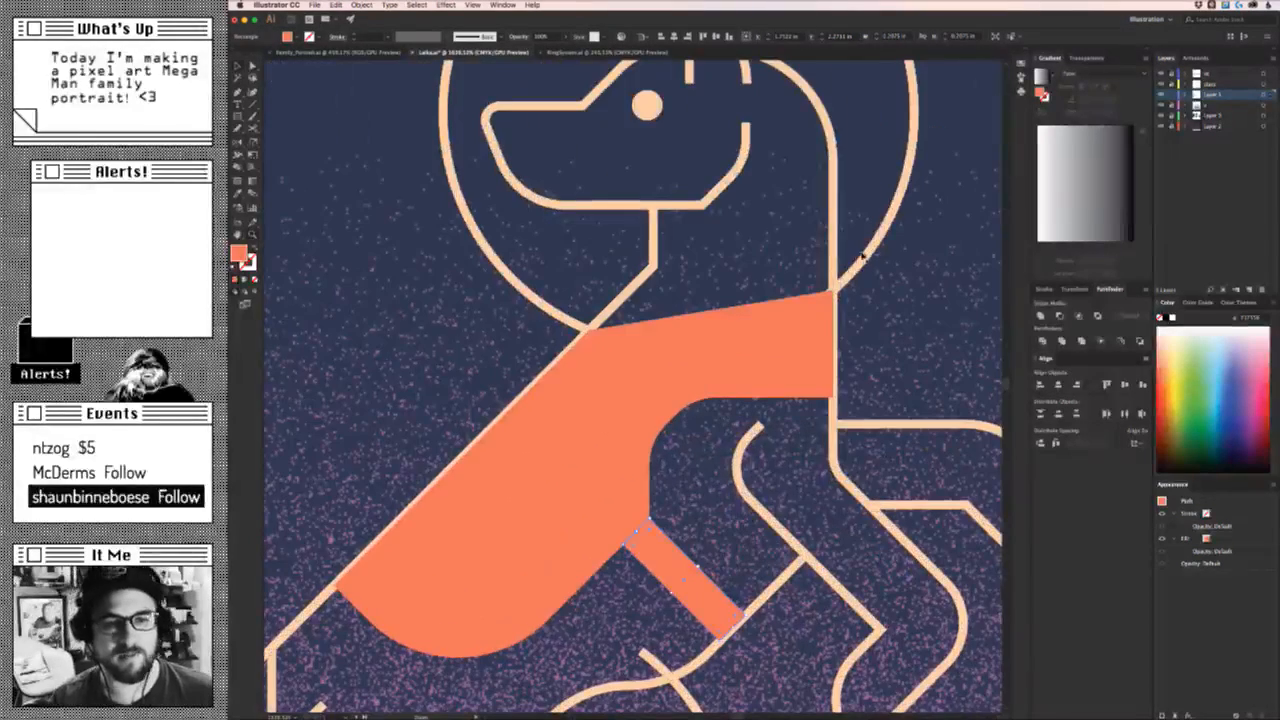
pyautogui.press('v')
pyautogui.click(866, 255)
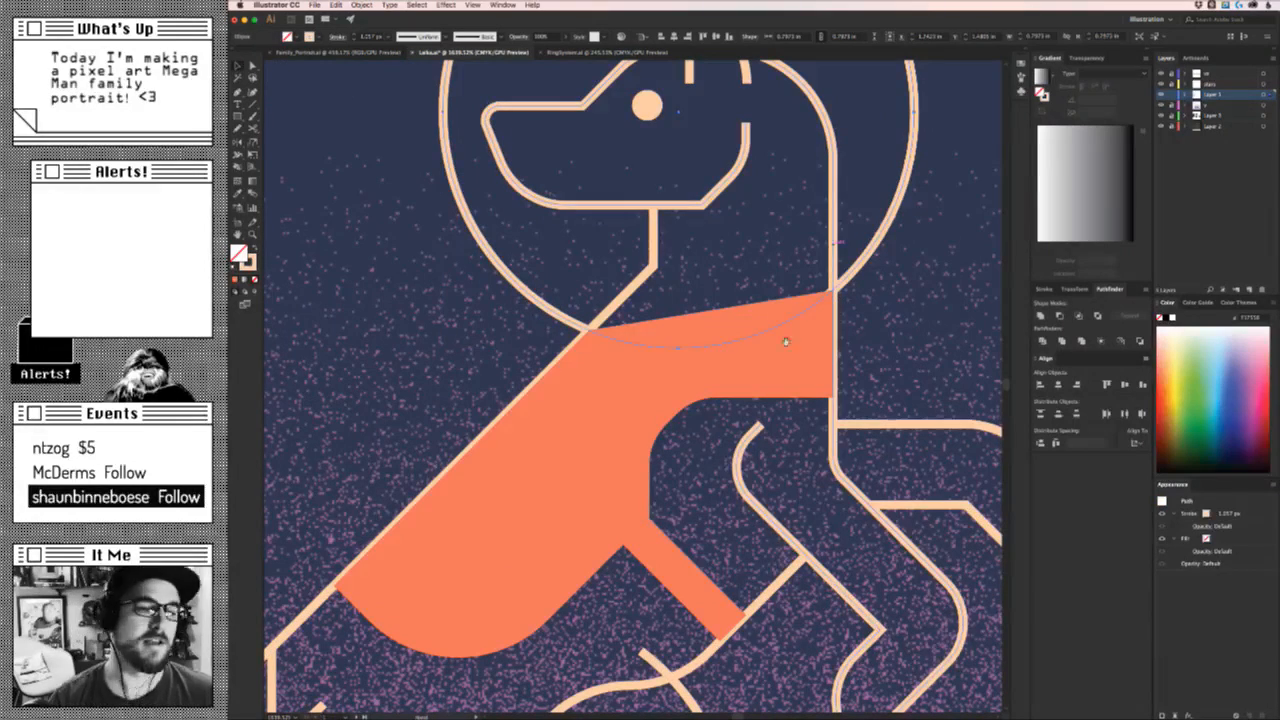
pyautogui.click(613, 426)
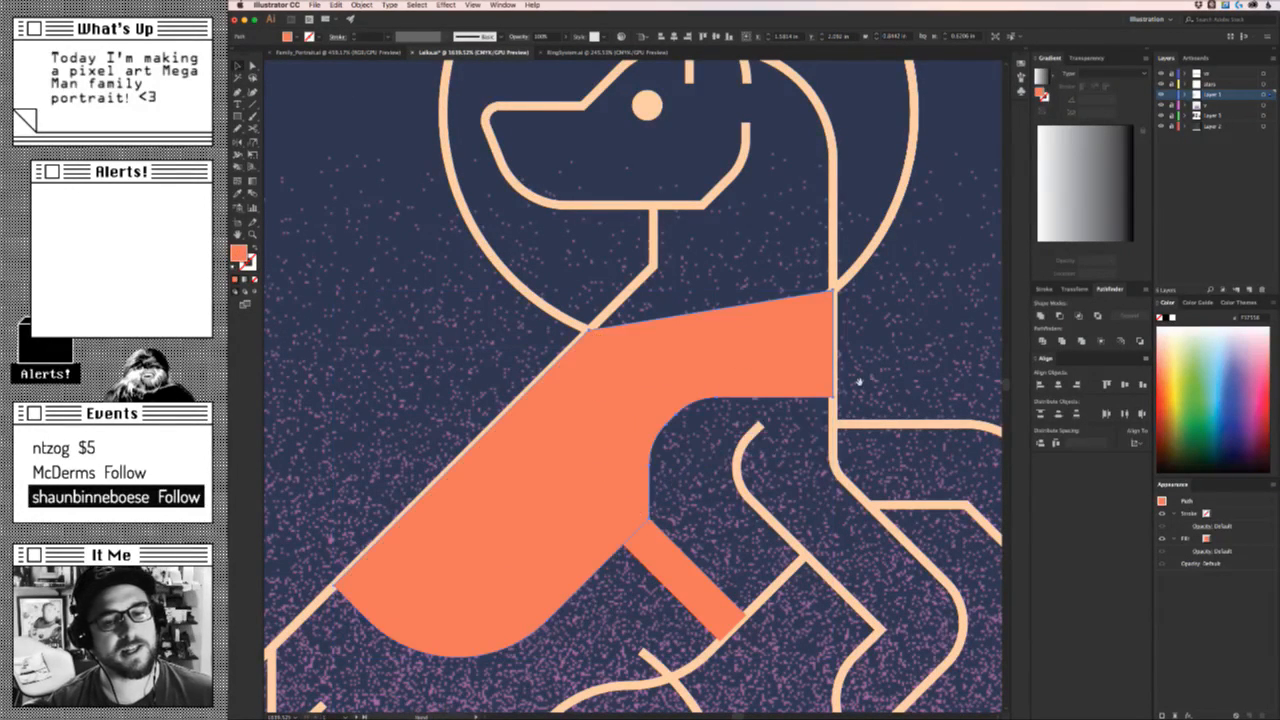
pyautogui.moveTo(859, 382); pyautogui.dragTo(707, 430)
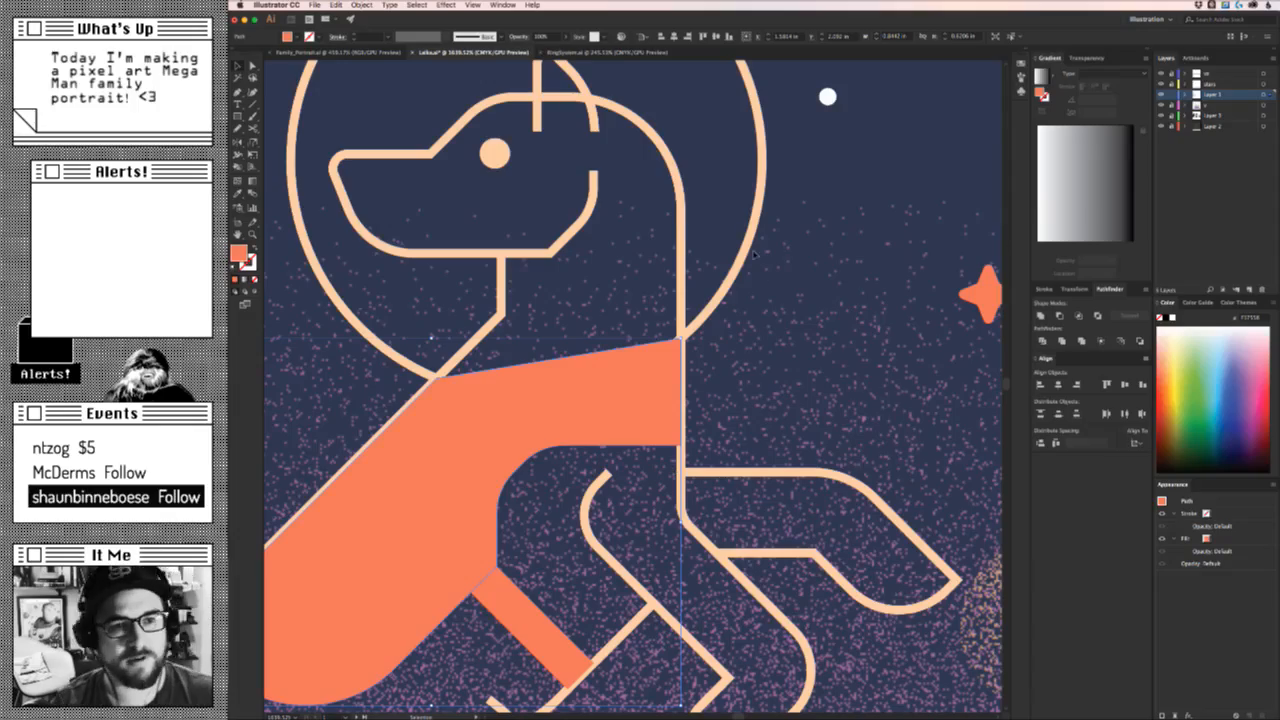
pyautogui.moveTo(801, 349); pyautogui.dragTo(757, 601)
# Duplicate the dog's main body outline paths, with head and near legs, at the left edge of the card.
pyautogui.click(736, 621)
pyautogui.hscroll(5, 745, 632)
pyautogui.scroll(-2, 745, 632)
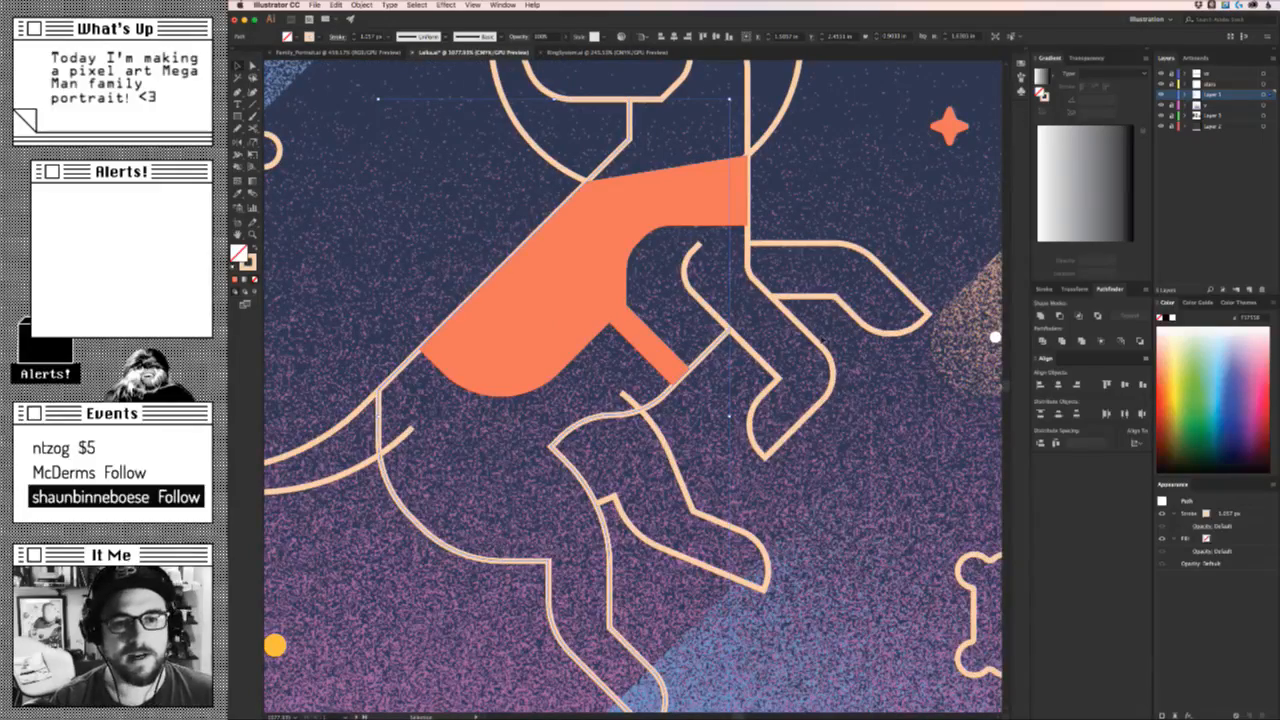
pyautogui.click(831, 360)
pyautogui.moveTo(831, 360); pyautogui.dragTo(857, 398)
pyautogui.moveTo(714, 86); pyautogui.dragTo(746, 291)
pyautogui.moveTo(716, 386); pyautogui.dragTo(534, 290)
# Remove the curled upper end of the copied front leg line and join the leg to the belly line in a corner.
pyautogui.moveTo(546, 383); pyautogui.dragTo(610, 340)
pyautogui.moveTo(606, 288); pyautogui.dragTo(566, 377)
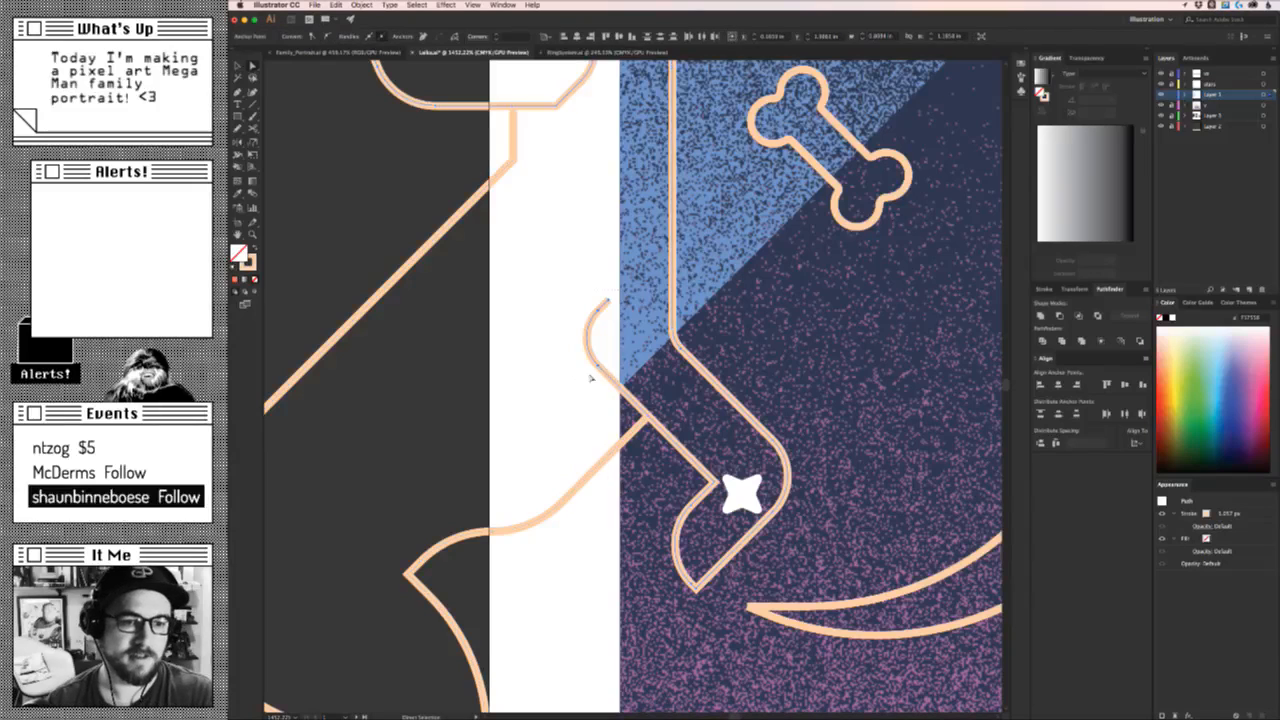
pyautogui.press('Delete')
pyautogui.press('super+z')
pyautogui.moveTo(613, 425); pyautogui.dragTo(694, 419)
pyautogui.moveTo(629, 207); pyautogui.dragTo(559, 70)
pyautogui.press('Delete')
pyautogui.click(616, 257)
pyautogui.moveTo(576, 301); pyautogui.dragTo(706, 434)
pyautogui.press('super+j')
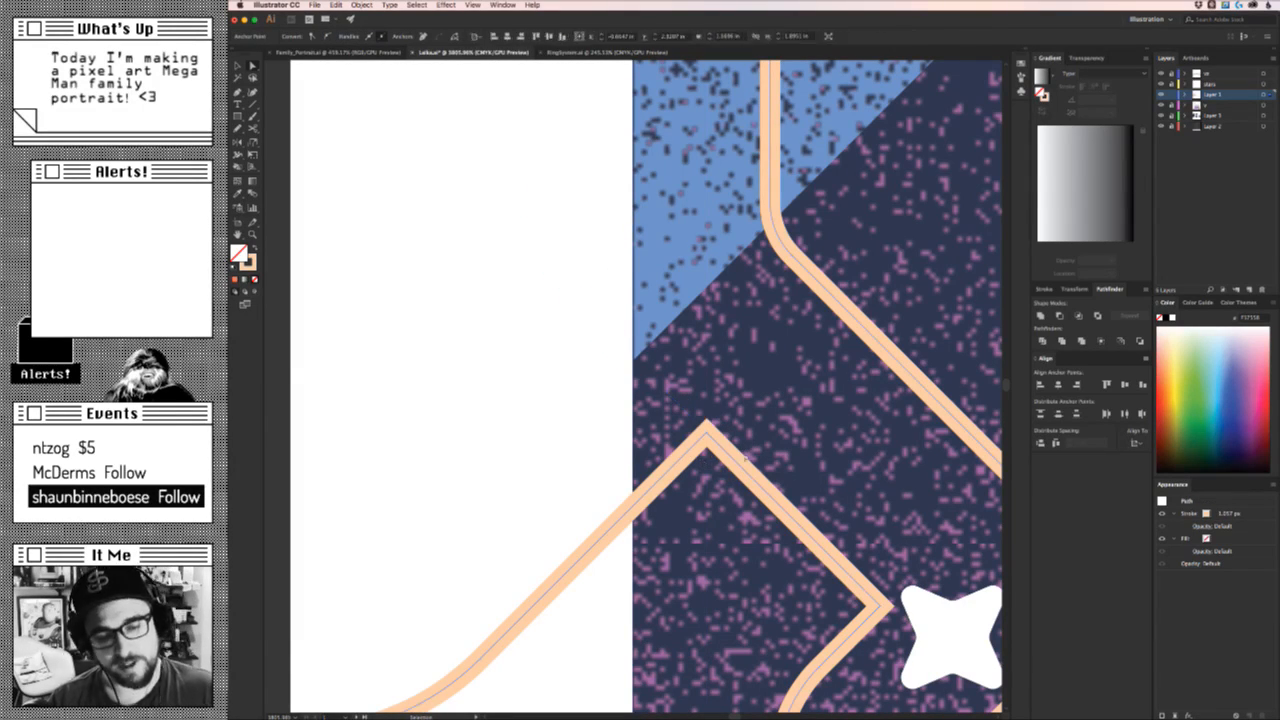
# Move the joined body outline back onto the dog on the card, aligned with the original lines.
pyautogui.press('z')
pyautogui.moveTo(822, 436); pyautogui.dragTo(614, 523)
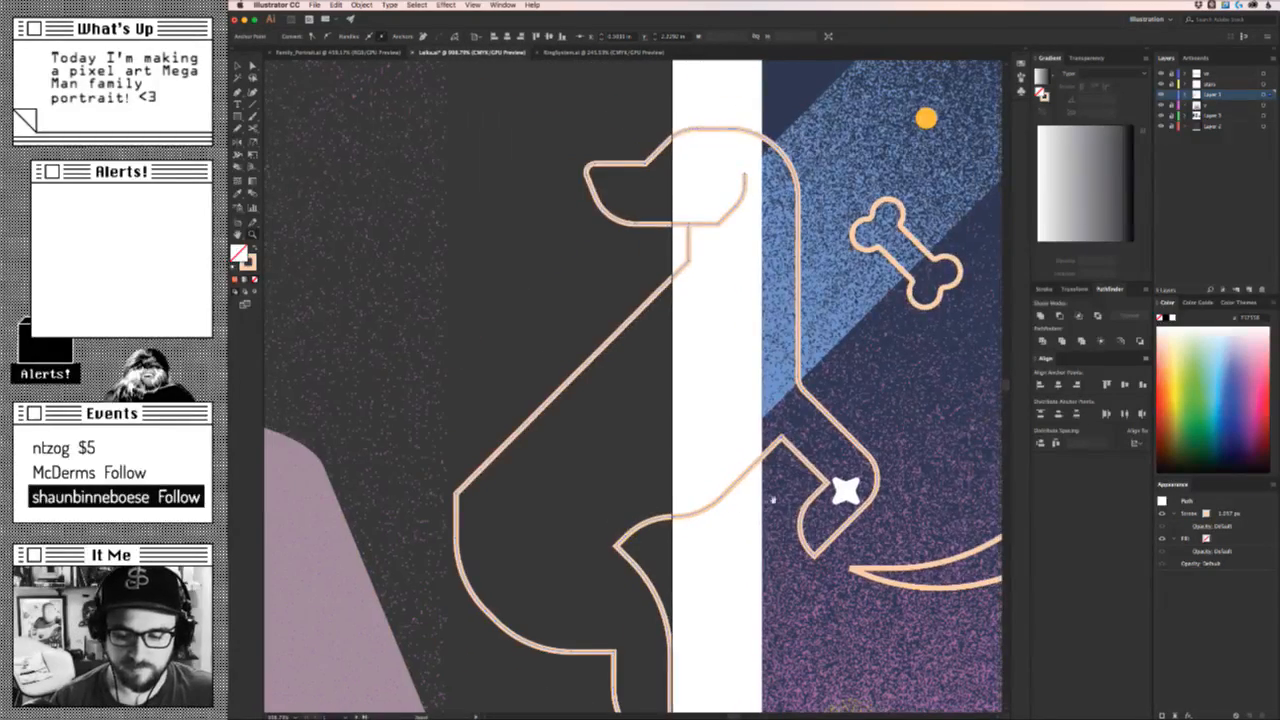
pyautogui.moveTo(831, 424); pyautogui.dragTo(424, 472)
pyautogui.press('v')
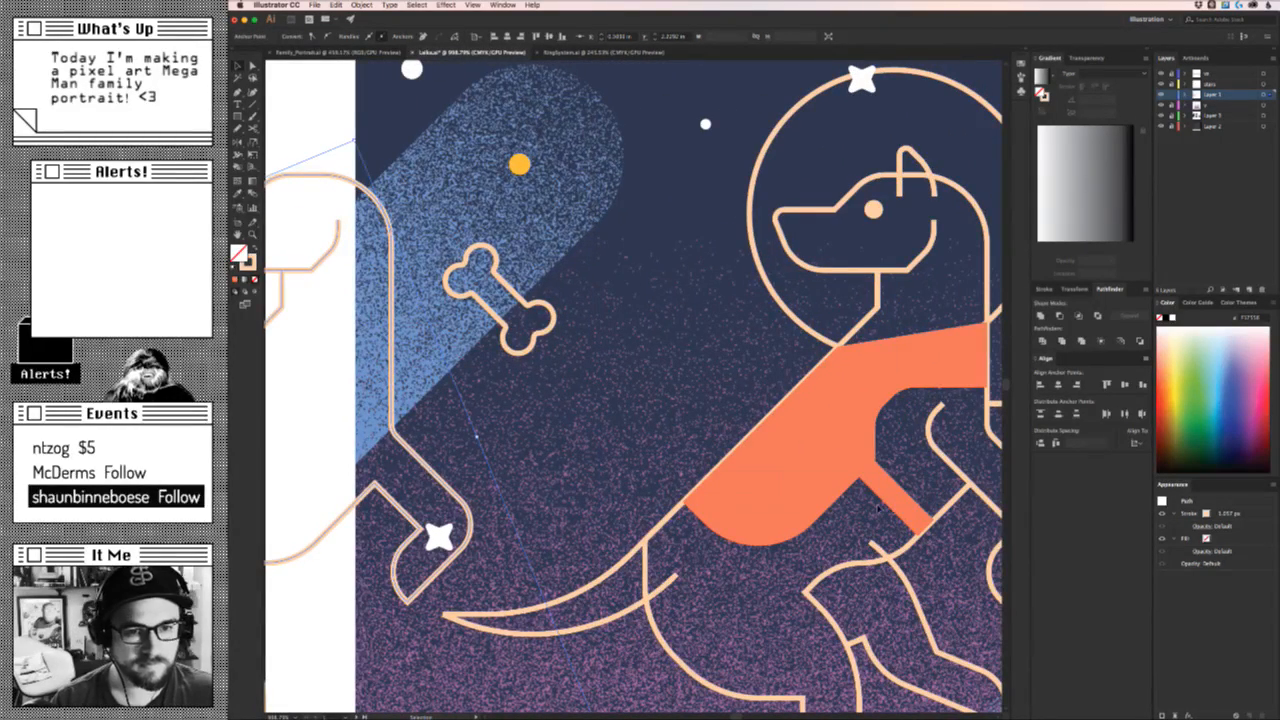
pyautogui.click(558, 489)
pyautogui.press('z')
pyautogui.moveTo(588, 482); pyautogui.dragTo(482, 496)
pyautogui.press('v')
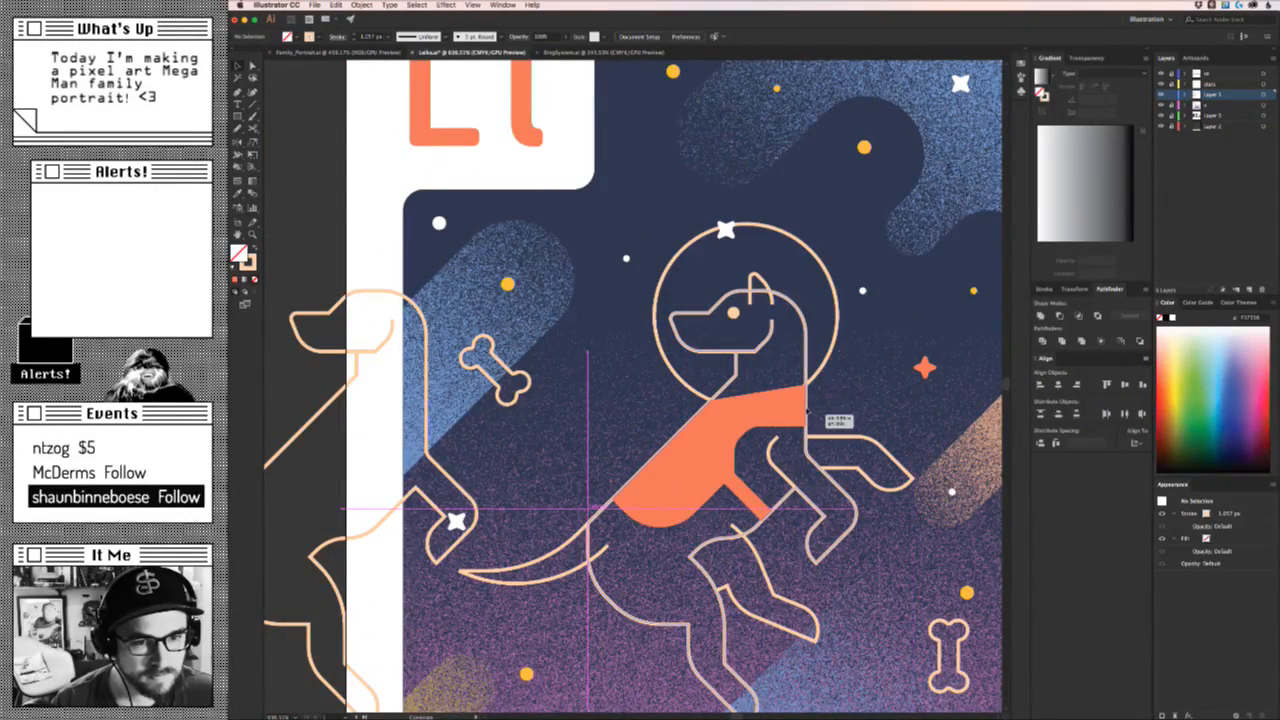
pyautogui.moveTo(807, 411); pyautogui.dragTo(807, 411)
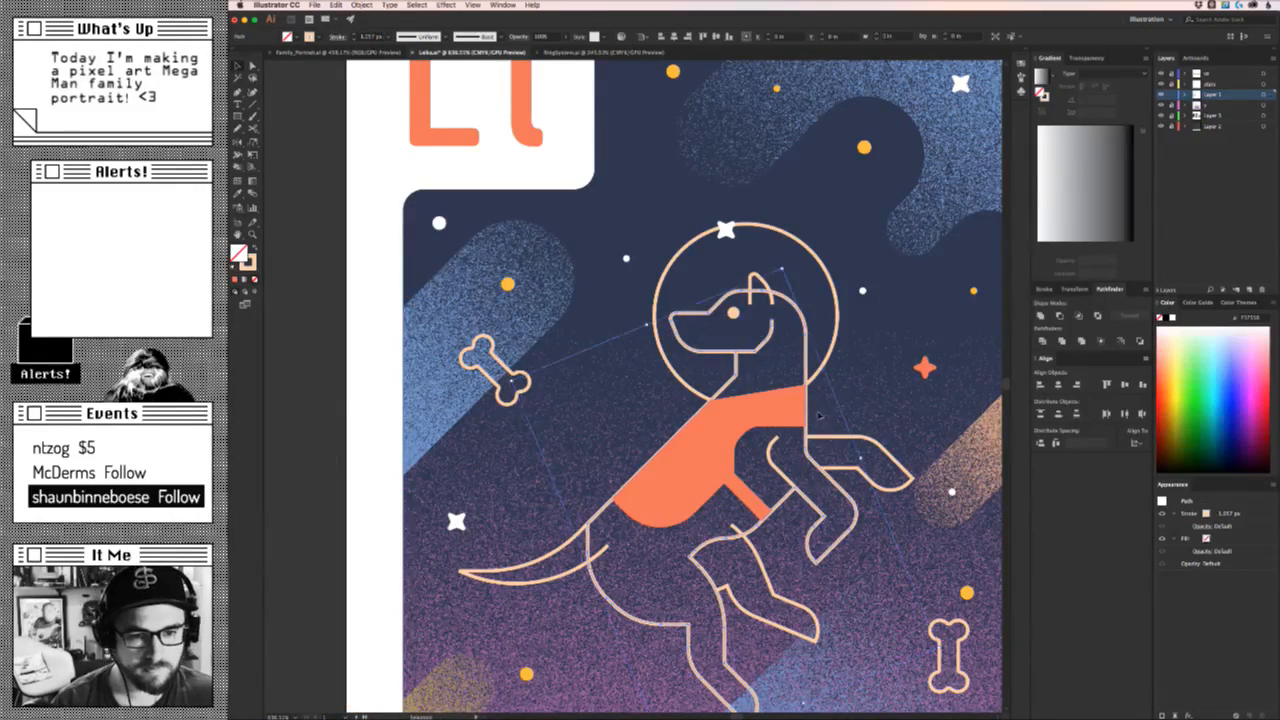
# Fill the joined body outline with the white sampled from a cloud and deselect it.
pyautogui.press('z')
pyautogui.moveTo(849, 517); pyautogui.dragTo(707, 204)
pyautogui.moveTo(712, 364)
pyautogui.mouseDown()
pyautogui.moveTo(594, 394)
pyautogui.moveTo(628, 391)
pyautogui.moveTo(596, 482)
pyautogui.mouseUp()
pyautogui.press('i')
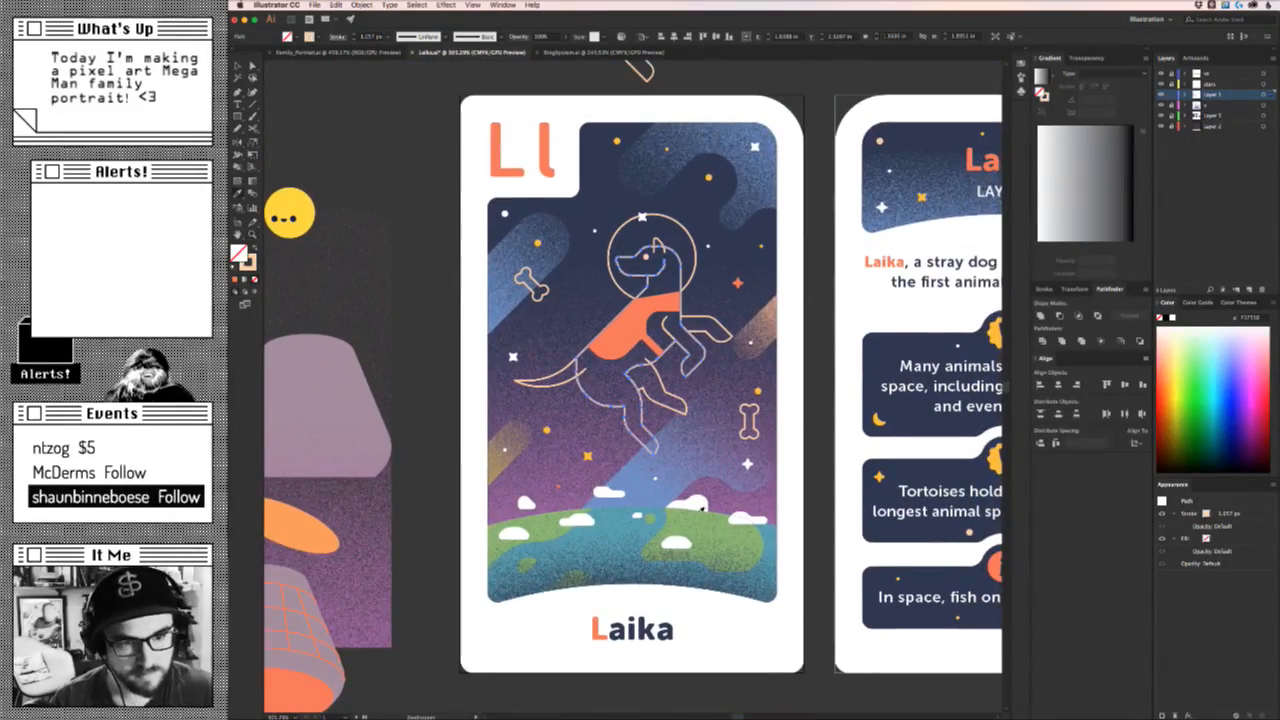
pyautogui.click(697, 511)
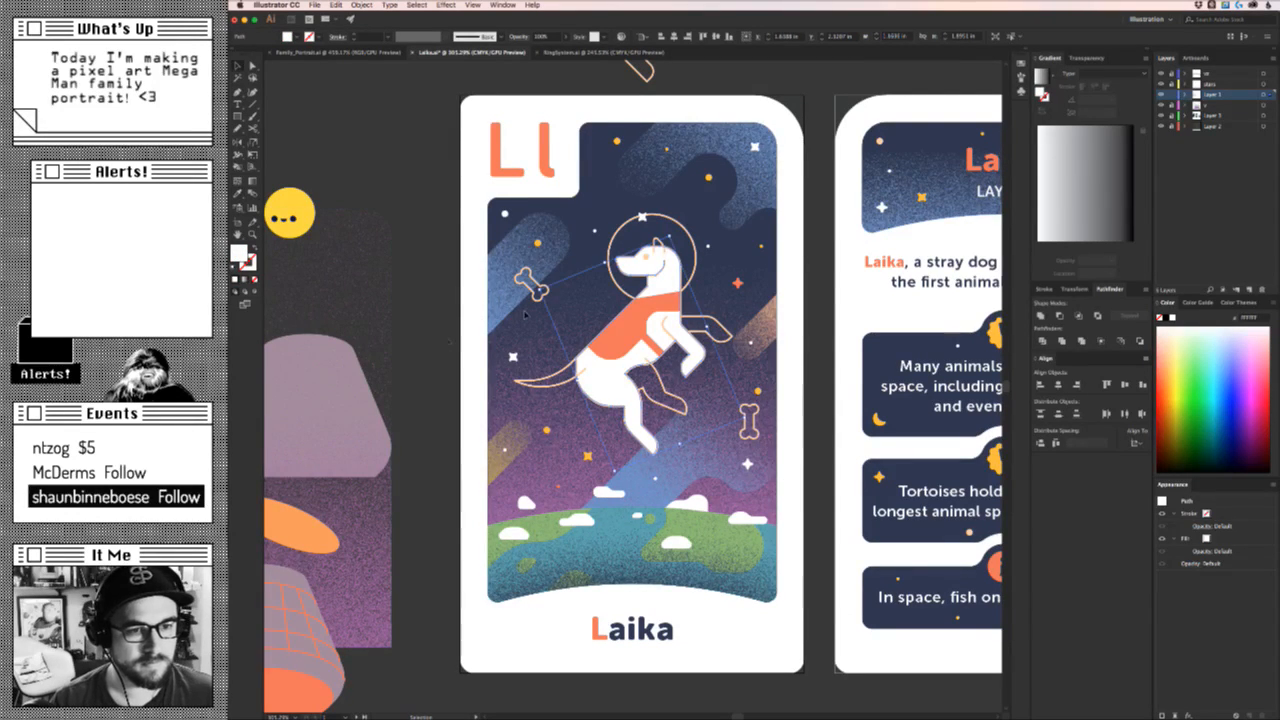
pyautogui.press('v')
pyautogui.click(422, 388)
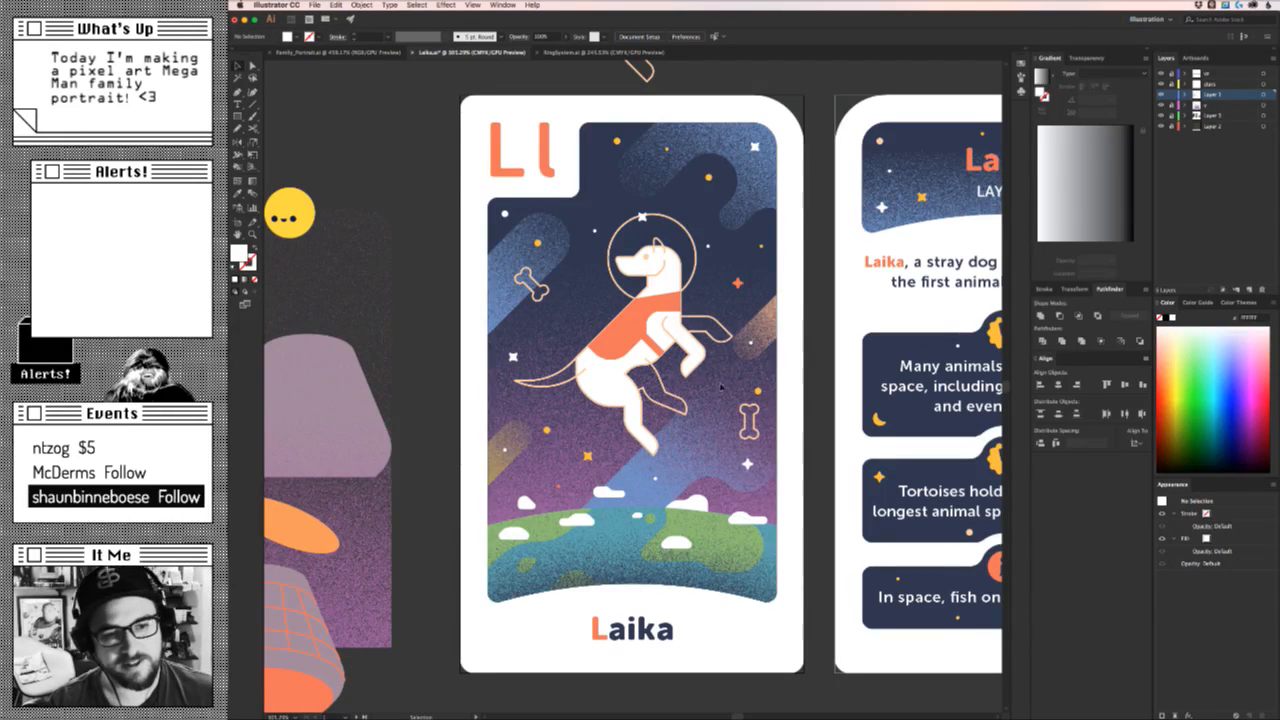
# Examine the white dog's head and neck close up and select the neck line's anchor point at the jaw.
pyautogui.press('super+space')
pyautogui.moveTo(621, 377)
pyautogui.mouseDown()
pyautogui.moveTo(741, 404)
pyautogui.moveTo(644, 586)
pyautogui.moveTo(631, 714)
pyautogui.mouseUp()
pyautogui.press('super+z')
pyautogui.press('space')
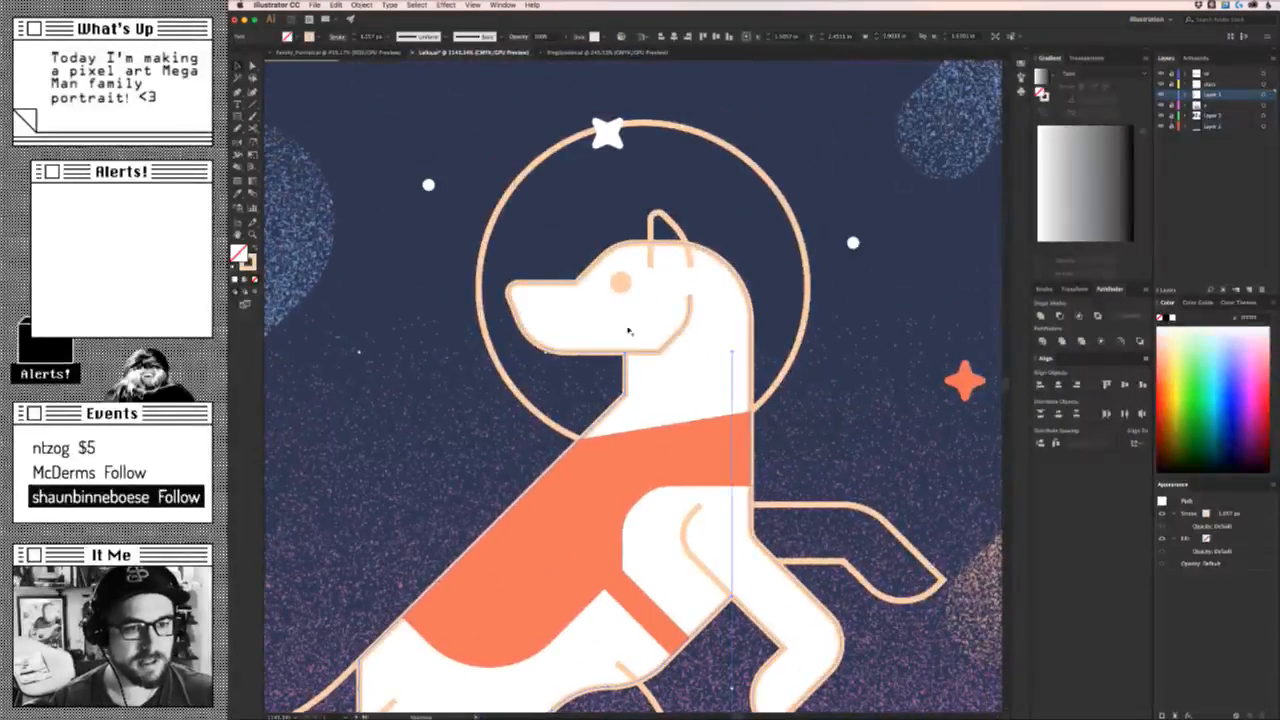
pyautogui.press('a')
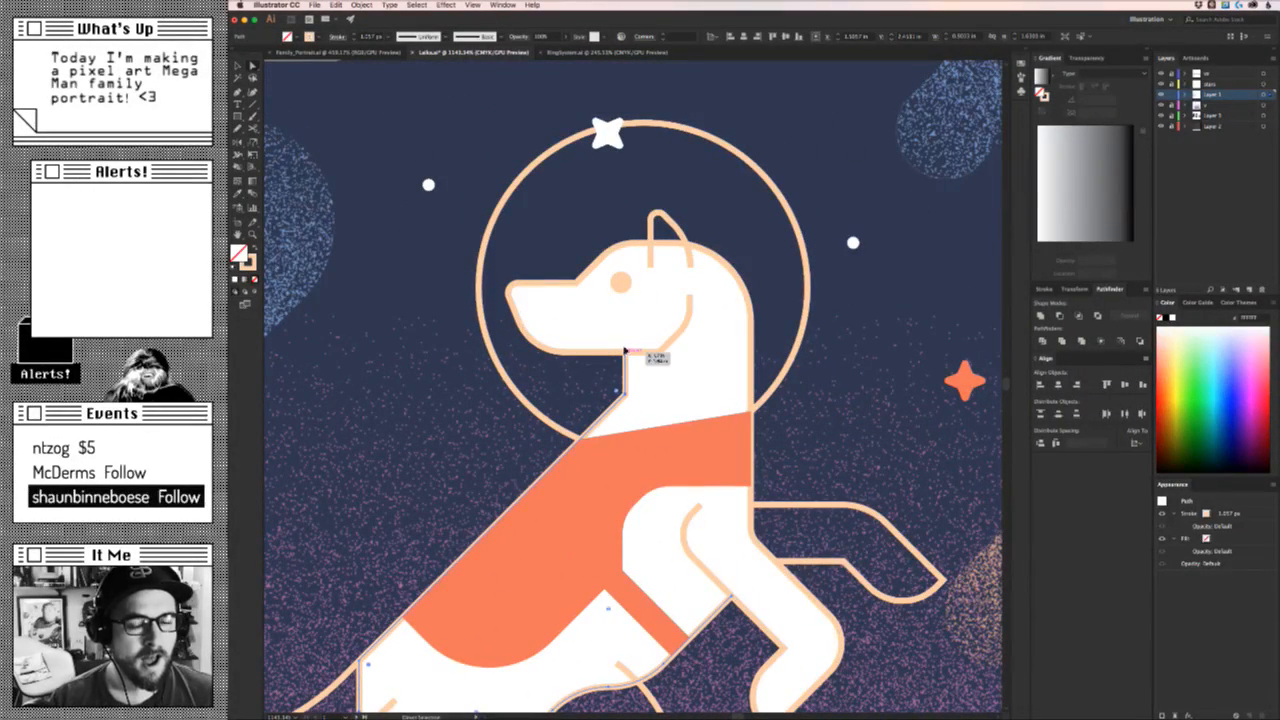
pyautogui.click(625, 350)
# Duplicate the whole dog artwork onto the empty pasteboard above and left of the card.
pyautogui.scroll(-5, 676, 427)
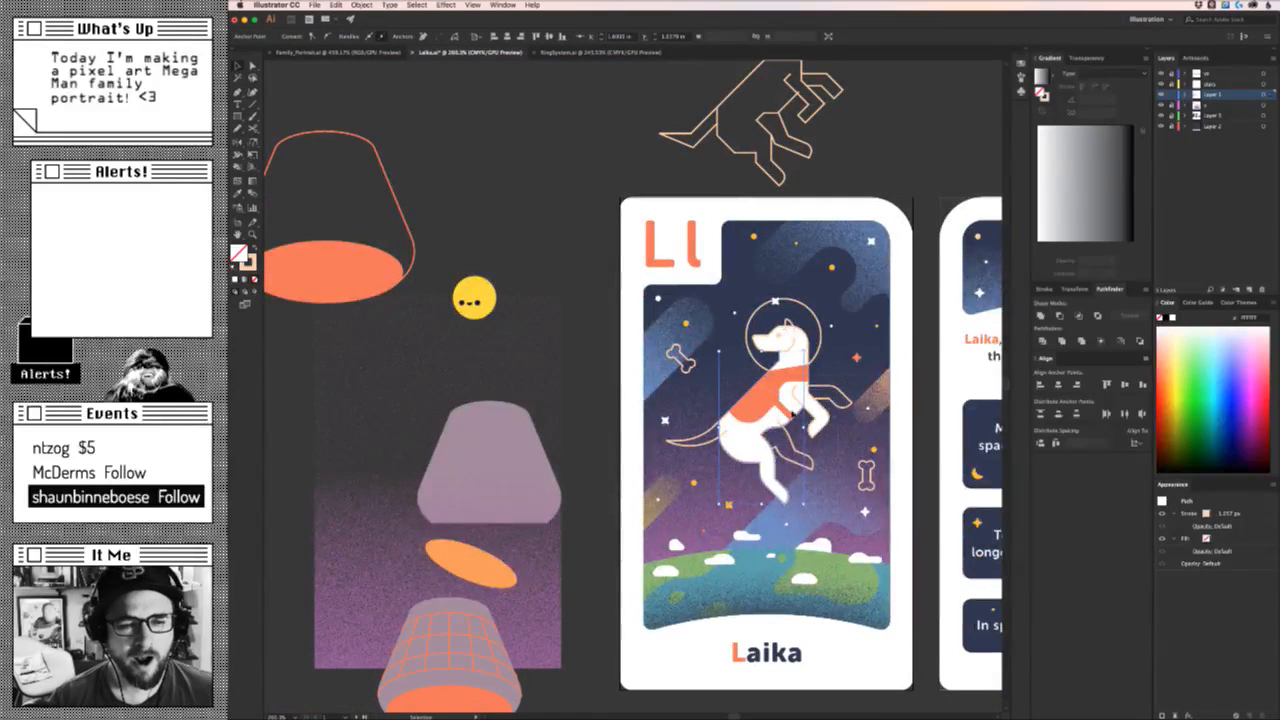
pyautogui.click(791, 372)
pyautogui.moveTo(791, 372); pyautogui.dragTo(527, 82)
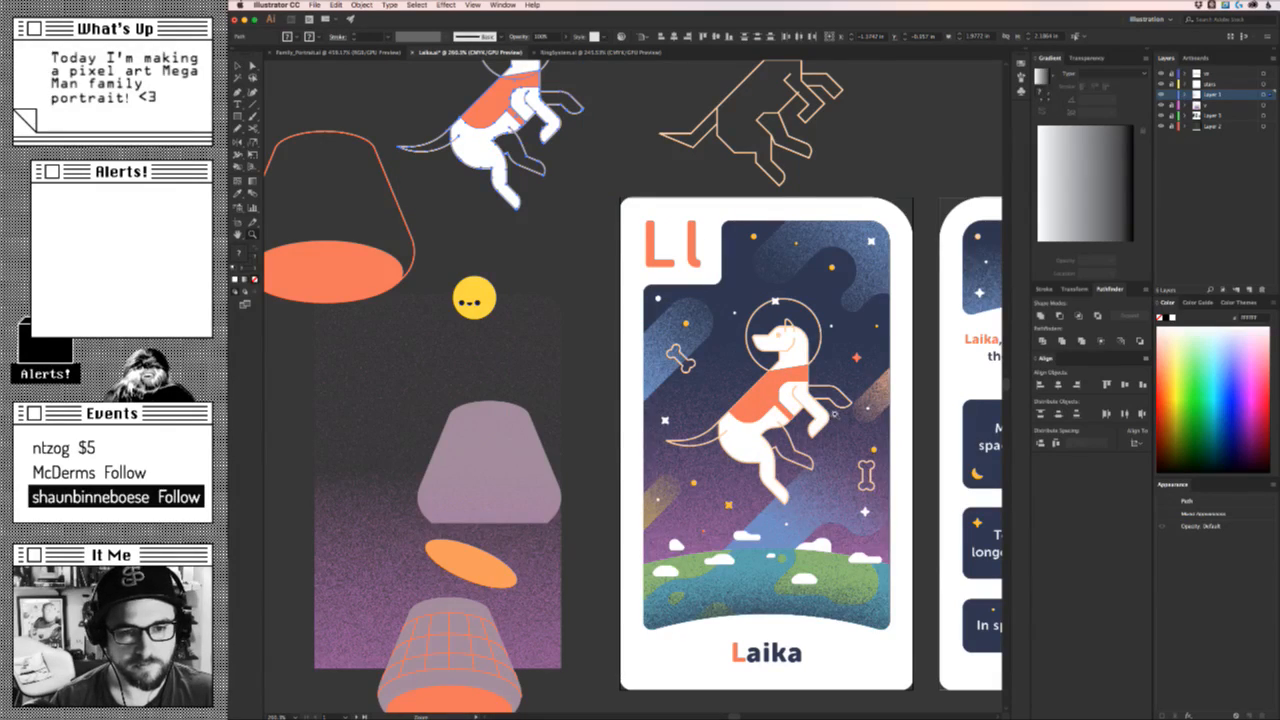
# Delete the peach outline segments along the inner side of the near front paw and lower leg.
pyautogui.scroll(5, 834, 414)
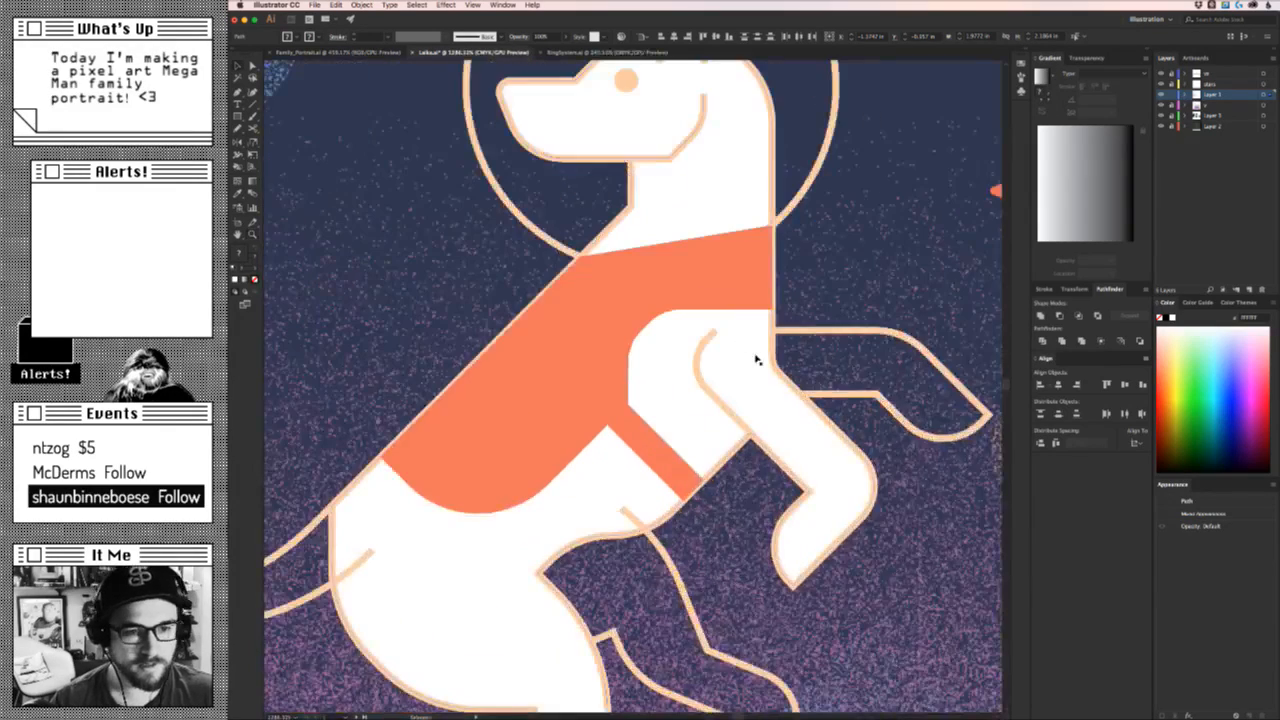
pyautogui.click(697, 358)
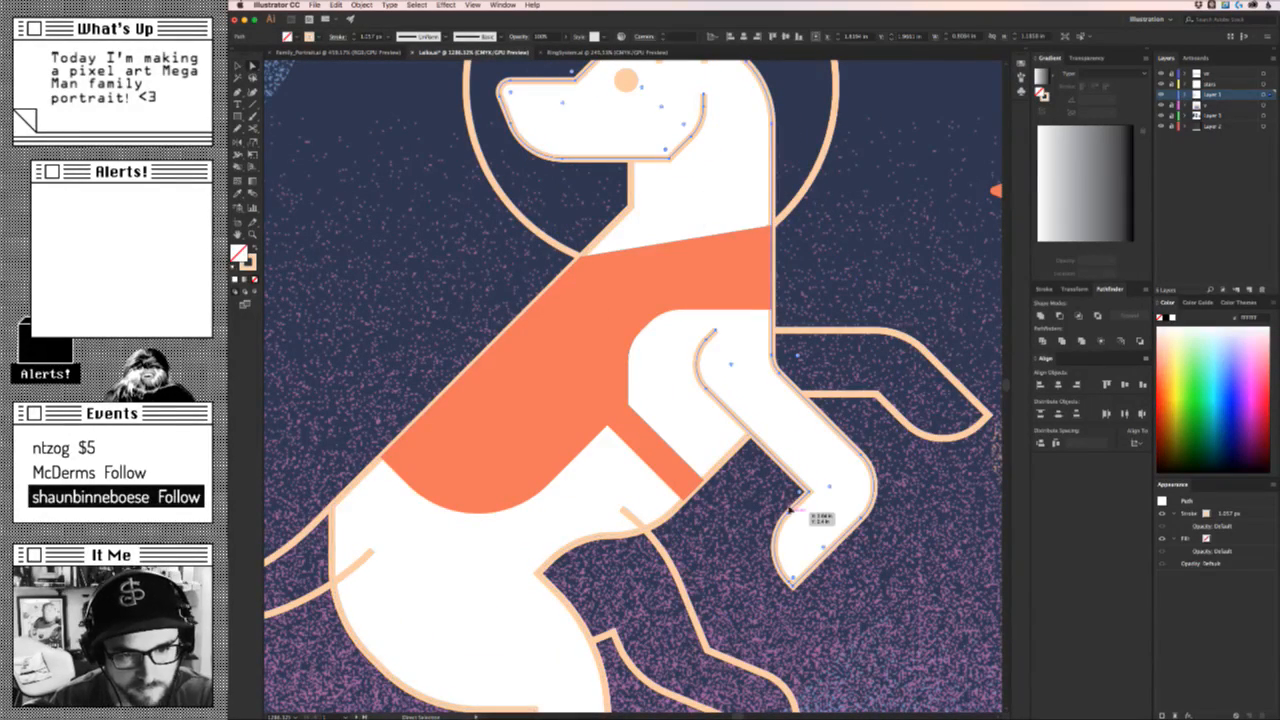
pyautogui.click(789, 509)
pyautogui.press('Delete')
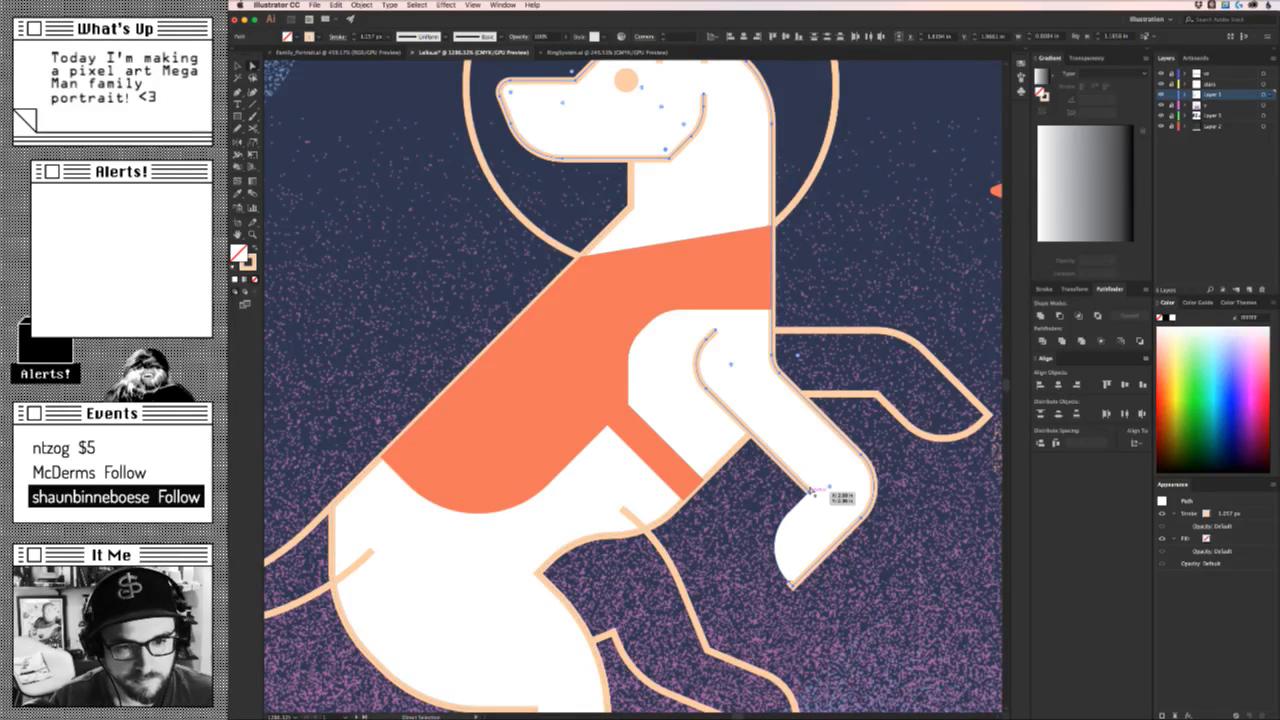
pyautogui.moveTo(810, 491); pyautogui.dragTo(758, 481)
pyautogui.press('Delete')
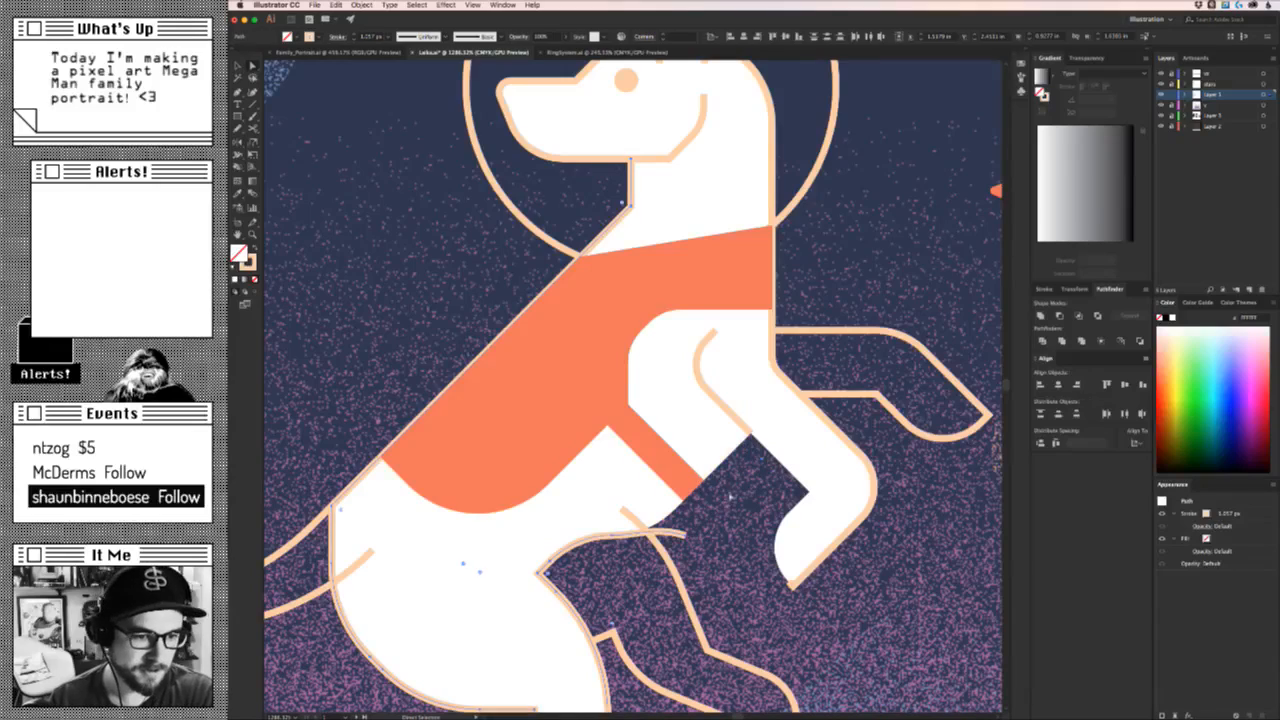
# Delete the remaining peach outline along the dog's neck front, back, belly and near hind leg.
pyautogui.click(695, 515)
pyautogui.keyDown('super'); pyautogui.click(668, 513); pyautogui.keyUp('super')
pyautogui.click(672, 515)
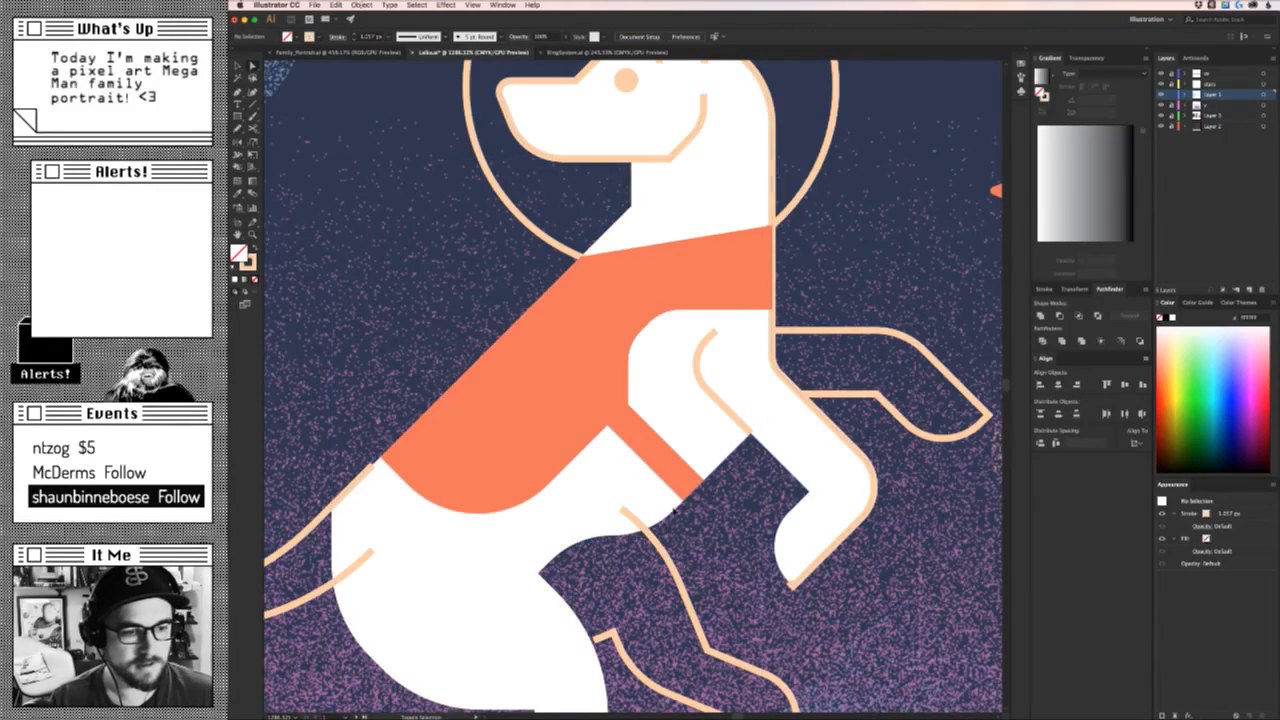
pyautogui.keyDown('super'); pyautogui.click(671, 510); pyautogui.keyUp('super')
pyautogui.keyDown('super'); pyautogui.click(669, 520); pyautogui.keyUp('super')
pyautogui.scroll(-5, 670, 520)
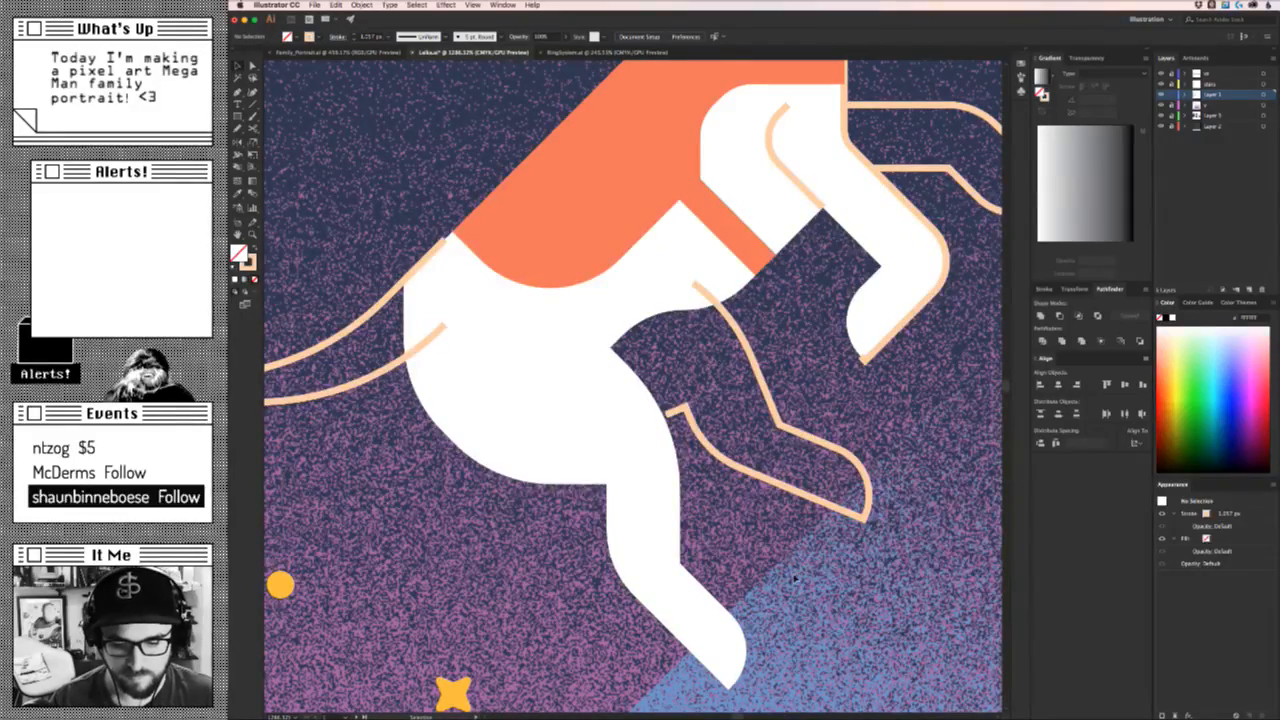
# Extend the open lower end of the far hind leg's outline further into the white body.
pyautogui.scroll(3, 824, 528)
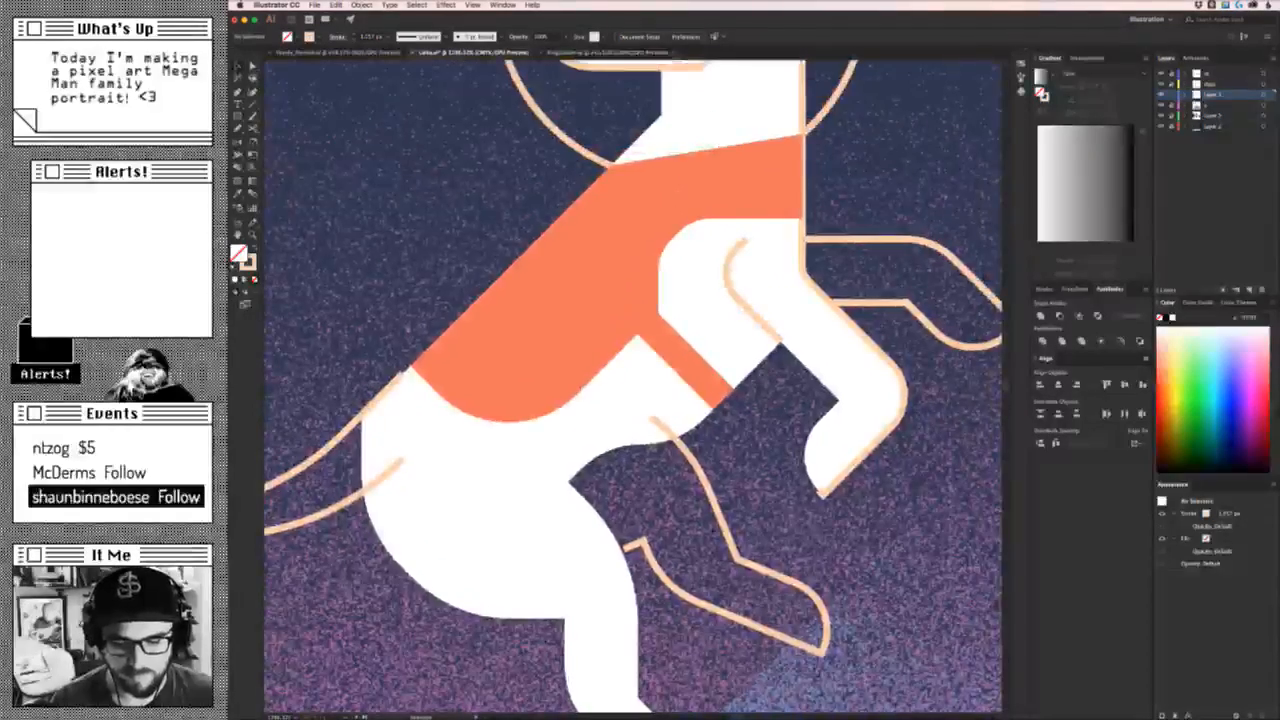
pyautogui.click(679, 558)
pyautogui.scroll(5, 679, 558)
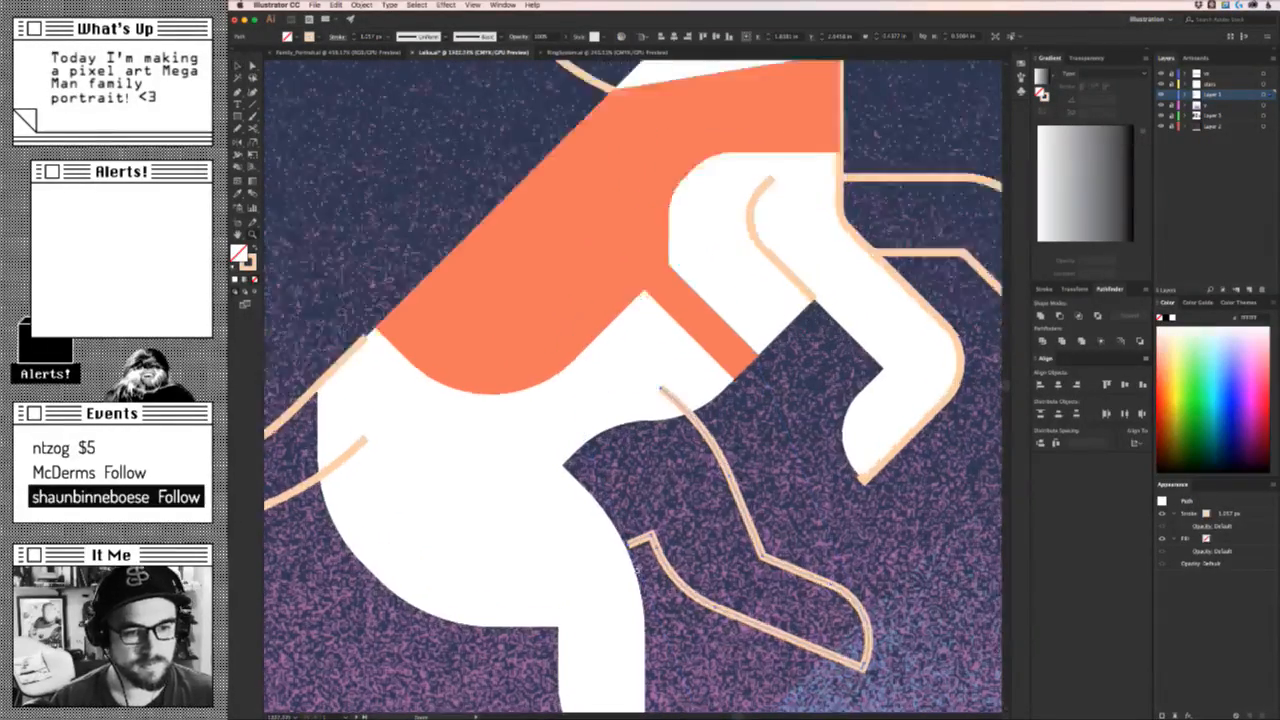
pyautogui.moveTo(666, 506); pyautogui.dragTo(630, 520)
pyautogui.scroll(-5, 660, 545)
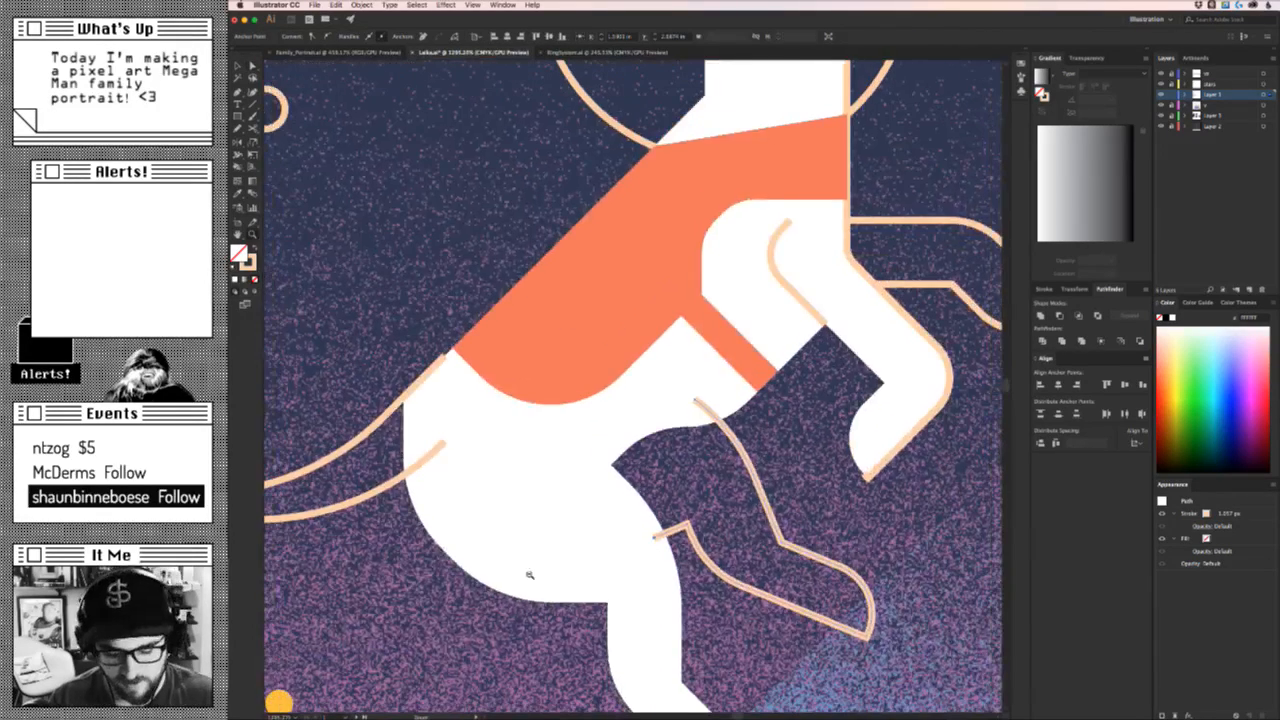
# Close the far hind leg's outline with Pen tool segments inside the body, and place it behind the white body.
pyautogui.press('p')
pyautogui.click(655, 537)
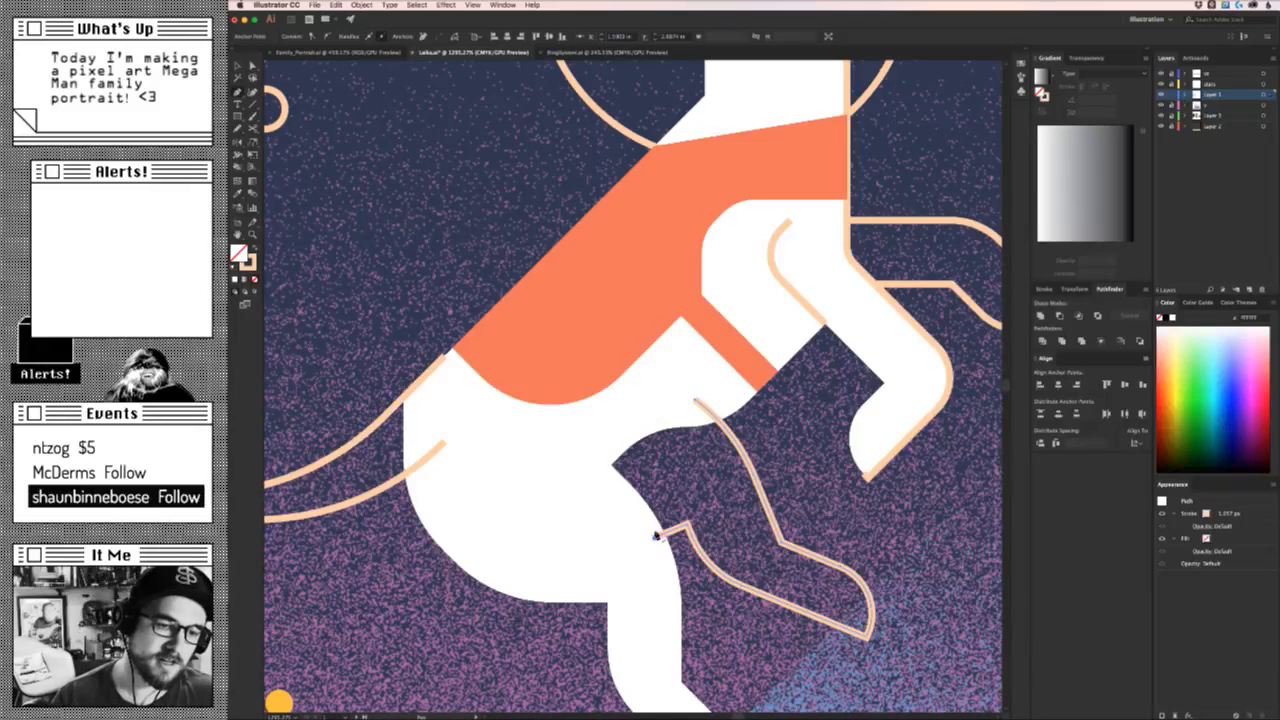
pyautogui.click(591, 452)
pyautogui.click(658, 408)
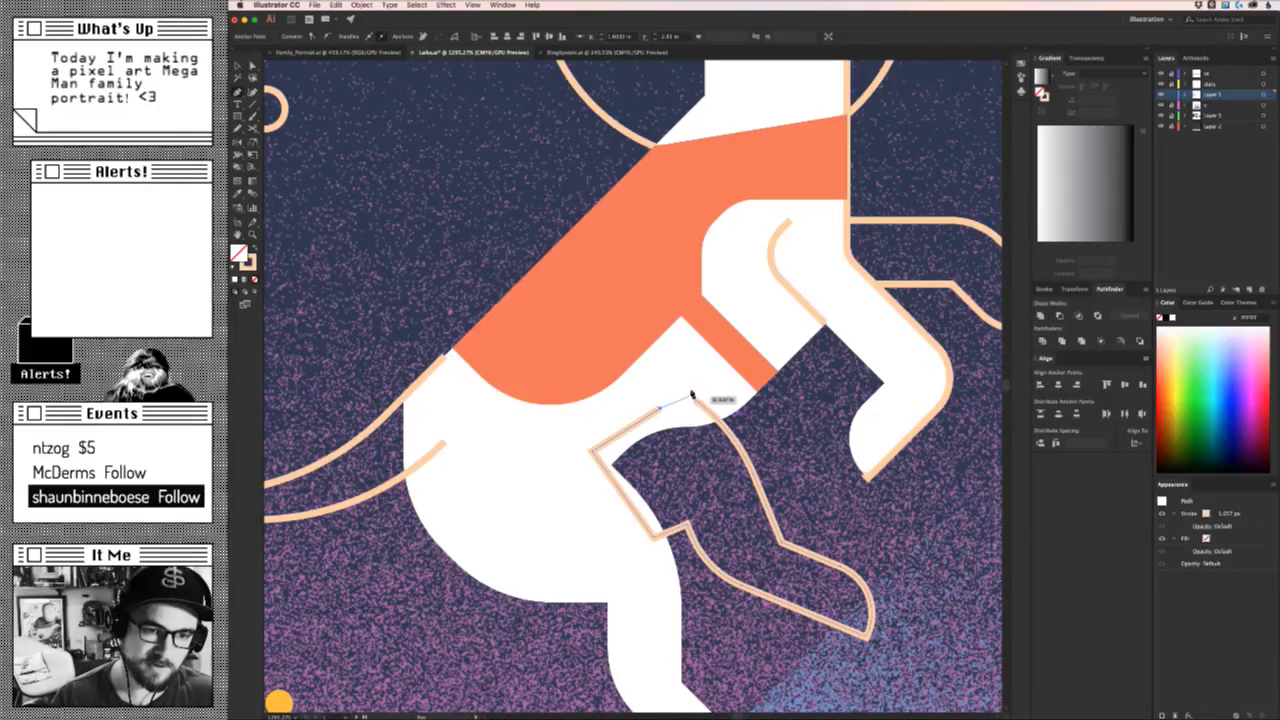
pyautogui.click(699, 400)
pyautogui.press('v')
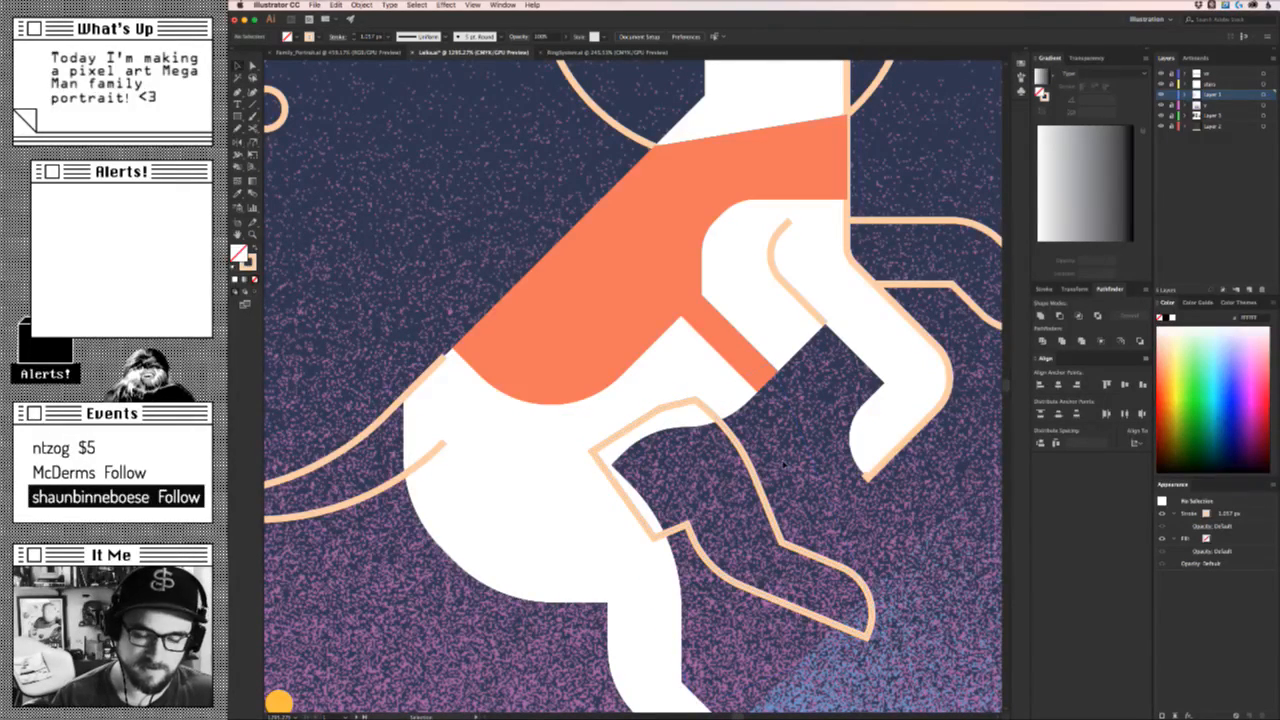
pyautogui.press('Delete')
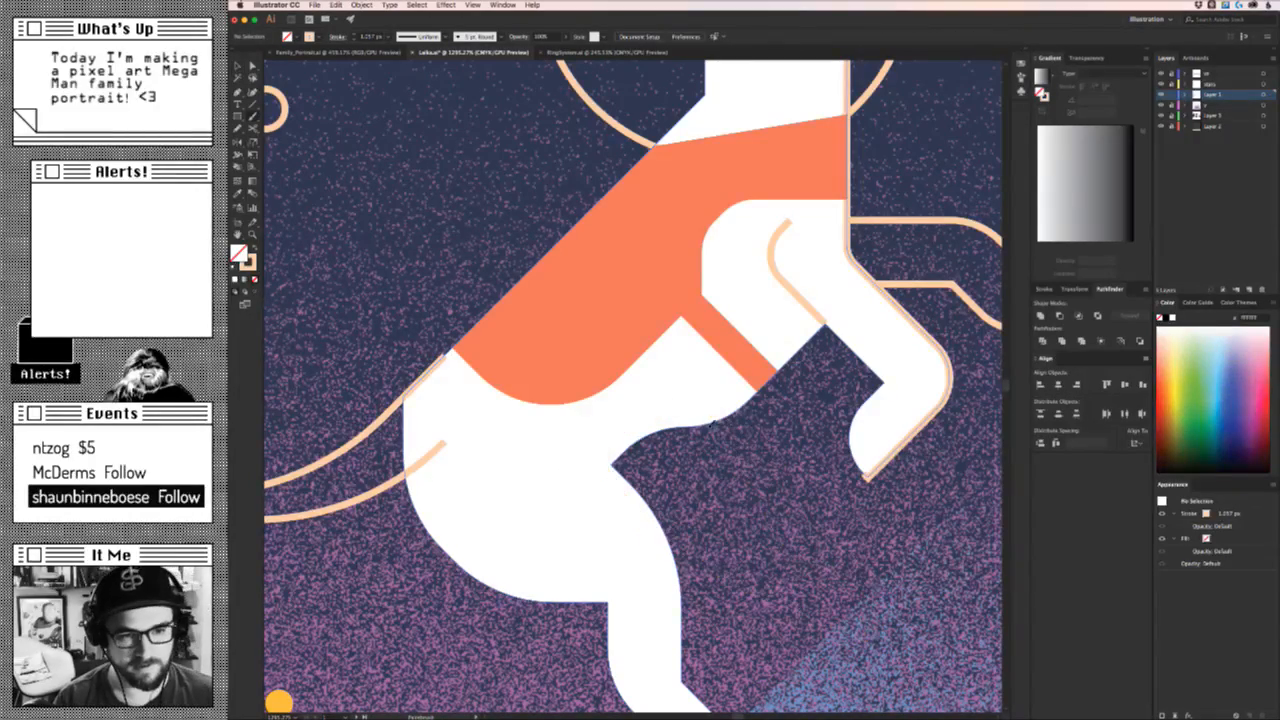
pyautogui.hotkey('ctrl', 'z')
# Fill the far hind leg with the muted mauve swatch from the palette below the card and remove its peach stroke.
pyautogui.press('z')
pyautogui.moveTo(791, 478); pyautogui.dragTo(723, 501)
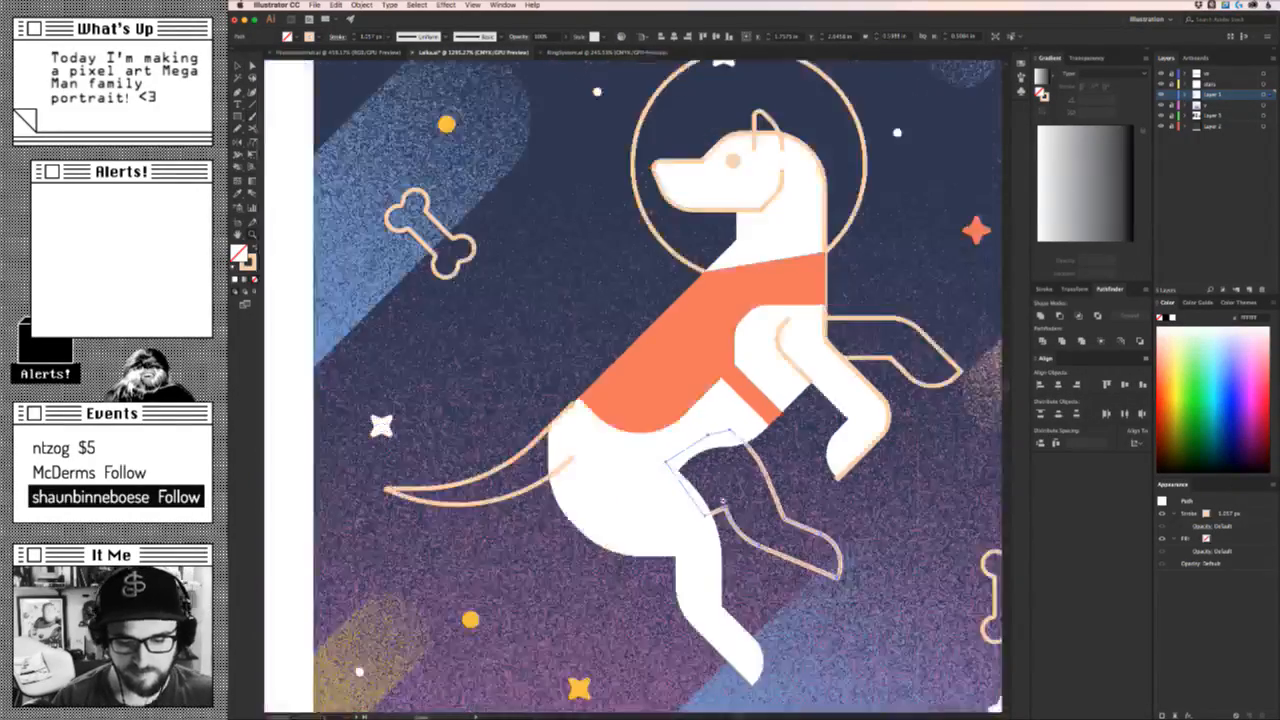
pyautogui.moveTo(722, 595); pyautogui.dragTo(656, 507)
pyautogui.moveTo(747, 508); pyautogui.dragTo(683, 309)
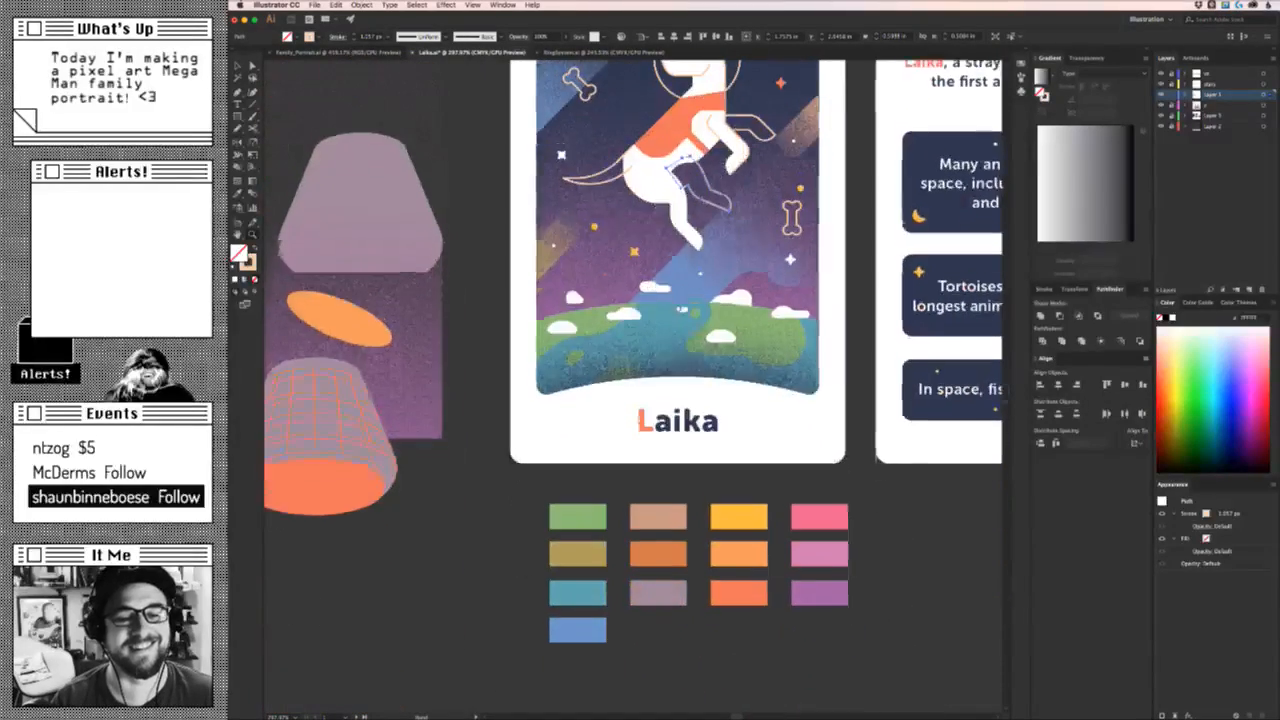
pyautogui.moveTo(703, 470); pyautogui.dragTo(702, 463)
pyautogui.moveTo(681, 506)
pyautogui.mouseDown()
pyautogui.moveTo(711, 508)
pyautogui.moveTo(639, 717)
pyautogui.mouseUp()
pyautogui.click(673, 595)
pyautogui.press('v')
pyautogui.click(696, 396)
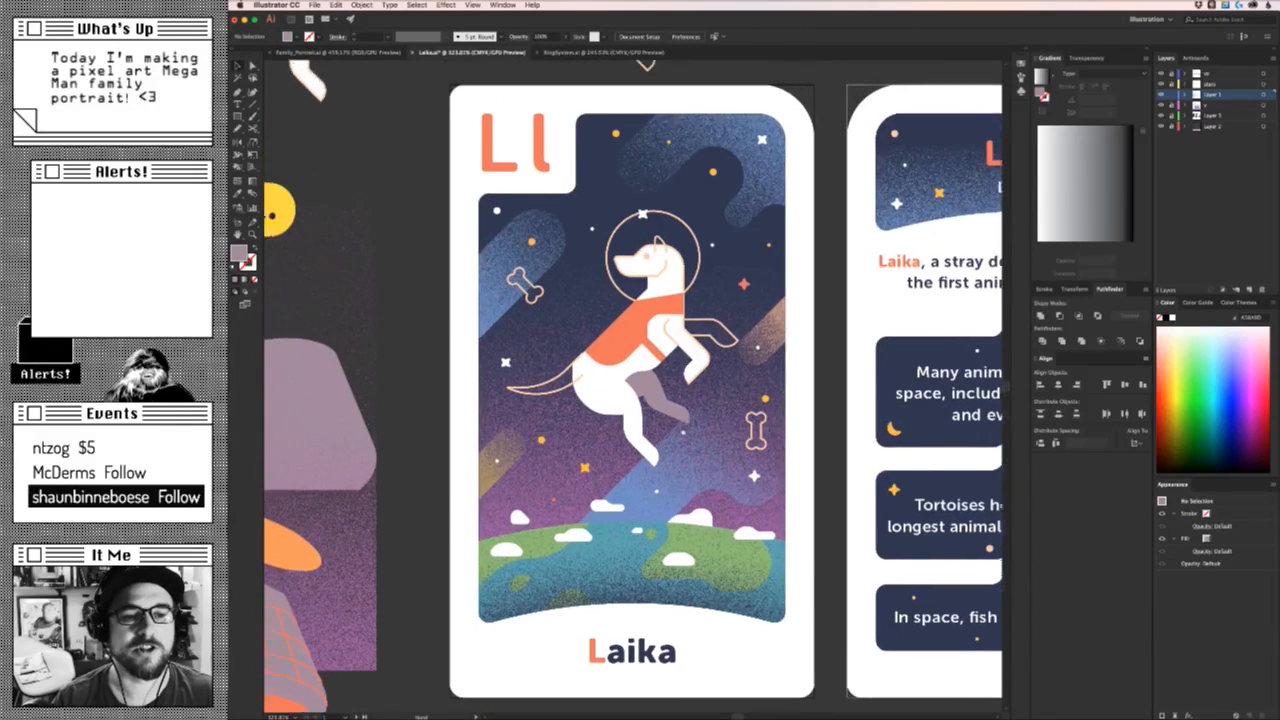
# Delete the peach outline around the snout, over the head and down to the near front leg, keeping the jaw line.
pyautogui.scroll(5, 683, 396)
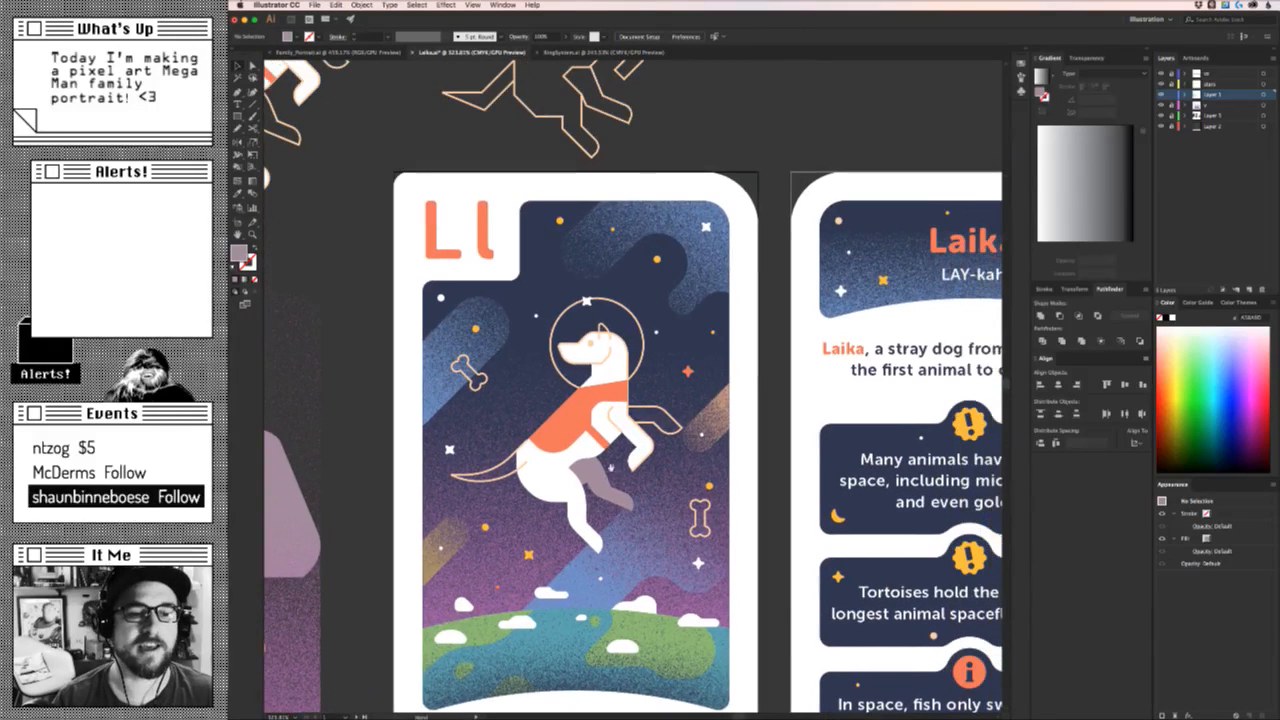
pyautogui.click(676, 452)
pyautogui.hotkey('ctrl', 'z')
pyautogui.press('z')
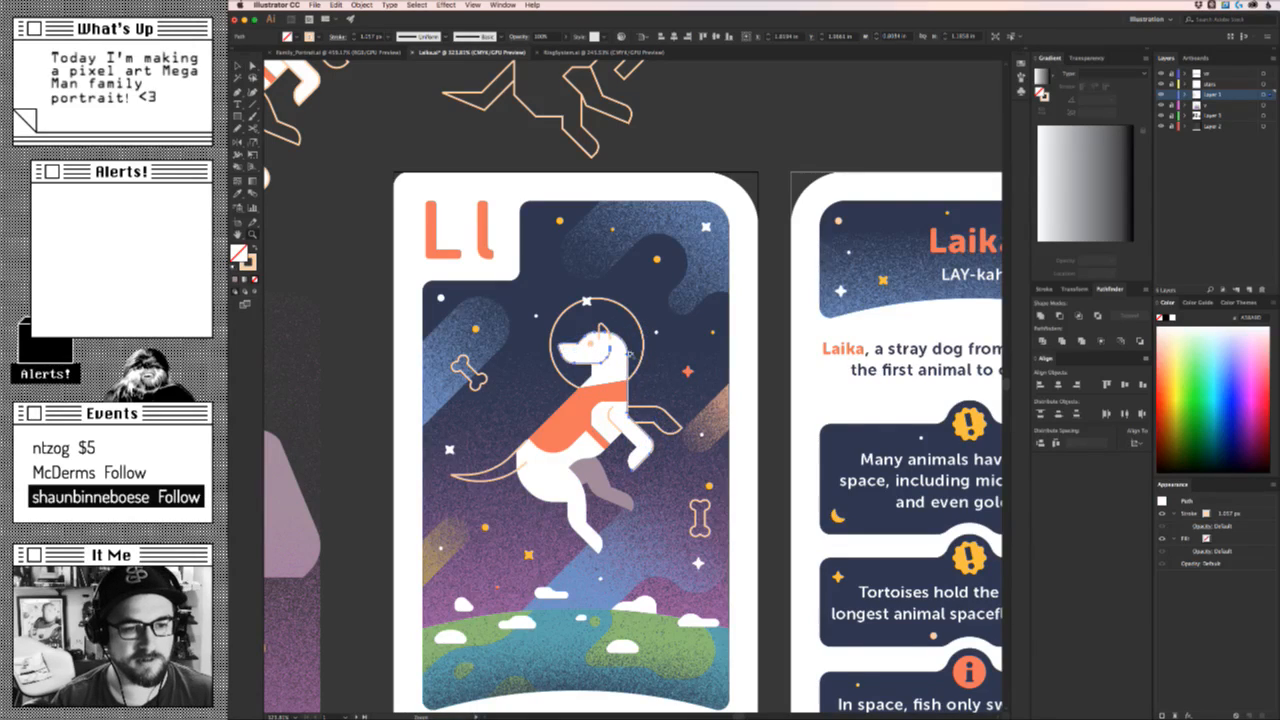
pyautogui.moveTo(611, 373); pyautogui.dragTo(742, 454)
pyautogui.press('v')
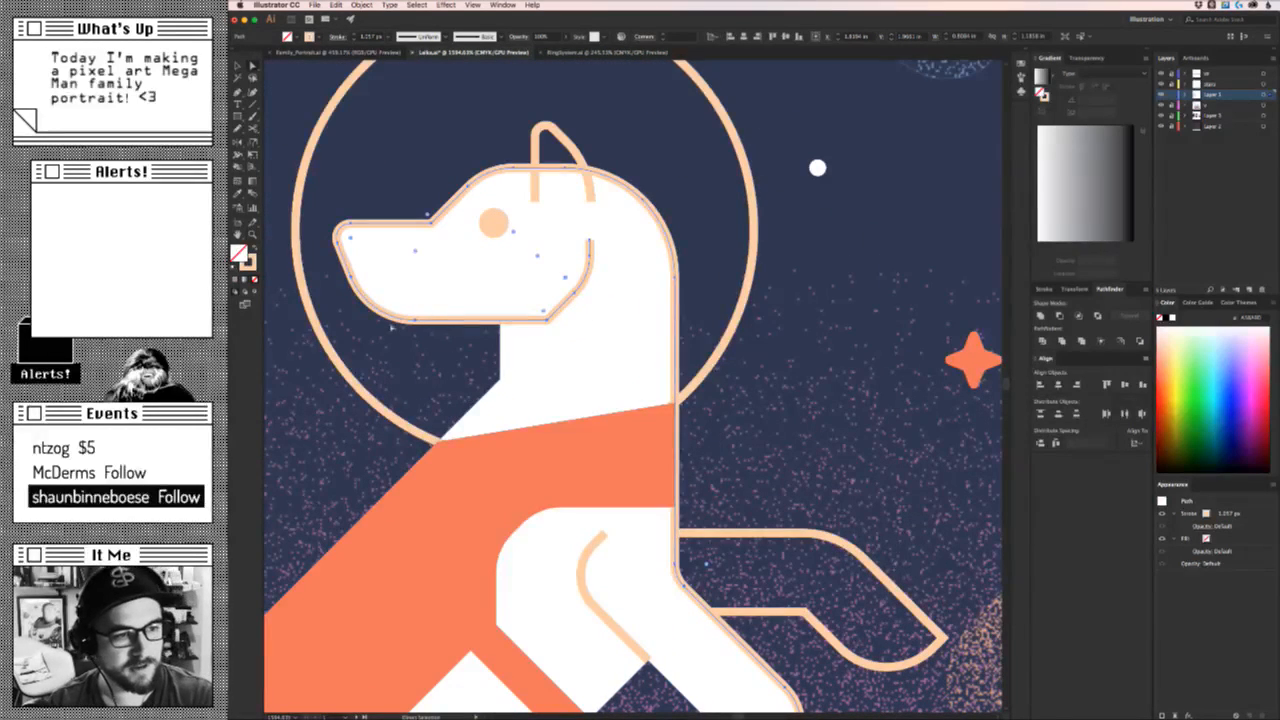
pyautogui.click(396, 330)
pyautogui.click(378, 306)
pyautogui.press('Delete')
pyautogui.click(376, 304)
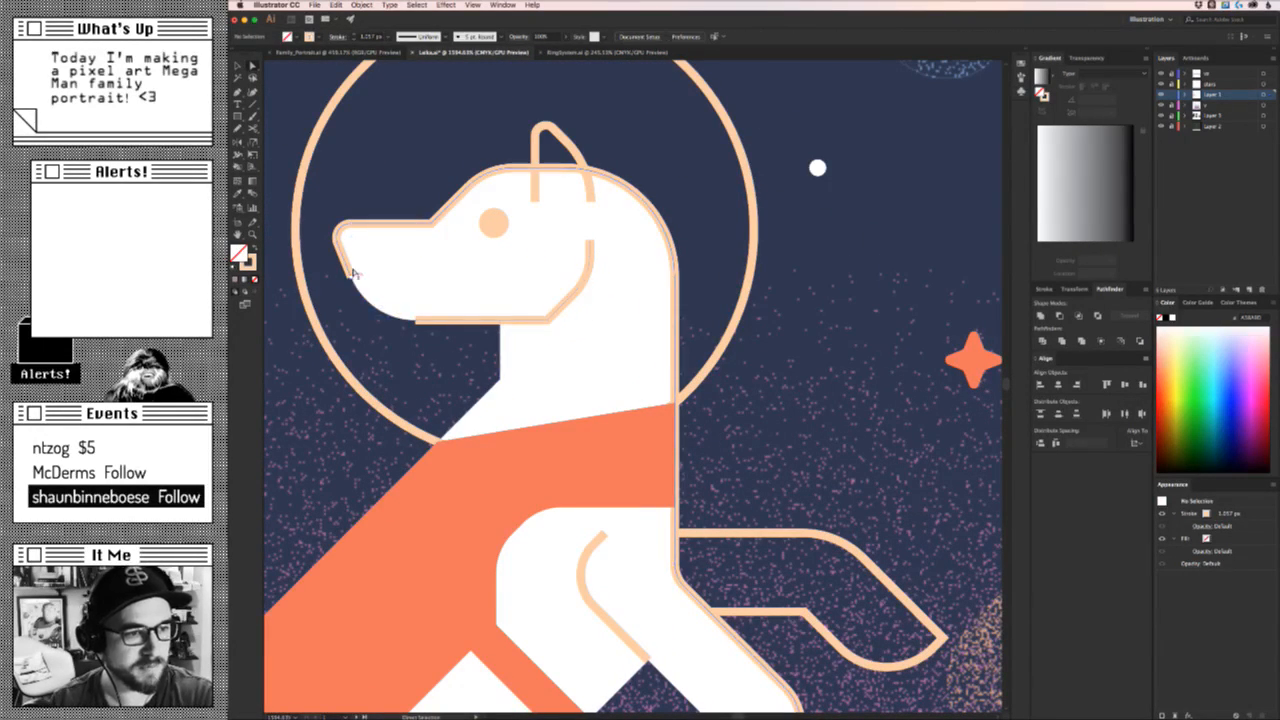
pyautogui.click(352, 273)
pyautogui.press('Delete')
pyautogui.press('Delete')
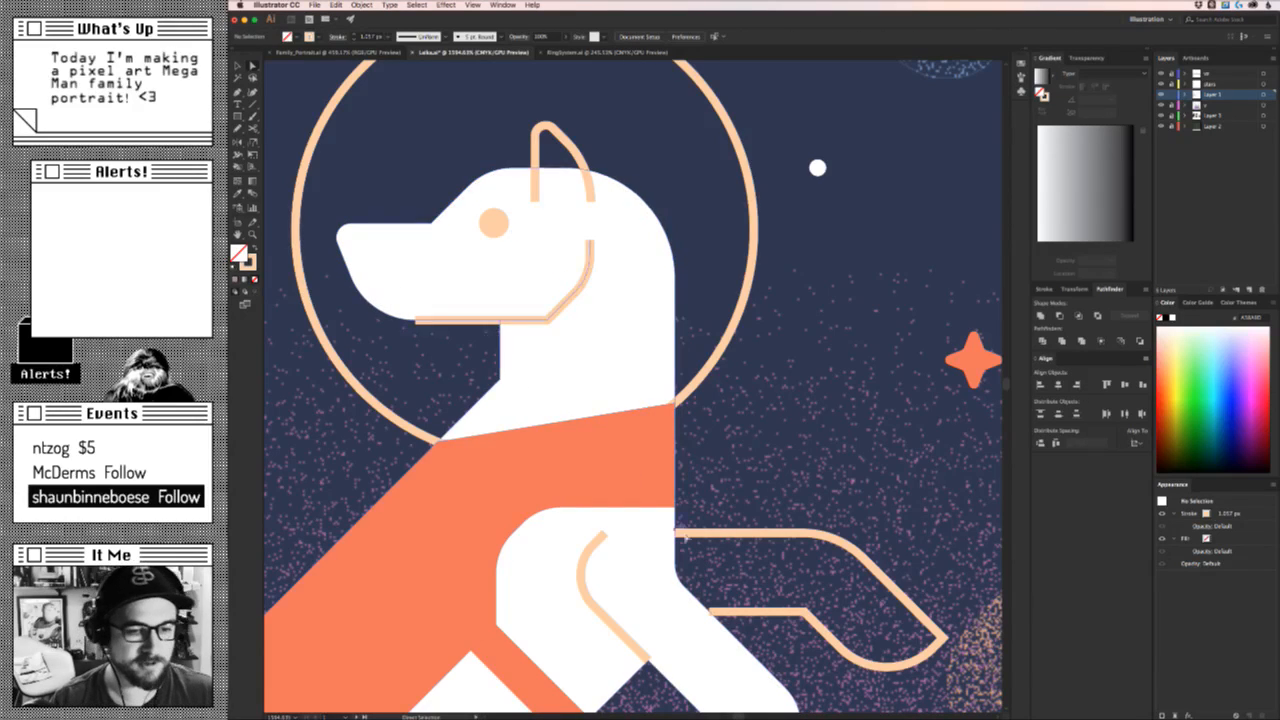
# Give the dog's far front leg the same mauve fill and no stroke as the far hind leg.
pyautogui.press('z')
pyautogui.moveTo(686, 530); pyautogui.dragTo(489, 585)
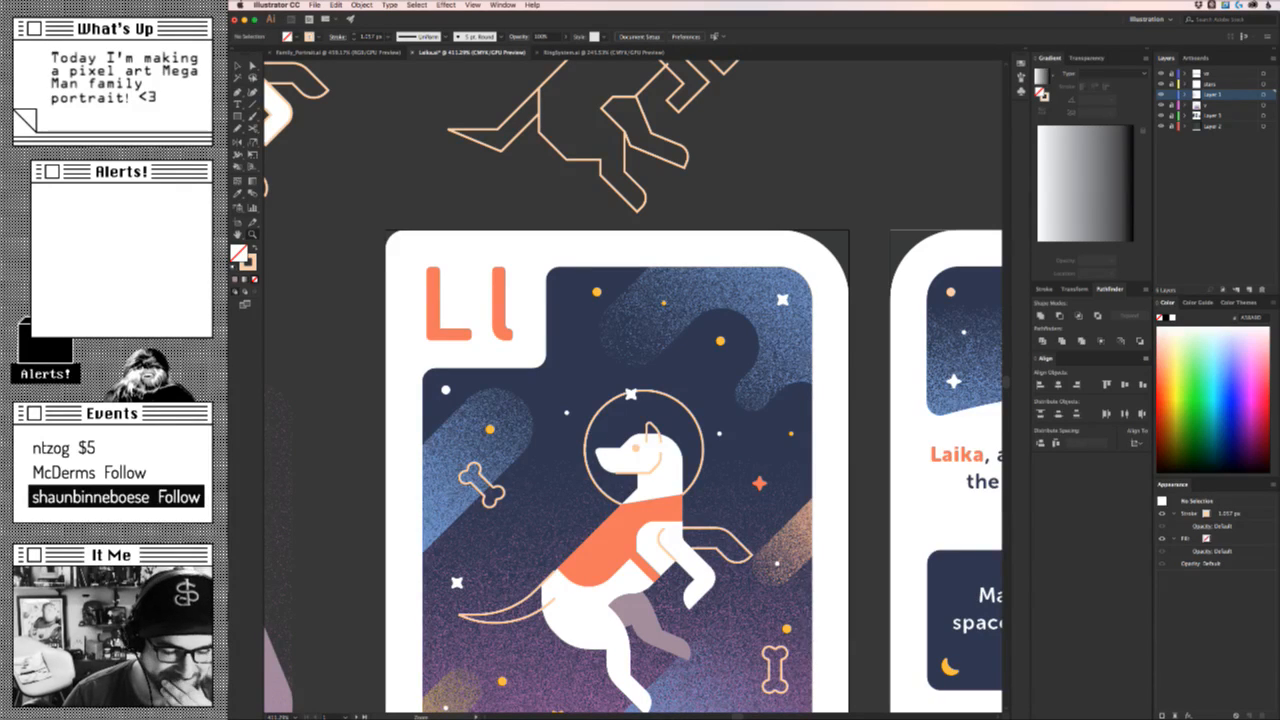
pyautogui.click(759, 633)
pyautogui.moveTo(446, 436); pyautogui.dragTo(629, 605)
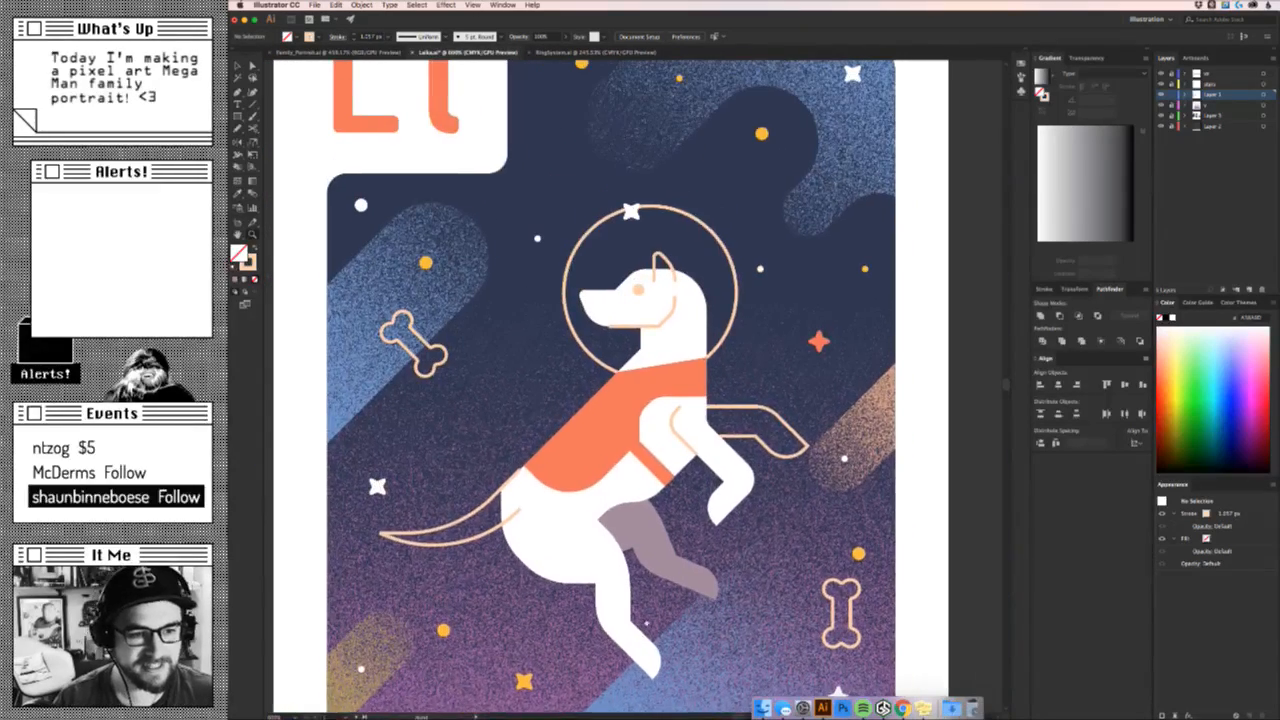
pyautogui.moveTo(662, 508); pyautogui.dragTo(760, 505)
pyautogui.press('v')
pyautogui.click(837, 335)
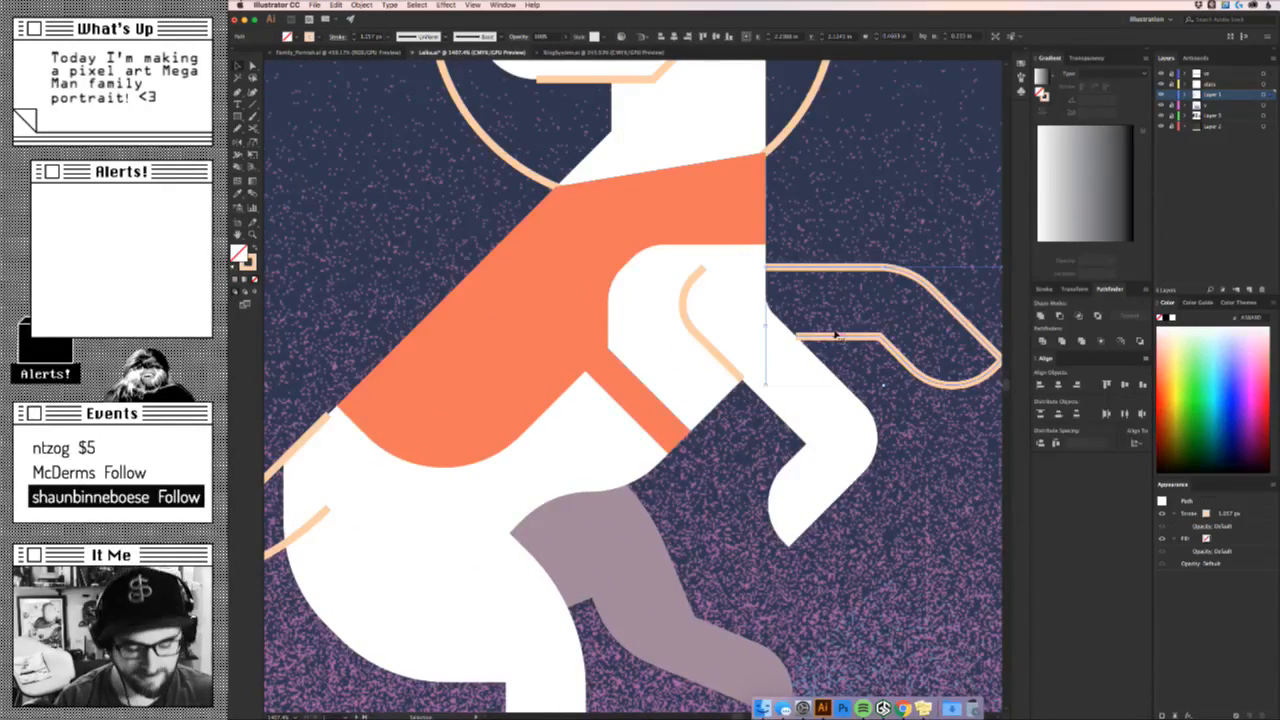
pyautogui.press('i')
pyautogui.click(622, 645)
pyautogui.click(622, 645)
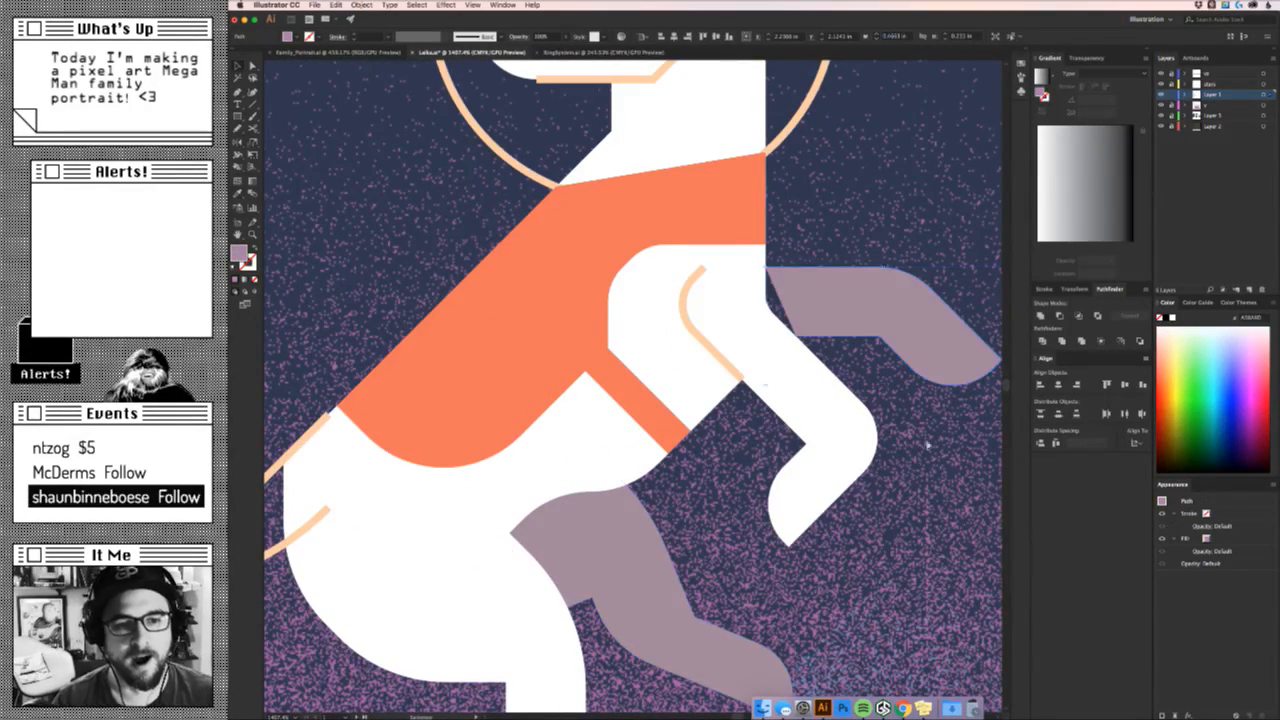
# Extend the lower inner corner of the far front leg horizontally into the white body.
pyautogui.press('a')
pyautogui.moveTo(795, 336); pyautogui.dragTo(748, 336)
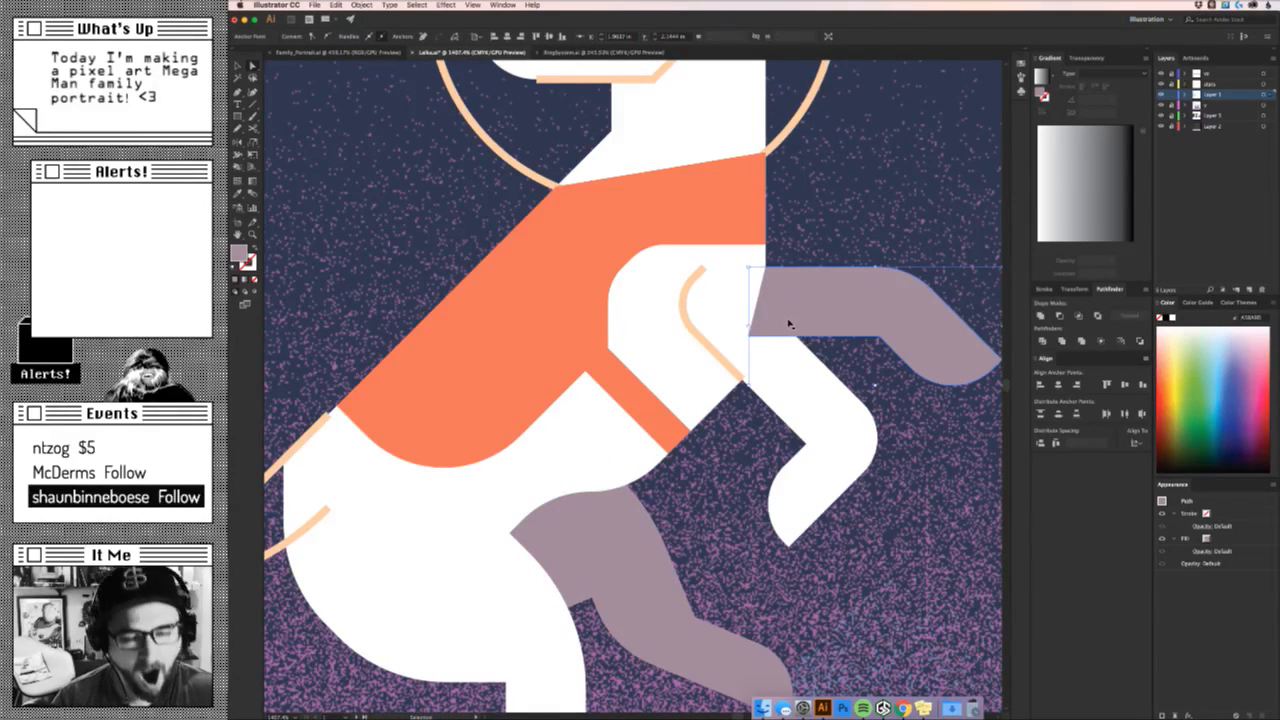
pyautogui.click(837, 308)
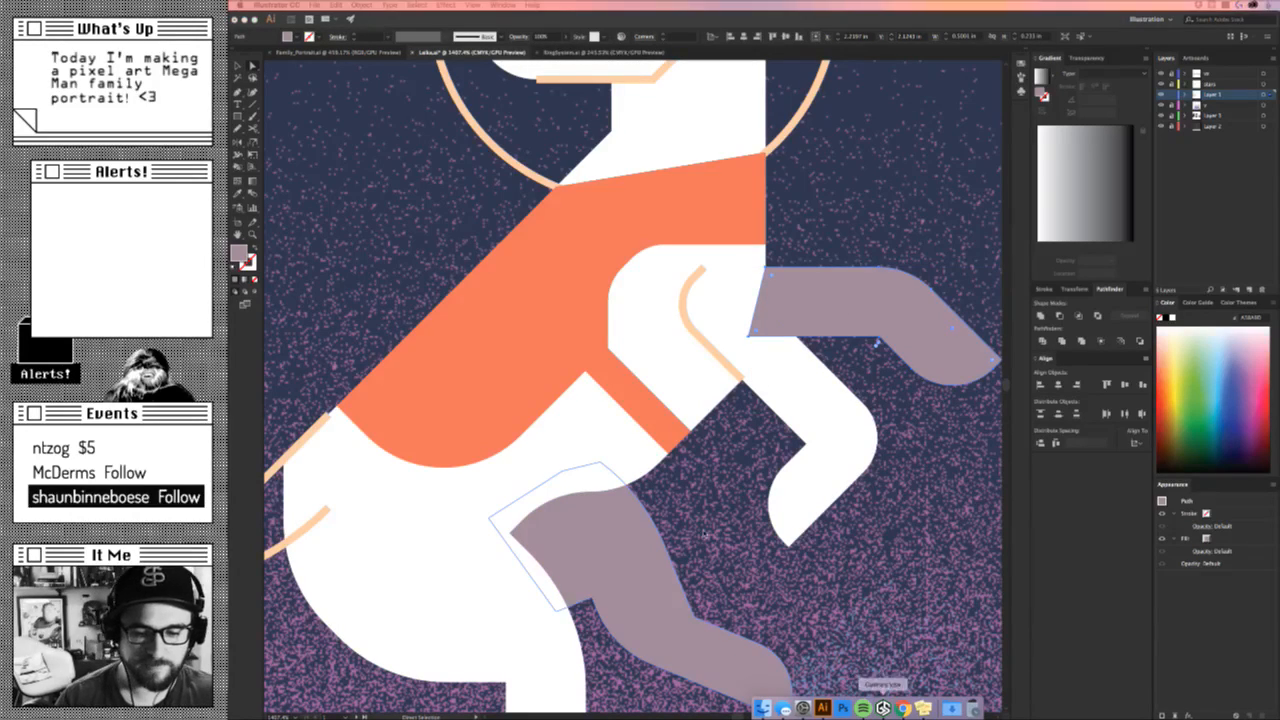
# Switch to Chrome to examine the Laika reference painting of the suited dog on the moon, and return to Illustrator.
pyautogui.moveTo(706, 608); pyautogui.dragTo(716, 549)
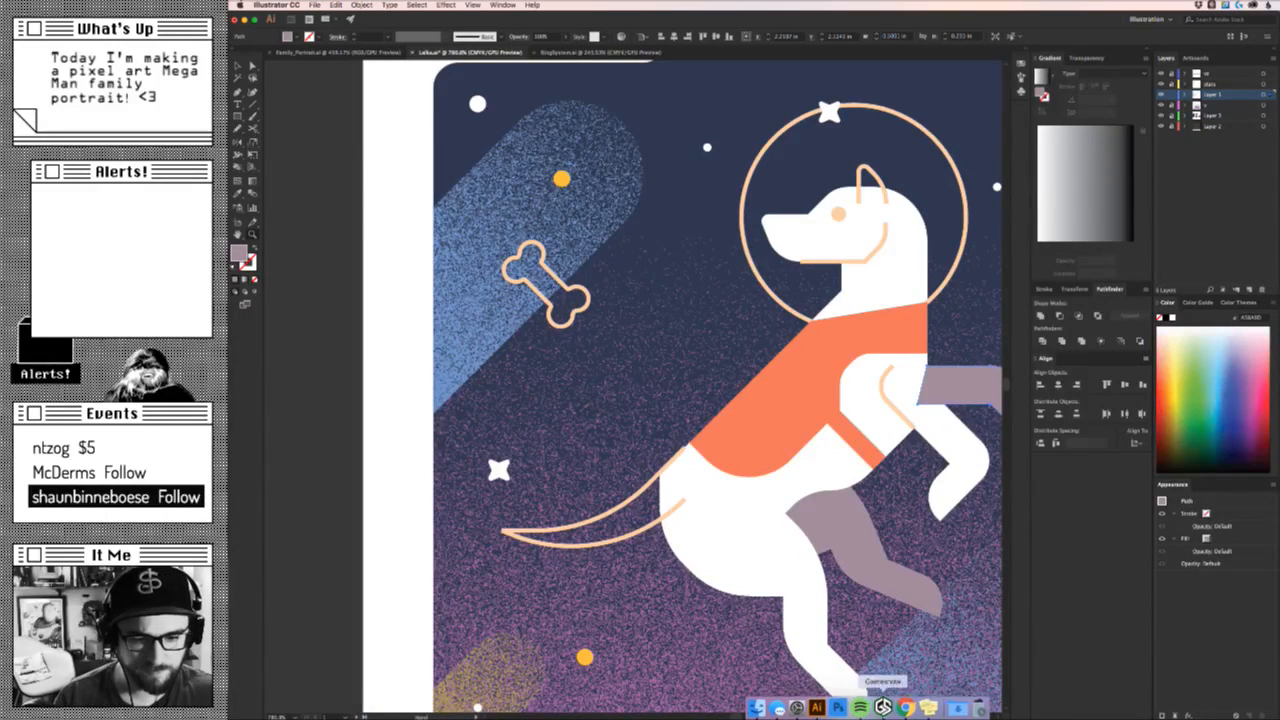
pyautogui.click(903, 705)
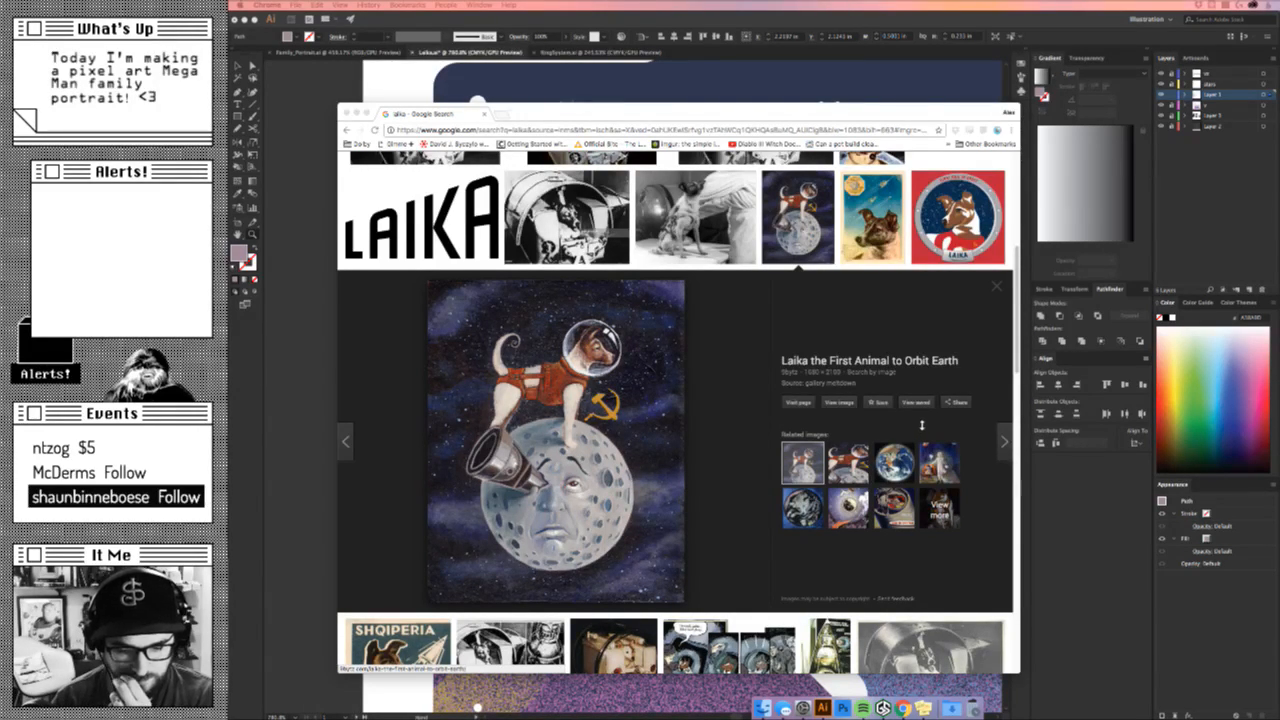
pyautogui.click(308, 459)
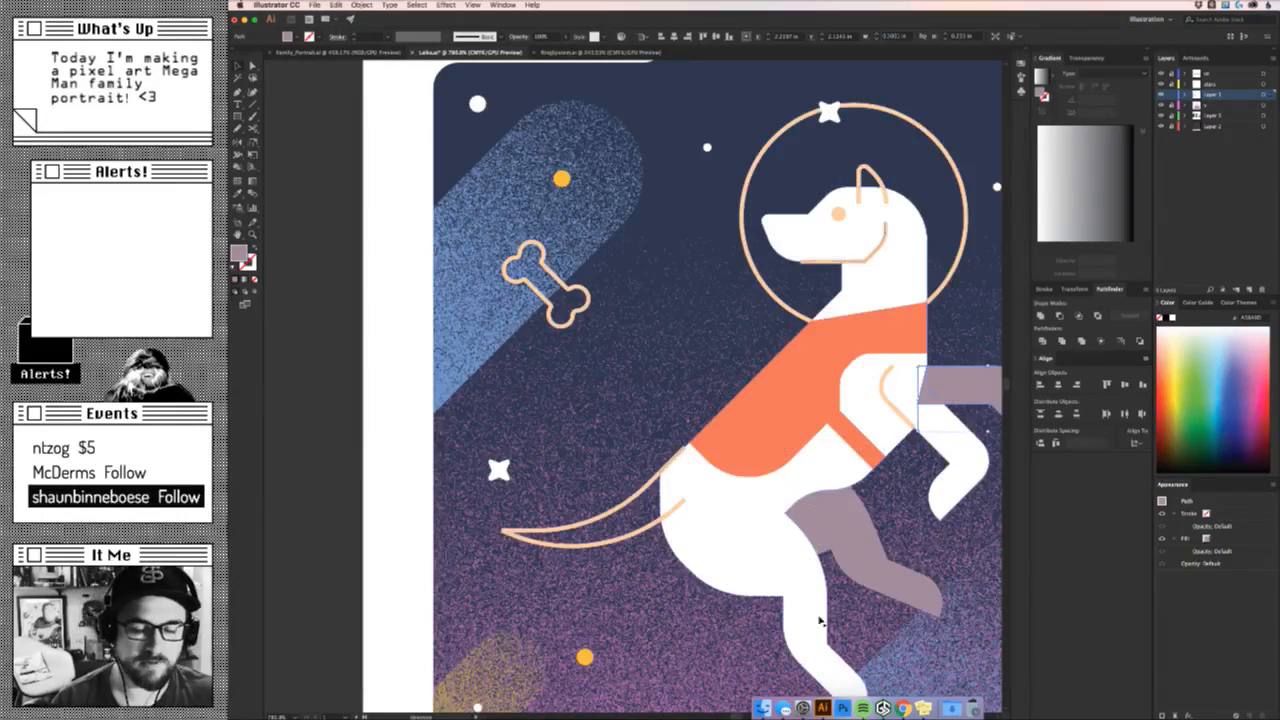
# Join the two peach tail curves at the tail's tip into a single path.
pyautogui.moveTo(723, 595)
pyautogui.mouseDown()
pyautogui.moveTo(763, 573)
pyautogui.moveTo(733, 595)
pyautogui.mouseUp()
pyautogui.moveTo(578, 560); pyautogui.dragTo(660, 560)
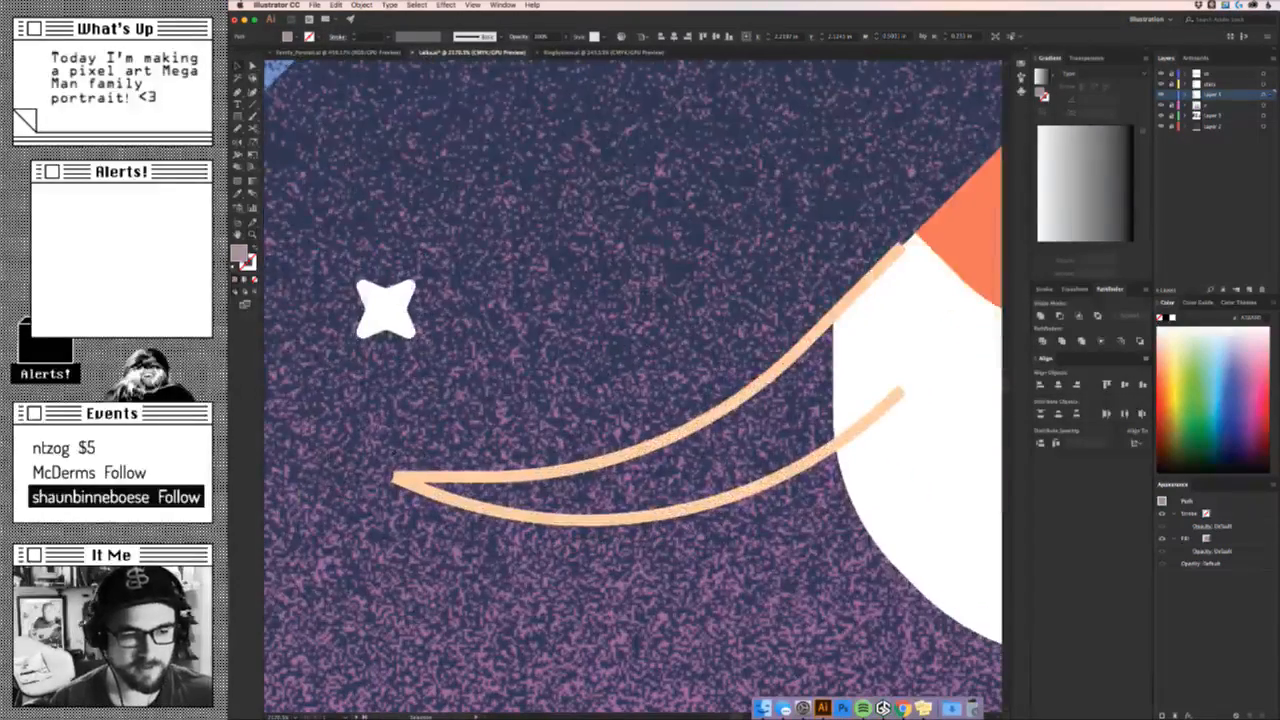
pyautogui.press('a')
pyautogui.moveTo(420, 455); pyautogui.dragTo(380, 505)
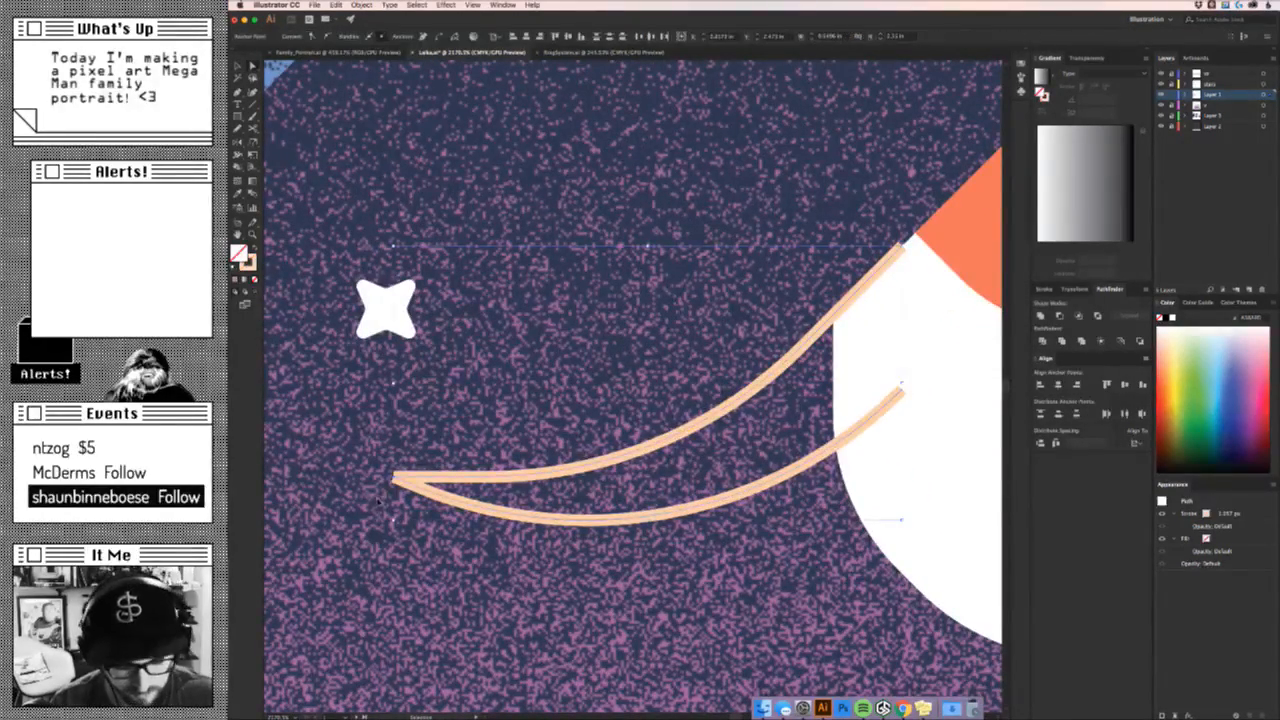
pyautogui.press('super+j')
pyautogui.press('super+shift+a')
pyautogui.click(401, 476)
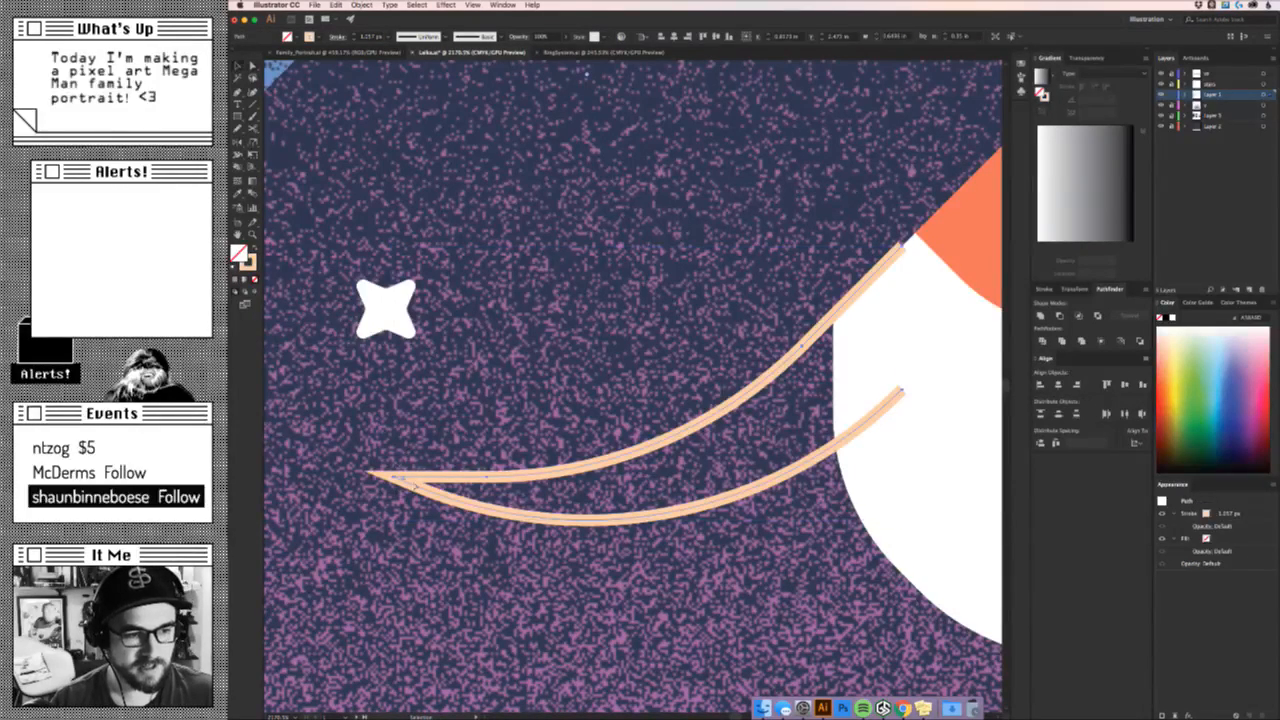
# Round the sharp corner at the tip of the dog's tail.
pyautogui.moveTo(401, 476); pyautogui.dragTo(472, 505)
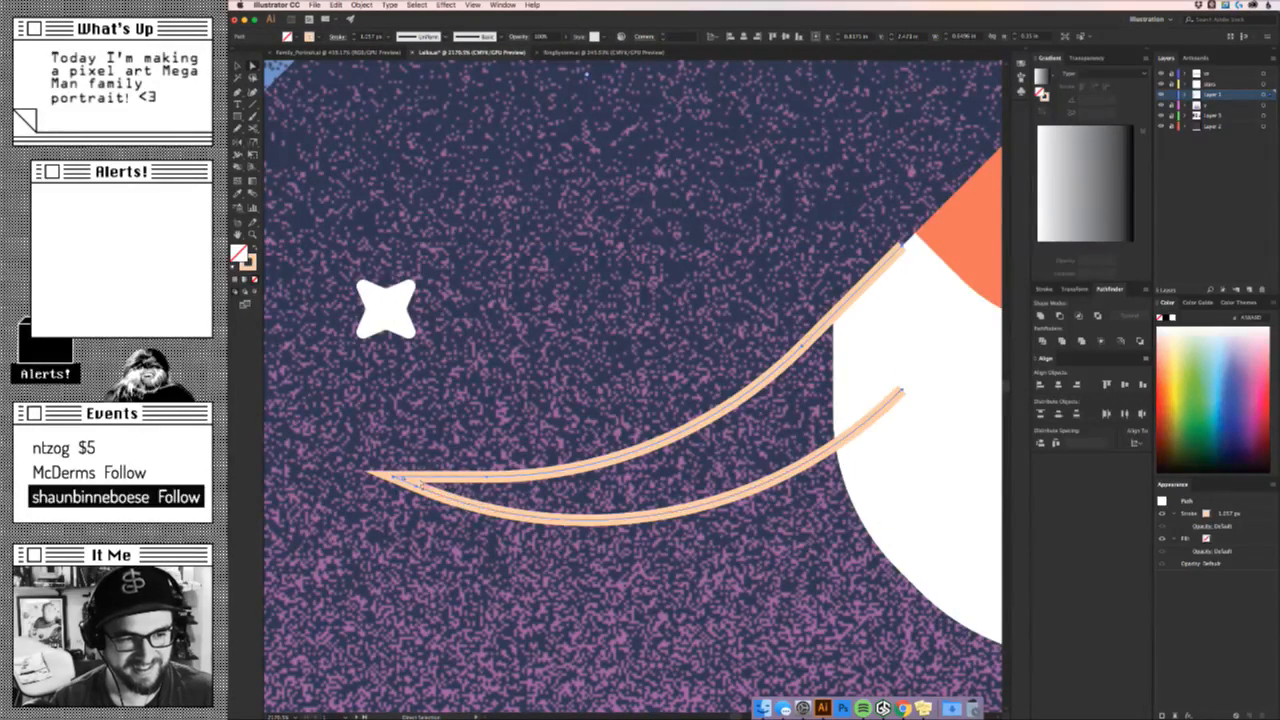
pyautogui.click(399, 487)
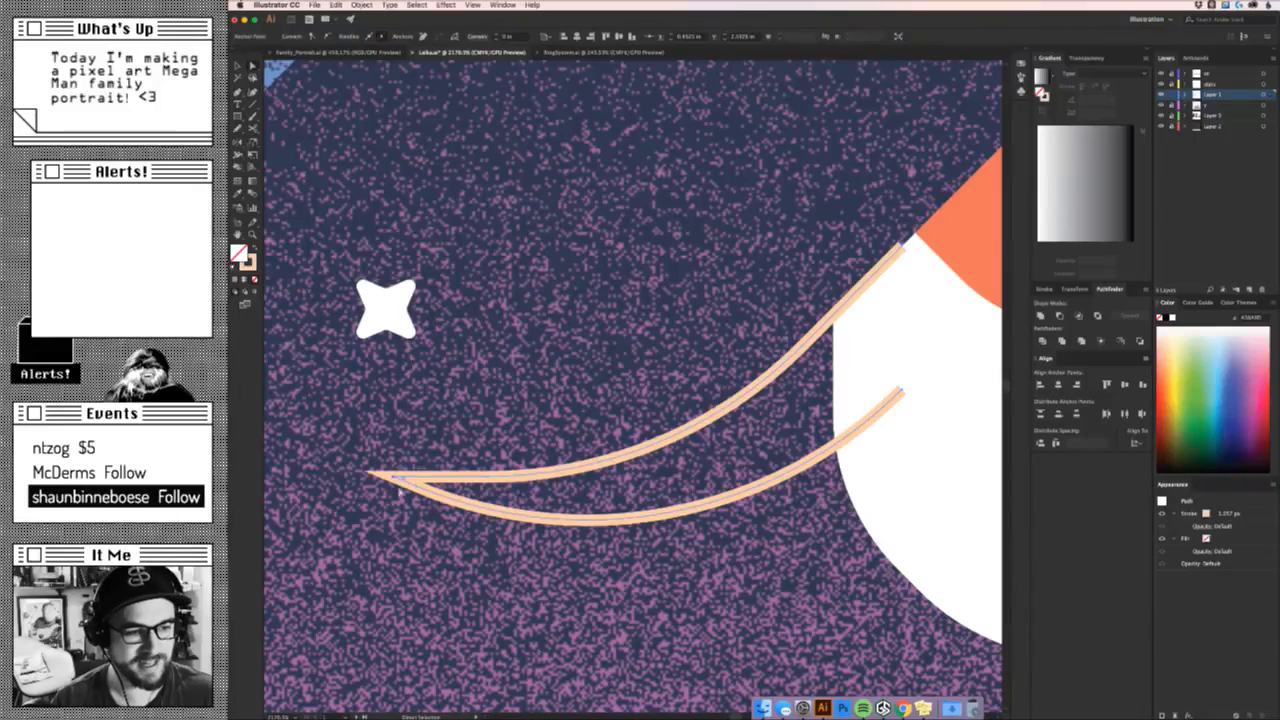
pyautogui.moveTo(403, 478); pyautogui.dragTo(438, 490)
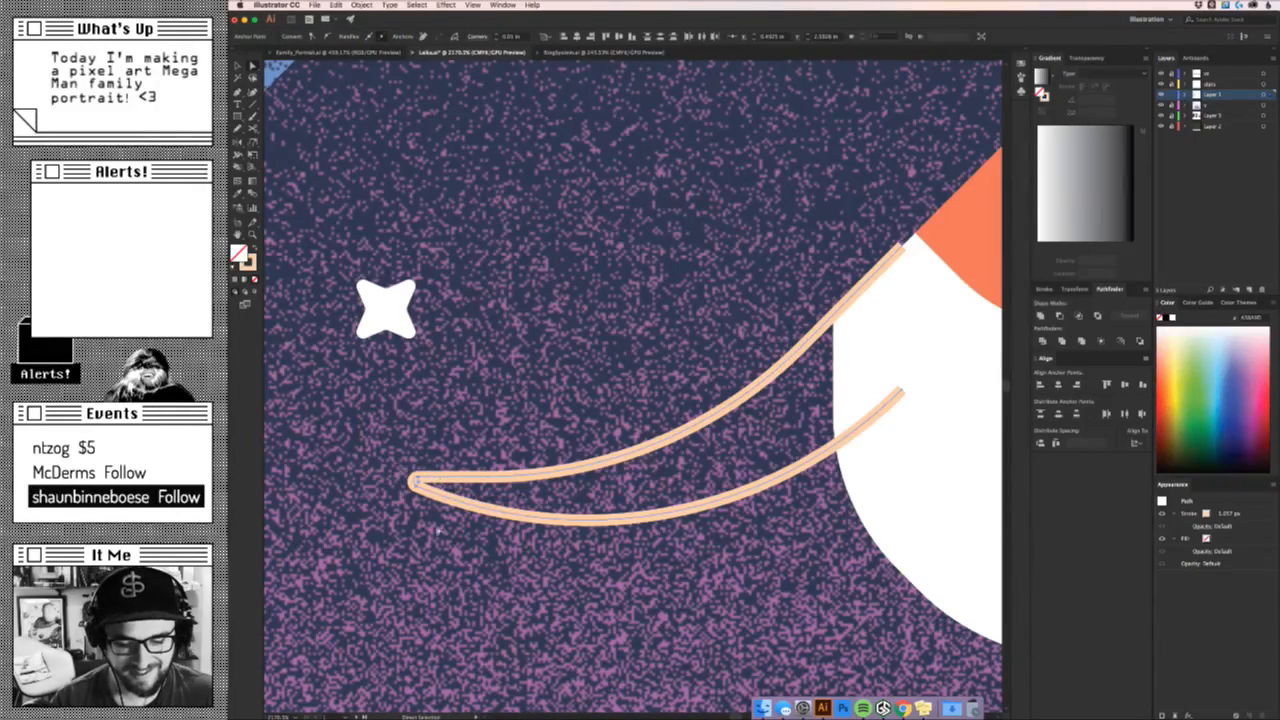
pyautogui.click(521, 553)
pyautogui.moveTo(521, 553)
pyautogui.mouseDown()
pyautogui.moveTo(317, 608)
pyautogui.moveTo(527, 556)
pyautogui.mouseUp()
# Fill the tail with the body's white and remove its peach stroke.
pyautogui.press('v')
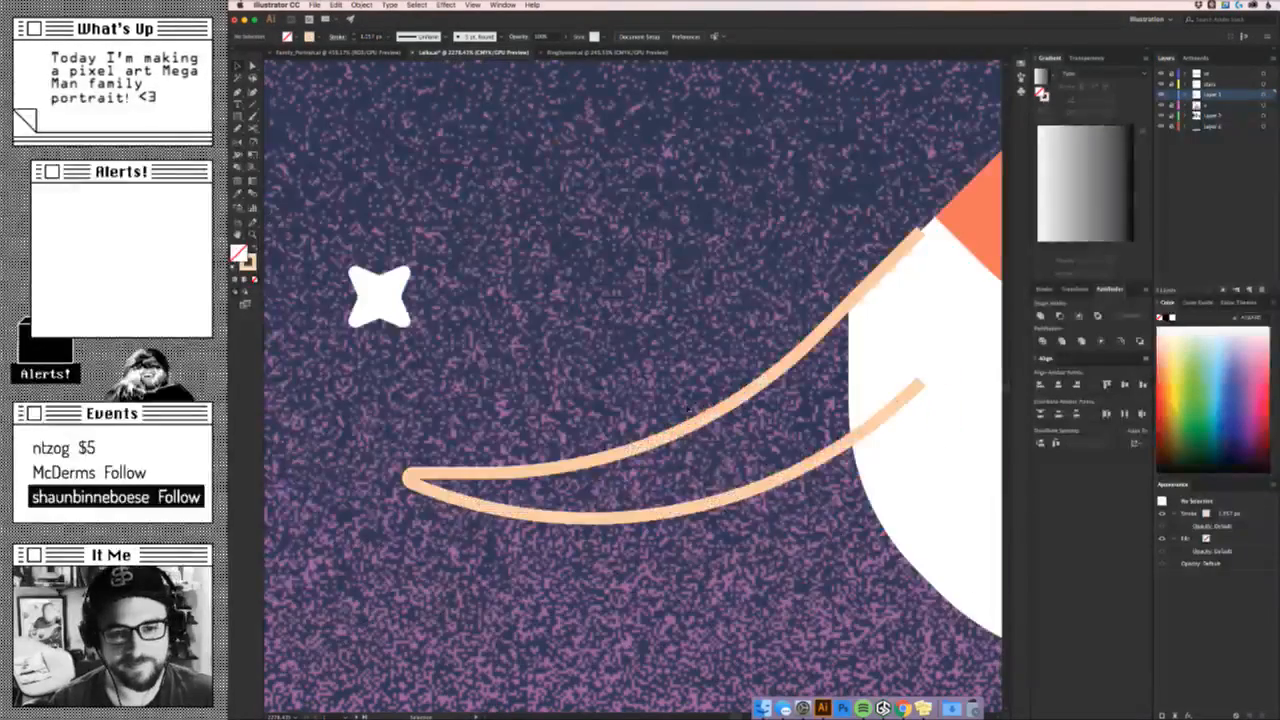
pyautogui.click(590, 518)
pyautogui.moveTo(694, 458); pyautogui.dragTo(493, 478)
pyautogui.press('i')
pyautogui.click(774, 552)
pyautogui.press('v')
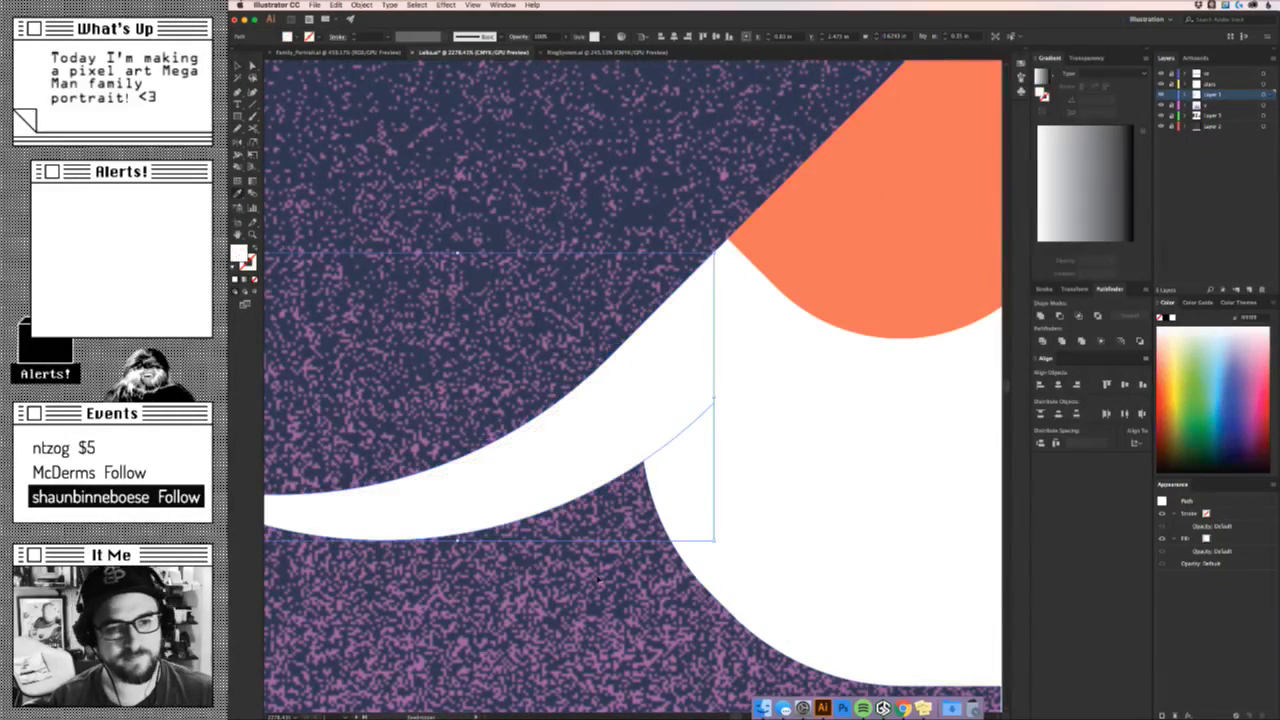
pyautogui.click(607, 578)
# Move the mauve far front leg behind the dog's white body.
pyautogui.press('z')
pyautogui.moveTo(607, 578); pyautogui.dragTo(380, 588)
pyautogui.moveTo(587, 600); pyautogui.dragTo(534, 594)
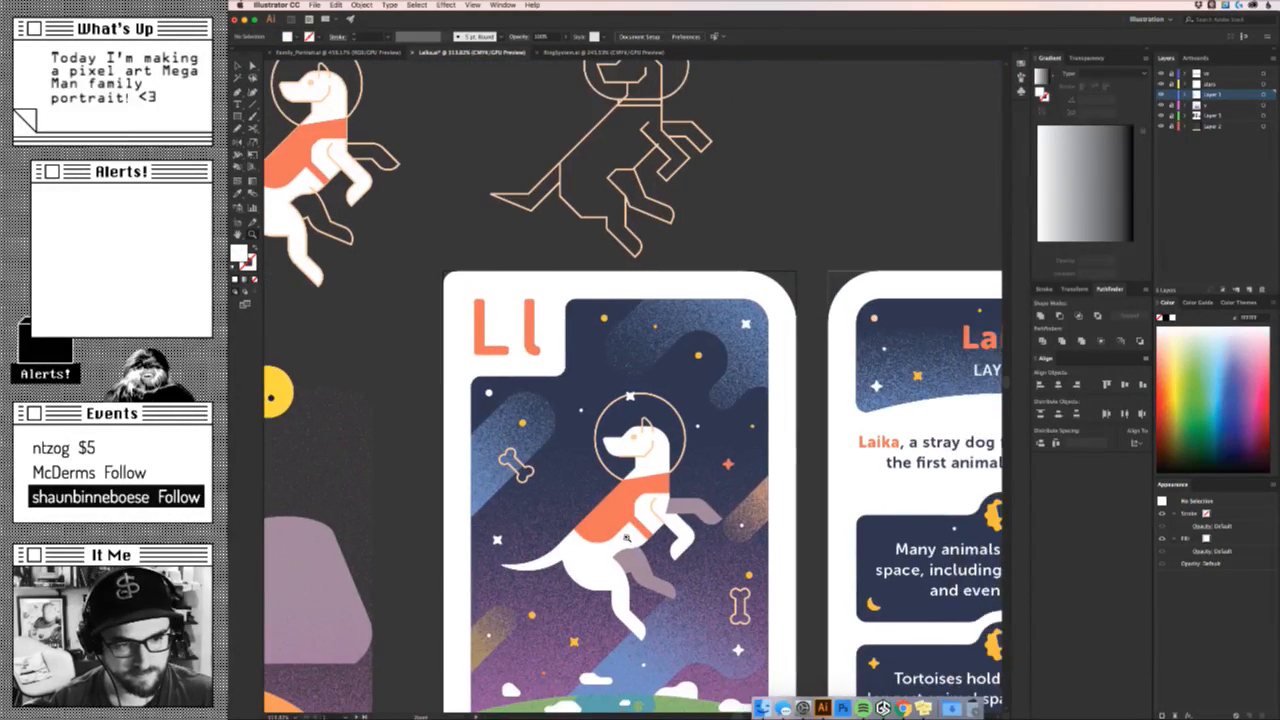
pyautogui.moveTo(598, 531); pyautogui.dragTo(810, 505)
pyautogui.press('v')
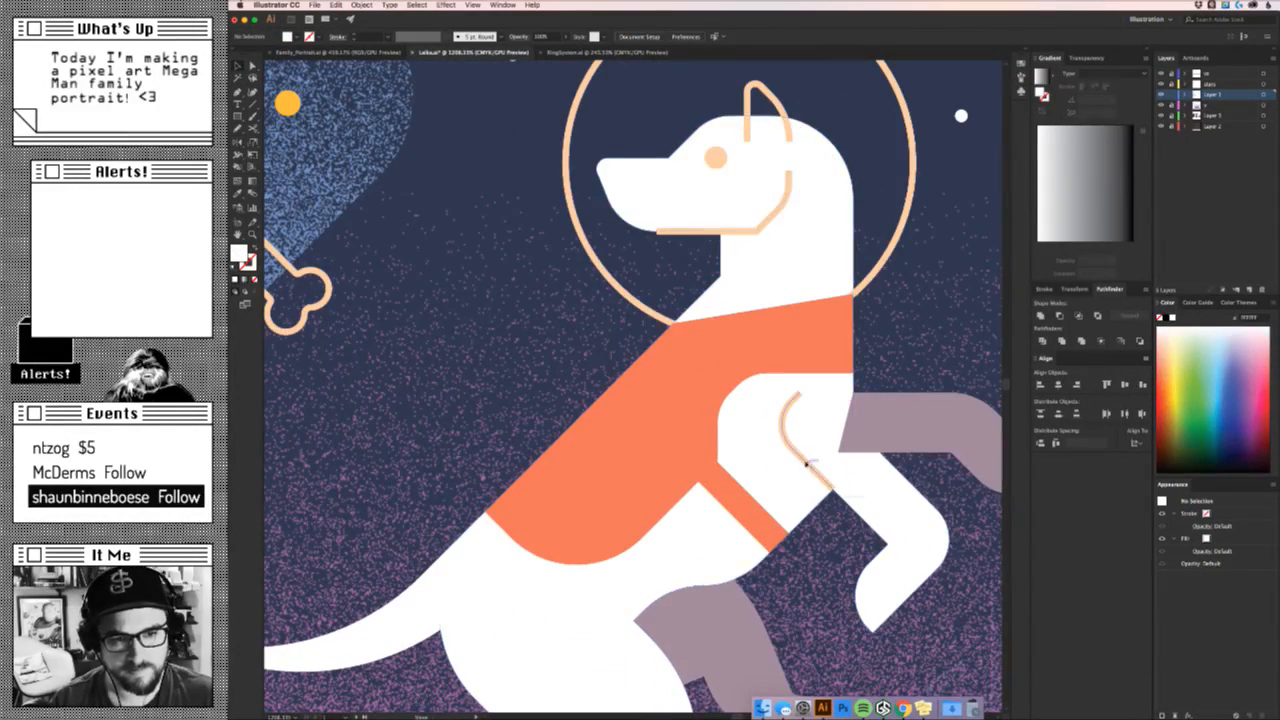
pyautogui.click(806, 463)
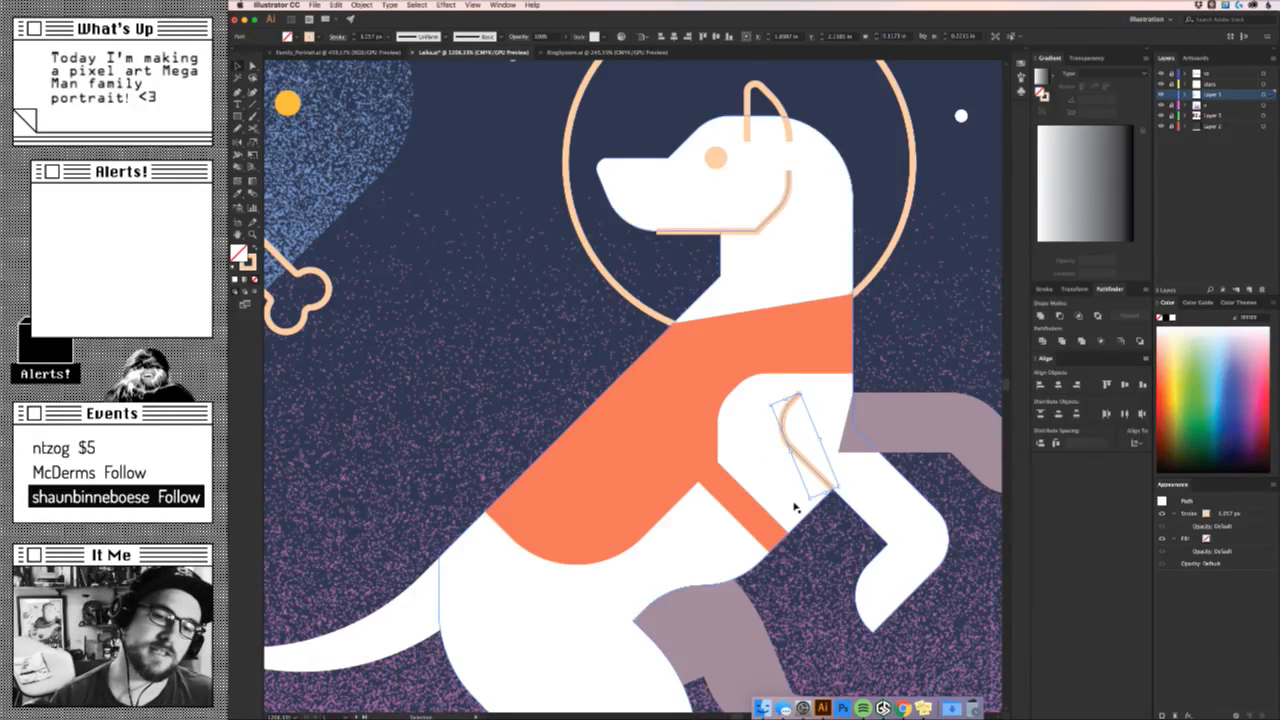
pyautogui.click(891, 428)
pyautogui.press('Delete')
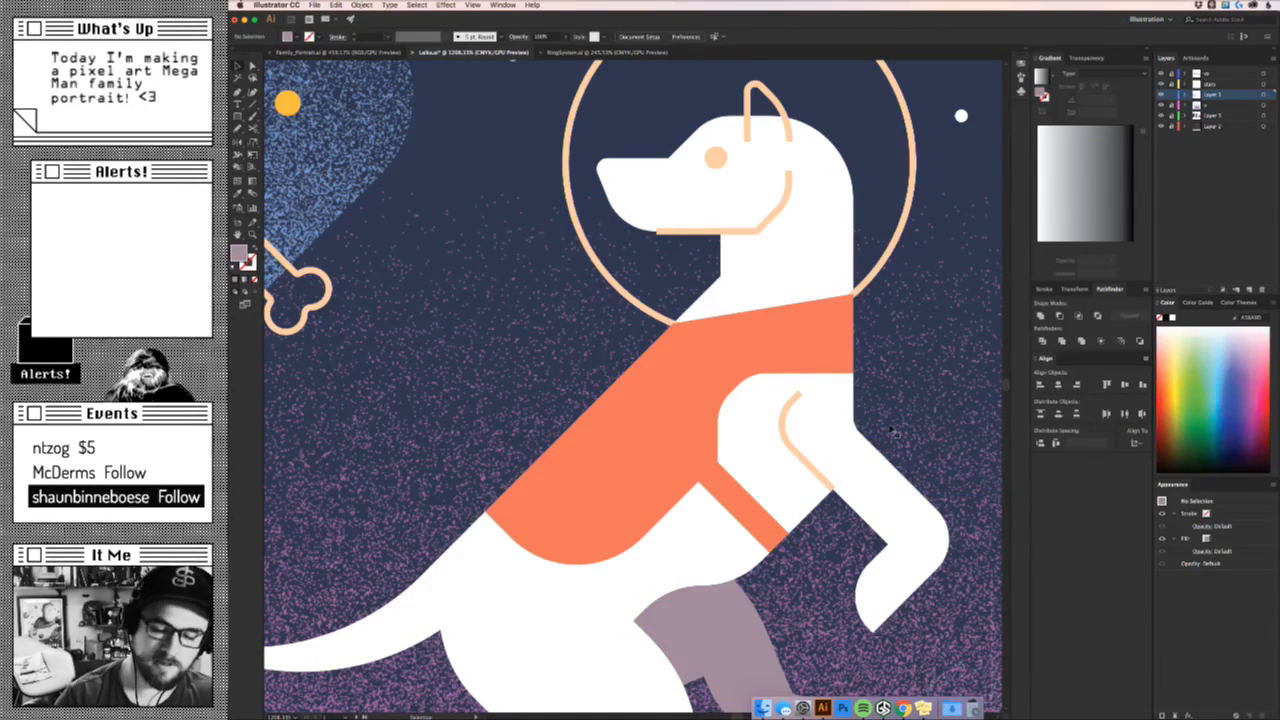
pyautogui.press('super+z')
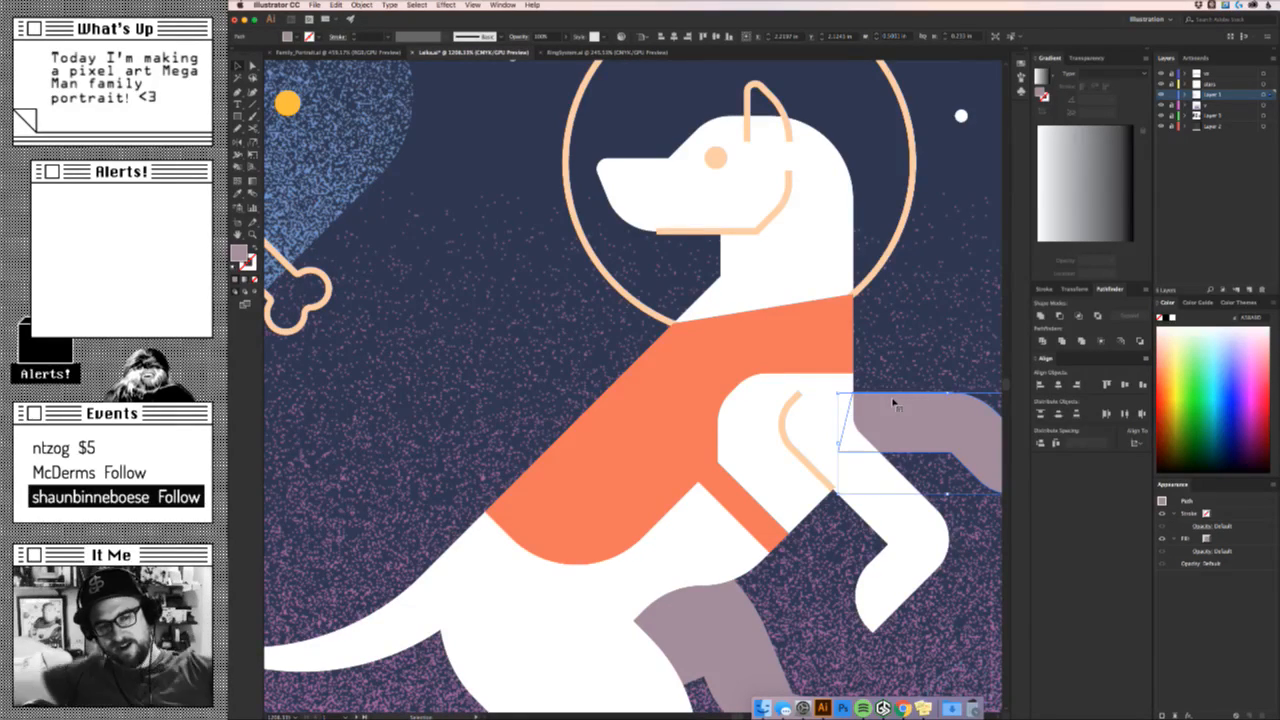
pyautogui.scroll(4, 652, 286)
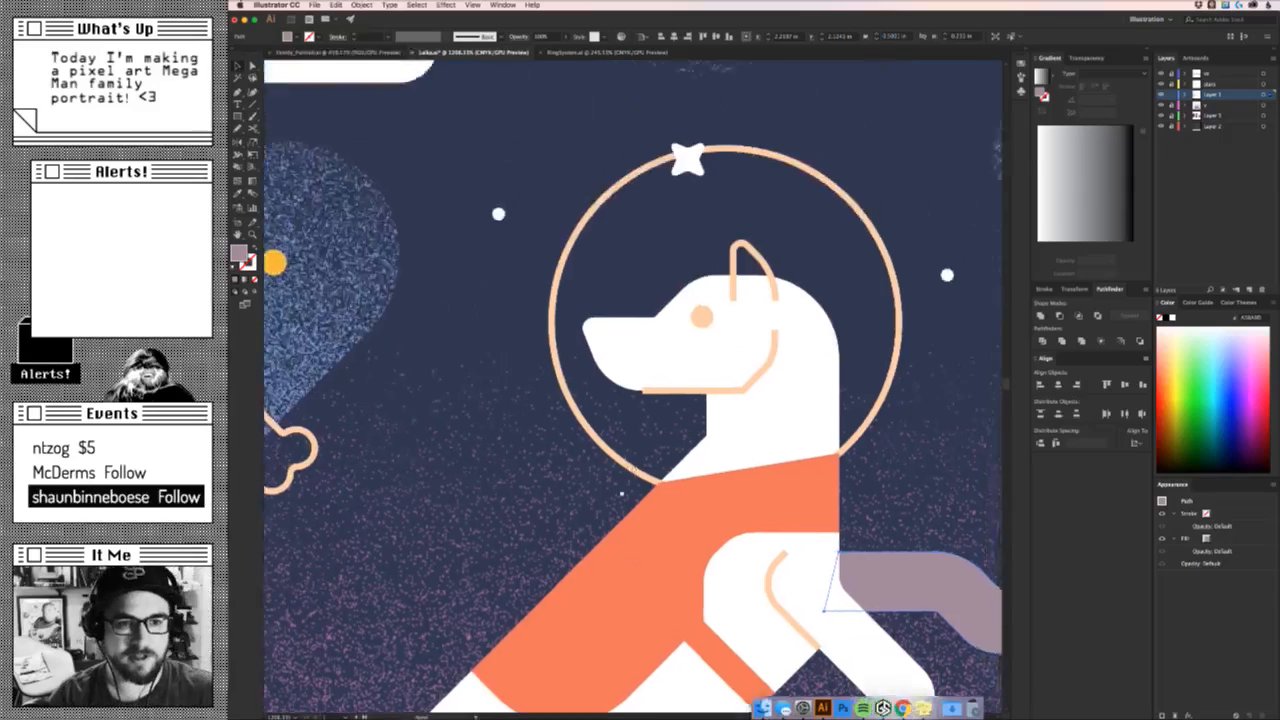
# Move the peach helmet ring in front of the dog's body and coral suit.
pyautogui.moveTo(621, 494); pyautogui.dragTo(561, 670)
pyautogui.click(832, 538)
pyautogui.press('super+x')
pyautogui.press('super+f')
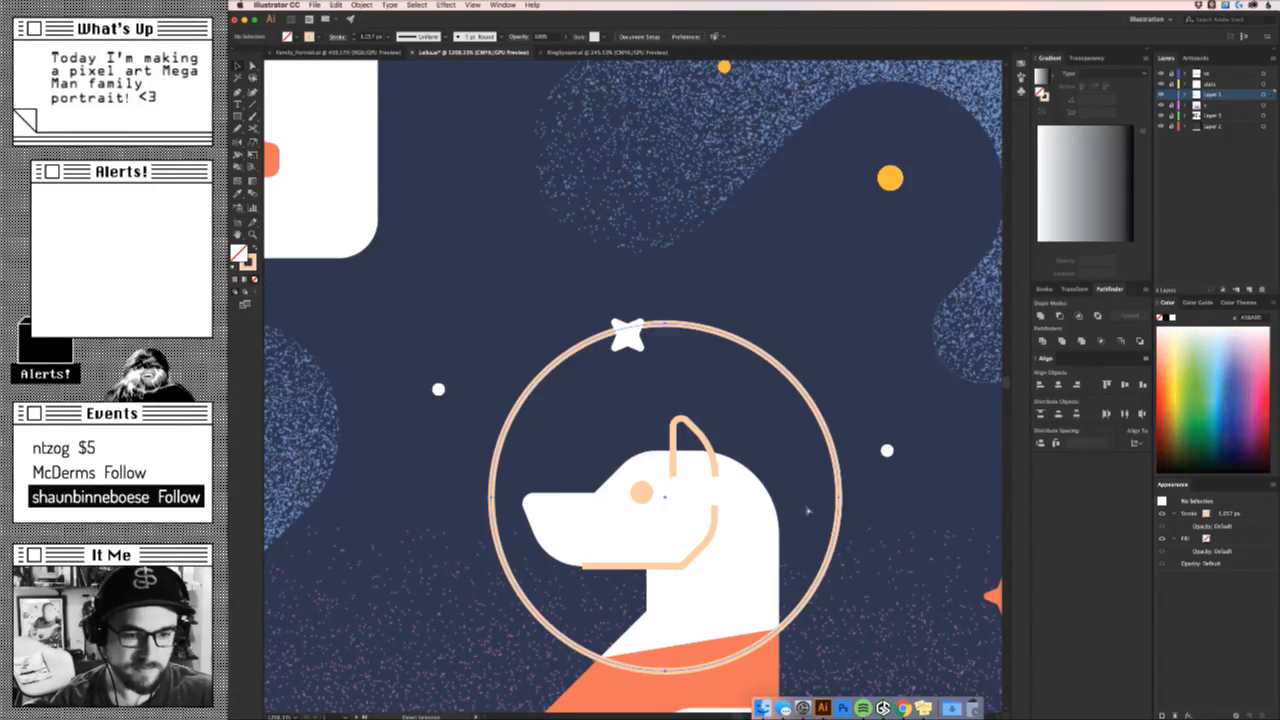
# Trim the coral suit's upper edge to the curve of the helmet ring using a pasted ring and Pathfinder.
pyautogui.moveTo(818, 545); pyautogui.dragTo(770, 560)
pyautogui.moveTo(785, 630); pyautogui.dragTo(951, 375)
pyautogui.keyDown('super'); pyautogui.click(951, 375); pyautogui.keyUp('super')
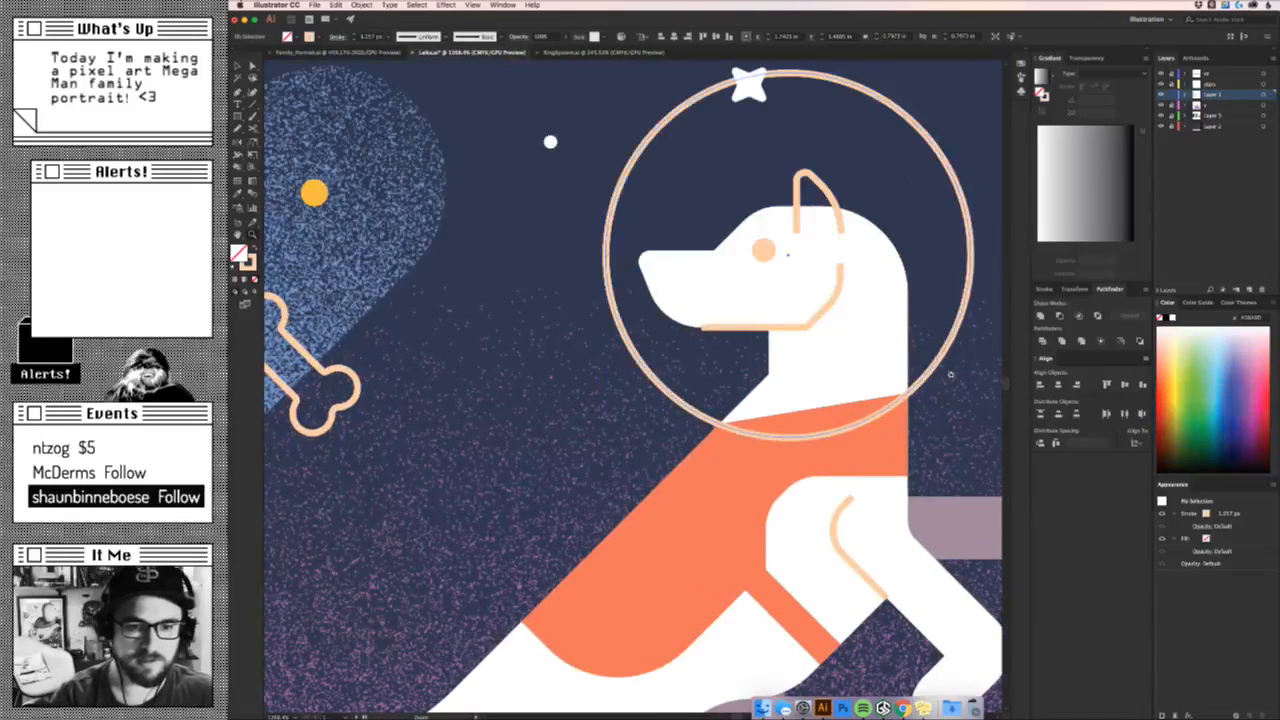
pyautogui.press('super+x')
pyautogui.press('a')
pyautogui.click(857, 452)
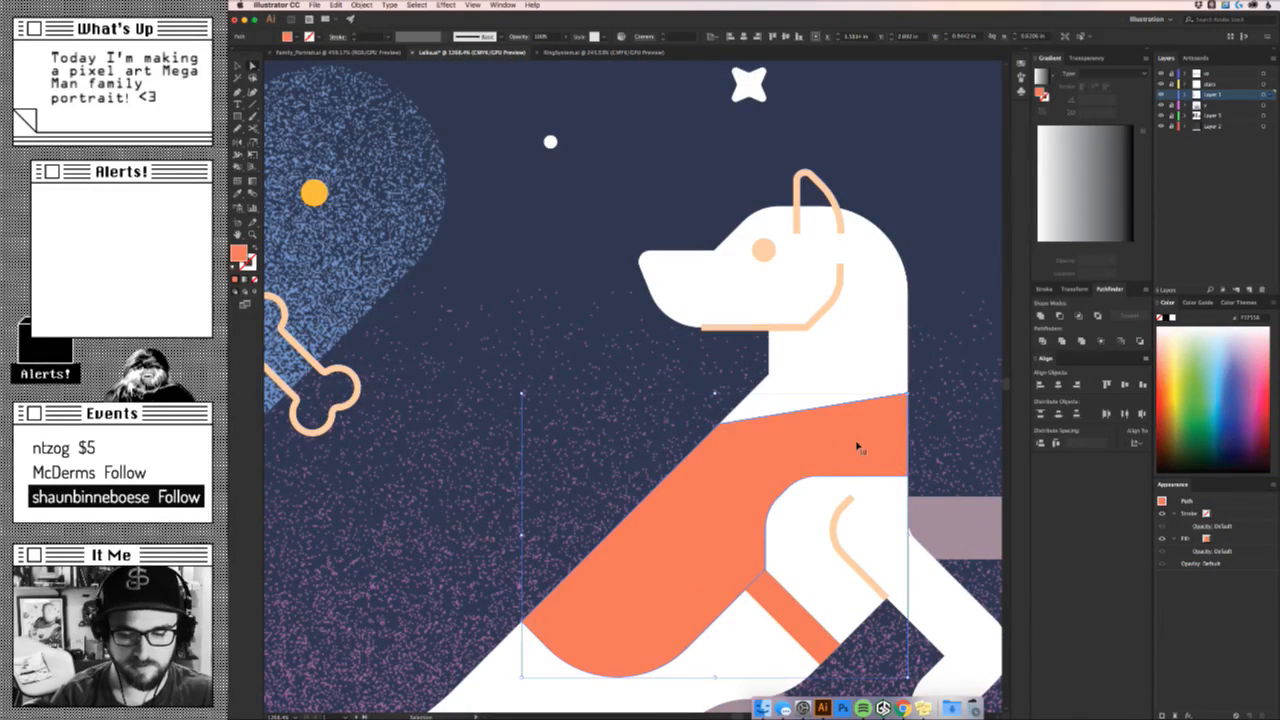
pyautogui.press('super+f')
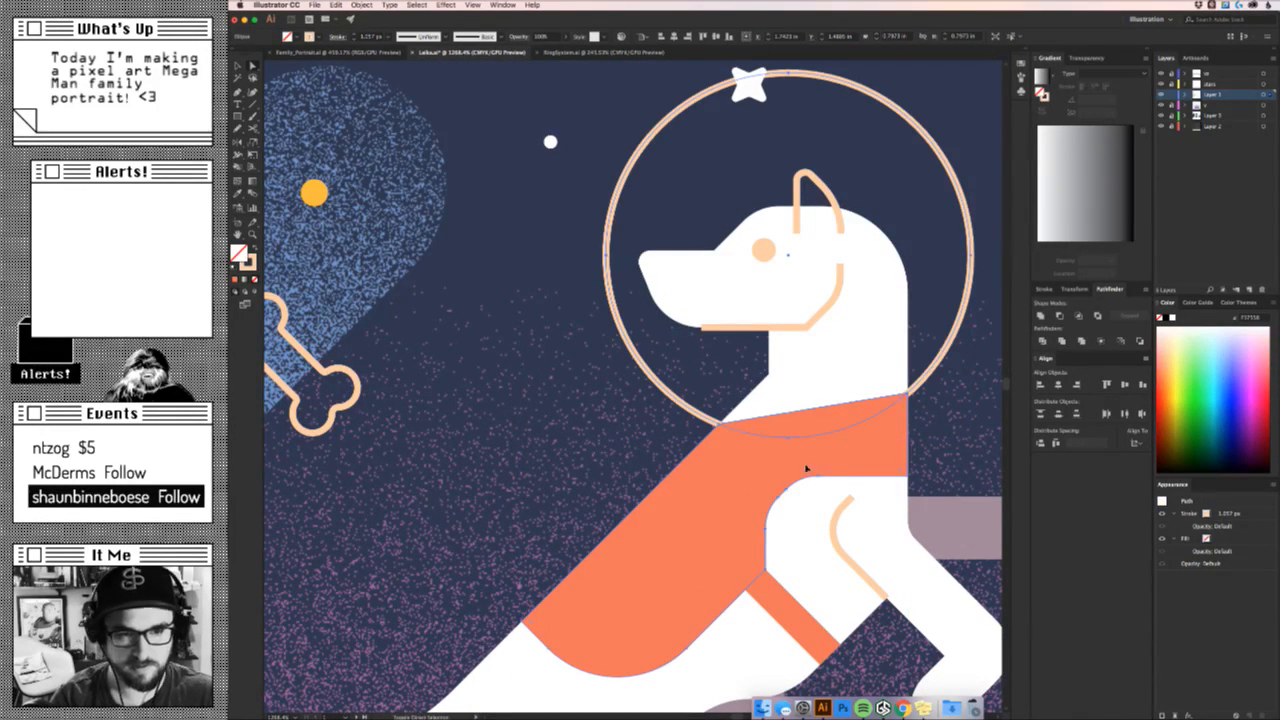
pyautogui.keyDown('shift'); pyautogui.click(806, 467); pyautogui.keyUp('shift')
pyautogui.click(1140, 341)
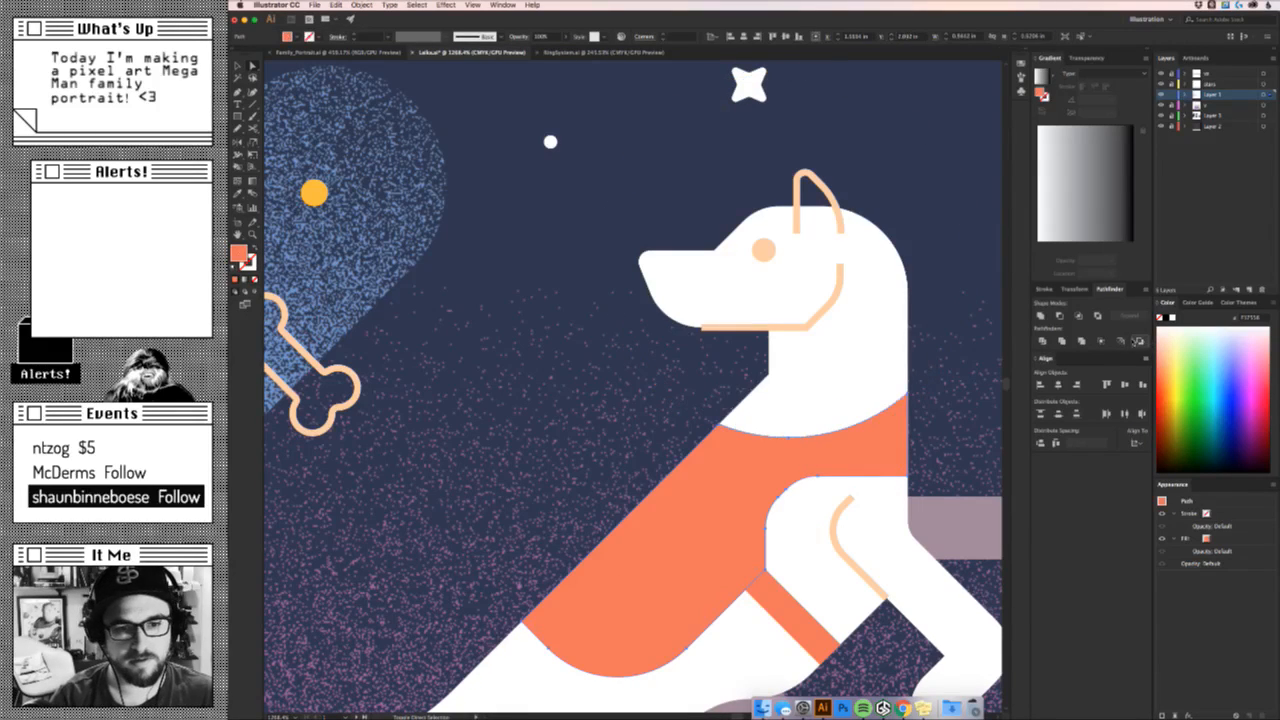
# Paste the peach helmet ring back in place, in front of the dog and the trimmed suit.
pyautogui.click(977, 333)
pyautogui.press('super+f')
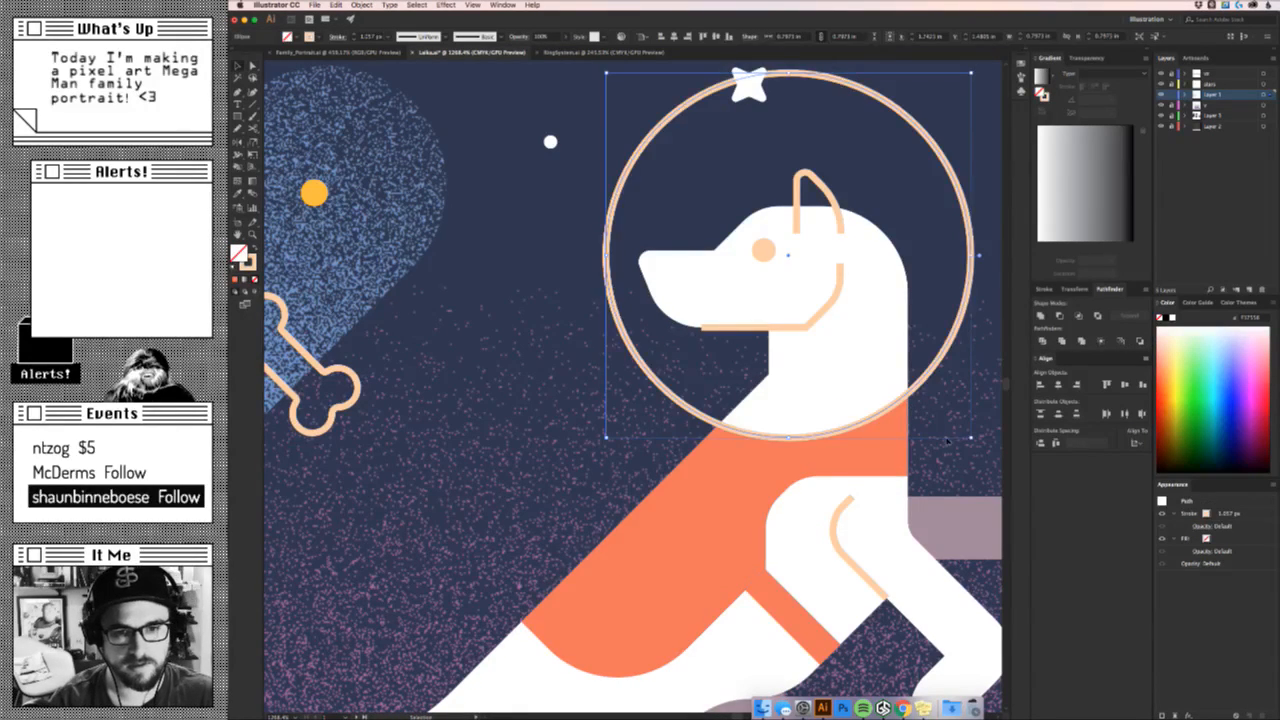
pyautogui.click(950, 450)
# Fill the dog's ear with the body's white and remove its peach stroke.
pyautogui.moveTo(930, 441); pyautogui.dragTo(786, 463)
pyautogui.moveTo(890, 448); pyautogui.dragTo(848, 323)
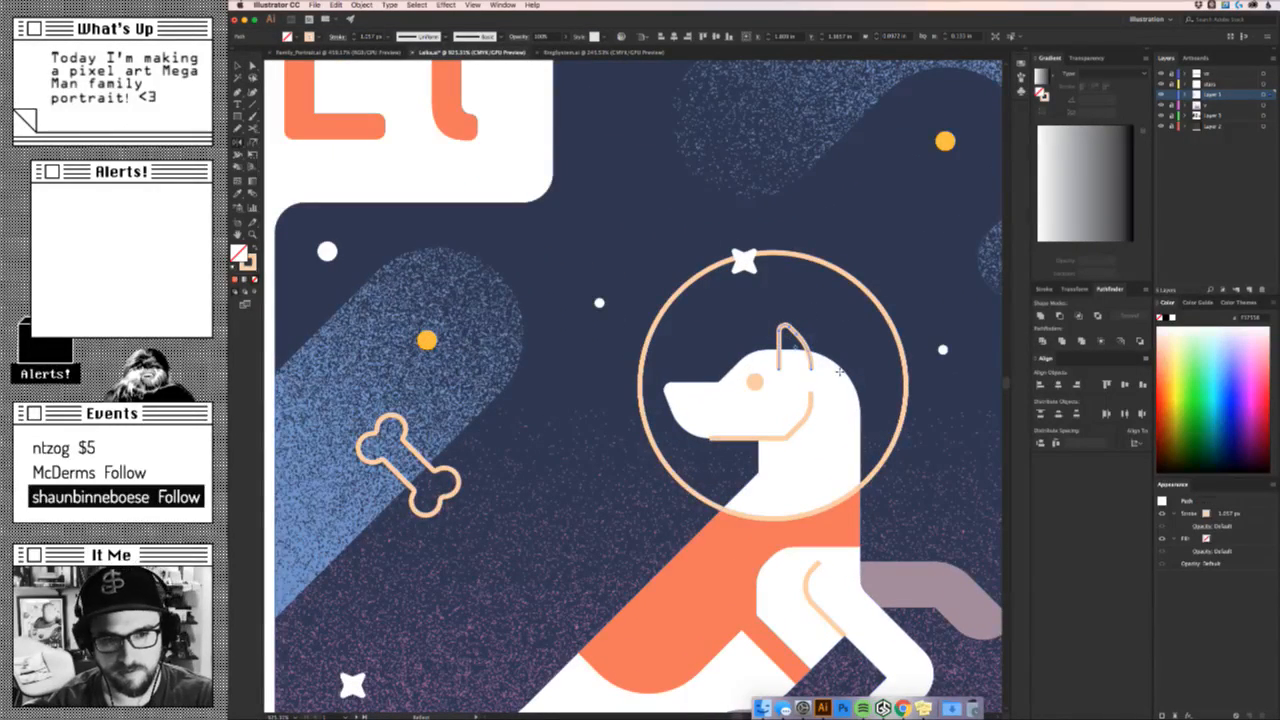
pyautogui.click(856, 366)
pyautogui.keyDown('super'); pyautogui.click(862, 364); pyautogui.keyUp('super')
pyautogui.moveTo(862, 364); pyautogui.dragTo(868, 430)
# Fill both floating bones with the light orange palette swatch and remove their peach strokes.
pyautogui.click(734, 421)
pyautogui.moveTo(772, 446); pyautogui.dragTo(700, 450)
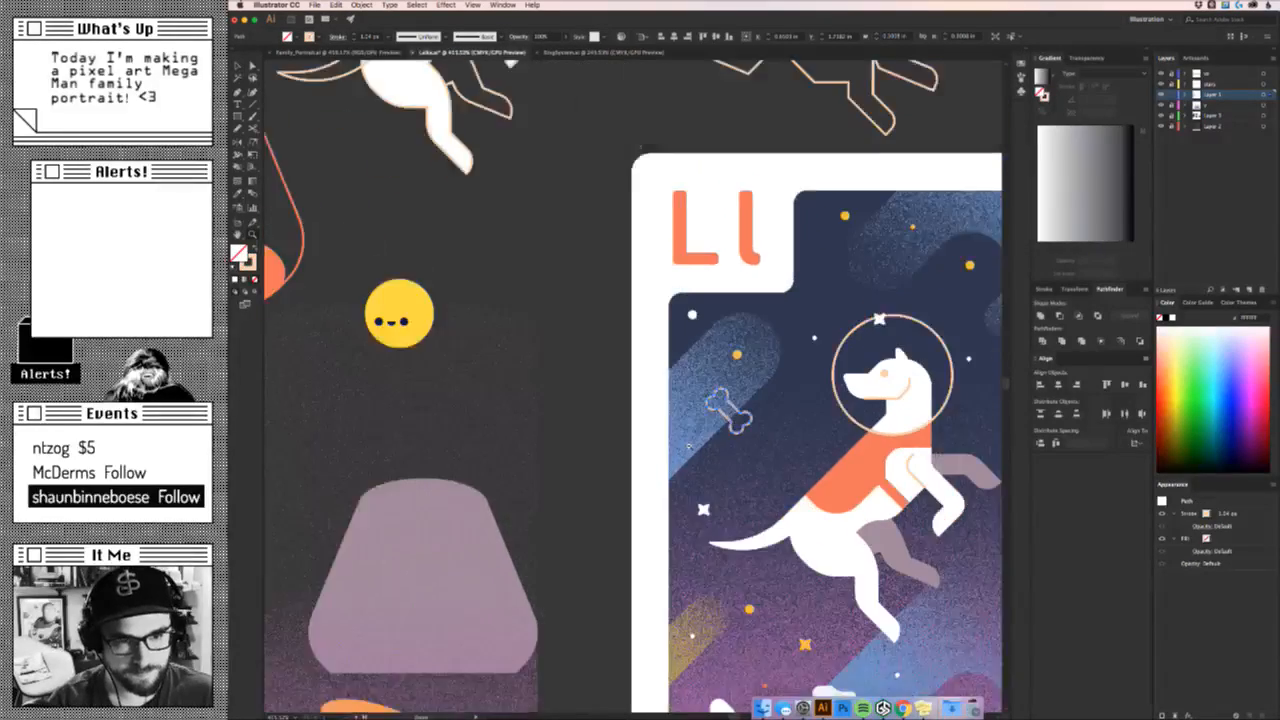
pyautogui.moveTo(1000, 539); pyautogui.dragTo(797, 486)
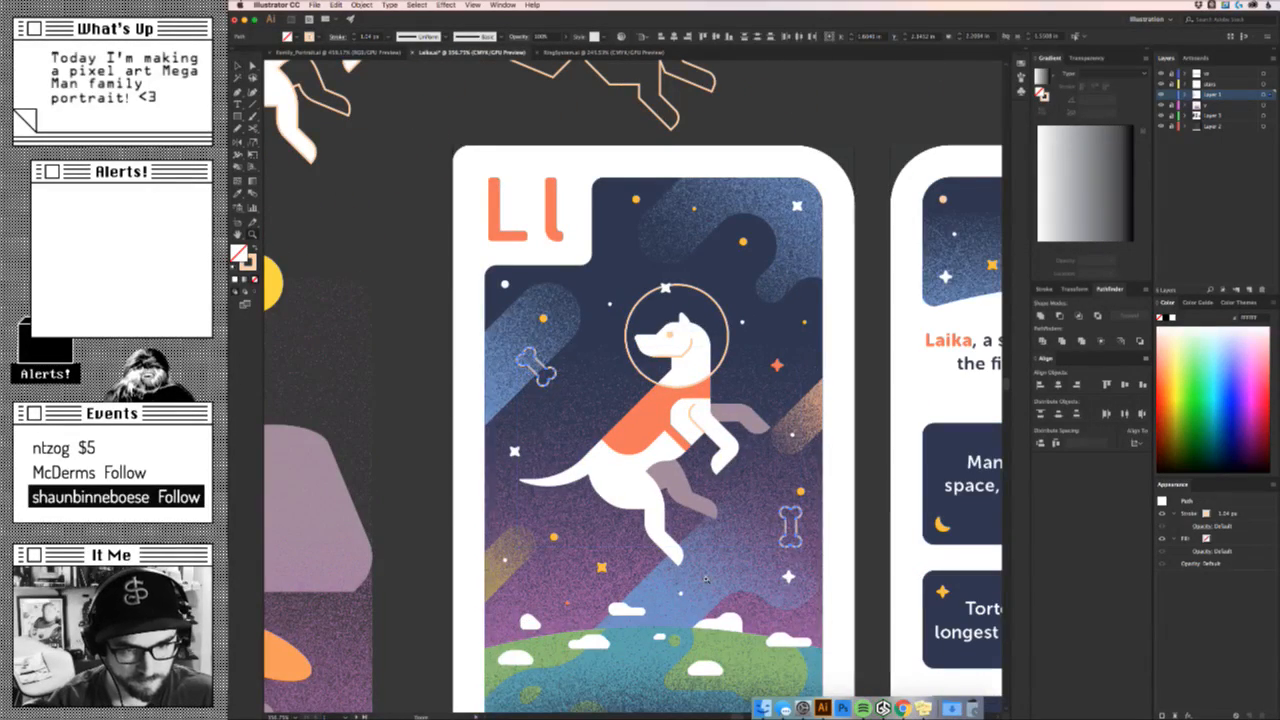
pyautogui.scroll(-5, 784, 531)
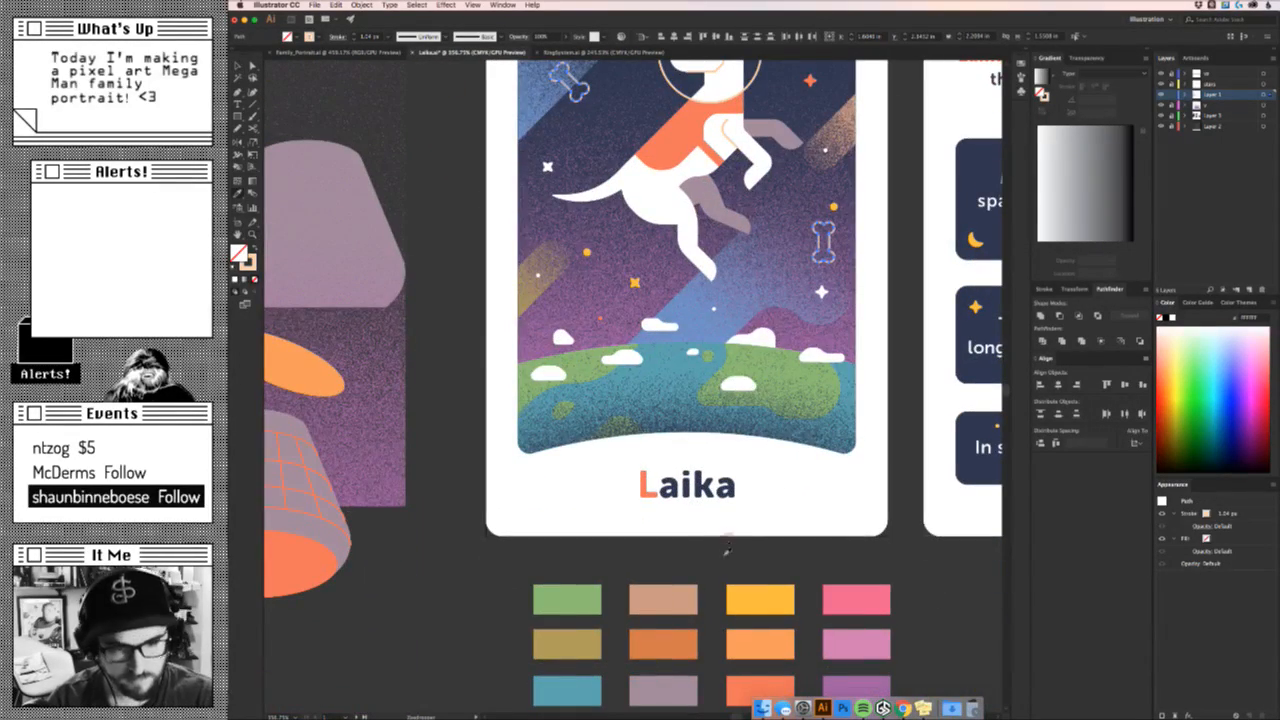
pyautogui.click(666, 645)
pyautogui.press('v')
pyautogui.press('i')
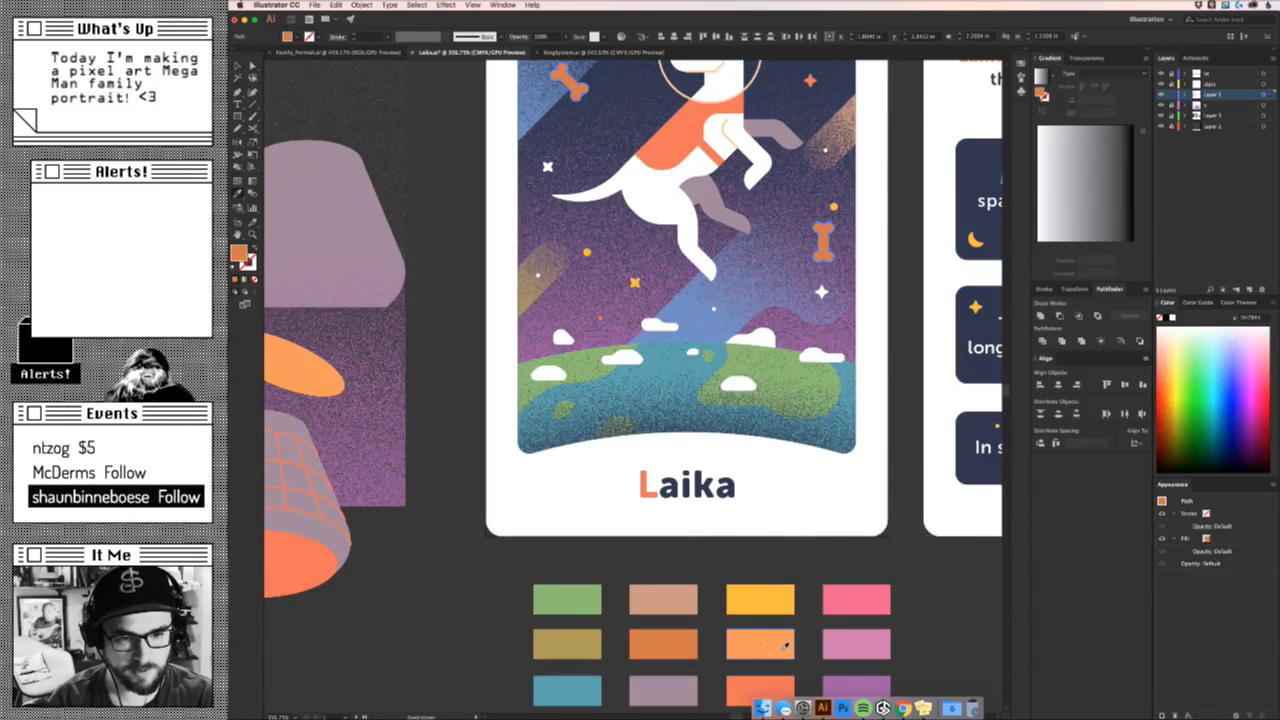
pyautogui.click(786, 645)
pyautogui.press('v')
pyautogui.click(874, 348)
# Enlarge the lower bone and shift it toward the dog's hind legs, and move the upper bone closer to the dog.
pyautogui.scroll(5, 873, 352)
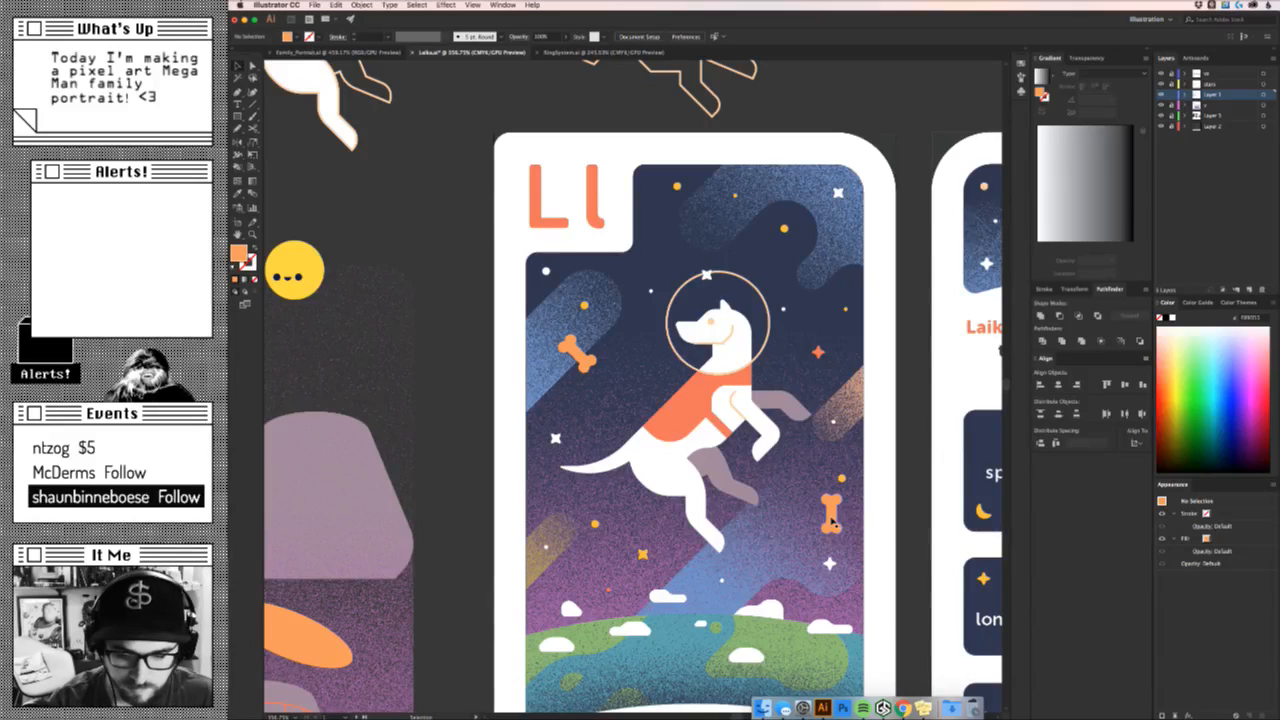
pyautogui.moveTo(835, 515); pyautogui.dragTo(799, 499)
pyautogui.click(828, 482)
pyautogui.click(854, 535)
pyautogui.press('super+z')
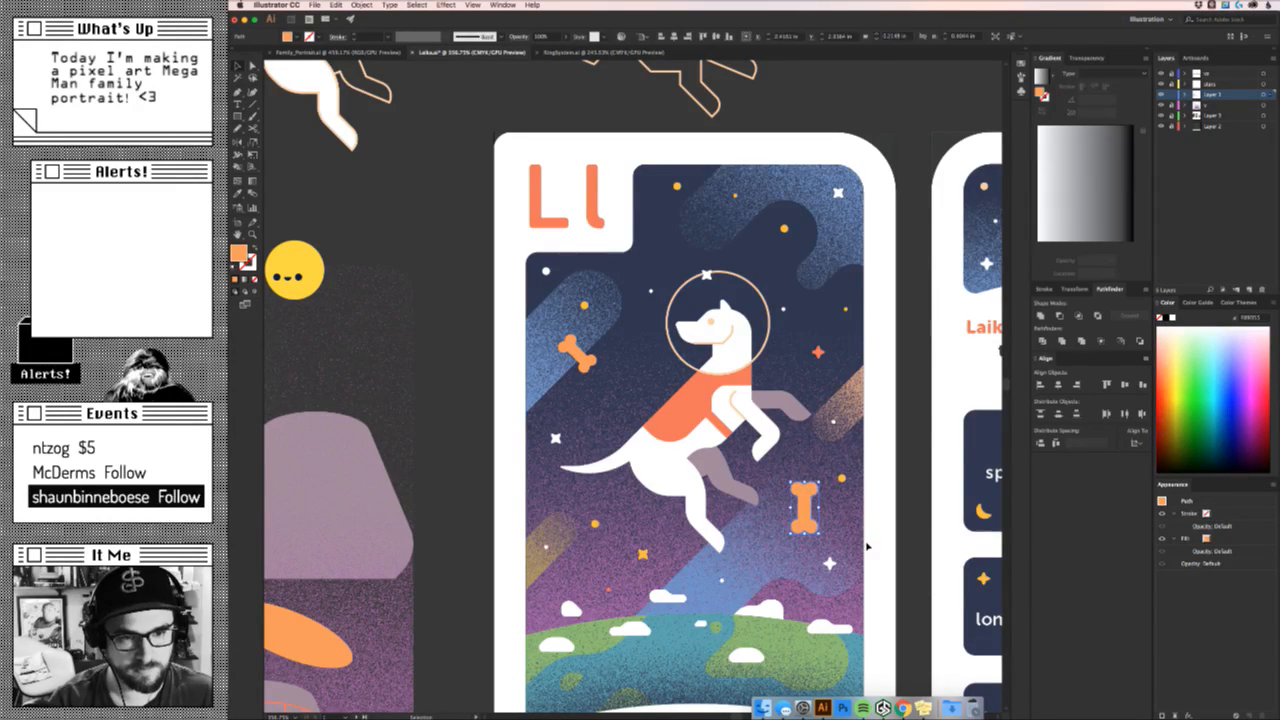
pyautogui.click(866, 543)
pyautogui.press('super+z')
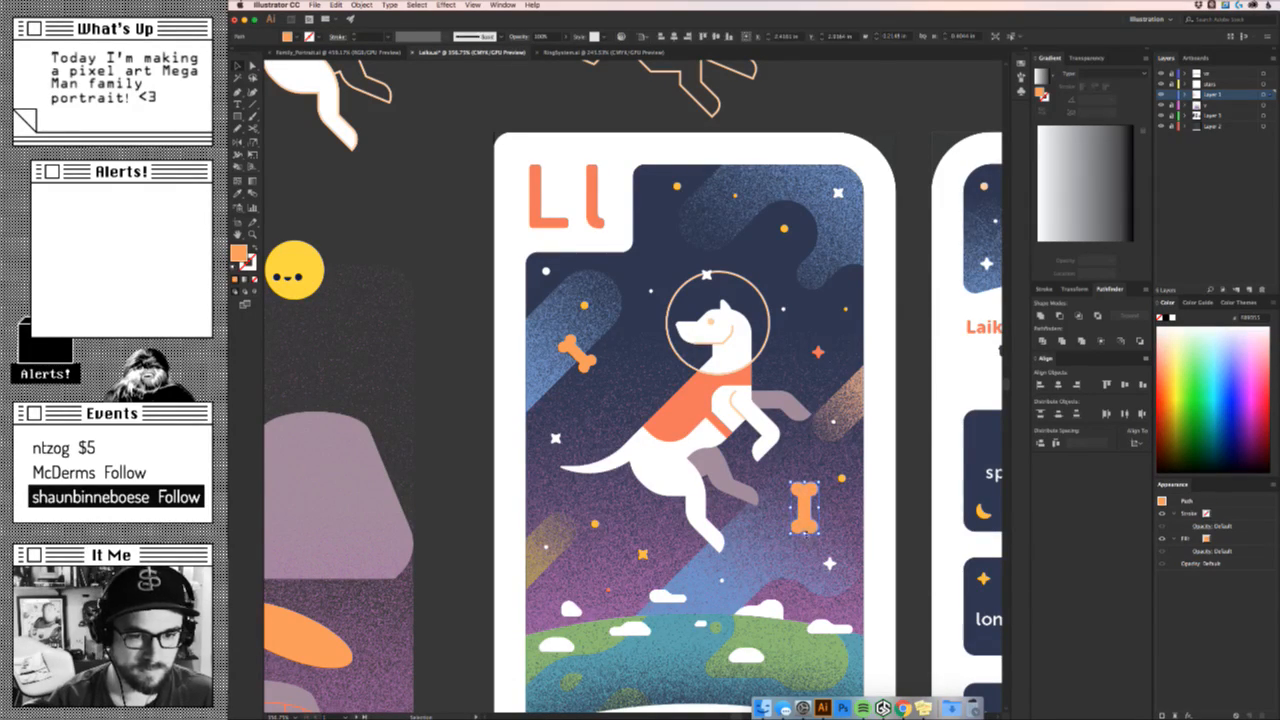
pyautogui.press('super+z')
pyautogui.press('super+z')
pyautogui.click(843, 537)
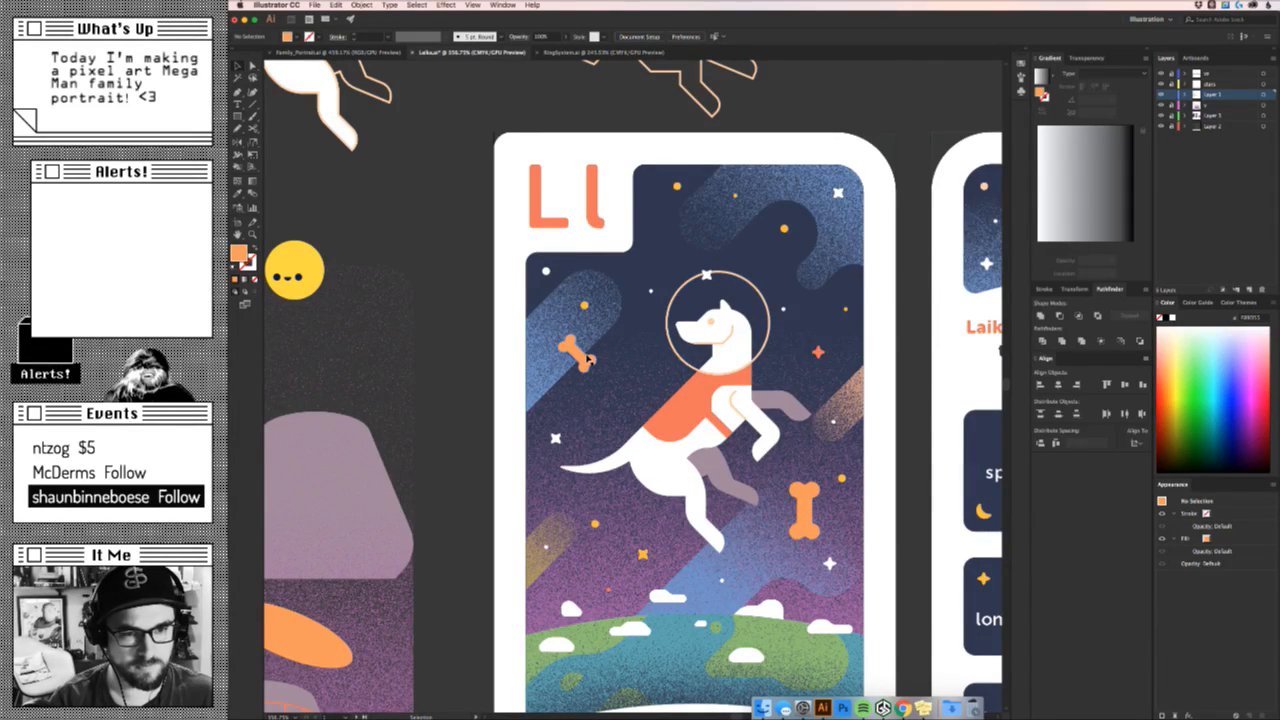
pyautogui.moveTo(578, 355); pyautogui.dragTo(611, 356)
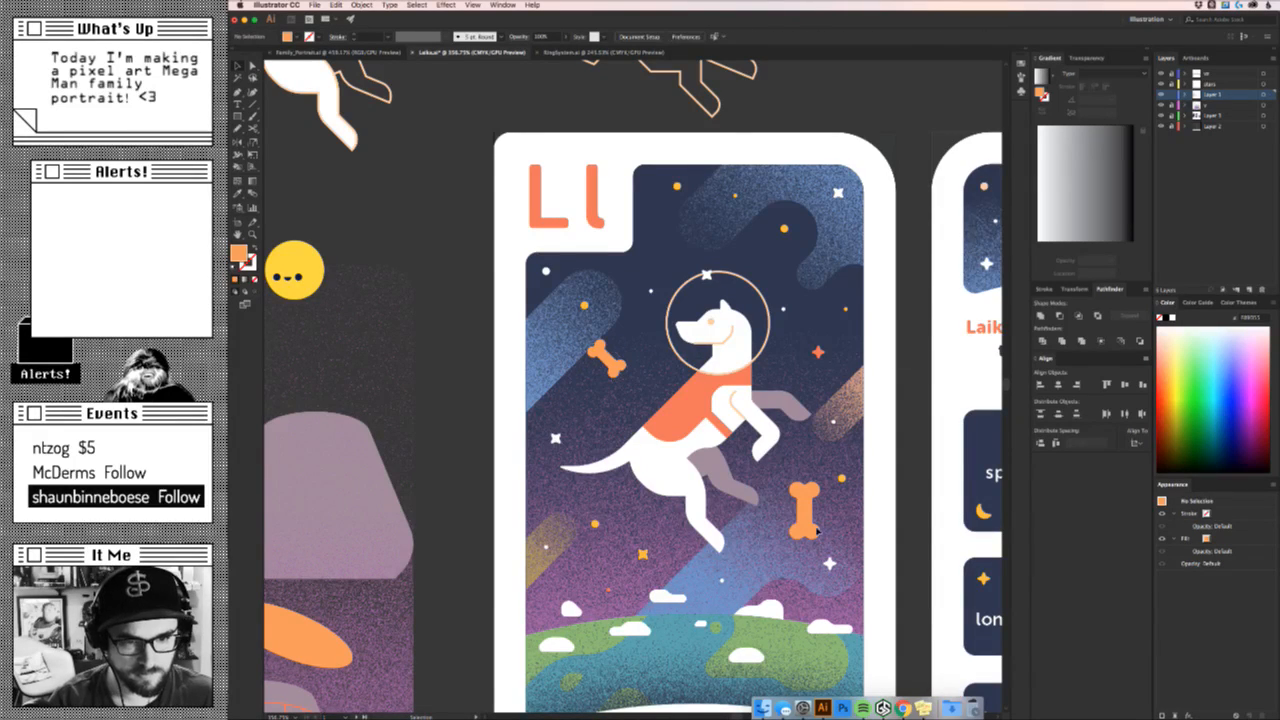
# Rotate the lower bone by -22.5°.
pyautogui.click(816, 533)
pyautogui.doubleClick(238, 147)
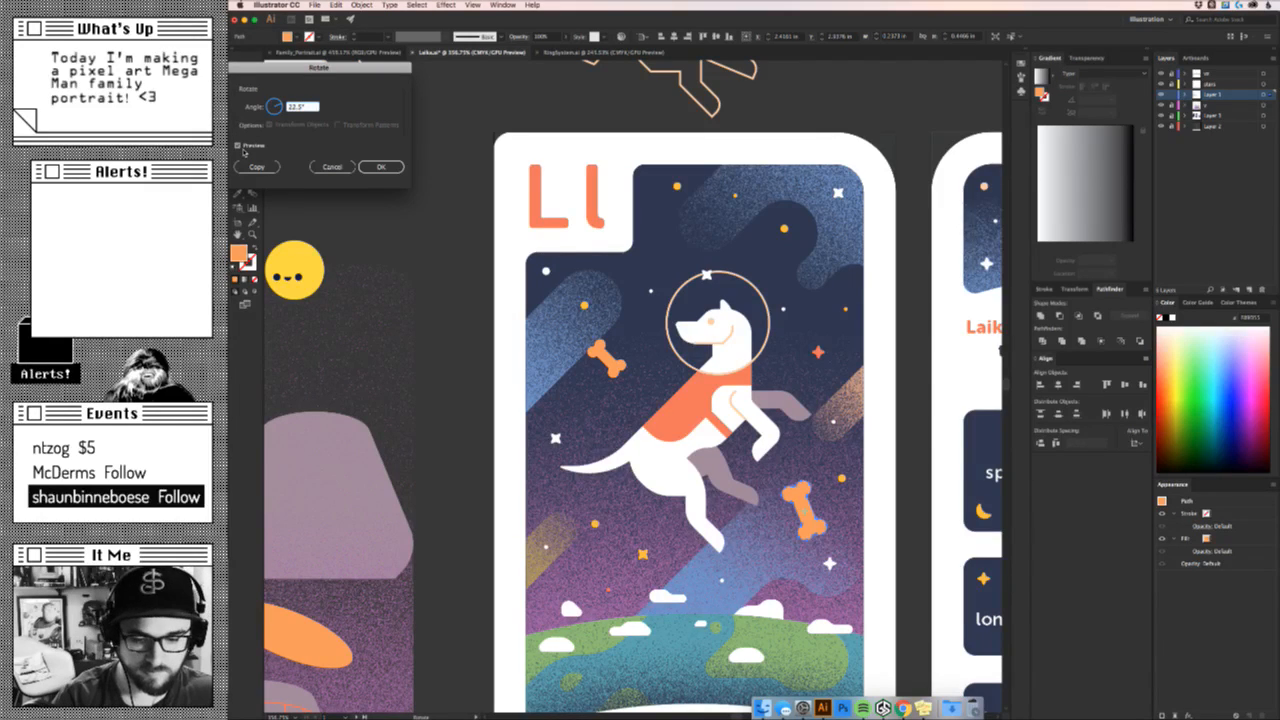
pyautogui.write('-')
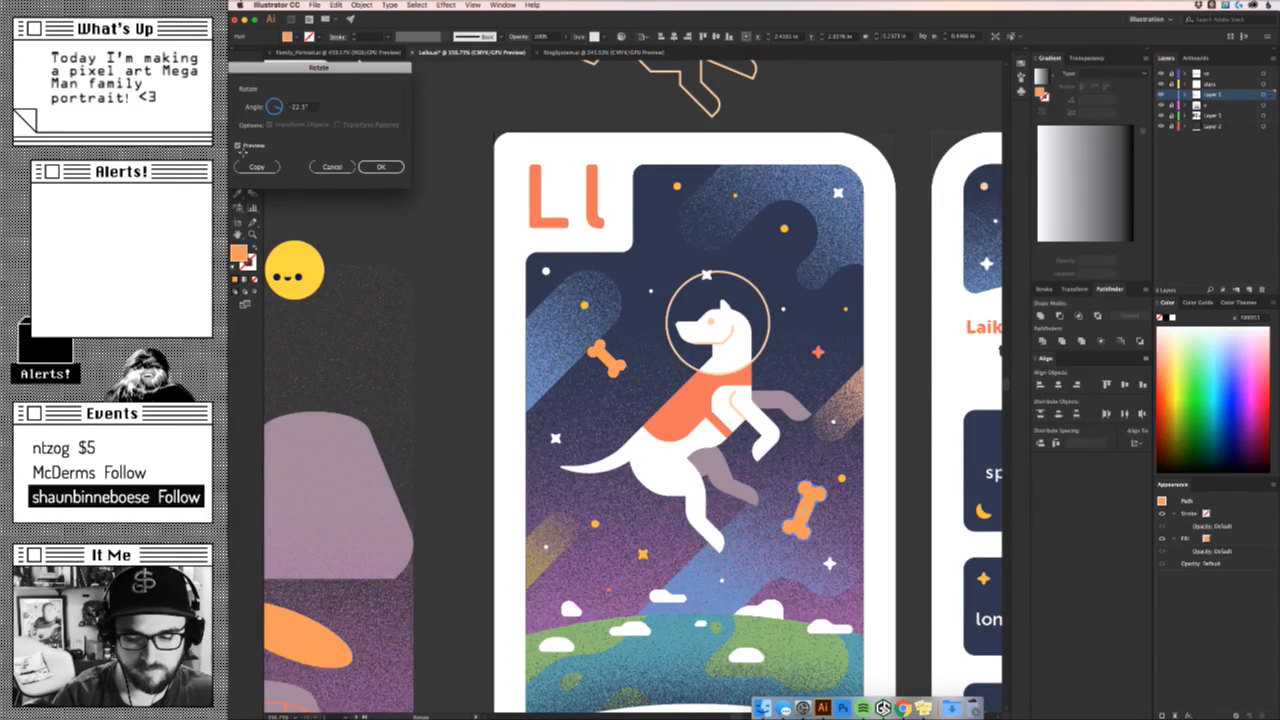
pyautogui.press('Return')
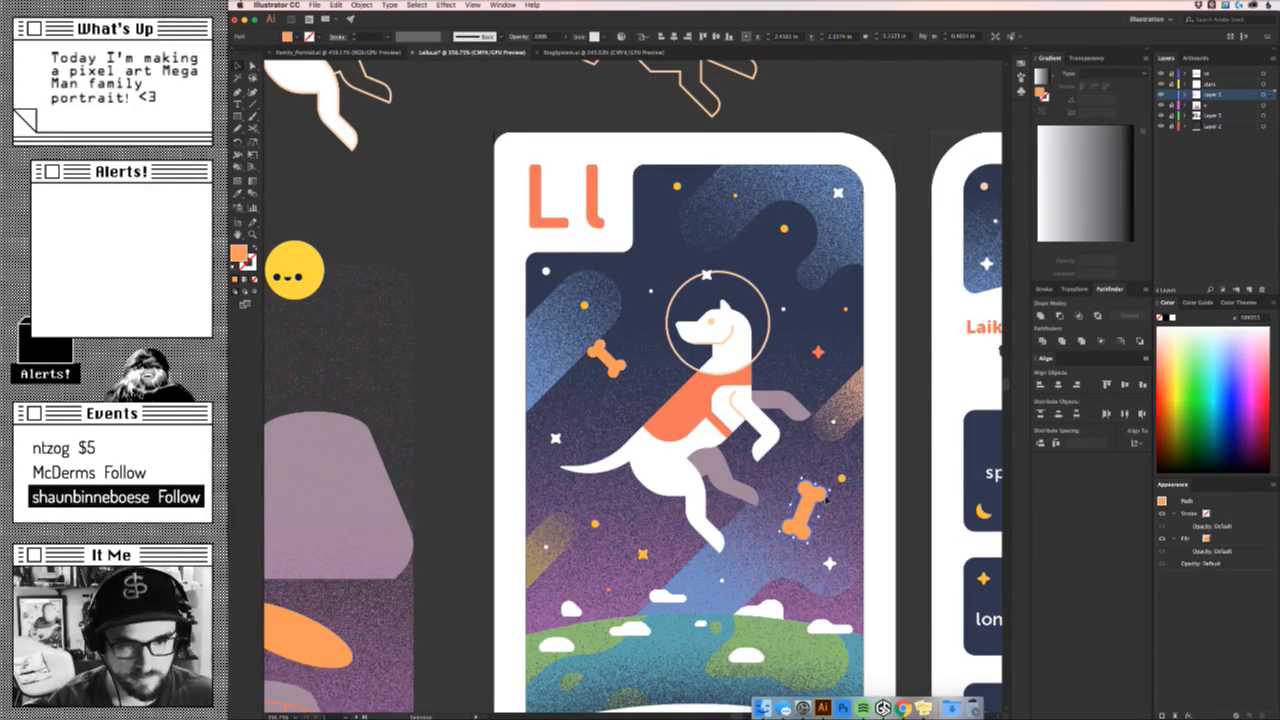
pyautogui.click(845, 523)
# Nudge the lower bone slightly upward and the upper bone slightly downward to balance them around the dog.
pyautogui.moveTo(795, 504)
pyautogui.mouseDown()
pyautogui.moveTo(789, 566)
pyautogui.moveTo(802, 482)
pyautogui.mouseUp()
pyautogui.moveTo(614, 336); pyautogui.dragTo(602, 379)
pyautogui.click(637, 356)
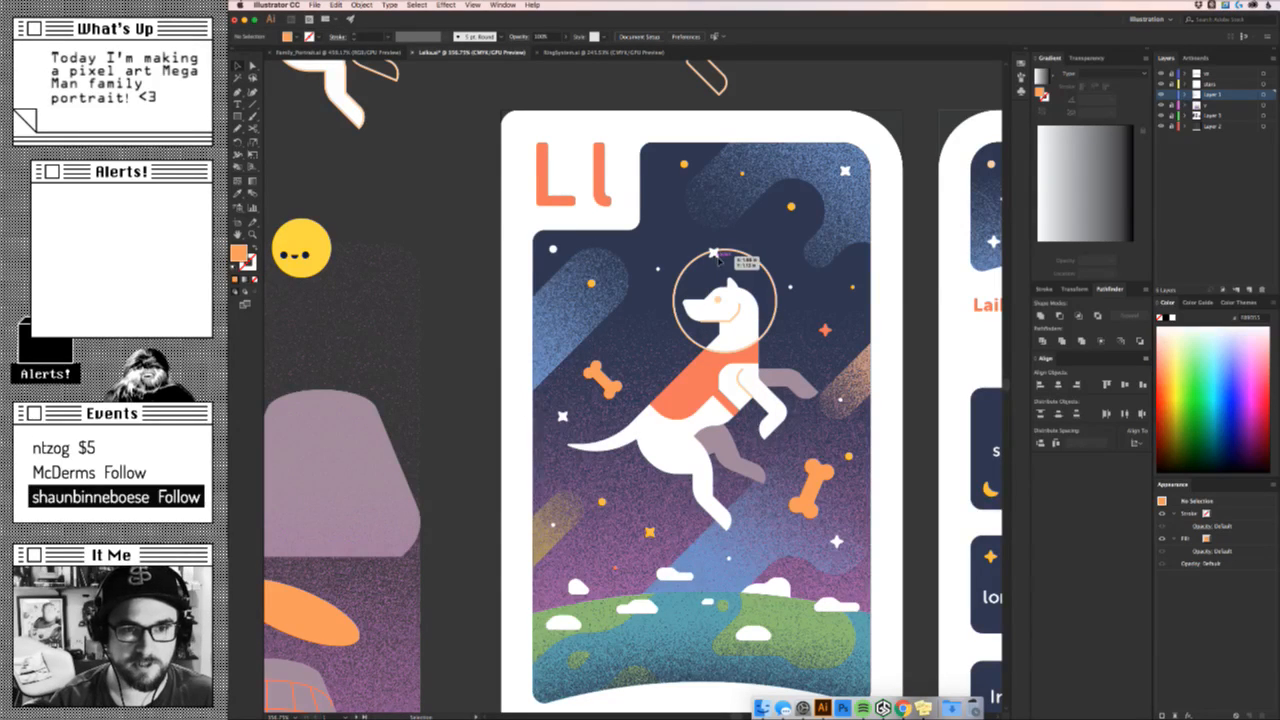
# Examine the mauve far hind leg and where it meets the dog's white body.
pyautogui.press('z')
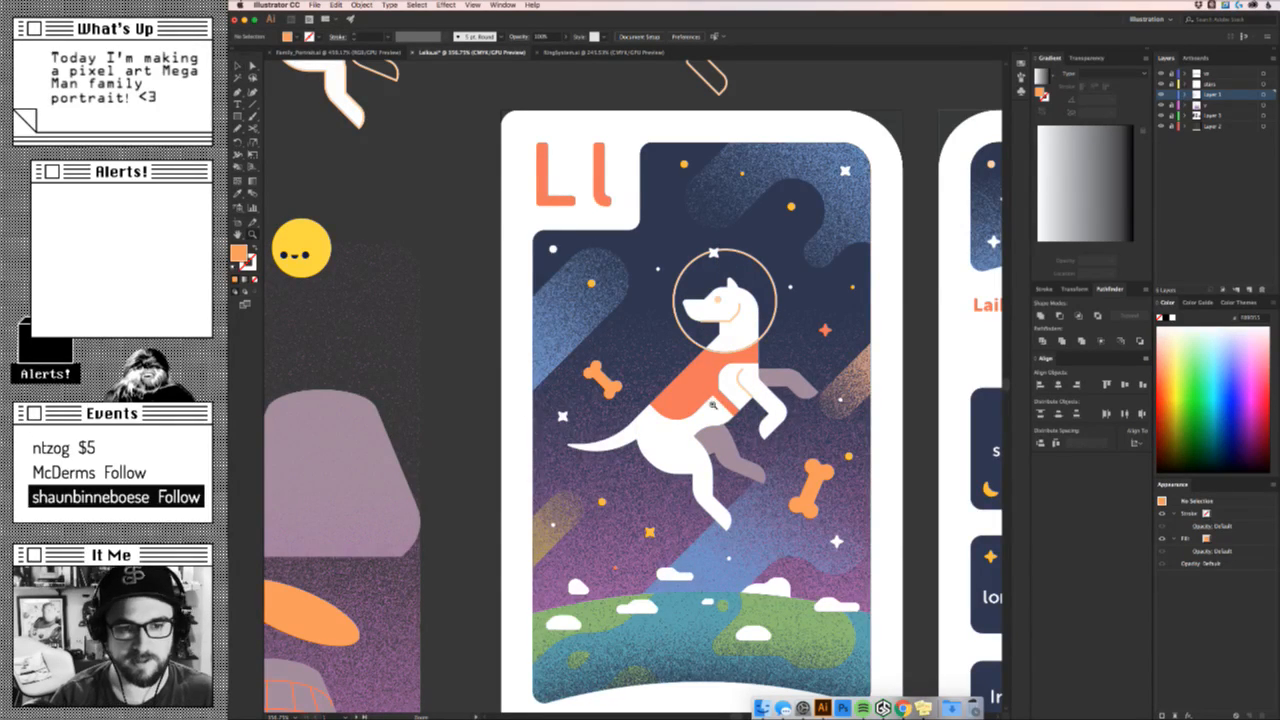
pyautogui.moveTo(712, 405); pyautogui.dragTo(886, 406)
pyautogui.press('v')
pyautogui.moveTo(757, 514); pyautogui.dragTo(615, 371)
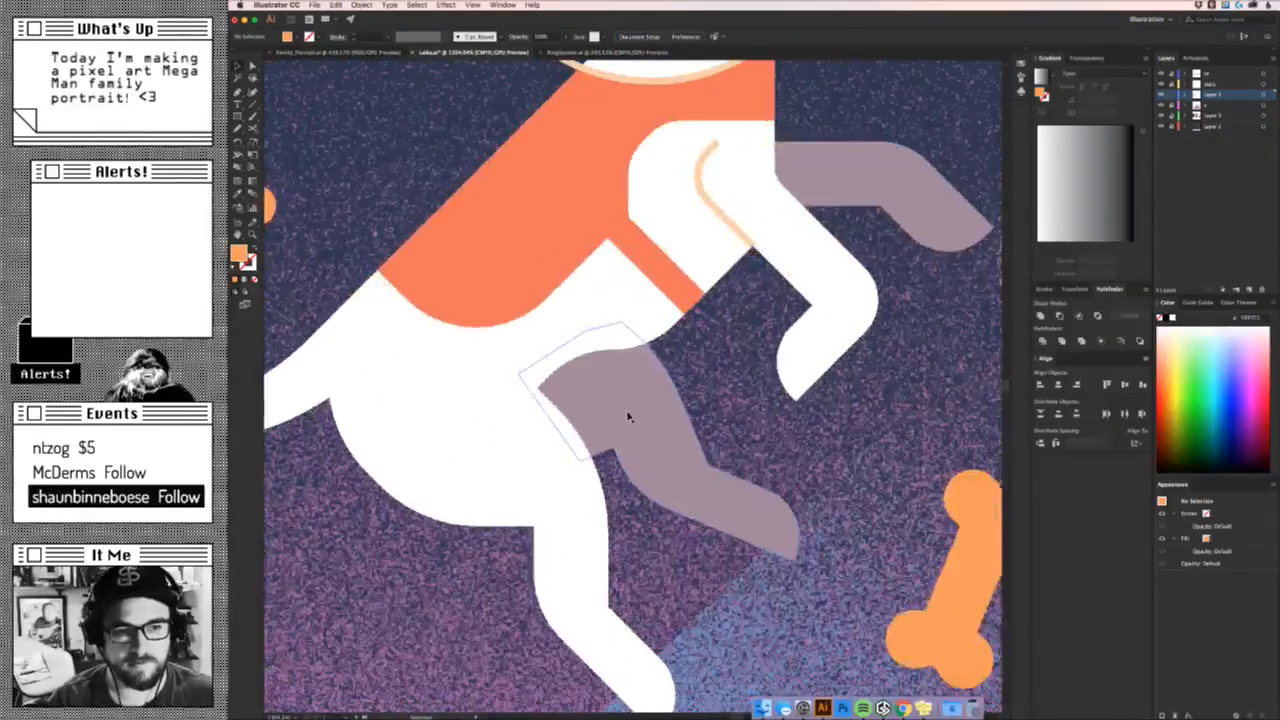
pyautogui.click(637, 418)
pyautogui.press('z')
pyautogui.moveTo(719, 428); pyautogui.dragTo(666, 421)
pyautogui.press('v')
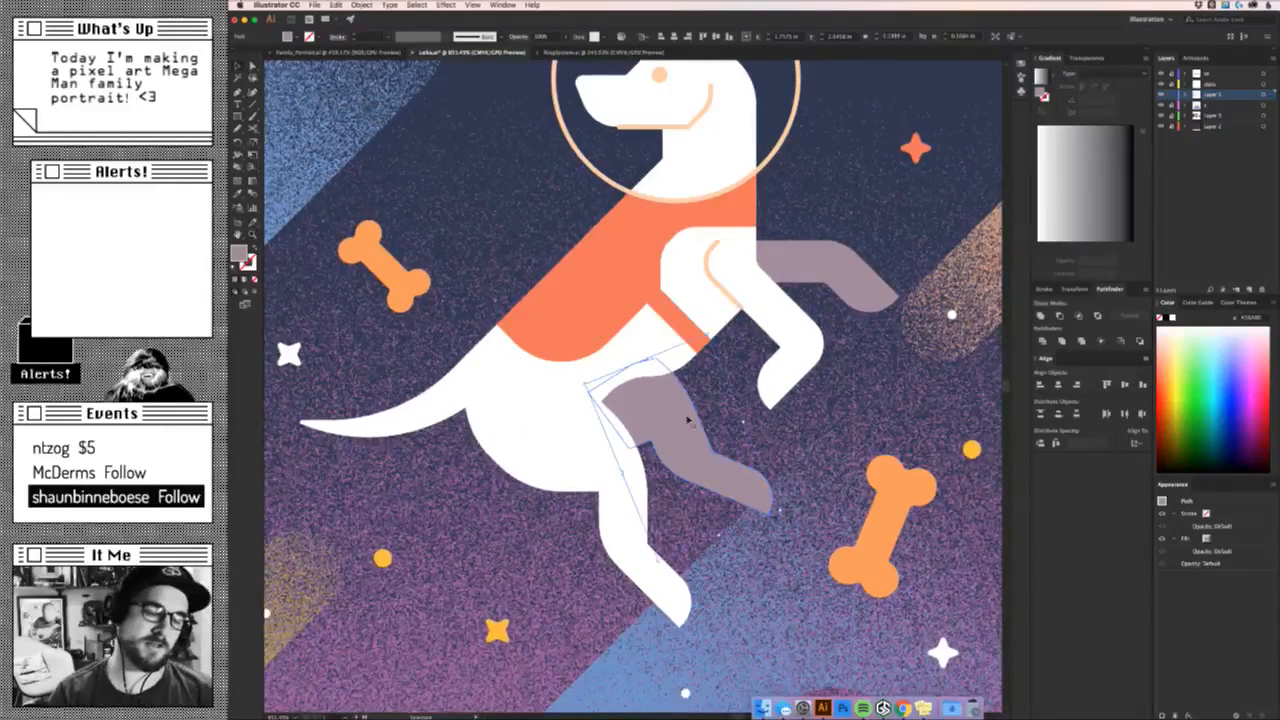
pyautogui.click(651, 401)
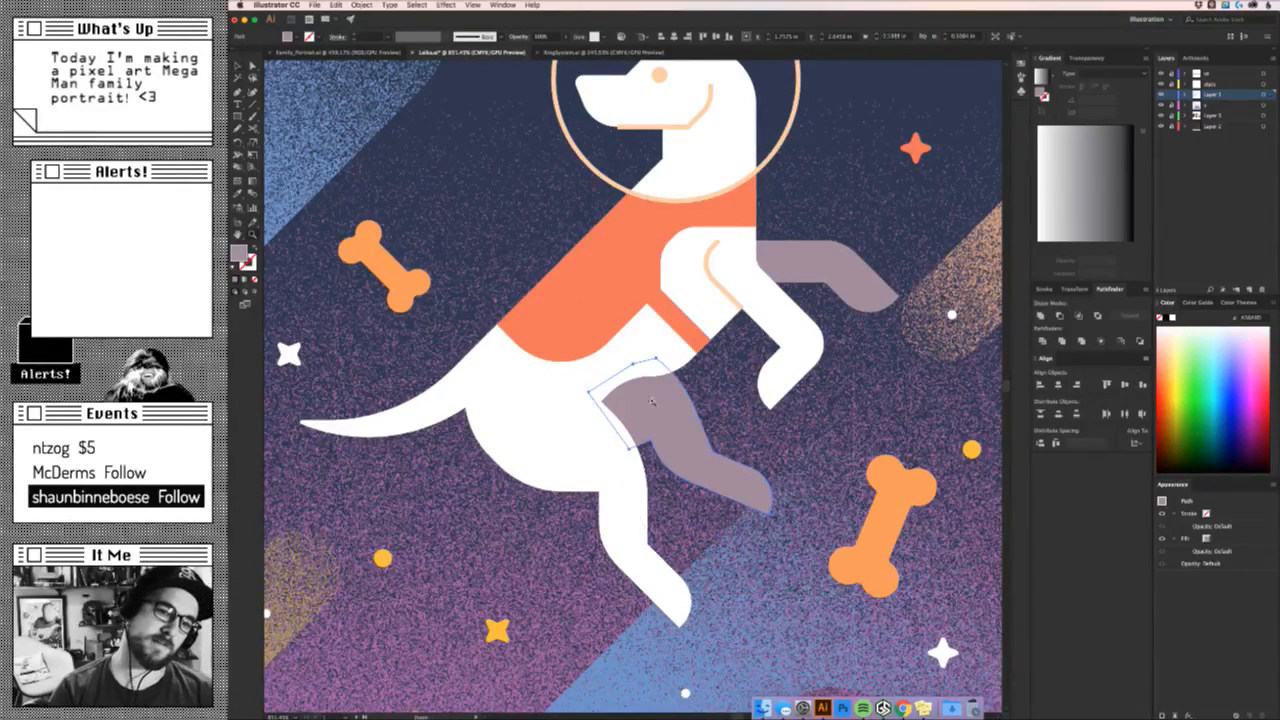
pyautogui.moveTo(606, 400); pyautogui.dragTo(654, 381)
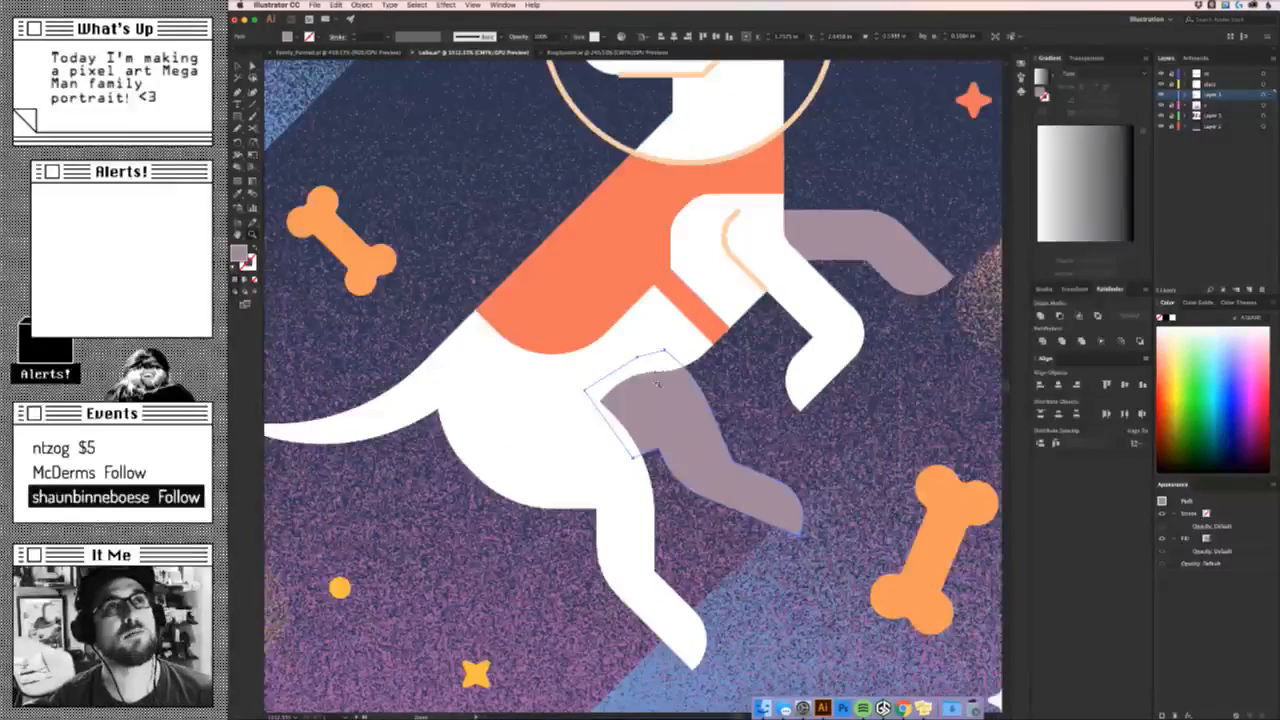
# Add a straight diagonal peach line to the crease on the dog's near front shoulder.
pyautogui.moveTo(729, 270)
pyautogui.mouseDown()
pyautogui.moveTo(639, 446)
pyautogui.moveTo(691, 374)
pyautogui.moveTo(657, 380)
pyautogui.moveTo(570, 483)
pyautogui.moveTo(581, 463)
pyautogui.mouseUp()
pyautogui.press('a')
pyautogui.click(686, 362)
pyautogui.moveTo(625, 500); pyautogui.dragTo(1000, 462)
# Add the text "C C C P" across the upper part of the coral suit.
pyautogui.press('t')
pyautogui.click(557, 350)
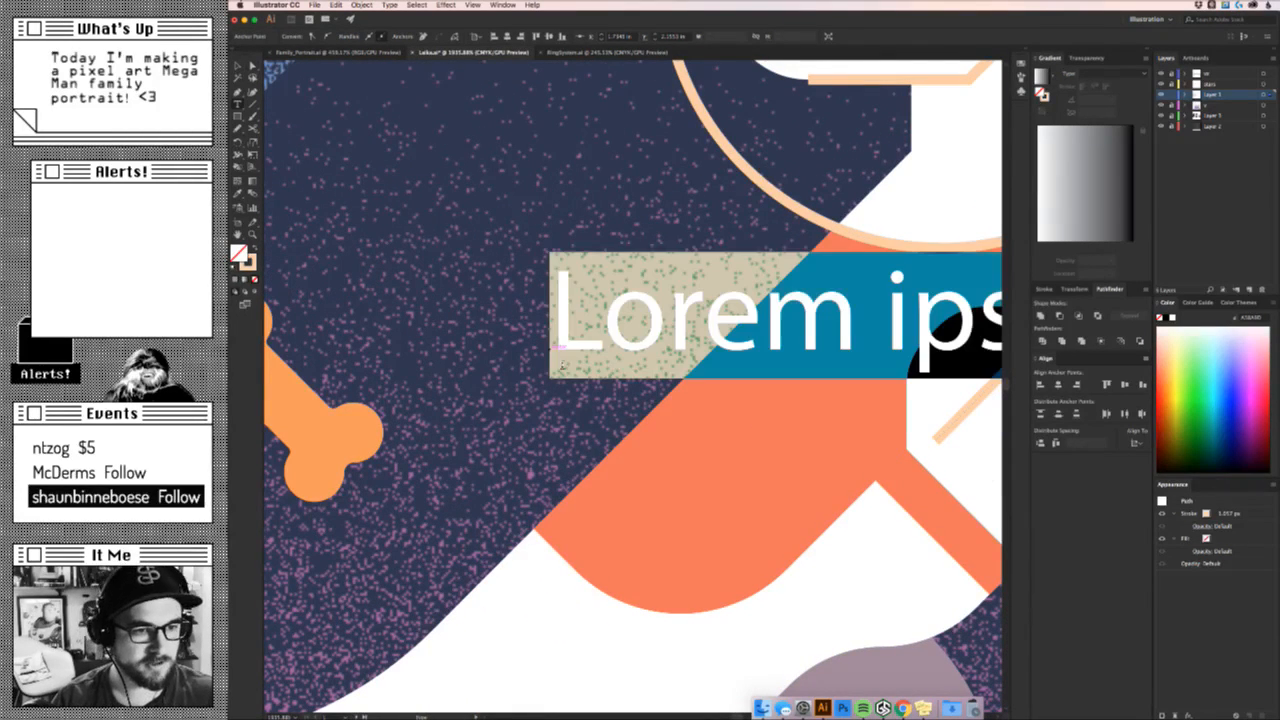
pyautogui.write('C C ')
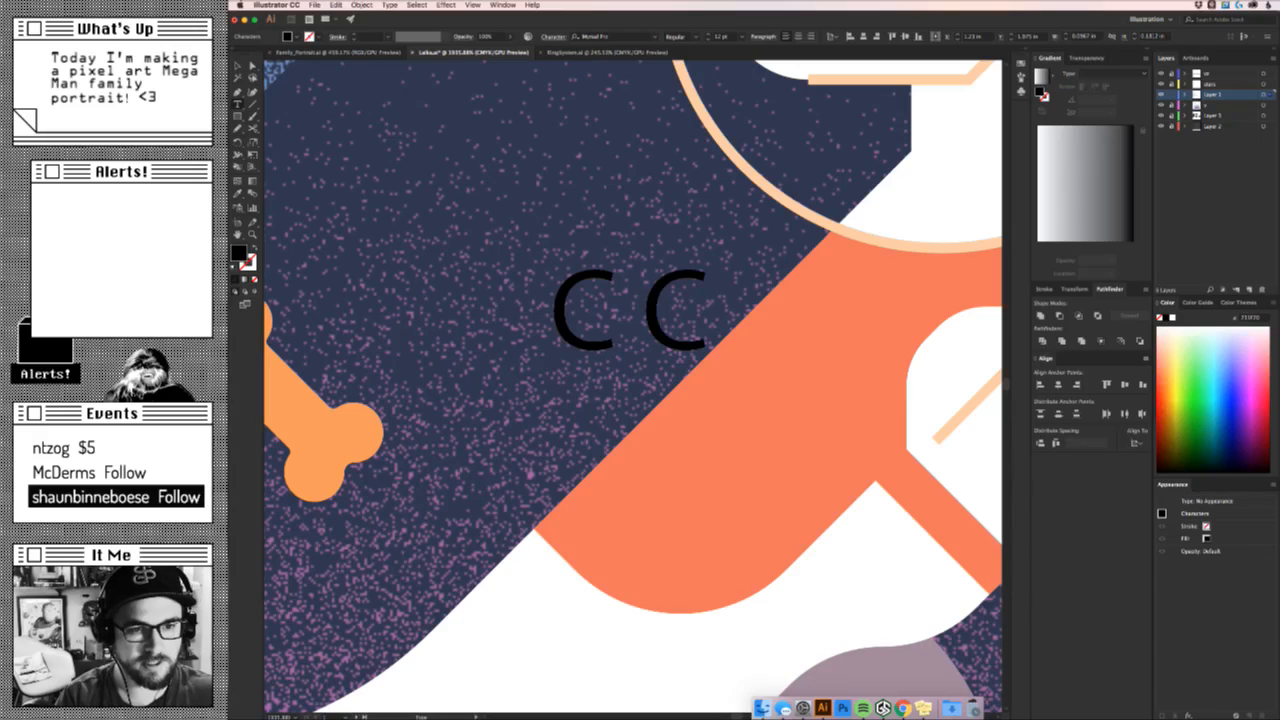
pyautogui.write('C P')
pyautogui.press('Escape')
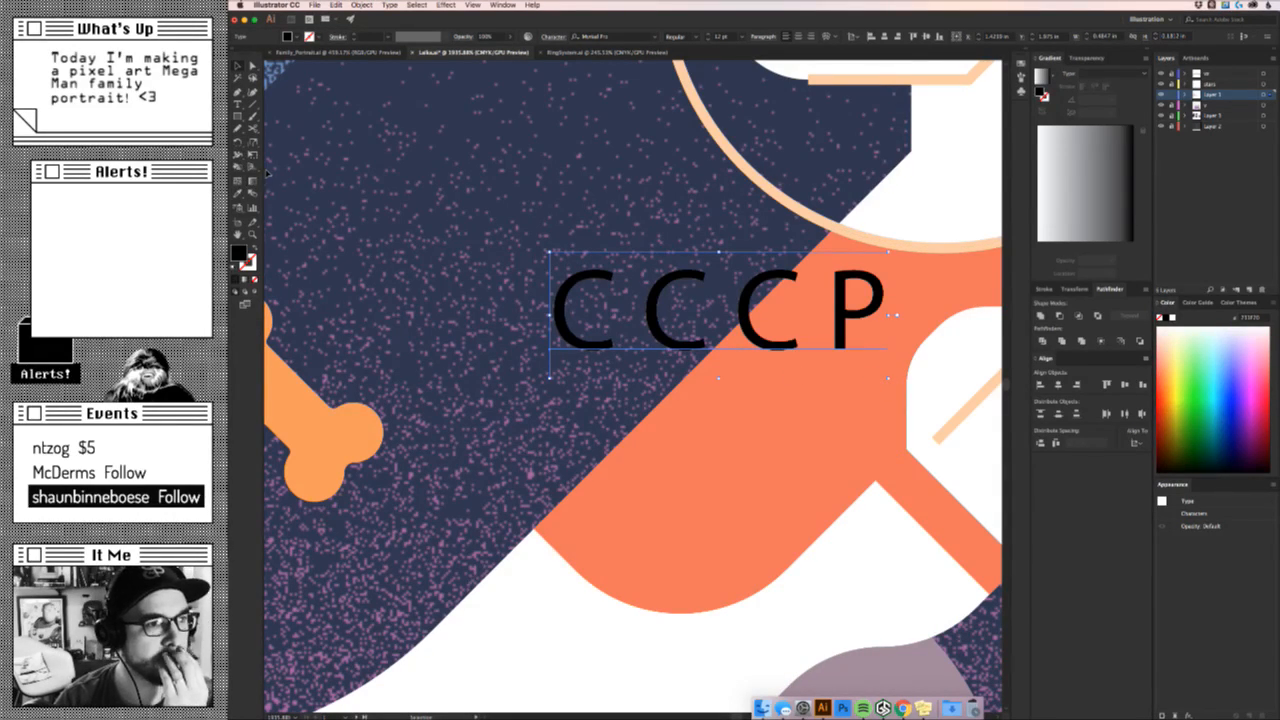
# Set the C C C P text's font to Museo Sans Rounded 900.
pyautogui.click(614, 38)
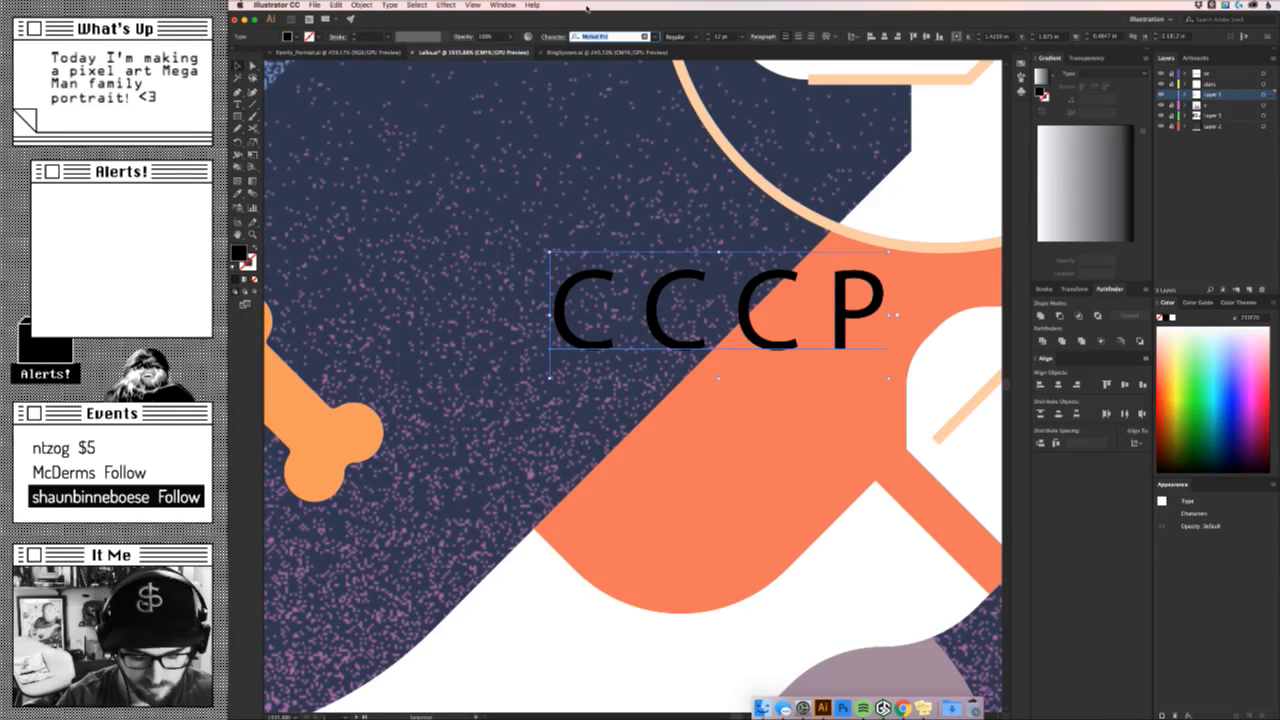
pyautogui.write('museo')
pyautogui.press('Down')
pyautogui.press('Down')
pyautogui.press('Down')
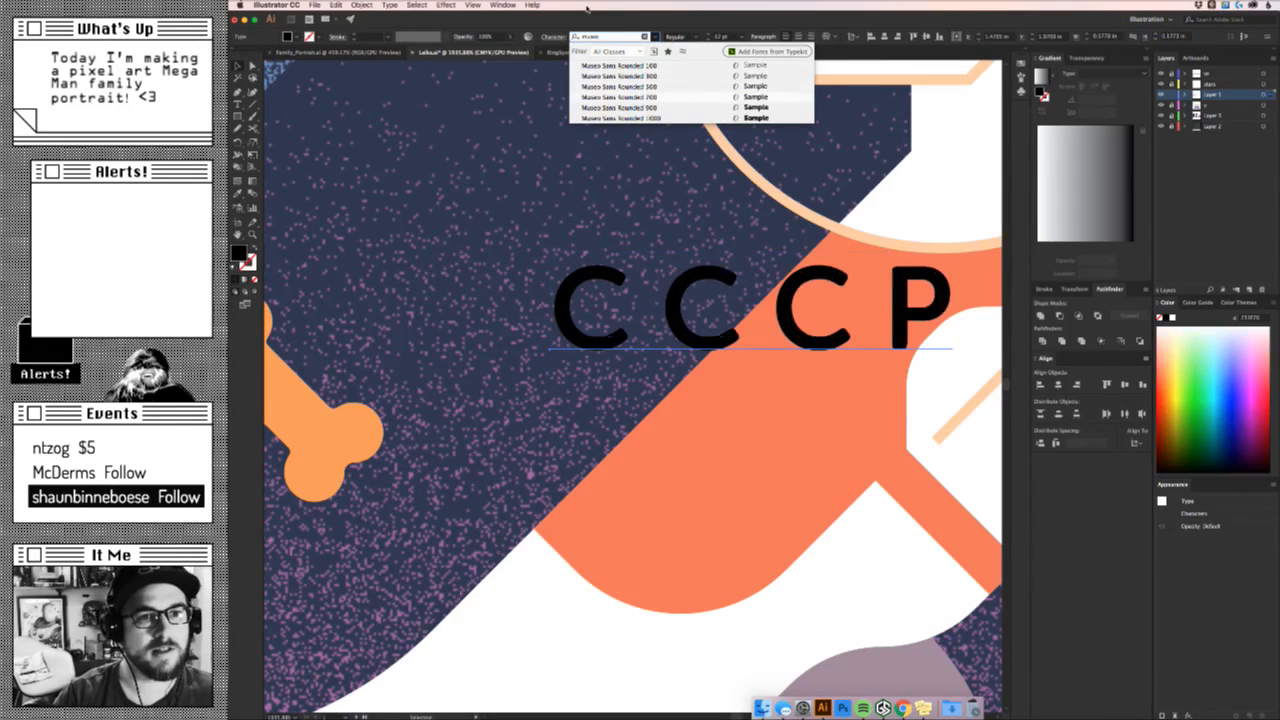
pyautogui.press('Return')
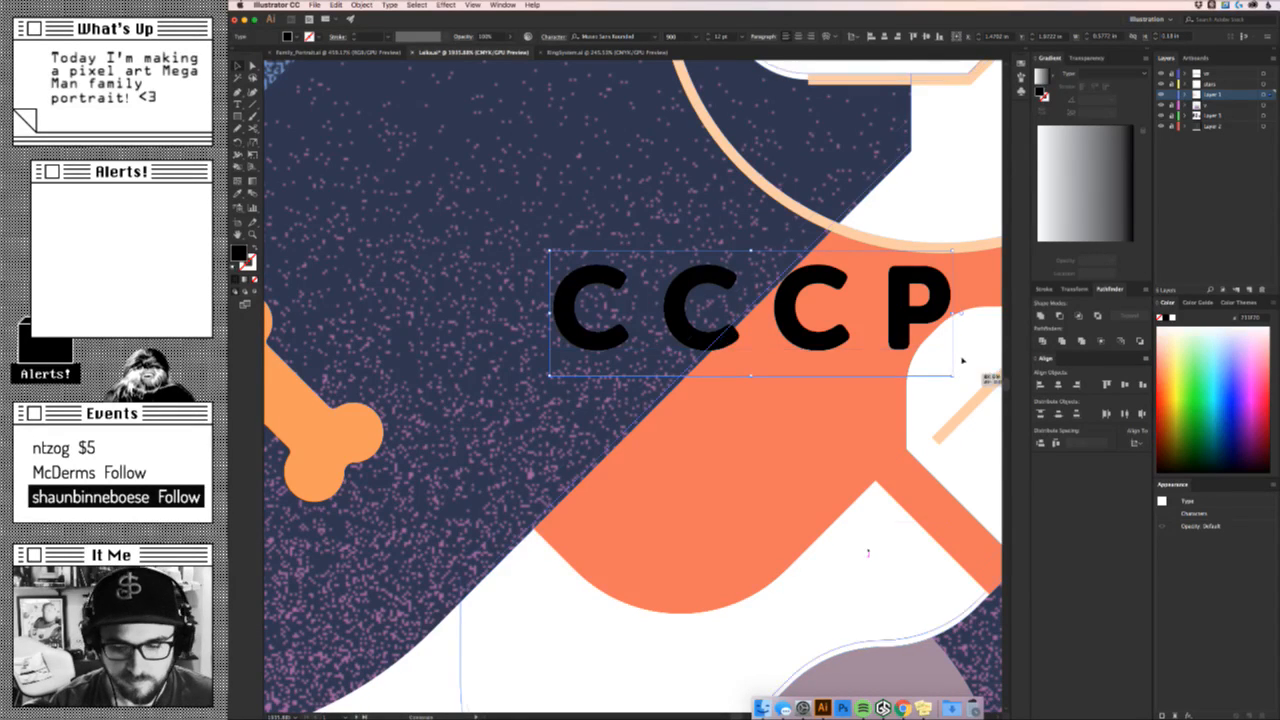
# Rotate the C C C P text parallel to the suit's diagonal back edge and shrink it to fit on the suit.
pyautogui.moveTo(962, 360); pyautogui.dragTo(908, 229)
pyautogui.press('super+z')
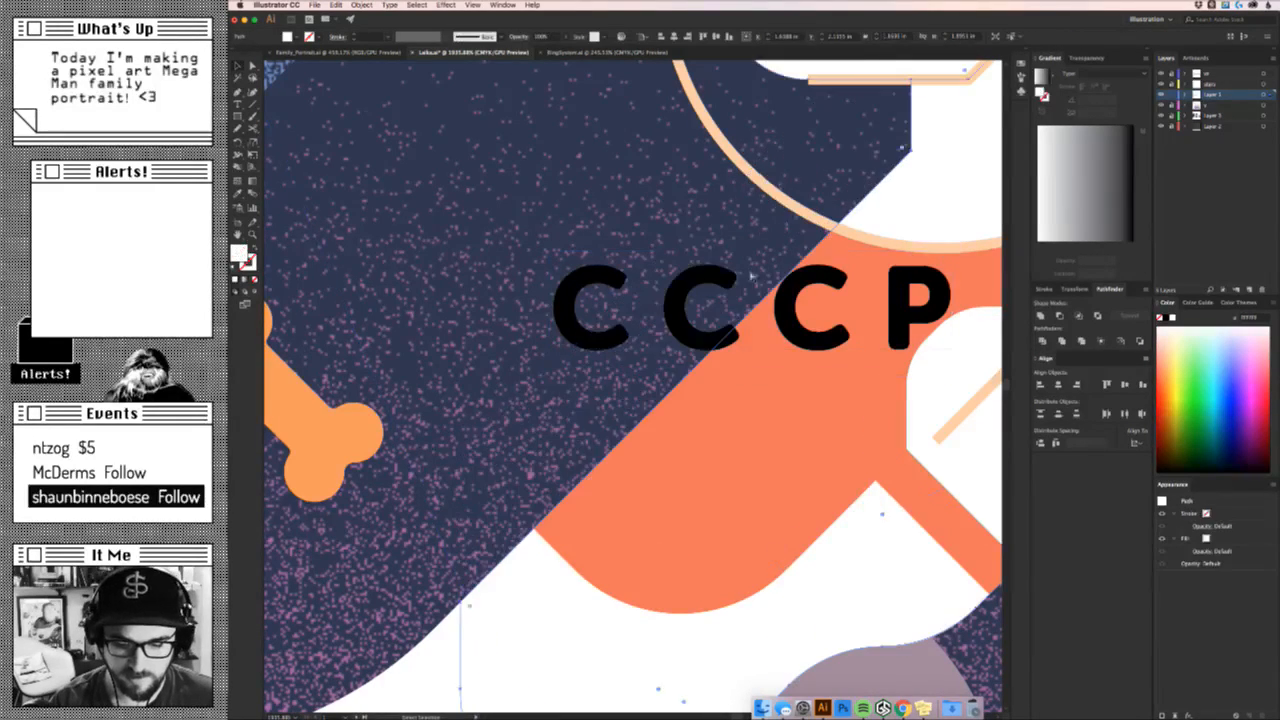
pyautogui.moveTo(849, 334); pyautogui.dragTo(665, 360)
pyautogui.click(866, 332)
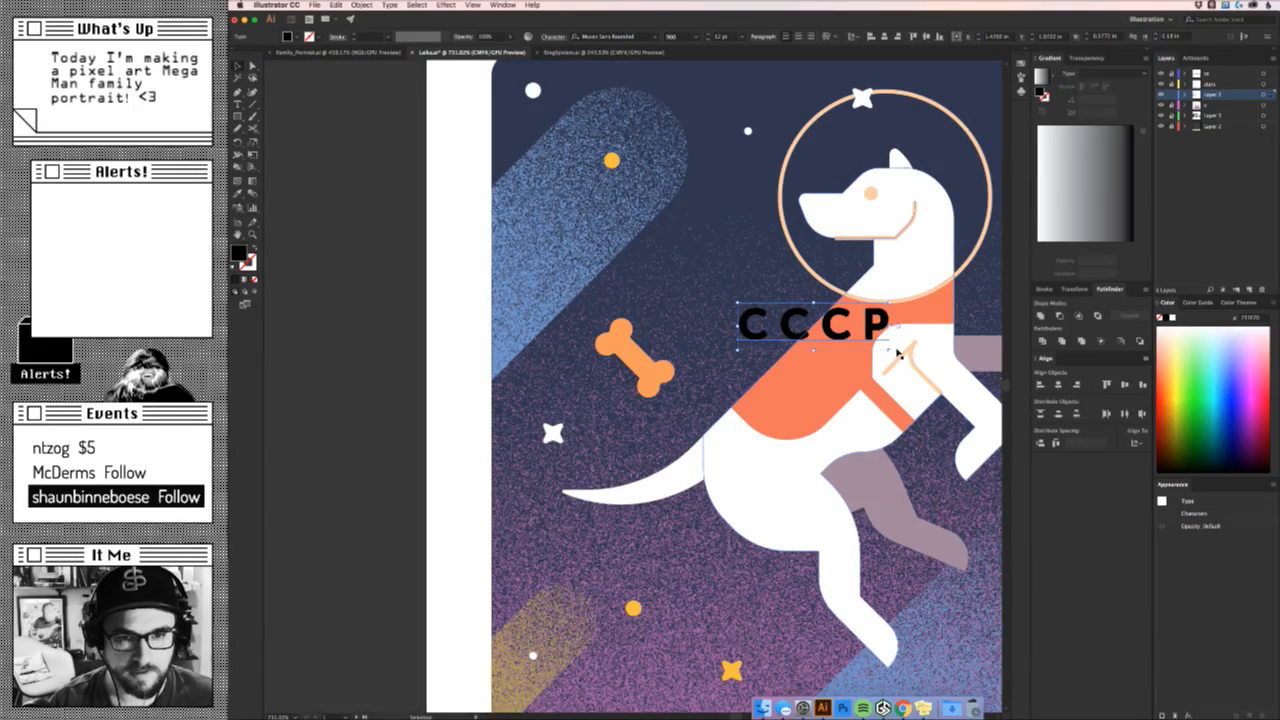
pyautogui.moveTo(896, 352); pyautogui.dragTo(898, 292)
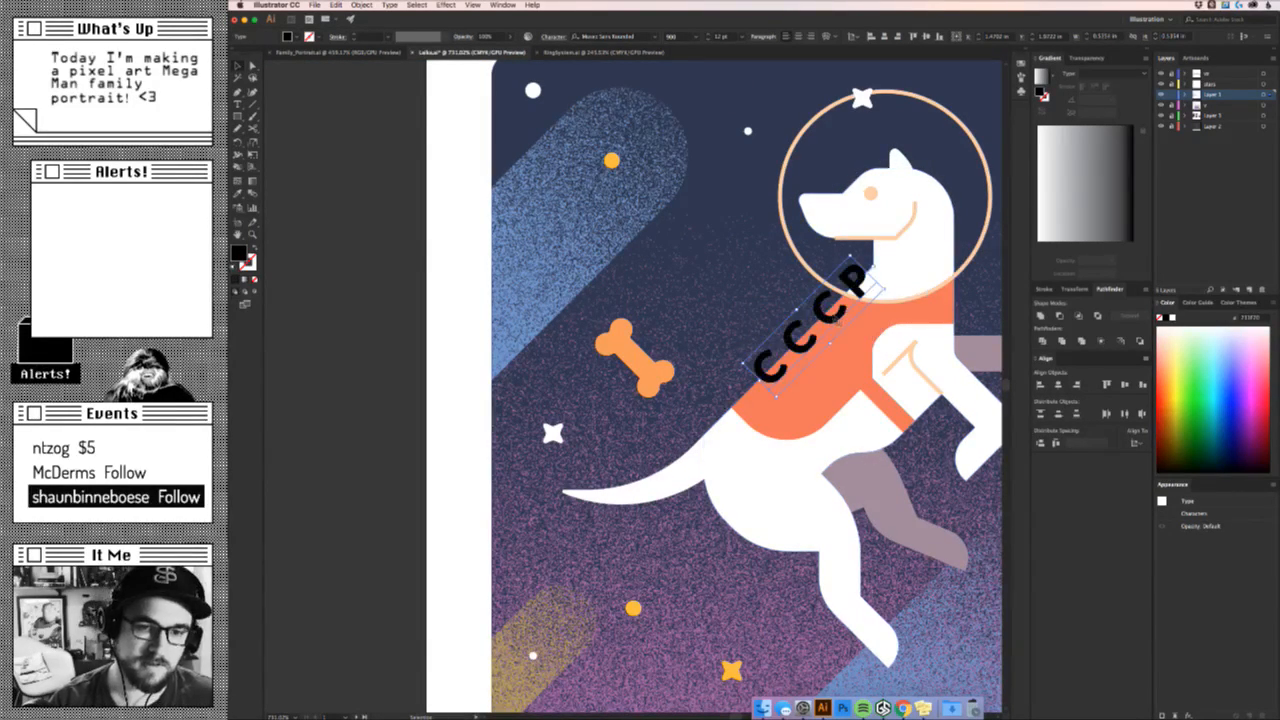
pyautogui.moveTo(830, 315); pyautogui.dragTo(841, 331)
pyautogui.moveTo(859, 267); pyautogui.dragTo(843, 328)
# Fill the C C C P text with the light orange palette swatch.
pyautogui.press('z')
pyautogui.moveTo(870, 388); pyautogui.dragTo(645, 411)
pyautogui.moveTo(906, 602); pyautogui.dragTo(686, 504)
pyautogui.press('i')
pyautogui.click(685, 588)
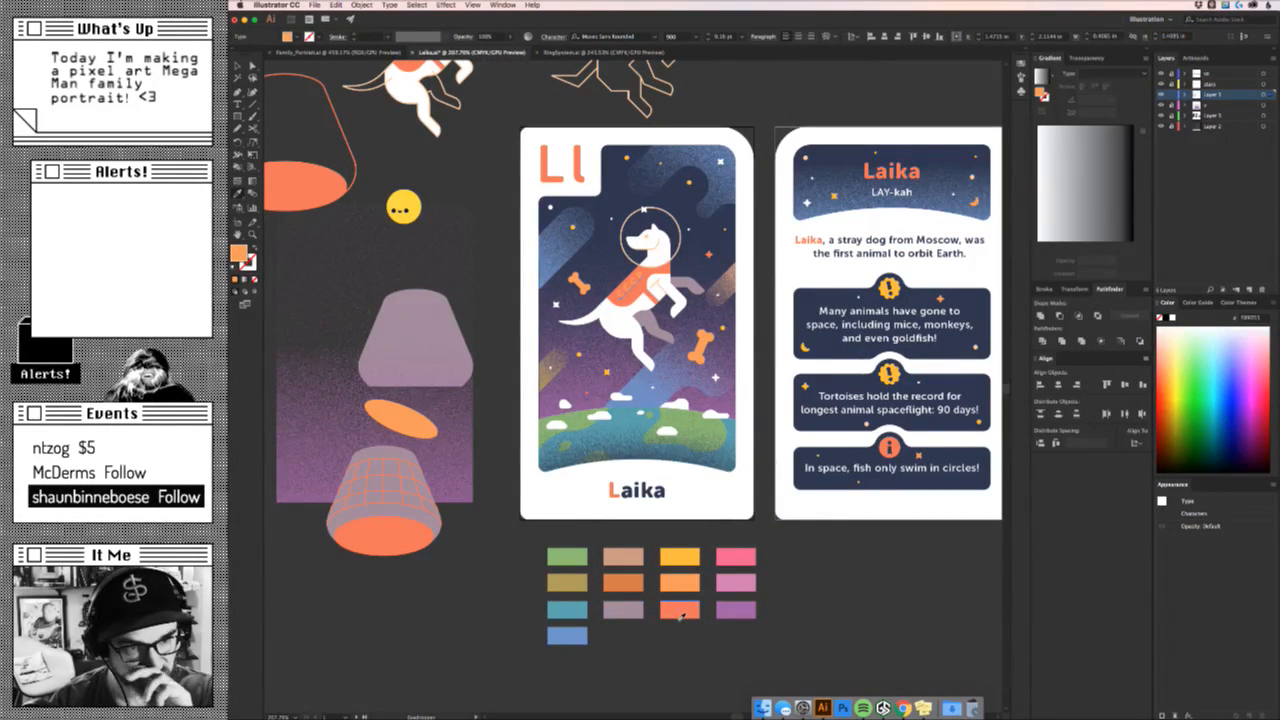
# Recolor the C C C P text with a slightly darker shade of the suit's coral.
pyautogui.click(681, 616)
pyautogui.press('z')
pyautogui.moveTo(582, 235); pyautogui.dragTo(758, 236)
pyautogui.press('v')
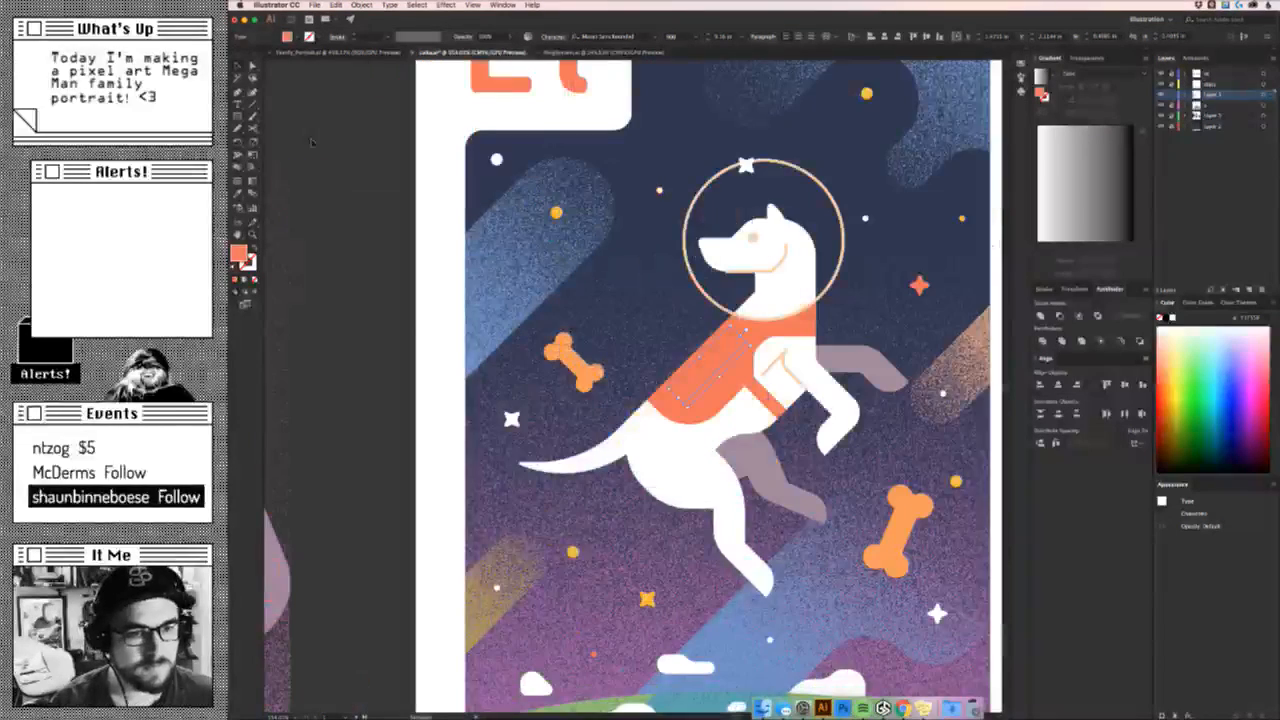
pyautogui.doubleClick(238, 254)
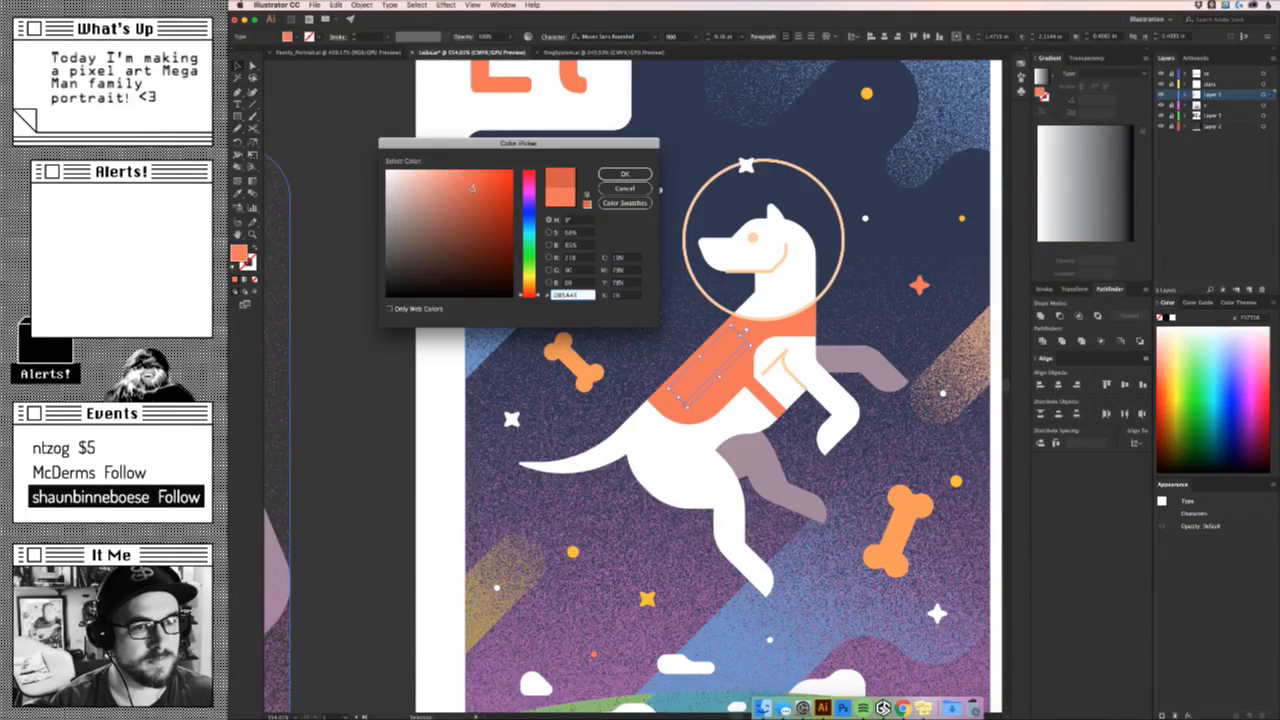
pyautogui.moveTo(472, 187); pyautogui.dragTo(470, 188)
pyautogui.click(625, 175)
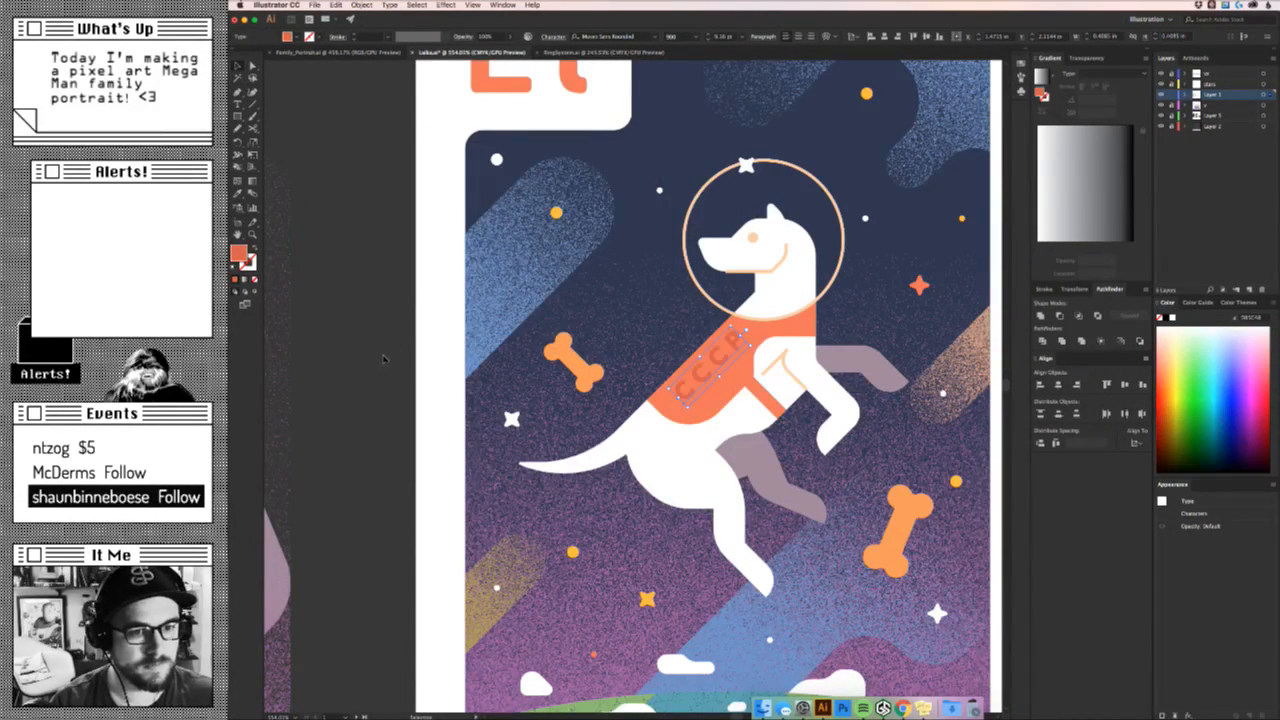
pyautogui.click(402, 300)
pyautogui.press('z')
pyautogui.moveTo(685, 429); pyautogui.dragTo(743, 441)
pyautogui.press('v')
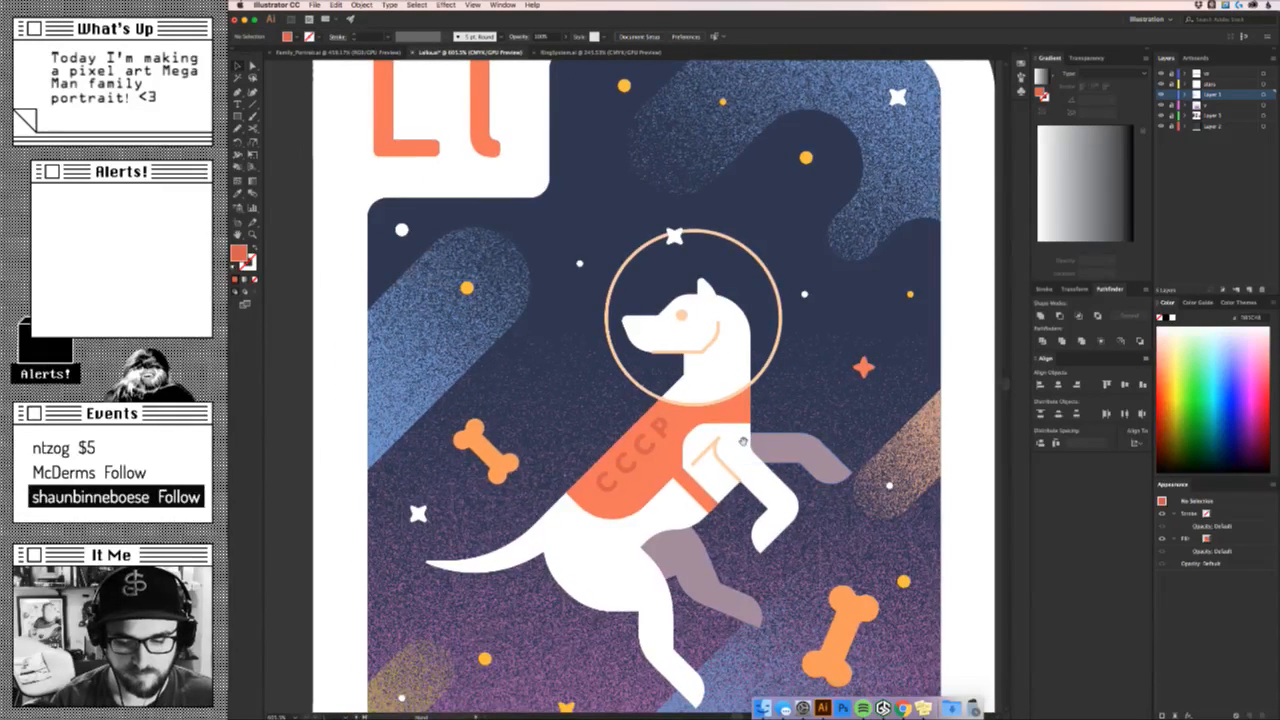
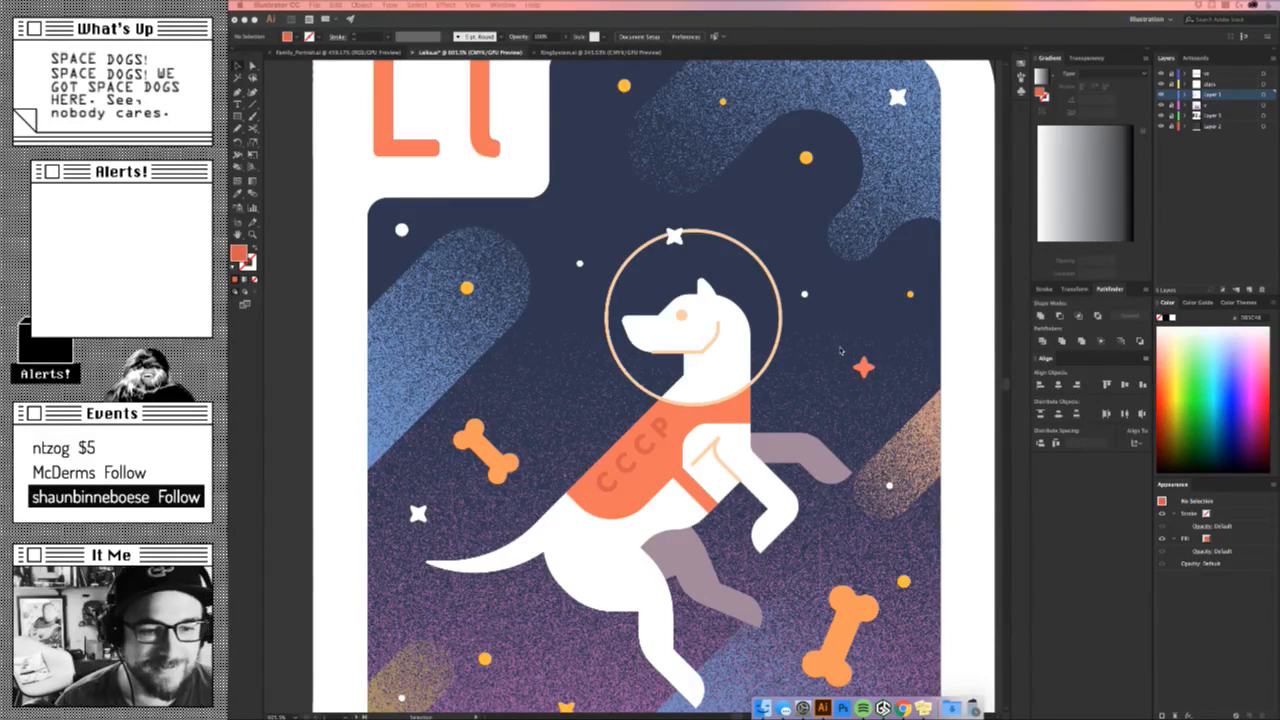
# Move the upper end point of the dog's jaw line straight down the neck, level with the neck's front corner.
pyautogui.moveTo(614, 355); pyautogui.dragTo(661, 424)
pyautogui.moveTo(757, 392); pyautogui.dragTo(880, 396)
pyautogui.press('v')
pyautogui.click(764, 410)
pyautogui.press('super+space')
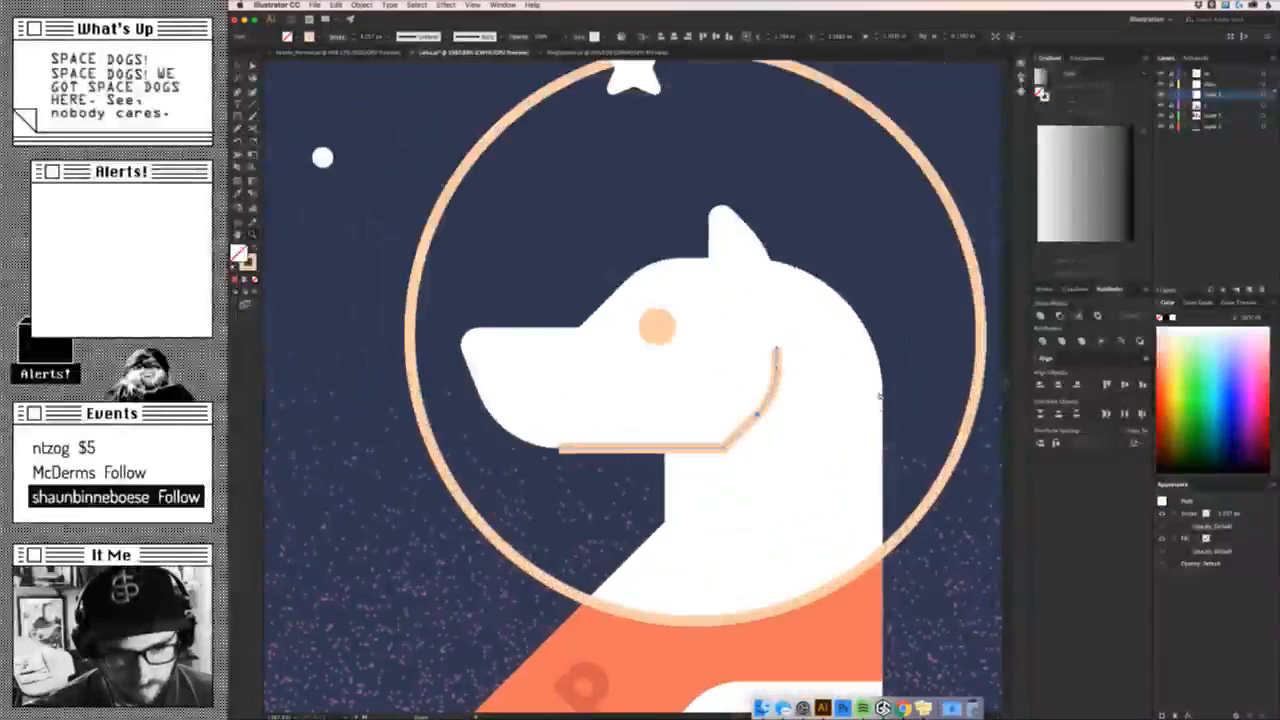
pyautogui.press('a')
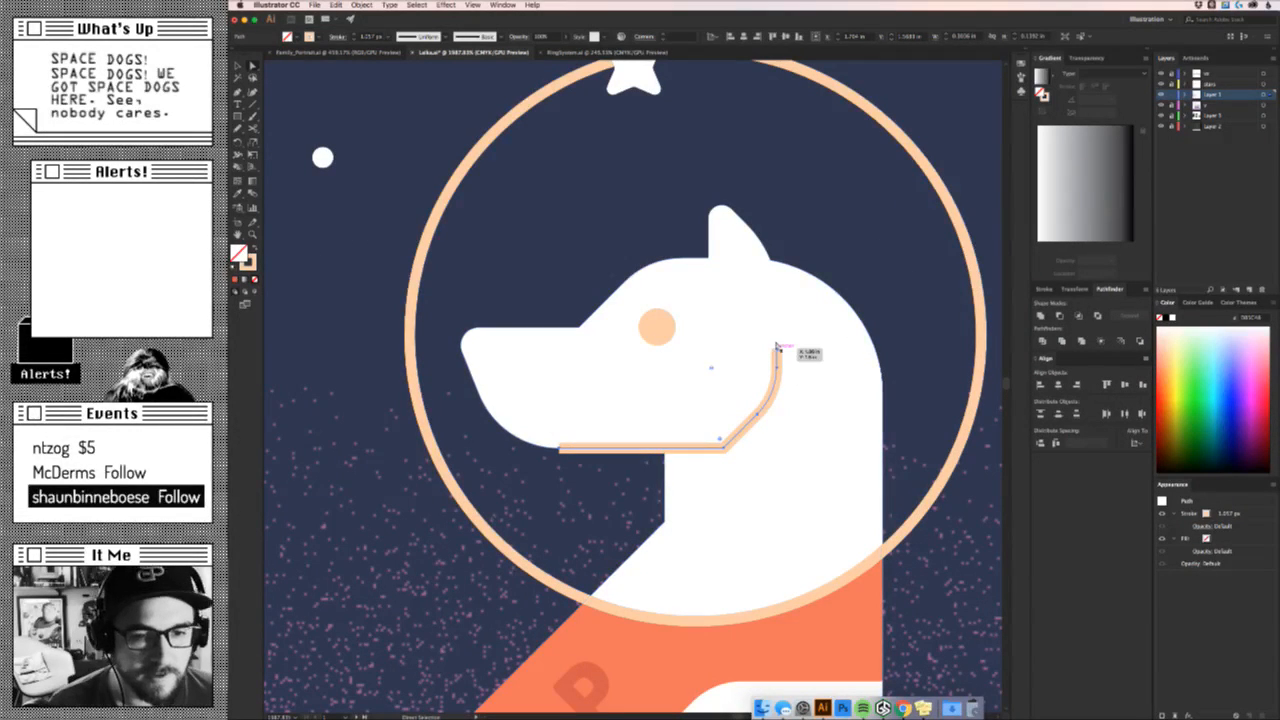
pyautogui.moveTo(777, 346); pyautogui.dragTo(777, 434)
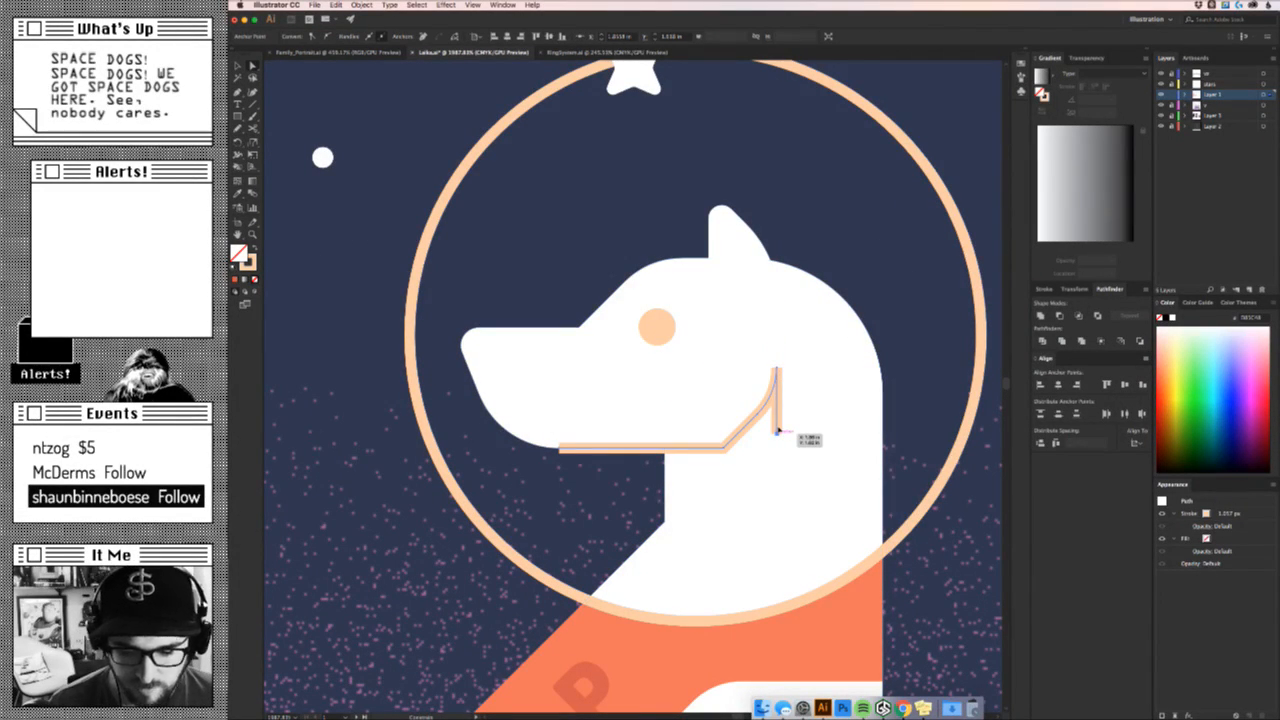
pyautogui.moveTo(777, 432); pyautogui.dragTo(775, 520)
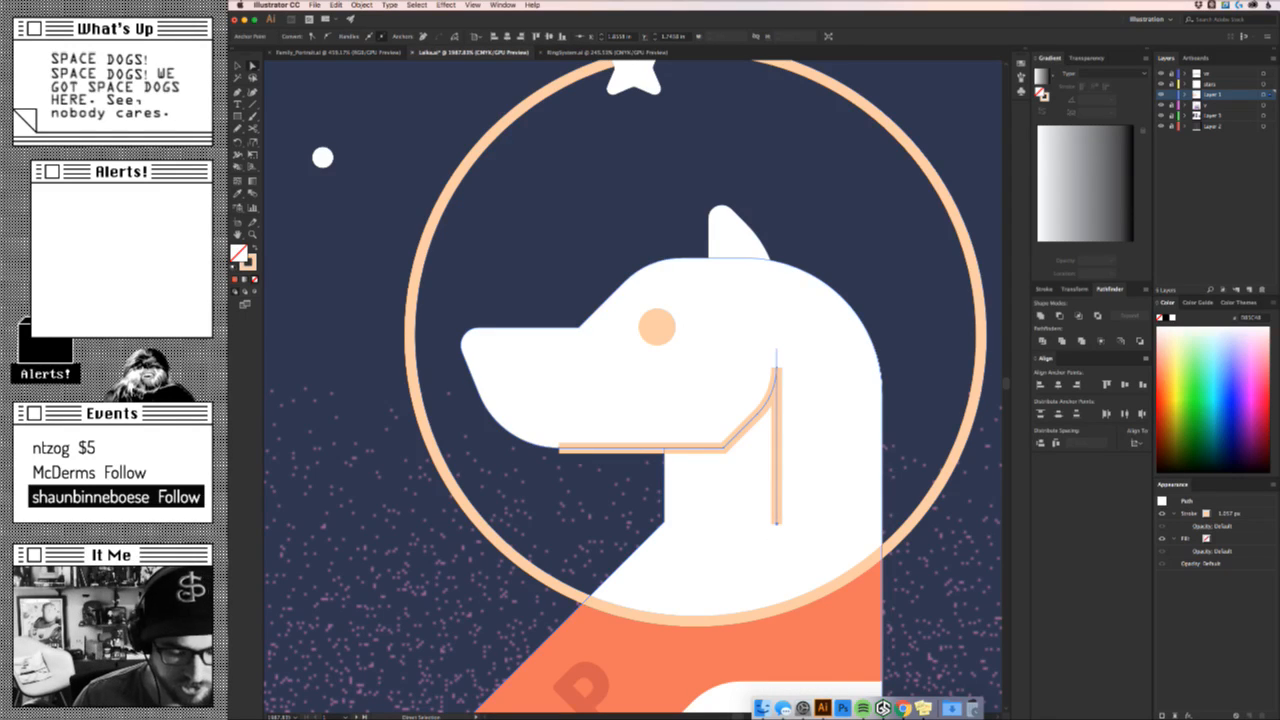
# Extend the jaw path horizontally to the neck's front corner with the Pen tool and align the new segment with that corner.
pyautogui.press('p')
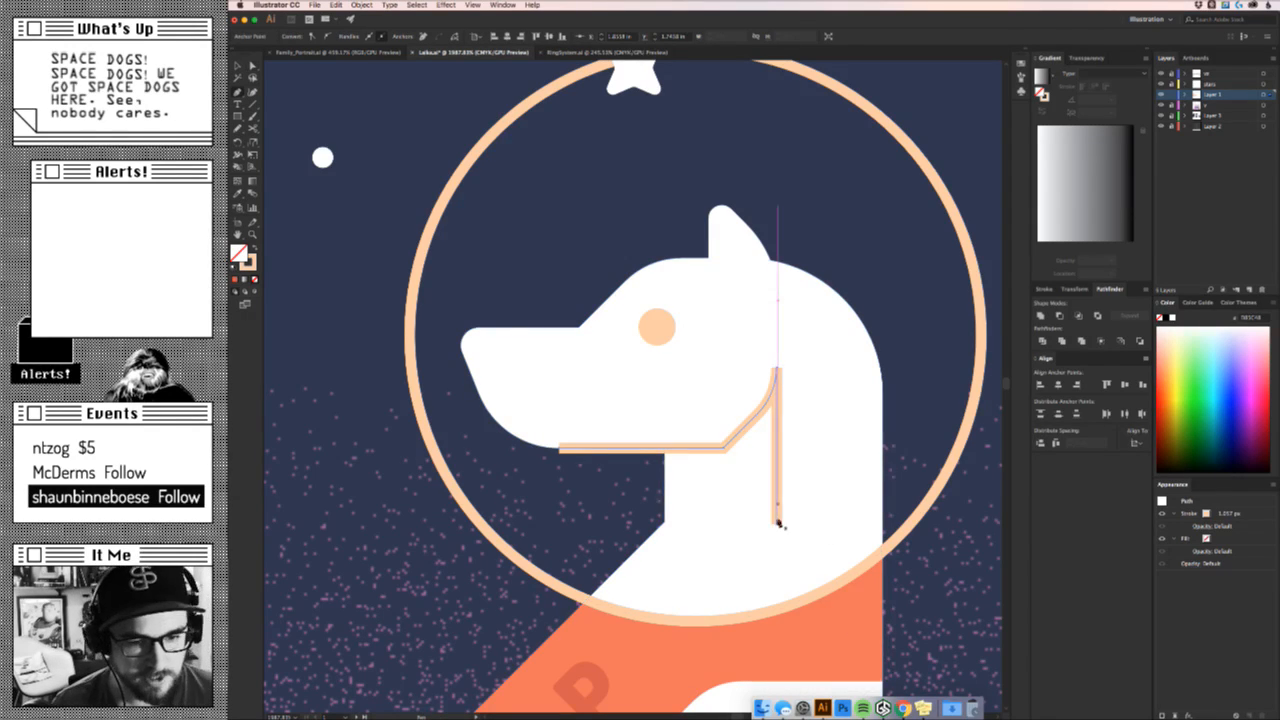
pyautogui.click(776, 523)
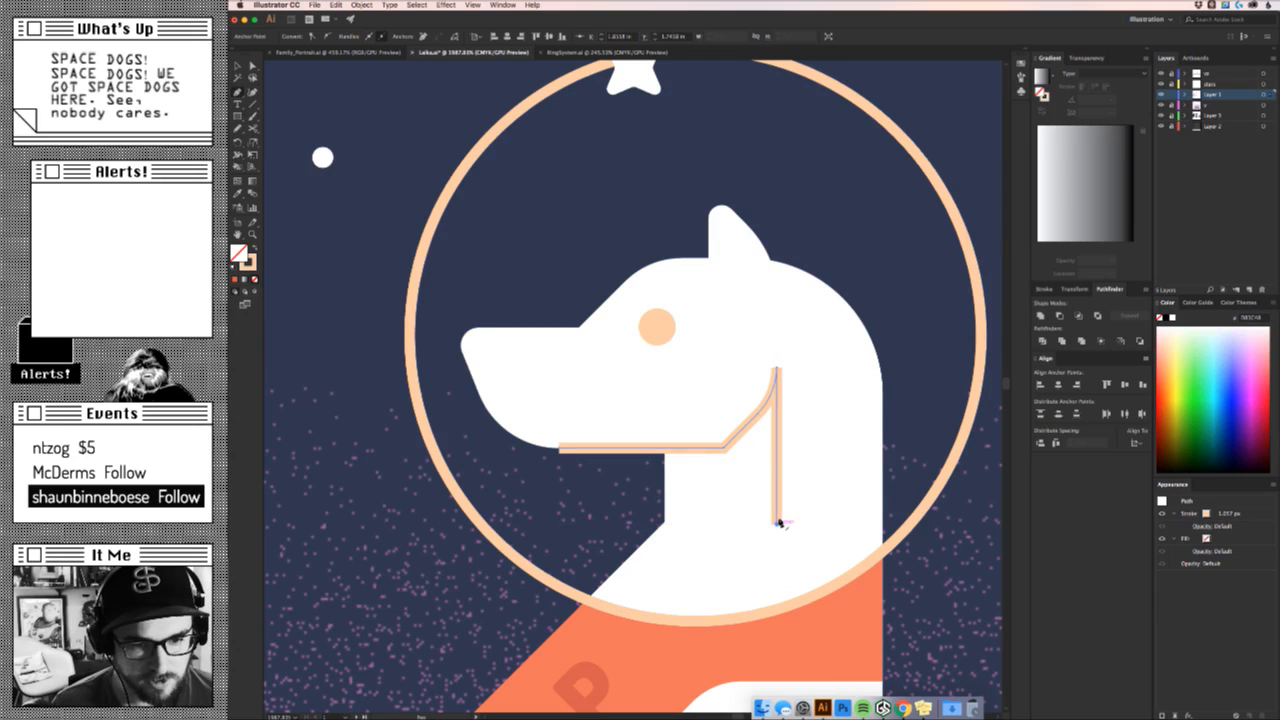
pyautogui.click(666, 522)
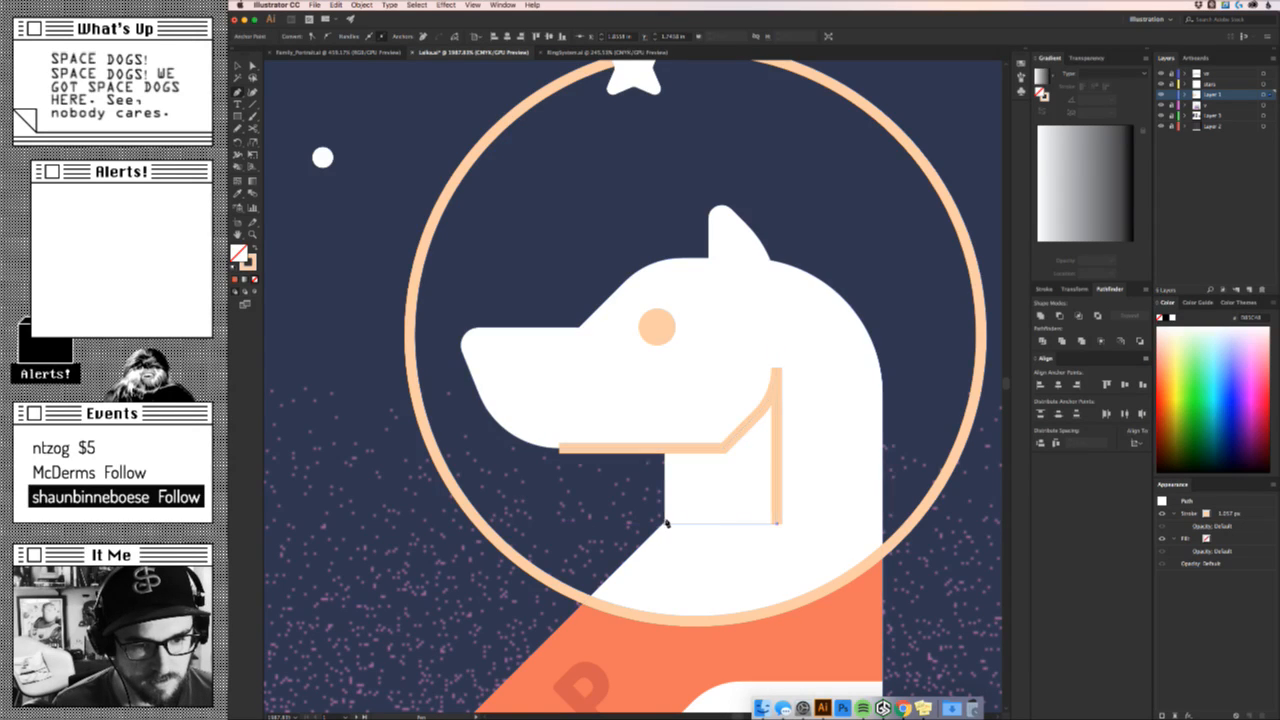
pyautogui.moveTo(666, 531); pyautogui.dragTo(847, 524)
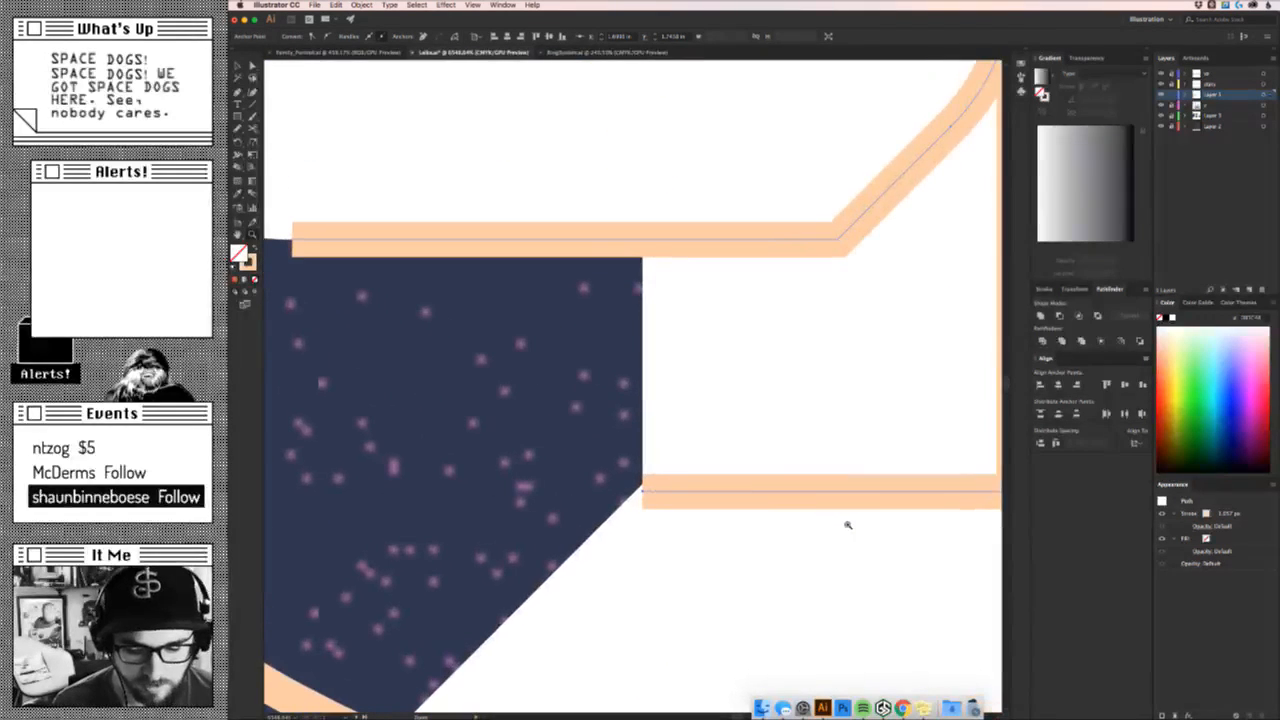
pyautogui.press('a')
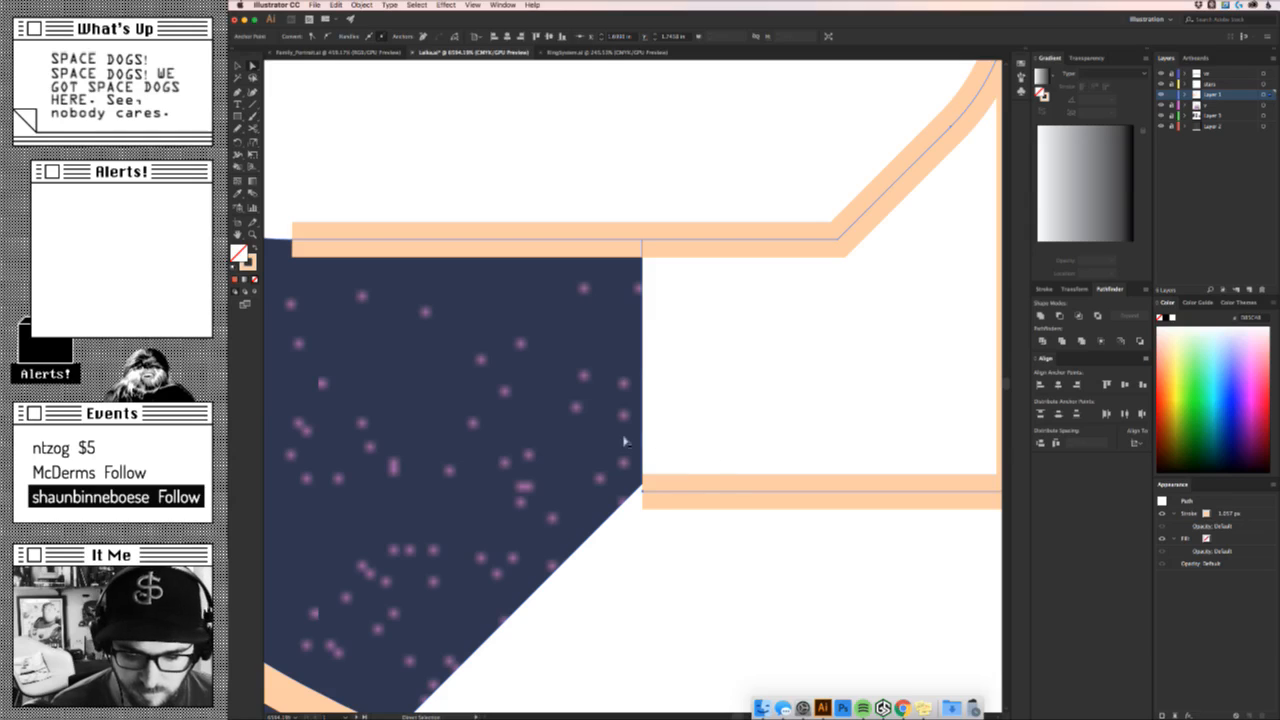
pyautogui.click(693, 447)
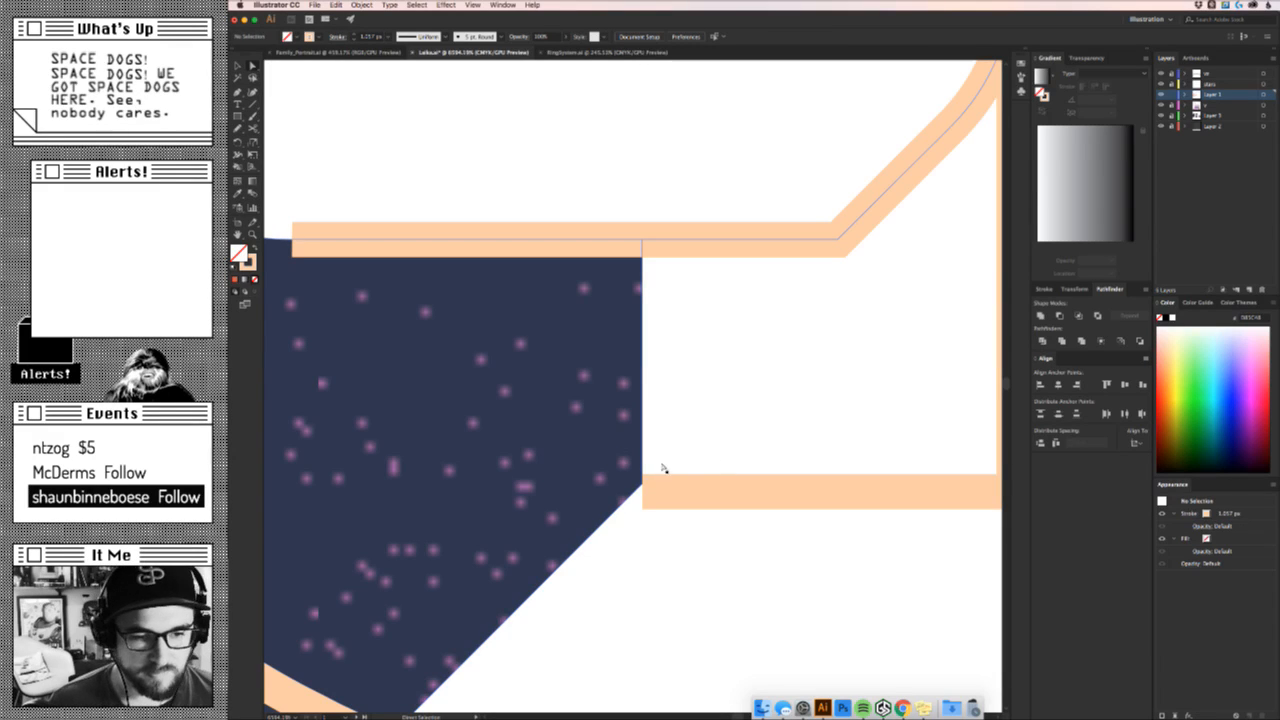
pyautogui.moveTo(672, 488); pyautogui.dragTo(670, 479)
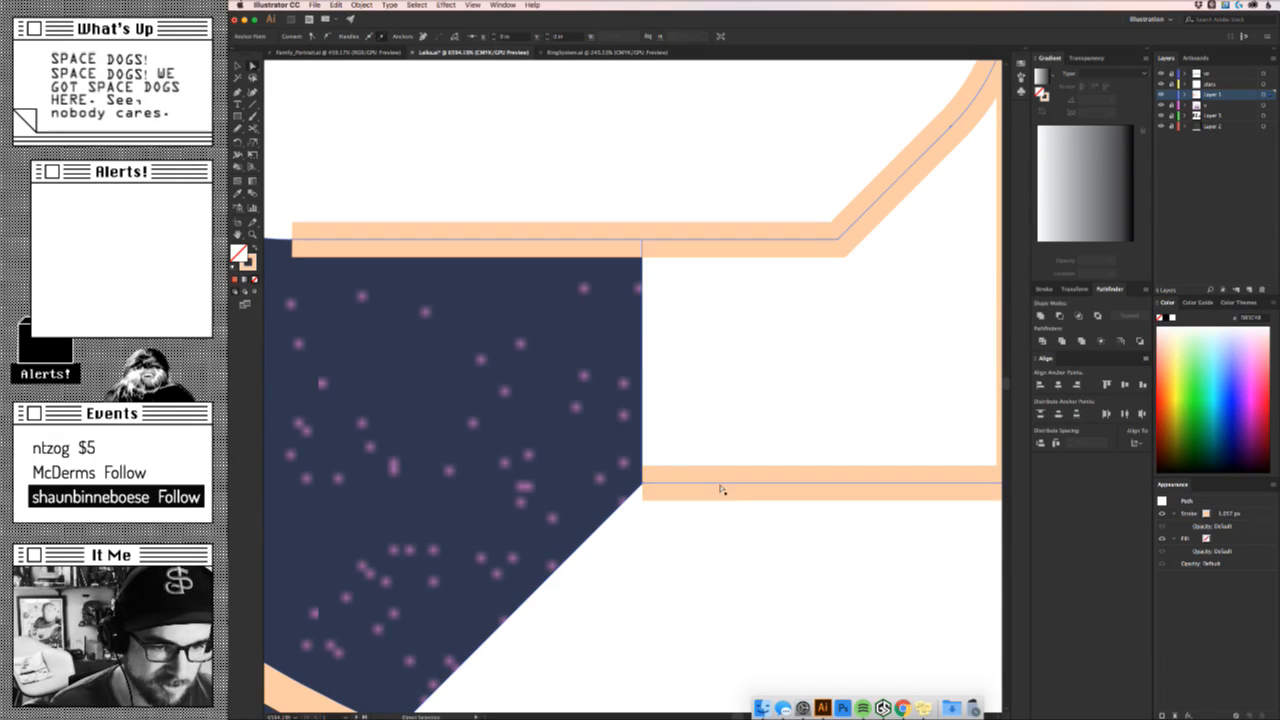
pyautogui.press('z')
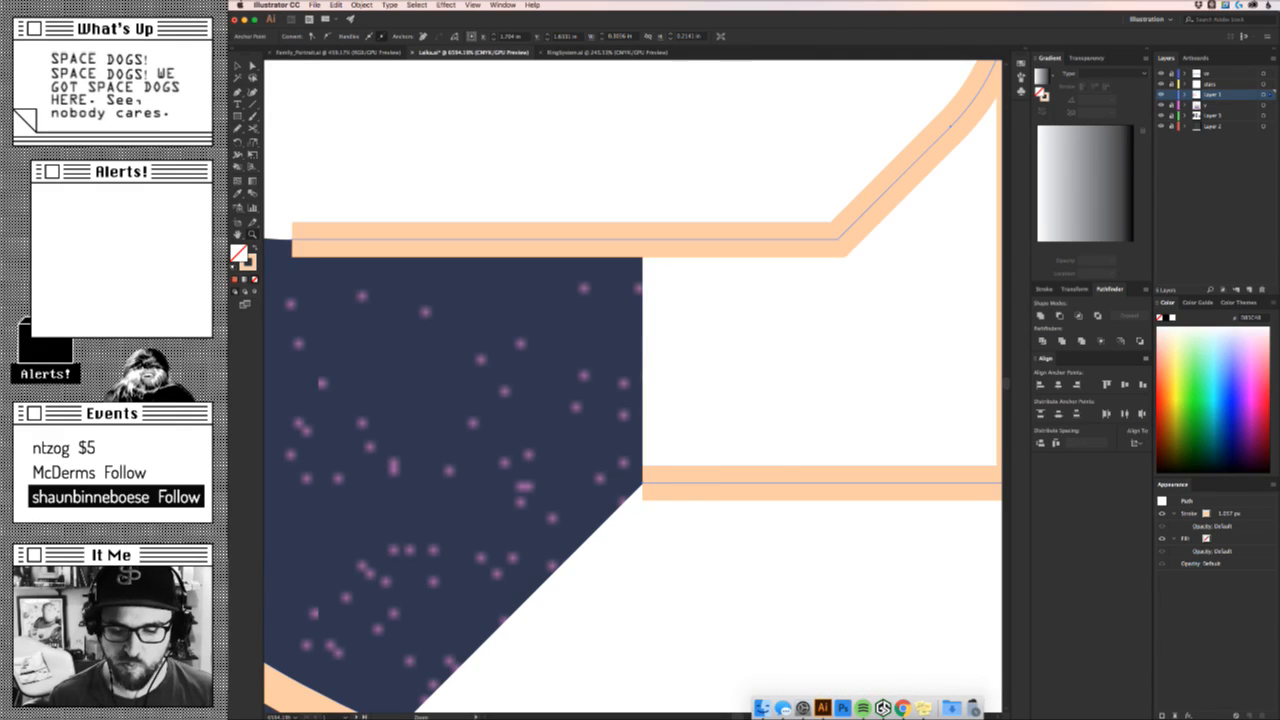
pyautogui.keyDown('super'); pyautogui.click(567, 447); pyautogui.keyUp('super')
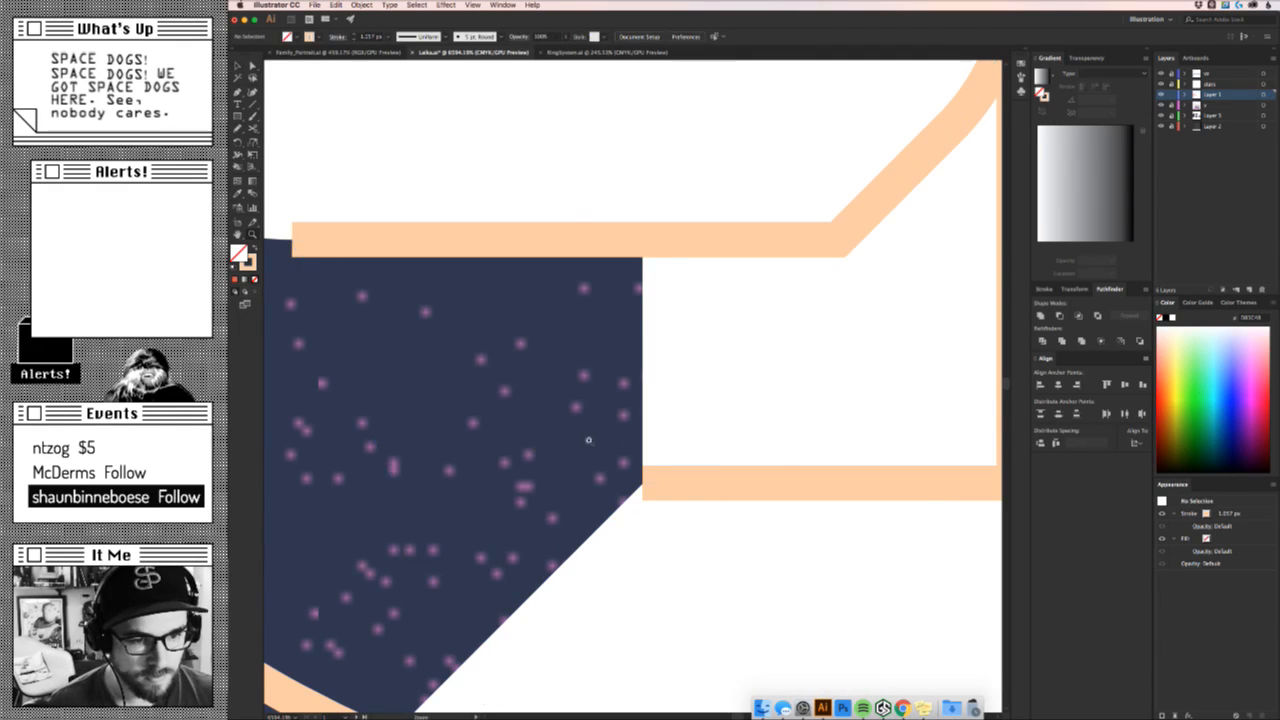
pyautogui.moveTo(589, 440); pyautogui.dragTo(428, 402)
# Shorten the jaw line's front end to the neck's front edge and join the path into a closed shape.
pyautogui.press('a')
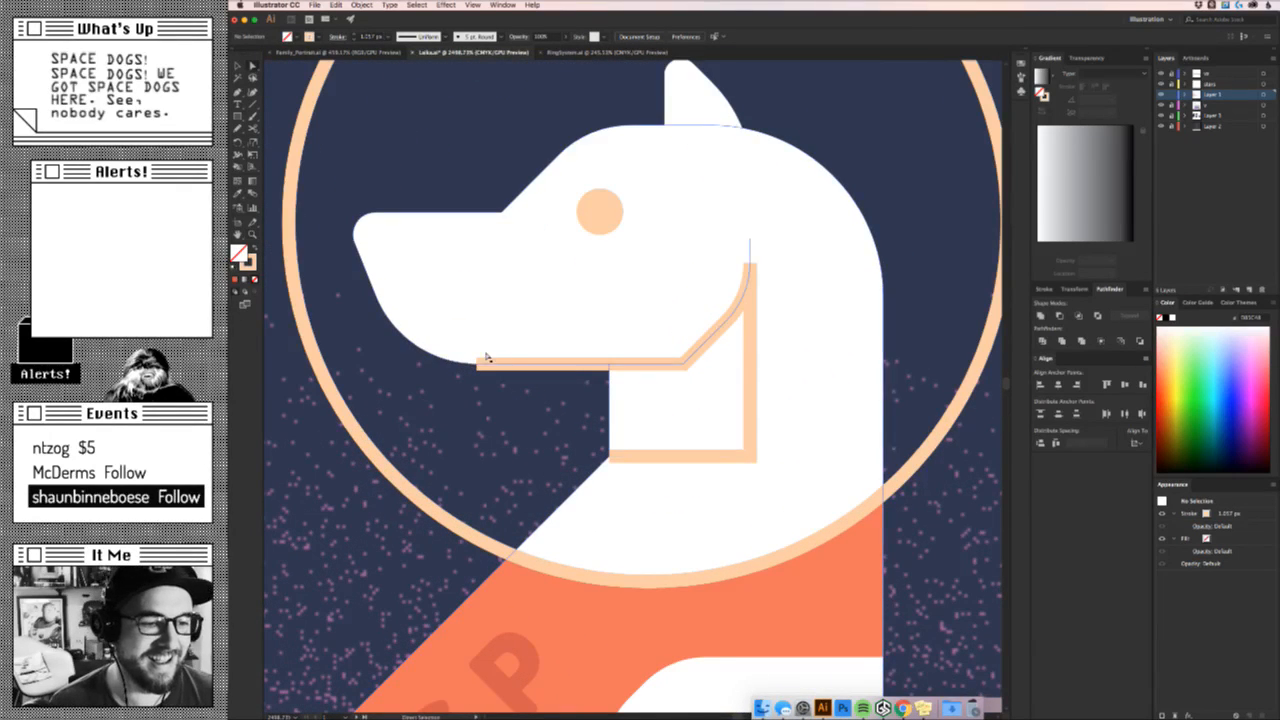
pyautogui.moveTo(487, 357); pyautogui.dragTo(610, 364)
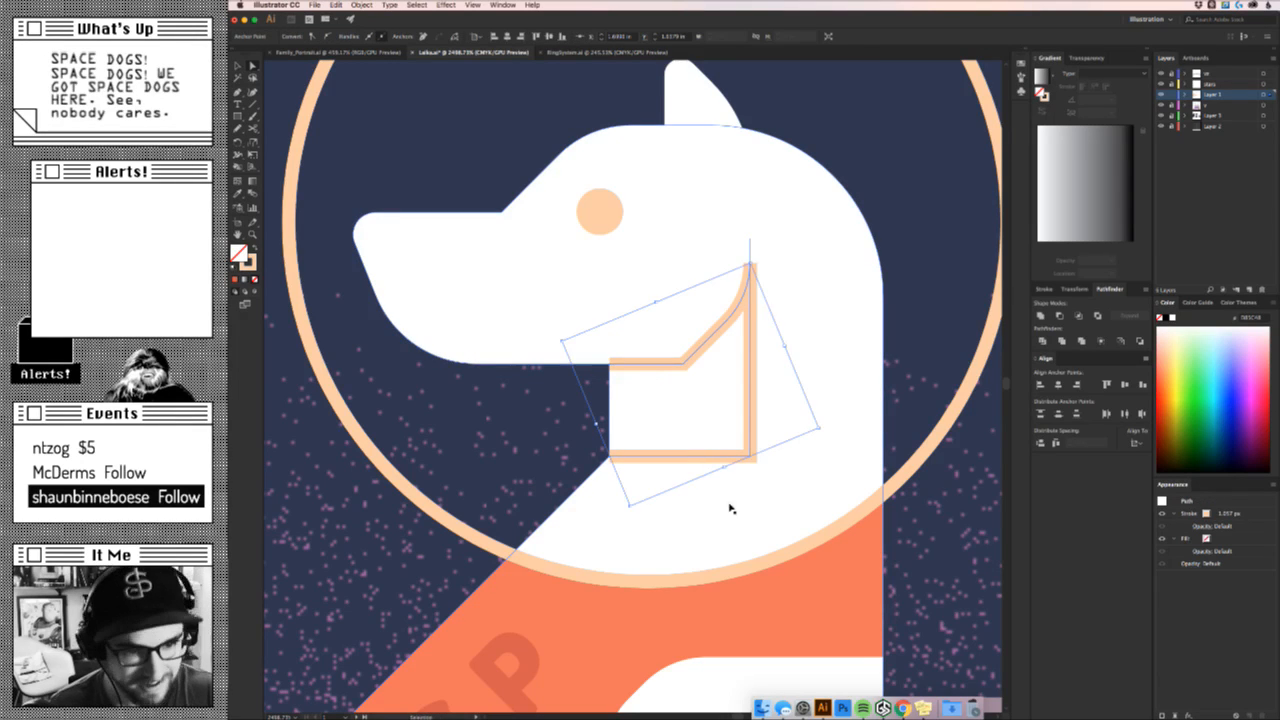
pyautogui.press('v')
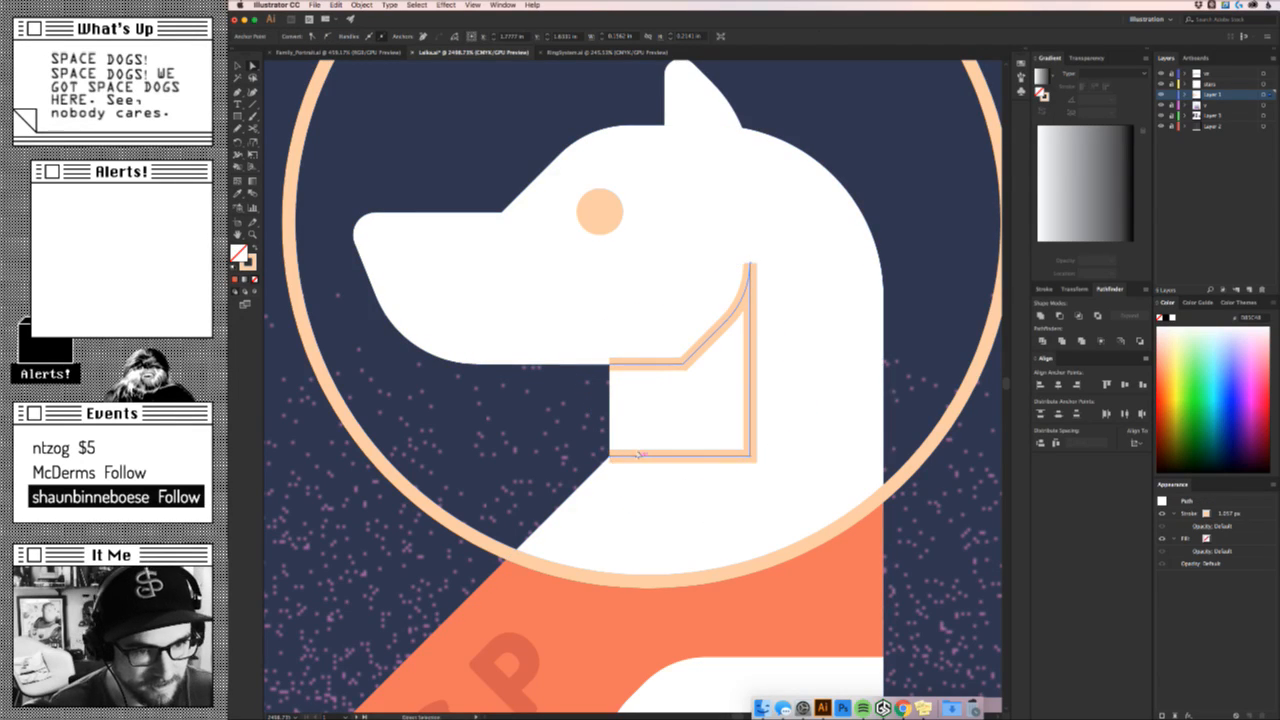
pyautogui.press('super+j')
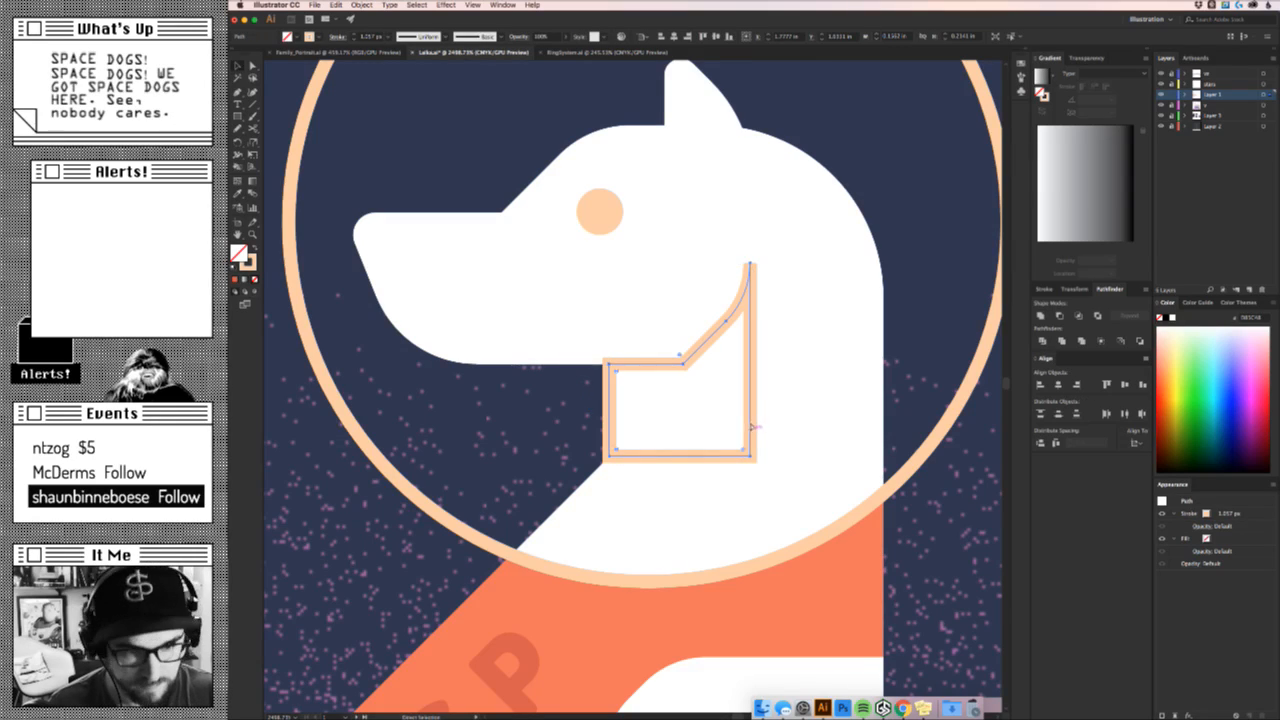
# Fill the closed neck shape with the mauve sampled from the dog's far front leg.
pyautogui.moveTo(733, 450); pyautogui.dragTo(580, 476)
pyautogui.moveTo(830, 535); pyautogui.dragTo(760, 459)
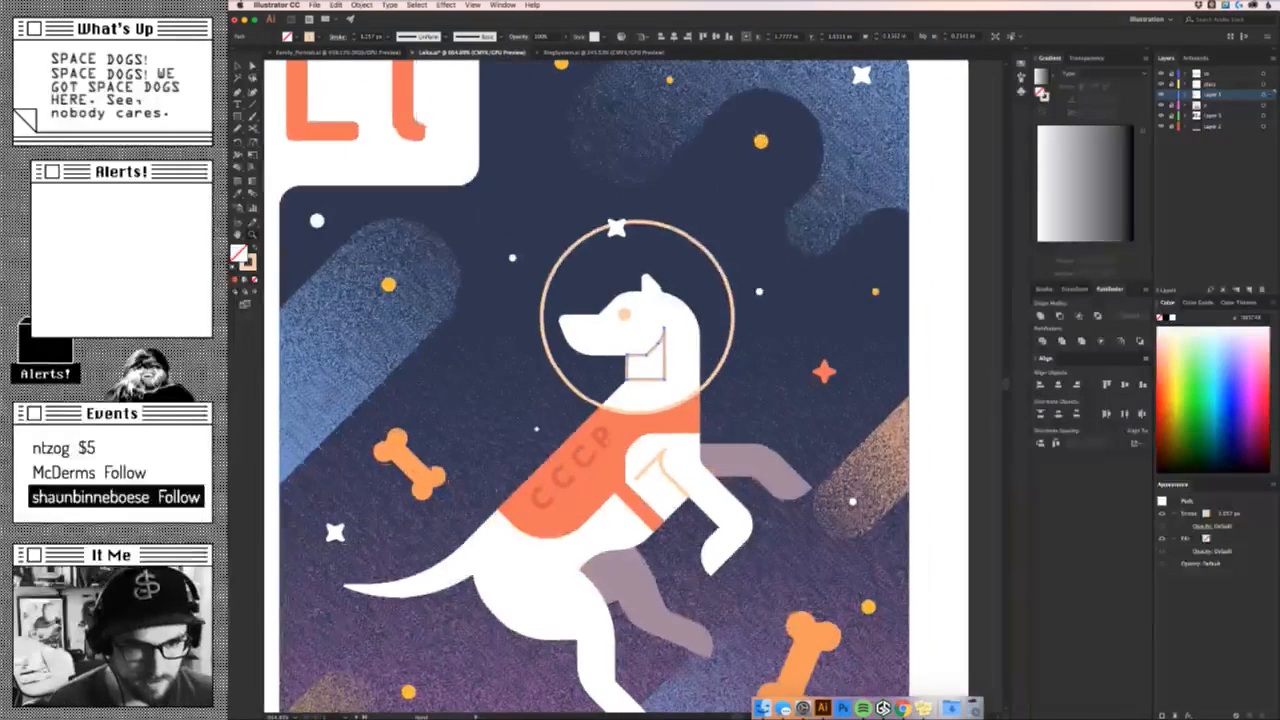
pyautogui.press('u')
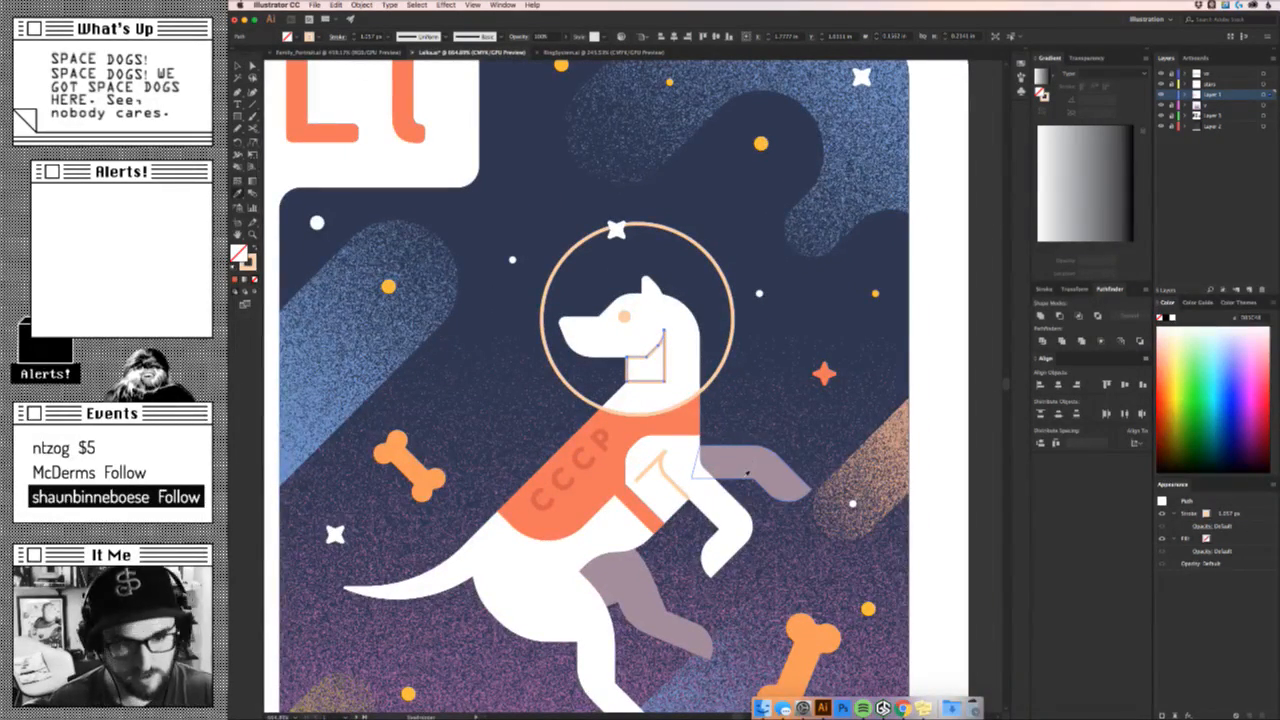
pyautogui.click(747, 474)
pyautogui.keyDown('super'); pyautogui.click(594, 381); pyautogui.keyUp('super')
pyautogui.moveTo(592, 374); pyautogui.dragTo(613, 336)
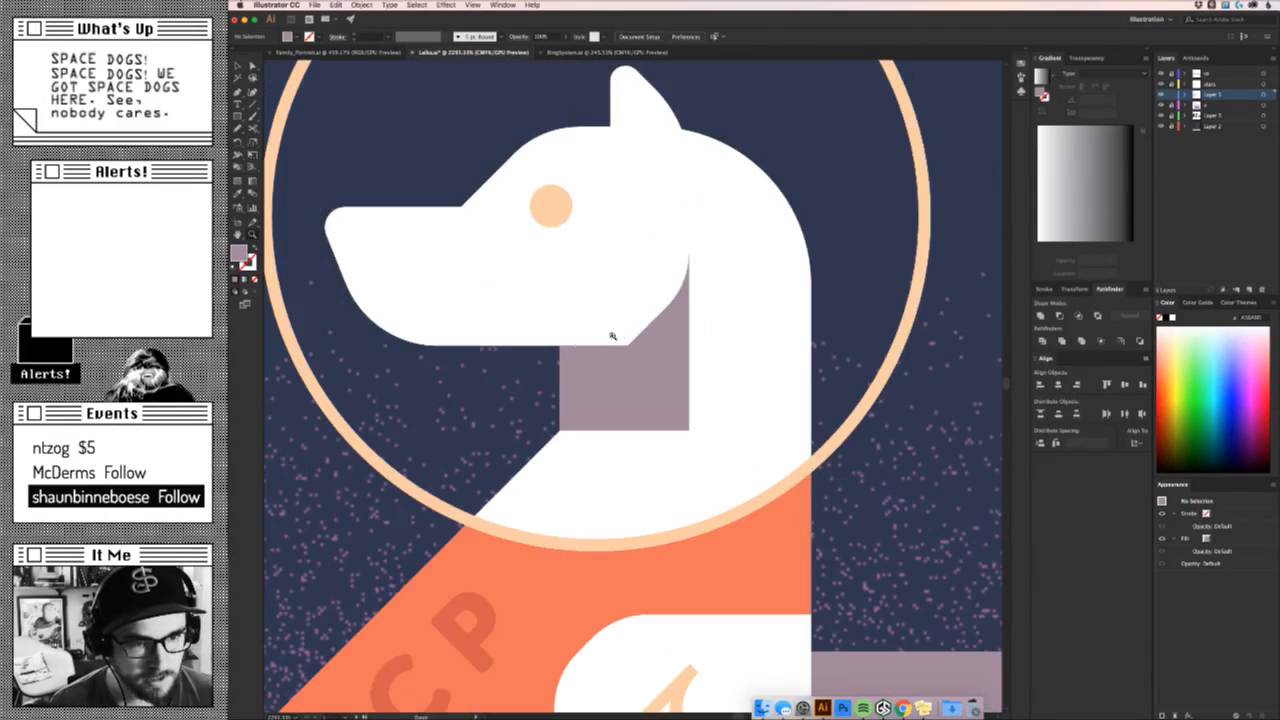
# Round the neck shadow's corner under the jaw and its lower back corner.
pyautogui.click(628, 343)
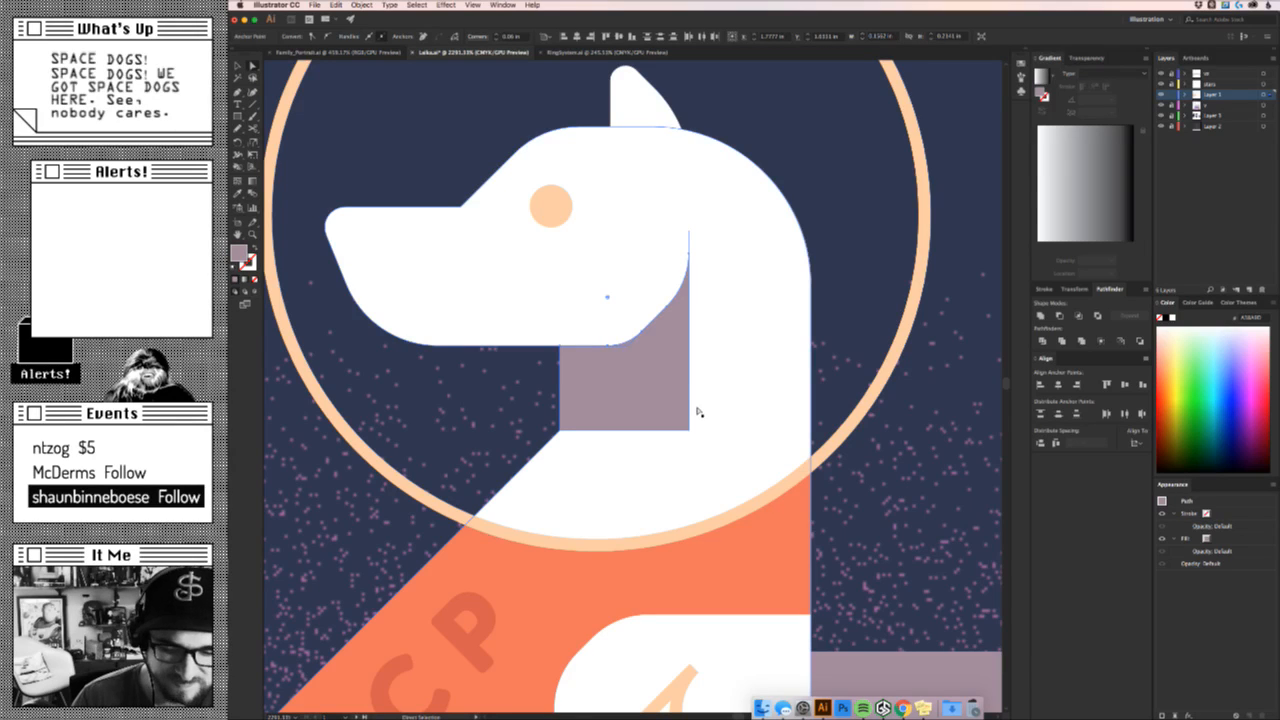
pyautogui.click(688, 428)
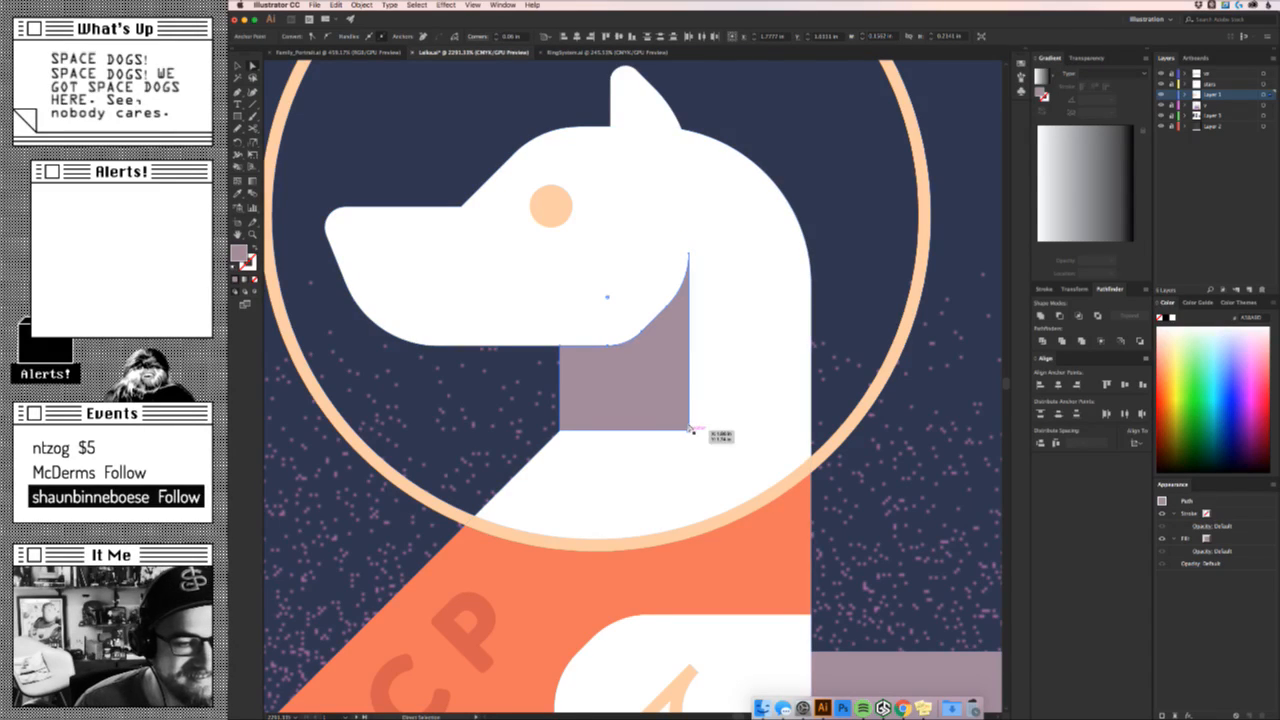
pyautogui.moveTo(688, 428); pyautogui.dragTo(620, 364)
pyautogui.click(936, 485)
pyautogui.press('z')
pyautogui.moveTo(748, 342); pyautogui.dragTo(569, 391)
pyautogui.moveTo(660, 336); pyautogui.dragTo(797, 398)
# Try filling the dog's eye with purple and undo the color change.
pyautogui.press('v')
pyautogui.click(788, 406)
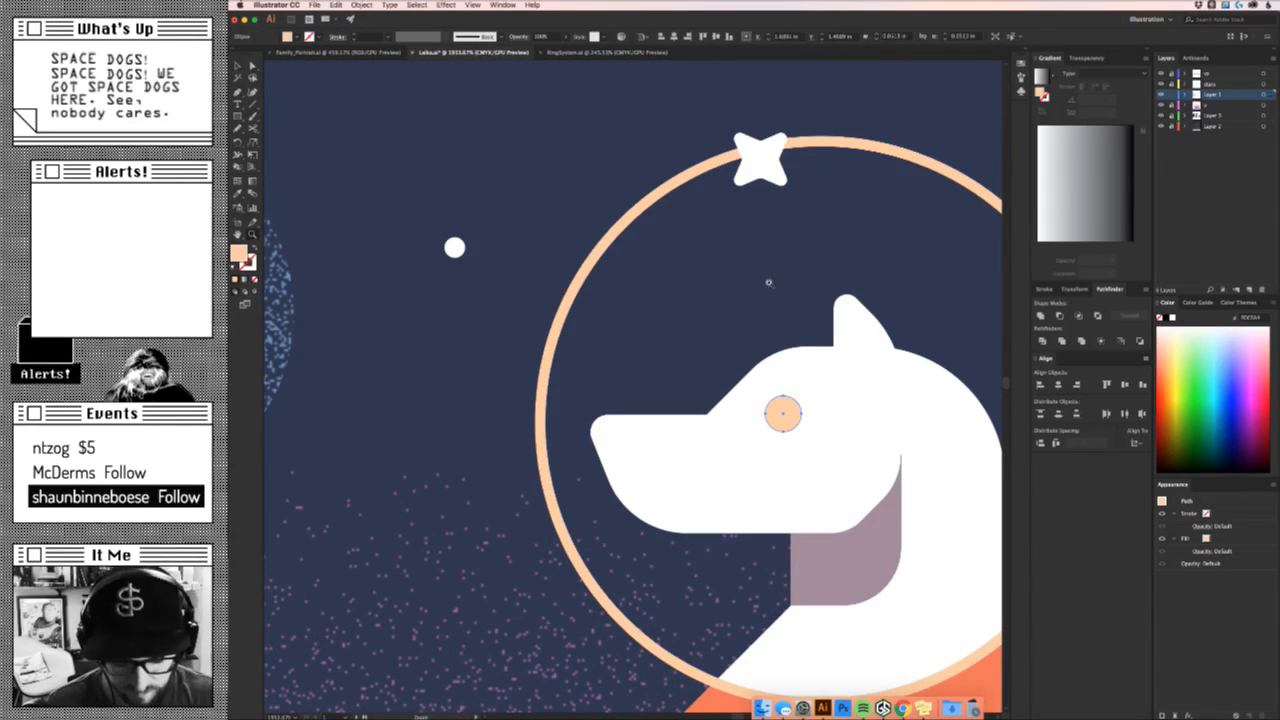
pyautogui.press('i')
pyautogui.click(766, 271)
pyautogui.keyDown('super'); pyautogui.click(826, 259); pyautogui.keyUp('super')
pyautogui.press('z')
pyautogui.moveTo(830, 260); pyautogui.dragTo(665, 341)
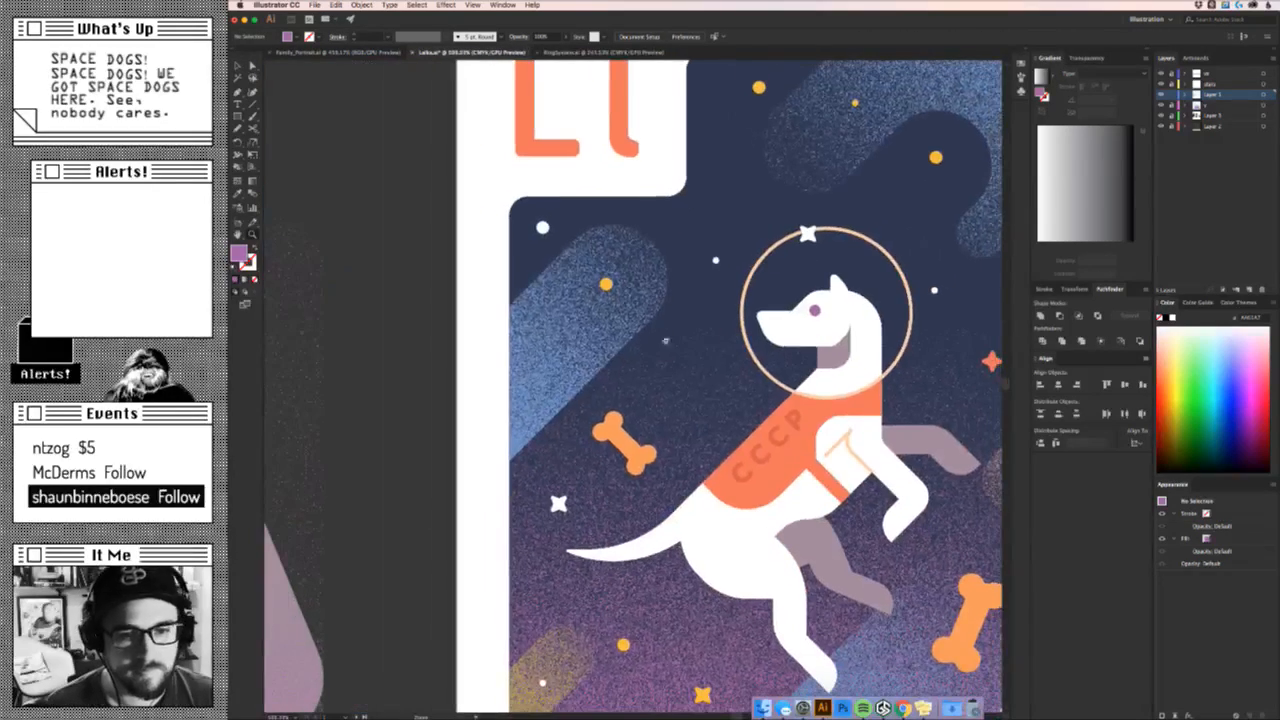
pyautogui.press('v')
pyautogui.press('super+z')
# Check the Laika reference painting in Google Chrome and return to the Illustrator card.
pyautogui.moveTo(851, 360); pyautogui.dragTo(700, 440)
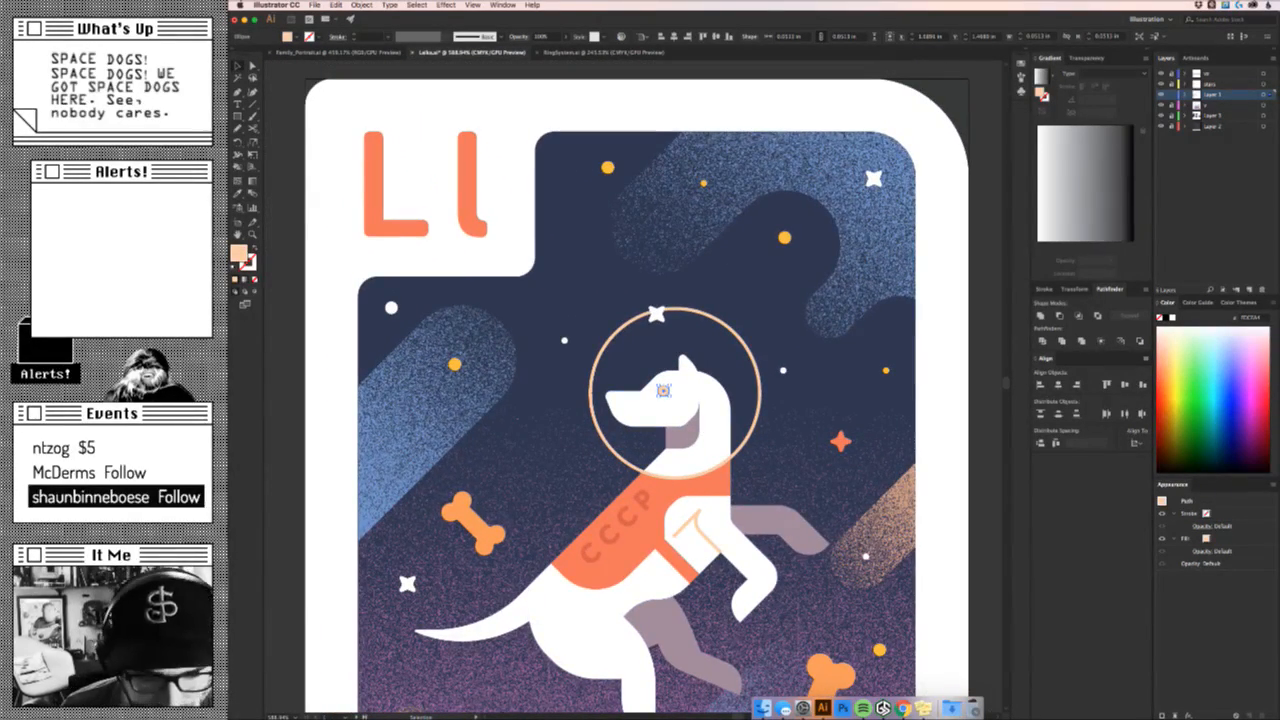
pyautogui.click(903, 707)
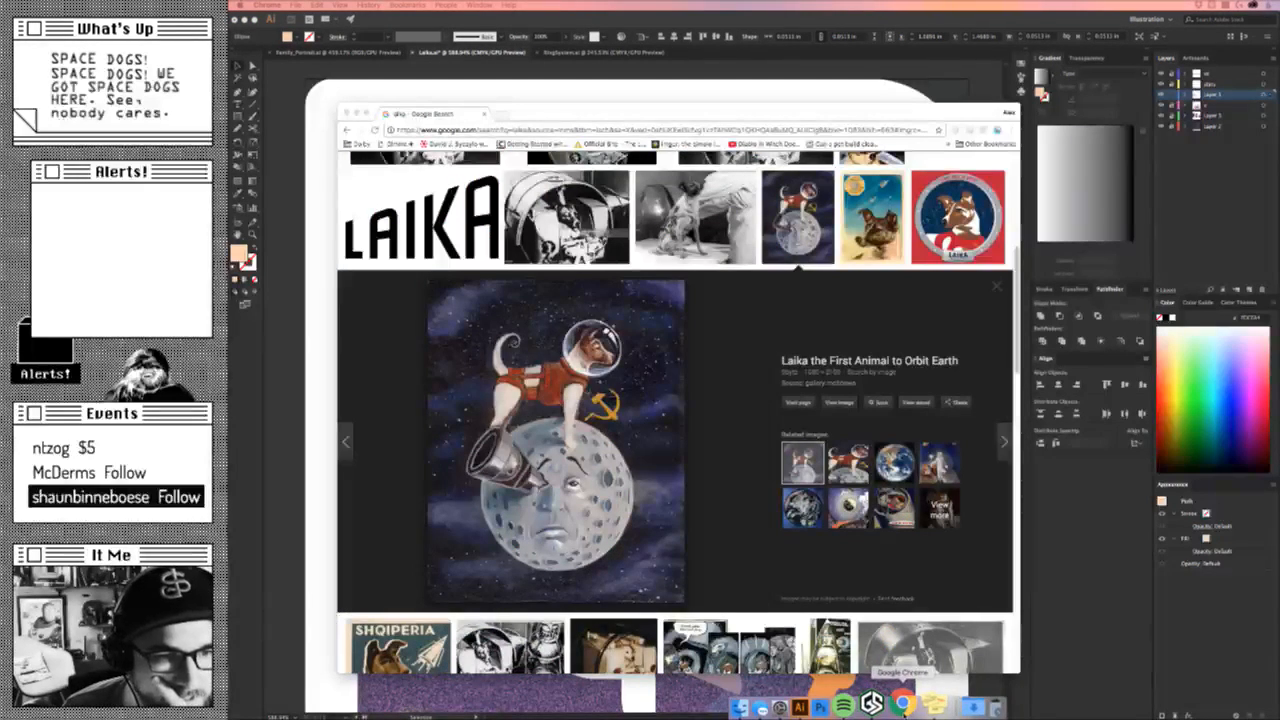
pyautogui.click(287, 478)
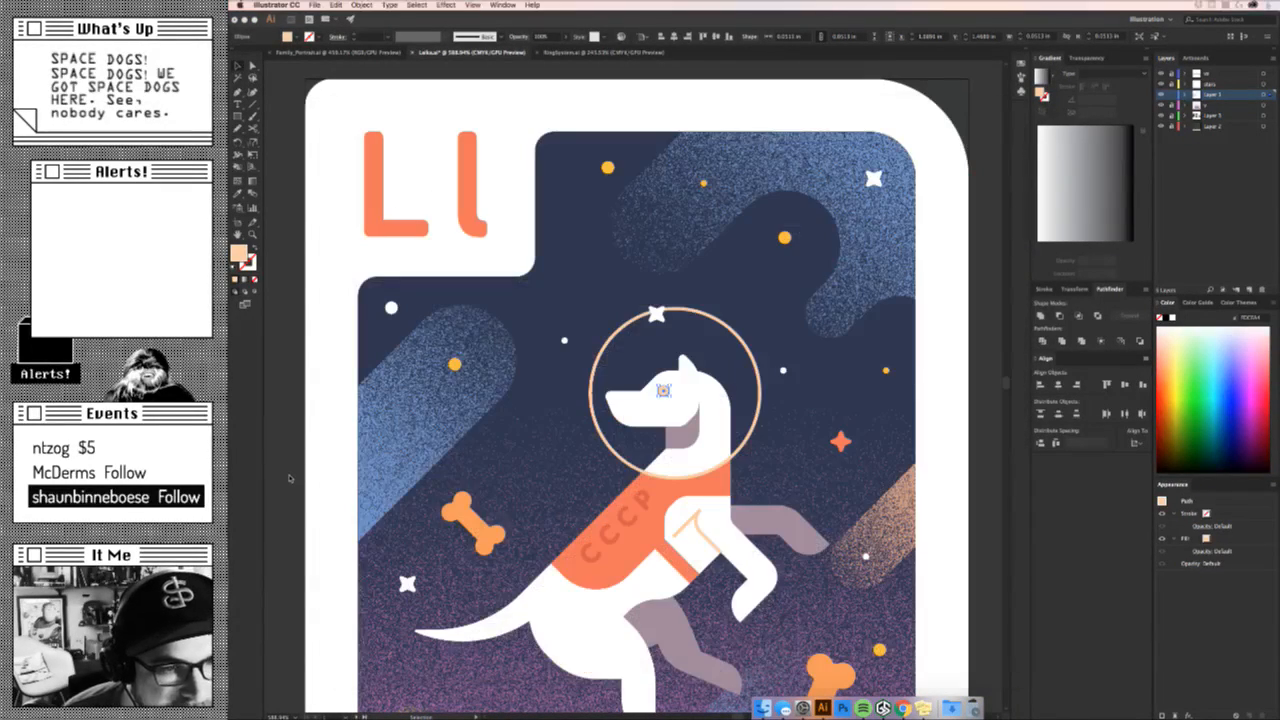
# Fill the shadow under the dog's jaw with the white-to-black linear gradient.
pyautogui.click(694, 431)
pyautogui.press('z')
pyautogui.moveTo(655, 437); pyautogui.dragTo(729, 440)
pyautogui.press('v')
pyautogui.press('.')
pyautogui.press('g')
# Try several directions for the neck shadow's gradient and undo the latest adjustments.
pyautogui.moveTo(695, 367)
pyautogui.mouseDown()
pyautogui.moveTo(709, 408)
pyautogui.moveTo(704, 483)
pyautogui.moveTo(725, 364)
pyautogui.mouseUp()
pyautogui.moveTo(732, 449)
pyautogui.mouseDown()
pyautogui.moveTo(719, 364)
pyautogui.moveTo(731, 351)
pyautogui.mouseUp()
pyautogui.moveTo(744, 418); pyautogui.dragTo(736, 356)
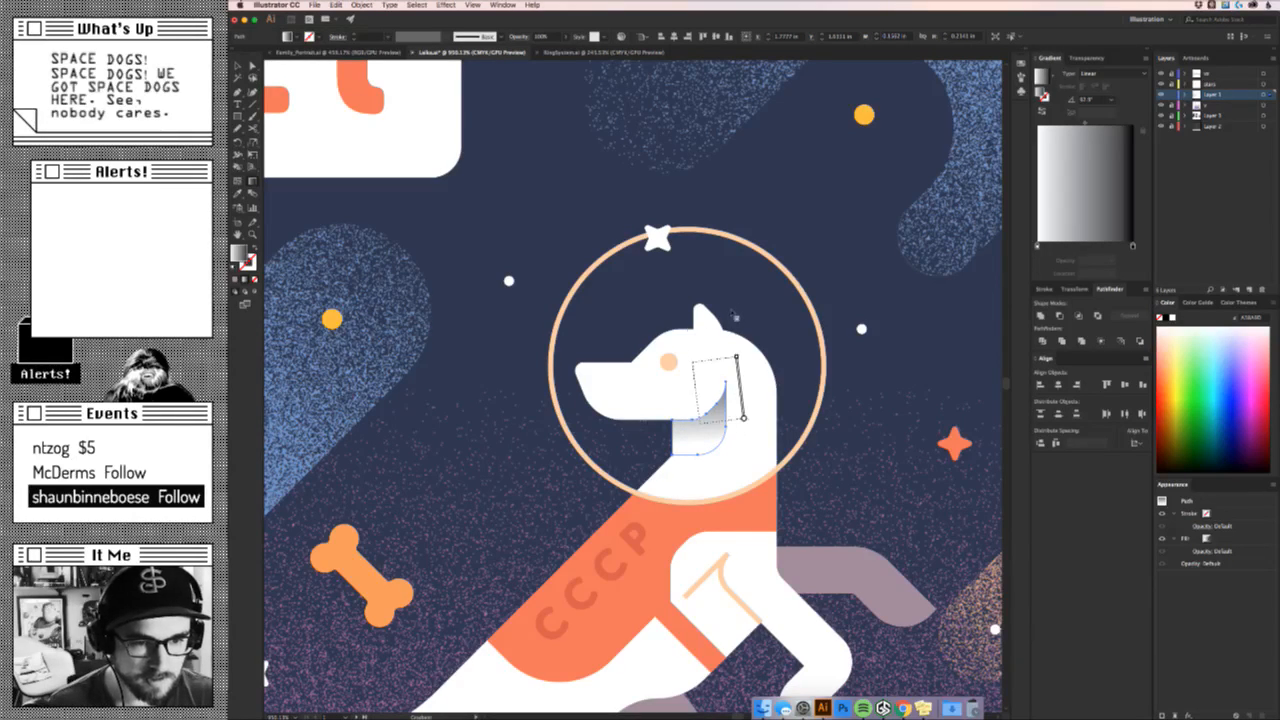
pyautogui.moveTo(732, 312); pyautogui.dragTo(730, 298)
pyautogui.moveTo(732, 445); pyautogui.dragTo(735, 356)
pyautogui.press('v')
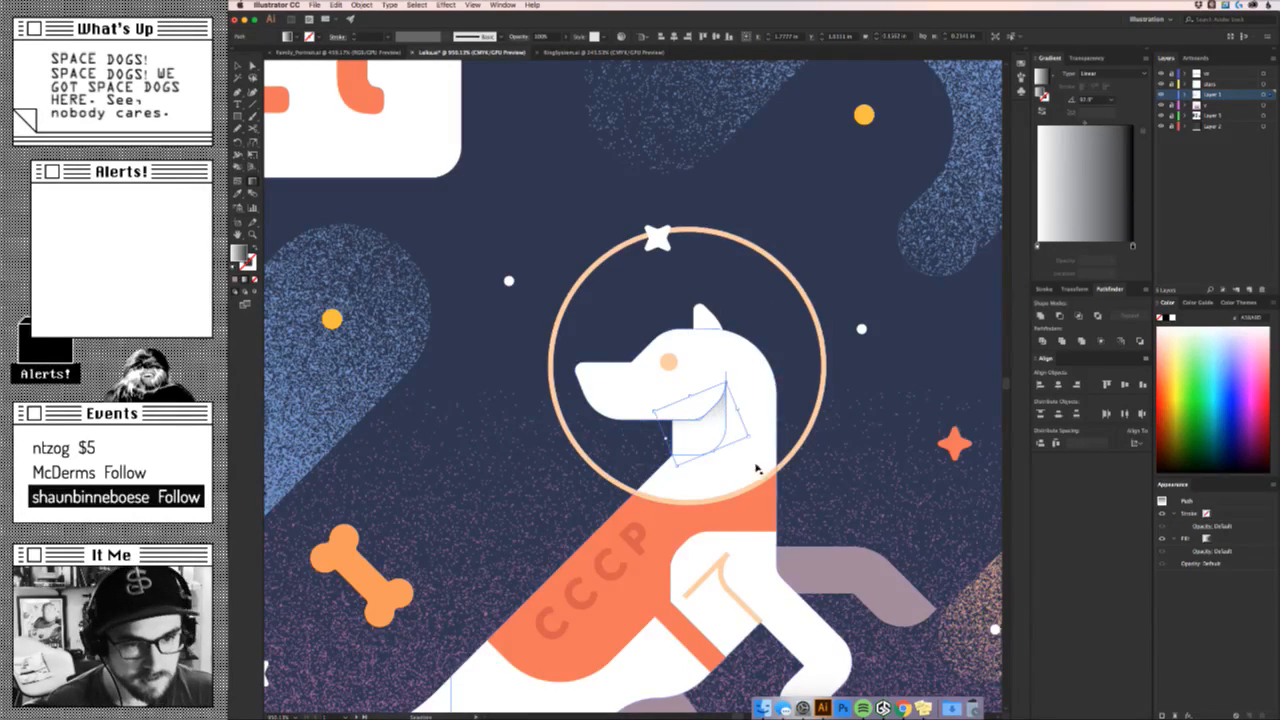
pyautogui.press('super+z')
pyautogui.press('super+z')
pyautogui.press('super+z')
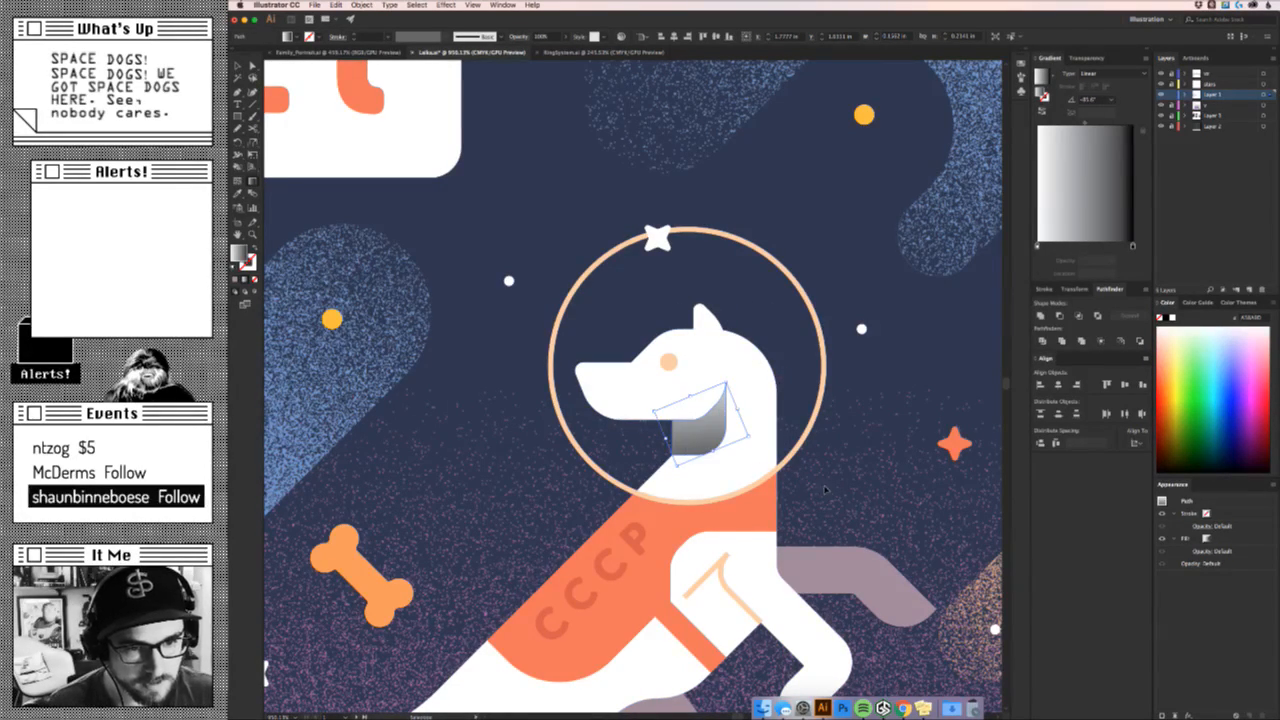
# Undo the gradient on the shadow under the dog's jaw, back to its solid purple fill.
pyautogui.press('super+z')
pyautogui.press('super+z')
pyautogui.press('super+z')
pyautogui.press('super+z')
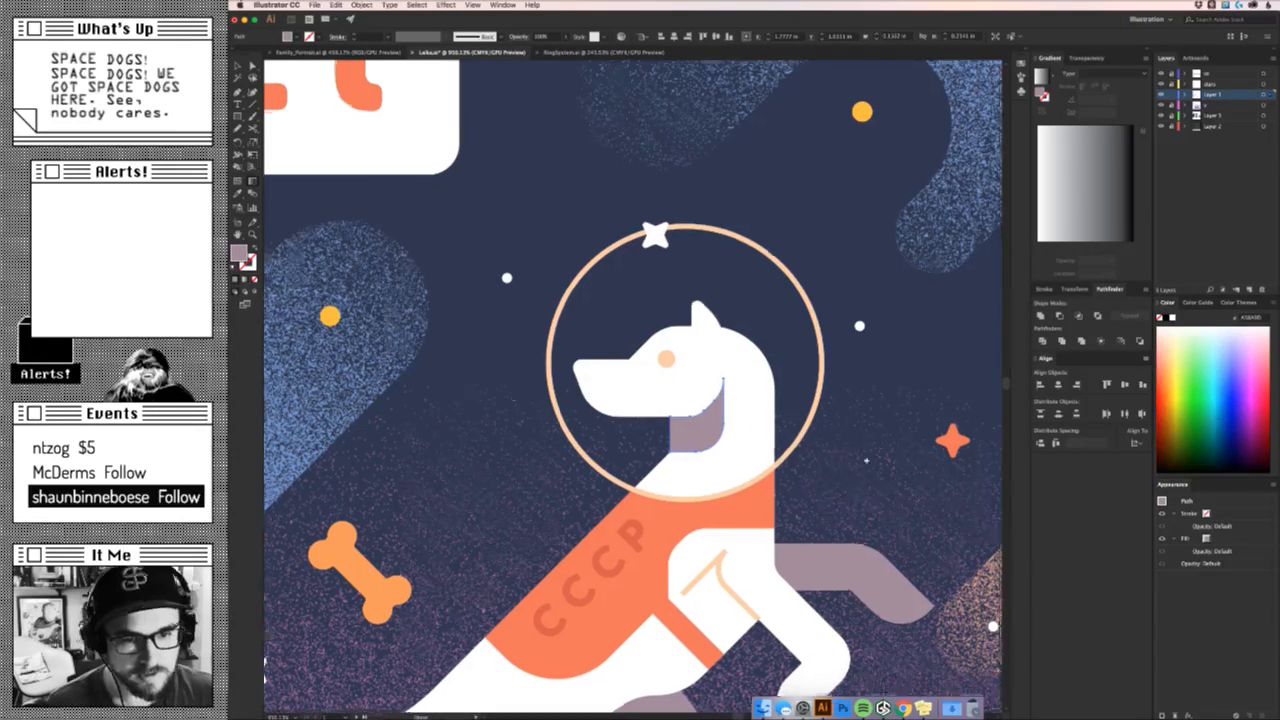
# Move the purple neck shadow off the illustration and duplicate it in the empty area beside the card.
pyautogui.moveTo(866, 460); pyautogui.dragTo(473, 392)
pyautogui.press('v')
pyautogui.click(794, 391)
pyautogui.moveTo(332, 347); pyautogui.dragTo(770, 369)
pyautogui.click(843, 366)
pyautogui.click(811, 368)
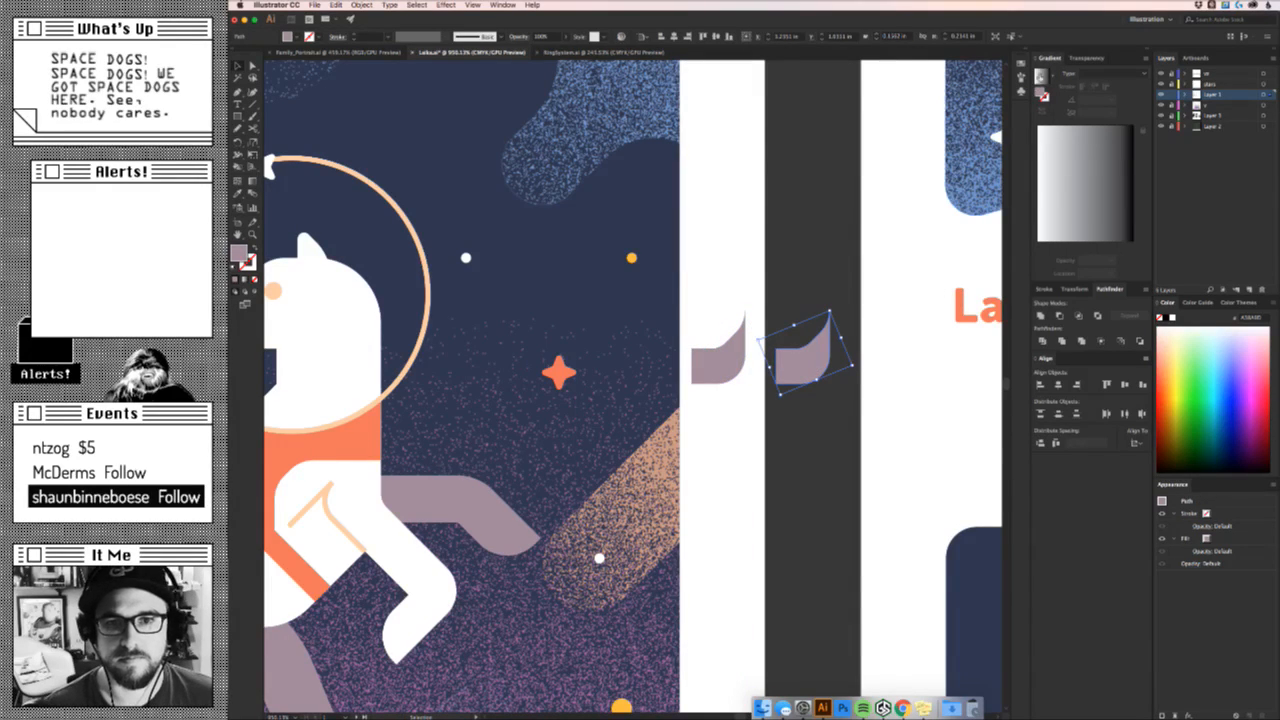
# Fill the duplicate shadow with the linear gradient, running vertically from white at its base to dark at its tip.
pyautogui.click(1041, 76)
pyautogui.press('g')
pyautogui.moveTo(811, 312); pyautogui.dragTo(835, 289)
pyautogui.keyDown('shift'); pyautogui.moveTo(850, 384); pyautogui.dragTo(851, 283); pyautogui.keyUp('shift')
pyautogui.press('v')
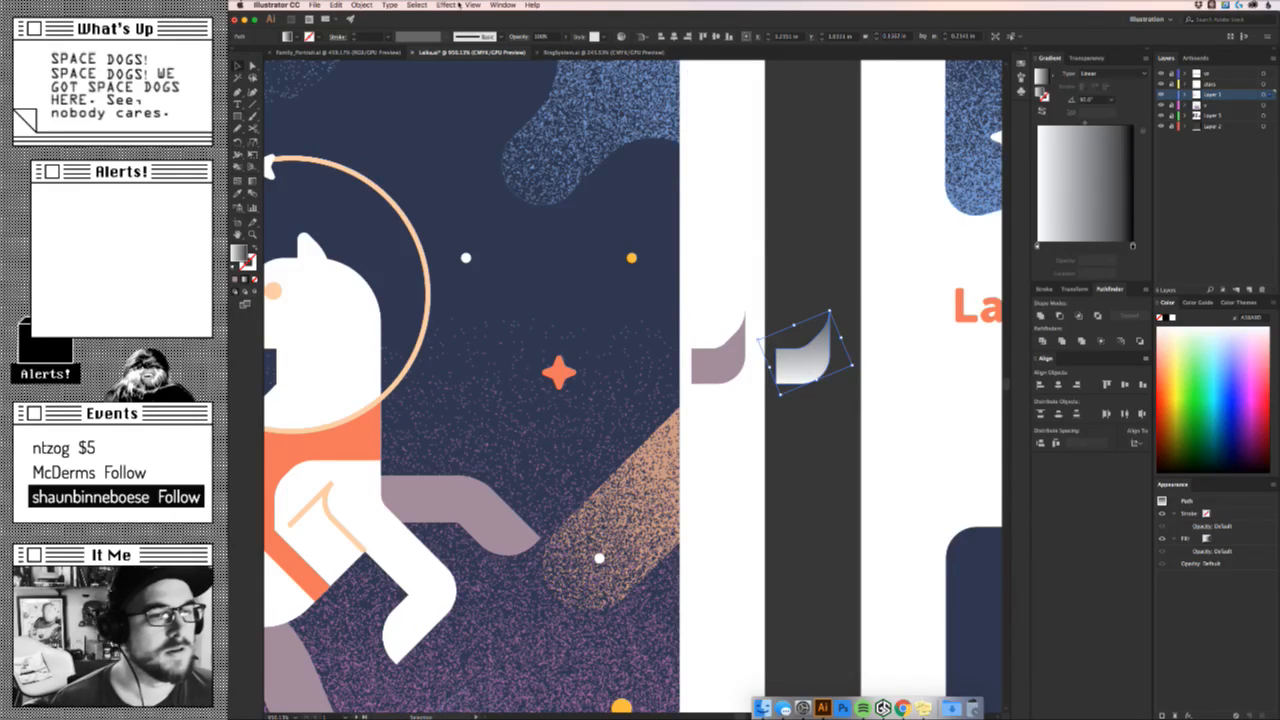
# Apply the Grain texture effect to the gradient-filled shadow copy.
pyautogui.click(420, 5)
pyautogui.moveTo(435, 4)
pyautogui.moveTo(503, 244)
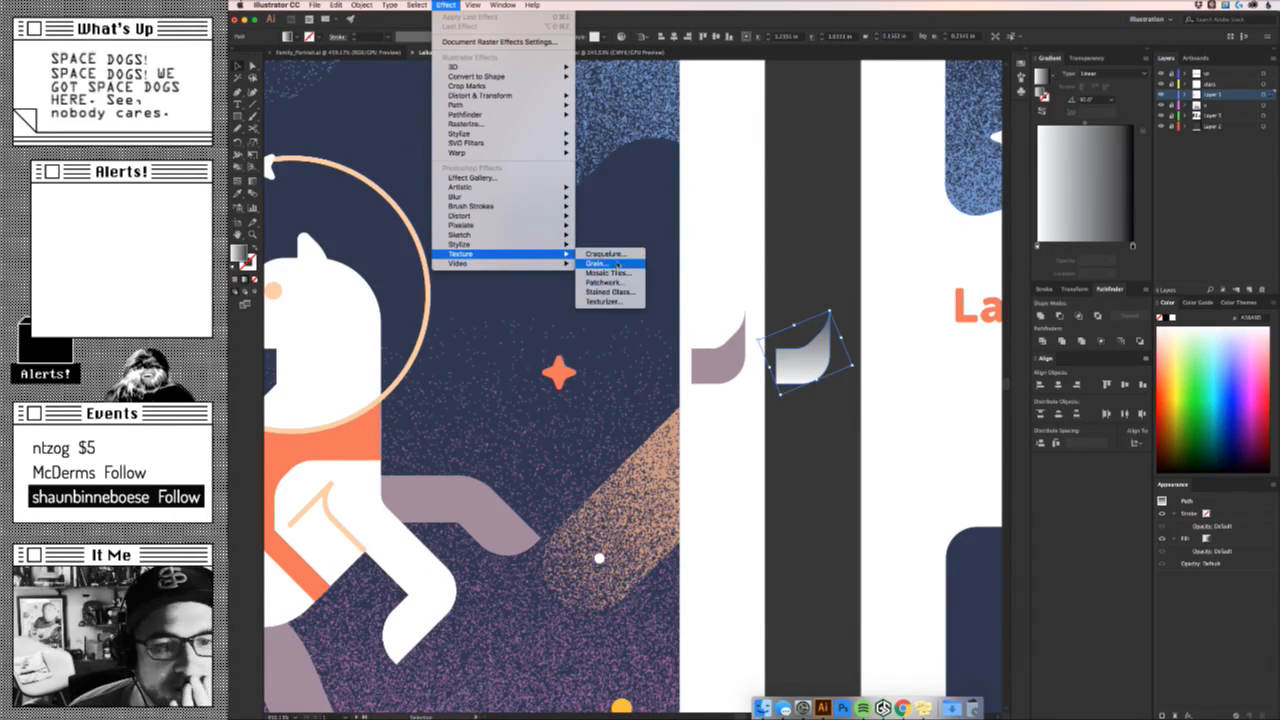
pyautogui.click(617, 263)
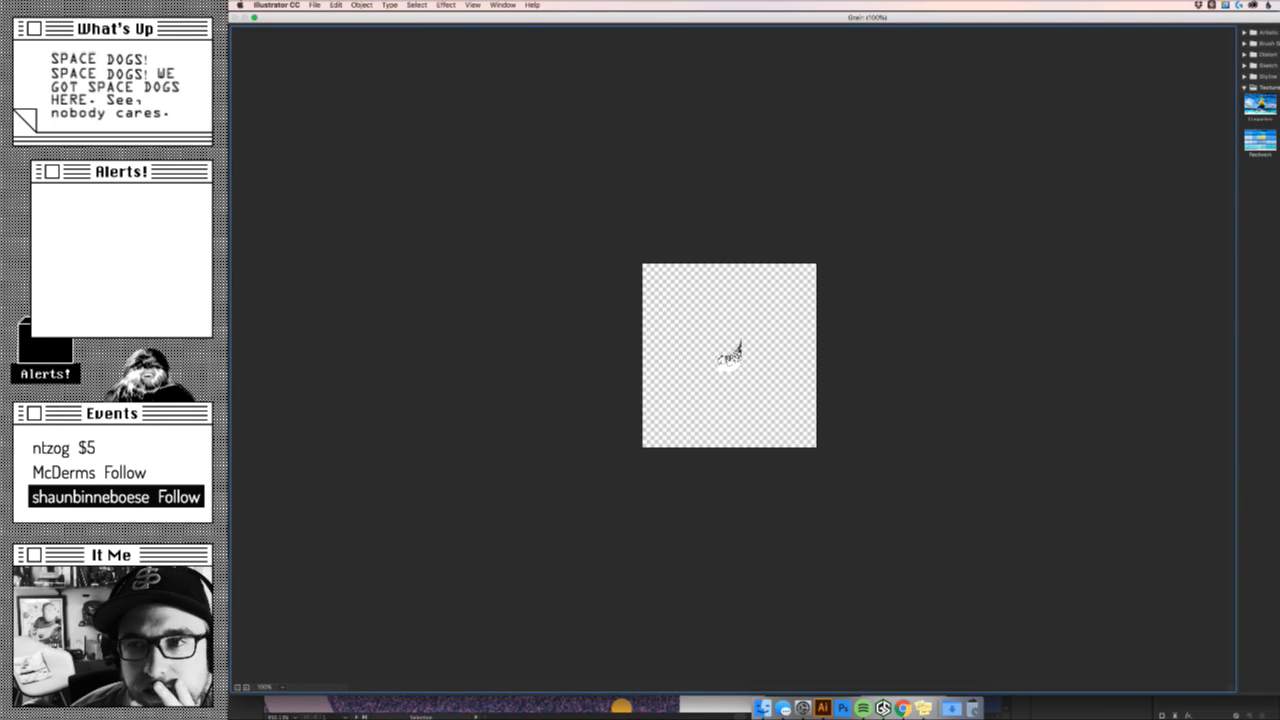
pyautogui.press('Return')
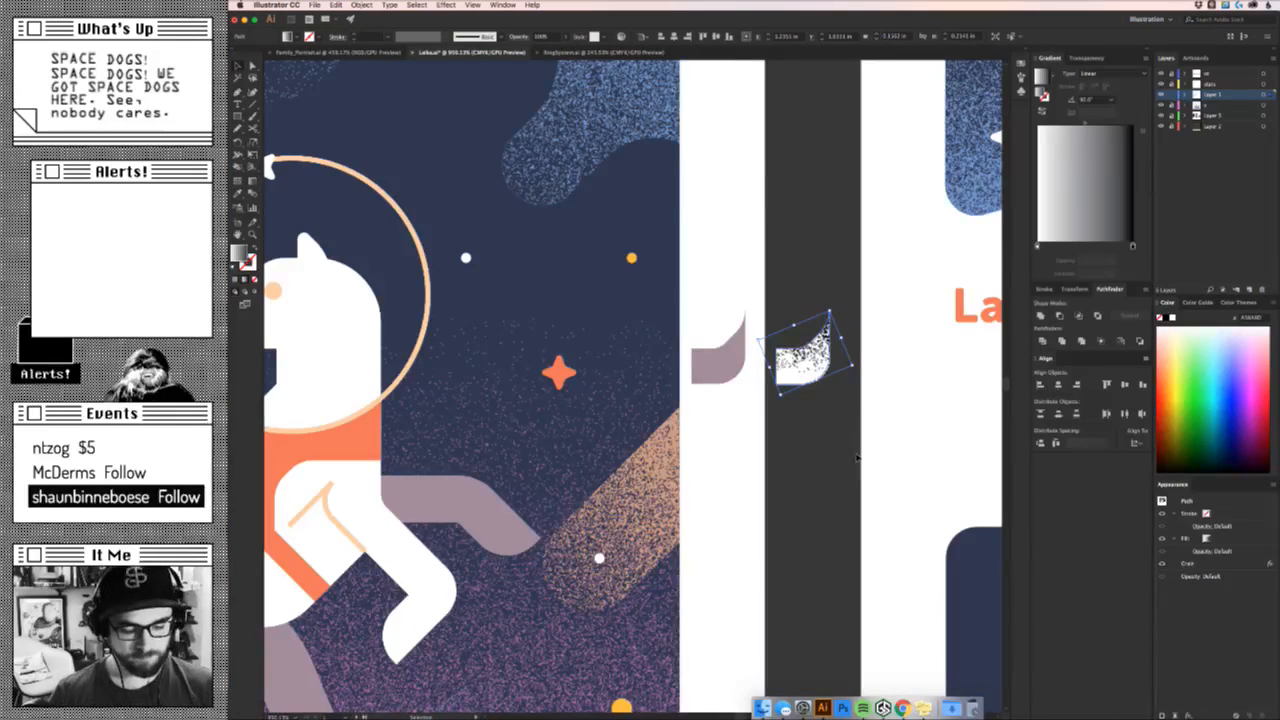
pyautogui.click(859, 457)
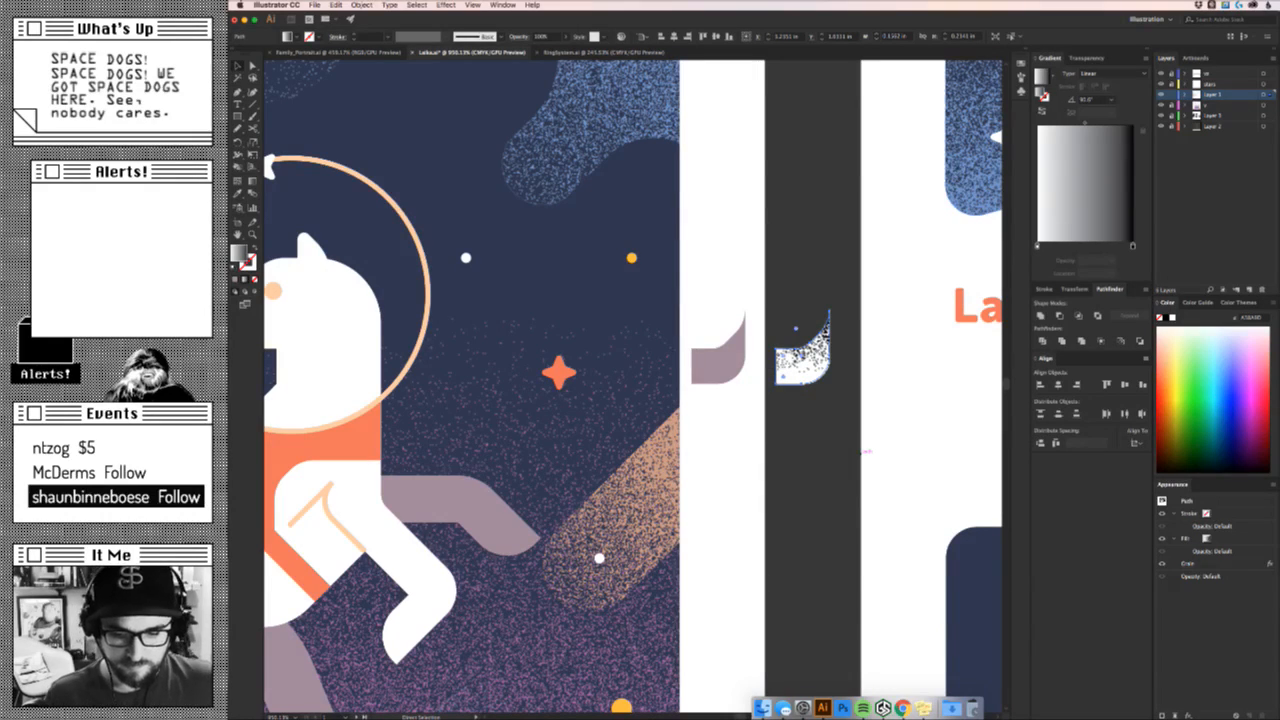
pyautogui.click(808, 352)
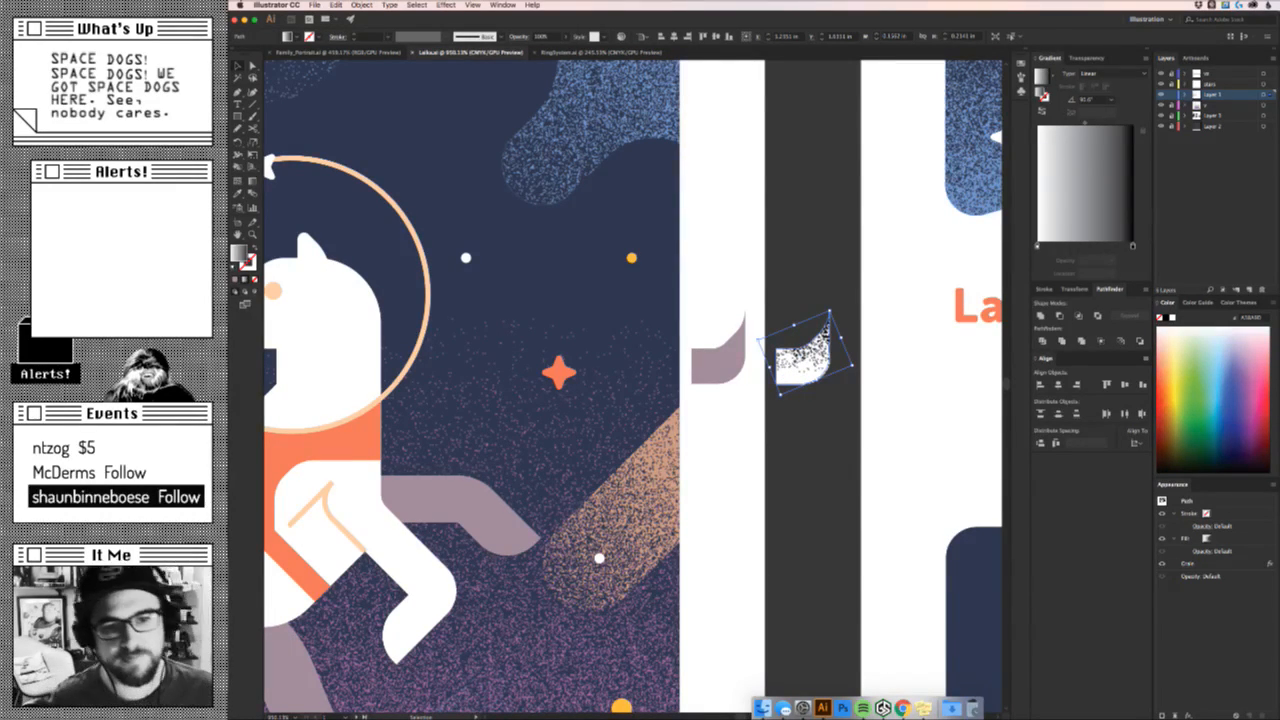
pyautogui.click(792, 280)
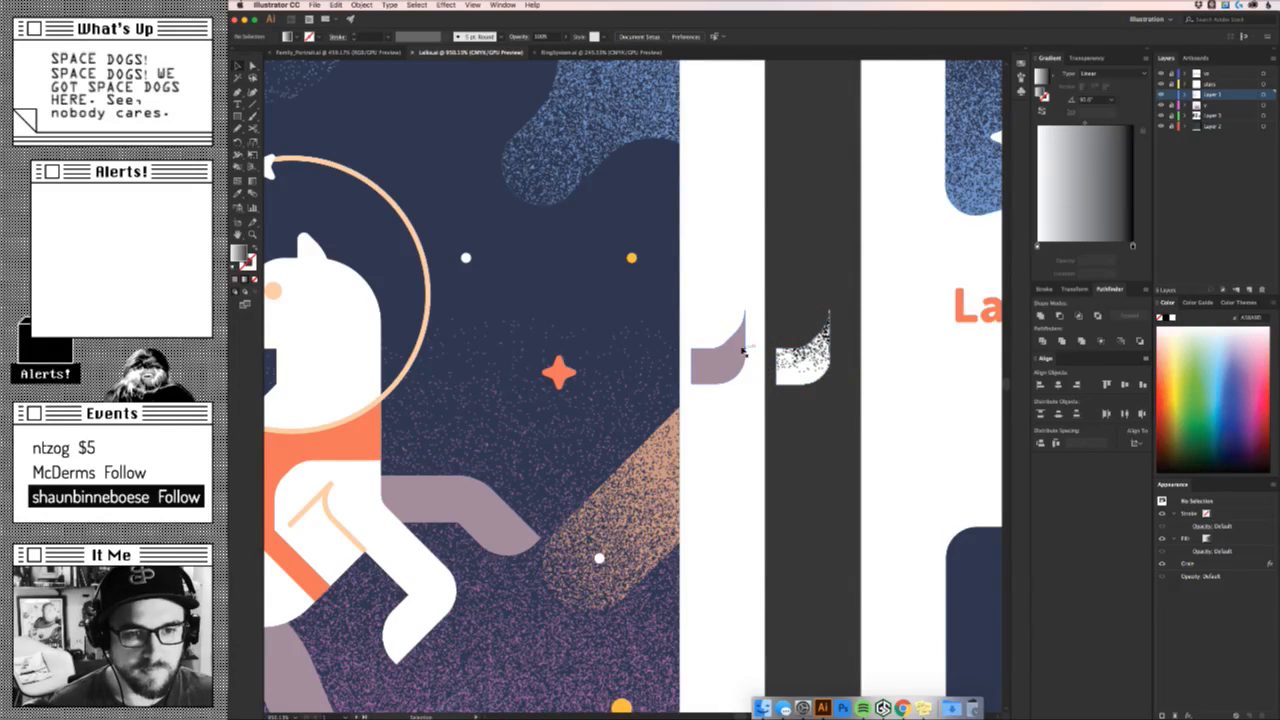
# Place the solid purple shadow exactly over the grainy copy and arrange it behind, with both shapes selected.
pyautogui.moveTo(743, 351); pyautogui.dragTo(817, 348)
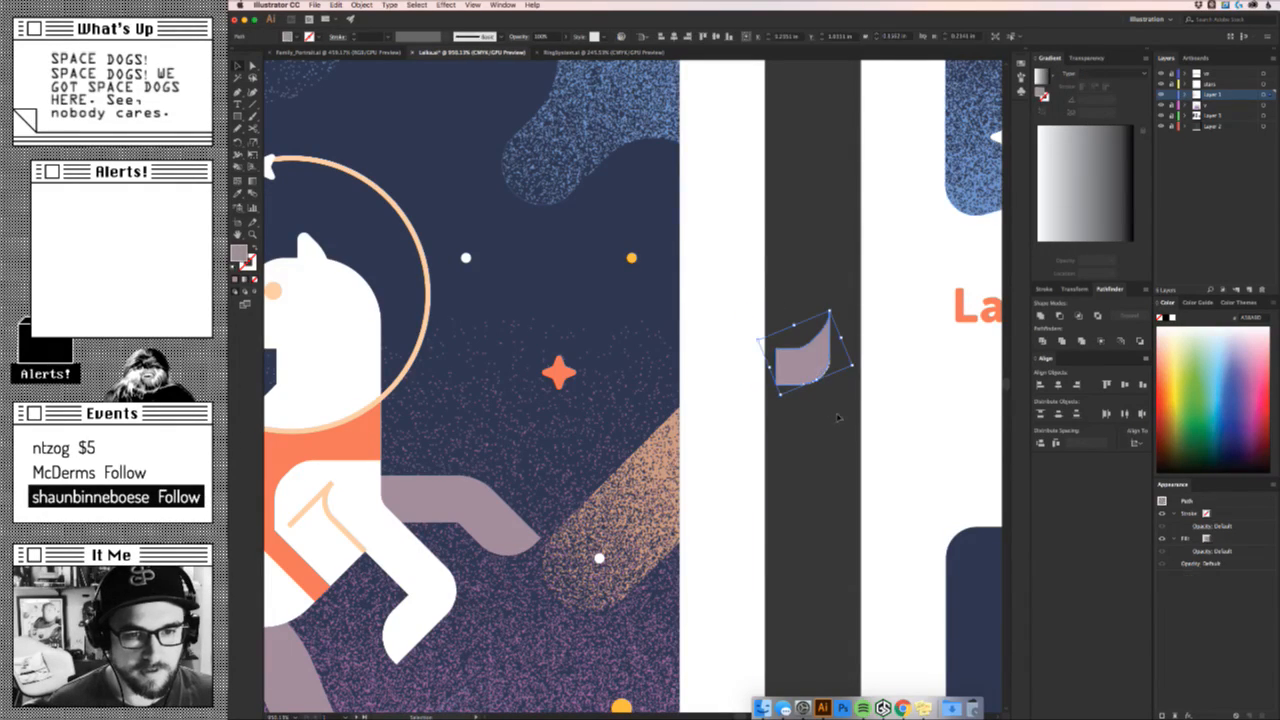
pyautogui.moveTo(838, 414); pyautogui.dragTo(809, 378)
pyautogui.click(822, 413)
pyautogui.press('super+z')
pyautogui.press('super+[')
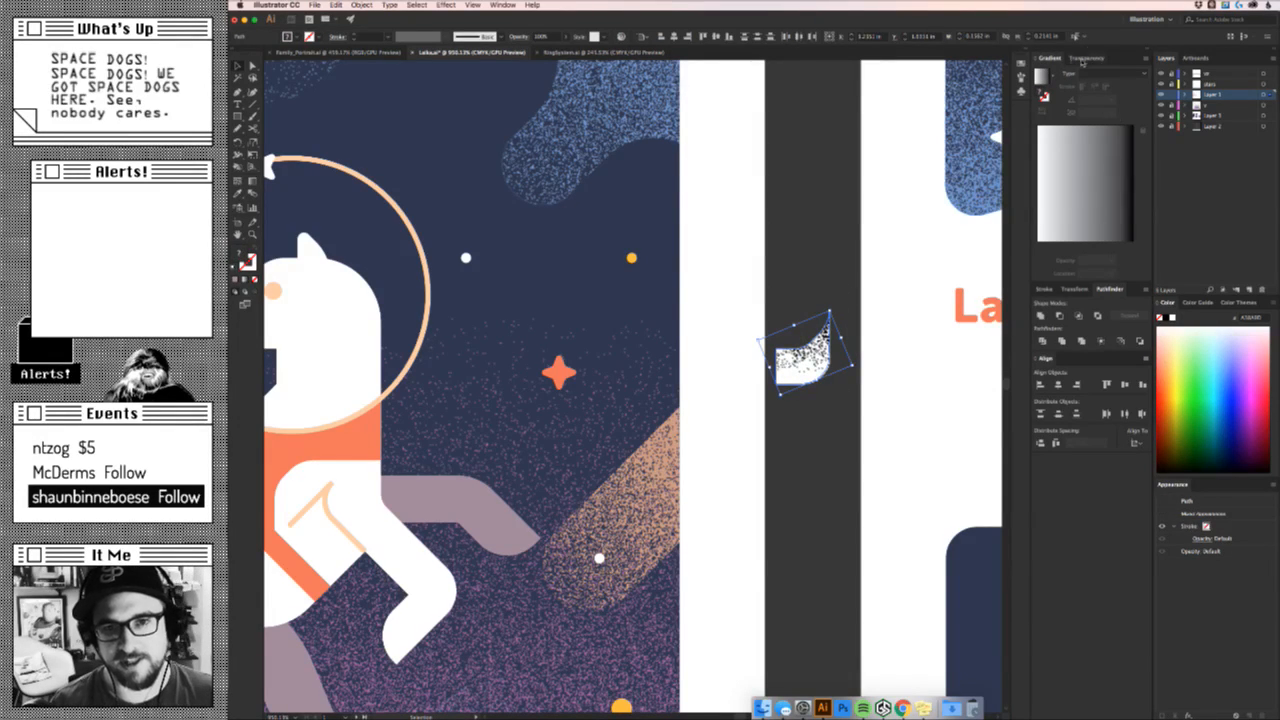
# Make an opacity mask from the two overlapping shadow shapes and invert the mask.
pyautogui.click(1082, 58)
pyautogui.click(1124, 89)
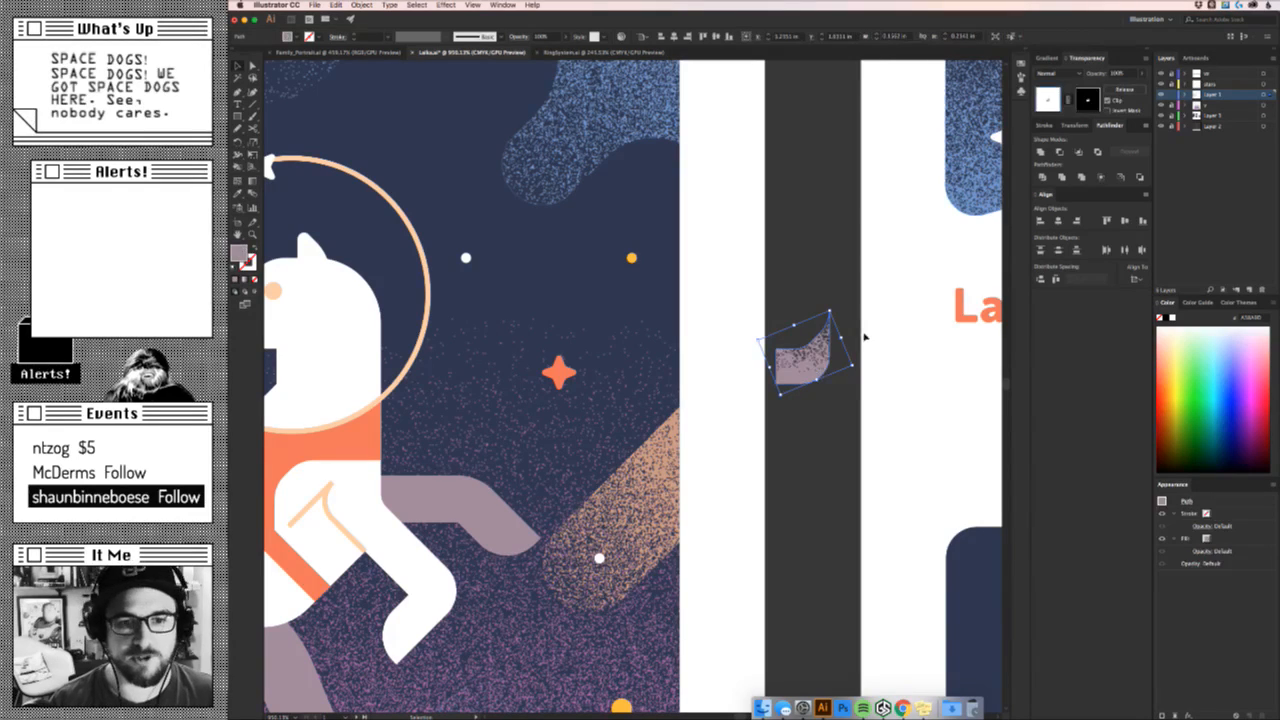
pyautogui.click(1127, 111)
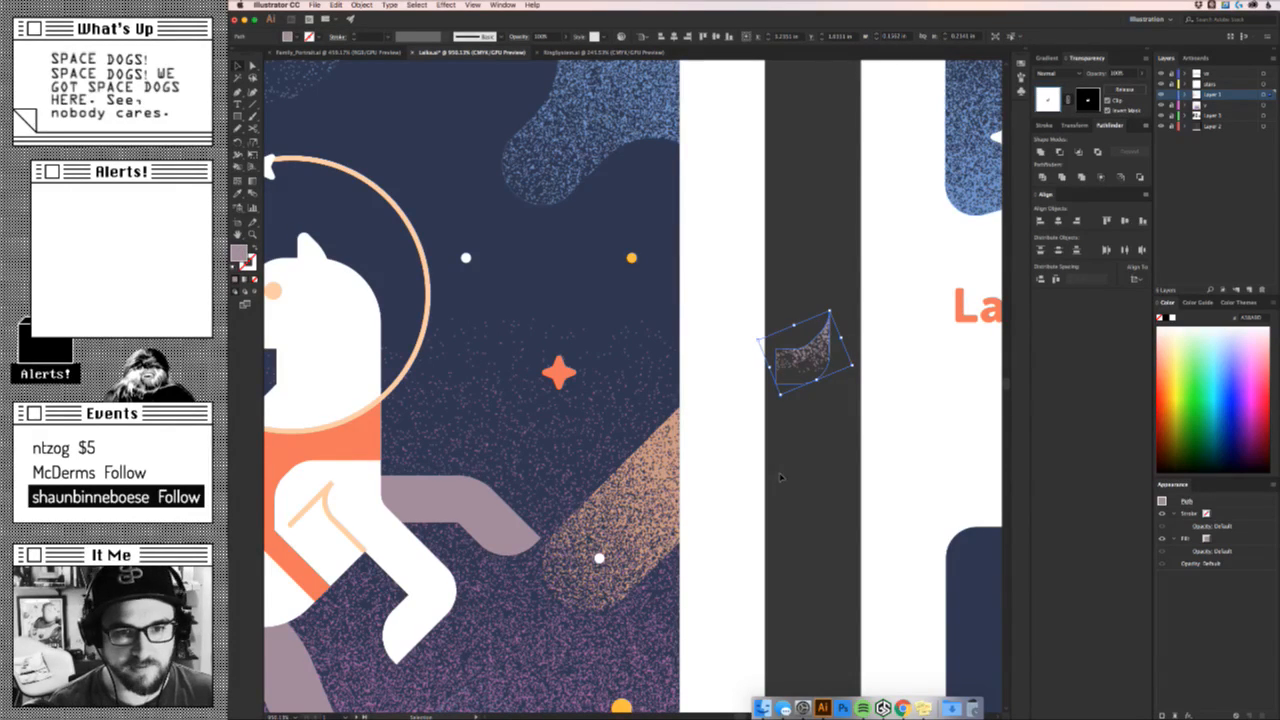
# Move the masked grainy shadow back under the dog's jaw and align its corner with the neck edge.
pyautogui.click(780, 477)
pyautogui.moveTo(797, 486); pyautogui.dragTo(832, 550)
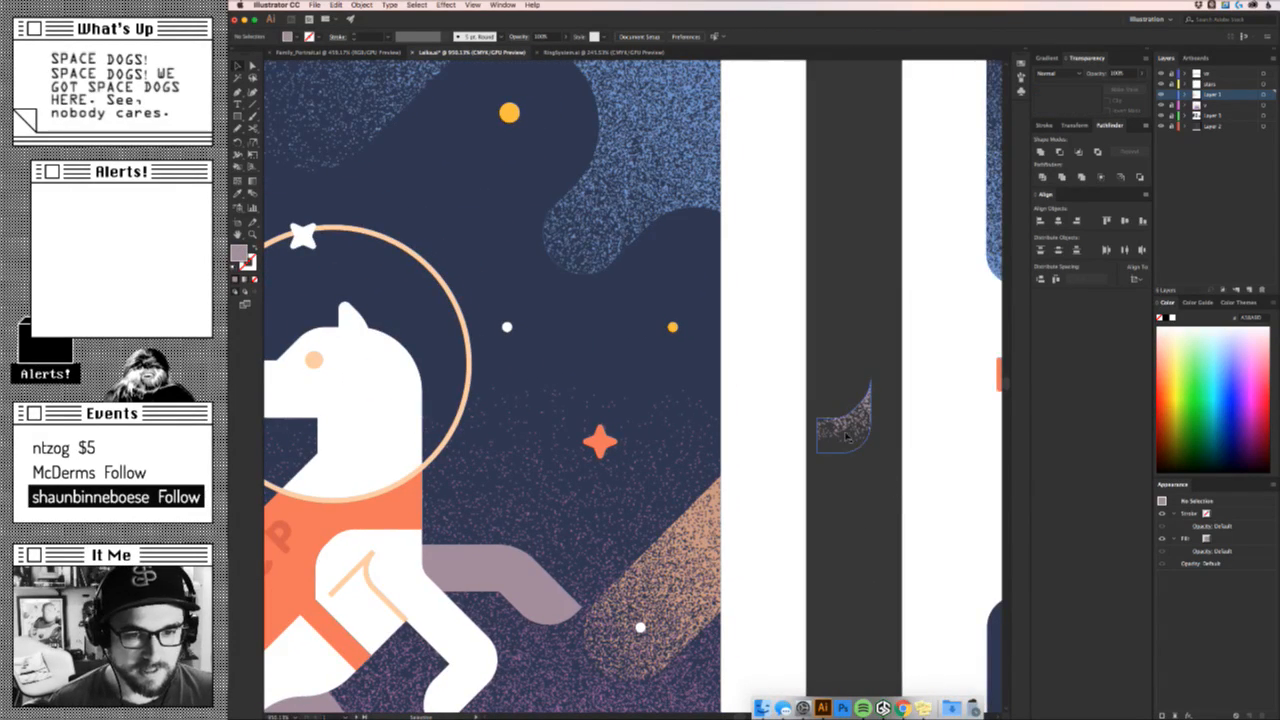
pyautogui.moveTo(848, 436); pyautogui.dragTo(354, 431)
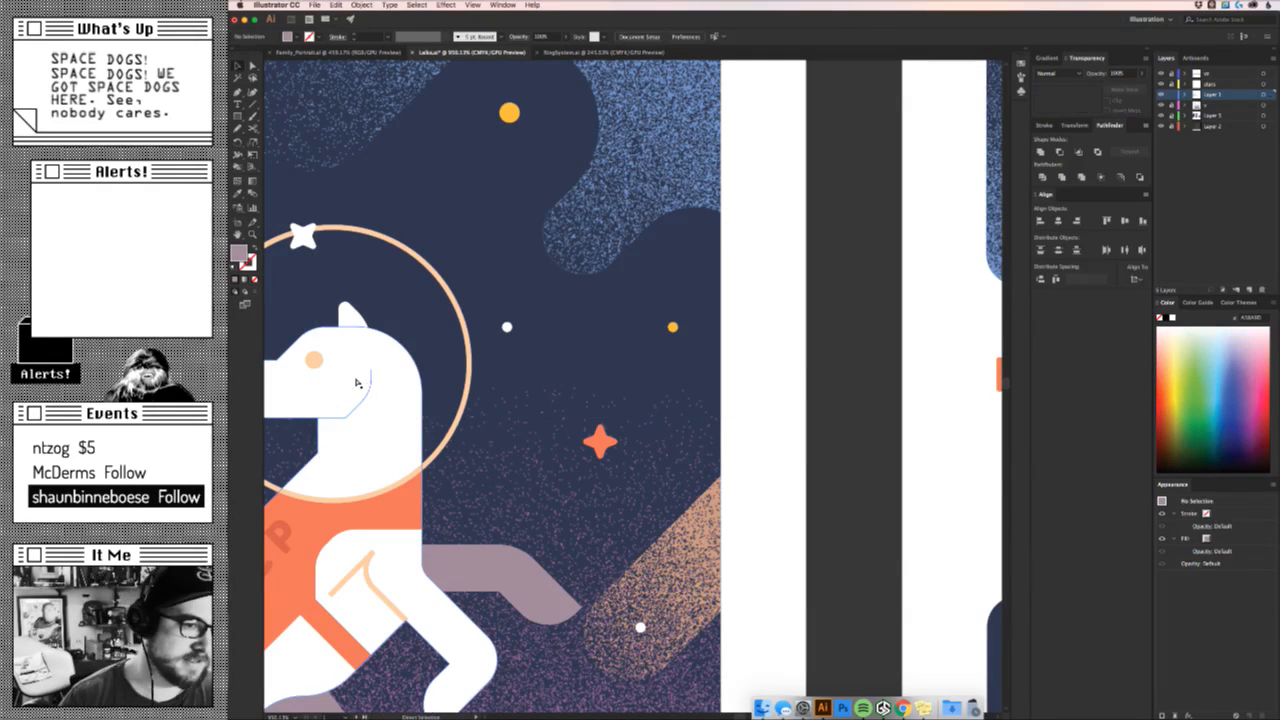
pyautogui.moveTo(392, 382); pyautogui.dragTo(689, 402)
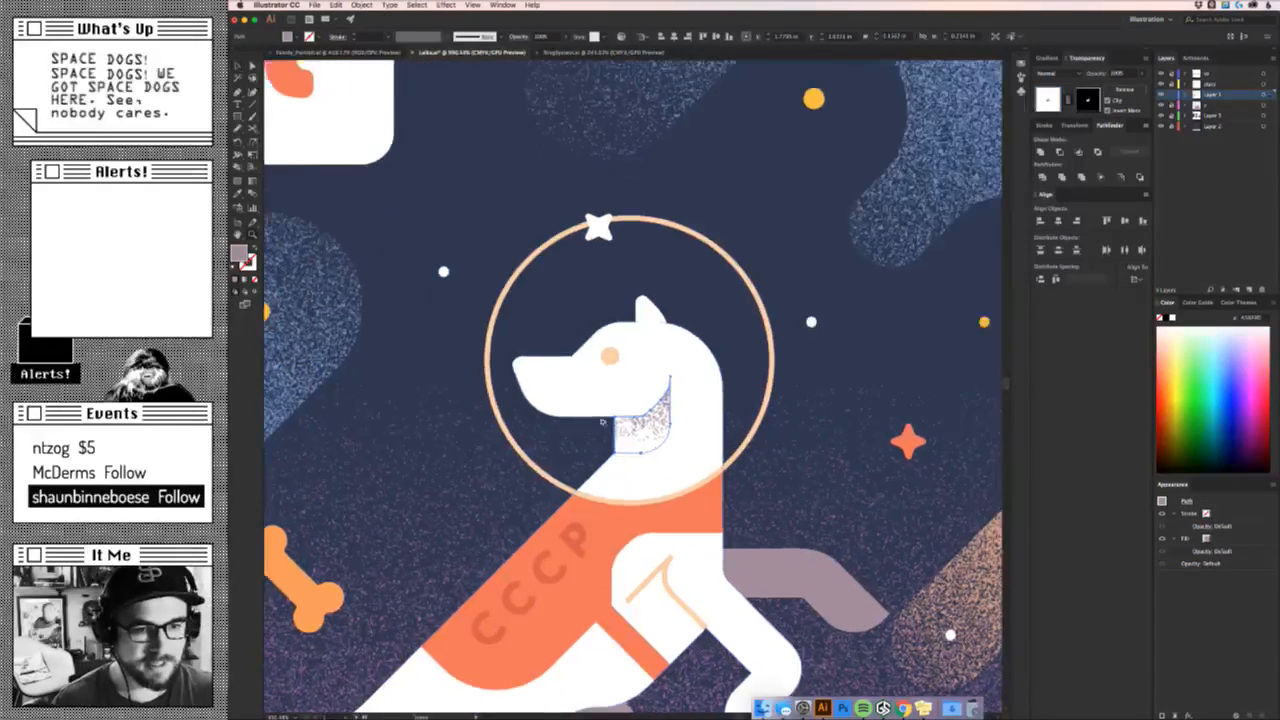
pyautogui.moveTo(572, 411); pyautogui.dragTo(879, 449)
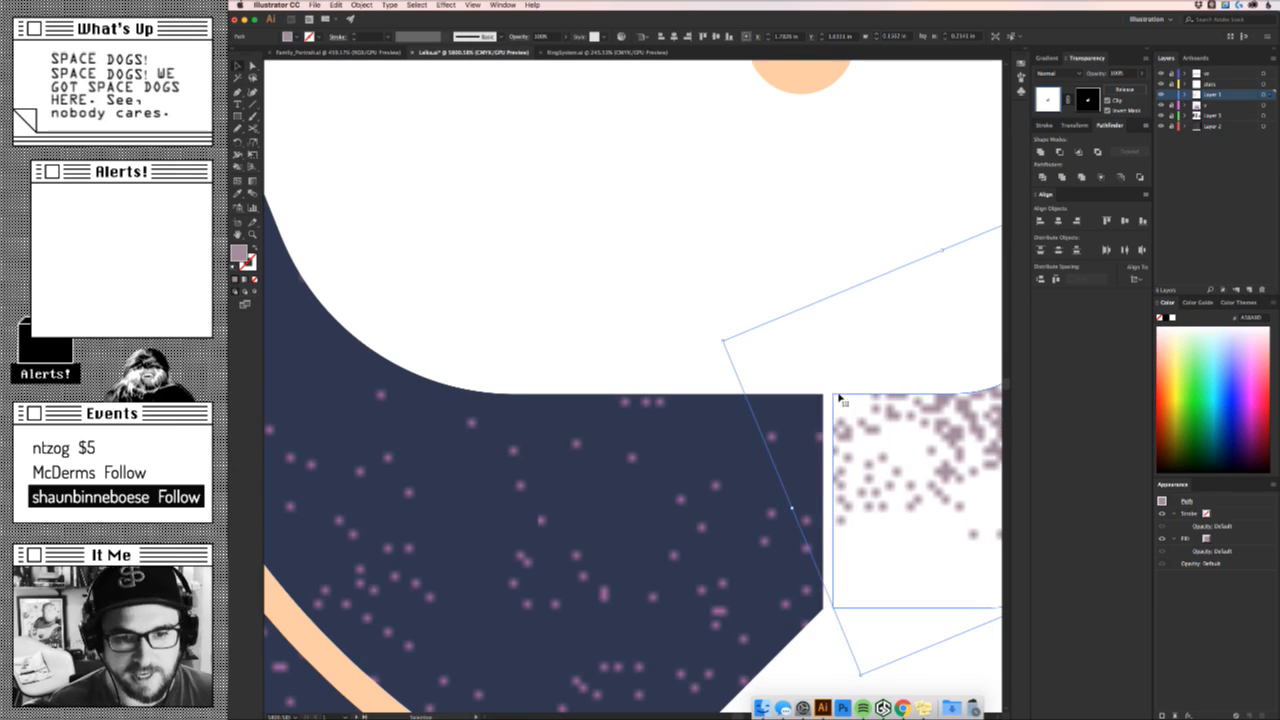
pyautogui.press('a')
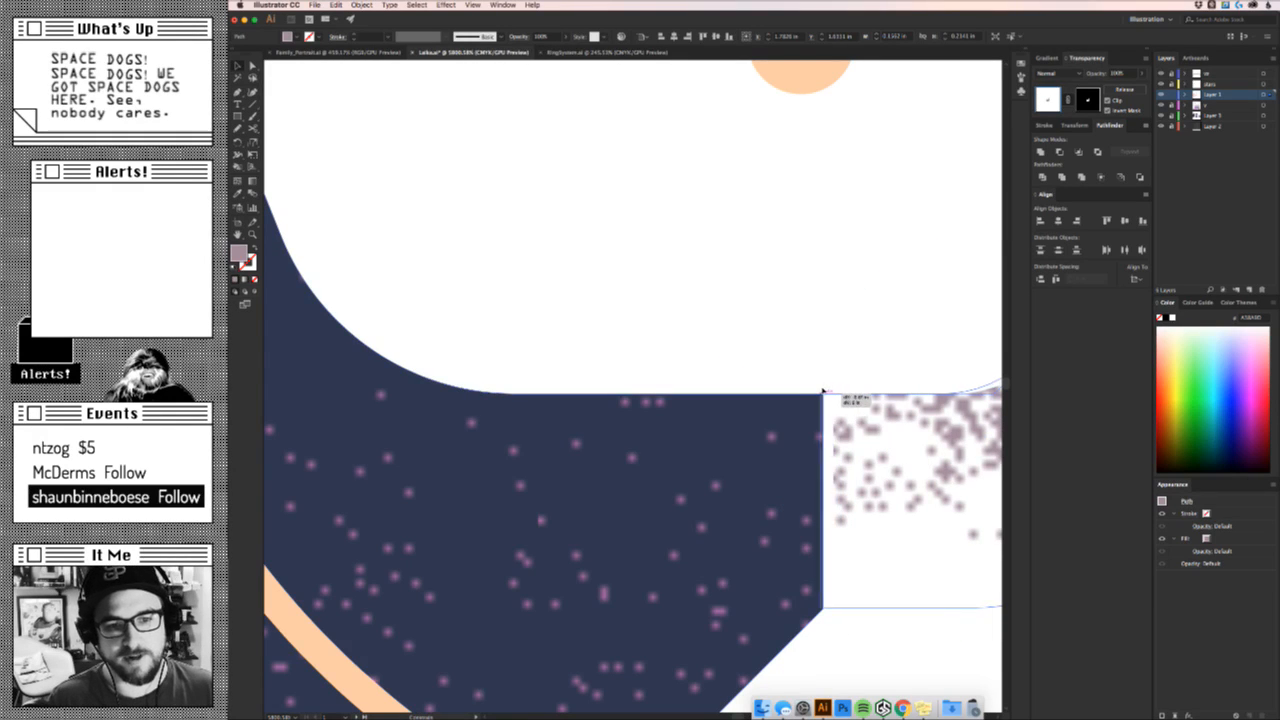
pyautogui.scroll(-5, 830, 390)
# Take the grainy shadow out of the artwork to expose the jaw outline beneath it.
pyautogui.moveTo(898, 428); pyautogui.dragTo(812, 475)
pyautogui.press('super+z')
pyautogui.press('Delete')
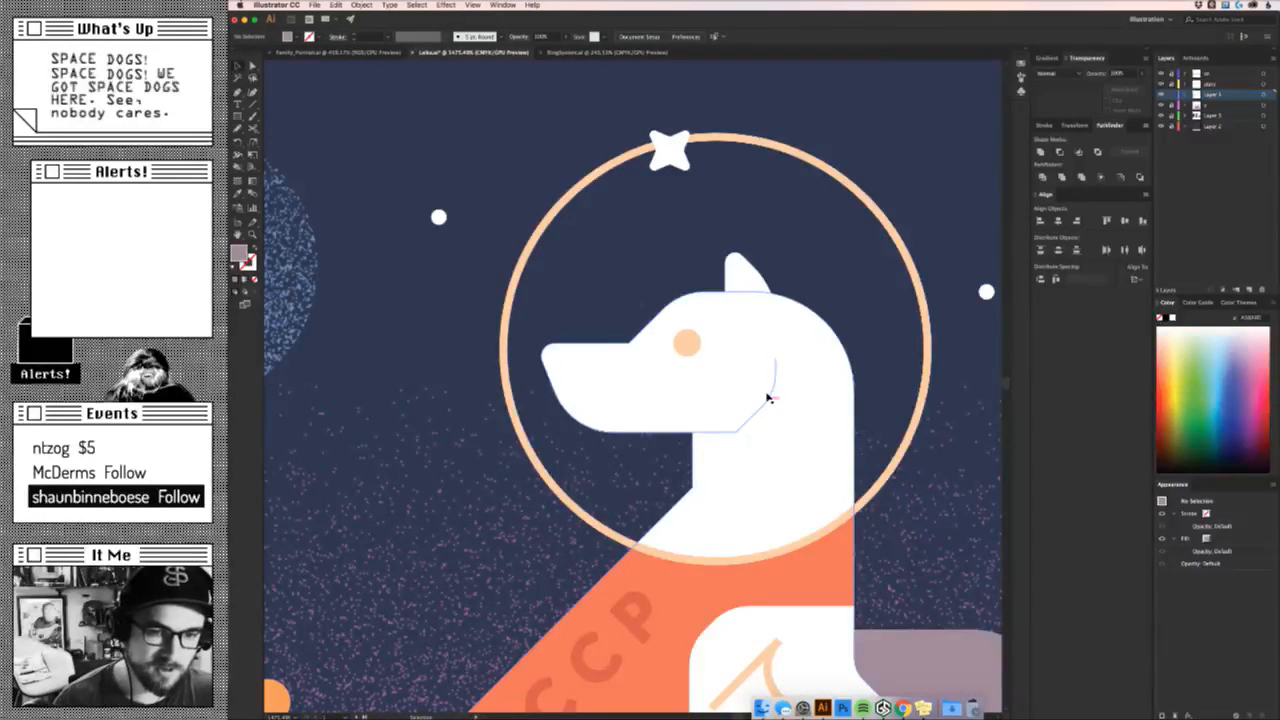
pyautogui.moveTo(768, 397); pyautogui.dragTo(749, 429)
pyautogui.press('super+z')
# Delete the leftover anchor points of the jaw curve inside the dog's white body shape.
pyautogui.press('a')
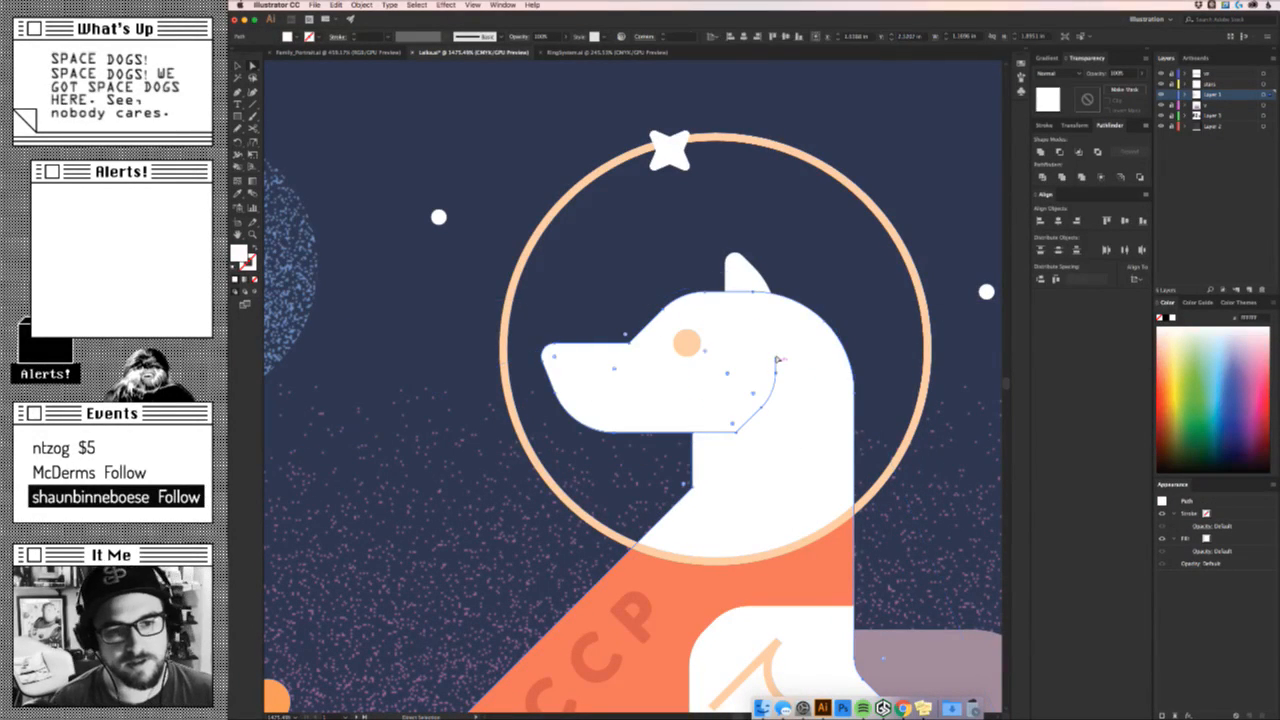
pyautogui.click(777, 358)
pyautogui.press('Delete')
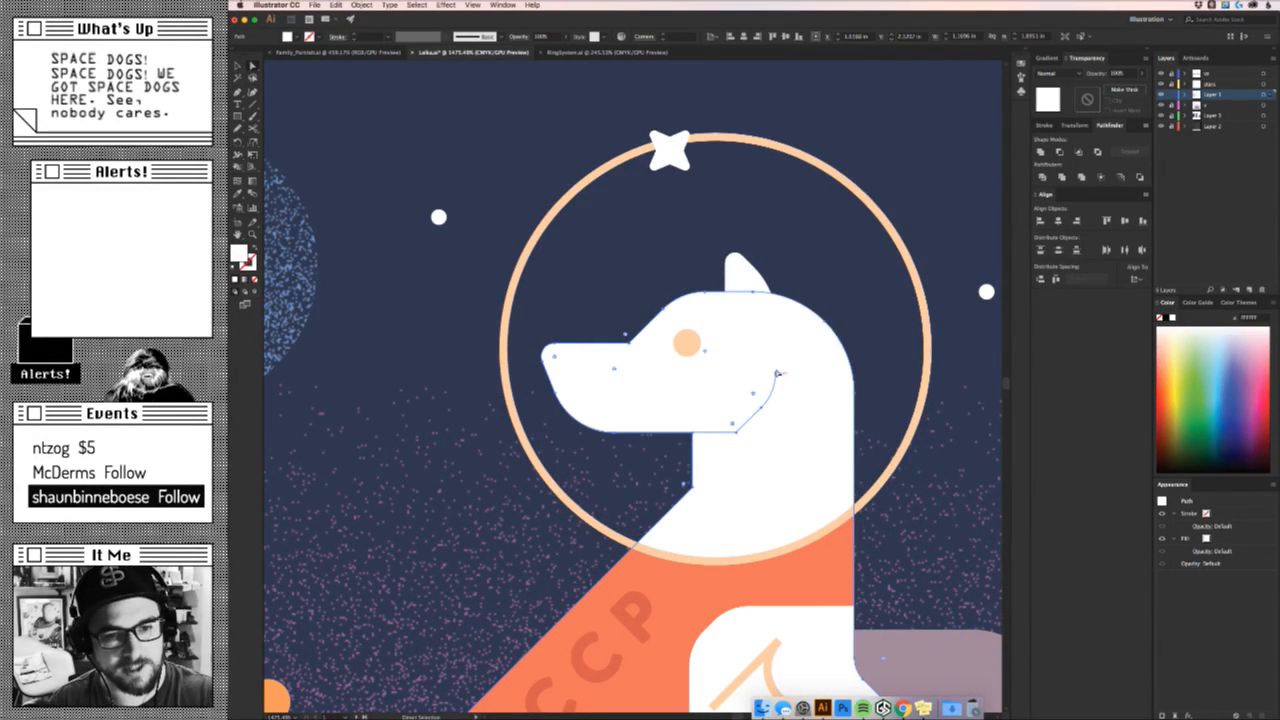
pyautogui.click(777, 373)
pyautogui.press('Delete')
pyautogui.click(761, 407)
pyautogui.press('Delete')
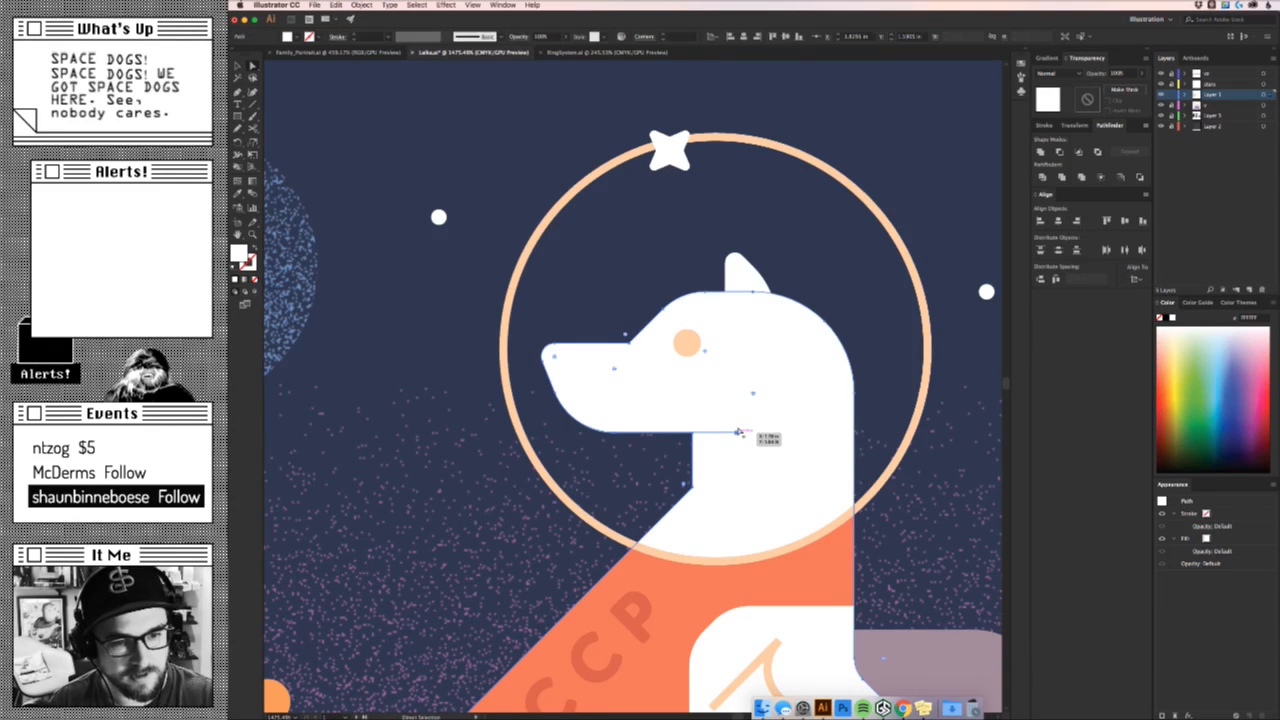
pyautogui.click(737, 432)
pyautogui.press('Delete')
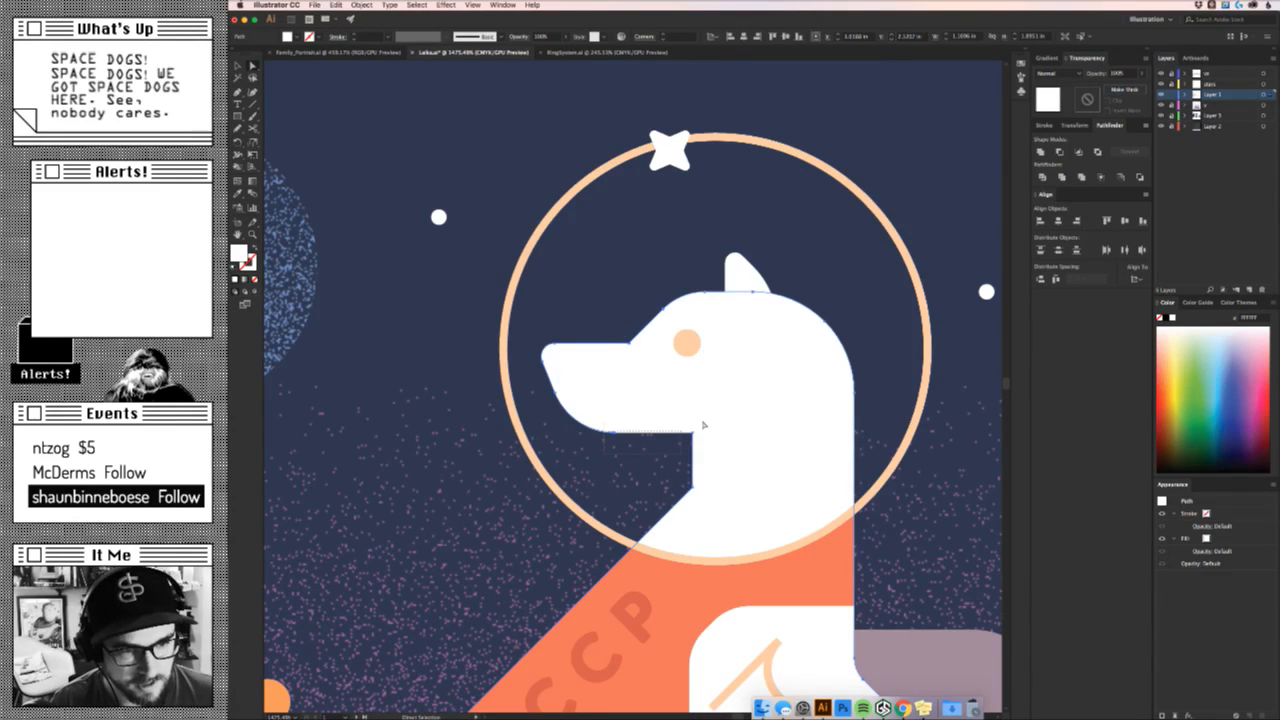
pyautogui.click(709, 421)
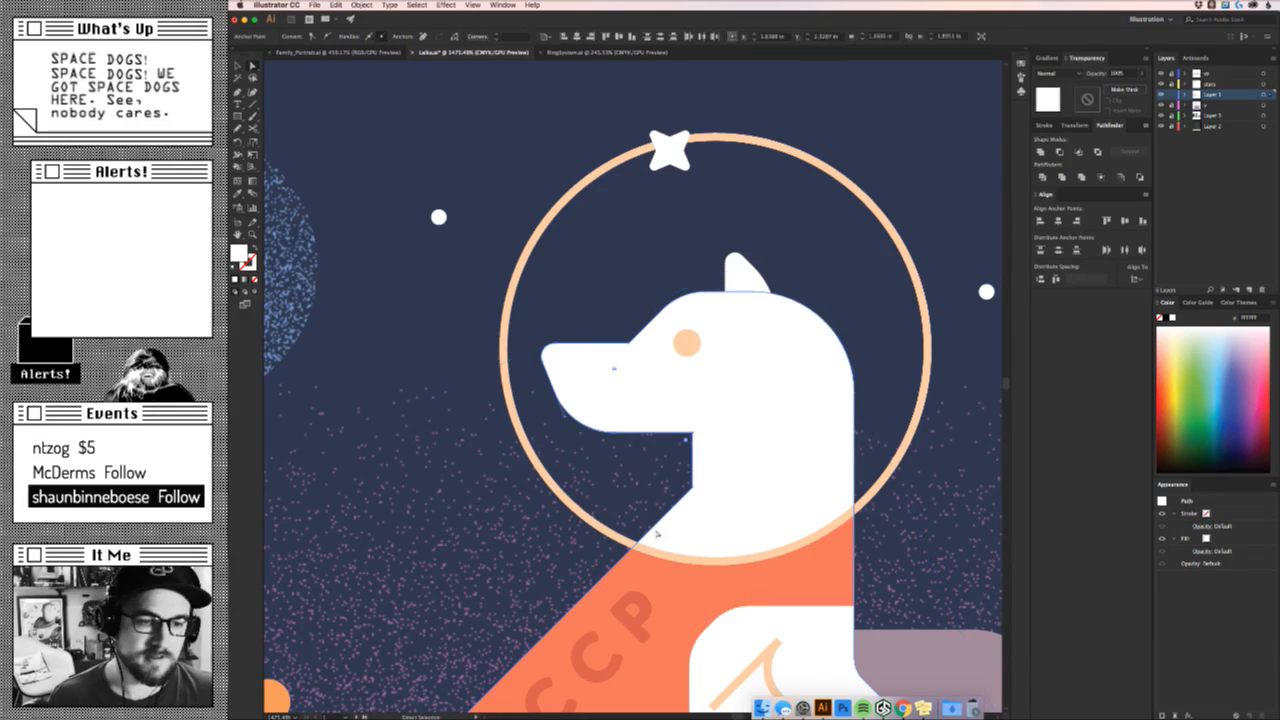
pyautogui.click(666, 476)
# Paste the grainy shadow back in front and redraw its opacity mask gradient nearly vertically from jaw to neck.
pyautogui.press('super+f')
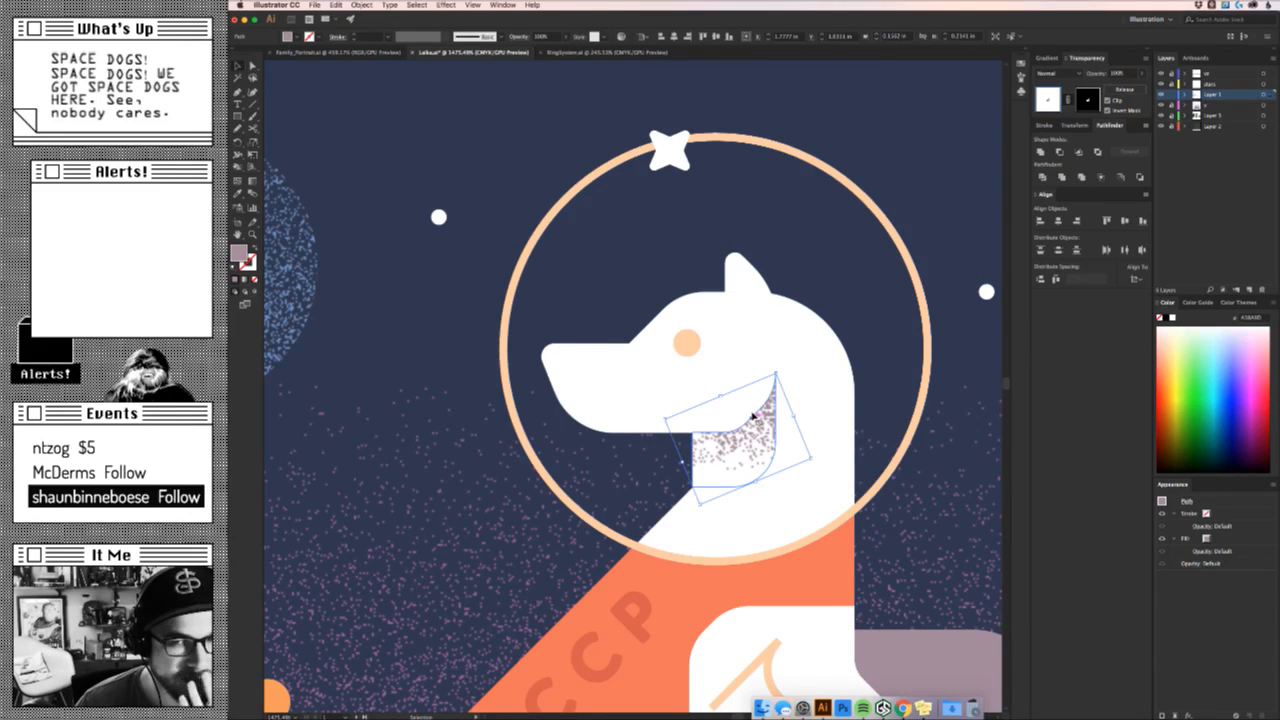
pyautogui.press('g')
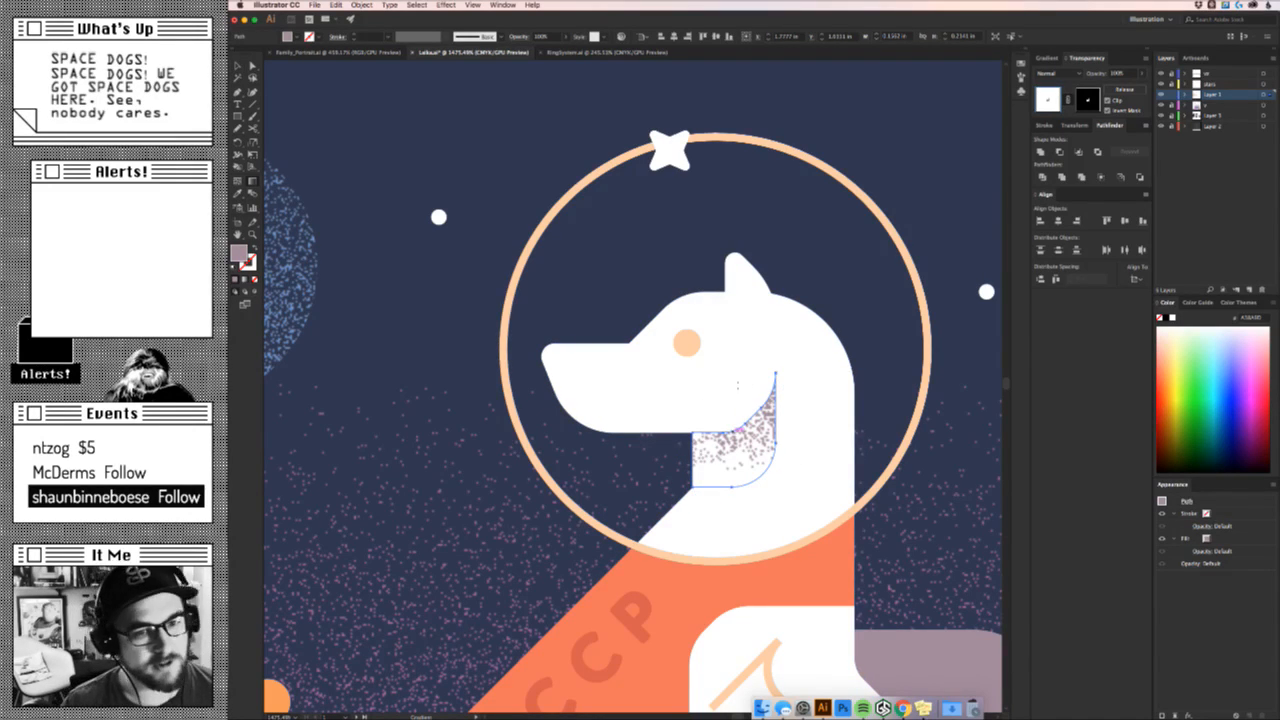
pyautogui.click(1089, 98)
pyautogui.moveTo(776, 325); pyautogui.dragTo(776, 485)
pyautogui.moveTo(786, 394)
pyautogui.mouseDown()
pyautogui.moveTo(785, 481)
pyautogui.moveTo(788, 357)
pyautogui.mouseUp()
pyautogui.moveTo(786, 477); pyautogui.dragTo(801, 379)
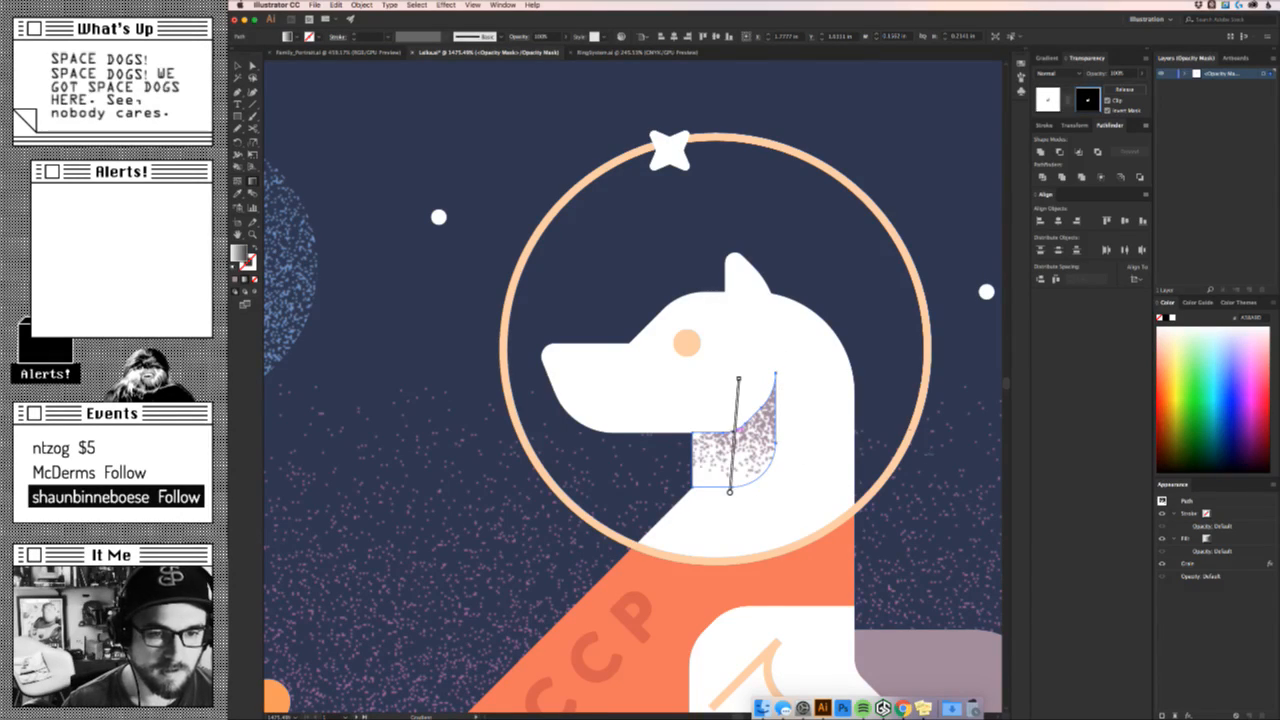
pyautogui.press('v')
pyautogui.click(969, 469)
pyautogui.press('z')
pyautogui.moveTo(969, 469); pyautogui.dragTo(720, 422)
pyautogui.press('v')
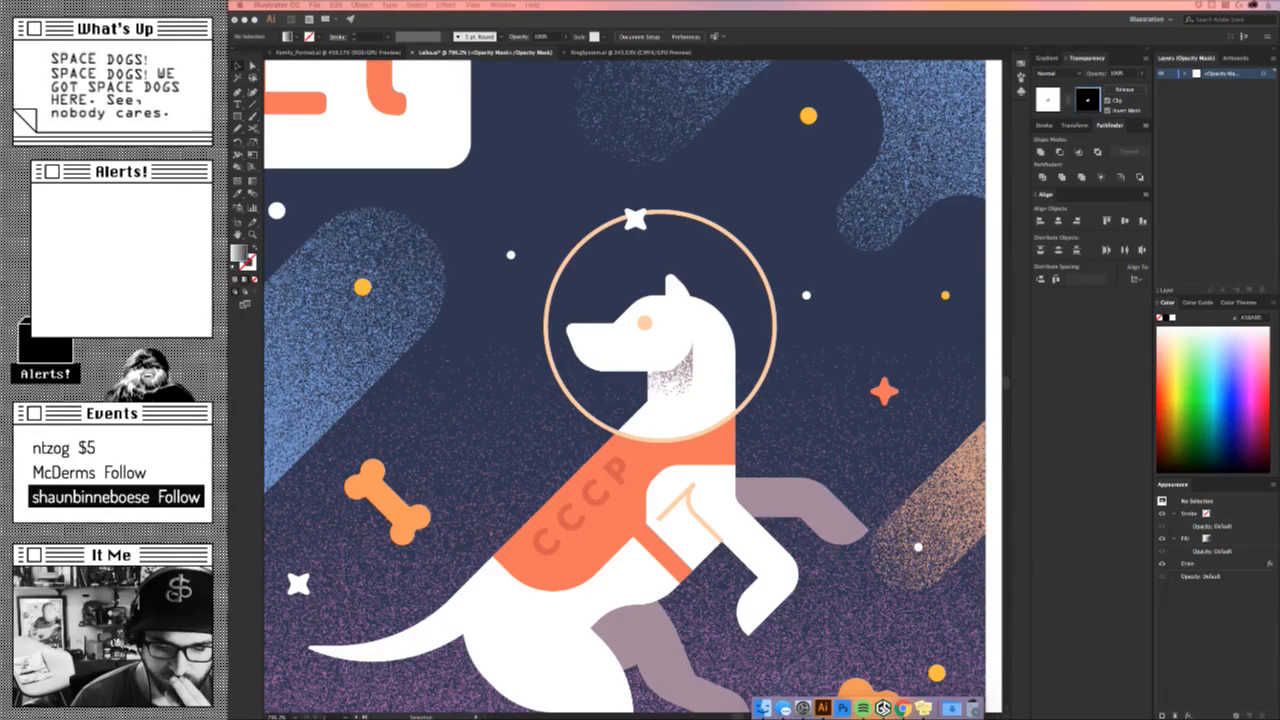
# Exit the opacity mask and recolour the dog's two purple far legs white with the Eyedropper.
pyautogui.press('z')
pyautogui.moveTo(819, 406); pyautogui.dragTo(652, 458)
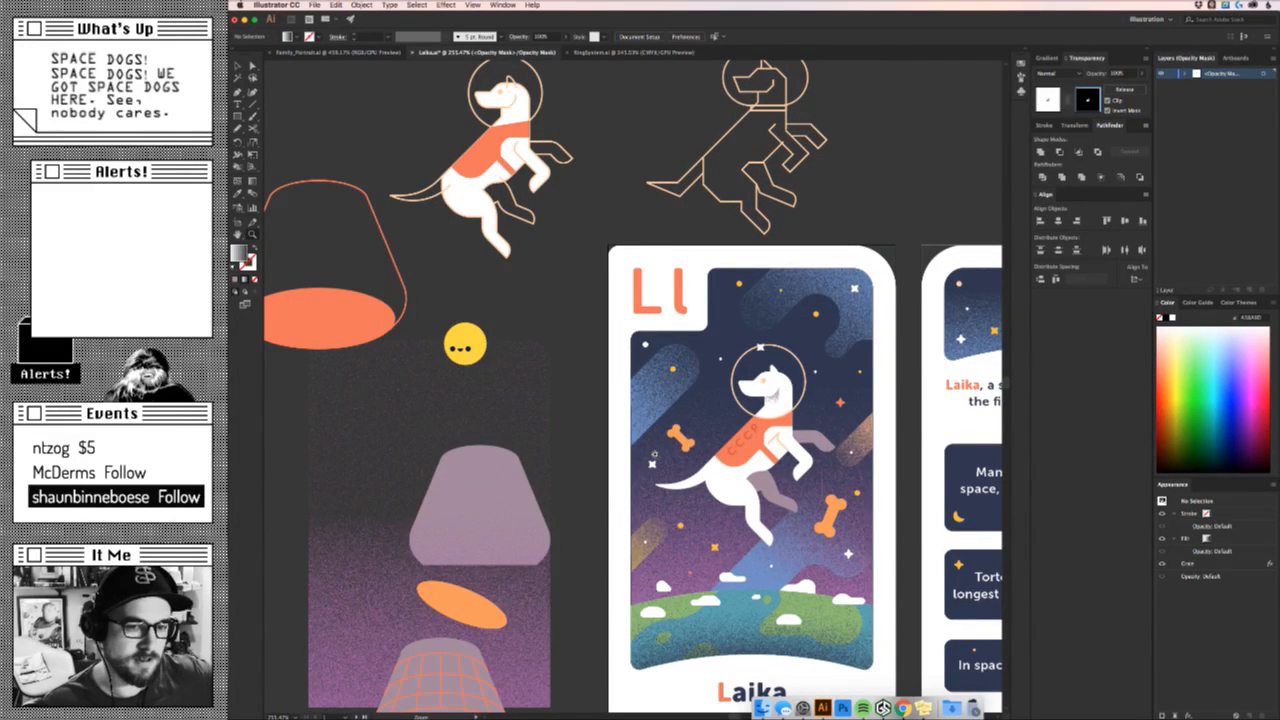
pyautogui.moveTo(820, 408); pyautogui.dragTo(900, 408)
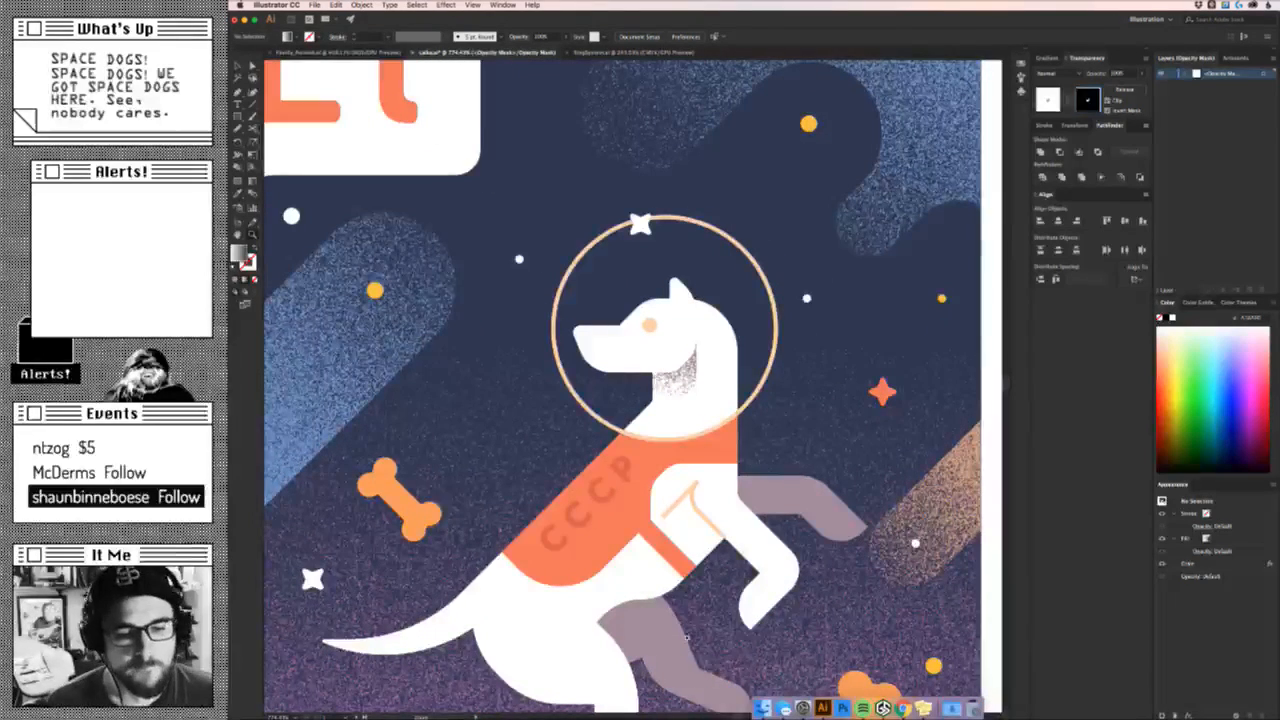
pyautogui.press('v')
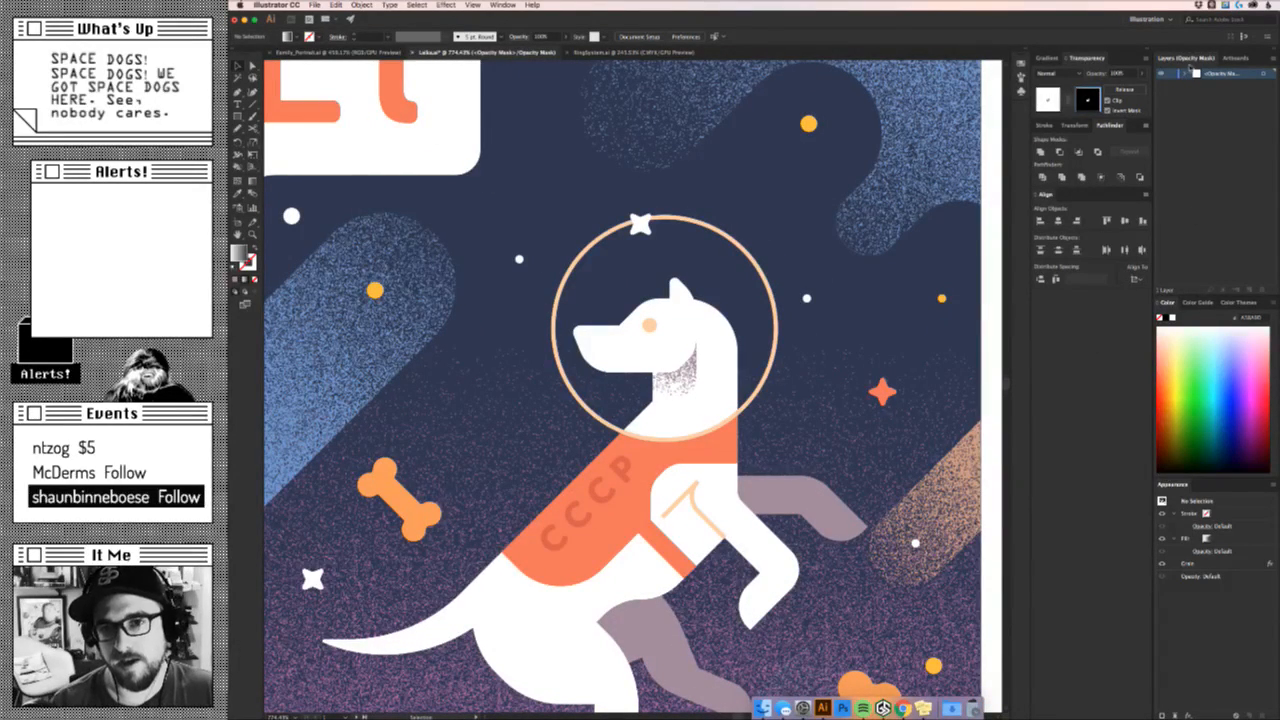
pyautogui.click(1045, 103)
pyautogui.moveTo(718, 649); pyautogui.dragTo(823, 484)
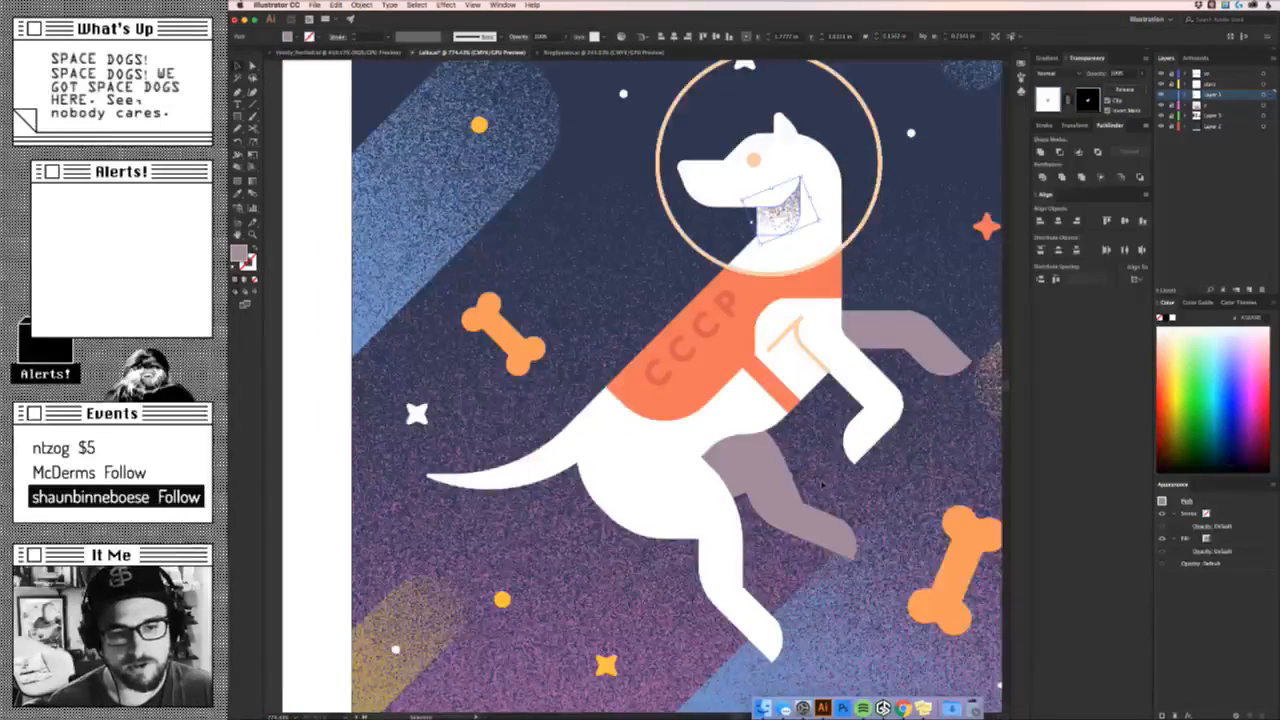
pyautogui.click(806, 505)
pyautogui.keyDown('shift'); pyautogui.click(870, 372); pyautogui.keyUp('shift')
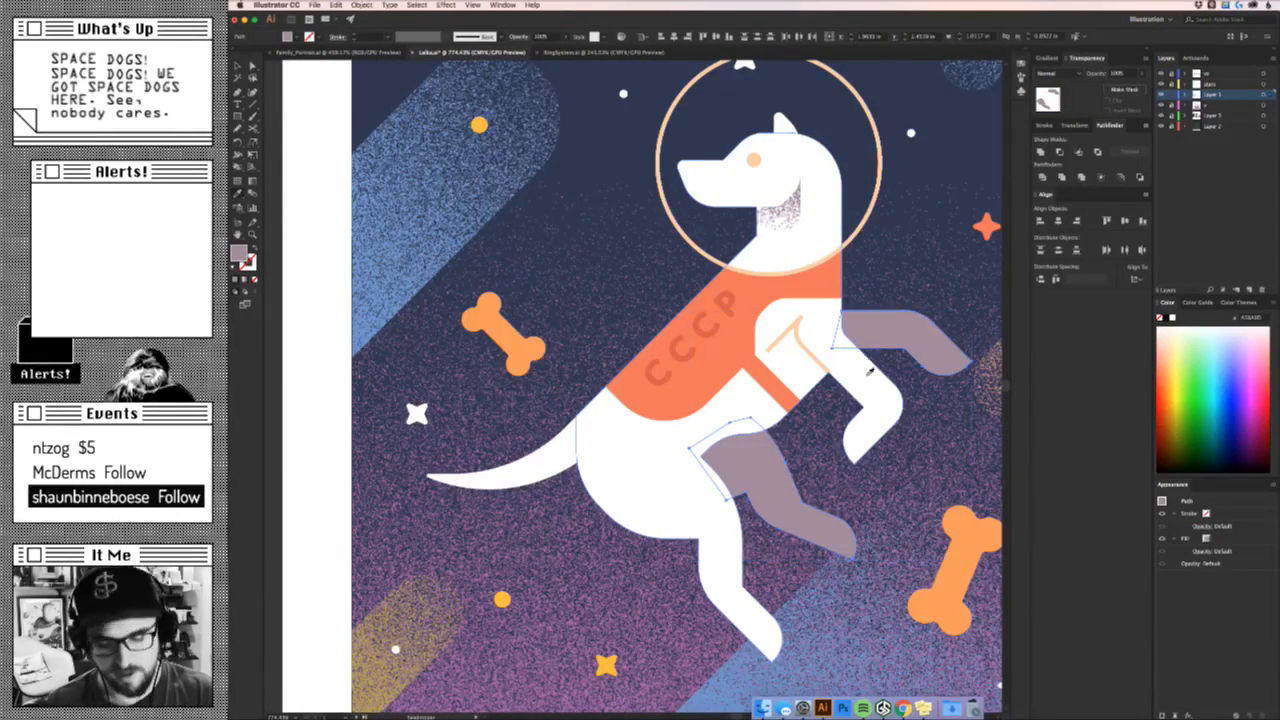
pyautogui.click(850, 362)
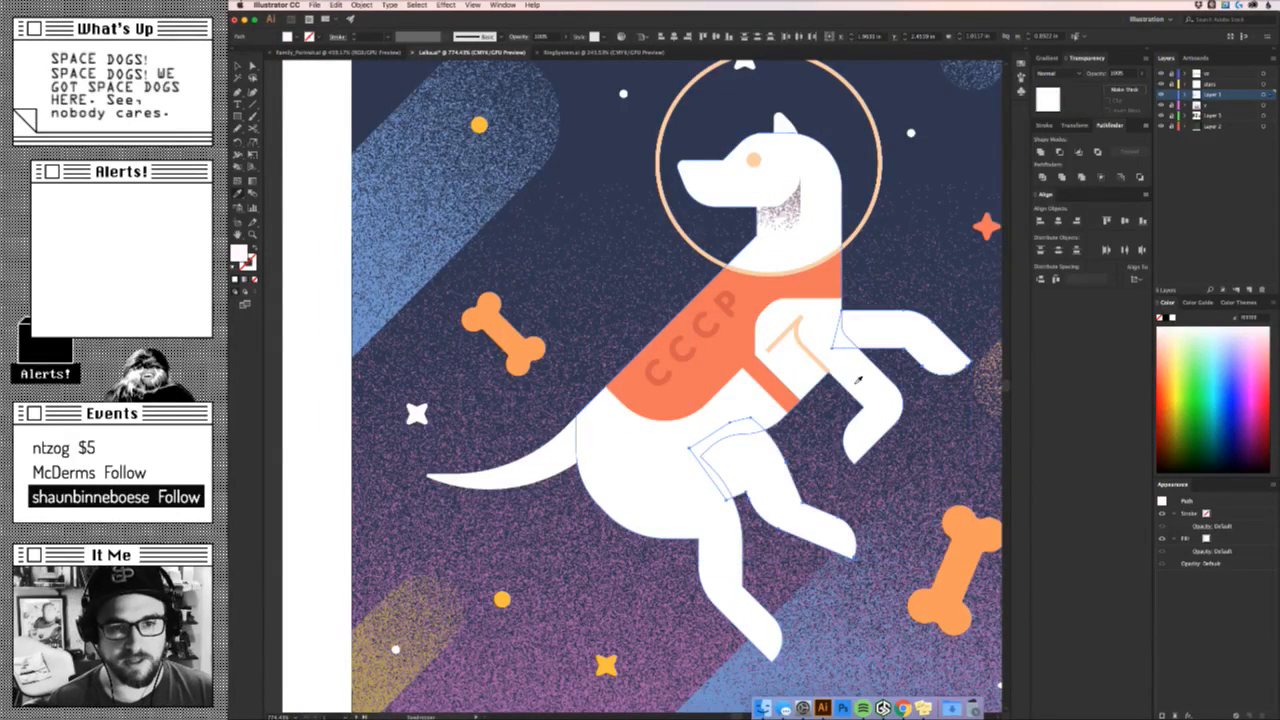
pyautogui.click(928, 407)
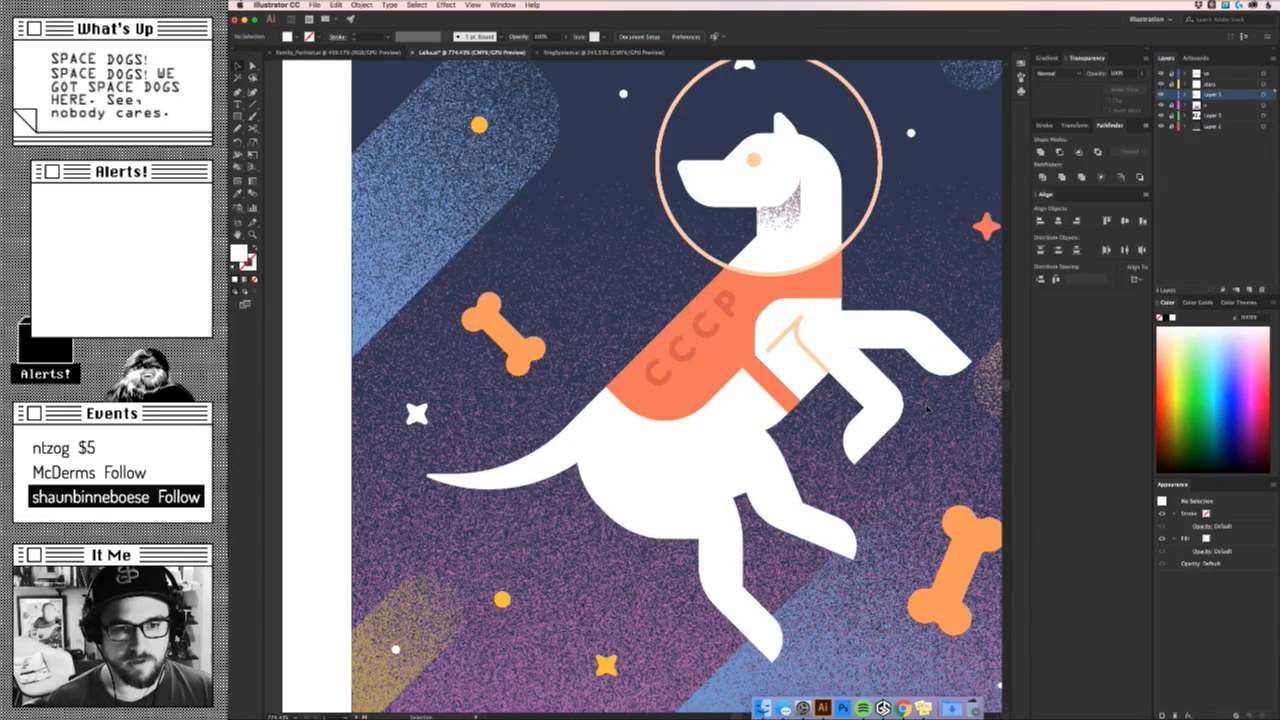
# Copy the dog's far hind leg onto the blank area beside the card and recolour the copy with the neck shadow's muted purple.
pyautogui.click(766, 481)
pyautogui.hscroll(6, 802, 485)
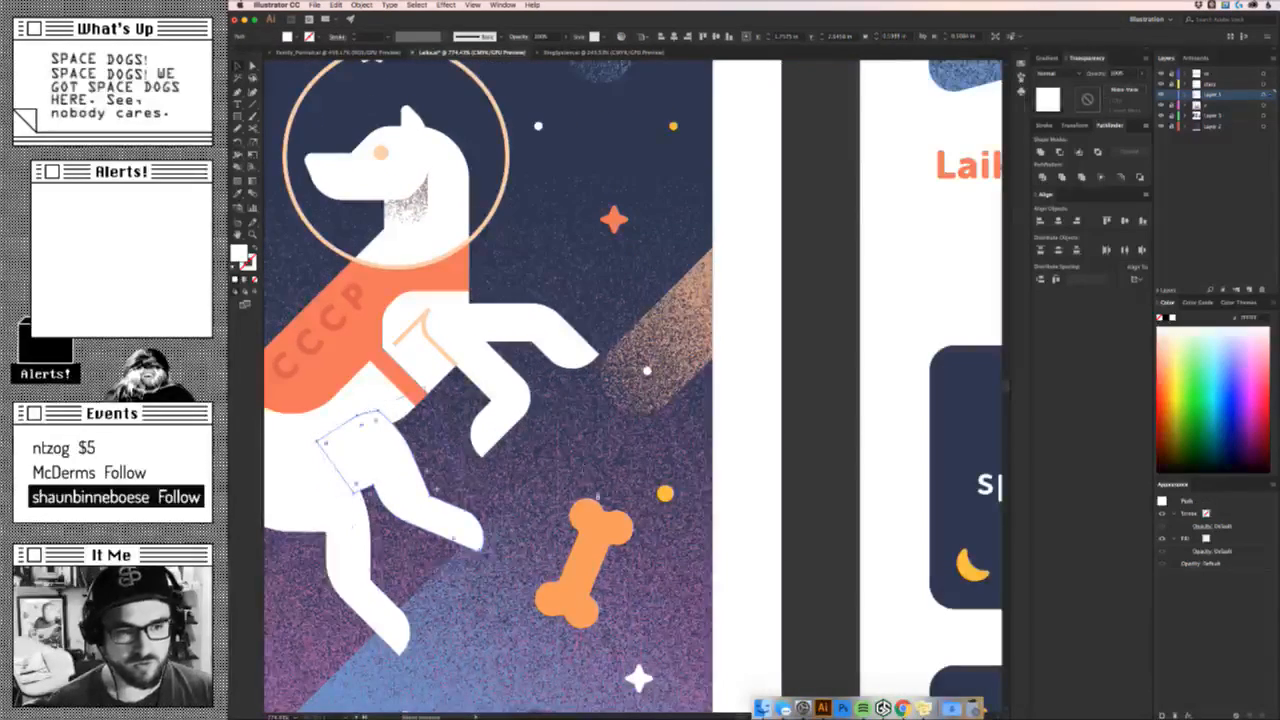
pyautogui.moveTo(505, 475); pyautogui.dragTo(890, 478)
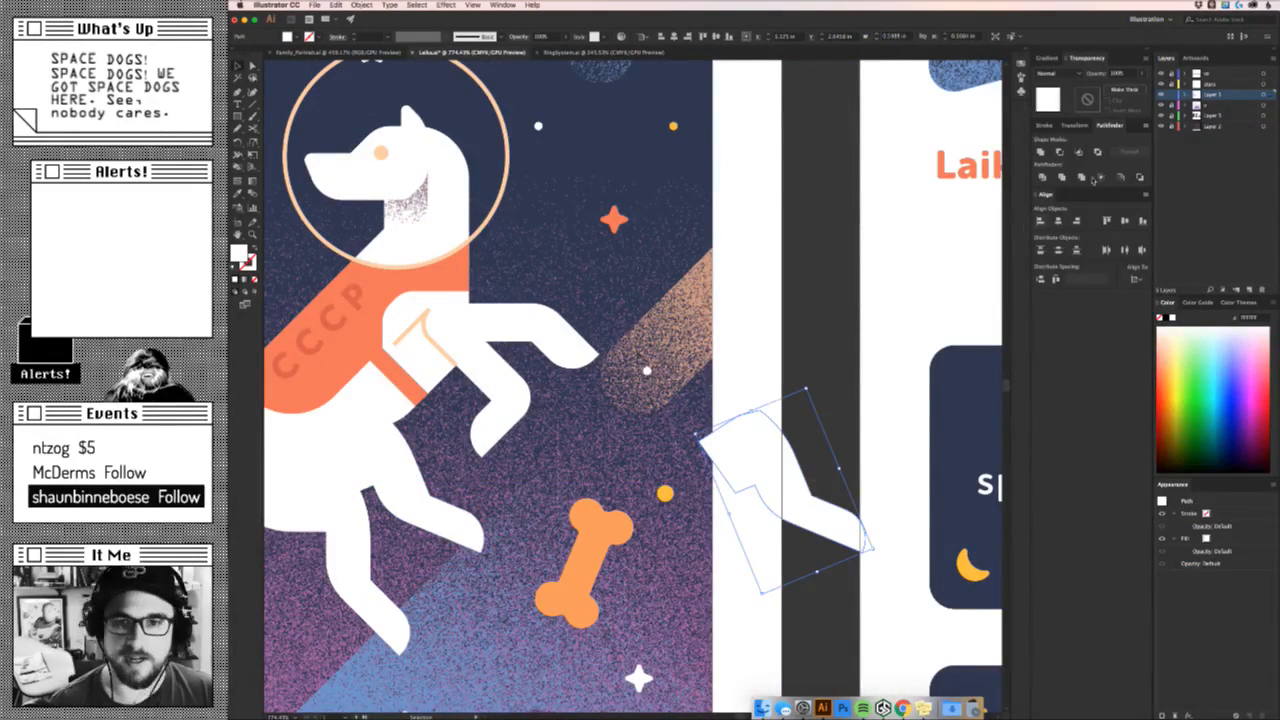
pyautogui.press('i')
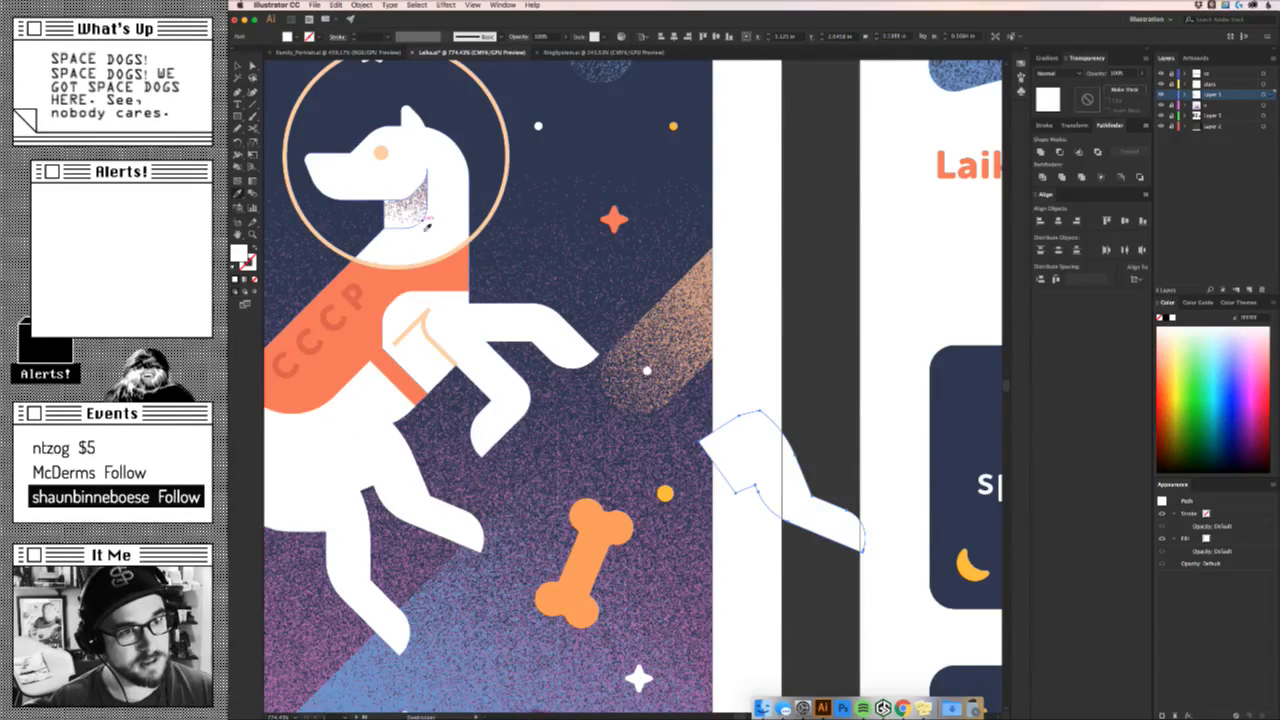
pyautogui.click(422, 216)
pyautogui.press('v')
pyautogui.click(846, 417)
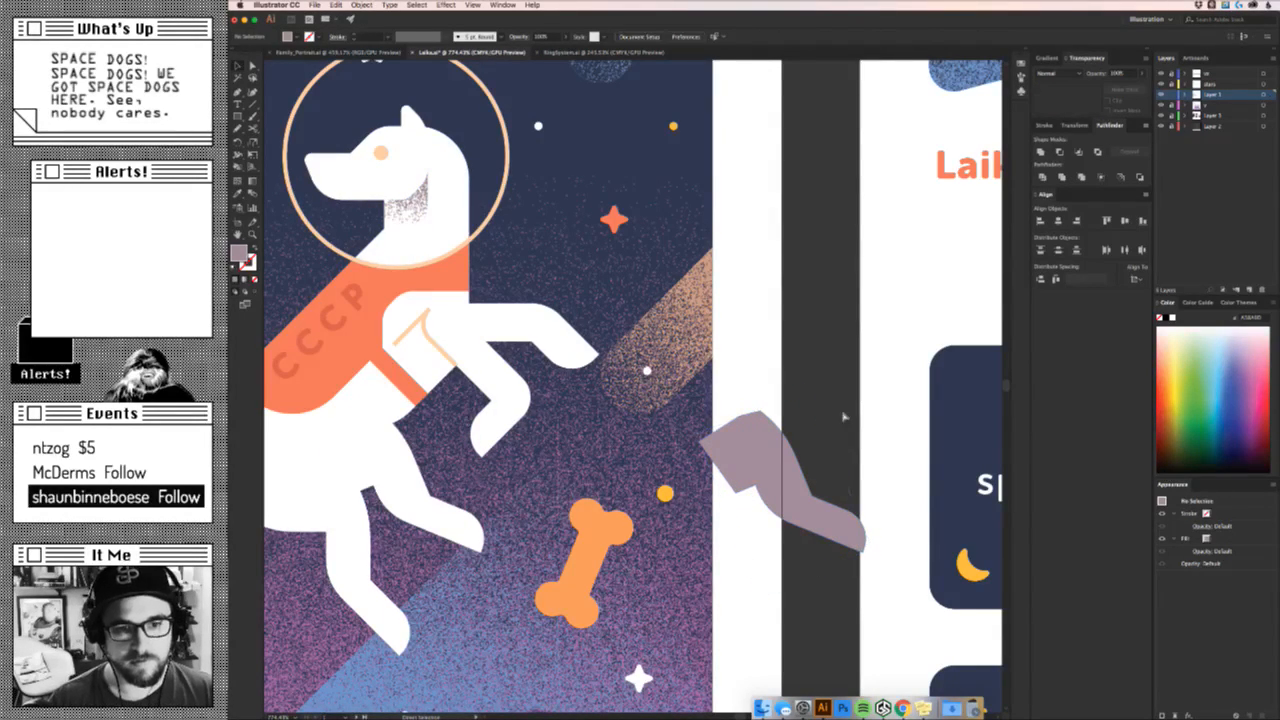
# Fill a duplicate of the purple leg with a black-and-white linear gradient, dark at the thigh and light toward the paw.
pyautogui.press('super+a')
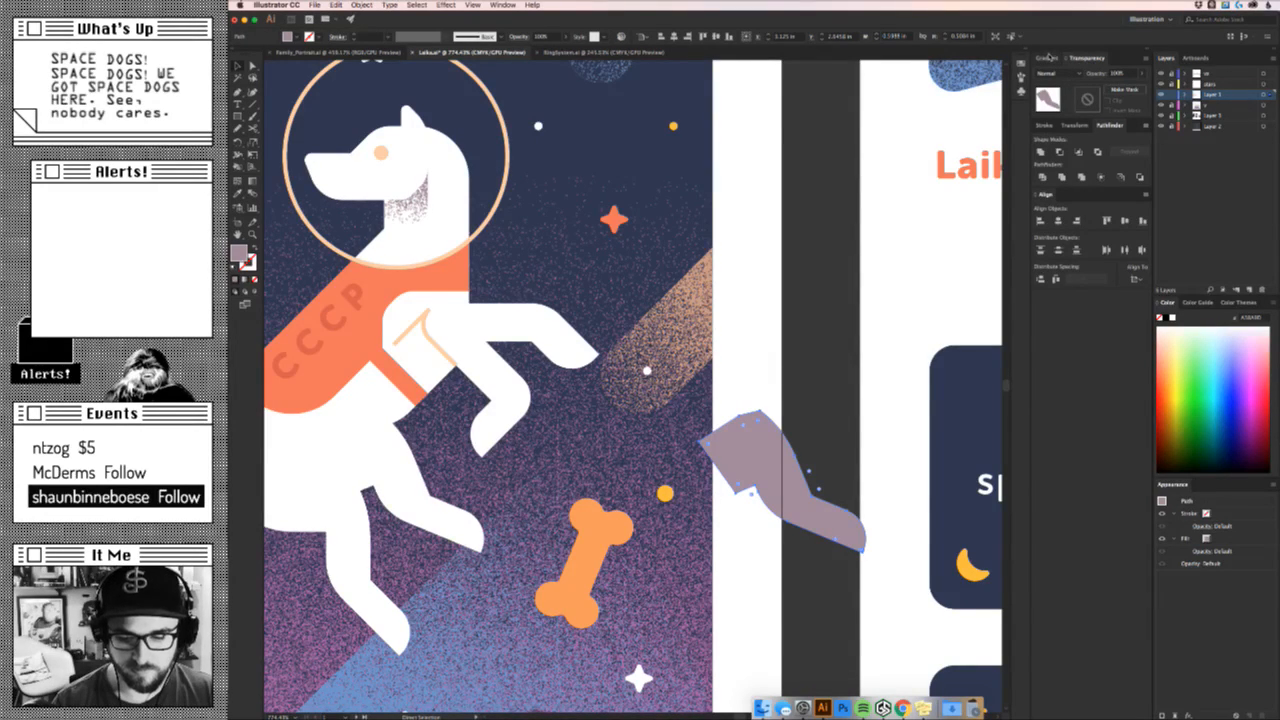
pyautogui.click(1048, 57)
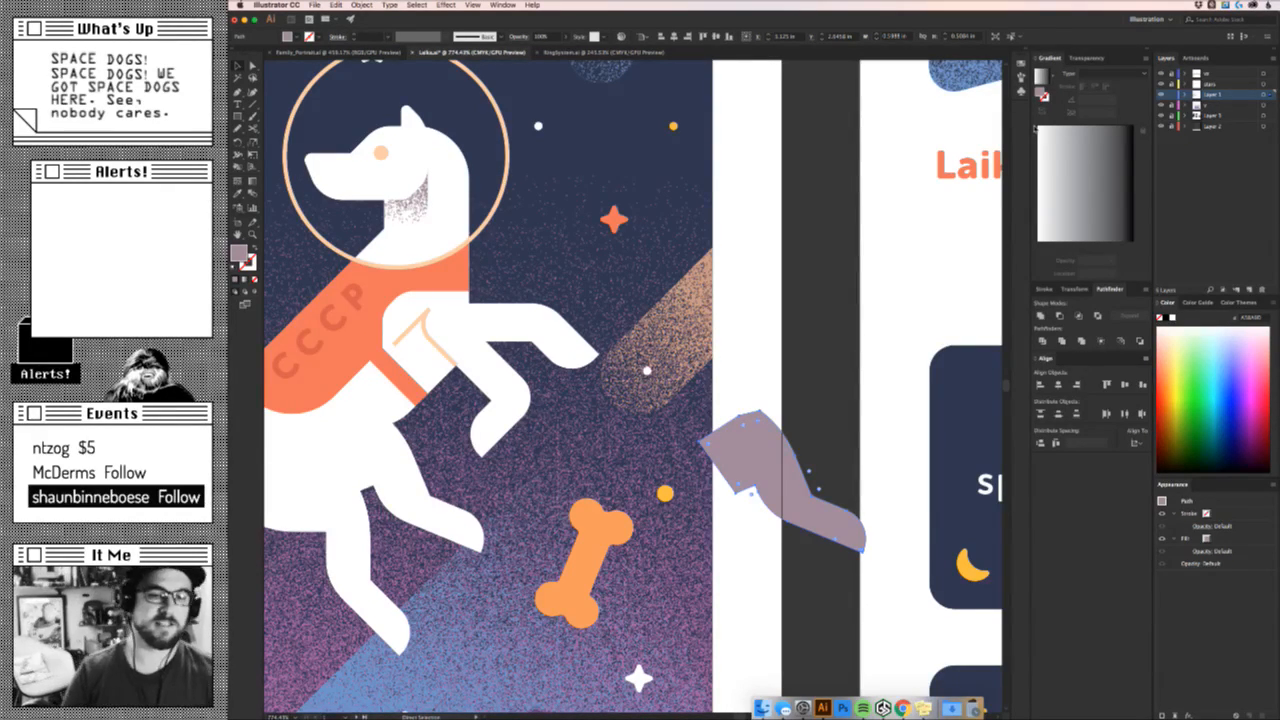
pyautogui.press('v')
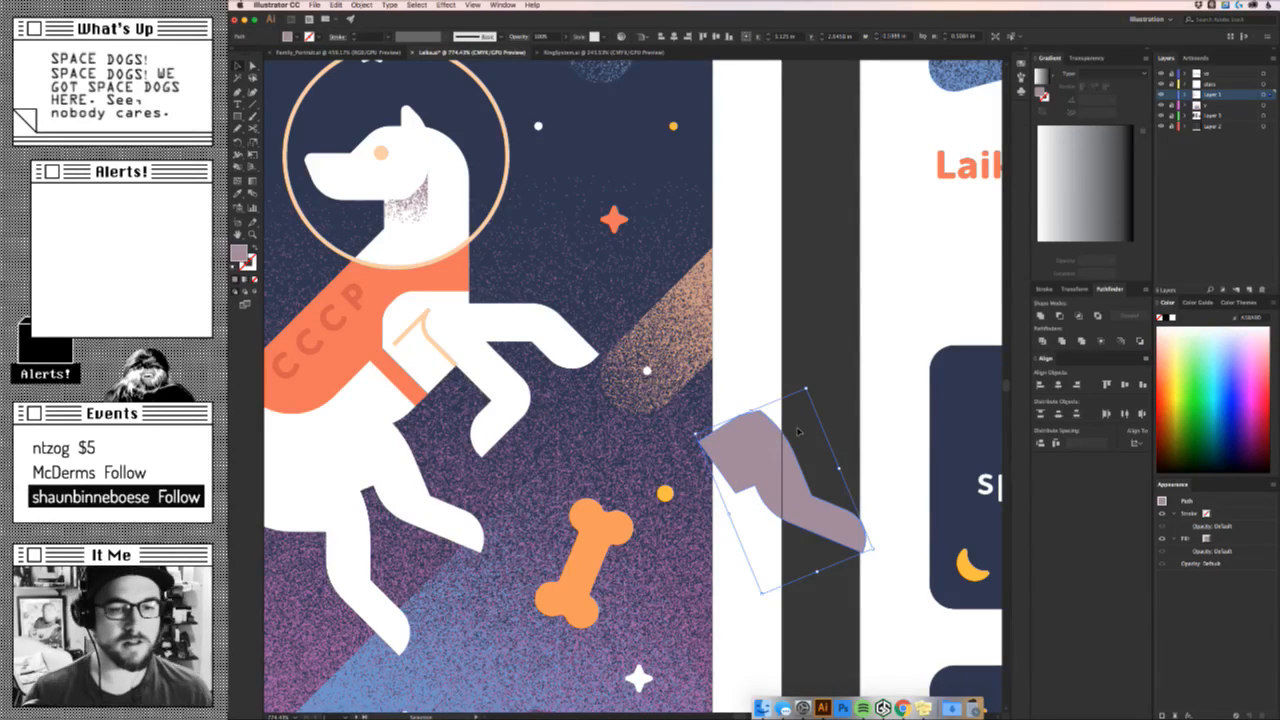
pyautogui.keyDown('alt'); pyautogui.moveTo(762, 433); pyautogui.dragTo(800, 394); pyautogui.keyUp('alt')
pyautogui.press('super+z')
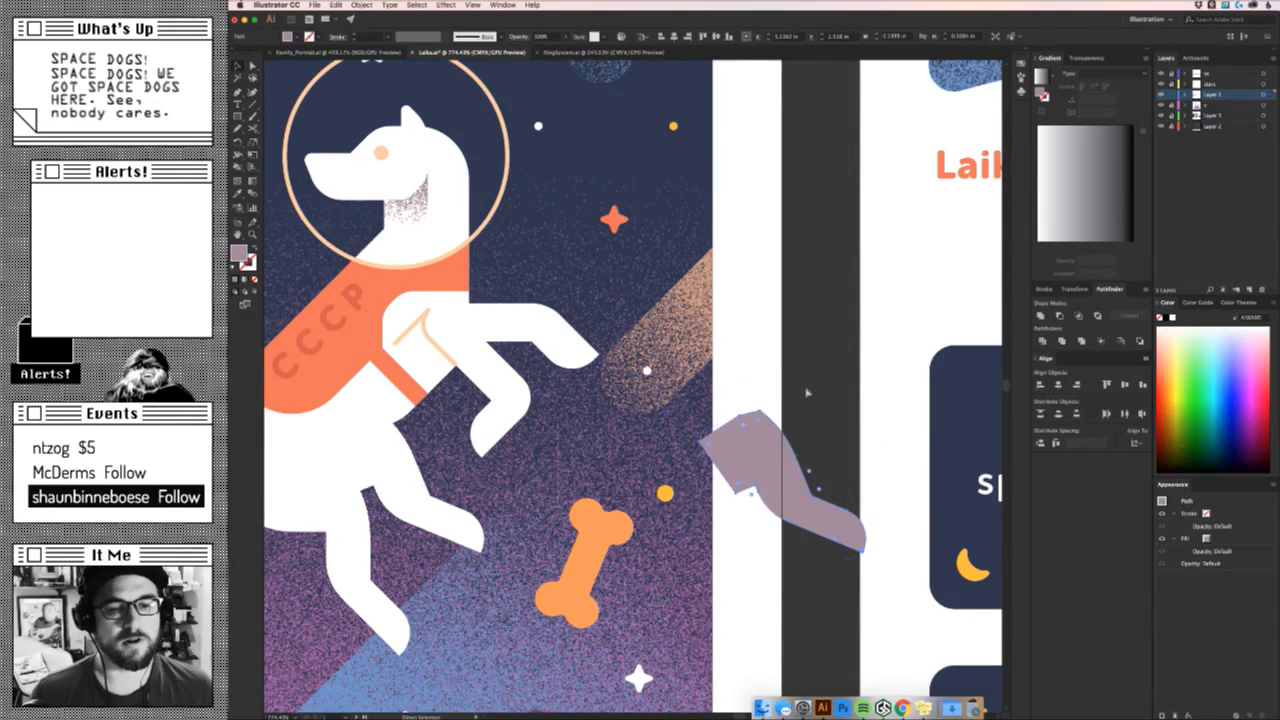
pyautogui.click(1108, 202)
pyautogui.press('g')
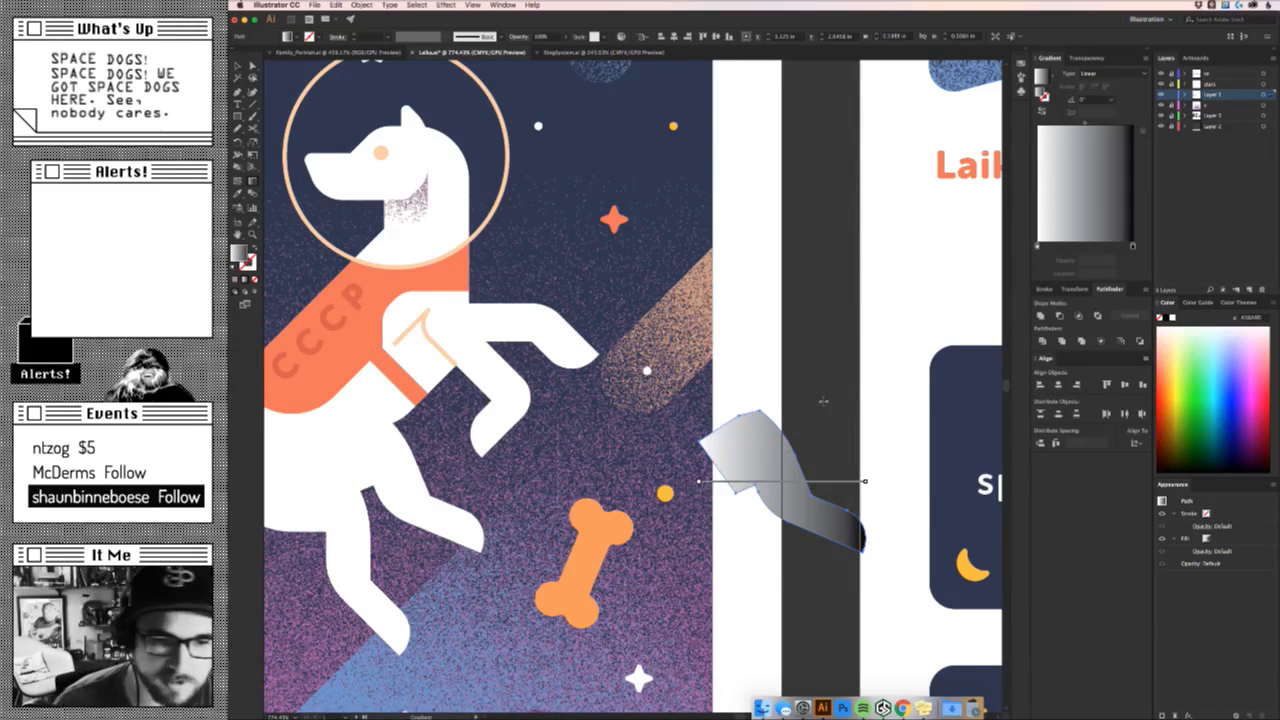
pyautogui.moveTo(792, 400); pyautogui.dragTo(817, 446)
pyautogui.moveTo(824, 567); pyautogui.dragTo(823, 390)
pyautogui.press('v')
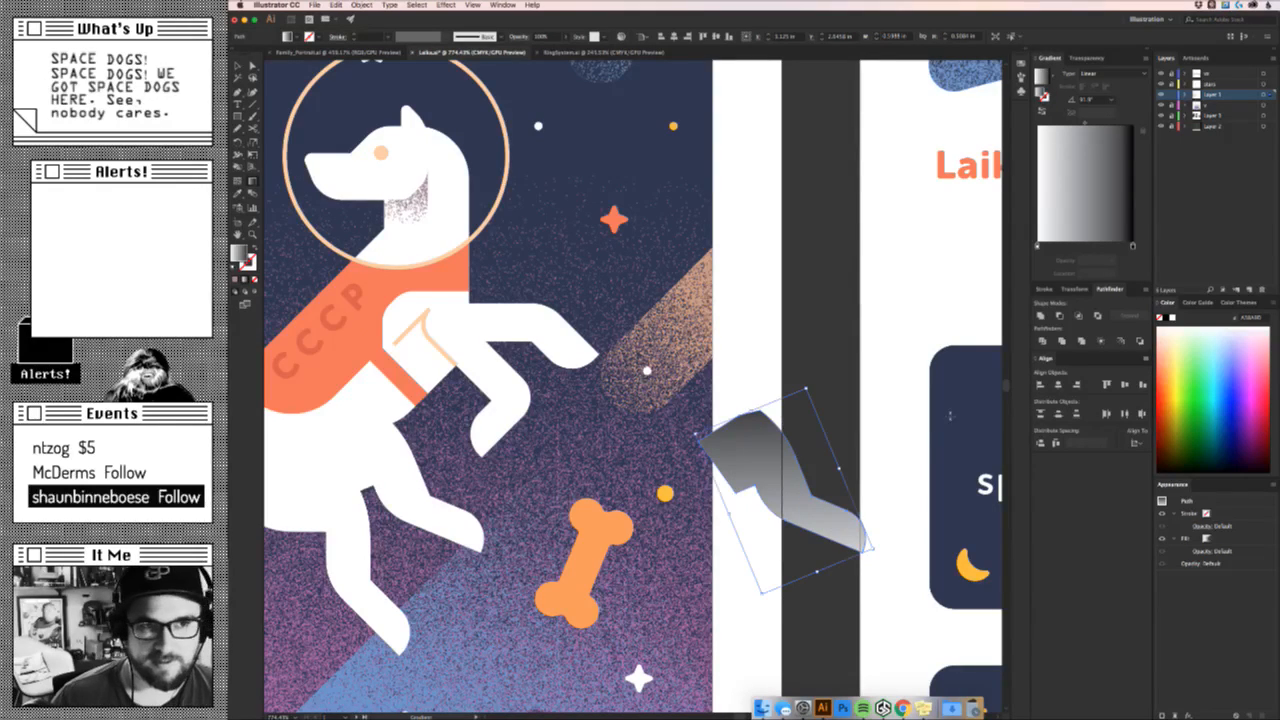
# Apply the Grain effect to the gradient leg and redraw its gradient nearly vertically from thigh to paw.
pyautogui.click(445, 5)
pyautogui.click(461, 16)
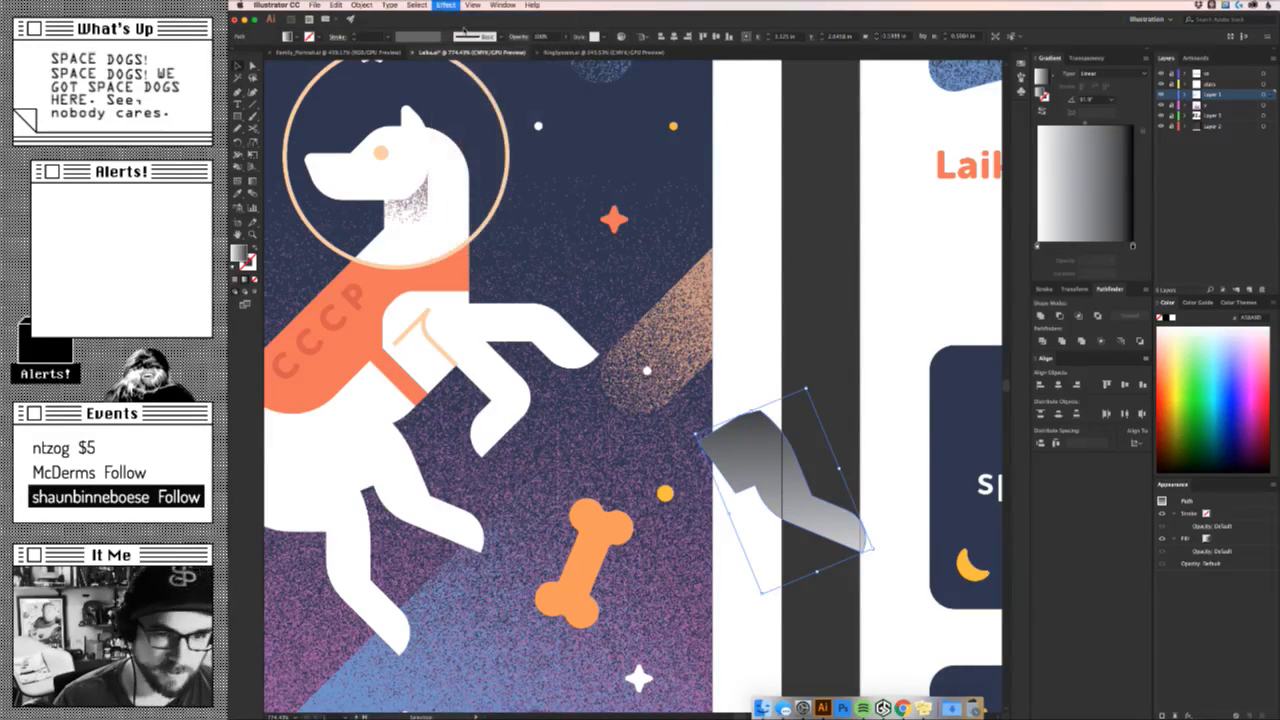
pyautogui.press('g')
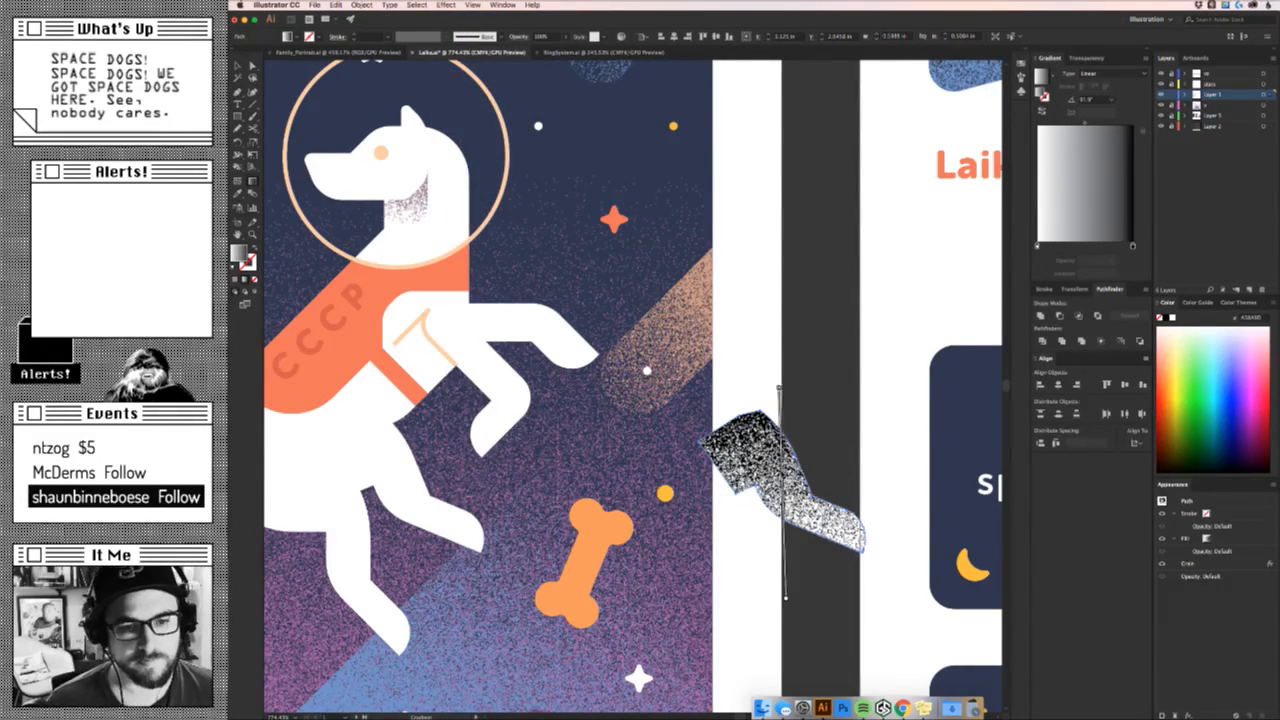
pyautogui.moveTo(777, 344); pyautogui.dragTo(784, 553)
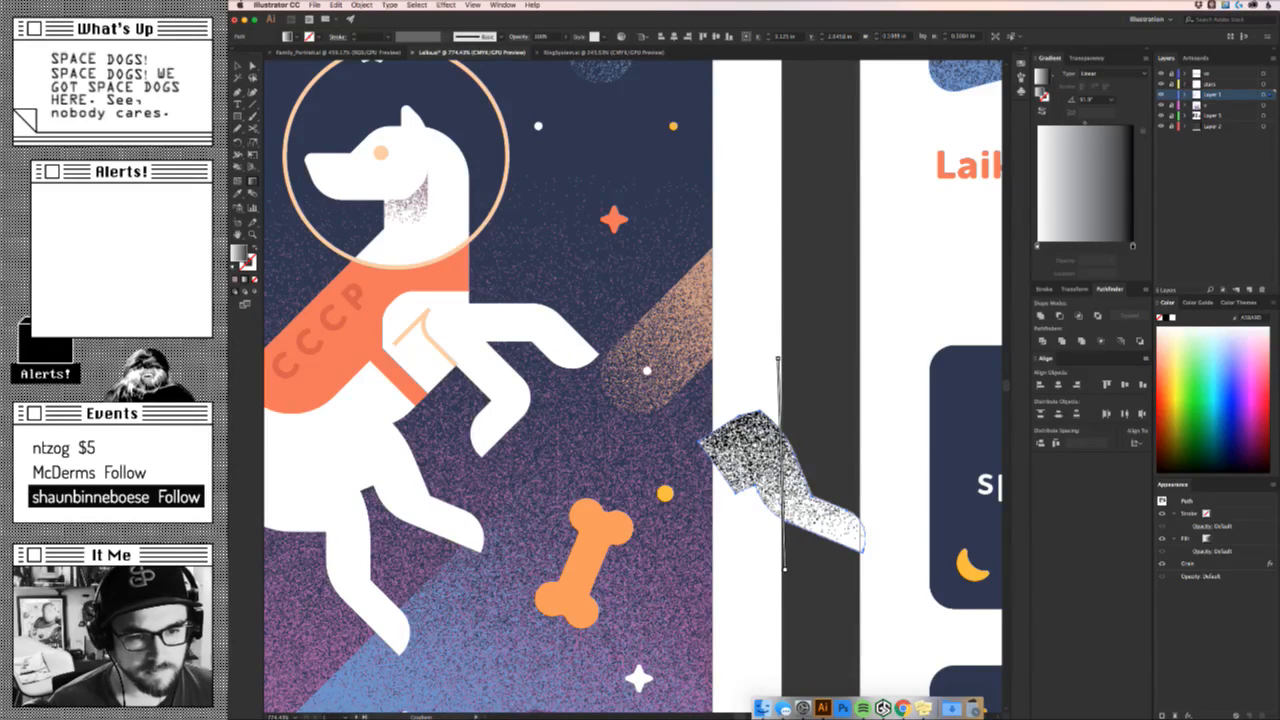
# Select the grainy gradient leg together with the purple leg and make an opacity mask from them.
pyautogui.press('v')
pyautogui.click(810, 465)
pyautogui.click(787, 545)
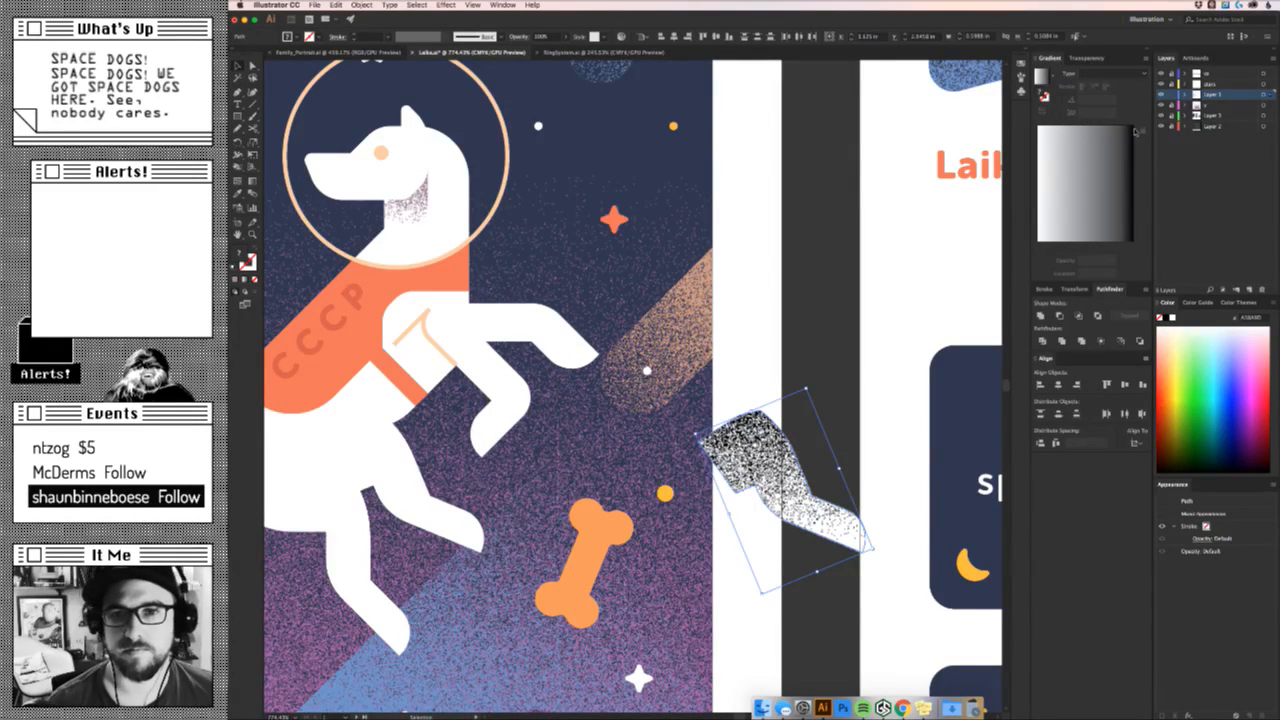
pyautogui.click(1086, 58)
pyautogui.click(1126, 90)
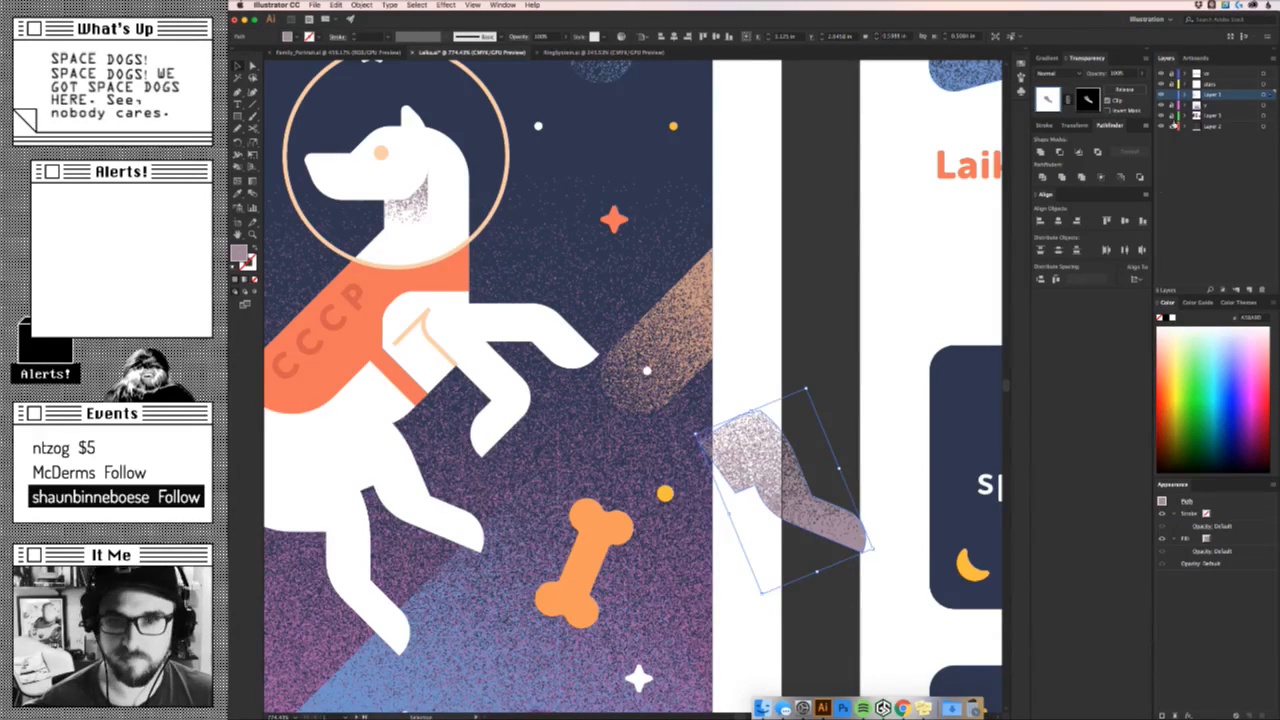
# Redraw the opacity mask's gradient diagonally along the leg so the purple grain fades from thigh to paw.
pyautogui.click(1092, 99)
pyautogui.press('g')
pyautogui.moveTo(794, 386); pyautogui.dragTo(836, 511)
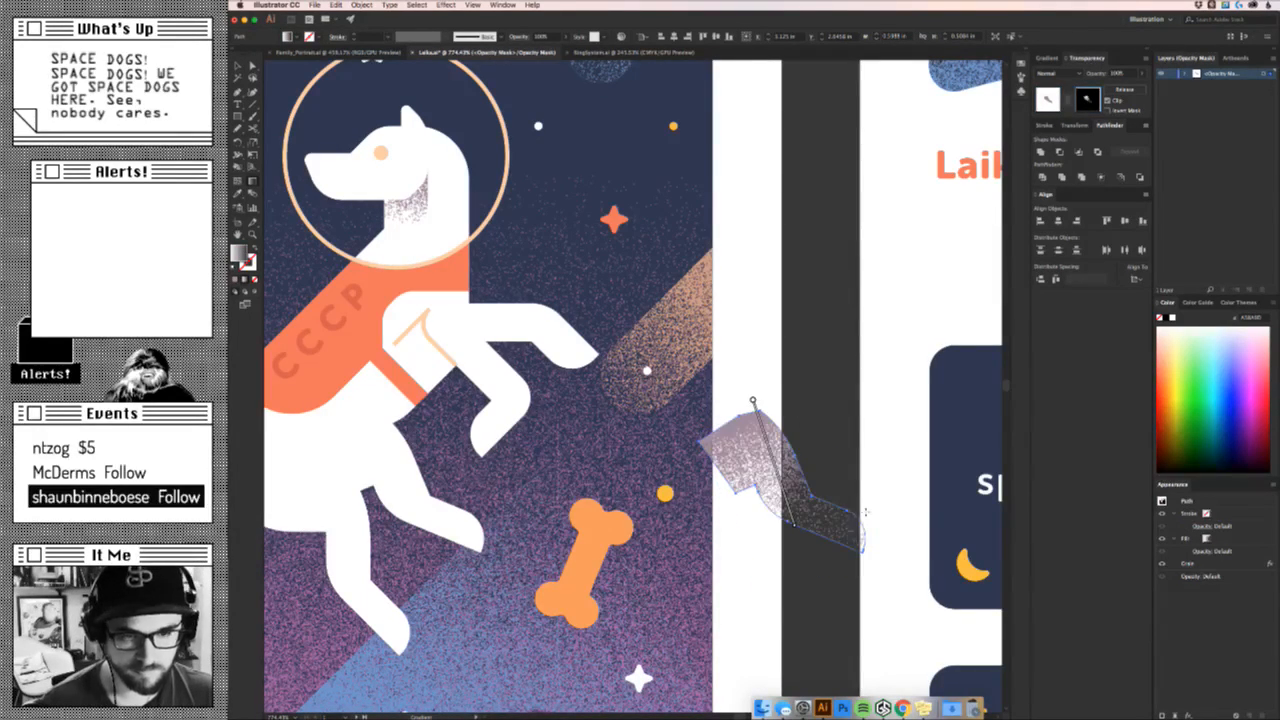
pyautogui.moveTo(729, 405)
pyautogui.mouseDown()
pyautogui.moveTo(880, 520)
pyautogui.moveTo(829, 557)
pyautogui.mouseUp()
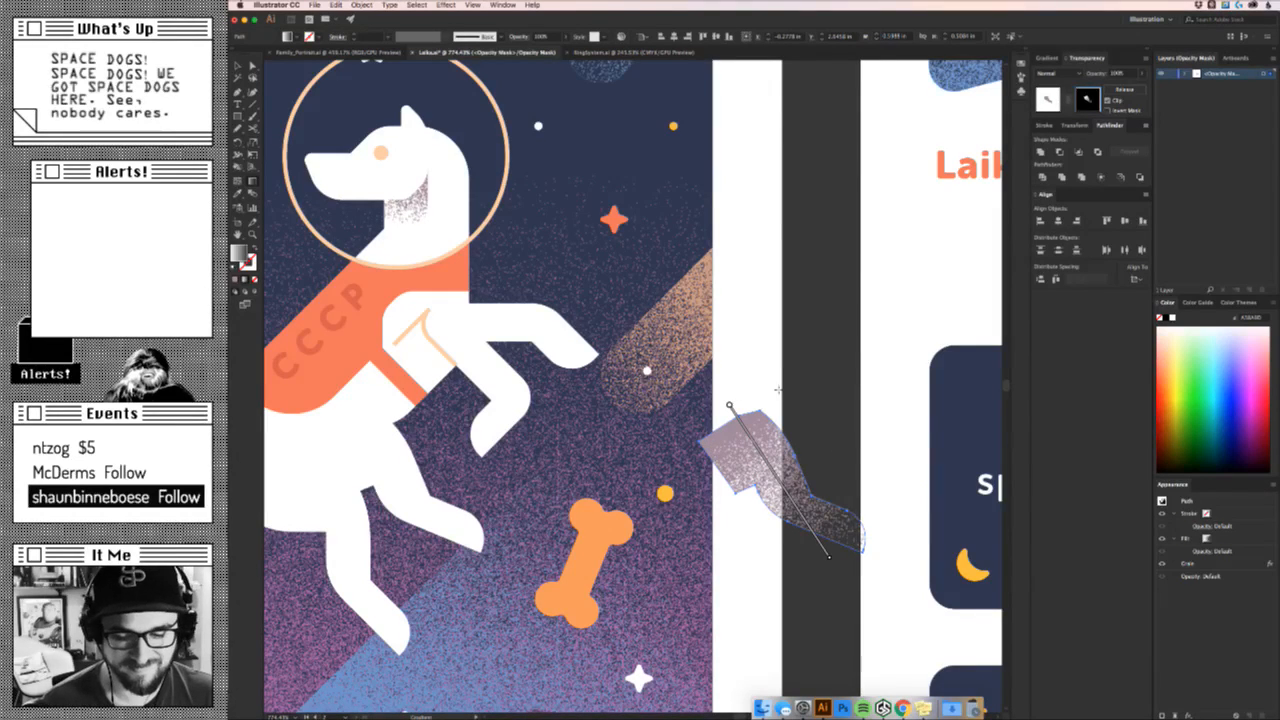
pyautogui.press('v')
pyautogui.click(809, 543)
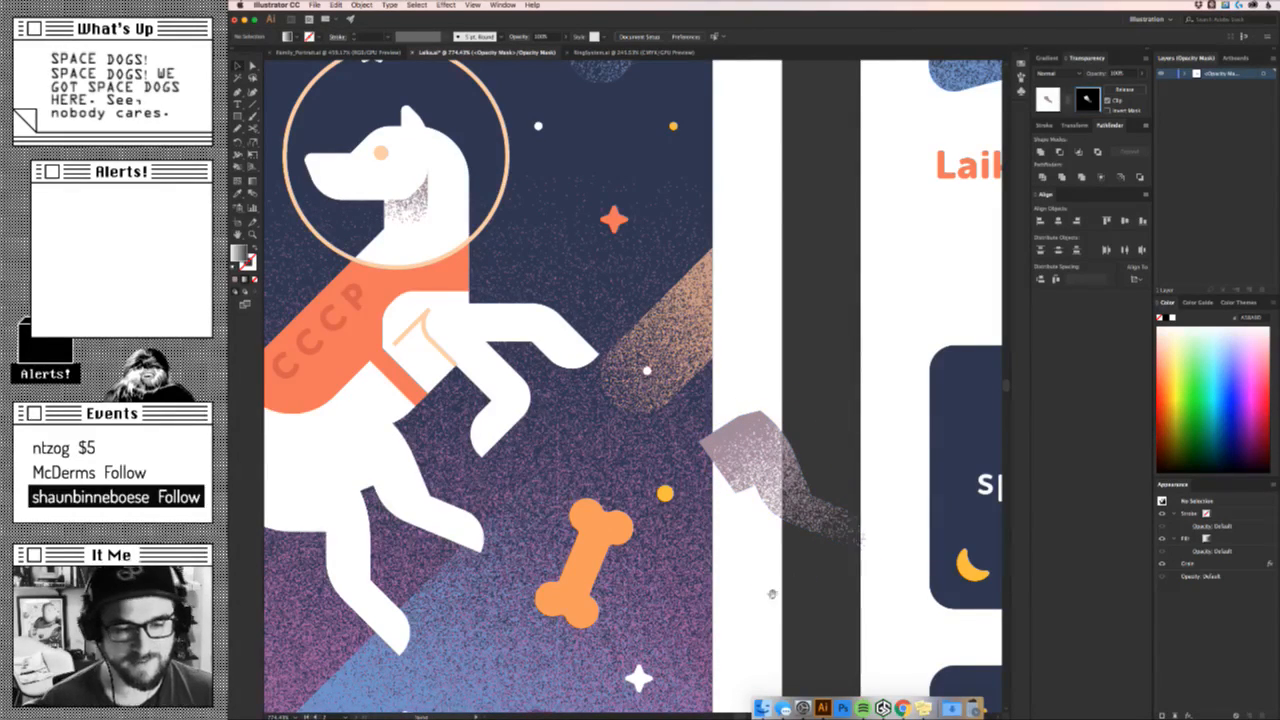
pyautogui.moveTo(771, 594); pyautogui.dragTo(945, 494)
pyautogui.moveTo(948, 440); pyautogui.dragTo(578, 440)
pyautogui.moveTo(603, 541); pyautogui.dragTo(750, 535)
pyautogui.moveTo(760, 408); pyautogui.dragTo(805, 395)
pyautogui.press('super+z')
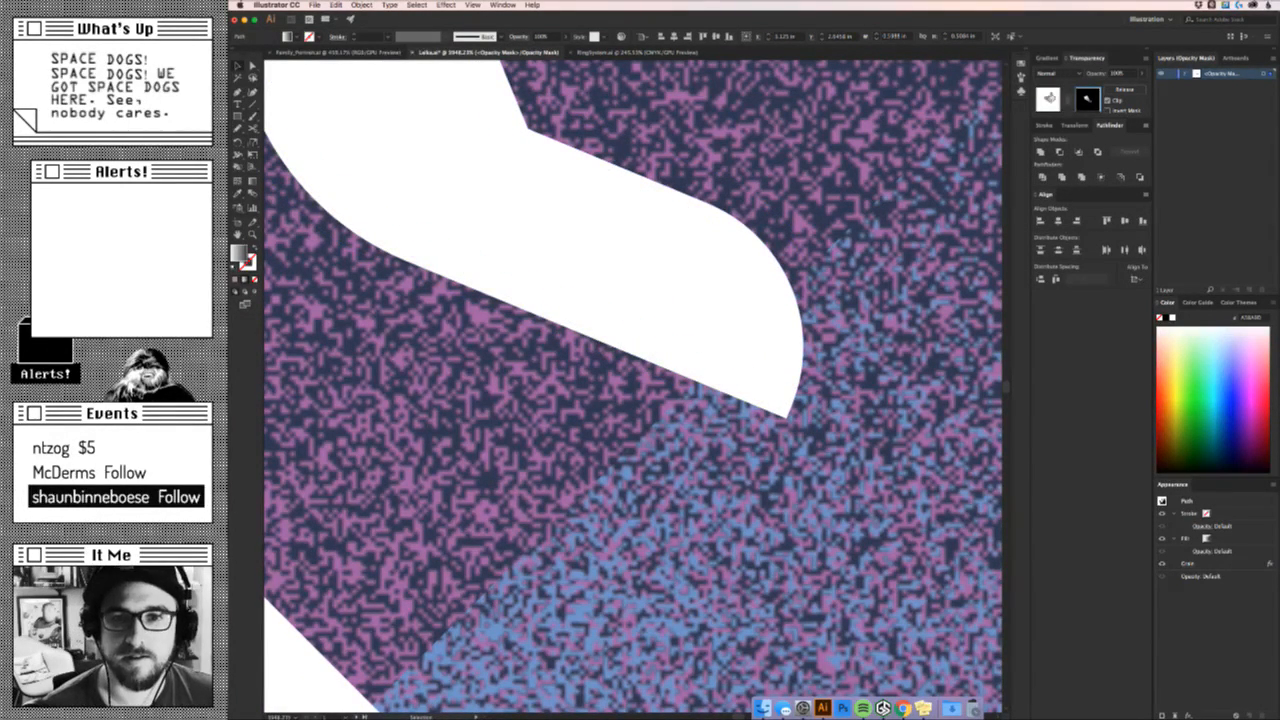
# Exit the opacity mask and move the grainy purple leg onto the dog's white far hind leg, matching the paw tips.
pyautogui.click(1048, 98)
pyautogui.moveTo(846, 356); pyautogui.dragTo(729, 328)
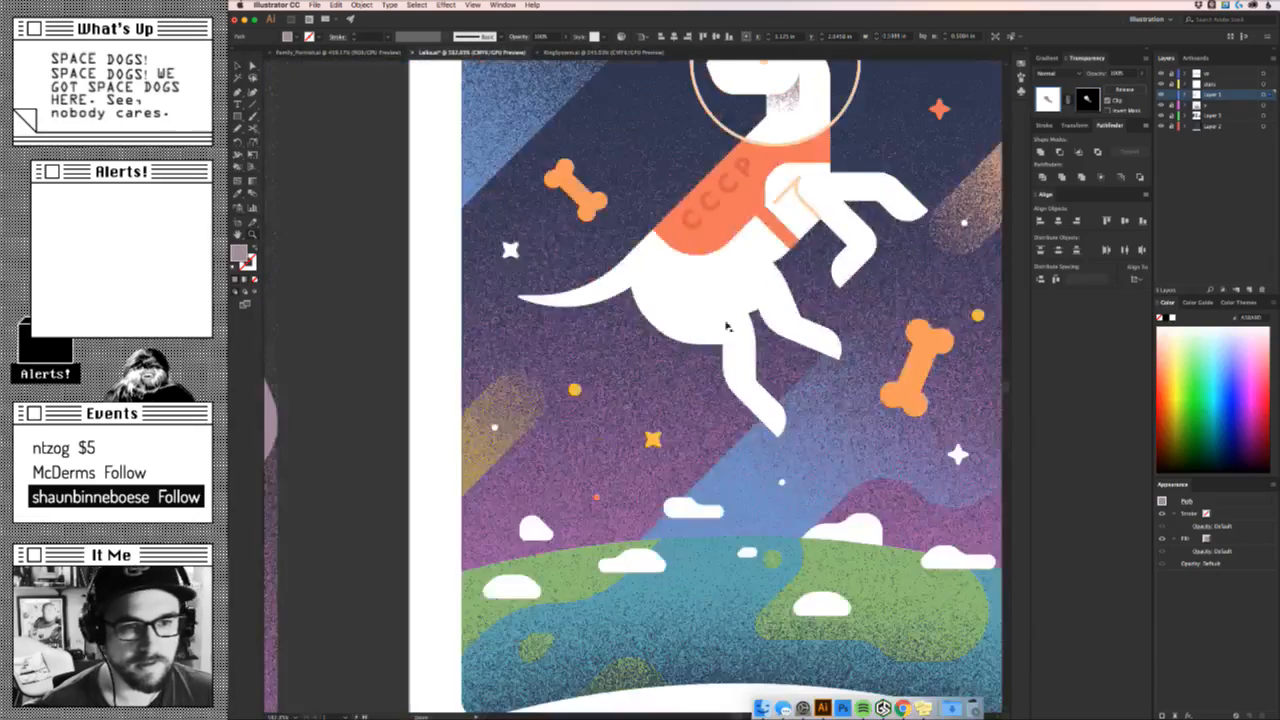
pyautogui.click(776, 312)
pyautogui.moveTo(821, 305); pyautogui.dragTo(679, 421)
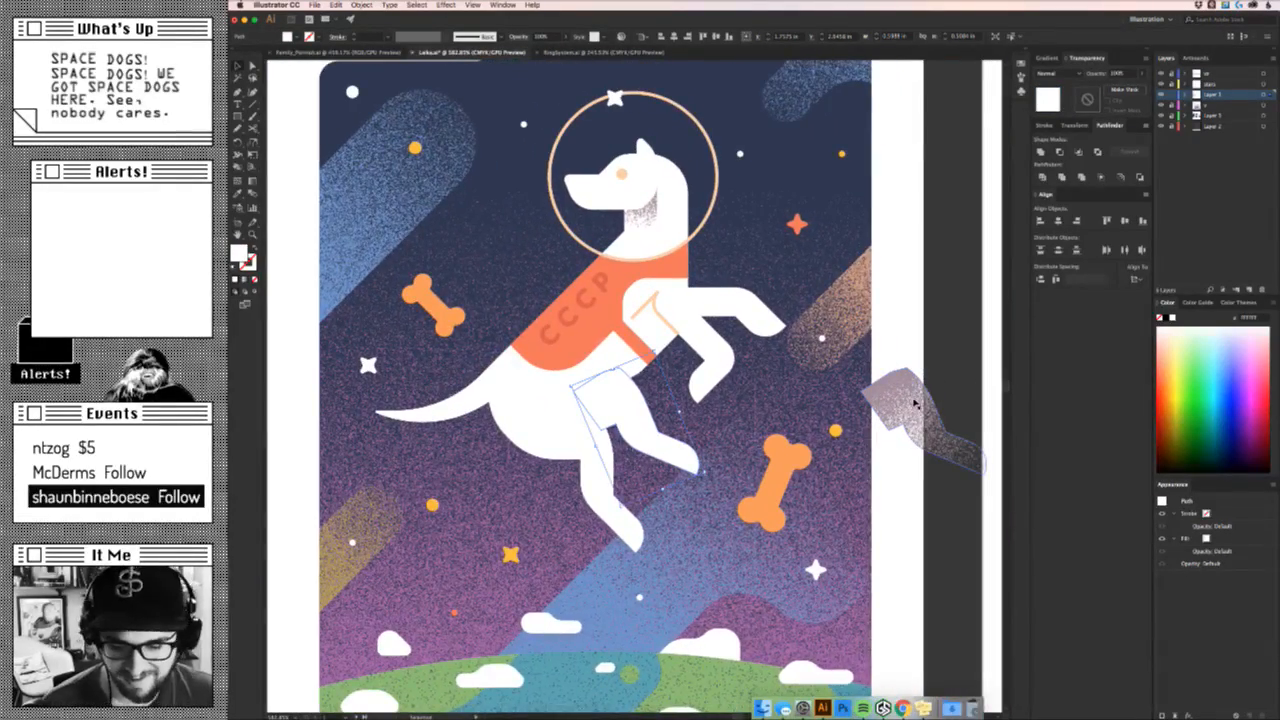
pyautogui.moveTo(917, 400); pyautogui.dragTo(695, 377)
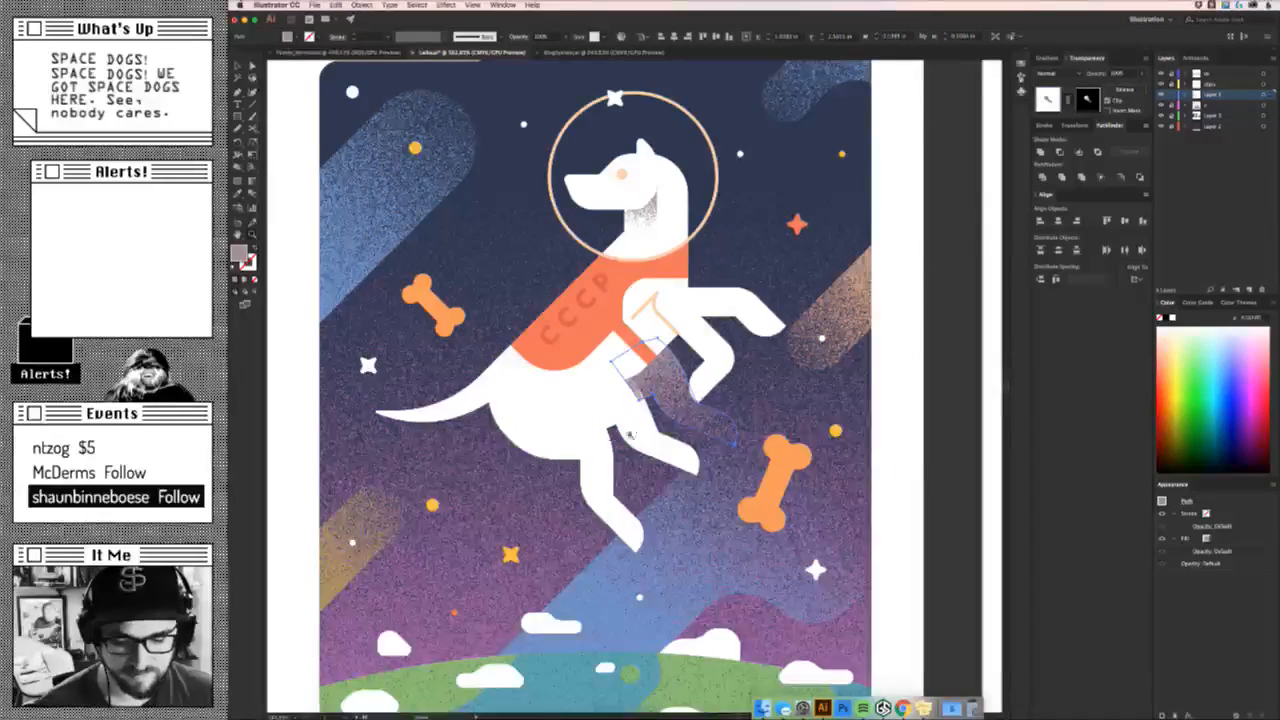
pyautogui.moveTo(607, 440); pyautogui.dragTo(880, 440)
pyautogui.moveTo(990, 442); pyautogui.dragTo(762, 356)
pyautogui.click(860, 367)
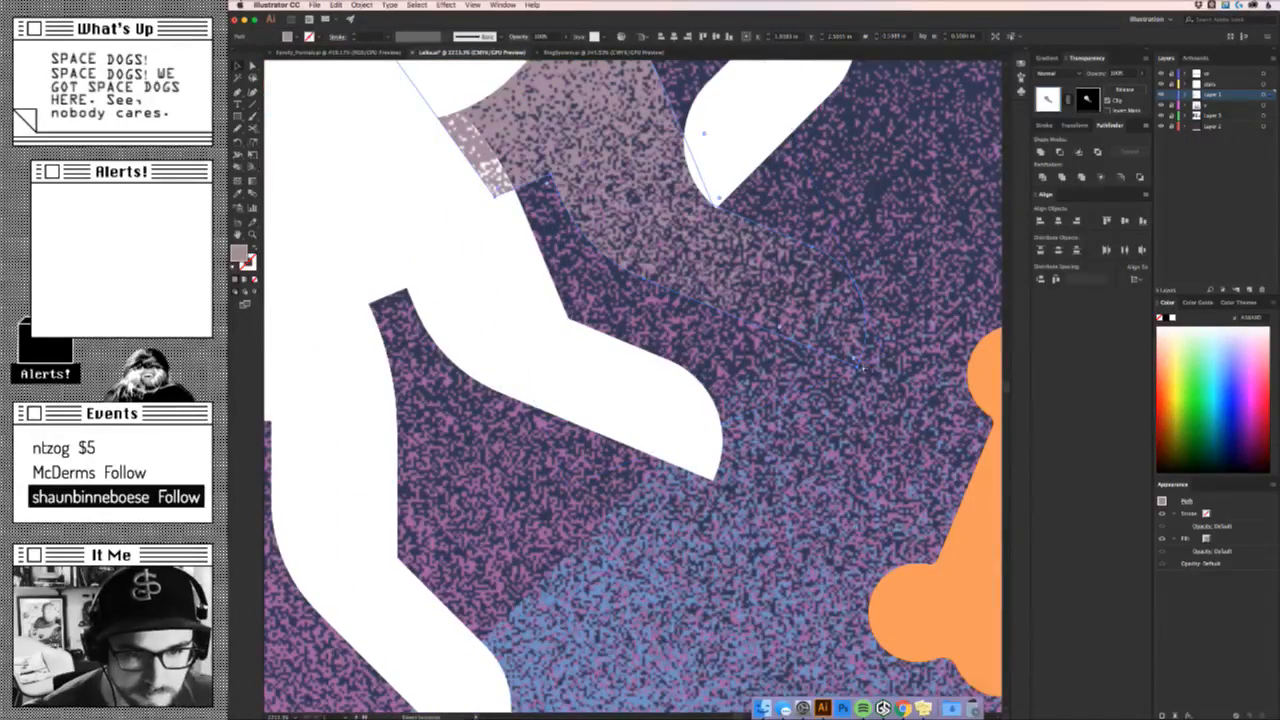
pyautogui.moveTo(860, 367)
pyautogui.mouseDown()
pyautogui.moveTo(747, 493)
pyautogui.moveTo(714, 480)
pyautogui.mouseUp()
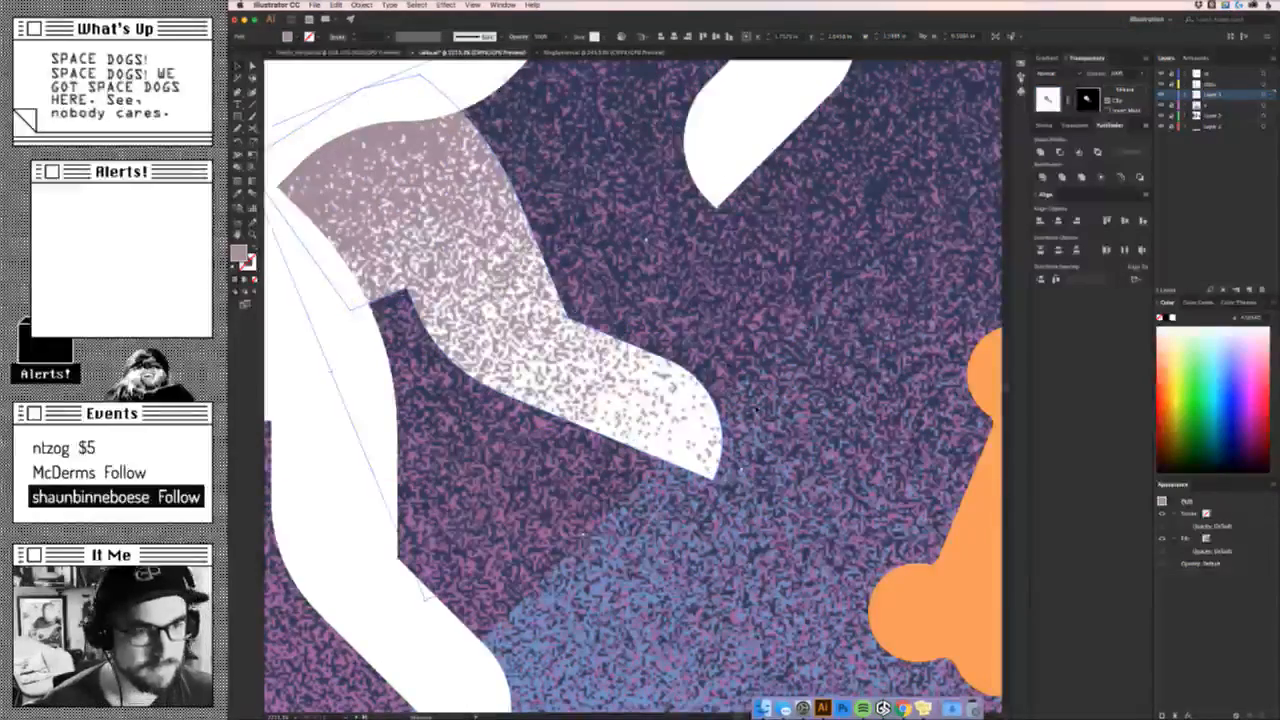
pyautogui.press('super+shift+a')
pyautogui.press('super+0')
# Reopen the opacity mask of the far hind leg's shading and redraw its gradient starting at the upper thigh.
pyautogui.moveTo(598, 406); pyautogui.dragTo(657, 352)
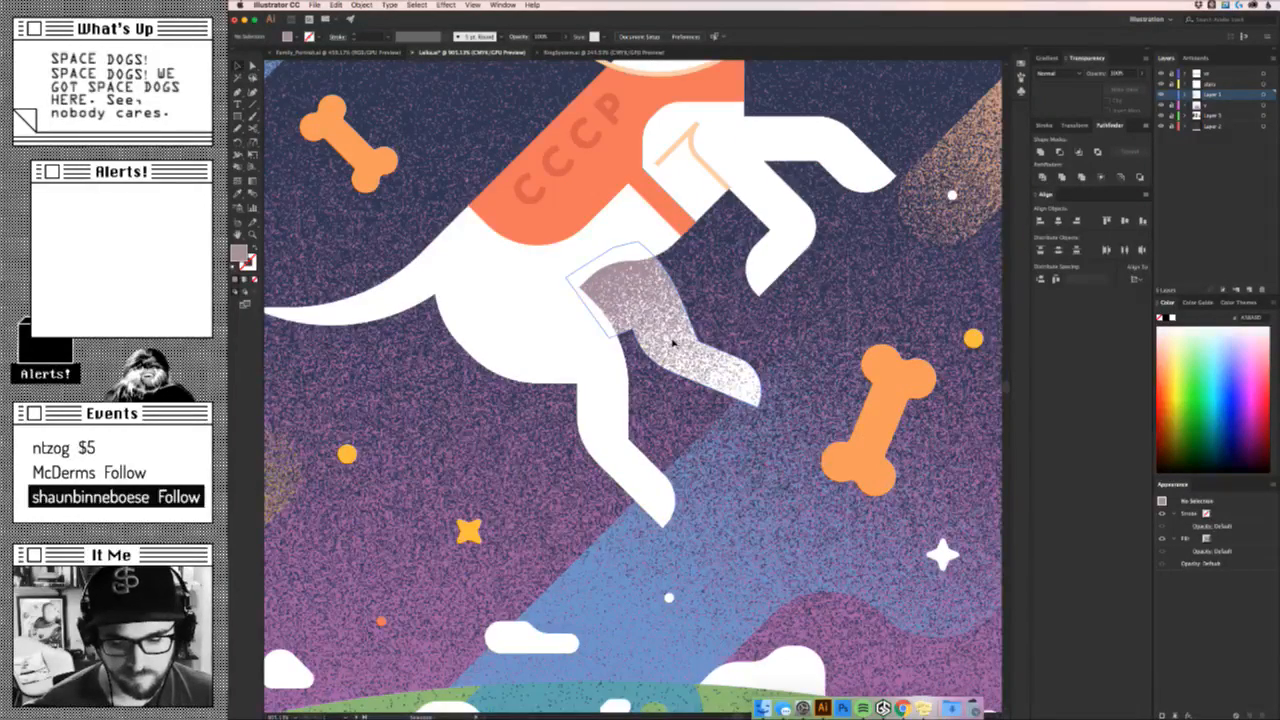
pyautogui.click(674, 343)
pyautogui.scroll(5, 674, 343)
pyautogui.hscroll(-5, 674, 343)
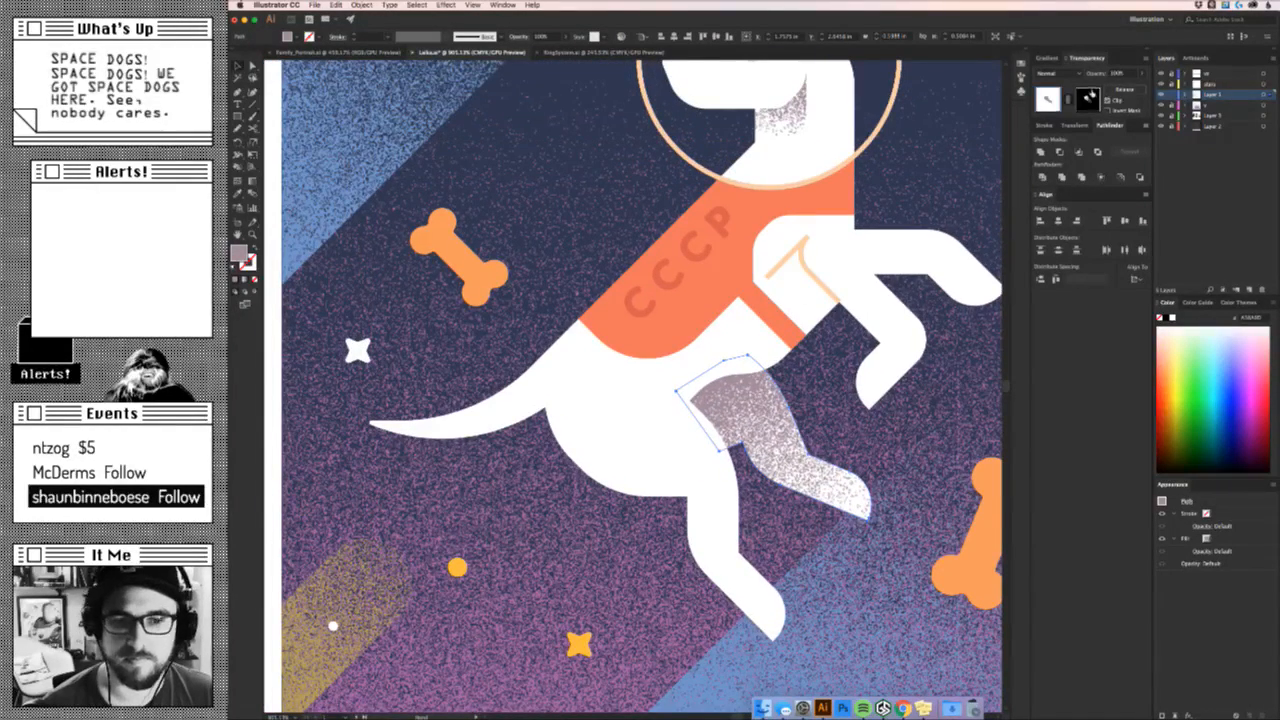
pyautogui.click(1088, 98)
pyautogui.press('g')
pyautogui.moveTo(752, 392); pyautogui.dragTo(745, 382)
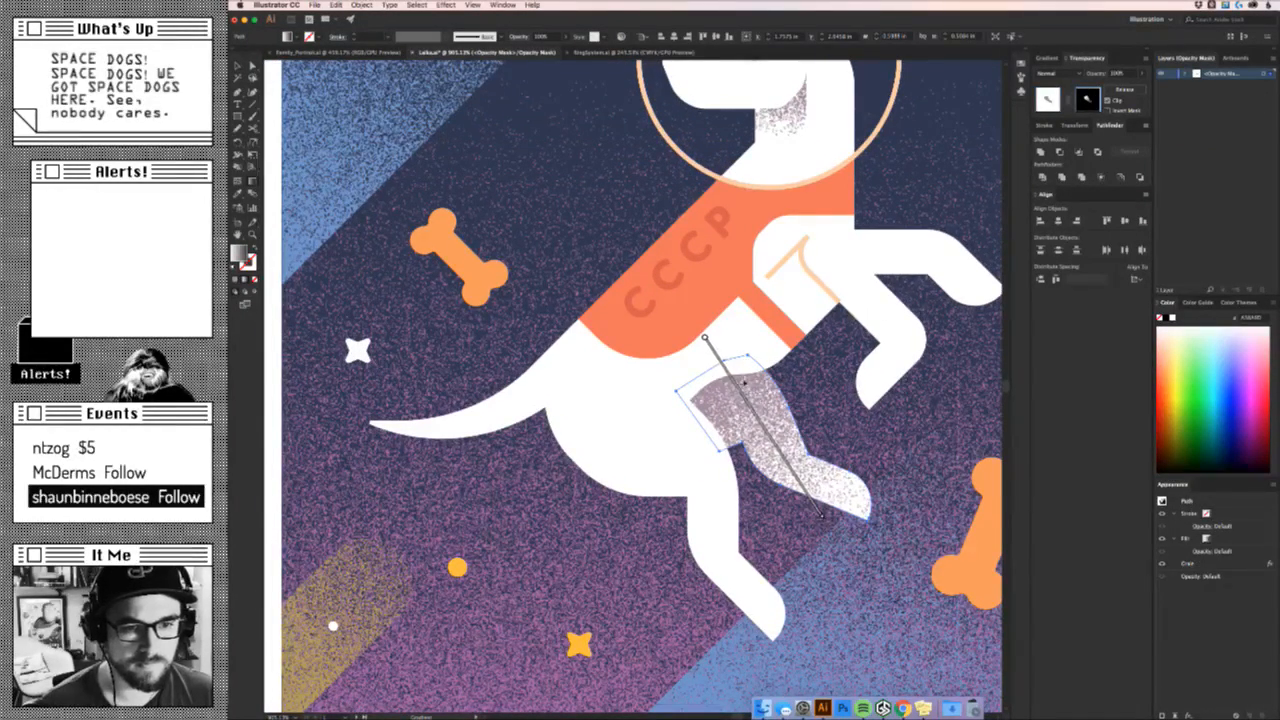
# Deselect the hind-leg mask gradient and return from opacity mask editing to the main artwork.
pyautogui.press('super+shift+a')
pyautogui.press('z')
pyautogui.moveTo(874, 452); pyautogui.dragTo(671, 472)
pyautogui.press('v')
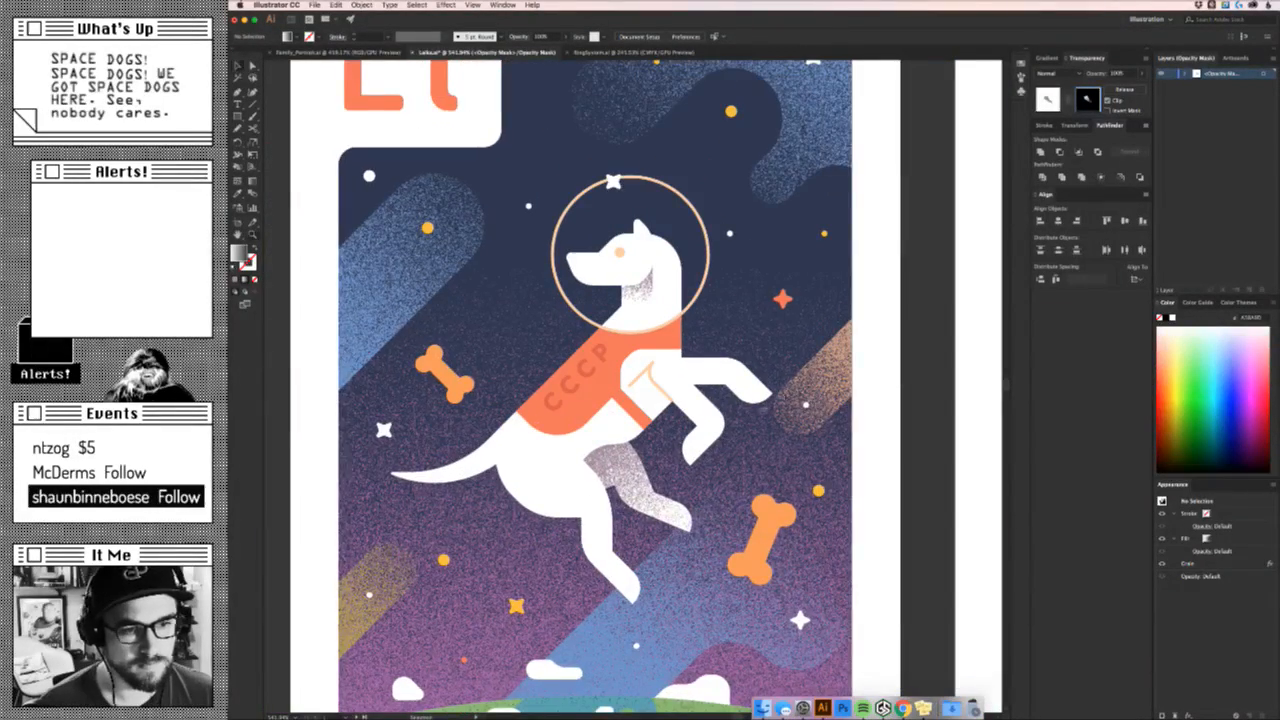
pyautogui.moveTo(763, 408); pyautogui.dragTo(795, 385)
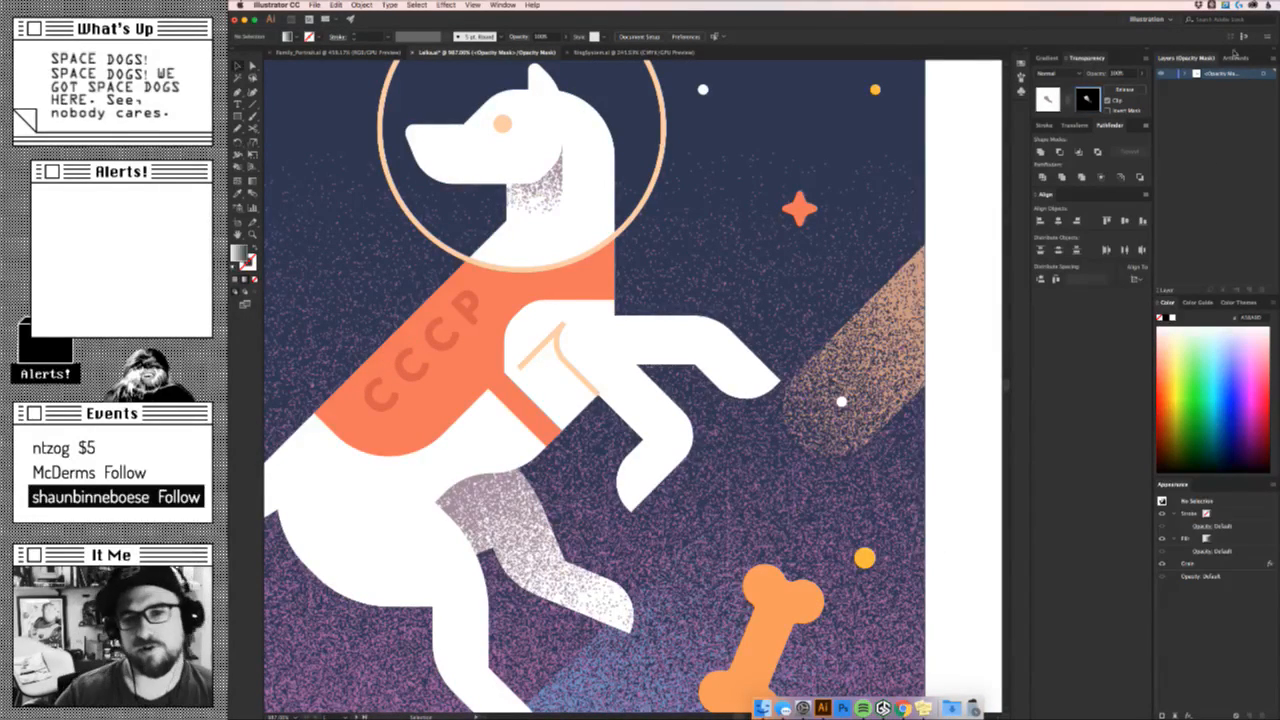
pyautogui.click(1046, 92)
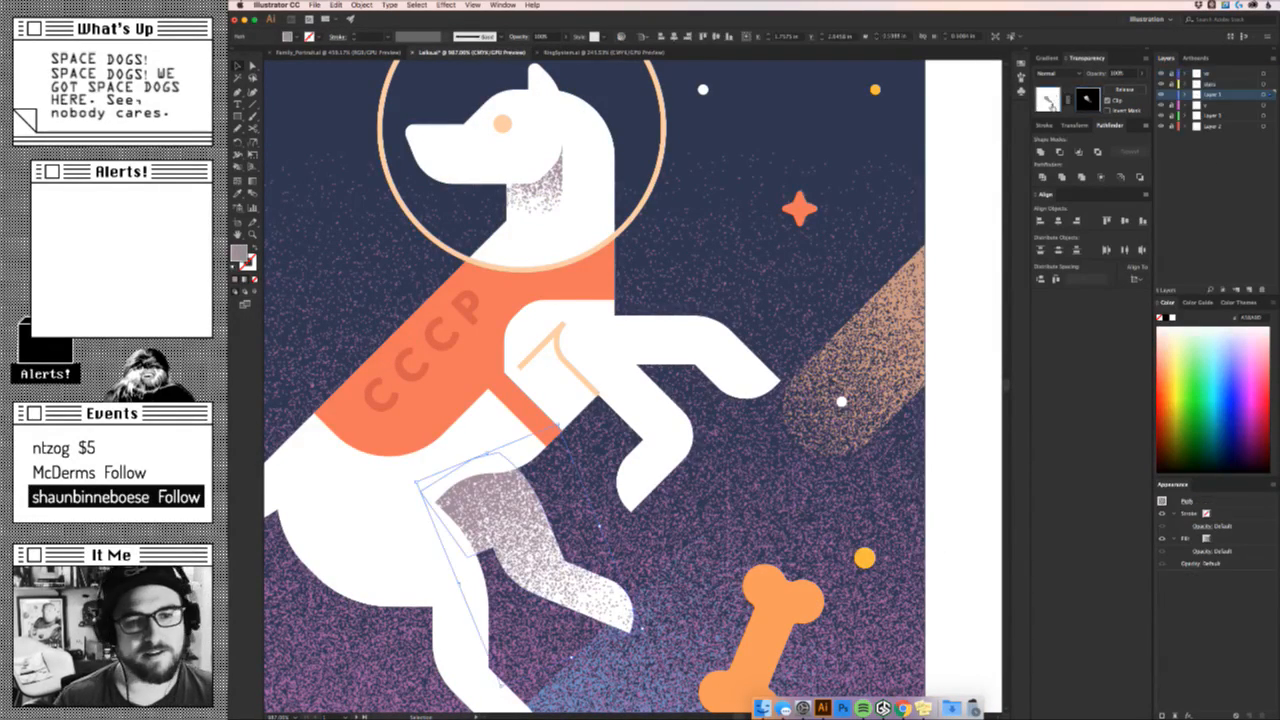
# Duplicate the dog's far front leg and place the copy above and to the right of the original.
pyautogui.click(723, 350)
pyautogui.moveTo(752, 383); pyautogui.dragTo(643, 486)
pyautogui.press('super+z')
pyautogui.press('super+z')
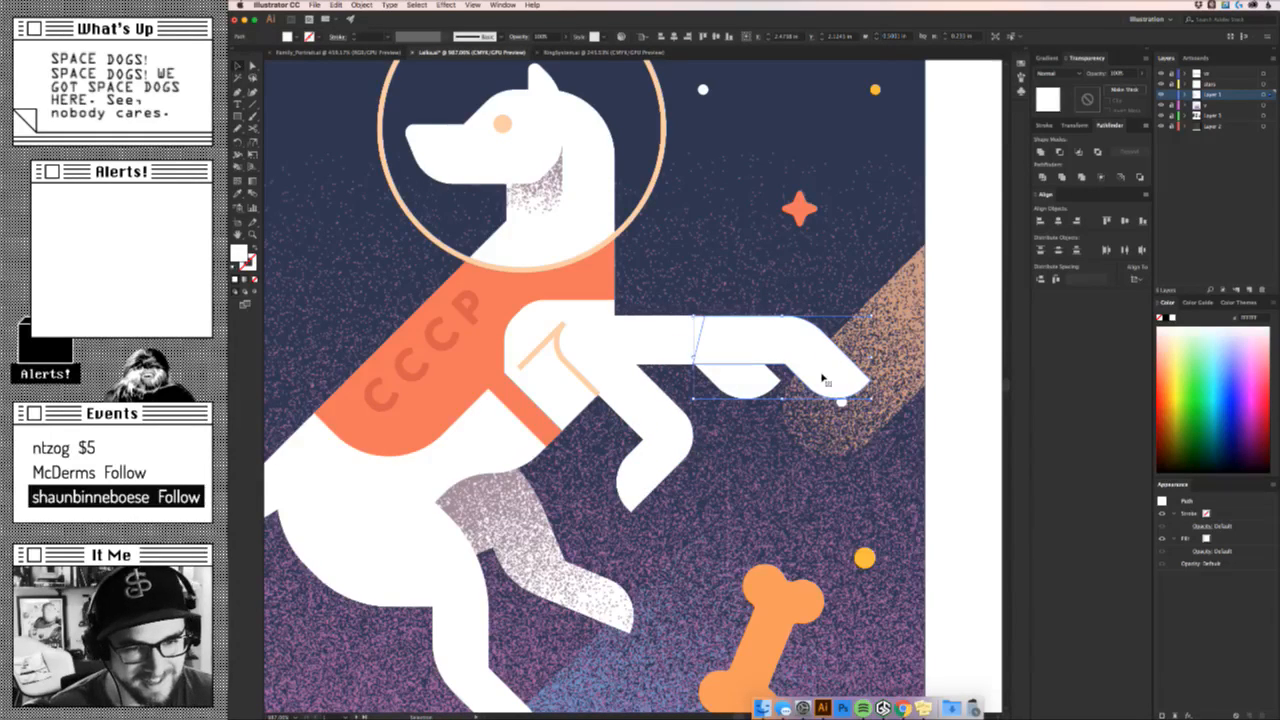
pyautogui.moveTo(821, 367); pyautogui.dragTo(878, 305)
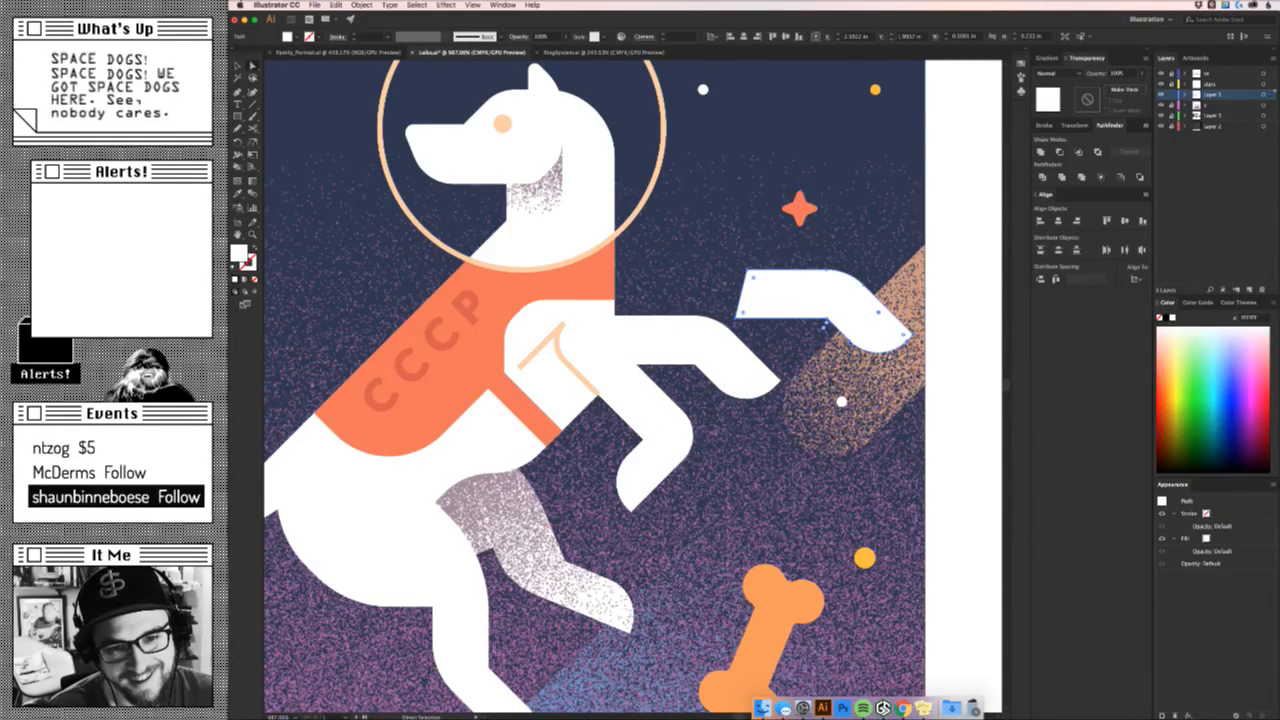
# Select the anchor points along the lower edge of the duplicated front leg.
pyautogui.press('z')
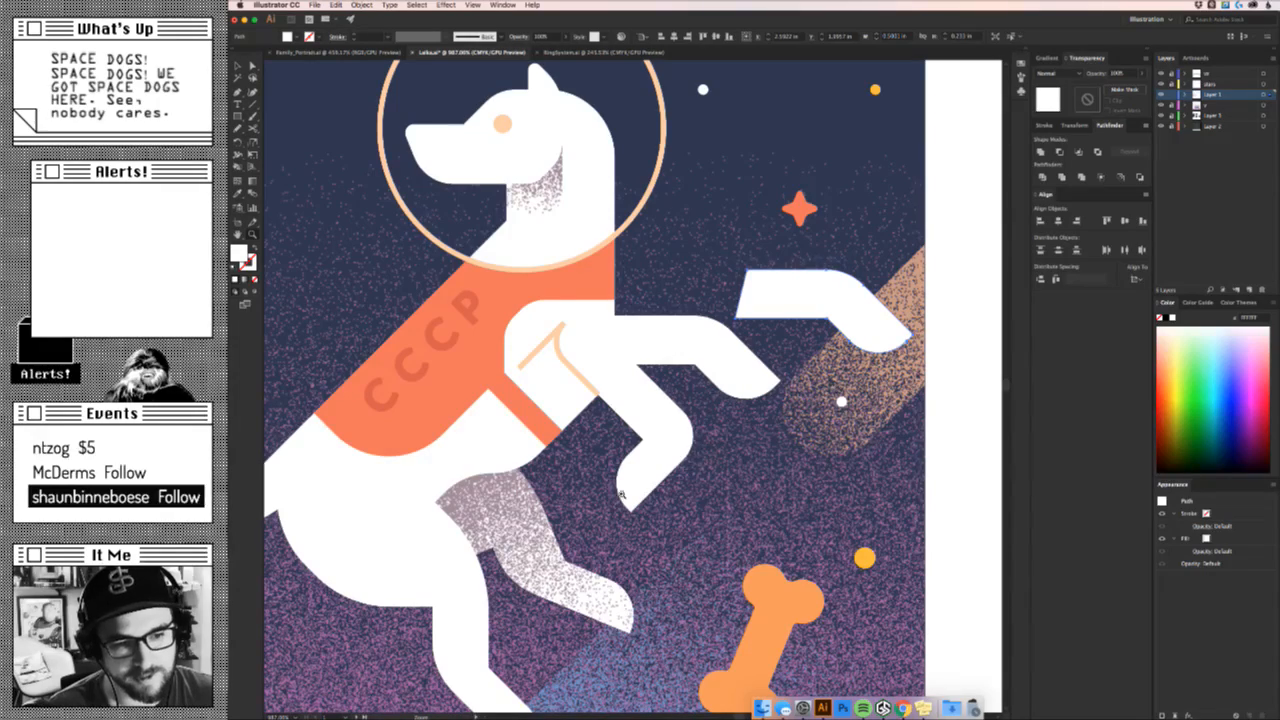
pyautogui.press('a')
pyautogui.click(633, 483)
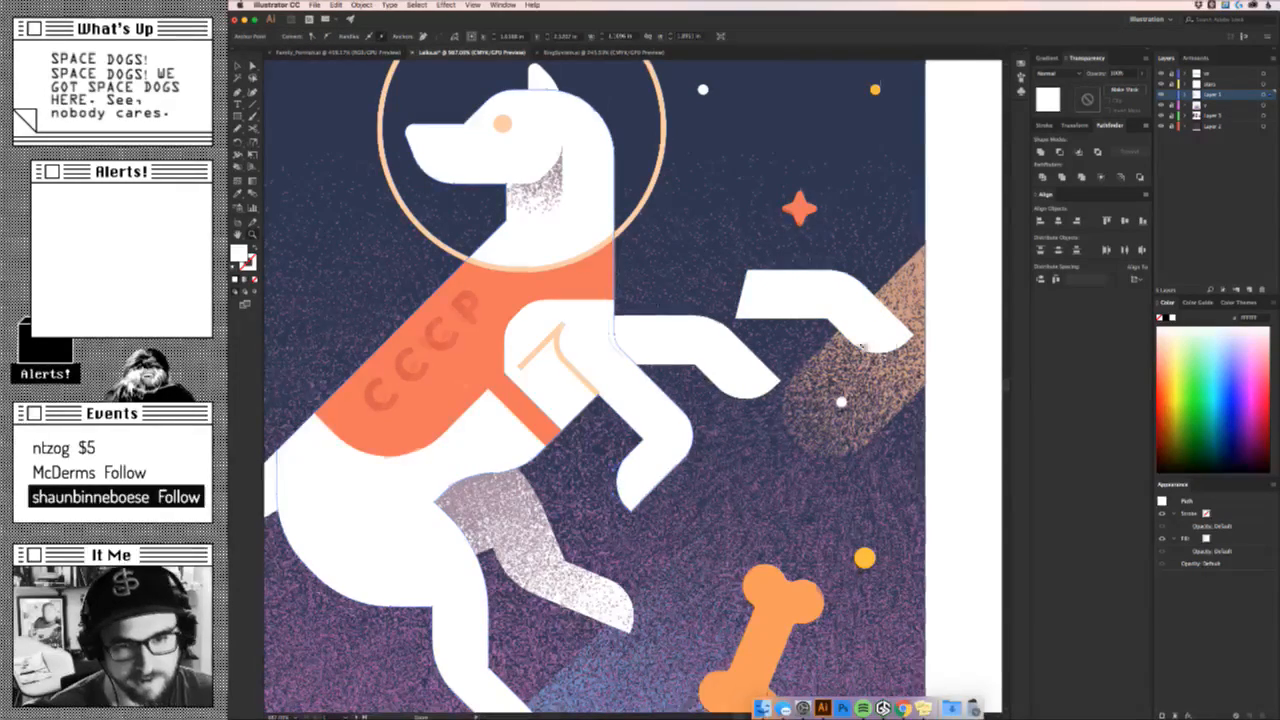
pyautogui.scroll(3, 862, 350)
pyautogui.scroll(-3, 862, 350)
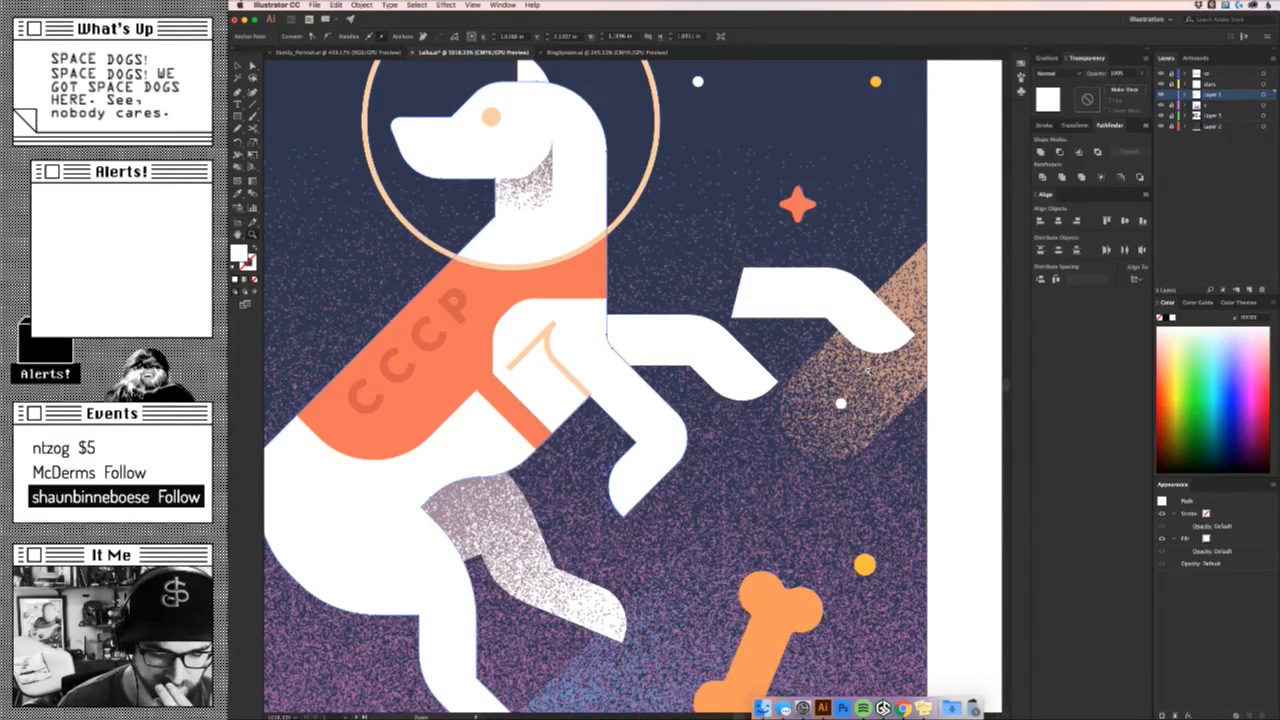
pyautogui.scroll(2, 868, 370)
pyautogui.scroll(2, 800, 347)
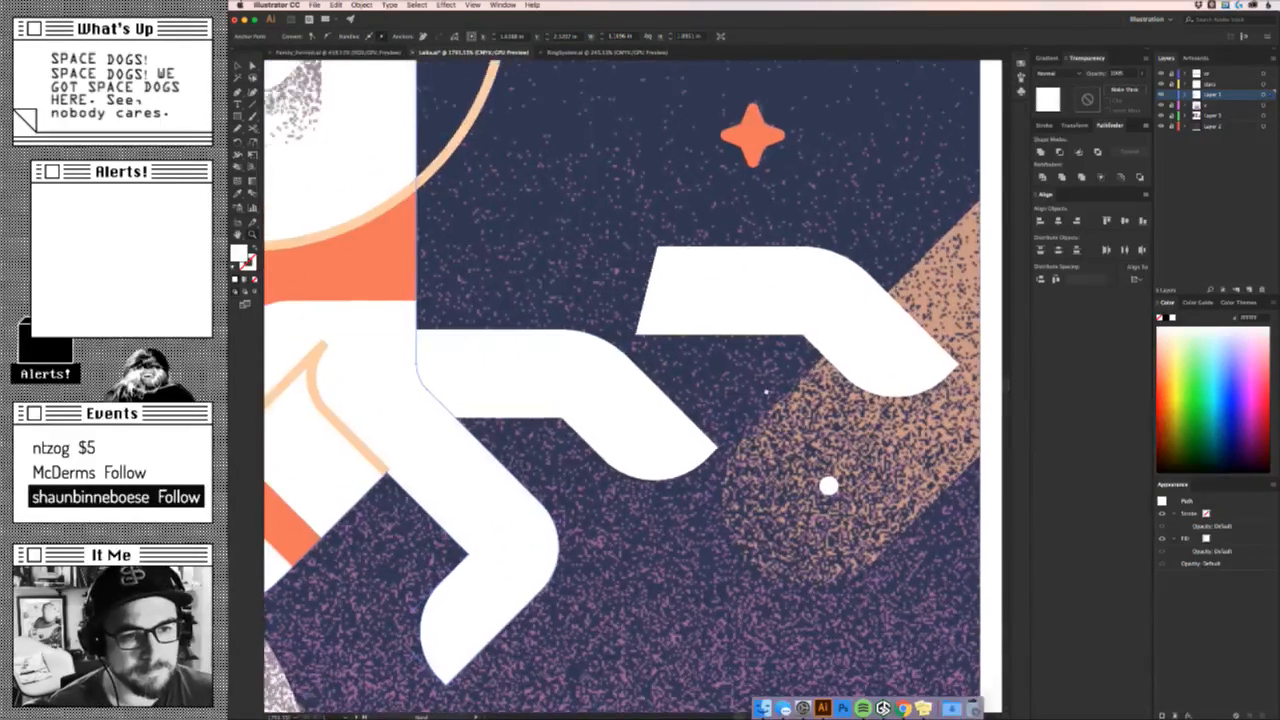
pyautogui.keyDown('alt'); pyautogui.click(799, 347); pyautogui.keyUp('alt')
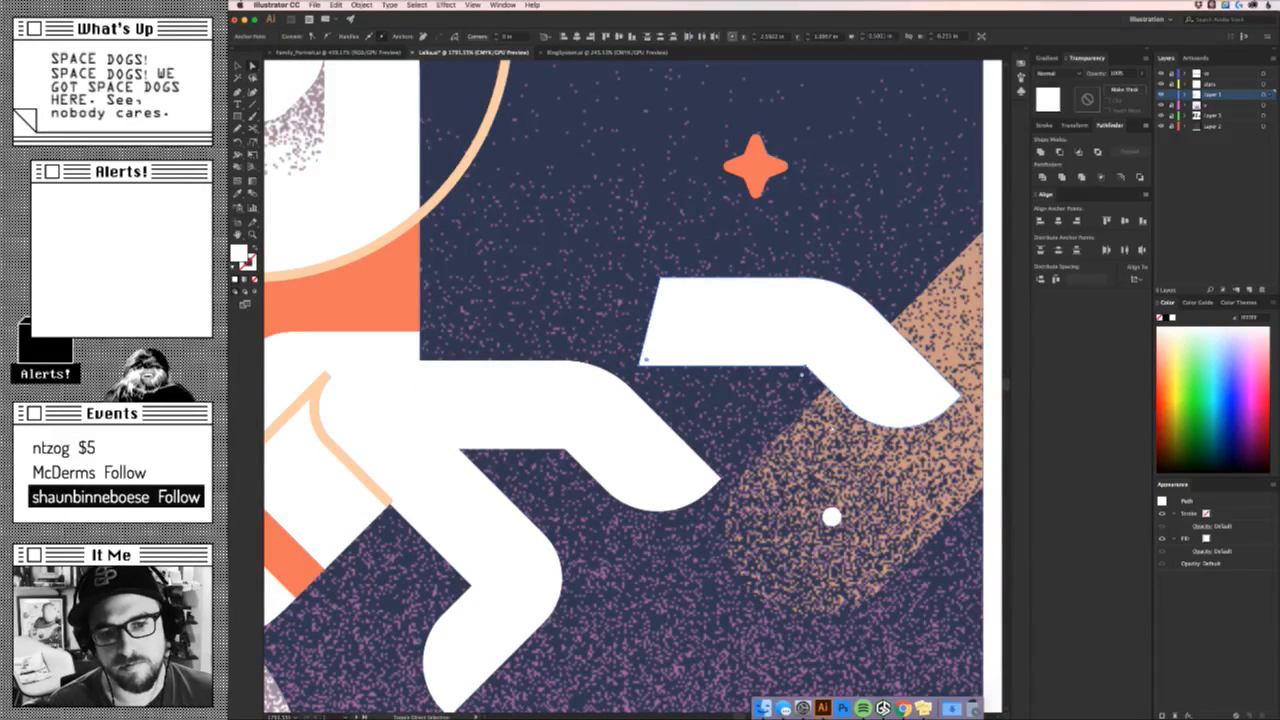
# Try a large upward and rightward nudge of the duplicated leg's lower-edge anchor points.
pyautogui.hotkey('shift', 'Up')
pyautogui.hotkey('shift', 'Right')
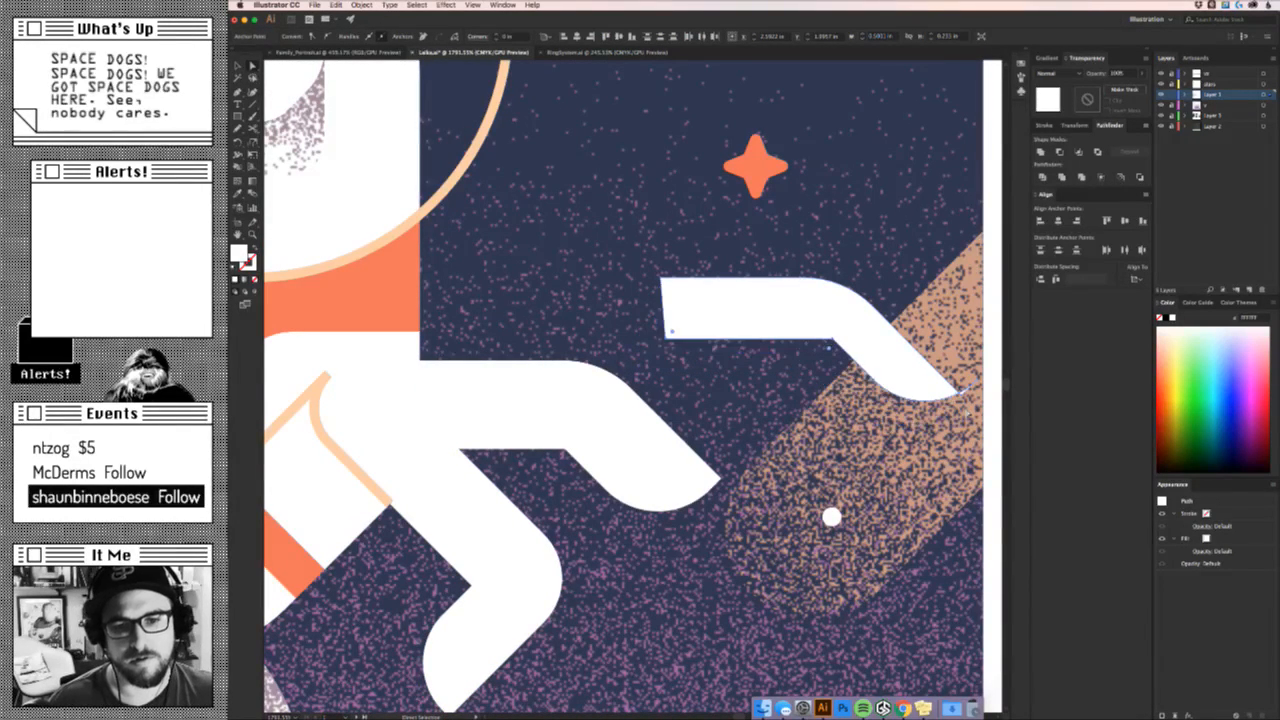
pyautogui.hotkey('ctrl', 'z')
pyautogui.hotkey('ctrl', 'z')
# Slim the duplicated leg by shifting its lower-edge anchor points slightly up and to the right.
pyautogui.scroll(3, 955, 400)
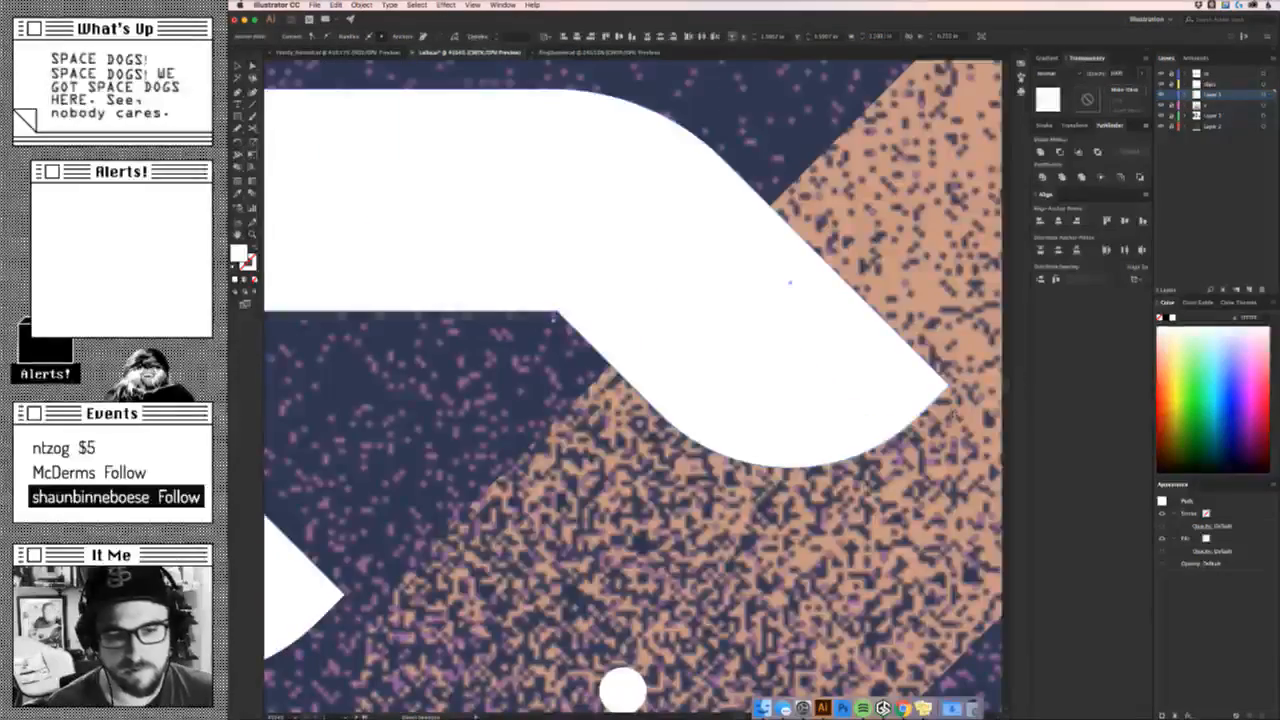
pyautogui.moveTo(923, 412); pyautogui.dragTo(942, 397)
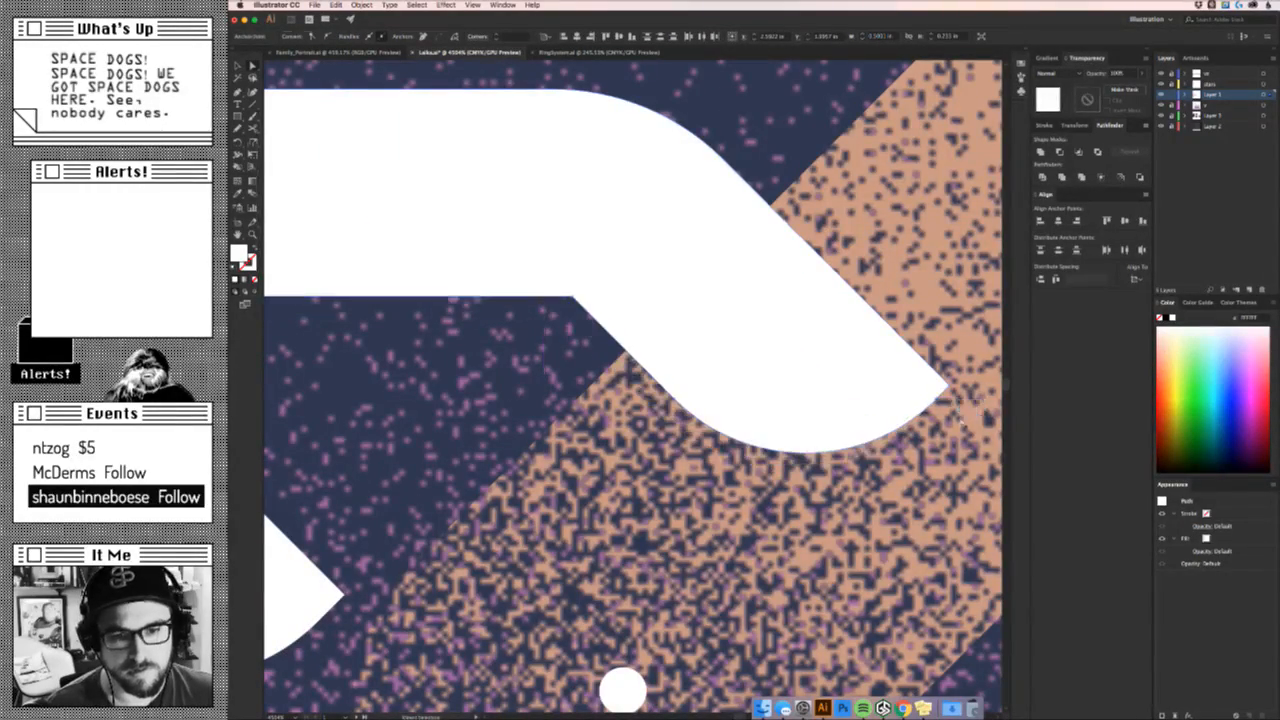
pyautogui.click(944, 434)
pyautogui.scroll(-3, 944, 434)
pyautogui.scroll(-5, 710, 370)
pyautogui.scroll(6, 710, 370)
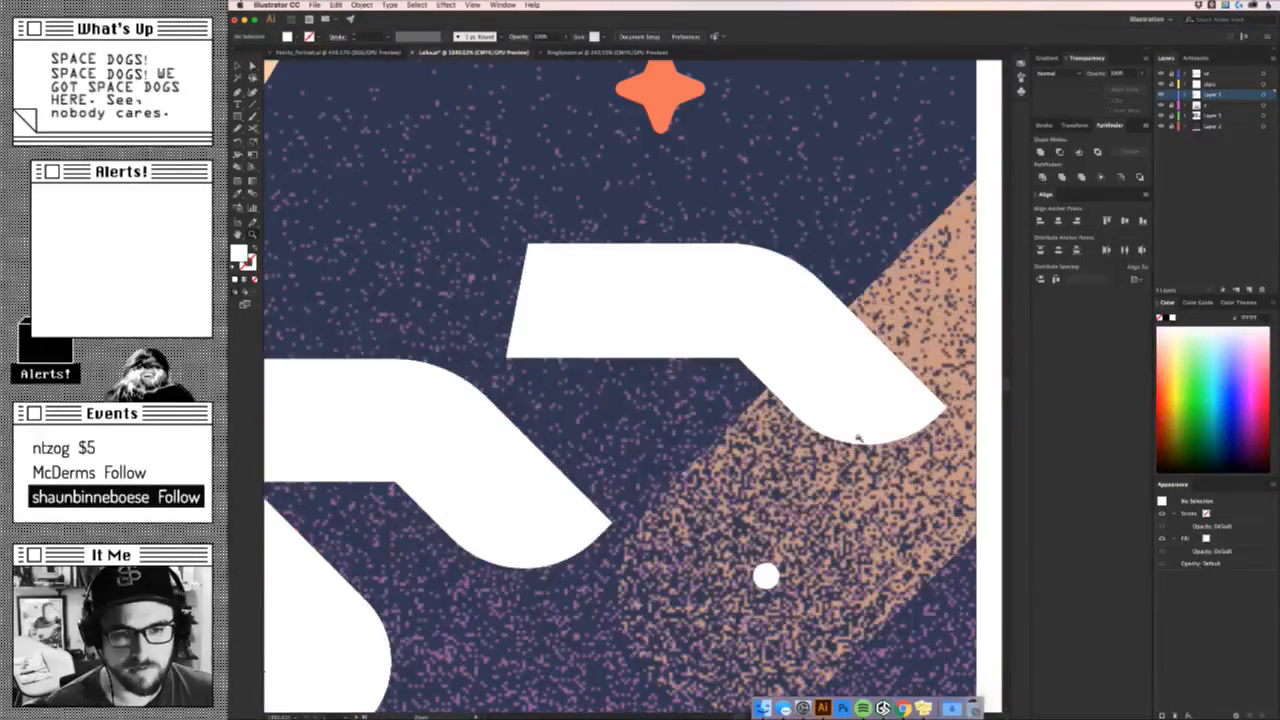
# Put the slimmed copy in the far front leg's place on the dog and move the thicker original aside beside the helmet.
pyautogui.moveTo(730, 339)
pyautogui.mouseDown()
pyautogui.moveTo(749, 339)
pyautogui.moveTo(733, 351)
pyautogui.mouseUp()
pyautogui.click(736, 380)
pyautogui.press('z')
pyautogui.moveTo(733, 400)
pyautogui.mouseDown()
pyautogui.moveTo(594, 414)
pyautogui.moveTo(720, 421)
pyautogui.mouseUp()
pyautogui.press('v')
pyautogui.moveTo(912, 372); pyautogui.dragTo(917, 326)
pyautogui.click(783, 520)
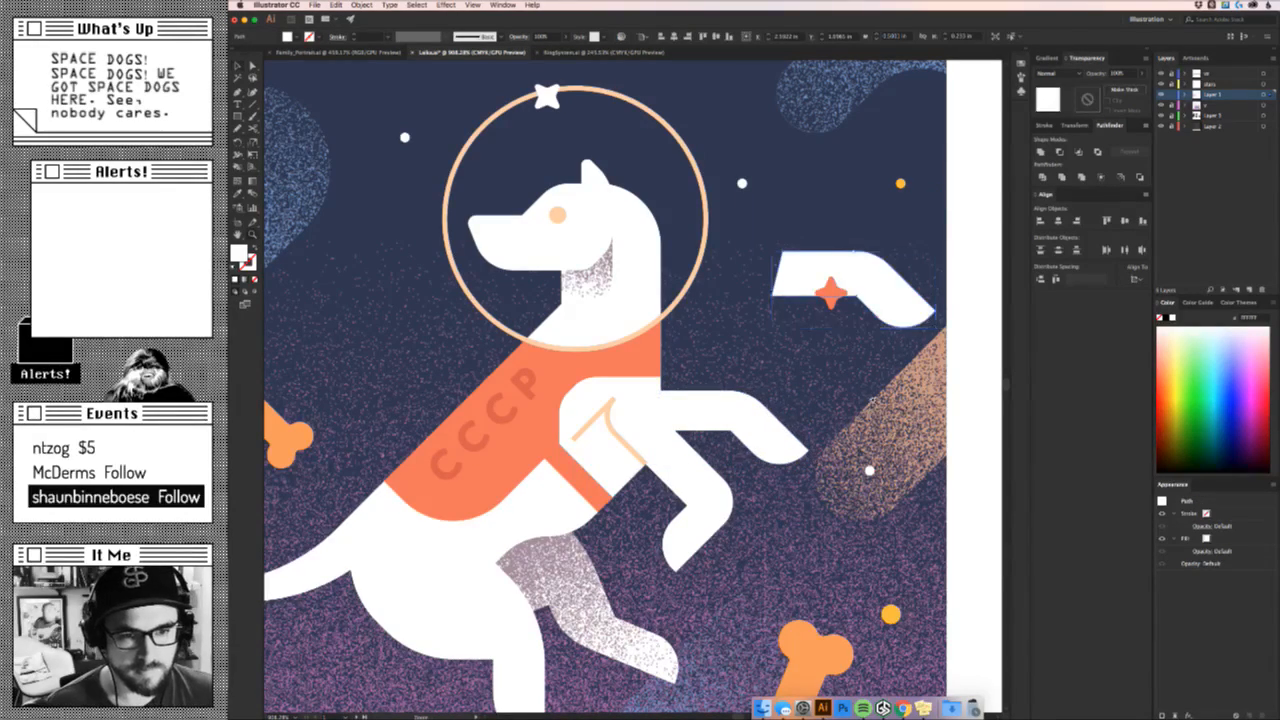
# Delete the spare front leg that sits behind the red star beside the helmet.
pyautogui.press('z')
pyautogui.moveTo(870, 416); pyautogui.dragTo(809, 432)
pyautogui.press('v')
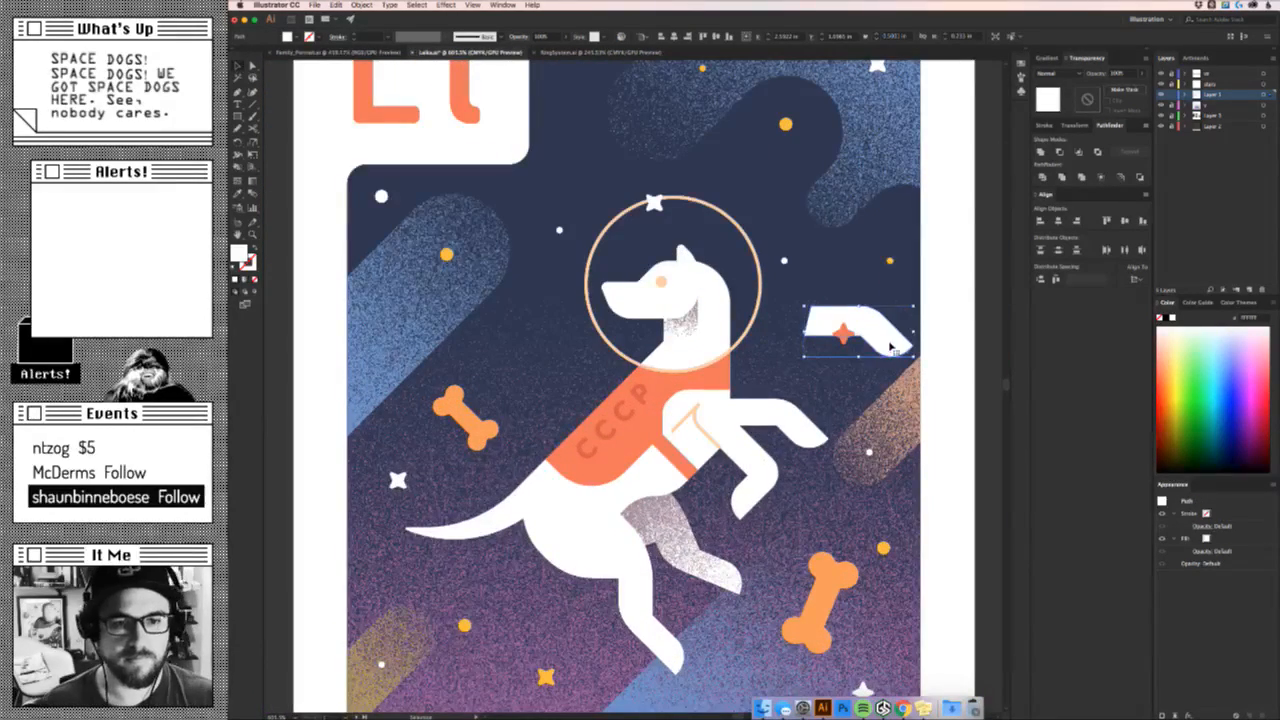
pyautogui.hotkey('ctrl', 'z')
pyautogui.hotkey('ctrl', 'shift', 'z')
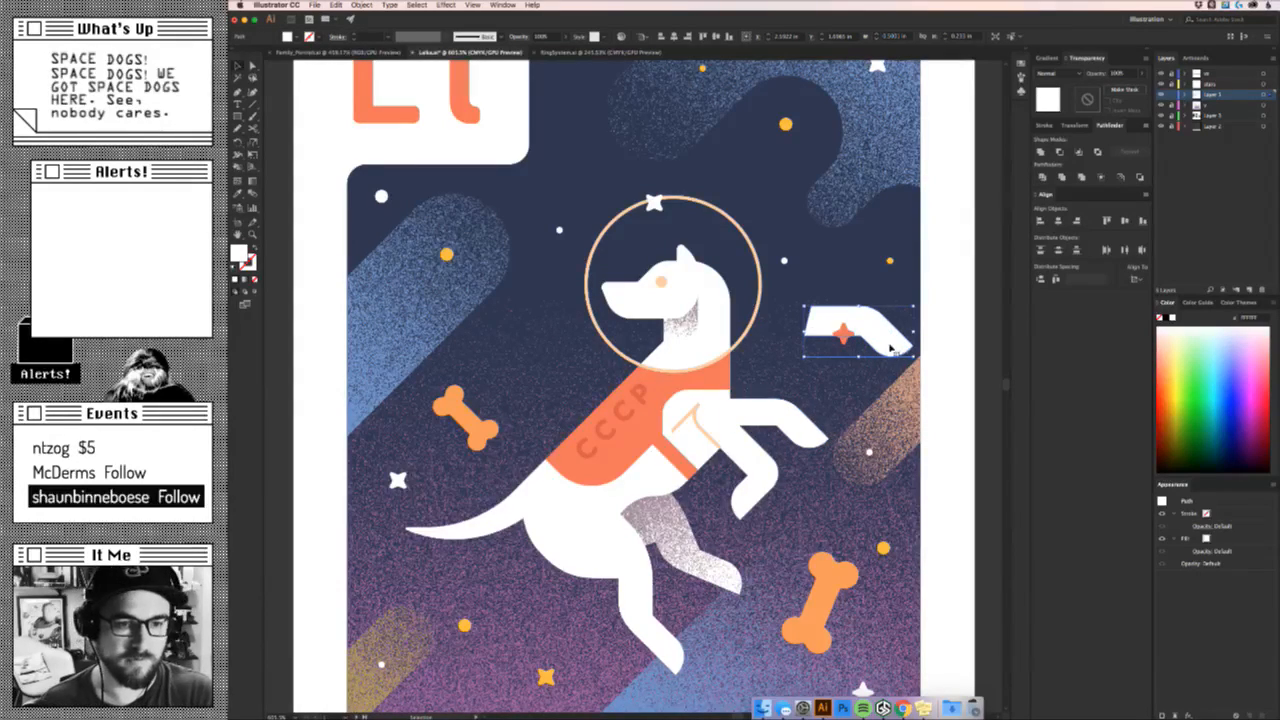
pyautogui.press('Delete')
# Move the slimmed front leg up so its top edge lines up with the vest's lower edge at the chest.
pyautogui.press('z')
pyautogui.moveTo(741, 424); pyautogui.dragTo(910, 400)
pyautogui.press('v')
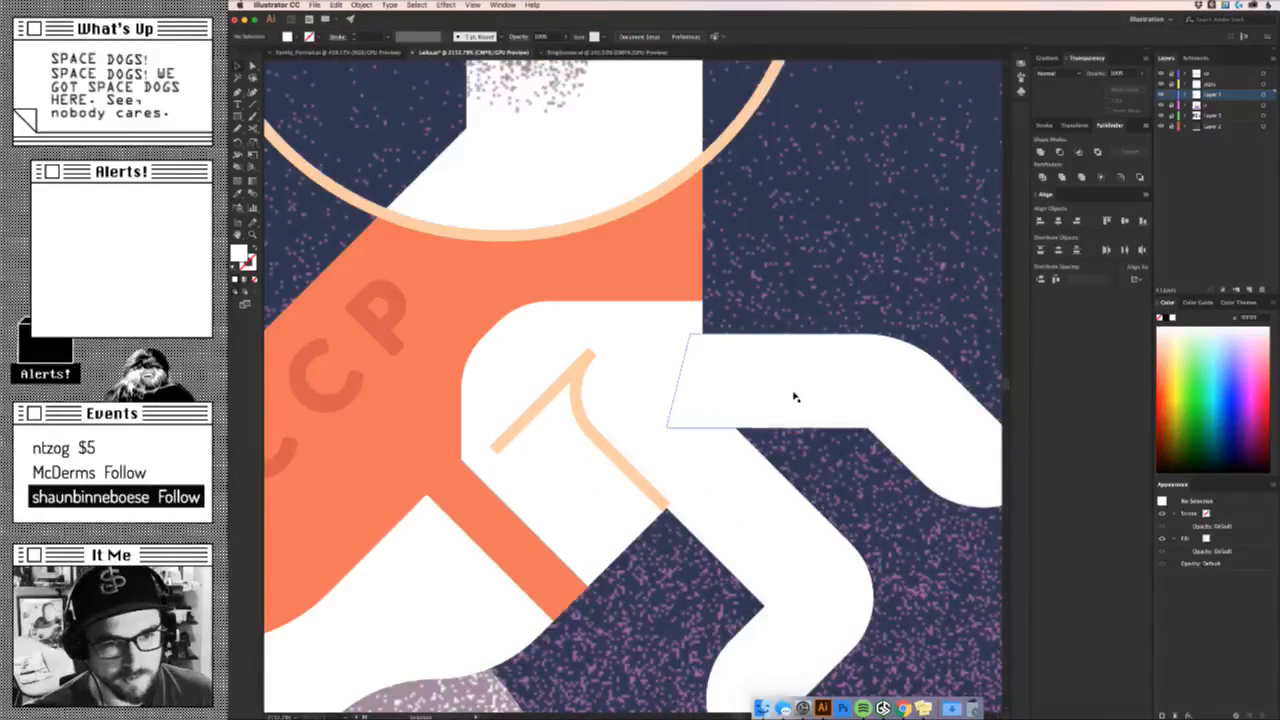
pyautogui.moveTo(794, 397); pyautogui.dragTo(686, 298)
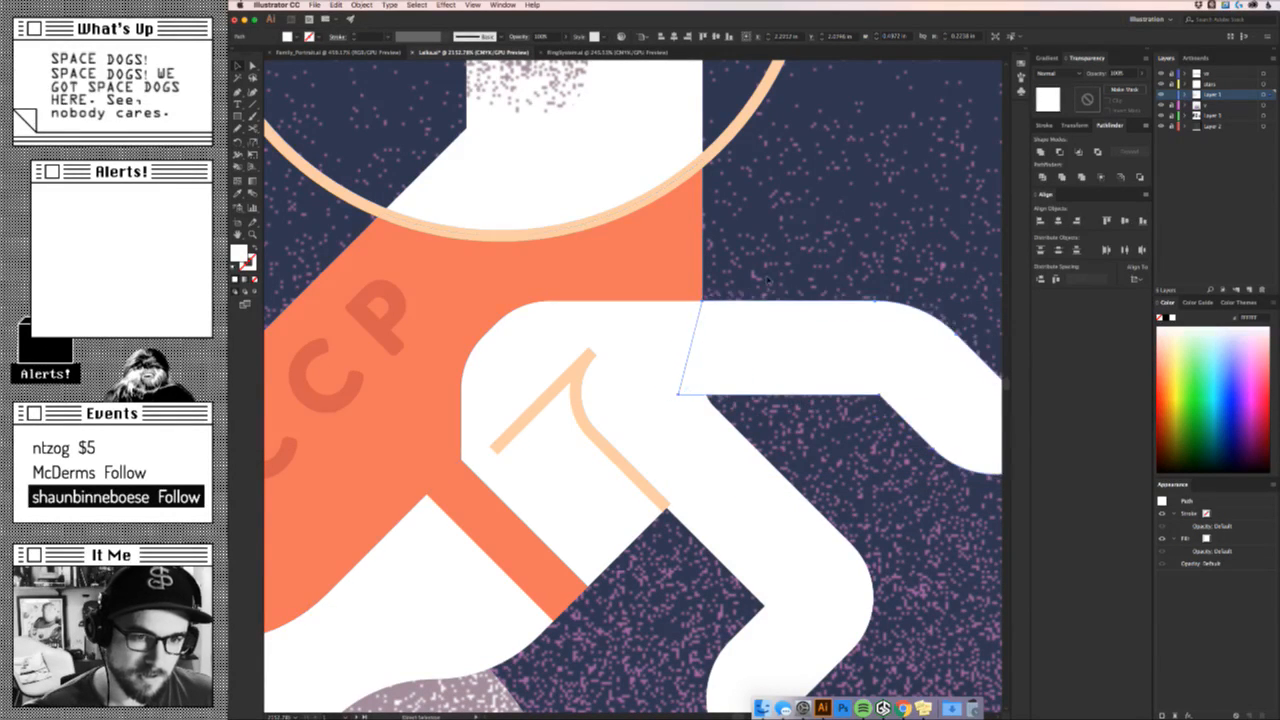
pyautogui.click(827, 265)
# Duplicate the front leg beyond the illustration's right edge and fill the copy with the hind-leg shading's sampled mauve.
pyautogui.press('z')
pyautogui.moveTo(827, 265); pyautogui.dragTo(957, 402)
pyautogui.press('i')
pyautogui.moveTo(640, 430); pyautogui.dragTo(787, 318)
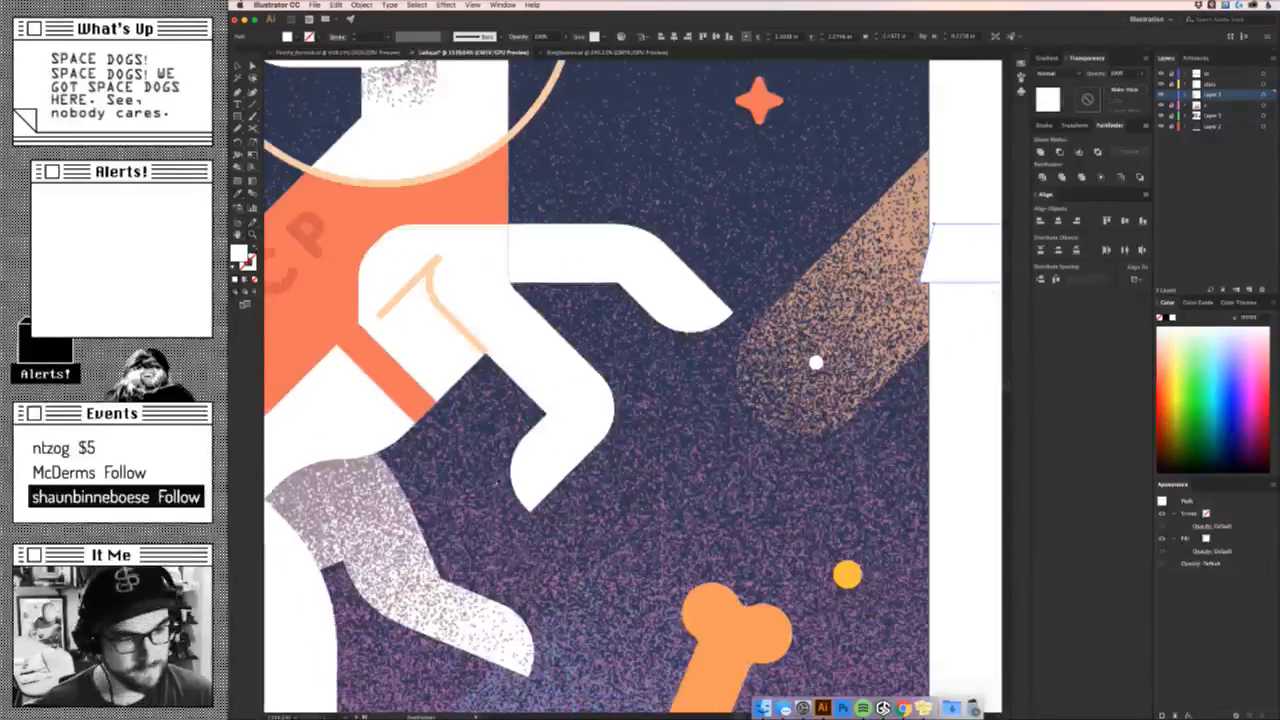
pyautogui.click(397, 518)
pyautogui.moveTo(697, 513); pyautogui.dragTo(281, 623)
pyautogui.press('v')
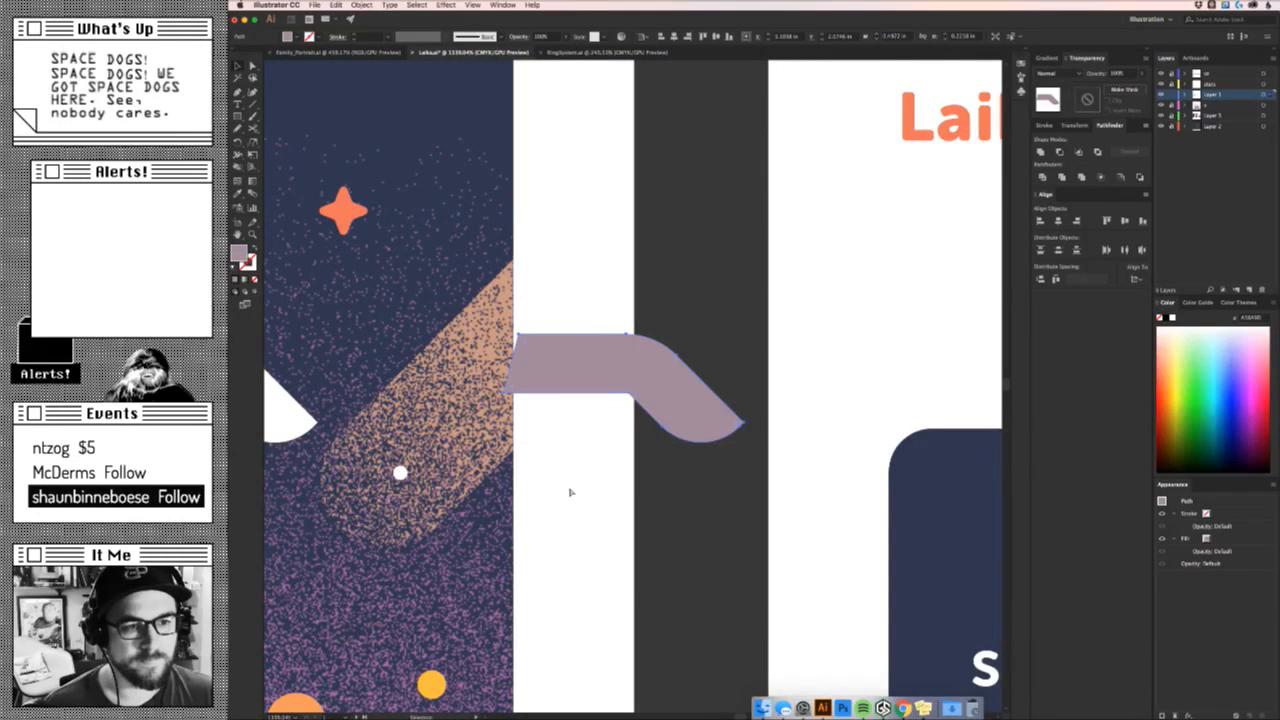
pyautogui.moveTo(589, 496); pyautogui.dragTo(759, 525)
# Apply a white-to-black linear gradient from paw to shoulder on the leg shape and add the Grain effect.
pyautogui.click(1048, 57)
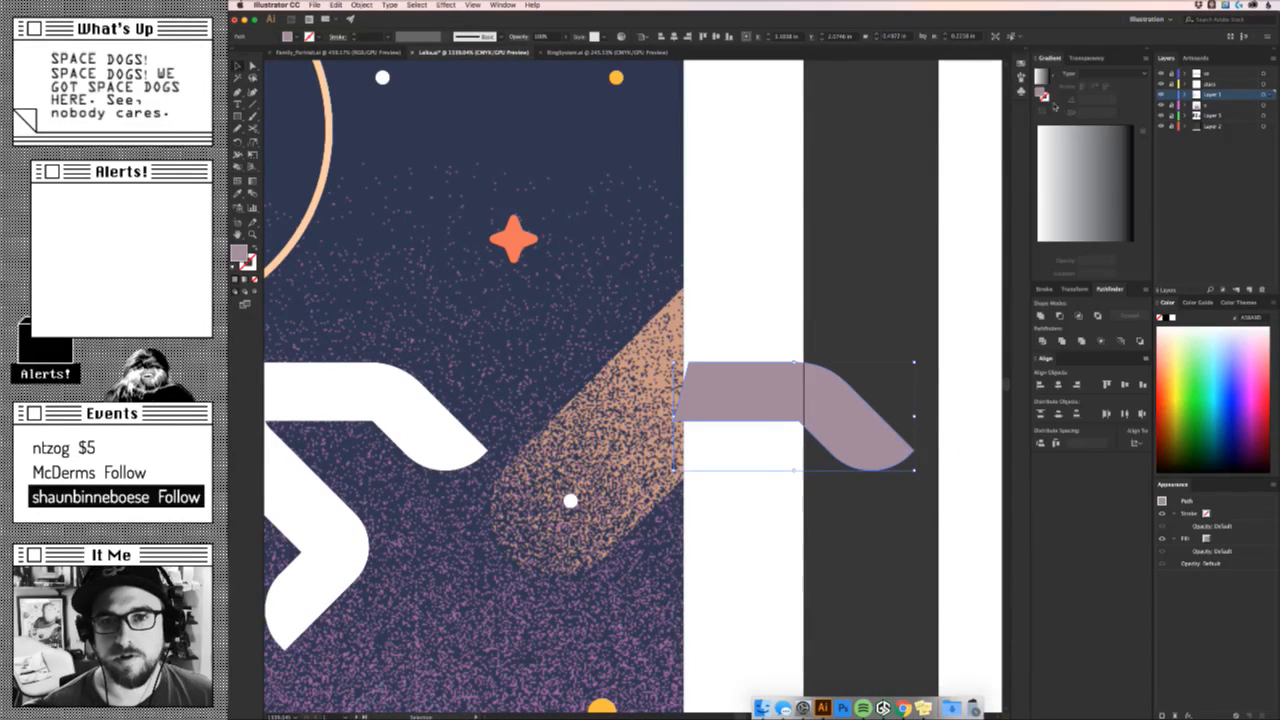
pyautogui.click(1045, 79)
pyautogui.press('g')
pyautogui.moveTo(746, 311); pyautogui.dragTo(623, 349)
pyautogui.click(446, 5)
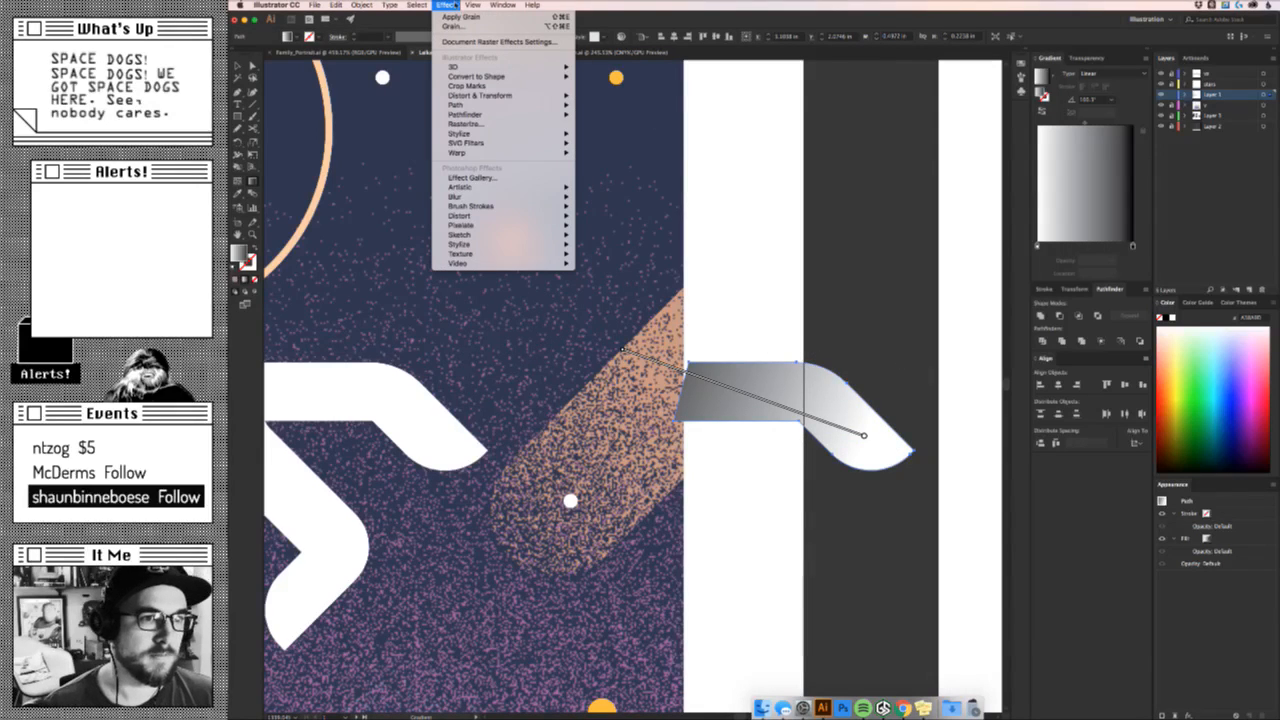
pyautogui.click(480, 18)
# Make an opacity mask on the mauve leg from the grainy gradient shape and invert the mask.
pyautogui.press('v')
pyautogui.moveTo(901, 302); pyautogui.dragTo(780, 430)
pyautogui.click(1124, 89)
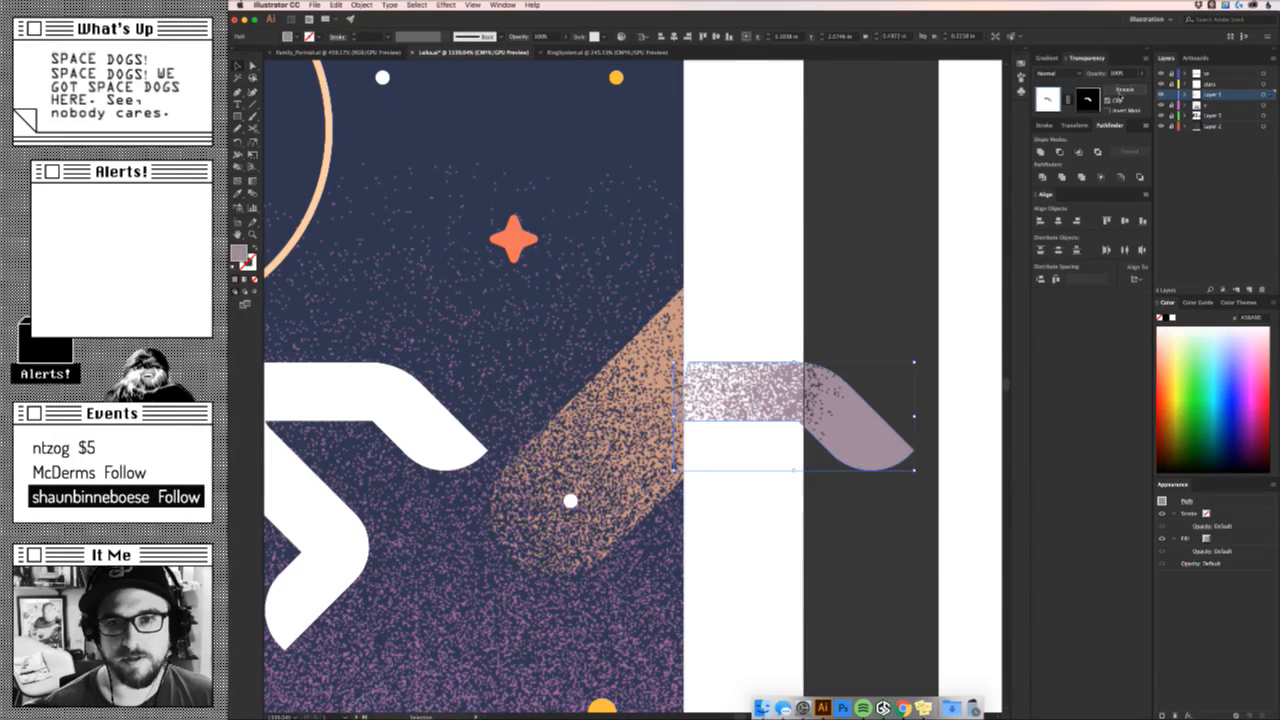
pyautogui.hscroll(-5, 710, 398)
pyautogui.click(1107, 109)
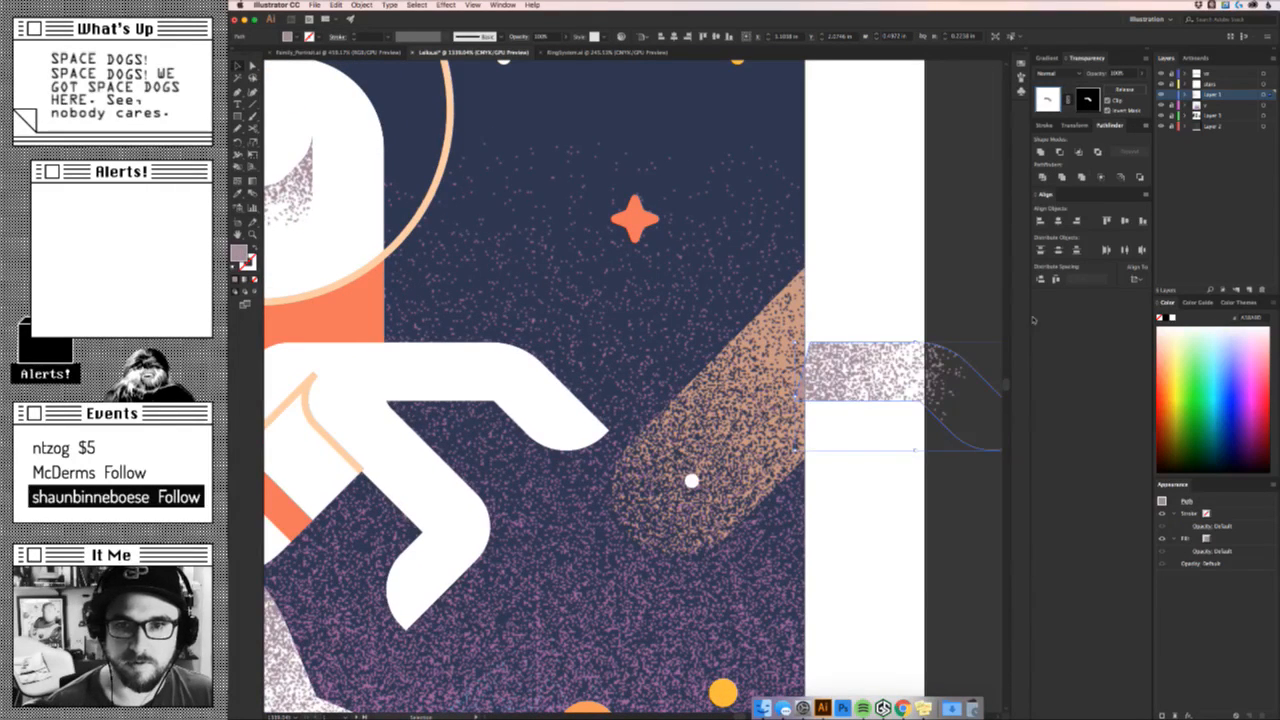
# Move the grainy leg shading onto the dog's white far front leg, snapping its paw tip to the leg's.
pyautogui.moveTo(930, 385); pyautogui.dragTo(535, 355)
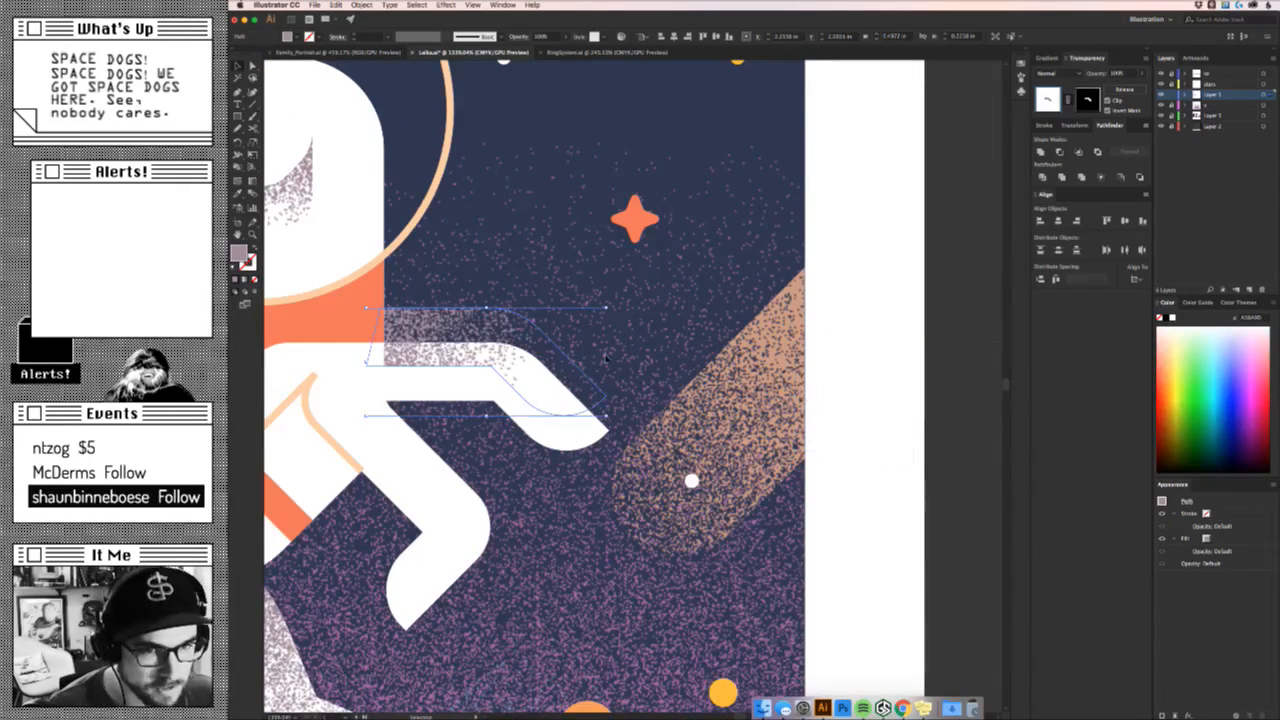
pyautogui.press('a')
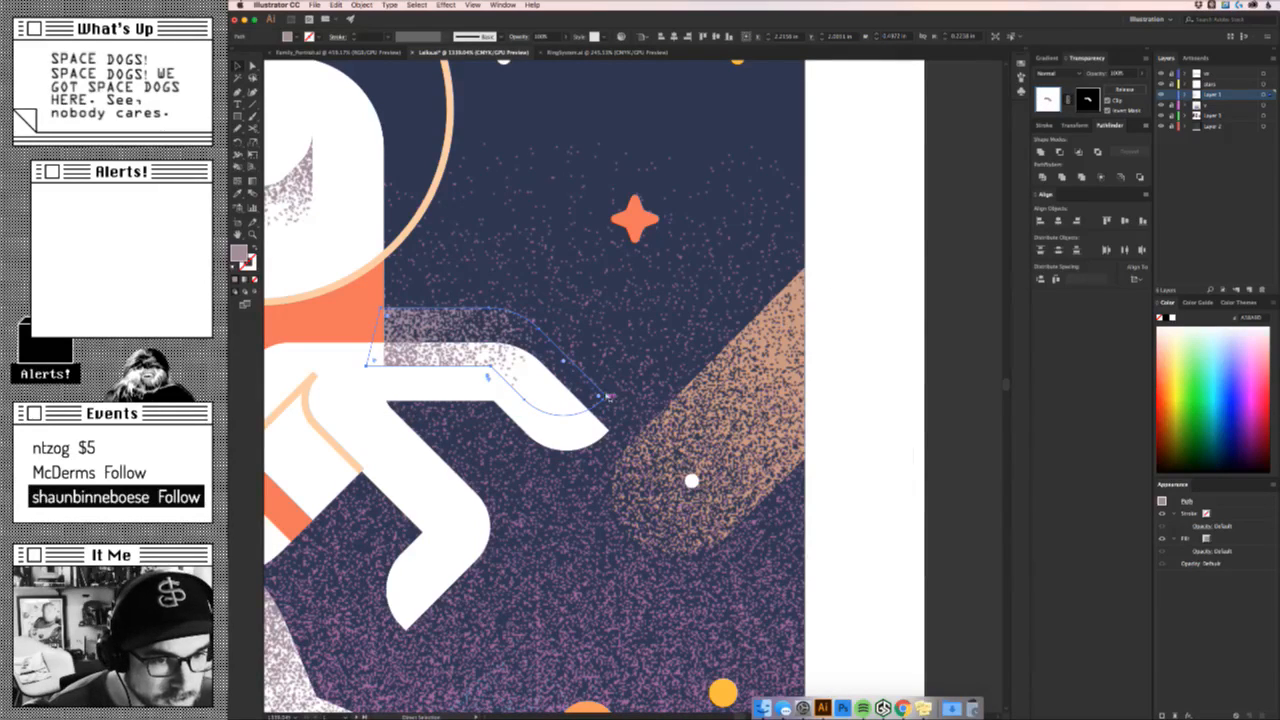
pyautogui.moveTo(606, 396); pyautogui.dragTo(733, 318)
pyautogui.press('v')
pyautogui.click(708, 462)
# Select the far front leg with its shading and nudge both down and left toward the body.
pyautogui.press('z')
pyautogui.press('v')
pyautogui.click(742, 374)
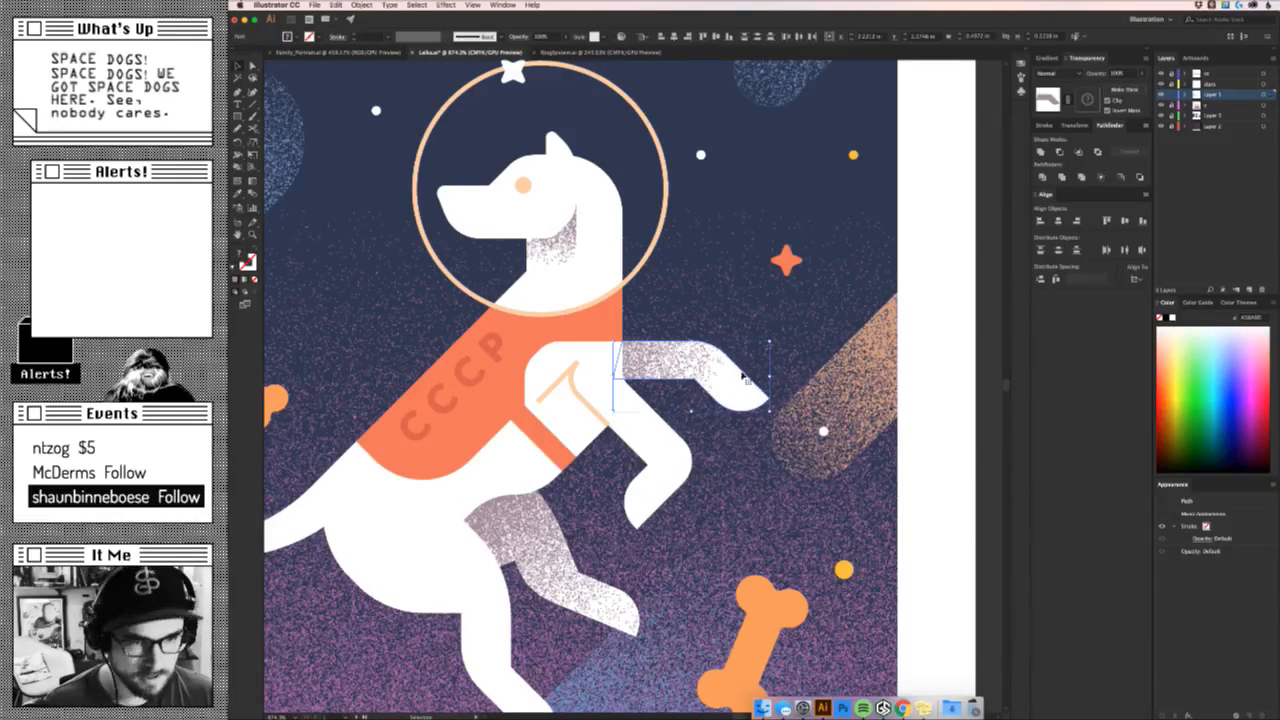
pyautogui.press('space')
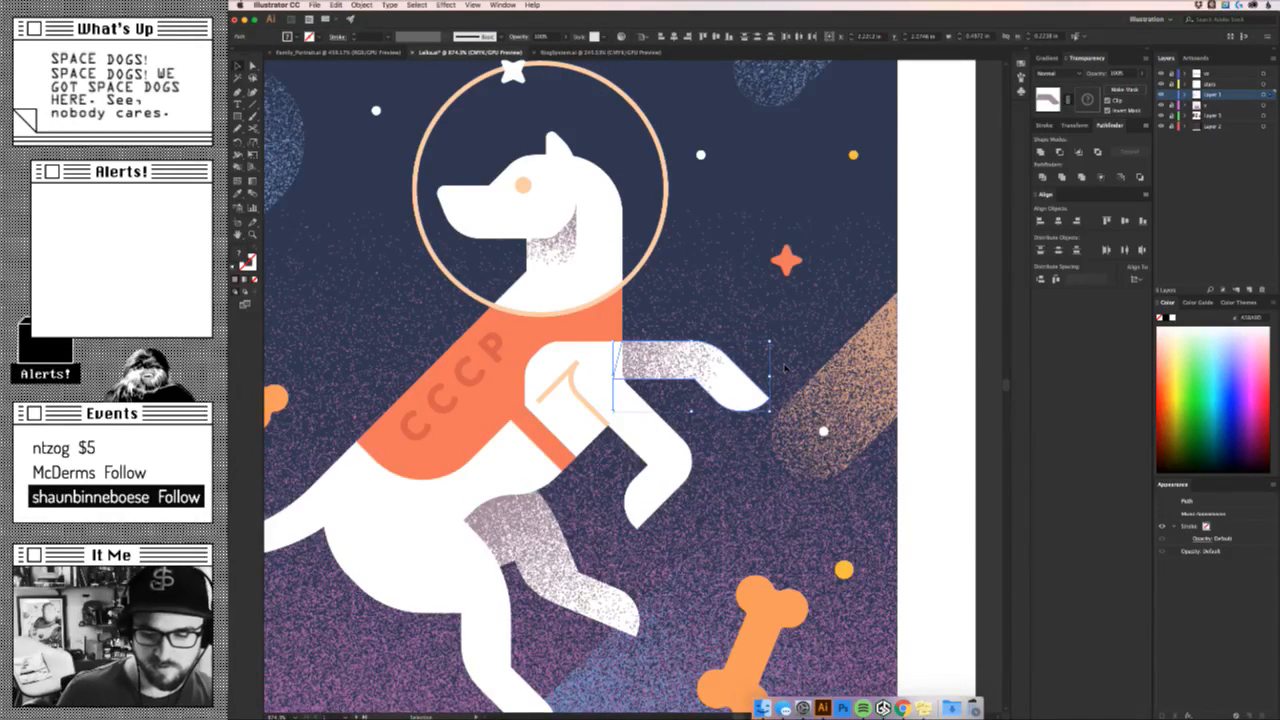
pyautogui.press('Down')
pyautogui.press('Down')
pyautogui.press('Left')
pyautogui.press('Left')
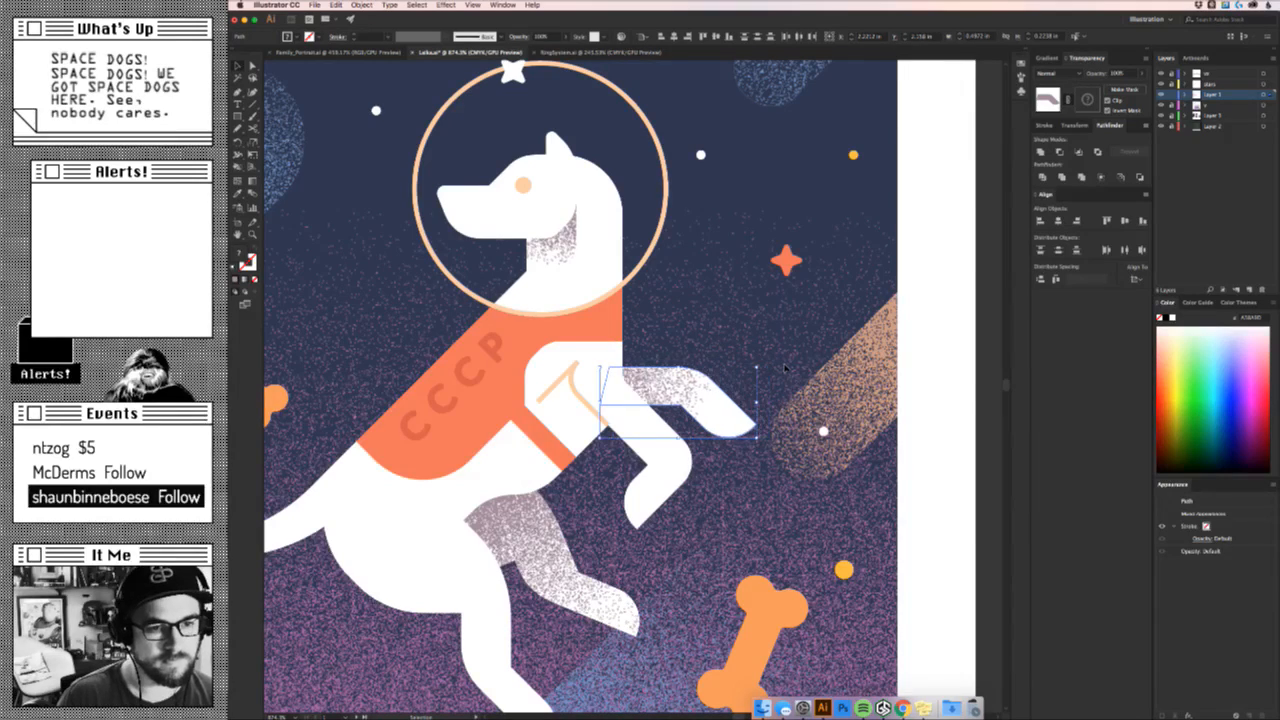
pyautogui.press('Up')
pyautogui.press('Right')
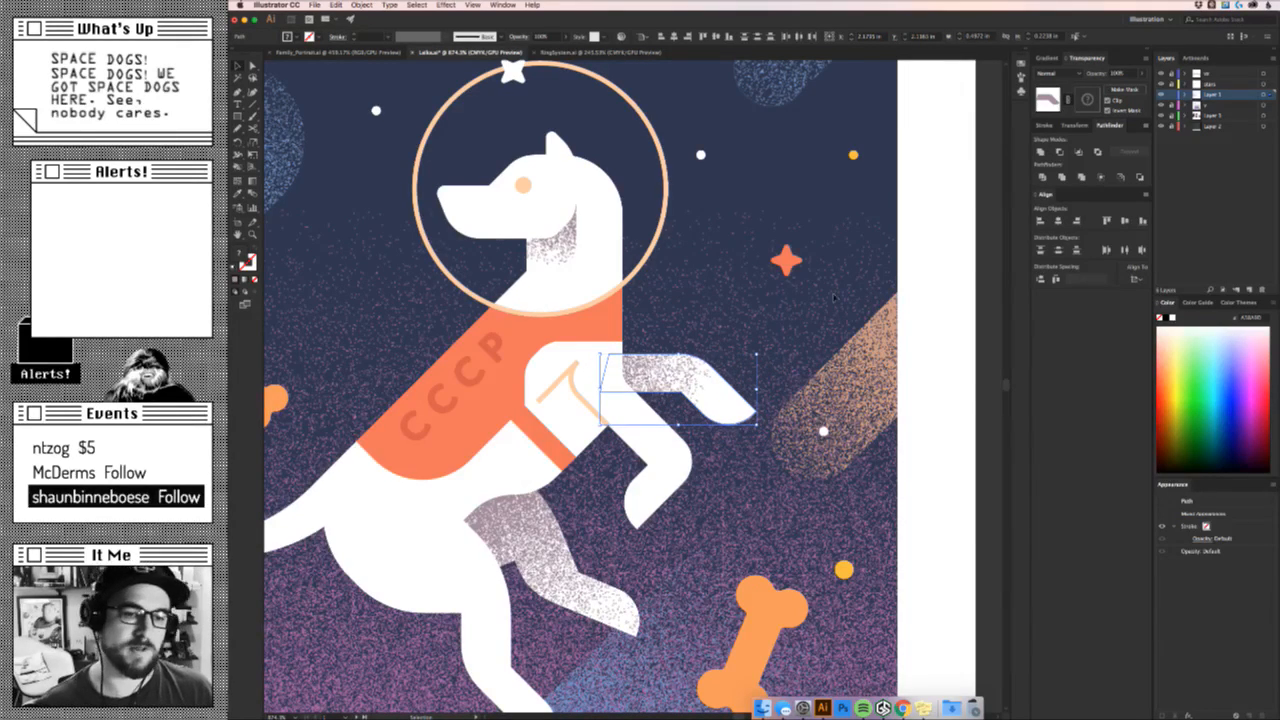
# Reposition the shaded front leg so its top edge aligns with the shoulder and its inner end overlaps the chest.
pyautogui.moveTo(642, 414); pyautogui.dragTo(870, 370)
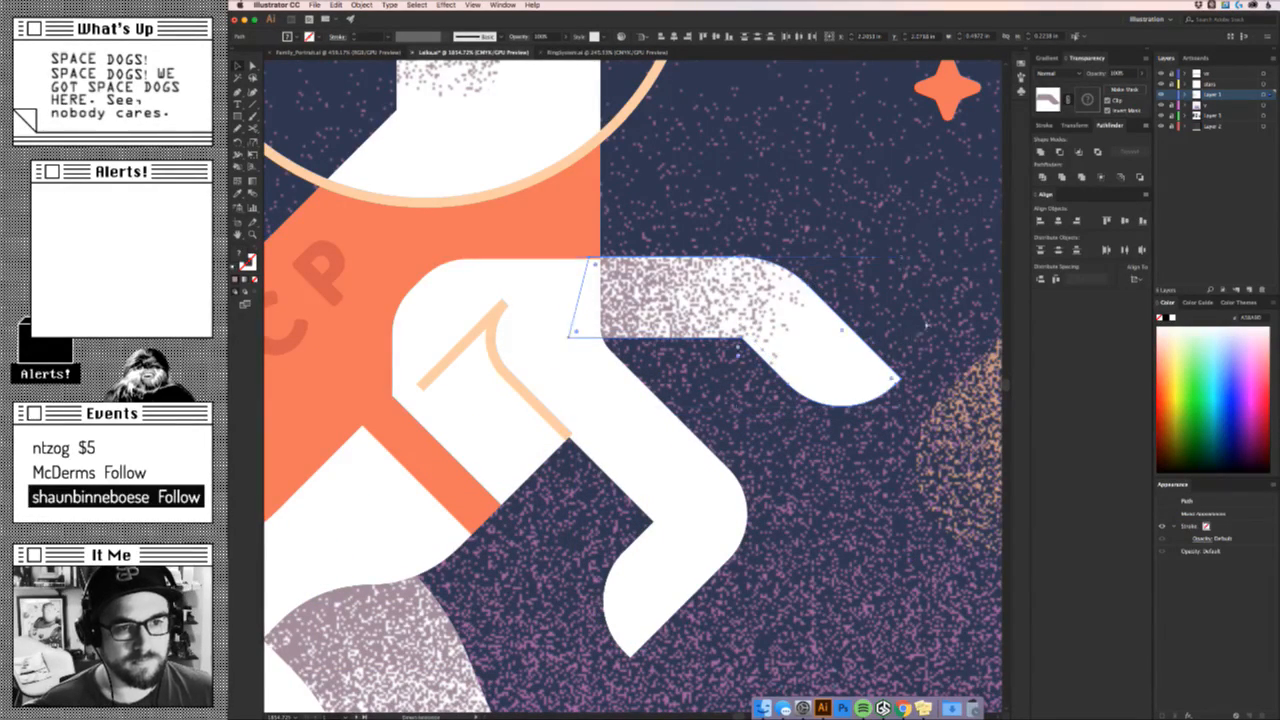
pyautogui.press('super+z')
pyautogui.press('z')
pyautogui.moveTo(599, 241); pyautogui.dragTo(729, 361)
pyautogui.press('v')
# Examine the shaded front leg up close and within the whole card illustration.
pyautogui.press('z')
pyautogui.moveTo(795, 406); pyautogui.dragTo(484, 465)
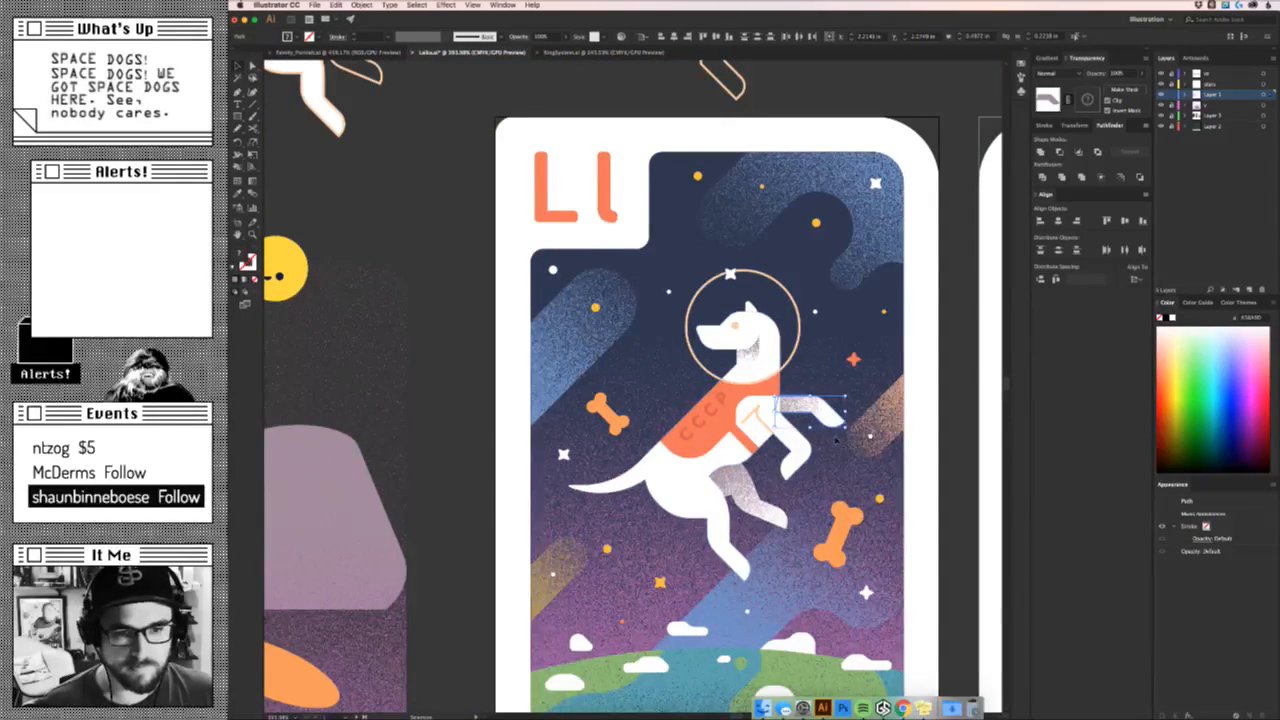
pyautogui.press('z')
pyautogui.moveTo(828, 426)
pyautogui.mouseDown()
pyautogui.moveTo(940, 426)
pyautogui.moveTo(815, 413)
pyautogui.mouseUp()
pyautogui.press('v')
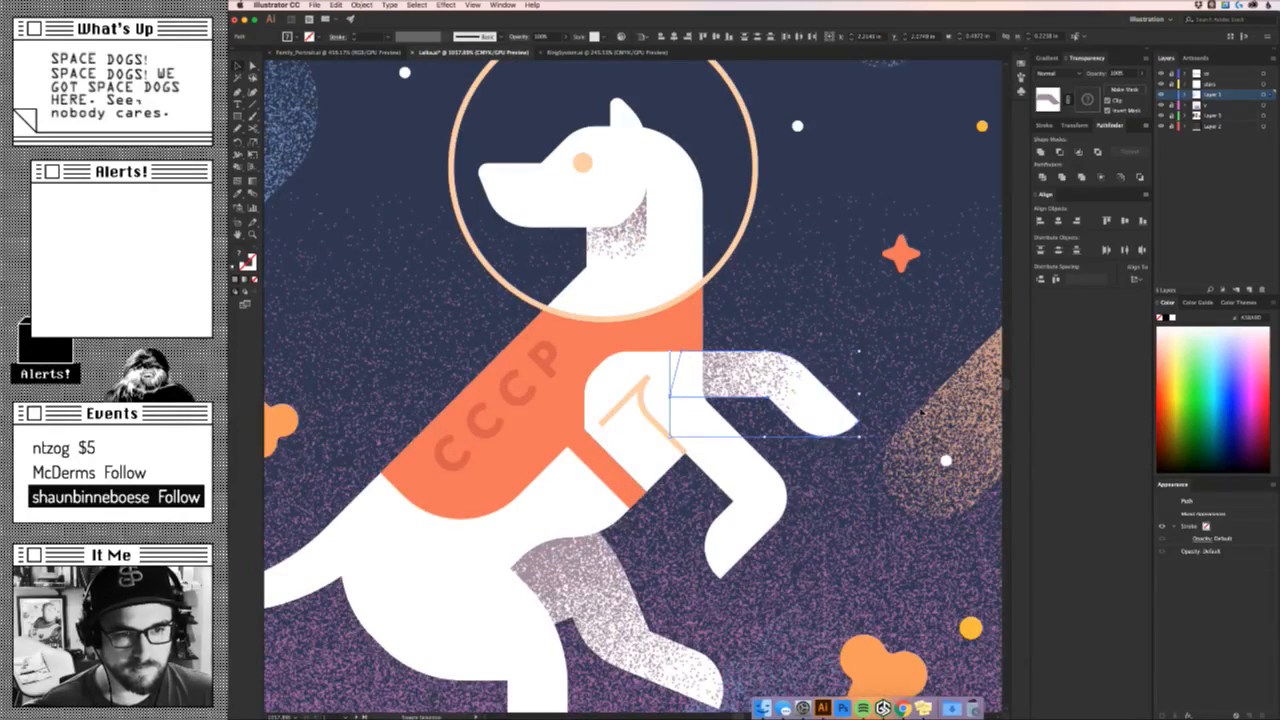
pyautogui.click(911, 438)
pyautogui.press('z')
pyautogui.moveTo(911, 438); pyautogui.dragTo(792, 447)
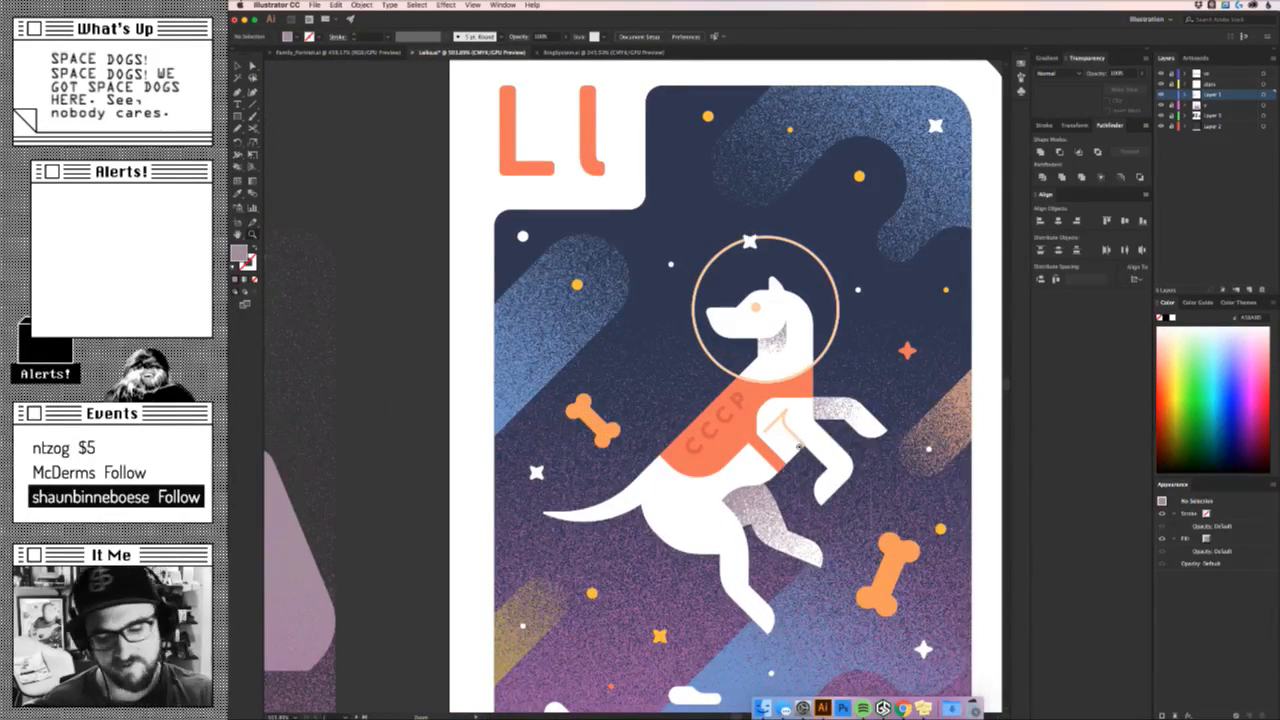
# Recolor the dog's eye with the purple sampled from the artwork and check it within the whole card.
pyautogui.click(749, 320)
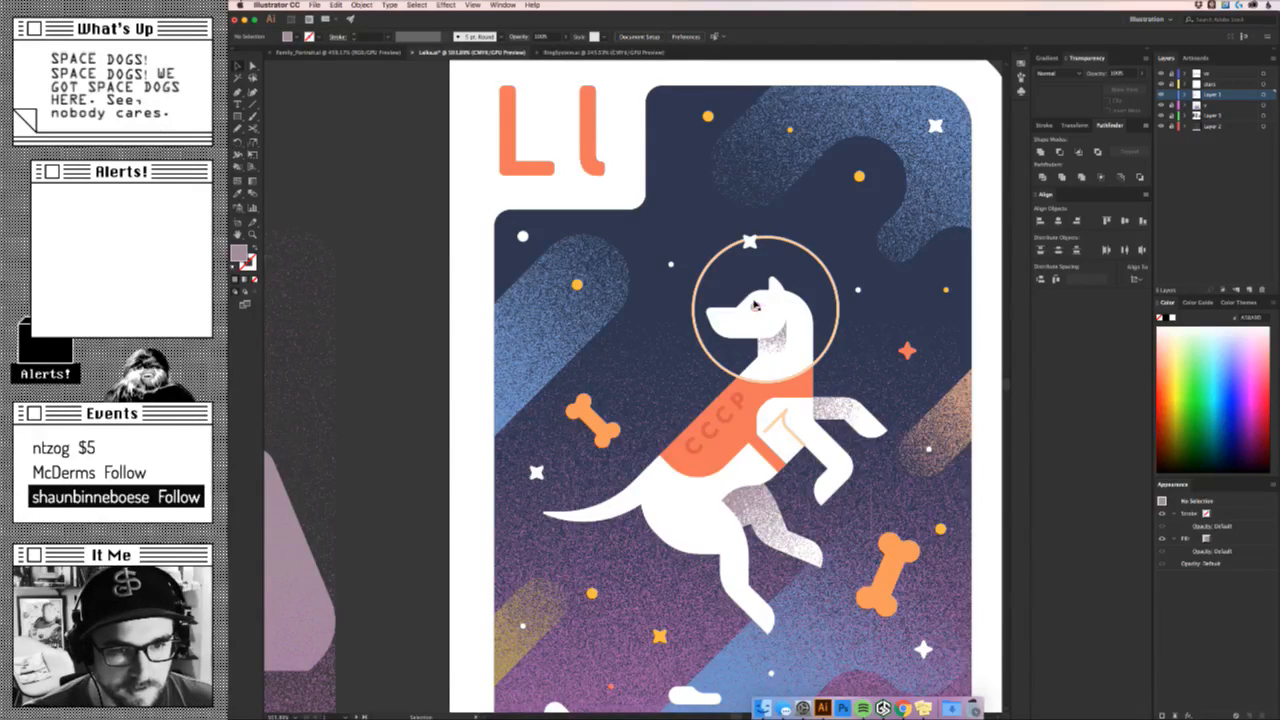
pyautogui.click(677, 147)
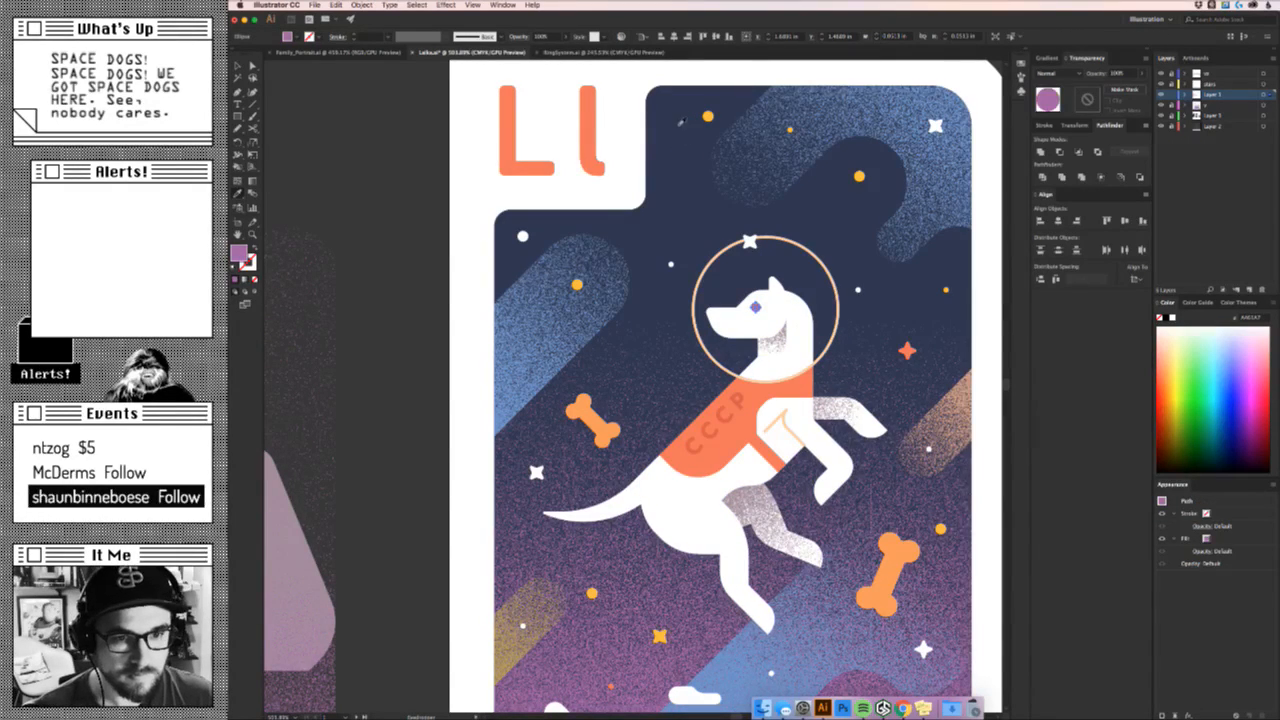
pyautogui.press('v')
pyautogui.press('z')
pyautogui.moveTo(854, 470); pyautogui.dragTo(778, 248)
pyautogui.click(862, 706)
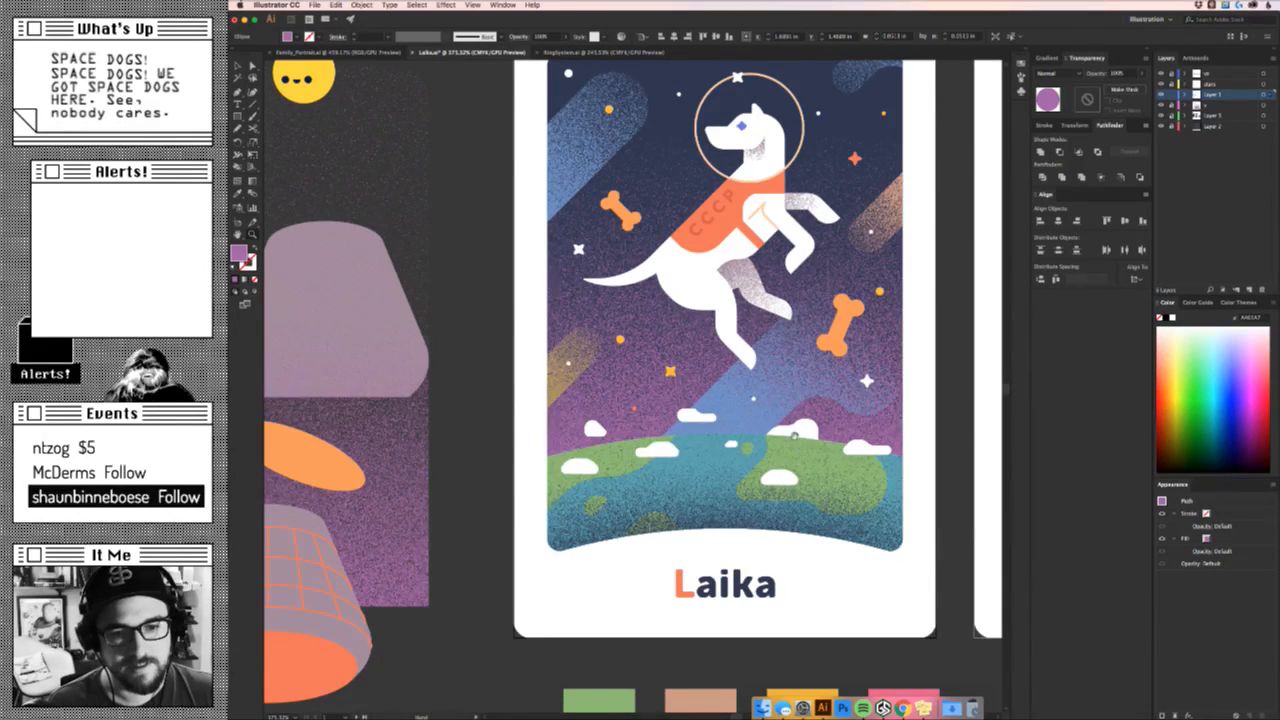
pyautogui.scroll(3, 795, 435)
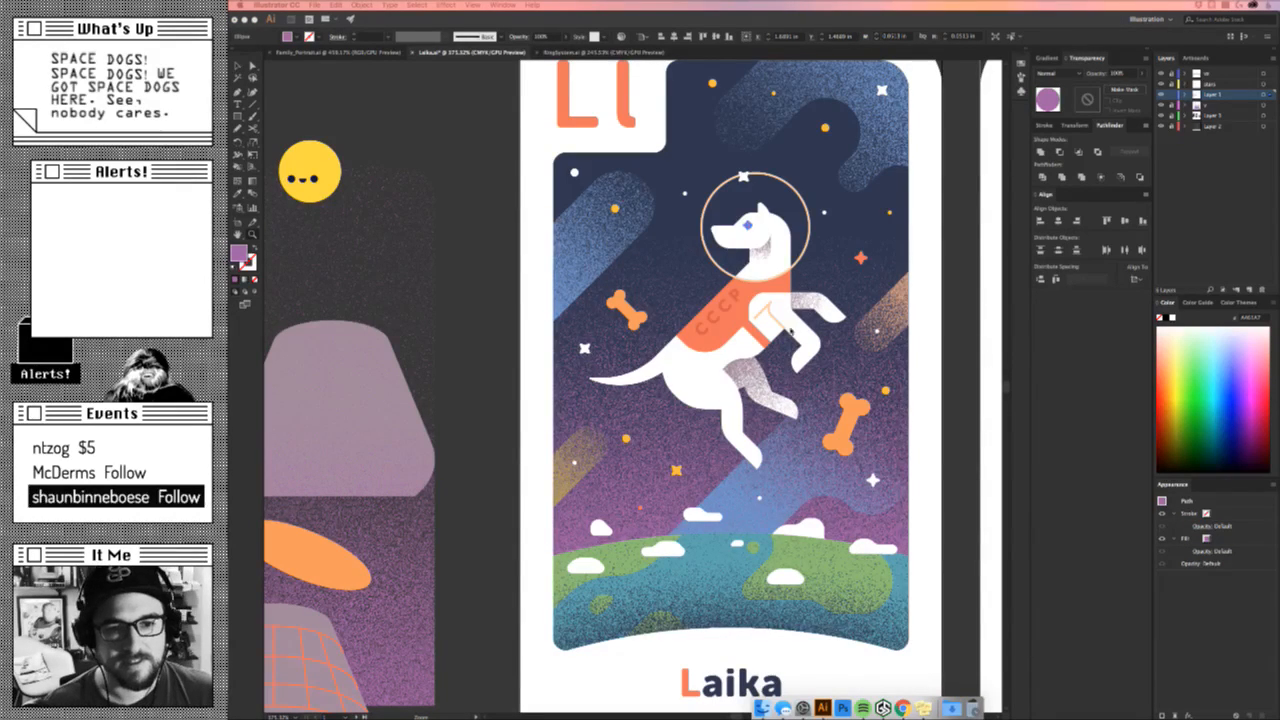
# Extend the lower end of the straight peach chest line diagonally down until it sits within the orange strap.
pyautogui.scroll(4, 778, 329)
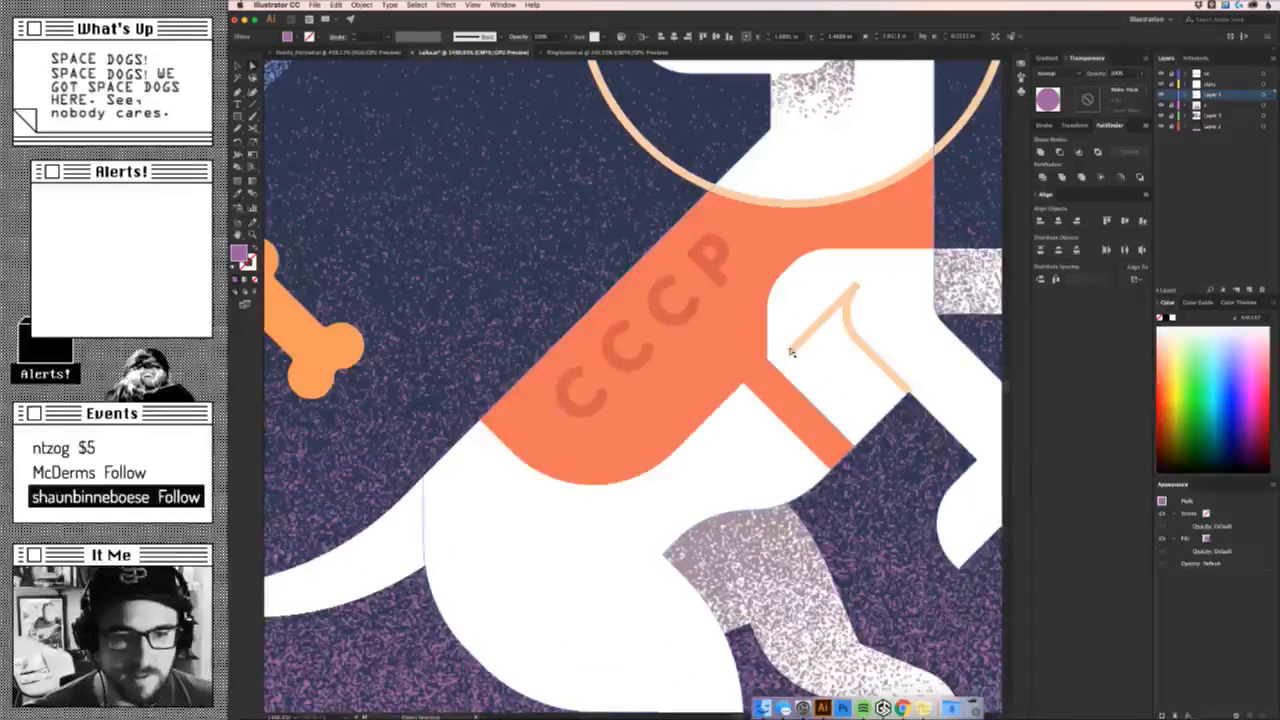
pyautogui.moveTo(790, 349); pyautogui.dragTo(691, 447)
pyautogui.press('super+z')
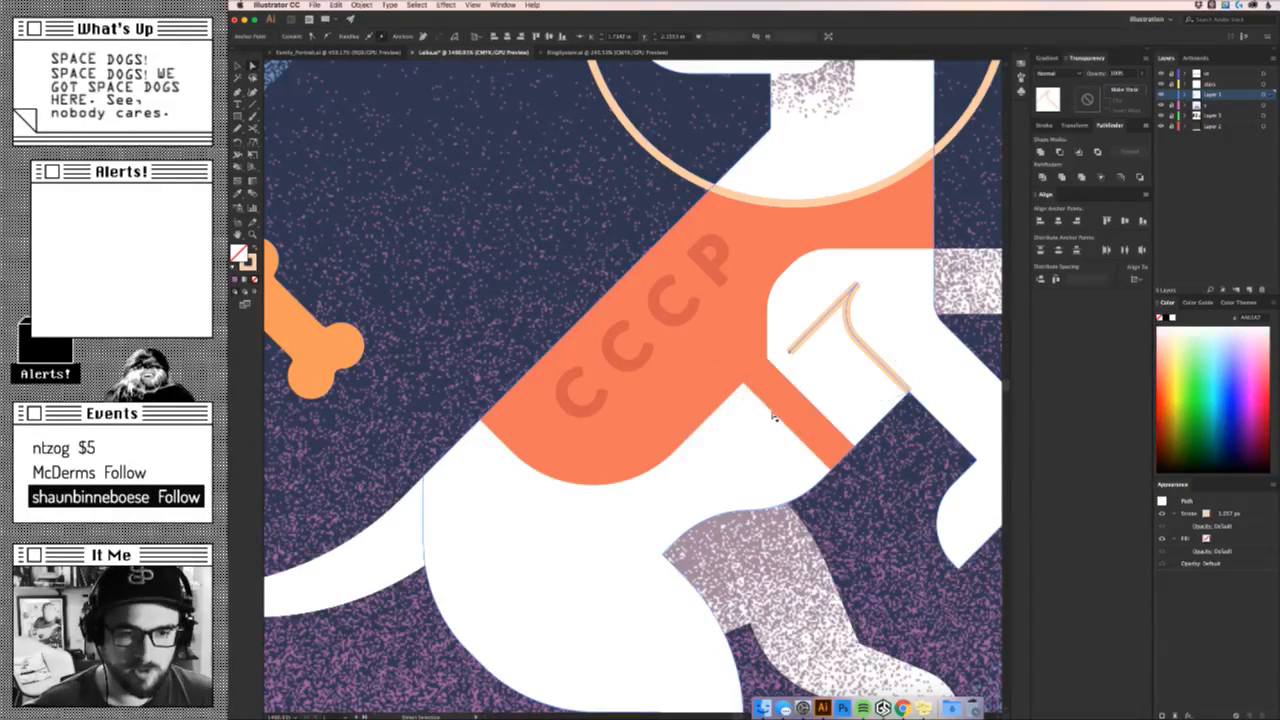
pyautogui.moveTo(793, 350); pyautogui.dragTo(738, 403)
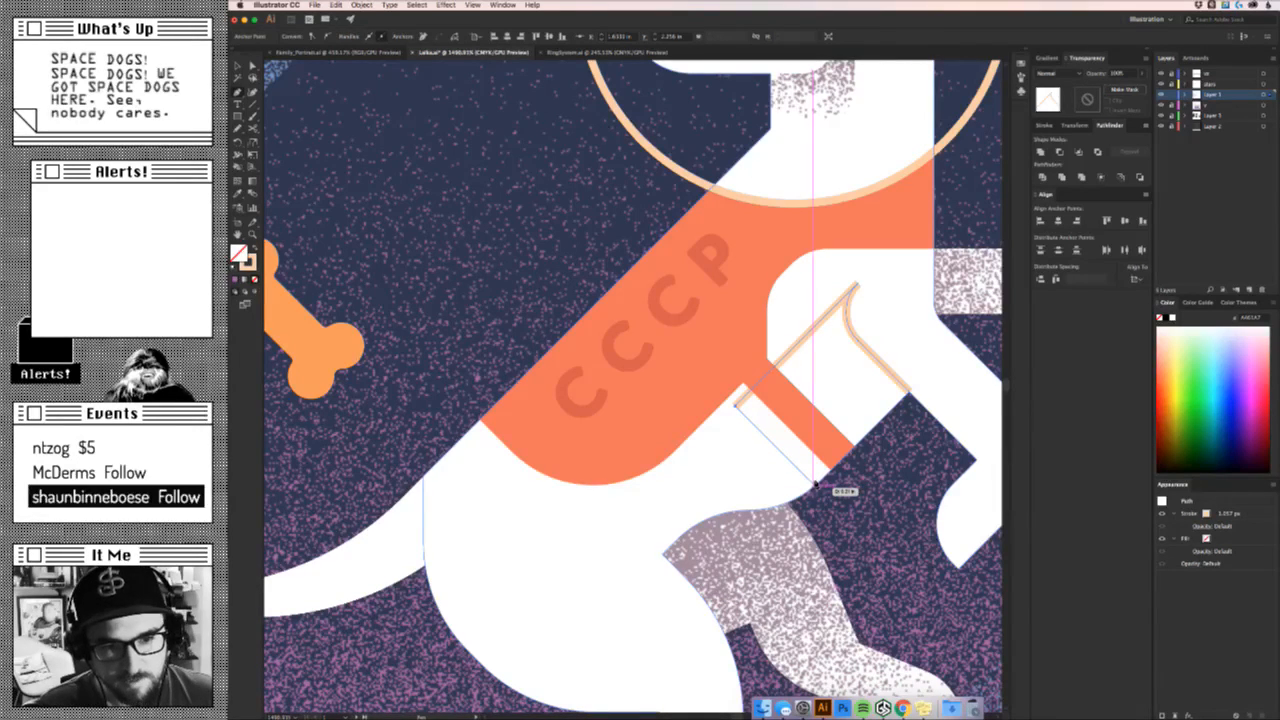
pyautogui.press('a')
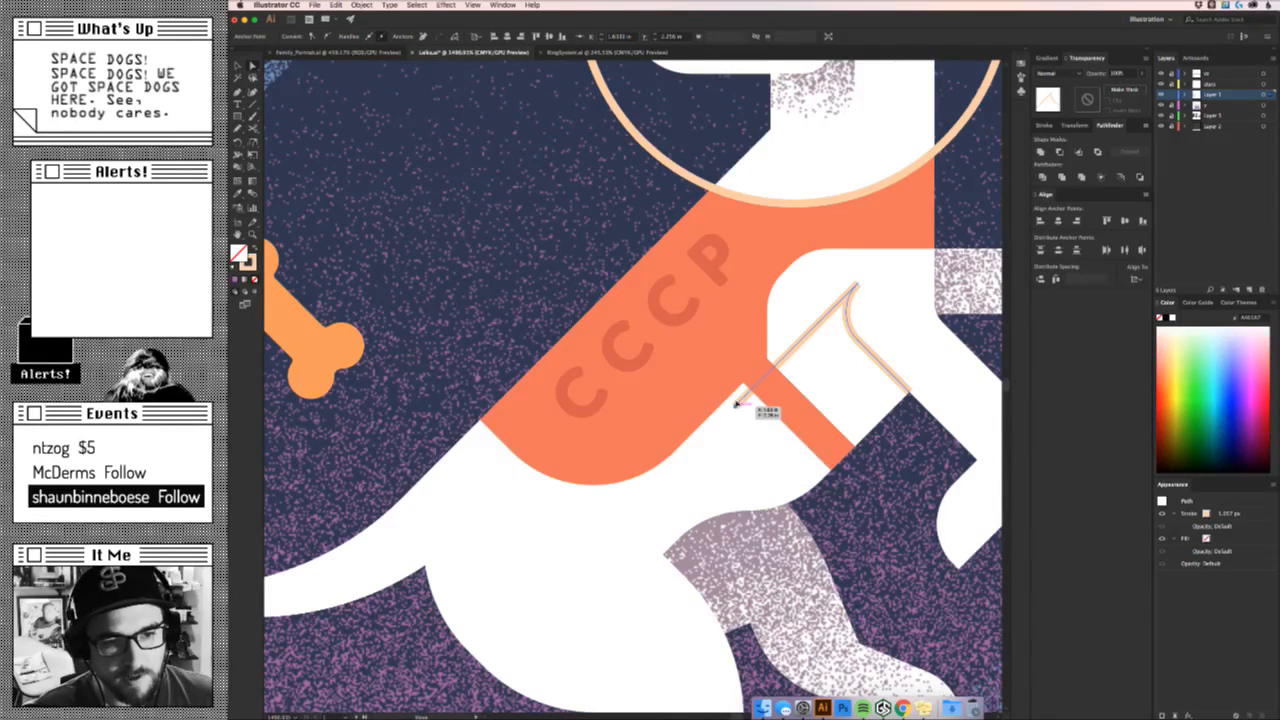
pyautogui.moveTo(737, 404); pyautogui.dragTo(760, 386)
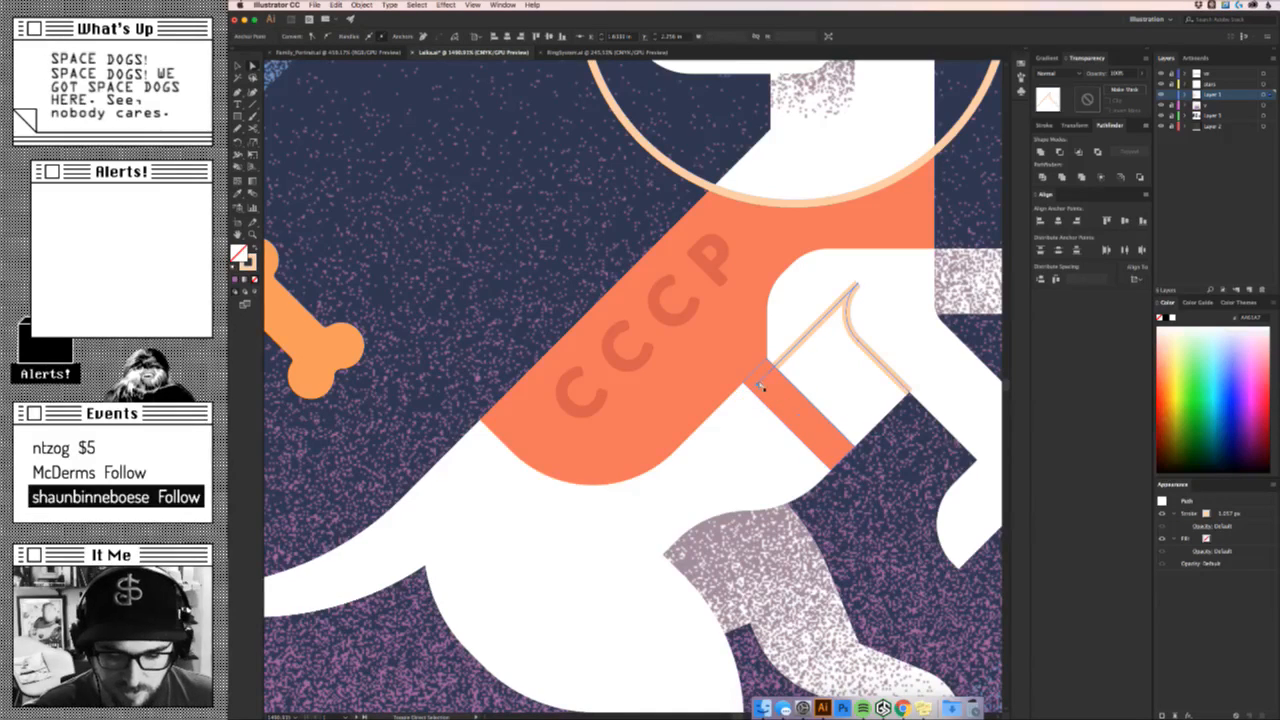
# Close the peach chest outline with the Pen tool, running along the strap to the belly edge and up to the leg line's end.
pyautogui.press('p')
pyautogui.click(757, 384)
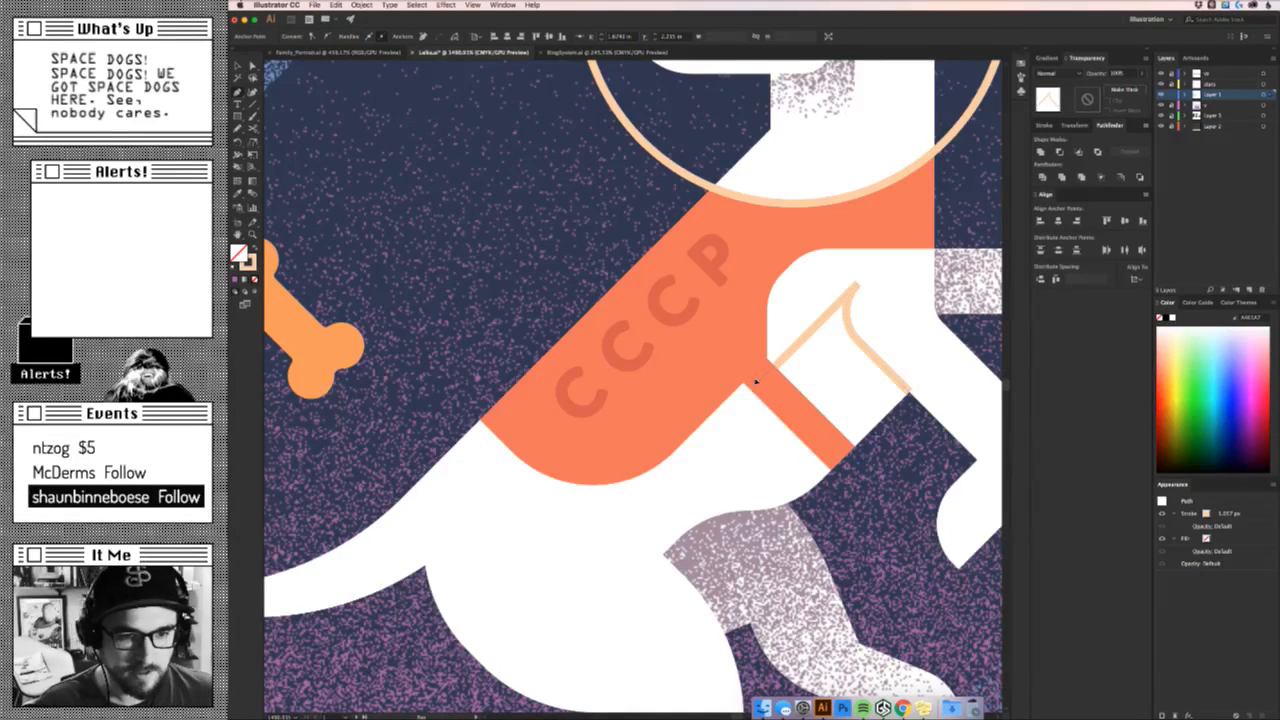
pyautogui.click(758, 384)
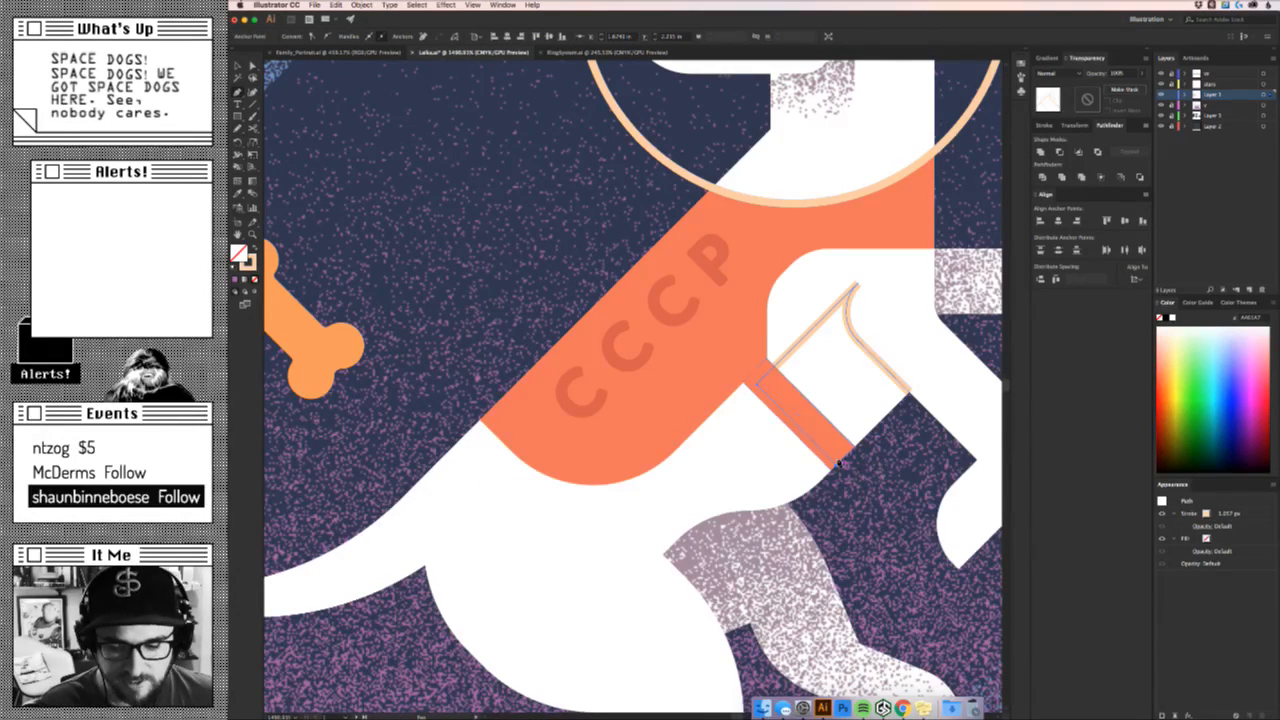
pyautogui.click(910, 388)
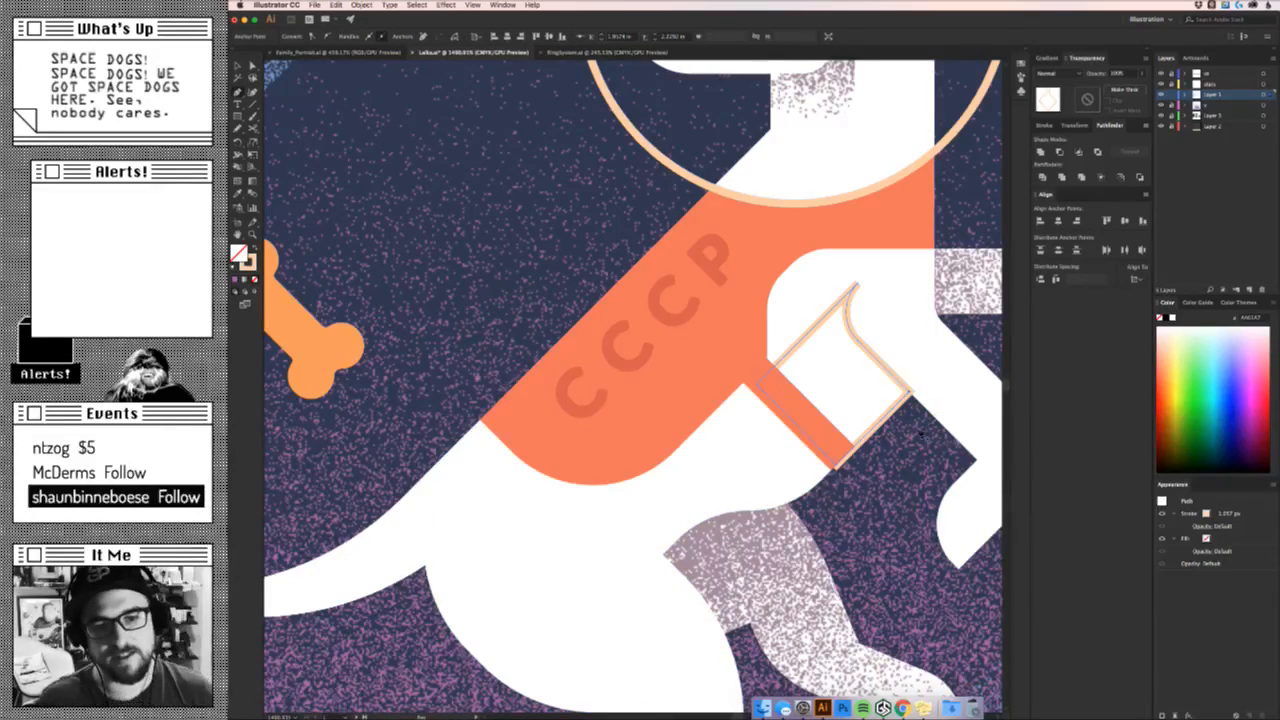
# Fill the closed chest shape with the mauve sampled from the existing shading and remove its peach stroke.
pyautogui.press('z')
pyautogui.moveTo(780, 438); pyautogui.dragTo(646, 478)
pyautogui.hscroll(5, 646, 478)
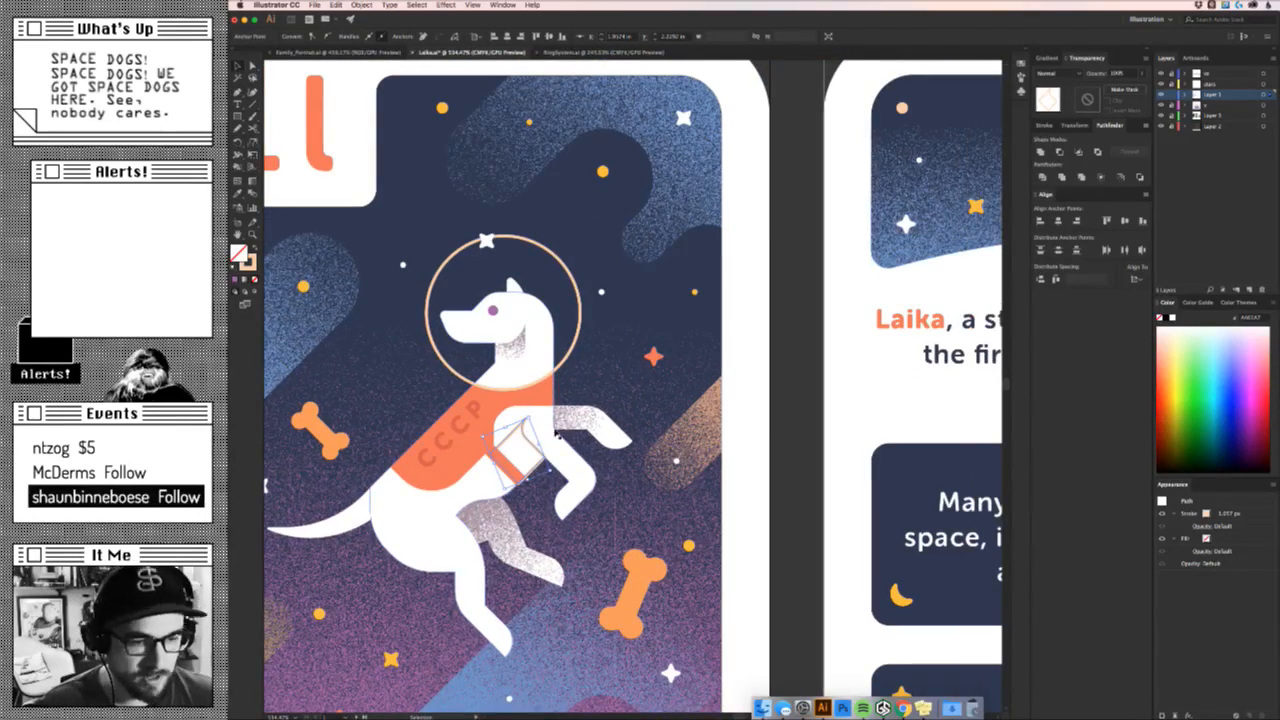
pyautogui.press('z')
pyautogui.moveTo(504, 461); pyautogui.dragTo(580, 461)
pyautogui.press('i')
pyautogui.click(525, 250)
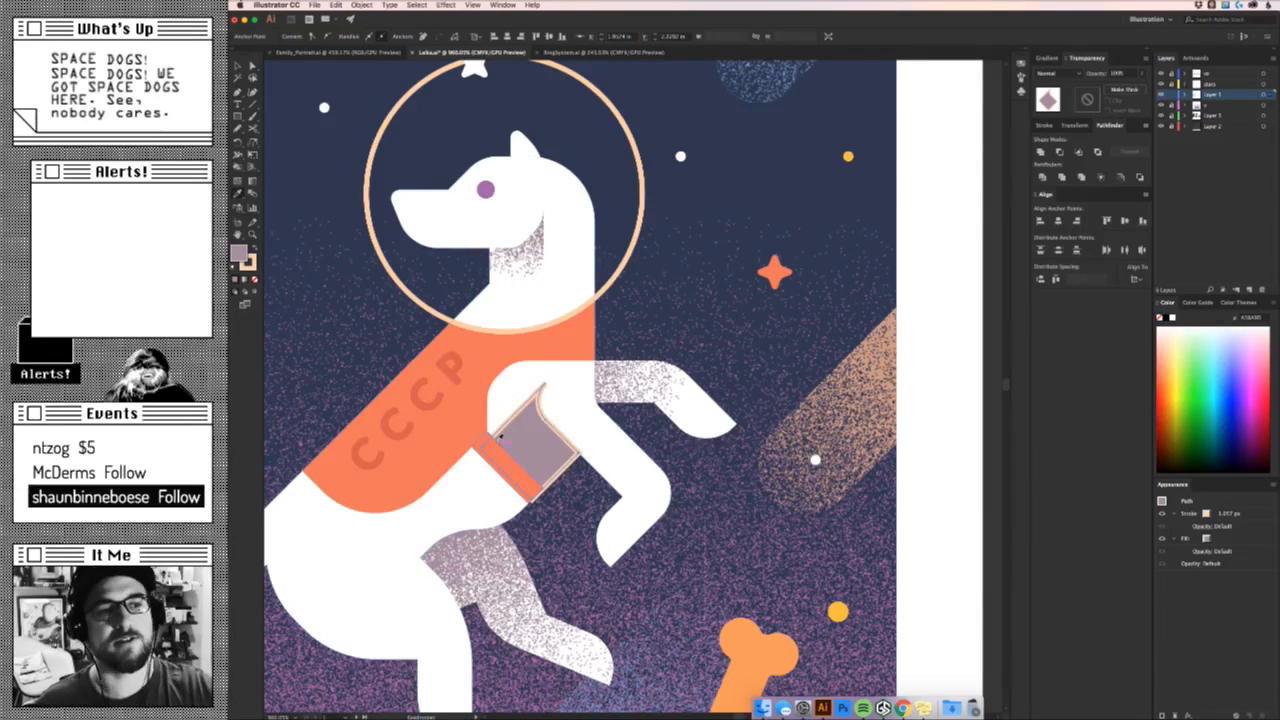
pyautogui.click(251, 264)
pyautogui.click(254, 279)
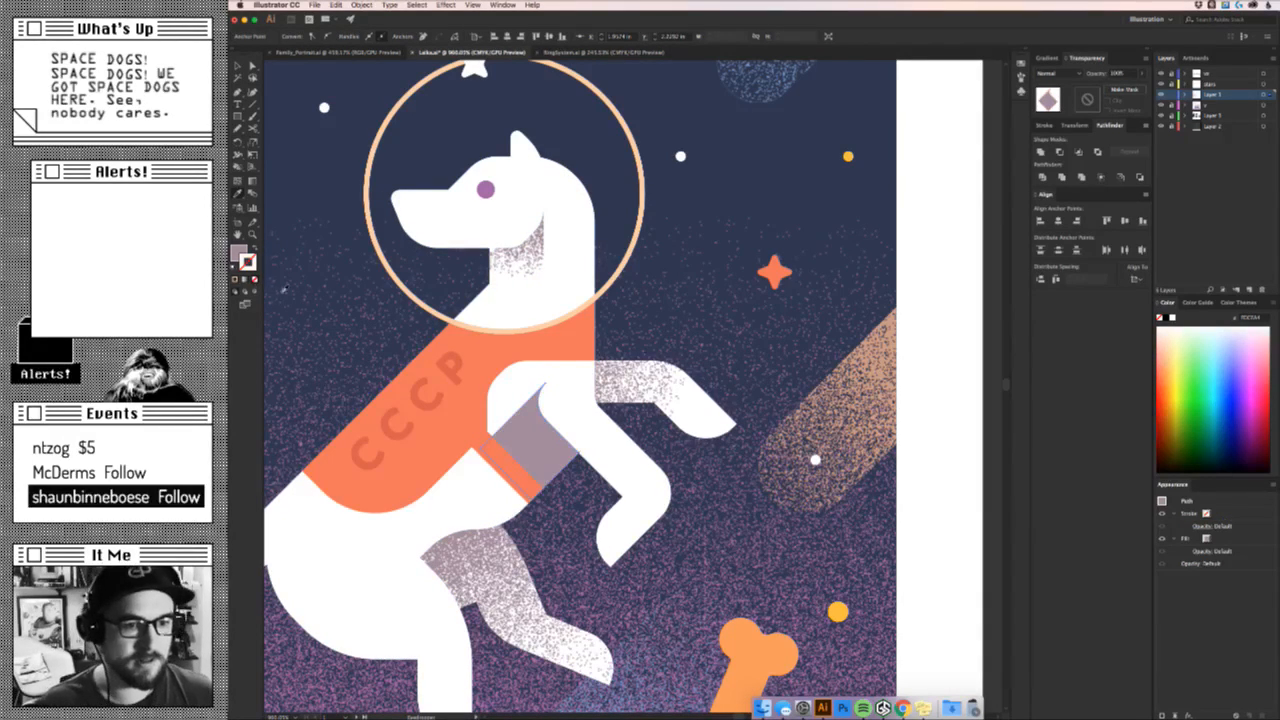
# Duplicate the mauve chest shape to the right, across the card's white border.
pyautogui.press('v')
pyautogui.moveTo(549, 451)
pyautogui.mouseDown()
pyautogui.moveTo(638, 424)
pyautogui.moveTo(923, 409)
pyautogui.moveTo(915, 440)
pyautogui.mouseUp()
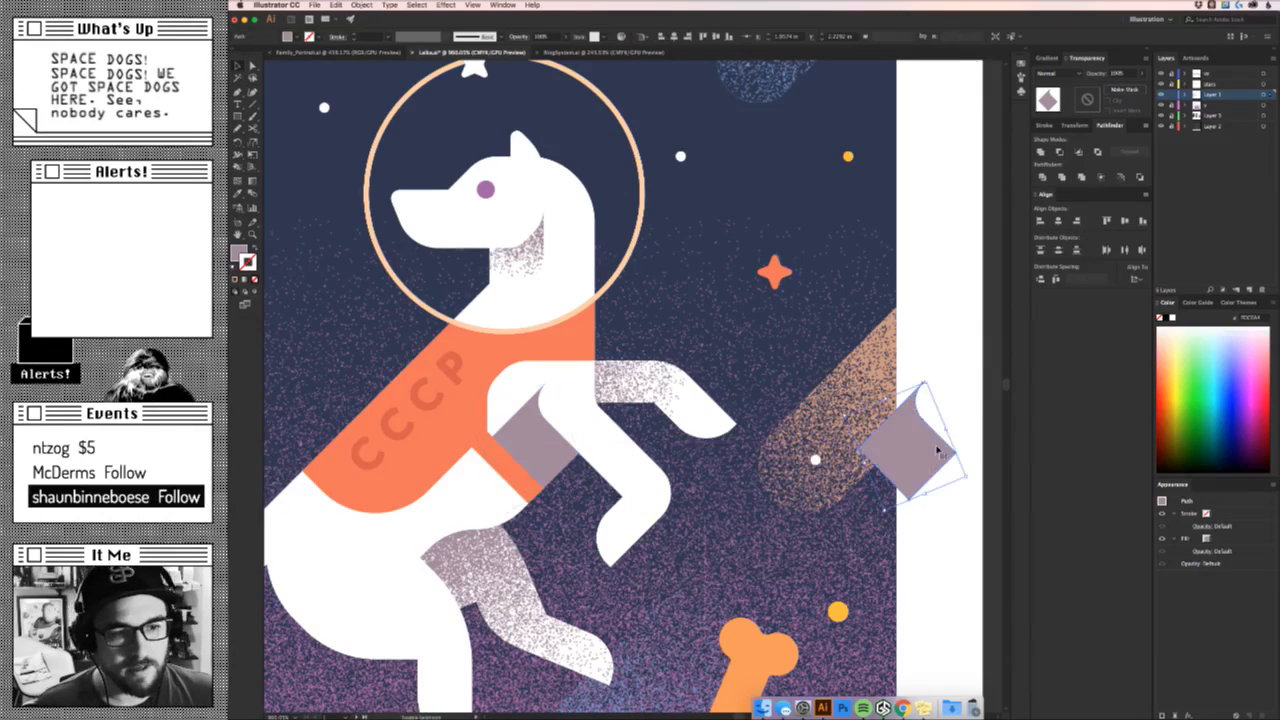
pyautogui.hscroll(5, 923, 340)
# Fill the duplicated chest shape with a linear white-to-black gradient running diagonally up toward its pointed tip.
pyautogui.click(1048, 57)
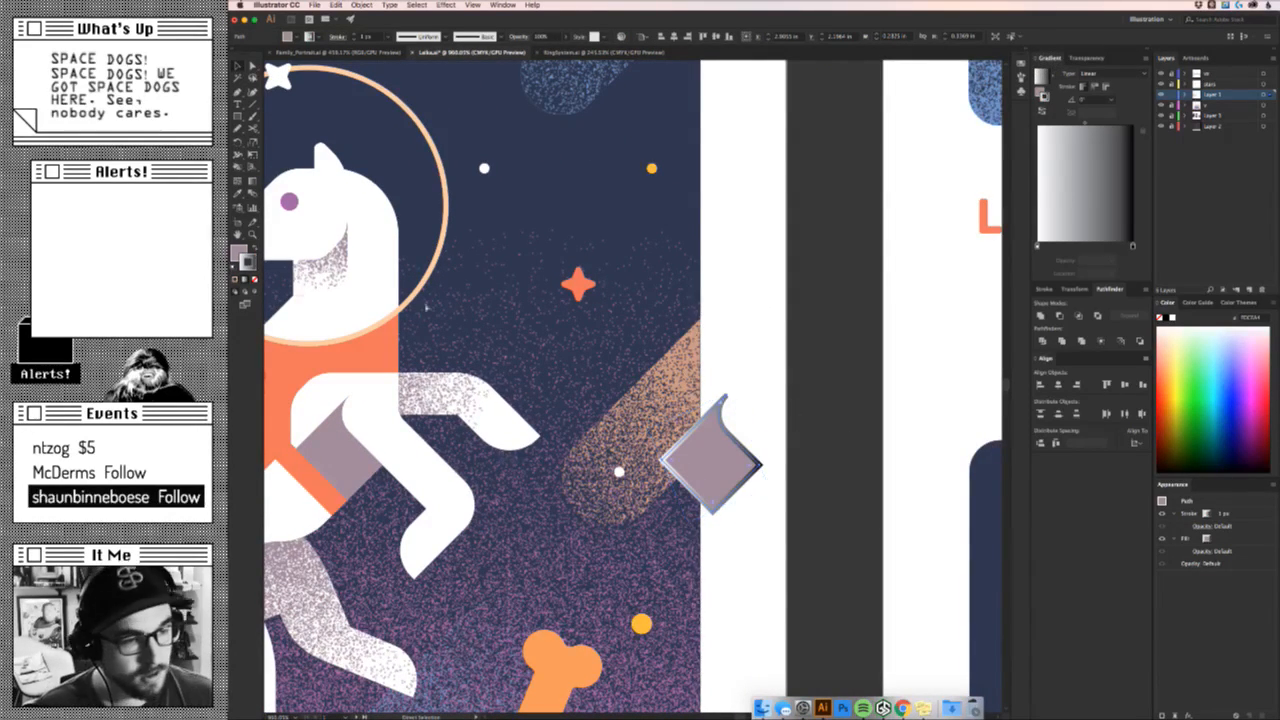
pyautogui.press('super+z')
pyautogui.click(238, 251)
pyautogui.click(1040, 76)
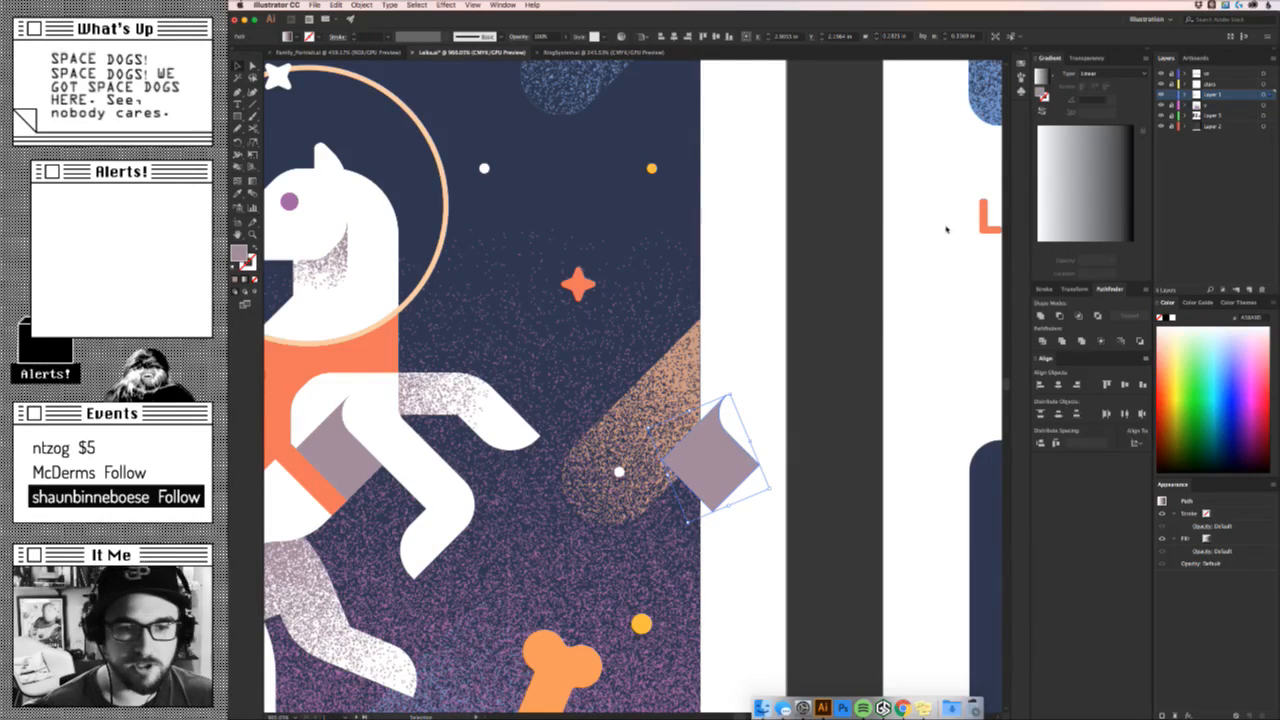
pyautogui.press('g')
pyautogui.moveTo(745, 412); pyautogui.dragTo(780, 426)
pyautogui.moveTo(697, 506); pyautogui.dragTo(760, 376)
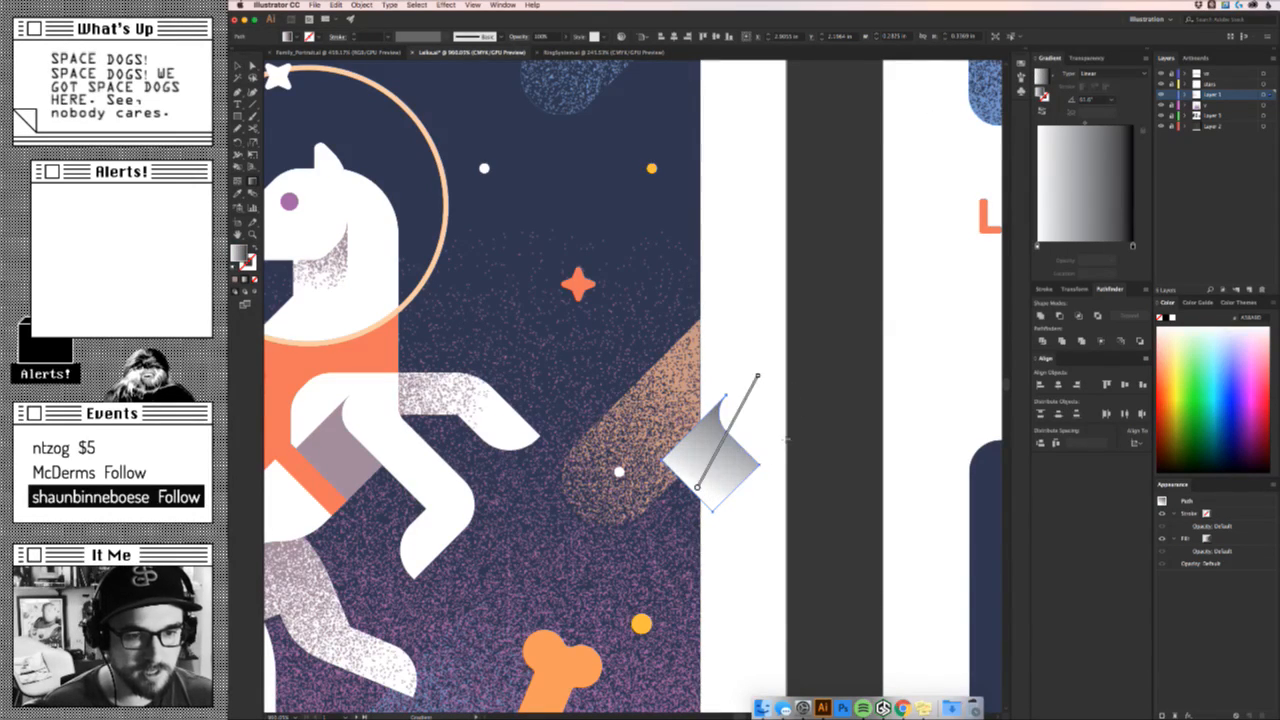
# Apply the Grain effect to the gradient-filled copy of the chest shape.
pyautogui.press('v')
pyautogui.click(445, 4)
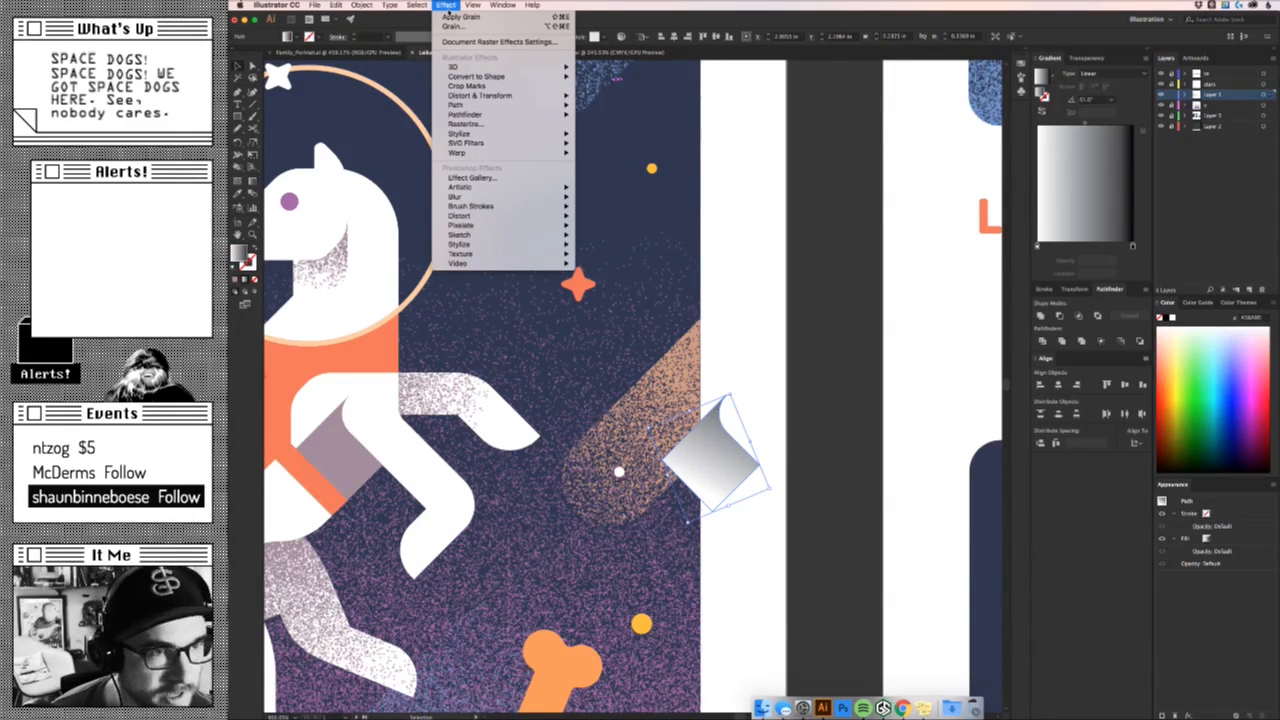
pyautogui.click(458, 16)
pyautogui.moveTo(724, 540); pyautogui.dragTo(840, 582)
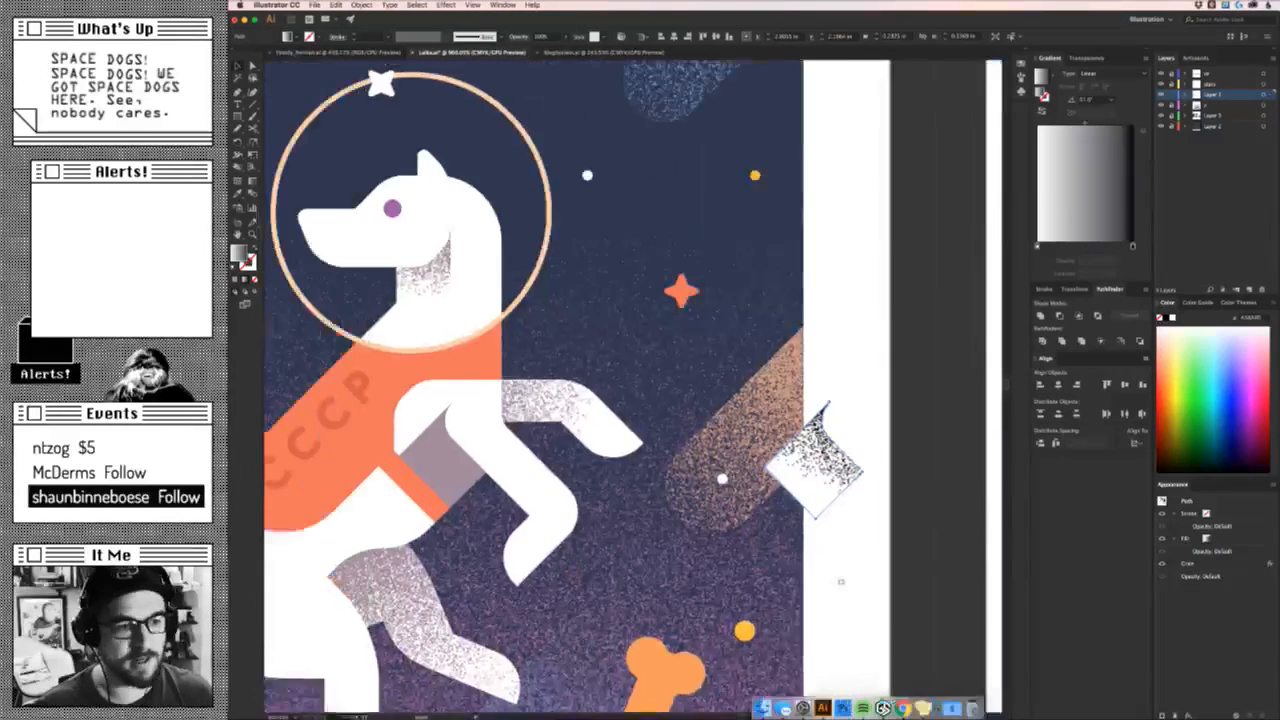
pyautogui.click(883, 584)
pyautogui.moveTo(841, 497); pyautogui.dragTo(881, 548)
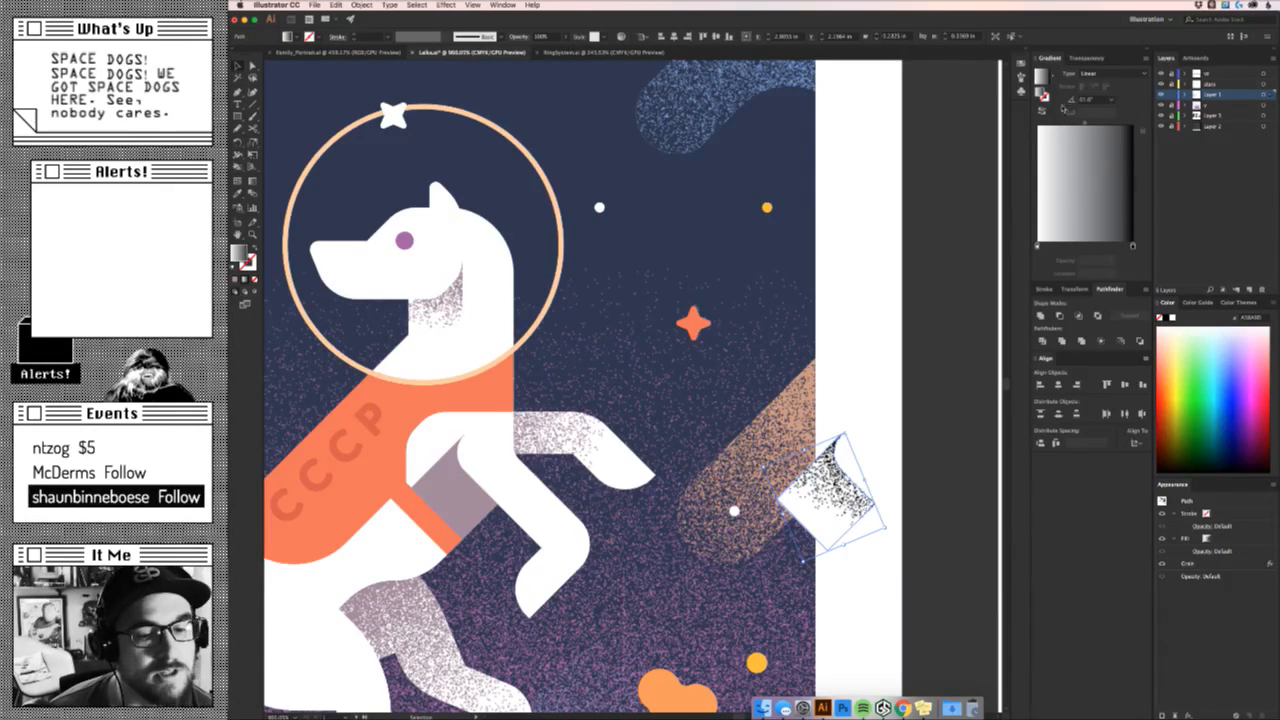
pyautogui.moveTo(838, 497); pyautogui.dragTo(874, 544)
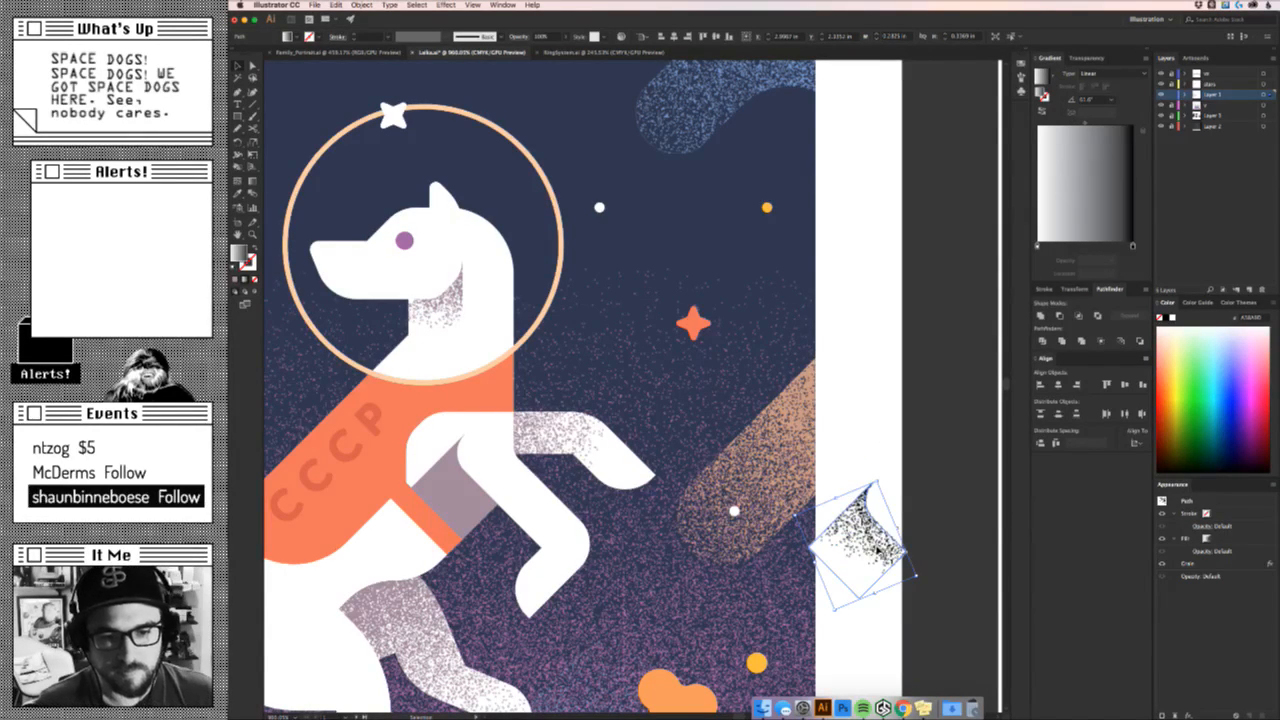
pyautogui.press('super+z')
# Place another copy of the mauve chest shape exactly in line with the grainy one and check their alignment.
pyautogui.moveTo(516, 494); pyautogui.dragTo(791, 491)
pyautogui.scroll(5, 852, 498)
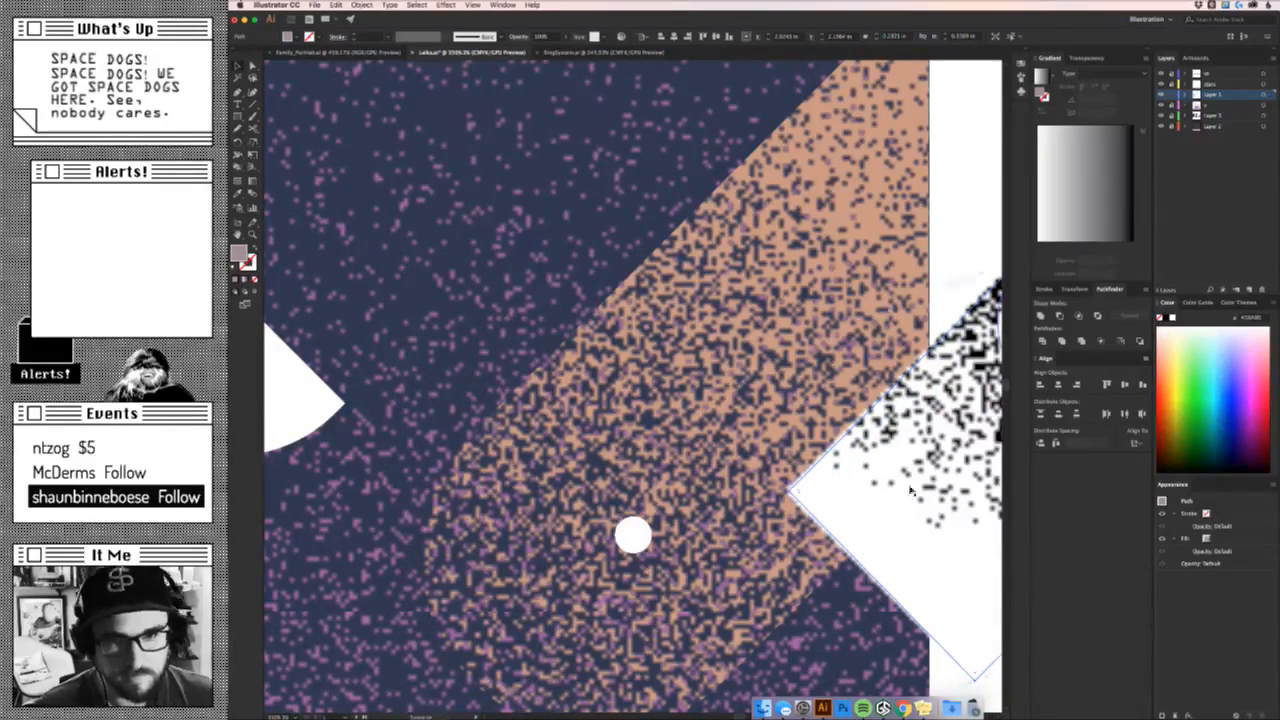
pyautogui.scroll(-5, 951, 533)
pyautogui.click(948, 571)
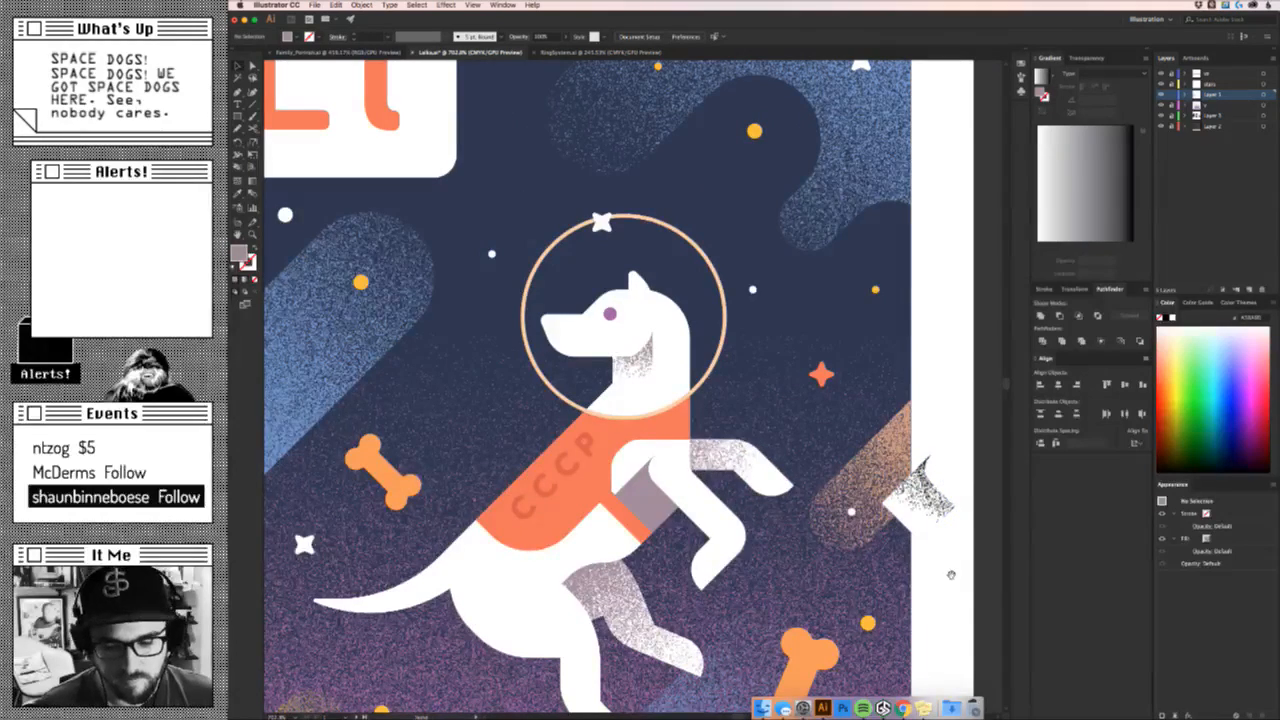
# Select the stacked grainy and mauve copies and make an inverted opacity mask from them.
pyautogui.hscroll(4, 948, 571)
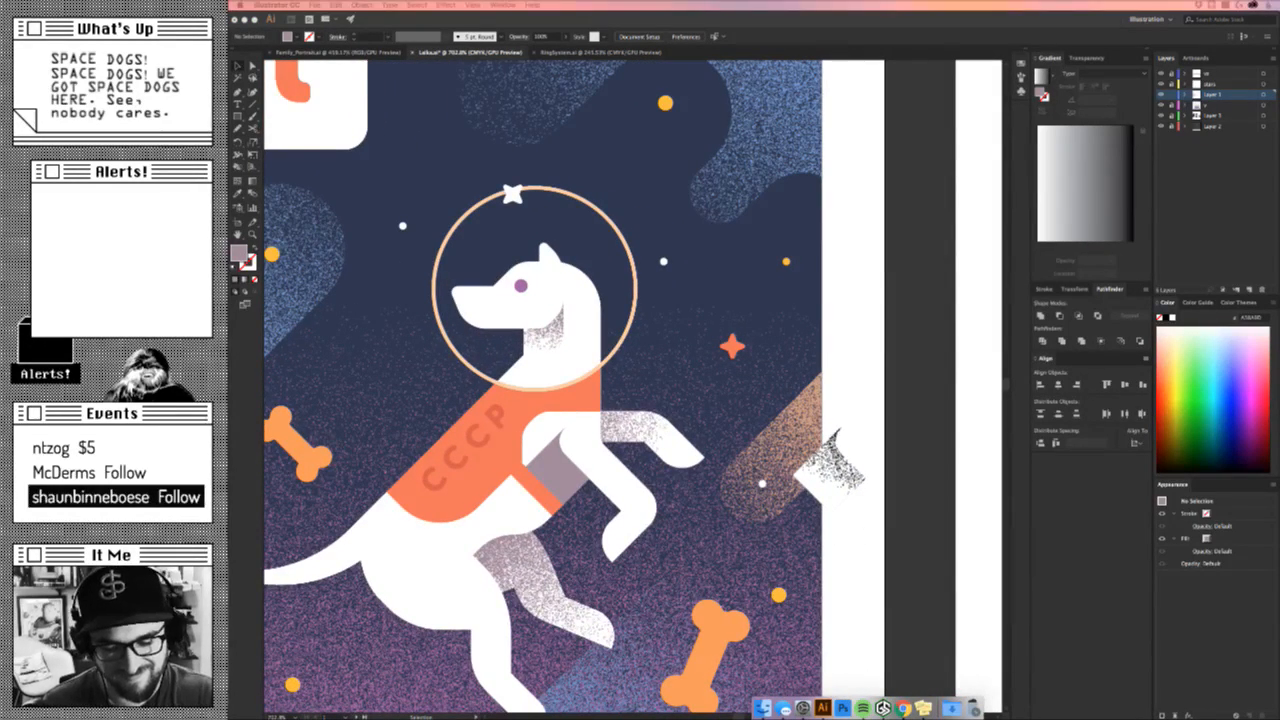
pyautogui.click(866, 501)
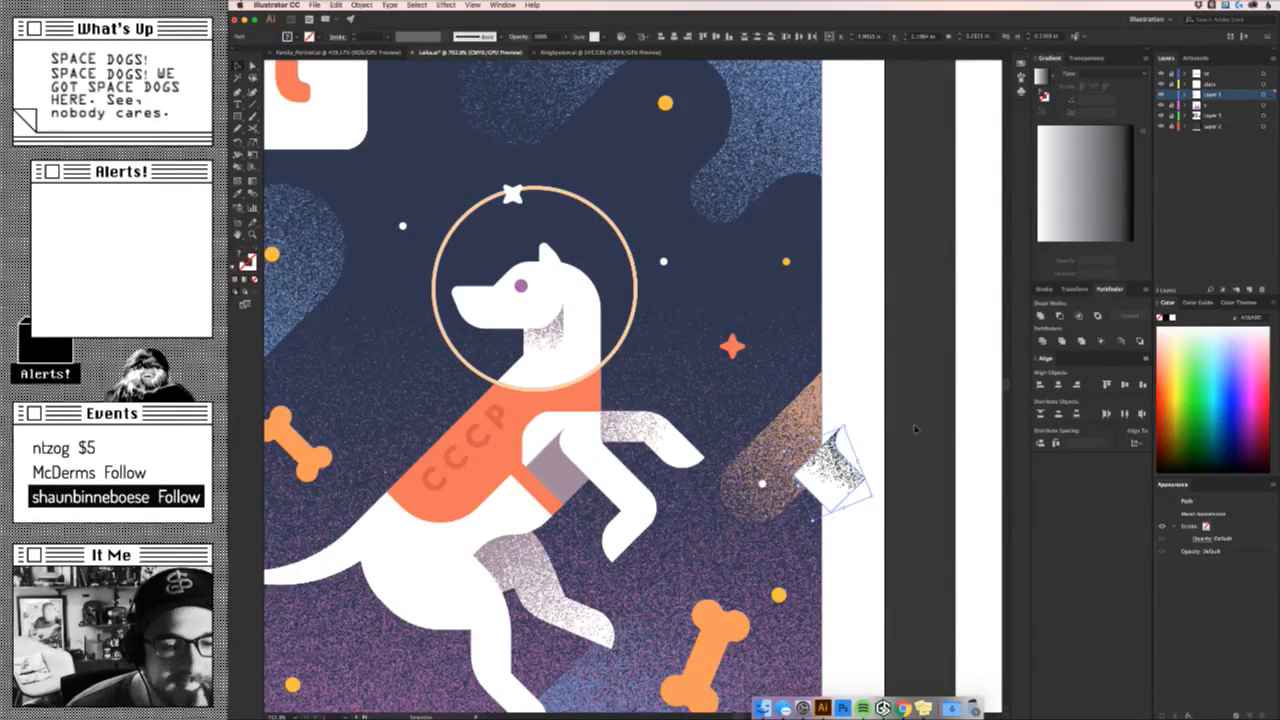
pyautogui.click(1087, 58)
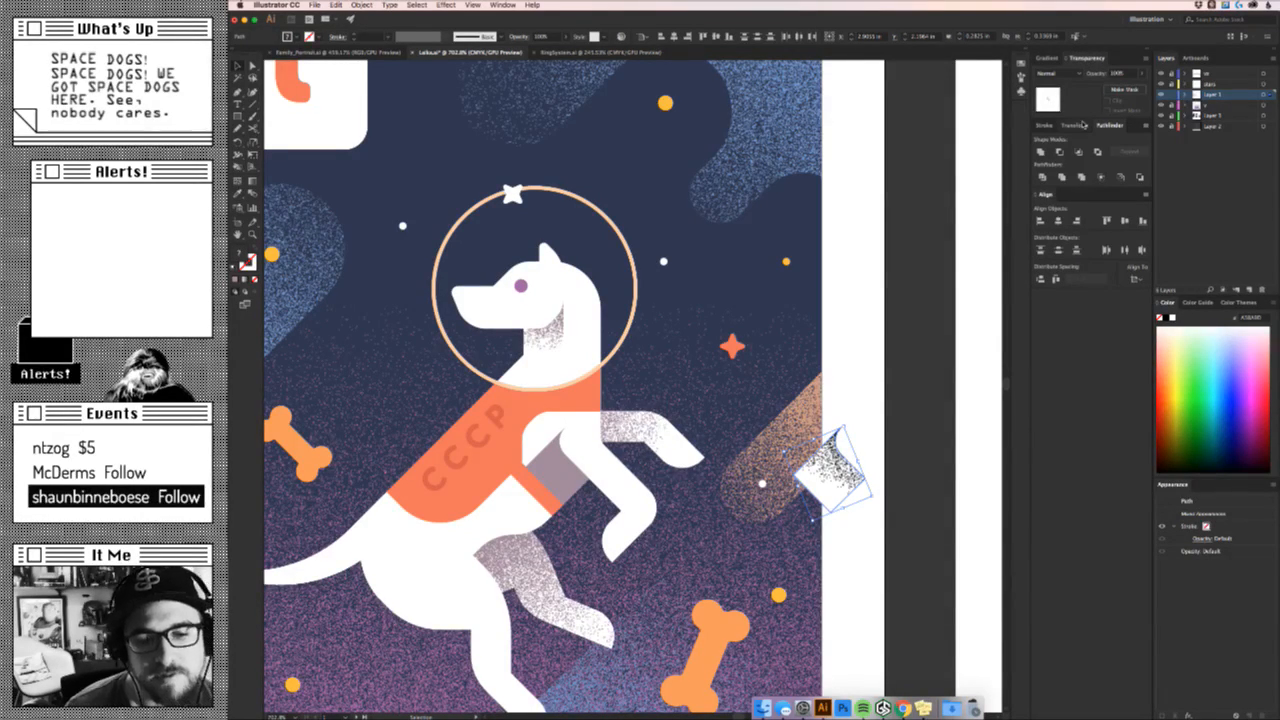
pyautogui.click(1124, 89)
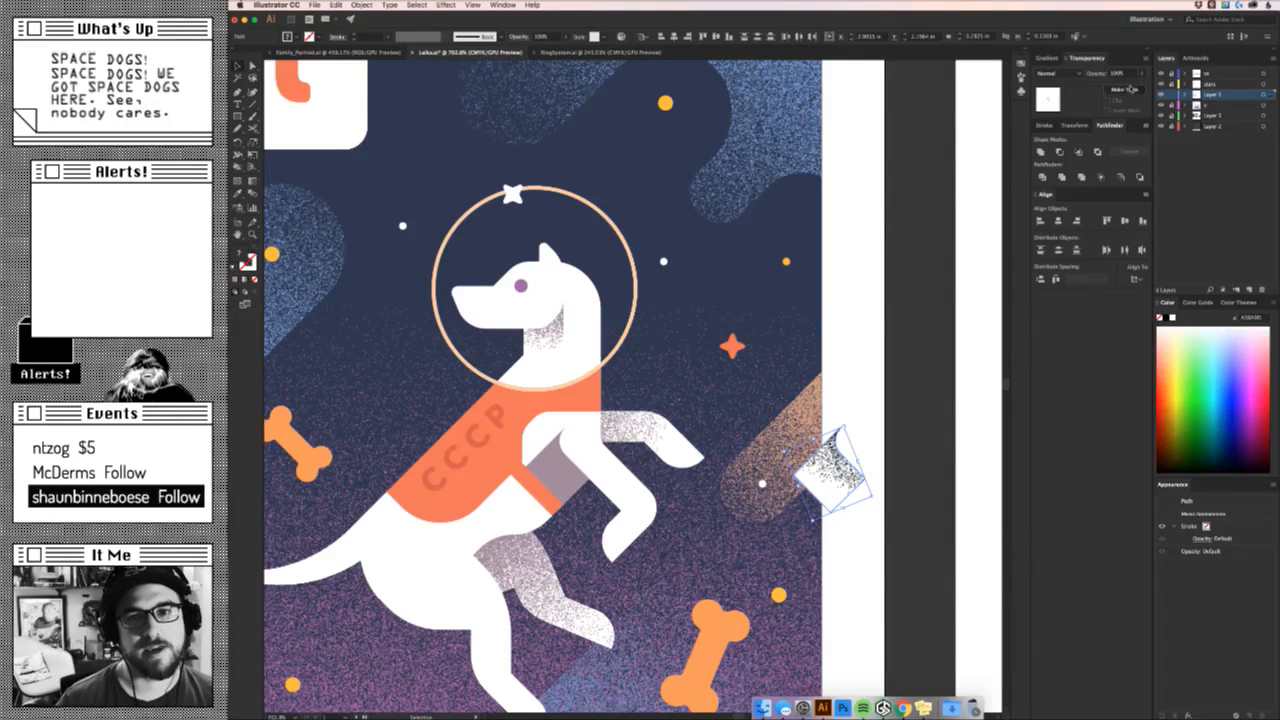
pyautogui.click(1115, 109)
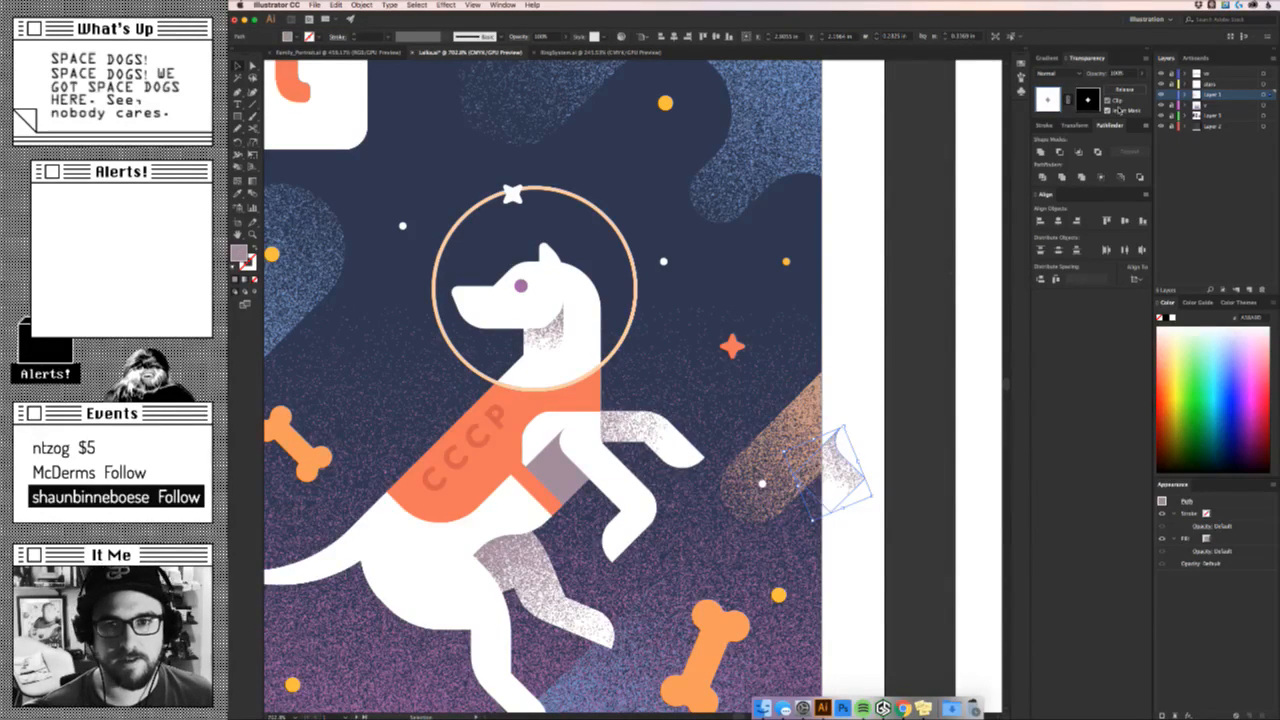
# Move the masked grain shading back onto the dog's chest, aligned over the solid mauve shape between strap and front leg.
pyautogui.moveTo(652, 518); pyautogui.dragTo(730, 518)
pyautogui.moveTo(862, 475); pyautogui.dragTo(709, 511)
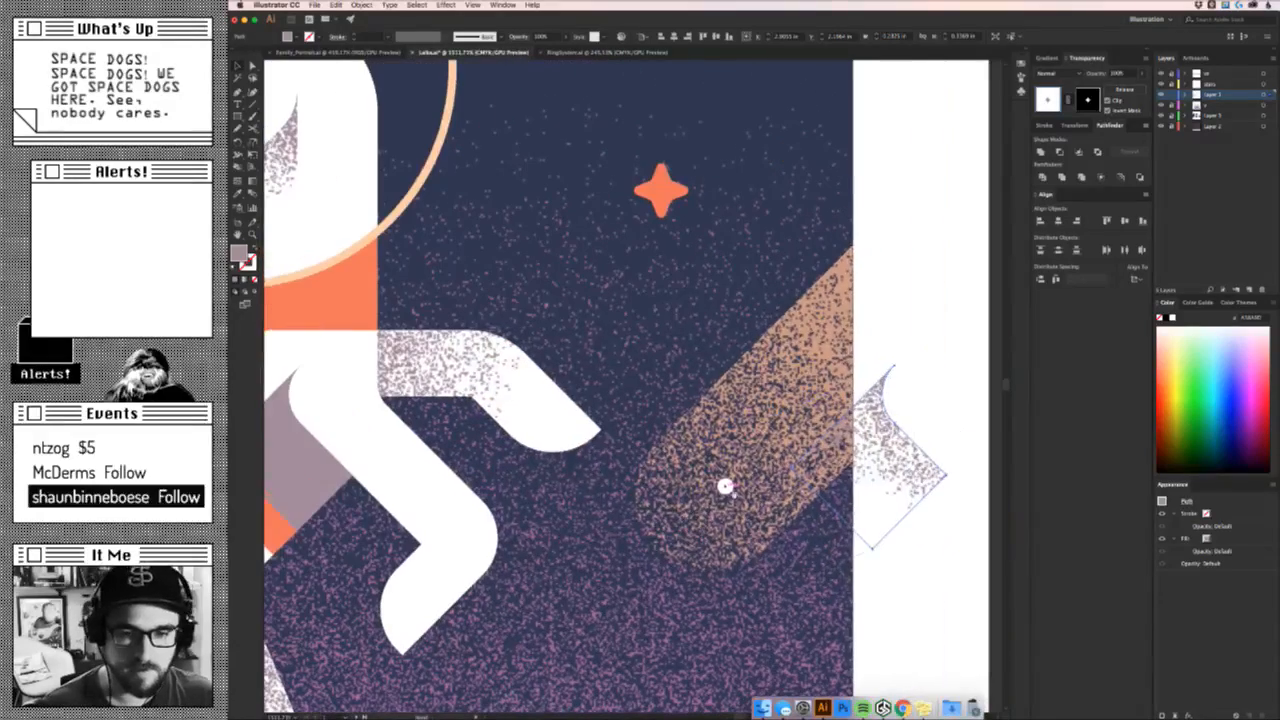
pyautogui.moveTo(872, 480); pyautogui.dragTo(312, 478)
pyautogui.moveTo(376, 518); pyautogui.dragTo(762, 549)
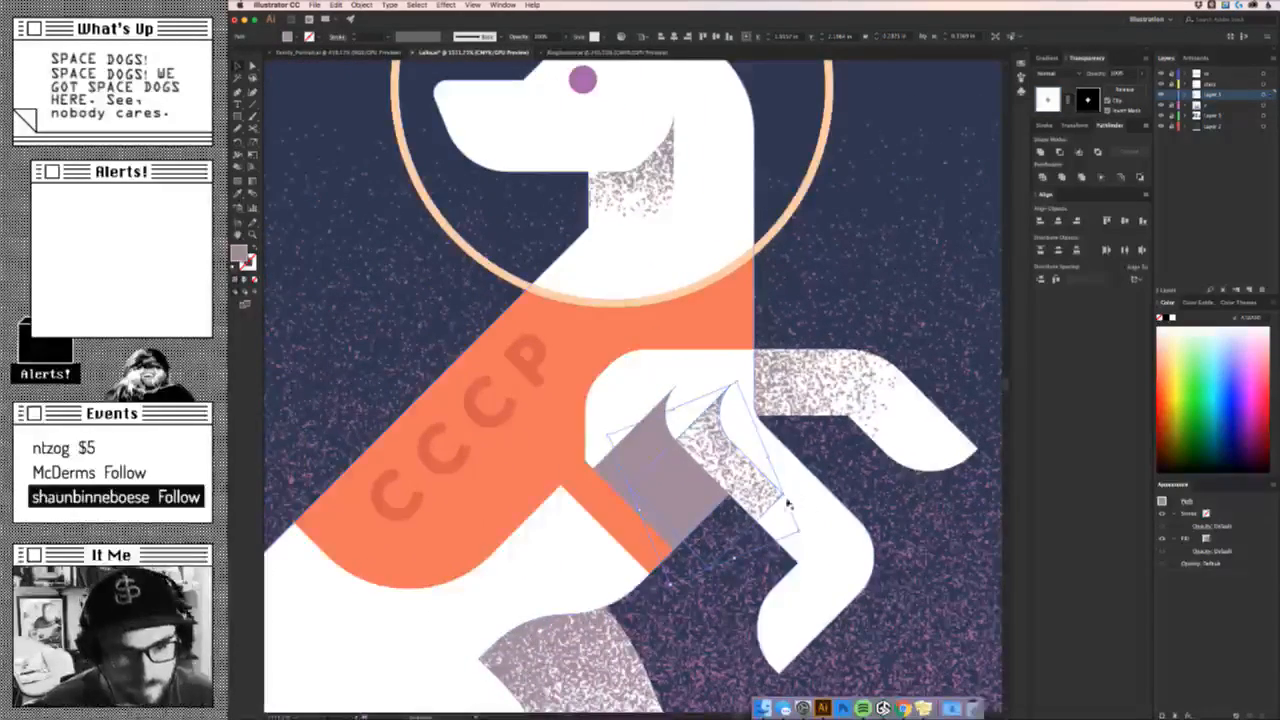
pyautogui.moveTo(784, 495); pyautogui.dragTo(737, 489)
# Delete the solid mauve shape from the dog's chest.
pyautogui.press('super+shift+a')
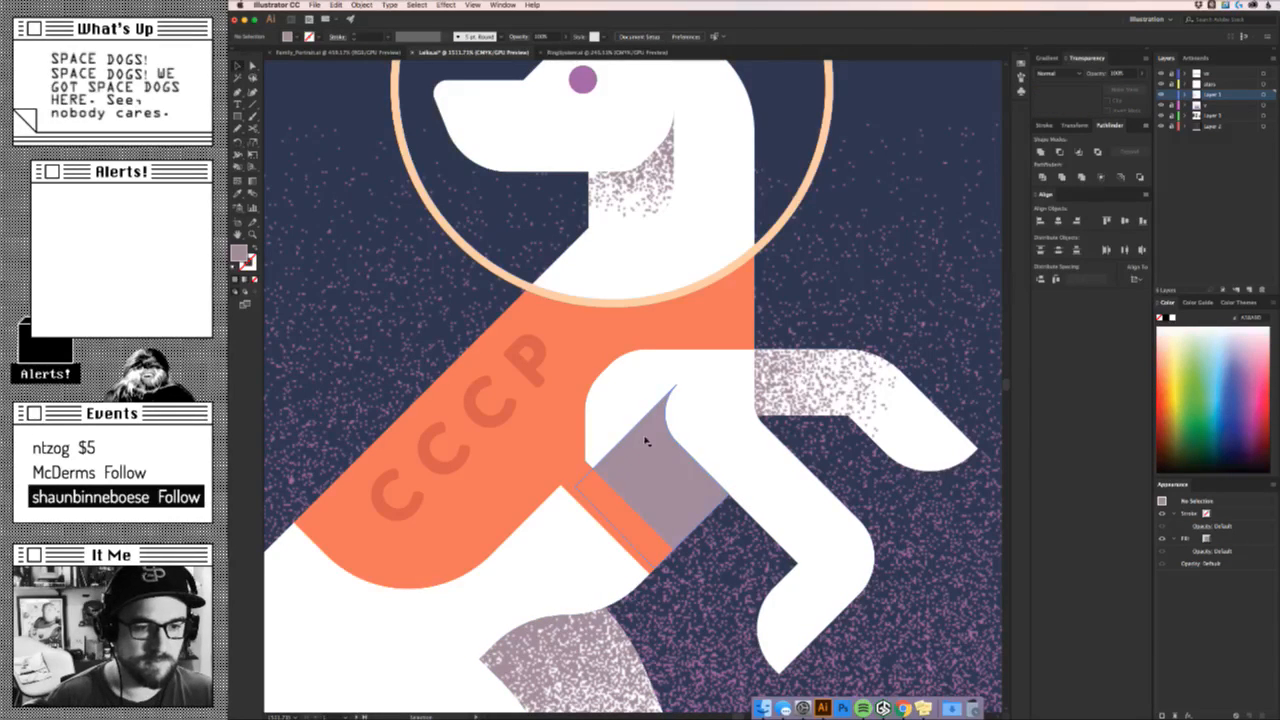
pyautogui.moveTo(646, 440); pyautogui.dragTo(689, 651)
pyautogui.press('Delete')
# Place the chest shading shape behind the orange strap and the dog's front leg.
pyautogui.click(698, 467)
pyautogui.press('super+f')
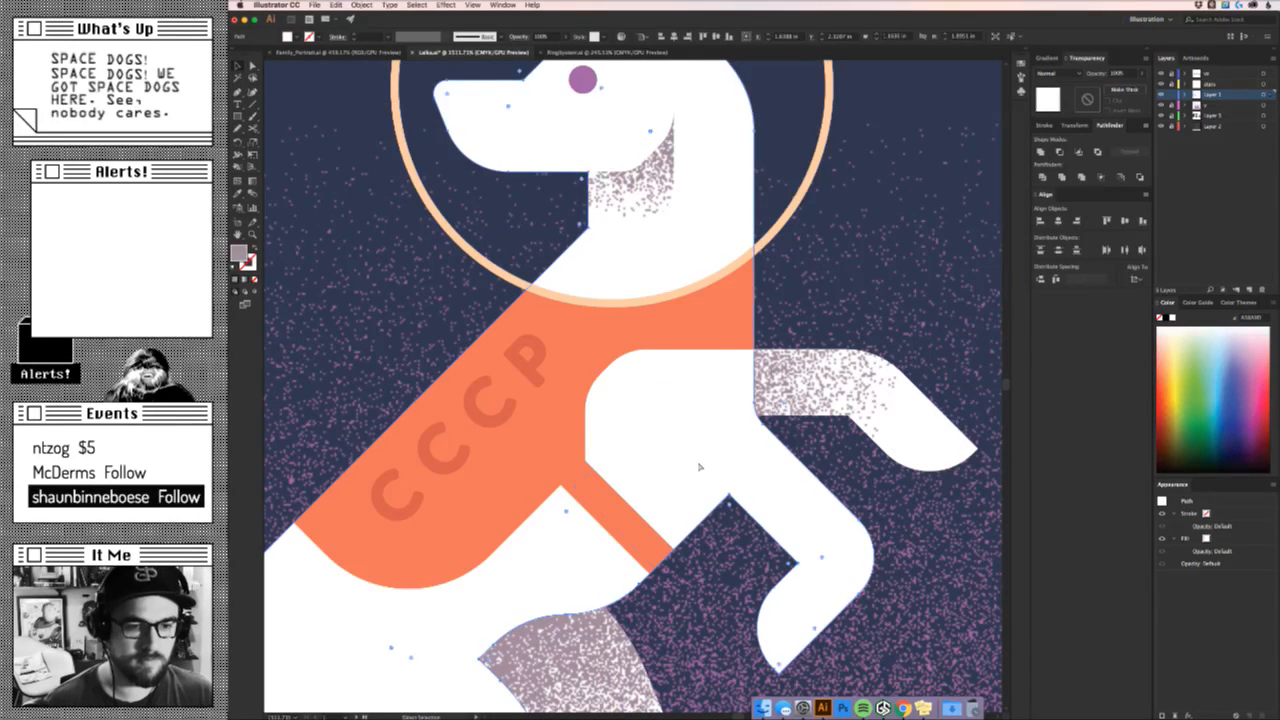
pyautogui.press('super+z')
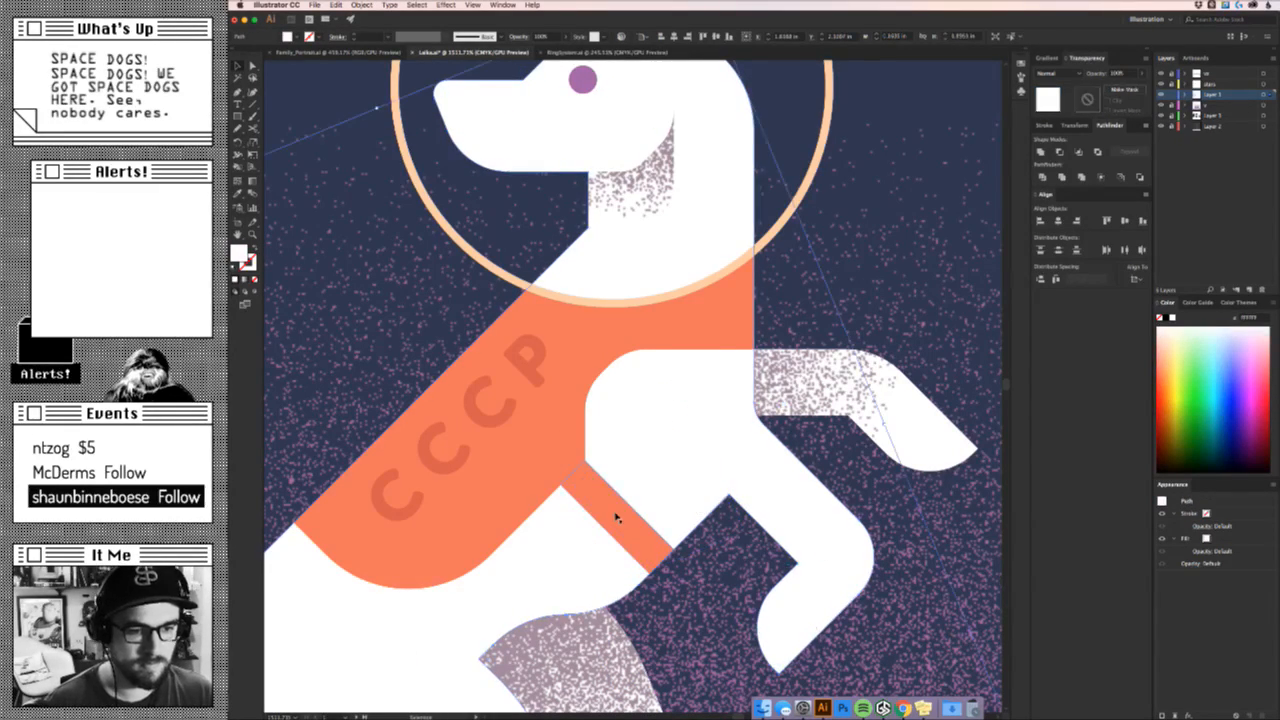
pyautogui.click(614, 514)
pyautogui.press('super+b')
pyautogui.press('super+shift+a')
pyautogui.press('z')
pyautogui.moveTo(745, 413); pyautogui.dragTo(706, 466)
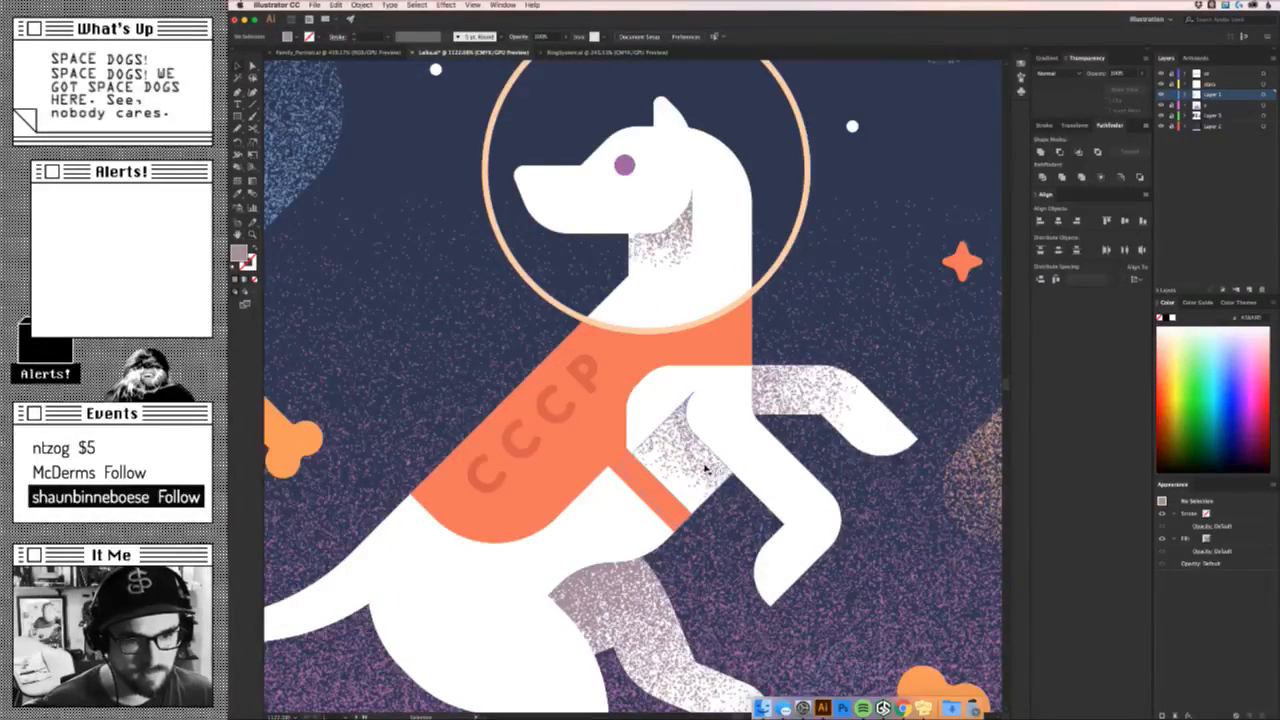
# Redraw the gradient in the chest shading's opacity mask so the grain is densest beside the front leg and fades toward the strap.
pyautogui.keyDown('super'); pyautogui.click(706, 466); pyautogui.keyUp('super')
pyautogui.press('g')
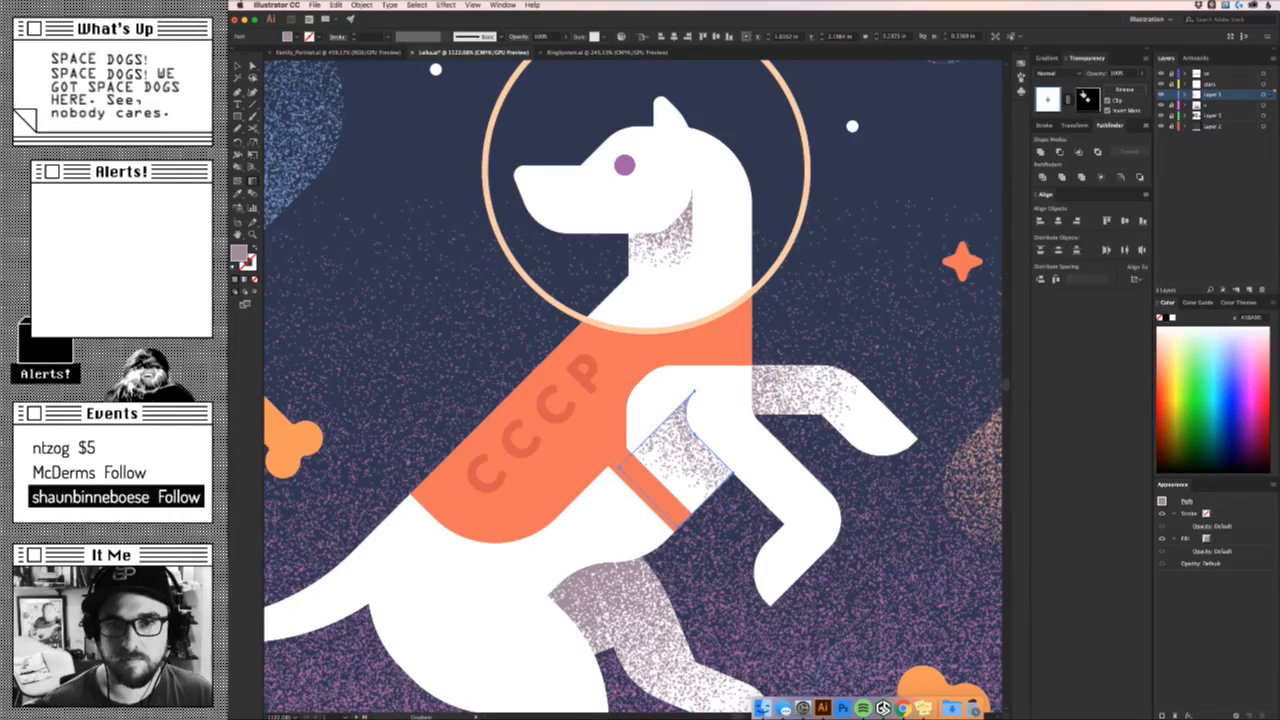
pyautogui.click(1085, 97)
pyautogui.moveTo(751, 450); pyautogui.dragTo(794, 473)
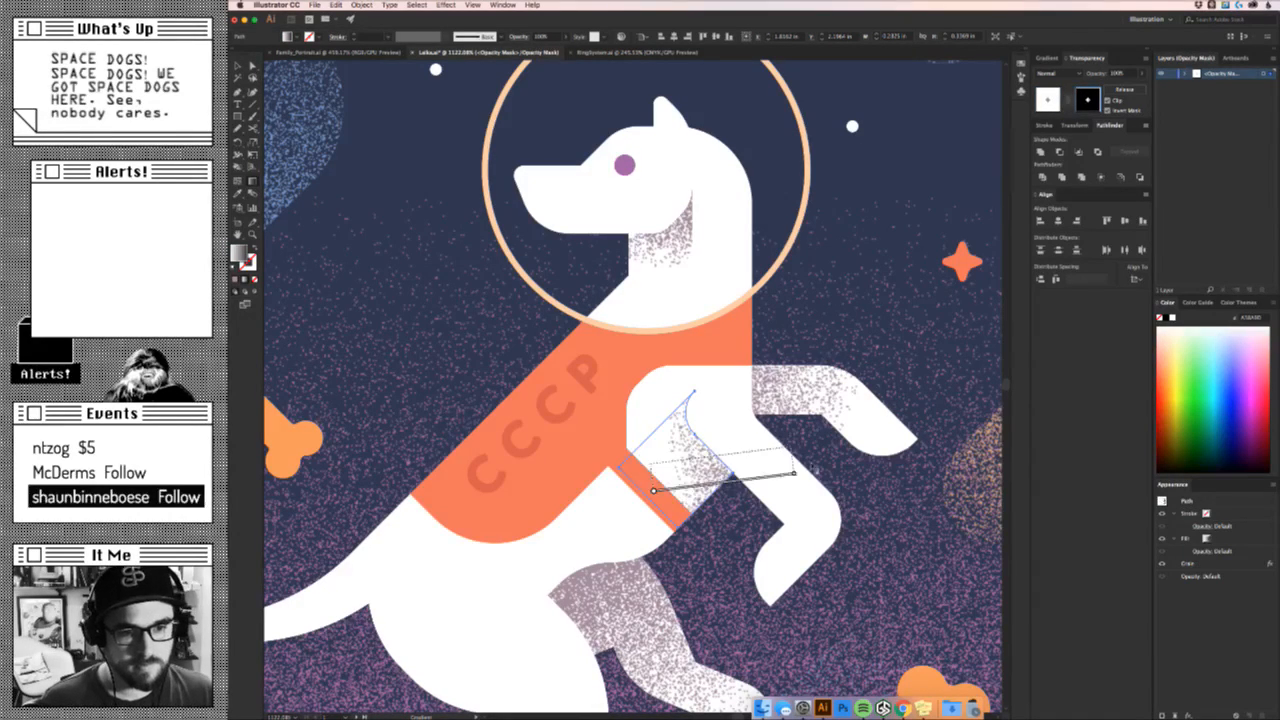
pyautogui.moveTo(648, 470)
pyautogui.mouseDown()
pyautogui.moveTo(790, 452)
pyautogui.moveTo(790, 432)
pyautogui.moveTo(722, 453)
pyautogui.mouseUp()
pyautogui.keyDown('super'); pyautogui.click(945, 507); pyautogui.keyUp('super')
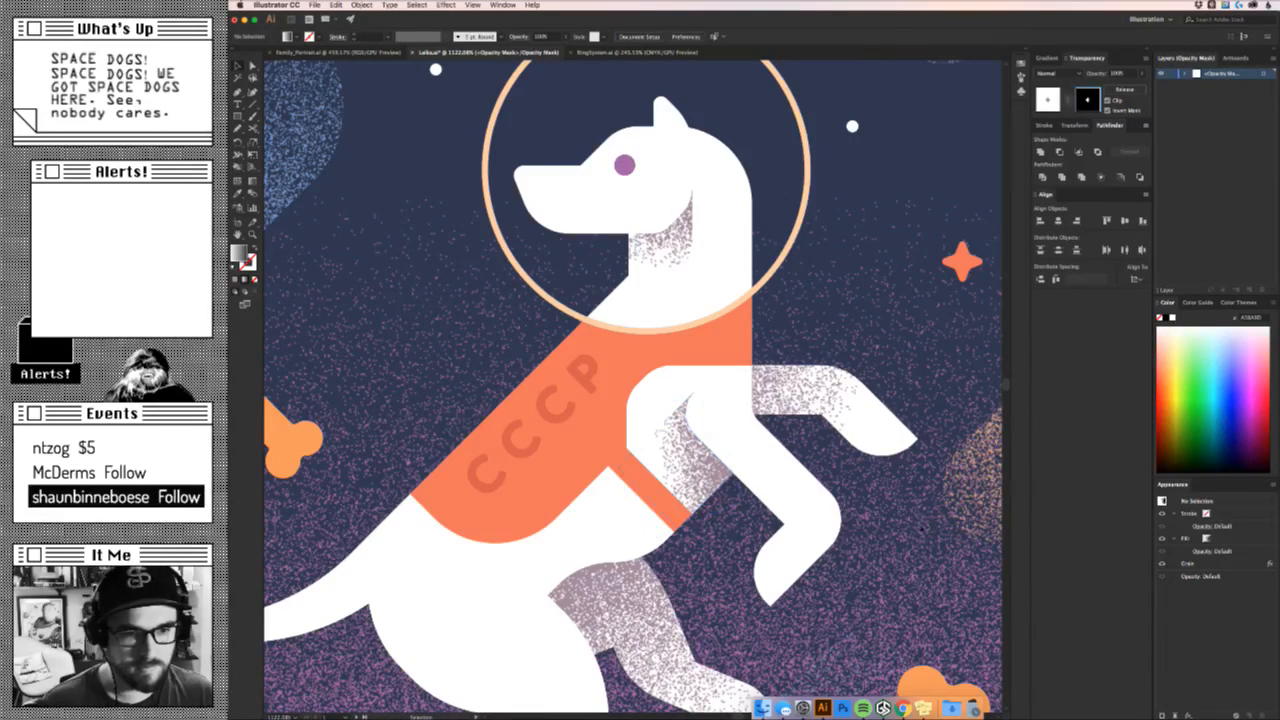
# Check the shading on the whole card and return from opacity mask editing to the artwork.
pyautogui.press('z')
pyautogui.moveTo(908, 531); pyautogui.dragTo(706, 420)
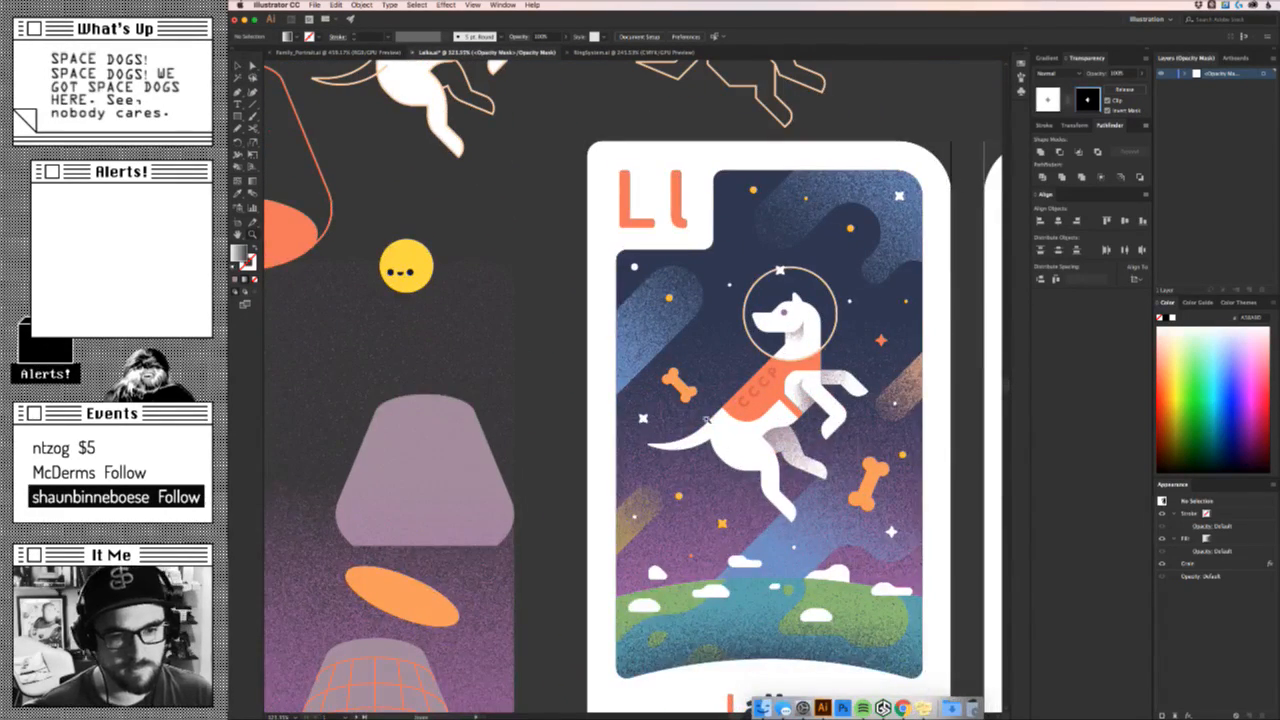
pyautogui.press('v')
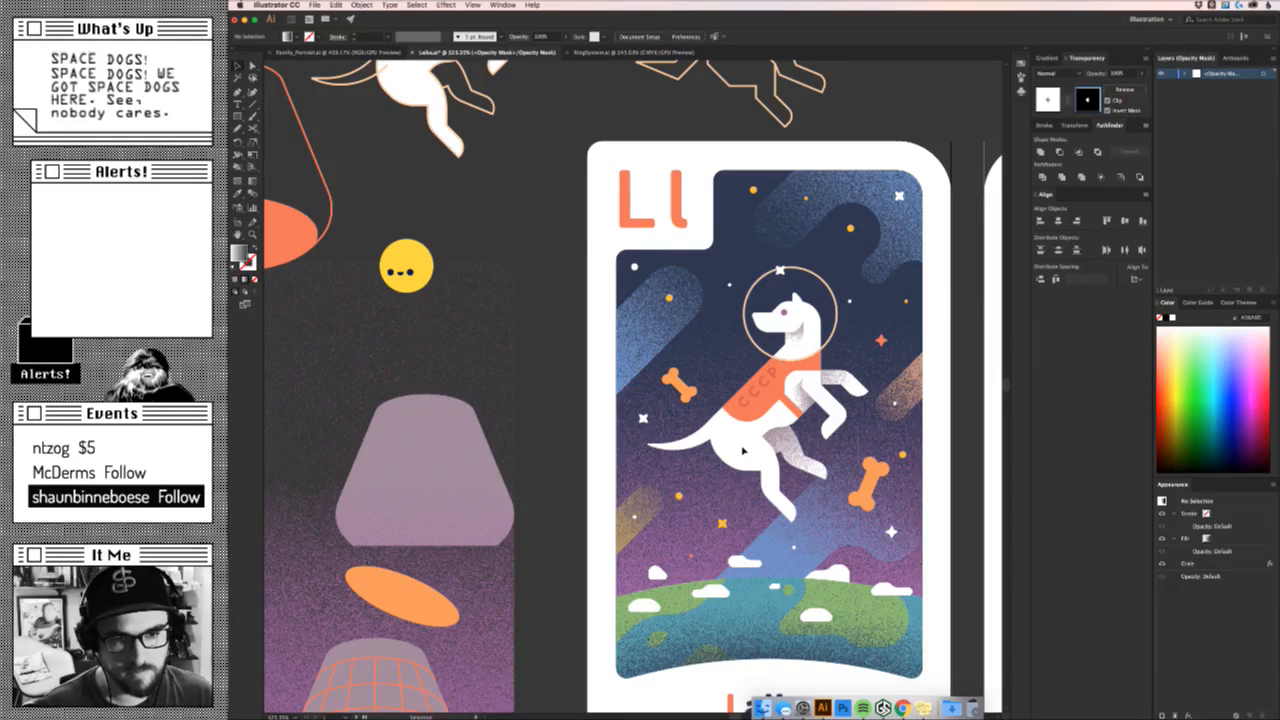
pyautogui.moveTo(800, 432); pyautogui.dragTo(769, 480)
pyautogui.press('z')
pyautogui.moveTo(740, 366); pyautogui.dragTo(786, 349)
pyautogui.press('v')
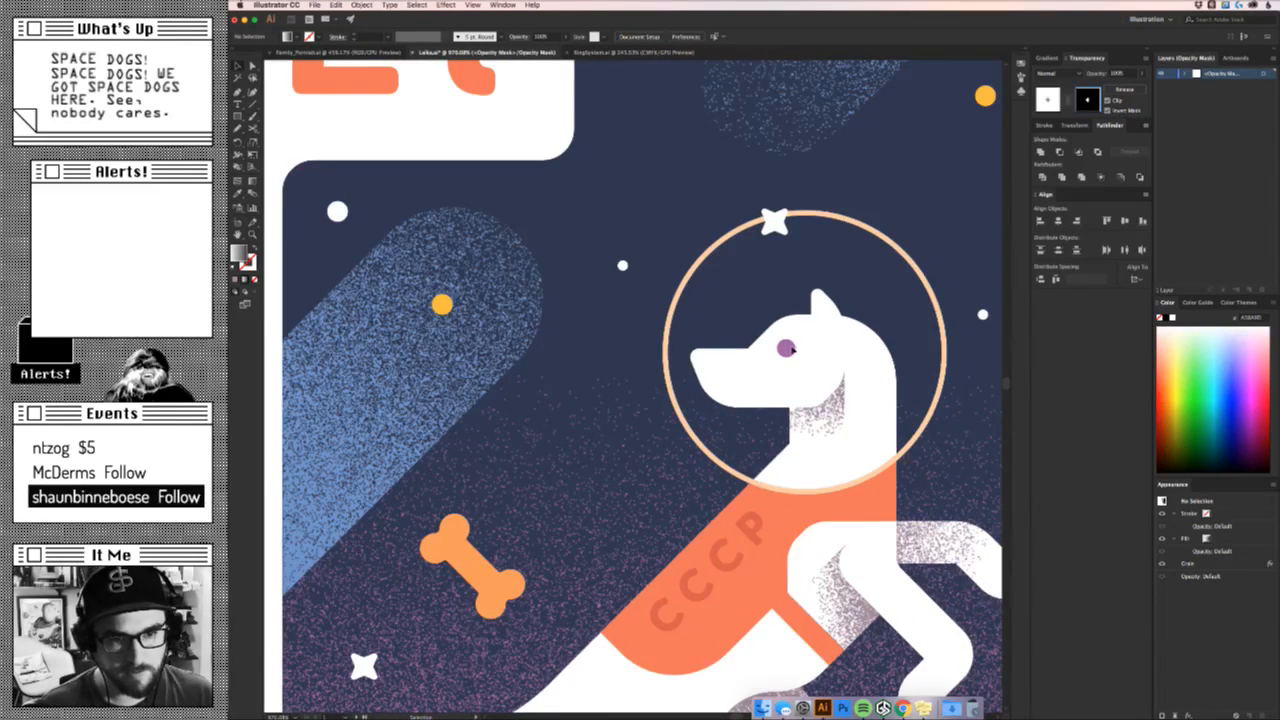
pyautogui.click(1047, 97)
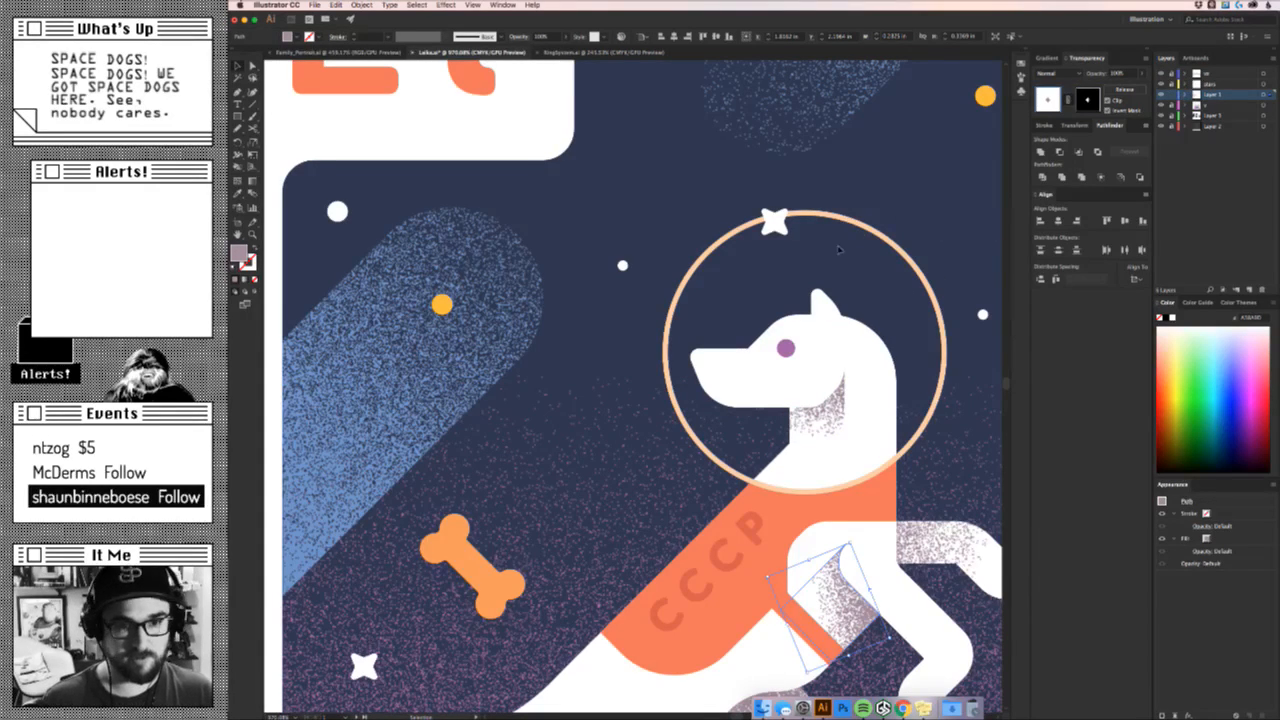
# Try the dark orange palette swatch as the fill colour of the dog's eye.
pyautogui.click(786, 348)
pyautogui.press('z')
pyautogui.moveTo(864, 392); pyautogui.dragTo(818, 400)
pyautogui.moveTo(851, 497); pyautogui.dragTo(710, 216)
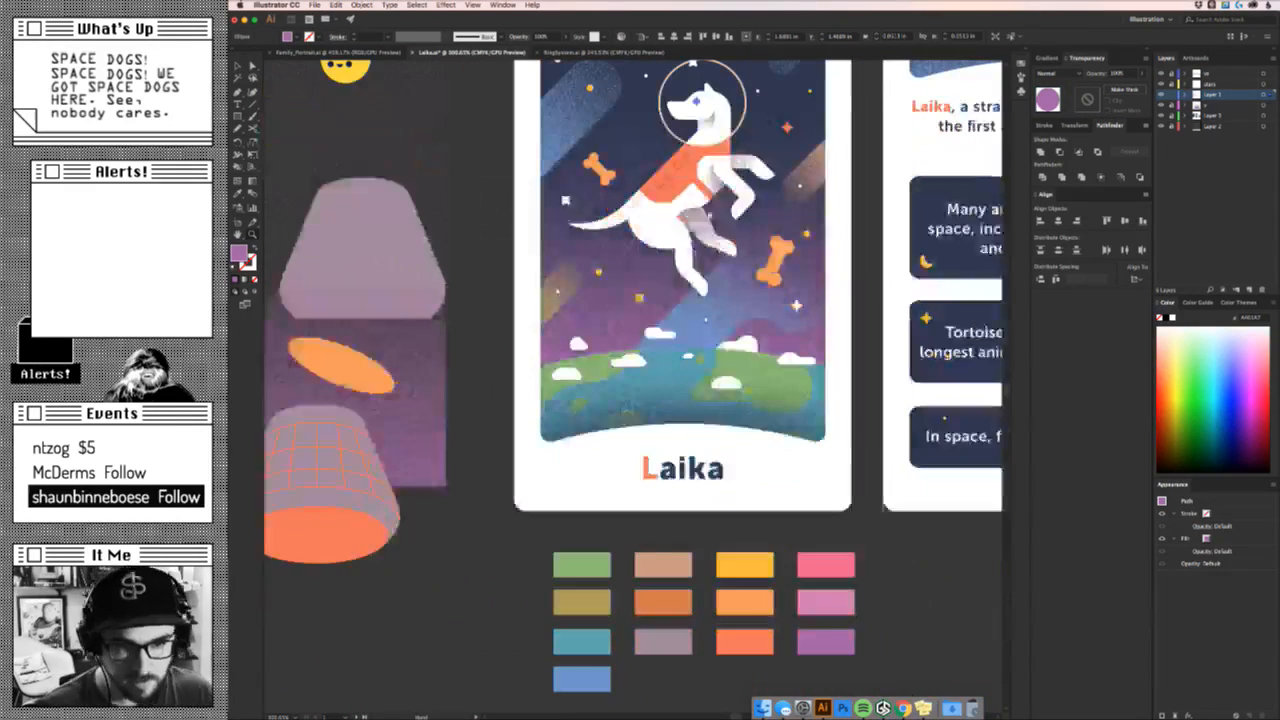
pyautogui.press('i')
pyautogui.click(677, 602)
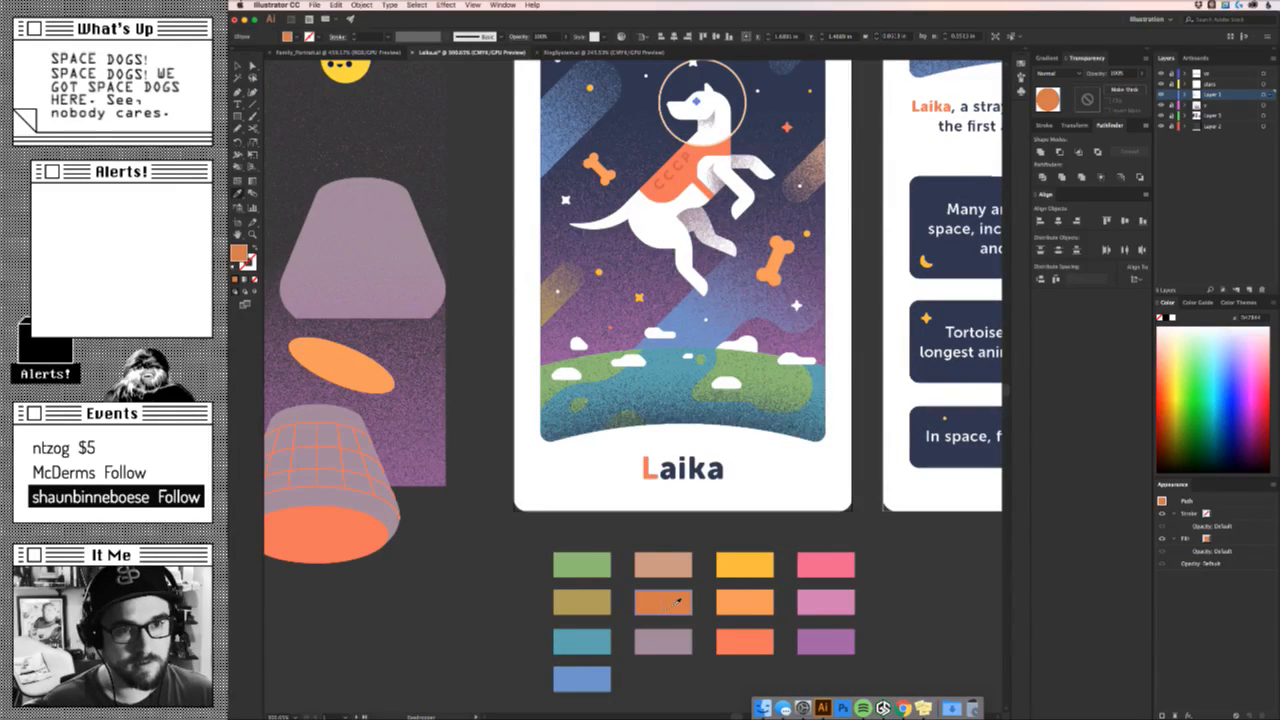
pyautogui.press('v')
pyautogui.click(741, 154)
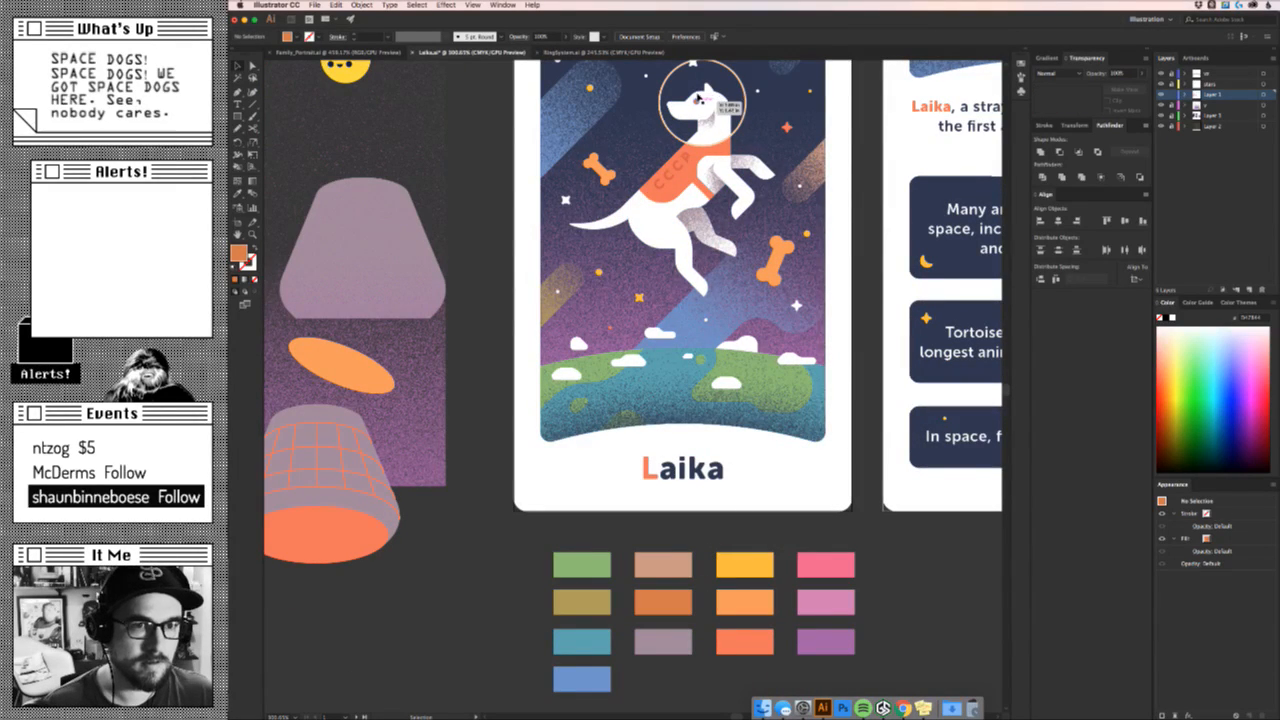
# Recolour the dog's eye with the dark navy sampled from the card's night sky.
pyautogui.click(697, 99)
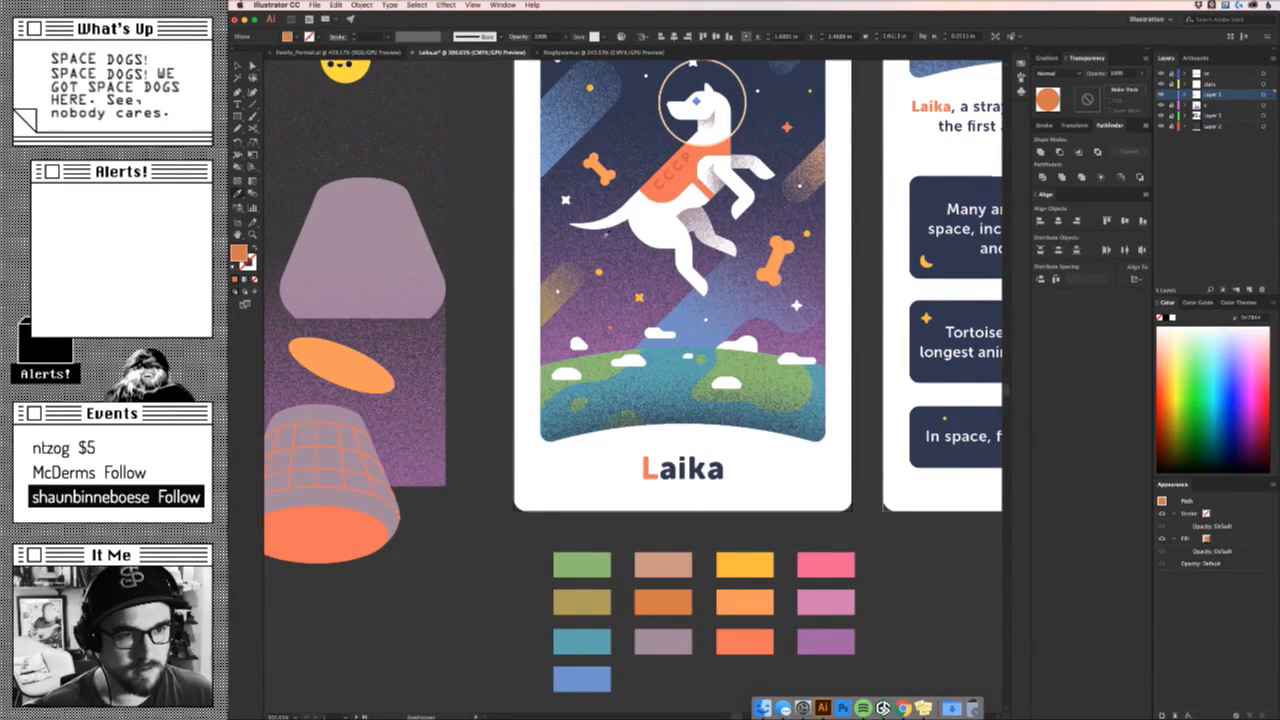
pyautogui.scroll(5, 613, 218)
pyautogui.click(559, 270)
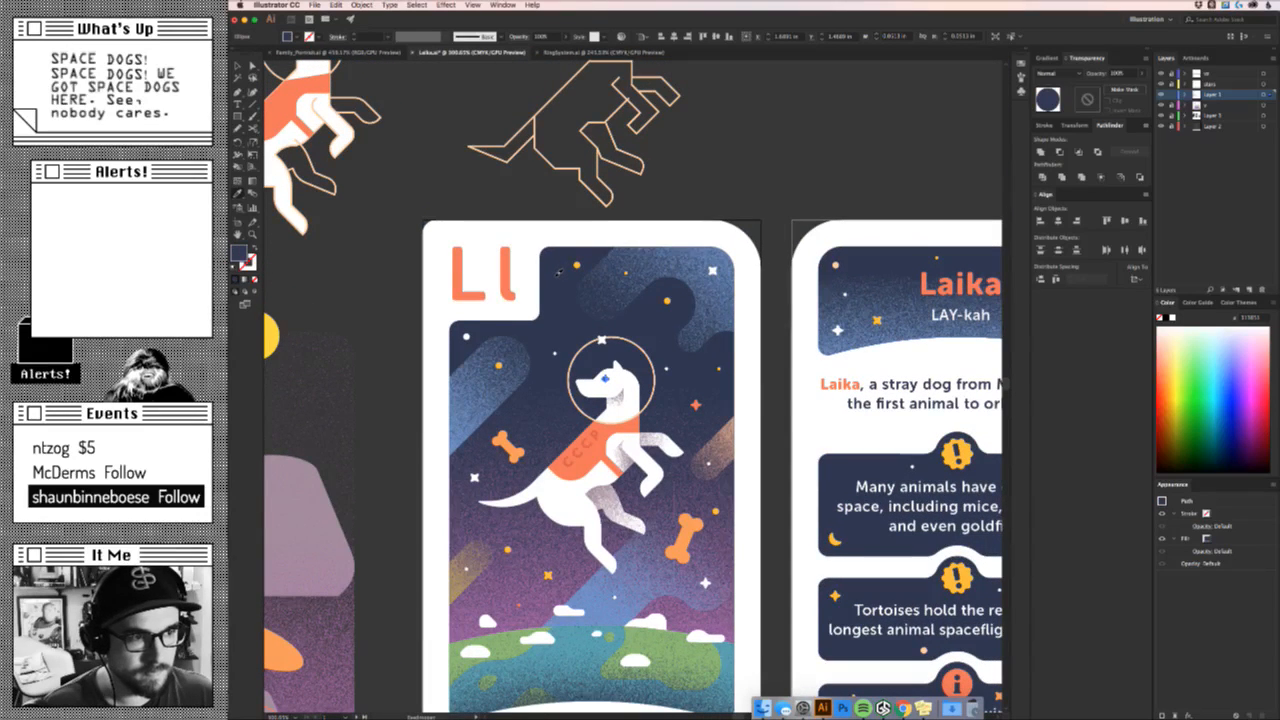
pyautogui.moveTo(611, 433); pyautogui.dragTo(659, 367)
pyautogui.press('v')
pyautogui.click(485, 384)
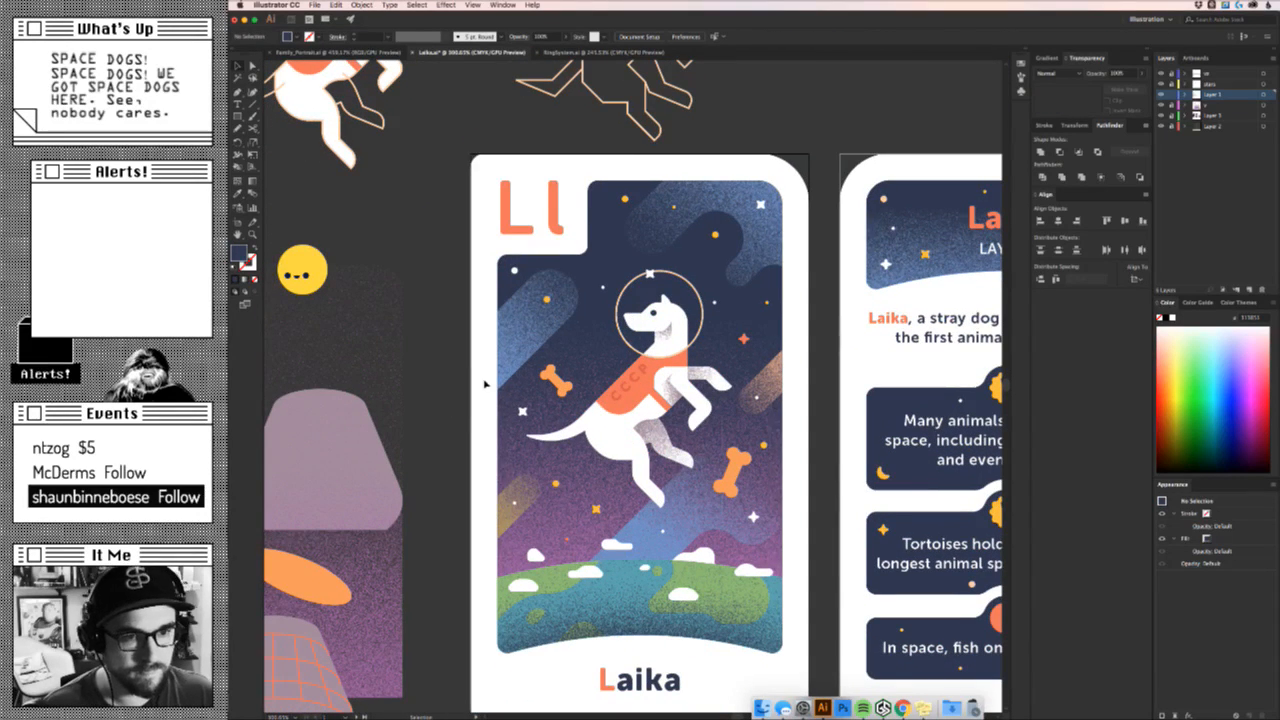
pyautogui.scroll(3, 680, 310)
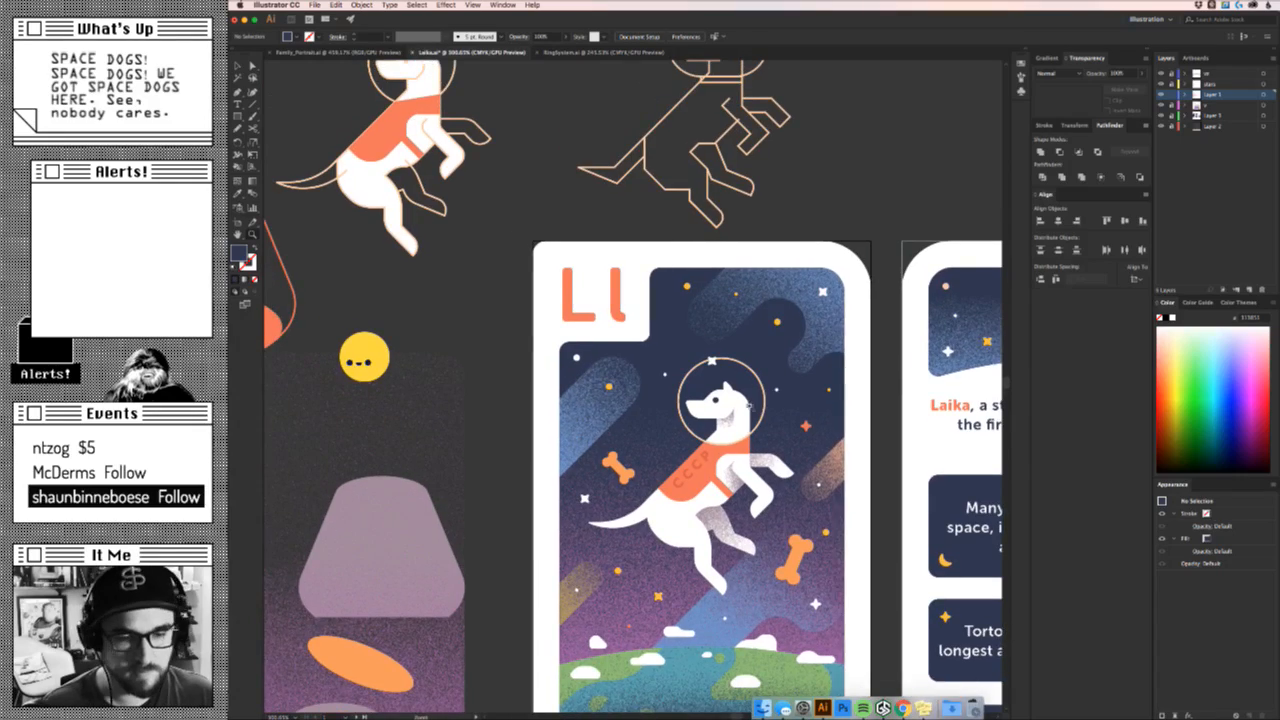
pyautogui.scroll(8, 727, 408)
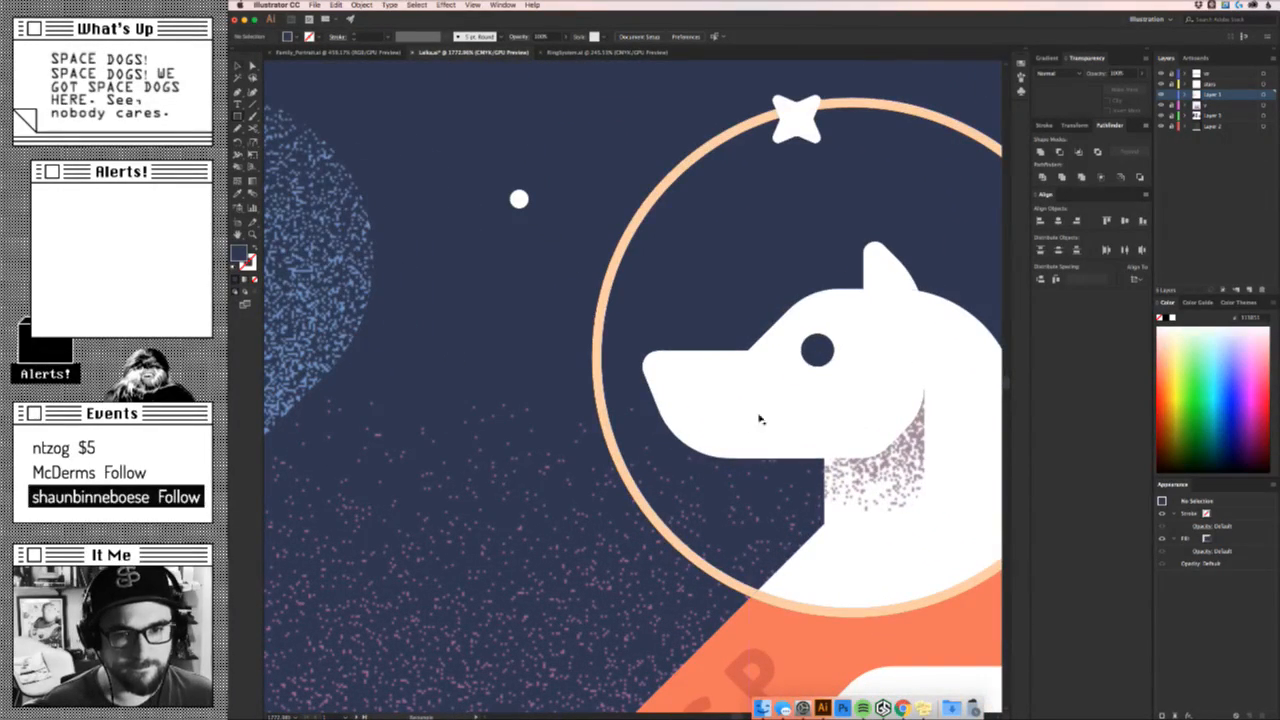
pyautogui.hscroll(3, 760, 420)
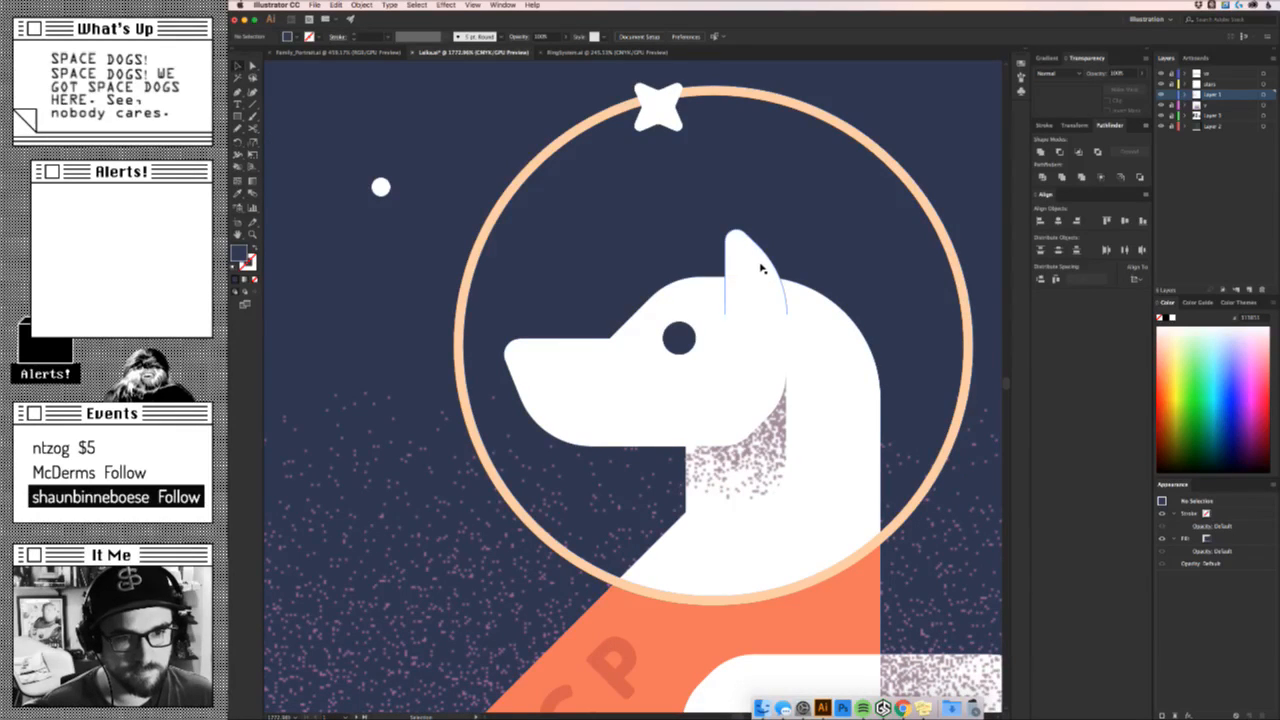
pyautogui.moveTo(760, 268); pyautogui.dragTo(768, 268)
pyautogui.press('super+z')
pyautogui.click(876, 292)
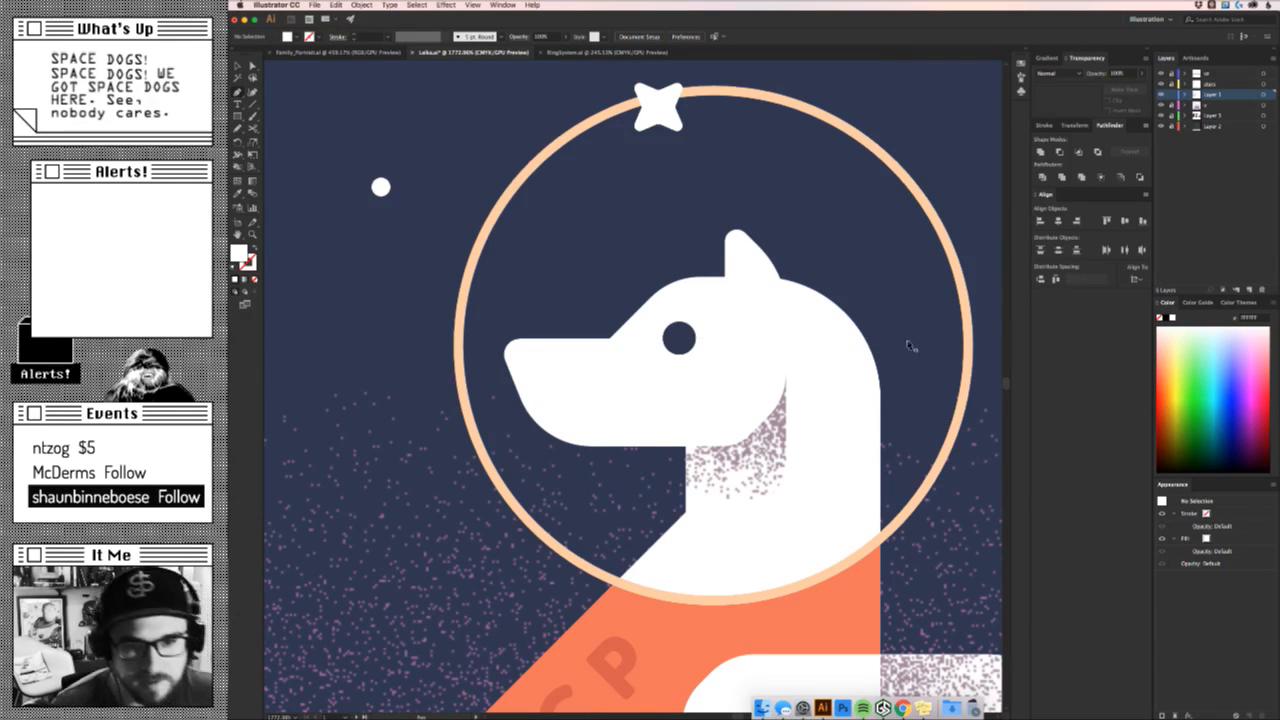
pyautogui.click(881, 334)
pyautogui.press('super+z')
# Draw a stepped, angular path with the Pen tool from behind the dog's head down across its neck.
pyautogui.click(891, 334)
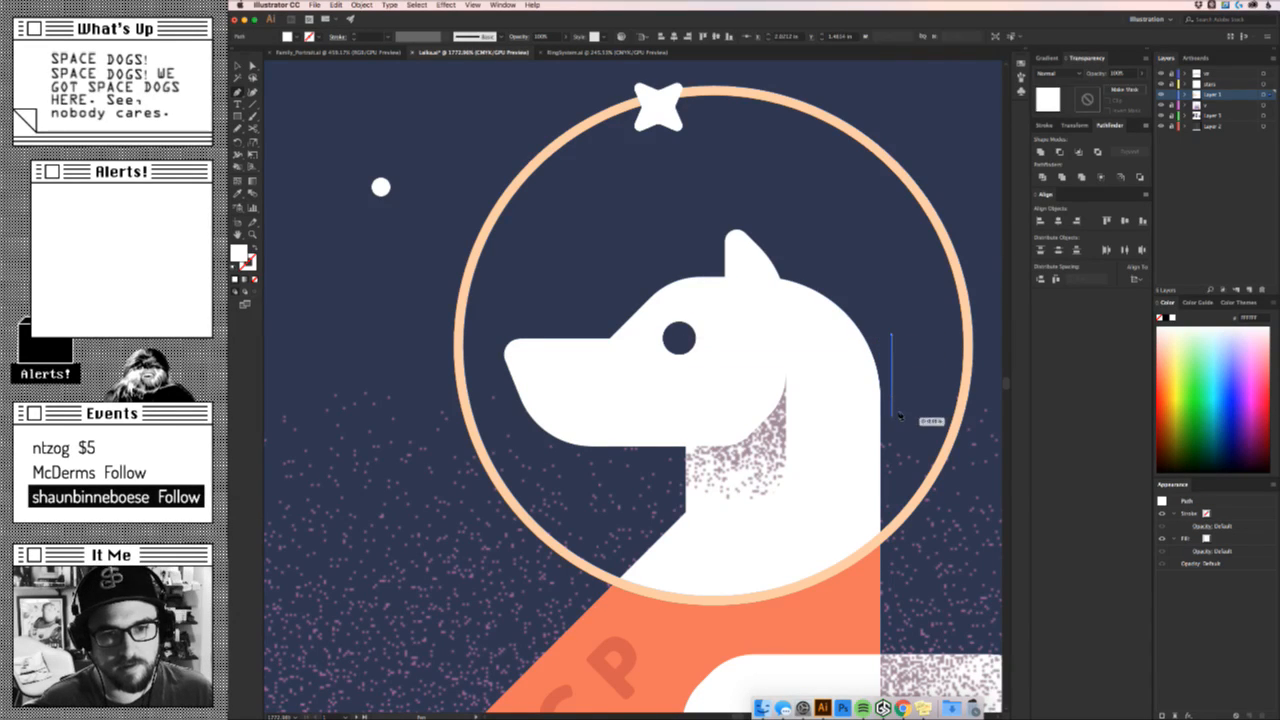
pyautogui.click(891, 426)
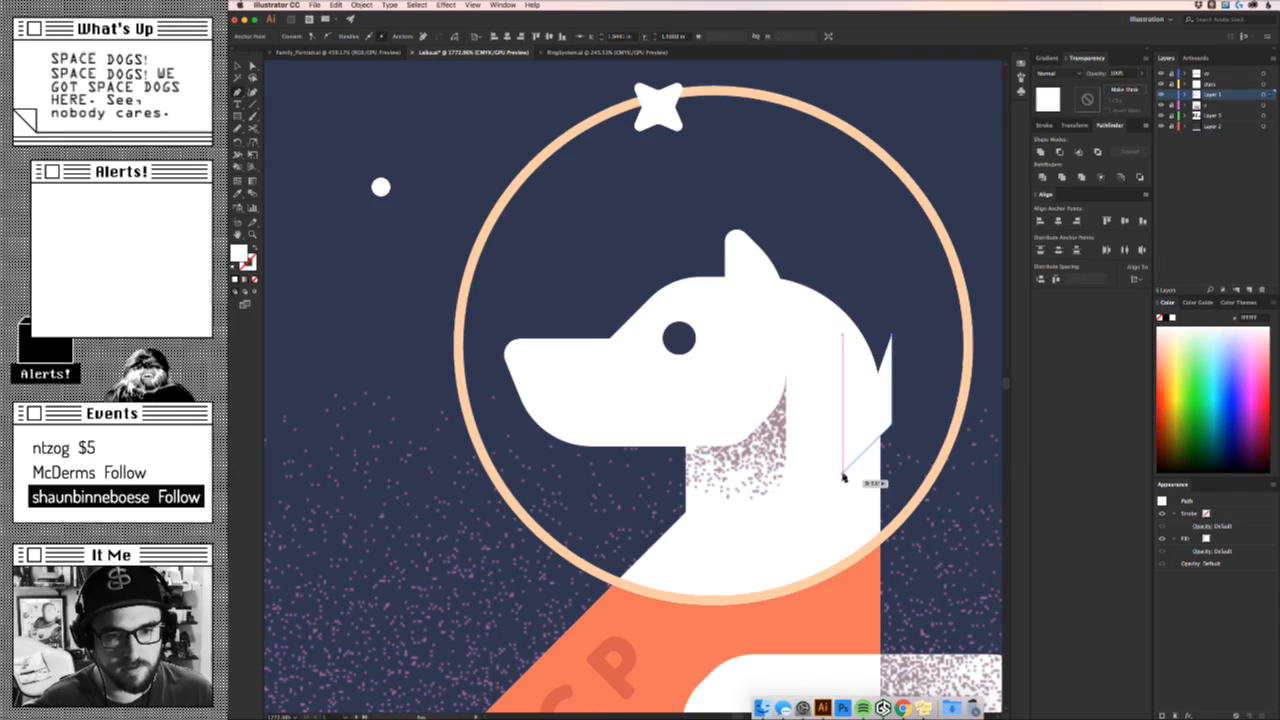
pyautogui.click(843, 473)
pyautogui.click(842, 507)
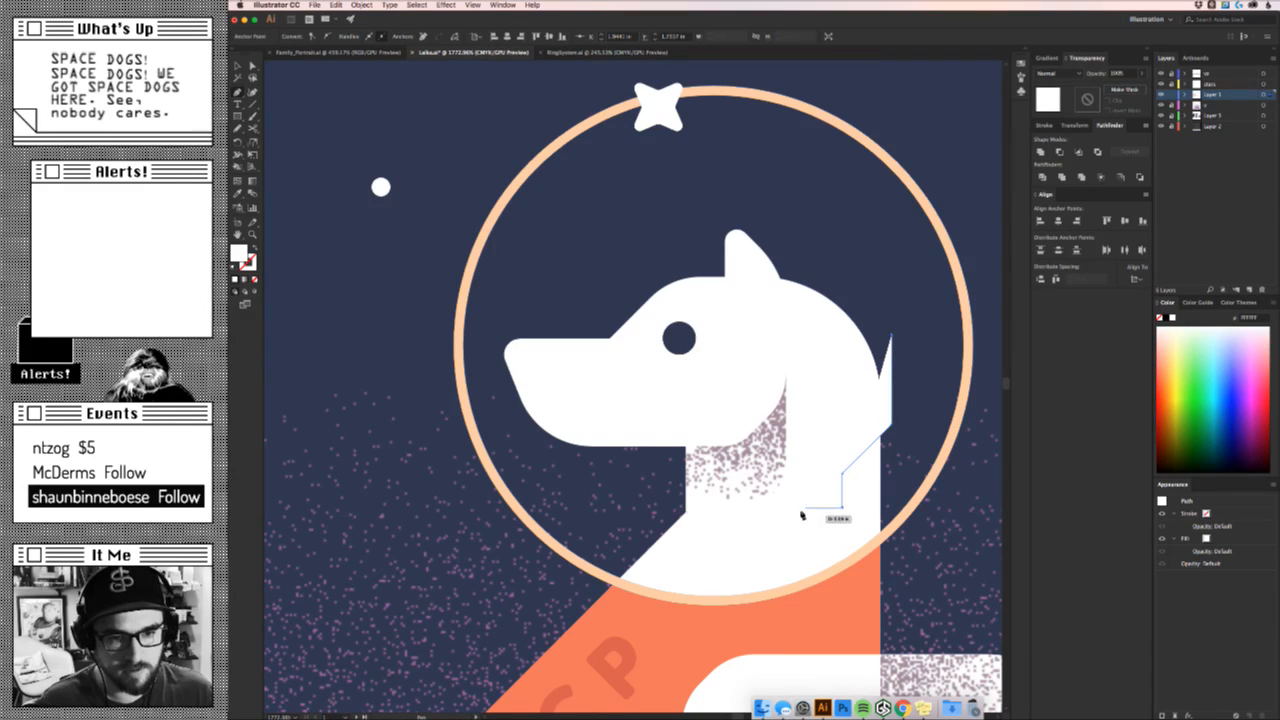
pyautogui.press('super+z')
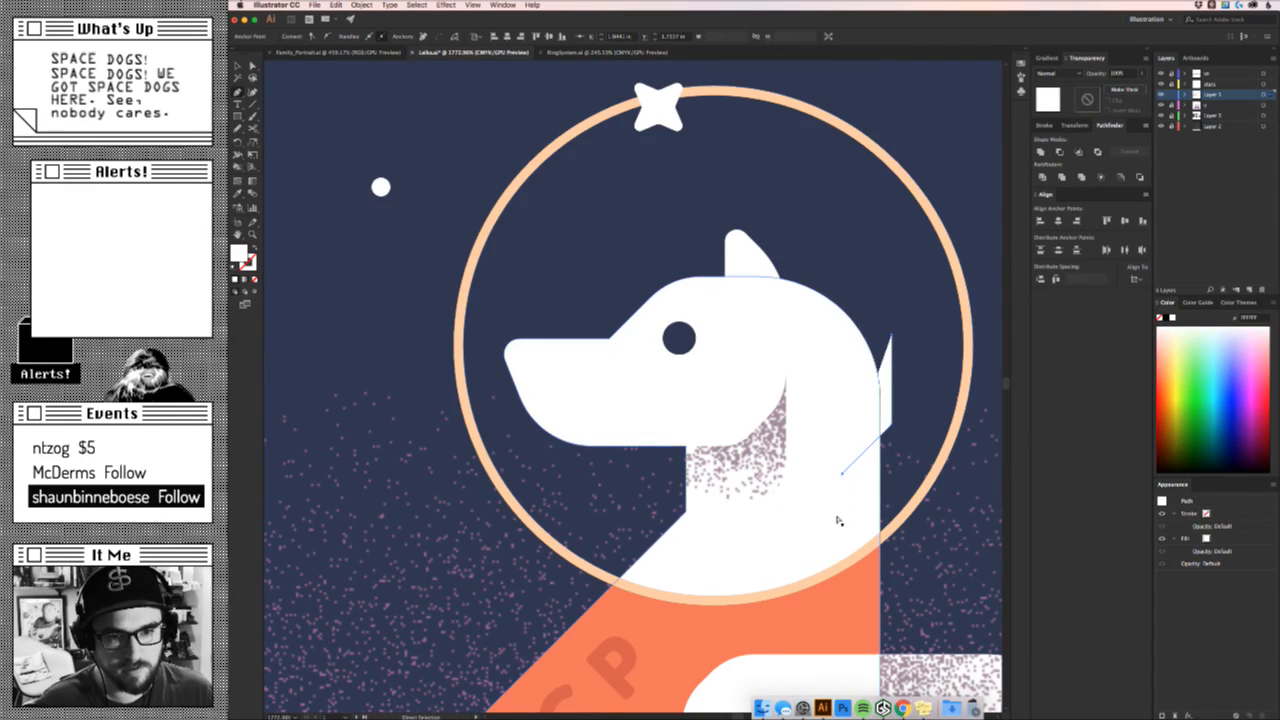
pyautogui.click(842, 515)
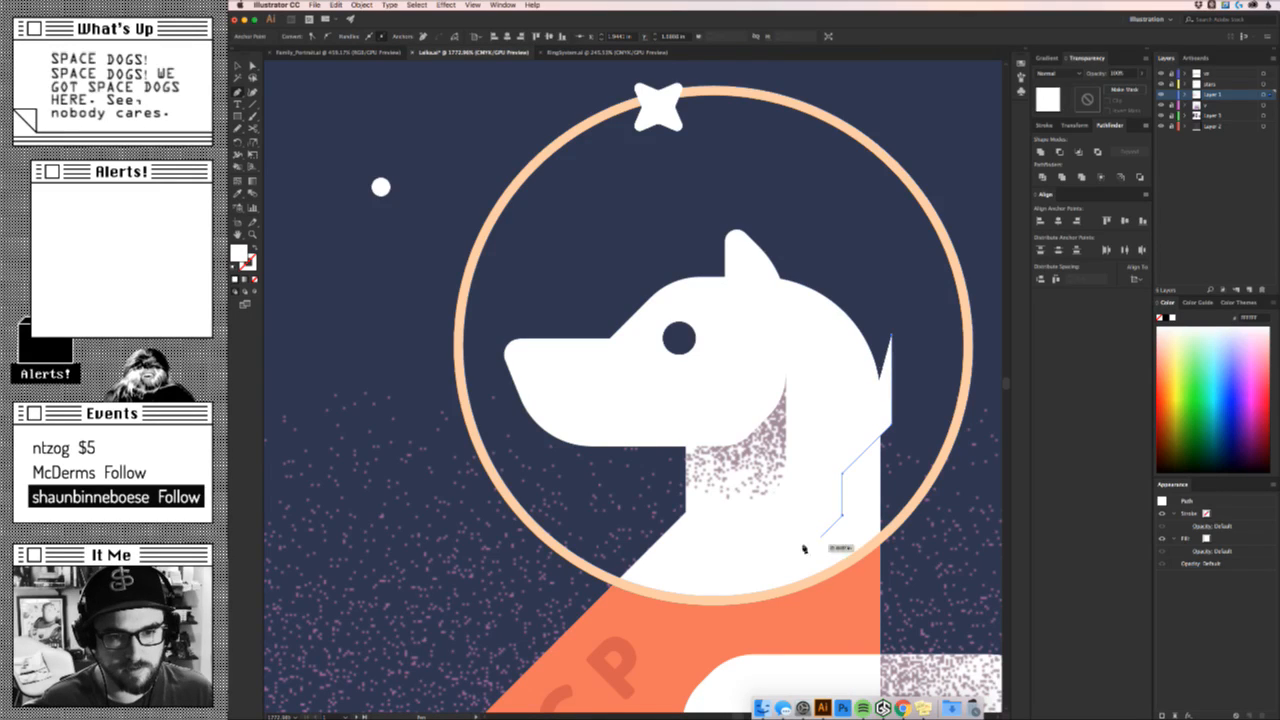
pyautogui.keyDown('shift'); pyautogui.click(752, 528); pyautogui.keyUp('shift')
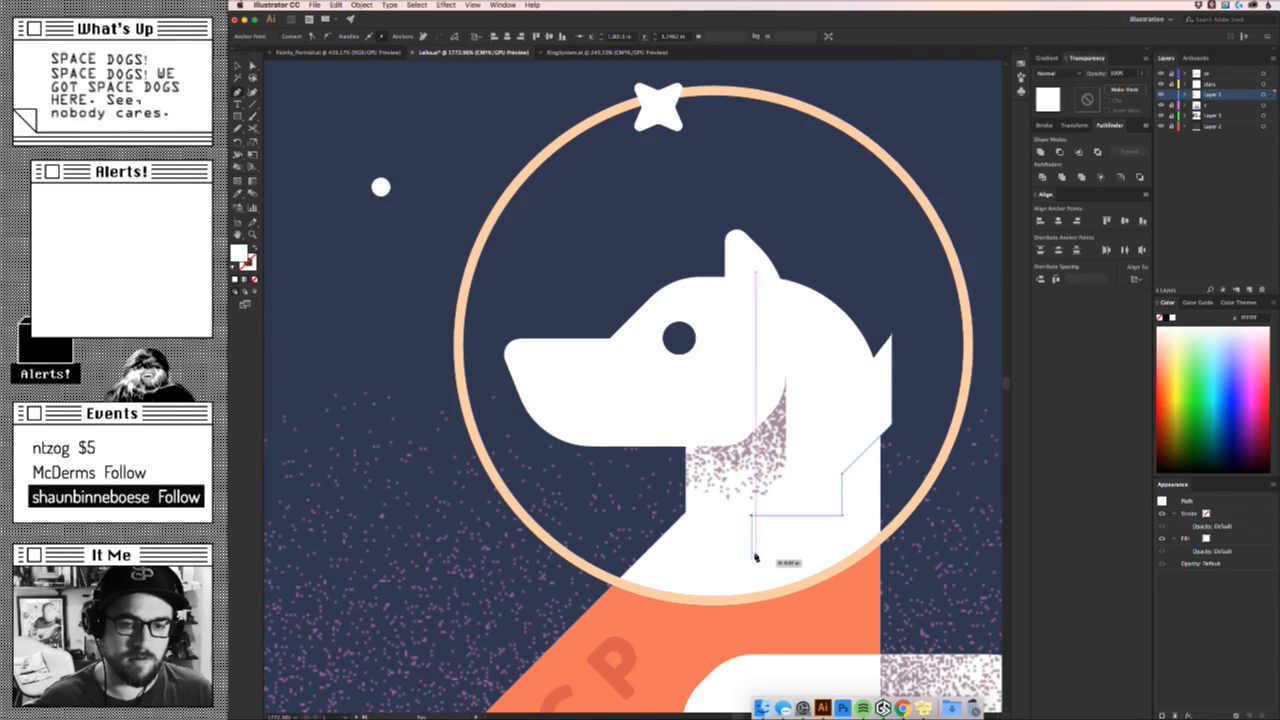
pyautogui.click(755, 558)
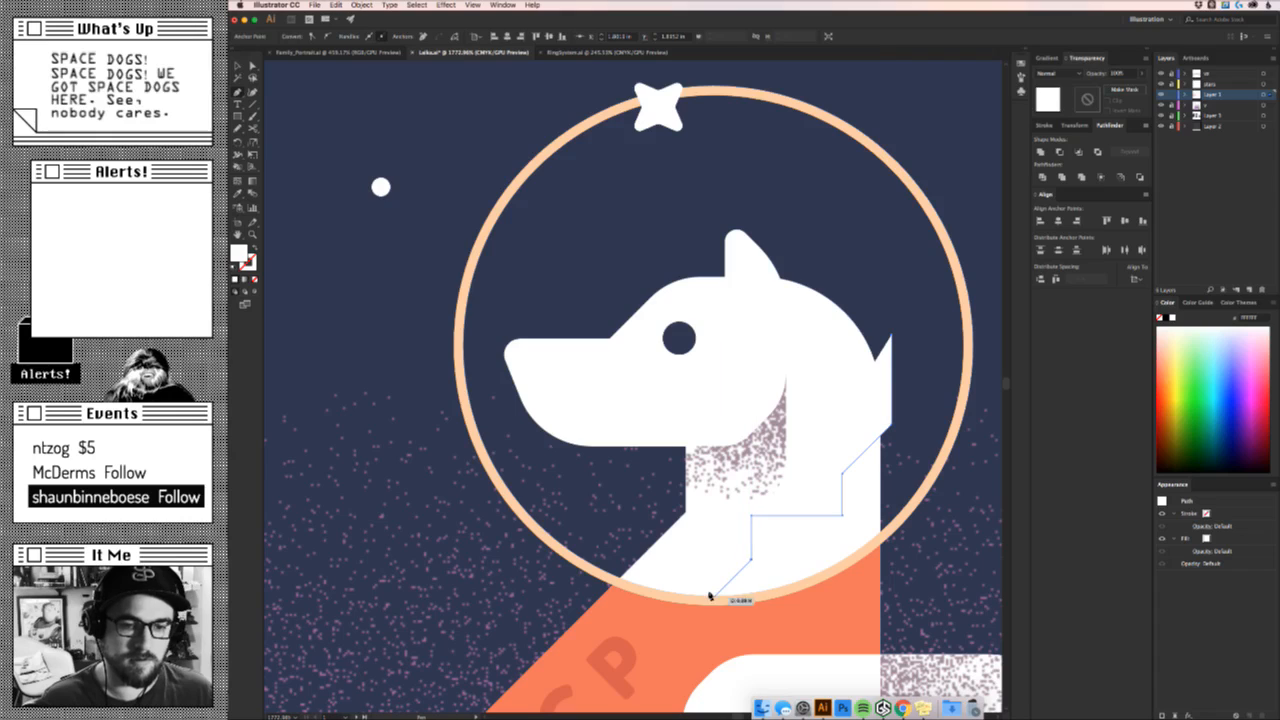
# Continue the path loosely around the snout and the top of the head inside the helmet, and close it at its starting point.
pyautogui.click(600, 558)
pyautogui.click(497, 434)
pyautogui.click(474, 308)
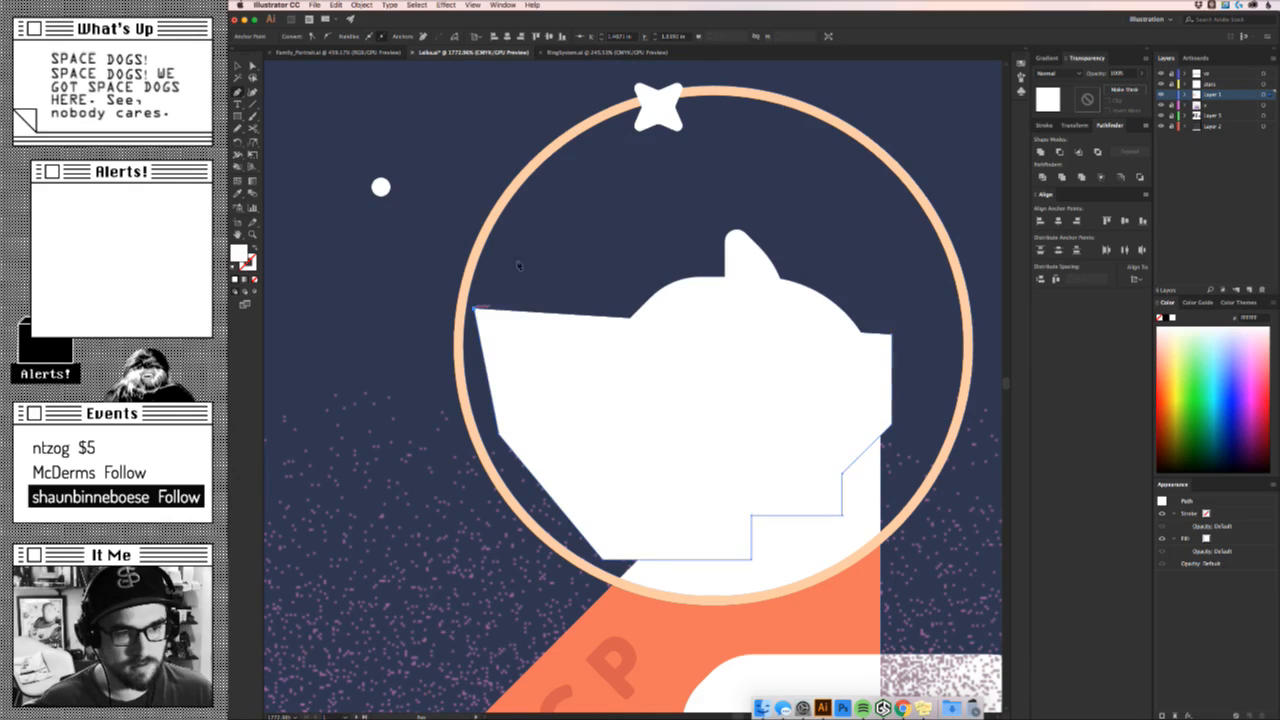
pyautogui.click(566, 236)
pyautogui.click(768, 193)
pyautogui.click(910, 266)
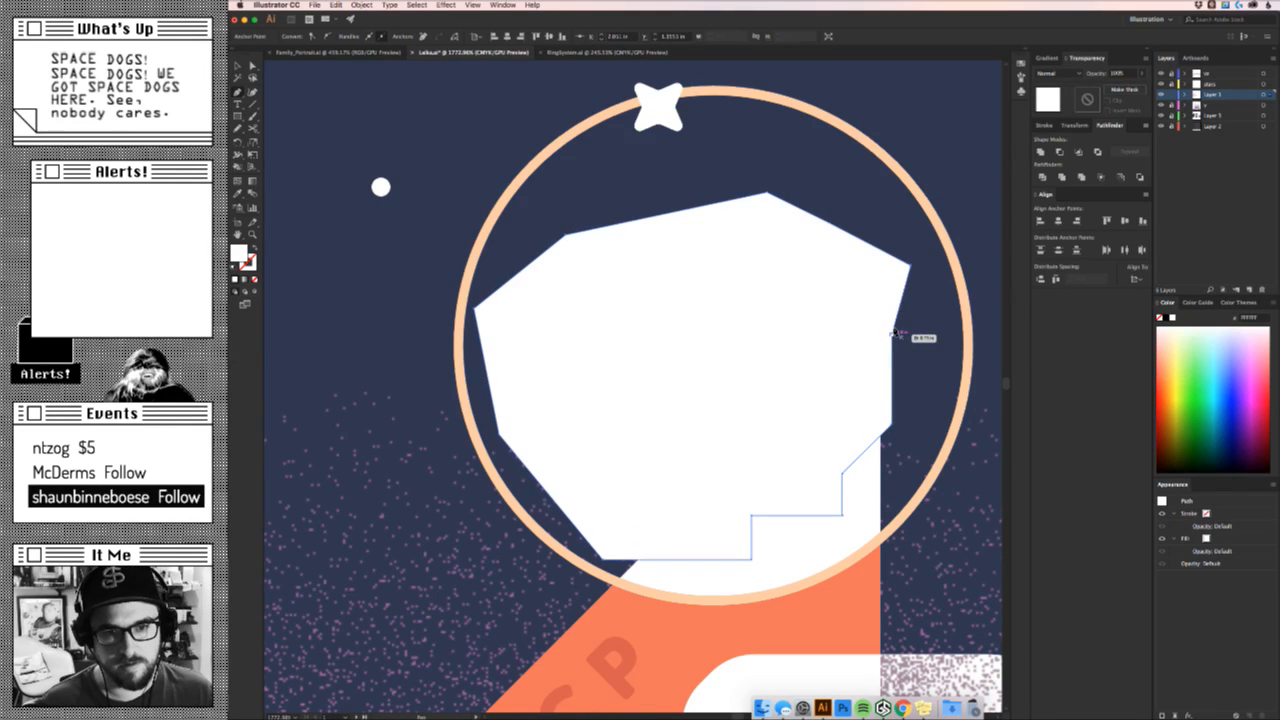
pyautogui.click(893, 334)
pyautogui.press('v')
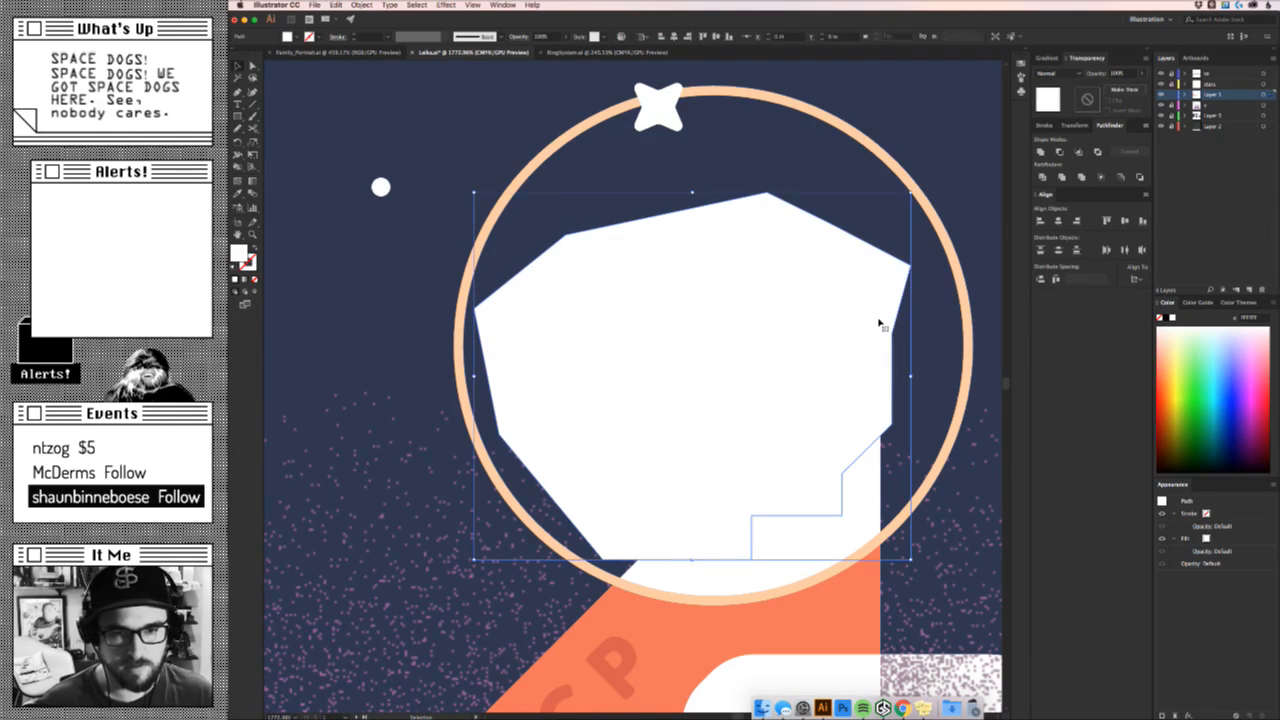
# Move the new angular head shape directly behind the dog's white head and body shape.
pyautogui.press('super+shift+bracketleft')
pyautogui.press('super+shift+a')
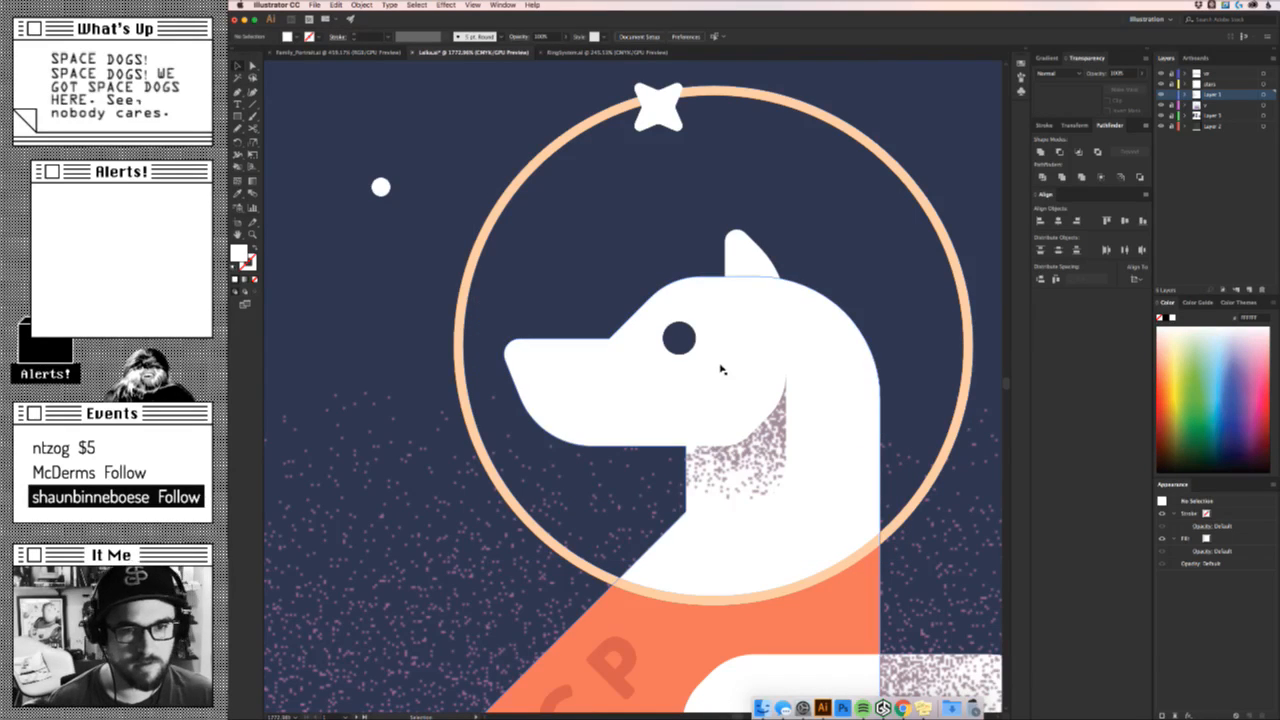
pyautogui.click(800, 366)
pyautogui.press('super+z')
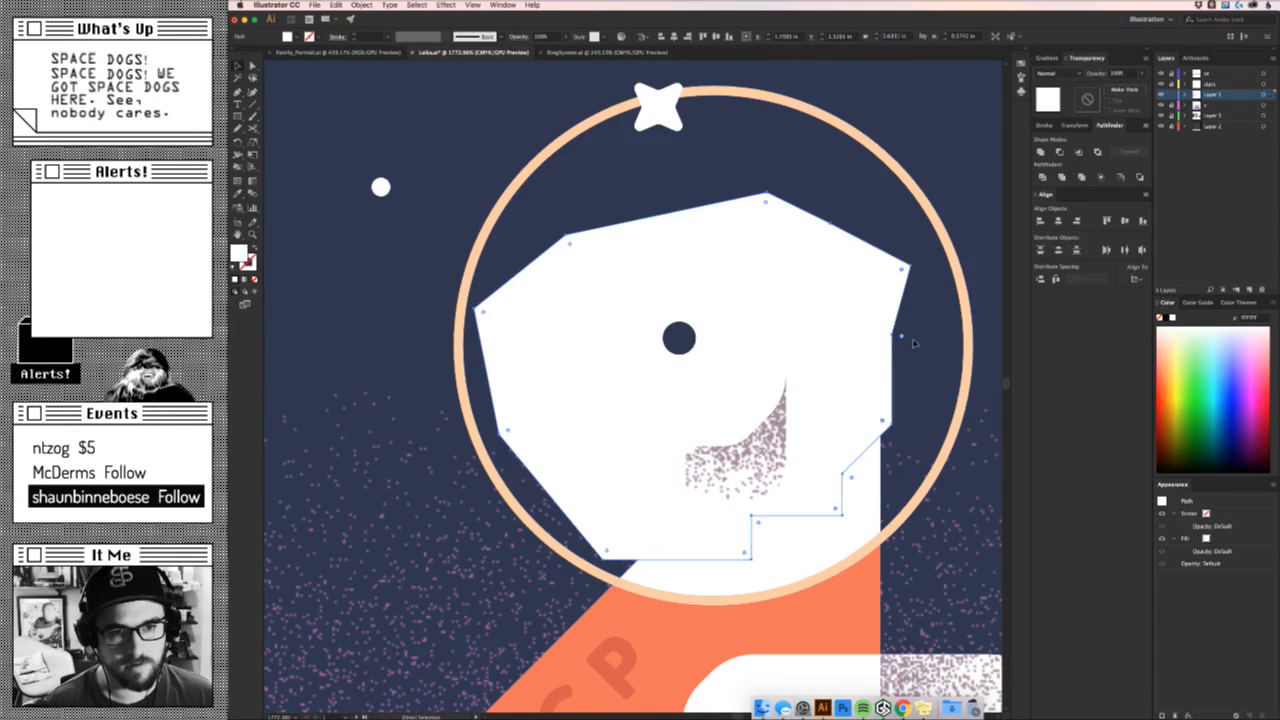
pyautogui.press('super+shift+a')
# Fill the angular head shape with the tan swatch from the palette below the card.
pyautogui.click(882, 280)
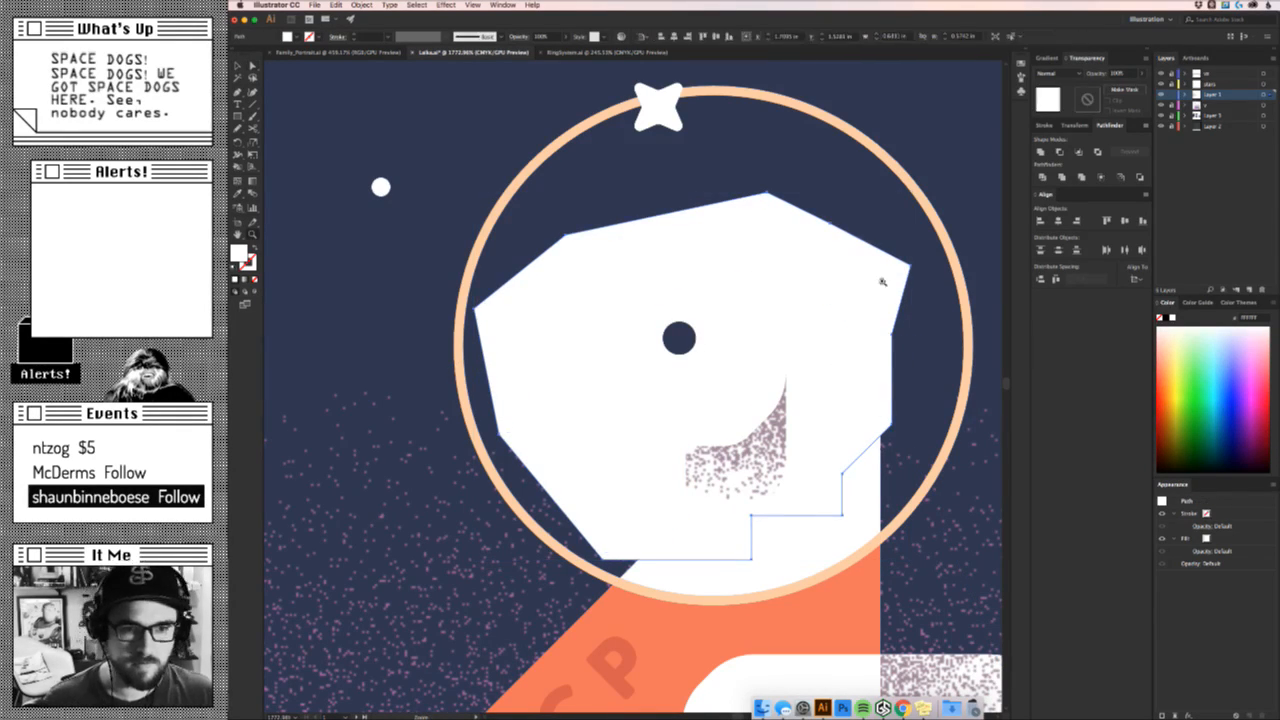
pyautogui.moveTo(851, 407); pyautogui.dragTo(763, 219)
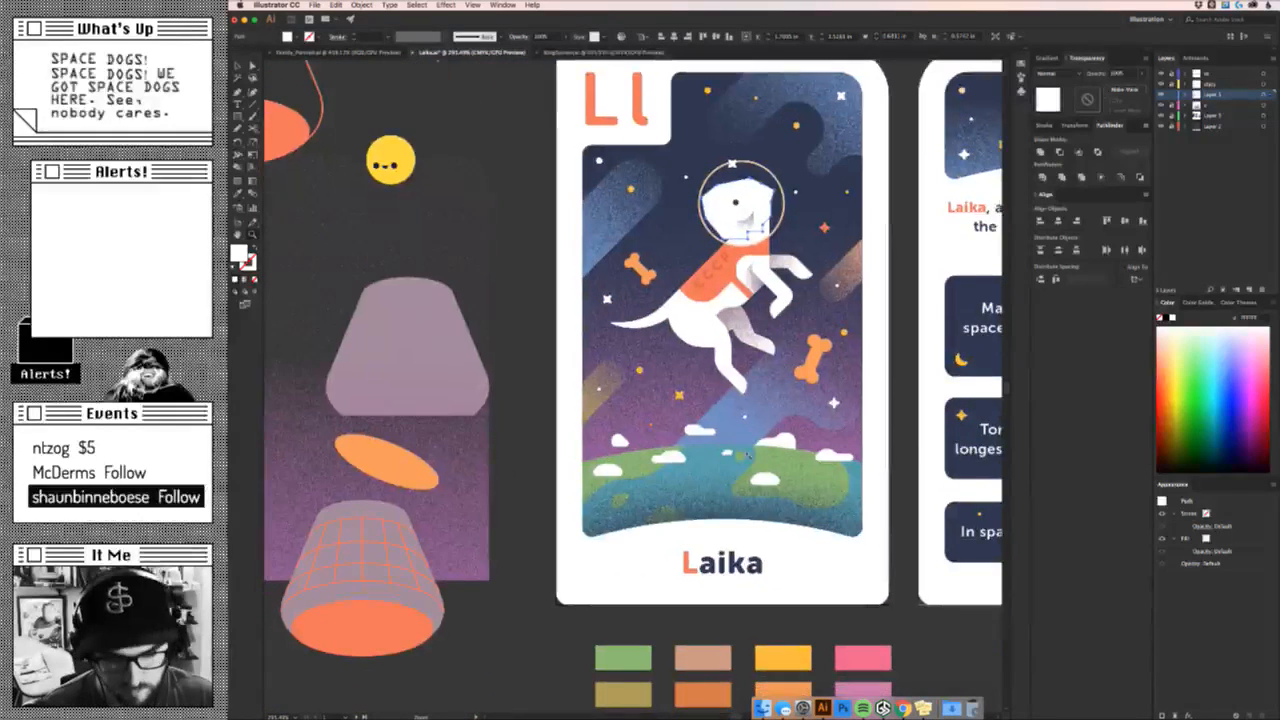
pyautogui.press('i')
pyautogui.click(721, 664)
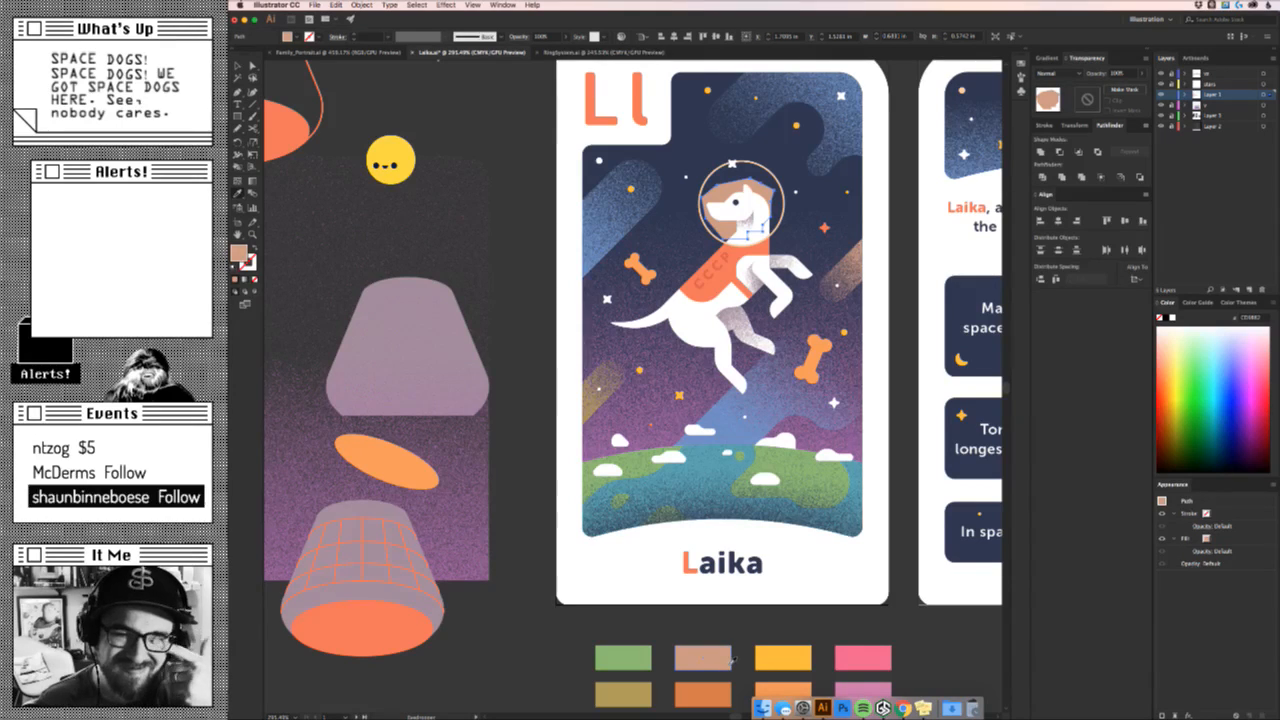
# Paste a copy of the white dog body in place and intersect it with the tan angular shape to trim that shape to the head.
pyautogui.press('z')
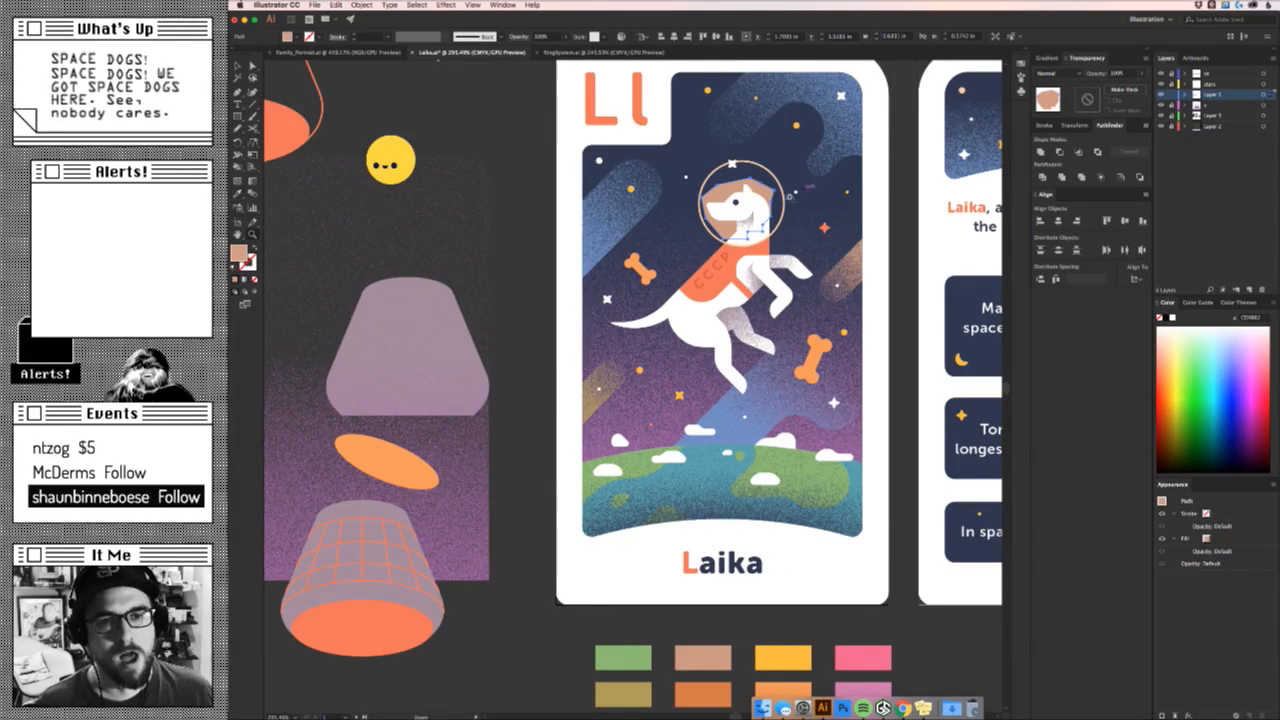
pyautogui.moveTo(727, 187); pyautogui.dragTo(918, 180)
pyautogui.press('a')
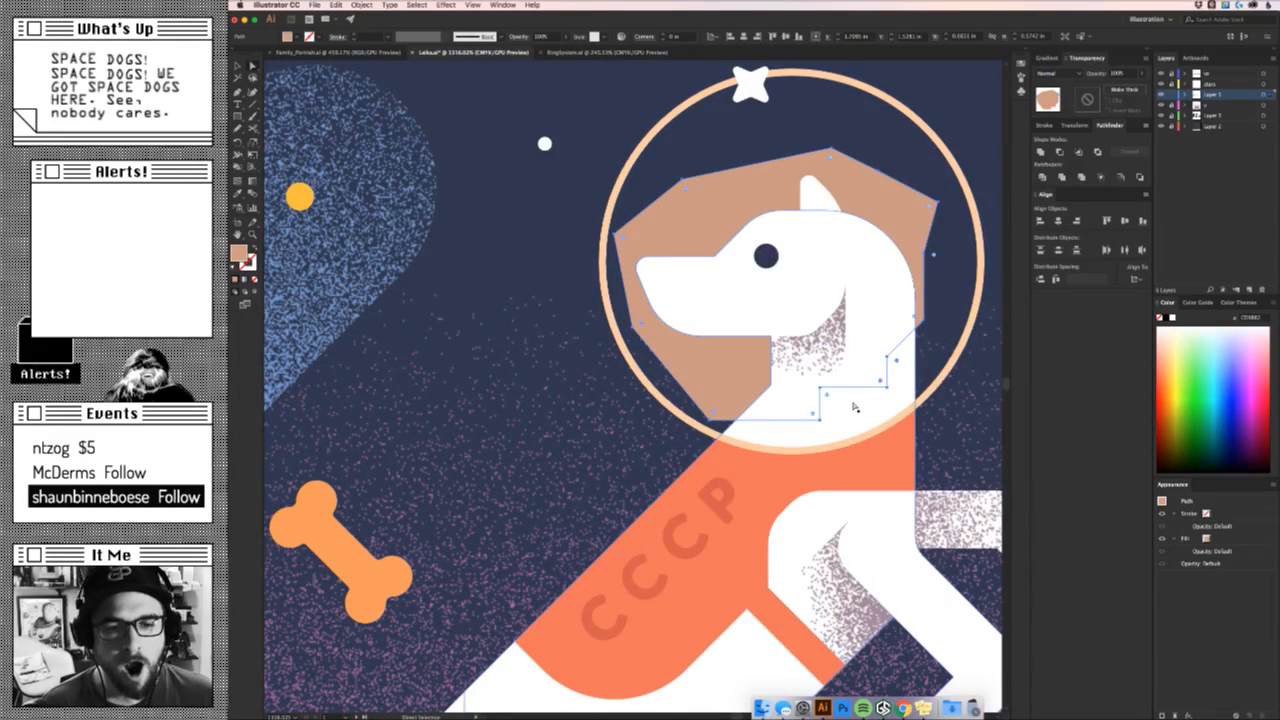
pyautogui.click(855, 406)
pyautogui.press('super+c')
pyautogui.press('super+f')
pyautogui.press('v')
pyautogui.keyDown('shift'); pyautogui.click(897, 203); pyautogui.keyUp('shift')
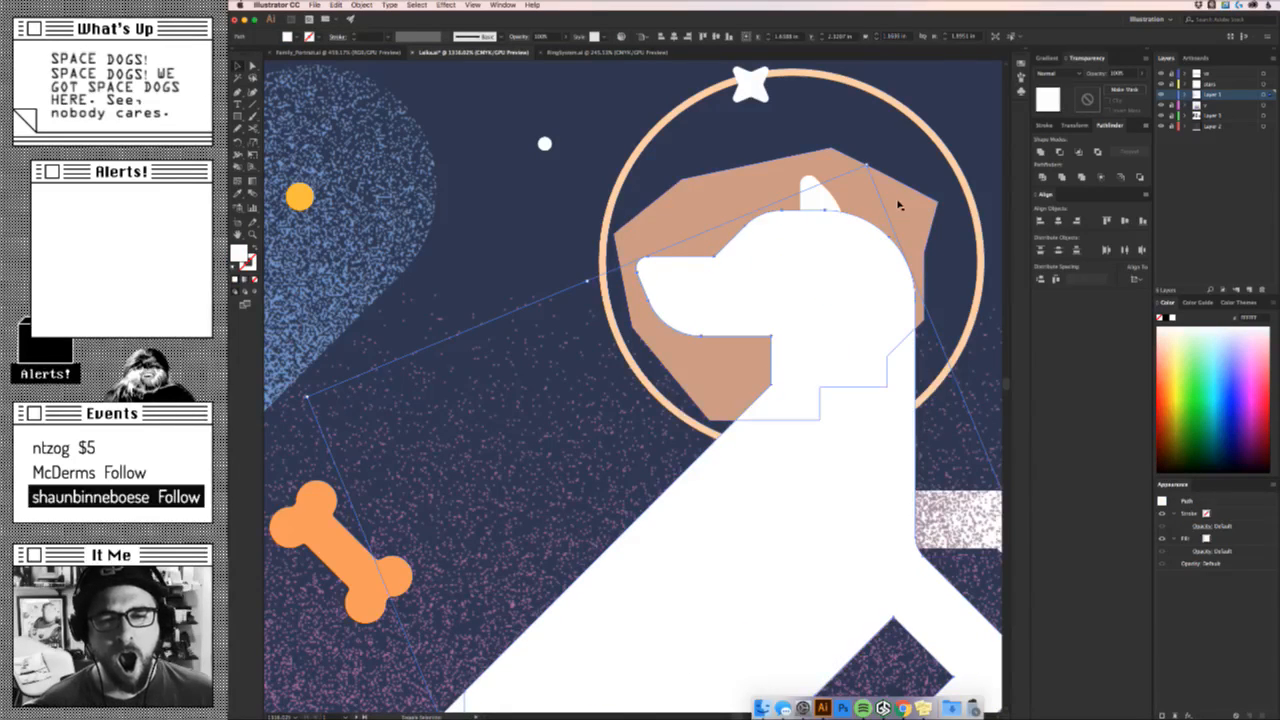
pyautogui.click(1077, 150)
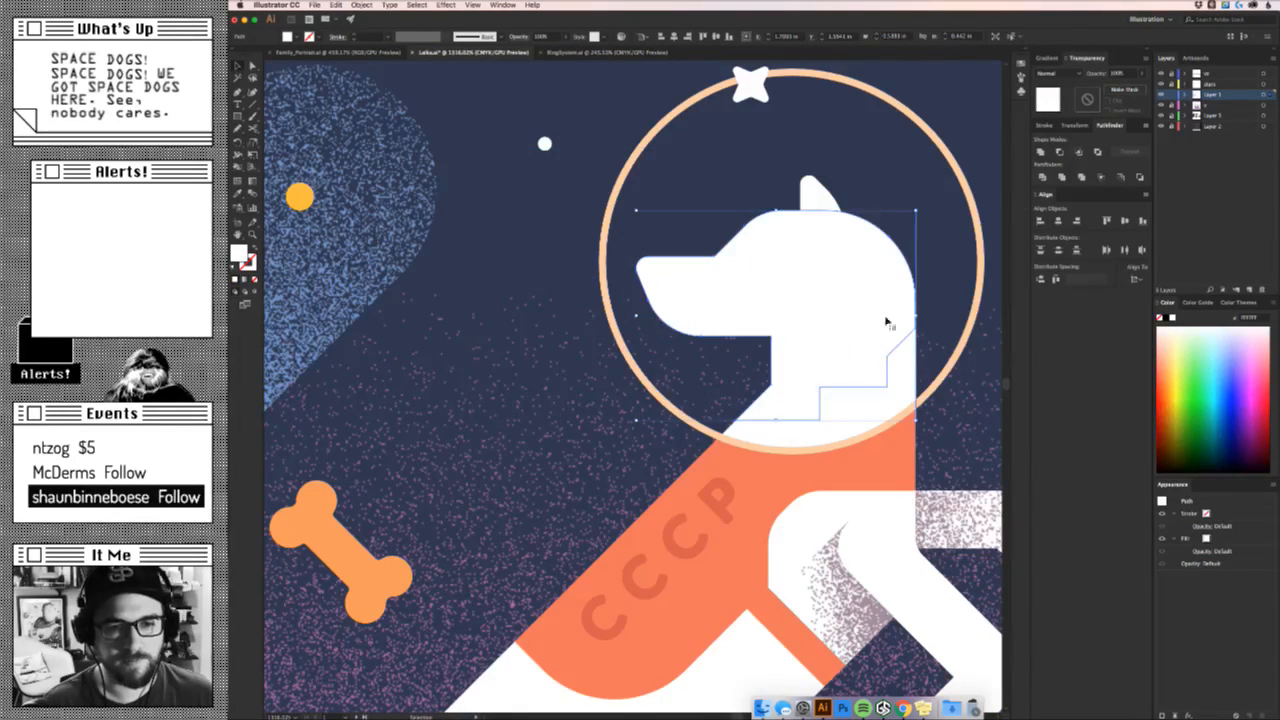
pyautogui.click(925, 383)
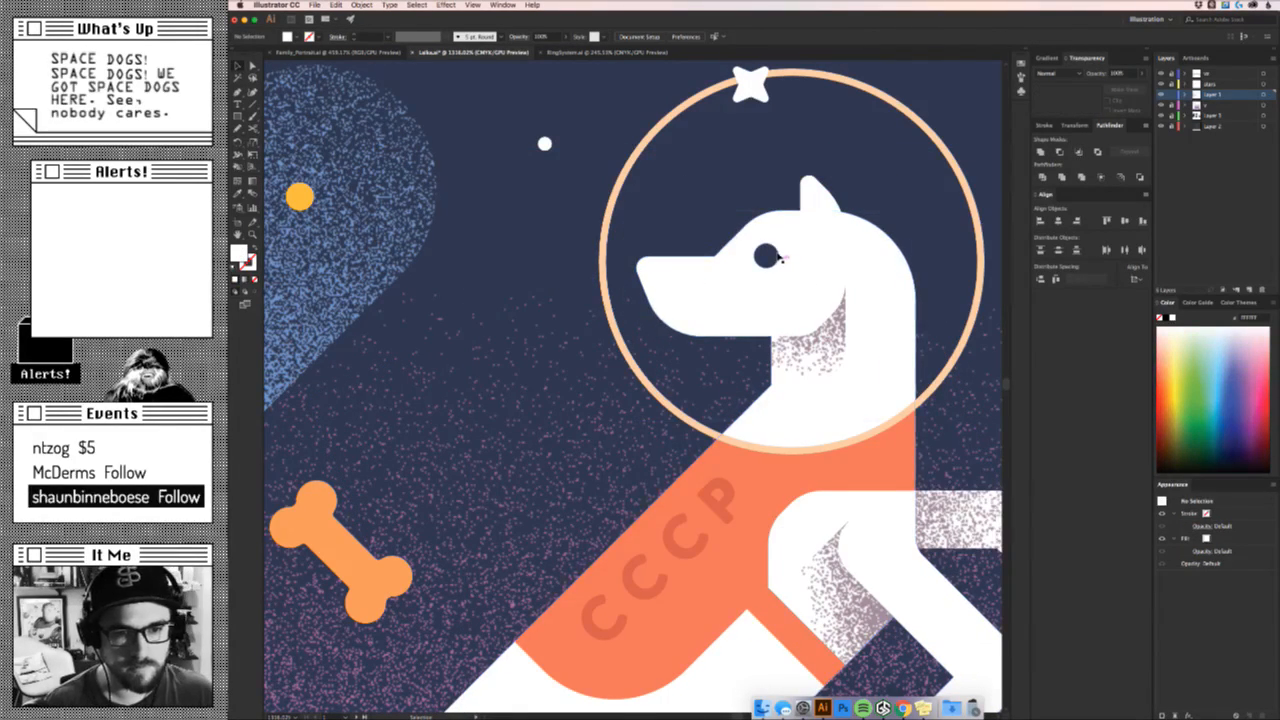
# Fill the trimmed head patch with the tan palette swatch after comparing it with the orange swatches.
pyautogui.press('a')
pyautogui.click(793, 291)
pyautogui.press('z')
pyautogui.moveTo(894, 514); pyautogui.dragTo(771, 548)
pyautogui.press('i')
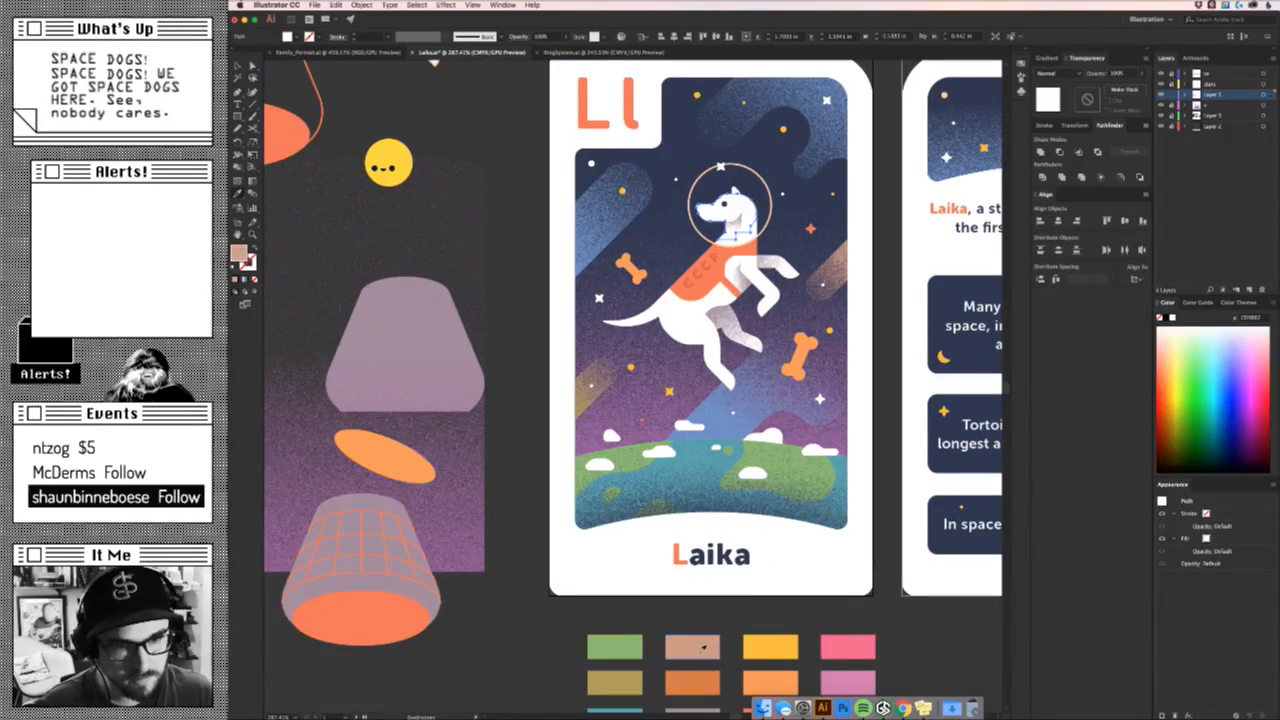
pyautogui.click(692, 646)
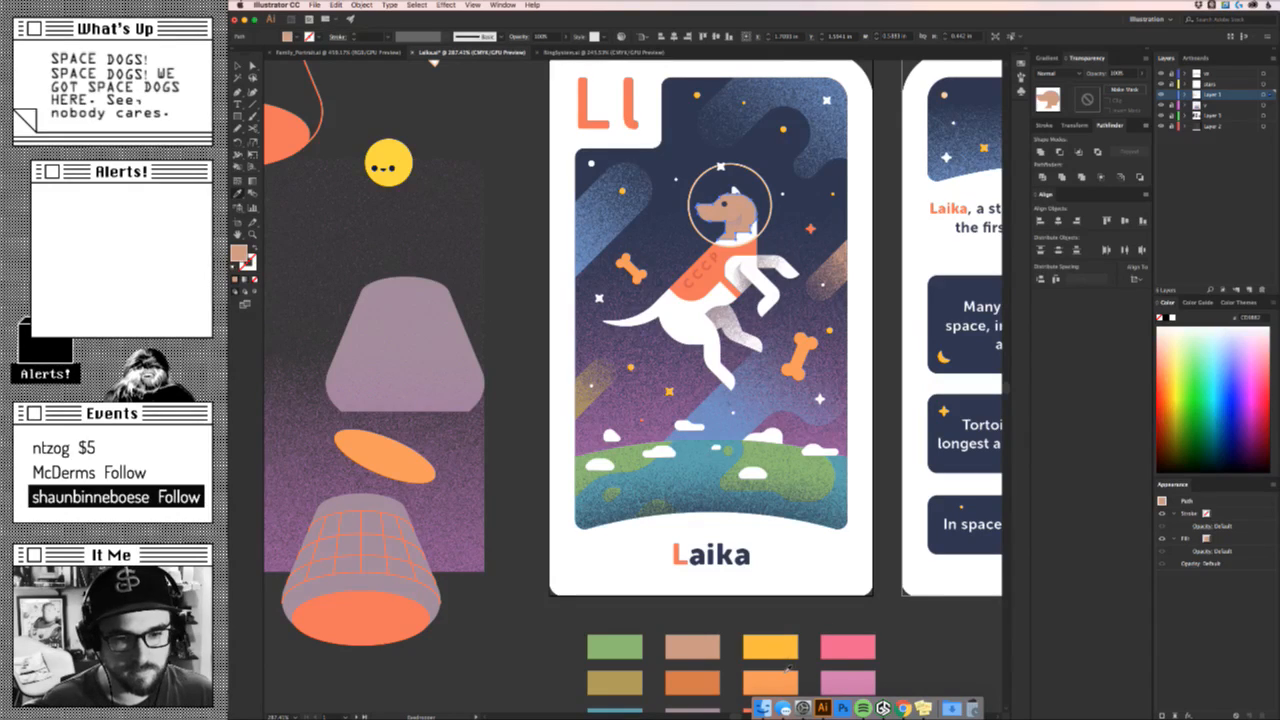
pyautogui.click(704, 685)
pyautogui.click(700, 657)
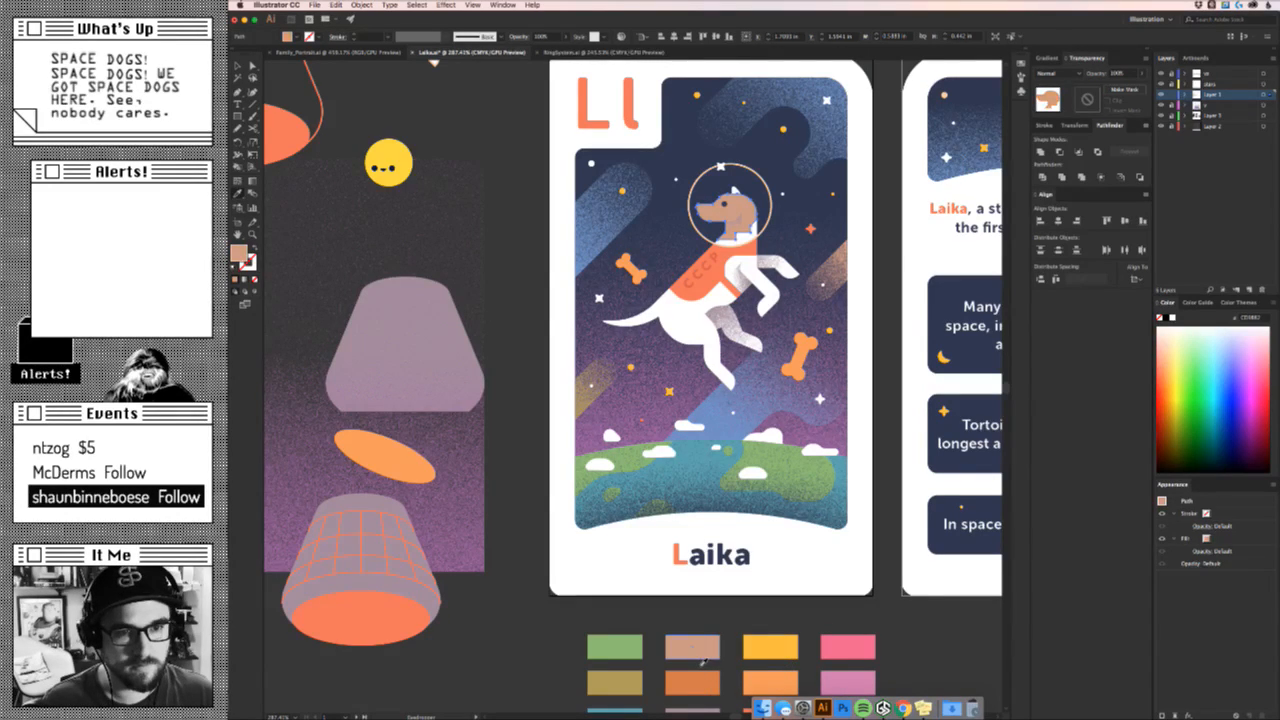
pyautogui.click(799, 686)
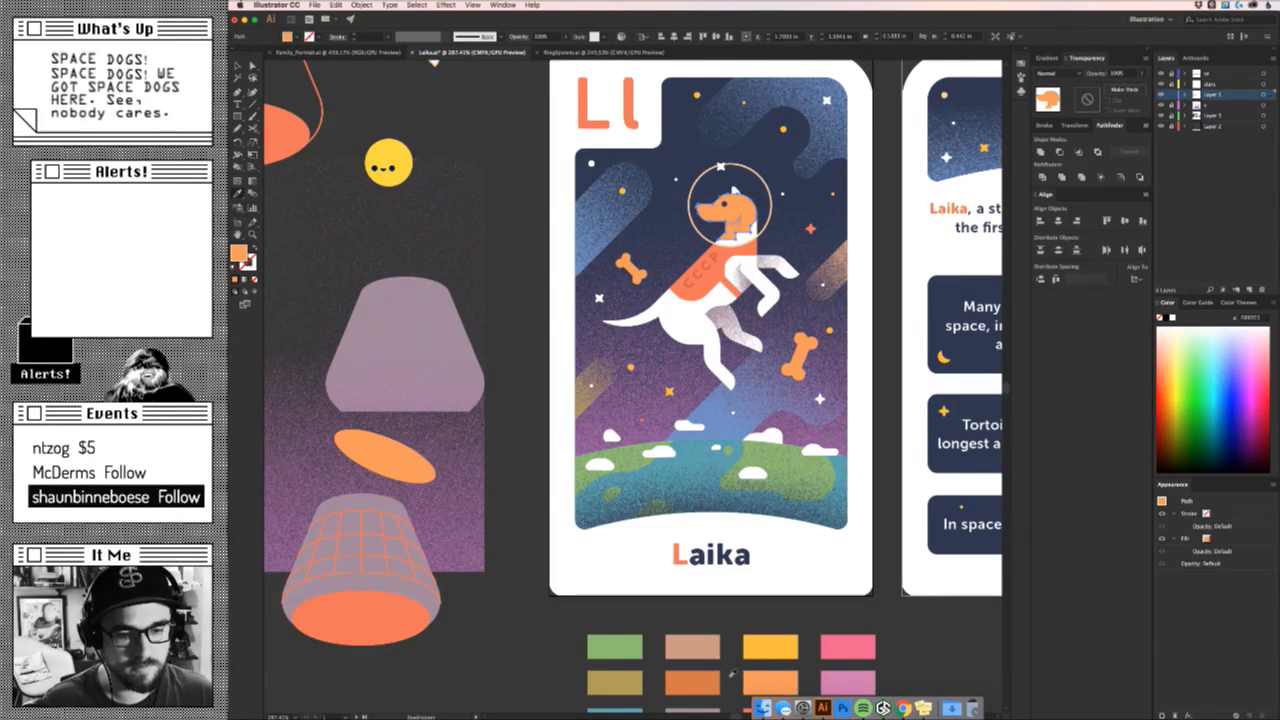
pyautogui.press('v')
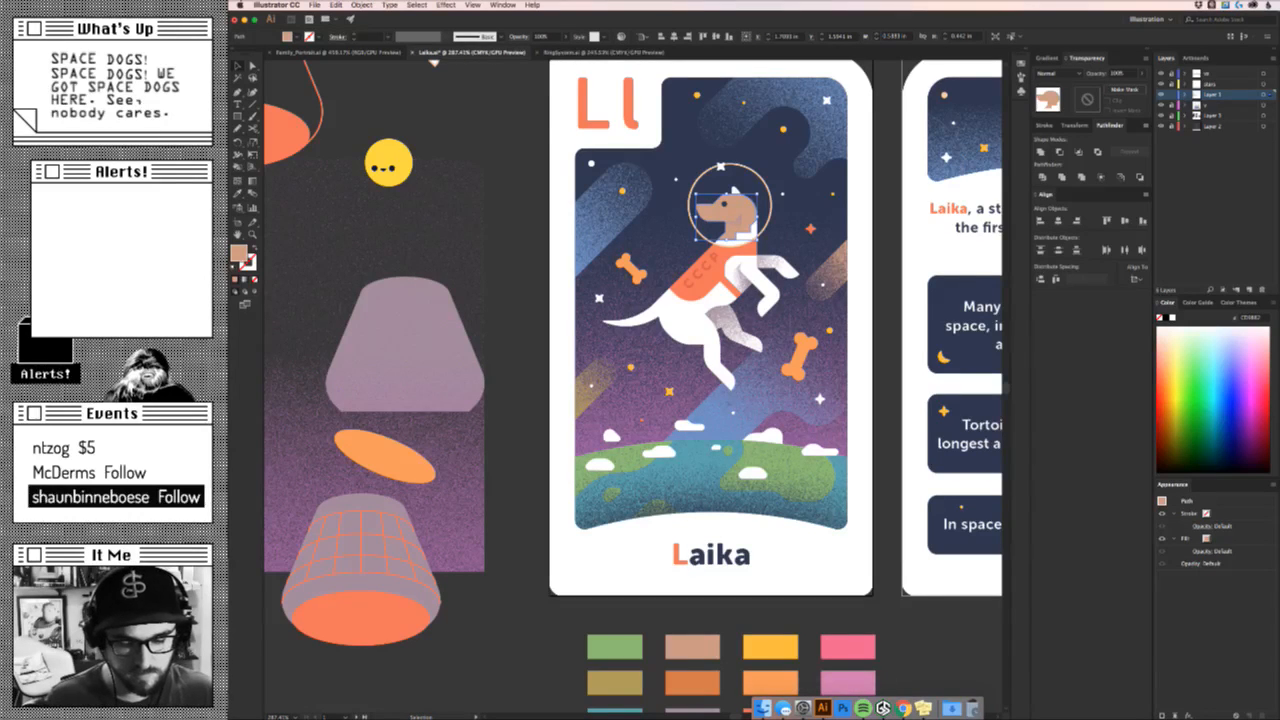
# Switch to Google Chrome to check the markings on the Laika reference painting, and return to Illustrator.
pyautogui.click(903, 704)
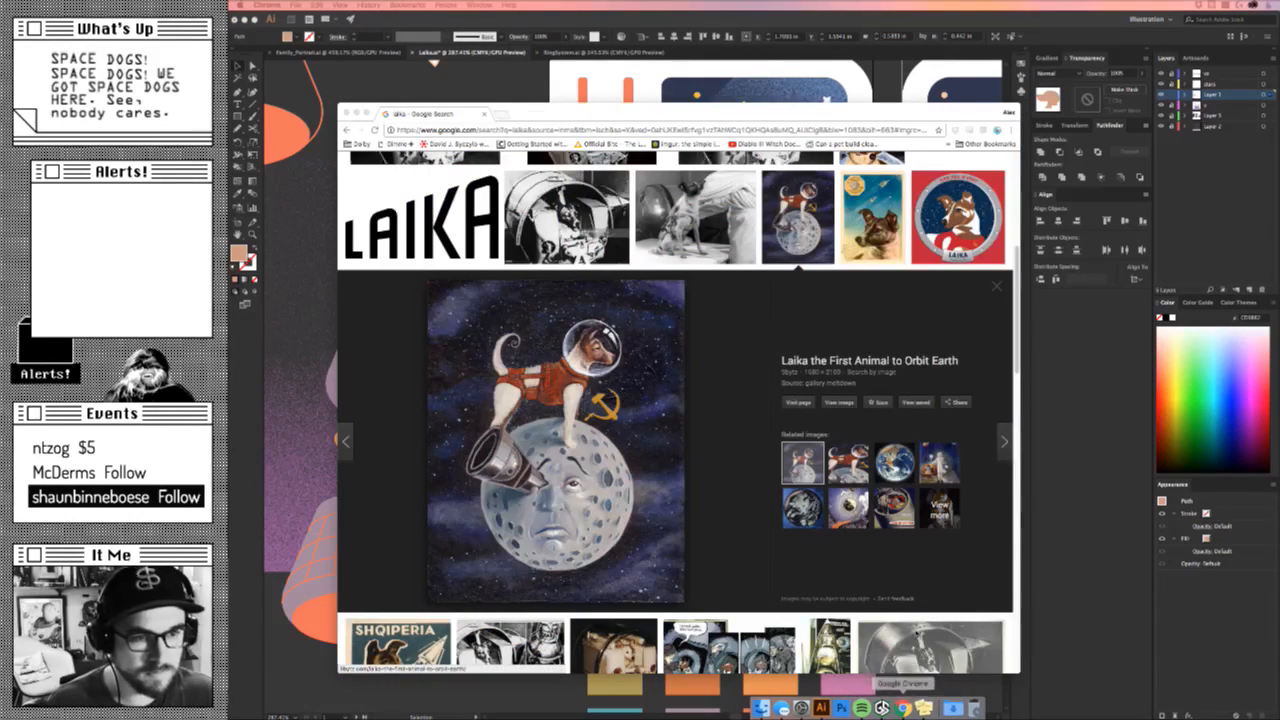
pyautogui.click(309, 360)
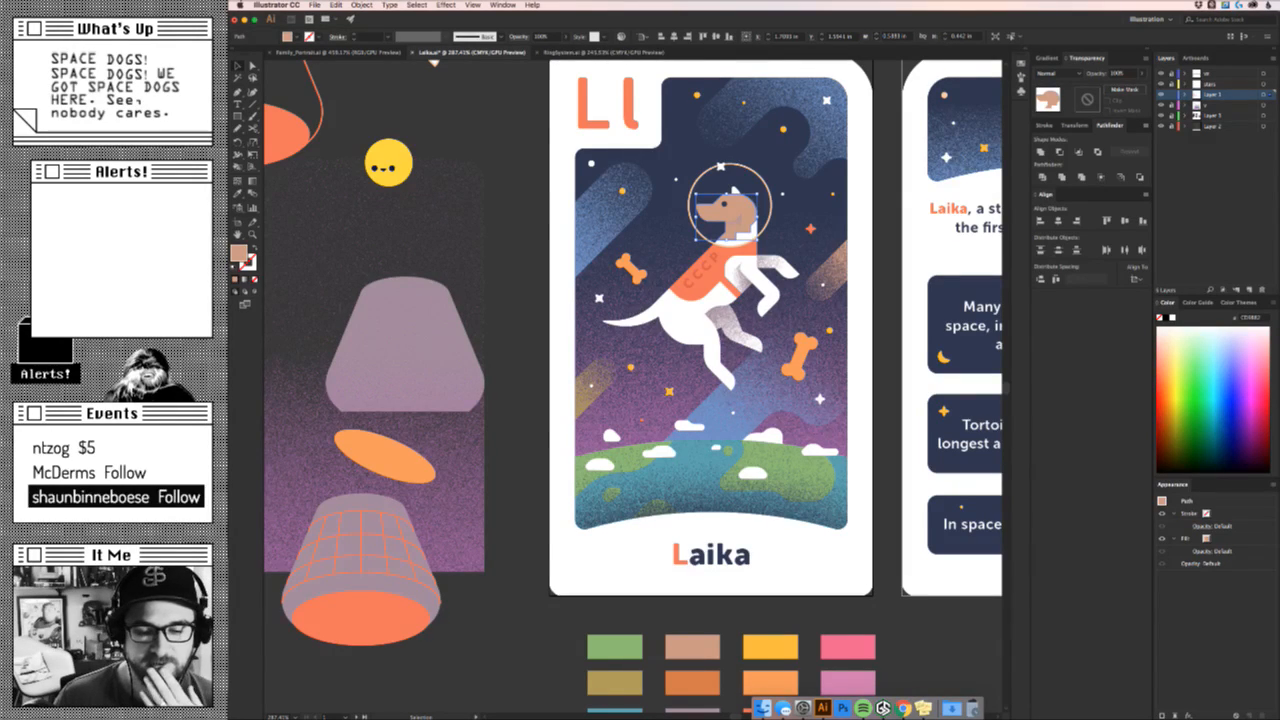
pyautogui.press('super+Tab')
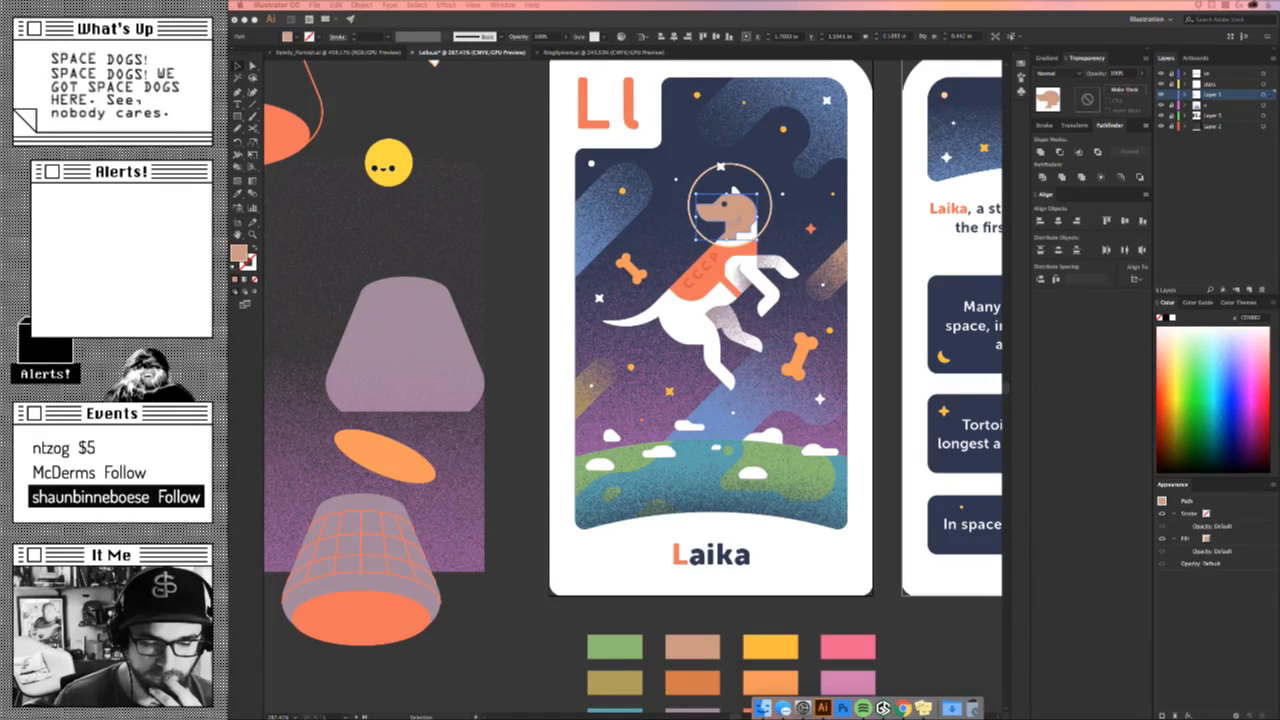
pyautogui.click(823, 238)
# Round the lower front corner of the tan patch, where it meets the chest edge, to about 0.12 in.
pyautogui.press('super+space')
pyautogui.moveTo(733, 218); pyautogui.dragTo(767, 342)
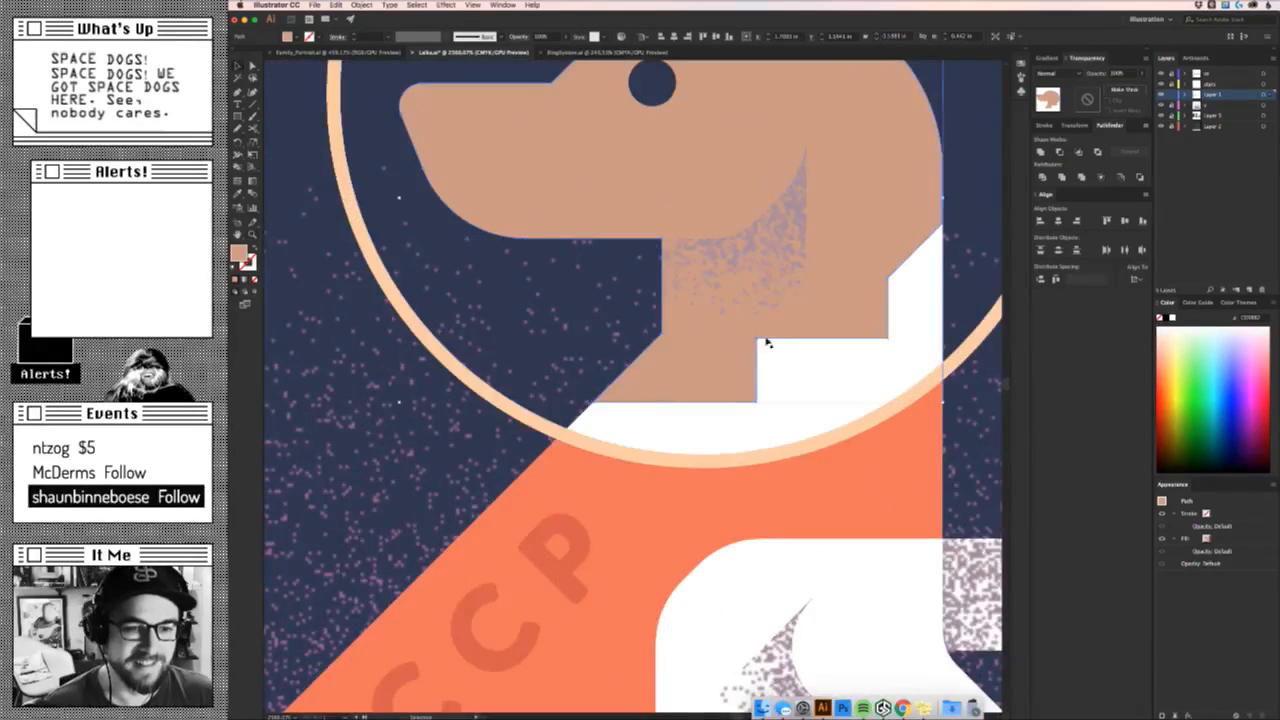
pyautogui.press('a')
pyautogui.click(756, 401)
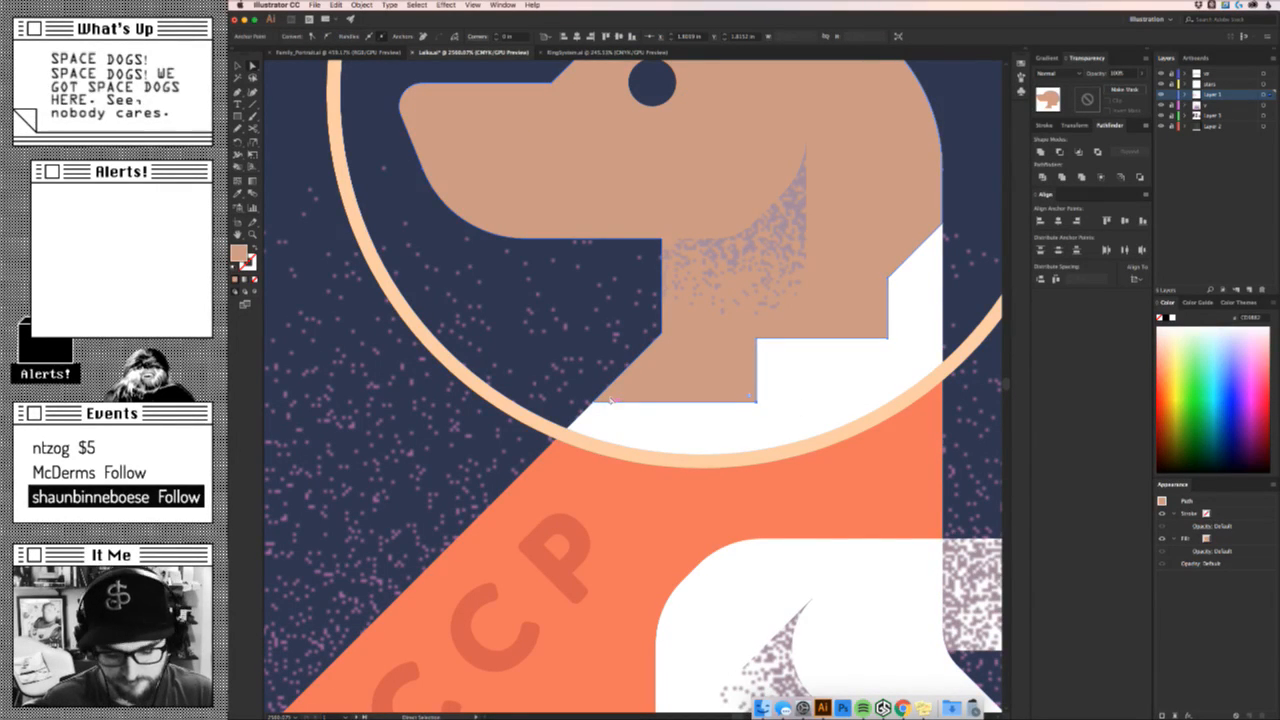
pyautogui.press('p')
pyautogui.press('a')
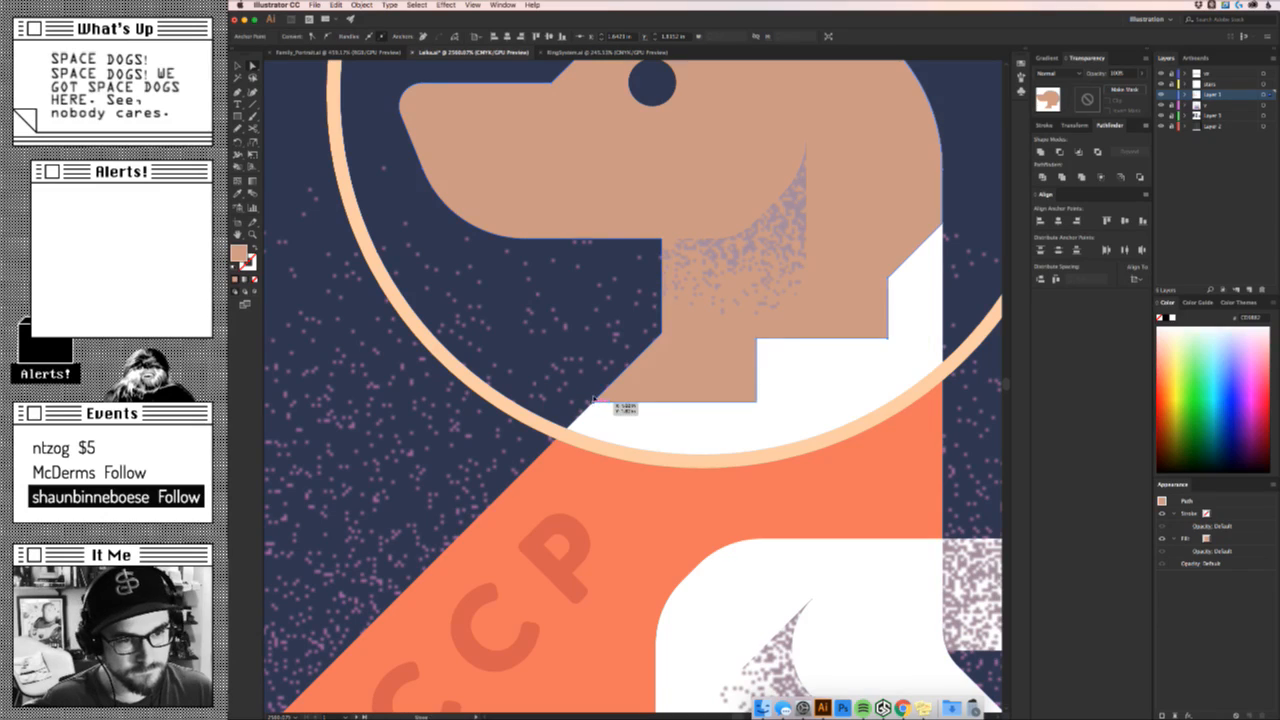
pyautogui.moveTo(610, 402); pyautogui.dragTo(681, 514)
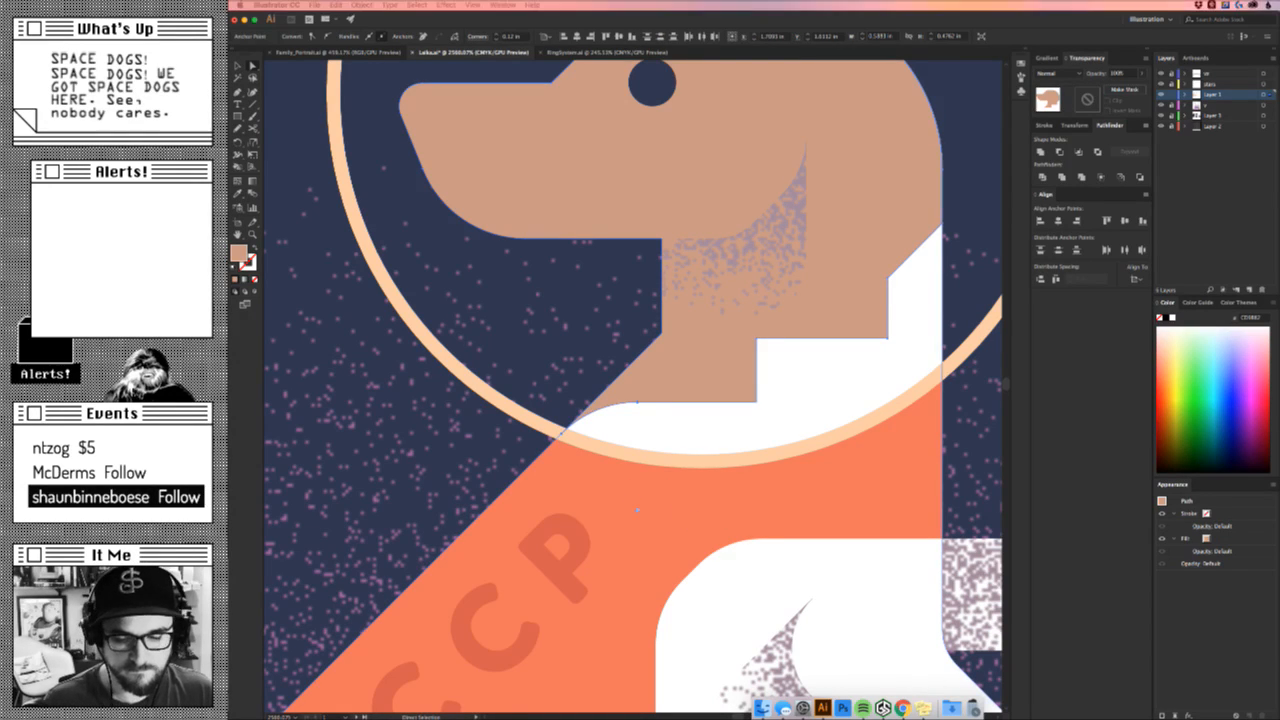
# Round both corners of the lower step in the tan patch's neck edge into a smooth S-curve.
pyautogui.click(790, 372)
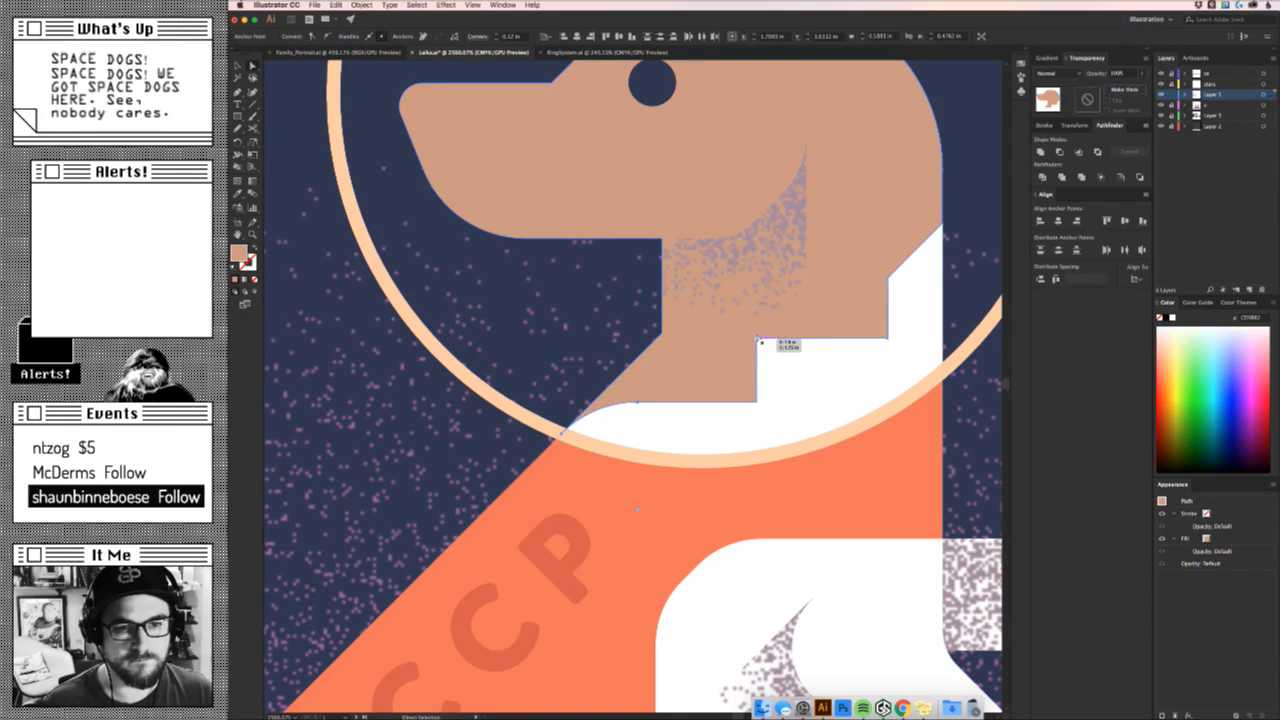
pyautogui.click(757, 338)
pyautogui.keyDown('shift'); pyautogui.click(757, 400); pyautogui.keyUp('shift')
pyautogui.moveTo(750, 394); pyautogui.dragTo(668, 354)
pyautogui.press('z')
pyautogui.moveTo(788, 369); pyautogui.dragTo(742, 405)
# Round both corners of the upper step at the back of the neck on the tan patch, and deselect it.
pyautogui.press('a')
pyautogui.click(861, 355)
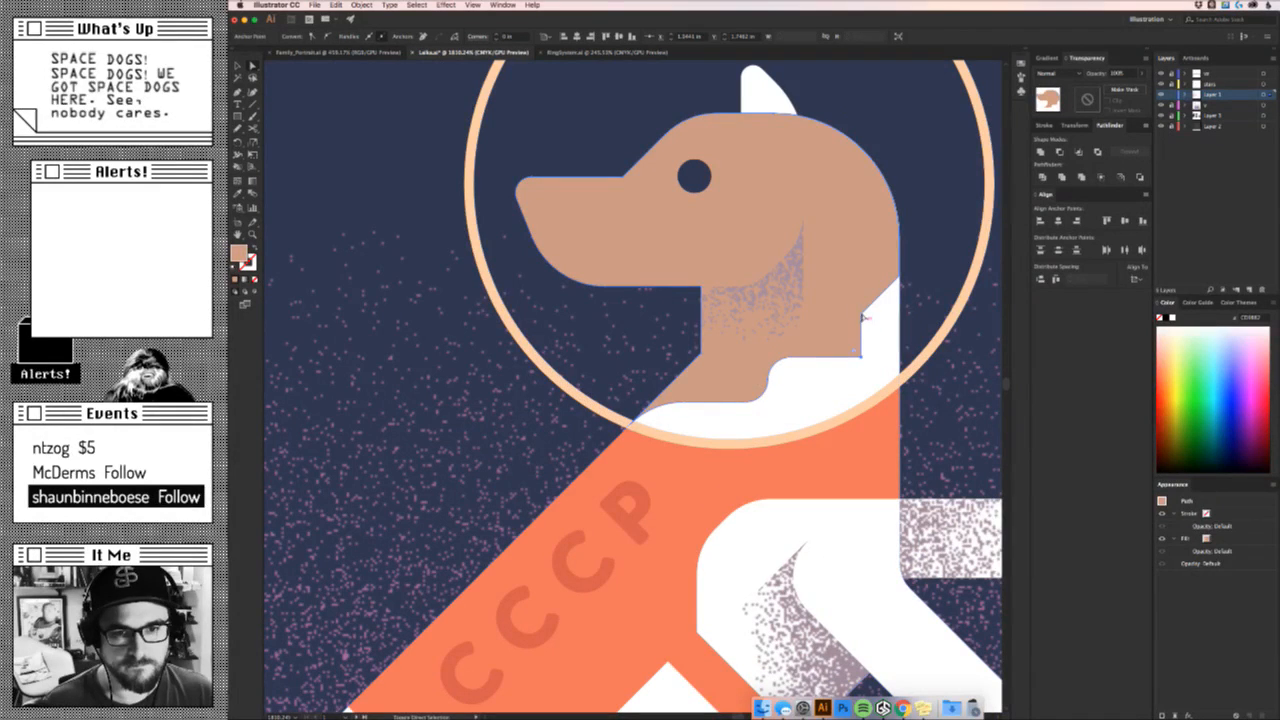
pyautogui.keyDown('shift'); pyautogui.click(861, 314); pyautogui.keyUp('shift')
pyautogui.moveTo(870, 320); pyautogui.dragTo(638, 403)
pyautogui.click(931, 300)
# Examine the coloring in the Laika T-shirt badge and vintage postcard images in Google Chrome, and return to Illustrator.
pyautogui.press('z')
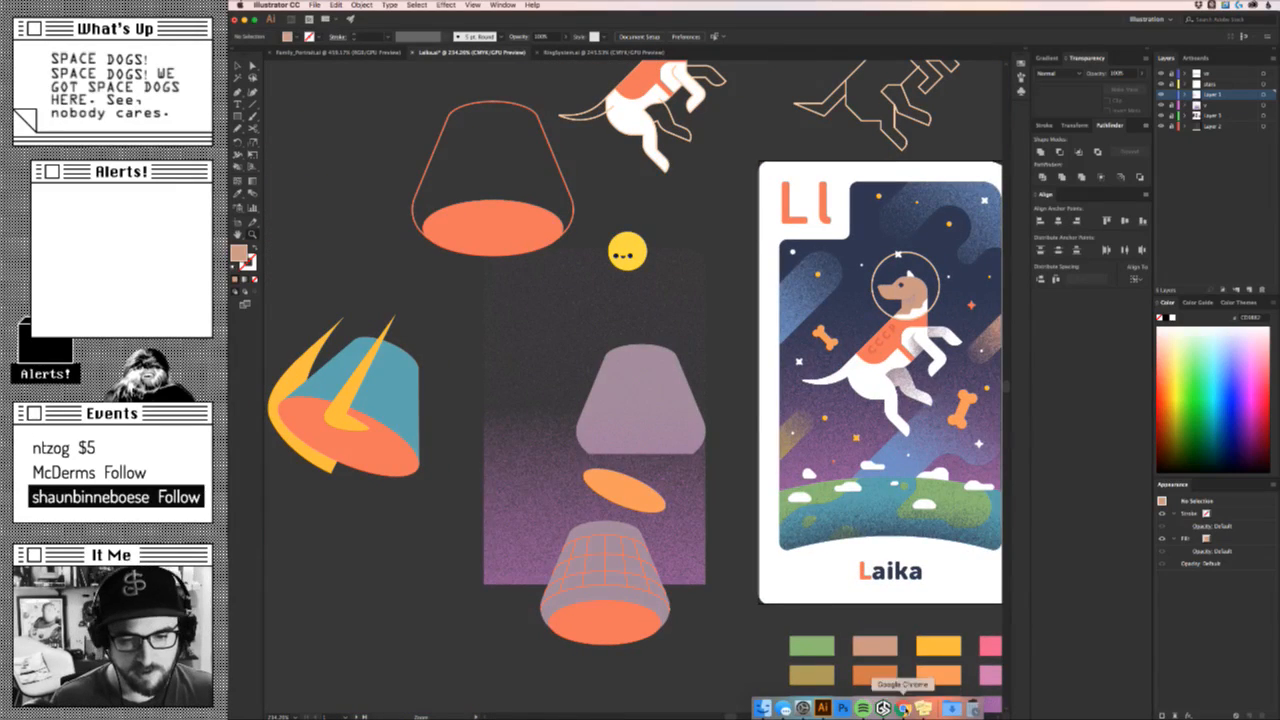
pyautogui.click(903, 708)
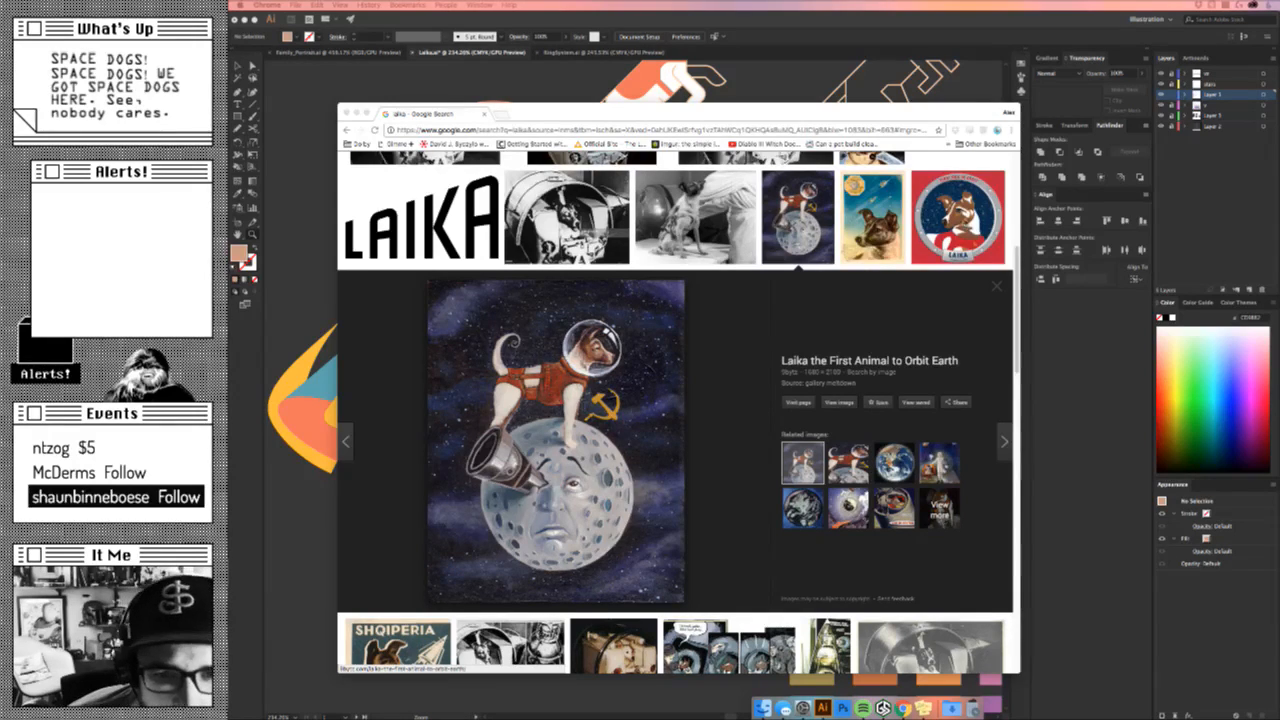
pyautogui.click(957, 217)
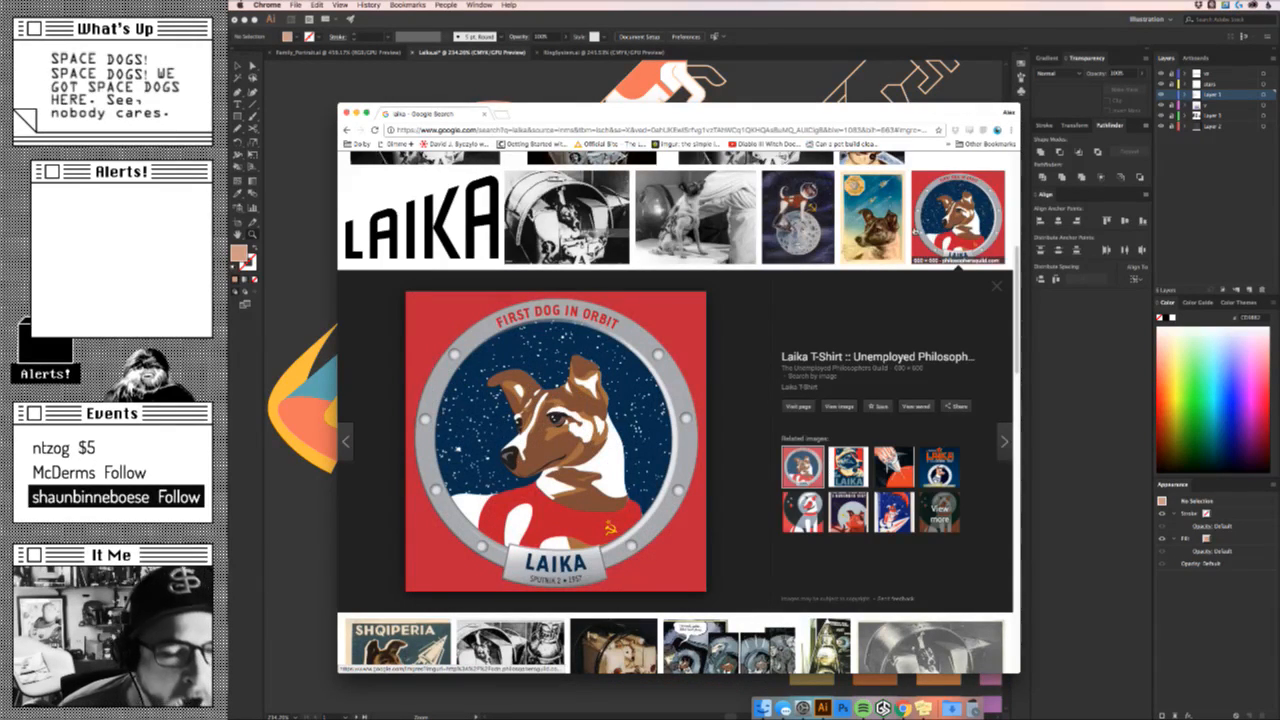
pyautogui.click(903, 241)
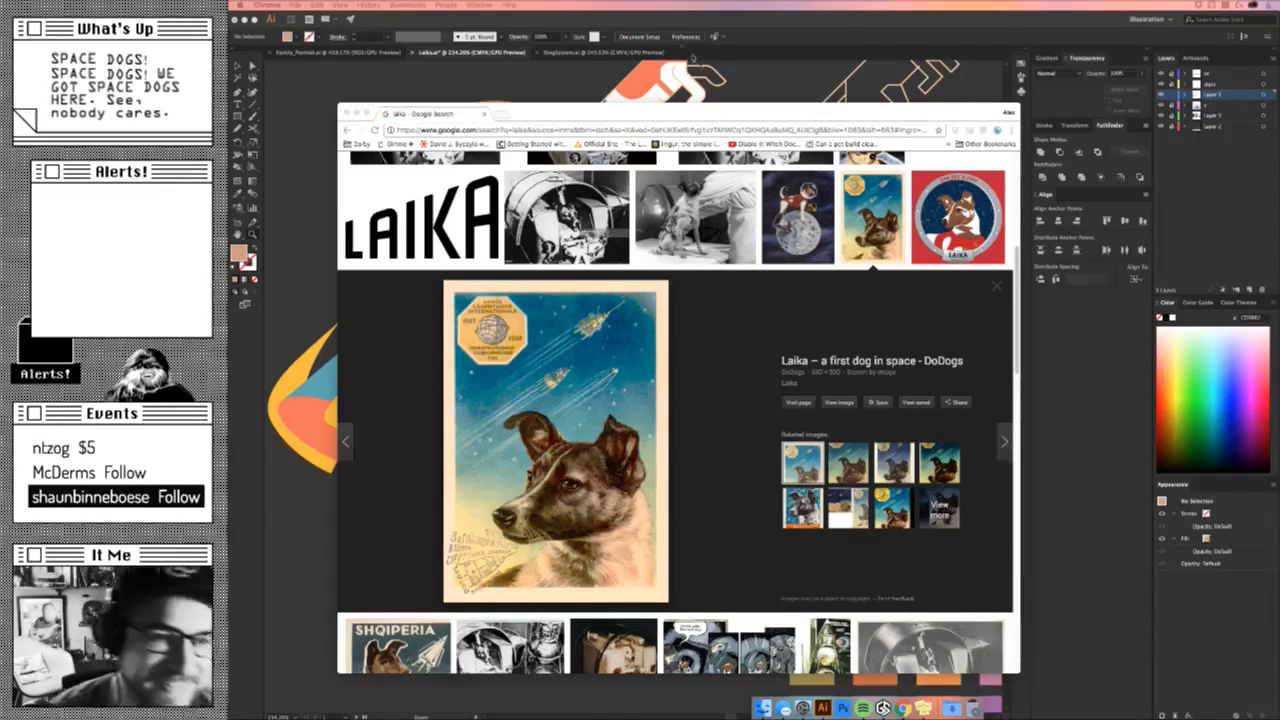
pyautogui.click(722, 51)
pyautogui.moveTo(732, 332); pyautogui.dragTo(501, 344)
pyautogui.moveTo(687, 338); pyautogui.dragTo(780, 349)
pyautogui.moveTo(735, 142)
pyautogui.mouseDown()
pyautogui.moveTo(826, 423)
pyautogui.moveTo(566, 480)
pyautogui.mouseUp()
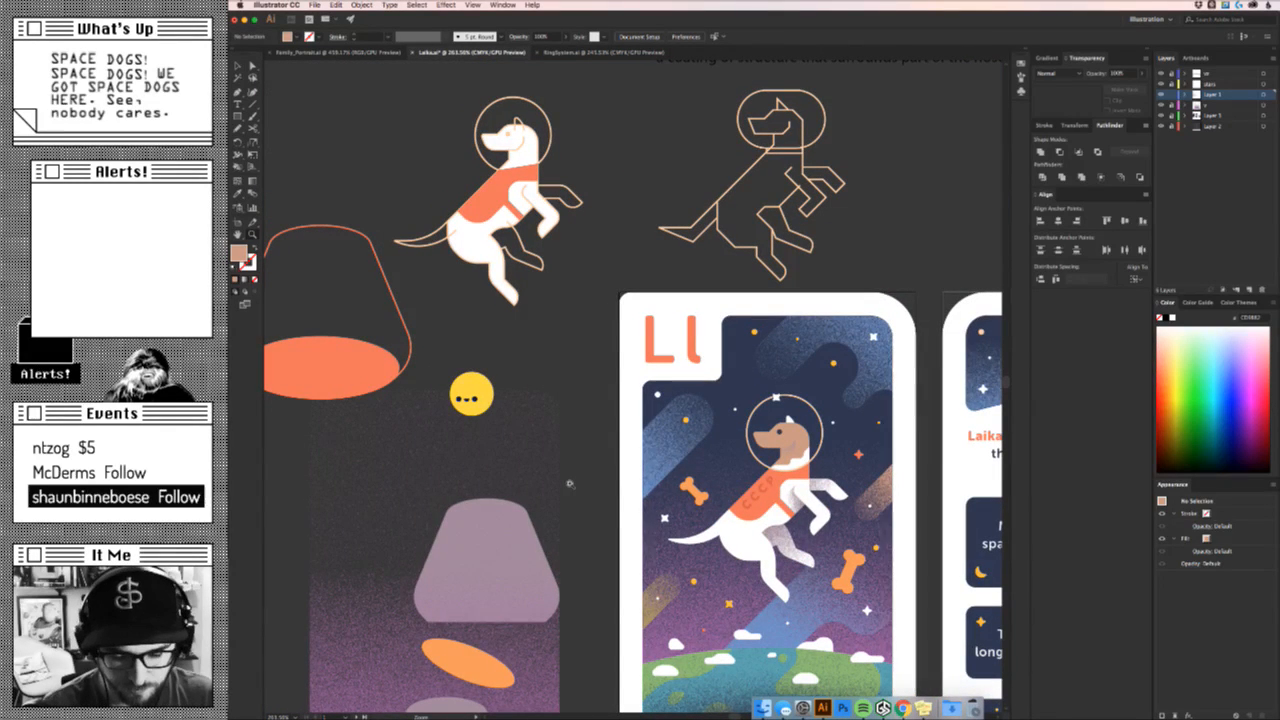
pyautogui.moveTo(569, 484); pyautogui.dragTo(714, 491)
pyautogui.press('v')
pyautogui.click(636, 634)
pyautogui.press('v')
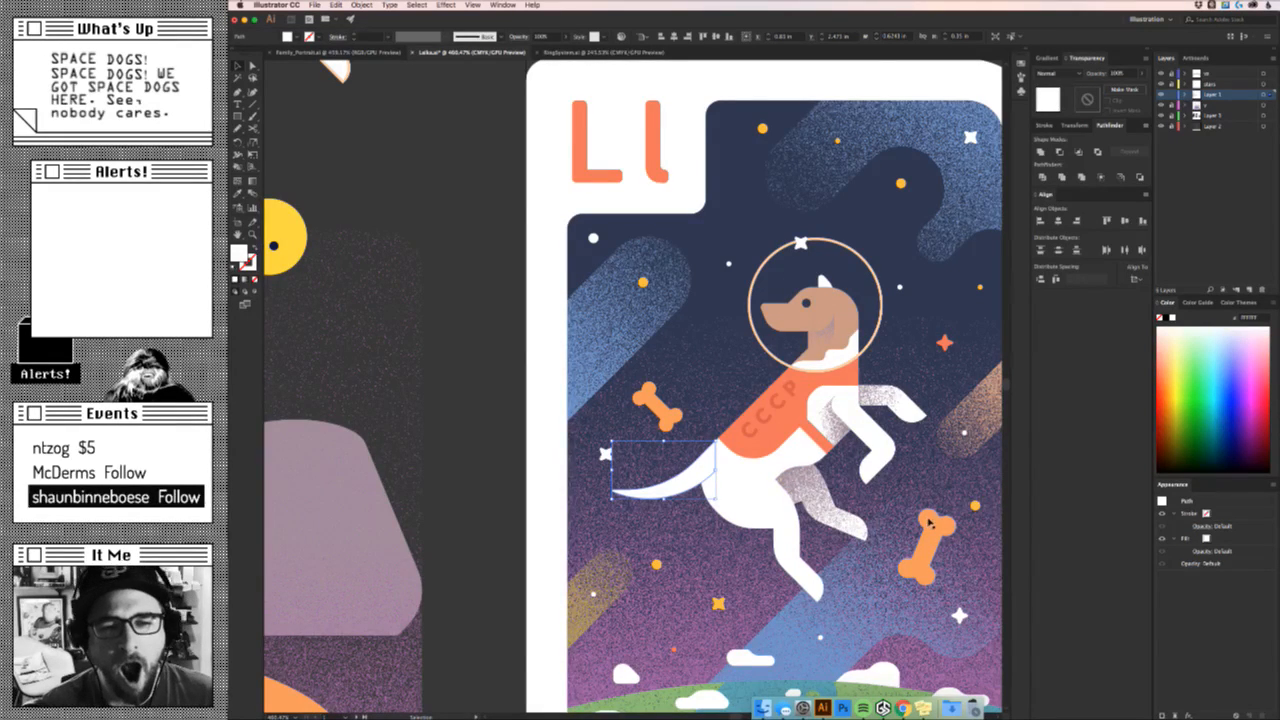
# Fill the helmet circle with the white-to-black linear gradient and remove its stroke.
pyautogui.moveTo(929, 522); pyautogui.dragTo(767, 493)
pyautogui.moveTo(792, 362); pyautogui.dragTo(885, 322)
pyautogui.moveTo(802, 312); pyautogui.dragTo(817, 298)
pyautogui.press('super+z')
pyautogui.moveTo(871, 344); pyautogui.dragTo(727, 368)
pyautogui.click(1048, 57)
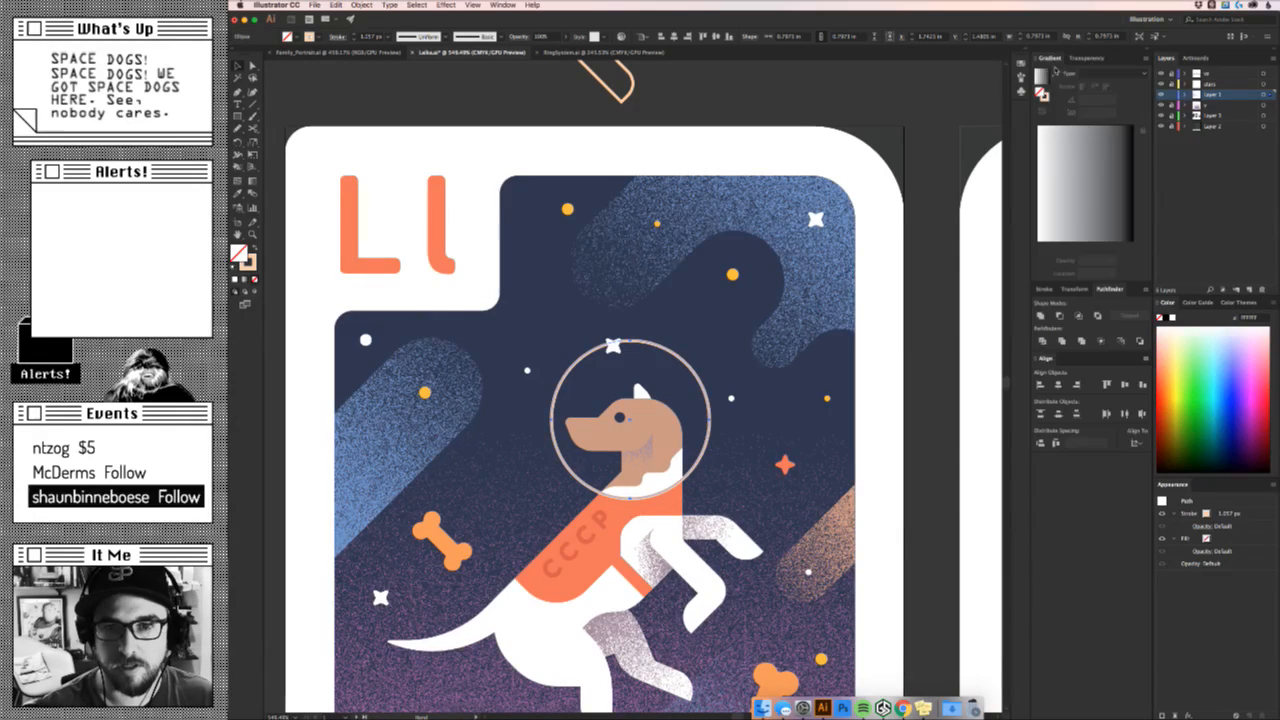
pyautogui.click(1044, 78)
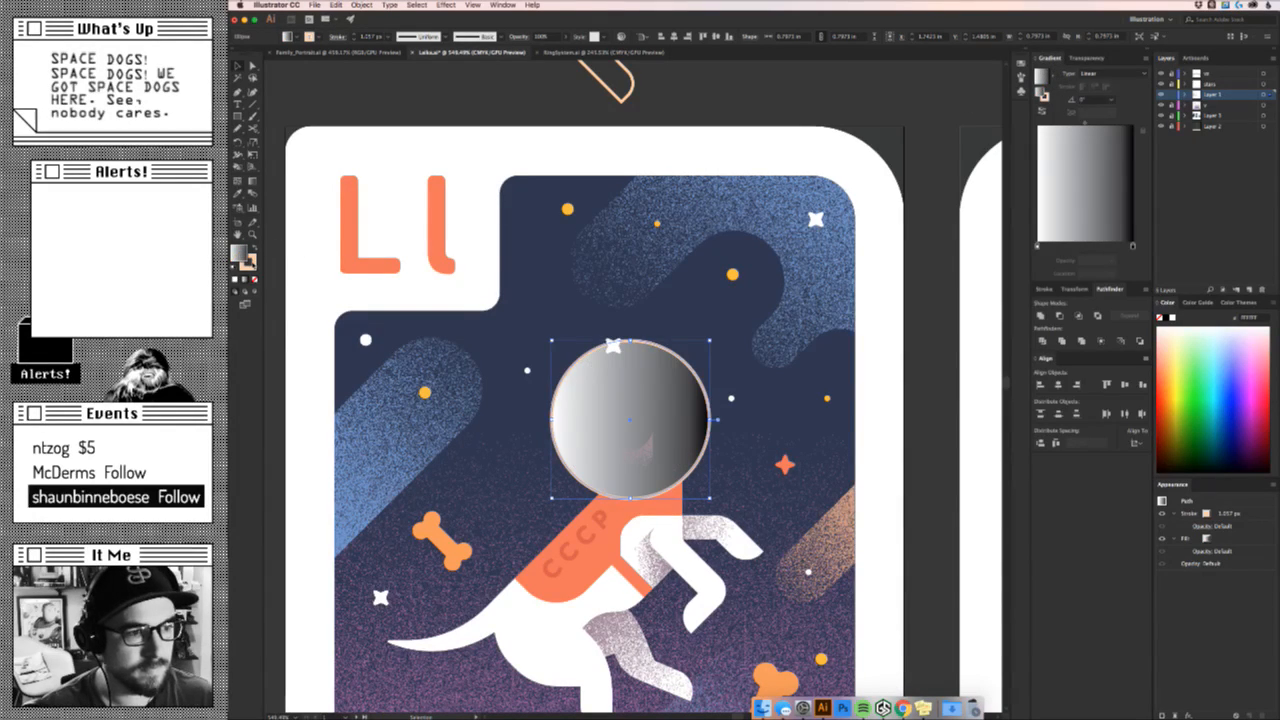
pyautogui.click(248, 262)
pyautogui.click(254, 279)
pyautogui.press('g')
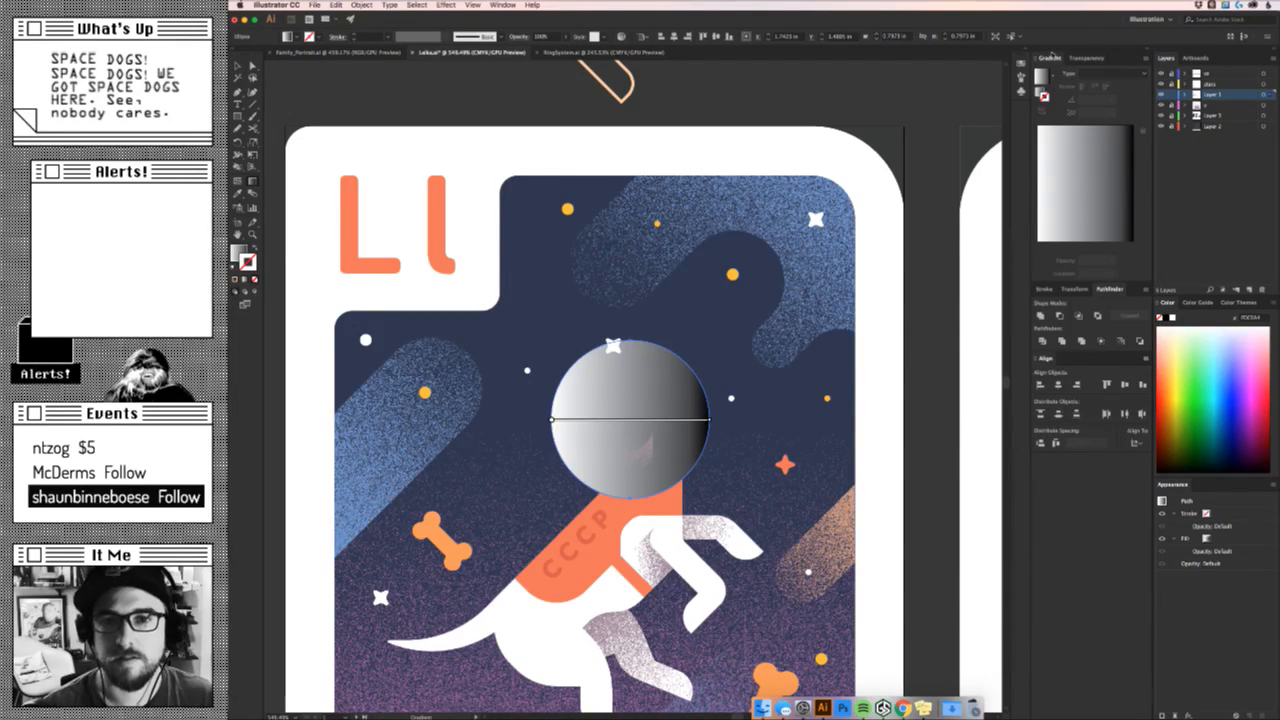
pyautogui.press('v')
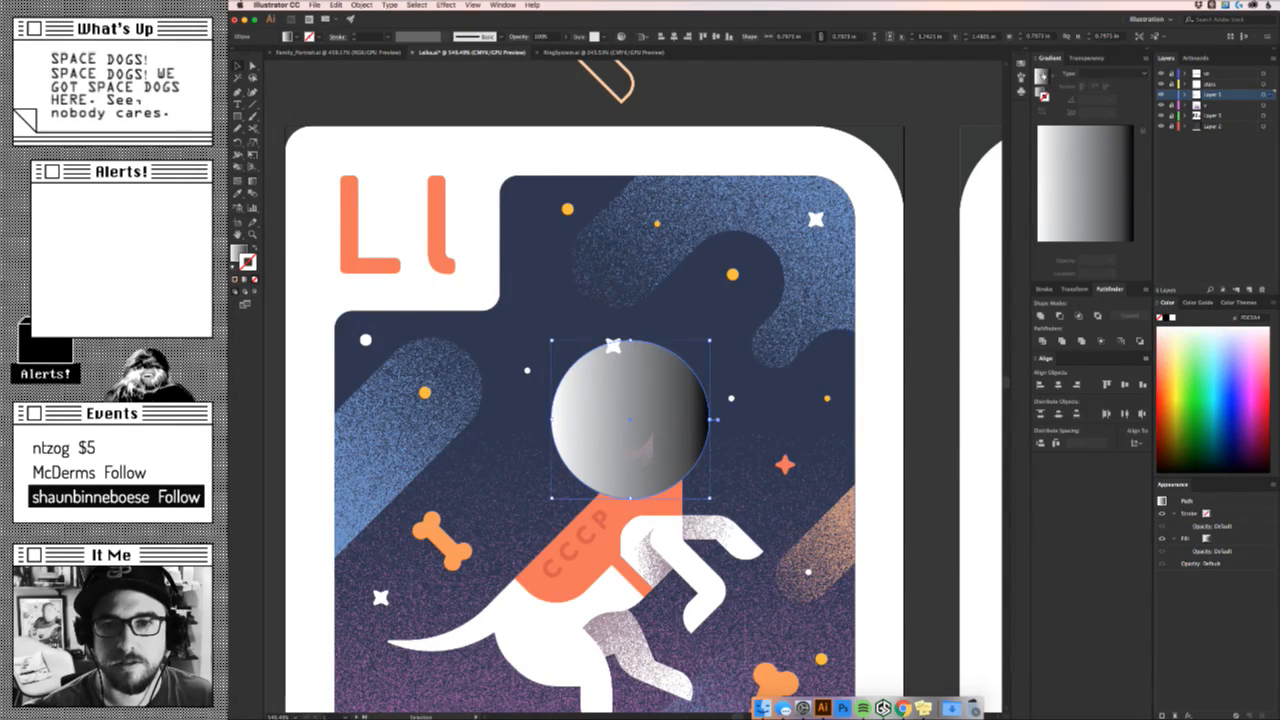
pyautogui.click(1096, 75)
pyautogui.click(1100, 95)
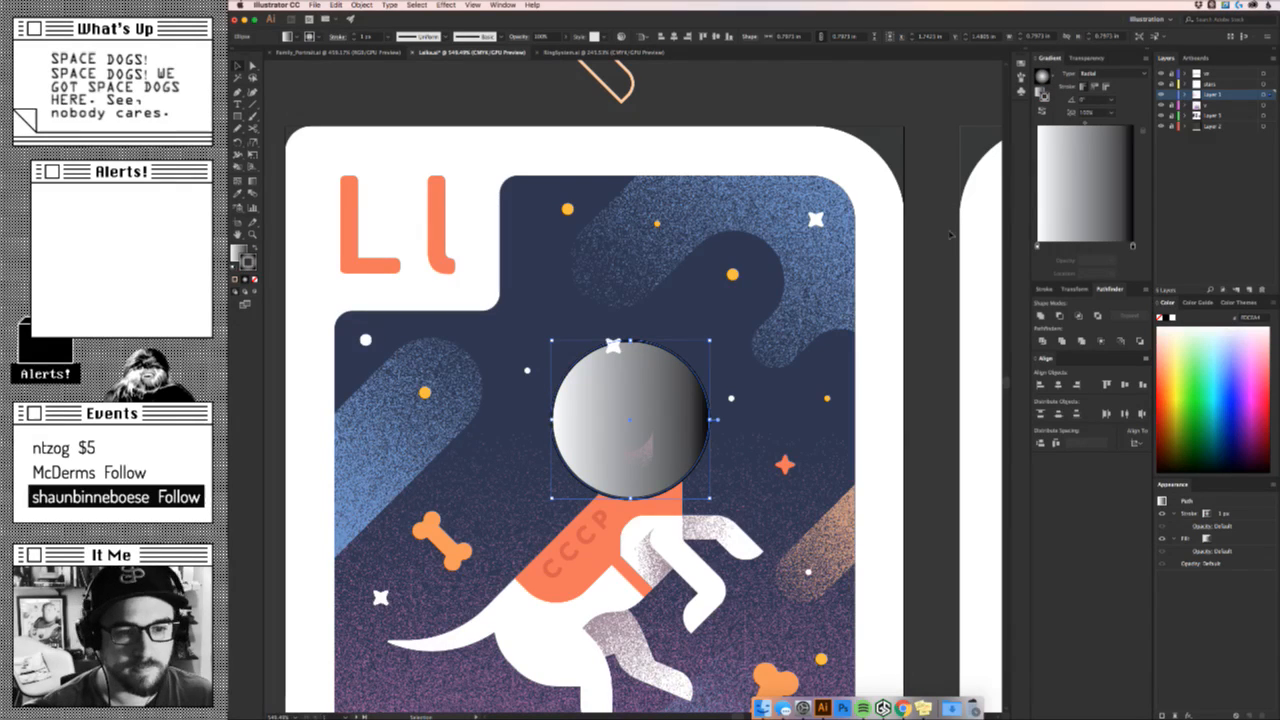
pyautogui.click(254, 279)
# Change the helmet circle's fill gradient to Radial and redraw it vertically downward from the circle's upper back edge at -90°.
pyautogui.click(237, 254)
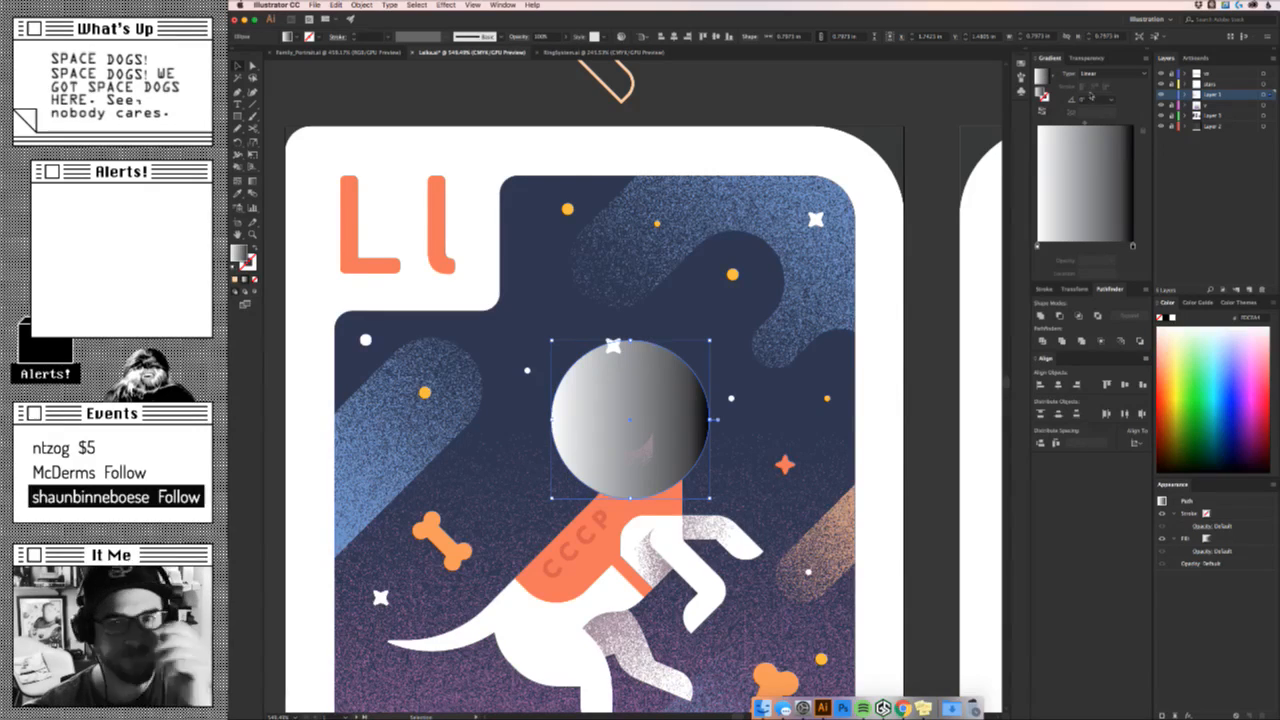
pyautogui.click(1096, 75)
pyautogui.click(1100, 95)
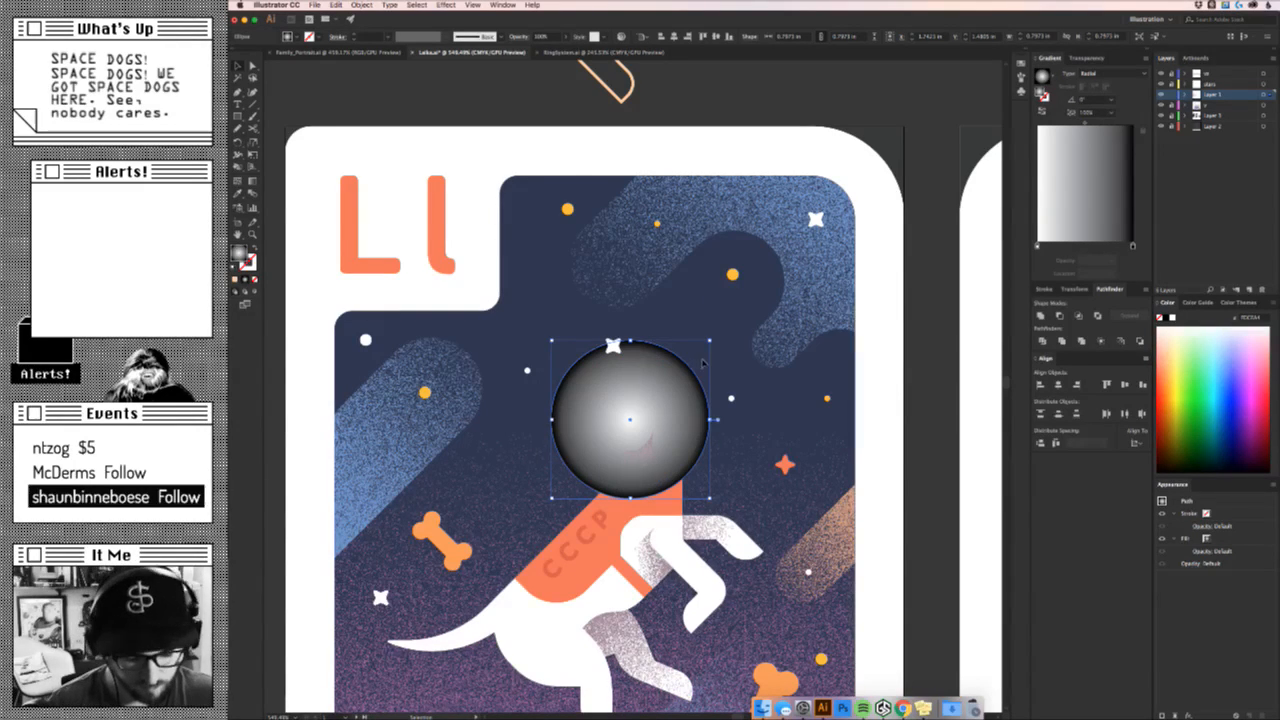
pyautogui.press('g')
pyautogui.moveTo(698, 348); pyautogui.dragTo(698, 560)
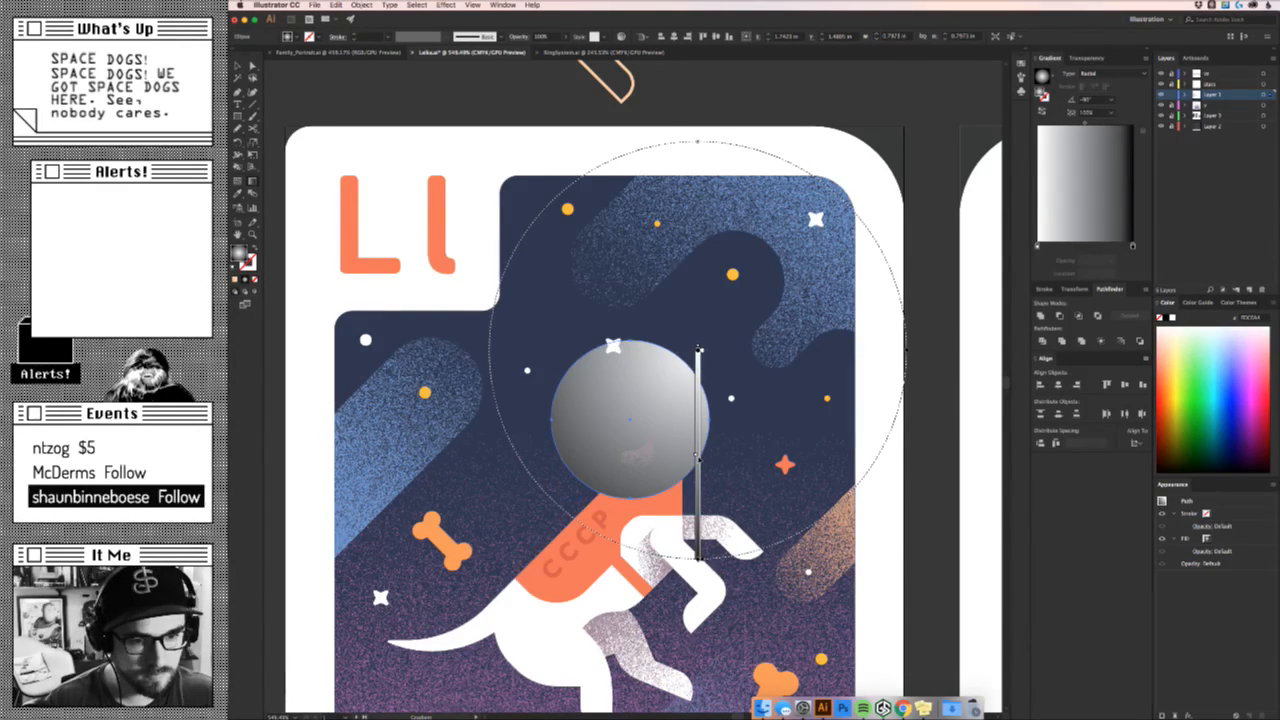
pyautogui.press('v')
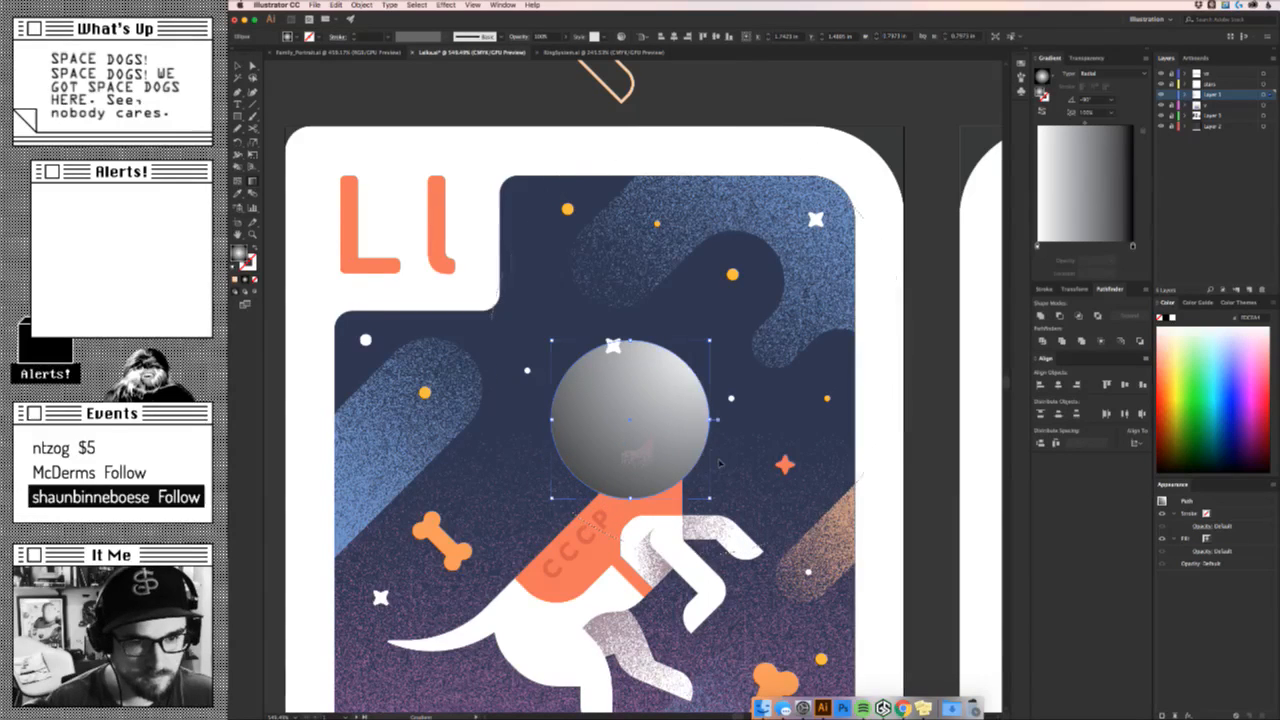
pyautogui.click(752, 435)
pyautogui.moveTo(752, 435); pyautogui.dragTo(548, 458)
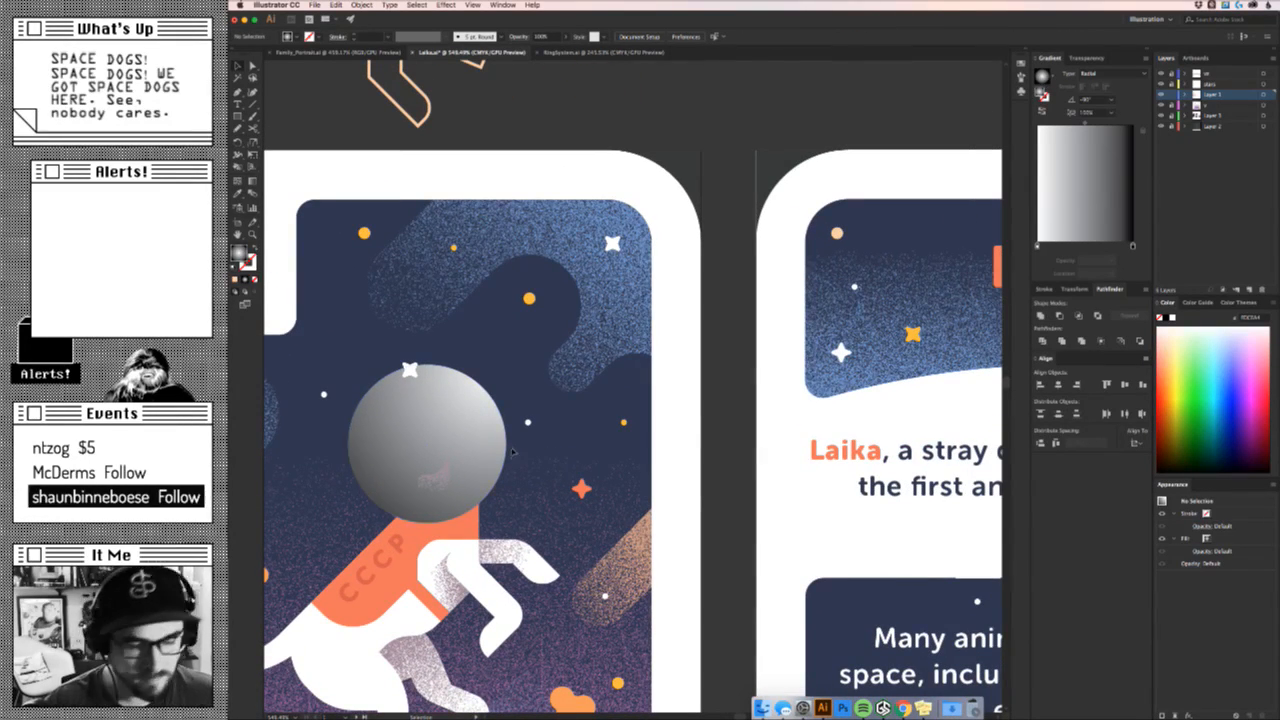
# Duplicate the helmet circle horizontally to the card's outer edge and fill the copy with the comet's light blue.
pyautogui.keyDown('alt'); pyautogui.keyDown('shift'); pyautogui.moveTo(476, 462); pyautogui.dragTo(718, 474); pyautogui.keyUp('shift'); pyautogui.keyUp('alt')
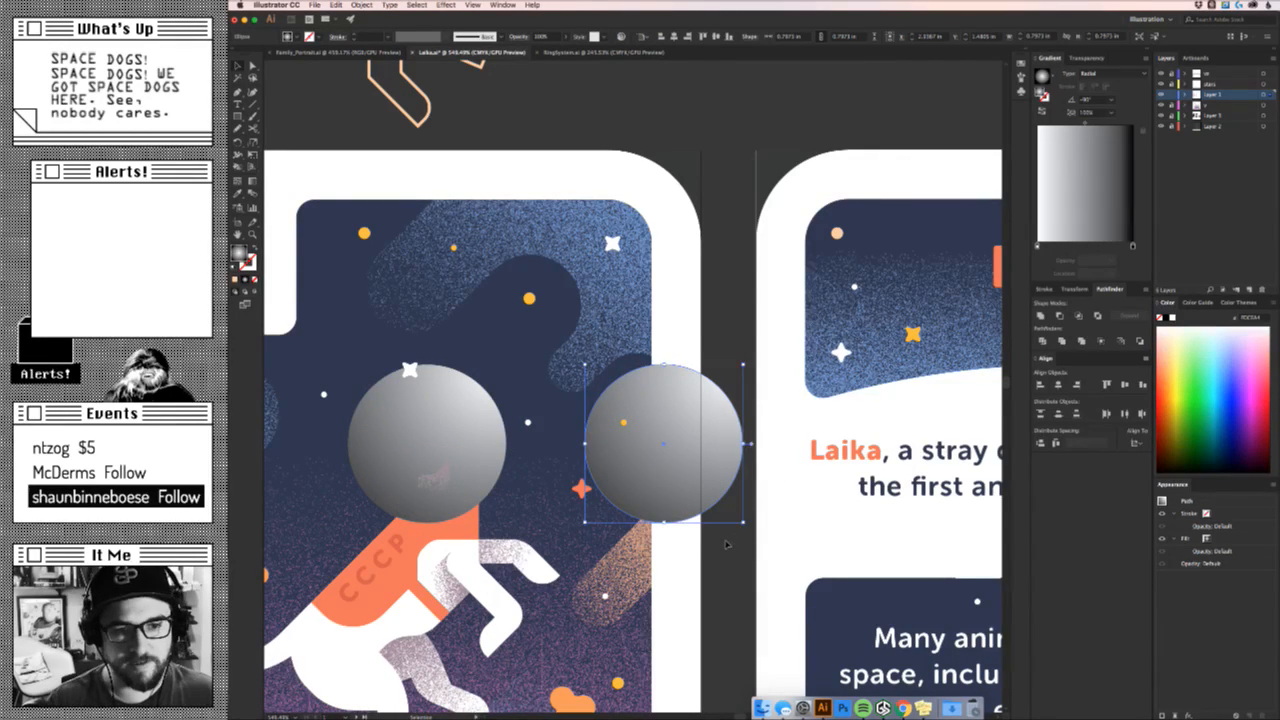
pyautogui.press('i')
pyautogui.click(574, 224)
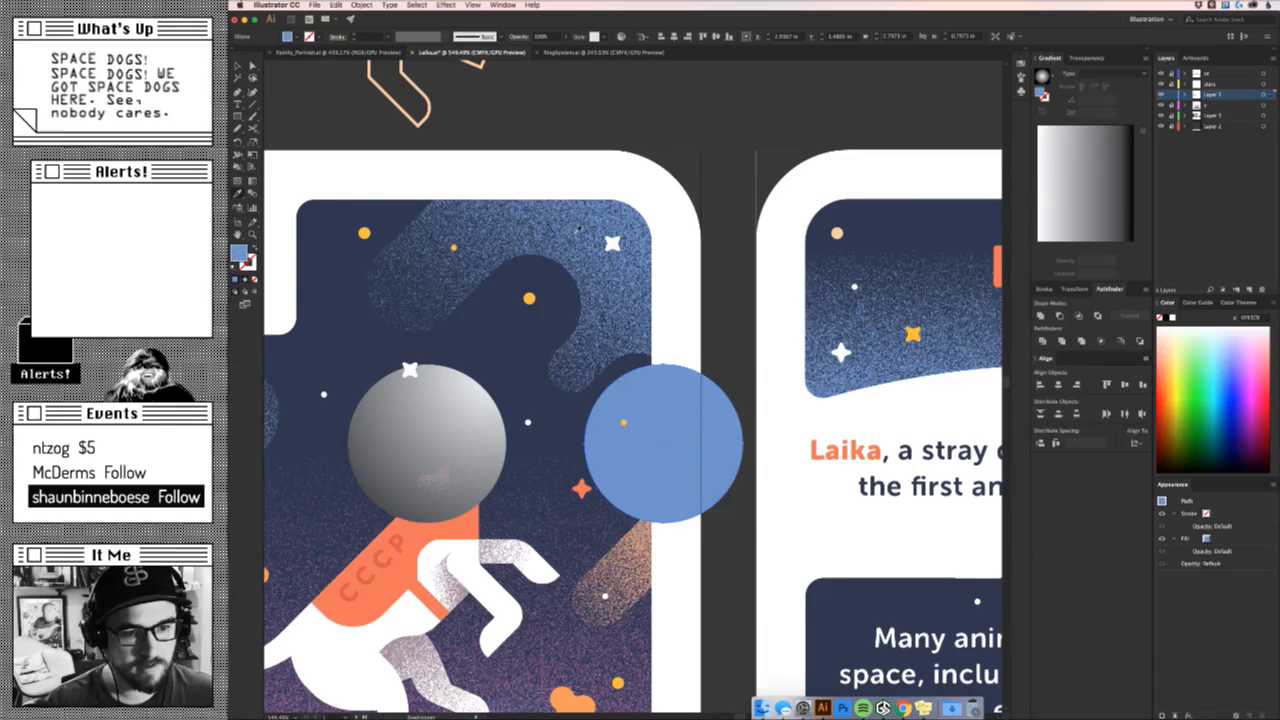
# Stack a copy of the blue circle exactly on top of itself and fill it with the helmet's white-to-black radial gradient.
pyautogui.press('v')
pyautogui.press('z')
pyautogui.moveTo(698, 467); pyautogui.dragTo(594, 508)
pyautogui.press('v')
pyautogui.moveTo(671, 435); pyautogui.dragTo(891, 363)
pyautogui.press('super+z')
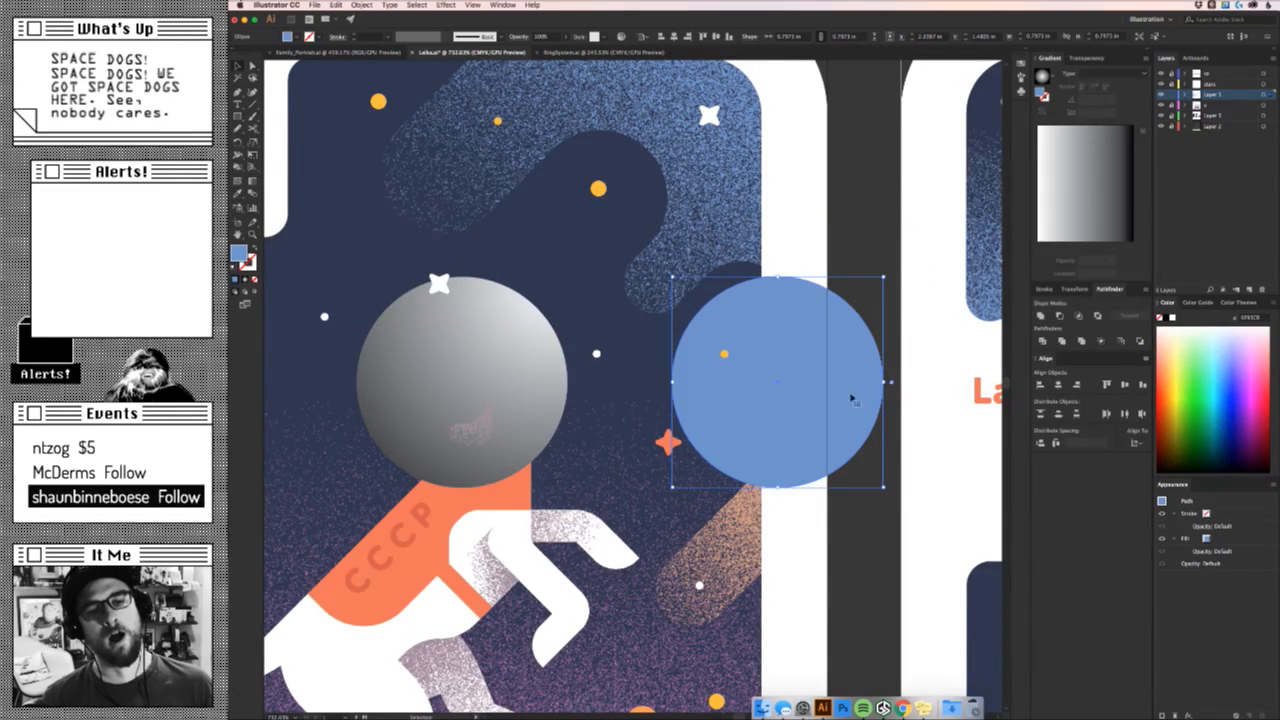
pyautogui.press('Delete')
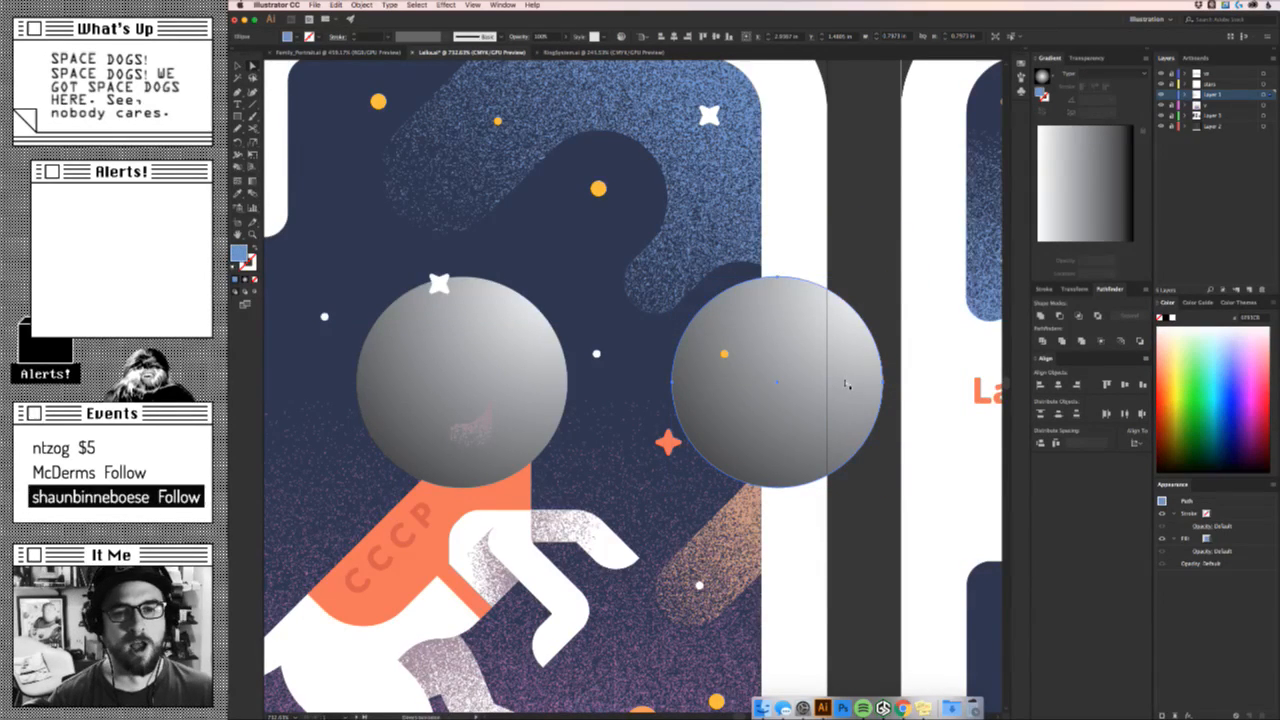
pyautogui.click(835, 339)
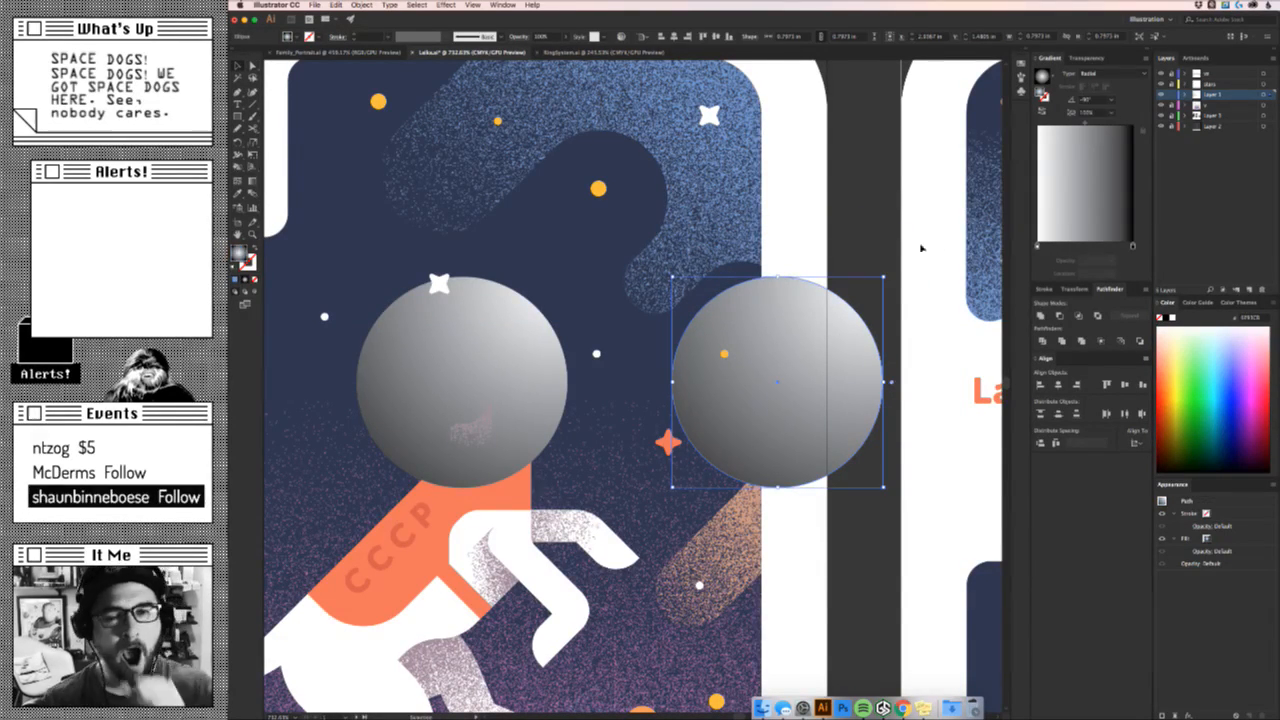
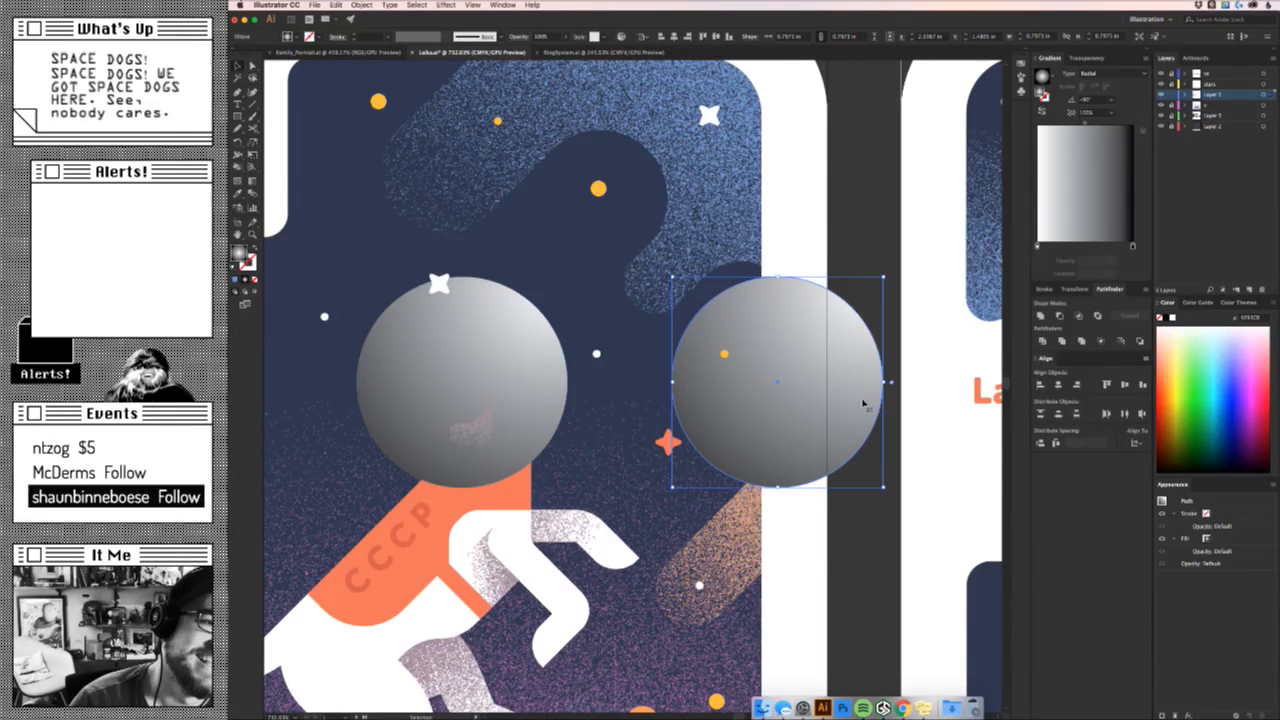
# Apply the Grain effect to the stacked gradient circle and make it an opacity mask for the blue circle.
pyautogui.click(446, 5)
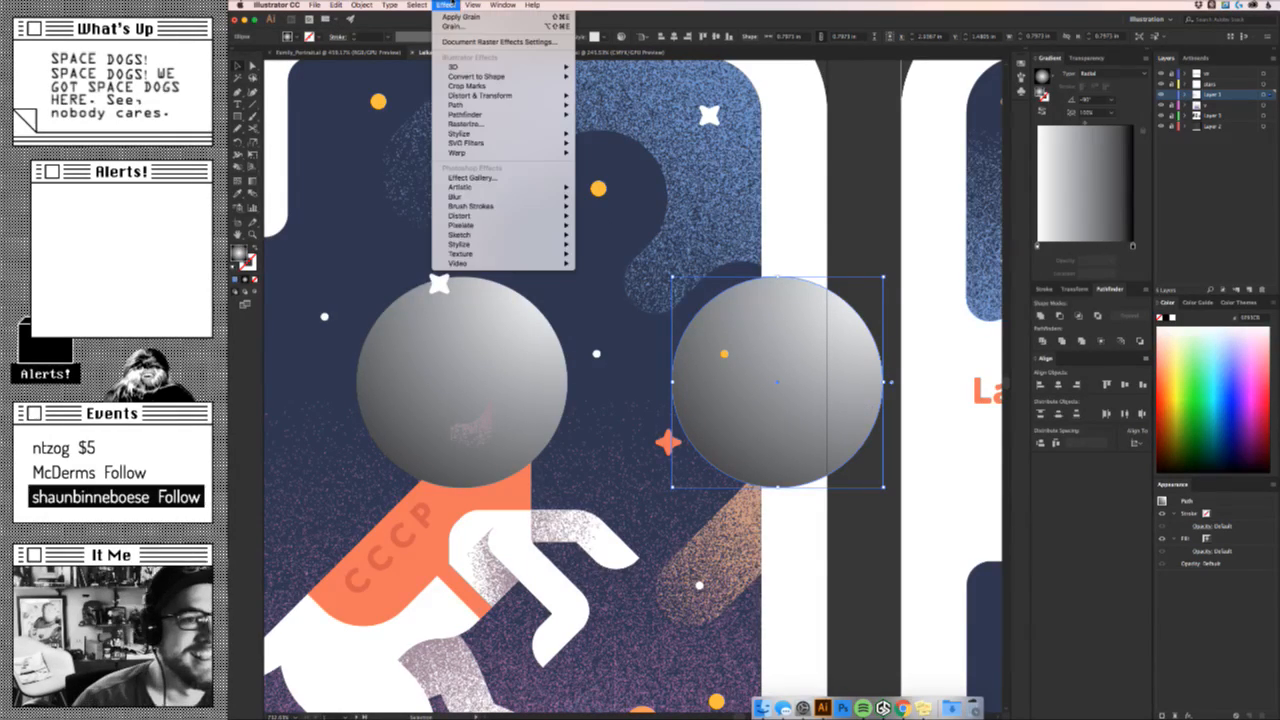
pyautogui.click(461, 17)
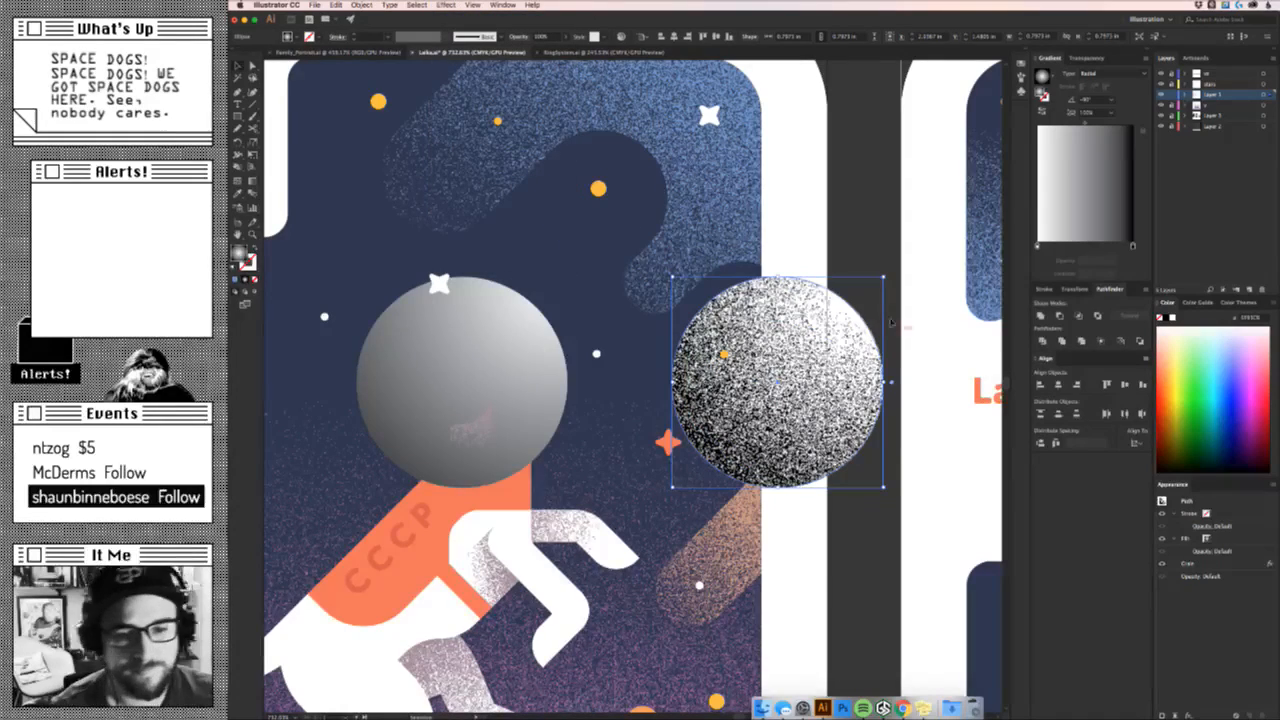
pyautogui.moveTo(824, 366); pyautogui.dragTo(906, 217)
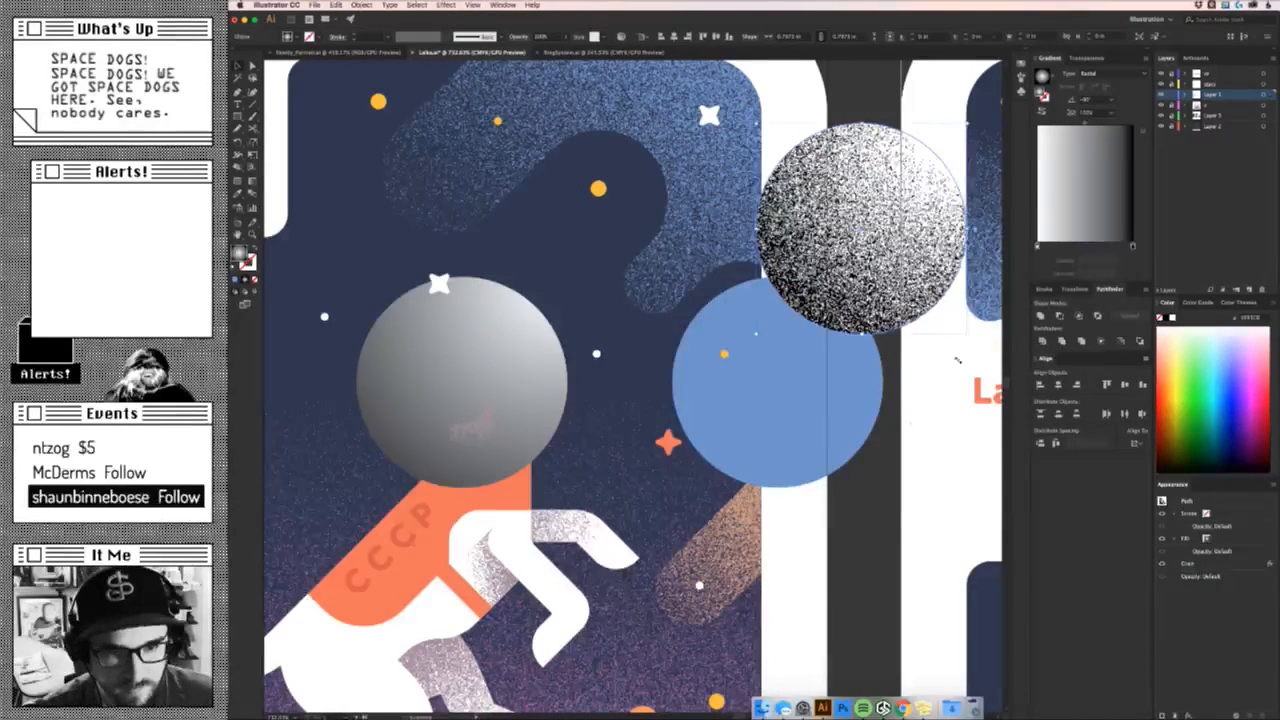
pyautogui.press('super+z')
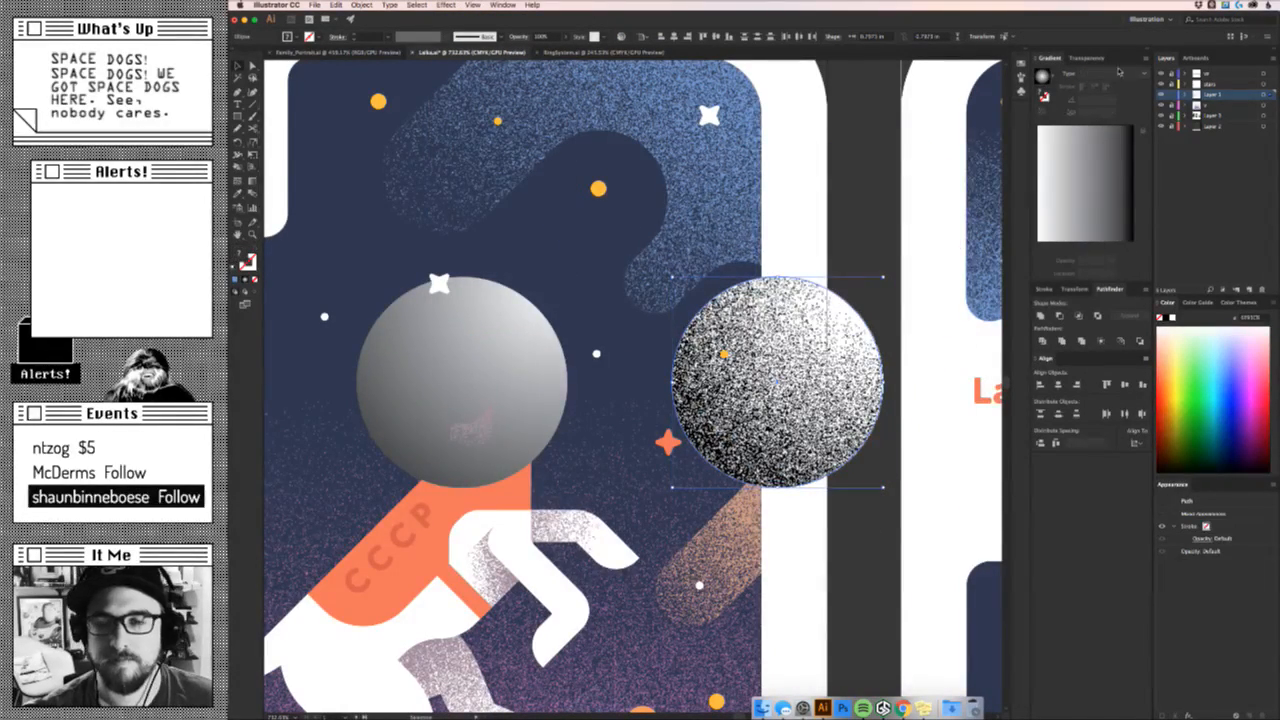
pyautogui.click(1088, 58)
pyautogui.click(1124, 89)
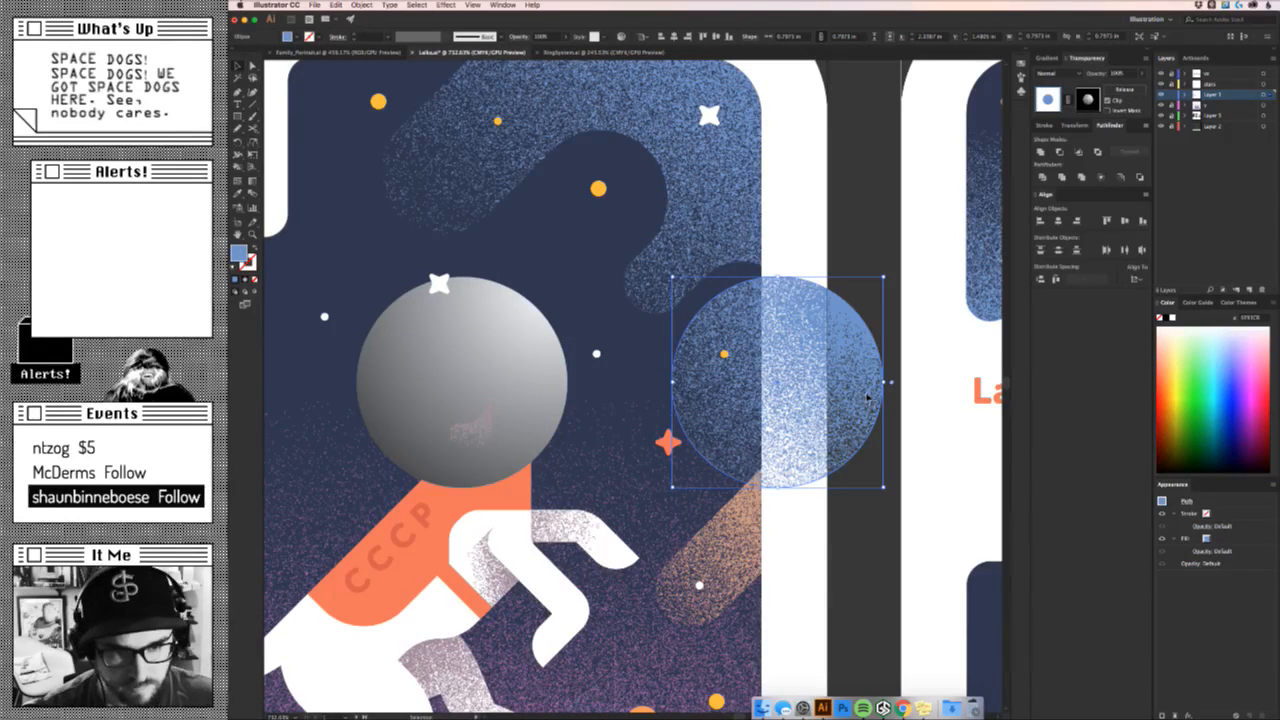
# Invert the blue circle's opacity mask and redraw the mask's radial gradient with its center inside the circle's upper back part.
pyautogui.click(1108, 110)
pyautogui.click(1088, 100)
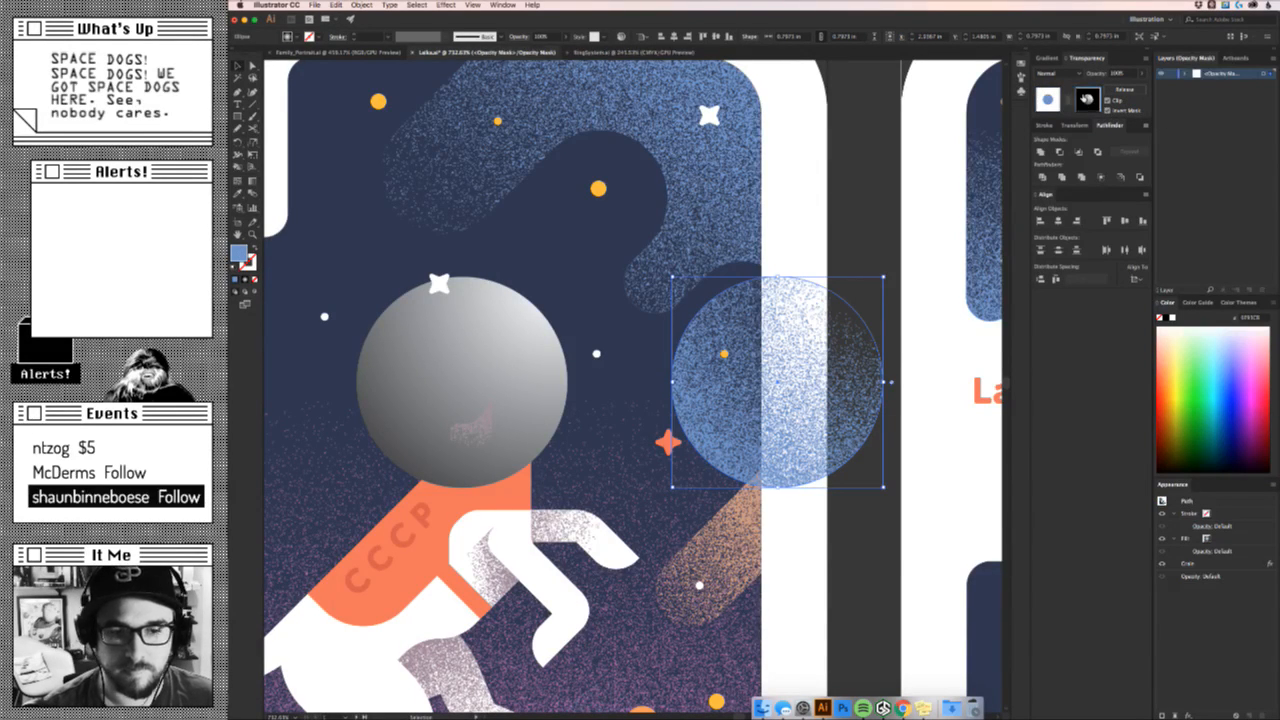
pyautogui.press('g')
pyautogui.moveTo(870, 288)
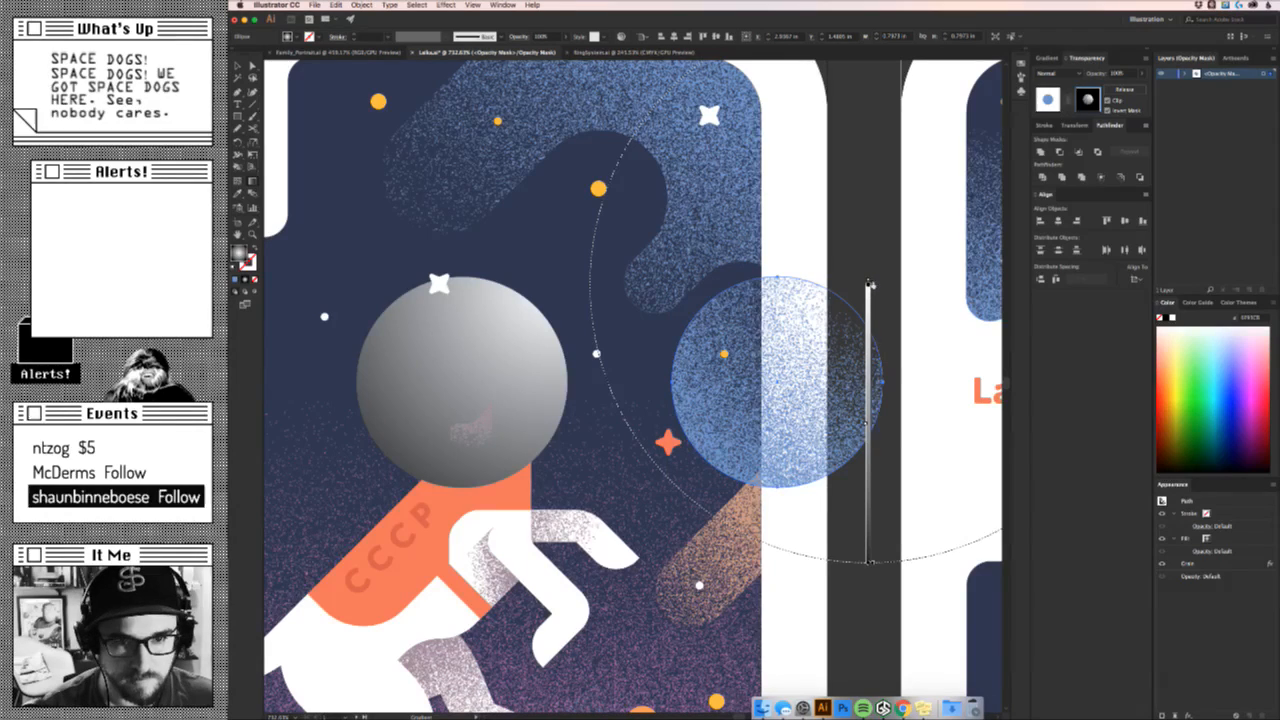
pyautogui.moveTo(870, 288); pyautogui.dragTo(638, 622)
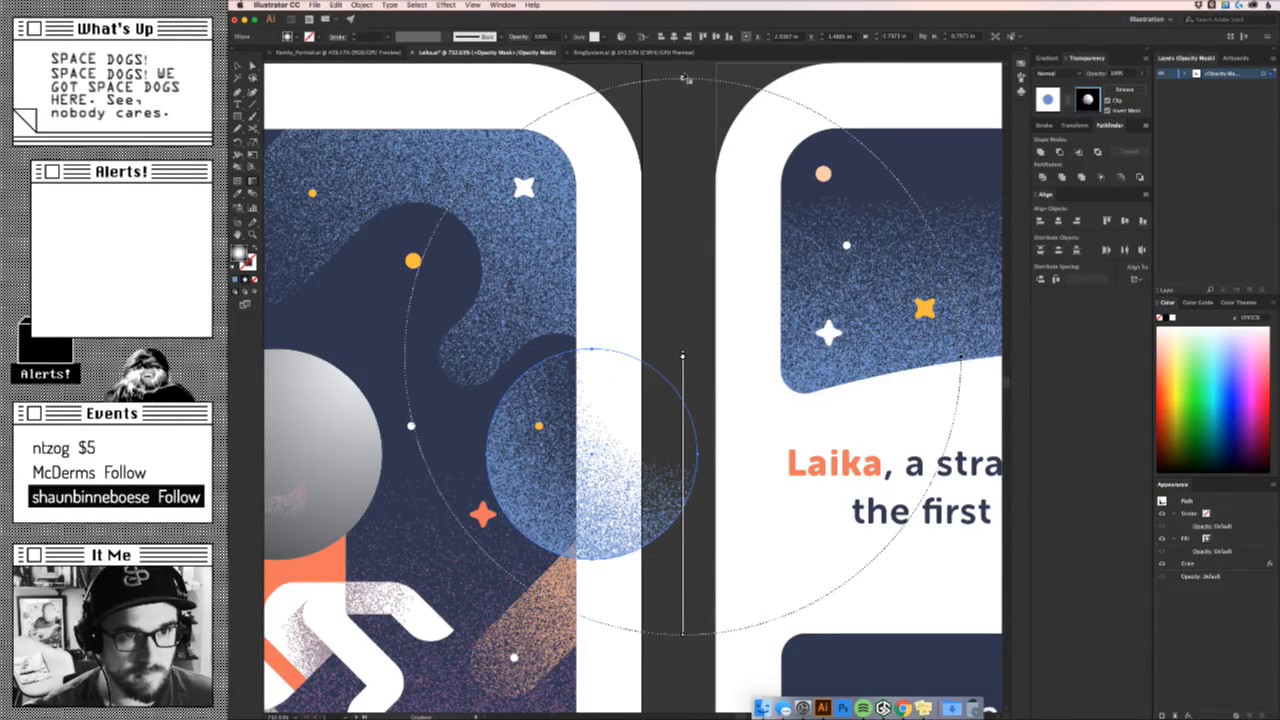
pyautogui.moveTo(686, 78); pyautogui.dragTo(681, 181)
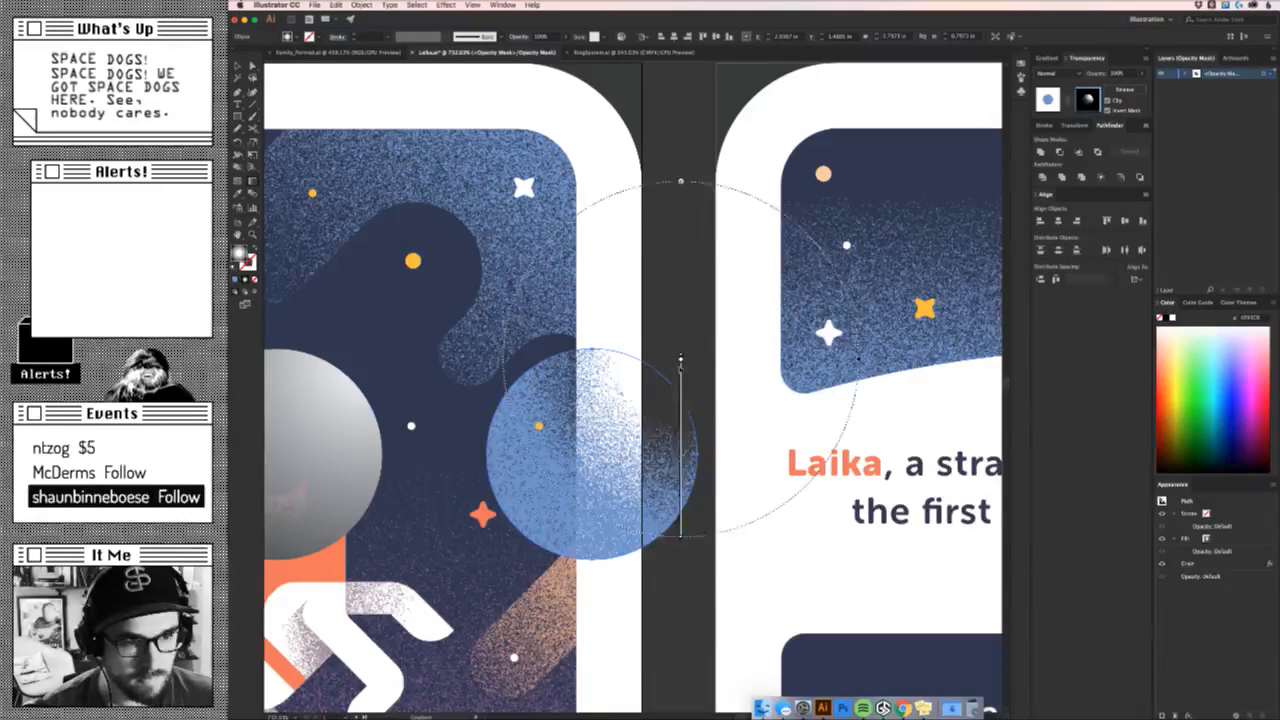
pyautogui.moveTo(681, 358); pyautogui.dragTo(634, 406)
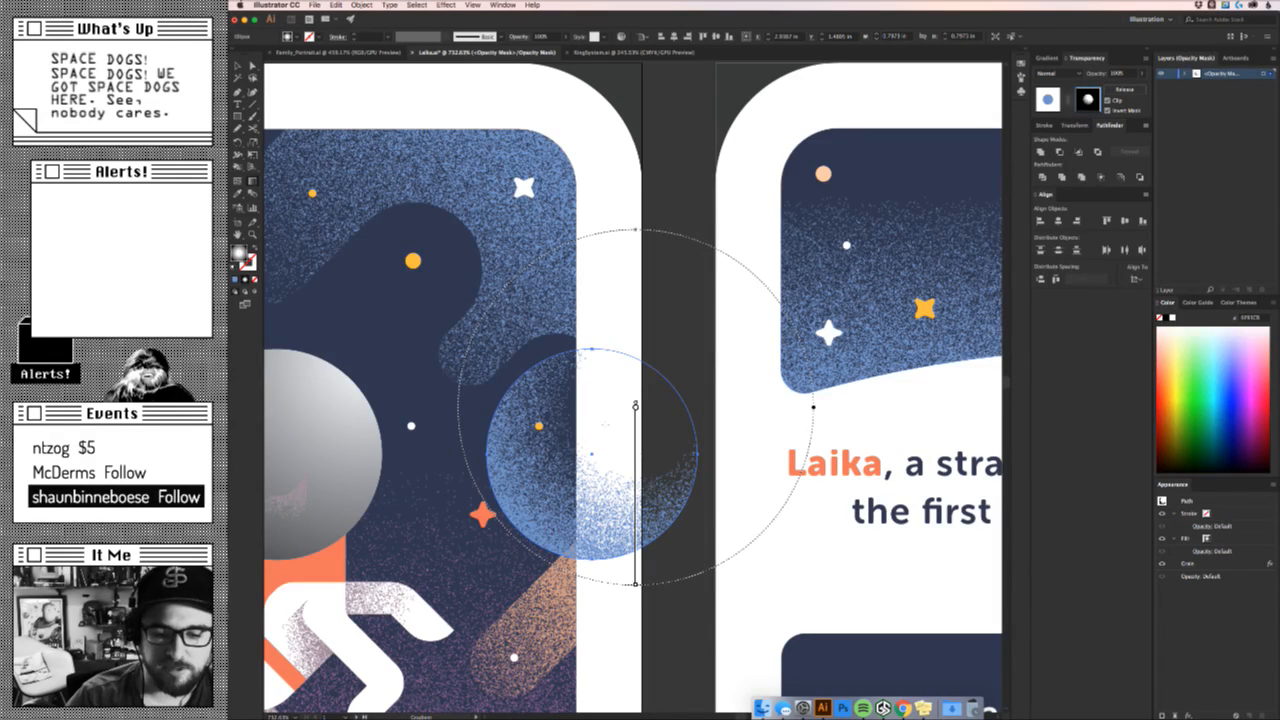
pyautogui.press('super+Tab')
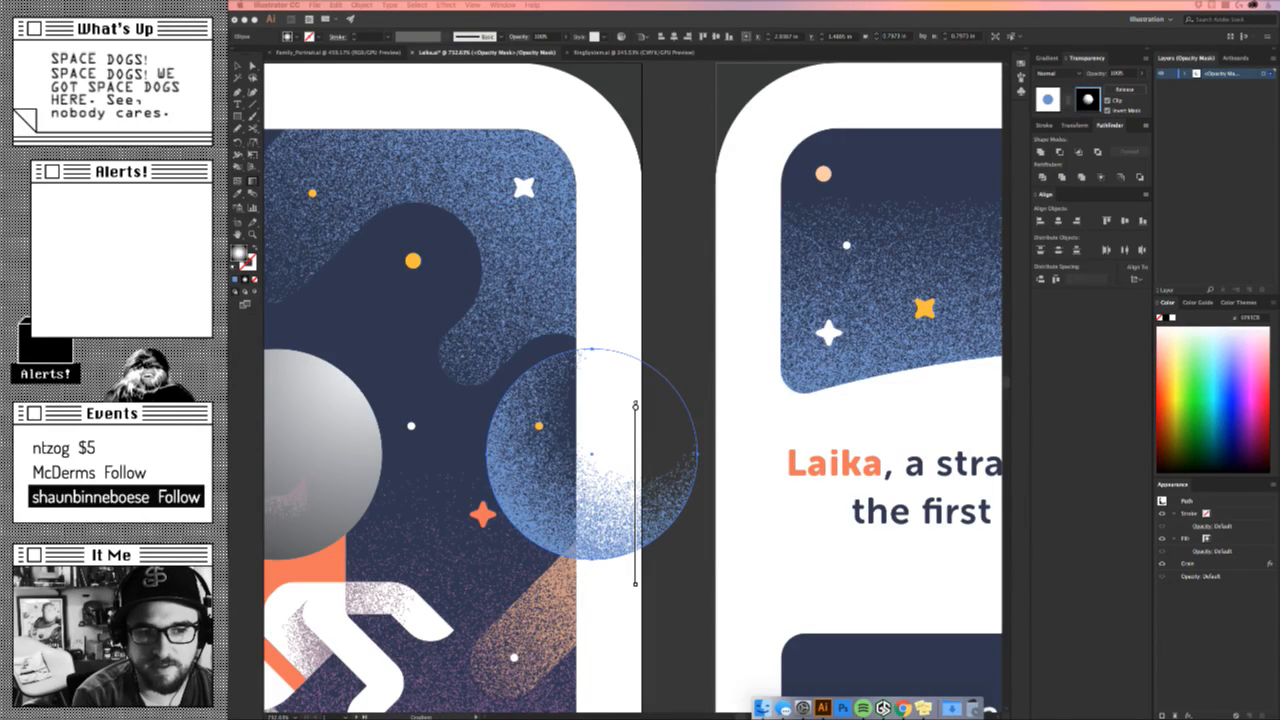
pyautogui.write('v')
pyautogui.click(628, 566)
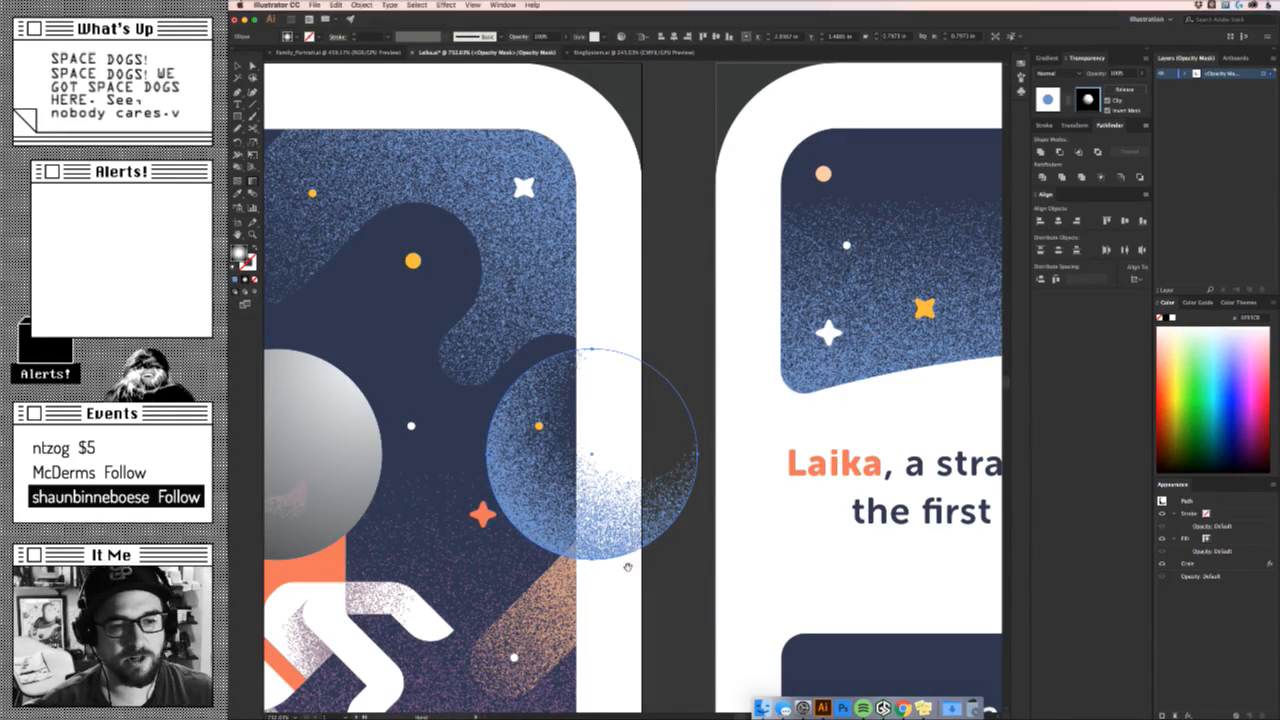
# Leave opacity mask editing and return to the blue circle's artwork.
pyautogui.moveTo(628, 566); pyautogui.dragTo(917, 540)
pyautogui.press('v')
pyautogui.click(632, 471)
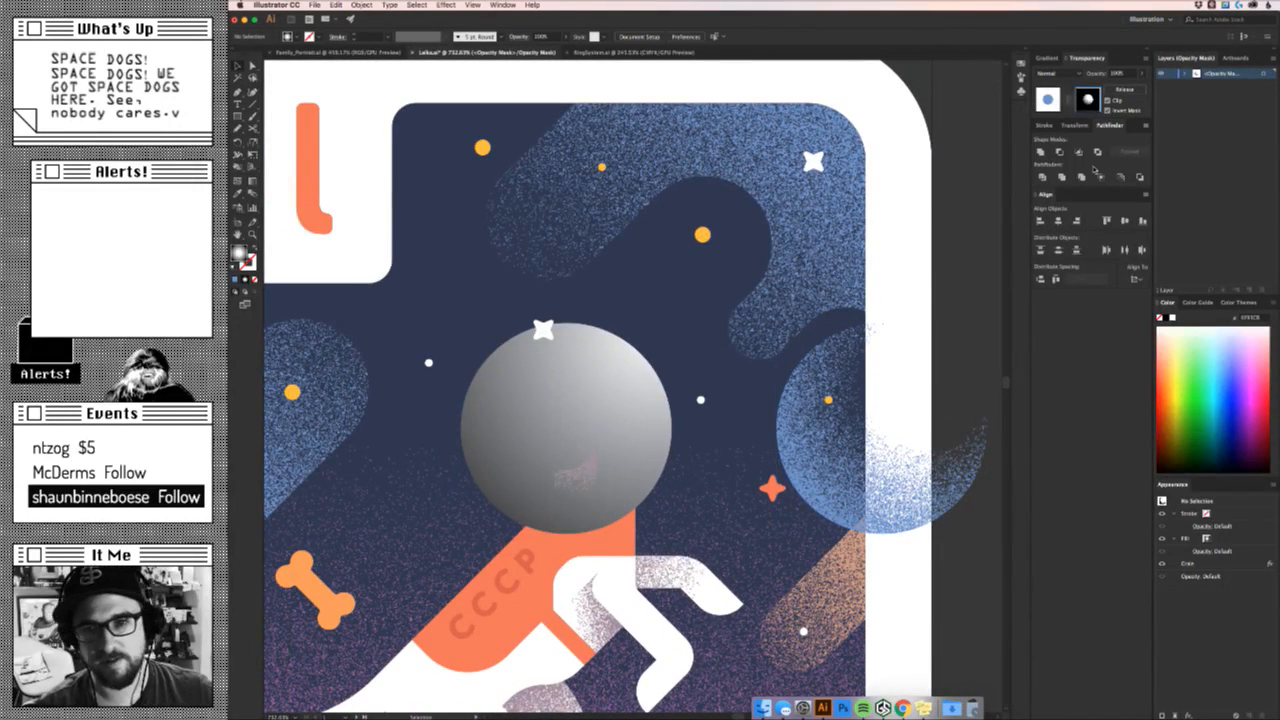
pyautogui.click(1055, 98)
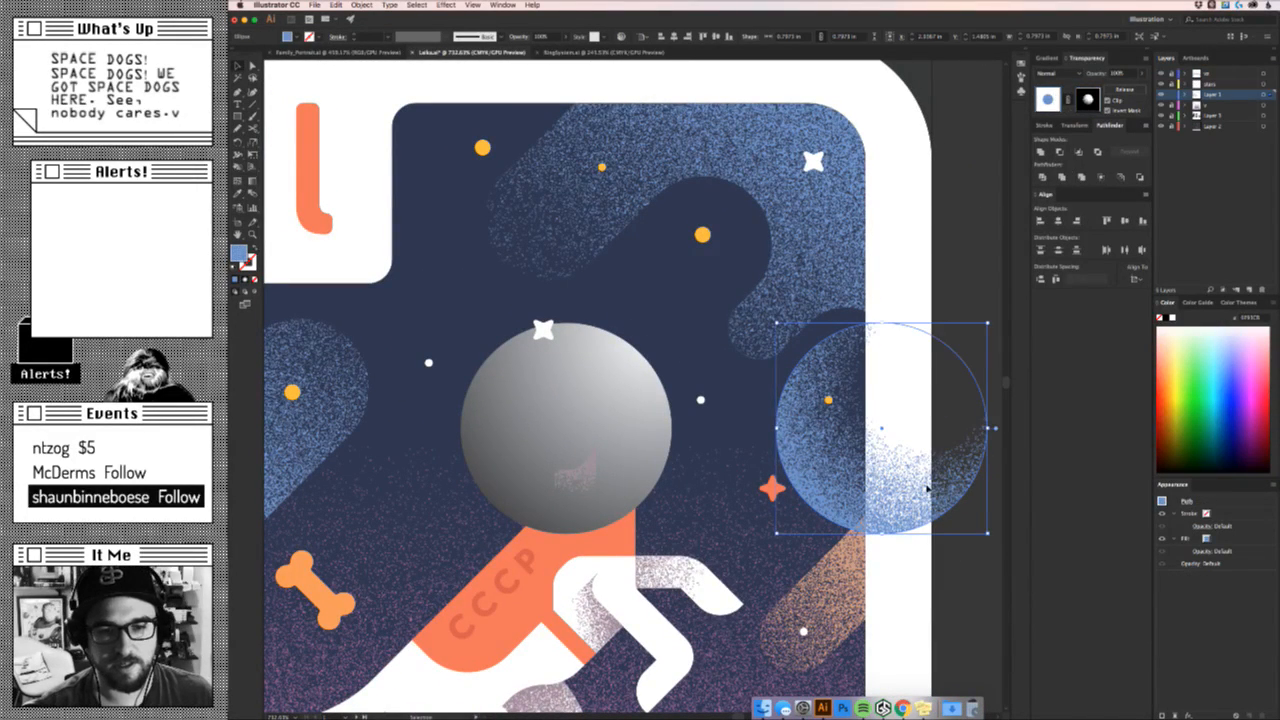
# Replace the grey gradient helmet circle with the masked grainy blue circle in the same place over the dog's head.
pyautogui.moveTo(660, 420); pyautogui.dragTo(633, 359)
pyautogui.press('super+z')
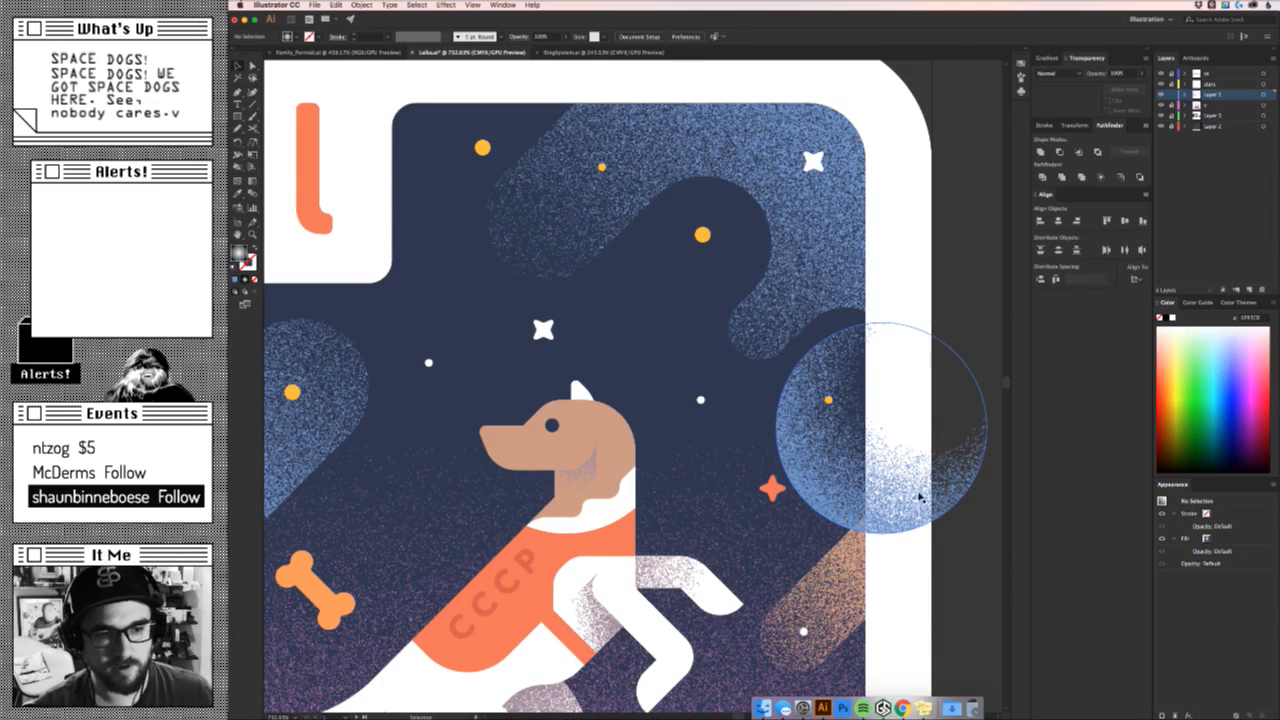
pyautogui.press('super+shift+z')
pyautogui.press('super+z')
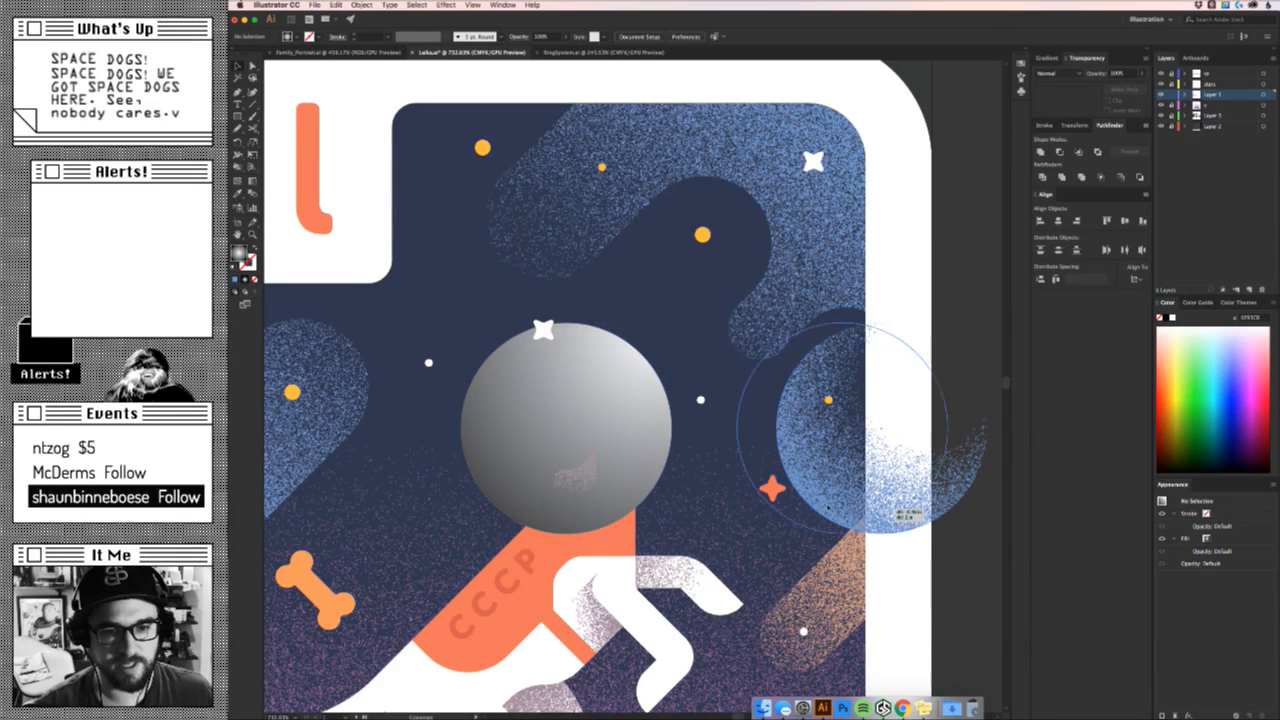
pyautogui.moveTo(595, 505); pyautogui.dragTo(602, 498)
pyautogui.press('Delete')
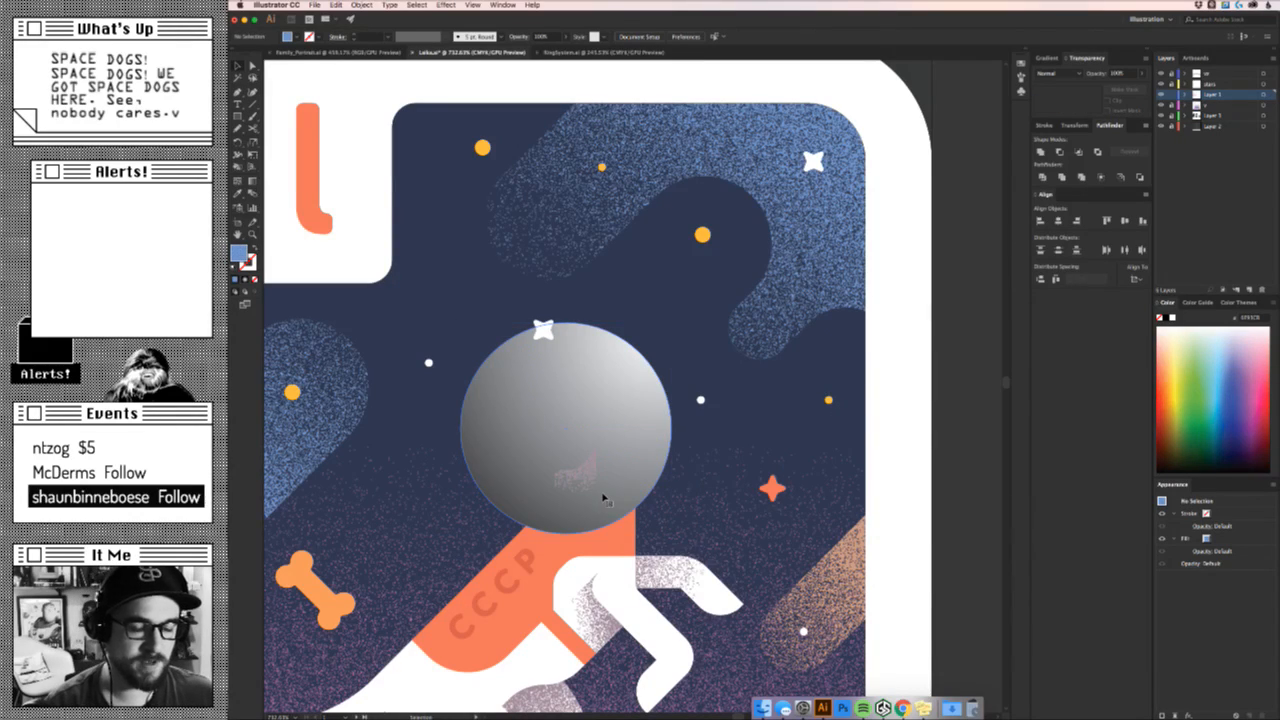
pyautogui.moveTo(630, 388); pyautogui.dragTo(854, 465)
pyautogui.press('Delete')
pyautogui.press('super+f')
# Edit the helmet's opacity mask and redraw its radial gradient centered at the dog's jaw, shading the helmet's upper and back edge.
pyautogui.press('z')
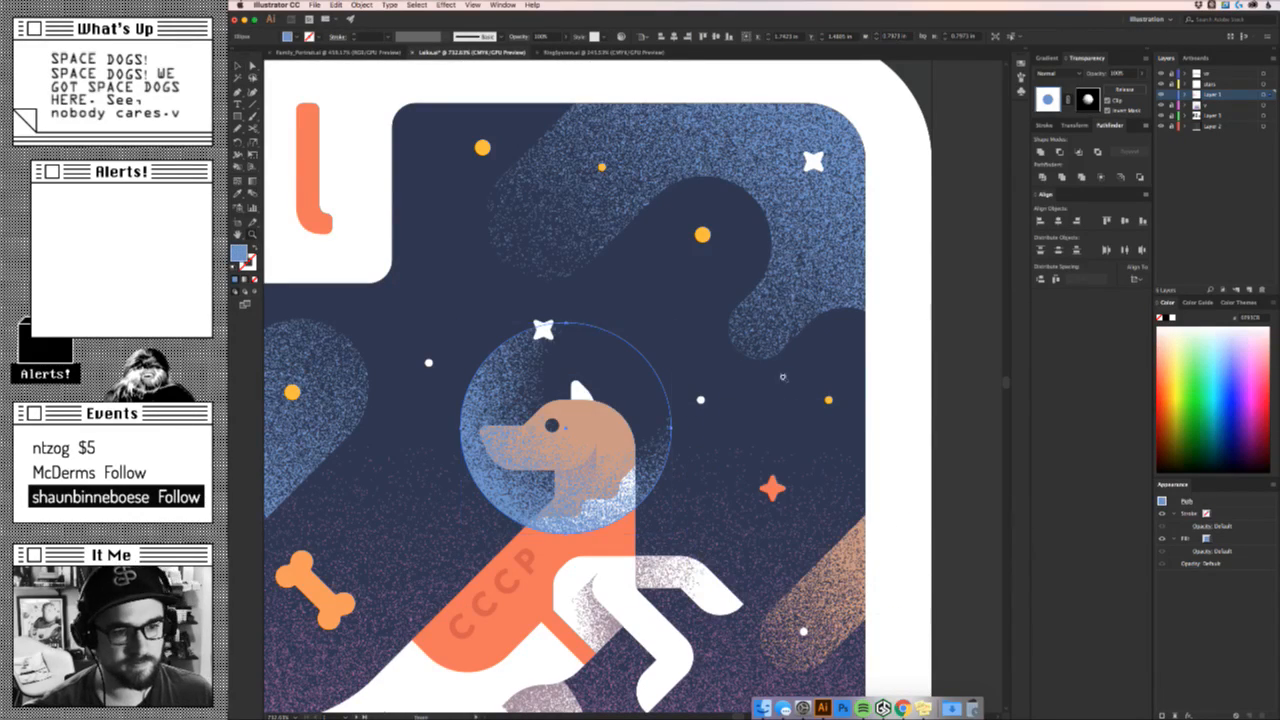
pyautogui.moveTo(780, 380); pyautogui.dragTo(950, 430)
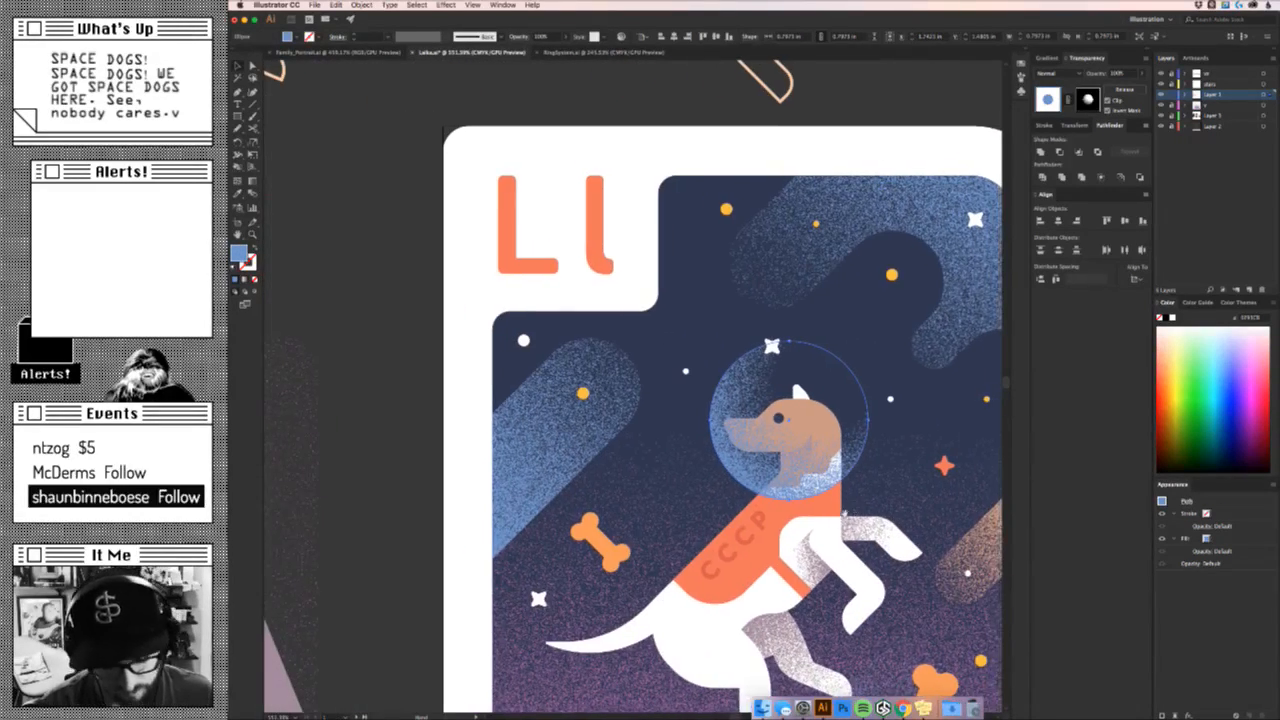
pyautogui.moveTo(850, 401); pyautogui.dragTo(816, 404)
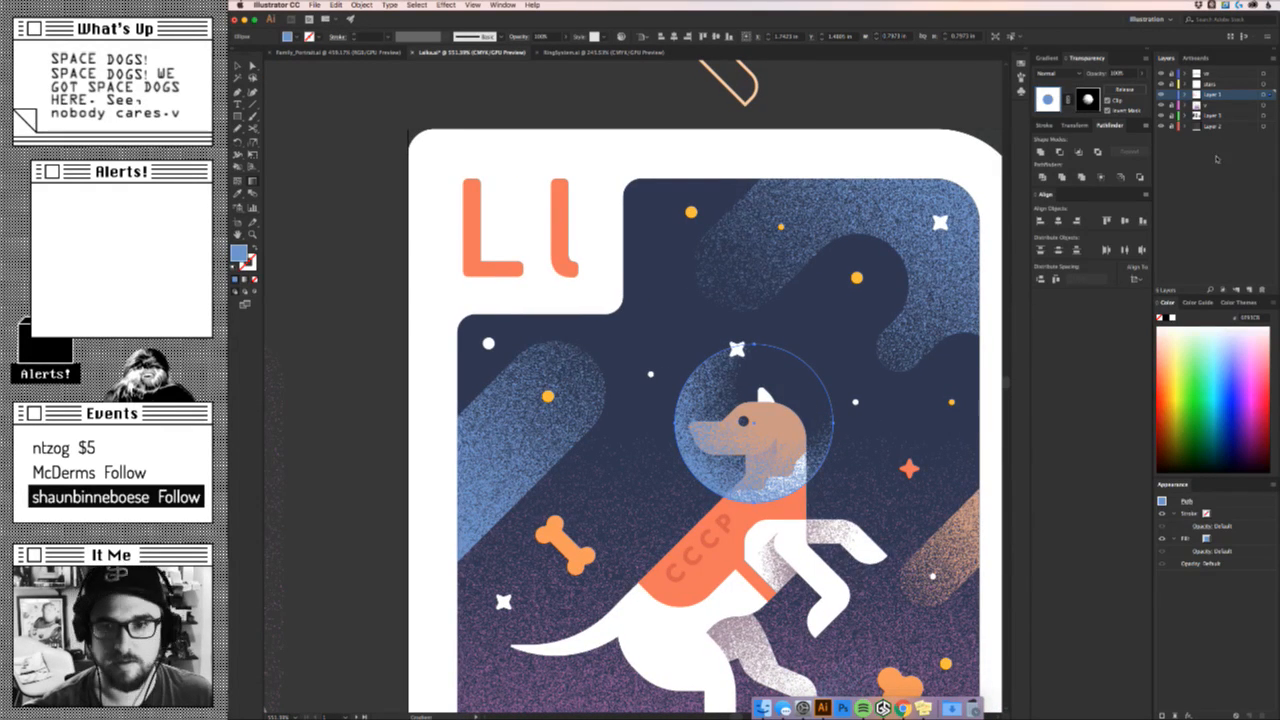
pyautogui.press('super+space')
pyautogui.click(764, 400)
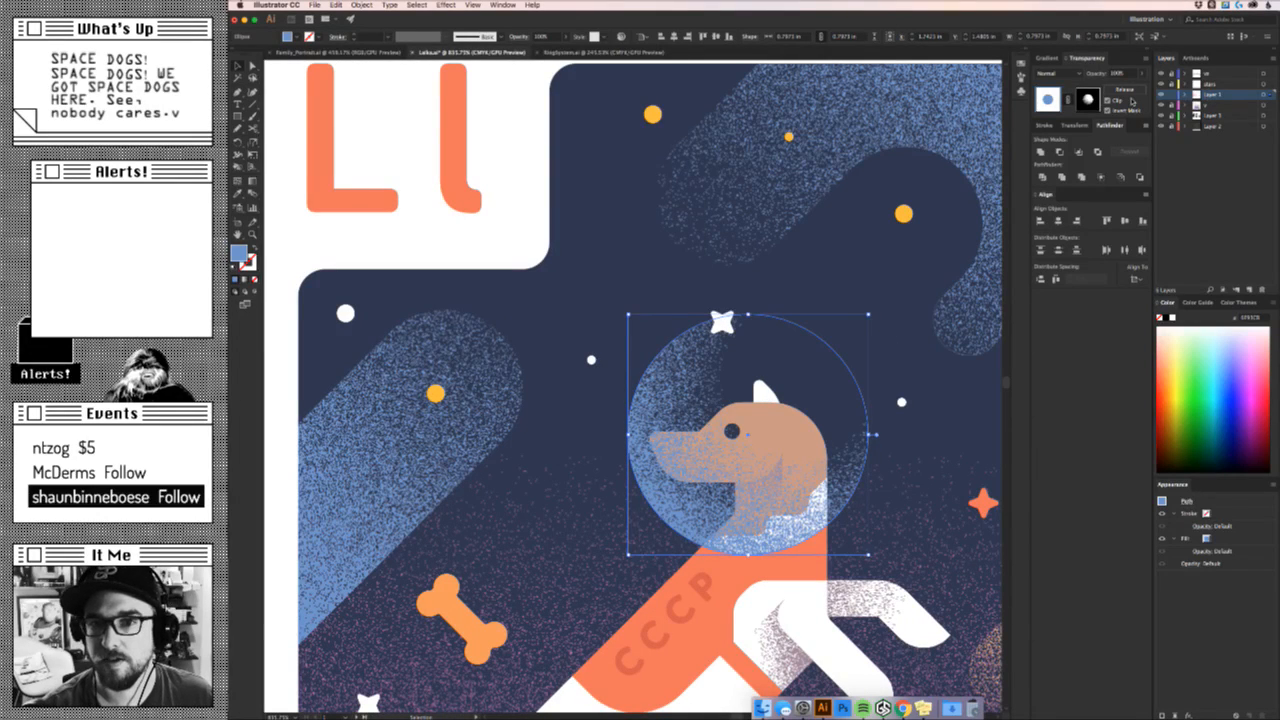
pyautogui.click(1092, 99)
pyautogui.keyDown('super'); pyautogui.click(800, 448); pyautogui.keyUp('super')
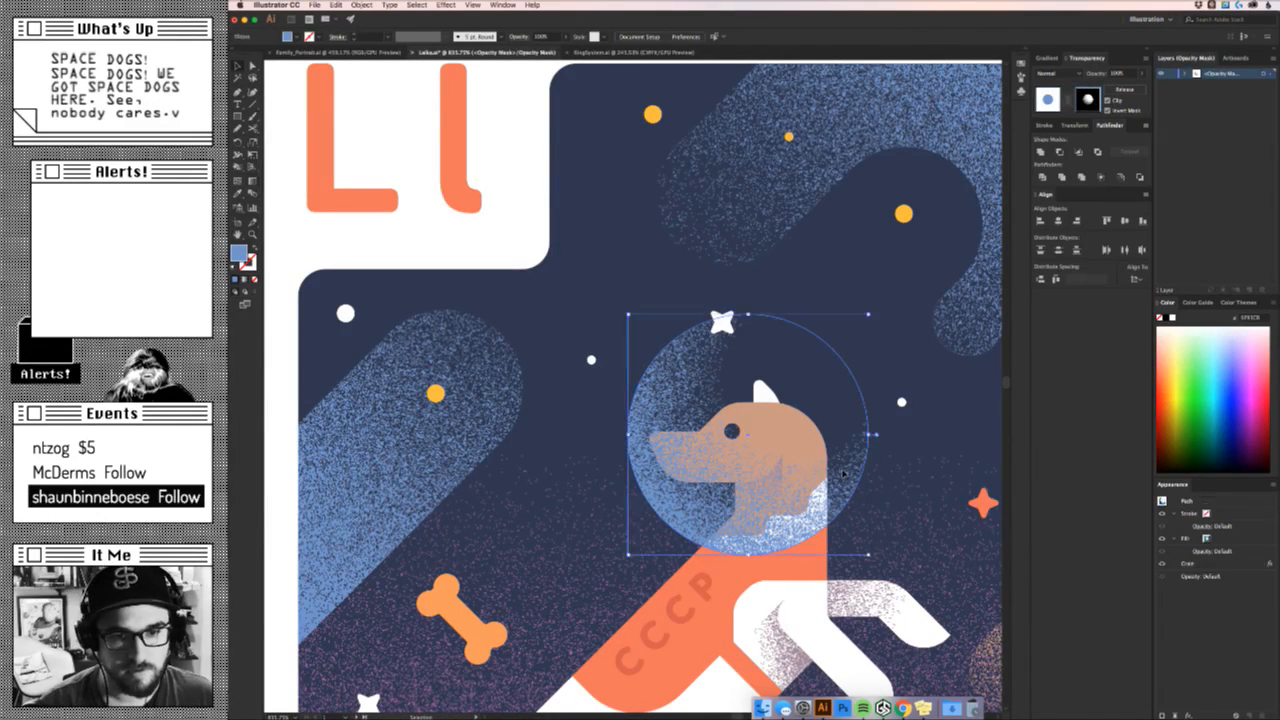
pyautogui.moveTo(795, 450); pyautogui.dragTo(706, 518)
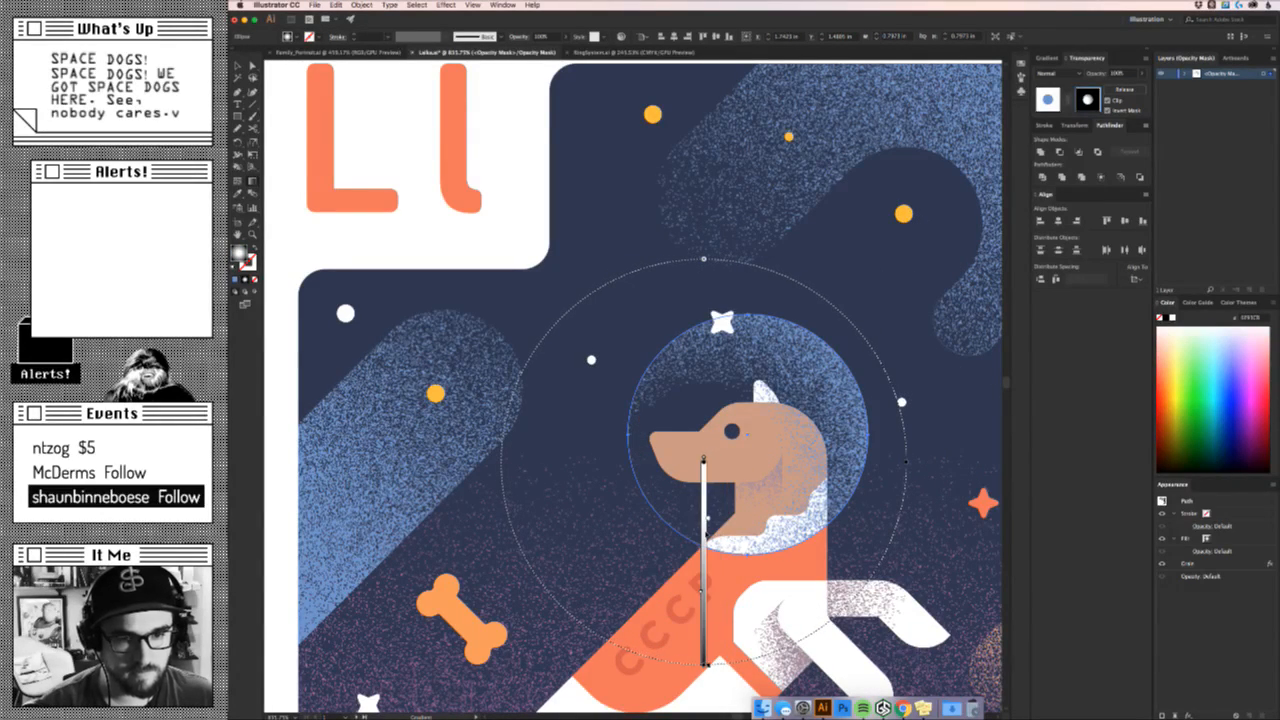
# Examine the whole Laika card and the dog with its grainy blue helmet at overview and closer views.
pyautogui.press('v')
pyautogui.moveTo(917, 503); pyautogui.dragTo(663, 547)
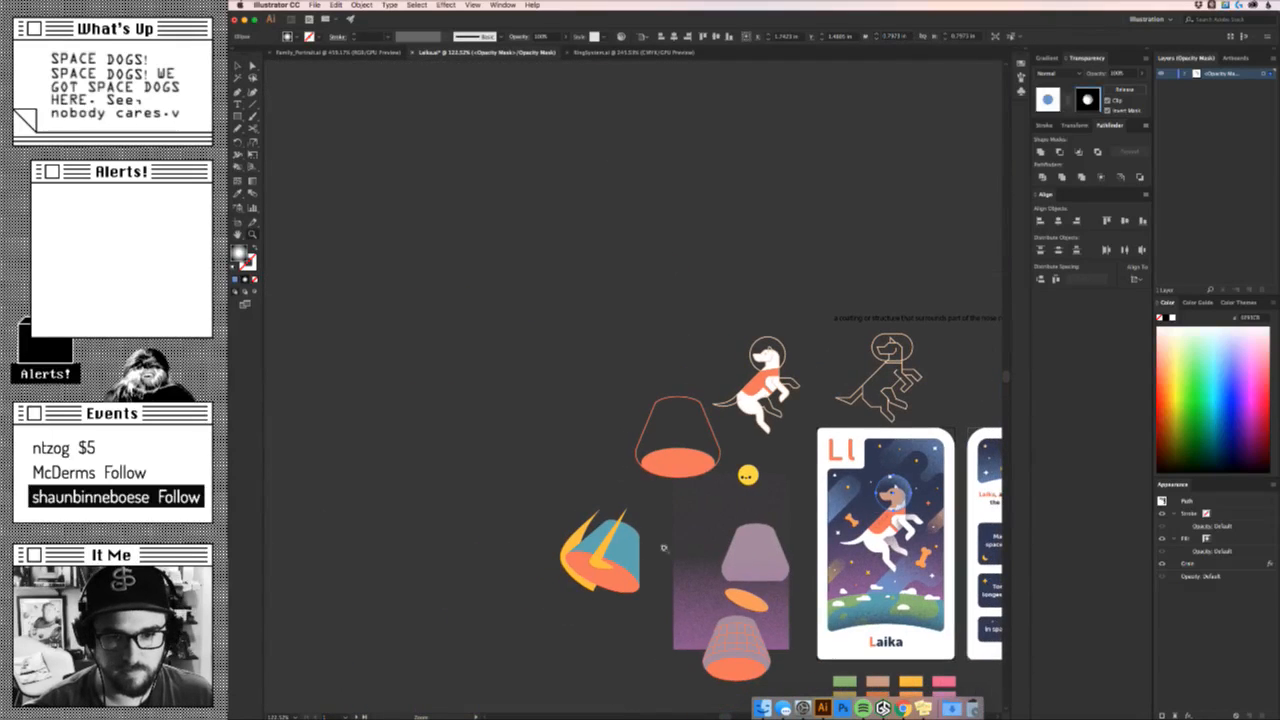
pyautogui.click(761, 454)
pyautogui.moveTo(769, 466); pyautogui.dragTo(730, 436)
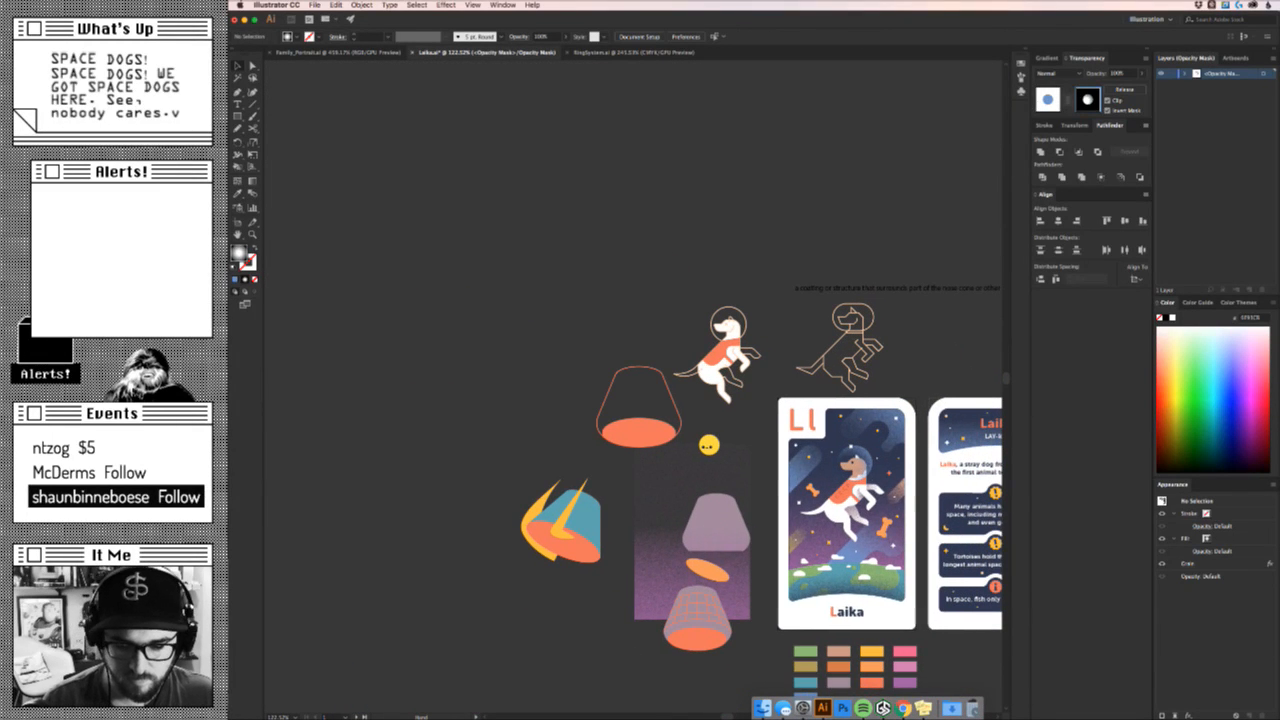
pyautogui.press('super+Tab')
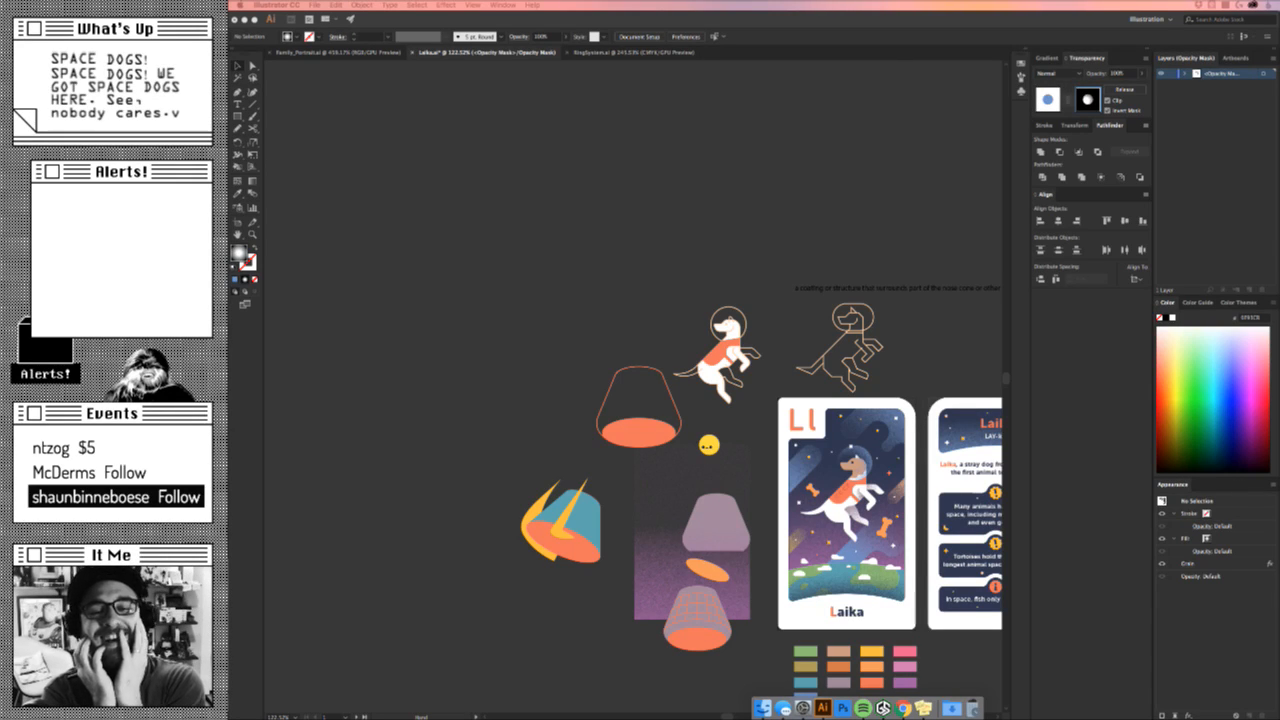
pyautogui.click(926, 368)
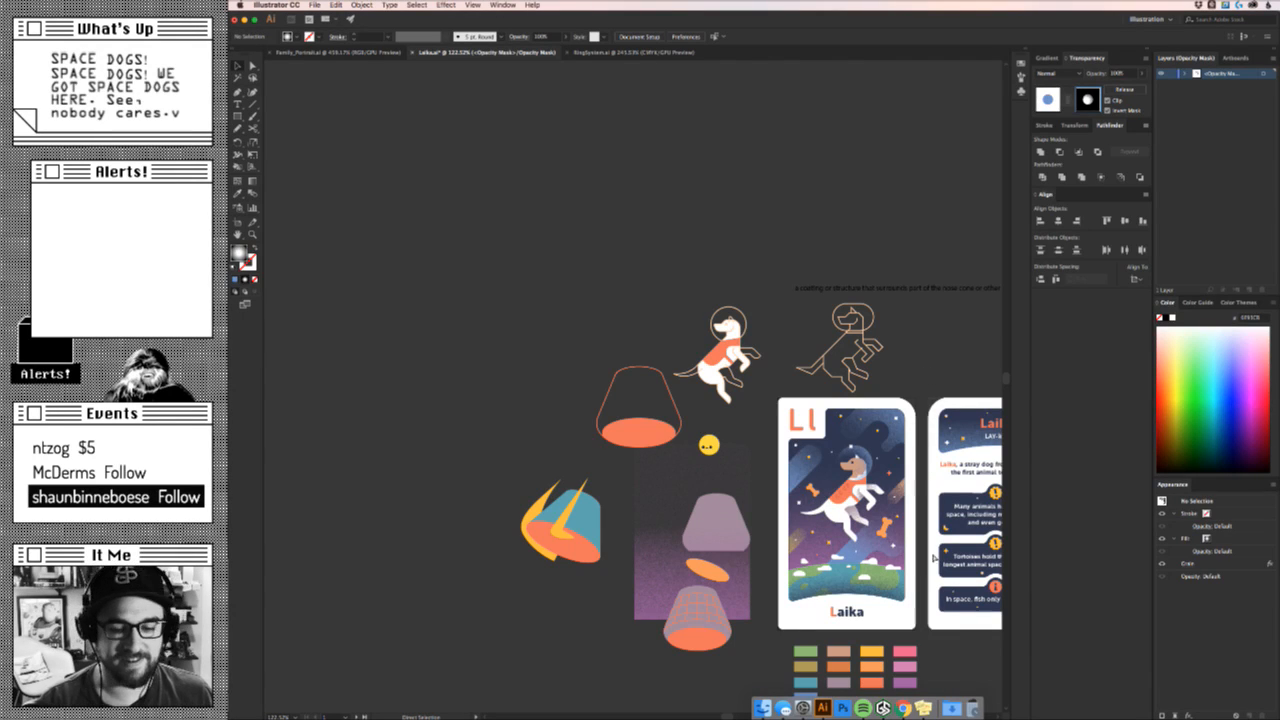
pyautogui.moveTo(889, 444); pyautogui.dragTo(766, 363)
pyautogui.press('z')
pyautogui.moveTo(713, 424); pyautogui.dragTo(905, 355)
pyautogui.press('v')
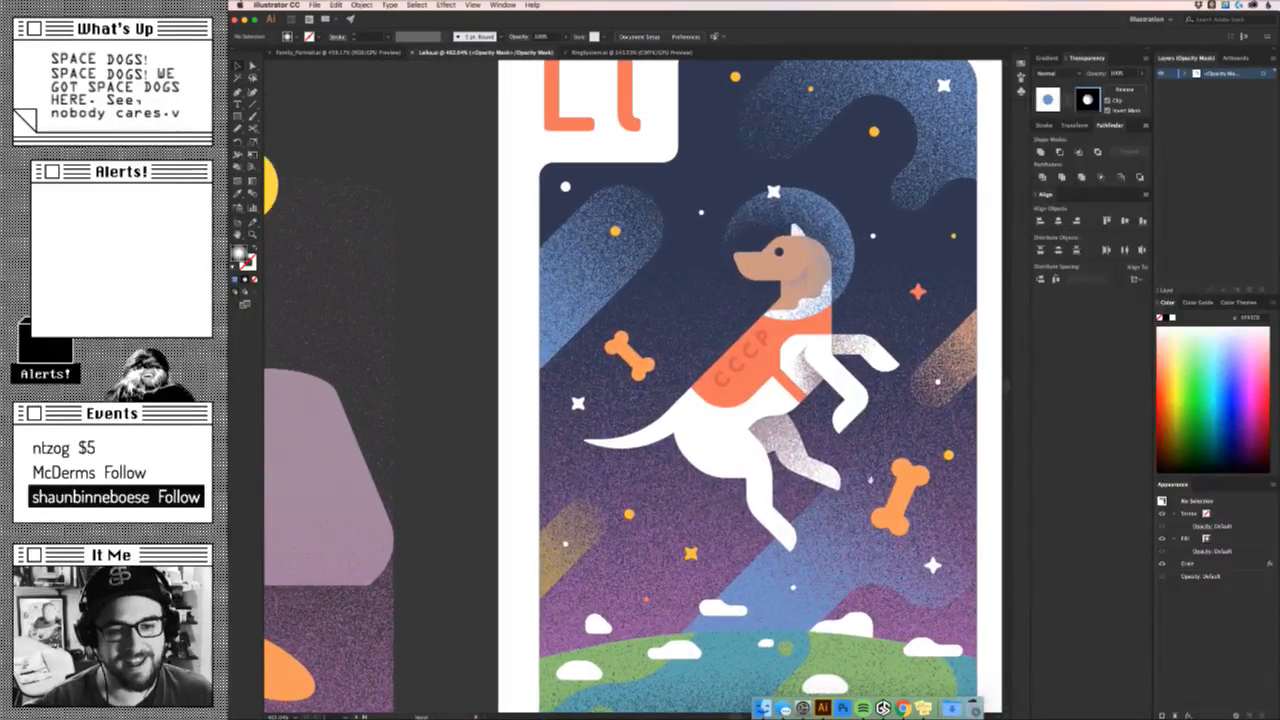
pyautogui.moveTo(875, 484); pyautogui.dragTo(853, 563)
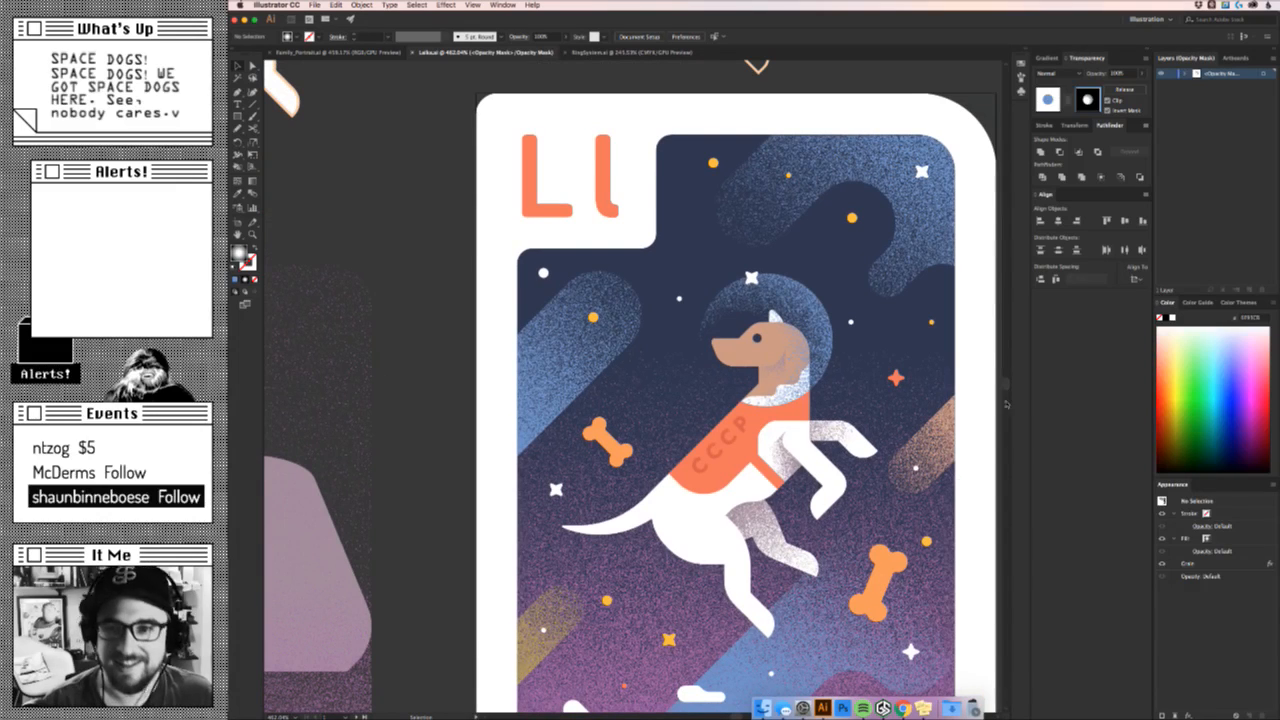
# Leave the helmet's opacity mask, then enlarge the bone below the dog's paws and move it down to the planet's edge.
pyautogui.click(1049, 100)
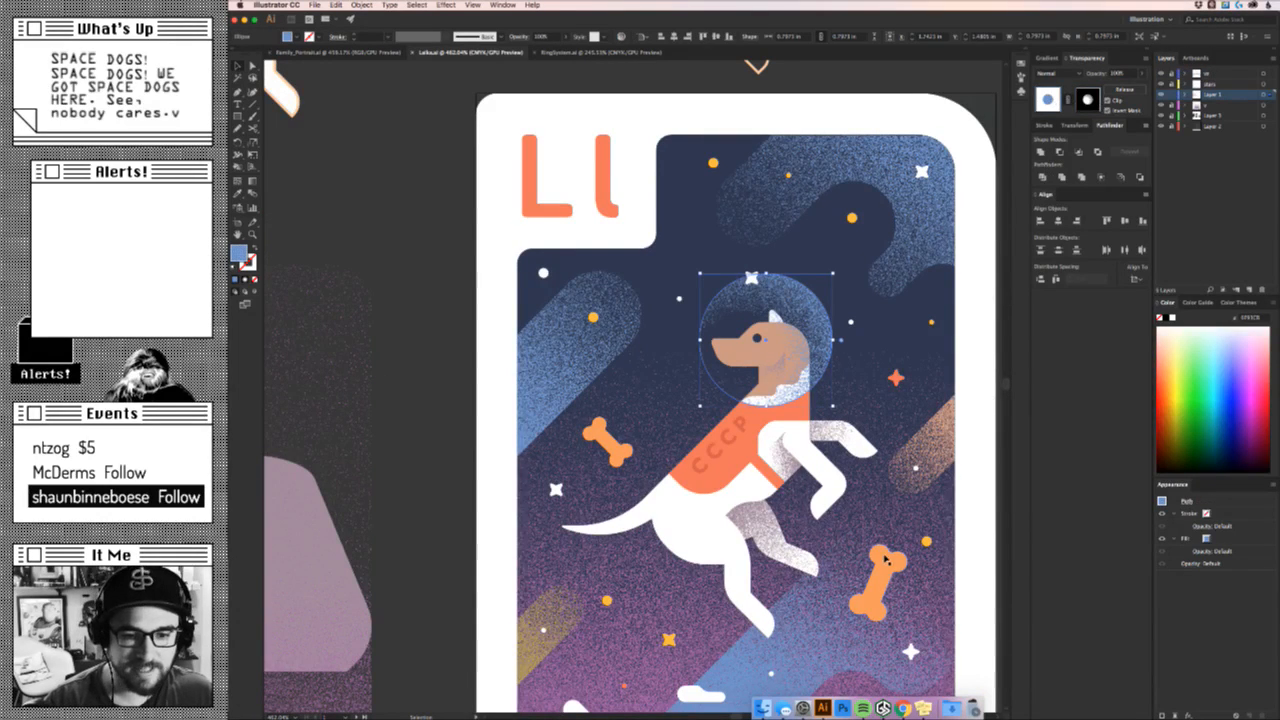
pyautogui.click(885, 560)
pyautogui.press('z')
pyautogui.moveTo(872, 595); pyautogui.dragTo(838, 590)
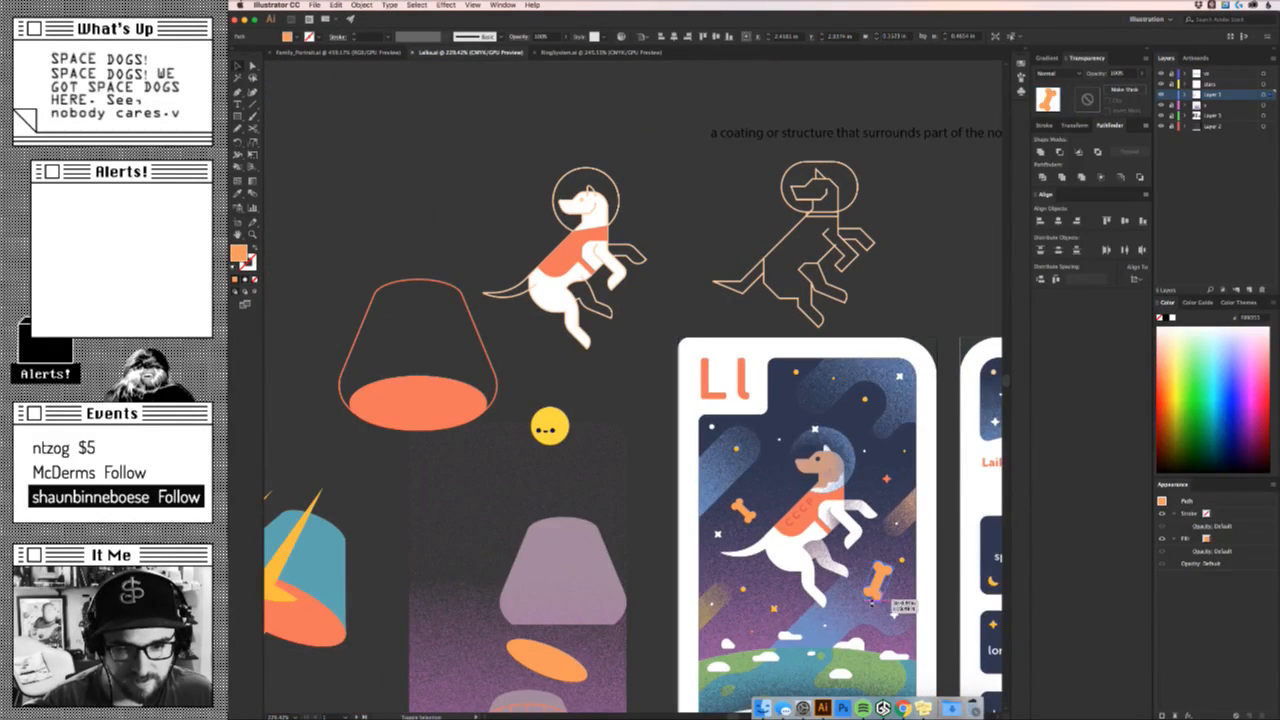
pyautogui.moveTo(866, 645); pyautogui.dragTo(829, 472)
pyautogui.moveTo(838, 418); pyautogui.dragTo(712, 393)
pyautogui.click(718, 444)
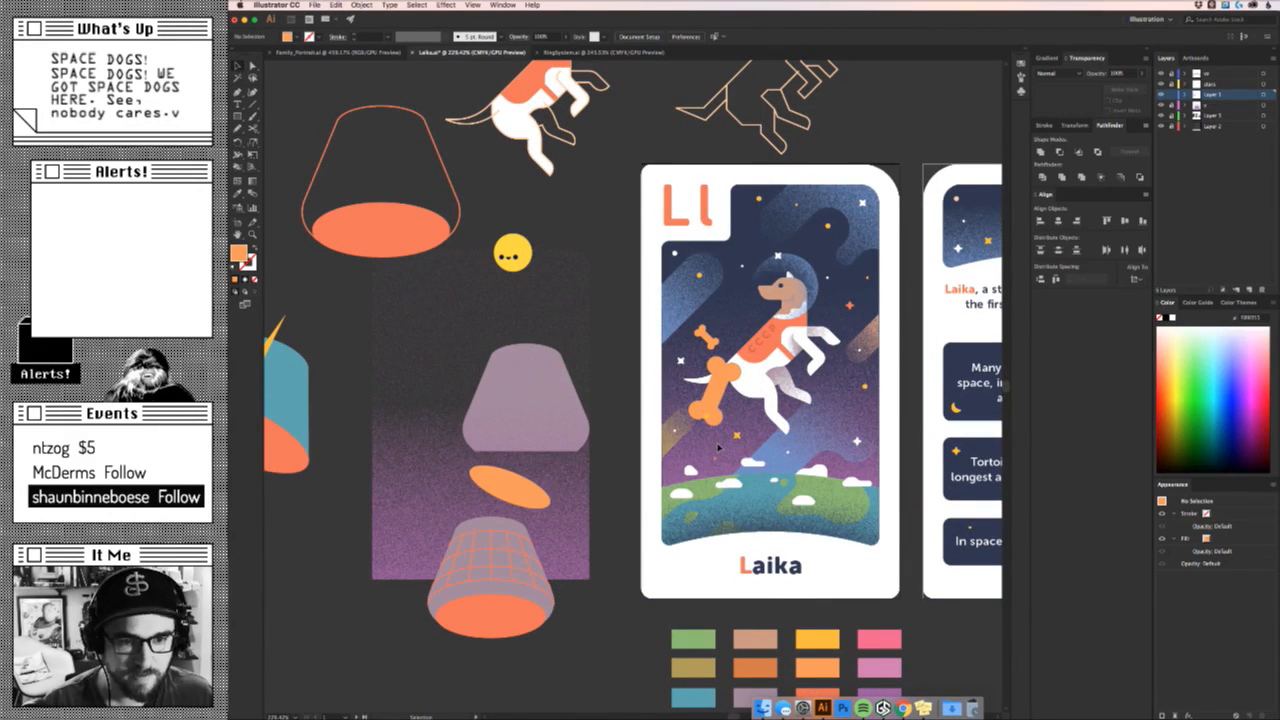
pyautogui.moveTo(857, 412)
pyautogui.mouseDown()
pyautogui.moveTo(878, 406)
pyautogui.moveTo(854, 402)
pyautogui.moveTo(835, 460)
pyautogui.moveTo(820, 442)
pyautogui.moveTo(863, 415)
pyautogui.mouseUp()
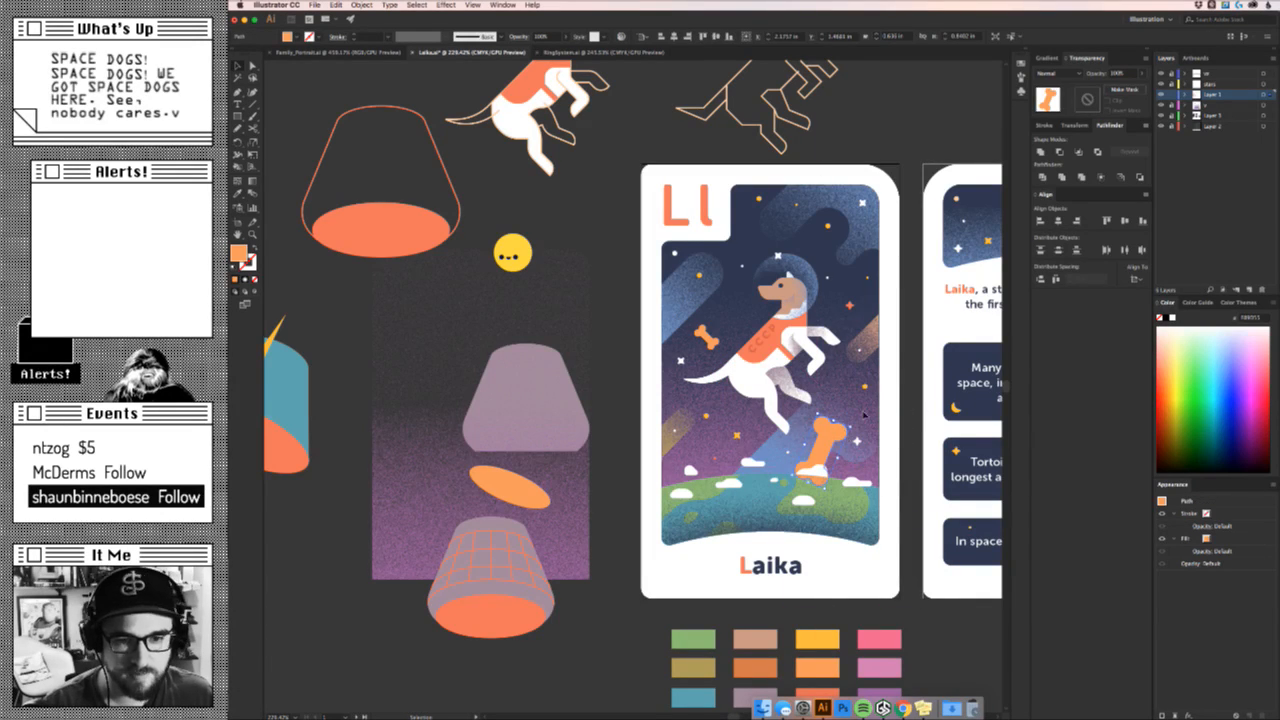
# Cut the large bone from its layer and create a new layer named "dog treats" above the stars layer.
pyautogui.hotkey('ctrl', 'x')
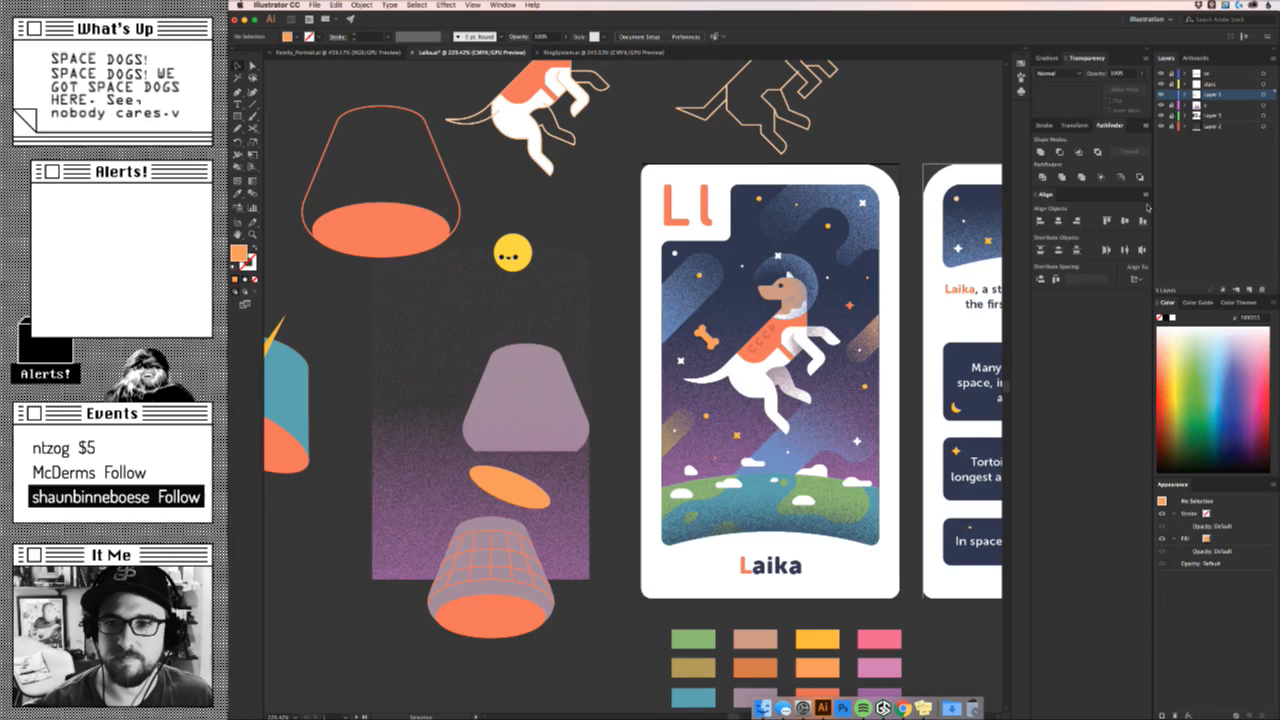
pyautogui.click(1225, 85)
pyautogui.hotkey('ctrl', 'v')
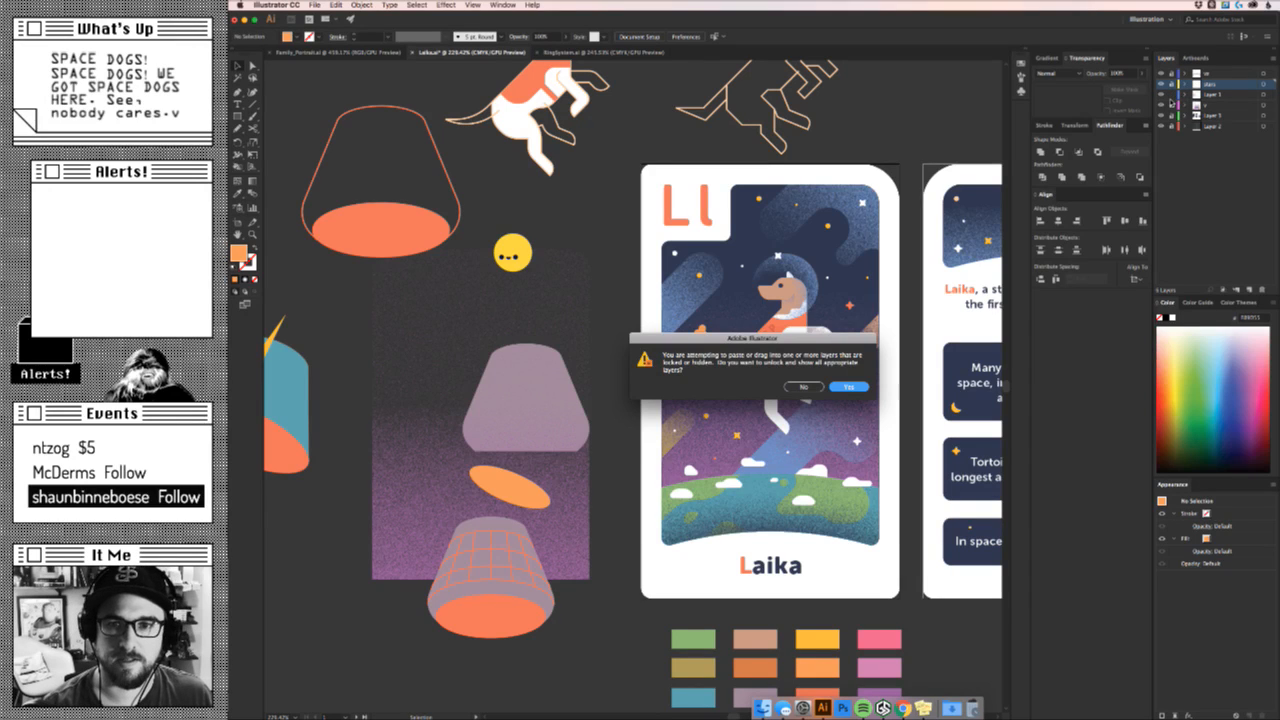
pyautogui.click(803, 387)
pyautogui.click(1249, 290)
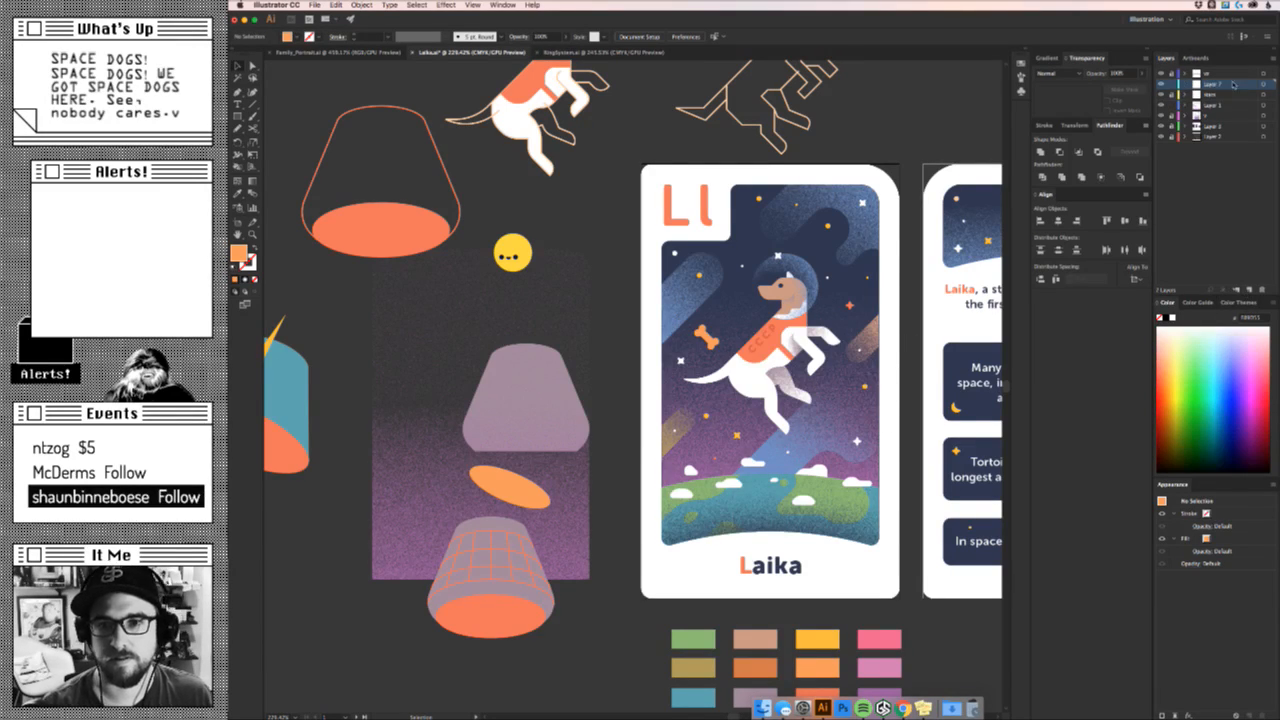
pyautogui.doubleClick(1217, 85)
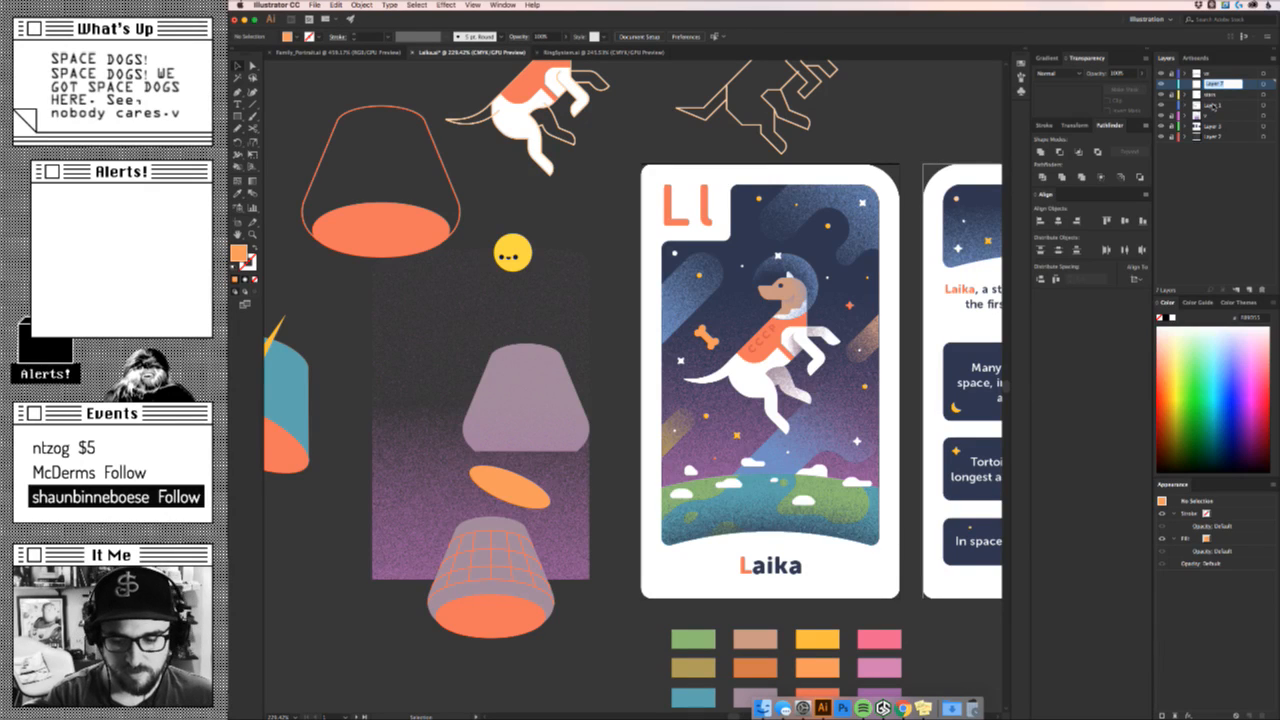
pyautogui.write('shirt')
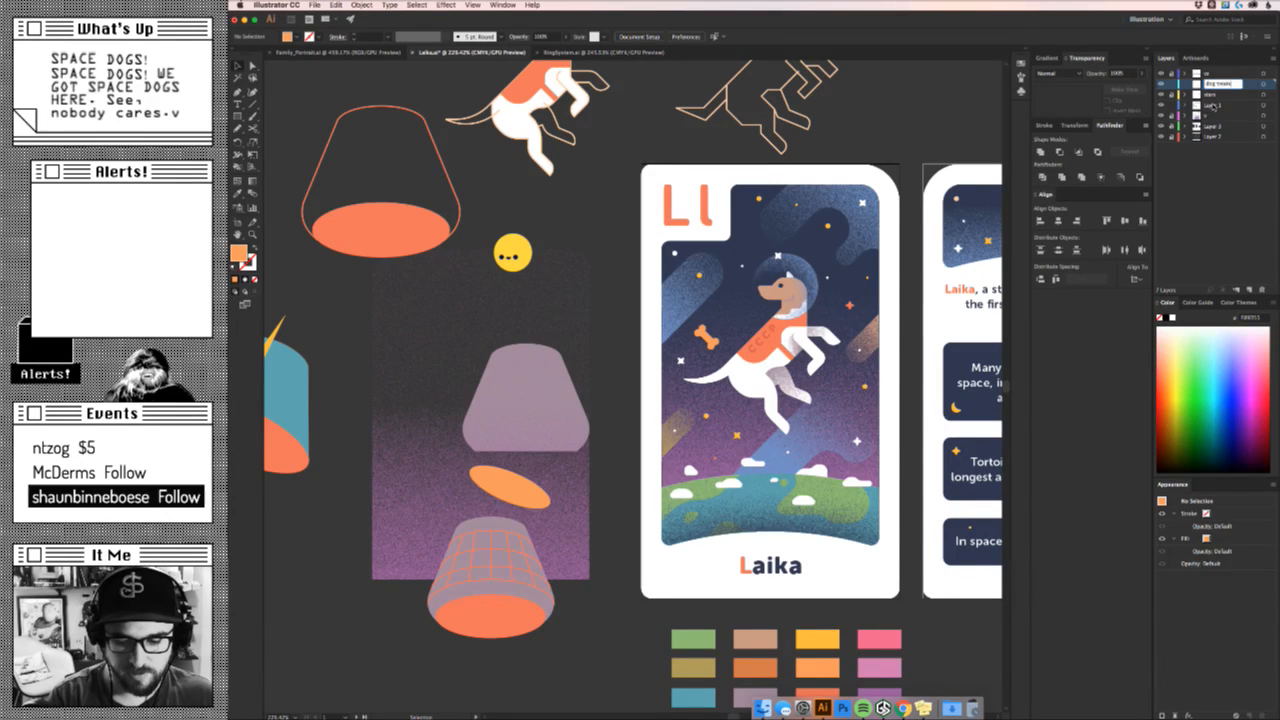
pyautogui.press('Return')
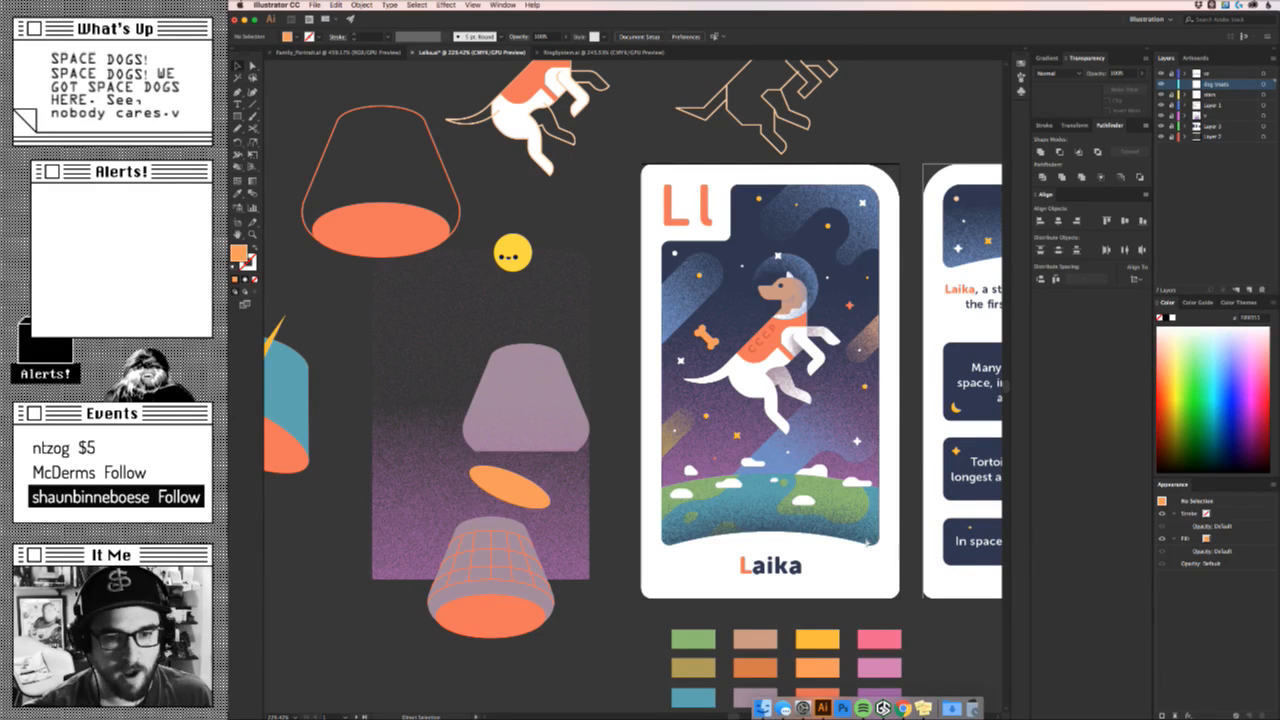
# Paste the bone in place onto the dog treats layer and move that layer to the top of the stack.
pyautogui.press('super+f')
pyautogui.press('z')
pyautogui.moveTo(801, 436); pyautogui.dragTo(724, 436)
pyautogui.press('v')
pyautogui.moveTo(1215, 89); pyautogui.dragTo(1241, 72)
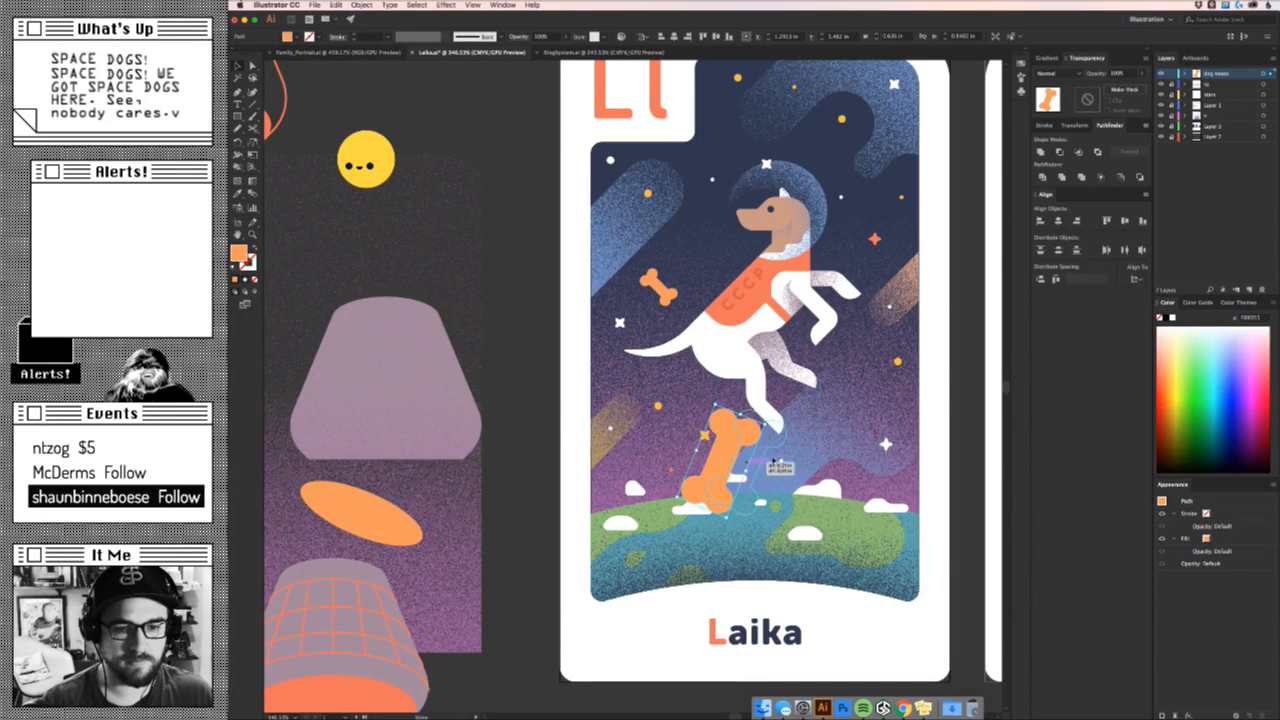
# Move the large bone up beside the dog's hind legs and unlock the two layers beneath dog treats.
pyautogui.moveTo(725, 450); pyautogui.dragTo(749, 438)
pyautogui.moveTo(602, 327); pyautogui.dragTo(726, 295)
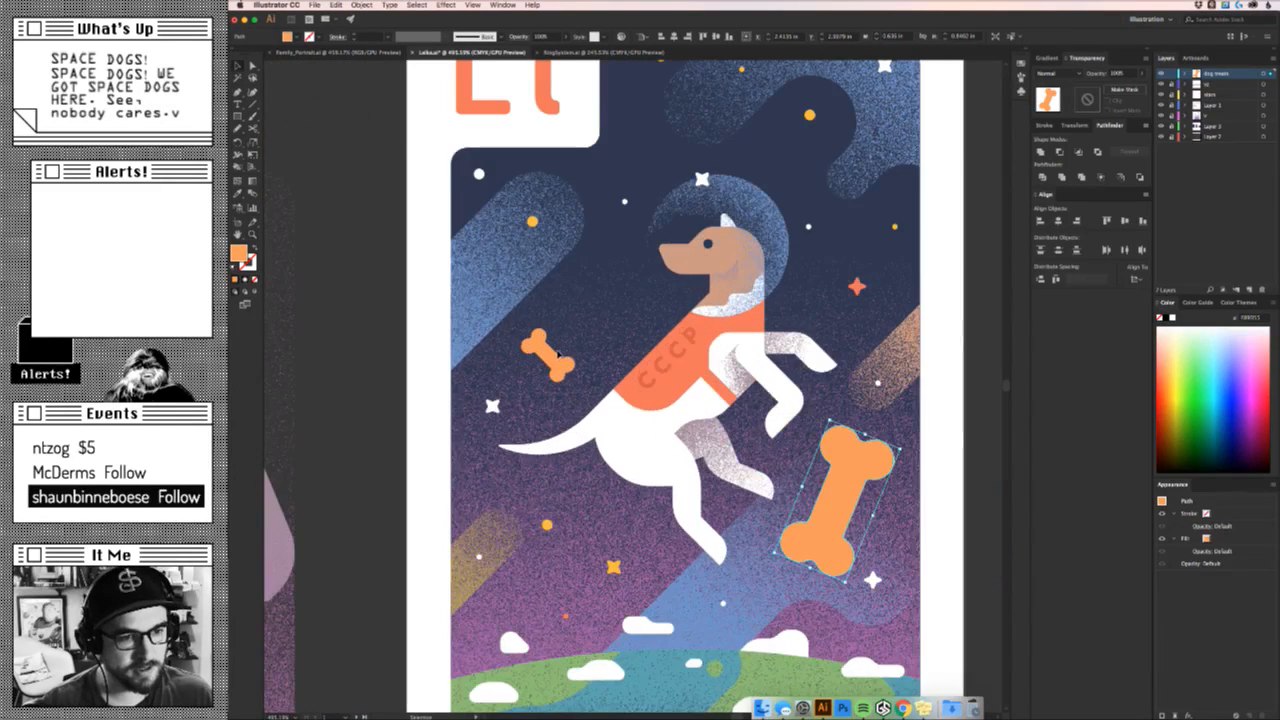
pyautogui.click(600, 333)
pyautogui.click(1172, 84)
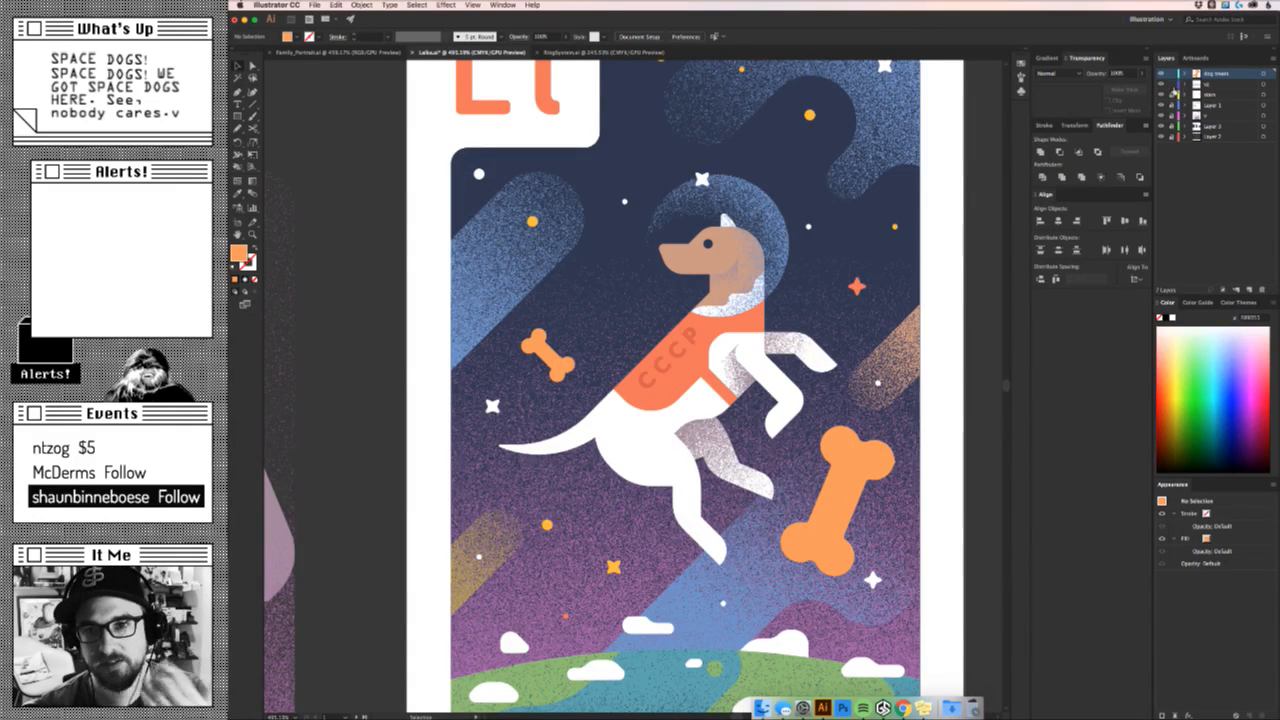
pyautogui.click(1172, 94)
# Try a much larger bone overlapping the card's lower corner and undo its scaling and move.
pyautogui.press('super+space')
pyautogui.moveTo(893, 531); pyautogui.dragTo(877, 391)
pyautogui.click(824, 268)
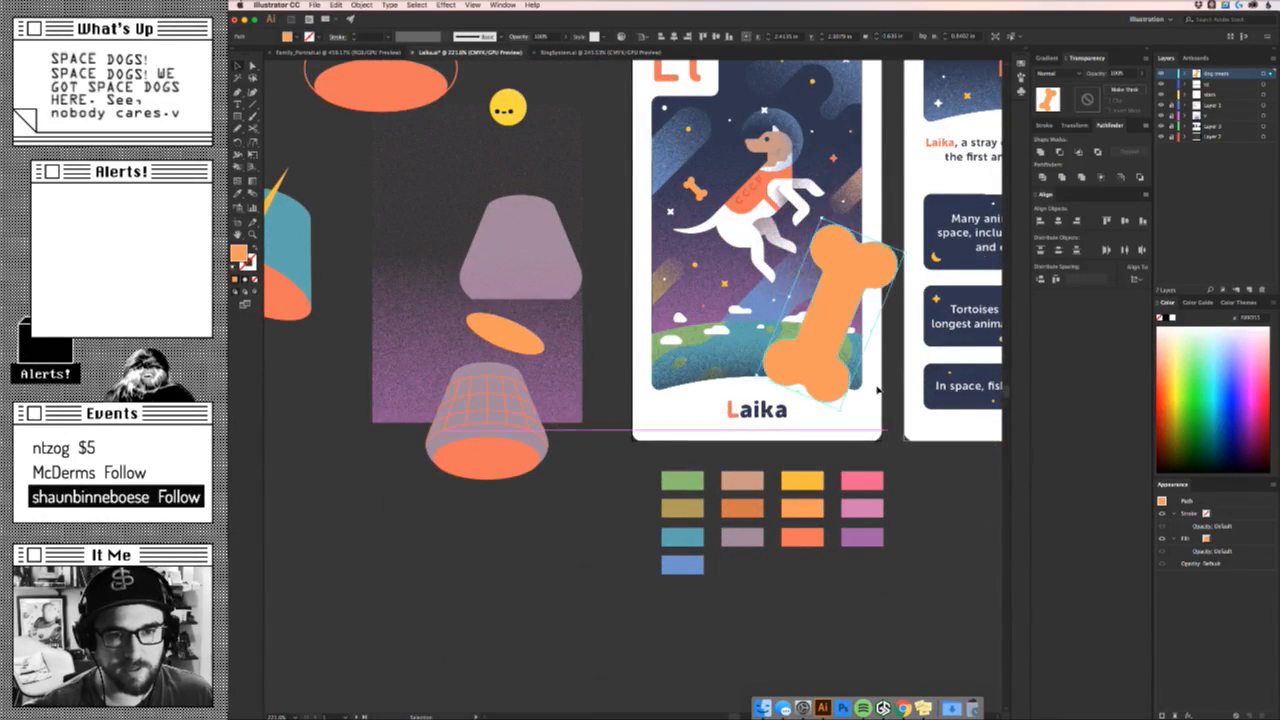
pyautogui.moveTo(824, 330); pyautogui.dragTo(843, 371)
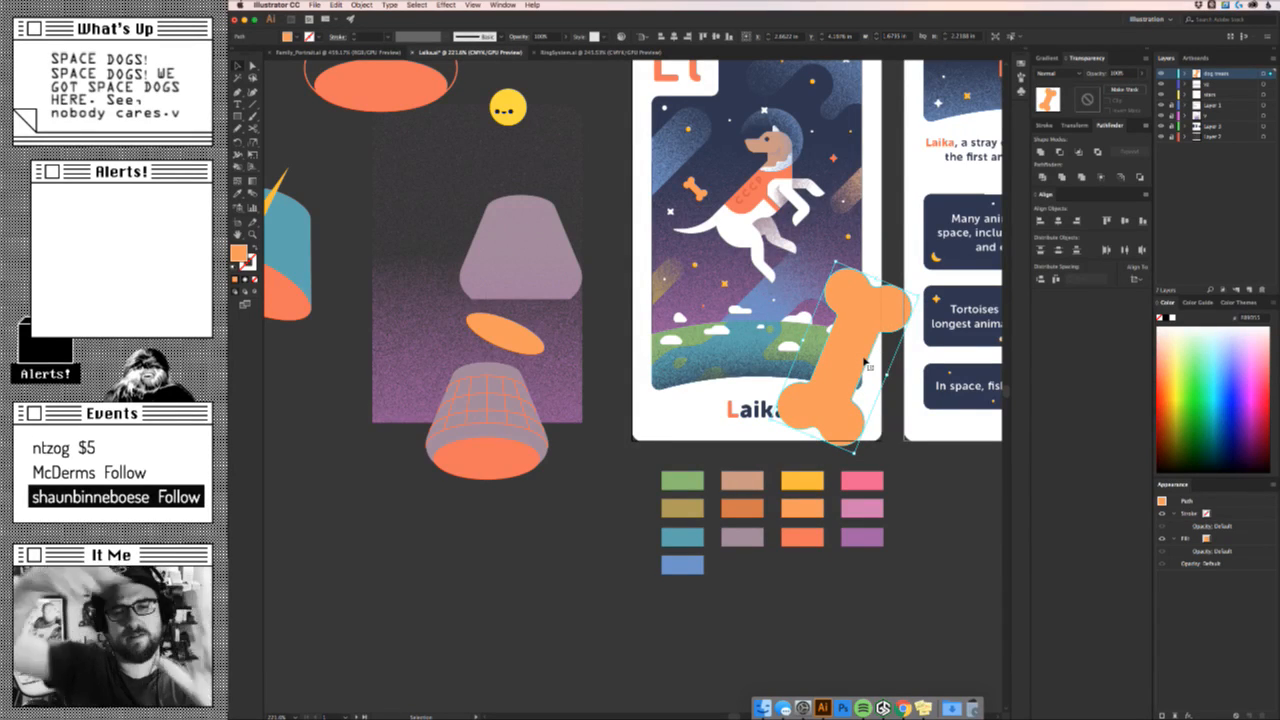
pyautogui.press('super+z')
pyautogui.press('super+z')
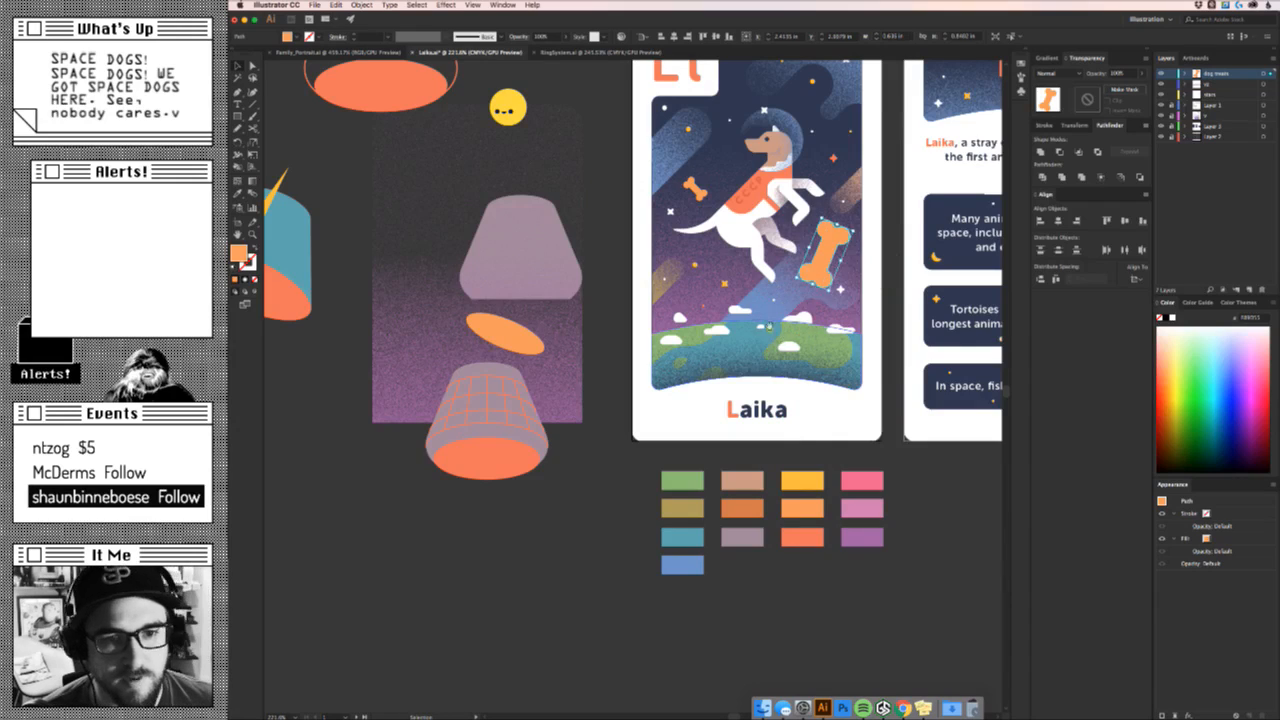
# Try the large bone over the dog's hind leg, then return it to the open sky in front of the planet.
pyautogui.scroll(5, 679, 295)
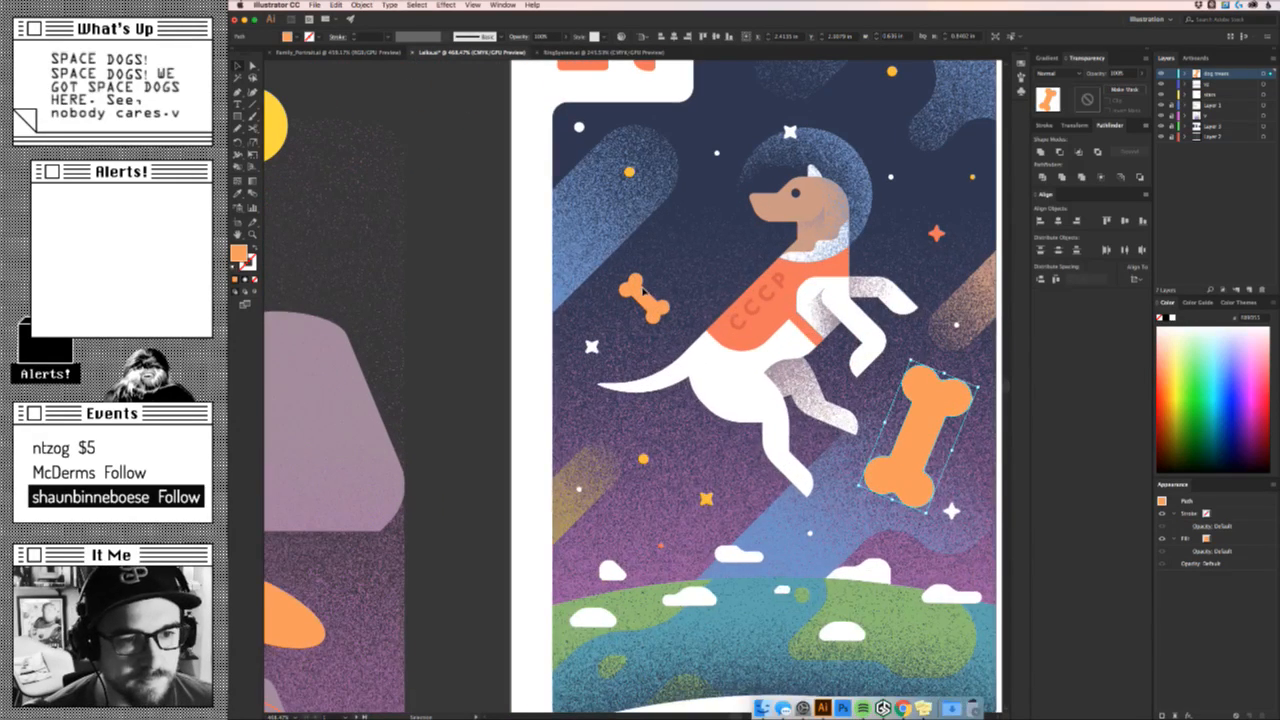
pyautogui.click(676, 300)
pyautogui.moveTo(918, 433); pyautogui.dragTo(719, 447)
pyautogui.click(898, 458)
pyautogui.press('z')
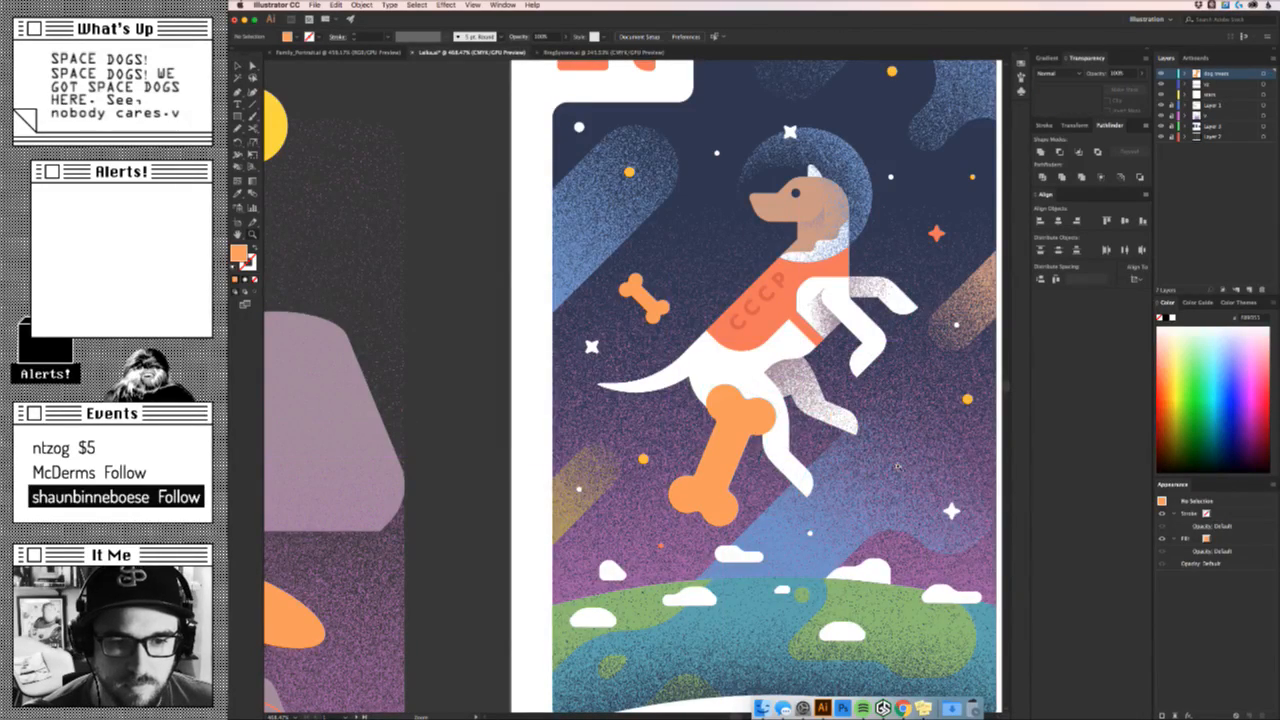
pyautogui.moveTo(898, 458)
pyautogui.mouseDown()
pyautogui.moveTo(820, 430)
pyautogui.moveTo(920, 450)
pyautogui.moveTo(910, 456)
pyautogui.mouseUp()
pyautogui.click(888, 450)
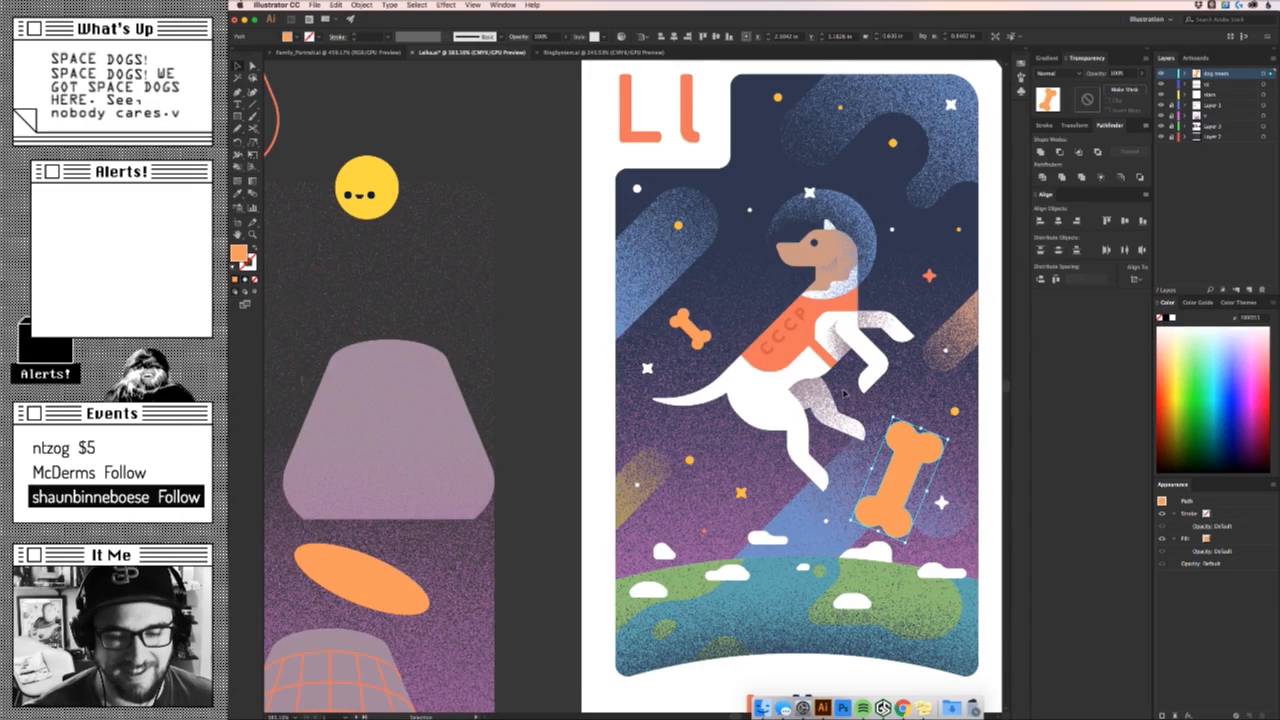
# Shrink the large bone slightly and position it just above the white star beside the dog's hind legs.
pyautogui.moveTo(893, 416)
pyautogui.mouseDown()
pyautogui.moveTo(911, 423)
pyautogui.moveTo(905, 459)
pyautogui.moveTo(893, 417)
pyautogui.mouseUp()
pyautogui.doubleClick(915, 456)
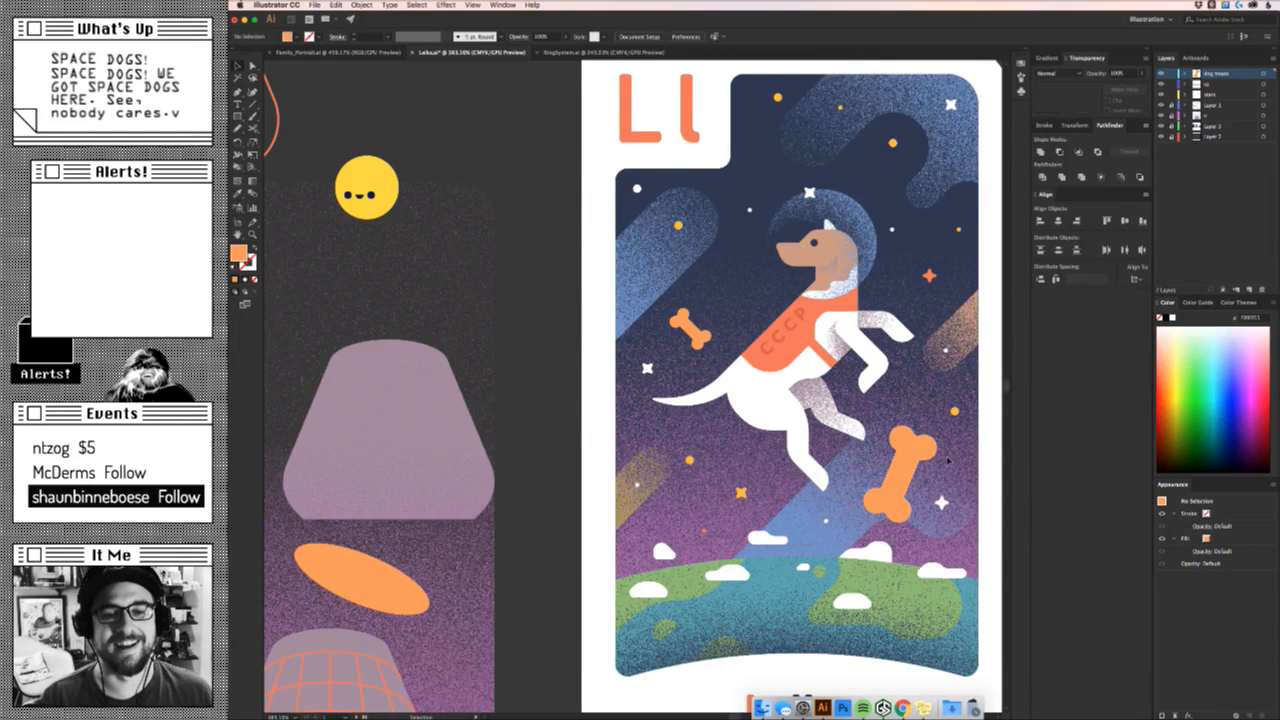
pyautogui.press('Escape')
pyautogui.moveTo(908, 447); pyautogui.dragTo(928, 433)
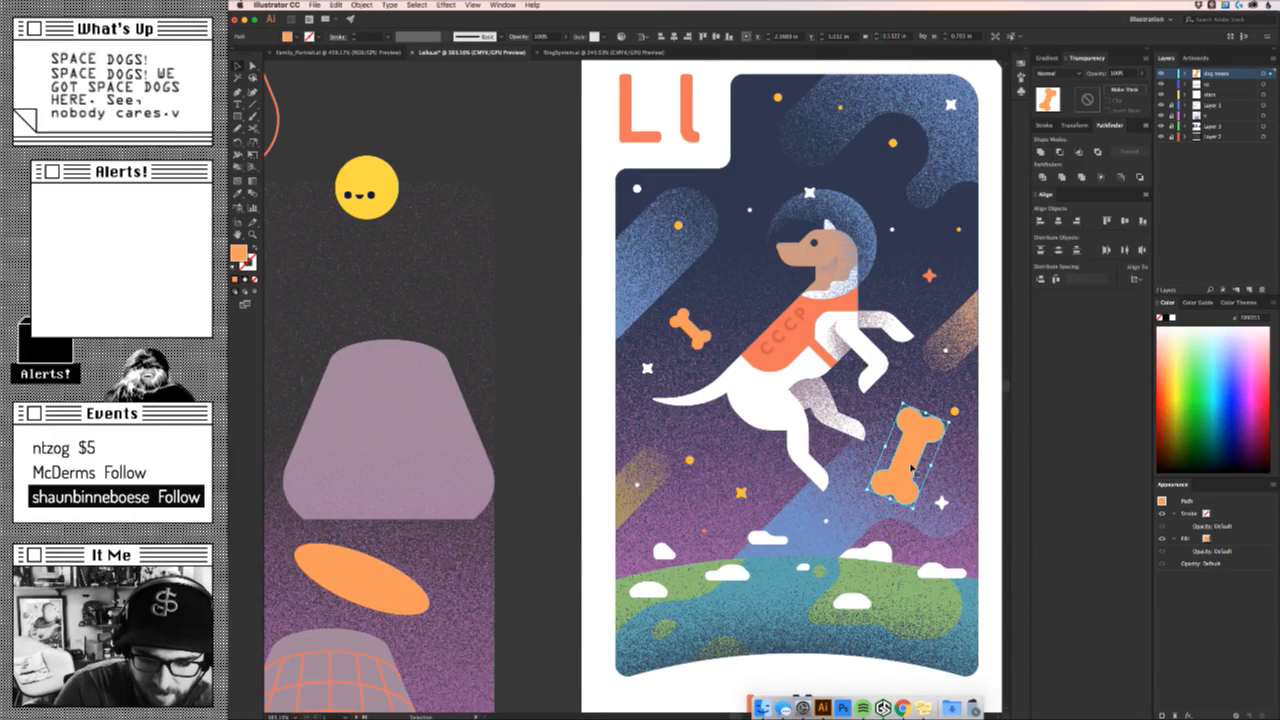
pyautogui.moveTo(907, 463); pyautogui.dragTo(913, 464)
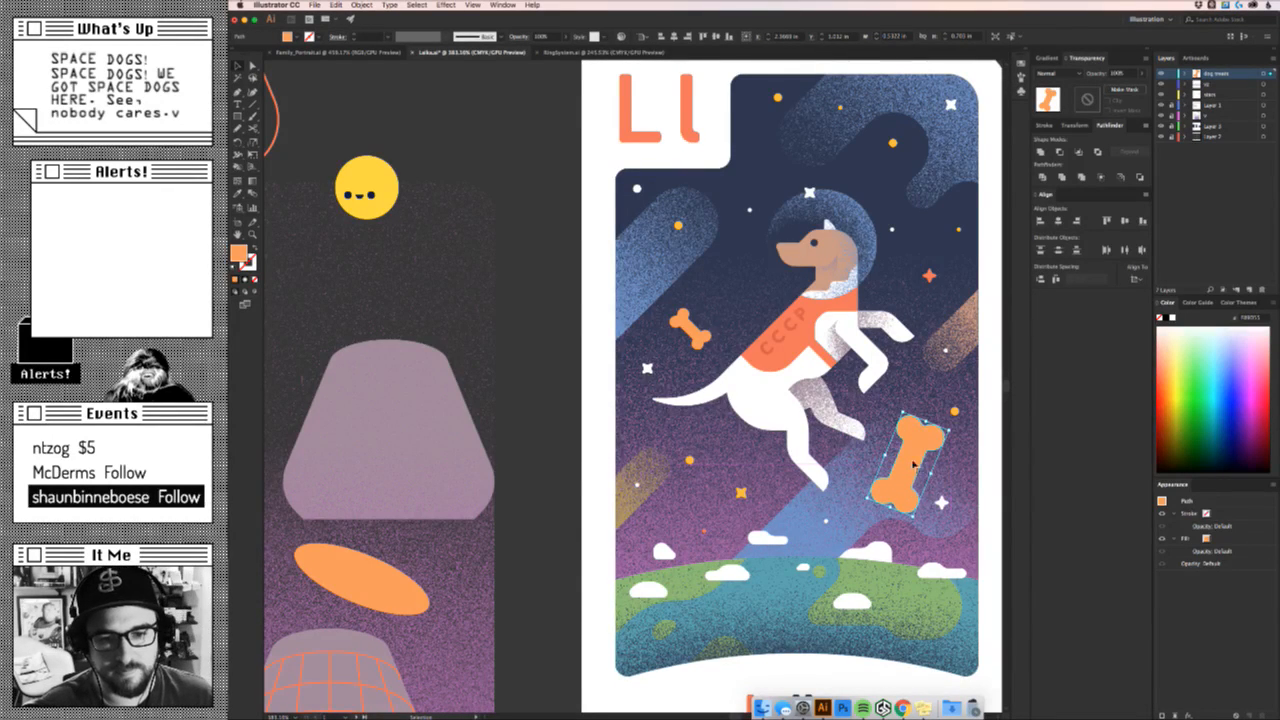
pyautogui.click(980, 466)
# Move the small bone closer to the dog's back and transfer it in place onto the dog treats layer.
pyautogui.moveTo(980, 251); pyautogui.dragTo(928, 349)
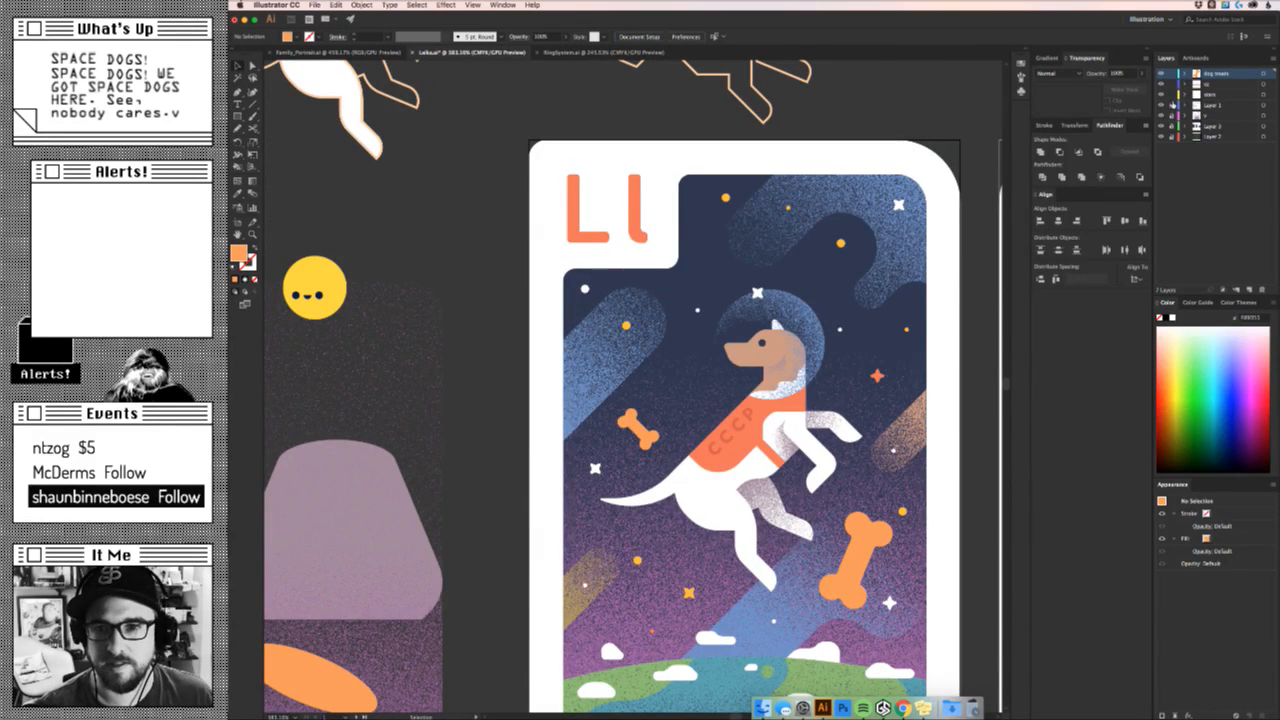
pyautogui.click(645, 408)
pyautogui.moveTo(645, 408); pyautogui.dragTo(664, 383)
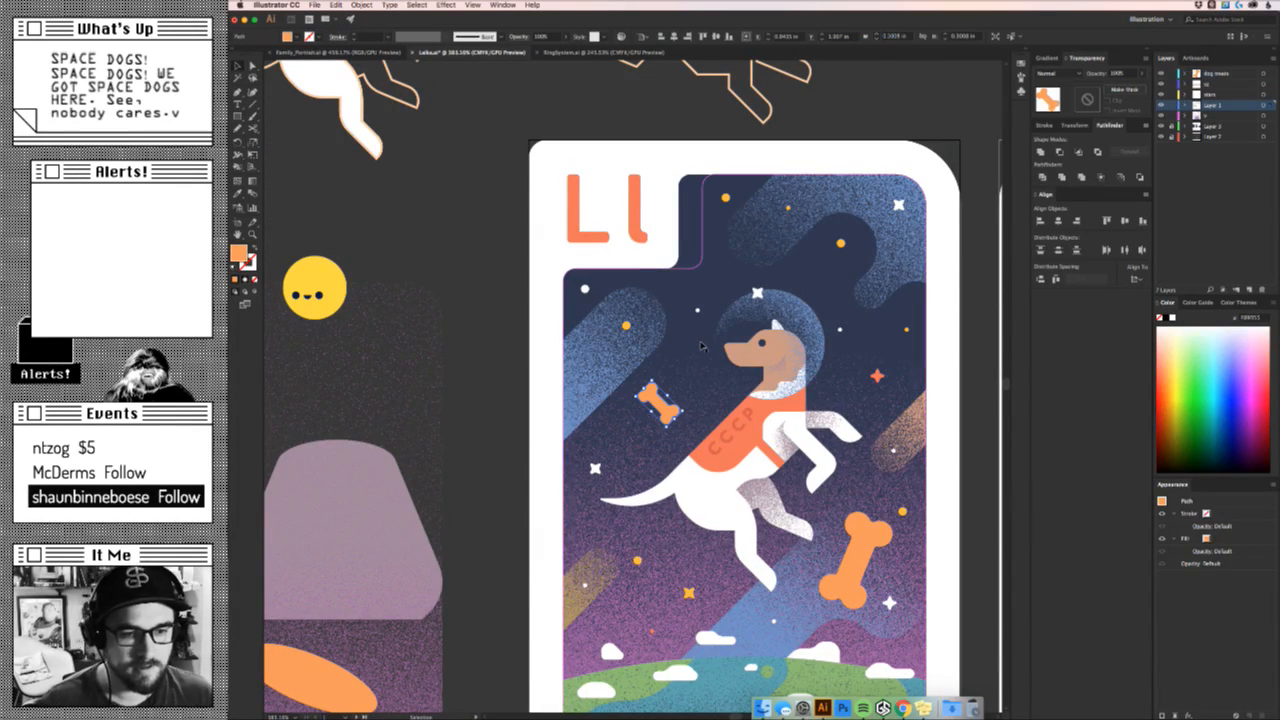
pyautogui.press('Delete')
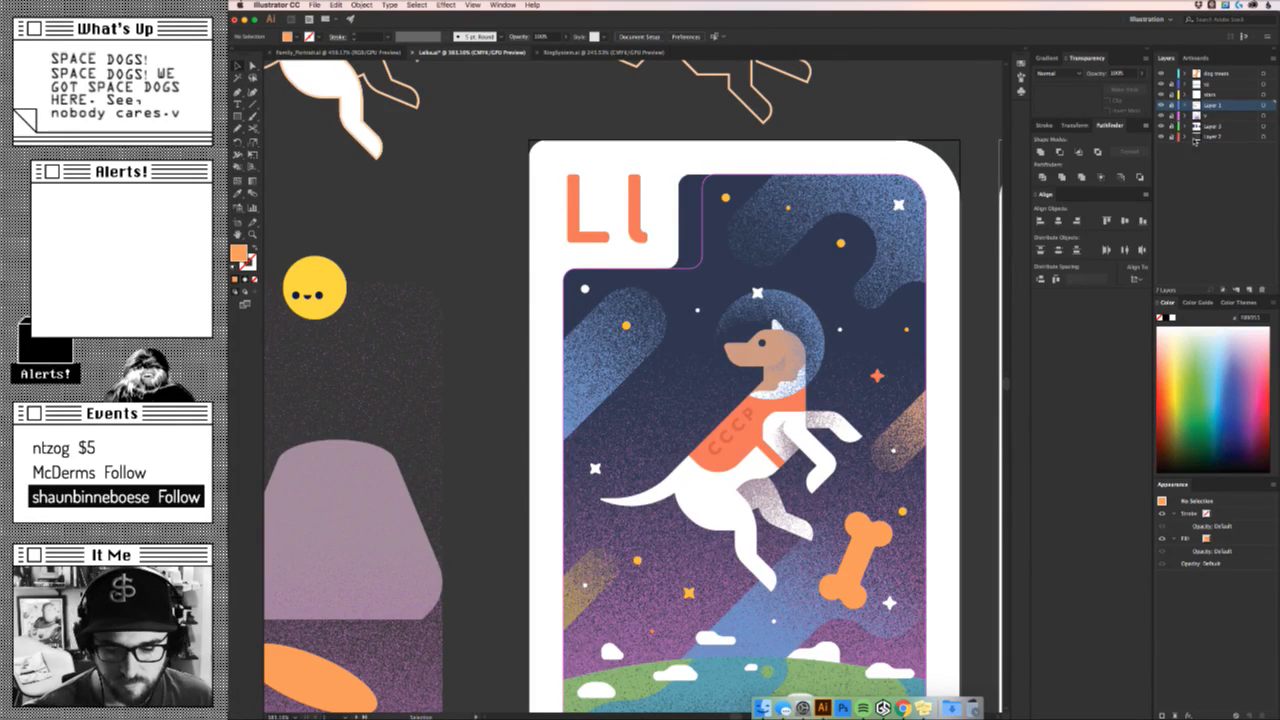
pyautogui.click(1238, 75)
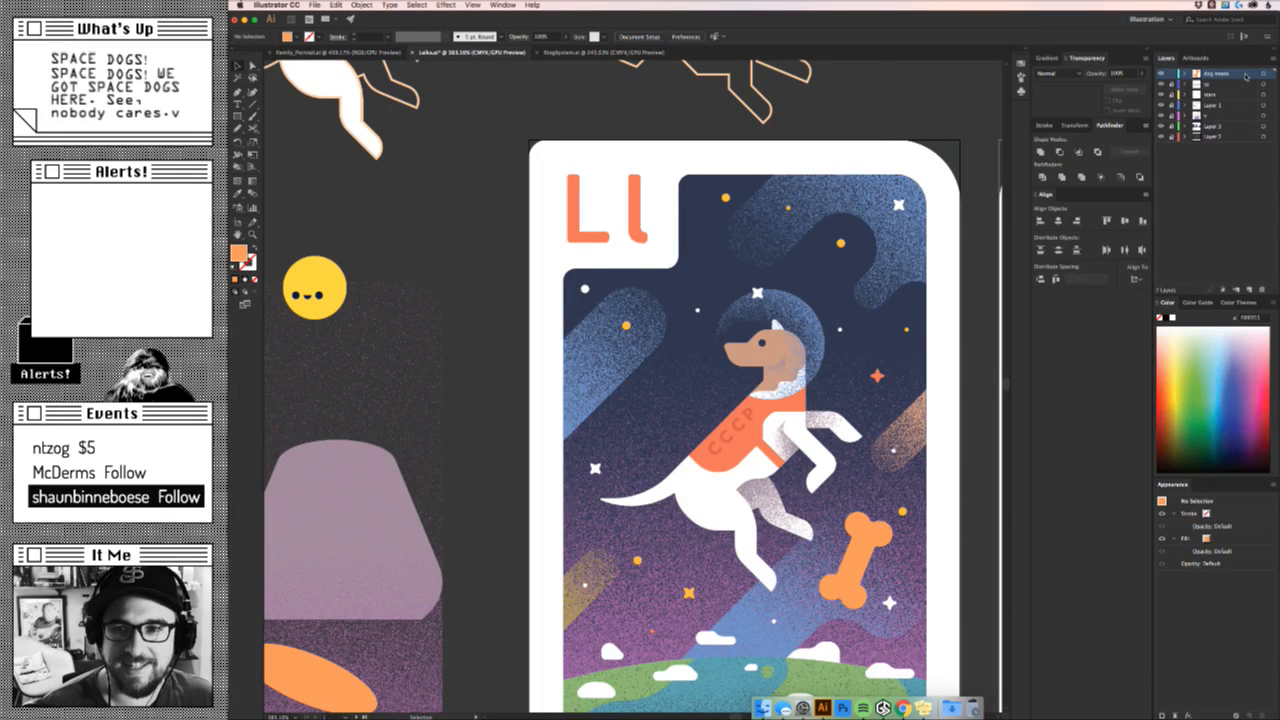
pyautogui.press('super+z')
# Duplicate the small bone into the dark sky above the back of the dog's helmet.
pyautogui.hscroll(5, 630, 390)
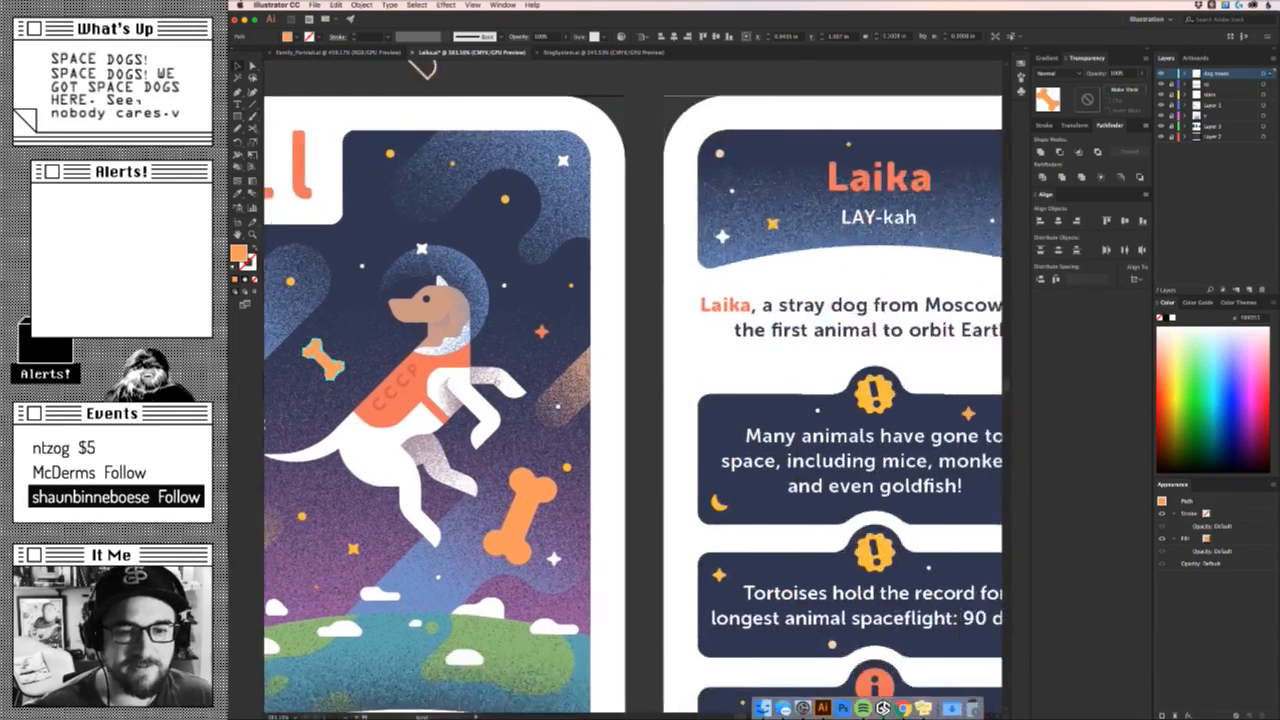
pyautogui.moveTo(514, 360); pyautogui.dragTo(478, 320)
pyautogui.moveTo(500, 473); pyautogui.dragTo(842, 581)
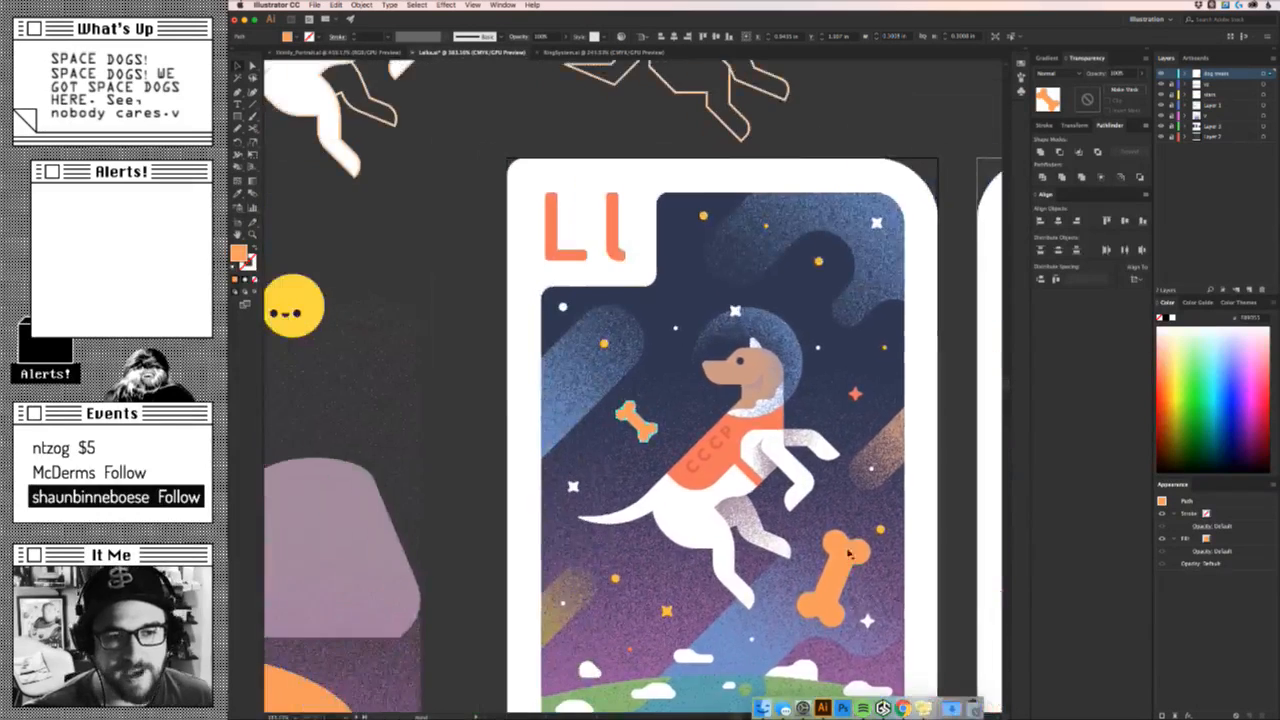
pyautogui.press('z')
pyautogui.moveTo(648, 413); pyautogui.dragTo(810, 275)
pyautogui.click(828, 325)
# Shrink the small bone behind the dog's back and rotate it to lie horizontally.
pyautogui.press('z')
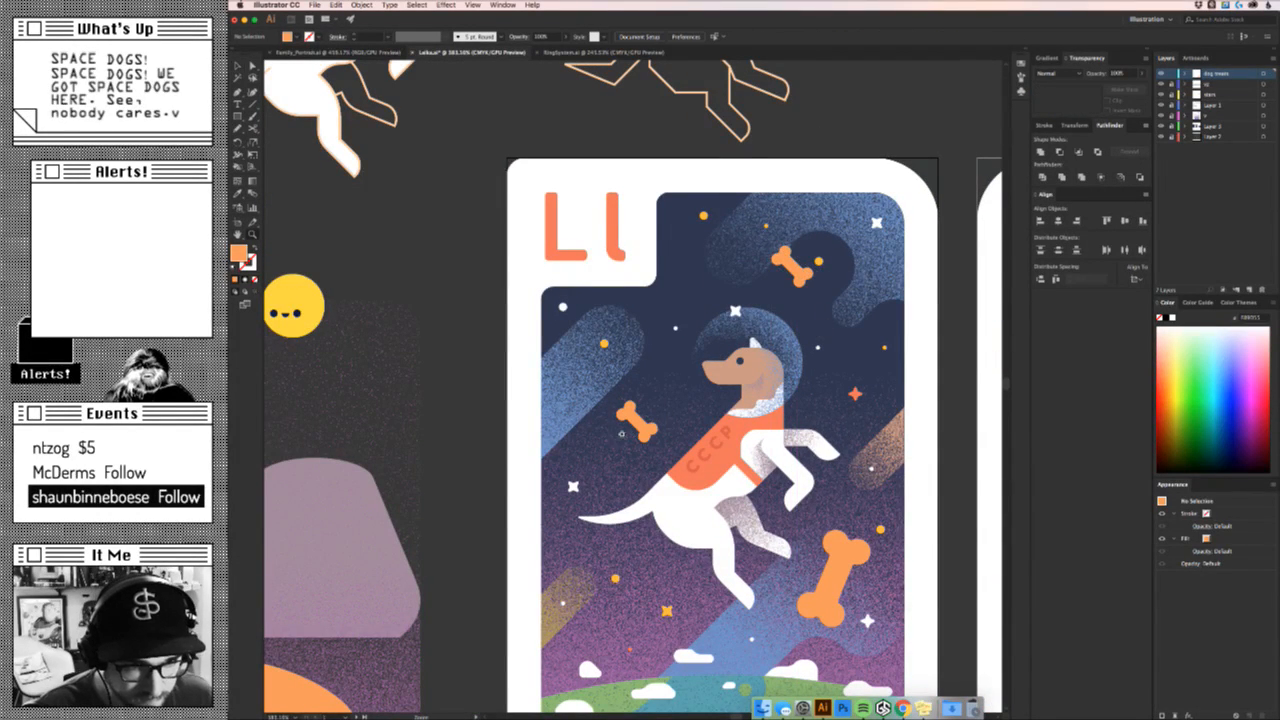
pyautogui.moveTo(620, 434); pyautogui.dragTo(698, 398)
pyautogui.press('v')
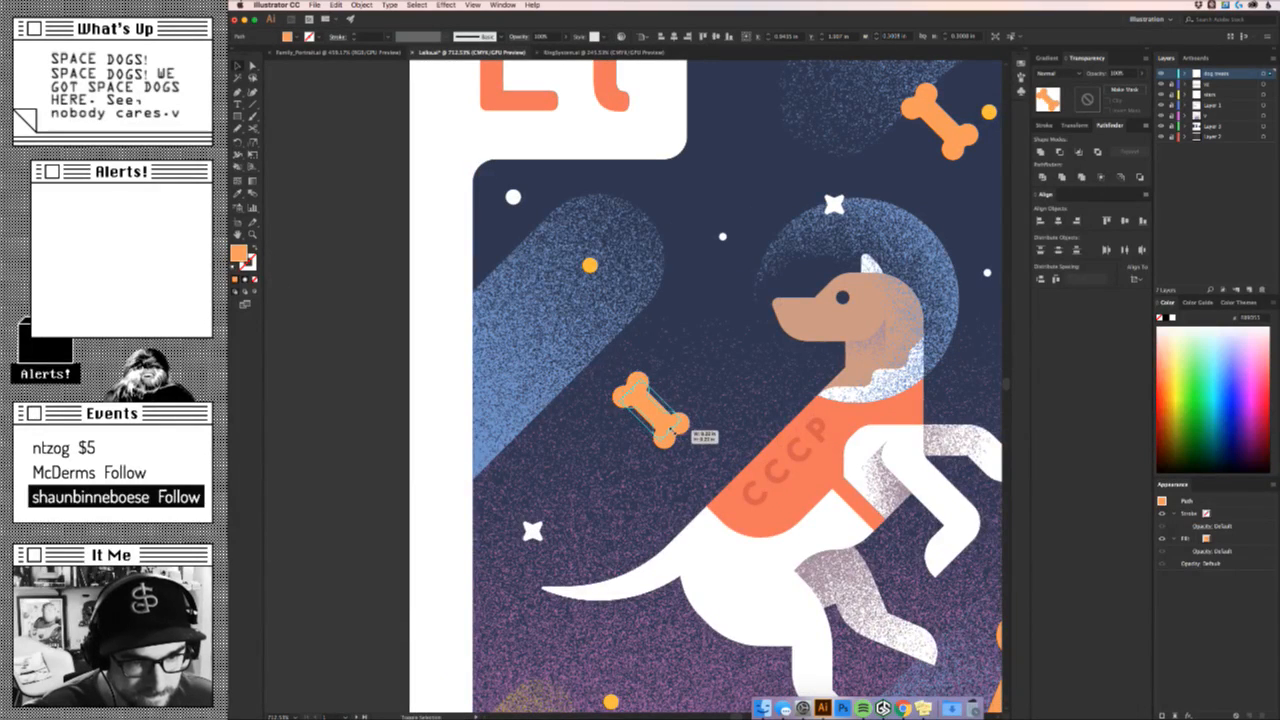
pyautogui.click(684, 423)
pyautogui.moveTo(689, 412); pyautogui.dragTo(680, 384)
pyautogui.click(744, 398)
# Shift the bone above the helmet slightly down and outward, beneath the yellow dot.
pyautogui.press('z')
pyautogui.press('super+0')
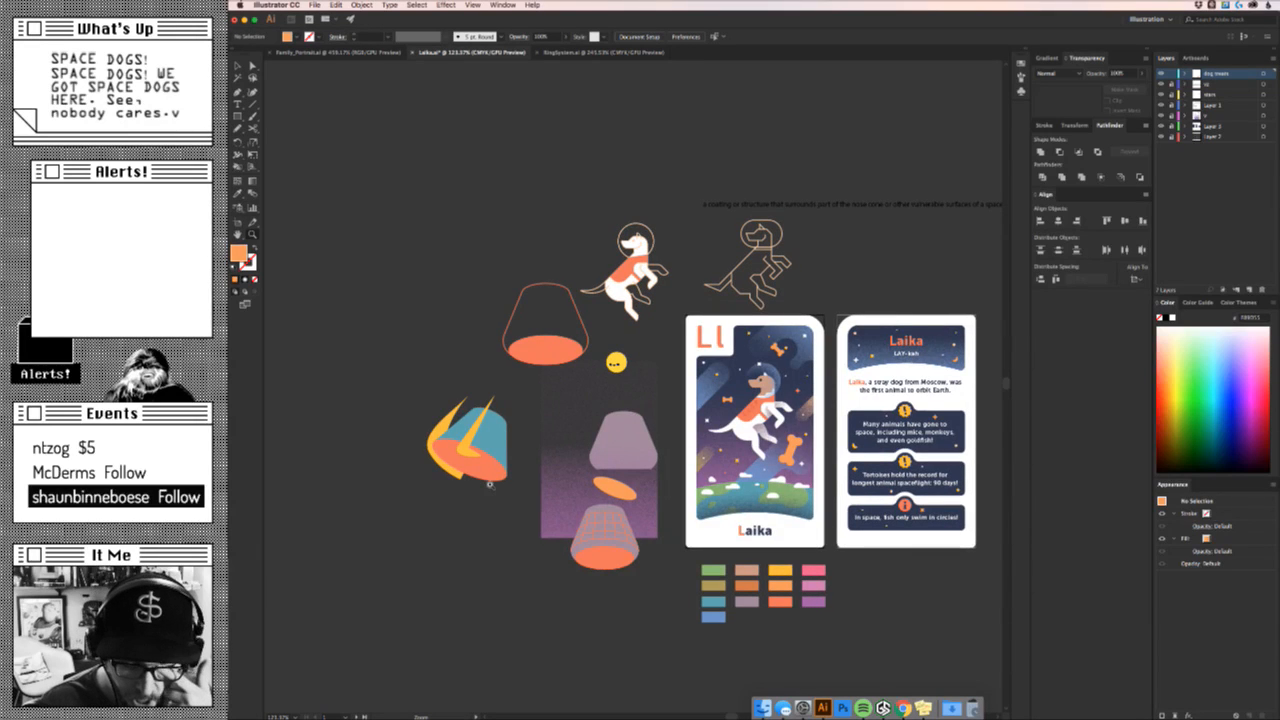
pyautogui.moveTo(490, 485); pyautogui.dragTo(671, 446)
pyautogui.press('v')
pyautogui.moveTo(869, 253); pyautogui.dragTo(904, 300)
pyautogui.click(888, 298)
# Rotate the bone above the helmet to the opposite diagonal and adjust its position beside the yellow dot.
pyautogui.press('z')
pyautogui.press('v')
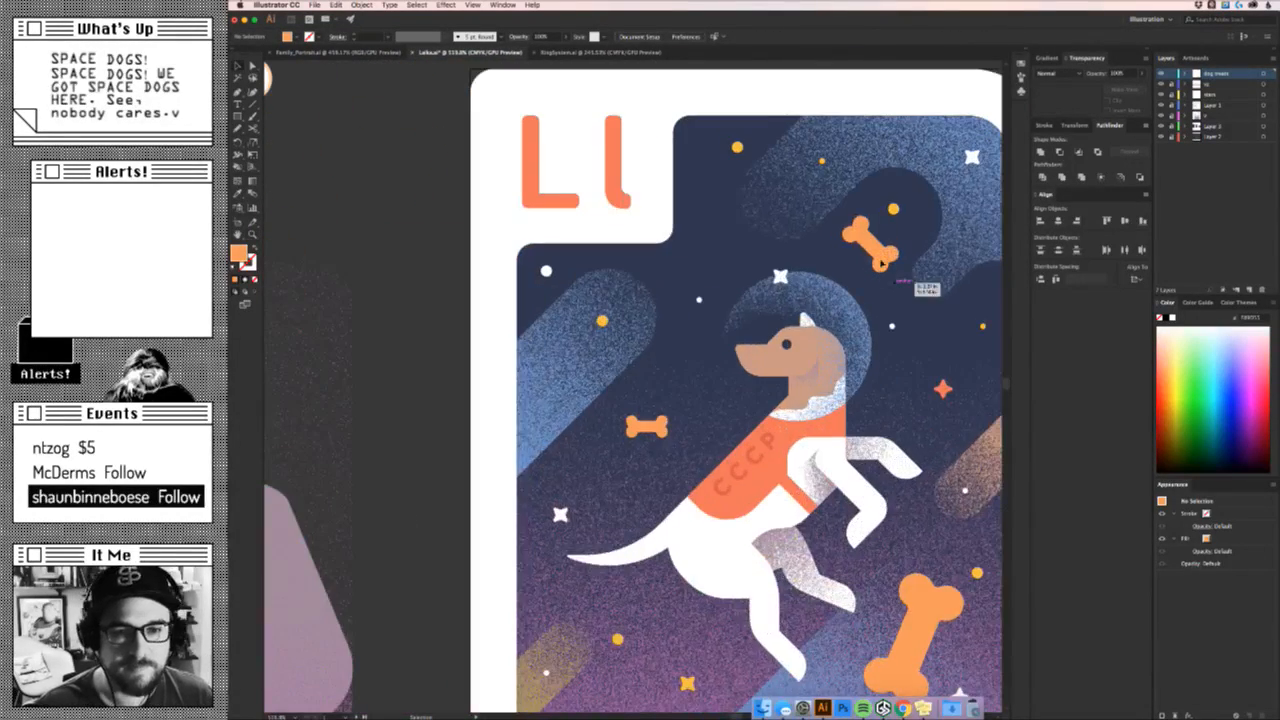
pyautogui.click(882, 263)
pyautogui.moveTo(908, 255); pyautogui.dragTo(894, 208)
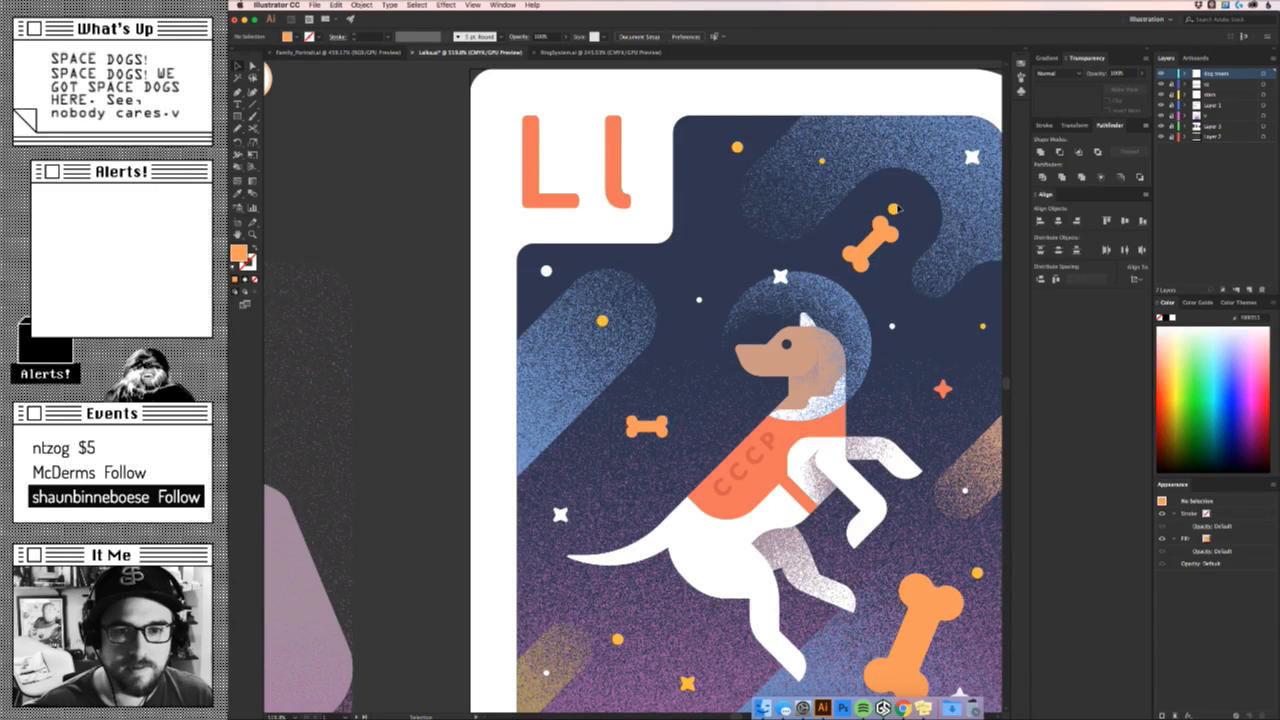
pyautogui.doubleClick(884, 229)
pyautogui.press('Escape')
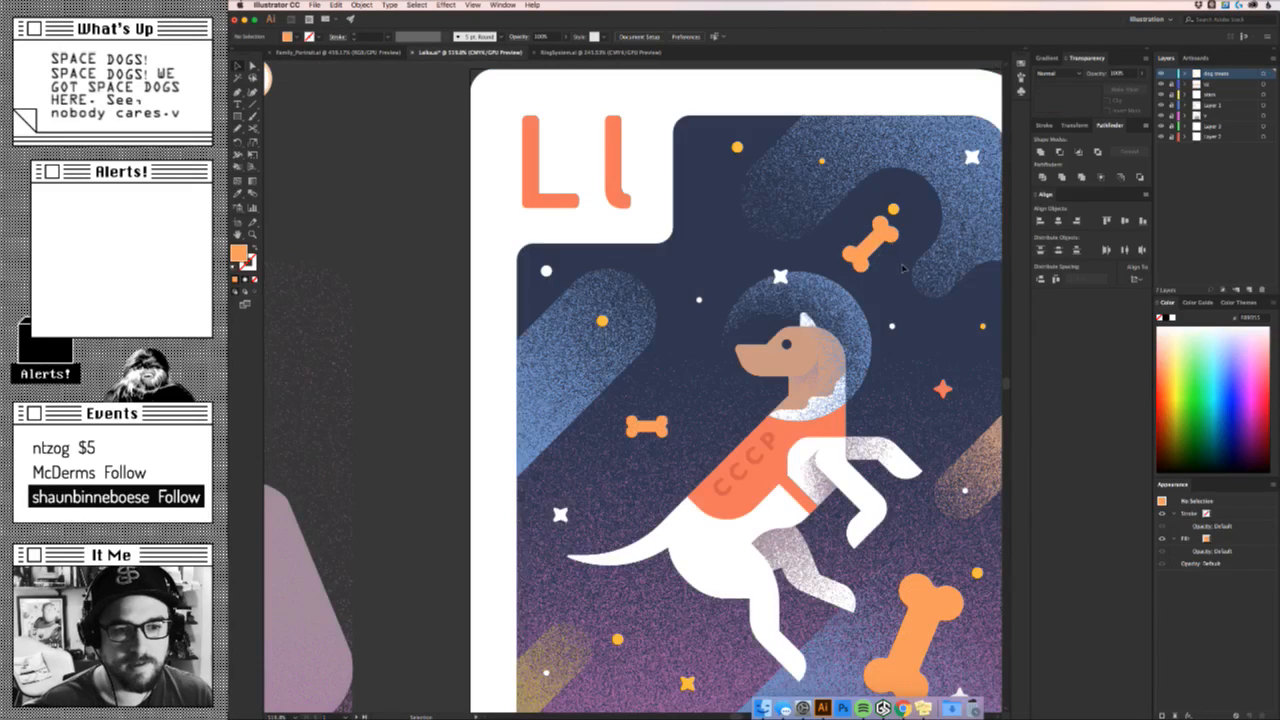
pyautogui.moveTo(884, 221); pyautogui.dragTo(886, 219)
pyautogui.click(906, 287)
pyautogui.press('z')
pyautogui.moveTo(906, 287); pyautogui.dragTo(746, 306)
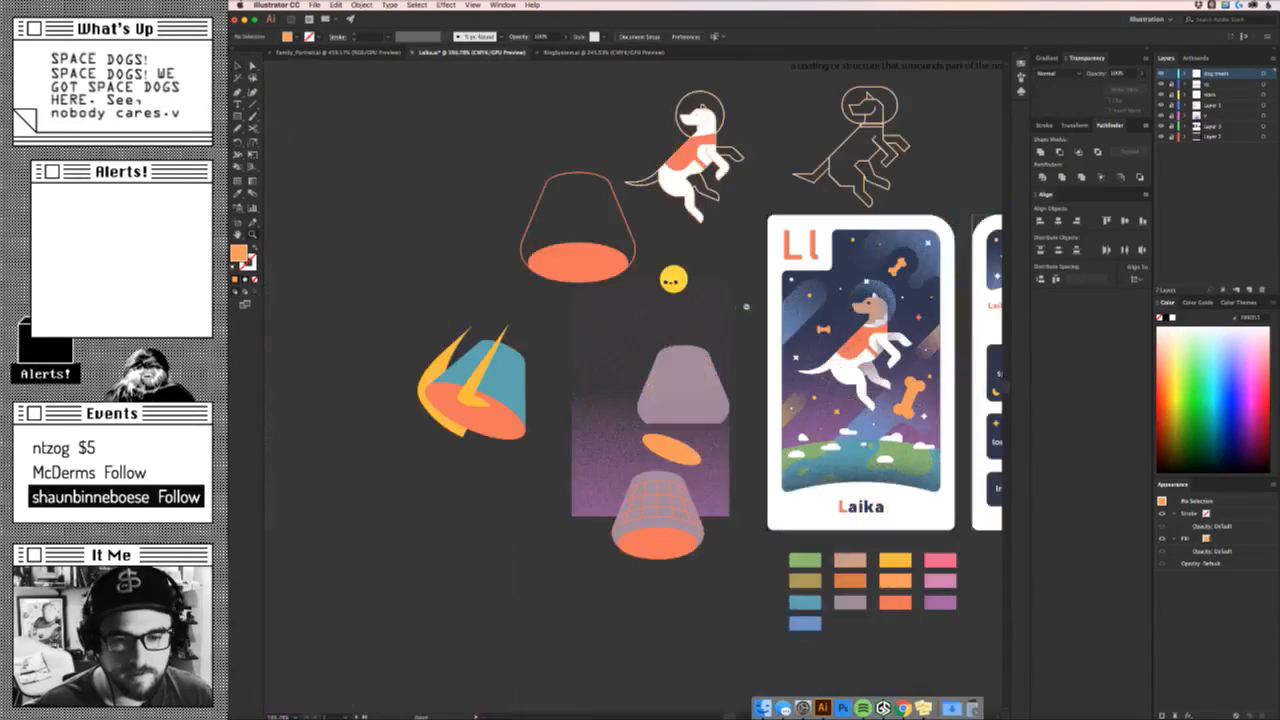
# Identify Layer 1 as the layer holding the dog artwork by toggling its visibility, and leave it unlocked.
pyautogui.moveTo(830, 364); pyautogui.dragTo(790, 349)
pyautogui.press('v')
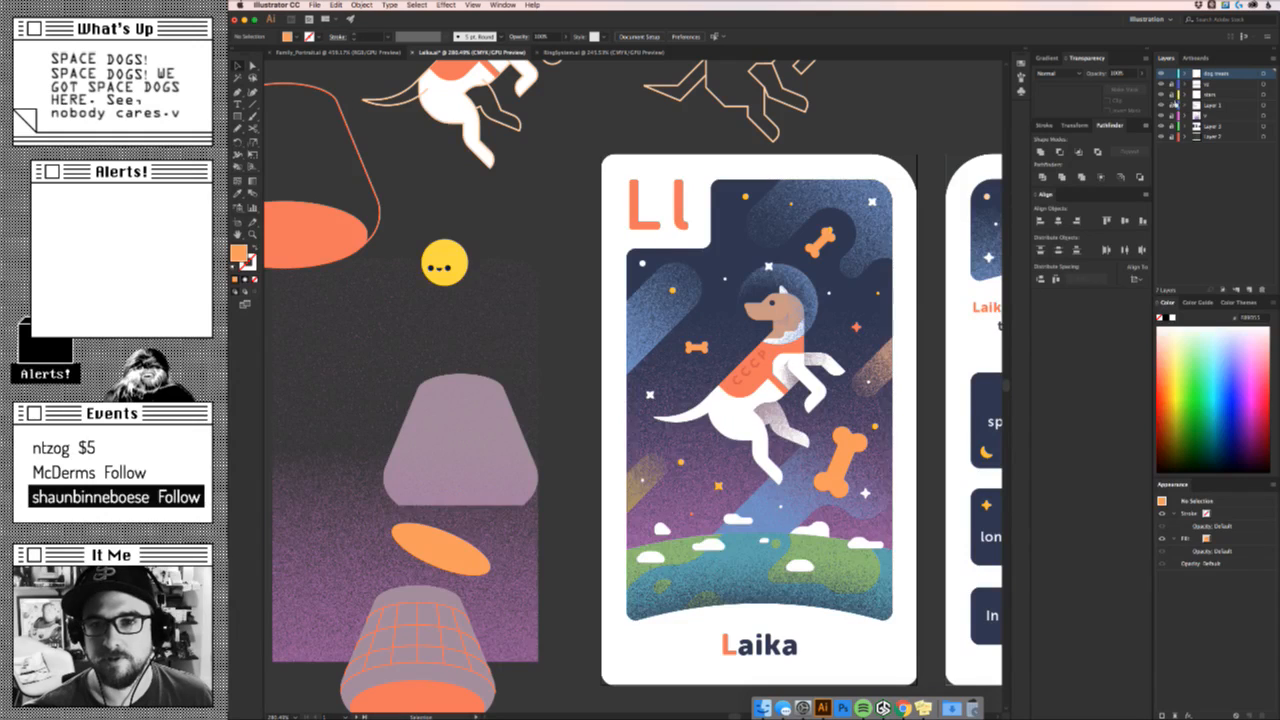
pyautogui.click(1162, 104)
pyautogui.click(1162, 104)
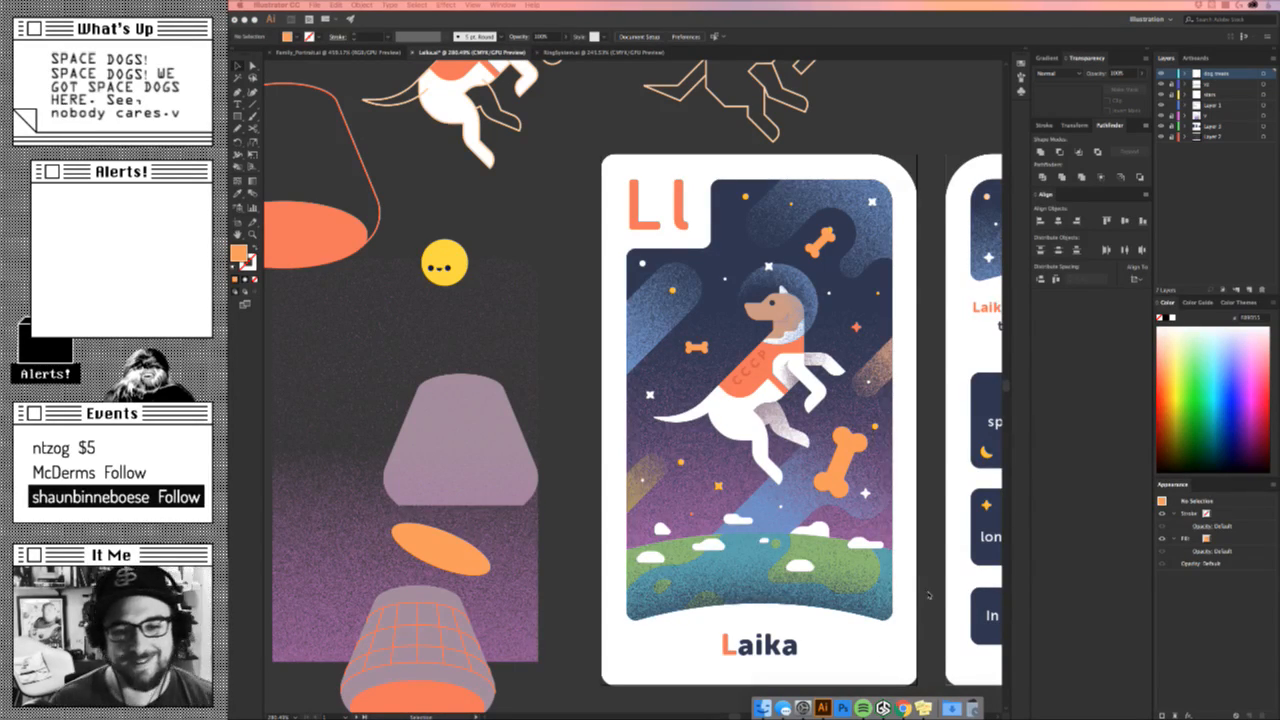
# Select the dog together with all the floating bones and shift the whole group slightly down and towards the tail side.
pyautogui.moveTo(692, 402); pyautogui.dragTo(940, 502)
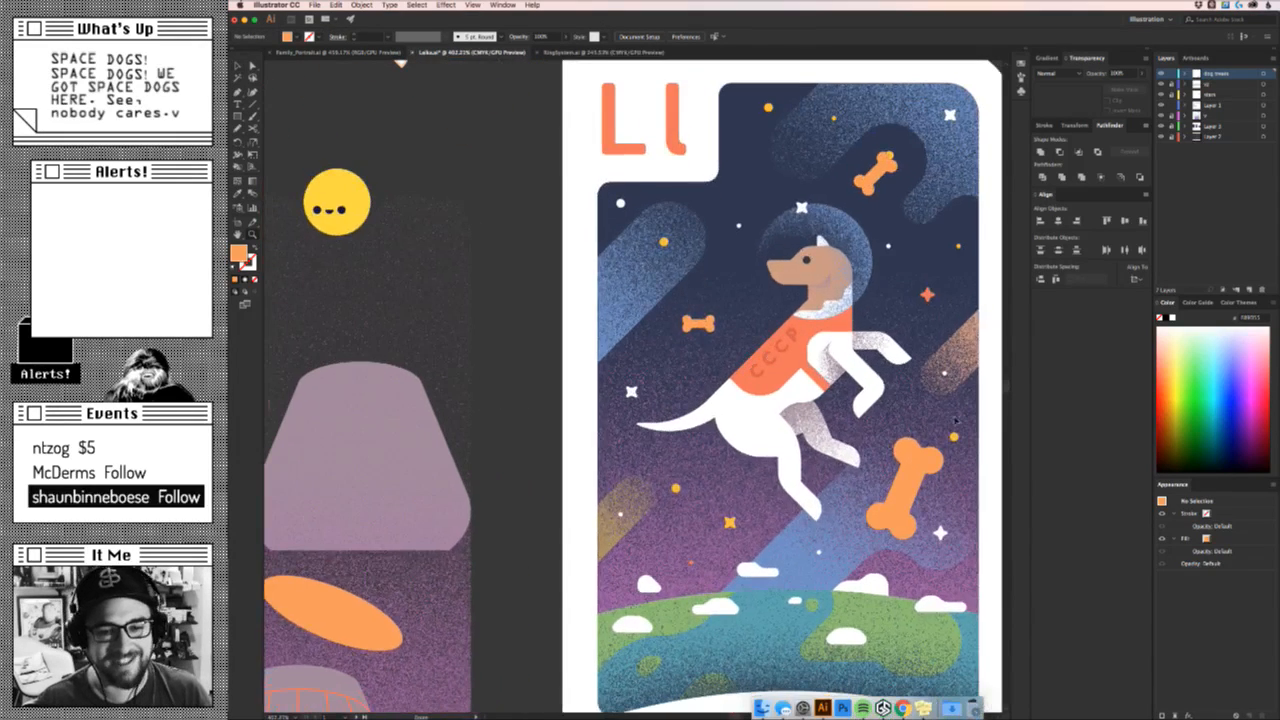
pyautogui.press('super+a')
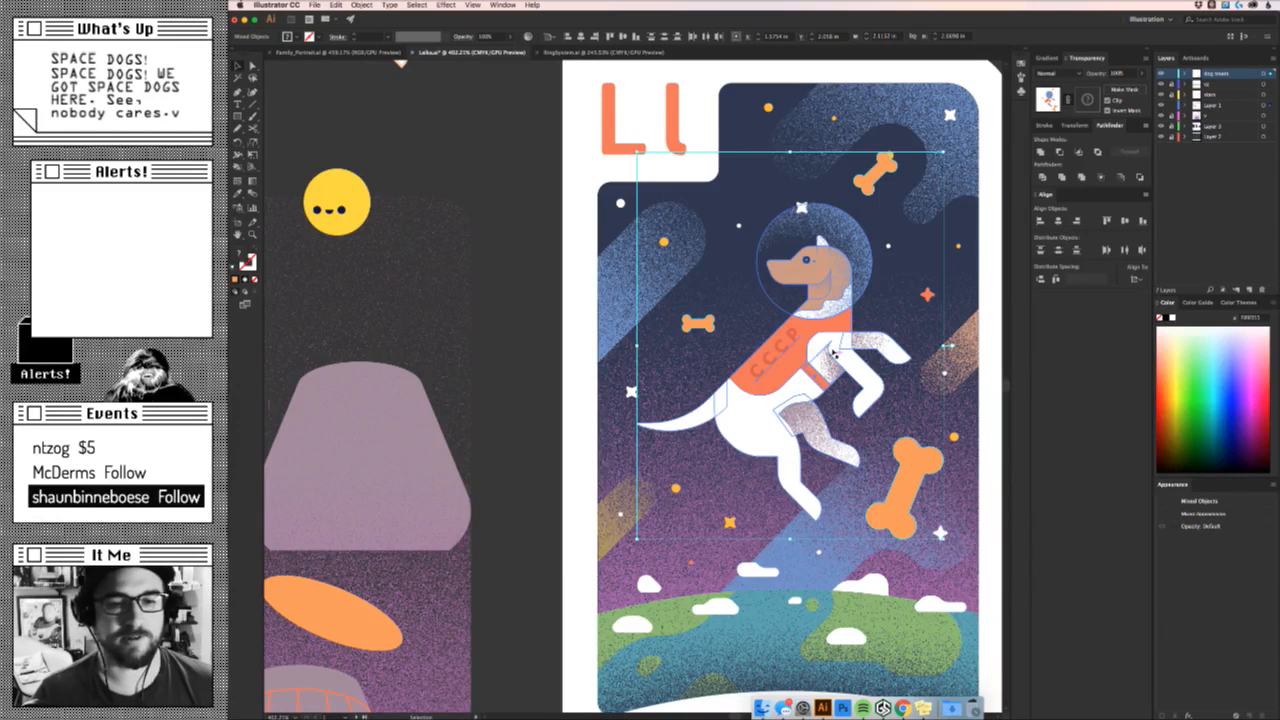
pyautogui.moveTo(846, 336); pyautogui.dragTo(838, 349)
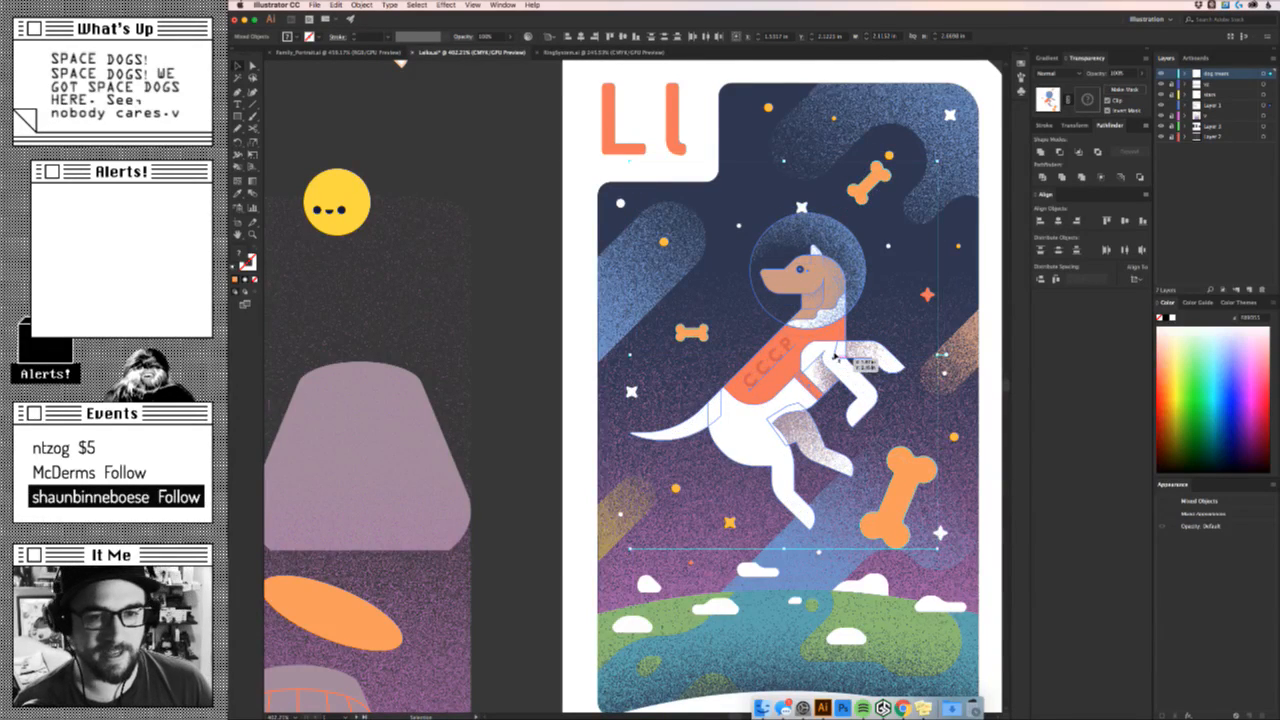
pyautogui.press('super+z')
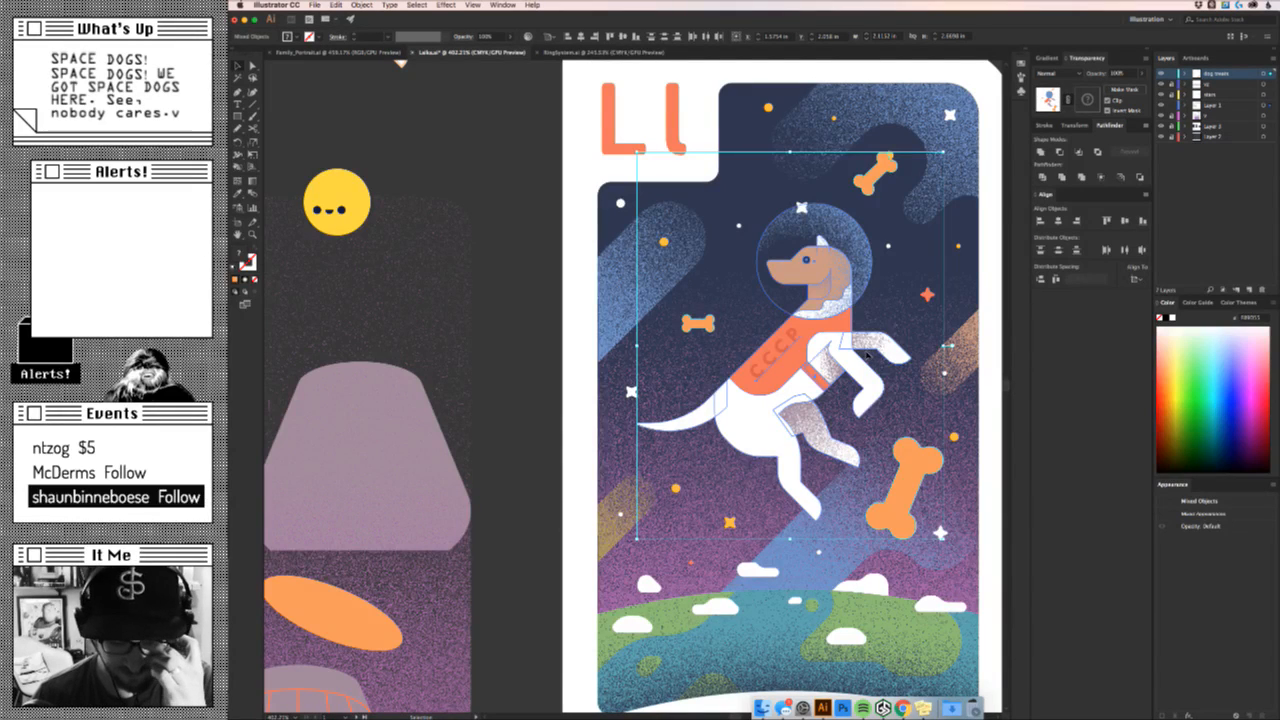
pyautogui.moveTo(849, 363); pyautogui.dragTo(843, 375)
pyautogui.click(948, 392)
pyautogui.press('z')
pyautogui.moveTo(948, 398); pyautogui.dragTo(898, 400)
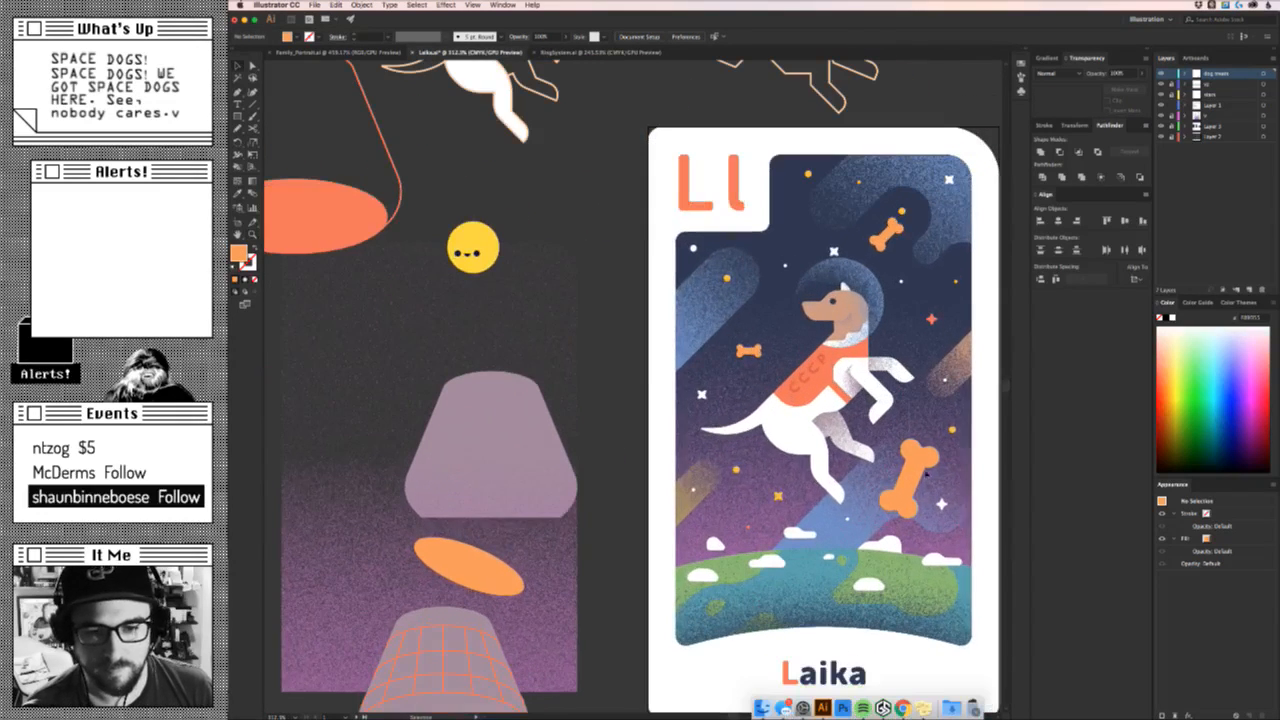
# Move the large bone slightly up beside the dog's hind legs and enlarge the horizontal bone behind the dog's back.
pyautogui.moveTo(918, 484); pyautogui.dragTo(922, 455)
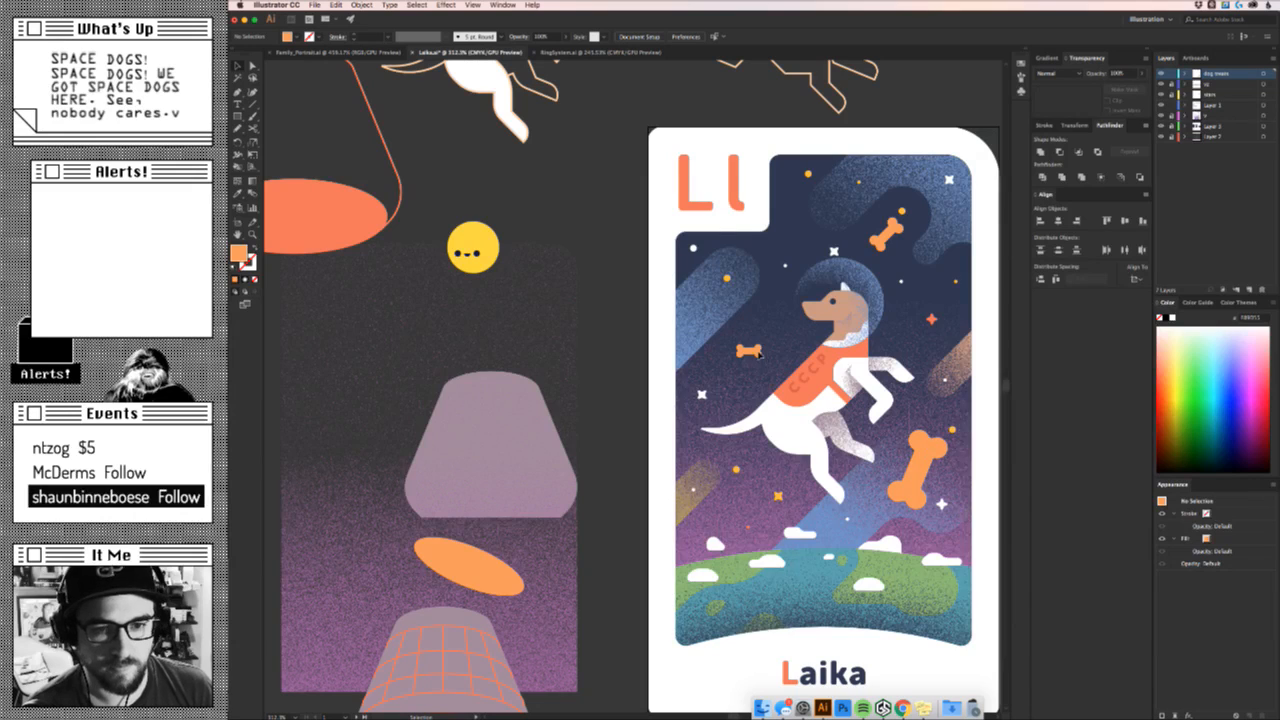
pyautogui.moveTo(750, 352)
pyautogui.mouseDown()
pyautogui.moveTo(750, 329)
pyautogui.moveTo(770, 360)
pyautogui.moveTo(826, 343)
pyautogui.moveTo(743, 350)
pyautogui.mouseUp()
pyautogui.moveTo(800, 292); pyautogui.dragTo(668, 389)
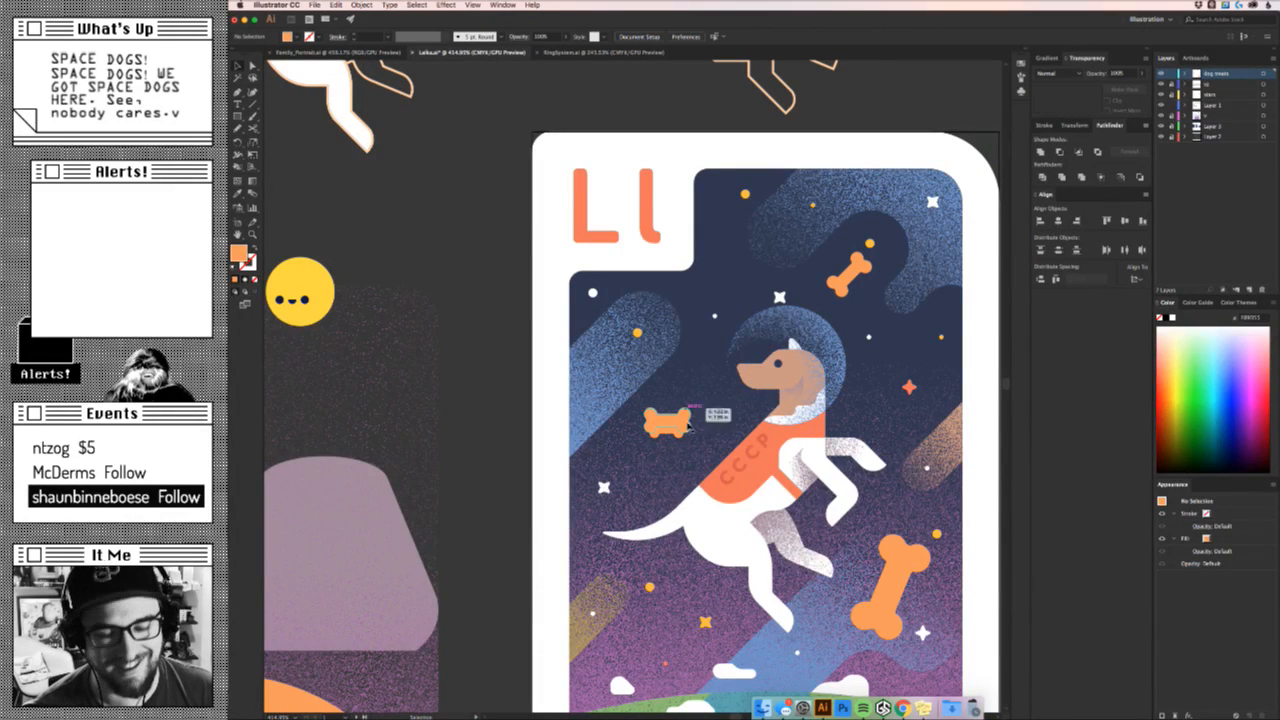
# Replace the bone above the helmet with a smaller, diagonally rotated copy of the bone behind the dog's back.
pyautogui.moveTo(686, 430); pyautogui.dragTo(728, 300)
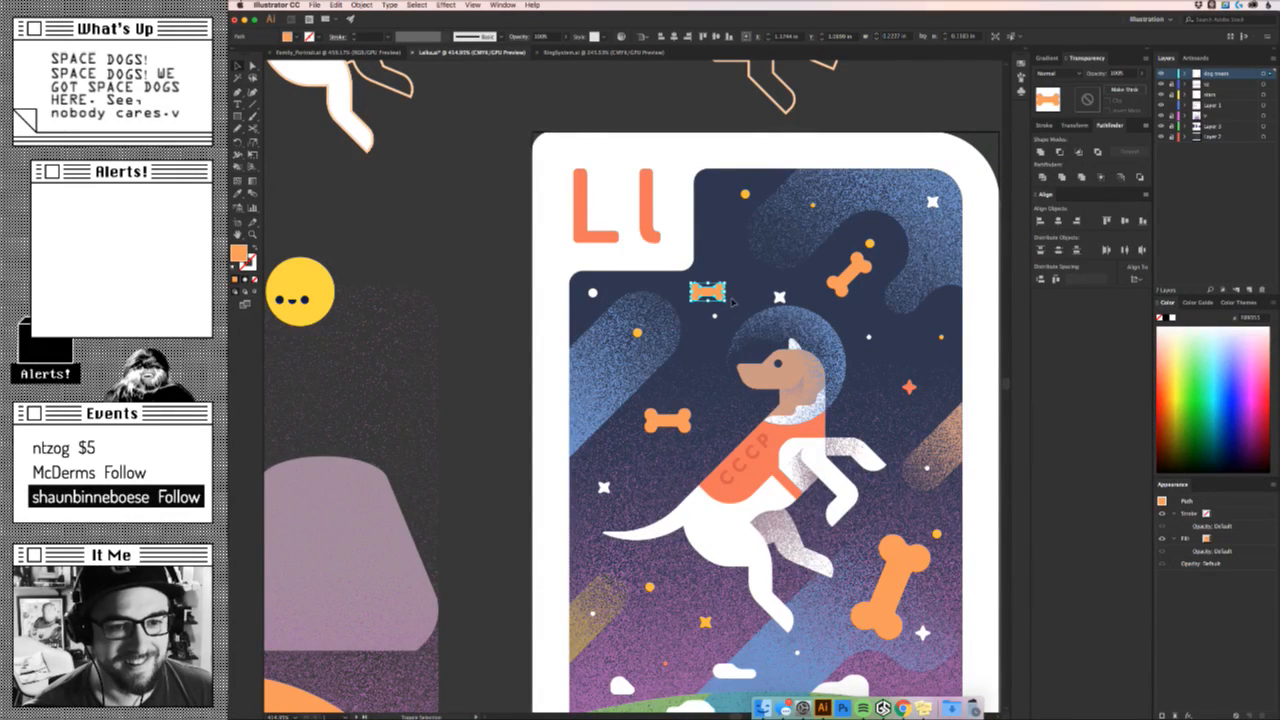
pyautogui.moveTo(730, 301); pyautogui.dragTo(737, 277)
pyautogui.moveTo(849, 266); pyautogui.dragTo(850, 297)
pyautogui.press('Delete')
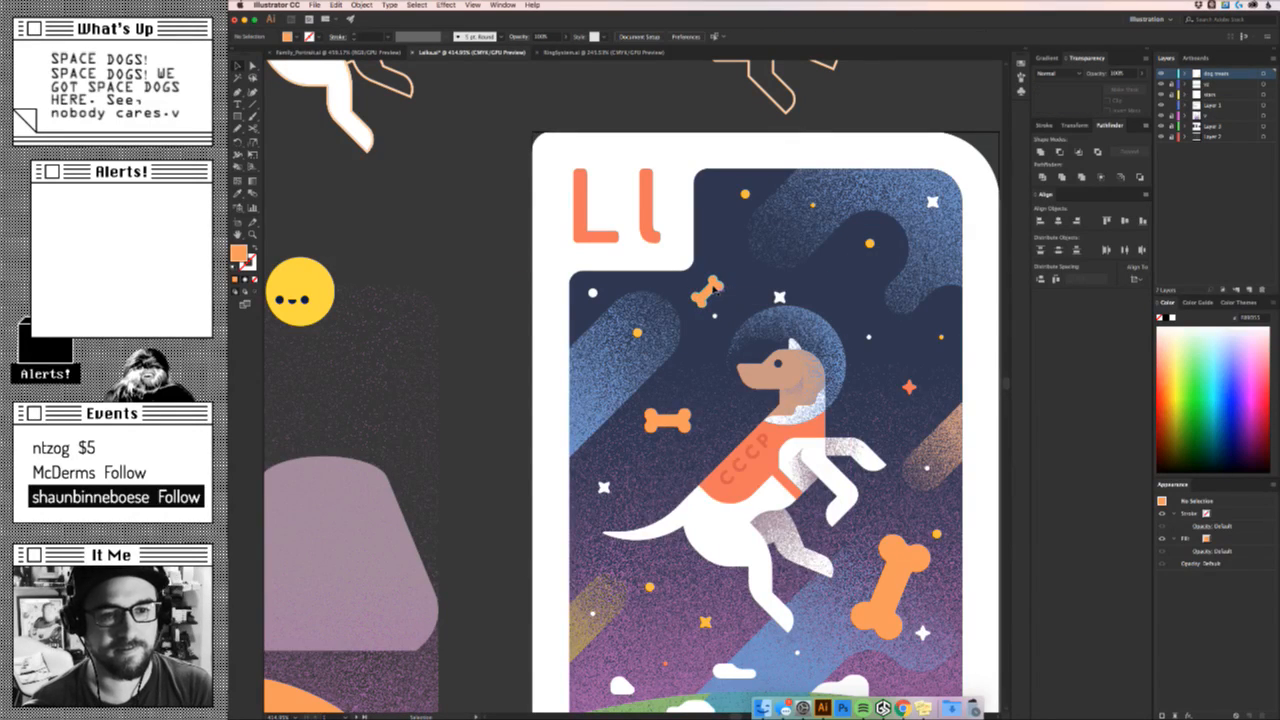
pyautogui.moveTo(713, 290); pyautogui.dragTo(914, 200)
pyautogui.click(828, 312)
pyautogui.click(929, 219)
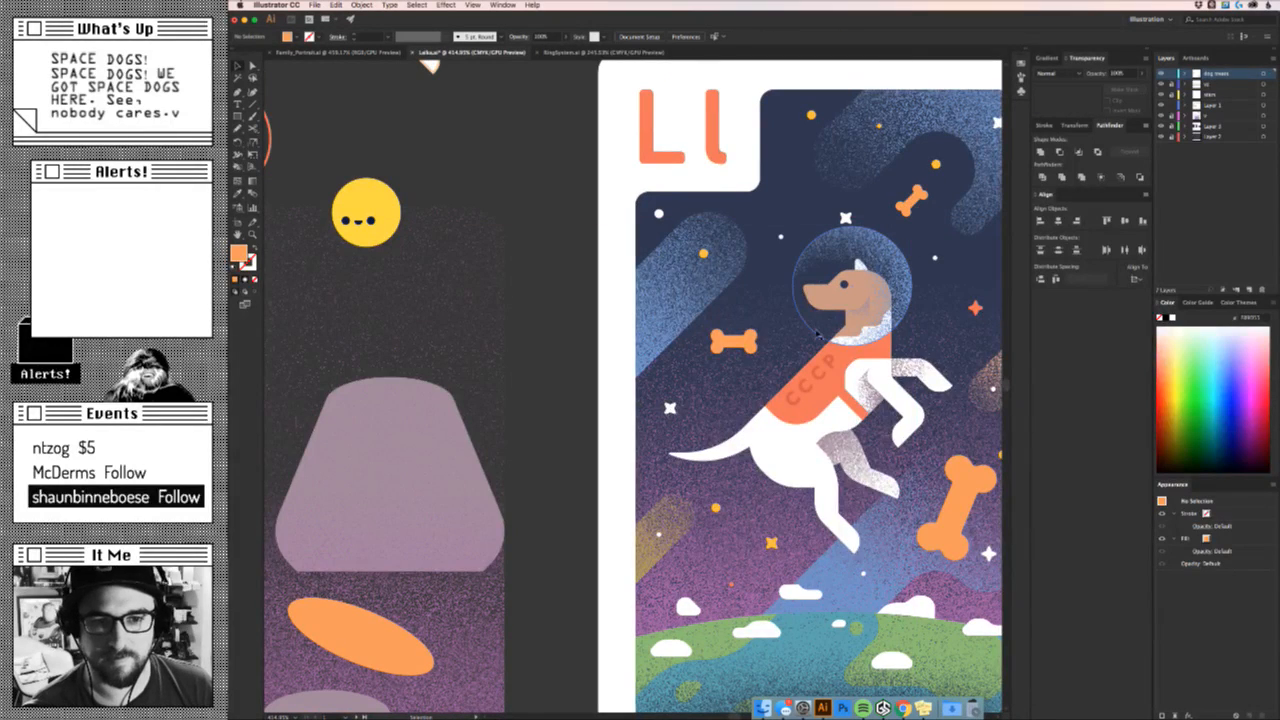
# Unlock the stars layer and move the white star touching the helmet up and outward into the open sky.
pyautogui.moveTo(737, 341); pyautogui.dragTo(609, 384)
pyautogui.click(772, 350)
pyautogui.moveTo(750, 401); pyautogui.dragTo(718, 445)
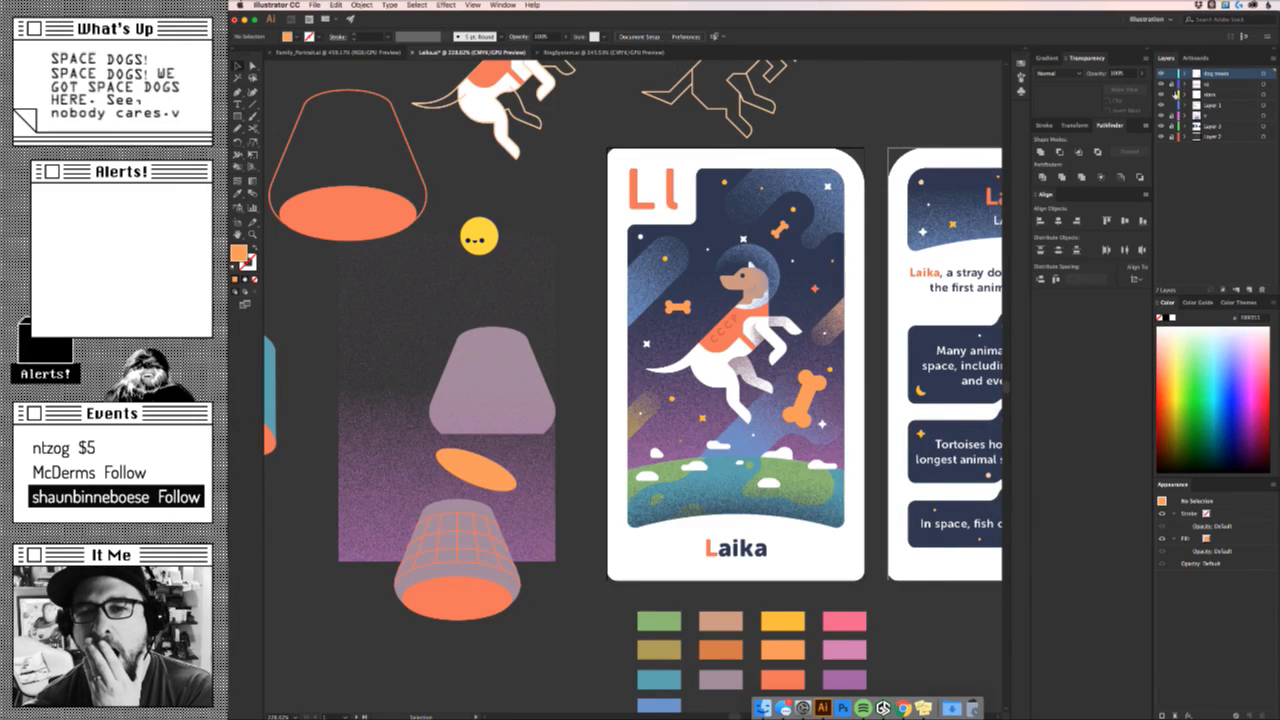
pyautogui.press('x')
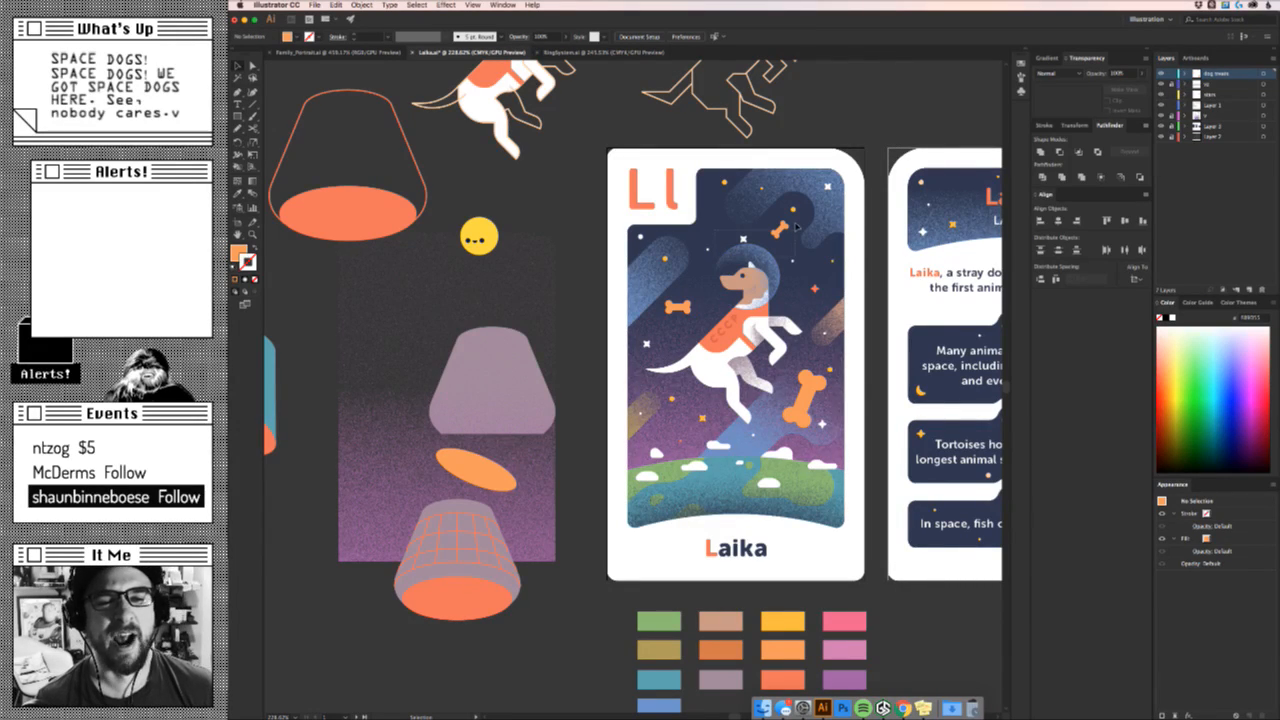
pyautogui.click(729, 256)
pyautogui.moveTo(730, 232); pyautogui.dragTo(652, 337)
pyautogui.click(812, 254)
pyautogui.scroll(3, 585, 355)
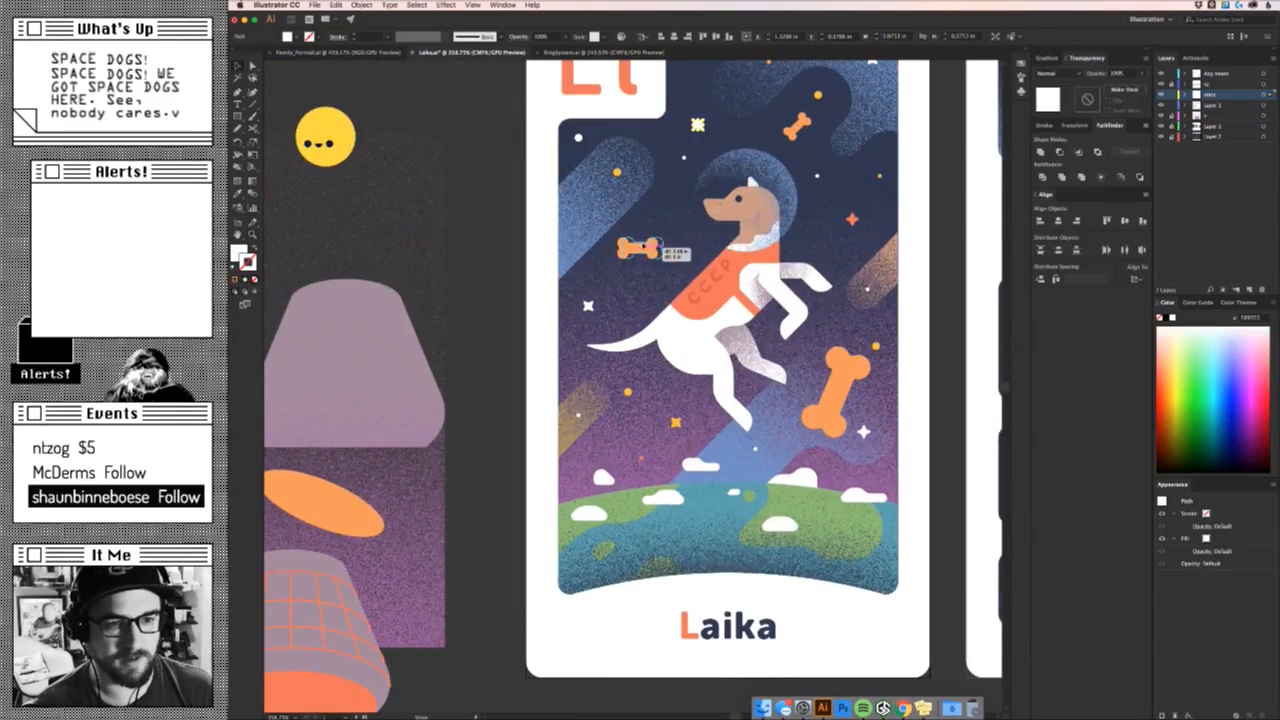
# Swap the white star near the tail with the yellow star below the dog, and reposition the neighbouring yellow dot.
pyautogui.click(642, 248)
pyautogui.moveTo(591, 309); pyautogui.dragTo(599, 305)
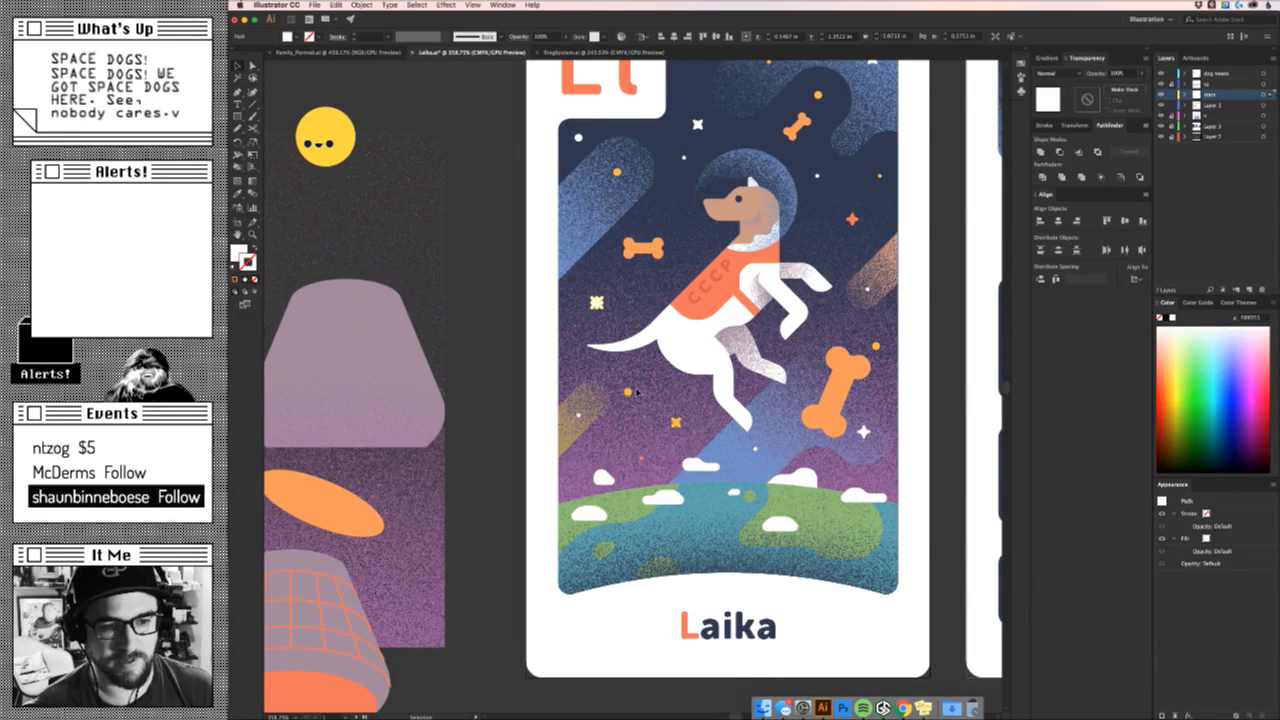
pyautogui.moveTo(676, 423)
pyautogui.mouseDown()
pyautogui.moveTo(688, 425)
pyautogui.moveTo(645, 295)
pyautogui.moveTo(615, 312)
pyautogui.moveTo(696, 412)
pyautogui.moveTo(687, 407)
pyautogui.mouseUp()
pyautogui.moveTo(628, 392)
pyautogui.mouseDown()
pyautogui.moveTo(643, 398)
pyautogui.moveTo(639, 413)
pyautogui.mouseUp()
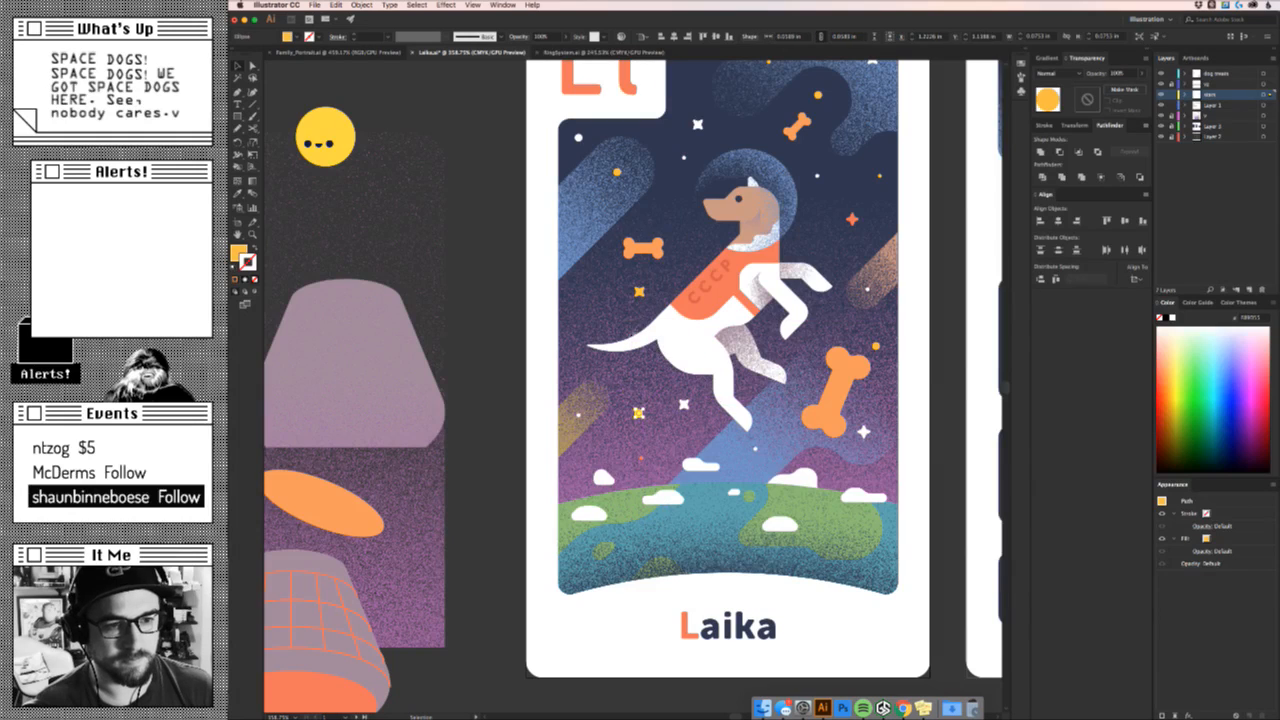
pyautogui.moveTo(637, 298); pyautogui.dragTo(591, 303)
# Move the yellow dot beside the upper bone off the card and shift that bone up towards the dot's former place.
pyautogui.click(822, 252)
pyautogui.moveTo(822, 252); pyautogui.dragTo(697, 388)
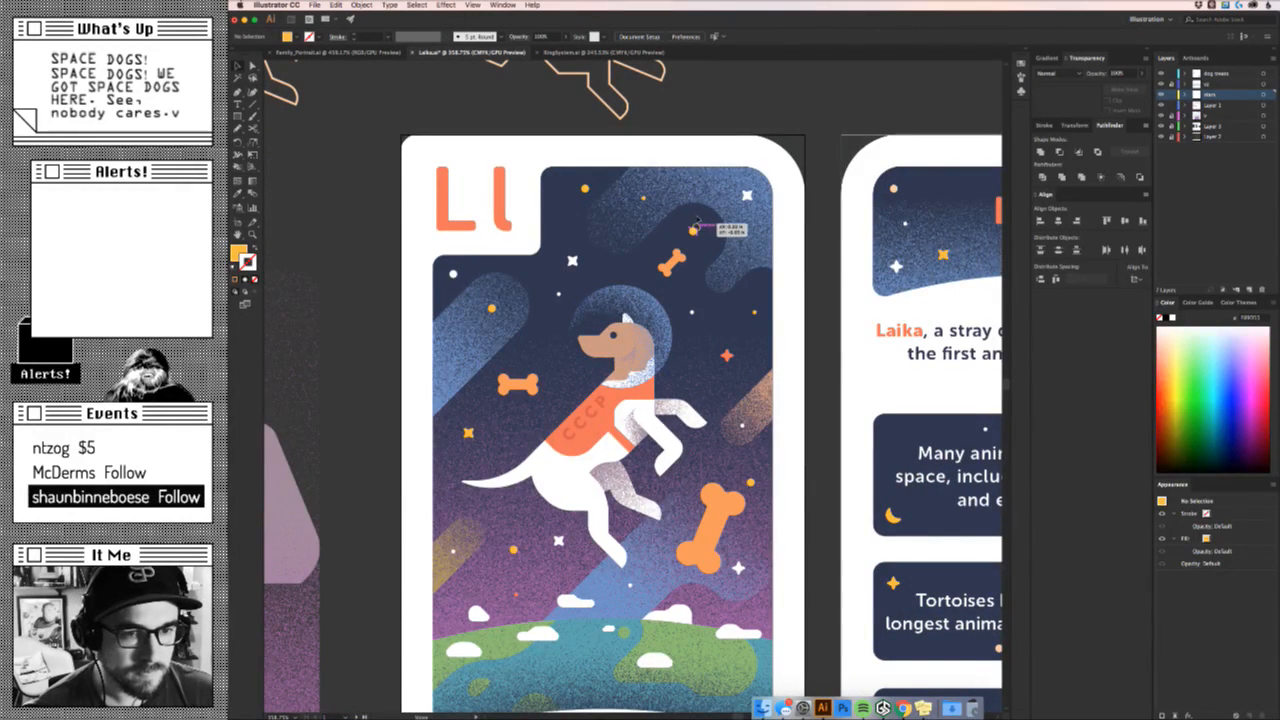
pyautogui.moveTo(809, 264); pyautogui.dragTo(831, 312)
pyautogui.moveTo(679, 261); pyautogui.dragTo(686, 247)
pyautogui.click(686, 311)
pyautogui.hscroll(-5, 686, 311)
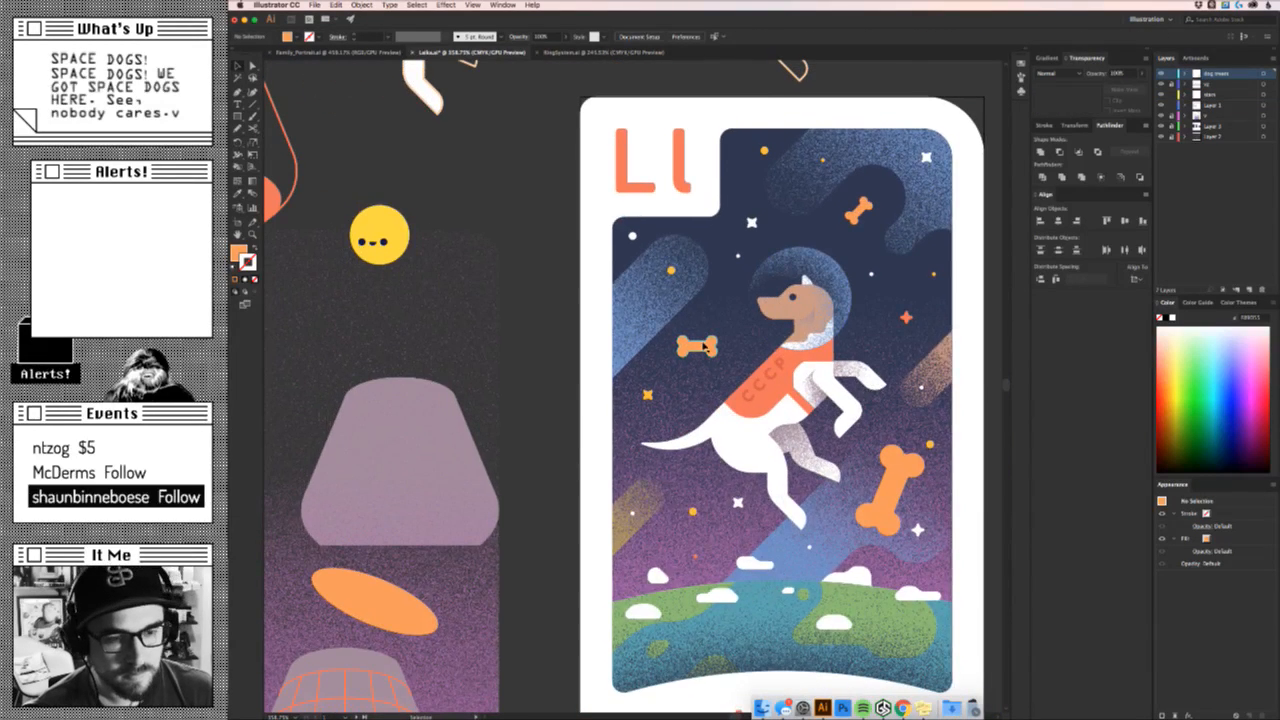
# Move the horizontal bone slightly down and closer to the dog's back.
pyautogui.click(690, 346)
pyautogui.moveTo(694, 344); pyautogui.dragTo(729, 353)
pyautogui.click(709, 377)
pyautogui.click(685, 291)
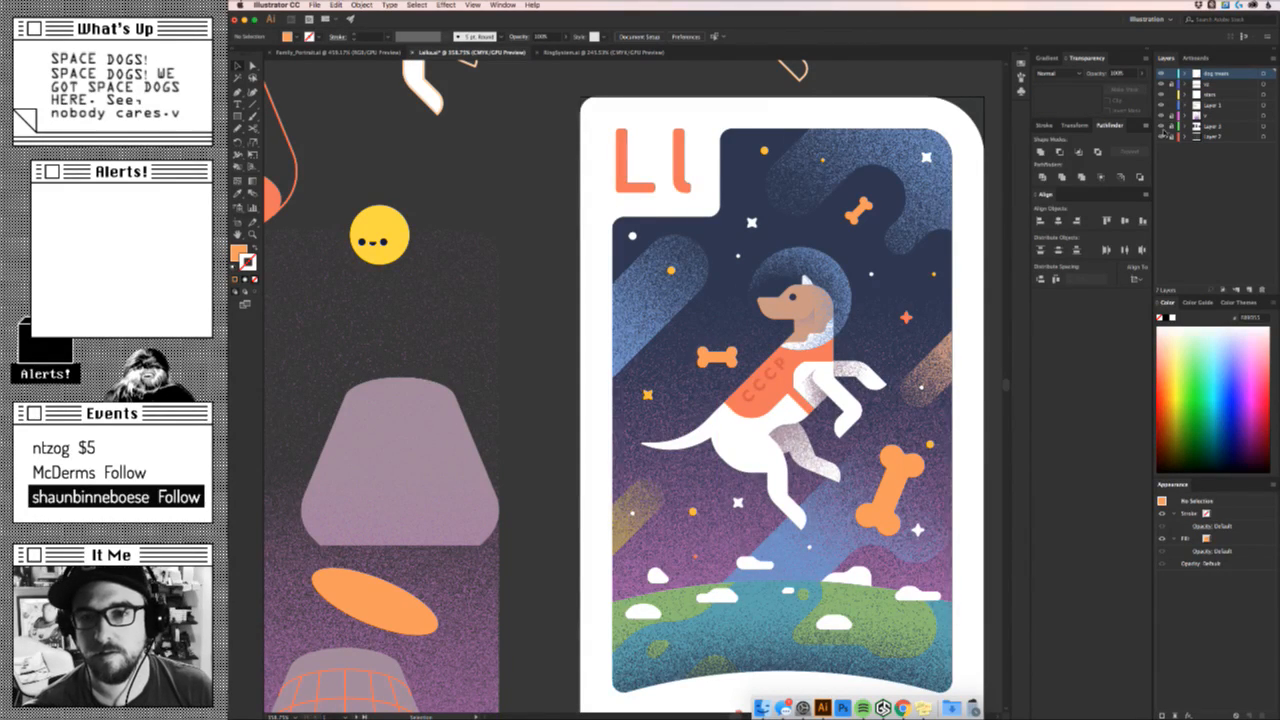
# Find the layer holding the textured background streaks by toggling layer visibility, and make it the only unlocked layer.
pyautogui.click(1162, 127)
pyautogui.click(1162, 127)
pyautogui.click(1162, 116)
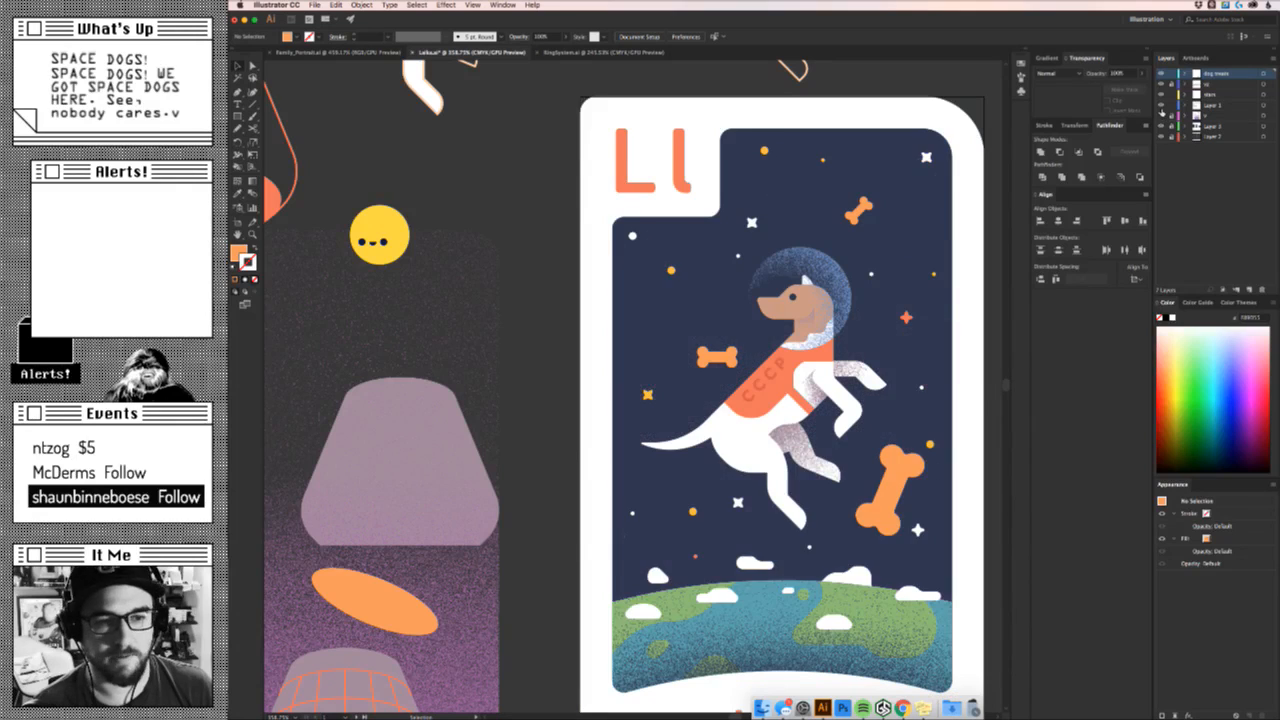
pyautogui.click(1162, 116)
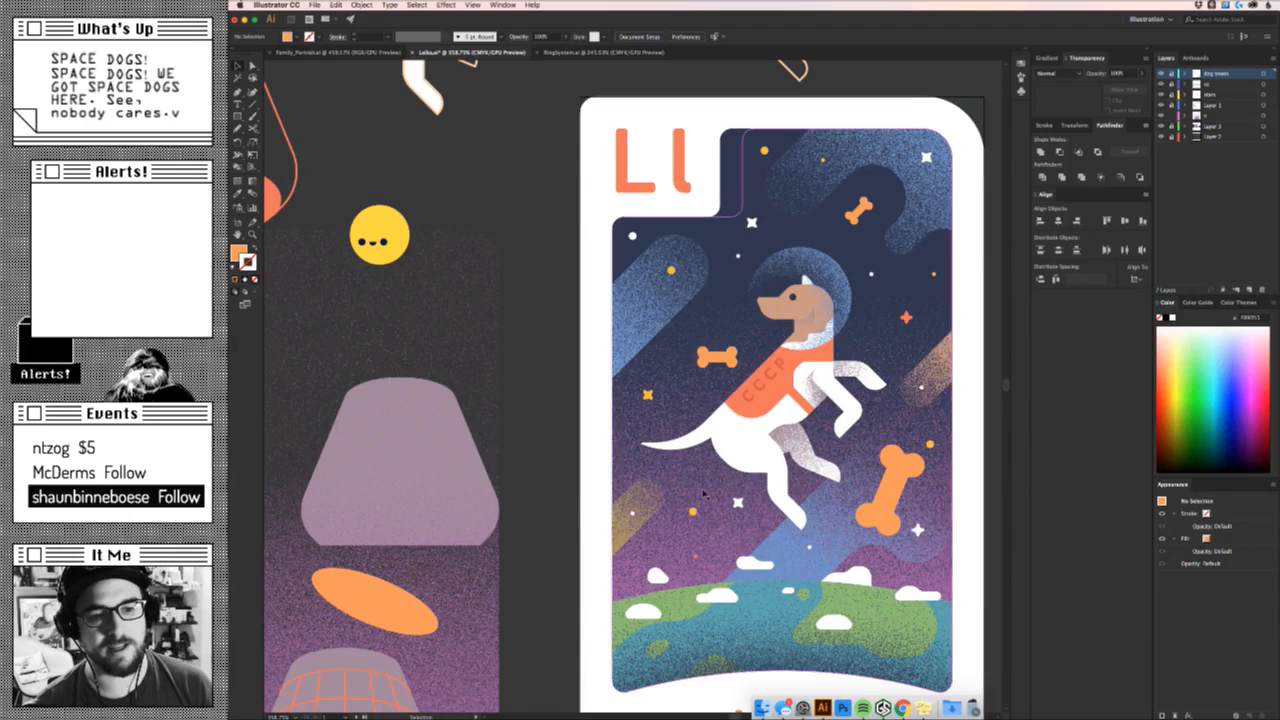
pyautogui.hscroll(-2, 669, 335)
# Try to move the blue textured streak behind the dog further down along the illustration's edge.
pyautogui.click(692, 305)
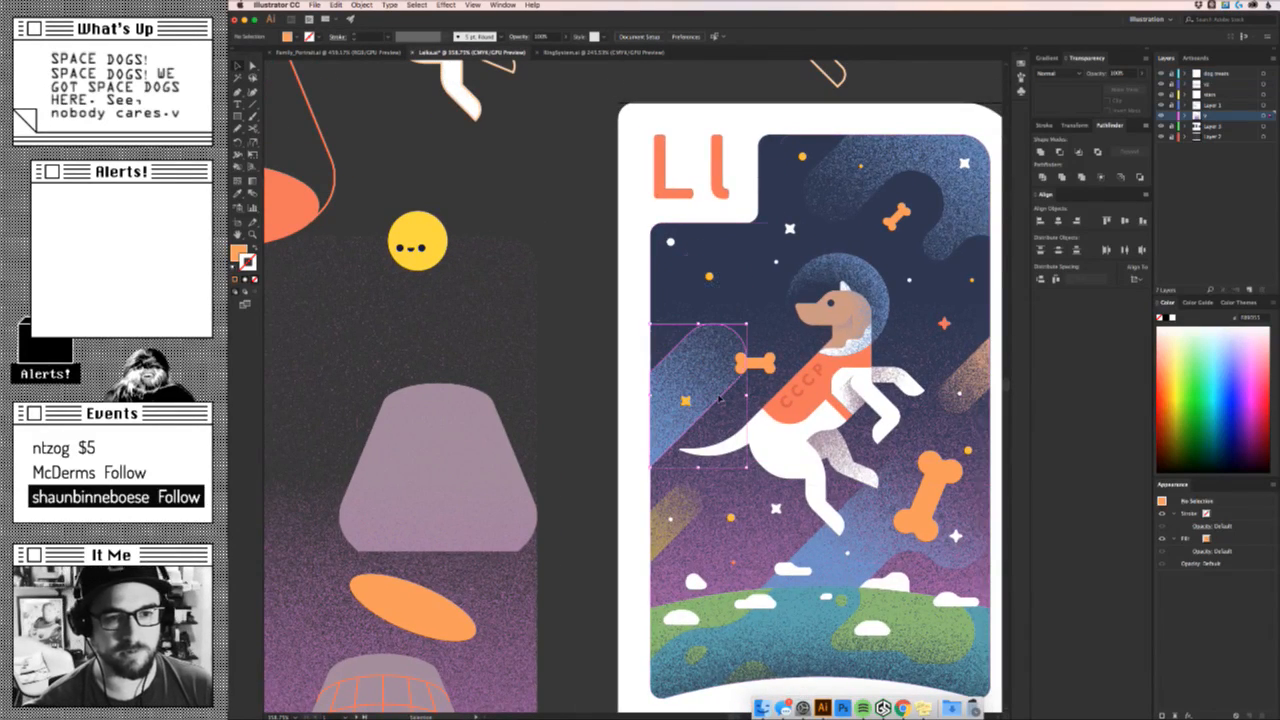
pyautogui.hscroll(-1, 692, 305)
pyautogui.moveTo(692, 305); pyautogui.dragTo(797, 338)
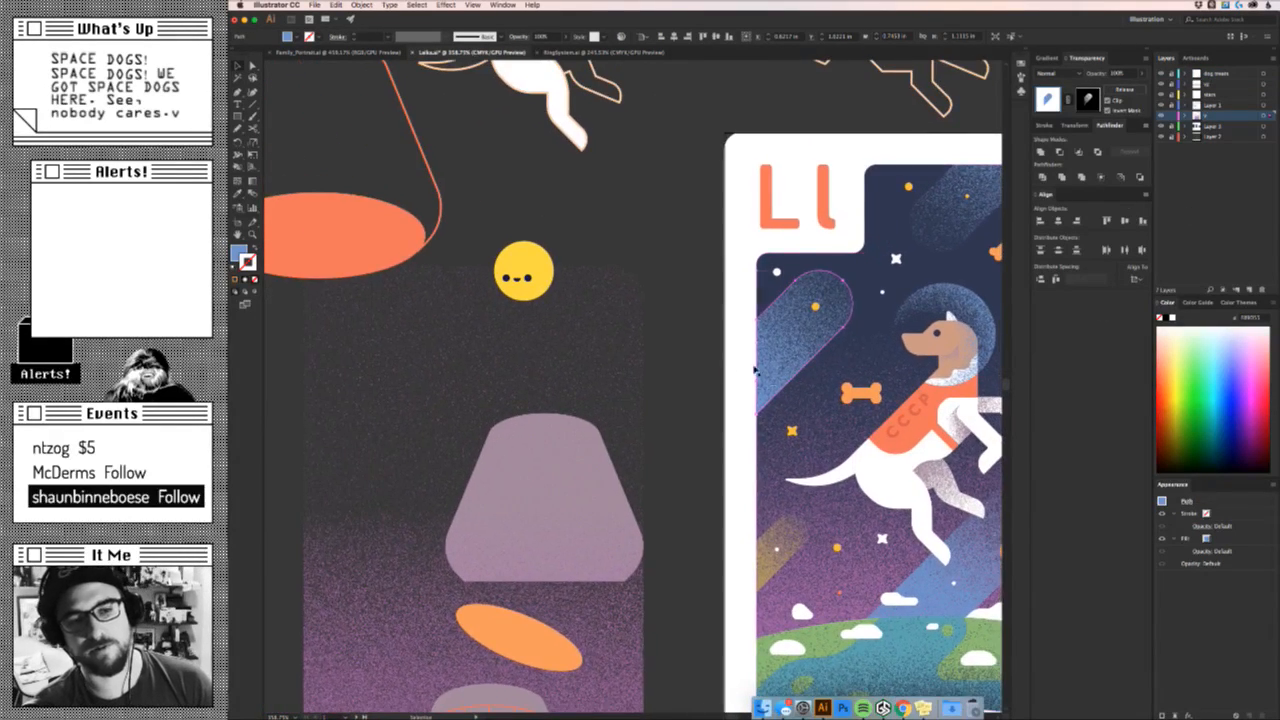
pyautogui.moveTo(806, 388); pyautogui.dragTo(775, 388)
pyautogui.moveTo(956, 445); pyautogui.dragTo(775, 410)
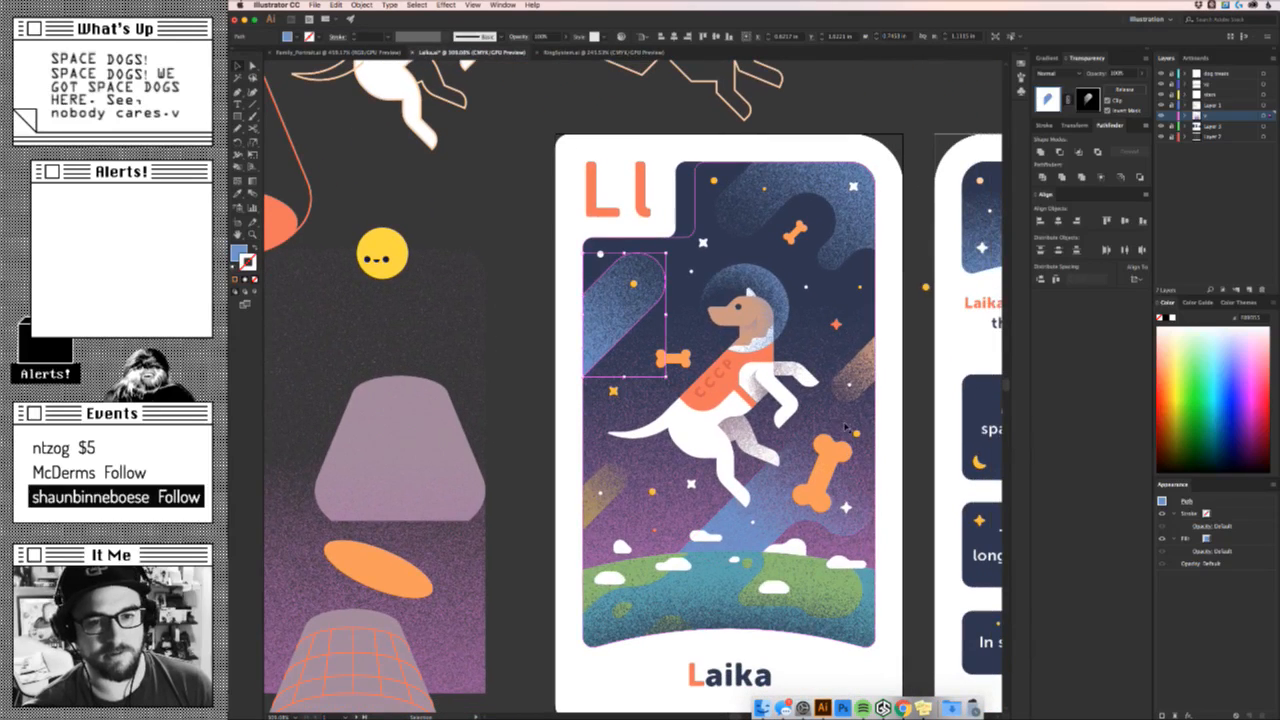
pyautogui.click(915, 362)
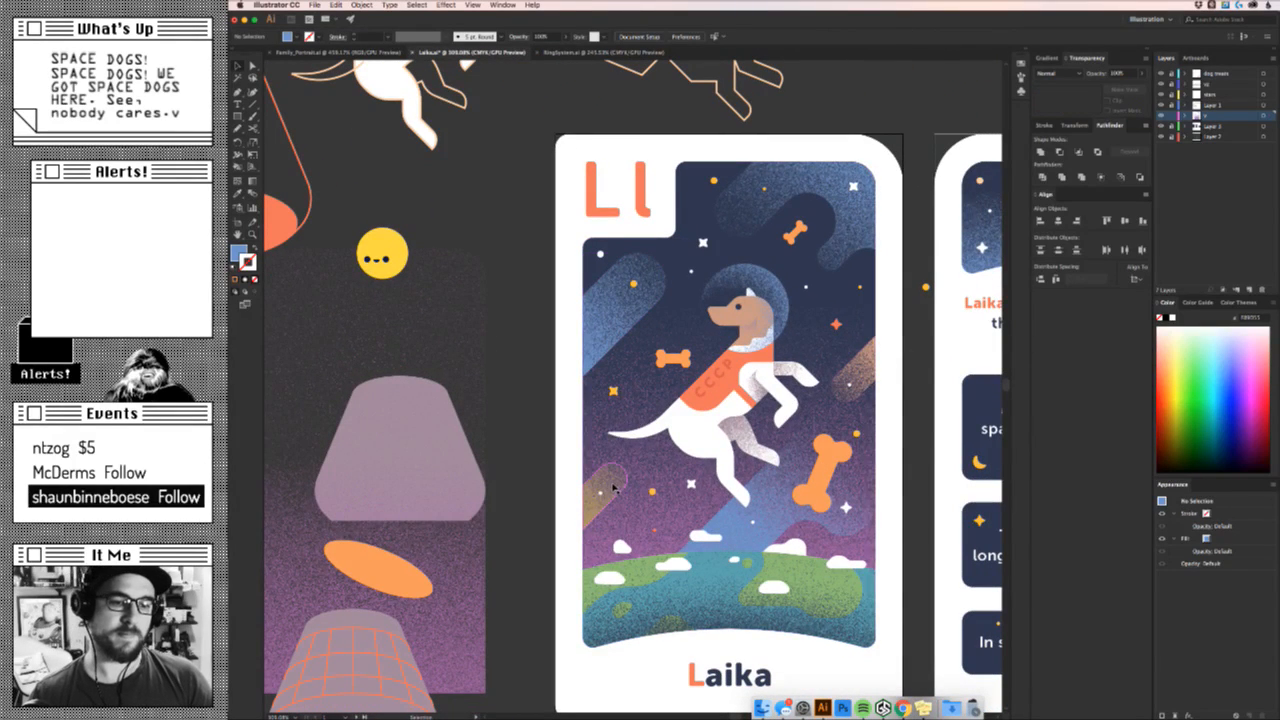
# Move the yellow streak up behind the tail and the blue streak down to just above the planet, nudging the blue one up.
pyautogui.click(600, 385)
pyautogui.moveTo(597, 380)
pyautogui.mouseDown()
pyautogui.moveTo(630, 300)
pyautogui.moveTo(625, 500)
pyautogui.moveTo(610, 545)
pyautogui.moveTo(646, 527)
pyautogui.mouseUp()
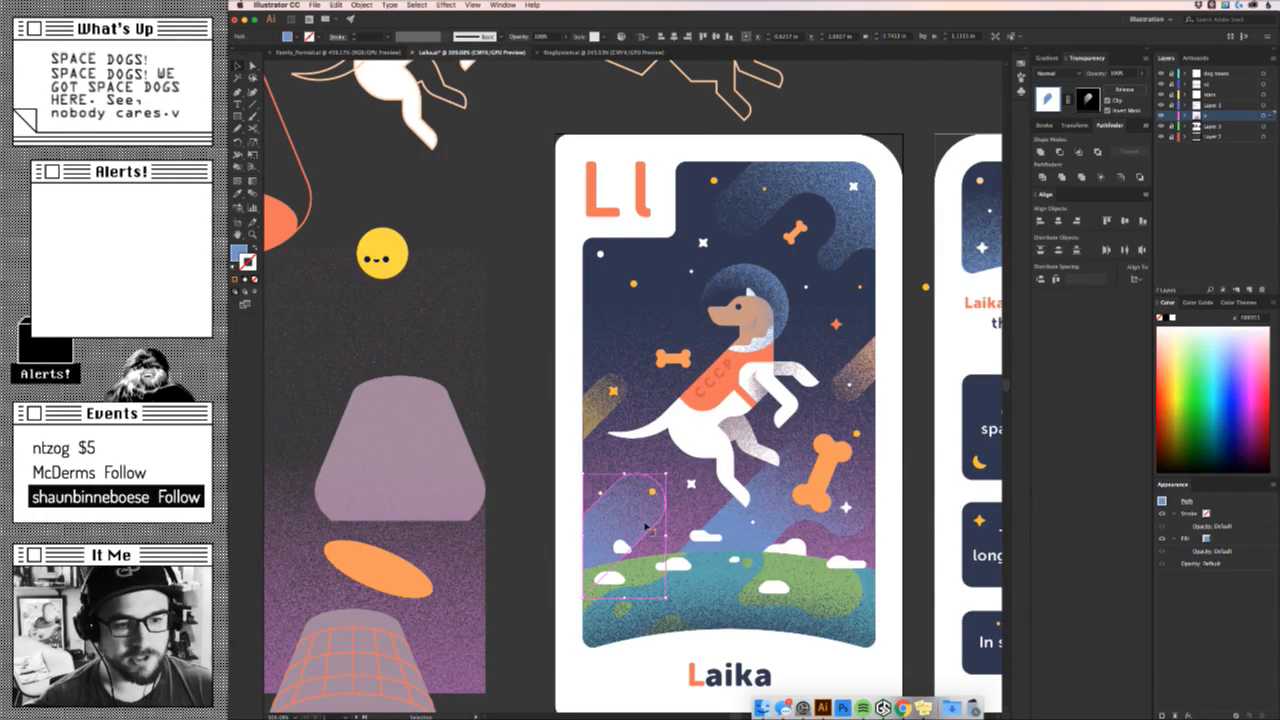
pyautogui.press('Up')
pyautogui.press('Up')
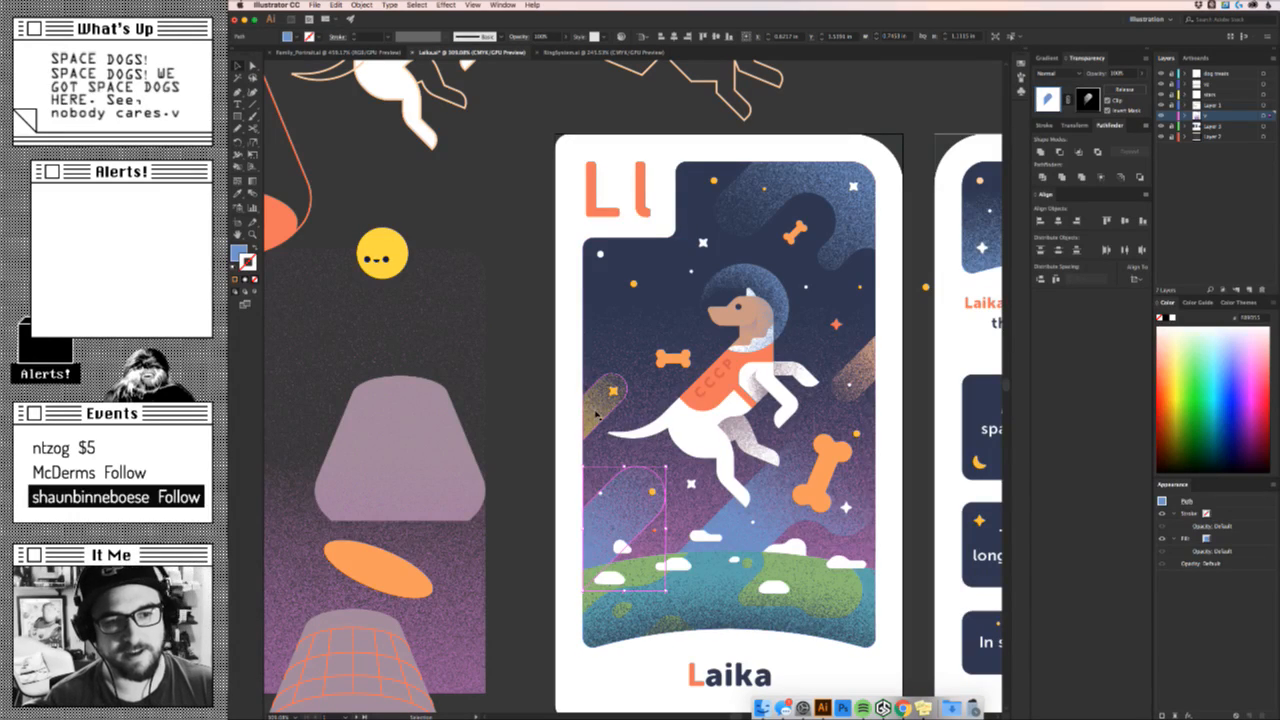
# Move the yellow textured streak further up the illustration's edge, beneath the yellow dot at helmet height.
pyautogui.moveTo(600, 408); pyautogui.dragTo(628, 342)
pyautogui.click(629, 343)
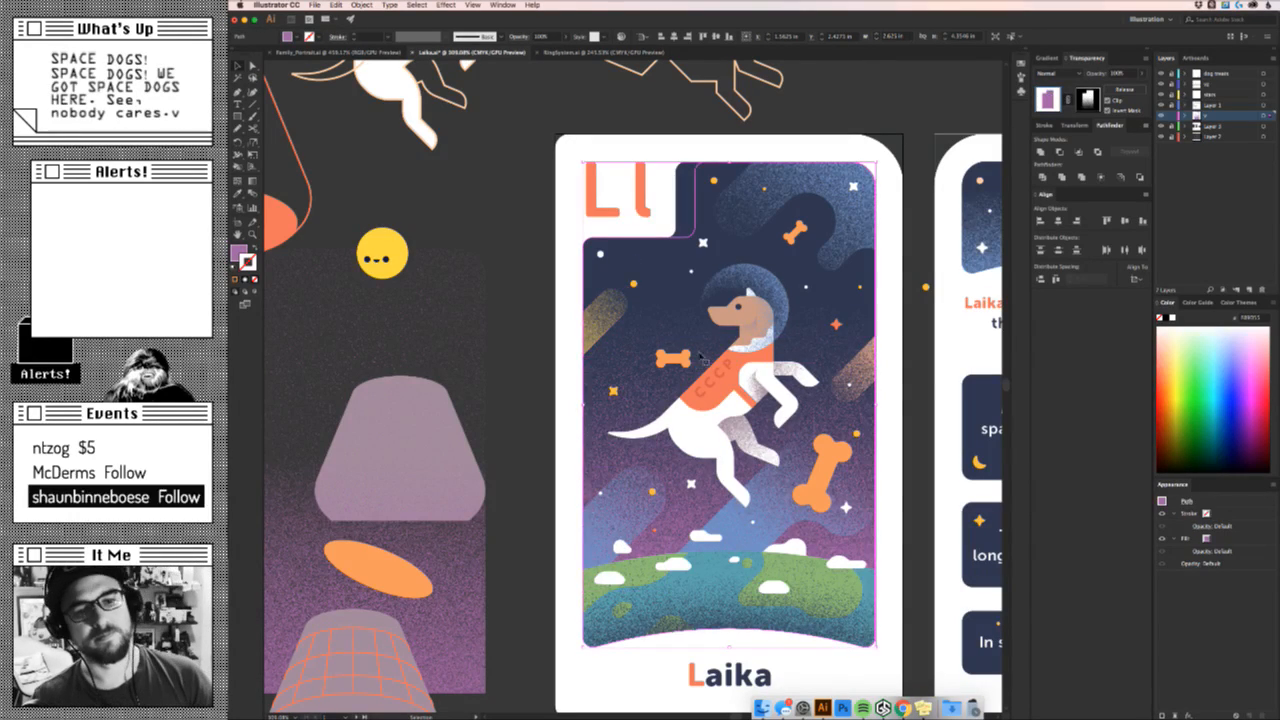
pyautogui.press('z')
pyautogui.moveTo(688, 377); pyautogui.dragTo(735, 363)
pyautogui.press('v')
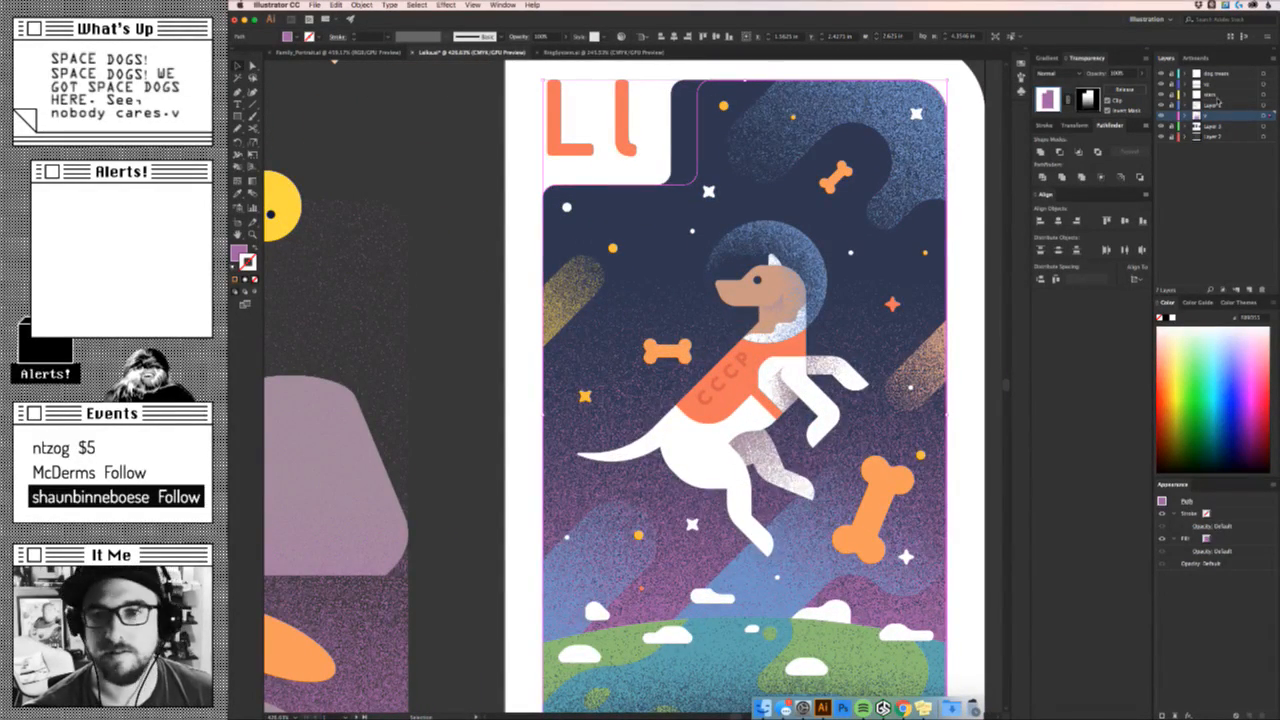
# Lock the streaks layer, unlock the dog treats layer and make it the active layer.
pyautogui.click(1171, 115)
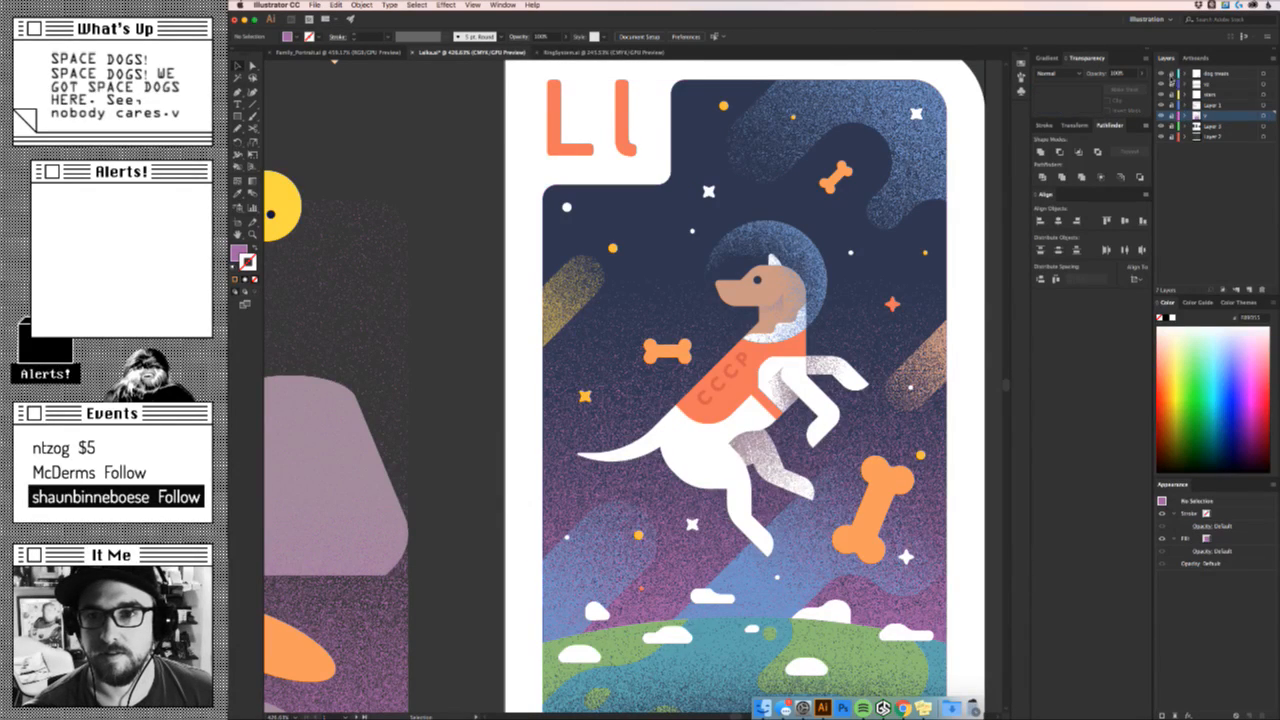
pyautogui.click(1170, 73)
pyautogui.doubleClick(1195, 114)
pyautogui.click(810, 281)
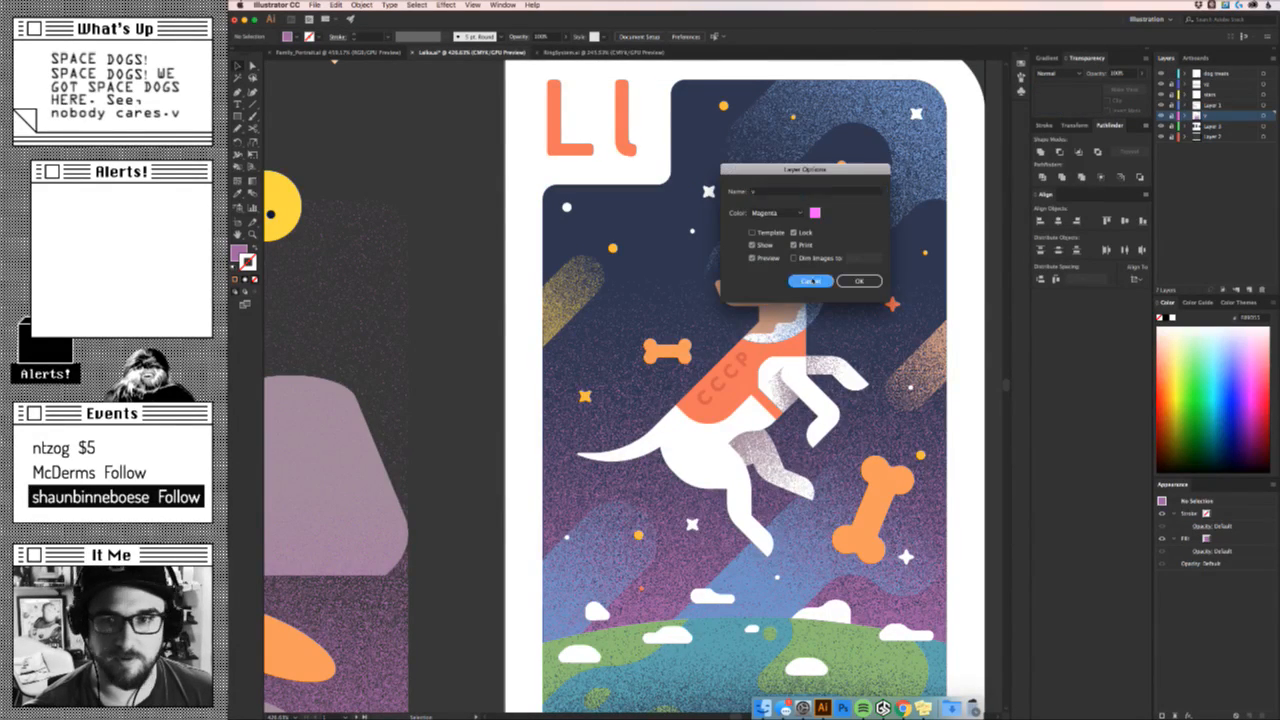
pyautogui.click(1237, 74)
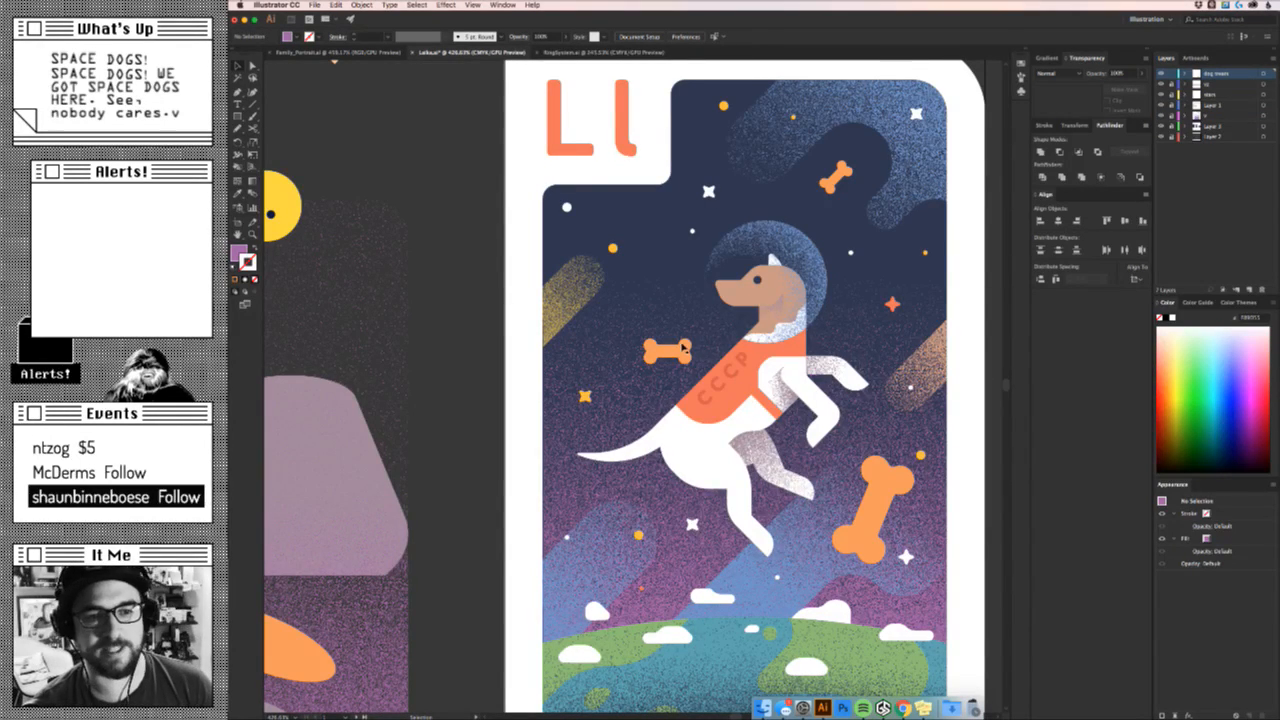
# Move the horizontal bone away from the dog's back and slightly up, closer to the yellow streak.
pyautogui.moveTo(670, 352); pyautogui.dragTo(778, 363)
pyautogui.click(680, 374)
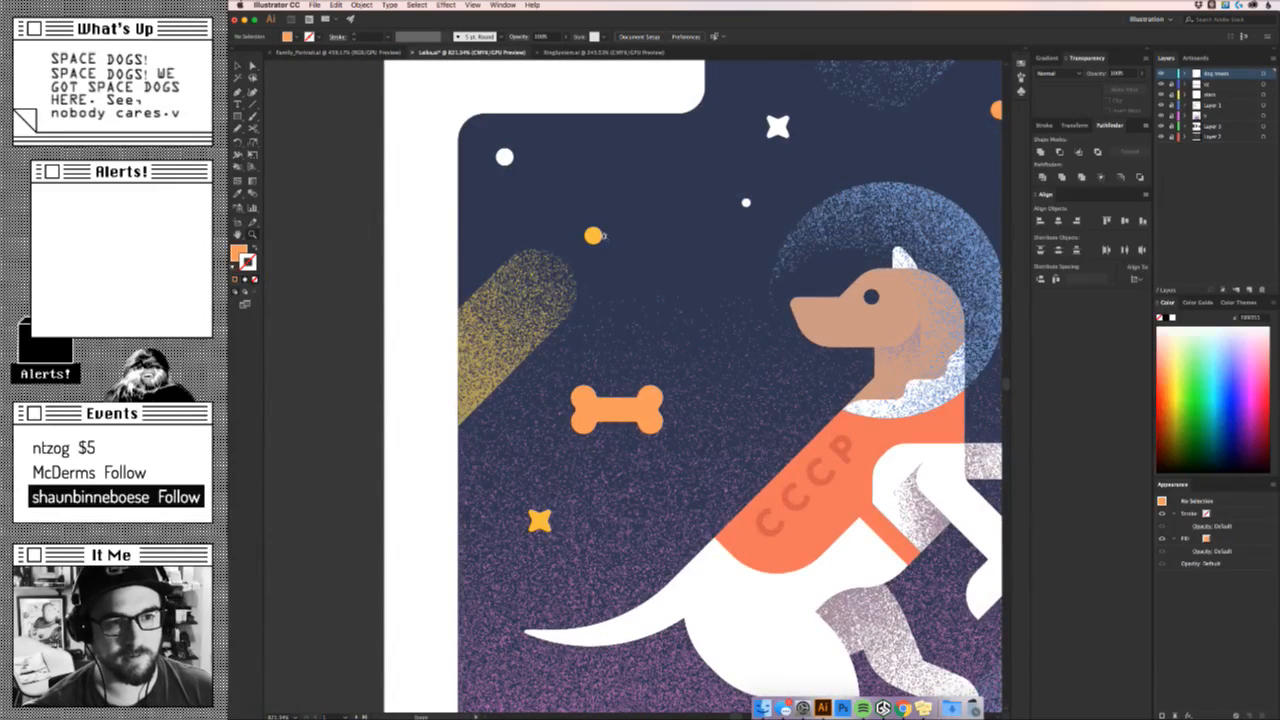
pyautogui.keyDown('super'); pyautogui.moveTo(587, 236); pyautogui.dragTo(568, 236); pyautogui.keyUp('super')
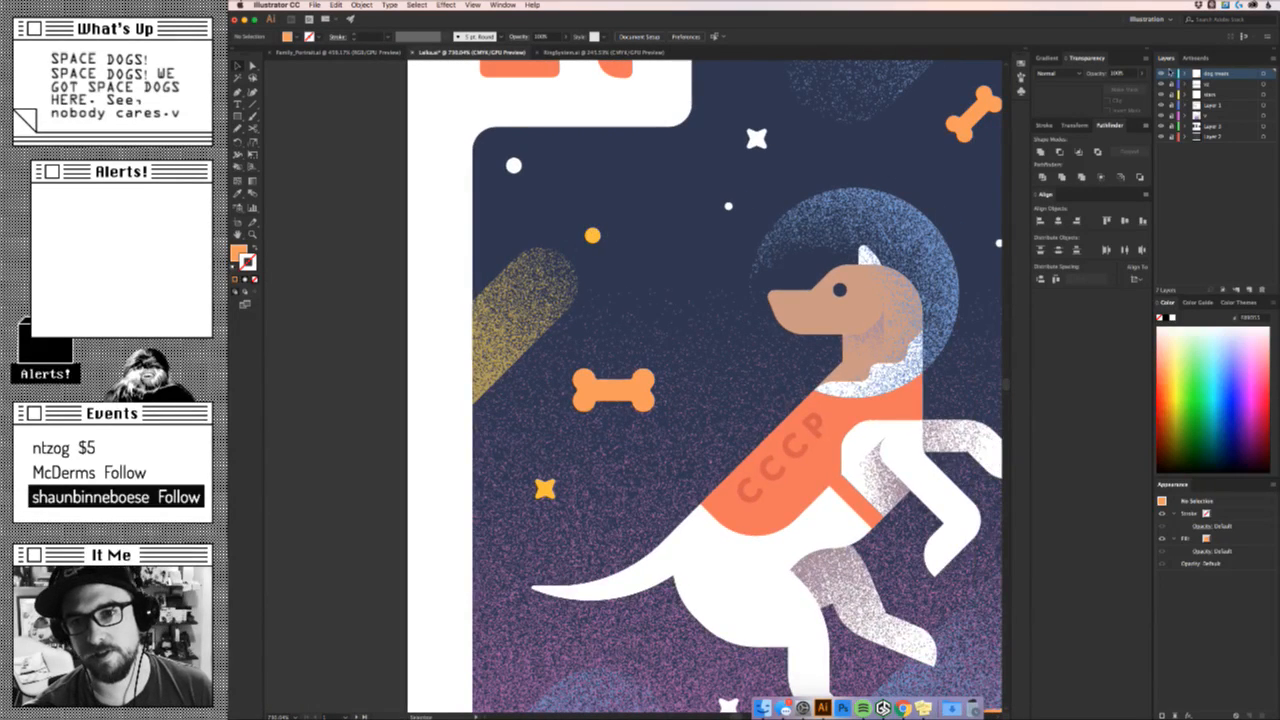
# Unlock the stars layer, raise the yellow dot above the yellow streak, and move the white dot near it slightly down.
pyautogui.click(1160, 93)
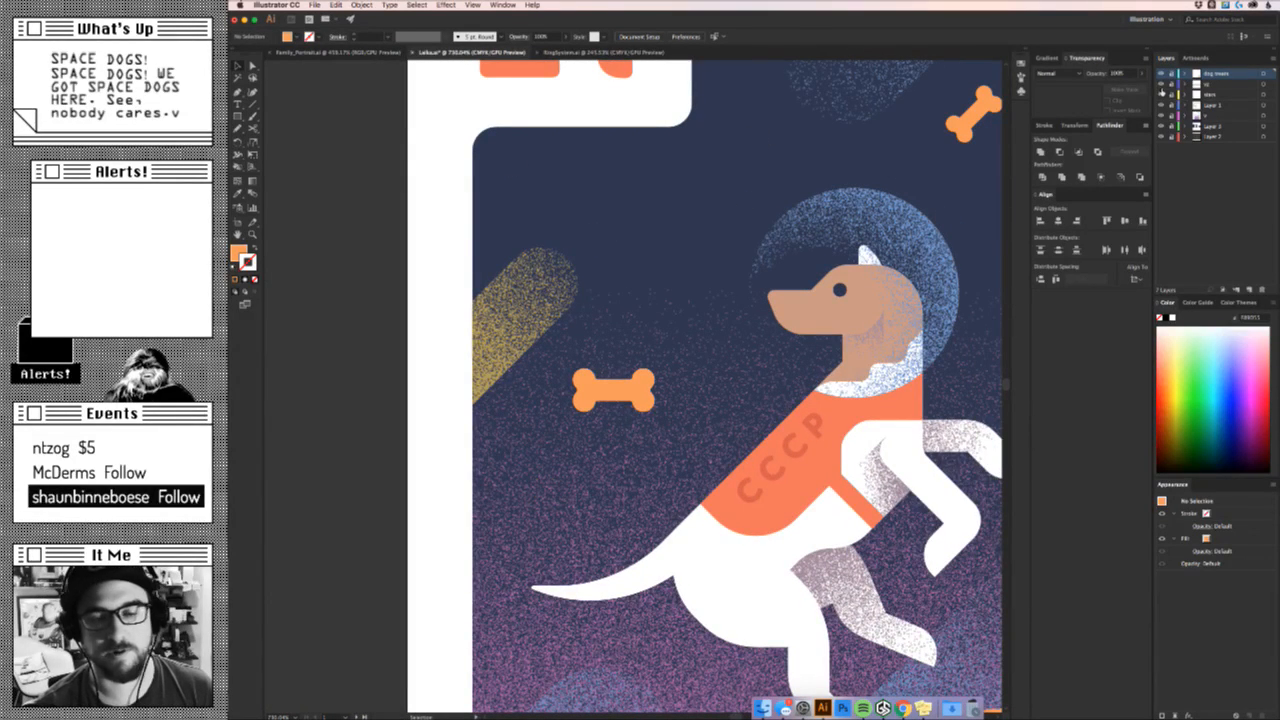
pyautogui.click(1160, 93)
pyautogui.click(1171, 94)
pyautogui.moveTo(593, 236); pyautogui.dragTo(622, 199)
pyautogui.click(527, 181)
pyautogui.moveTo(514, 167)
pyautogui.mouseDown()
pyautogui.moveTo(575, 185)
pyautogui.moveTo(528, 182)
pyautogui.mouseUp()
pyautogui.click(656, 244)
# Examine the overall balance of the Laika card and the dog's tail path where it joins the body.
pyautogui.press('z')
pyautogui.moveTo(732, 308); pyautogui.dragTo(676, 343)
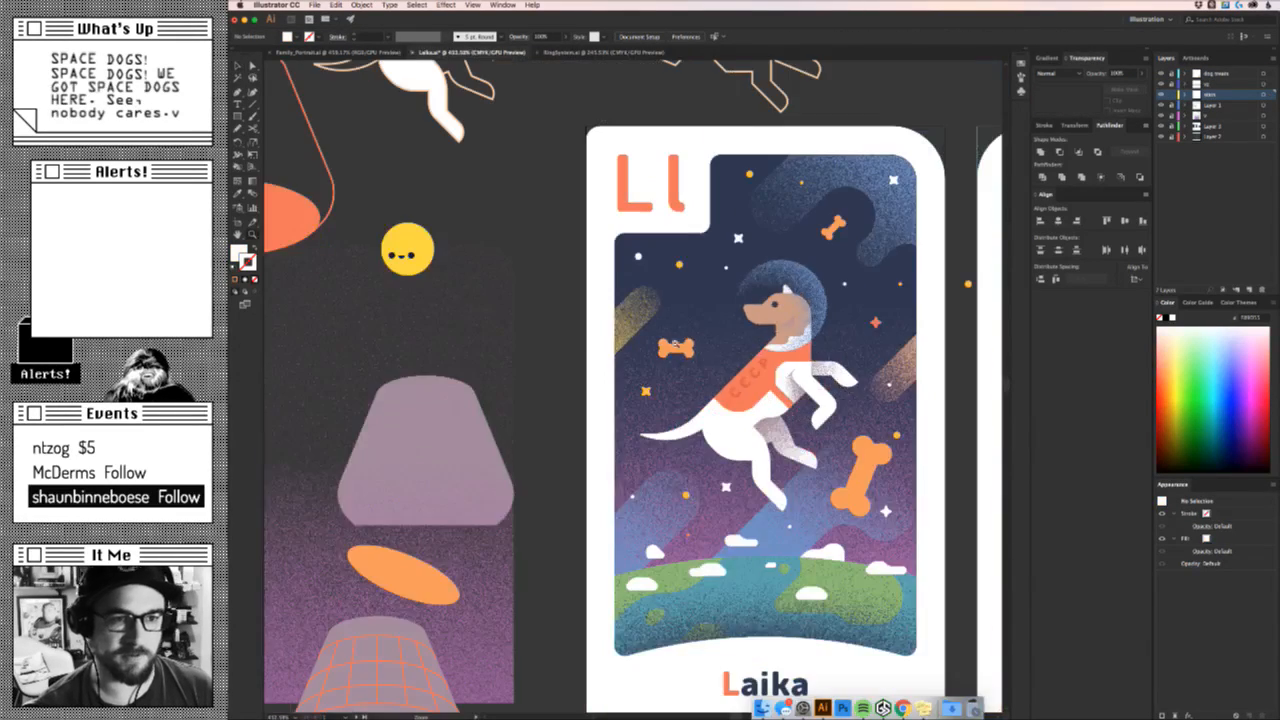
pyautogui.moveTo(873, 373); pyautogui.dragTo(608, 323)
pyautogui.press('v')
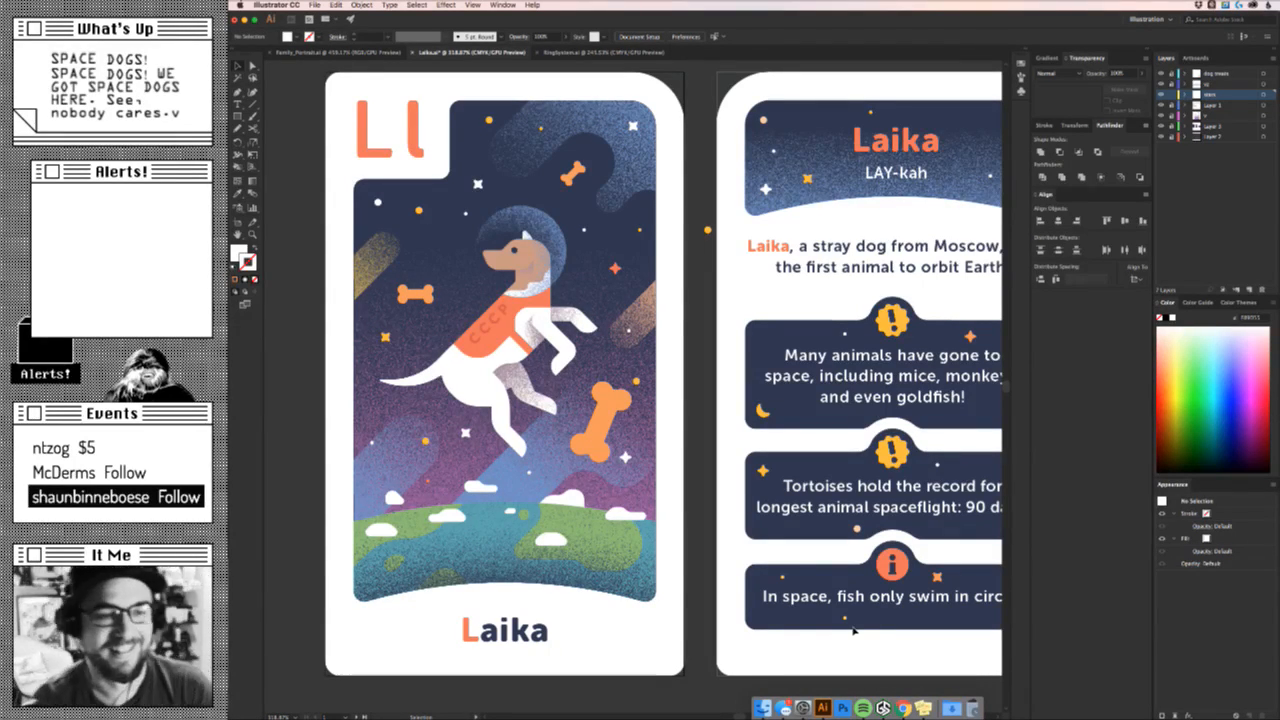
pyautogui.moveTo(570, 386); pyautogui.dragTo(723, 454)
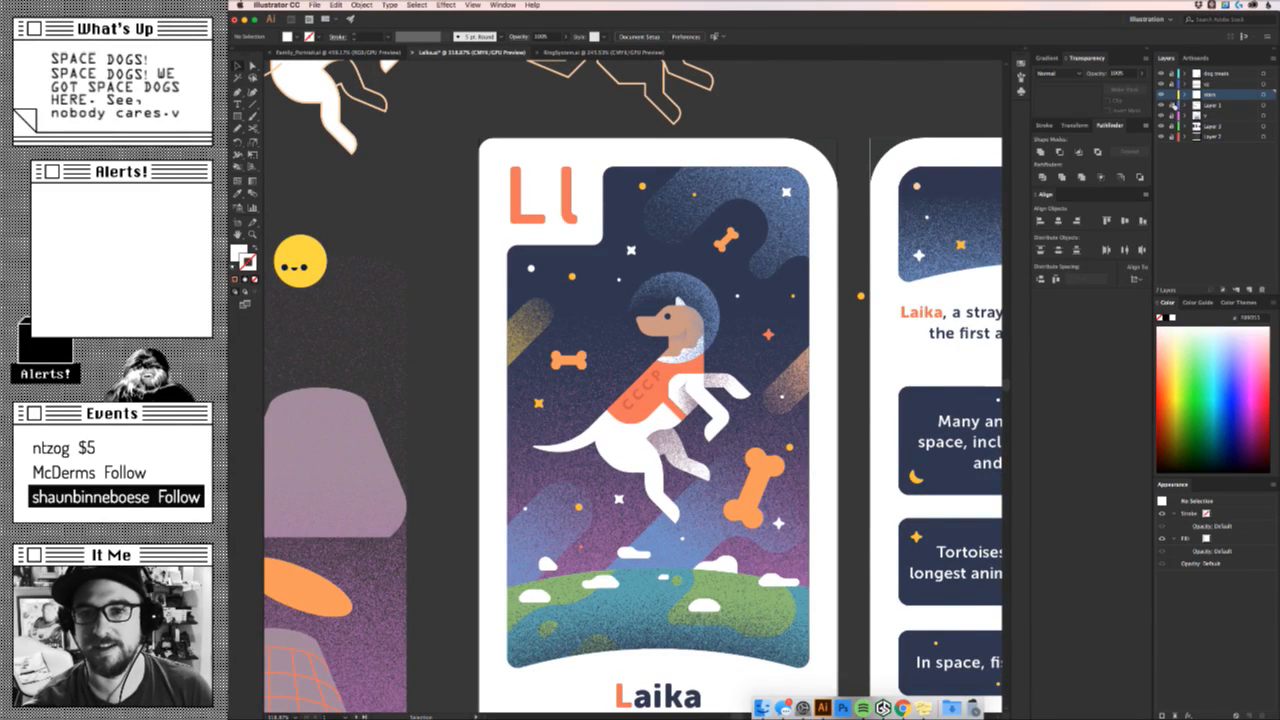
pyautogui.click(575, 446)
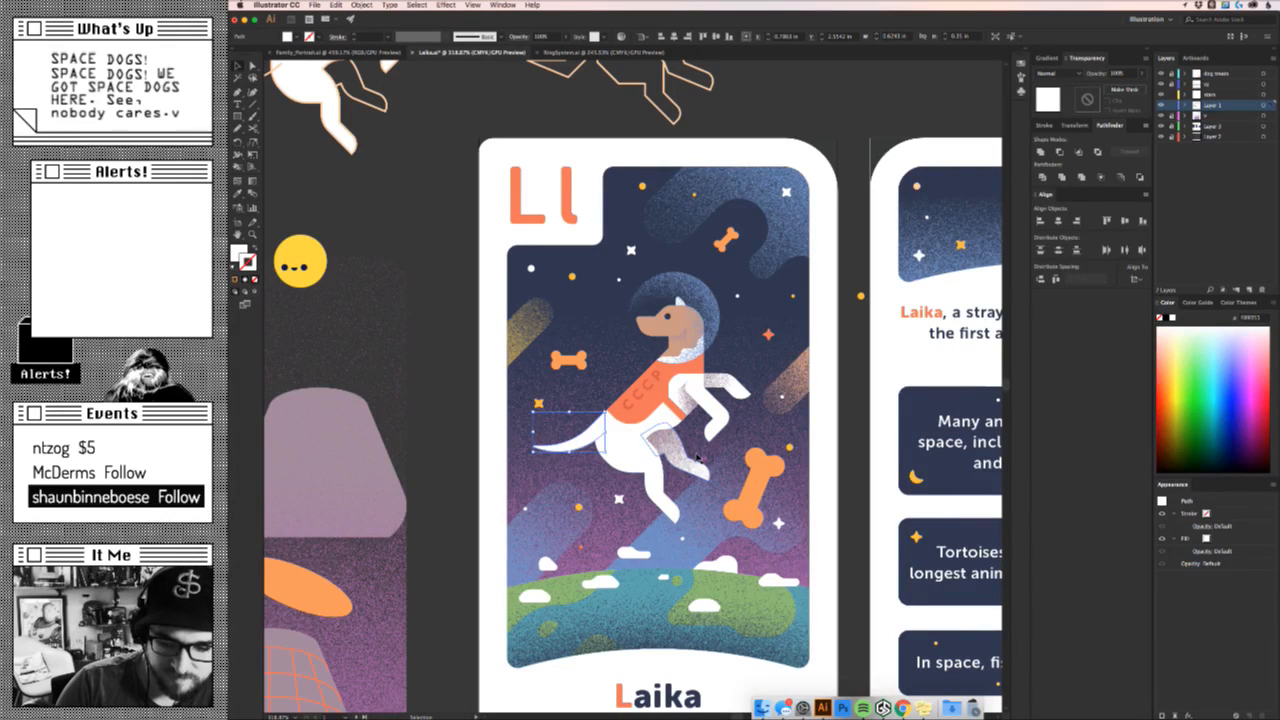
pyautogui.moveTo(564, 423); pyautogui.dragTo(787, 377)
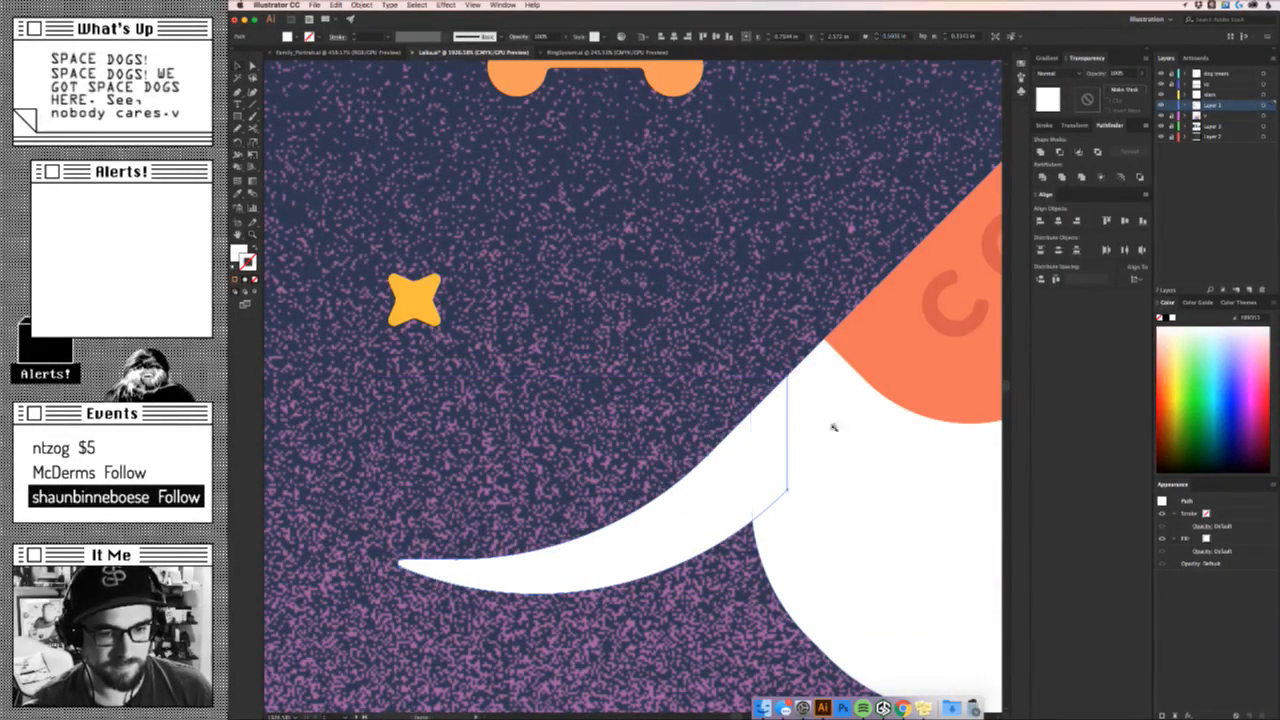
pyautogui.press('super+0')
pyautogui.click(750, 522)
pyautogui.moveTo(749, 521); pyautogui.dragTo(670, 533)
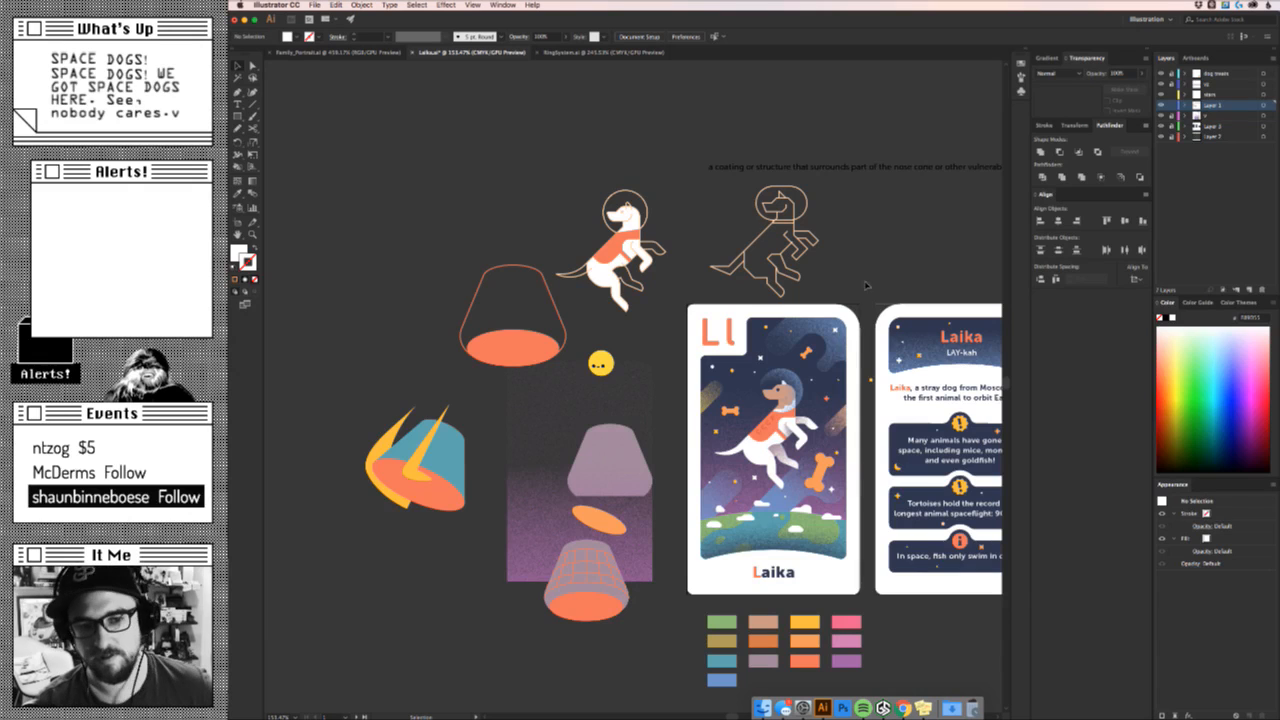
pyautogui.press('z')
pyautogui.moveTo(803, 406); pyautogui.dragTo(956, 406)
pyautogui.press('v')
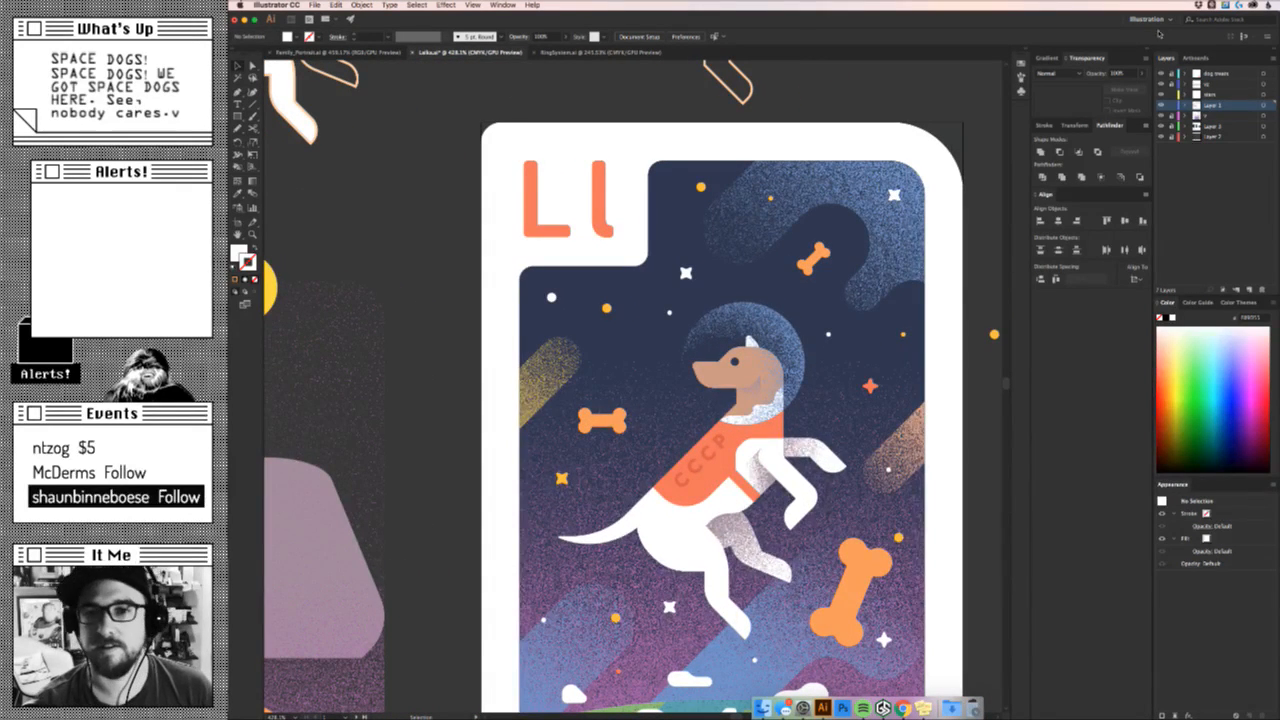
# Check which artwork the layers hold, unlock the dog treats layer and the one beneath it, and make dog treats active.
pyautogui.click(1161, 116)
pyautogui.click(1161, 116)
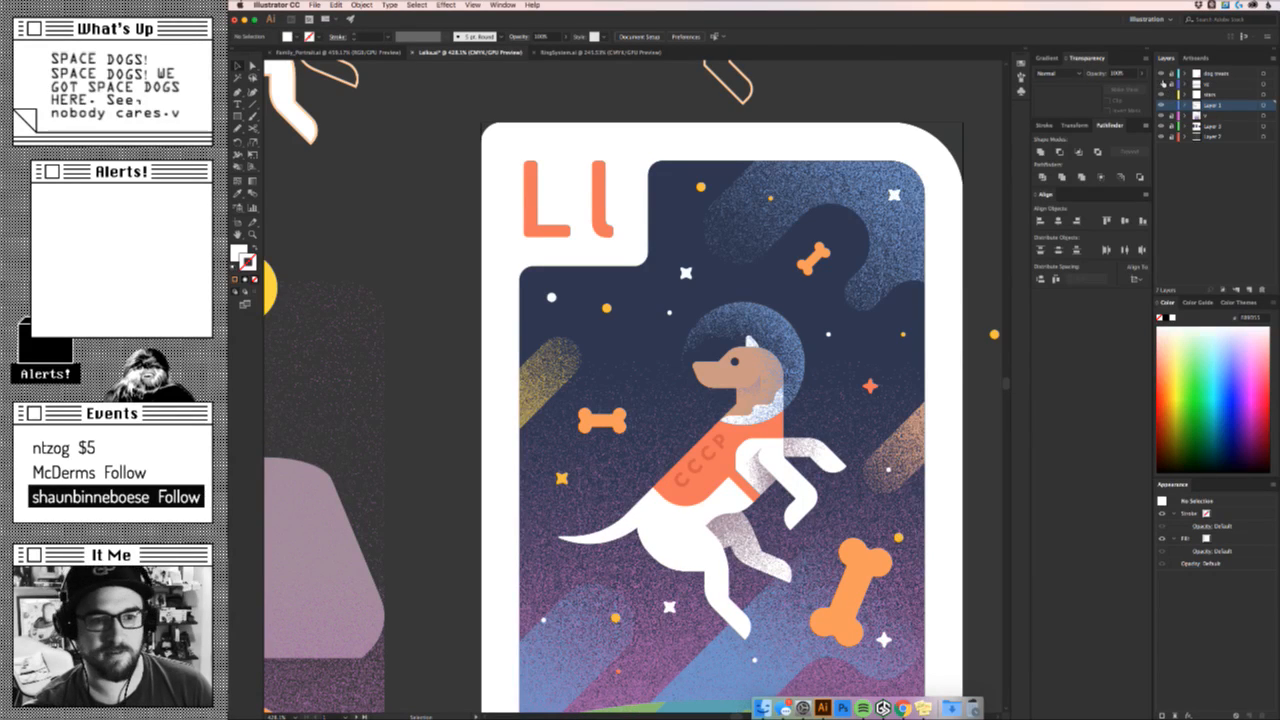
pyautogui.click(1161, 73)
pyautogui.click(1162, 73)
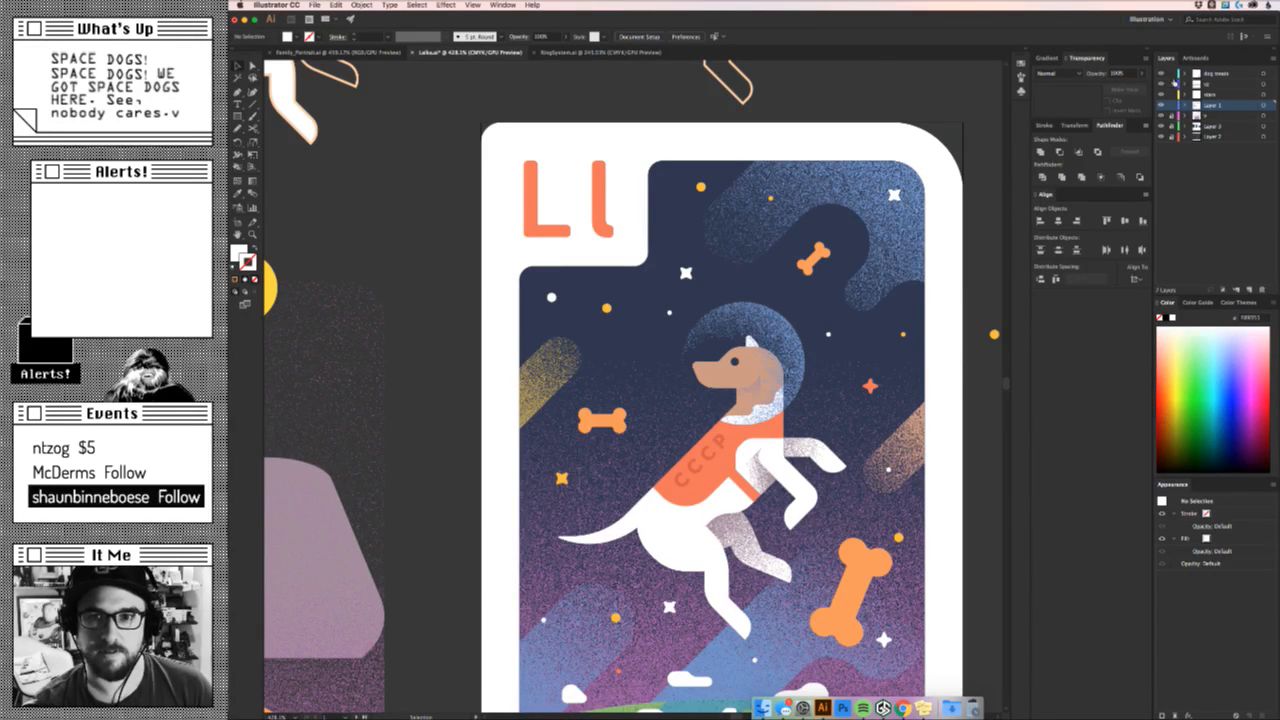
pyautogui.click(1239, 73)
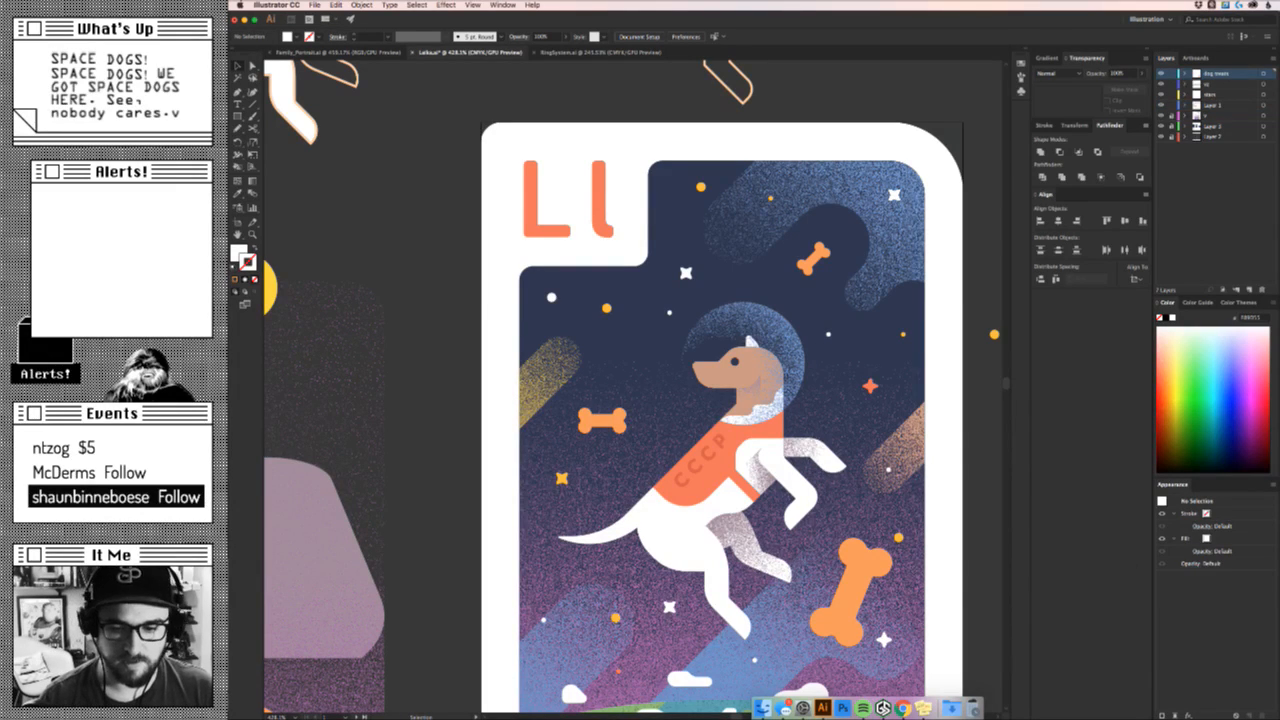
# Switch to Chrome to examine the vintage Laika poster image, and return to the Illustrator card artwork.
pyautogui.click(903, 708)
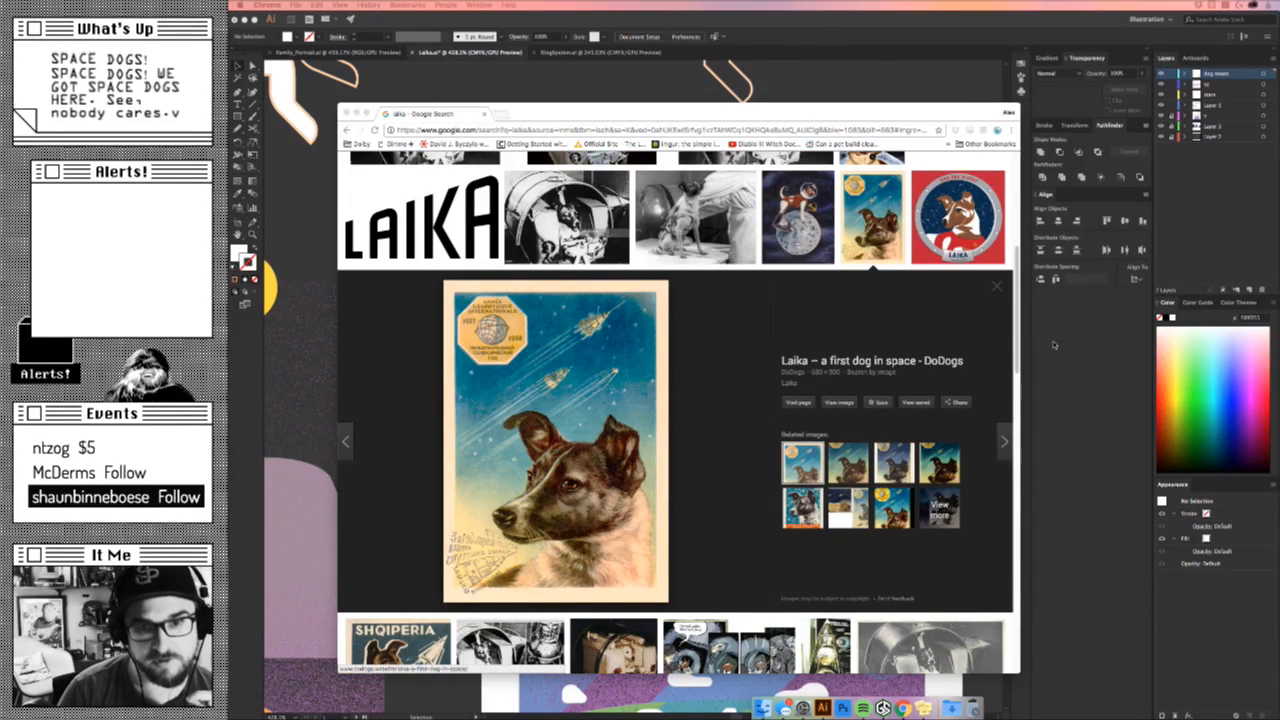
pyautogui.click(1063, 441)
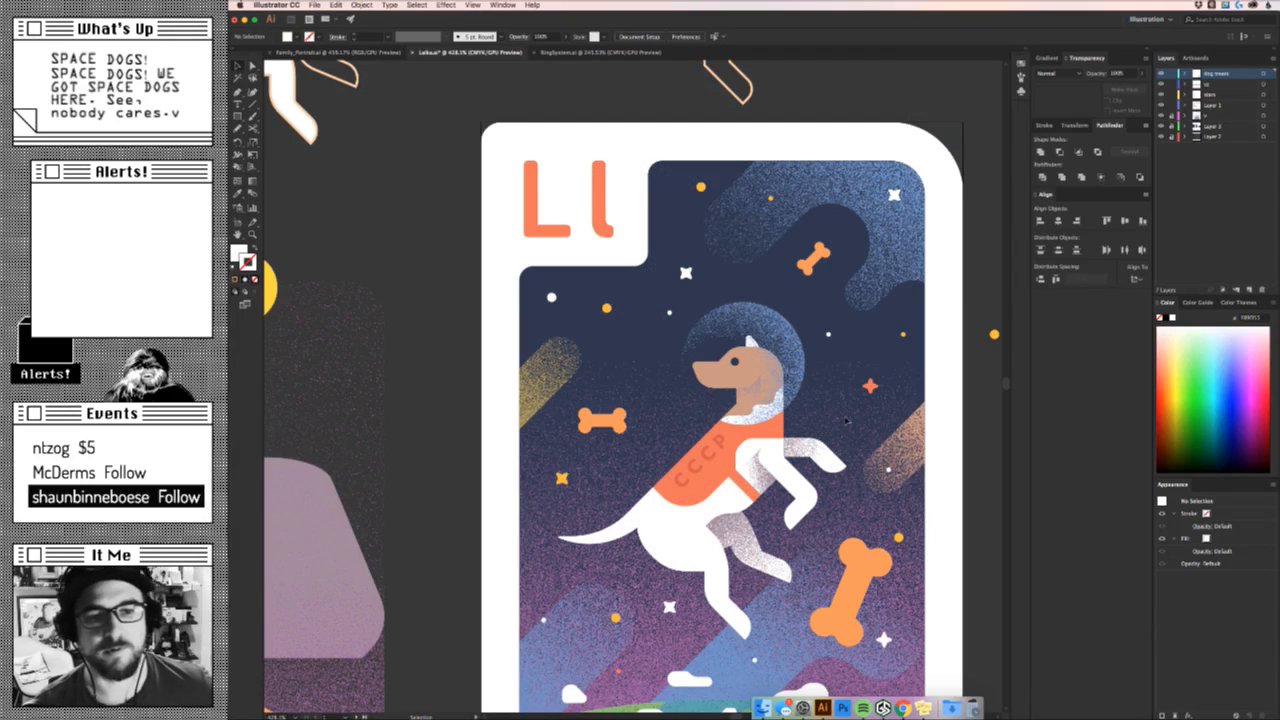
# Nudge the horizontal bone slightly toward the dog and move the small white dot away from the helmet, diagonally down.
pyautogui.click(616, 418)
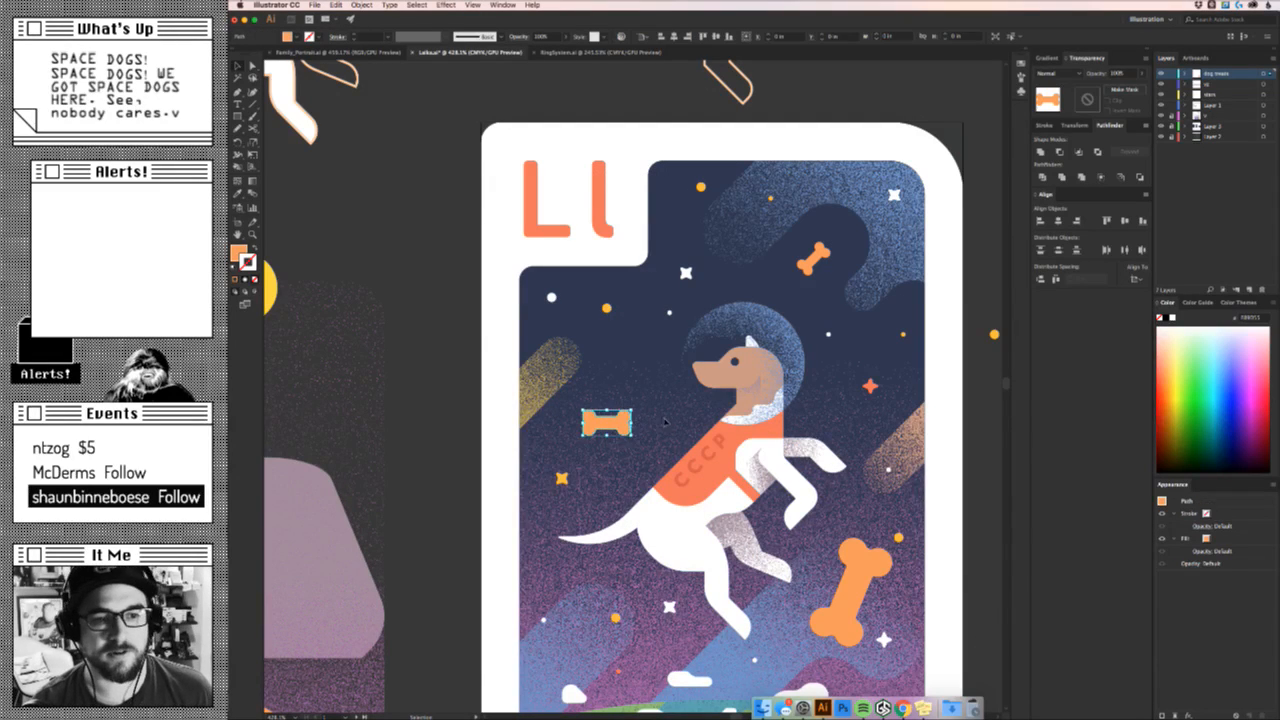
pyautogui.press('z')
pyautogui.moveTo(657, 447)
pyautogui.mouseDown()
pyautogui.moveTo(586, 453)
pyautogui.moveTo(657, 447)
pyautogui.mouseUp()
pyautogui.press('v')
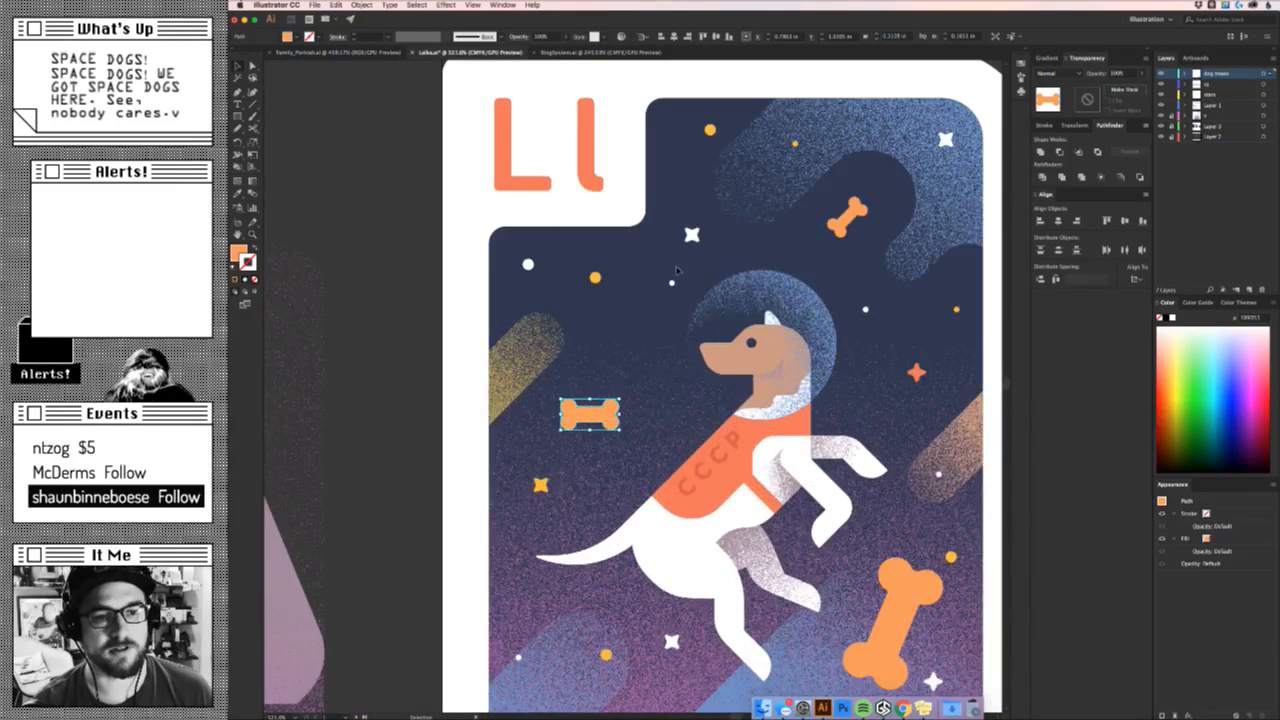
pyautogui.moveTo(675, 307); pyautogui.dragTo(629, 333)
pyautogui.click(612, 270)
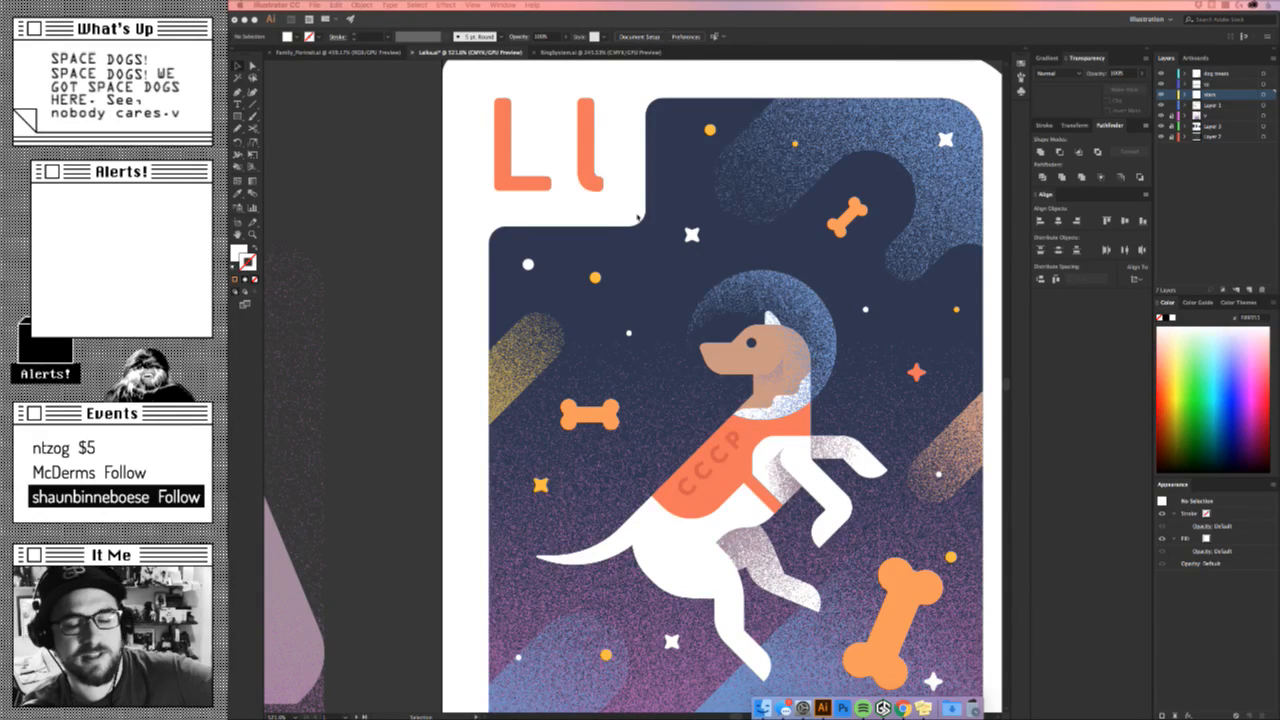
pyautogui.click(418, 356)
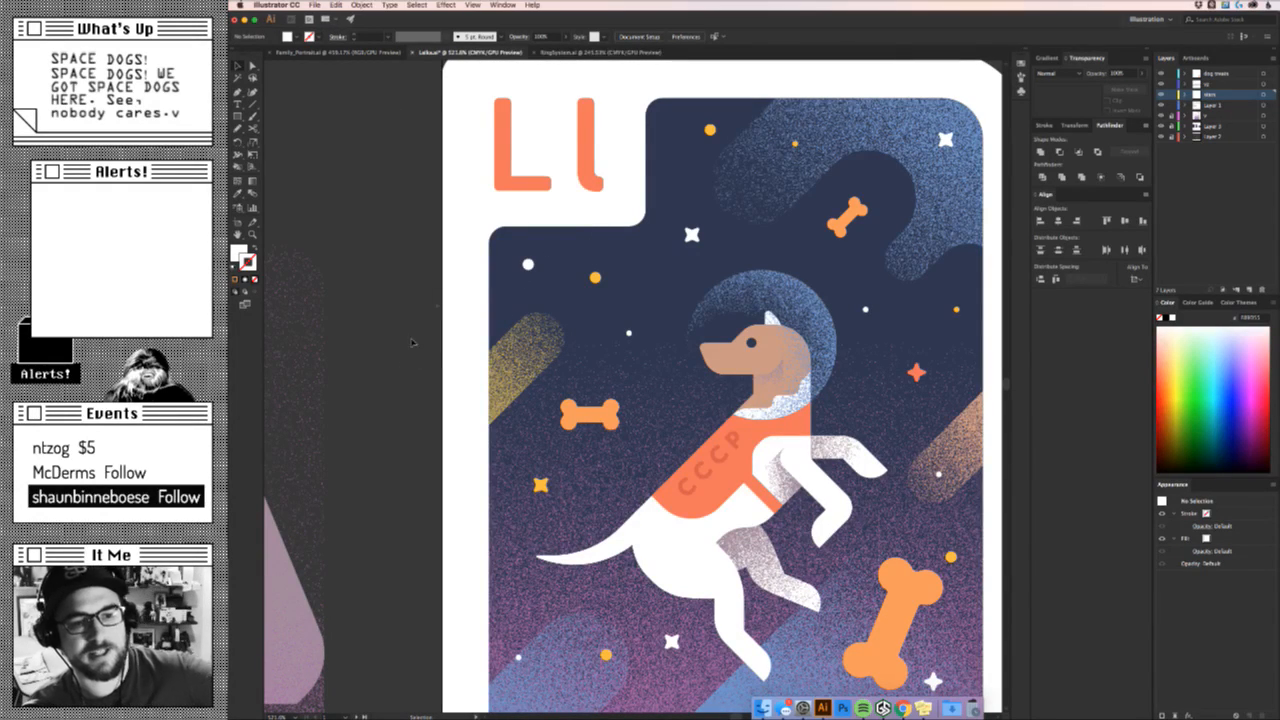
# Move the horizontal bone a little closer to the dog's vest, further away from the yellow streak.
pyautogui.press('z')
pyautogui.moveTo(829, 359); pyautogui.dragTo(805, 373)
pyautogui.moveTo(640, 400)
pyautogui.mouseDown()
pyautogui.moveTo(658, 396)
pyautogui.moveTo(648, 432)
pyautogui.moveTo(664, 439)
pyautogui.moveTo(533, 485)
pyautogui.moveTo(798, 598)
pyautogui.mouseUp()
pyautogui.keyDown('super'); pyautogui.click(678, 426); pyautogui.keyUp('super')
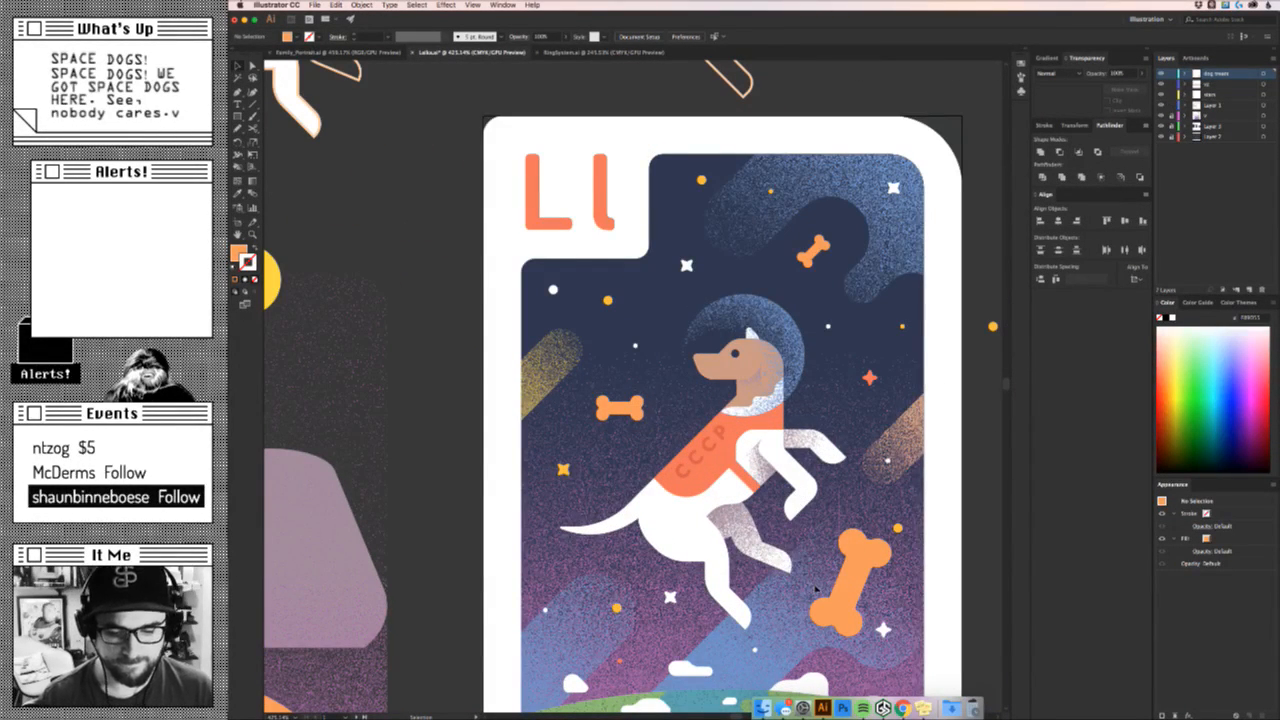
# Select the whole dog with its helmet and tail and shift it slightly left toward the horizontal bone.
pyautogui.moveTo(822, 585); pyautogui.dragTo(655, 315)
pyautogui.keyDown('shift'); pyautogui.click(625, 512); pyautogui.keyUp('shift')
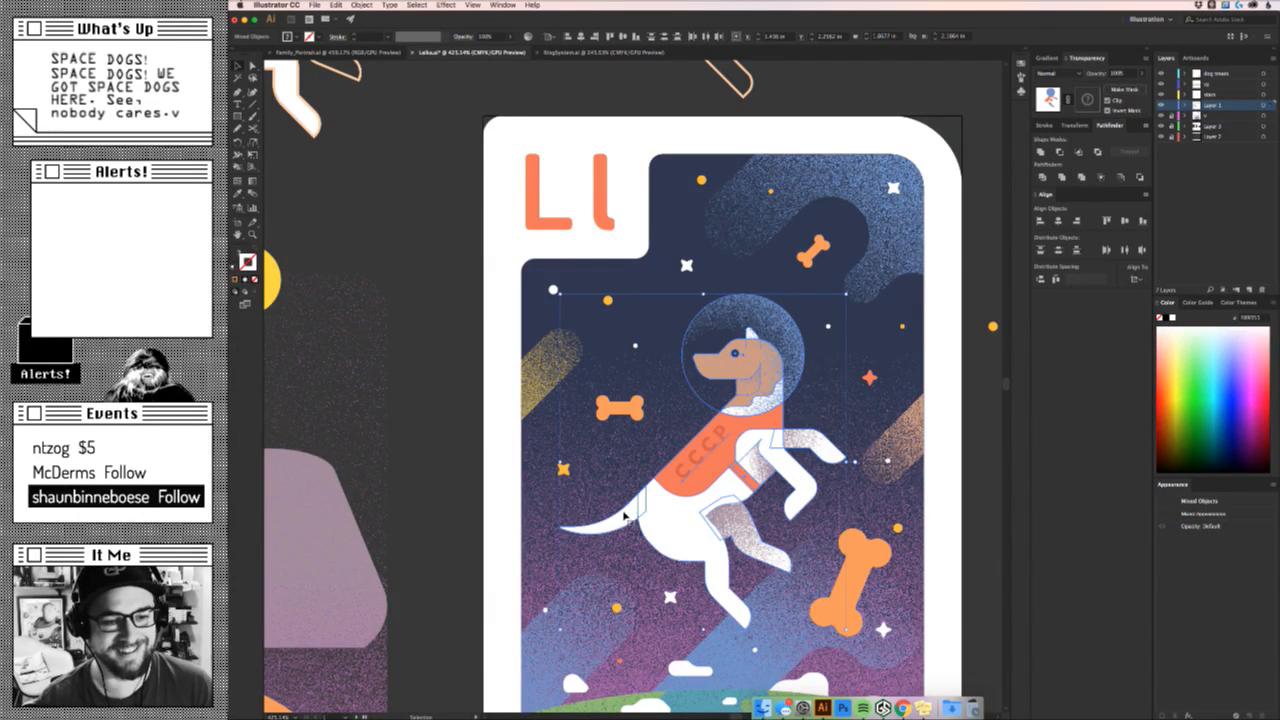
pyautogui.moveTo(628, 516); pyautogui.dragTo(618, 516)
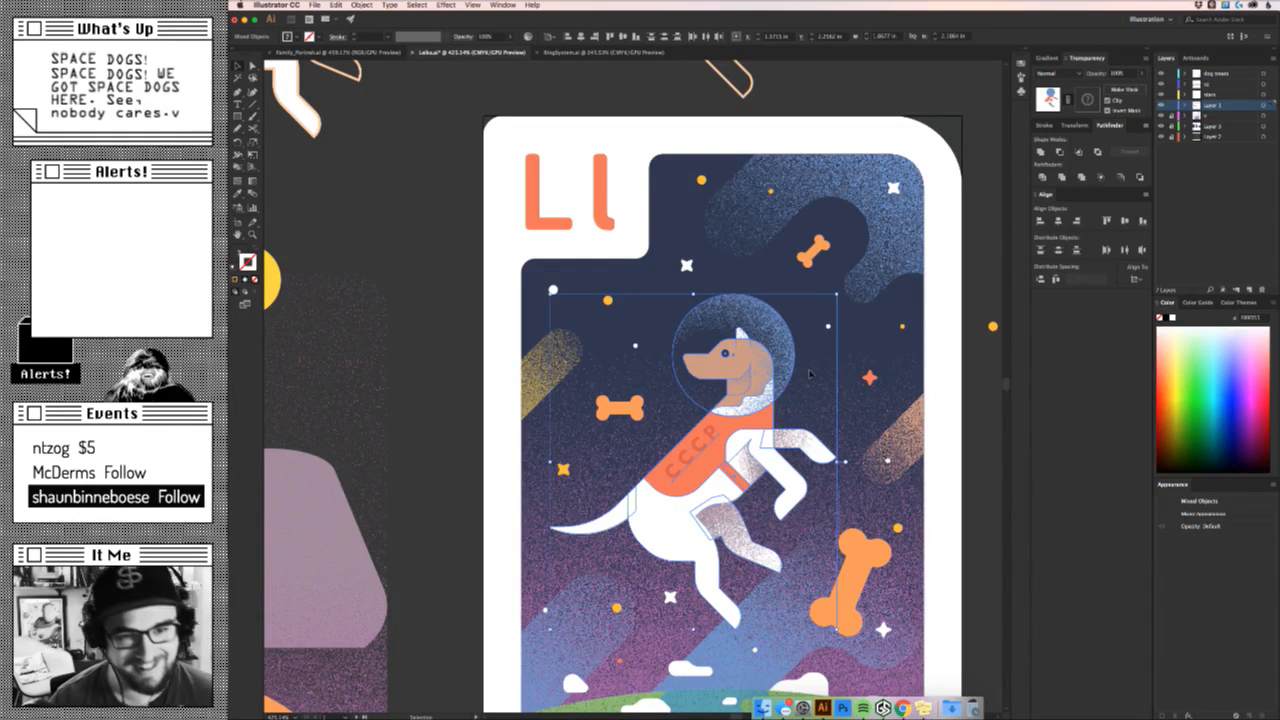
pyautogui.click(871, 425)
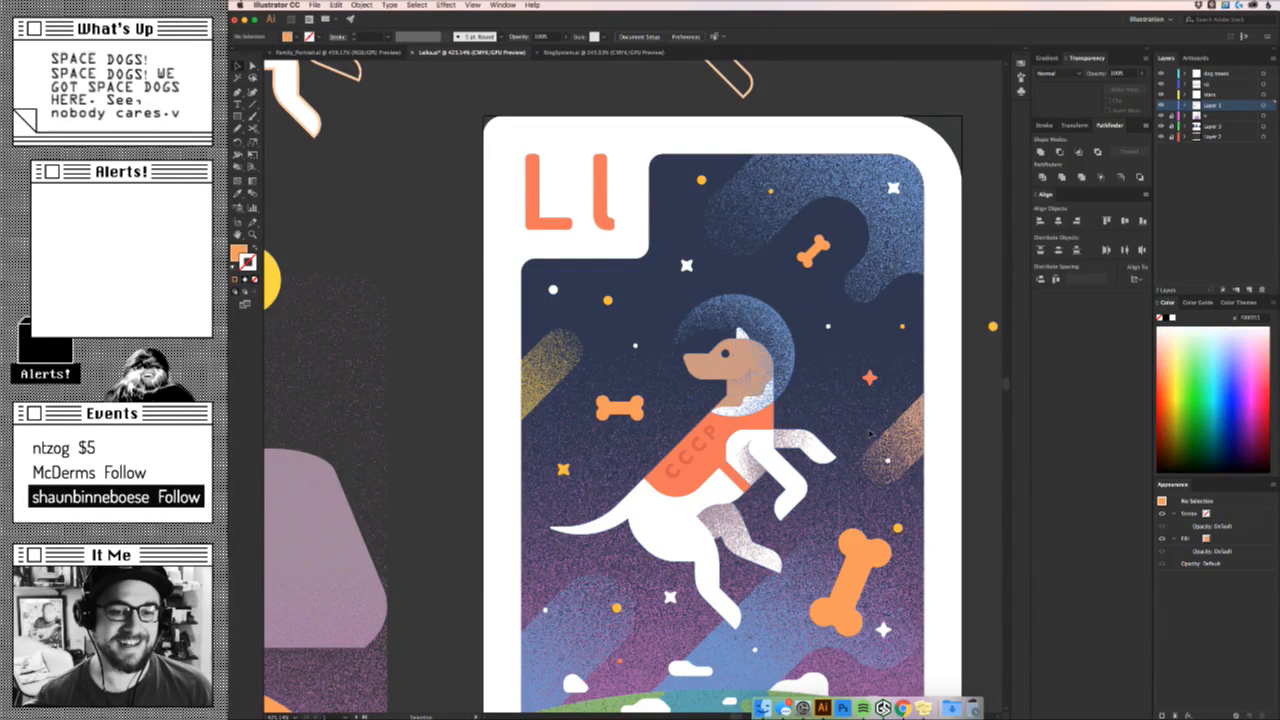
# Shift the horizontal bone slightly left to restore the gap between it and the moved dog.
pyautogui.press('z')
pyautogui.moveTo(867, 428); pyautogui.dragTo(795, 407)
pyautogui.press('v')
pyautogui.moveTo(662, 411); pyautogui.dragTo(583, 482)
pyautogui.click(688, 425)
# Draw an orange collar bar about 0.57 by 0.12 in across the base of the dog's neck and fully round its ends.
pyautogui.press('z')
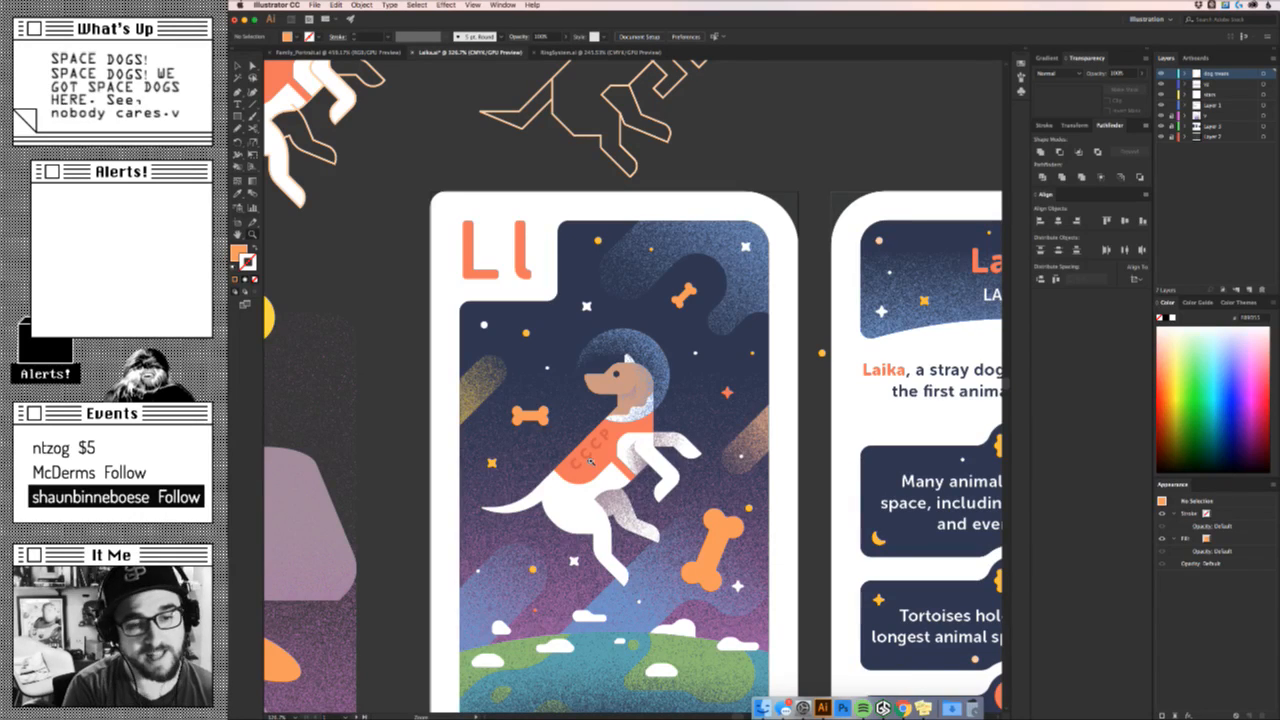
pyautogui.hscroll(-5, 666, 326)
pyautogui.scroll(-1, 666, 326)
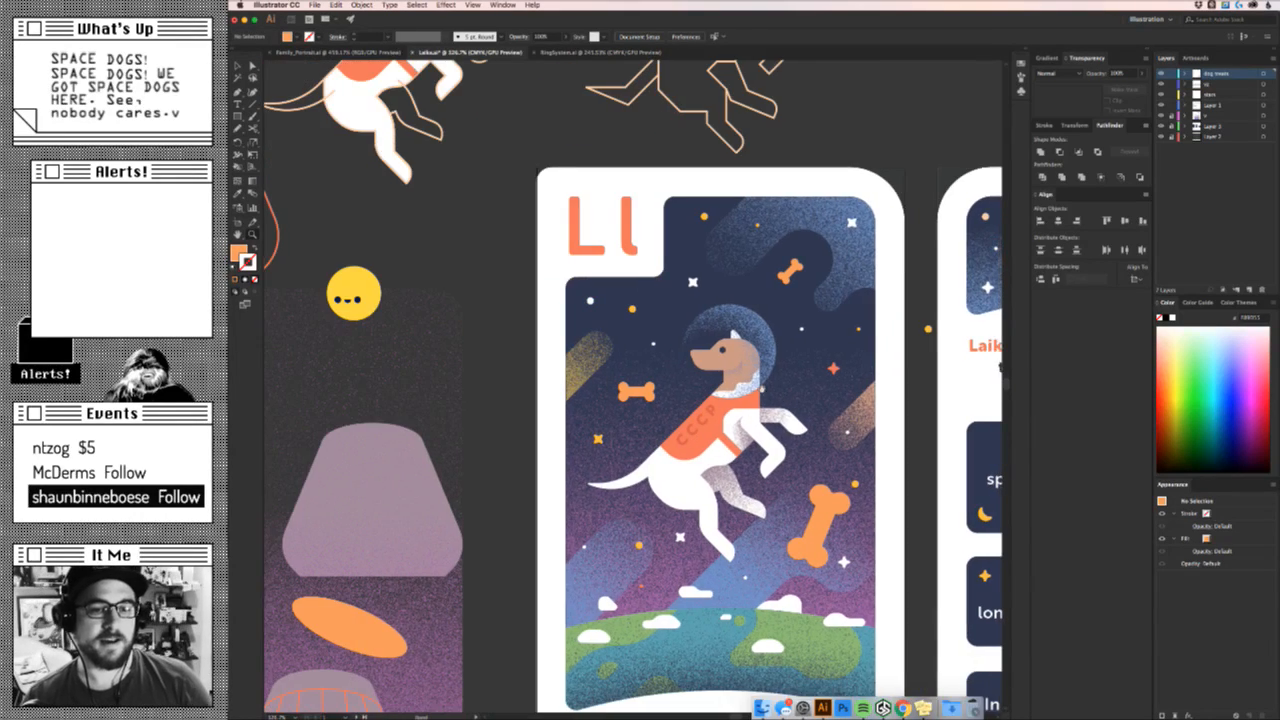
pyautogui.scroll(5, 698, 382)
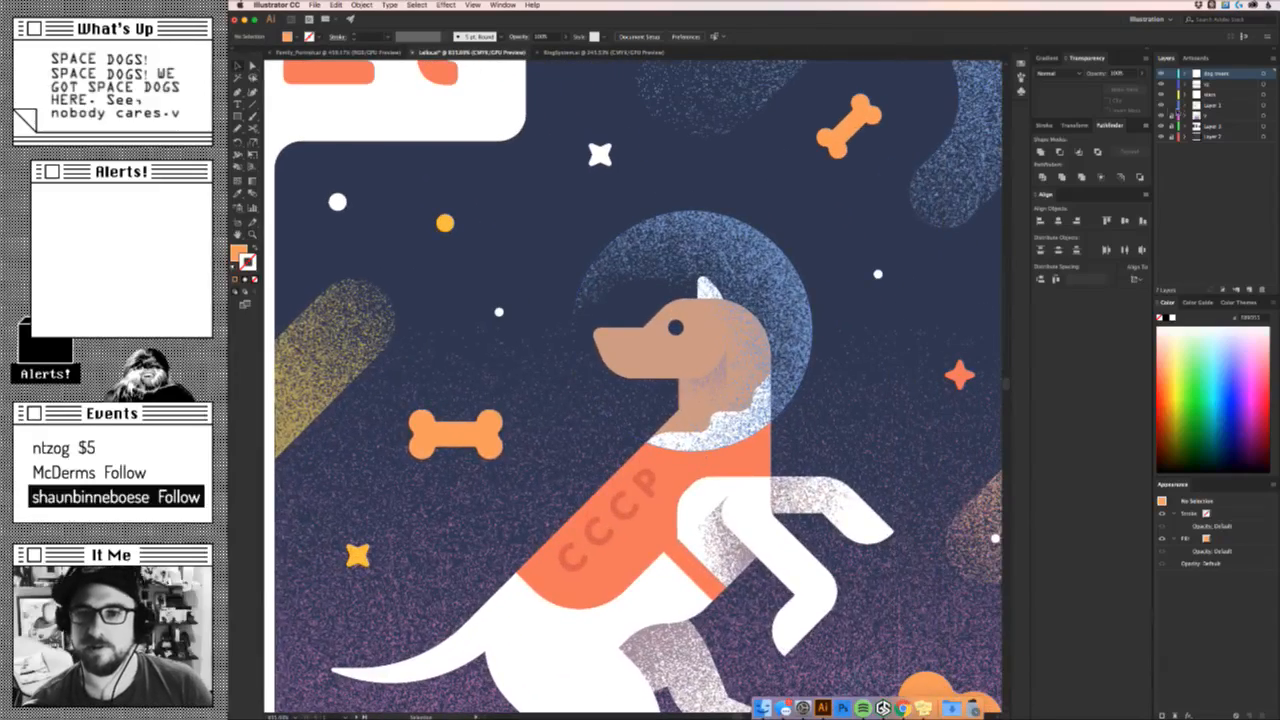
pyautogui.scroll(3, 707, 432)
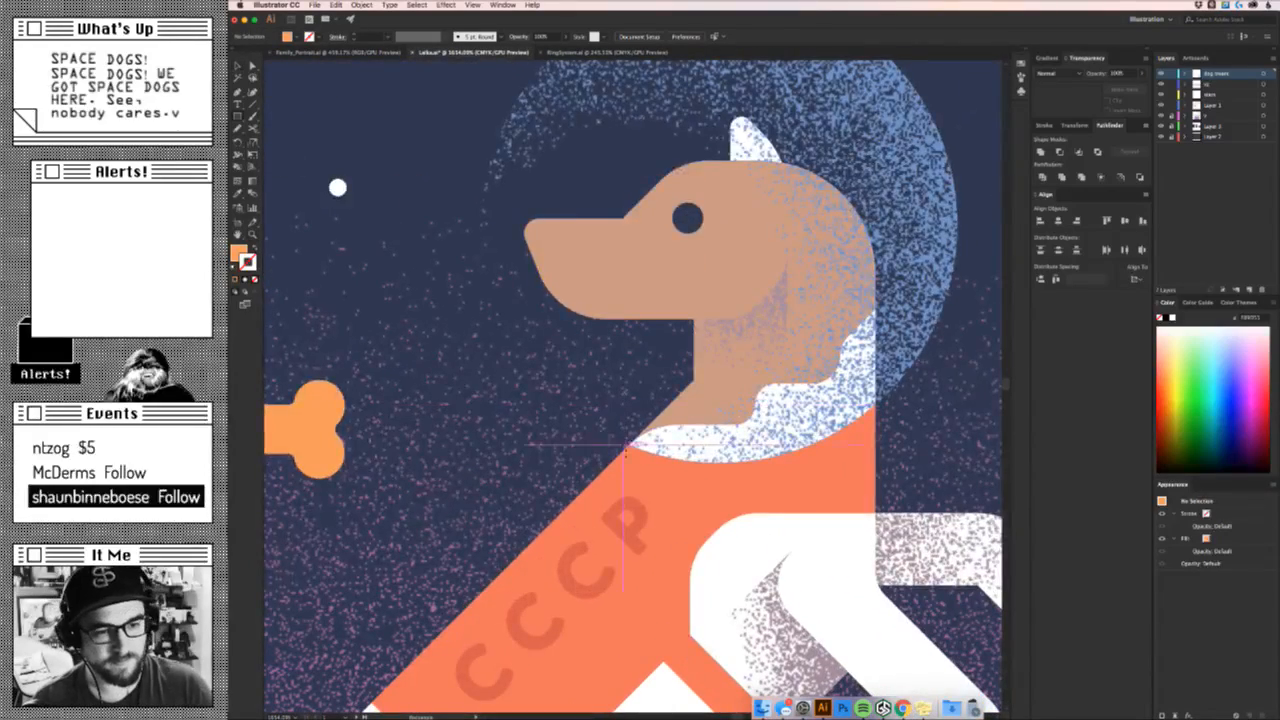
pyautogui.moveTo(596, 479); pyautogui.dragTo(906, 441)
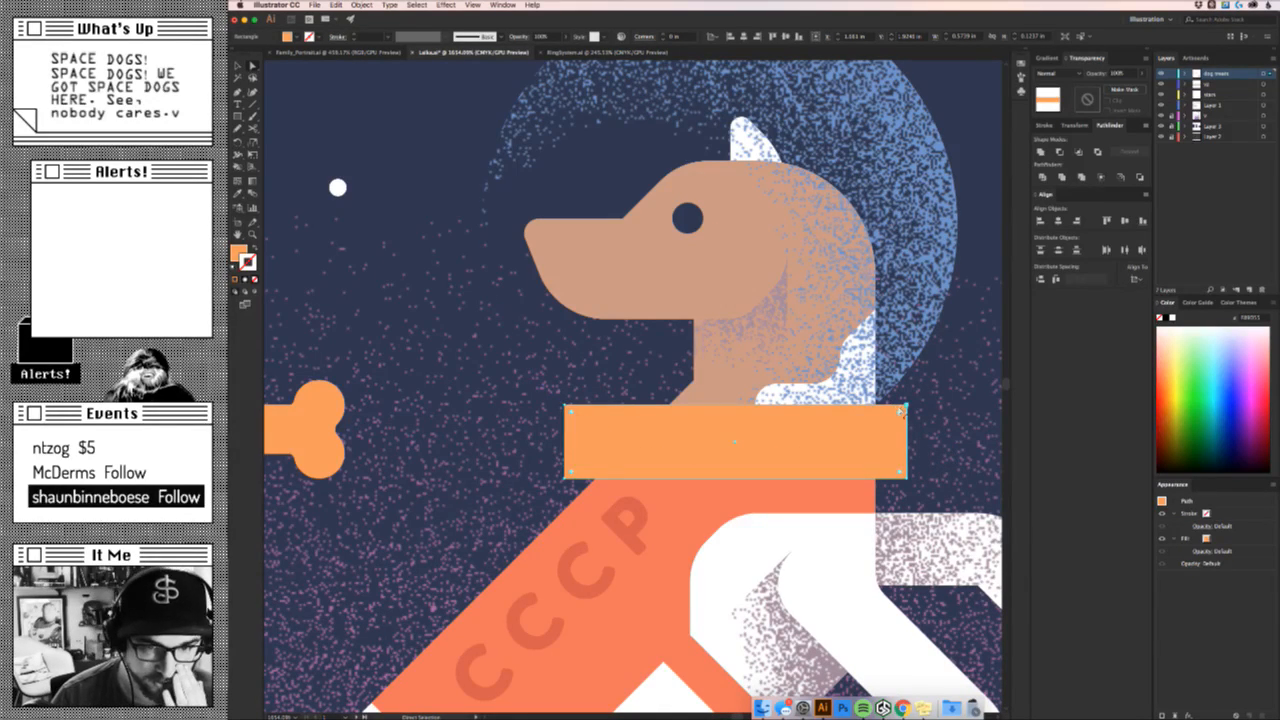
pyautogui.moveTo(901, 410); pyautogui.dragTo(864, 442)
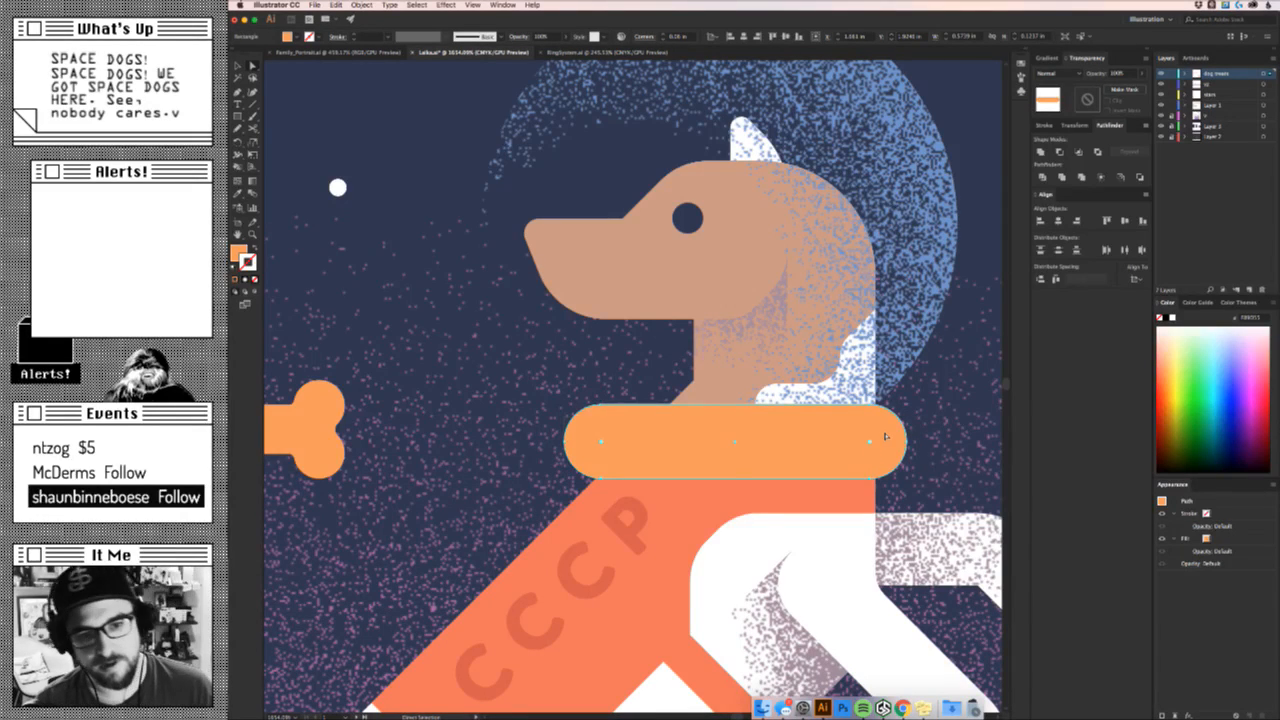
pyautogui.press('v')
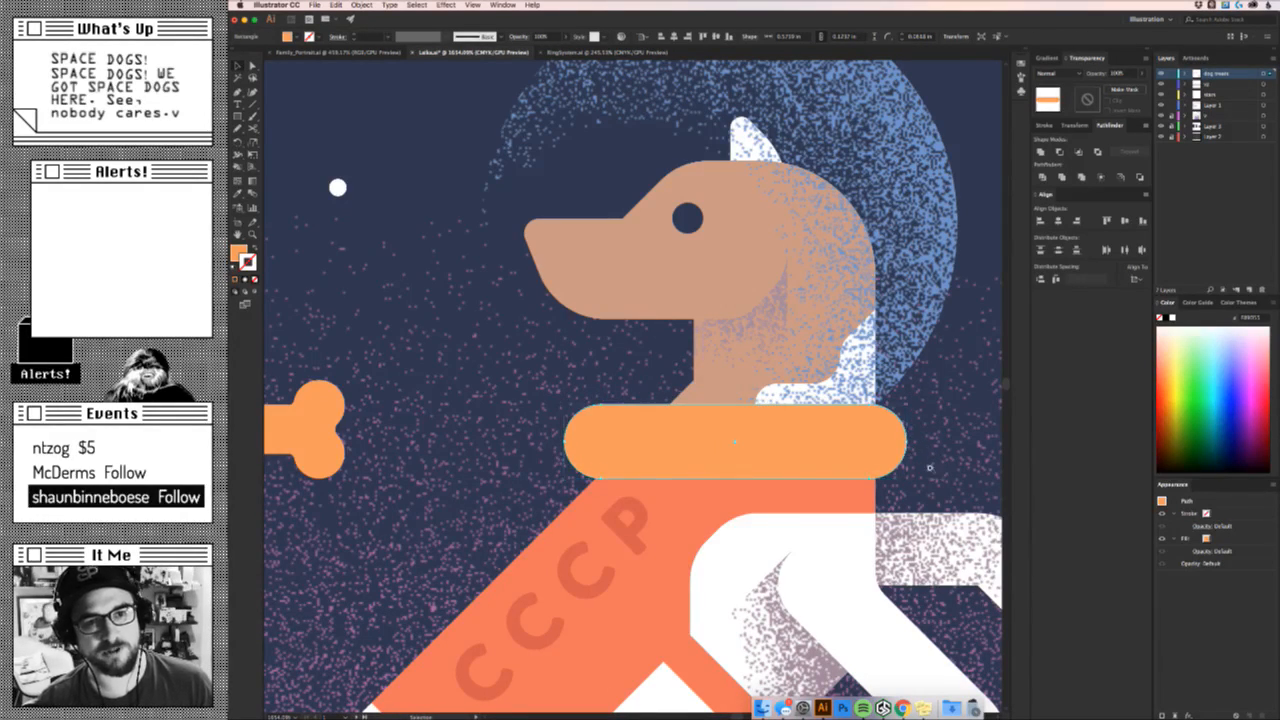
# Move the speckled helmet circle aside to reach the white ear and recolour the ear with the head's tan fill.
pyautogui.moveTo(923, 450); pyautogui.dragTo(840, 450)
pyautogui.moveTo(923, 265); pyautogui.dragTo(934, 198)
pyautogui.press('super+z')
pyautogui.moveTo(909, 292); pyautogui.dragTo(551, 389)
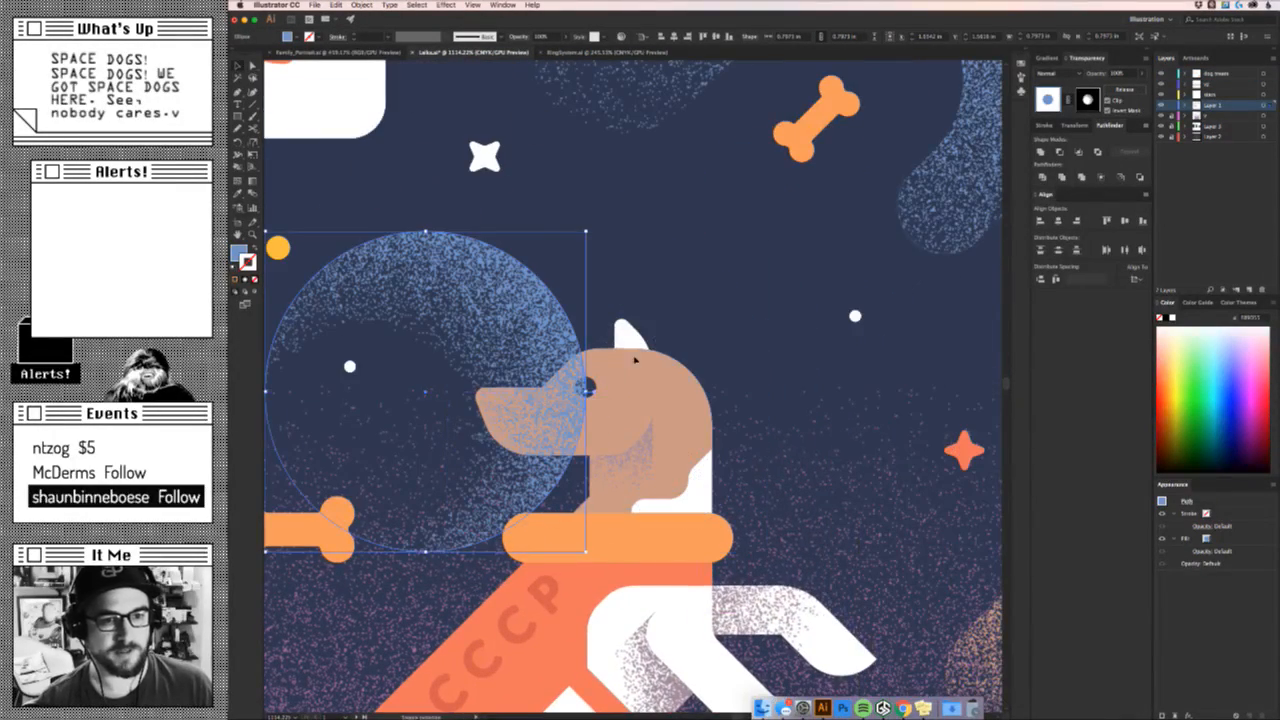
pyautogui.click(640, 366)
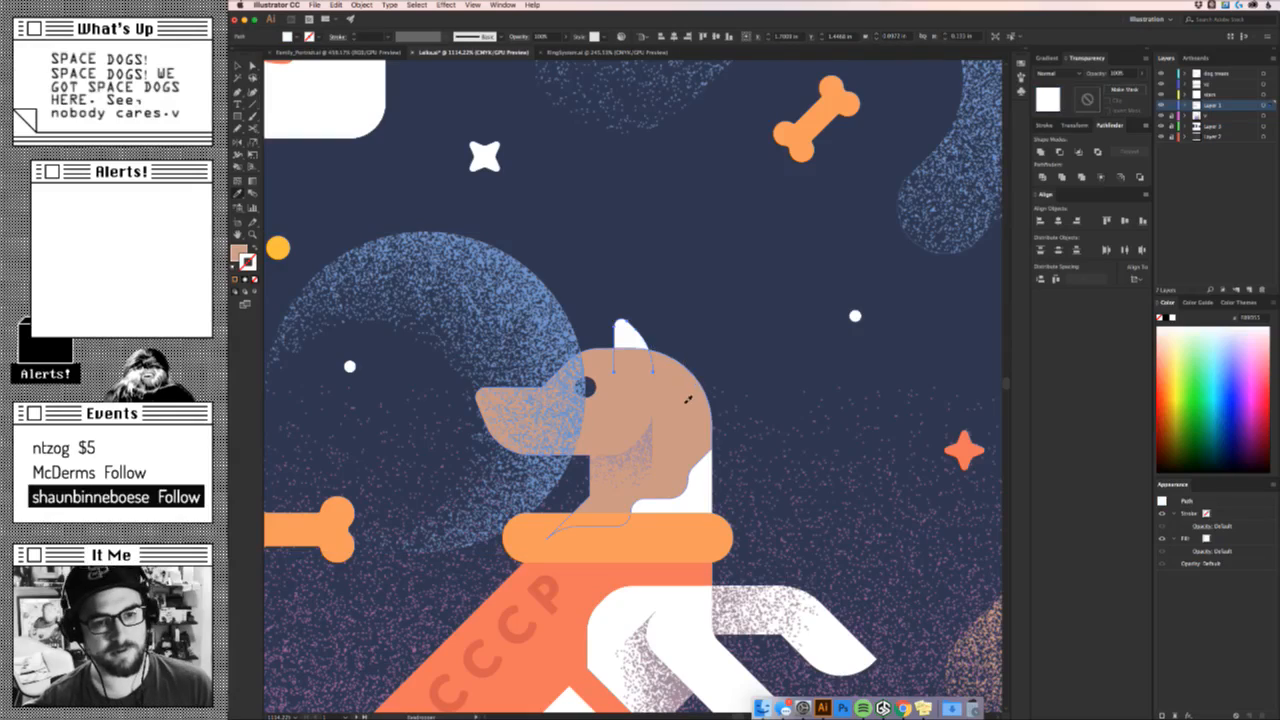
pyautogui.click(688, 399)
pyautogui.press('v')
pyautogui.click(757, 356)
pyautogui.press('z')
pyautogui.moveTo(756, 356); pyautogui.dragTo(765, 380)
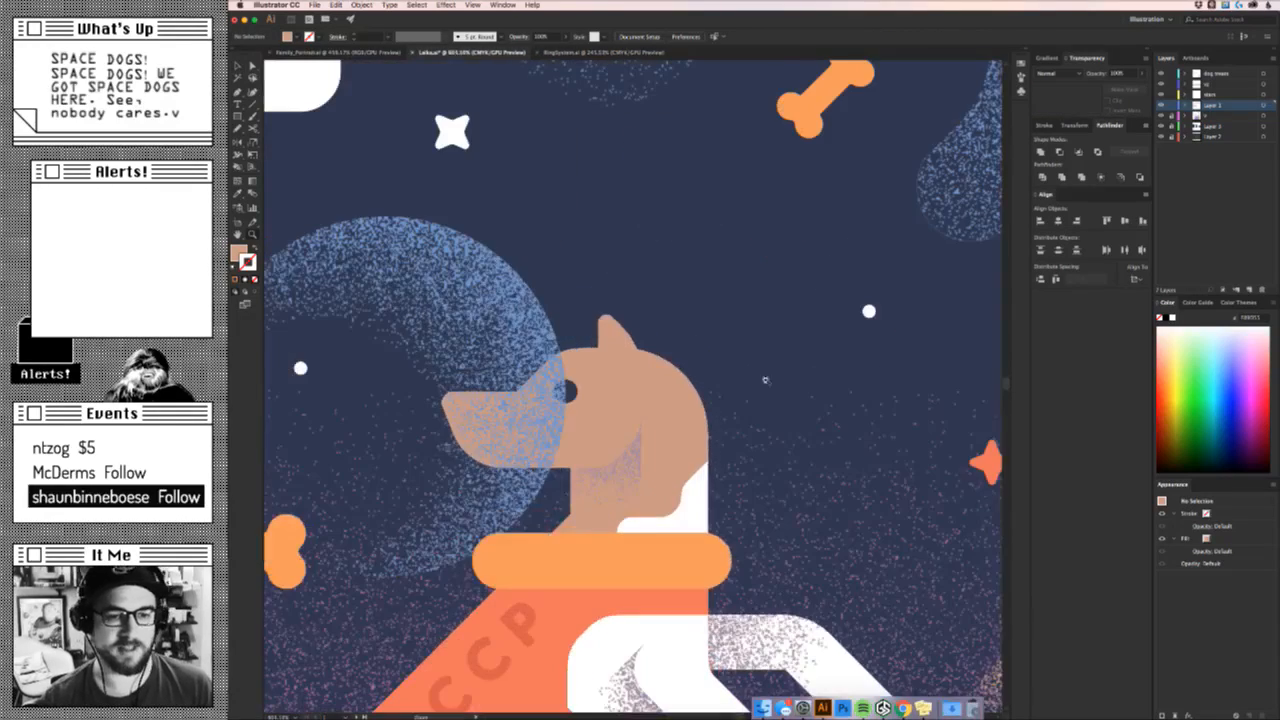
# Return the speckled helmet circle to its place around the dog's head.
pyautogui.press('v')
pyautogui.press('z')
pyautogui.moveTo(744, 452); pyautogui.dragTo(676, 467)
pyautogui.press('v')
pyautogui.click(788, 480)
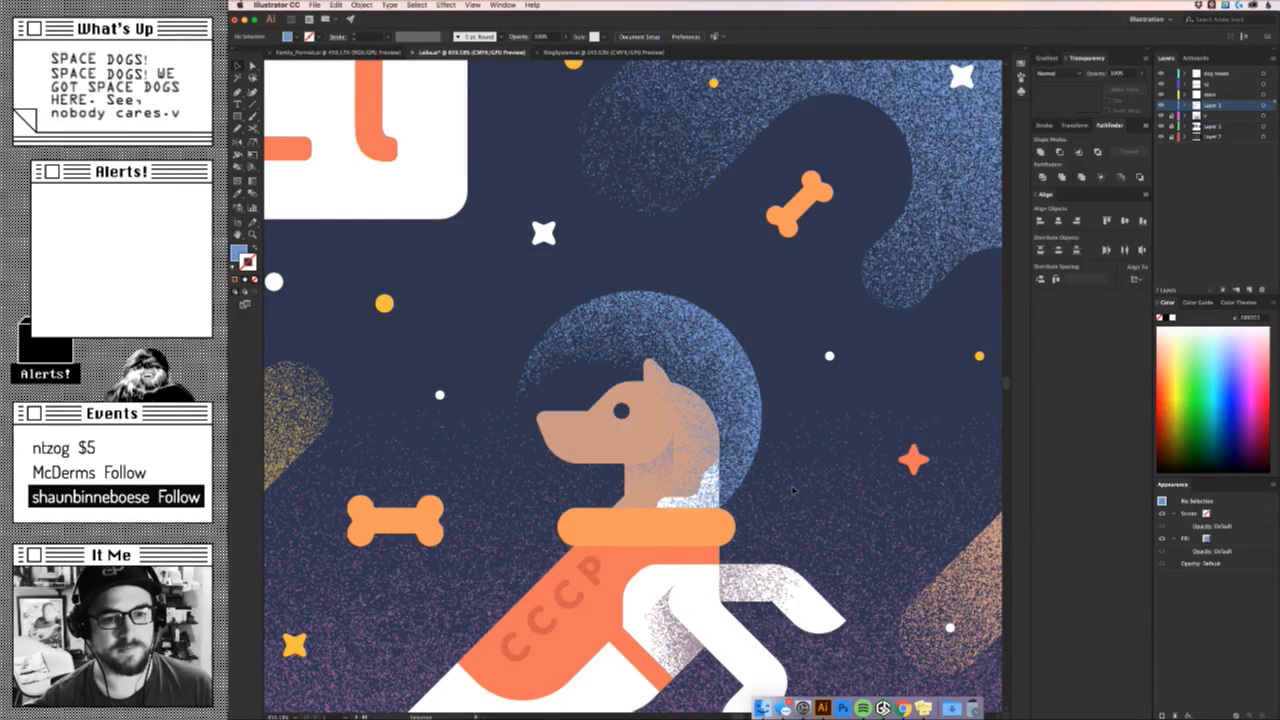
# Remove the corner rounding from the orange collar bar so it is a plain rectangle.
pyautogui.press('z')
pyautogui.moveTo(788, 497); pyautogui.dragTo(891, 443)
pyautogui.press('v')
pyautogui.press('z')
pyautogui.press('a')
pyautogui.click(820, 486)
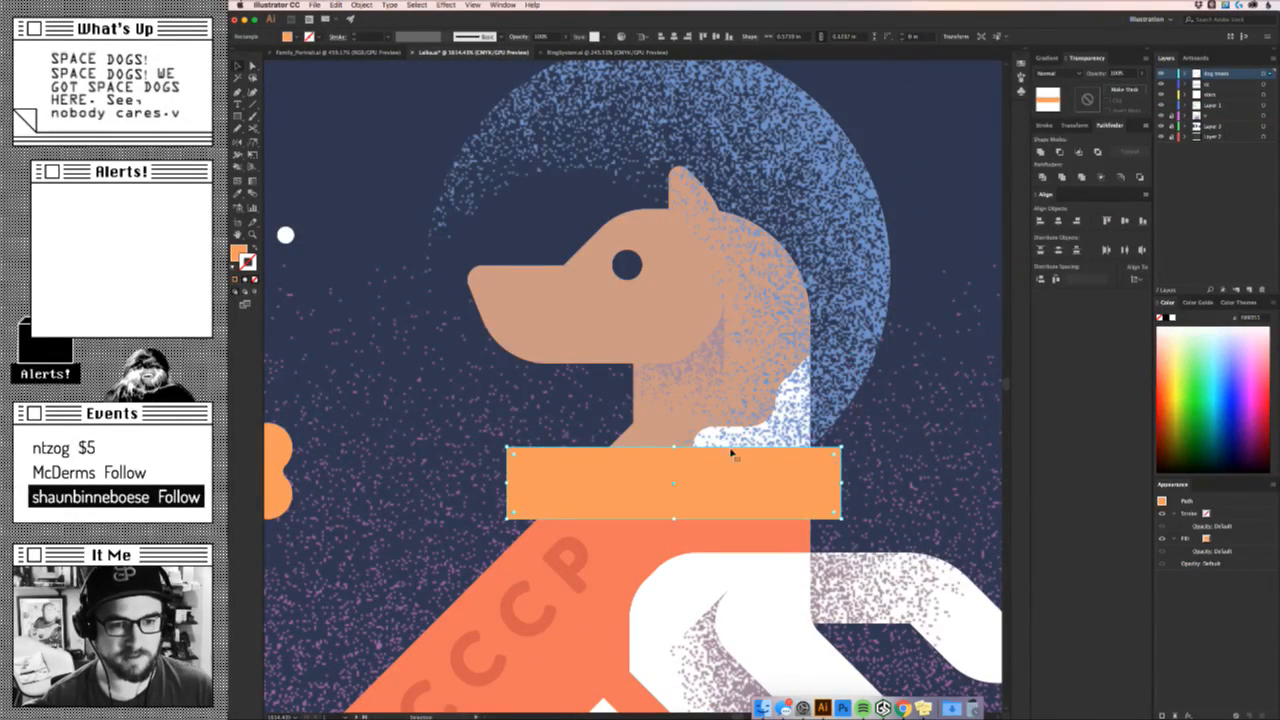
# Make the orange collar bar thinner and shift it slightly left and up on the dog's neck.
pyautogui.moveTo(678, 448); pyautogui.dragTo(678, 458)
pyautogui.moveTo(786, 486); pyautogui.dragTo(768, 486)
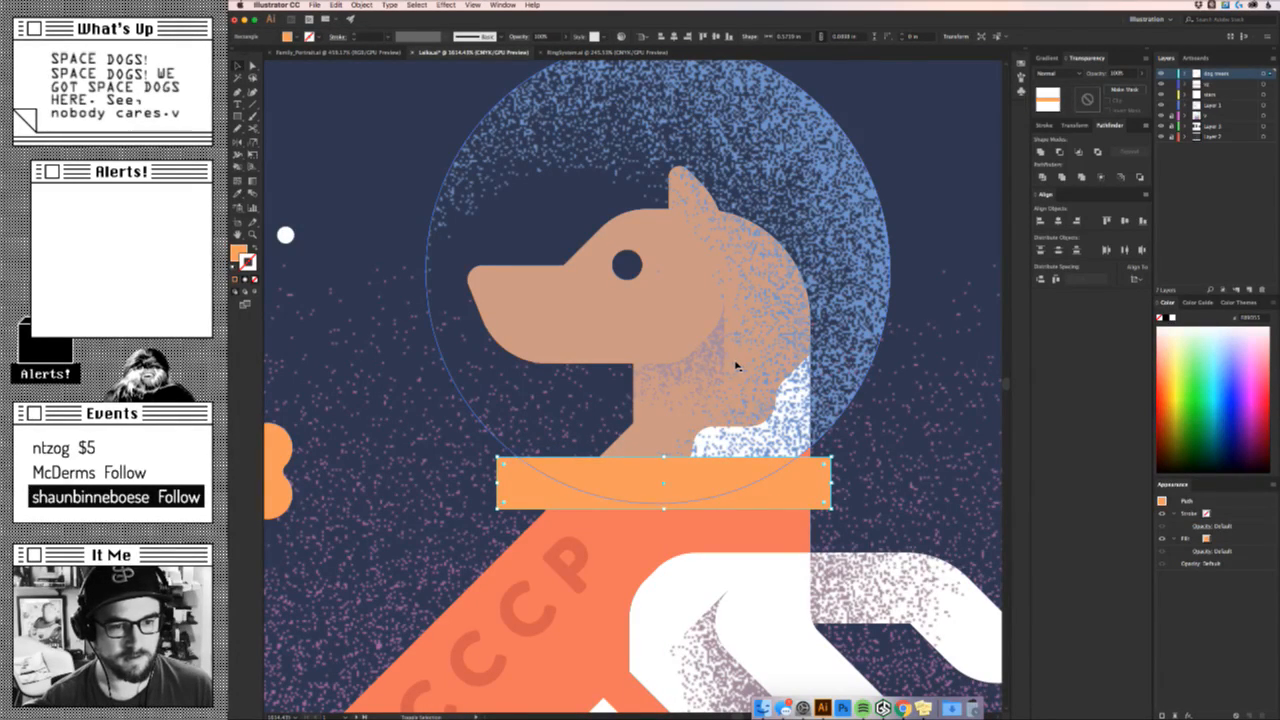
pyautogui.moveTo(815, 472); pyautogui.dragTo(815, 457)
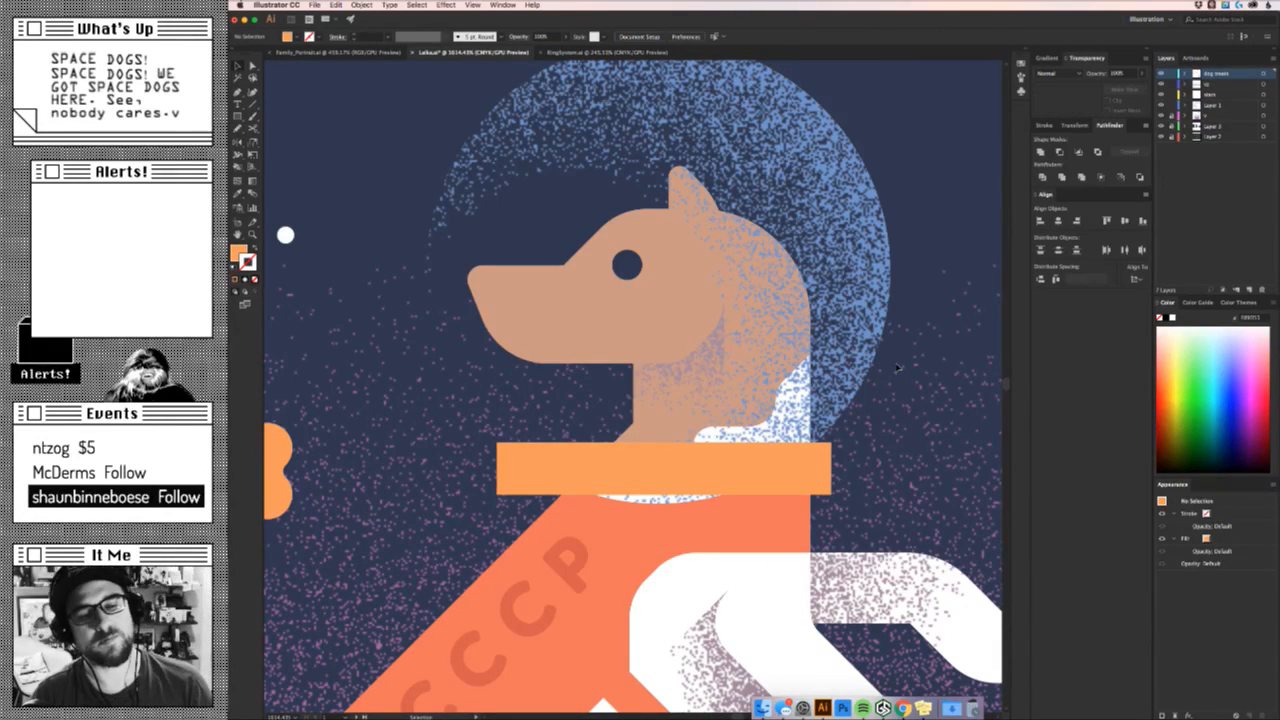
# Lower the anchor at the orange suit's upper back corner straight down so it is tucked behind the collar bar.
pyautogui.hotkey('ctrl', 'shift', 'a')
pyautogui.moveTo(706, 468); pyautogui.dragTo(831, 477)
pyautogui.click(860, 485)
pyautogui.press('z')
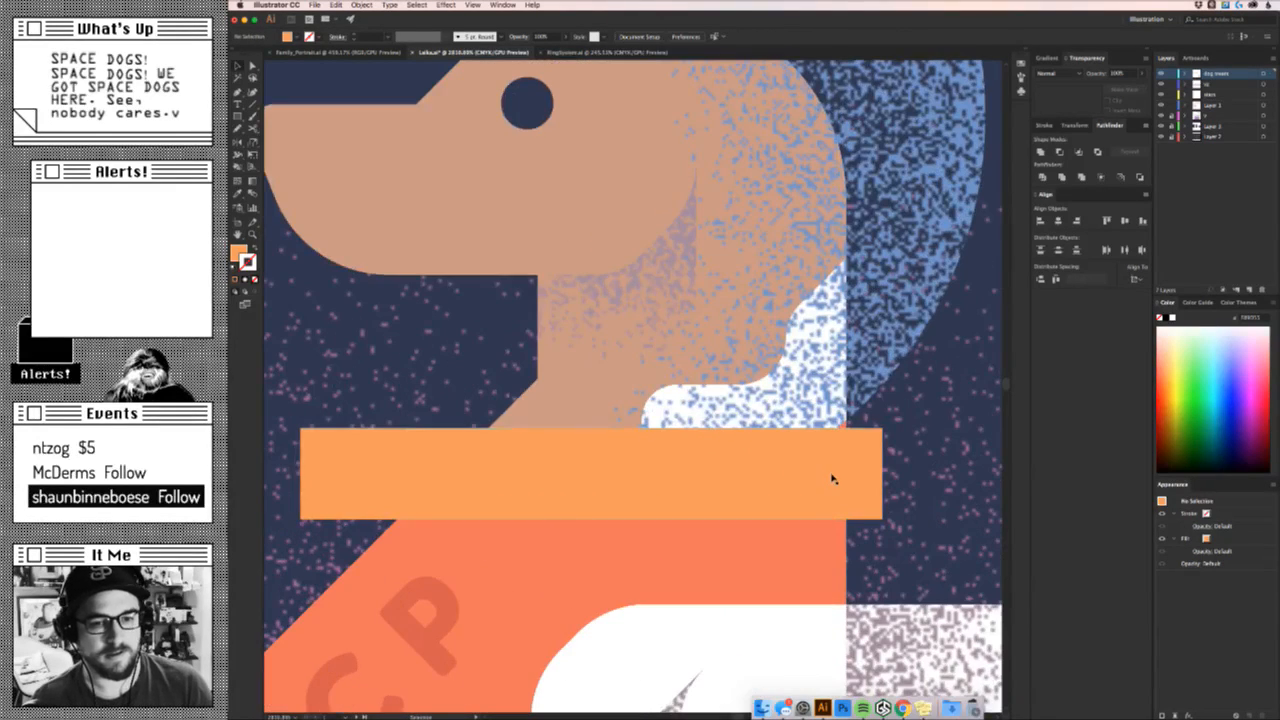
pyautogui.press('v')
pyautogui.click(829, 479)
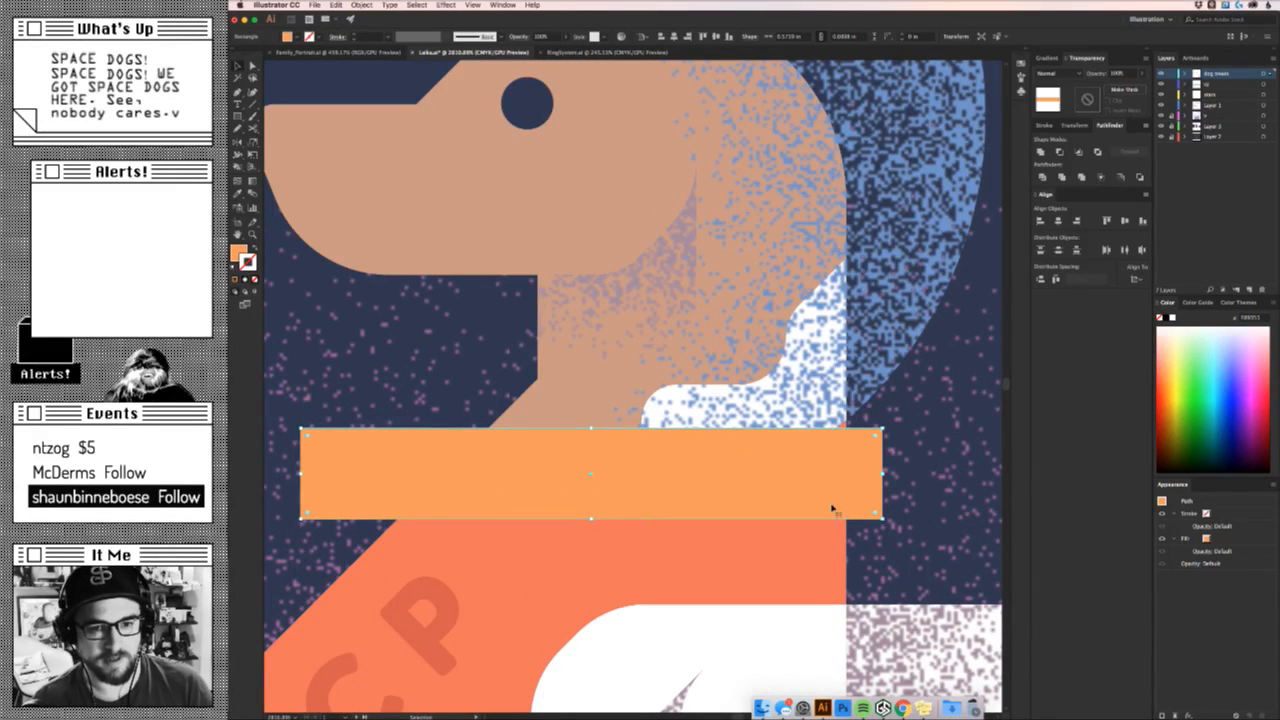
pyautogui.press('a')
pyautogui.click(827, 540)
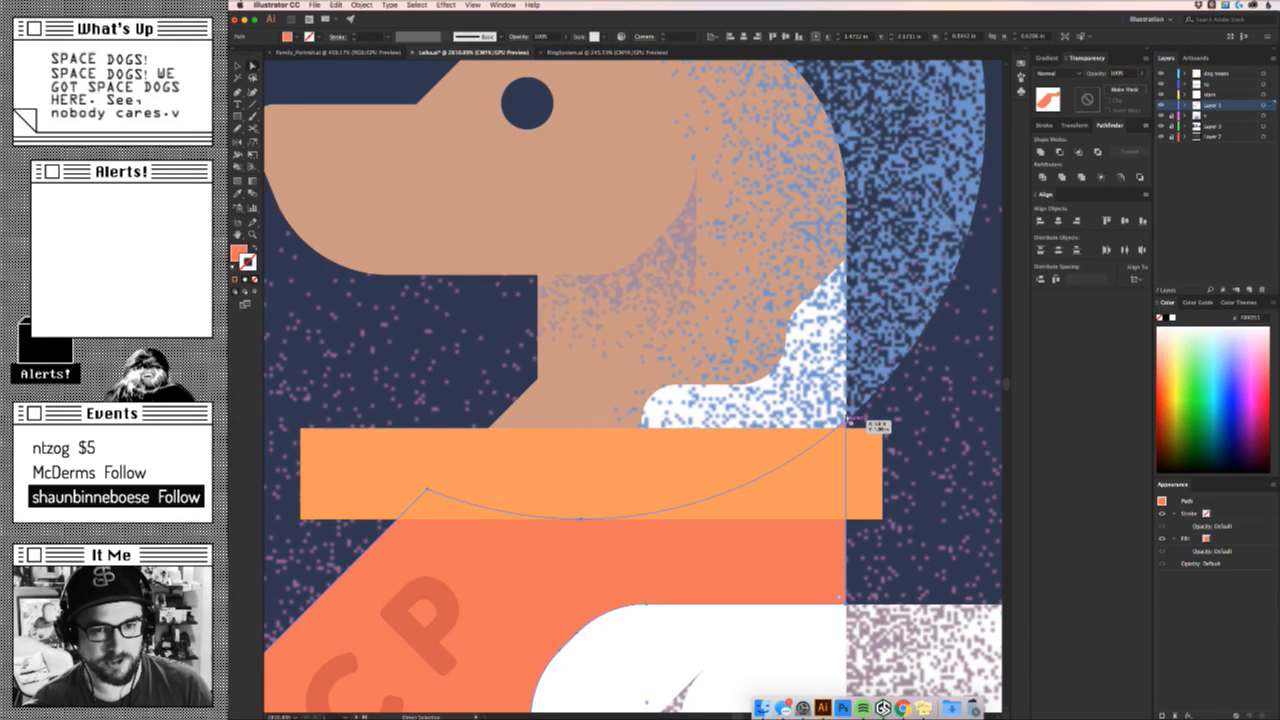
pyautogui.click(847, 416)
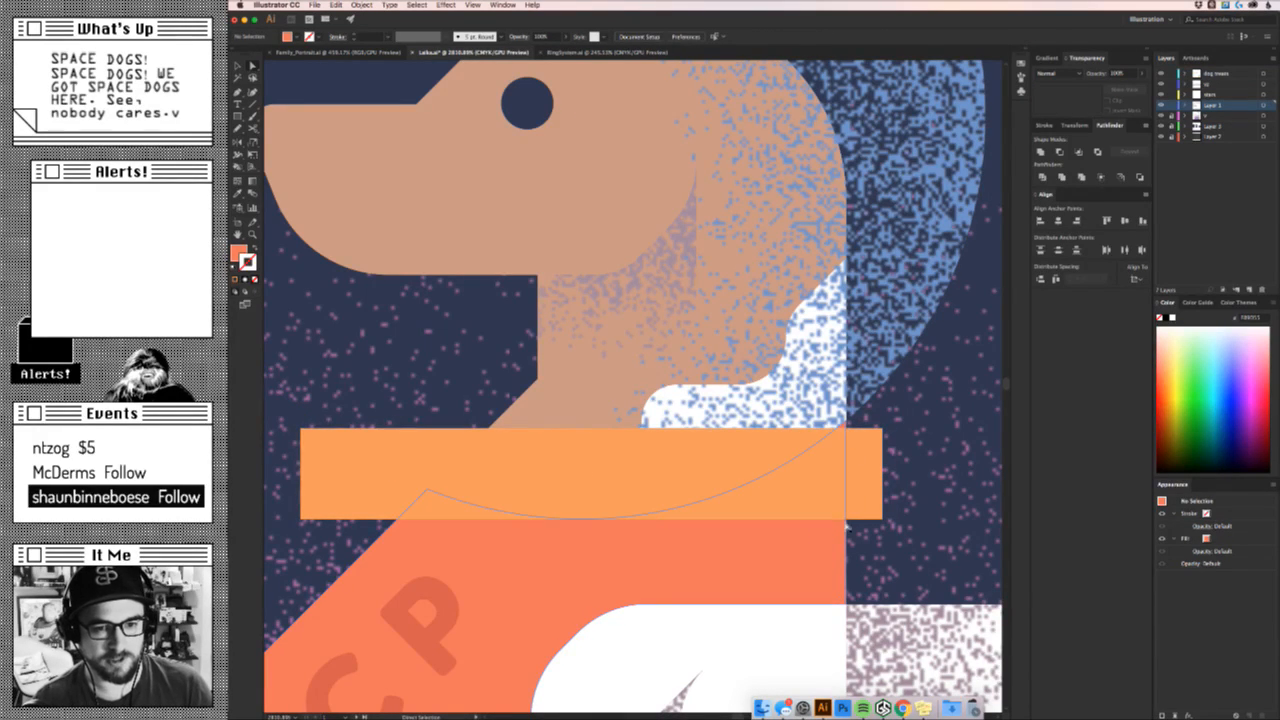
pyautogui.click(846, 455)
pyautogui.click(848, 426)
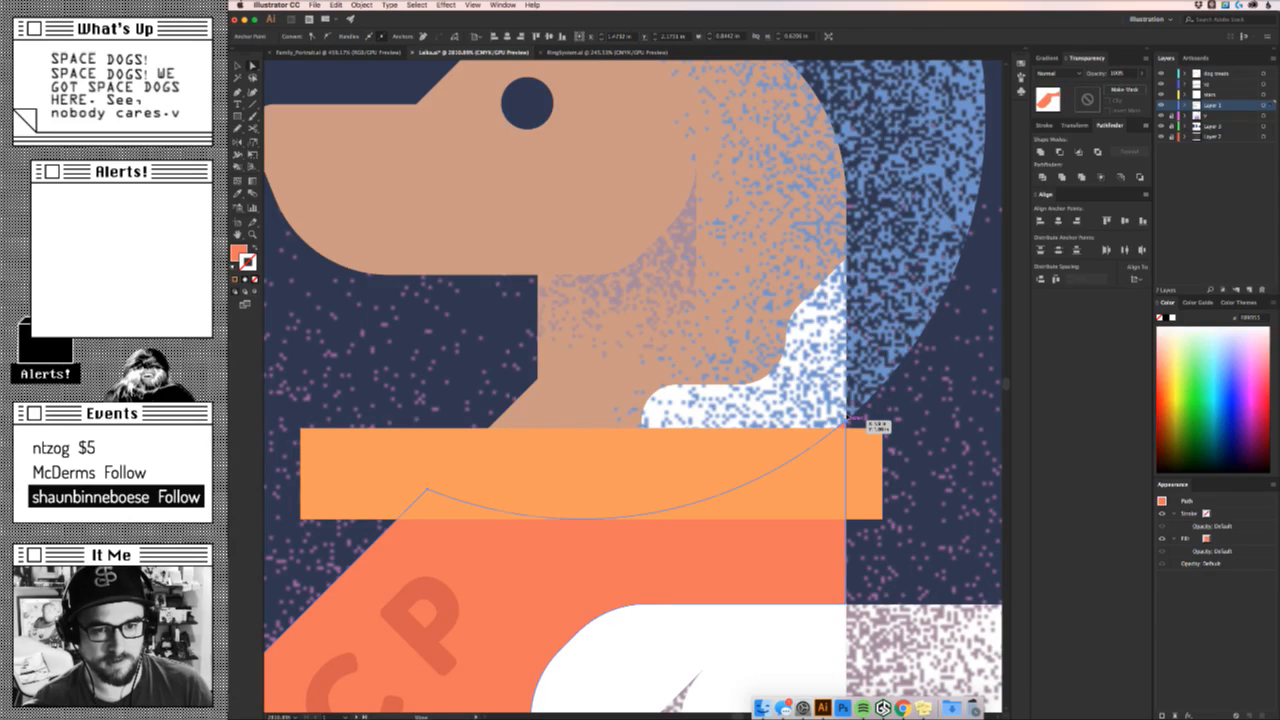
pyautogui.moveTo(847, 425); pyautogui.dragTo(846, 441)
pyautogui.press('v')
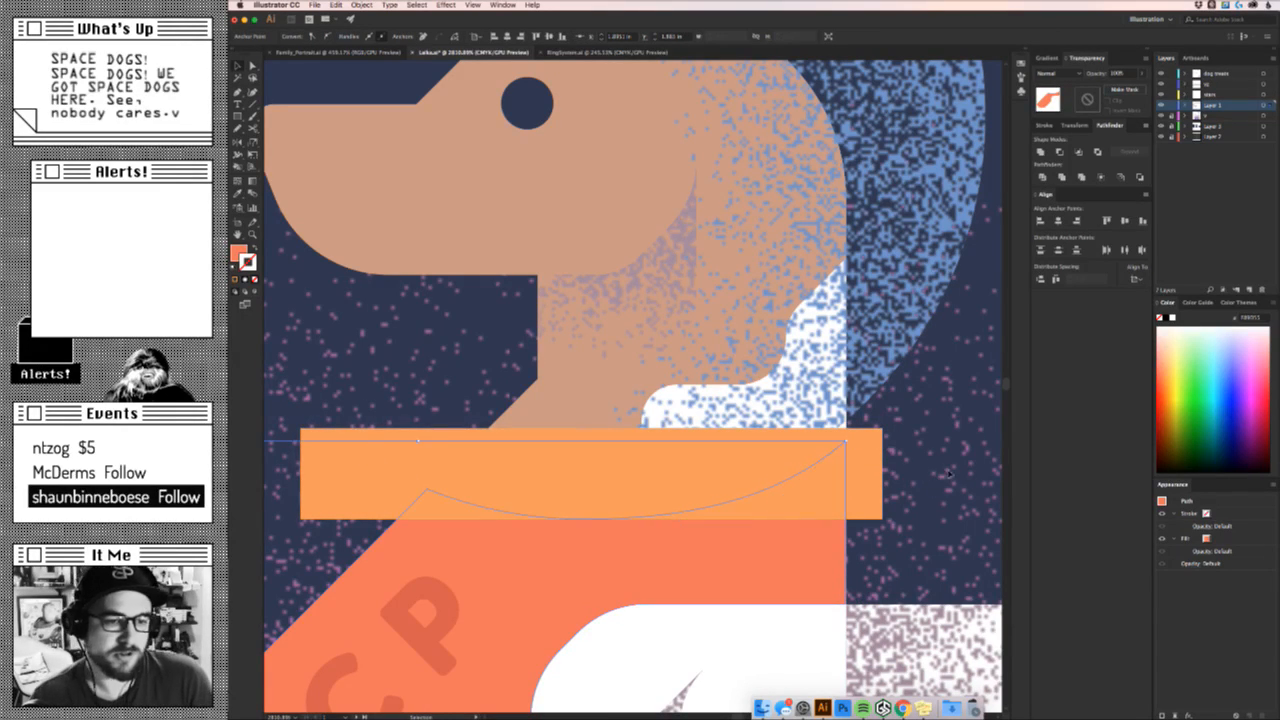
pyautogui.click(948, 474)
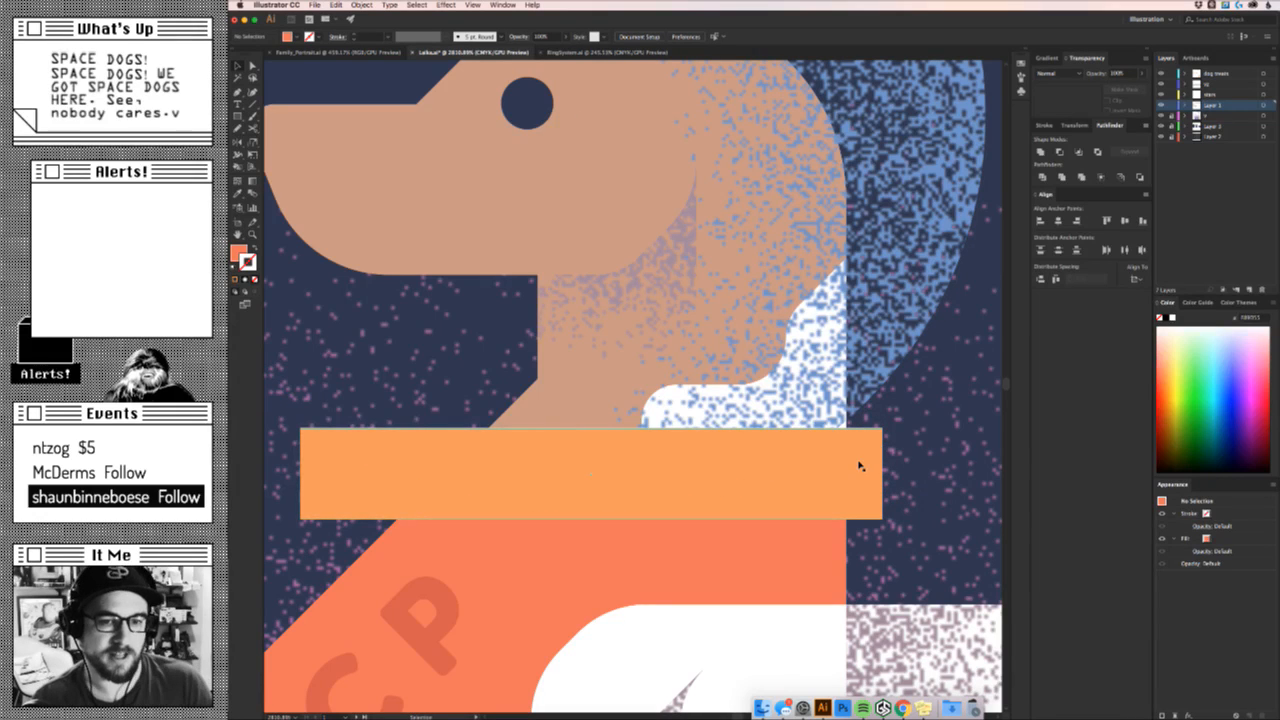
# Nudge the orange collar bar slightly up and raise the middle anchor of the suit's curved neckline behind it.
pyautogui.moveTo(859, 466)
pyautogui.mouseDown()
pyautogui.moveTo(884, 456)
pyautogui.moveTo(866, 455)
pyautogui.mouseUp()
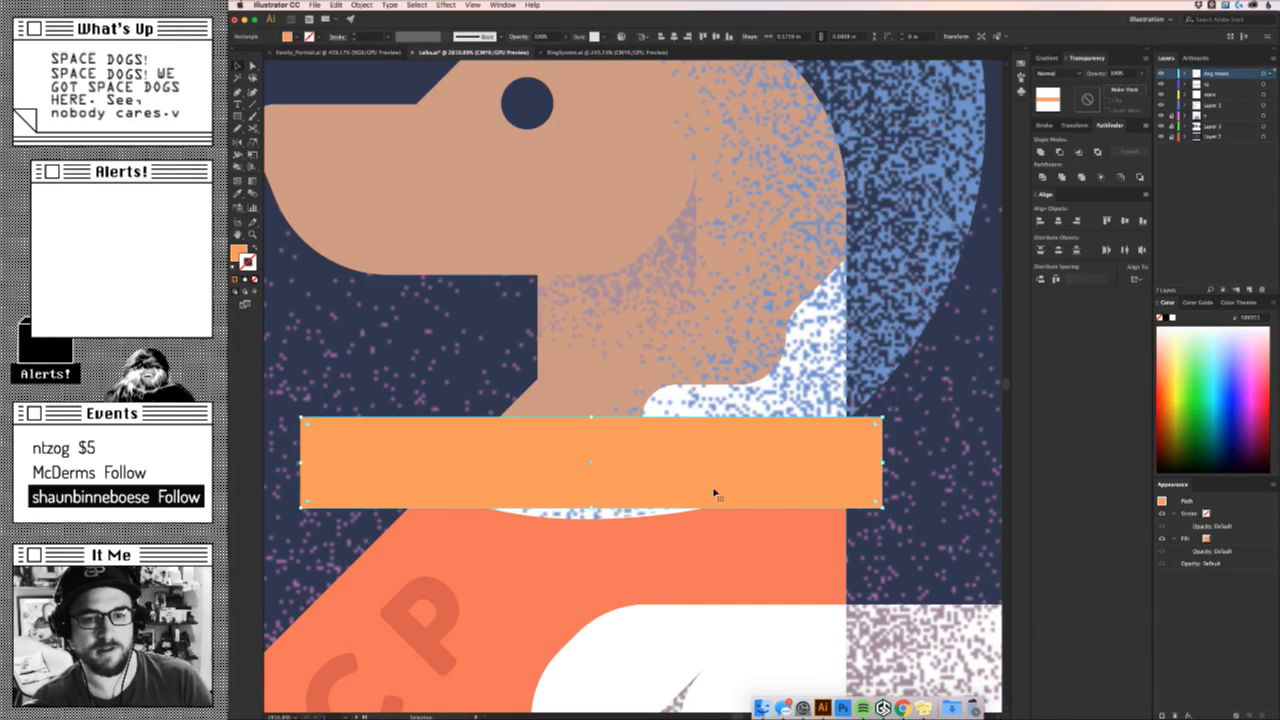
pyautogui.moveTo(814, 489)
pyautogui.mouseDown()
pyautogui.moveTo(823, 497)
pyautogui.moveTo(827, 477)
pyautogui.mouseUp()
pyautogui.press('a')
pyautogui.moveTo(612, 516); pyautogui.dragTo(664, 514)
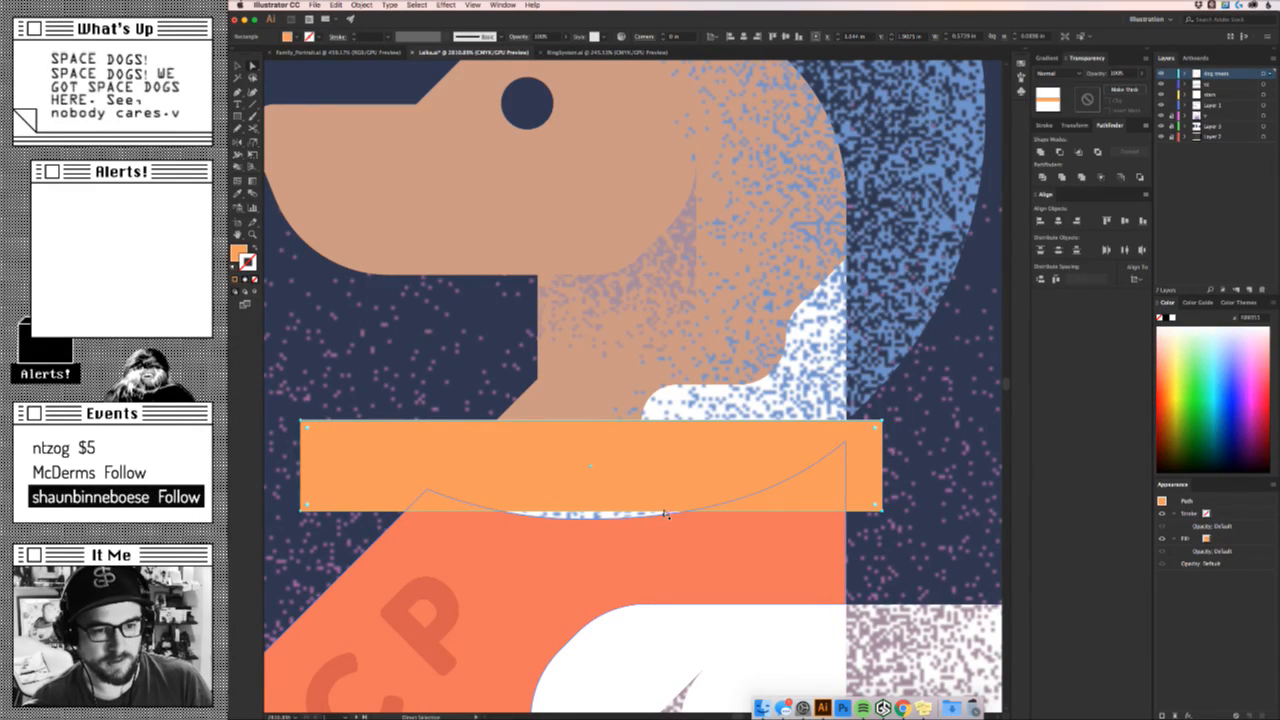
pyautogui.click(666, 514)
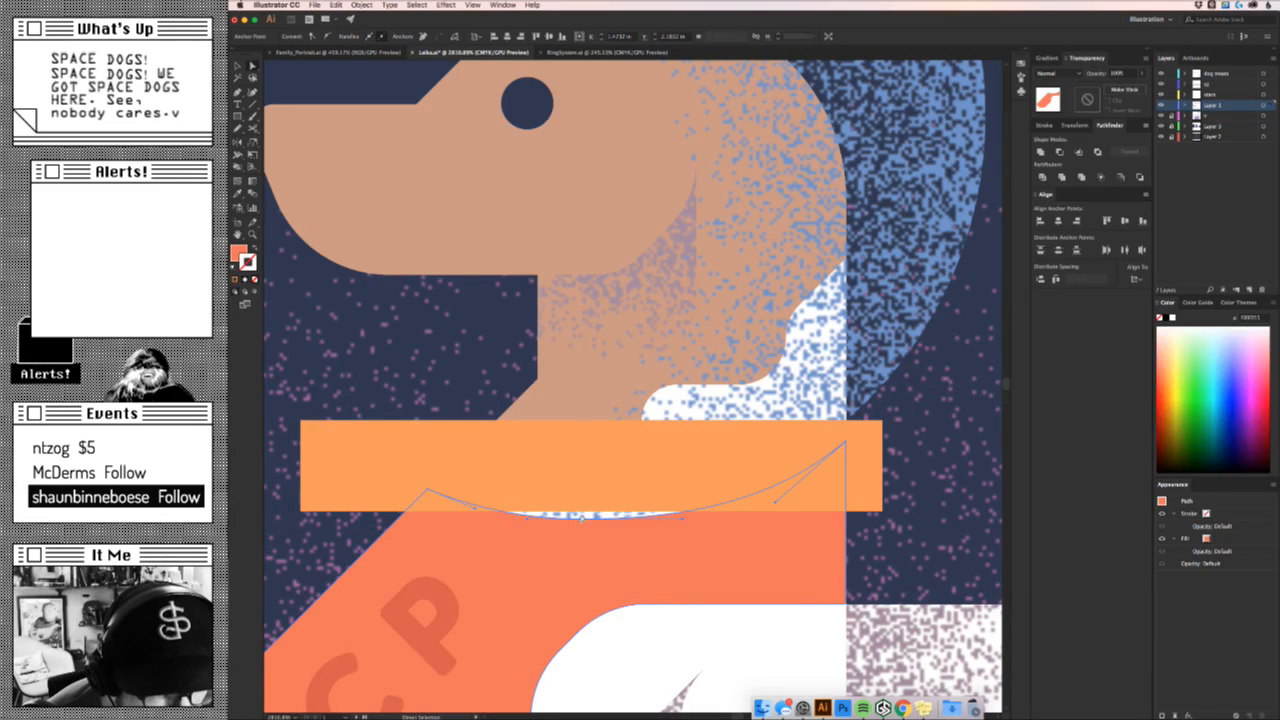
pyautogui.moveTo(590, 518); pyautogui.dragTo(588, 502)
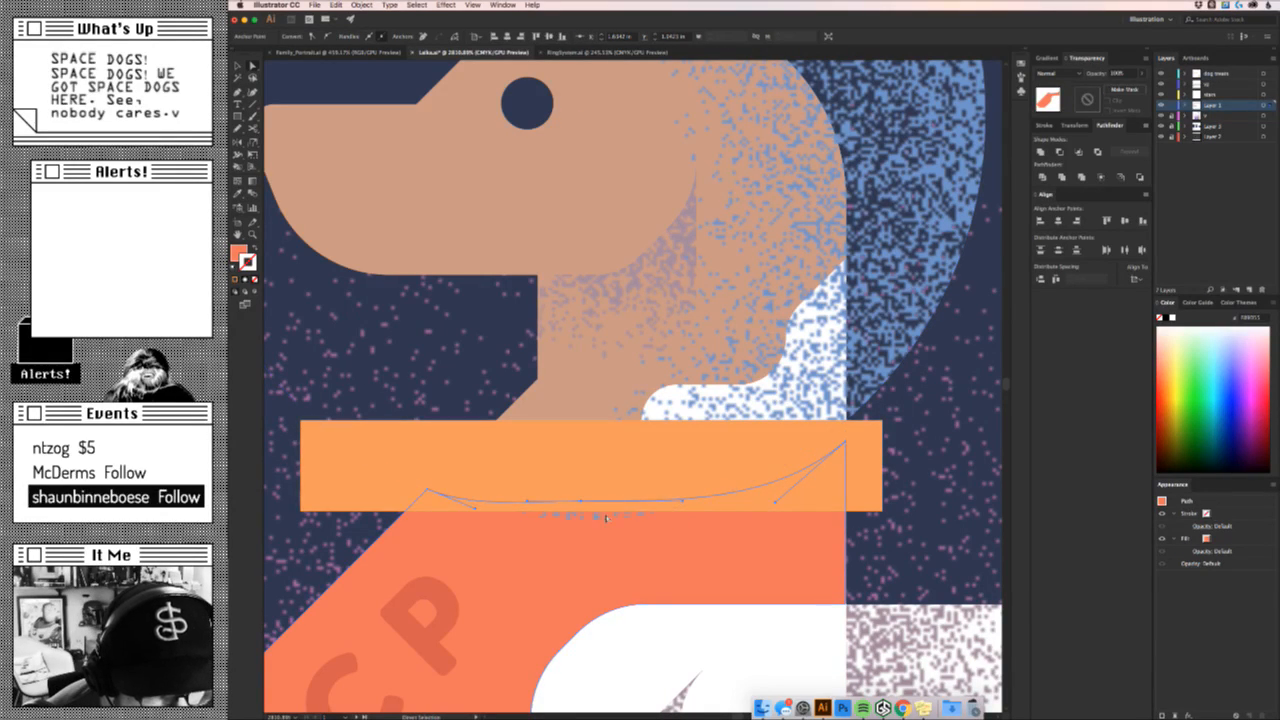
pyautogui.press('v')
pyautogui.scroll(-5, 829, 529)
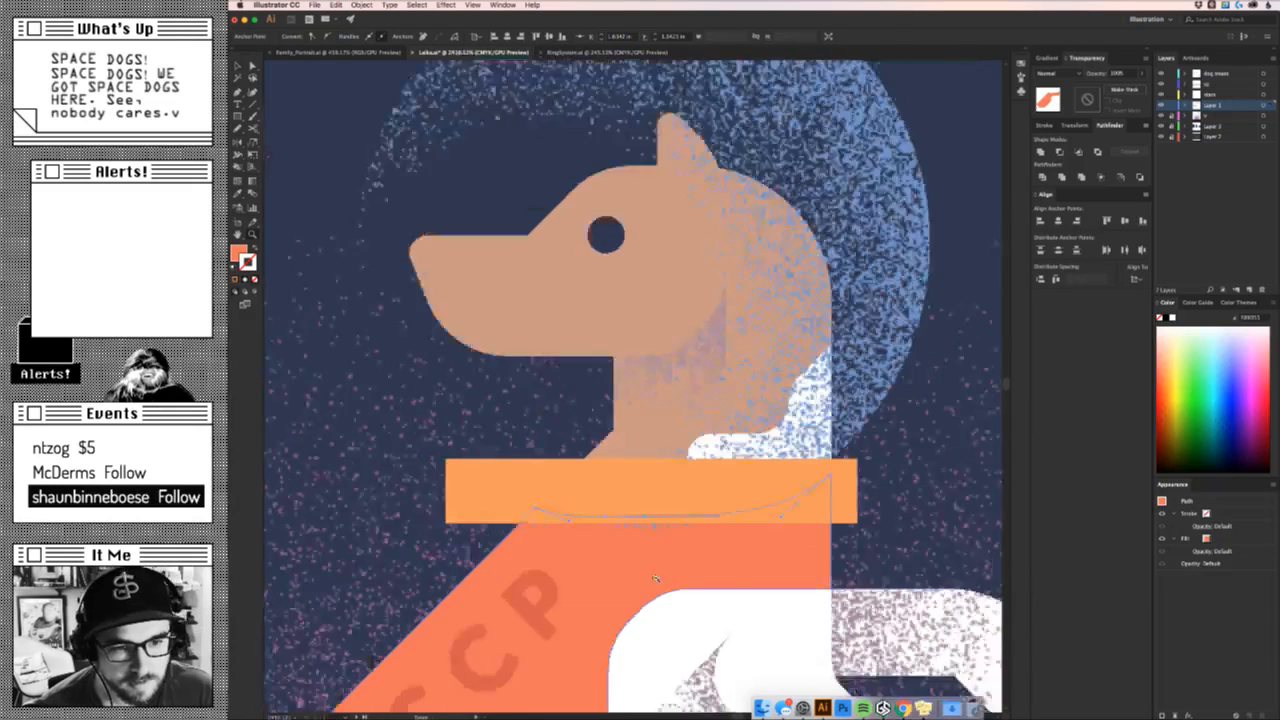
pyautogui.keyDown('shift'); pyautogui.click(810, 541); pyautogui.keyUp('shift')
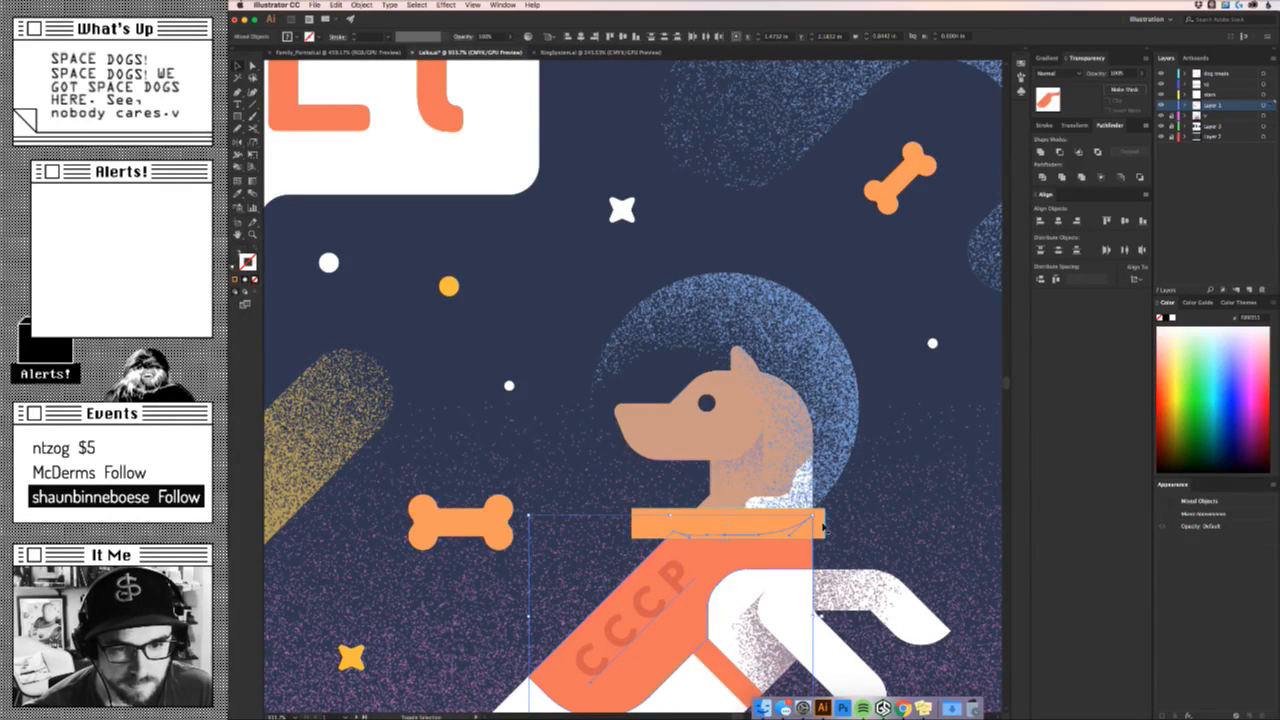
pyautogui.keyDown('shift'); pyautogui.click(823, 527); pyautogui.keyUp('shift')
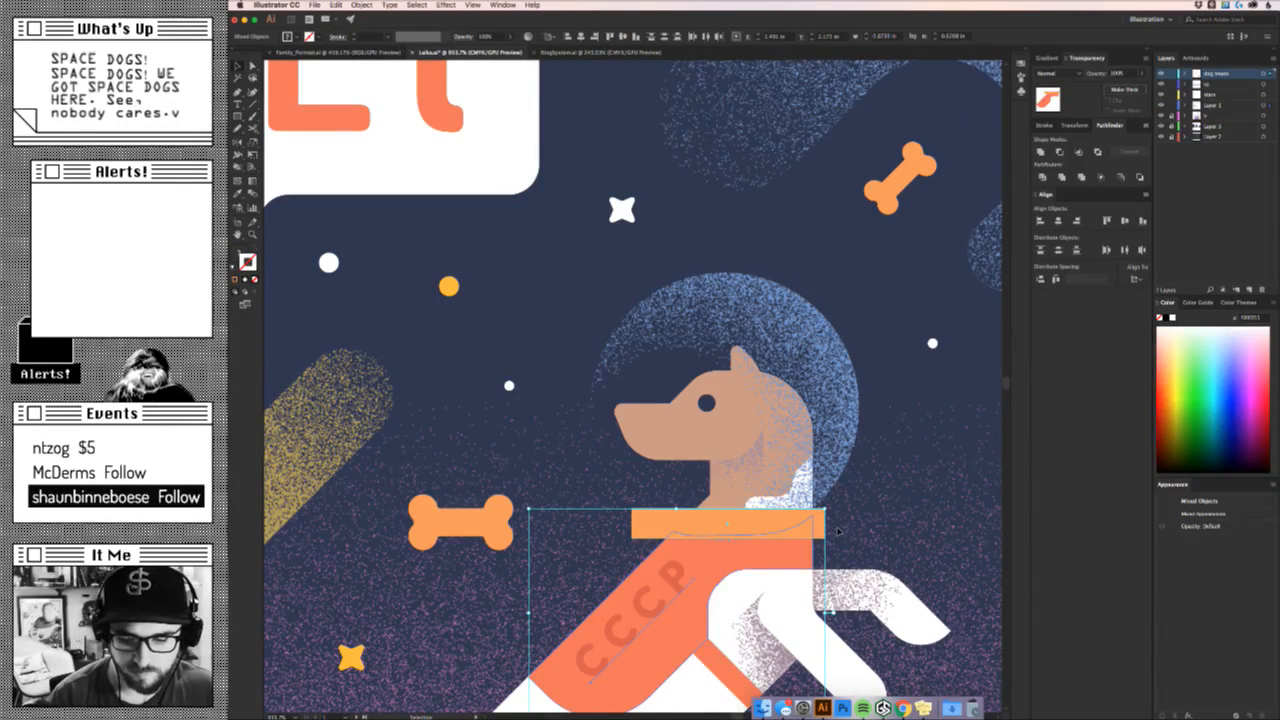
pyautogui.press('Delete')
pyautogui.click(834, 486)
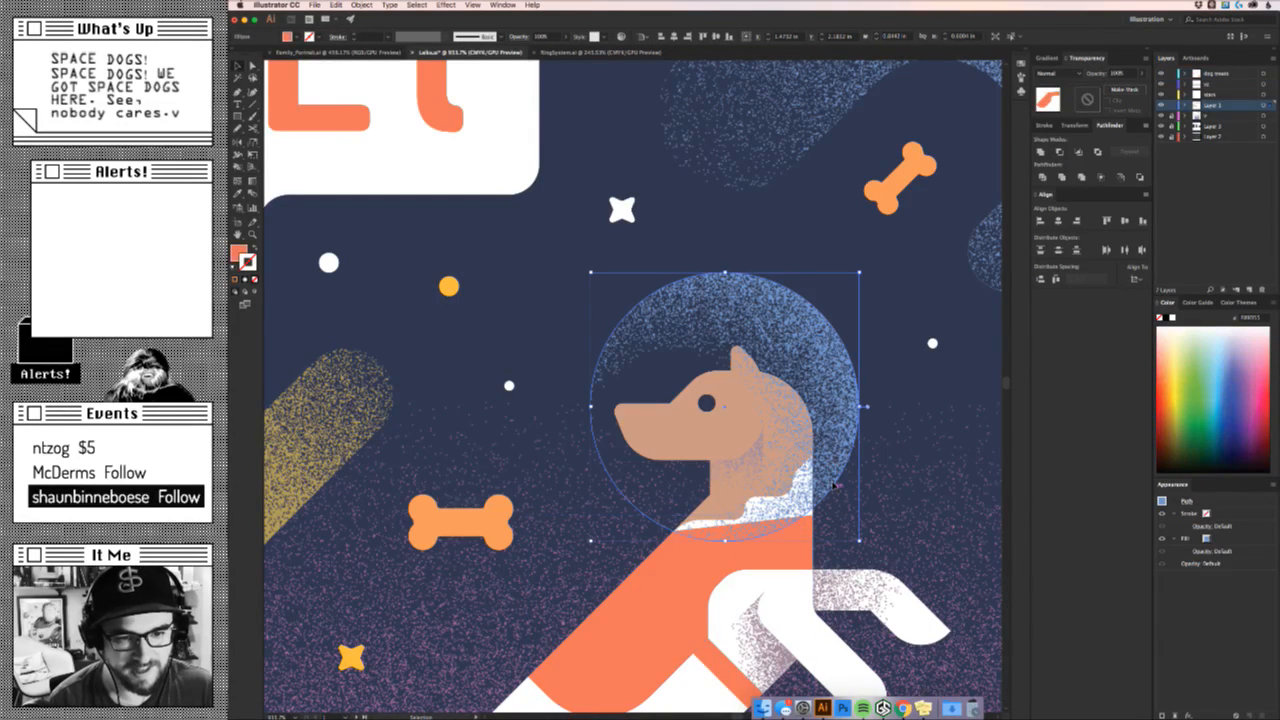
pyautogui.press('super+z')
pyautogui.click(895, 499)
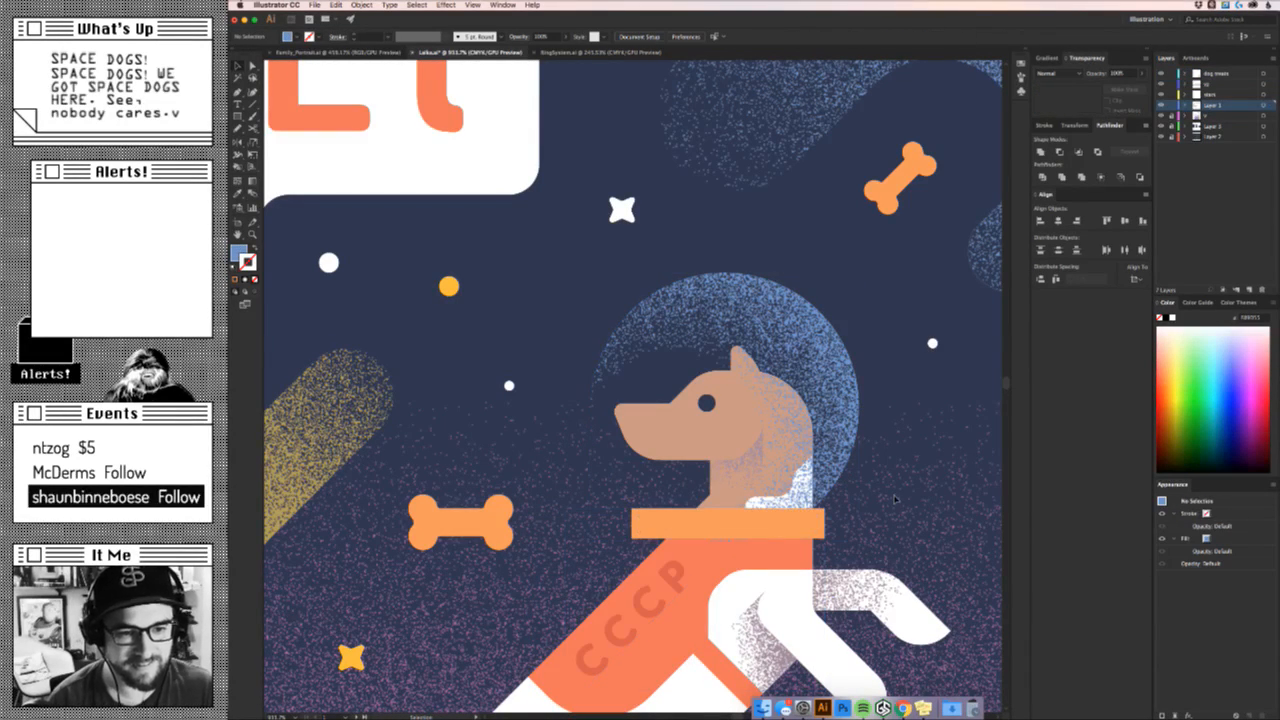
pyautogui.press('super+shift+z')
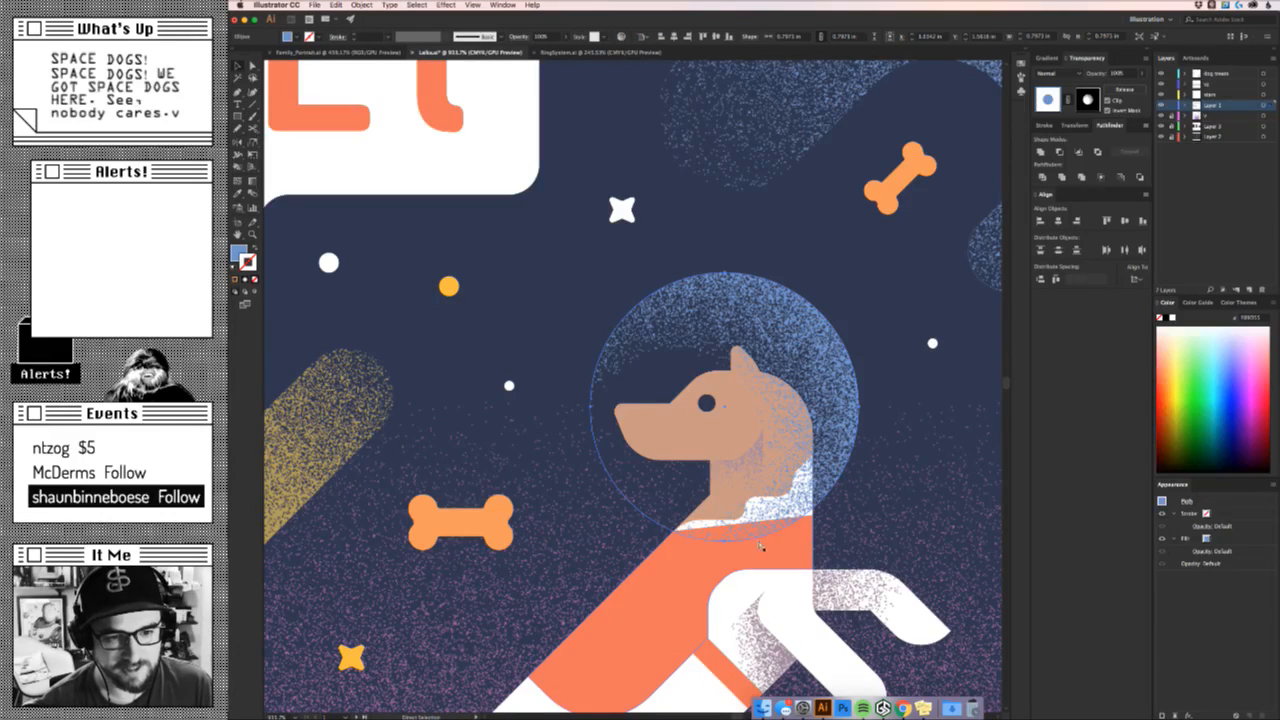
pyautogui.press('super+z')
pyautogui.press('super+shift+z')
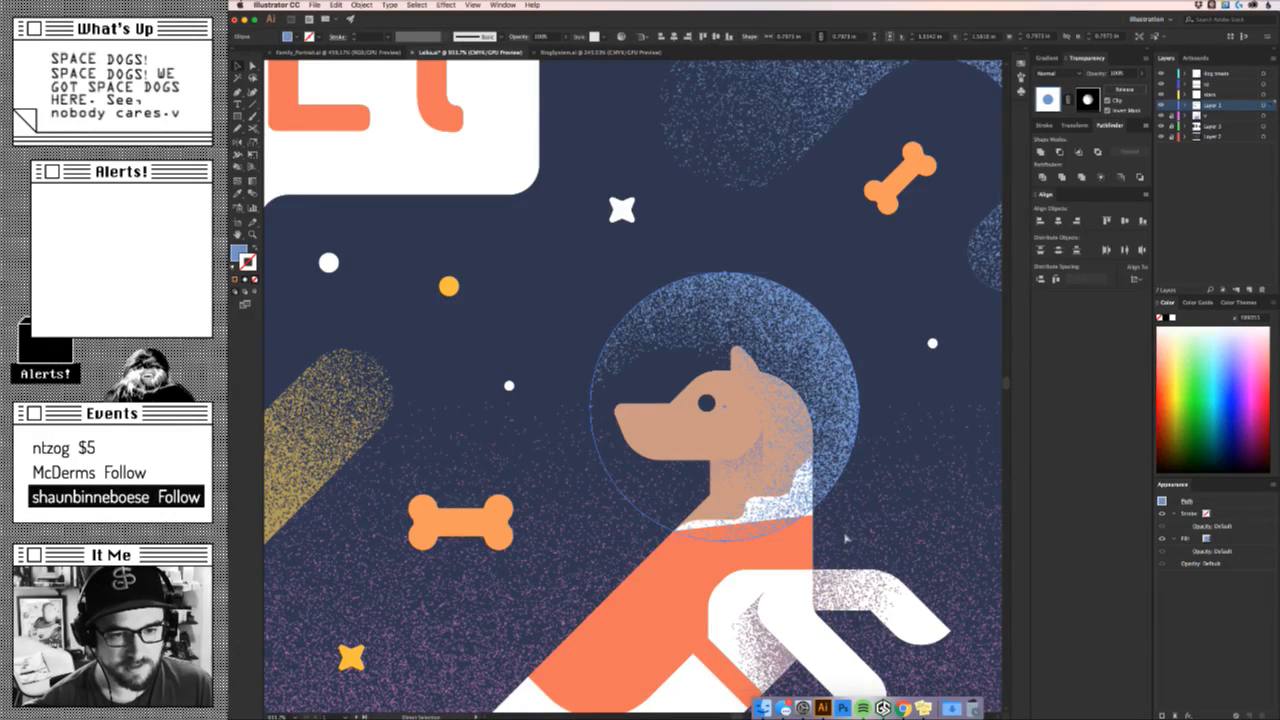
pyautogui.press('super+z')
pyautogui.click(857, 535)
# Restack the orange suit in front of the speckled helmet circle and bring the CCCP lettering back in front of the suit.
pyautogui.click(793, 549)
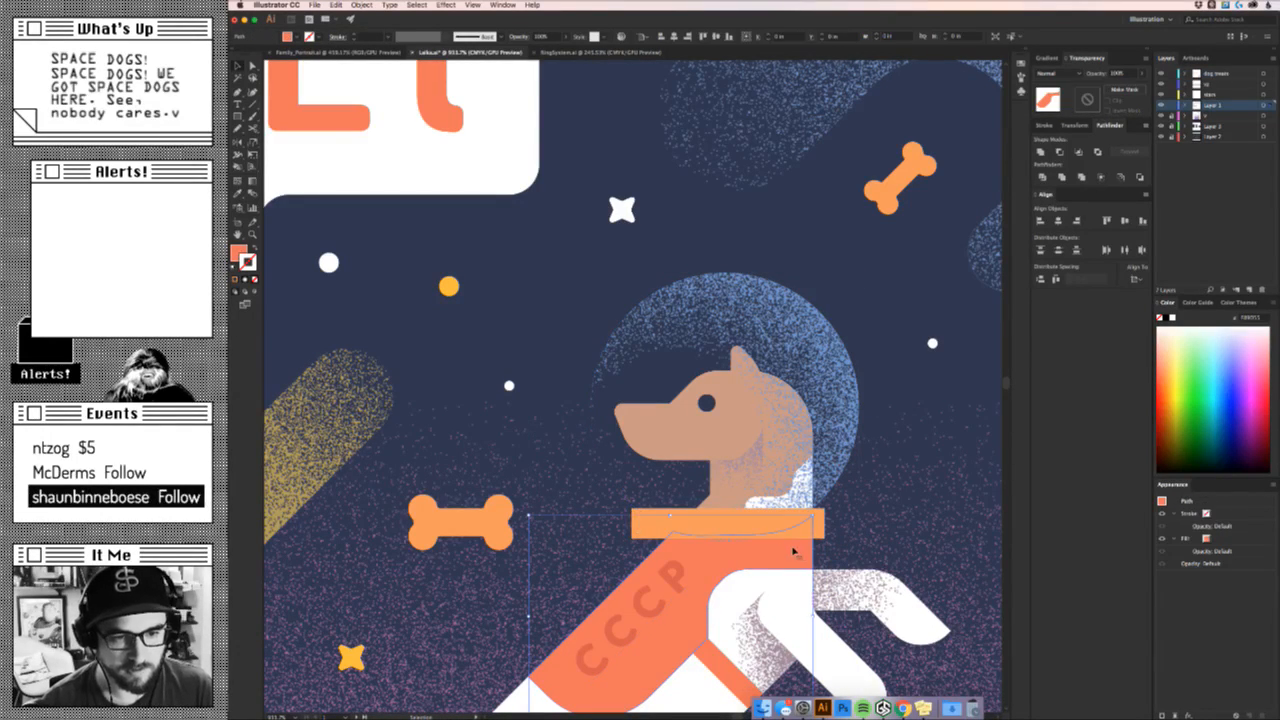
pyautogui.press('super+shift+z')
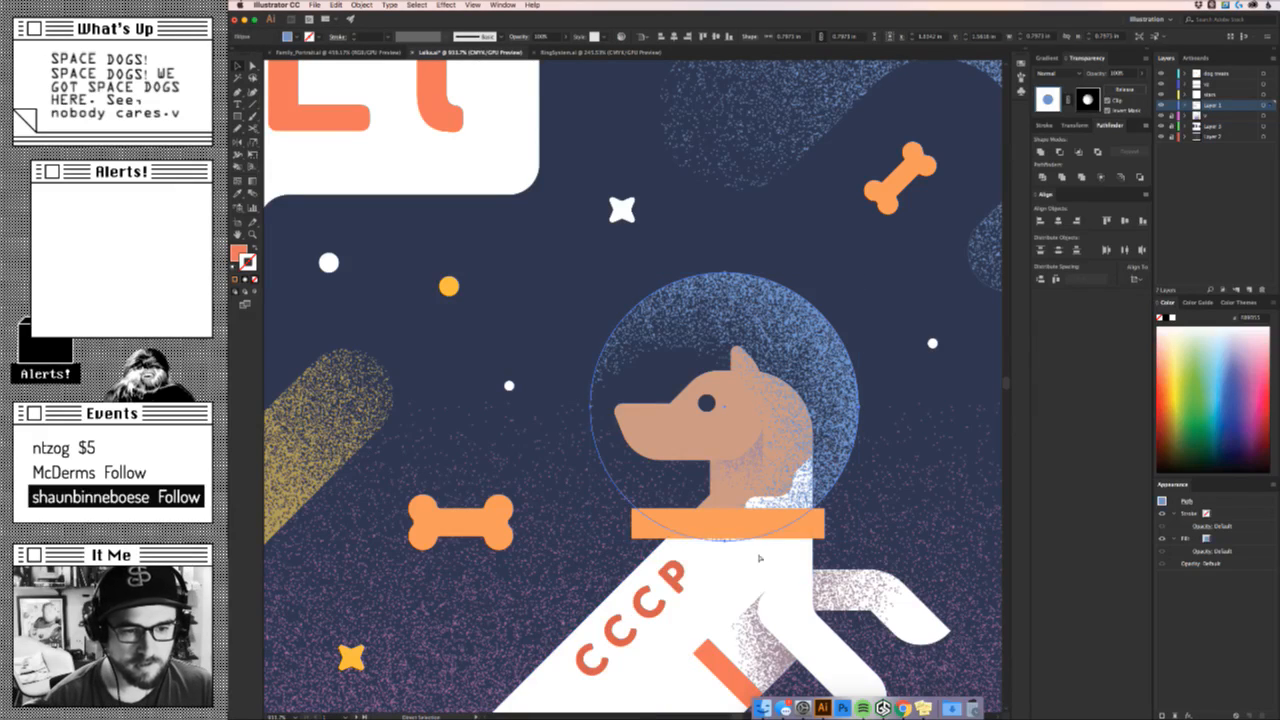
pyautogui.press('super+z')
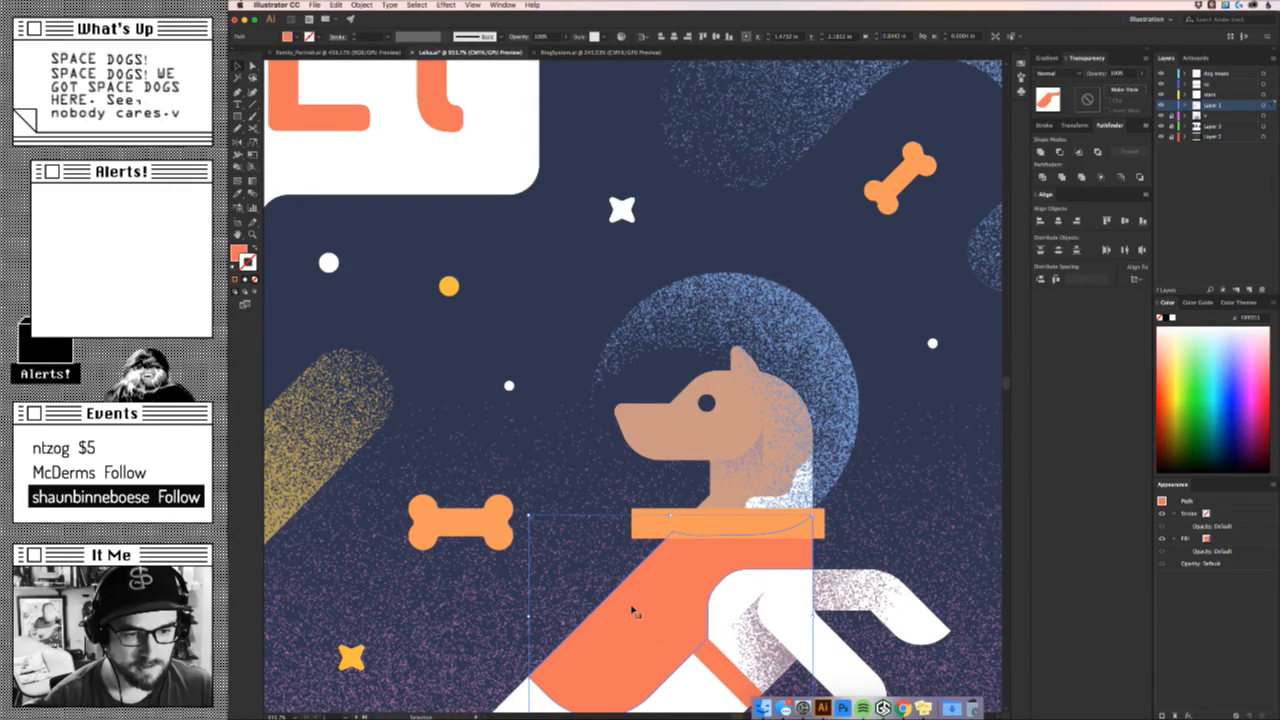
pyautogui.press('super+2')
pyautogui.click(628, 619)
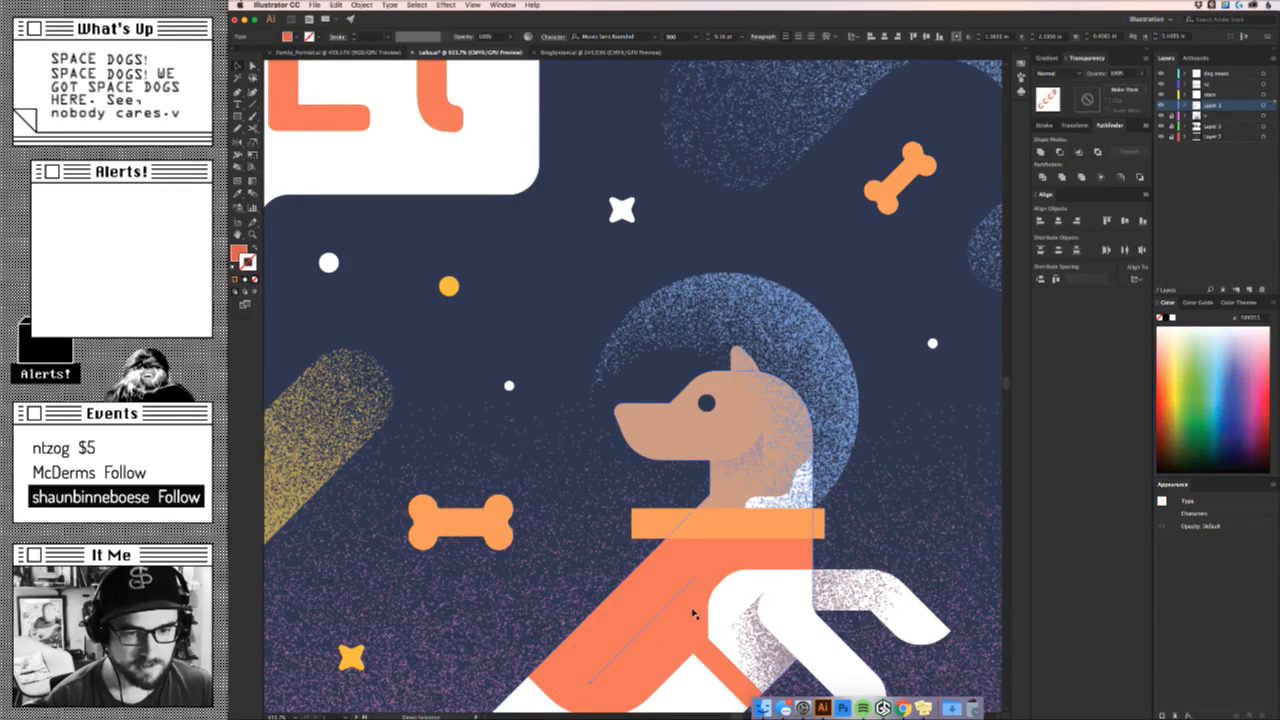
pyautogui.press('super+x')
pyautogui.press('super+f')
pyautogui.click(878, 528)
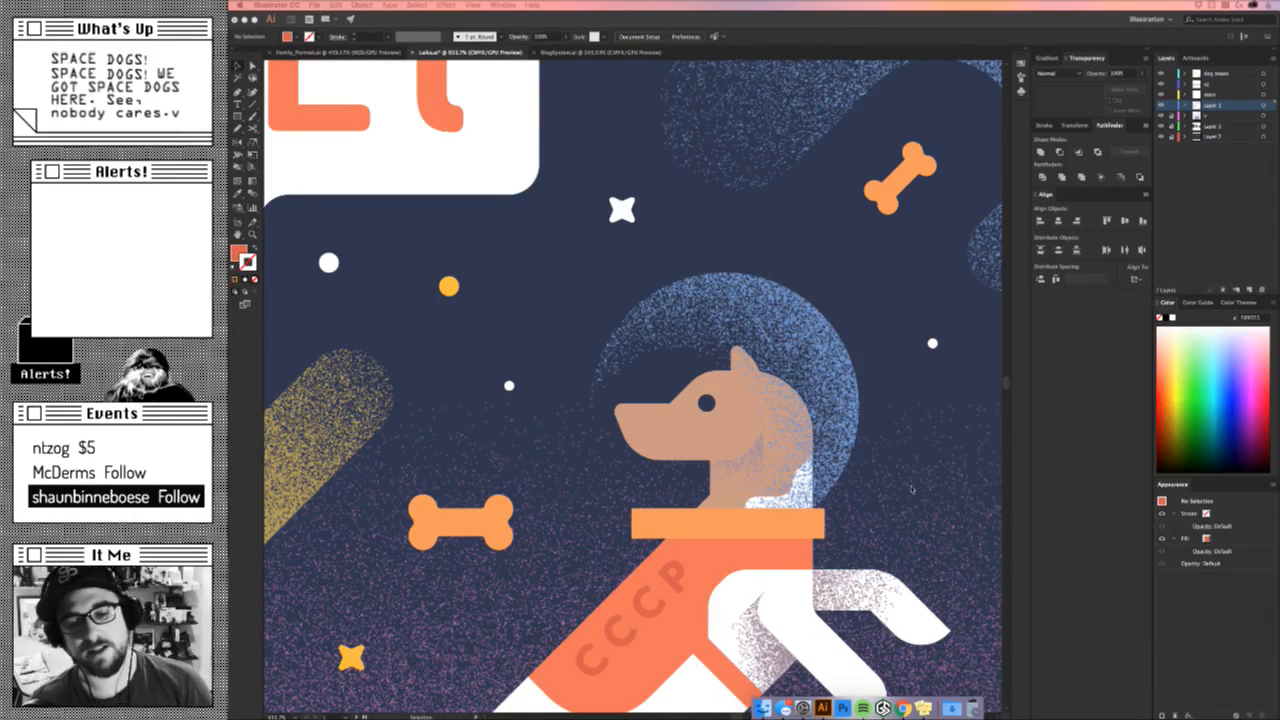
# Move the orange collar bar slightly up the dog's neck and make it thinner by lowering its upper edge.
pyautogui.click(916, 476)
pyautogui.press('z')
pyautogui.moveTo(924, 474); pyautogui.dragTo(961, 462)
pyautogui.press('v')
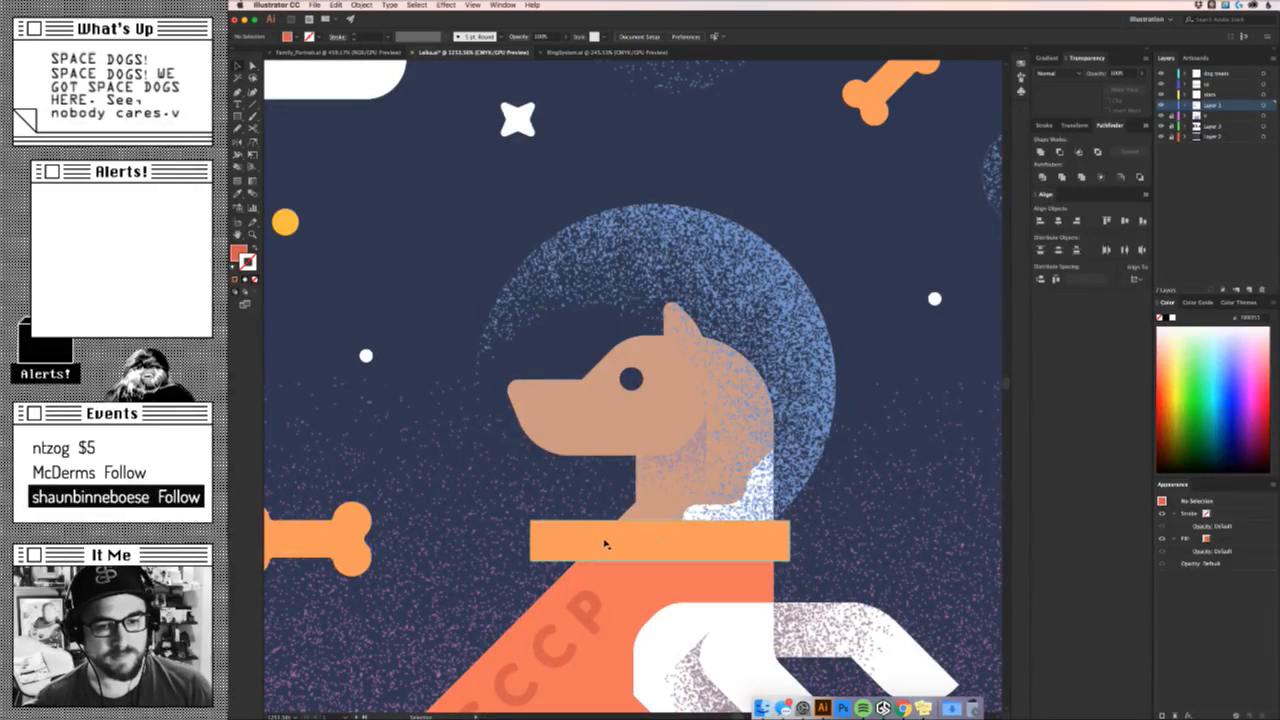
pyautogui.moveTo(630, 540); pyautogui.dragTo(636, 516)
pyautogui.press('super+z')
pyautogui.press('z')
pyautogui.press('v')
pyautogui.moveTo(654, 569); pyautogui.dragTo(810, 509)
pyautogui.press('z')
pyautogui.moveTo(820, 519); pyautogui.dragTo(675, 530)
pyautogui.press('v')
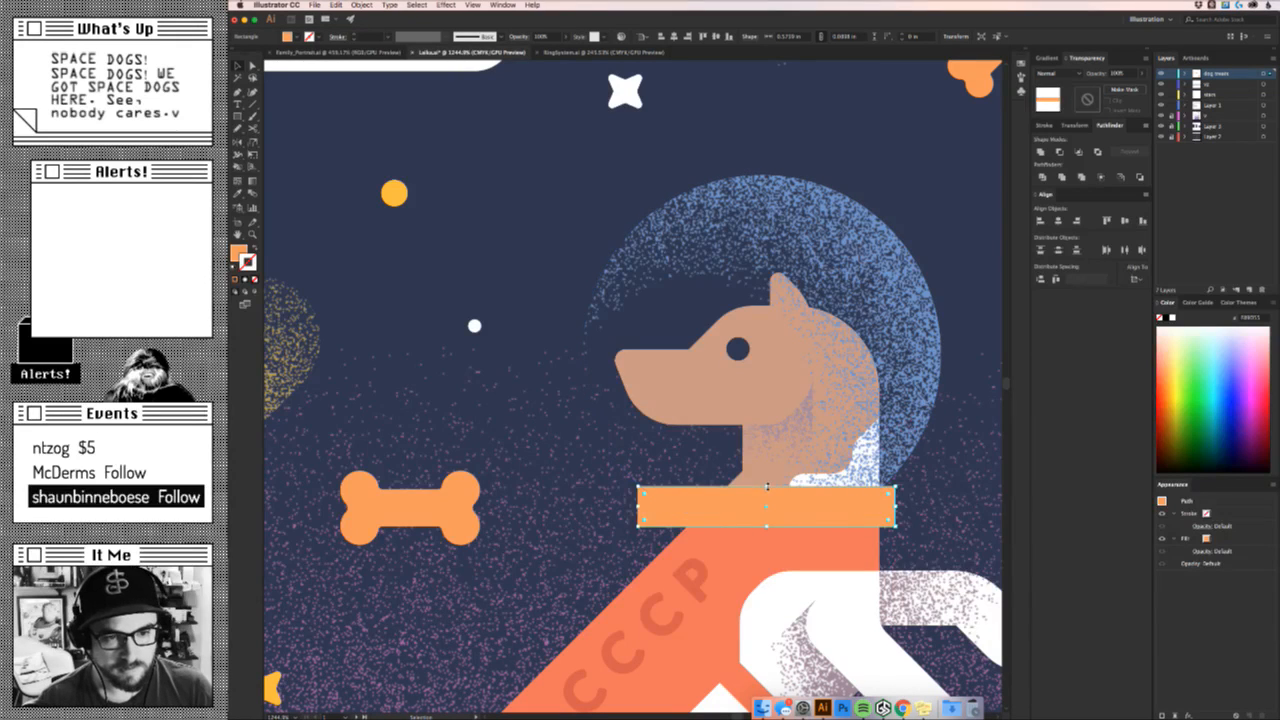
pyautogui.moveTo(765, 486); pyautogui.dragTo(769, 493)
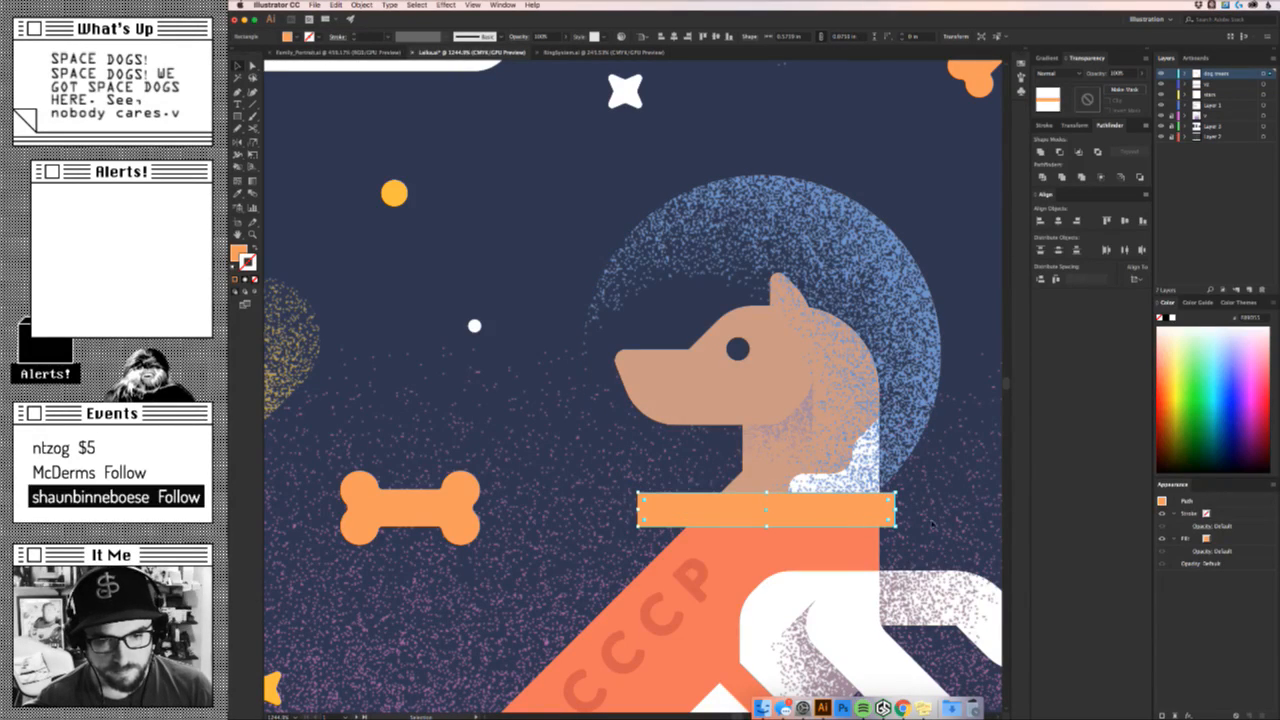
# Round the orange collar bar's corners fully so it has a pill shape.
pyautogui.press('a')
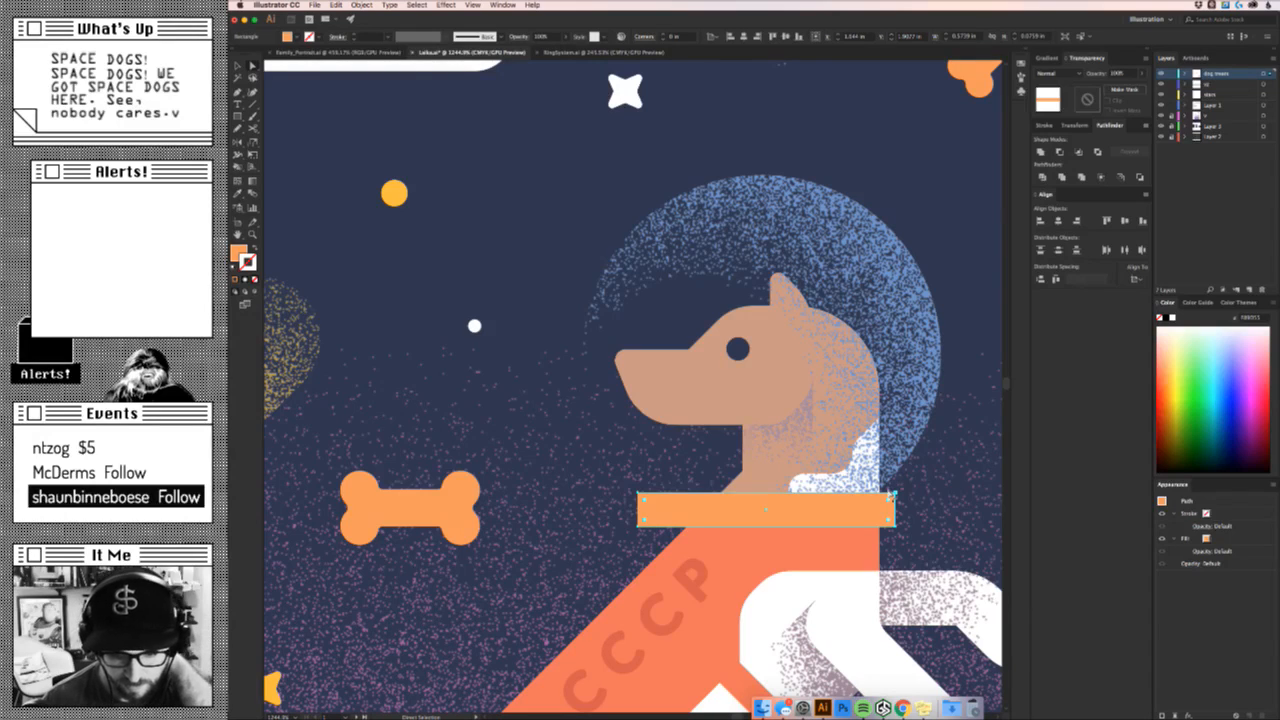
pyautogui.moveTo(890, 497)
pyautogui.mouseDown()
pyautogui.moveTo(875, 508)
pyautogui.moveTo(1030, 482)
pyautogui.moveTo(912, 501)
pyautogui.mouseUp()
pyautogui.click(954, 512)
pyautogui.press('z')
pyautogui.press('v')
pyautogui.click(960, 528)
# Close the white gap below the collar by raising the suit neckline's middle anchor and the front corner's curve handle.
pyautogui.press('a')
pyautogui.click(638, 590)
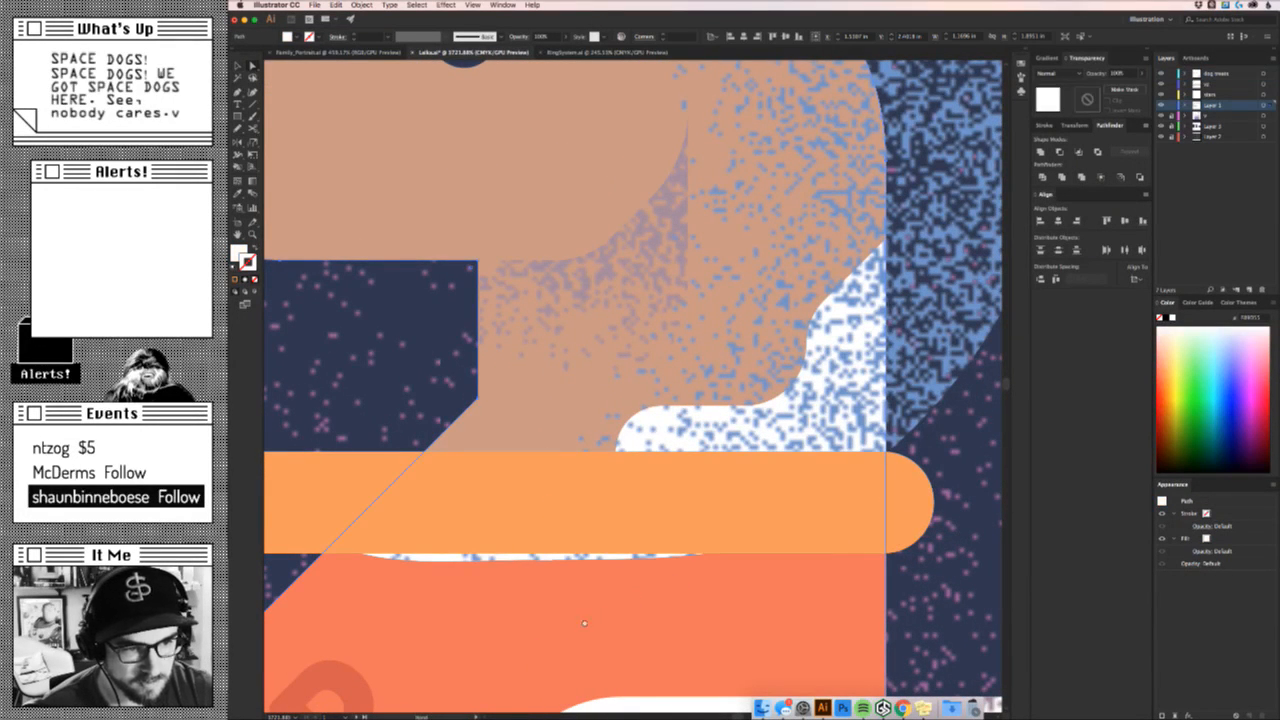
pyautogui.moveTo(583, 623); pyautogui.dragTo(784, 553)
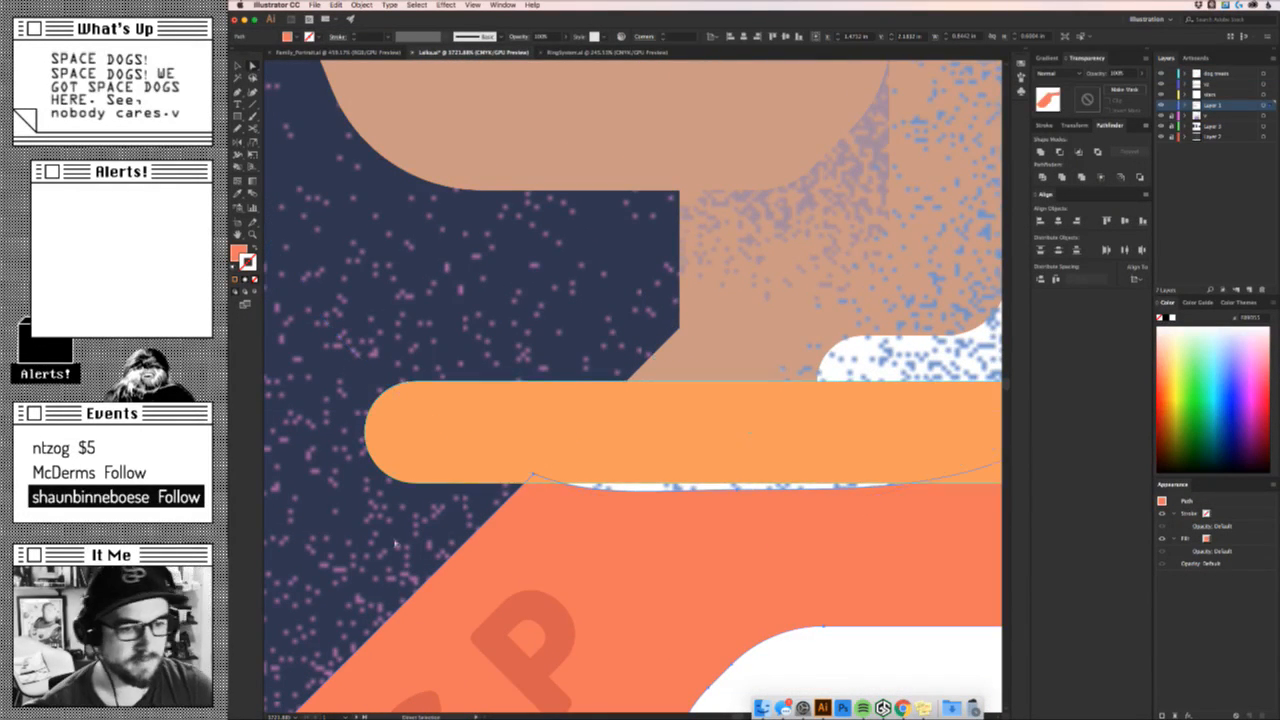
pyautogui.click(703, 527)
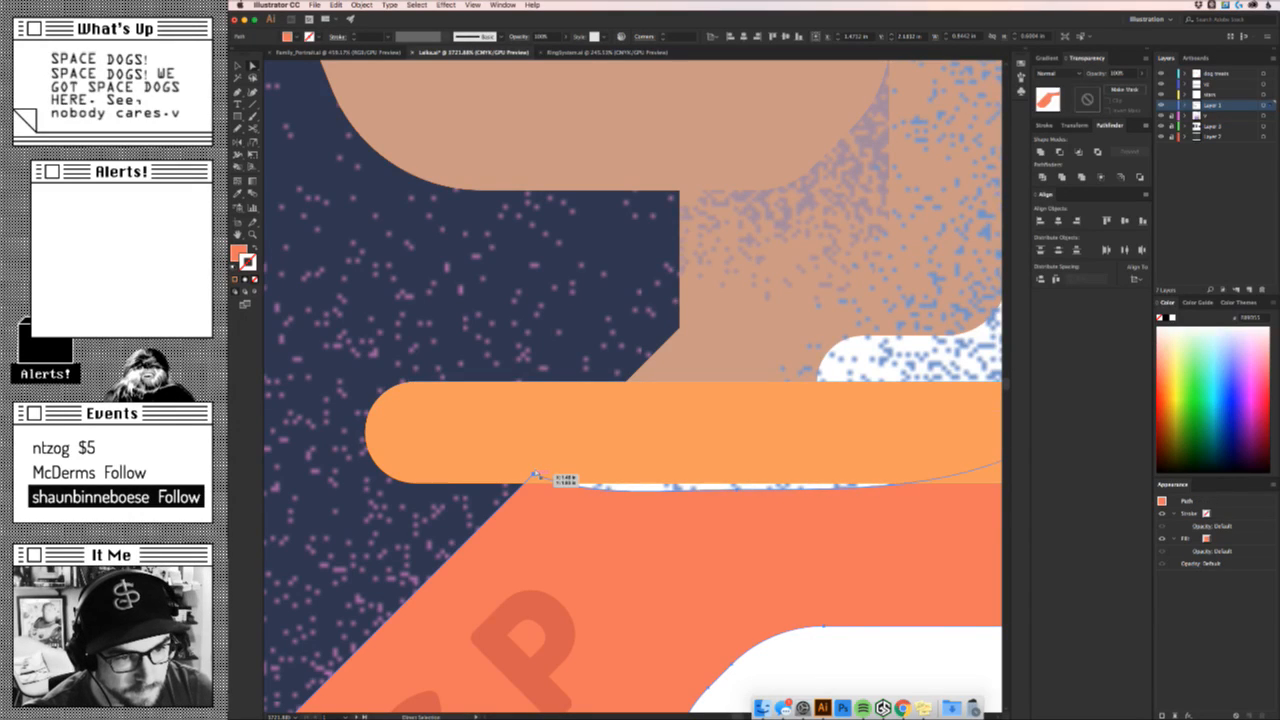
pyautogui.click(564, 480)
pyautogui.click(684, 489)
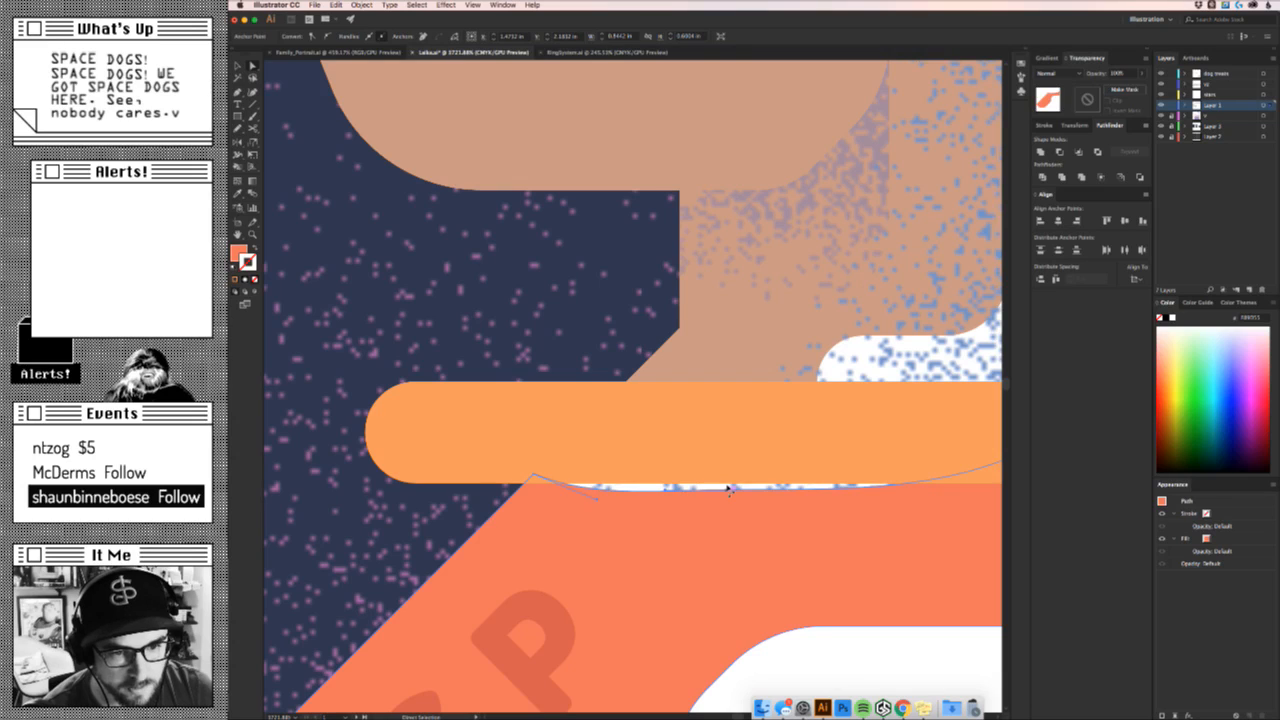
pyautogui.moveTo(766, 491); pyautogui.dragTo(766, 458)
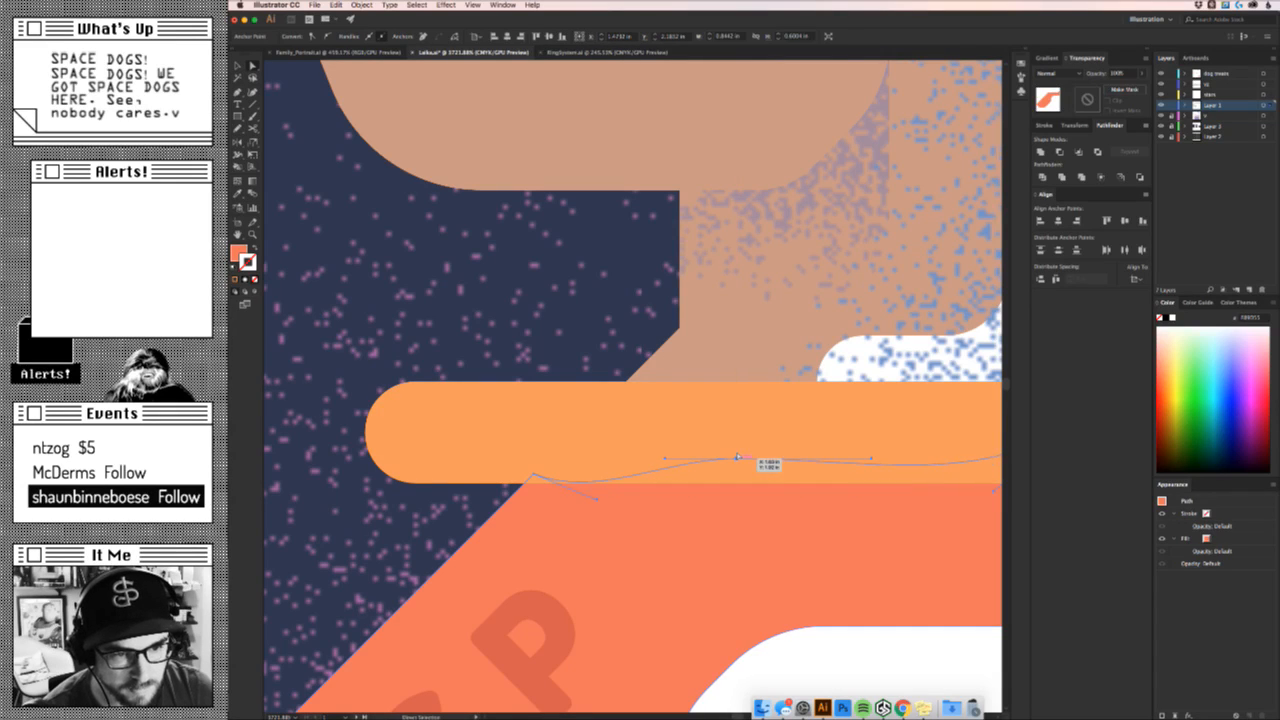
pyautogui.moveTo(598, 498); pyautogui.dragTo(598, 447)
pyautogui.press('v')
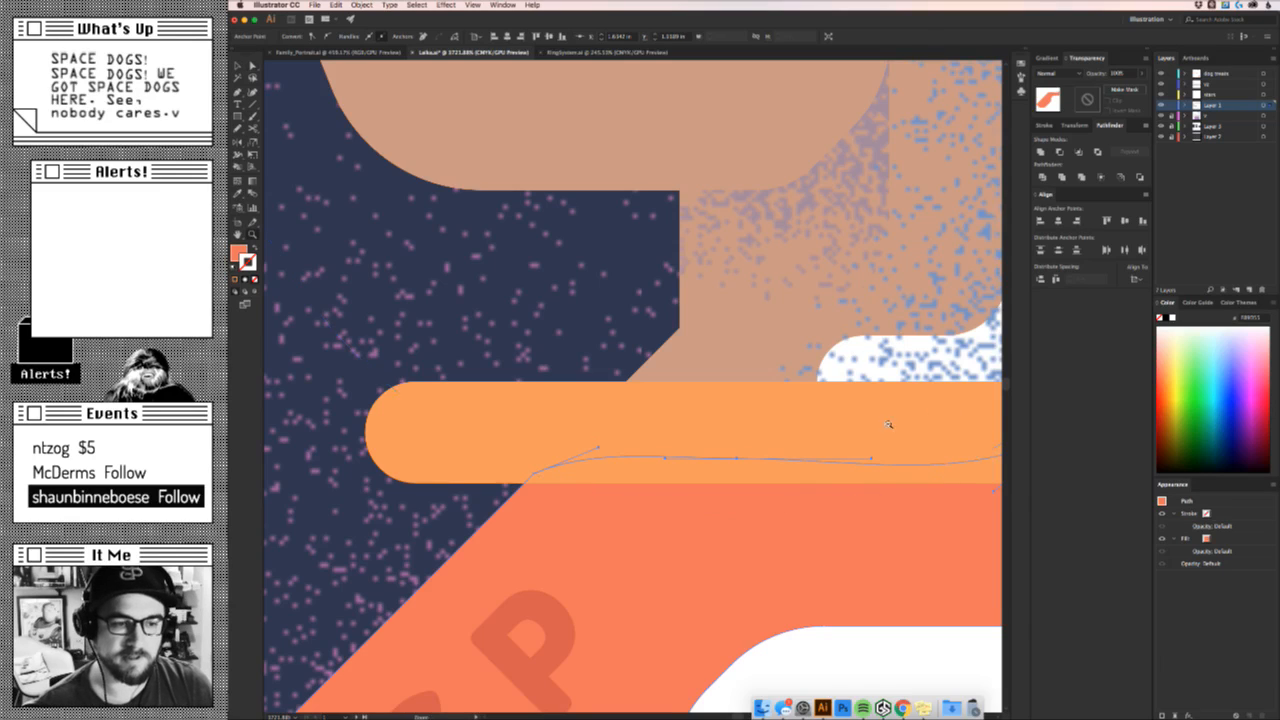
# Switch to Chrome to look at the Laika poster in the Google image search as reference.
pyautogui.moveTo(891, 424); pyautogui.dragTo(627, 492)
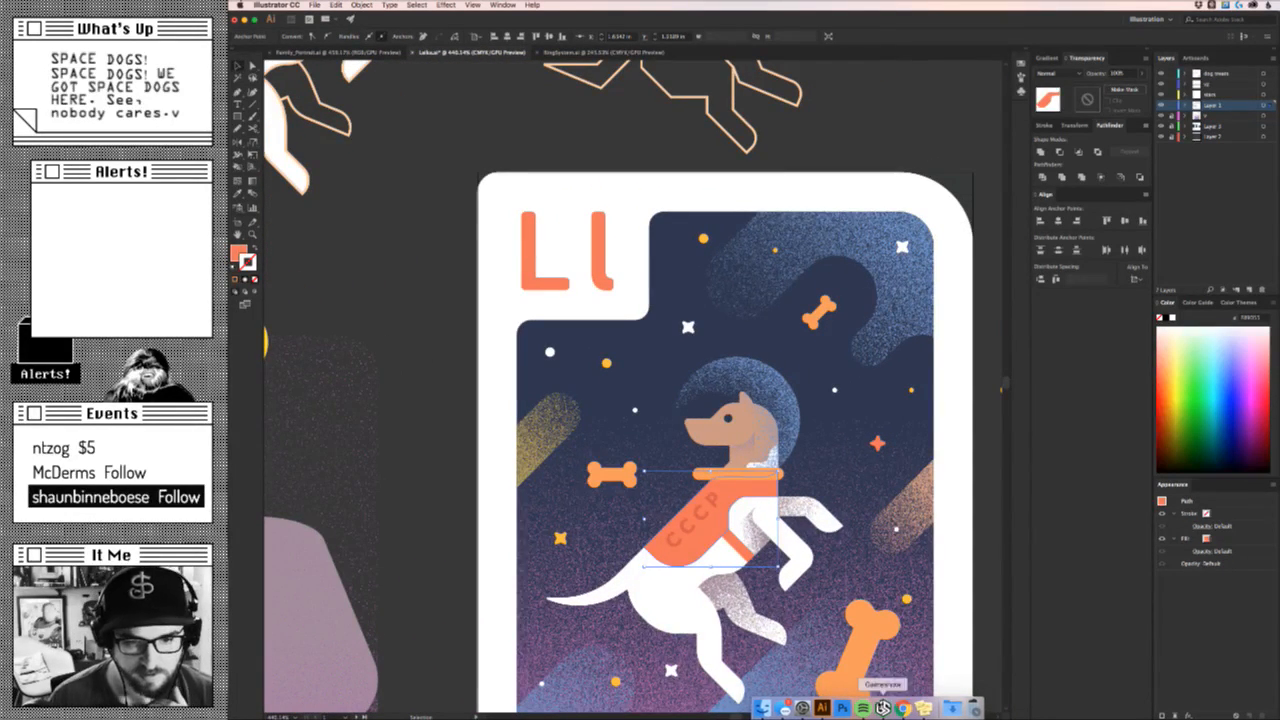
pyautogui.click(903, 708)
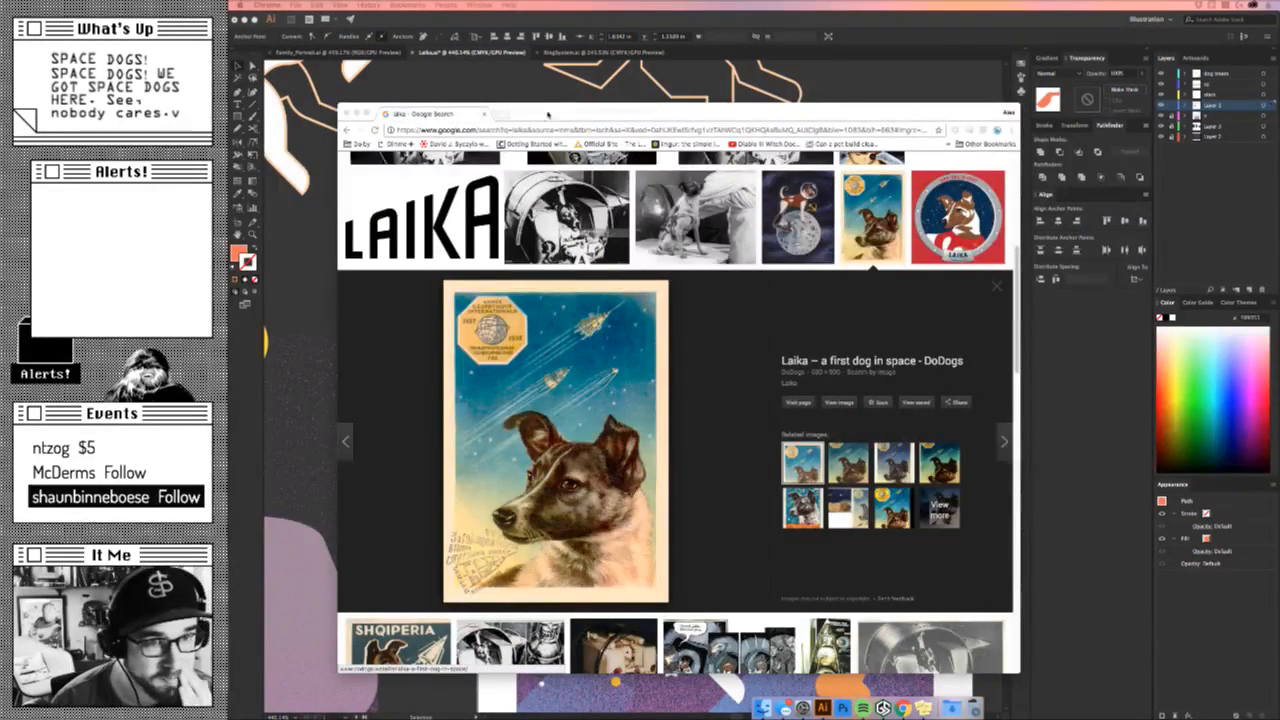
# Switch from Chrome back to Illustrator and inspect the dog's collar, neck and helmet up close.
pyautogui.moveTo(549, 114); pyautogui.dragTo(550, 102)
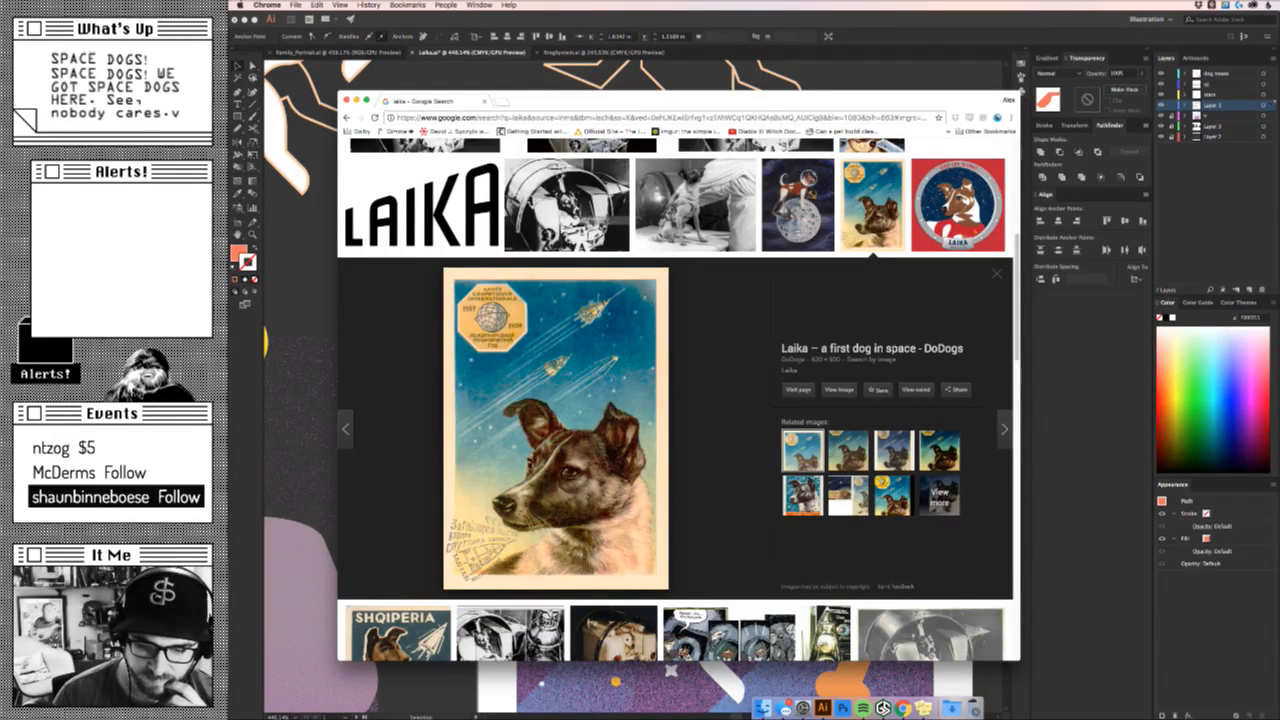
pyautogui.click(314, 500)
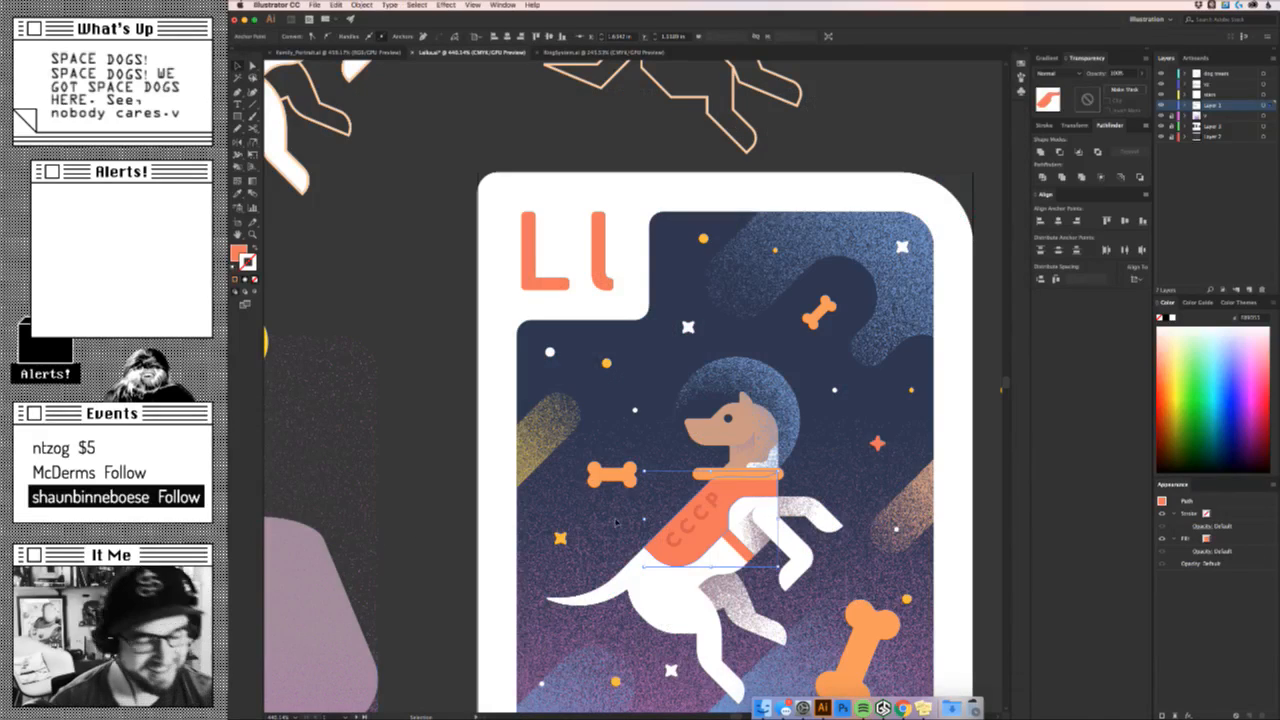
pyautogui.click(838, 468)
pyautogui.press('super+space')
pyautogui.moveTo(716, 485); pyautogui.dragTo(883, 477)
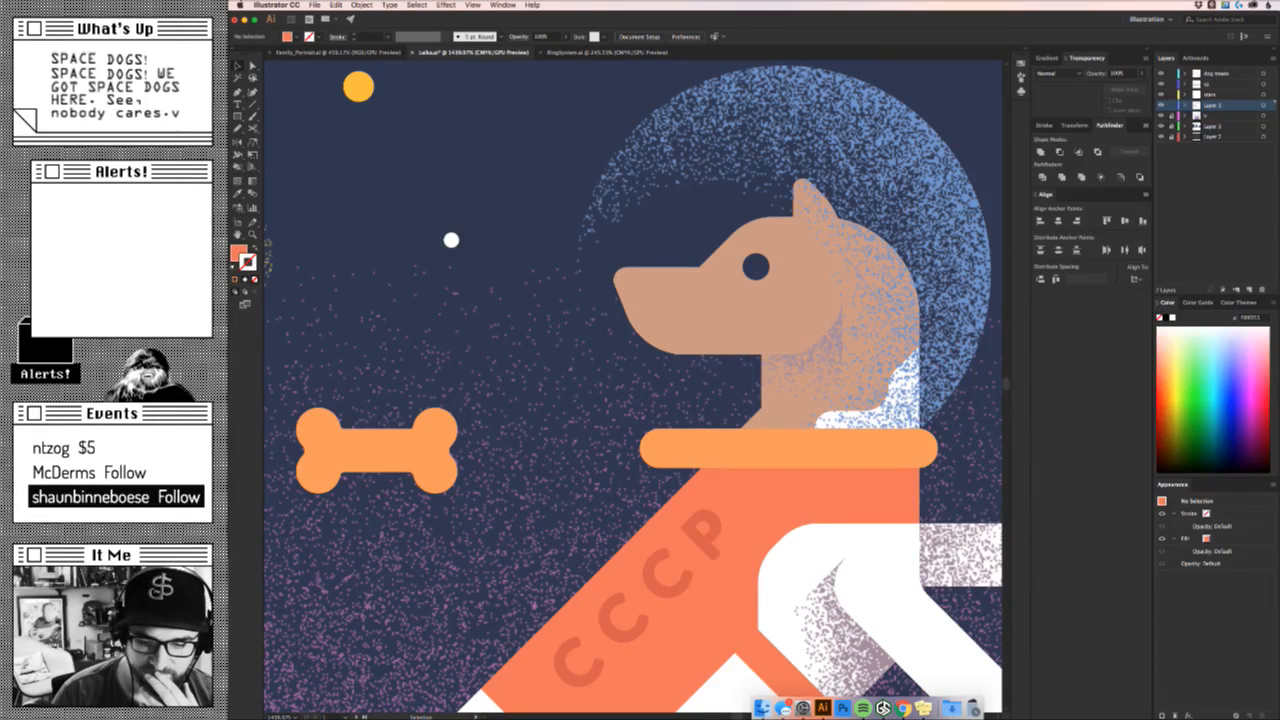
# Review the whole space dog on the card, switch to Chrome, and clear the extra Twitter window off the Laika poster.
pyautogui.press('super+Tab')
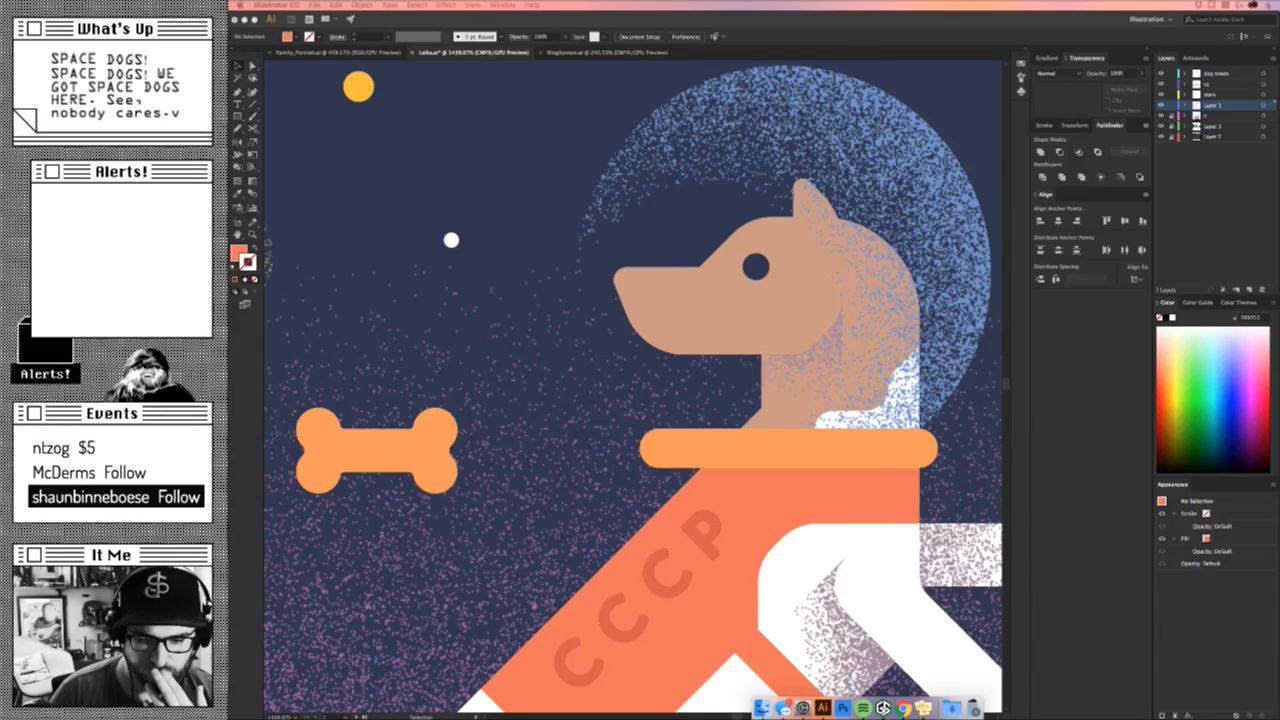
pyautogui.click(939, 491)
pyautogui.press('z')
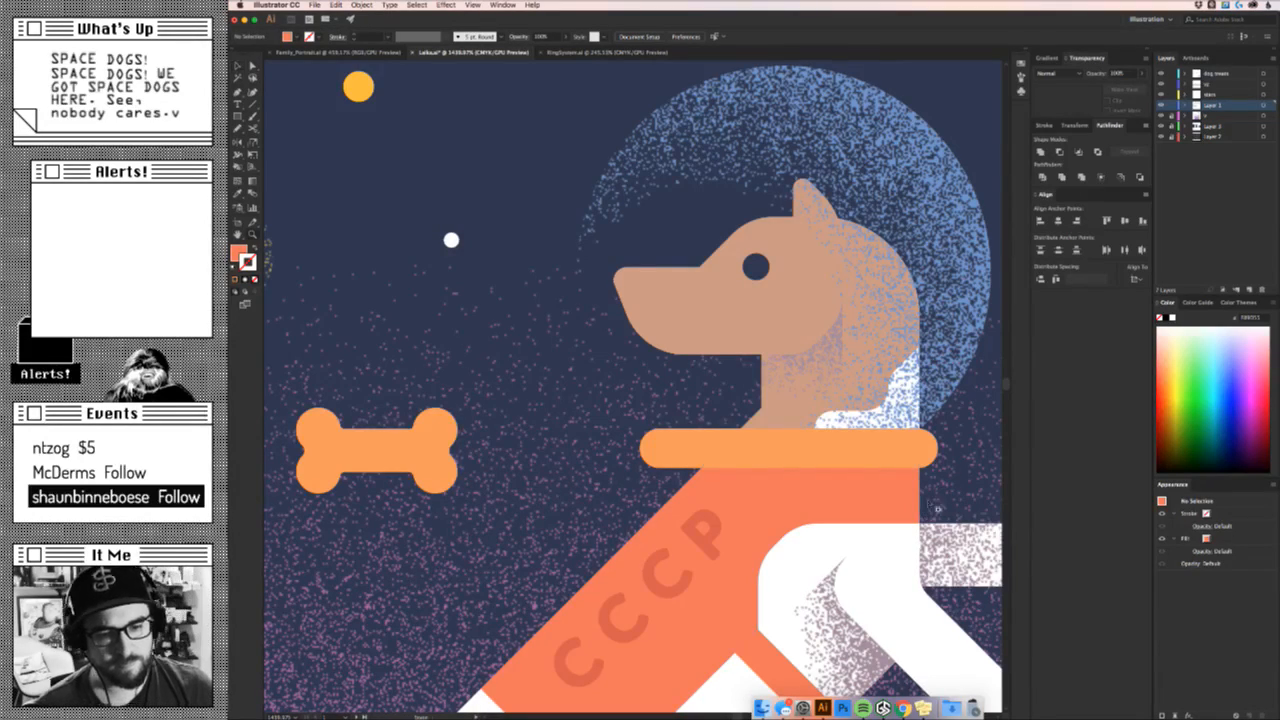
pyautogui.moveTo(938, 509); pyautogui.dragTo(778, 476)
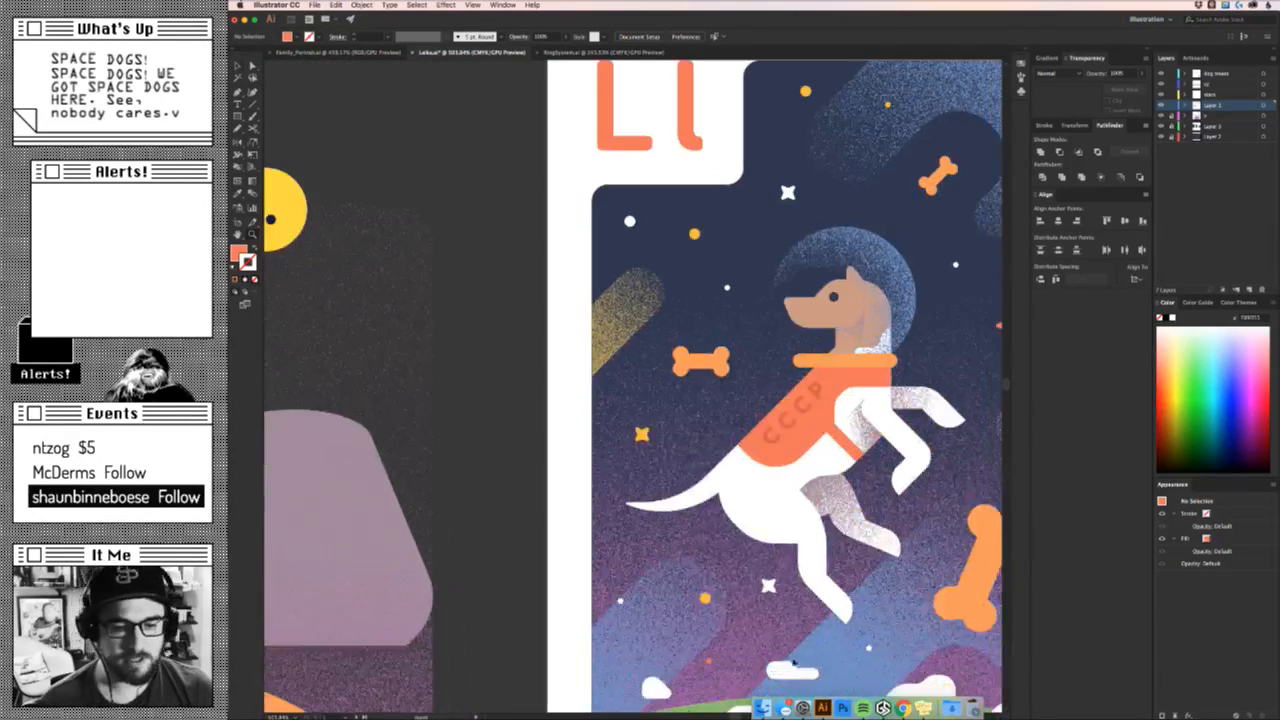
pyautogui.press('v')
pyautogui.click(786, 706)
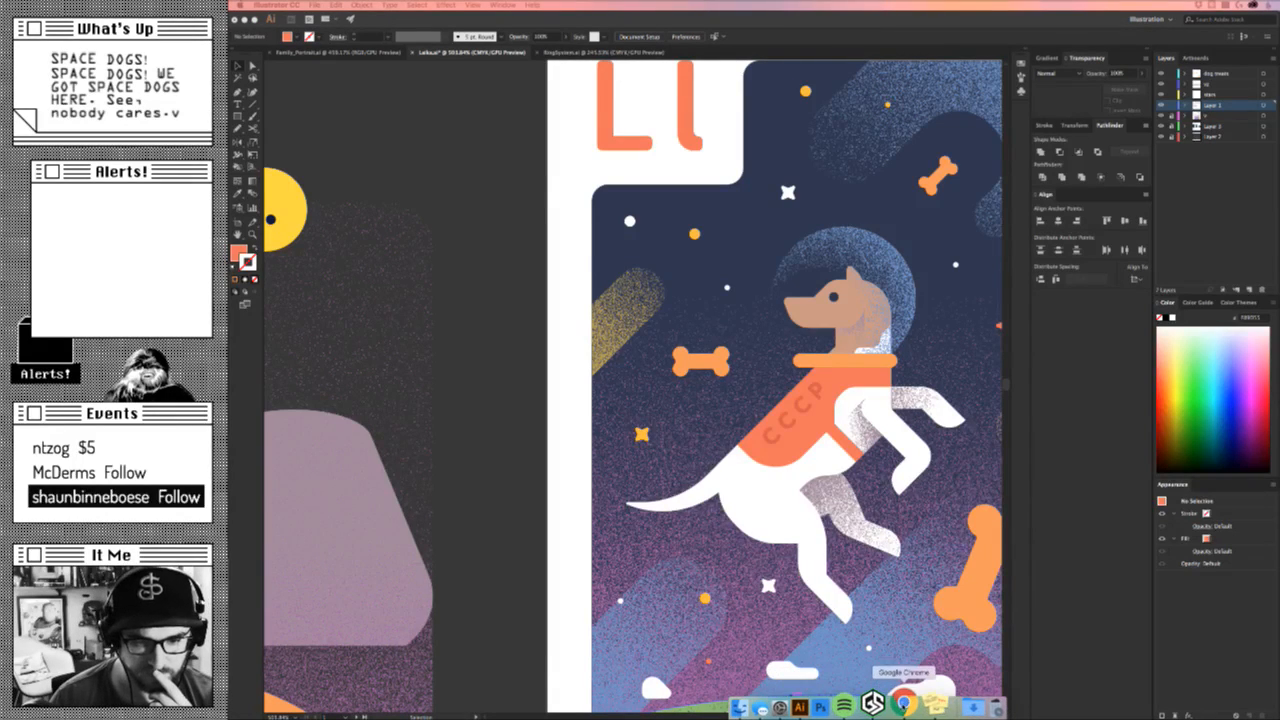
pyautogui.click(903, 708)
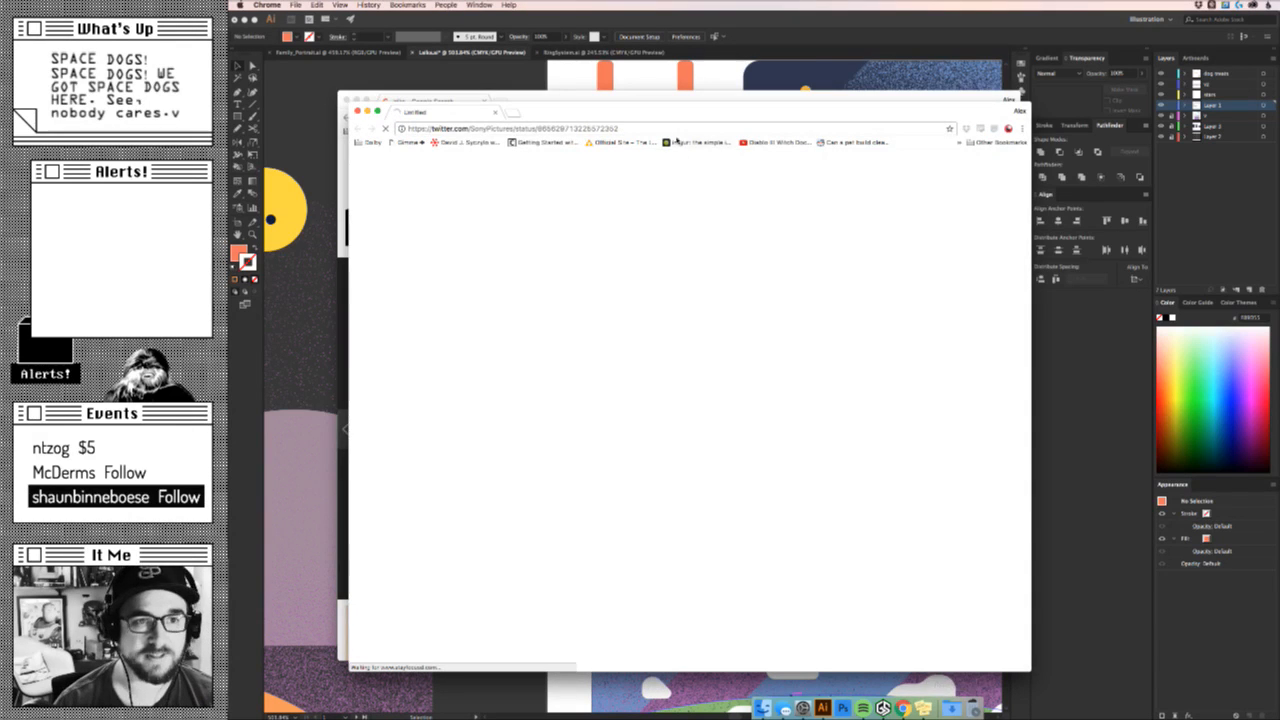
pyautogui.moveTo(649, 108); pyautogui.dragTo(846, 719)
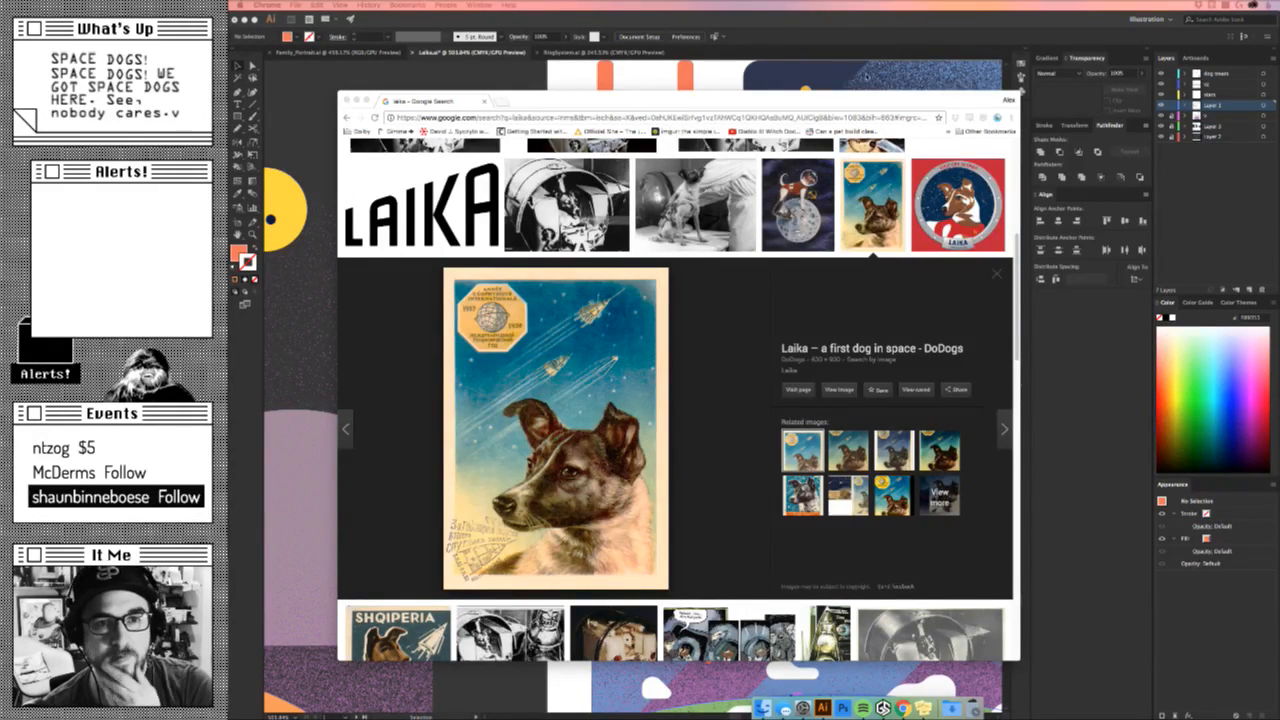
# Switch back to Illustrator and move the yellow dot above the large bone slightly up-left and the white star beside it slightly down.
pyautogui.click(867, 76)
pyautogui.press('z')
pyautogui.moveTo(906, 338); pyautogui.dragTo(636, 380)
pyautogui.press('super+space')
pyautogui.moveTo(765, 471); pyautogui.dragTo(858, 471)
pyautogui.moveTo(832, 428); pyautogui.dragTo(812, 409)
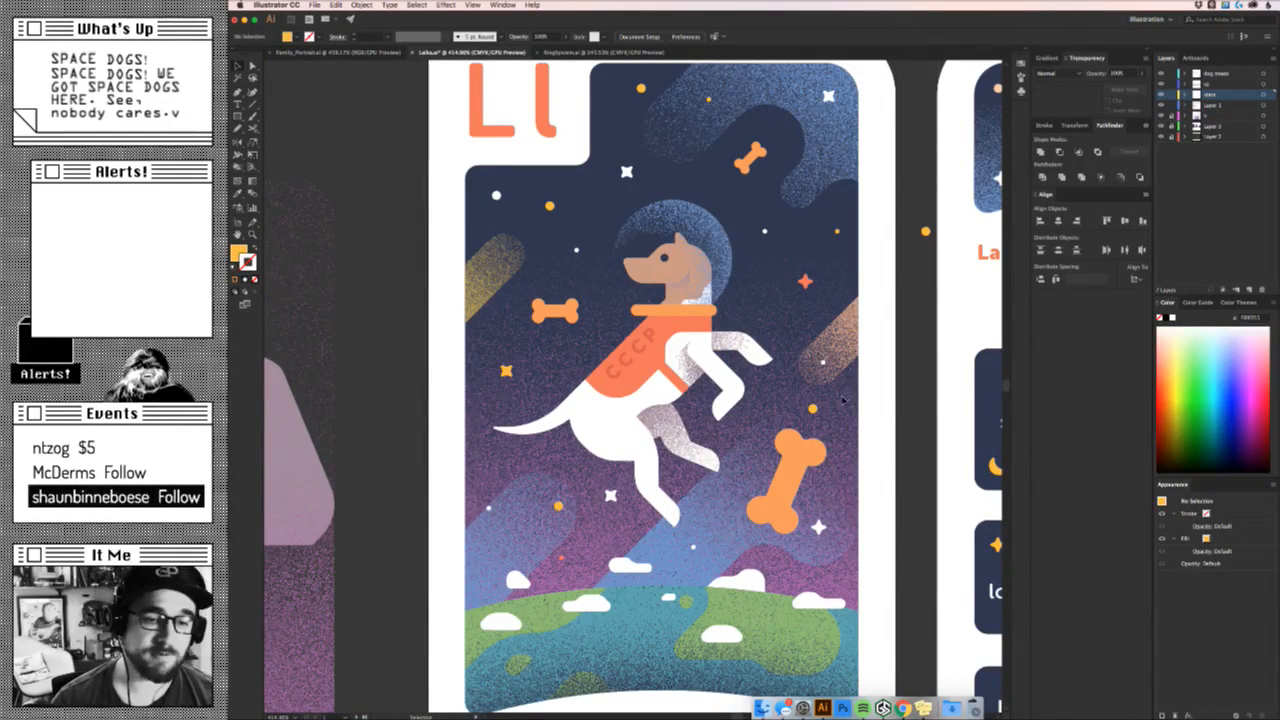
pyautogui.moveTo(818, 525); pyautogui.dragTo(824, 540)
pyautogui.click(843, 529)
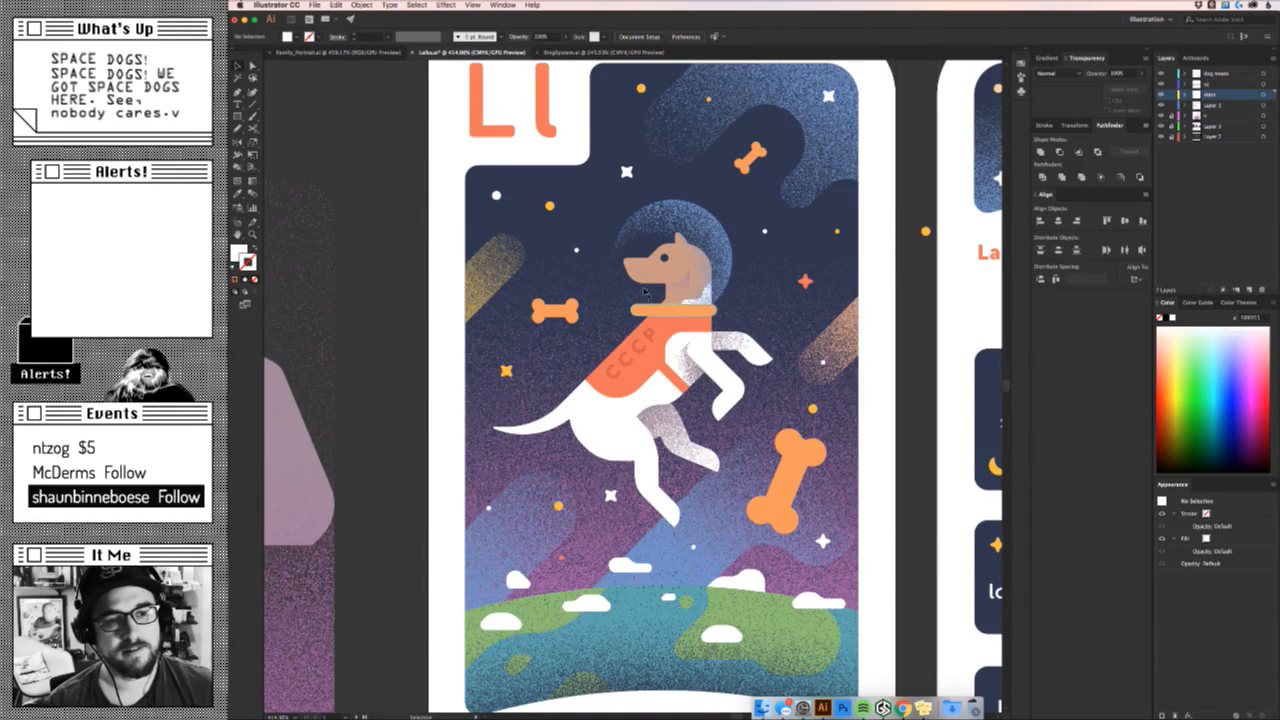
# Move the orange bone behind the dog's back and the yellow star below it slightly downward.
pyautogui.moveTo(568, 312); pyautogui.dragTo(559, 334)
pyautogui.moveTo(510, 369); pyautogui.dragTo(508, 381)
pyautogui.click(550, 375)
# Move the small white dot in front of the helmet up to just left of the white star.
pyautogui.moveTo(587, 298); pyautogui.dragTo(694, 420)
pyautogui.press('z')
pyautogui.press('v')
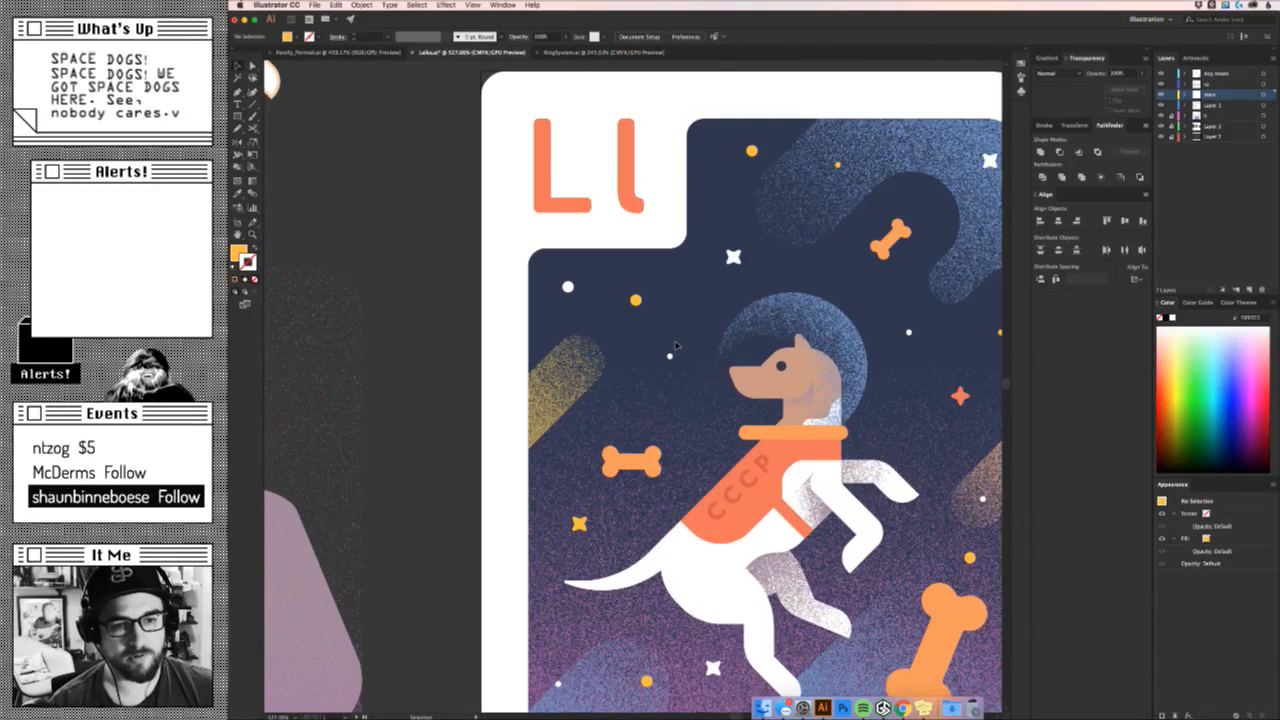
pyautogui.moveTo(670, 357); pyautogui.dragTo(657, 284)
pyautogui.click(660, 300)
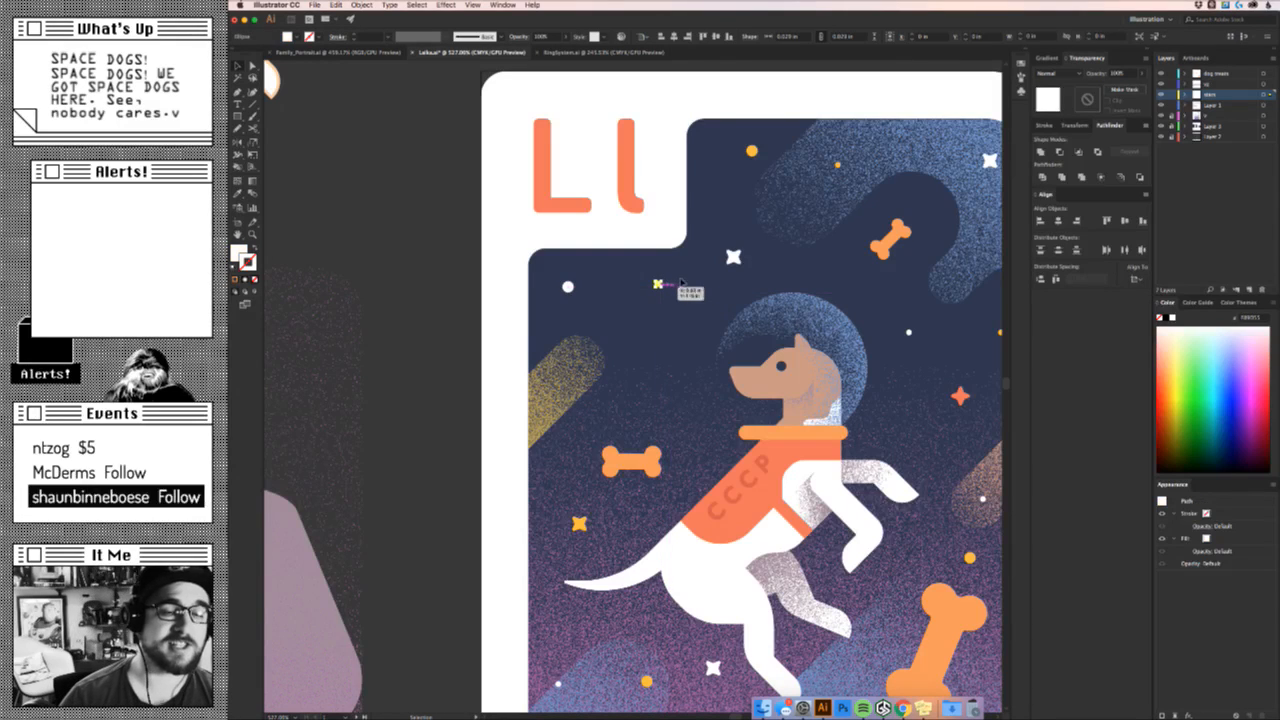
pyautogui.click(690, 334)
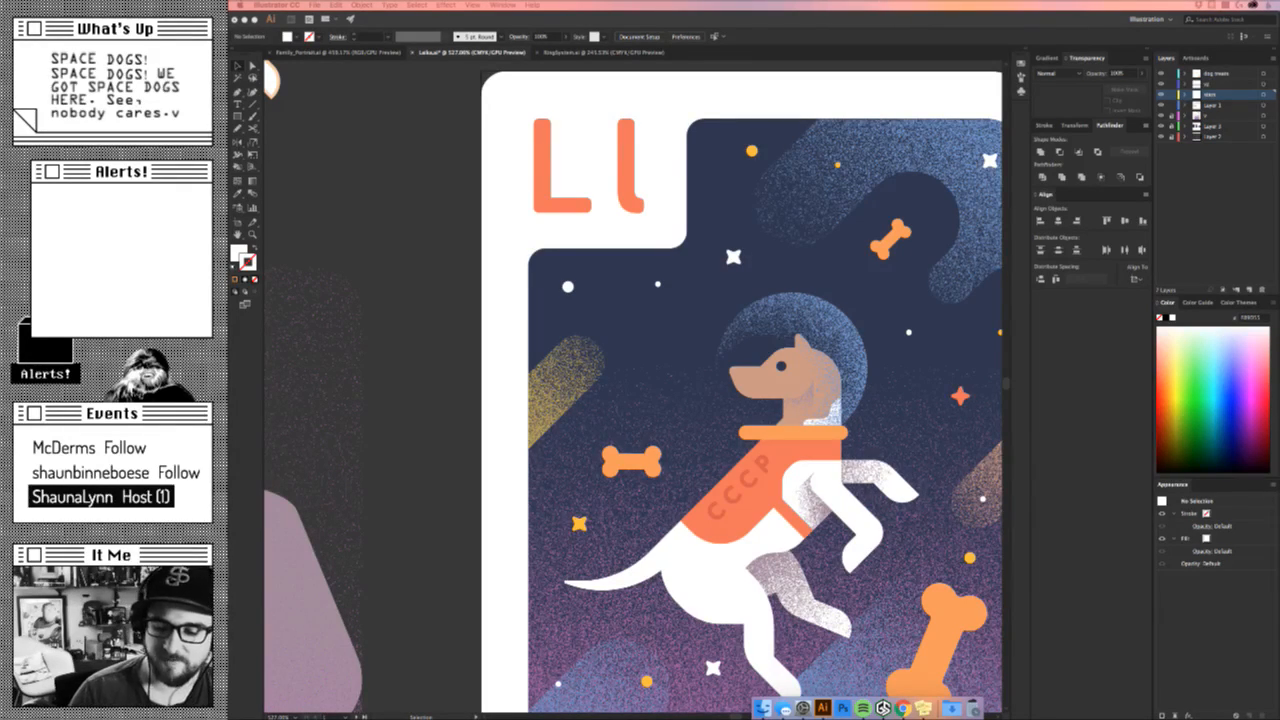
# Switch to Chrome and search Google Images for "dog leash" in a new tab.
pyautogui.click(903, 706)
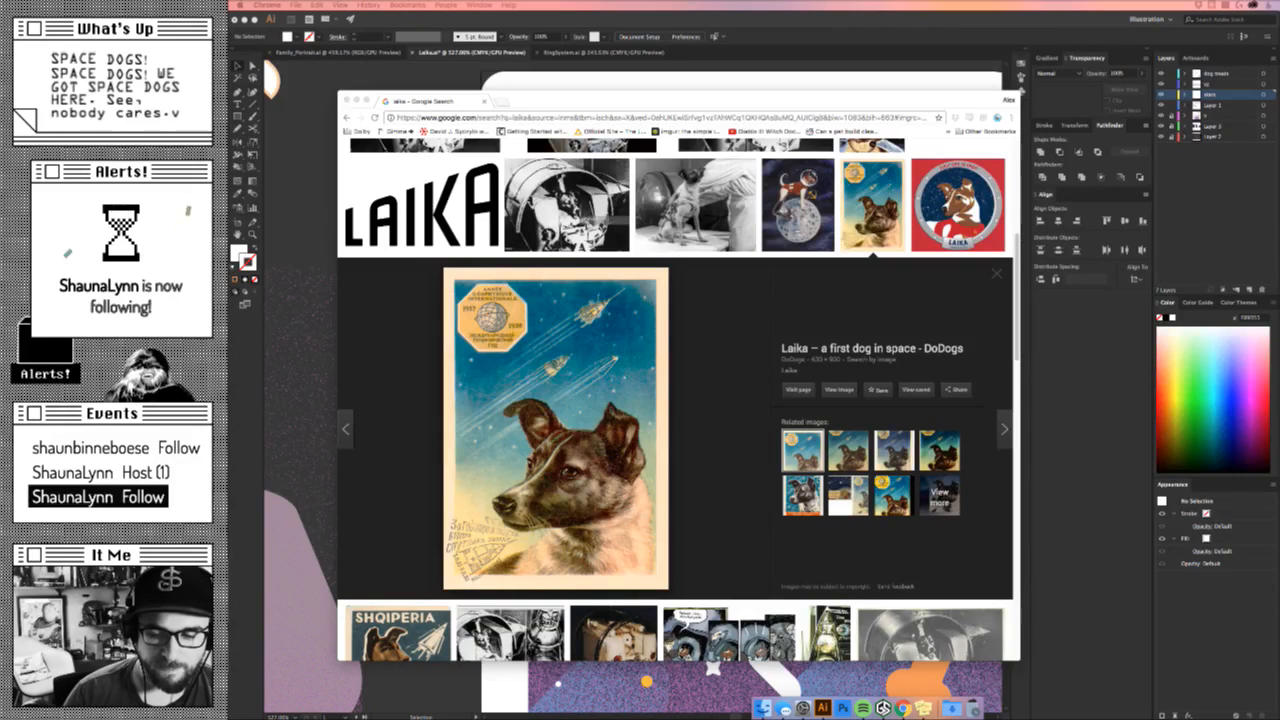
pyautogui.click(866, 22)
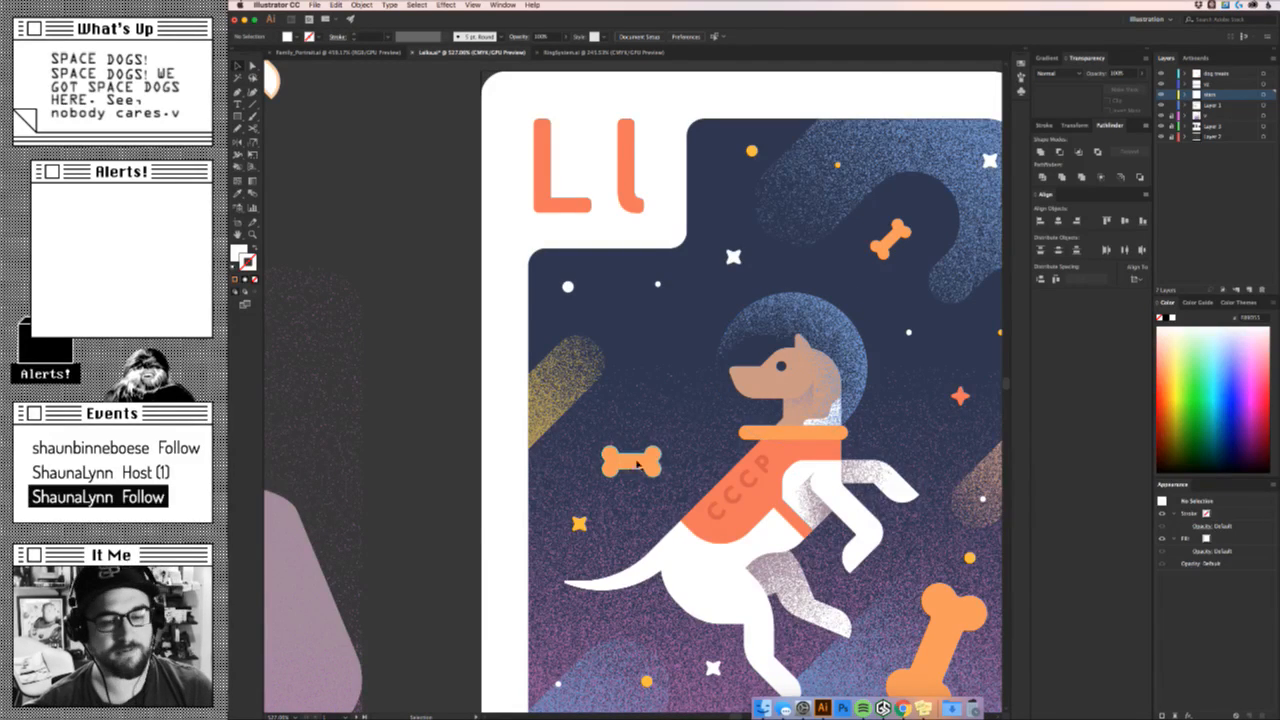
pyautogui.press('p')
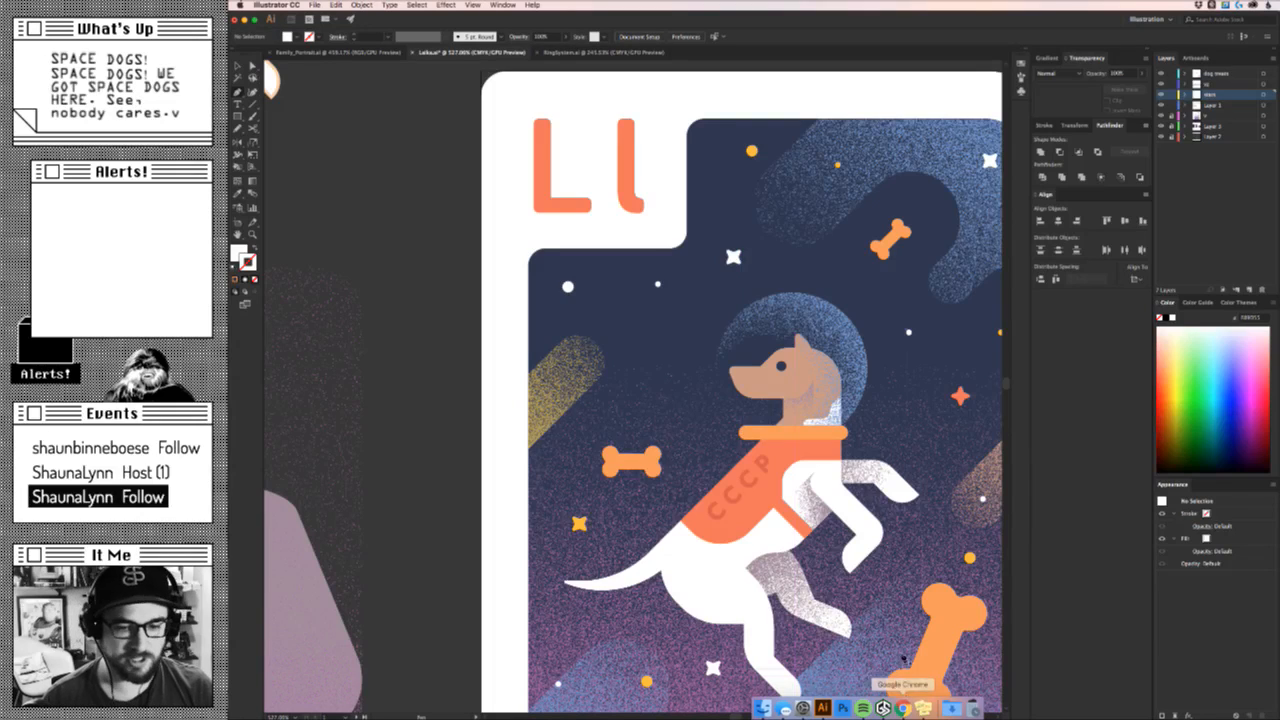
pyautogui.click(902, 708)
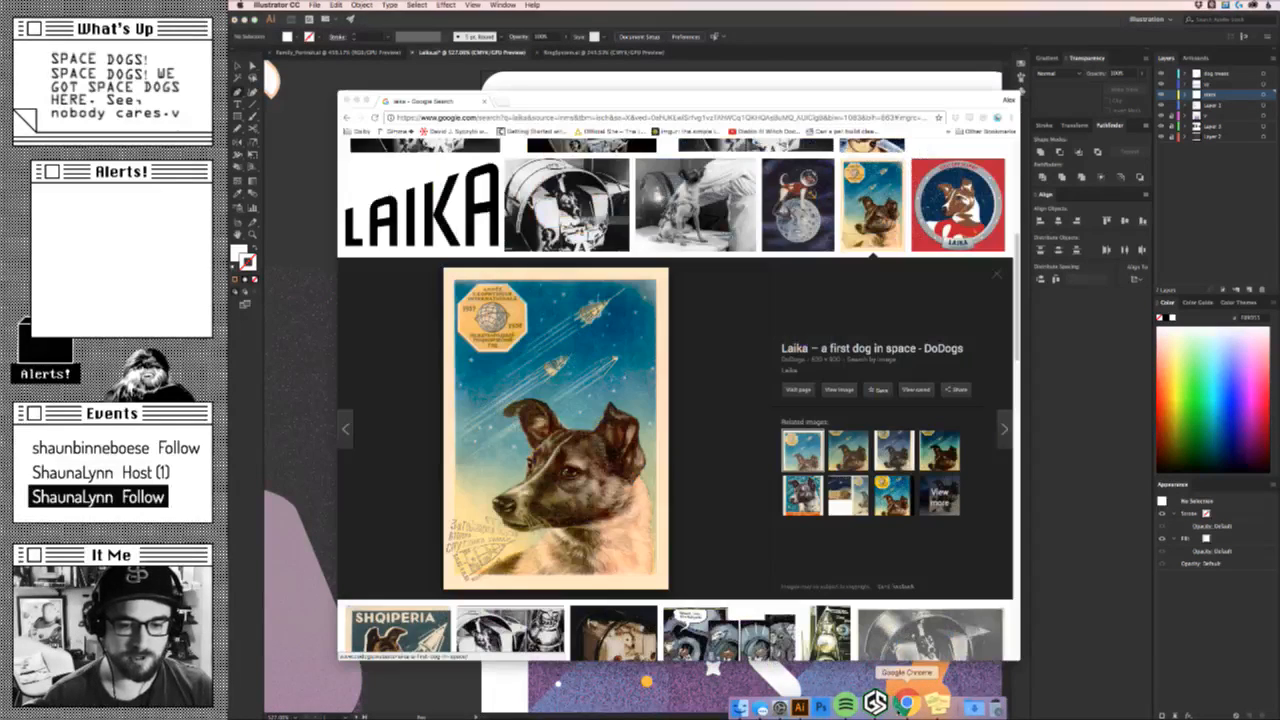
pyautogui.click(500, 101)
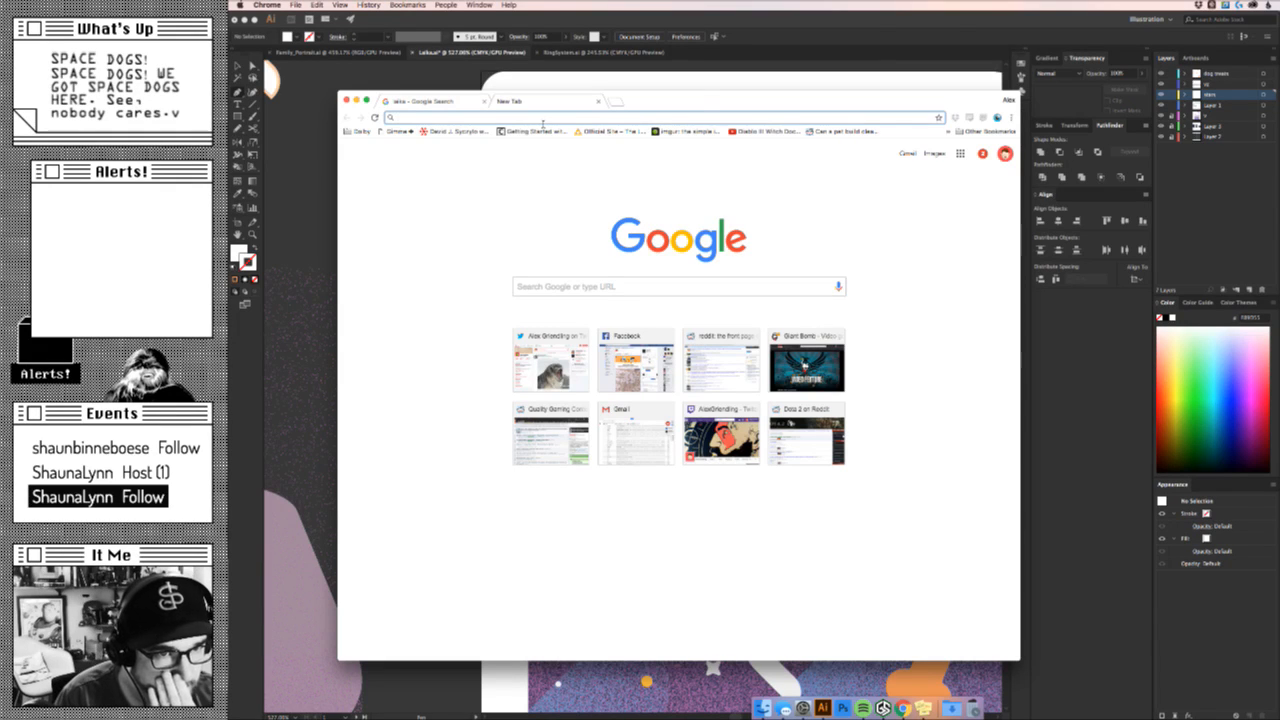
pyautogui.moveTo(702, 94); pyautogui.dragTo(676, 74)
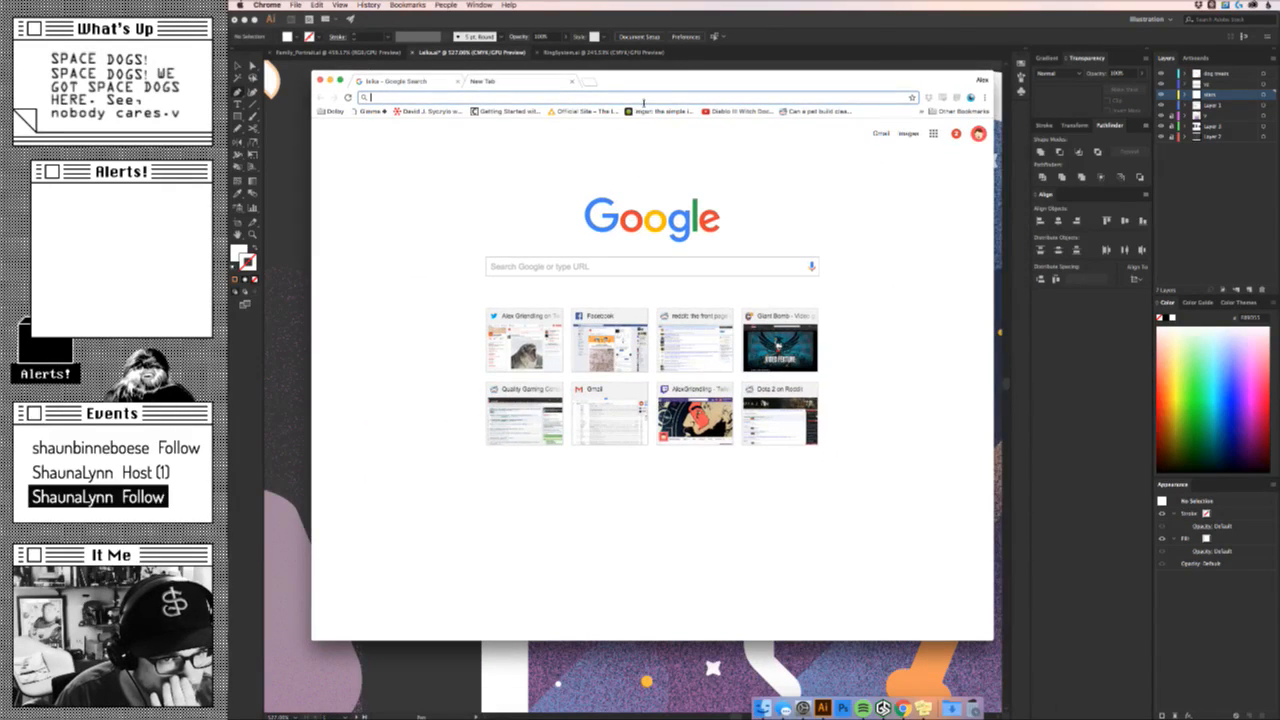
pyautogui.write('dog leech')
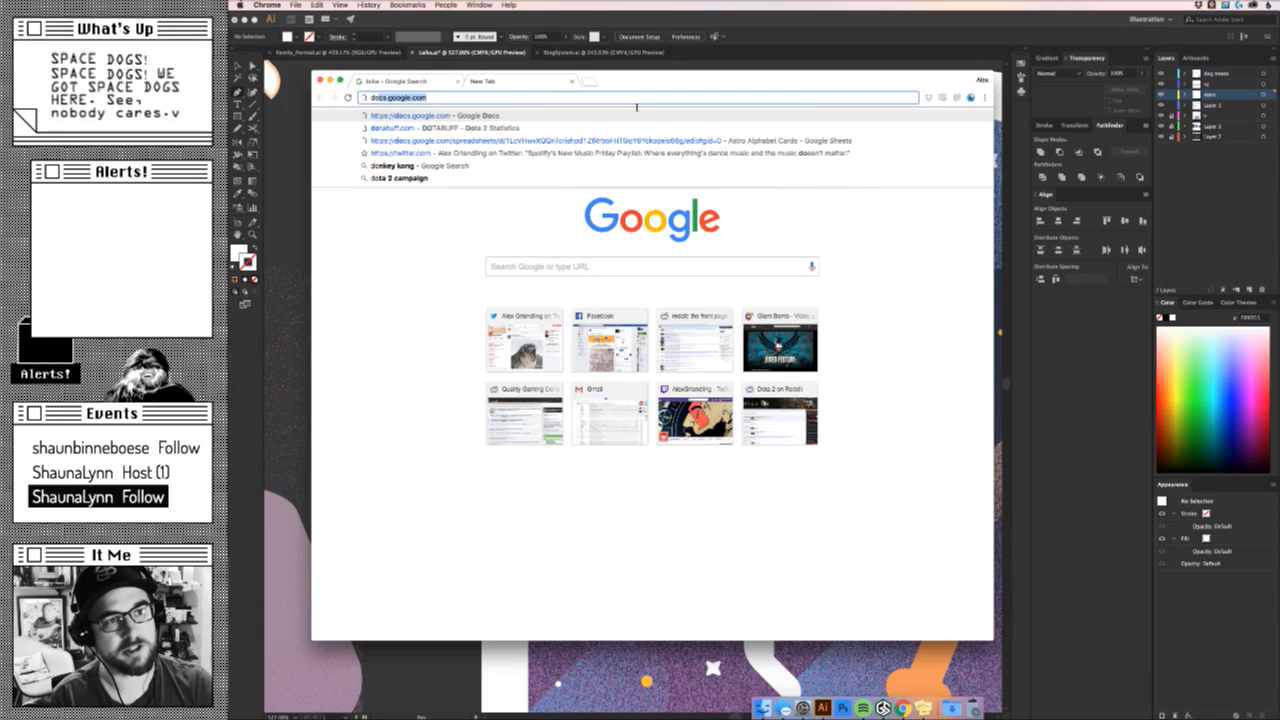
pyautogui.press('BackSpace')
pyautogui.press('BackSpace')
pyautogui.press('BackSpace')
pyautogui.write('ash')
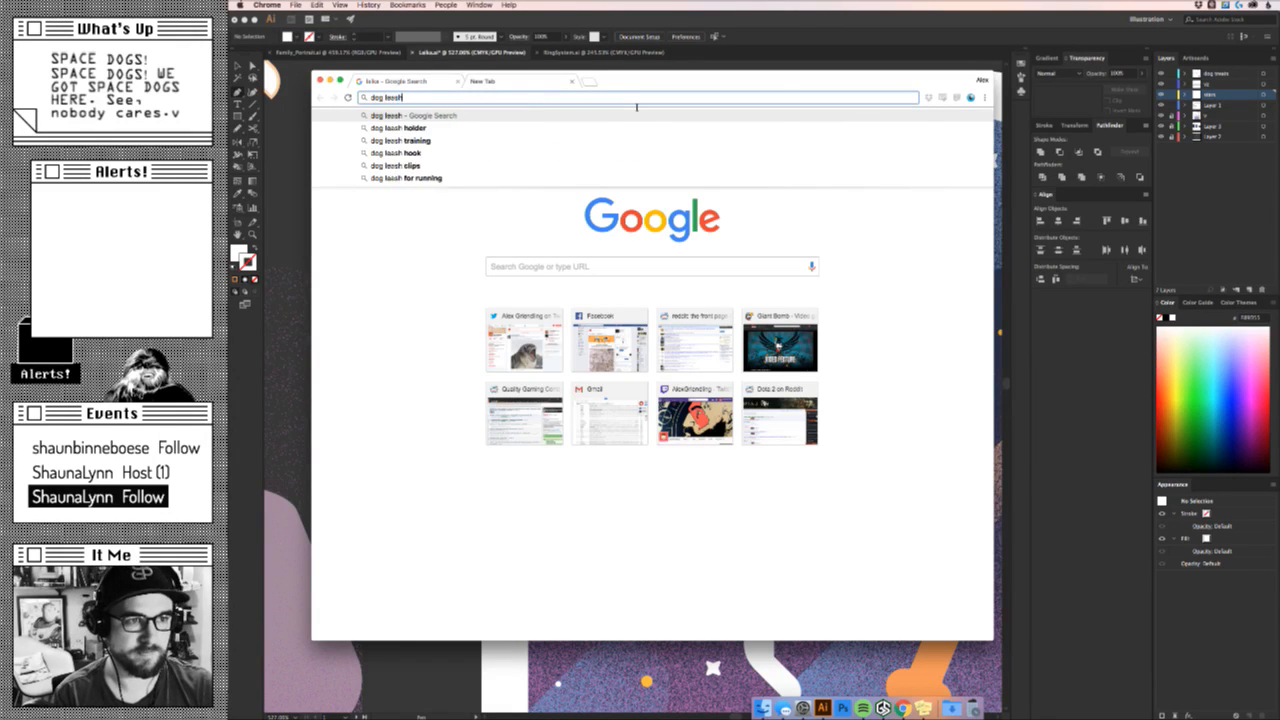
pyautogui.press('Return')
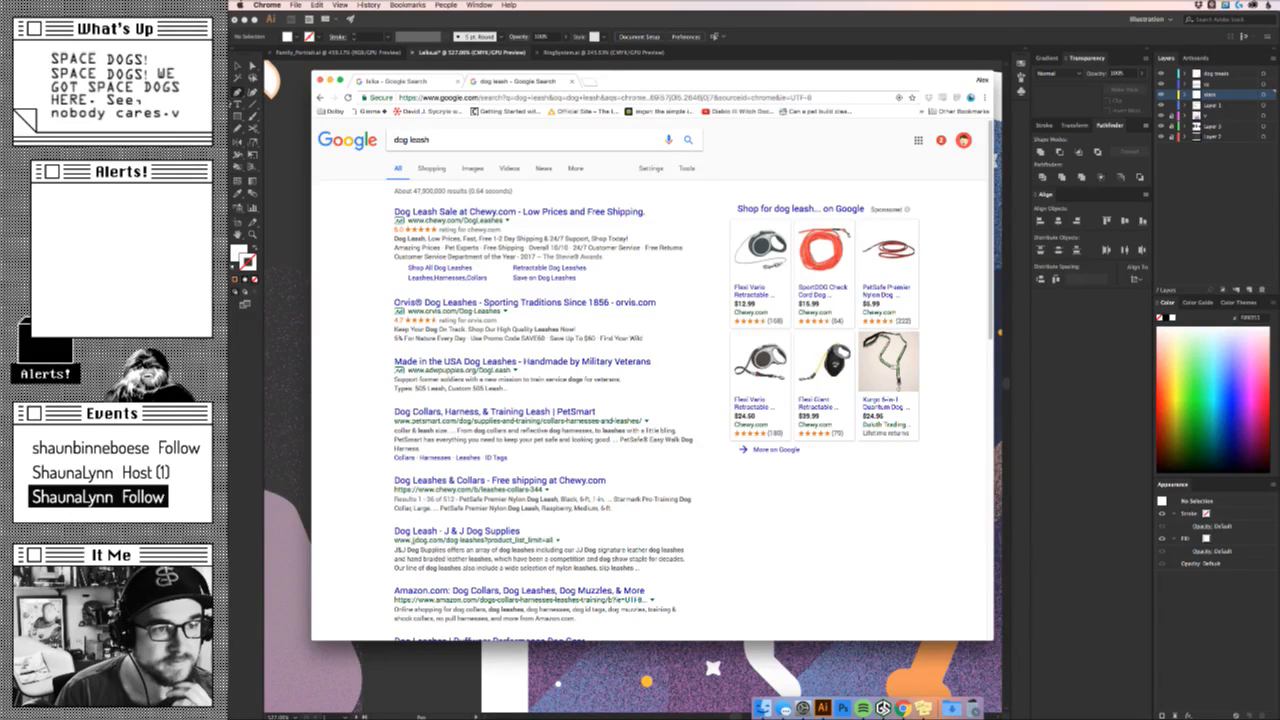
pyautogui.click(473, 169)
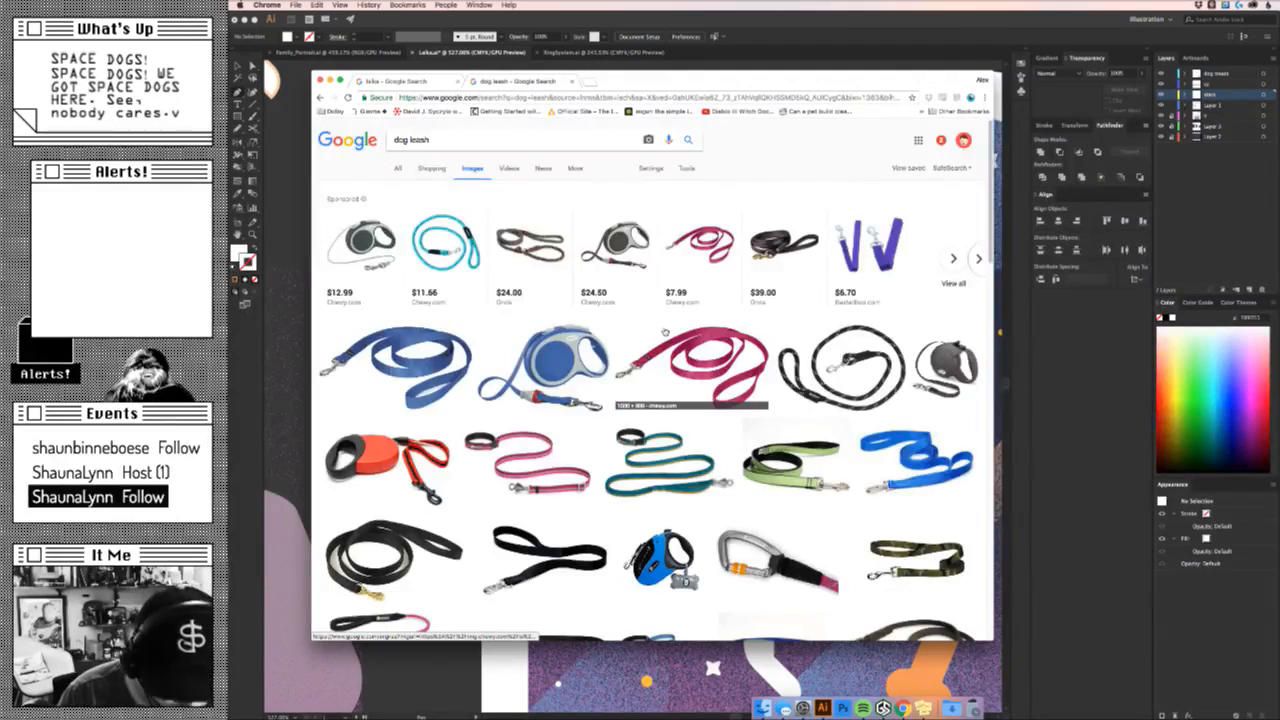
# Look through the dog leash pictures for reference.
pyautogui.scroll(-5, 600, 300)
pyautogui.scroll(-1, 661, 330)
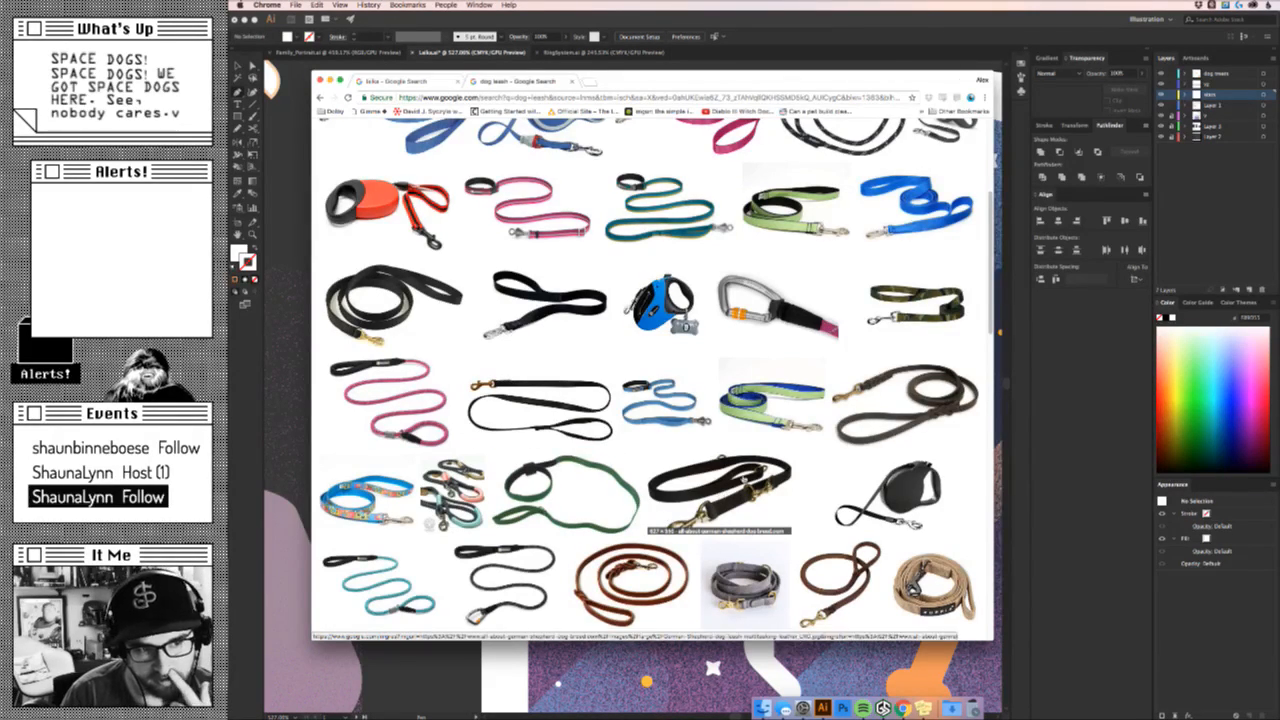
pyautogui.scroll(-7, 720, 498)
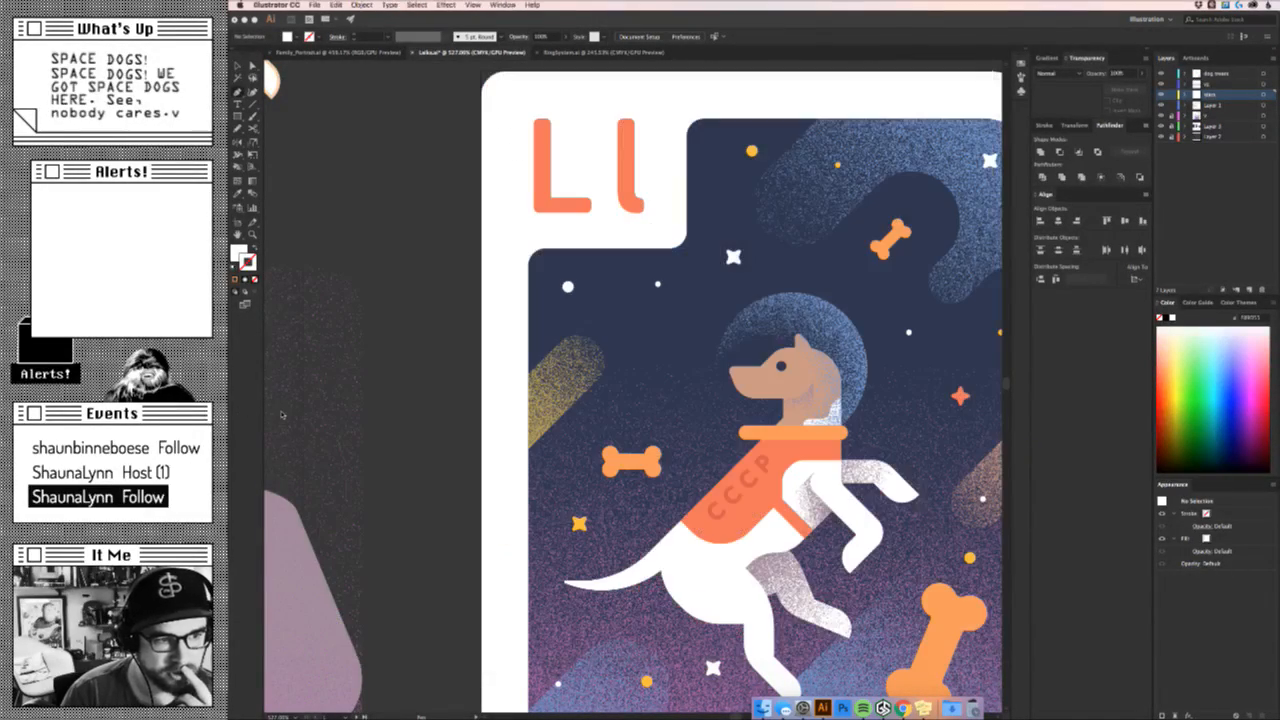
# Switch back to Illustrator and examine the front end of the dog's orange collar up close.
pyautogui.click(282, 415)
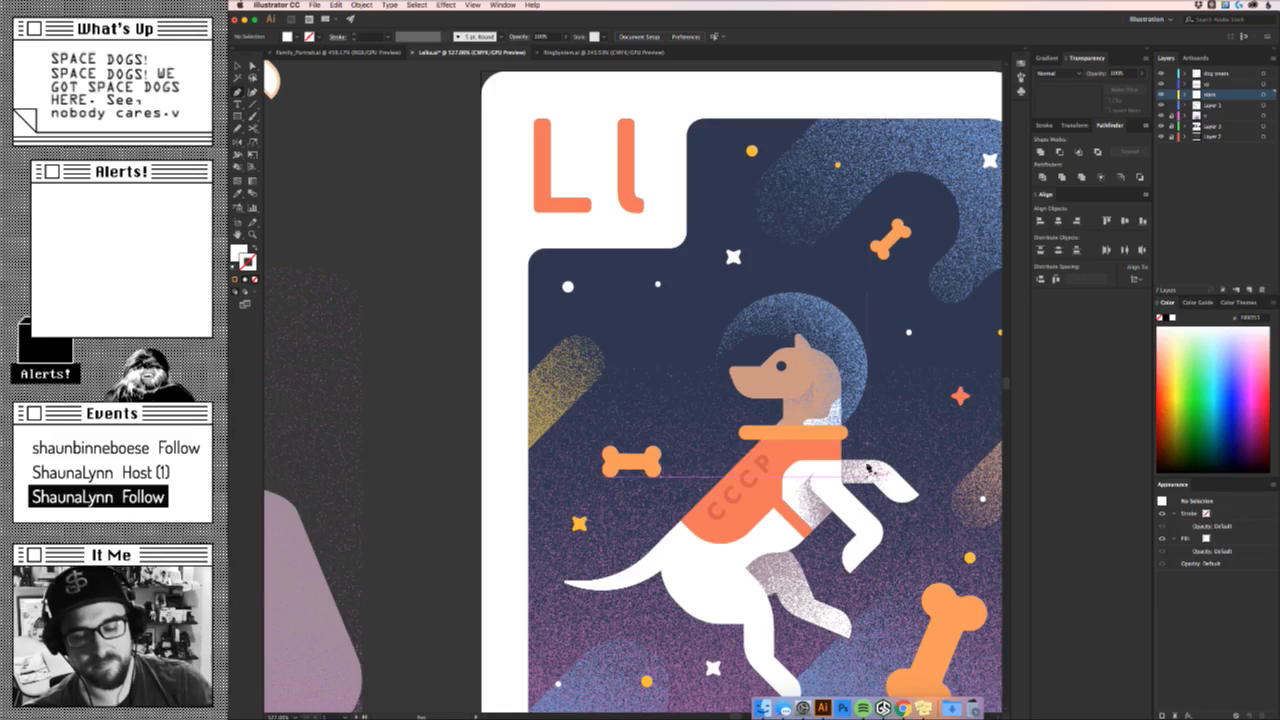
pyautogui.scroll(-2, 792, 446)
pyautogui.moveTo(787, 437); pyautogui.dragTo(843, 451)
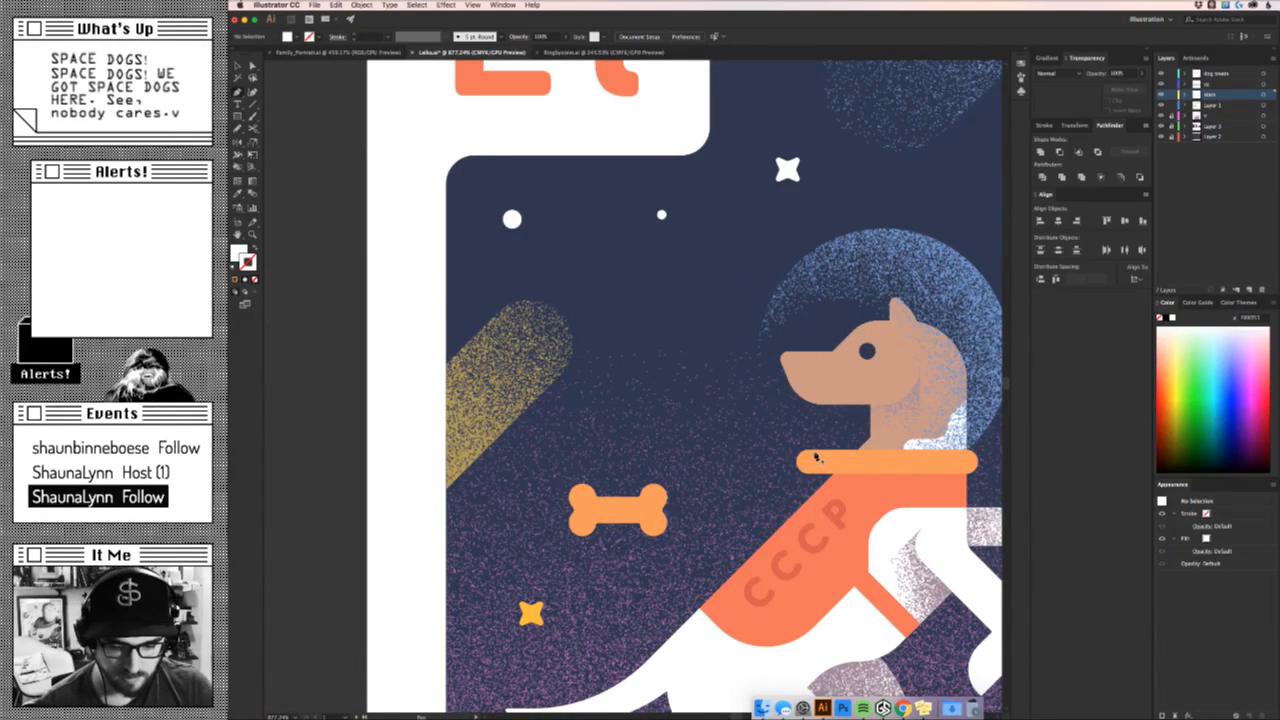
# Draw an open zigzag leash path of four straight segments with the Pen tool, starting at the dog's collar.
pyautogui.click(816, 457)
pyautogui.moveTo(682, 456); pyautogui.dragTo(647, 410)
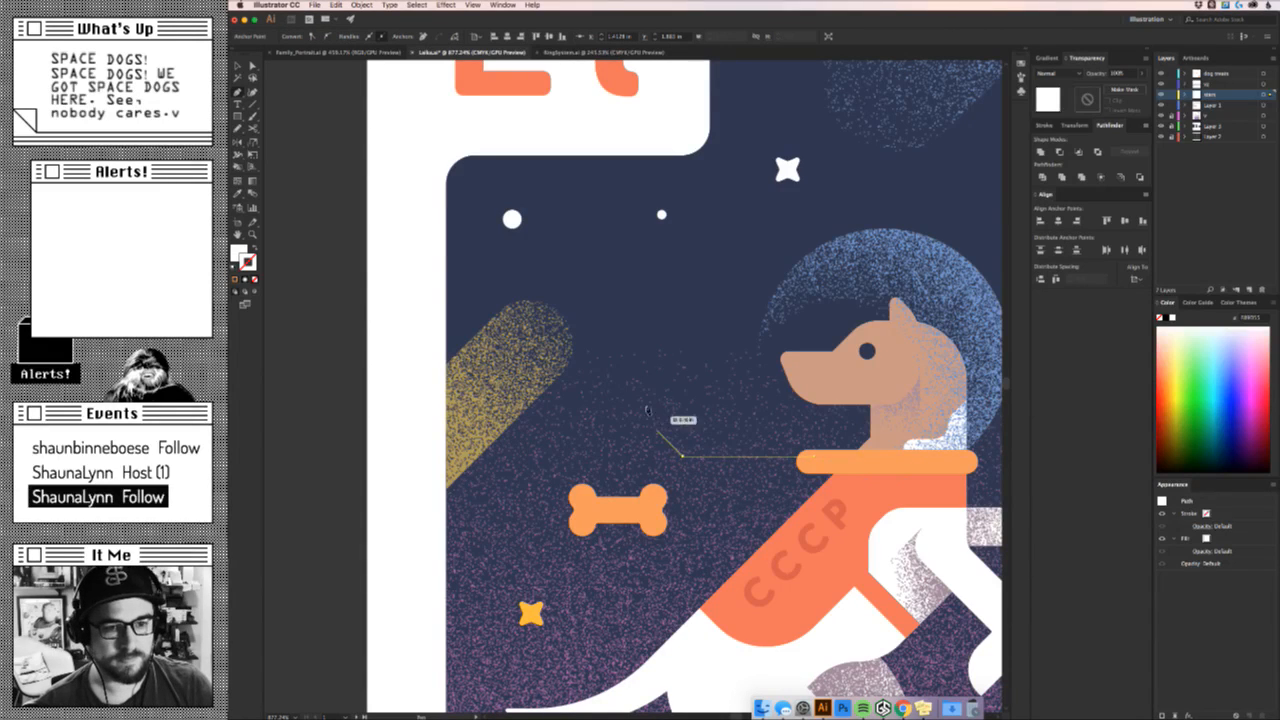
pyautogui.click(603, 377)
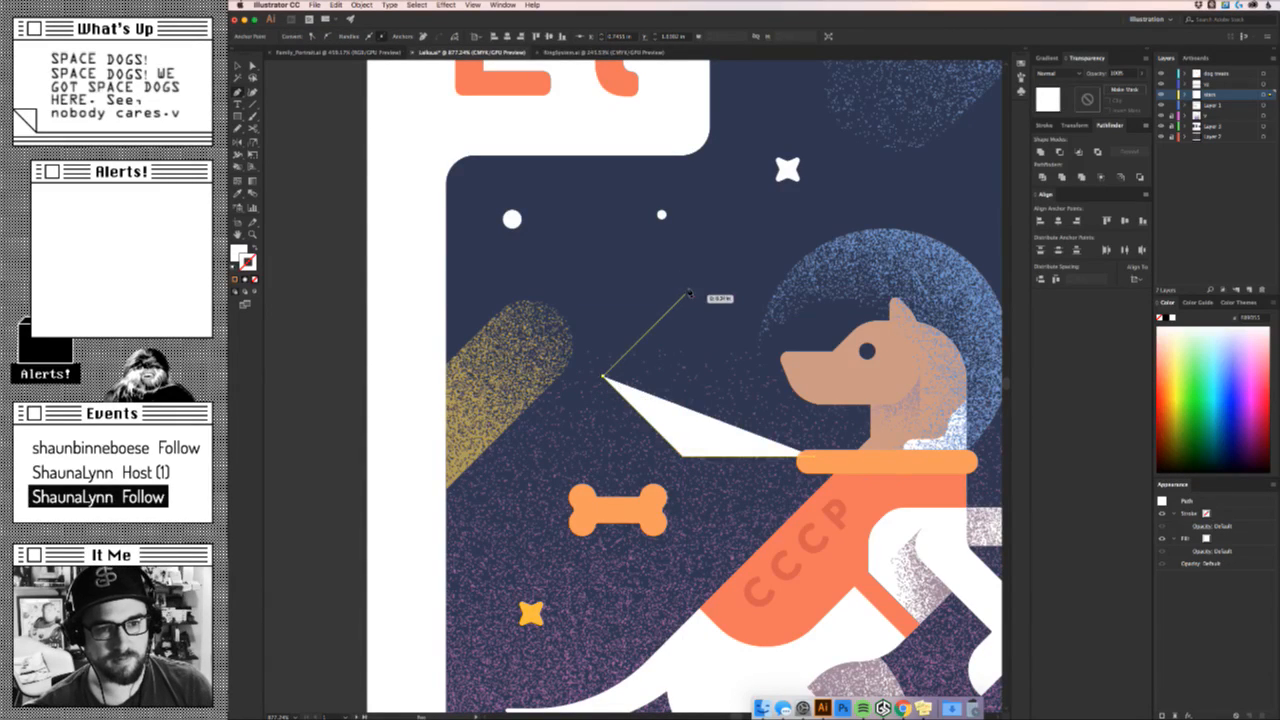
pyautogui.click(683, 296)
pyautogui.click(651, 259)
# Move the zigzag path's two middle corner points diagonally down and right to shorten the bend.
pyautogui.press('v')
pyautogui.press('a')
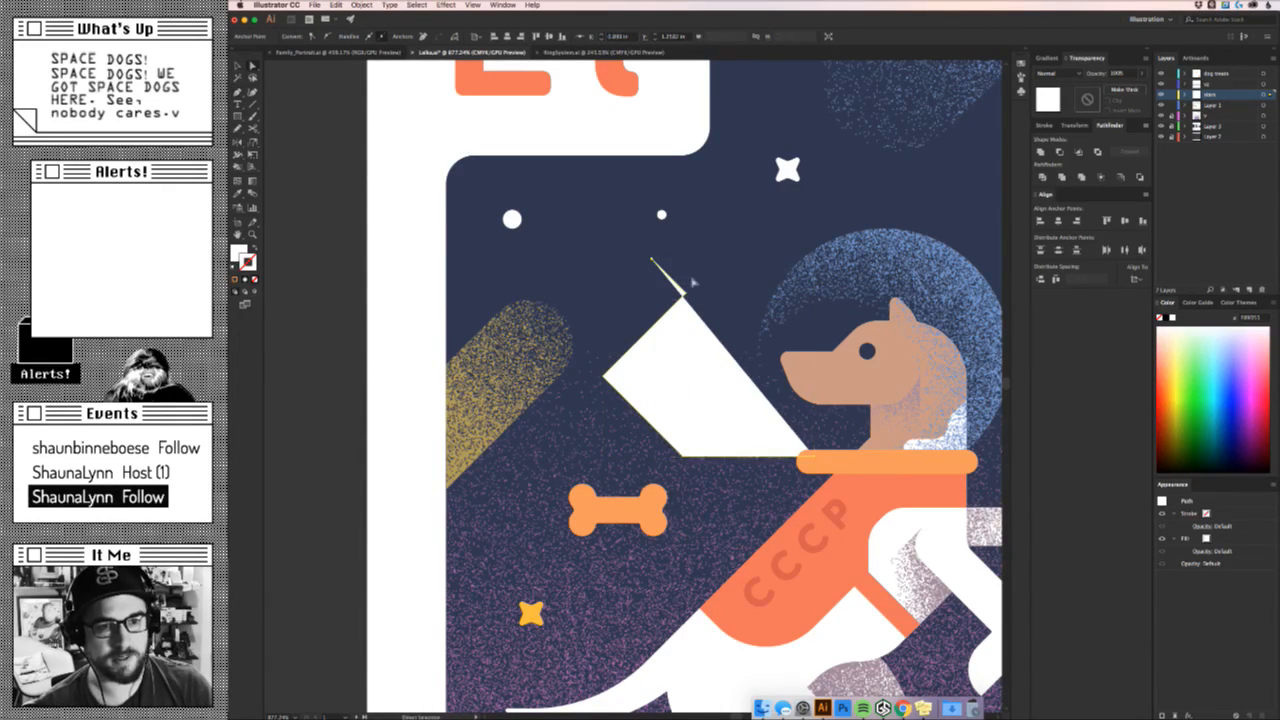
pyautogui.moveTo(697, 284); pyautogui.dragTo(594, 388)
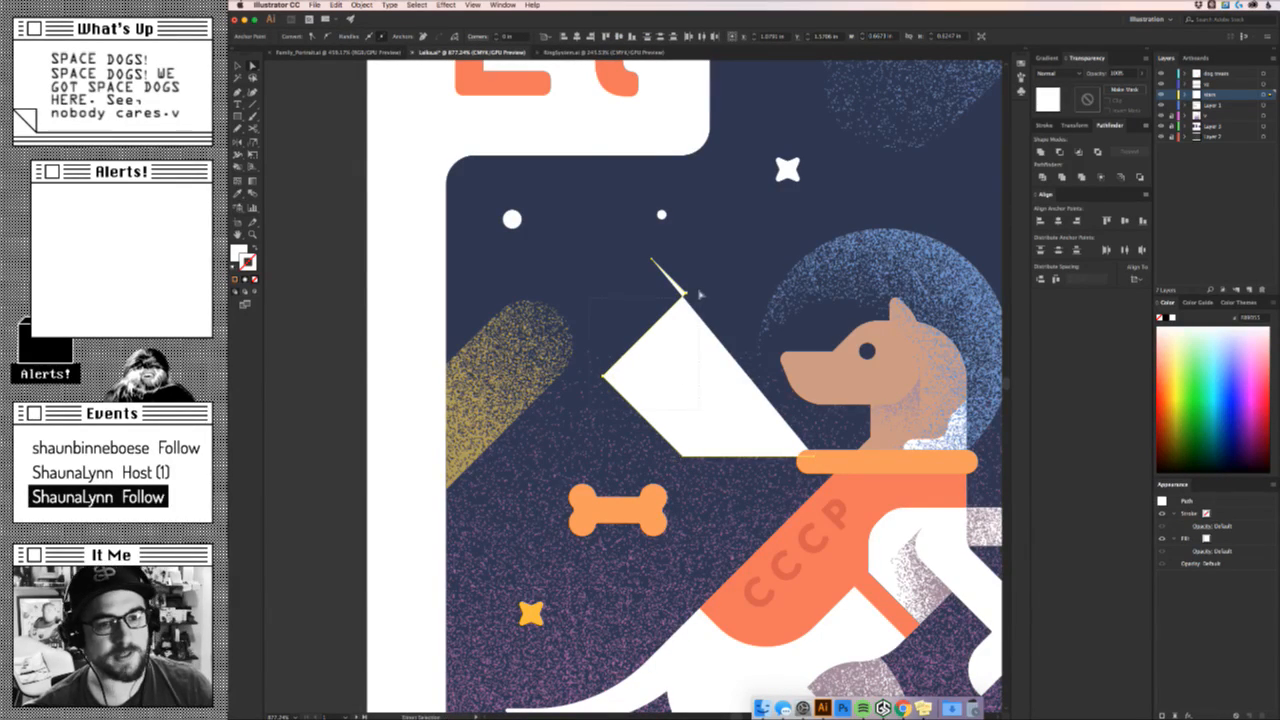
pyautogui.press('Down')
pyautogui.press('Right')
pyautogui.press('Down')
pyautogui.press('Right')
pyautogui.press('Down')
pyautogui.press('Right')
pyautogui.press('Down')
pyautogui.press('Right')
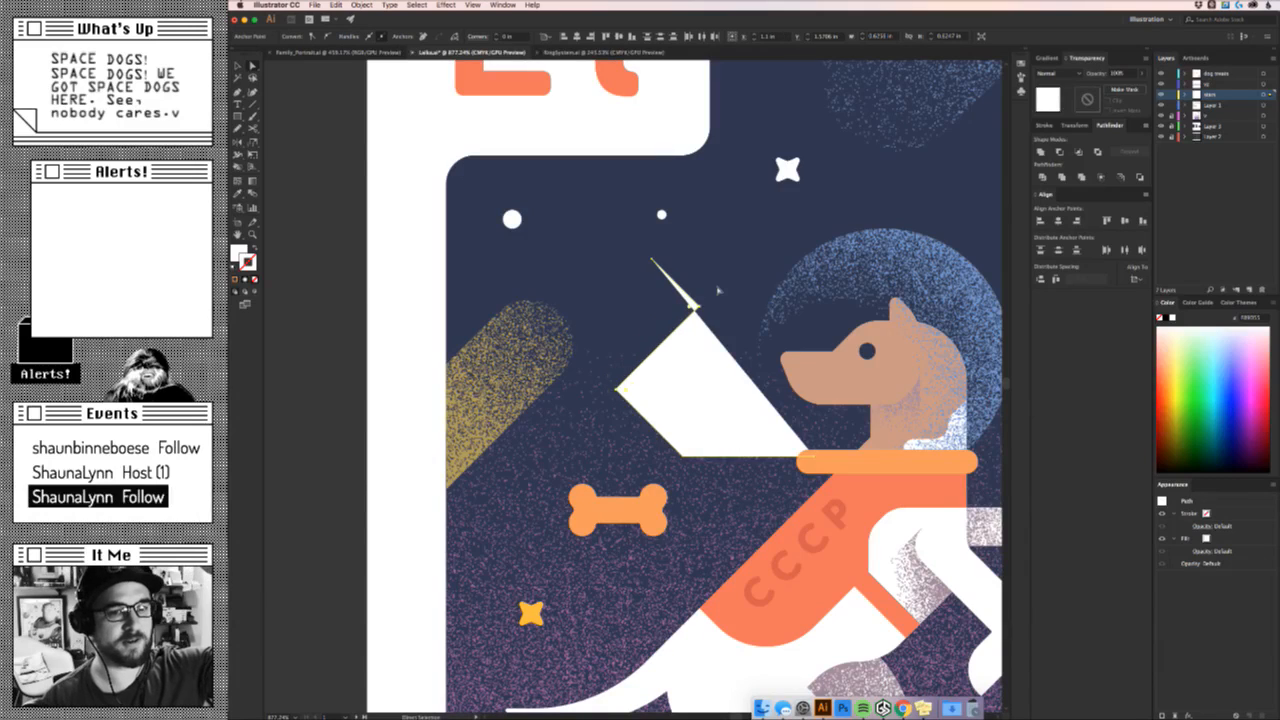
pyautogui.press('Up')
pyautogui.press('Left')
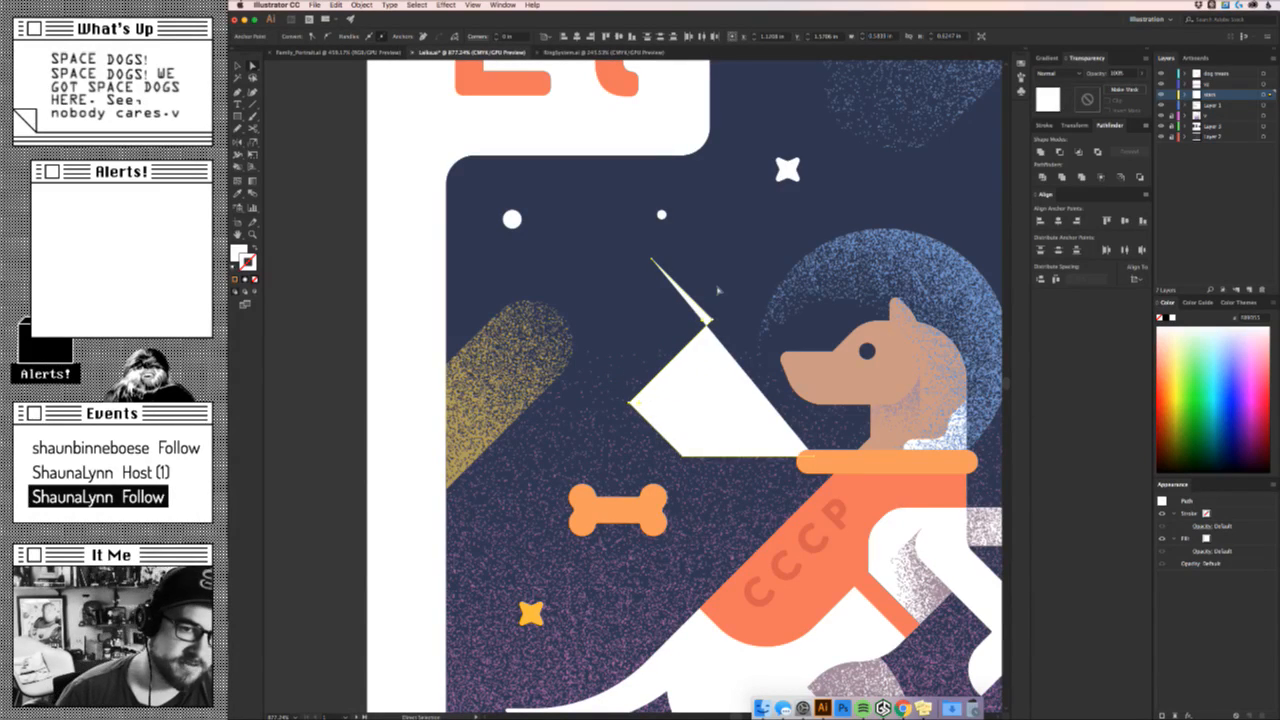
# Shift the whole zigzag path slightly down so its straight end lines up with the collar, and deselect it.
pyautogui.press('v')
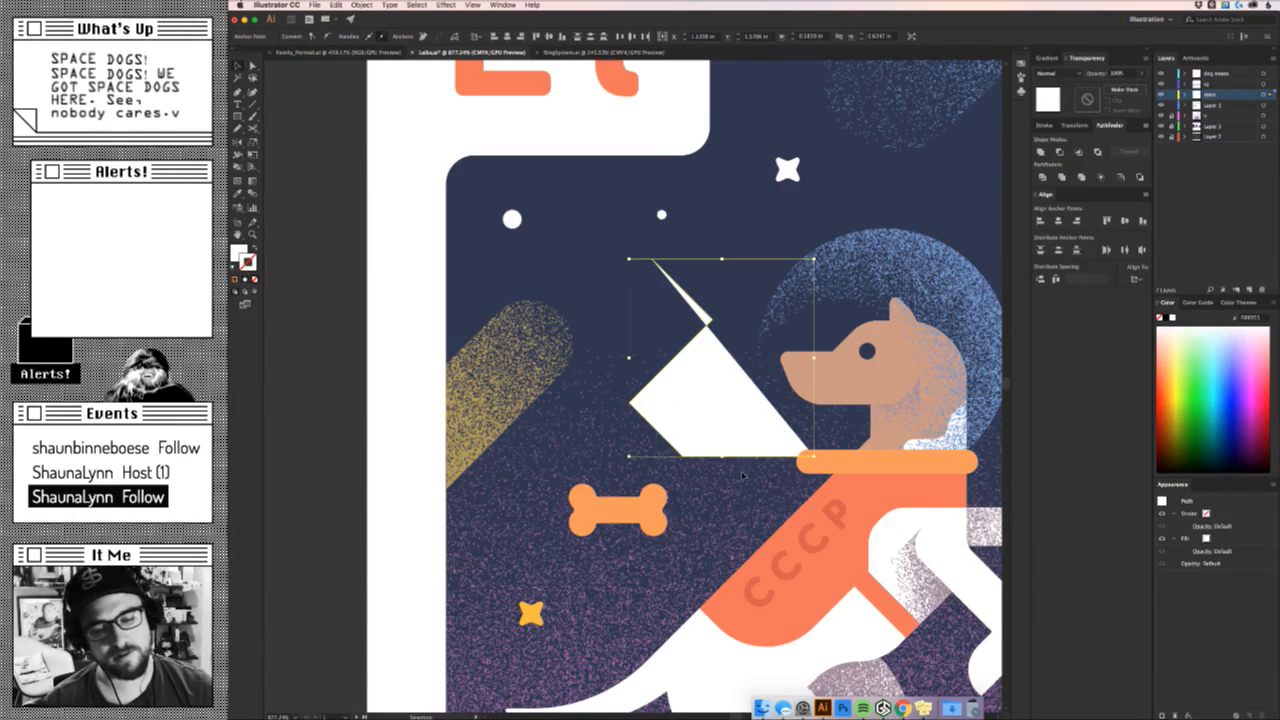
pyautogui.click(746, 475)
pyautogui.moveTo(746, 452); pyautogui.dragTo(748, 458)
pyautogui.click(743, 475)
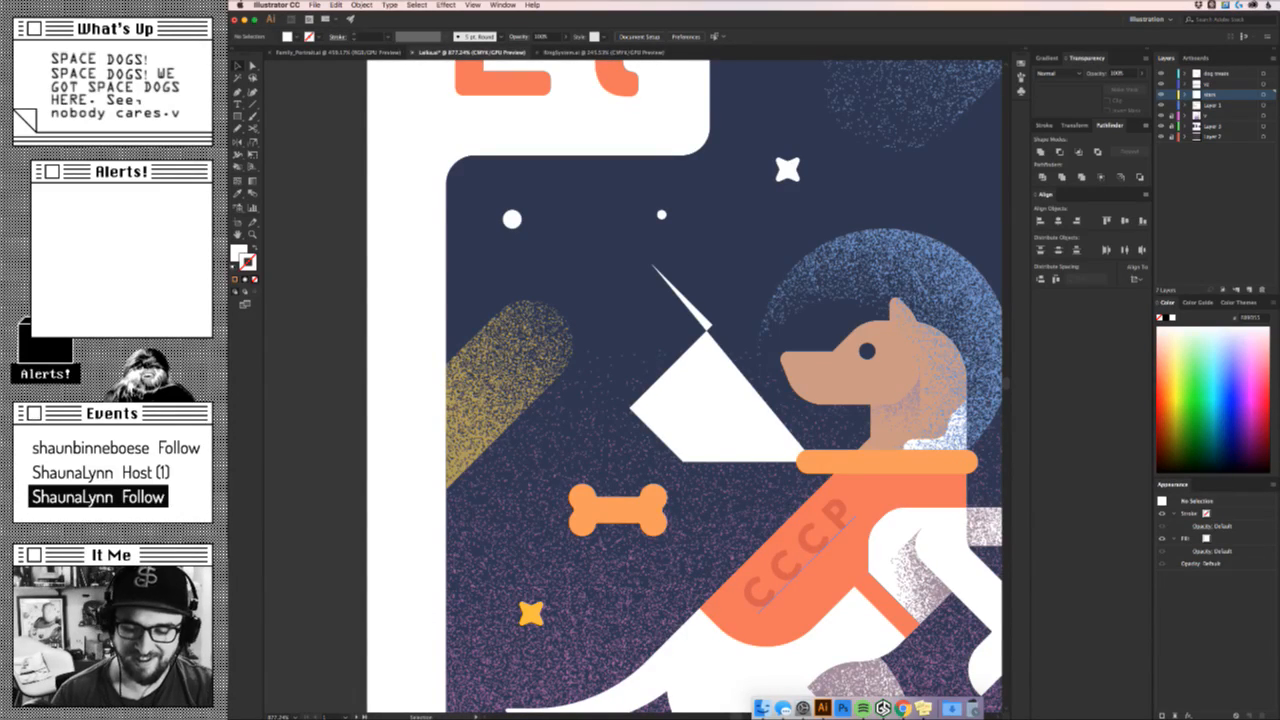
pyautogui.press('super+Tab')
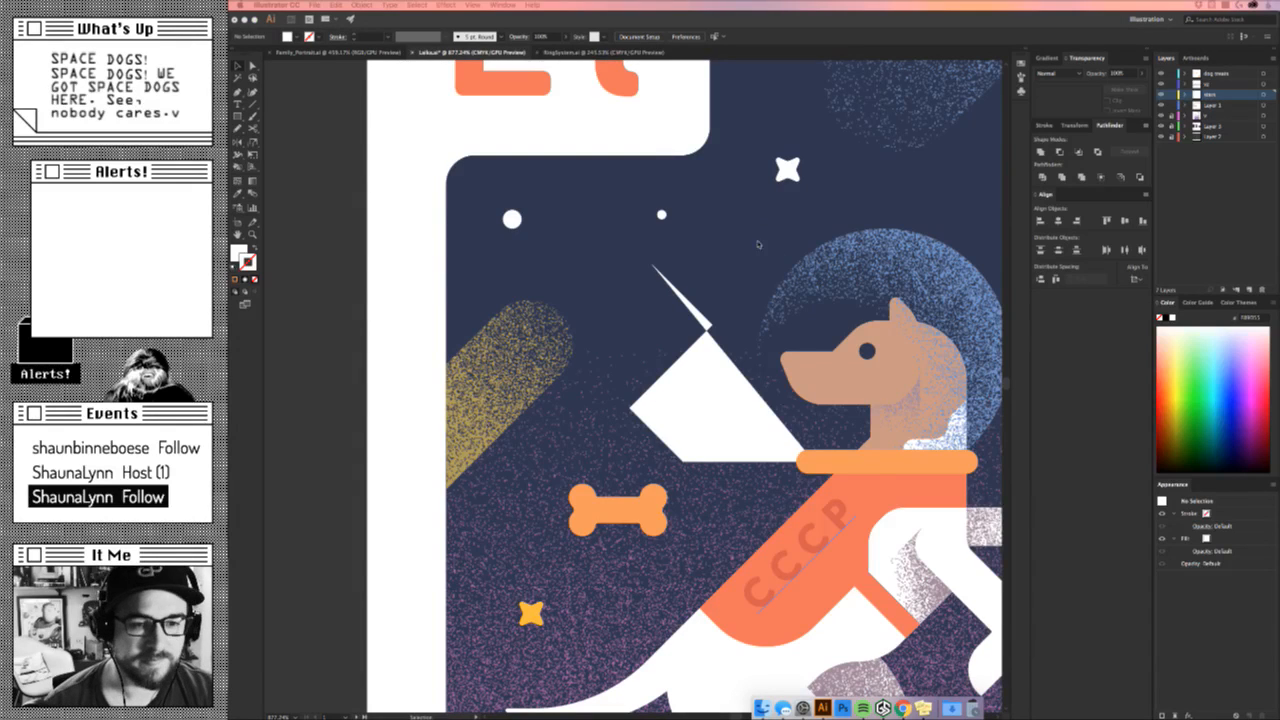
# Swap the zigzag path's fill and stroke so it becomes an unfilled white outline.
pyautogui.click(677, 343)
pyautogui.press('z')
pyautogui.moveTo(657, 334)
pyautogui.mouseDown()
pyautogui.moveTo(737, 310)
pyautogui.moveTo(628, 408)
pyautogui.moveTo(459, 434)
pyautogui.moveTo(595, 388)
pyautogui.moveTo(711, 326)
pyautogui.mouseUp()
pyautogui.press('a')
pyautogui.click(759, 299)
pyautogui.press('z')
pyautogui.press('v')
pyautogui.click(256, 248)
pyautogui.click(562, 333)
# Shift the leash's four free points slightly right toward the dog, shortening the straight segment at the collar.
pyautogui.press('z')
pyautogui.press('a')
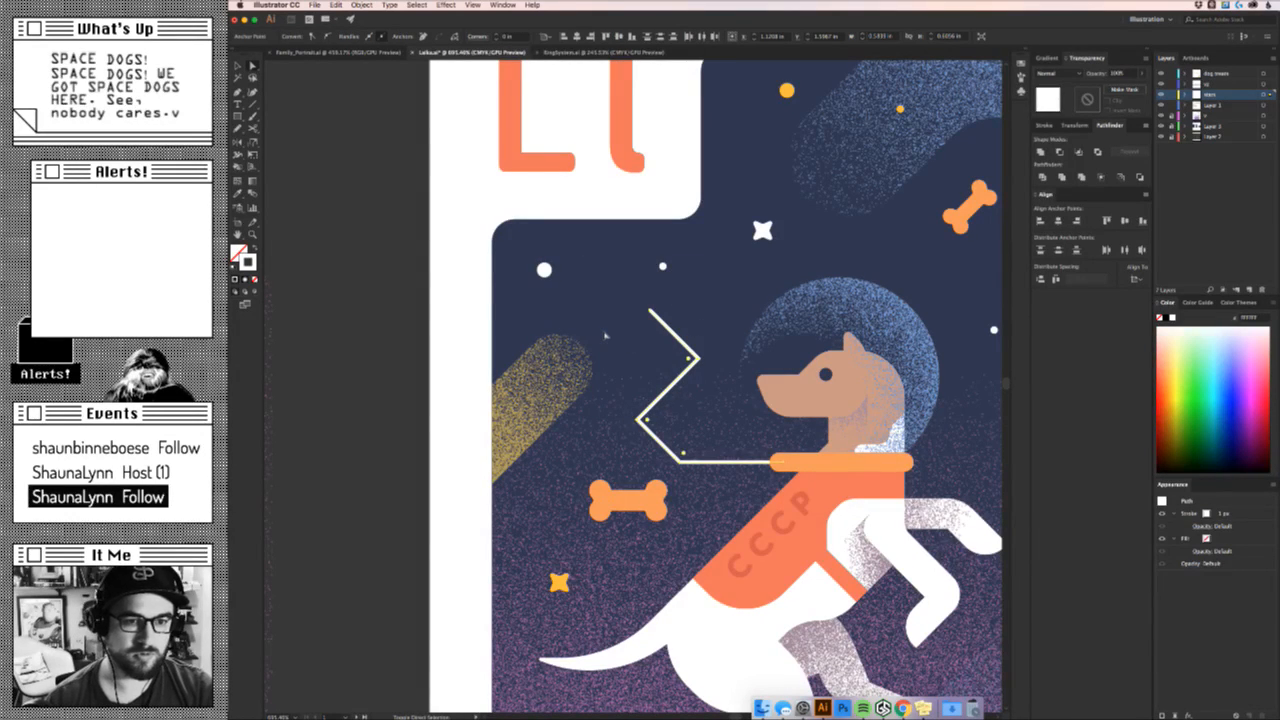
pyautogui.hotkey('shift', 'Right')
pyautogui.hotkey('shift', 'Left')
pyautogui.press('Right')
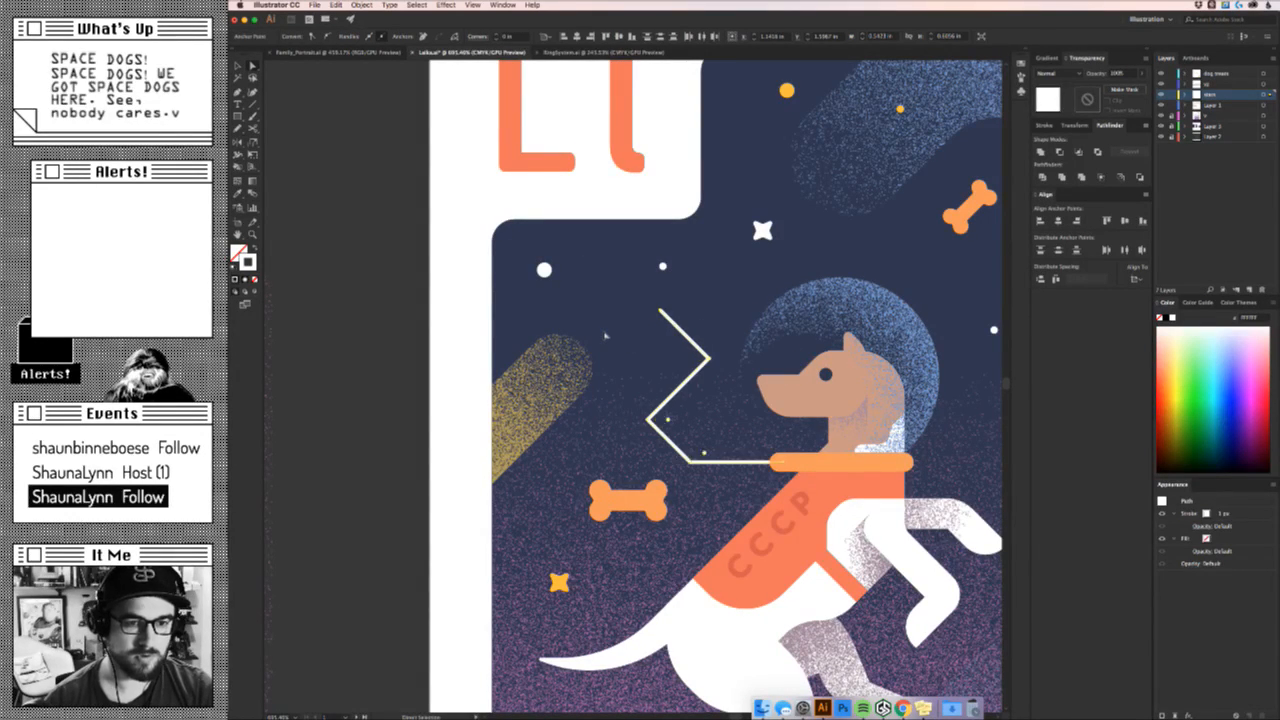
pyautogui.press('Right')
pyautogui.press('Left')
pyautogui.press('v')
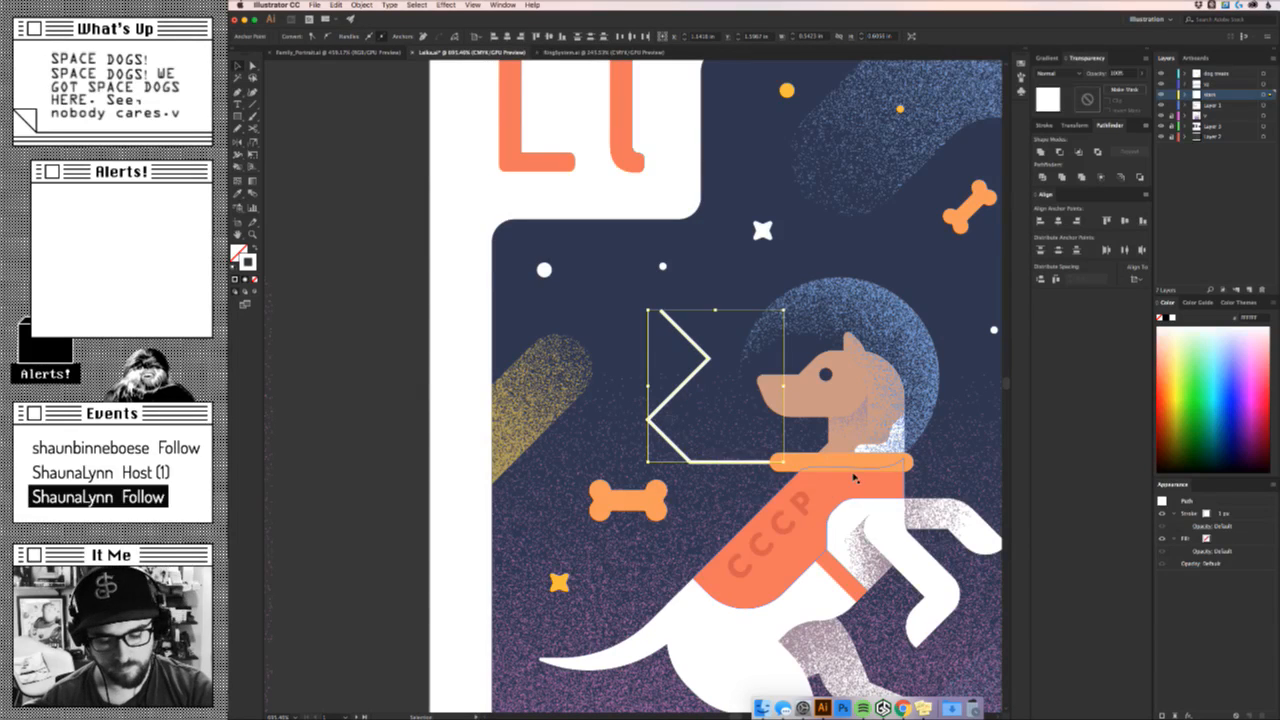
# Sample the collar's orange as the stroke color of the leash path.
pyautogui.press('i')
pyautogui.keyDown('shift'); pyautogui.click(815, 460); pyautogui.keyUp('shift')
pyautogui.press('v')
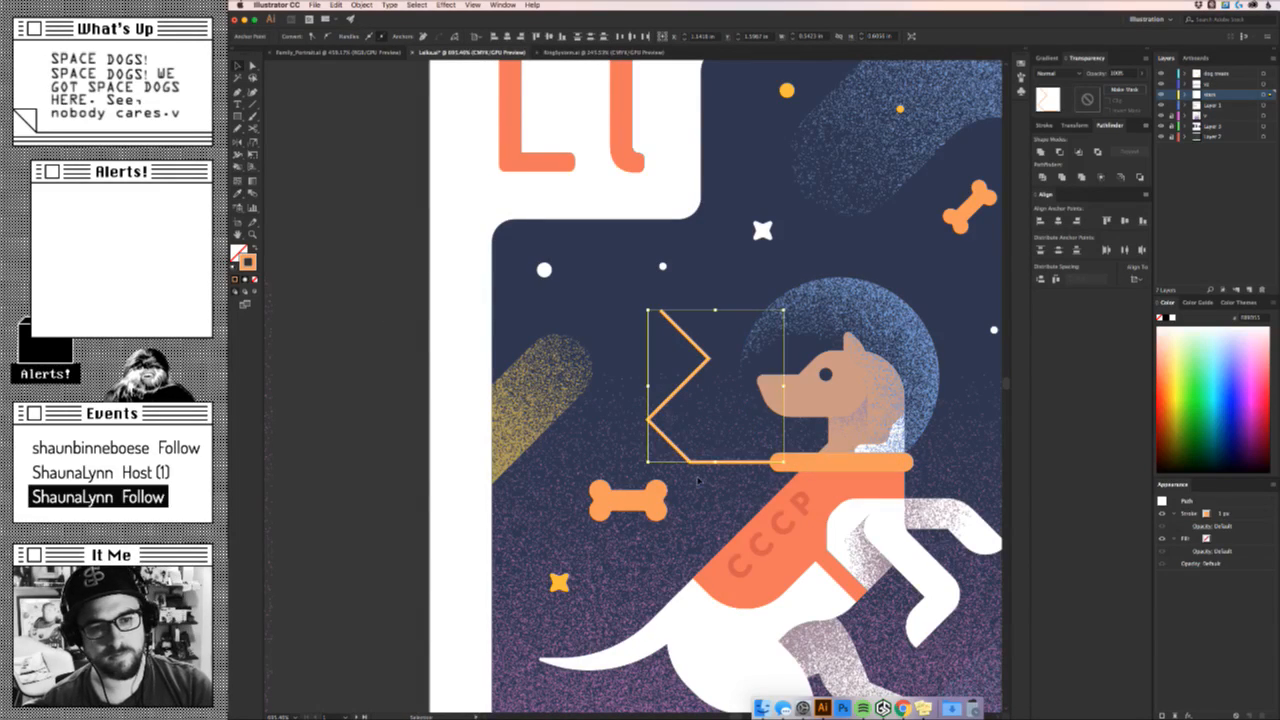
# Round the leash path's three corners so it flows from the collar in a smooth S-shaped curve.
pyautogui.press('a')
pyautogui.keyDown('shift'); pyautogui.click(649, 420); pyautogui.keyUp('shift')
pyautogui.moveTo(694, 452); pyautogui.dragTo(752, 410)
pyautogui.click(709, 358)
pyautogui.moveTo(695, 357)
pyautogui.mouseDown()
pyautogui.moveTo(668, 353)
pyautogui.moveTo(662, 332)
pyautogui.moveTo(519, 344)
pyautogui.moveTo(653, 288)
pyautogui.moveTo(651, 319)
pyautogui.moveTo(680, 280)
pyautogui.mouseUp()
pyautogui.click(711, 320)
pyautogui.press('z')
pyautogui.press('v')
pyautogui.press('a')
pyautogui.click(678, 306)
pyautogui.press('v')
# Extend the leash's upper end with straight Pen segments forming an open, angular handle outline with a pointed top.
pyautogui.press('p')
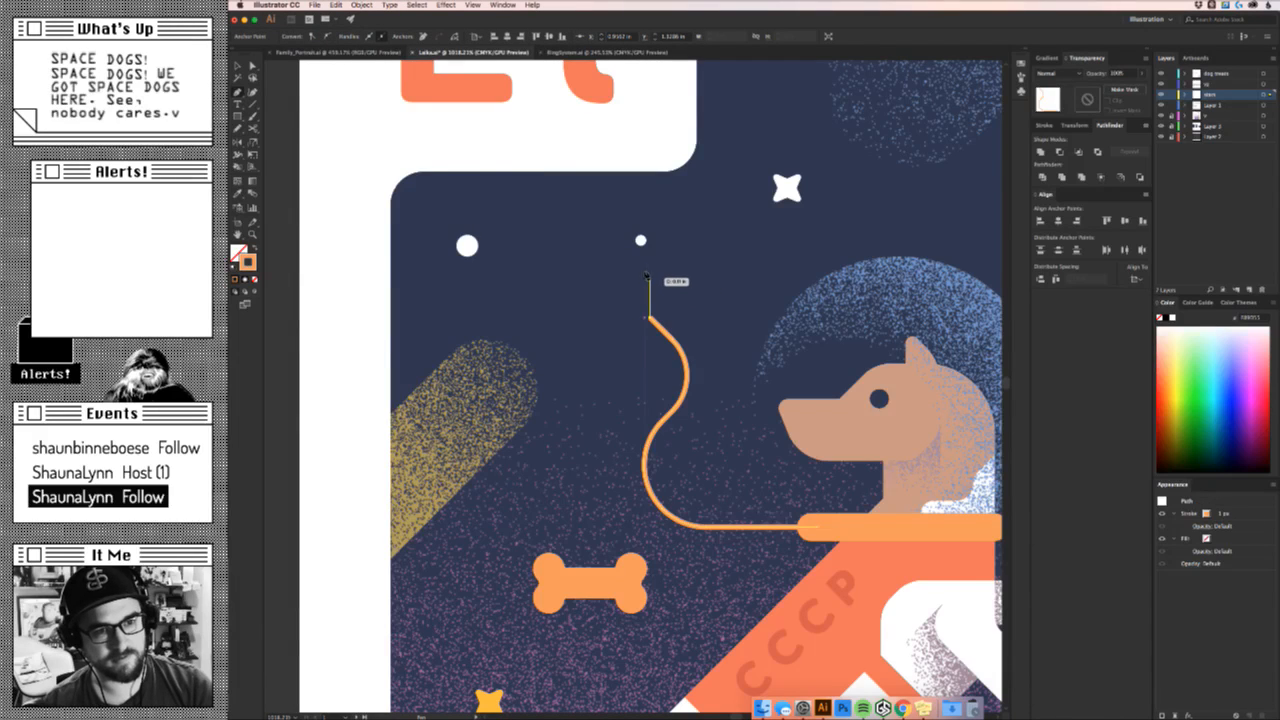
pyautogui.keyDown('shift'); pyautogui.click(650, 276); pyautogui.keyUp('shift')
pyautogui.keyDown('shift'); pyautogui.click(598, 225); pyautogui.keyUp('shift')
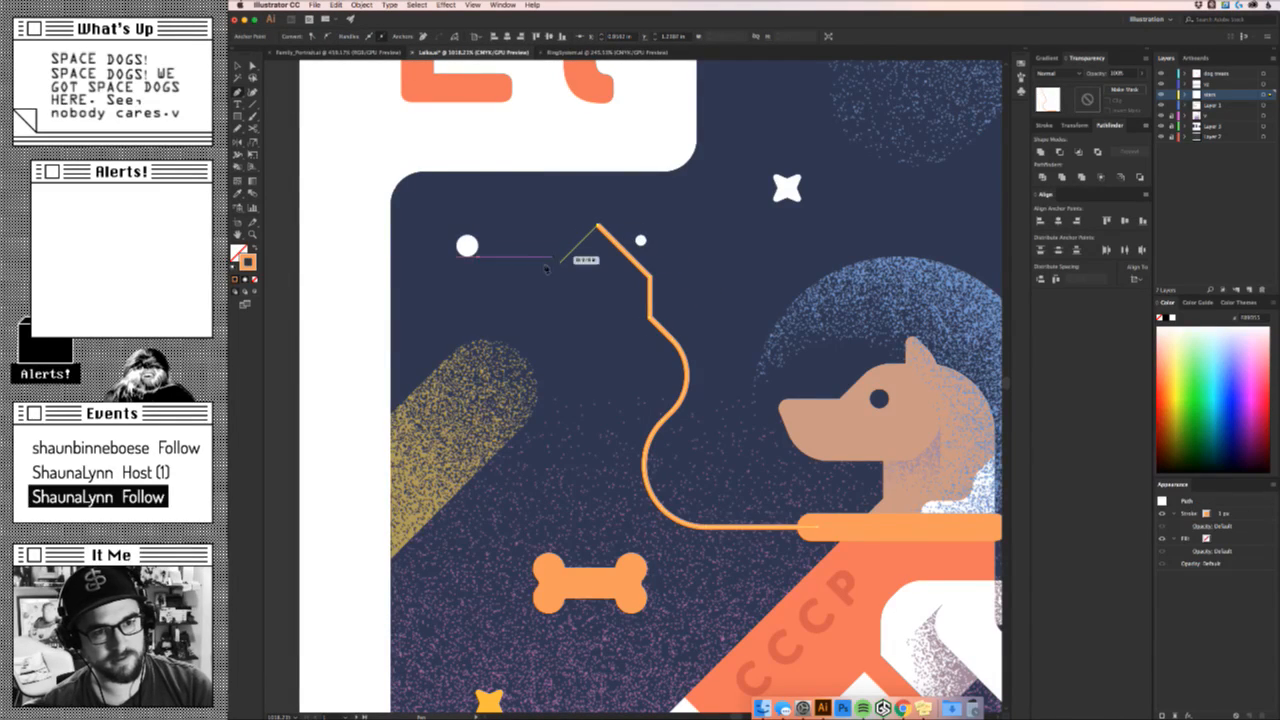
pyautogui.keyDown('shift'); pyautogui.click(571, 251); pyautogui.keyUp('shift')
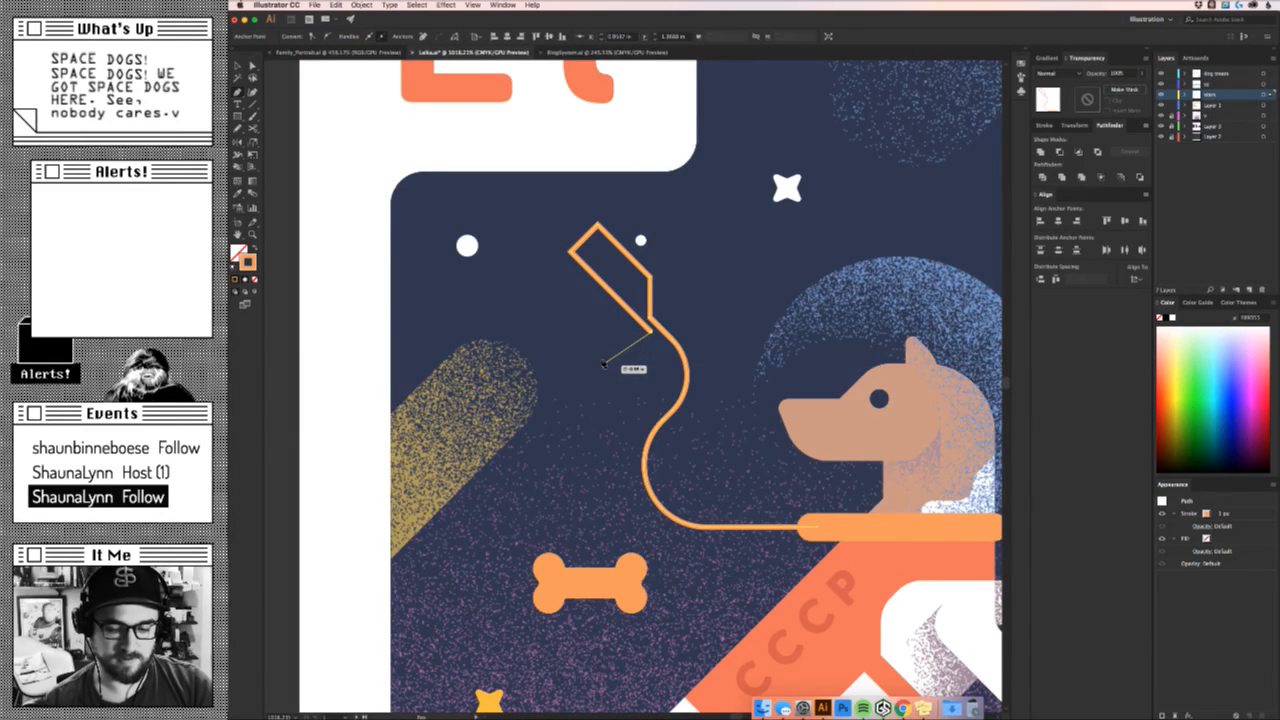
pyautogui.press('super+z')
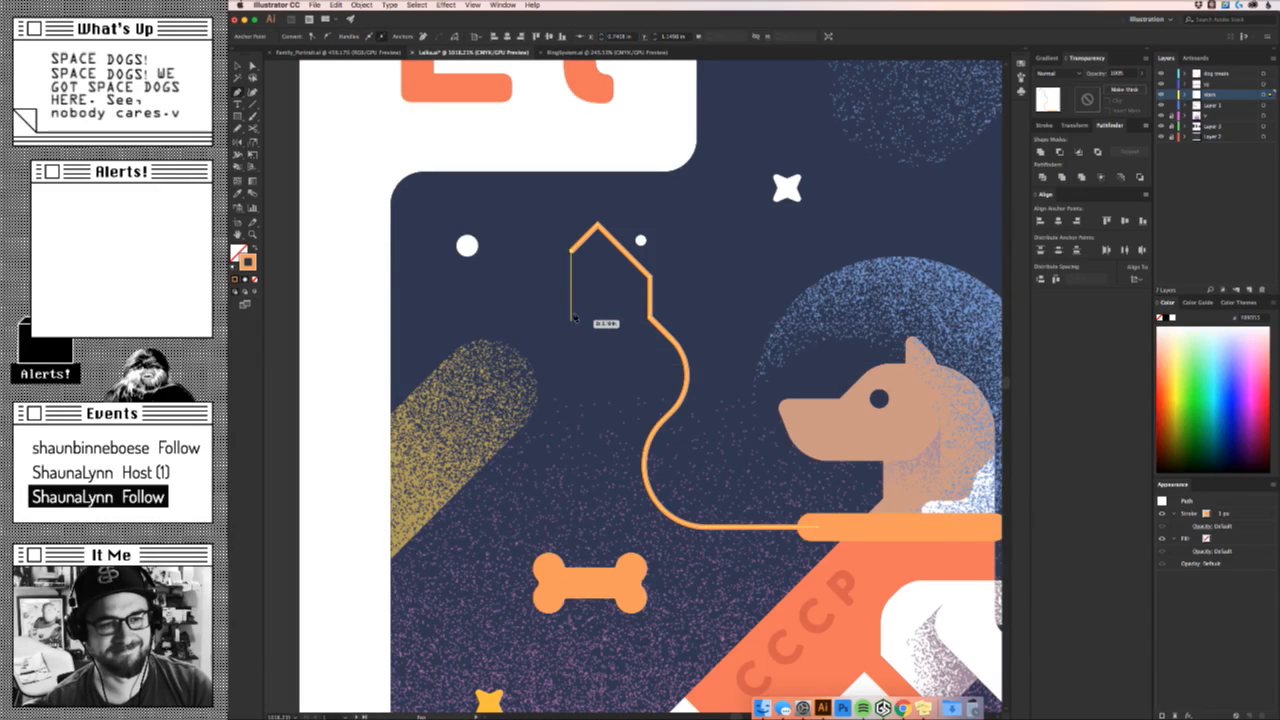
pyautogui.rightClick(573, 317)
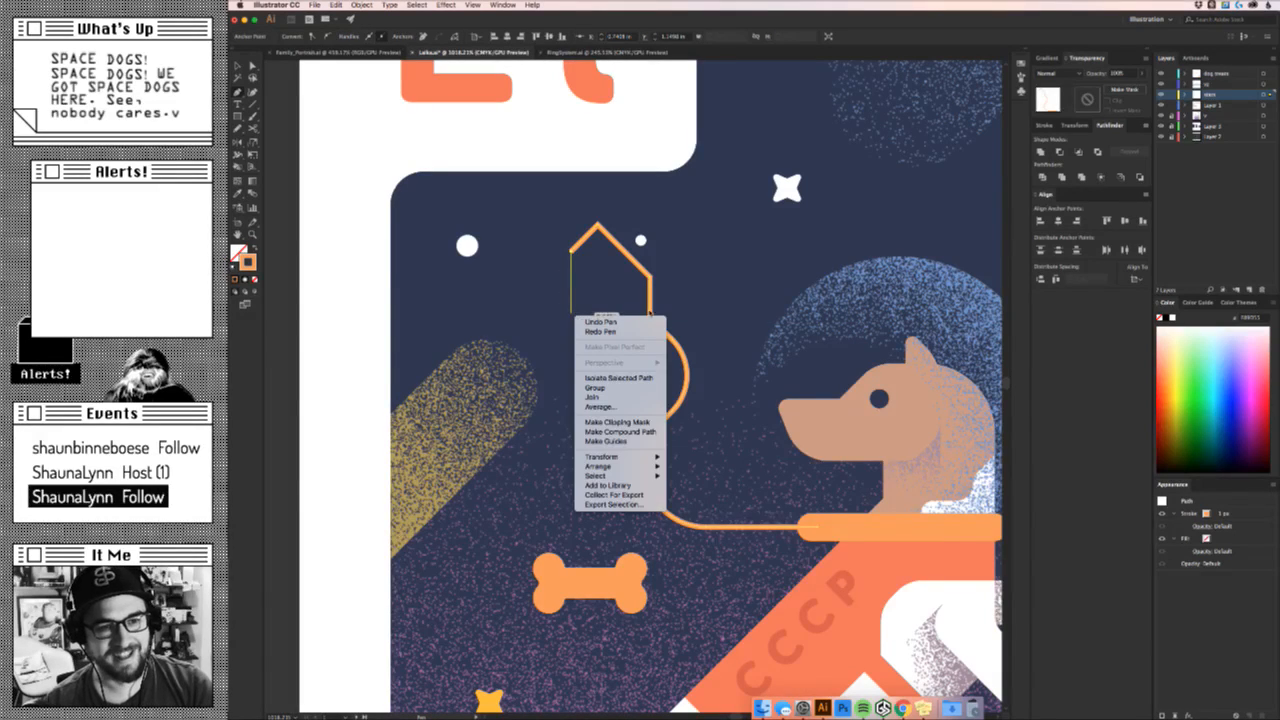
pyautogui.click(572, 312)
pyautogui.click(571, 316)
pyautogui.press('v')
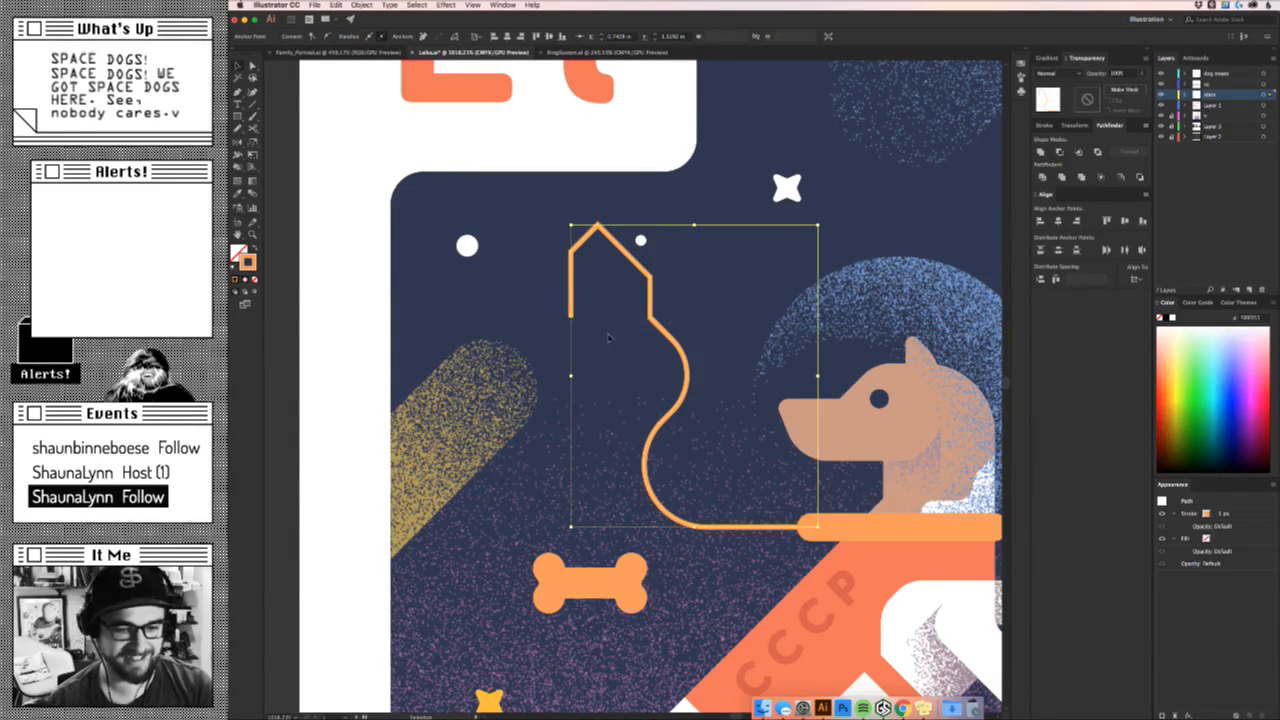
# Switch to Chrome and examine the dog leash image results for the shape of the handle loop, then return to Illustrator.
pyautogui.click(902, 708)
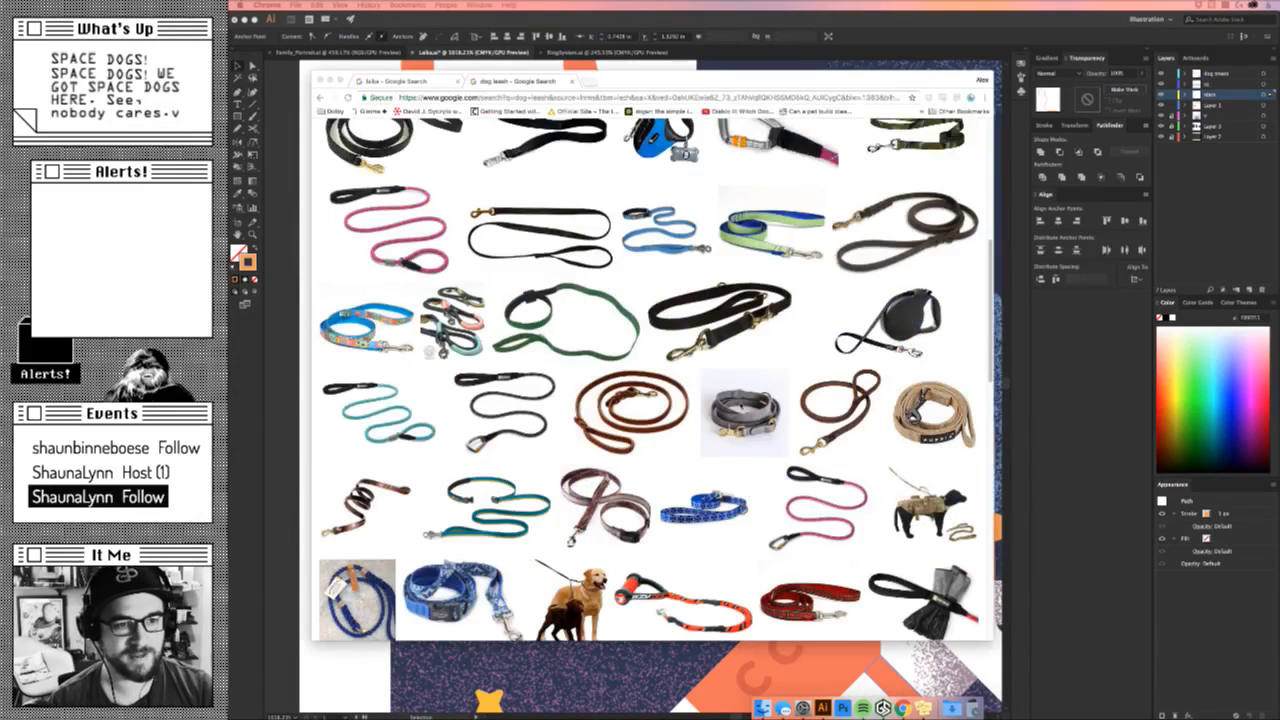
pyautogui.click(559, 328)
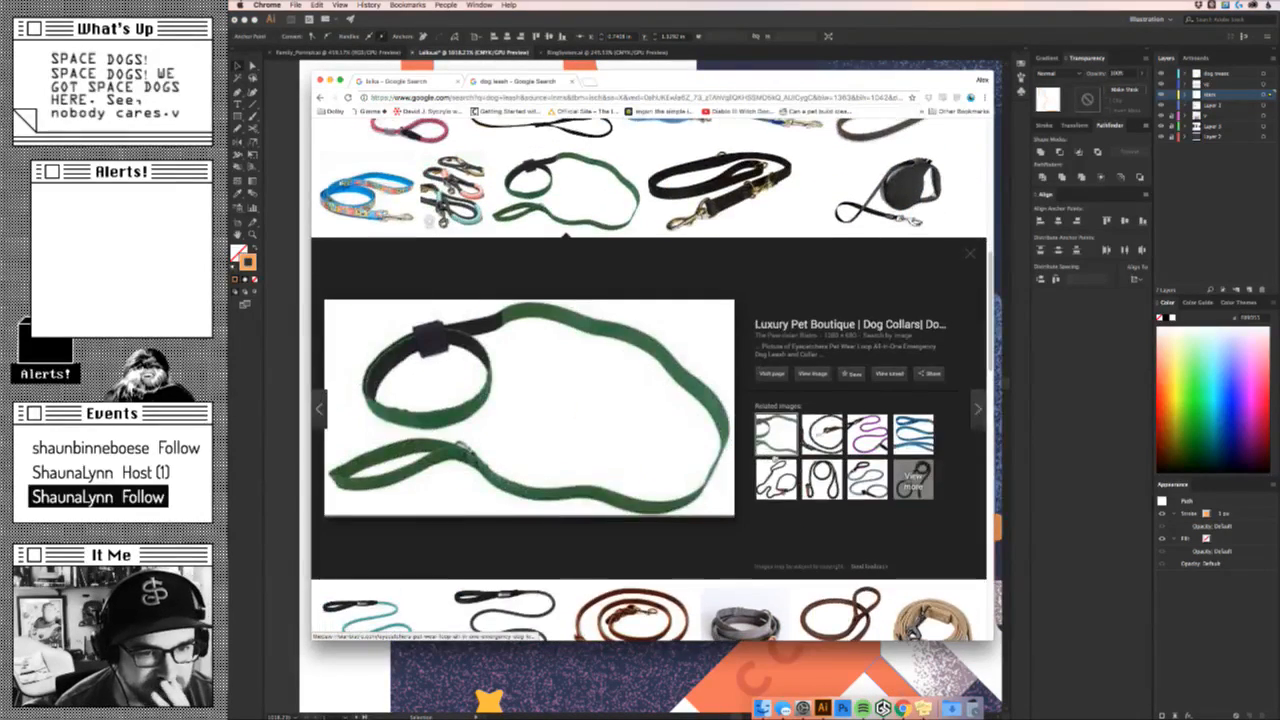
pyautogui.click(632, 610)
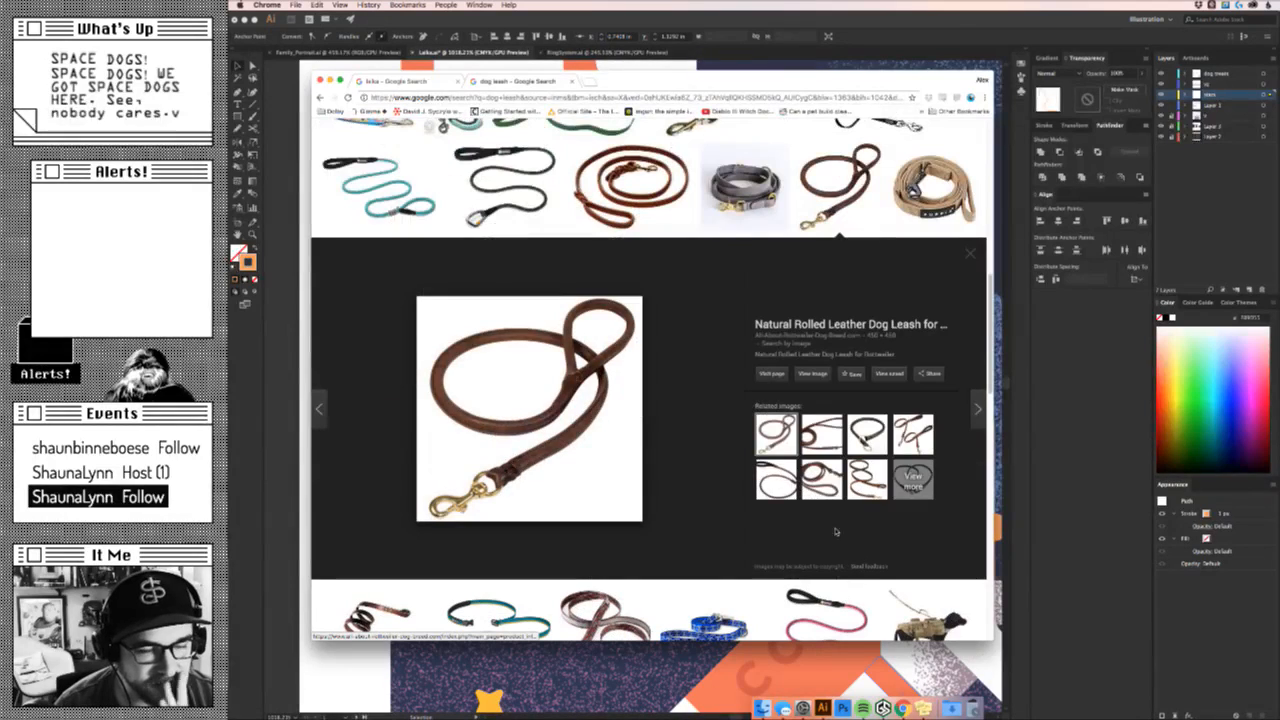
pyautogui.click(527, 202)
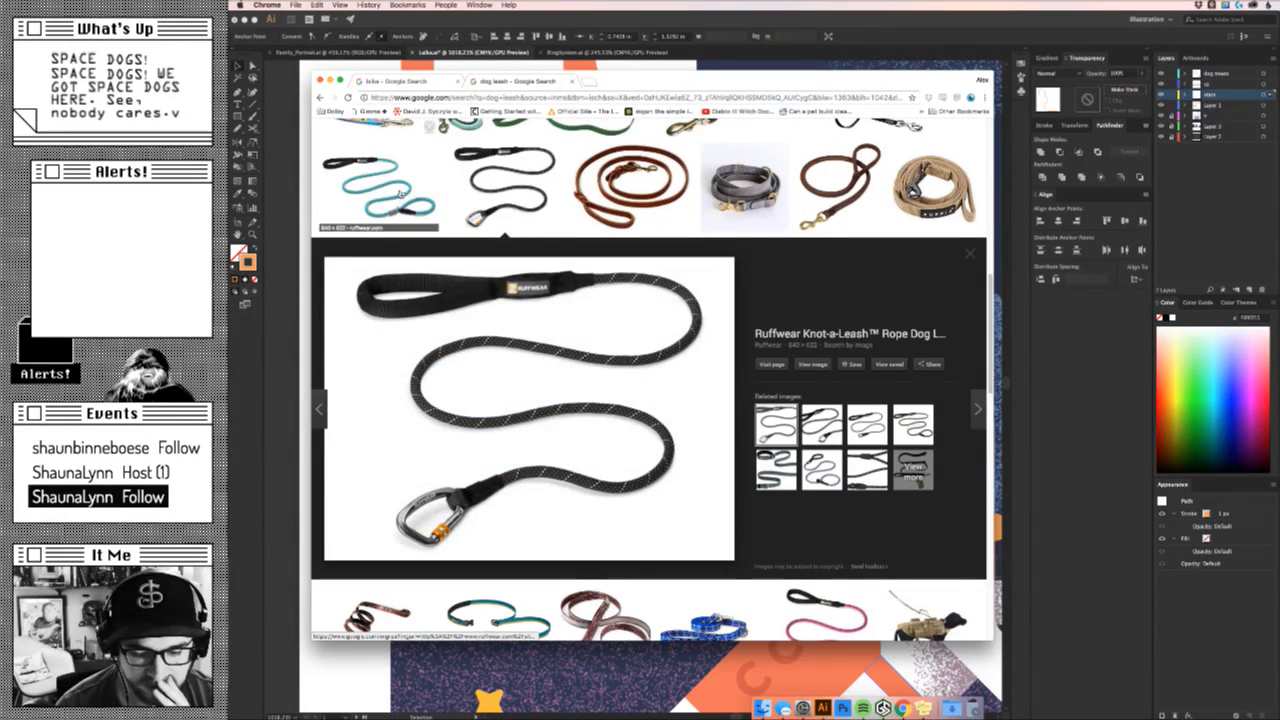
pyautogui.click(400, 194)
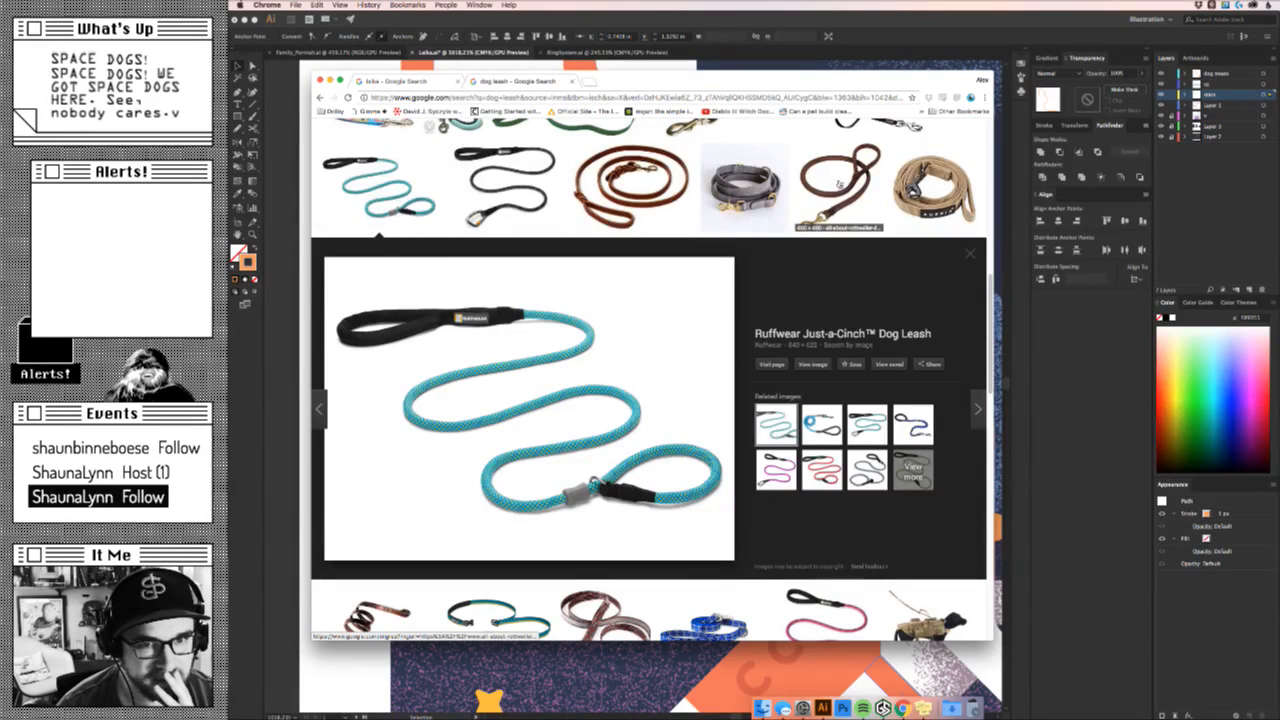
pyautogui.click(838, 182)
pyautogui.scroll(-5, 768, 366)
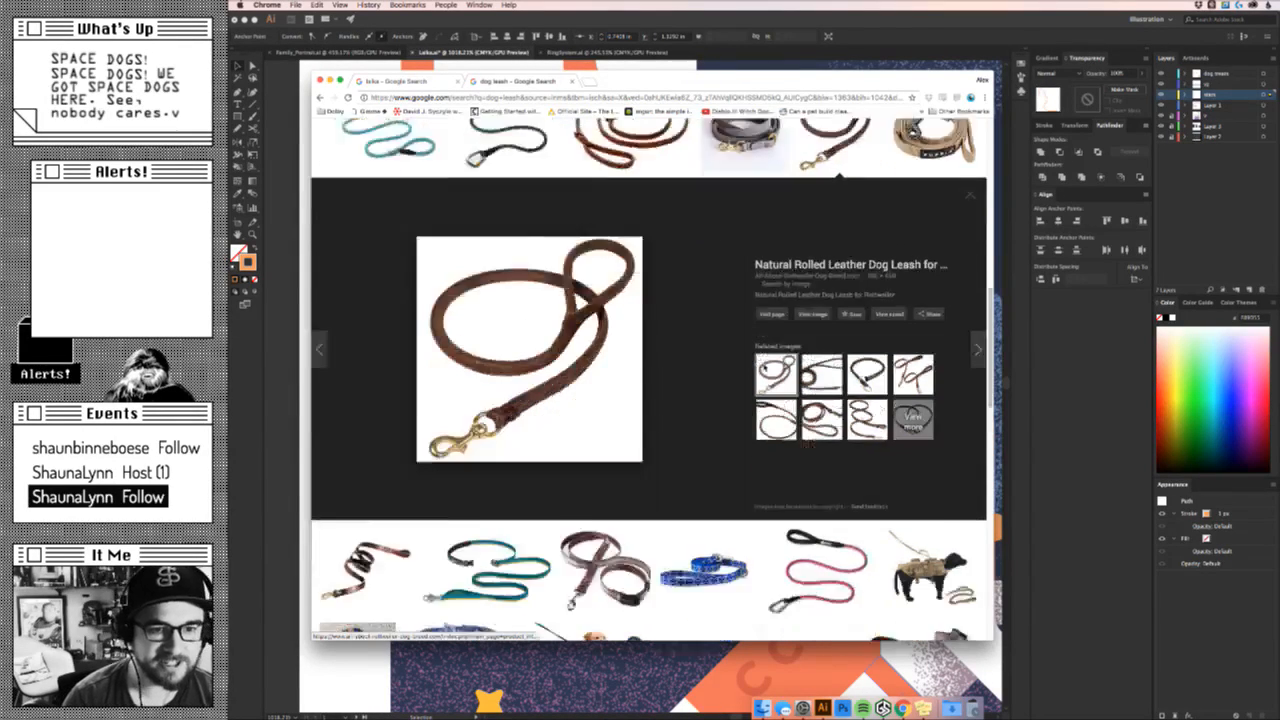
pyautogui.scroll(-3, 830, 370)
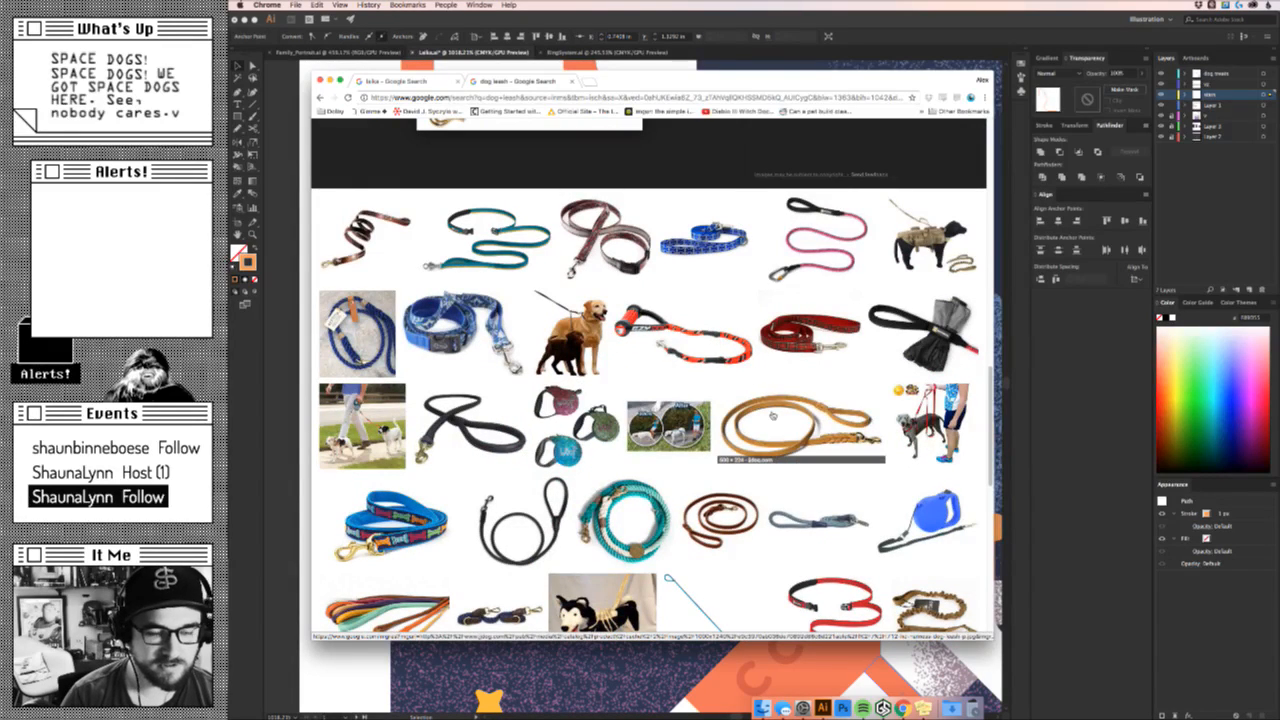
pyautogui.click(520, 518)
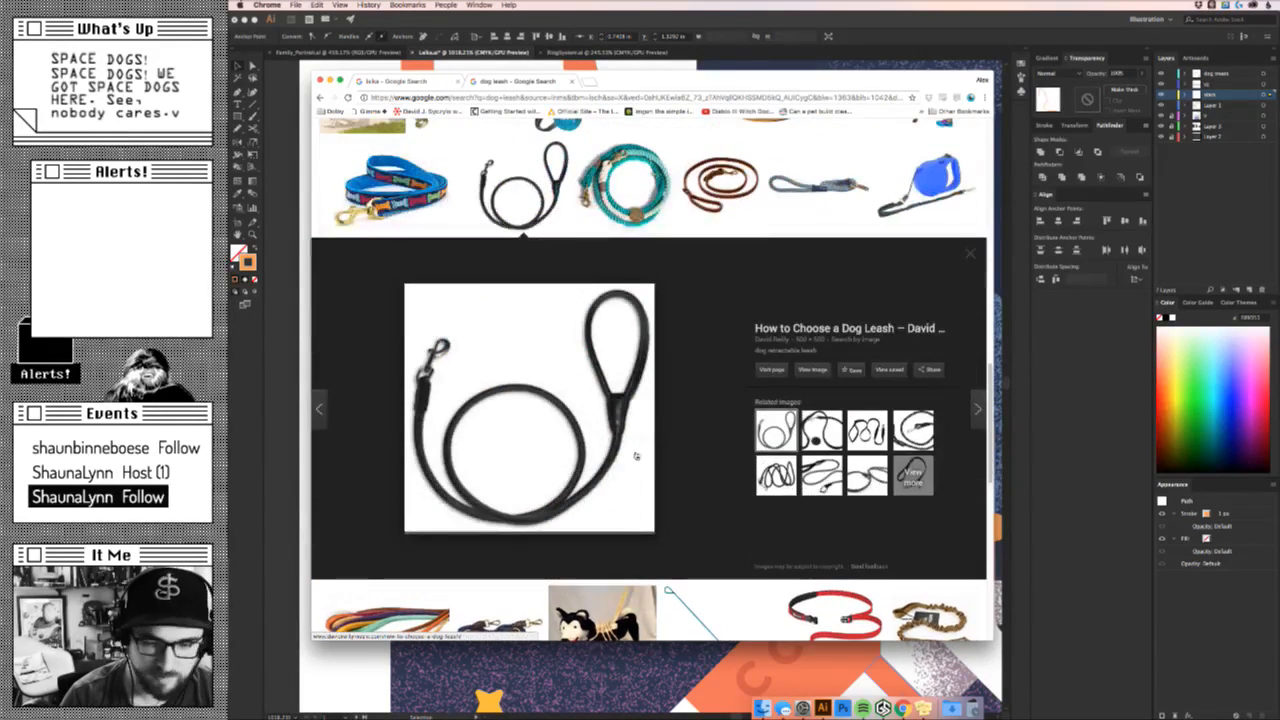
pyautogui.scroll(-8, 716, 372)
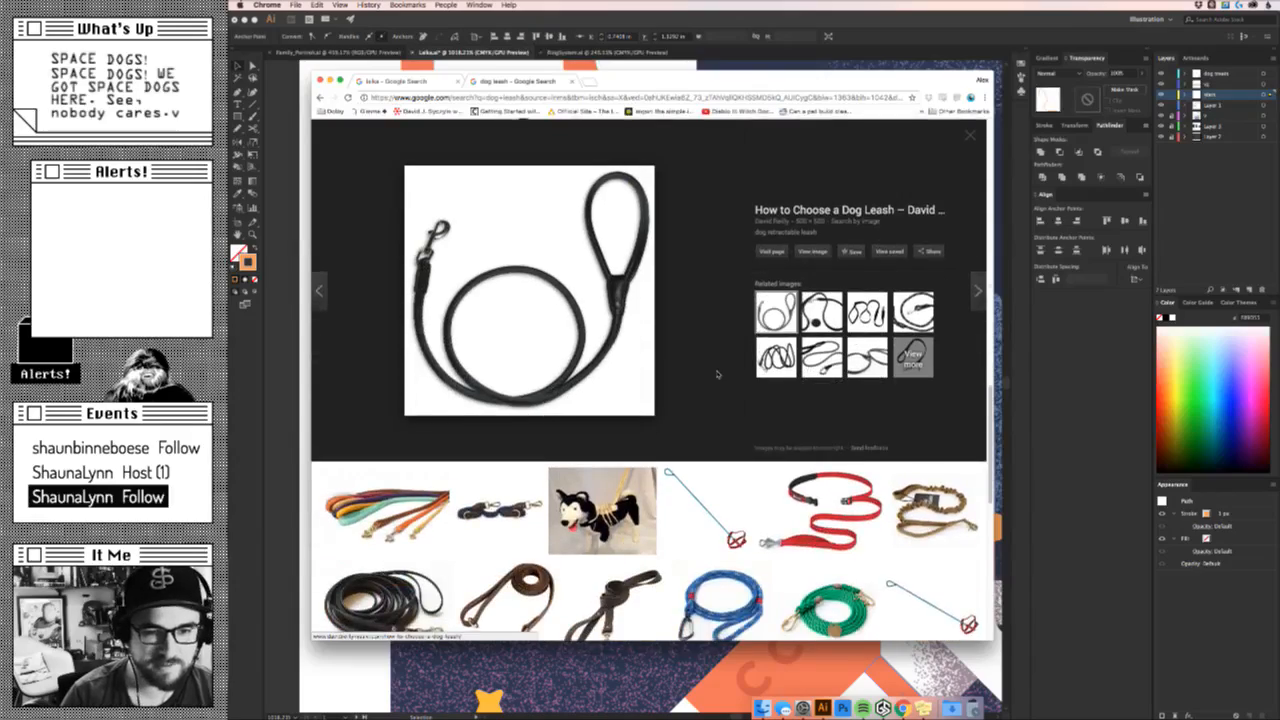
pyautogui.scroll(-4, 716, 372)
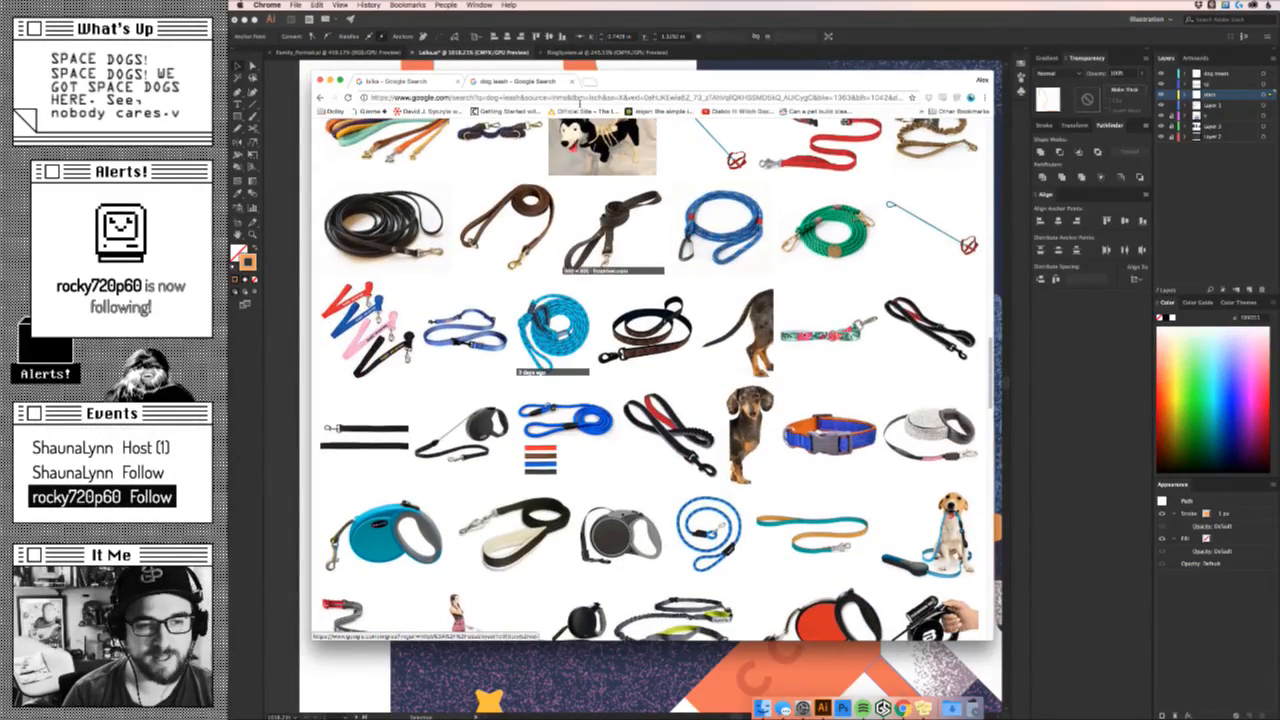
pyautogui.click(271, 365)
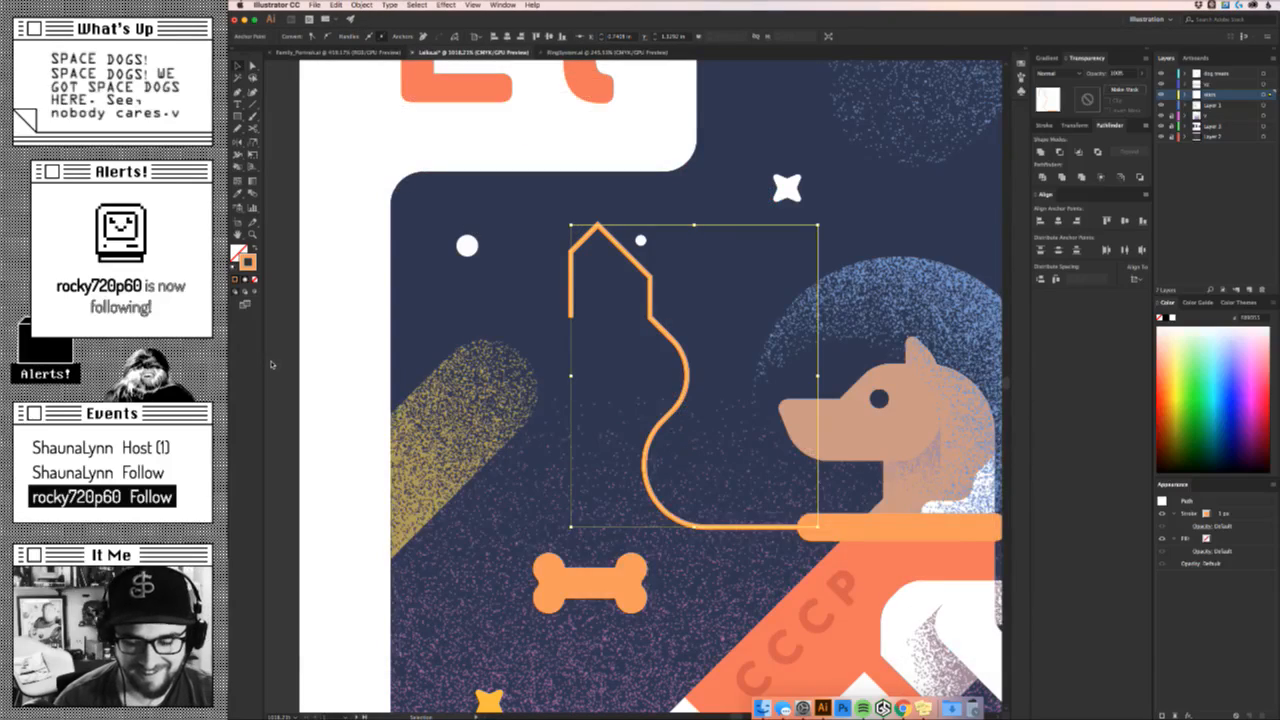
# Move the orange leash path off the card onto the empty pasteboard to its left.
pyautogui.click(743, 331)
pyautogui.press('z')
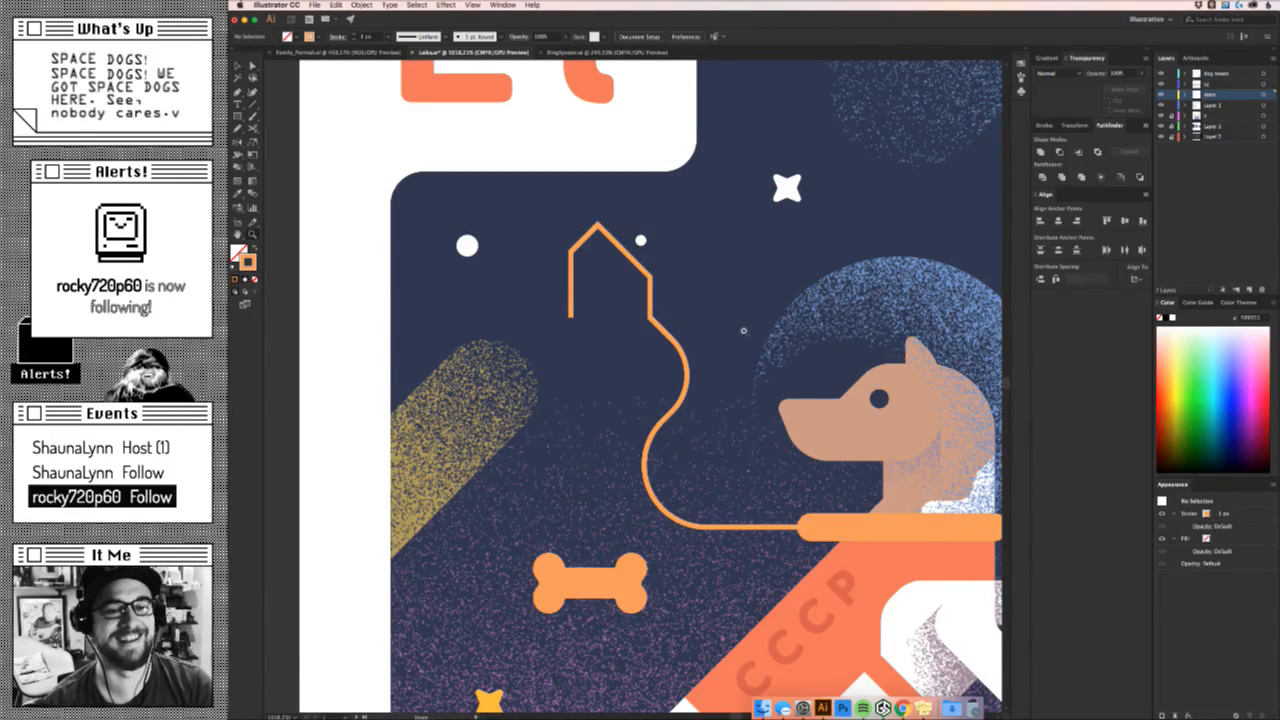
pyautogui.moveTo(743, 331); pyautogui.dragTo(495, 423)
pyautogui.moveTo(582, 387); pyautogui.dragTo(552, 383)
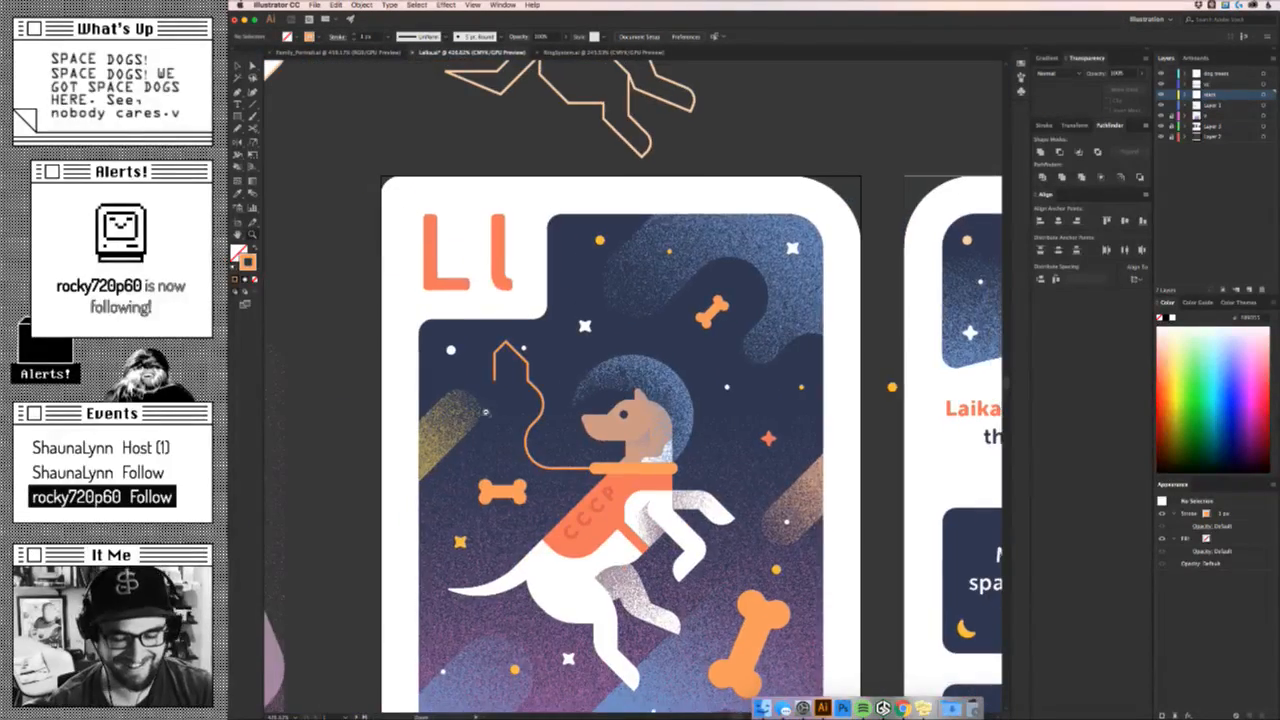
pyautogui.press('v')
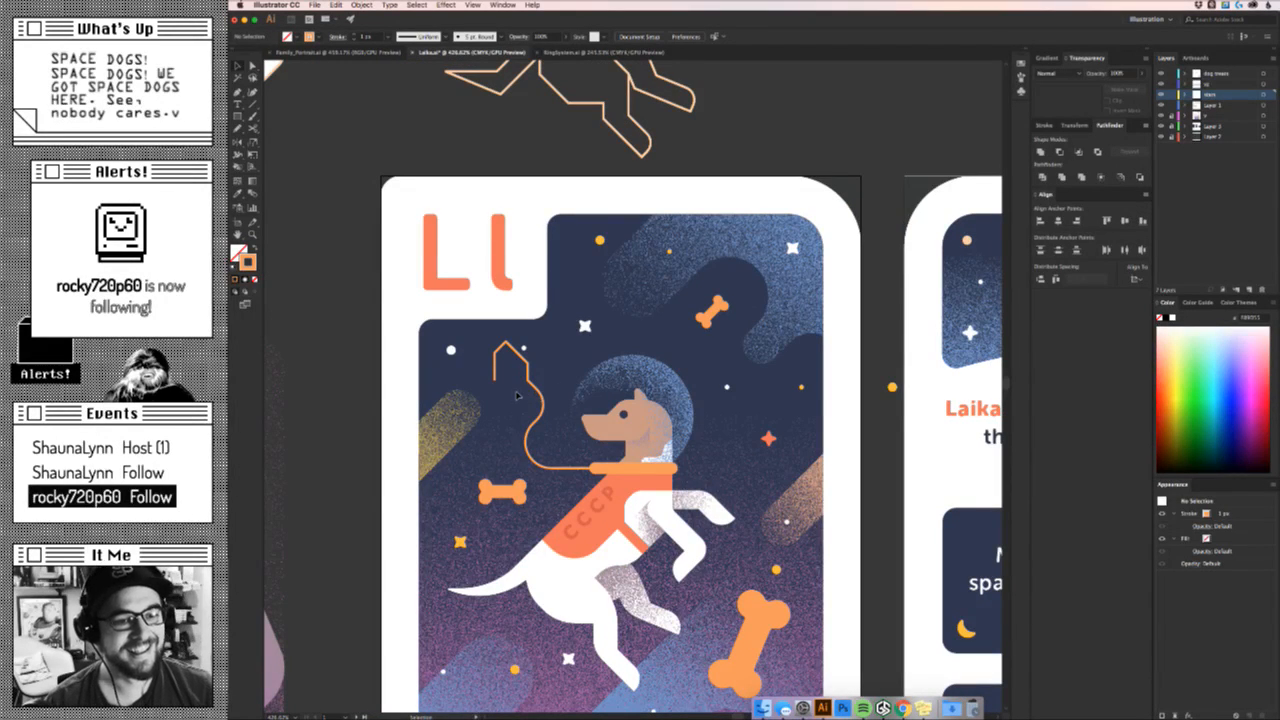
pyautogui.click(517, 396)
pyautogui.moveTo(545, 398); pyautogui.dragTo(316, 325)
# Move the bone left of the dog slightly up and the small upper bone slightly down and left.
pyautogui.moveTo(494, 485); pyautogui.dragTo(506, 462)
pyautogui.click(562, 481)
pyautogui.click(606, 426)
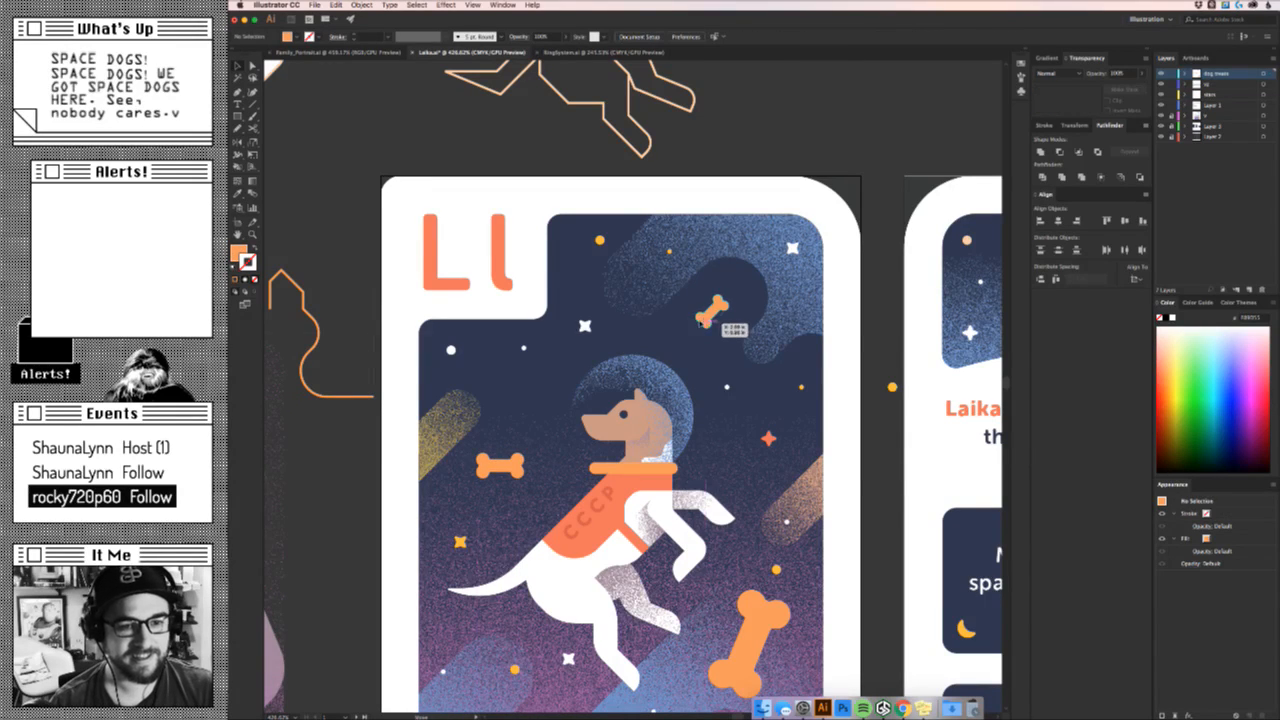
pyautogui.moveTo(700, 321); pyautogui.dragTo(686, 335)
pyautogui.click(706, 364)
pyautogui.moveTo(827, 577); pyautogui.dragTo(833, 462)
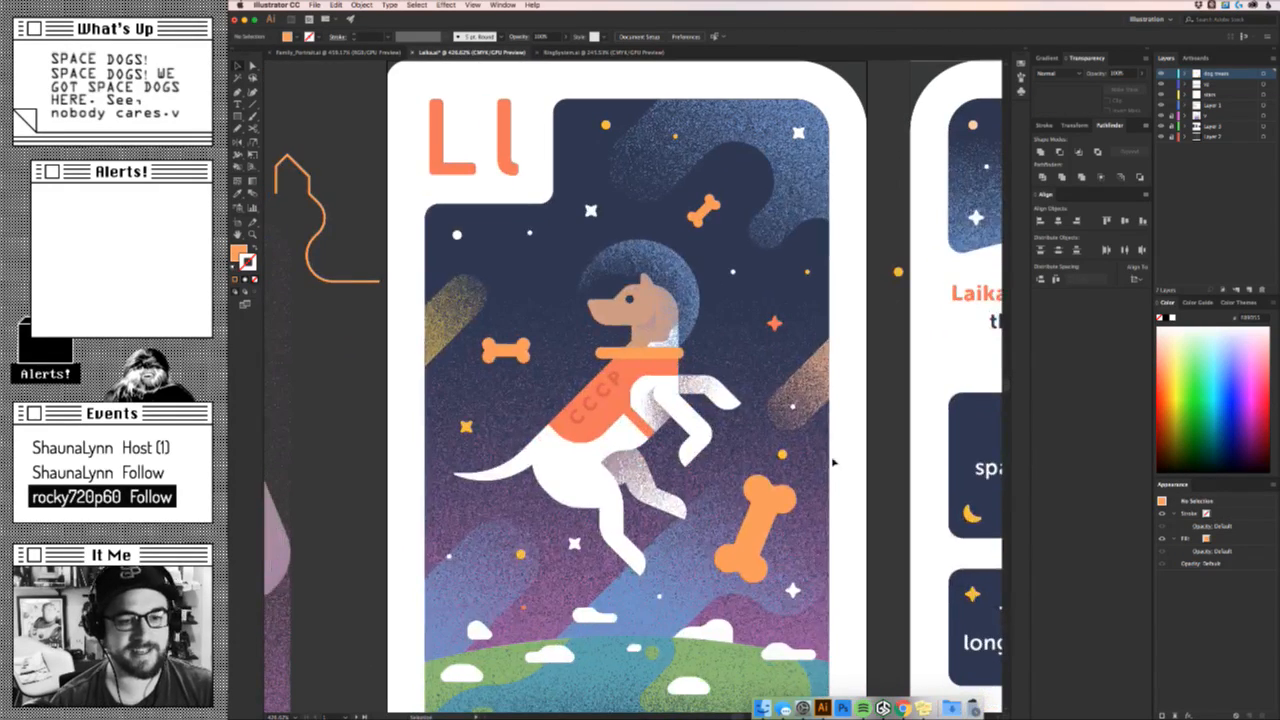
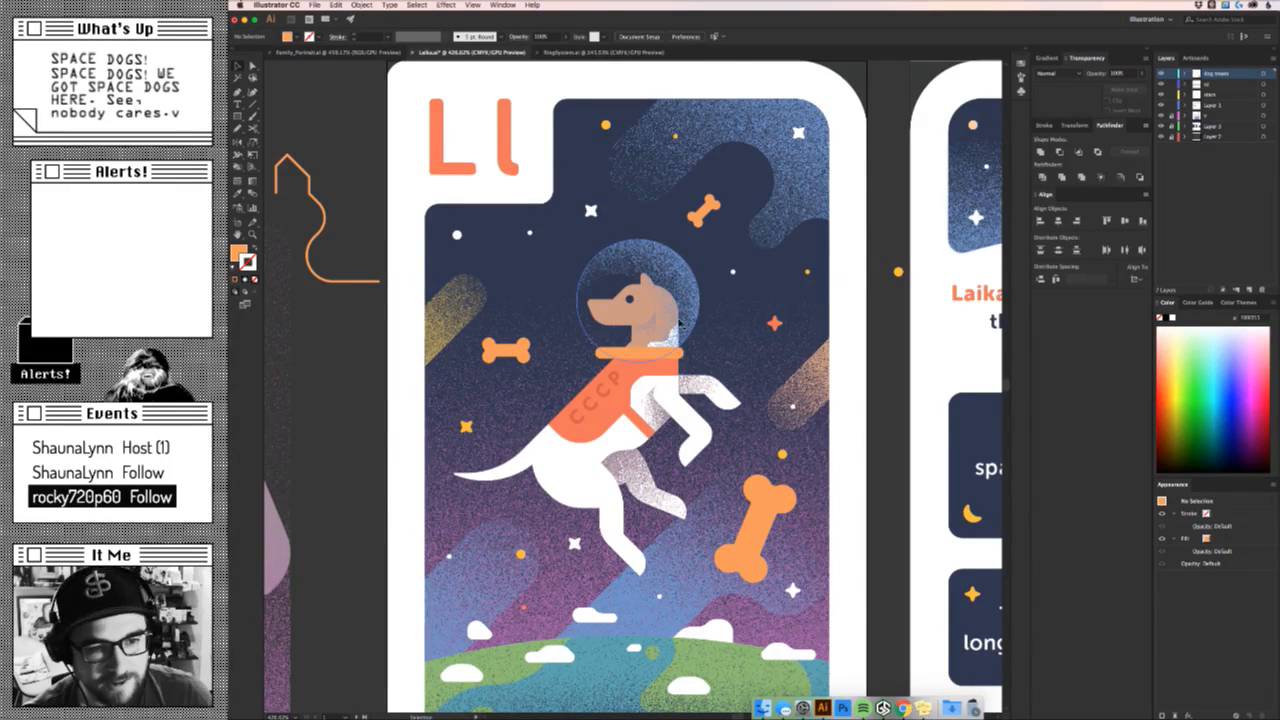
# Recolor the front copy of the grainy blue helmet circle around the dog's head to white (FFFFFF).
pyautogui.moveTo(592, 331); pyautogui.dragTo(788, 368)
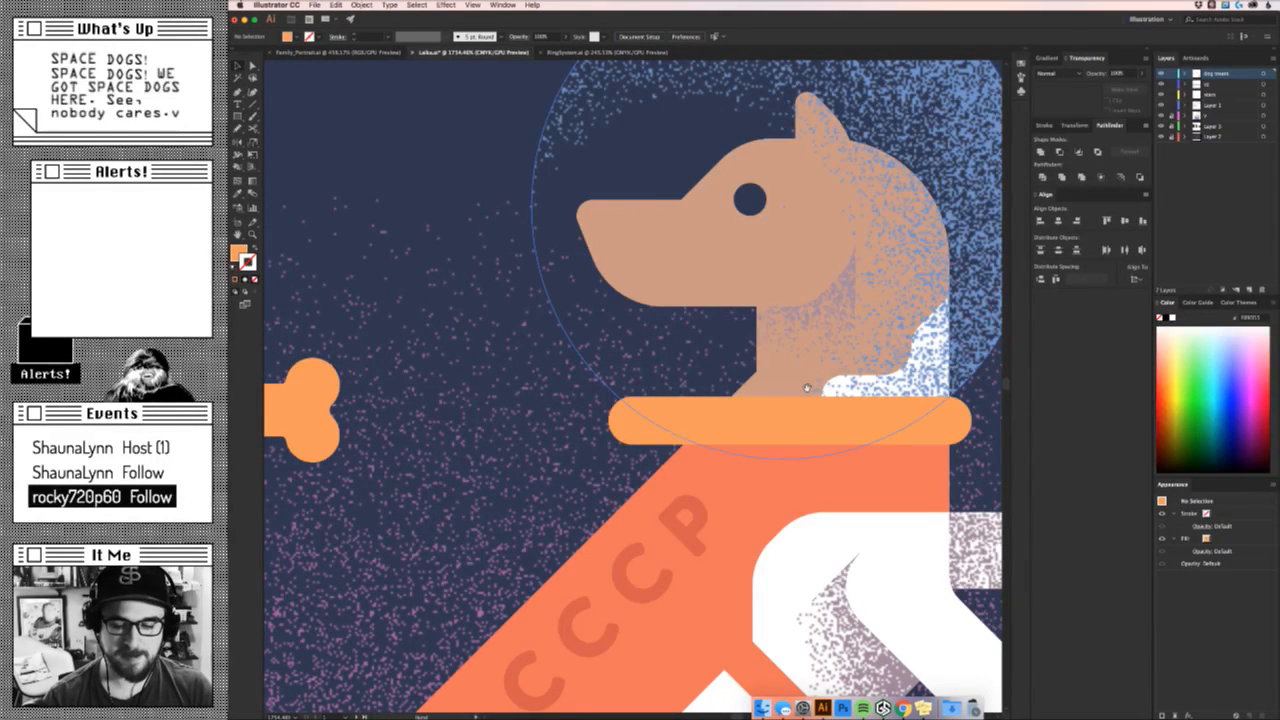
pyautogui.moveTo(803, 349); pyautogui.dragTo(642, 498)
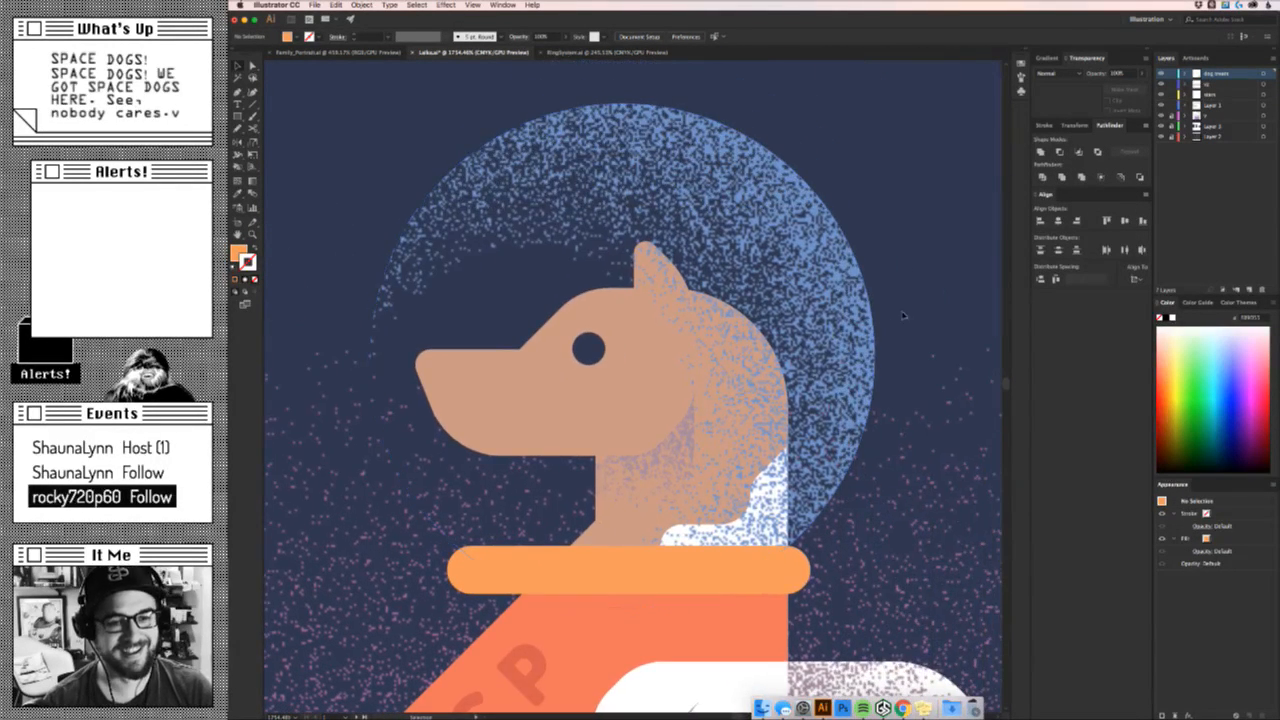
pyautogui.click(491, 381)
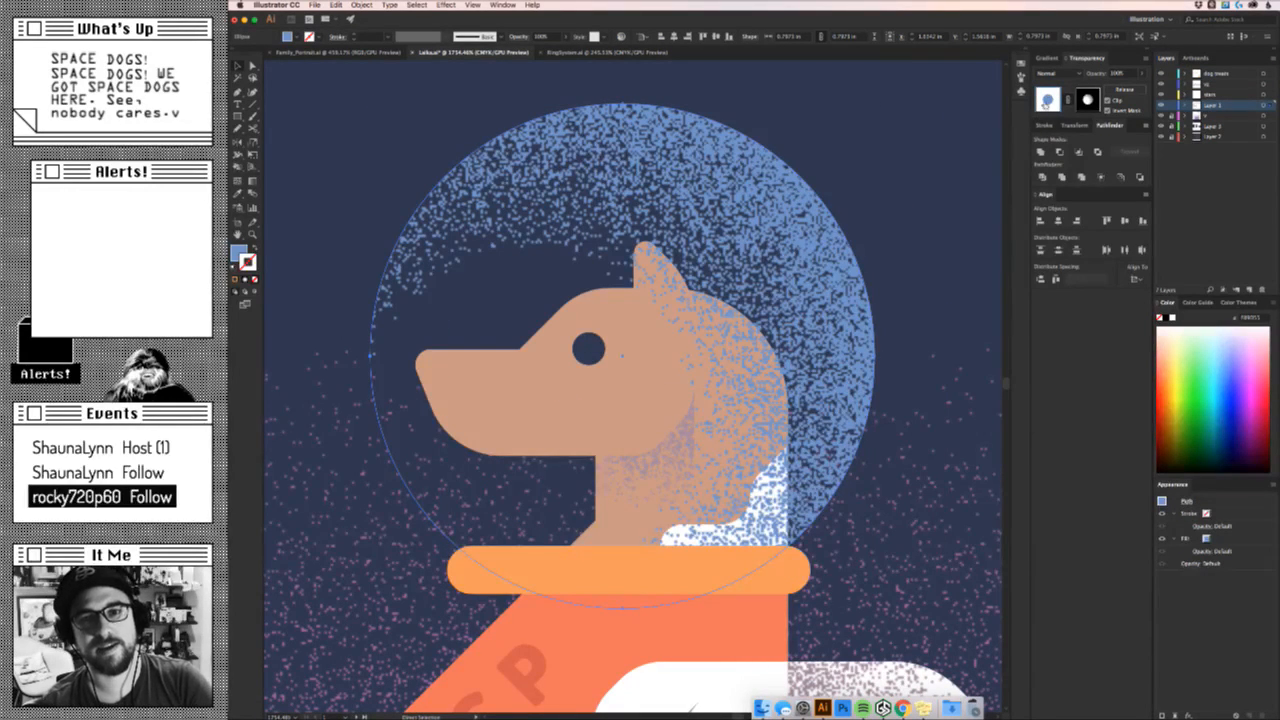
pyautogui.press('v')
pyautogui.doubleClick(239, 256)
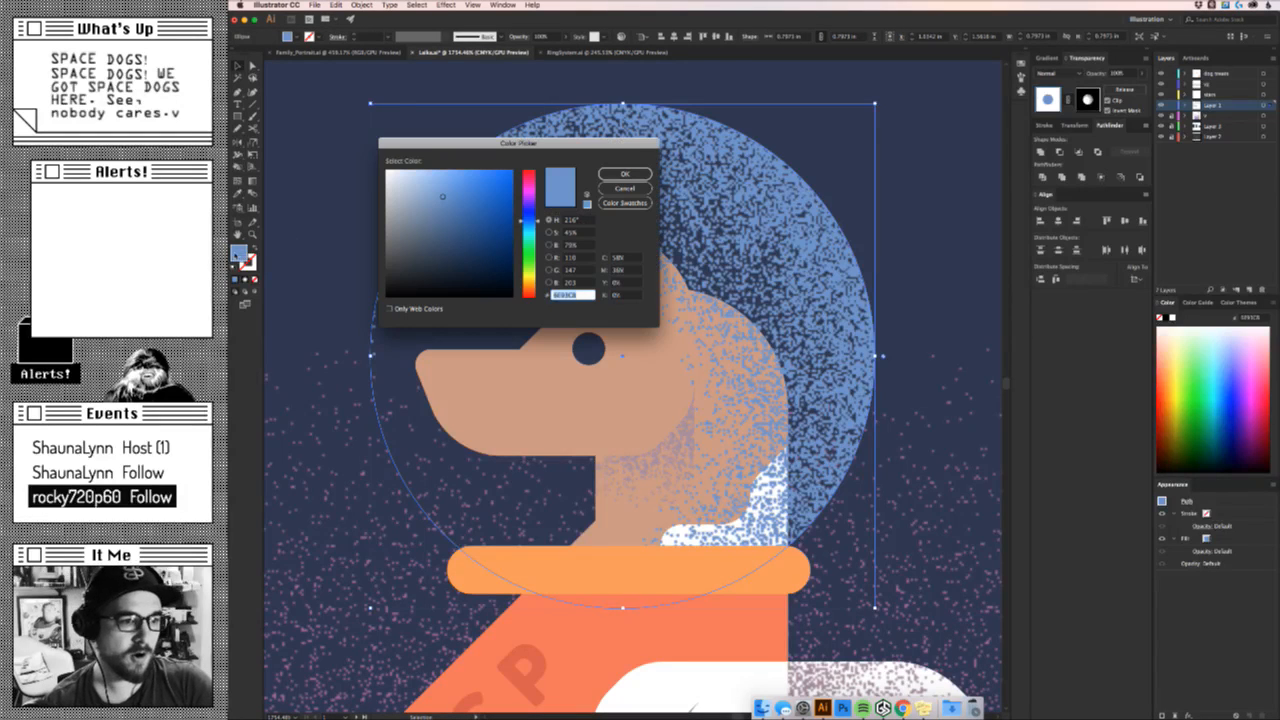
pyautogui.moveTo(423, 210); pyautogui.dragTo(370, 170)
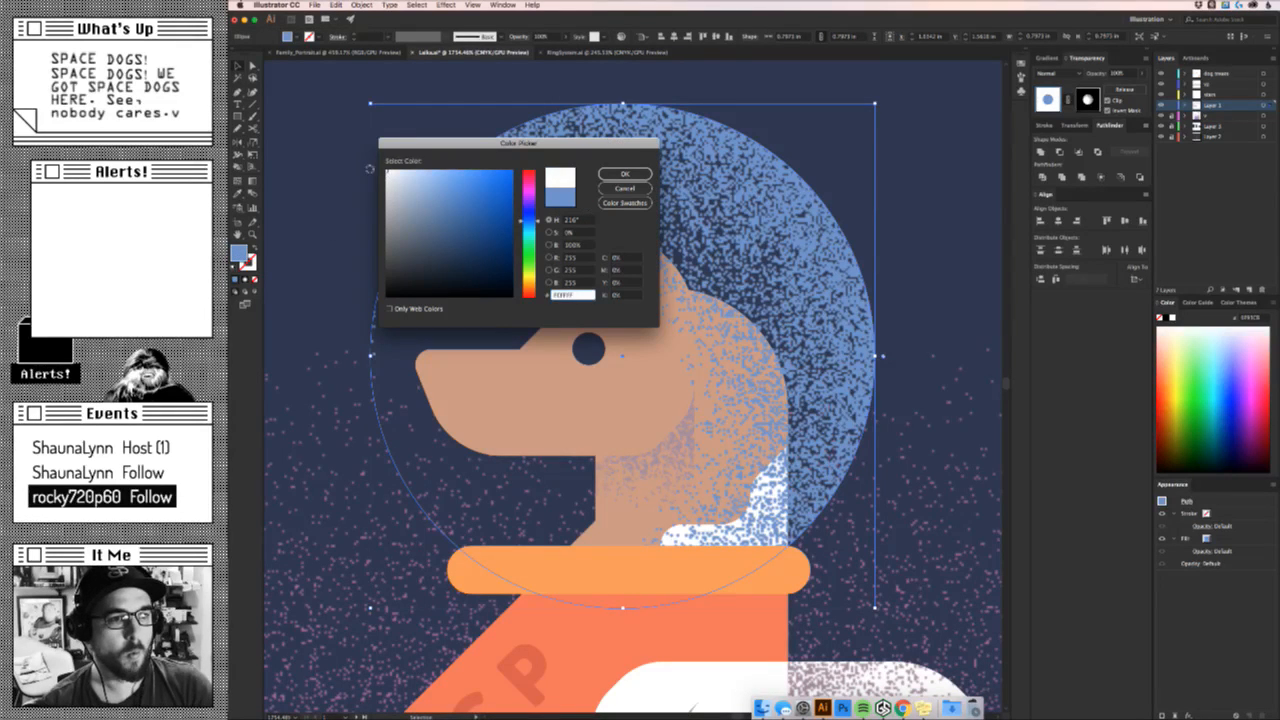
pyautogui.click(626, 174)
pyautogui.moveTo(693, 138); pyautogui.dragTo(873, 201)
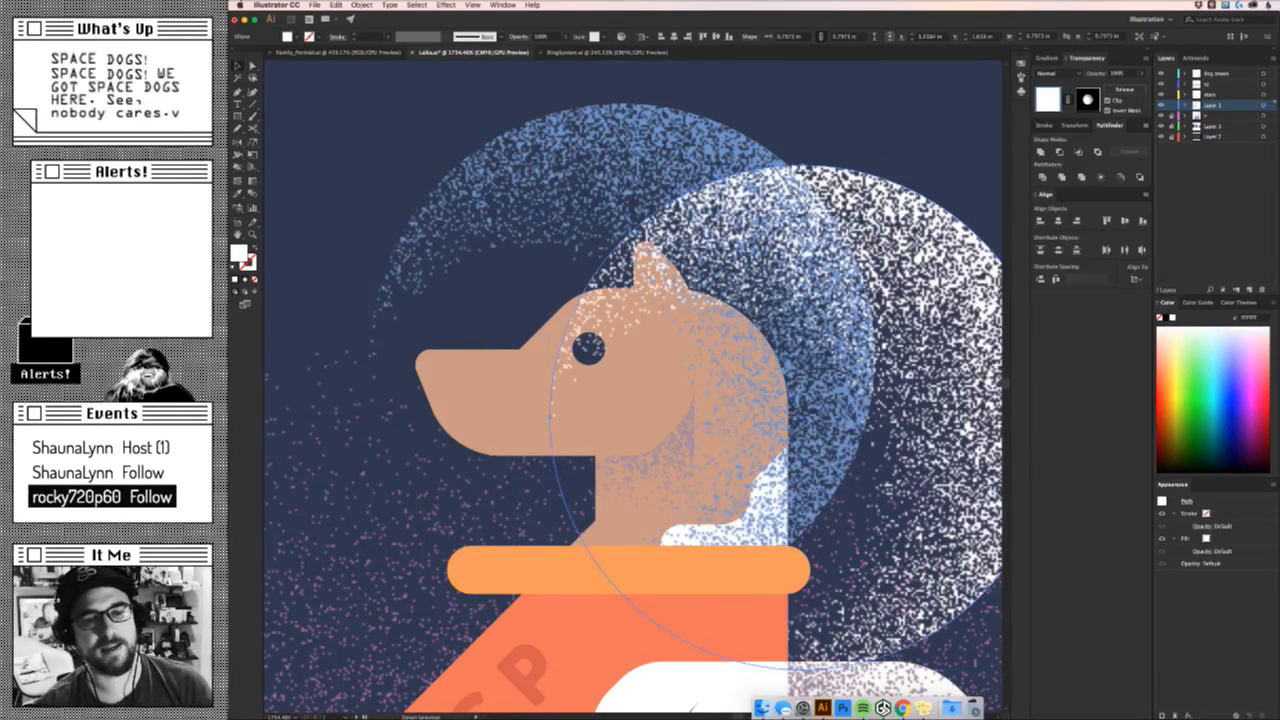
pyautogui.press('super+z')
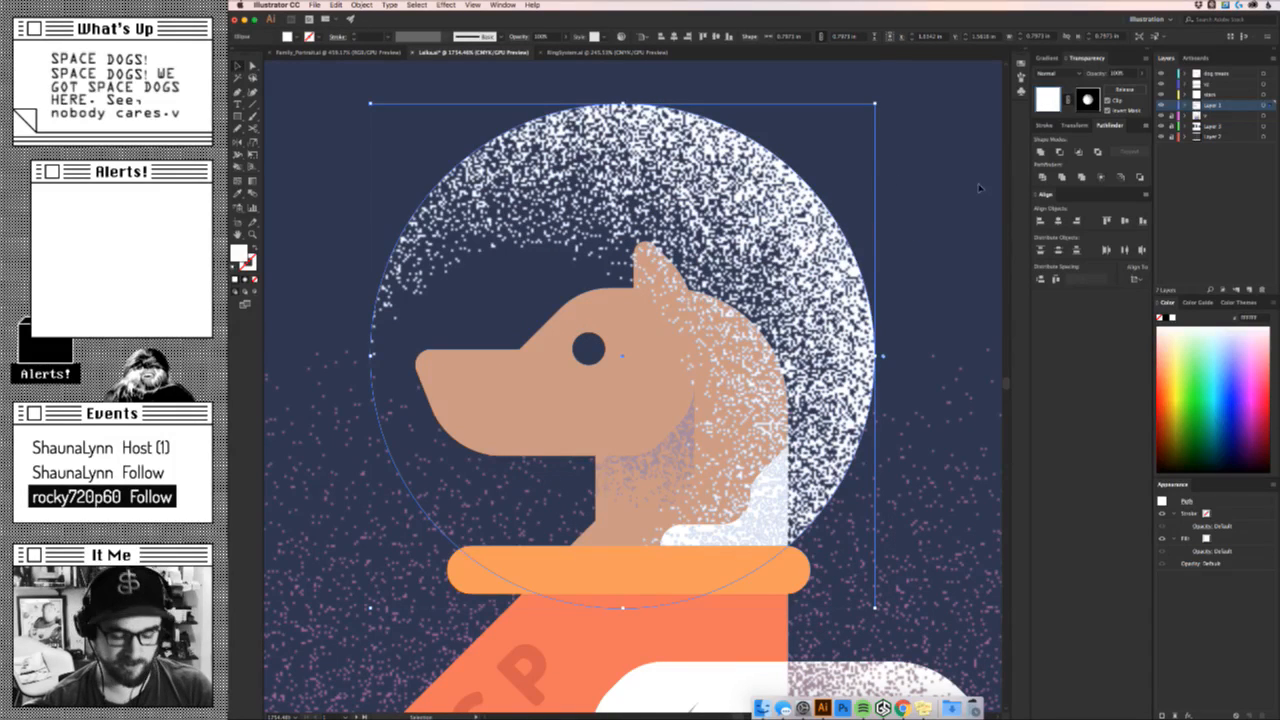
# Enter the white helmet circle's opacity mask and redraw its radial gradient, centering it on the dog's lower jaw.
pyautogui.click(1088, 99)
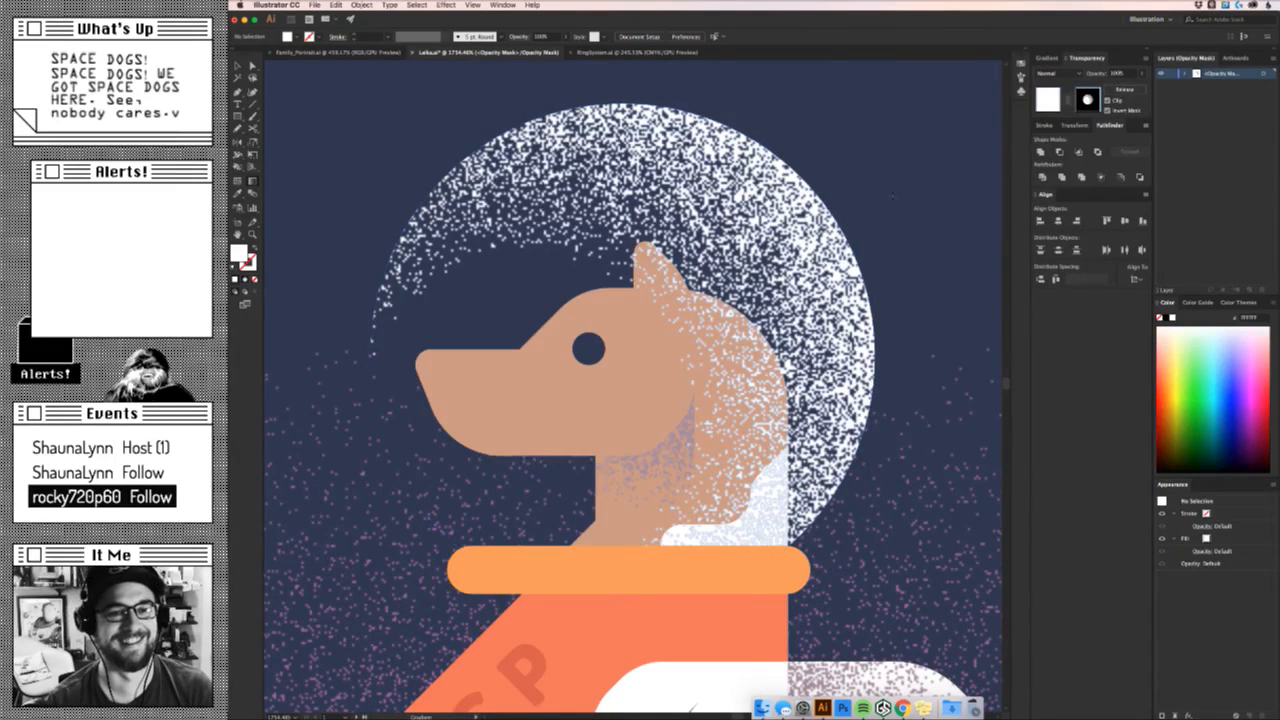
pyautogui.keyDown('super'); pyautogui.click(746, 282); pyautogui.keyUp('super')
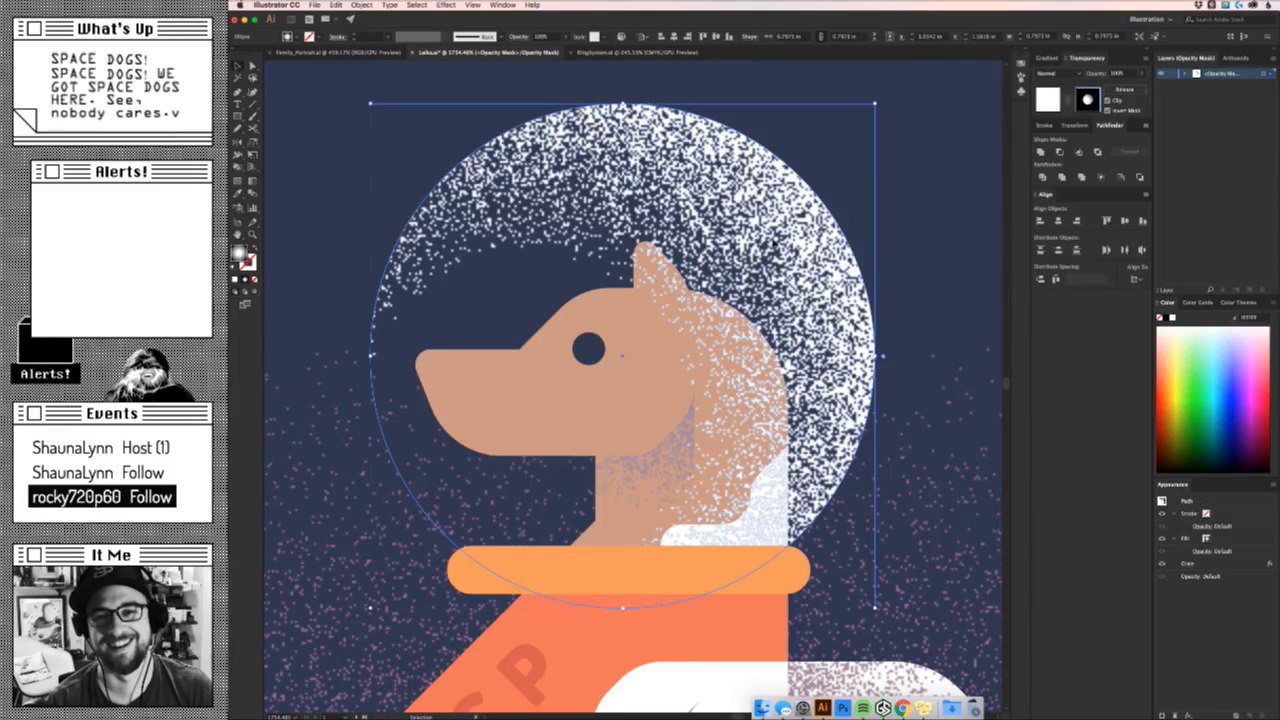
pyautogui.moveTo(743, 274); pyautogui.dragTo(818, 466)
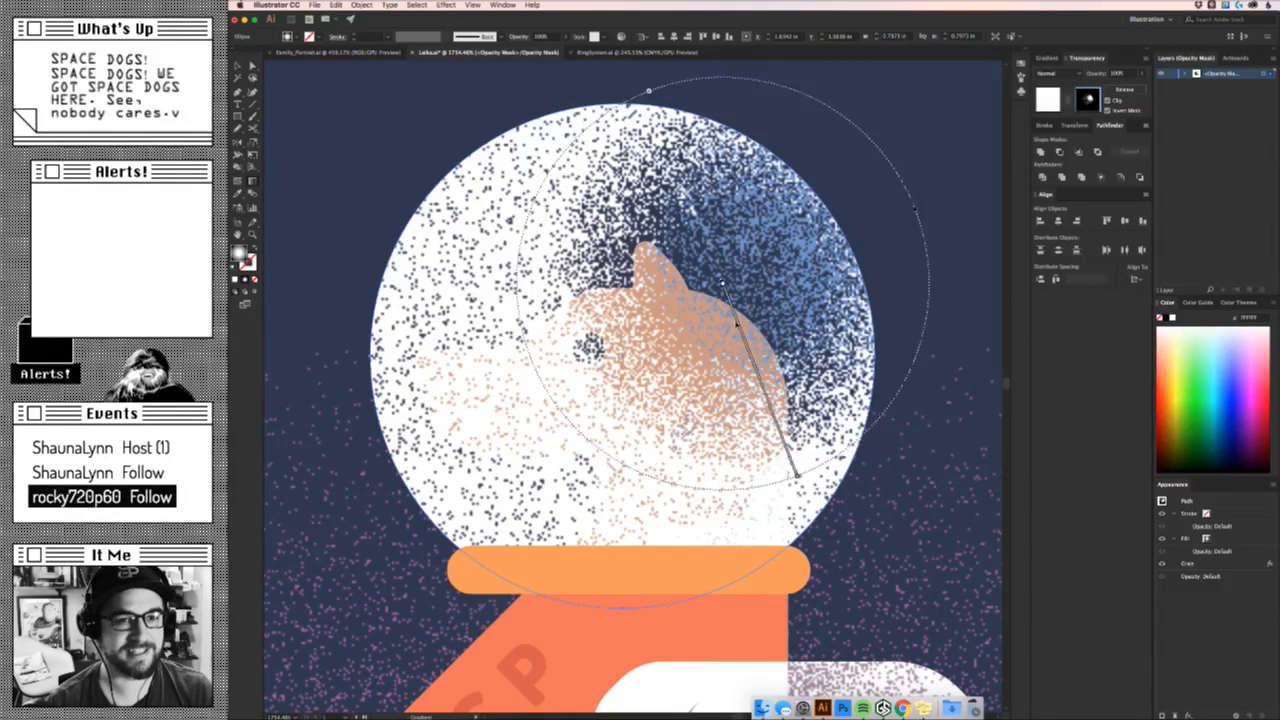
pyautogui.moveTo(591, 346); pyautogui.dragTo(666, 538)
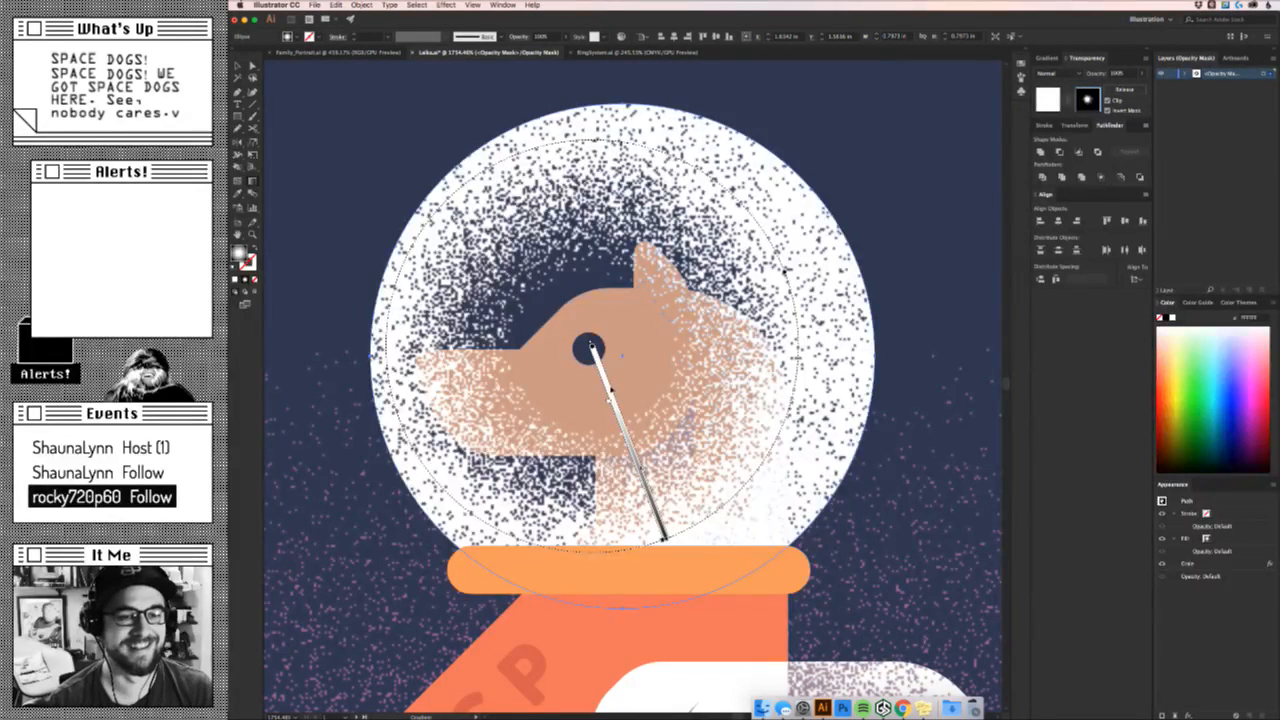
pyautogui.moveTo(556, 405); pyautogui.dragTo(630, 598)
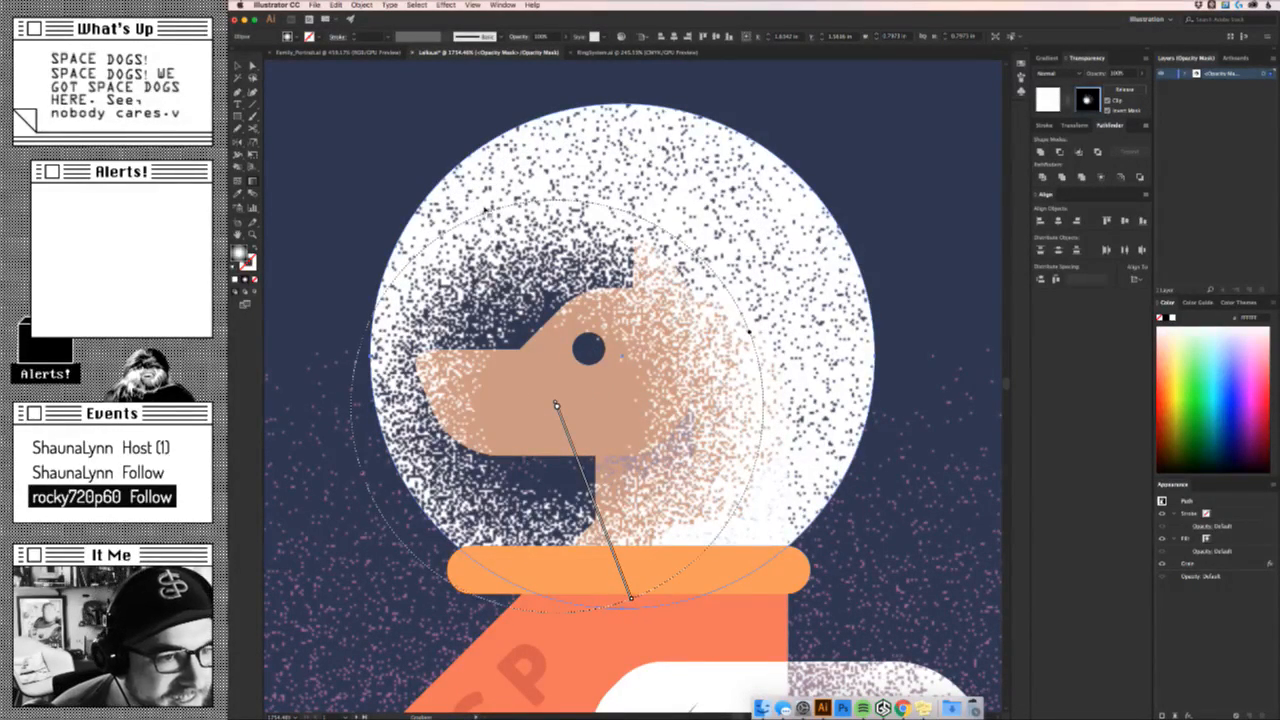
# Enlarge the mask's radial gradient beyond the helmet and recenter it beside the dog's eye, adjusting its inner color stop.
pyautogui.moveTo(480, 212); pyautogui.dragTo(440, 102)
pyautogui.moveTo(556, 404); pyautogui.dragTo(570, 337)
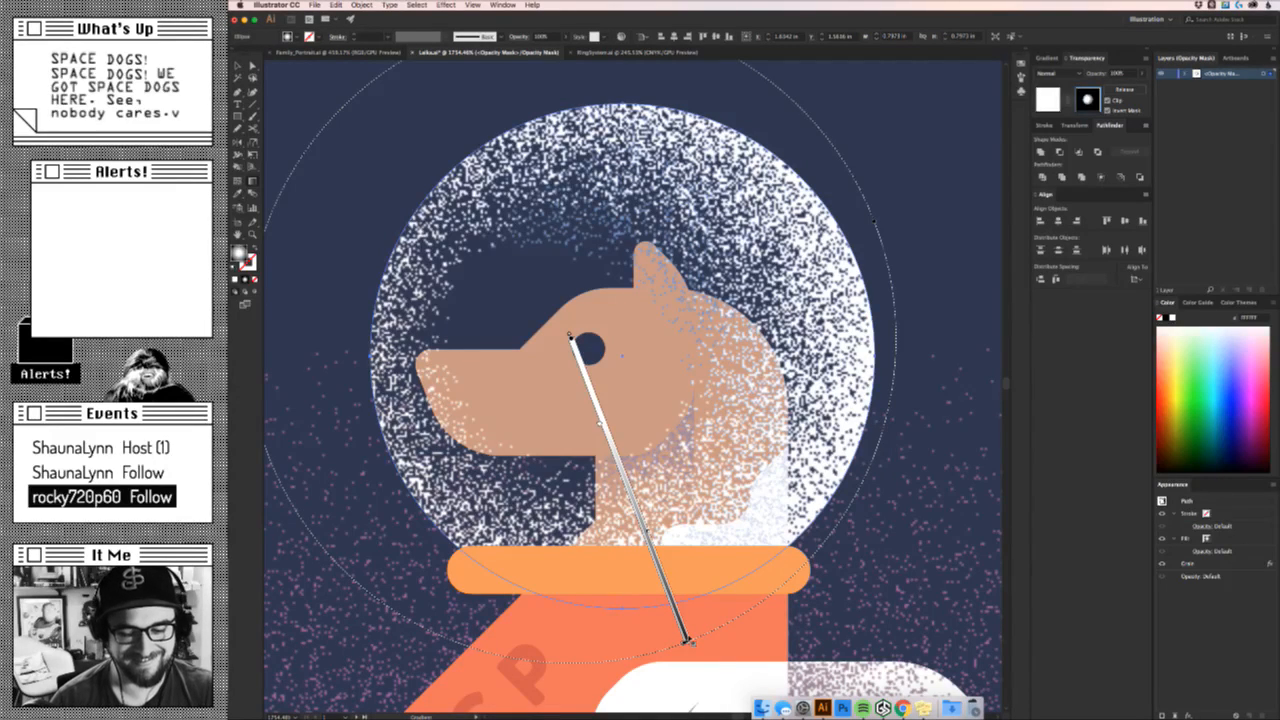
pyautogui.moveTo(688, 641)
pyautogui.mouseDown()
pyautogui.moveTo(706, 711)
pyautogui.moveTo(746, 716)
pyautogui.mouseUp()
pyautogui.press('v')
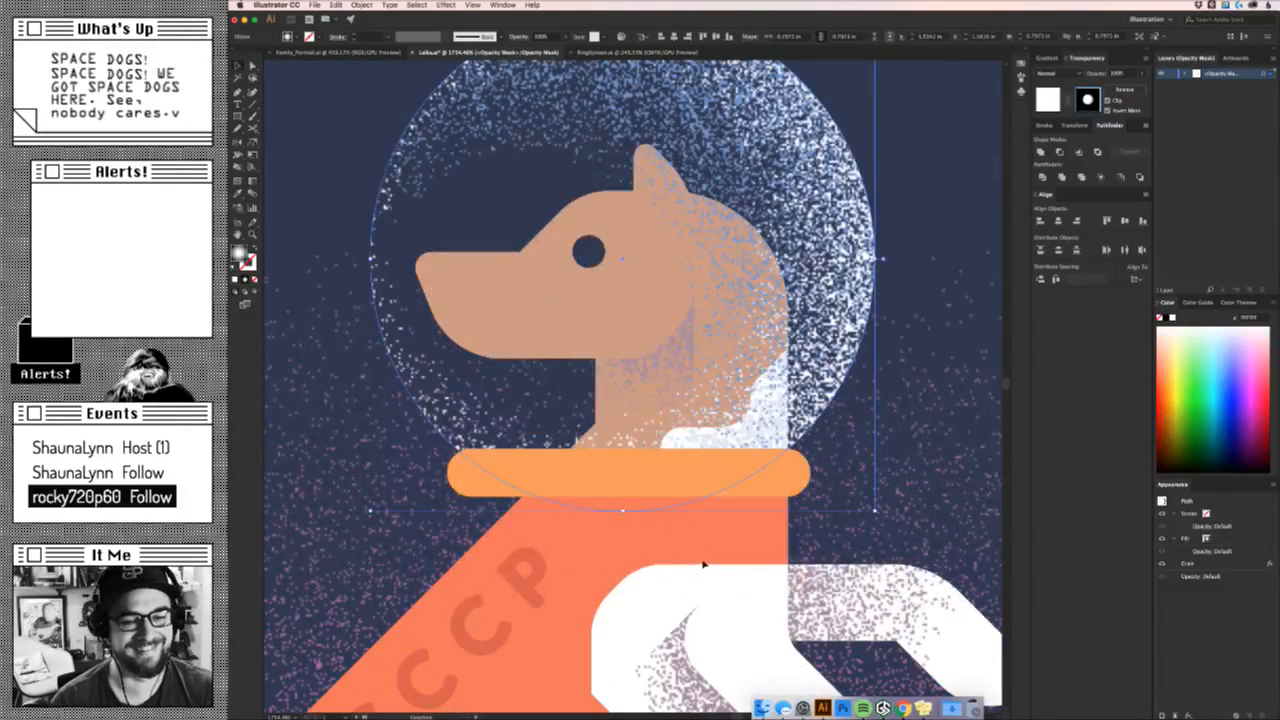
pyautogui.press('g')
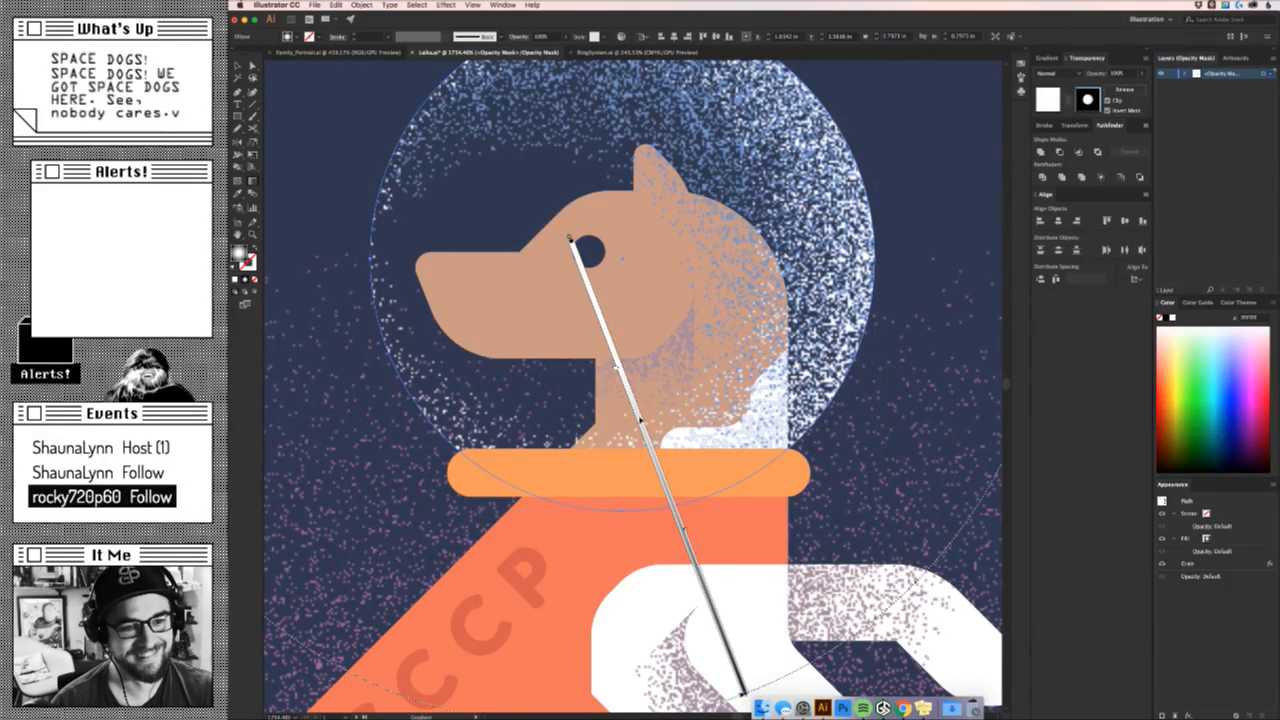
pyautogui.moveTo(643, 423)
pyautogui.mouseDown()
pyautogui.moveTo(698, 368)
pyautogui.moveTo(748, 376)
pyautogui.moveTo(578, 401)
pyautogui.moveTo(712, 374)
pyautogui.mouseUp()
# Fine-tune the mask gradient's inner stop to soften the white grain along the helmet's lower edge.
pyautogui.press('z')
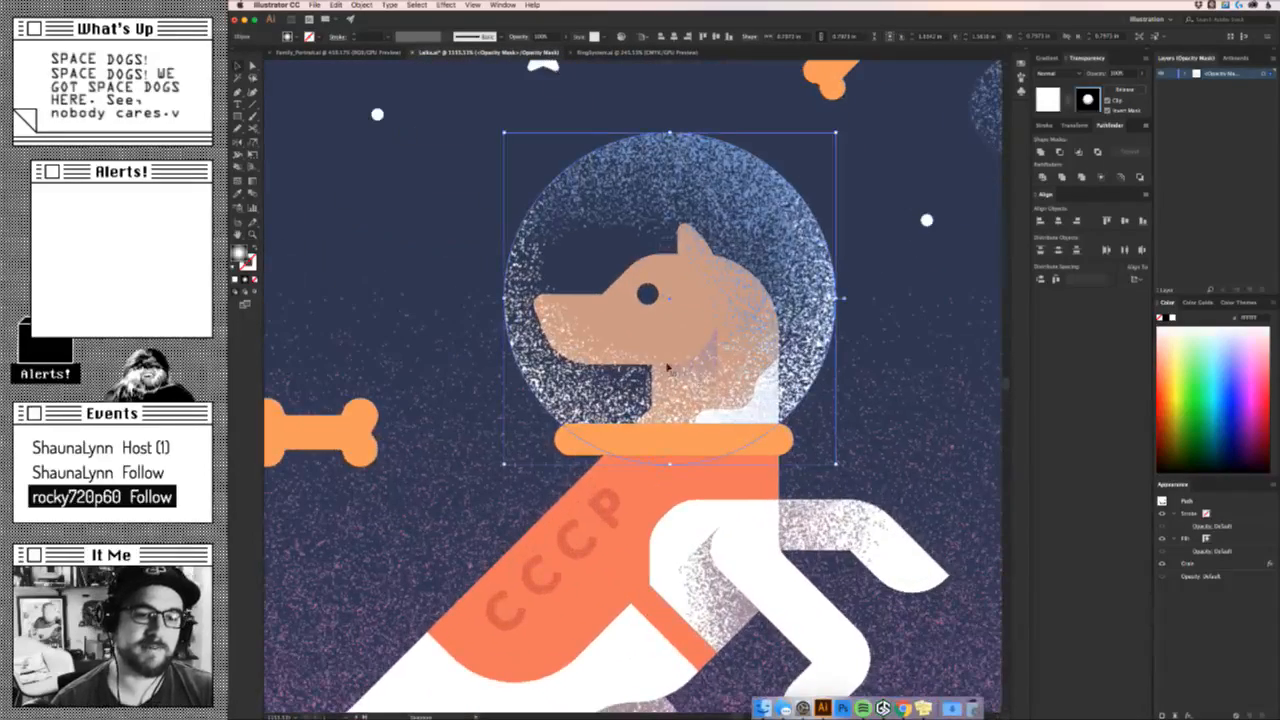
pyautogui.press('g')
pyautogui.moveTo(691, 303); pyautogui.dragTo(679, 325)
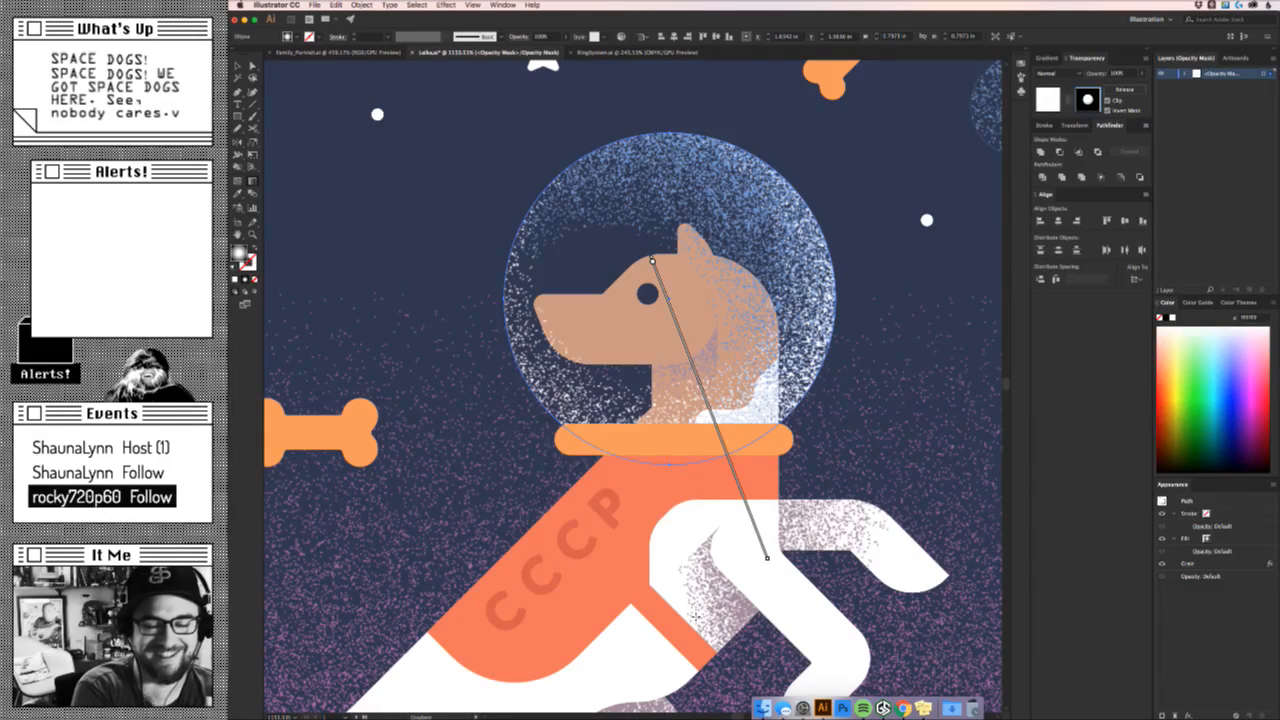
pyautogui.press('v')
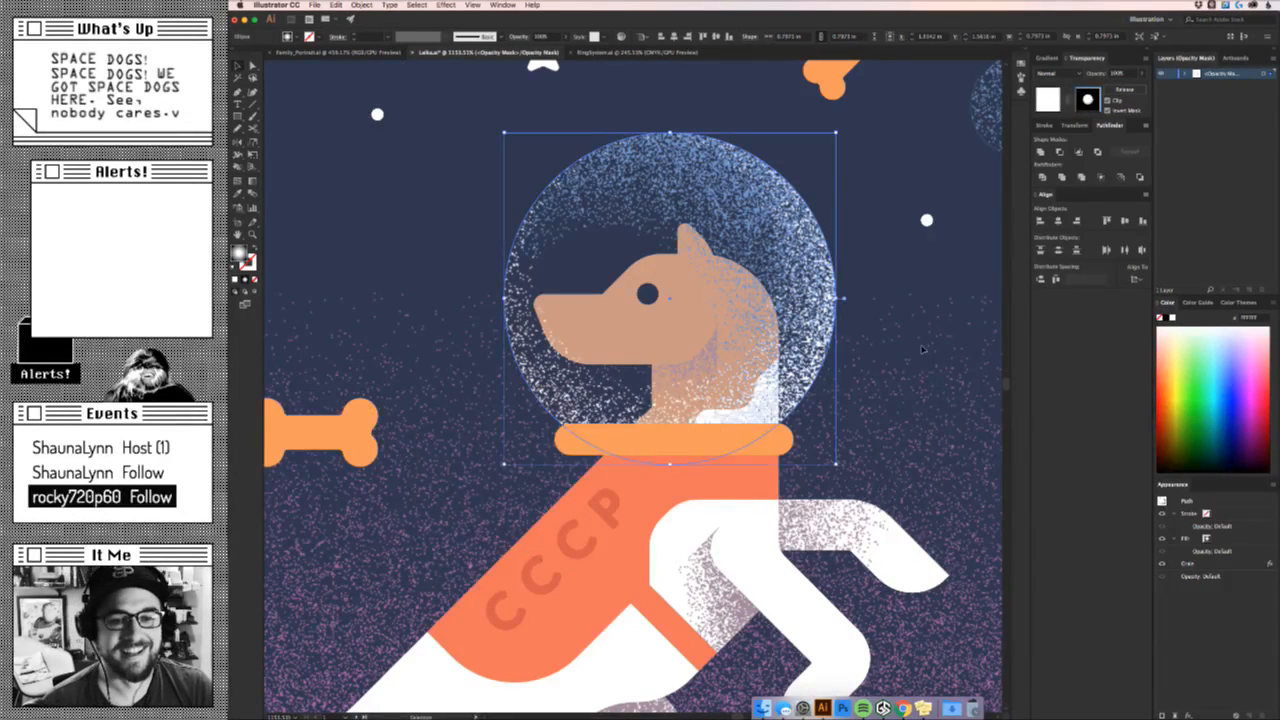
pyautogui.click(926, 354)
pyautogui.press('z')
pyautogui.moveTo(929, 358); pyautogui.dragTo(970, 366)
pyautogui.press('v')
pyautogui.moveTo(540, 371); pyautogui.dragTo(651, 357)
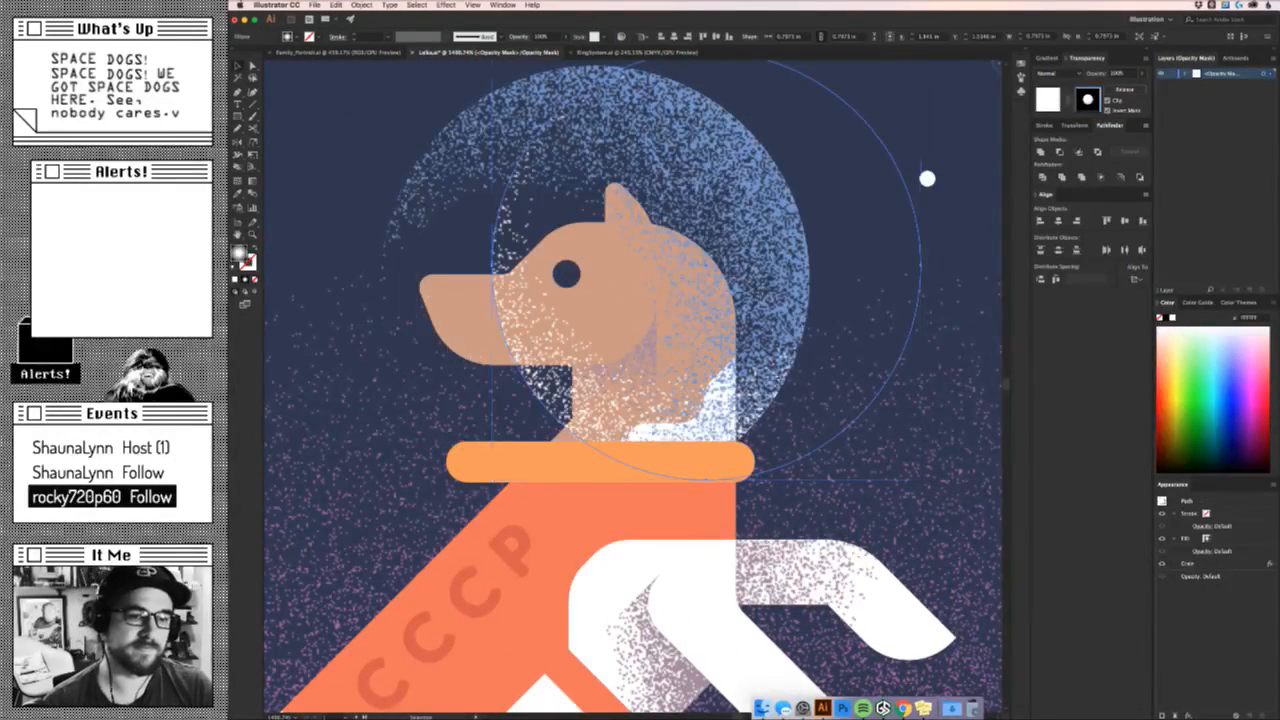
pyautogui.press('super+z')
# Deselect the mask shape and leave the helmet's opacity mask to return to the regular artwork.
pyautogui.press('z')
pyautogui.moveTo(856, 388); pyautogui.dragTo(817, 423)
pyautogui.scroll(-2, 743, 438)
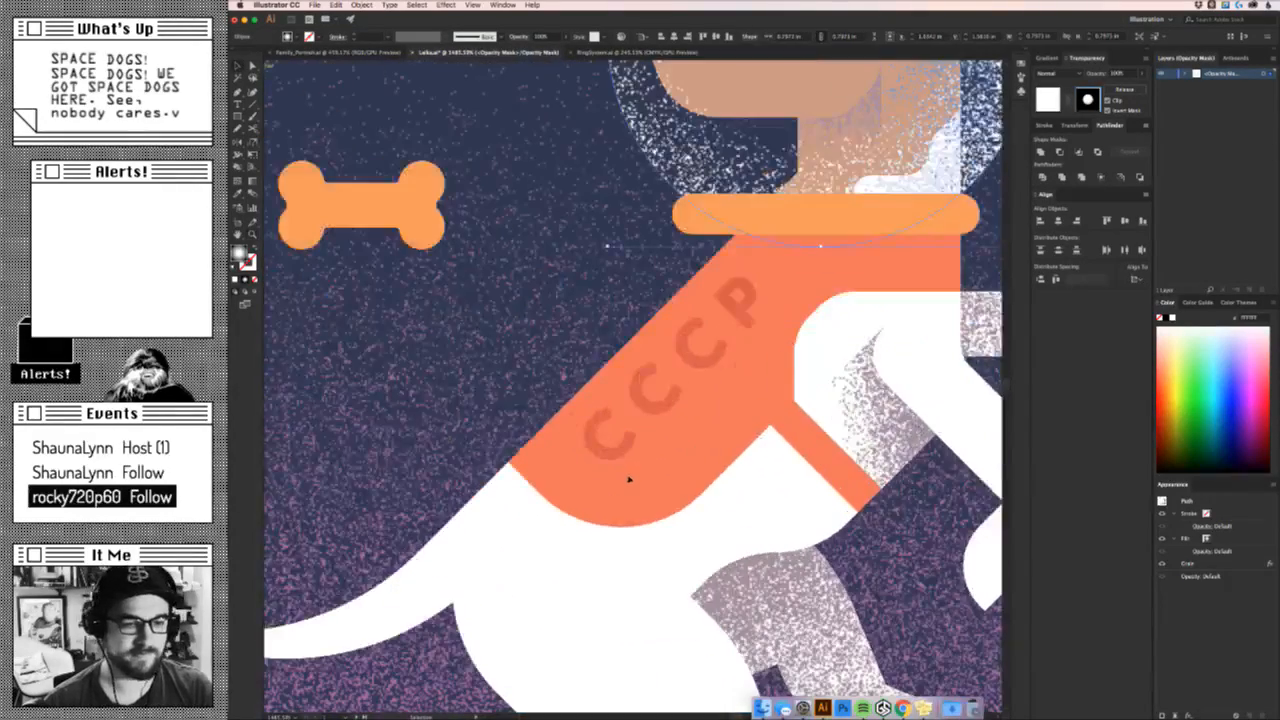
pyautogui.moveTo(695, 511); pyautogui.dragTo(387, 627)
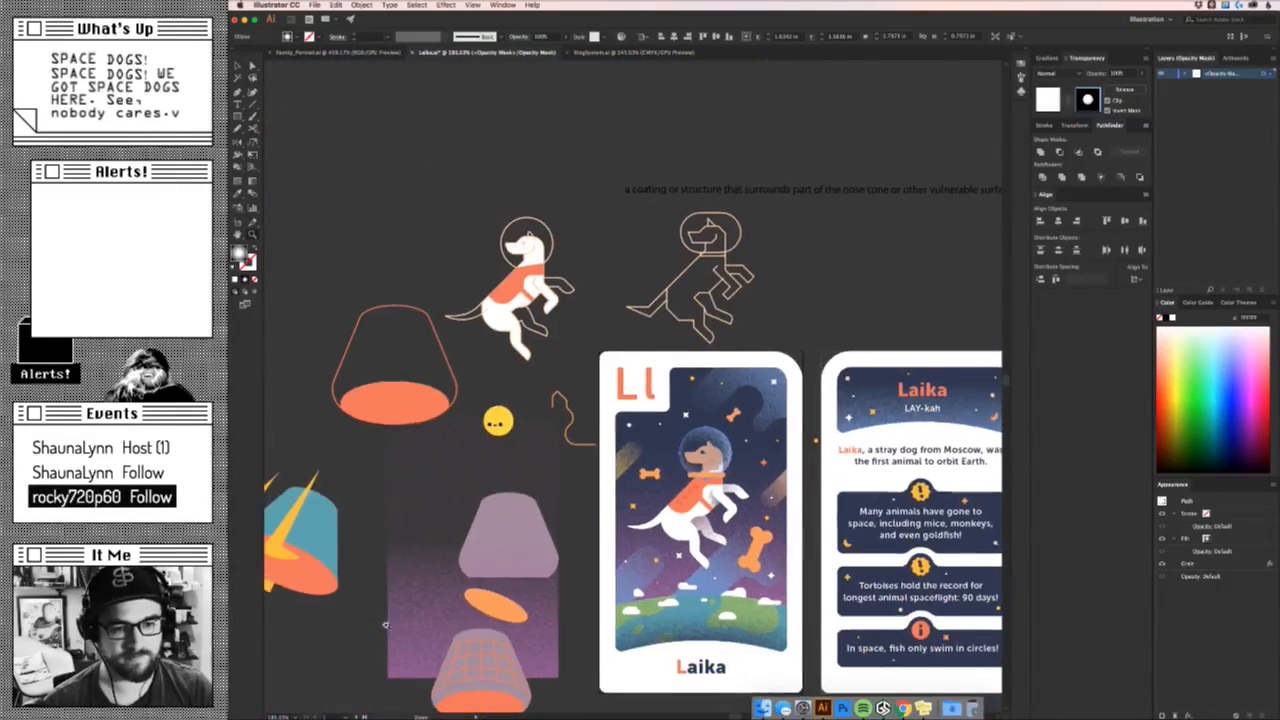
pyautogui.moveTo(688, 544); pyautogui.dragTo(800, 455)
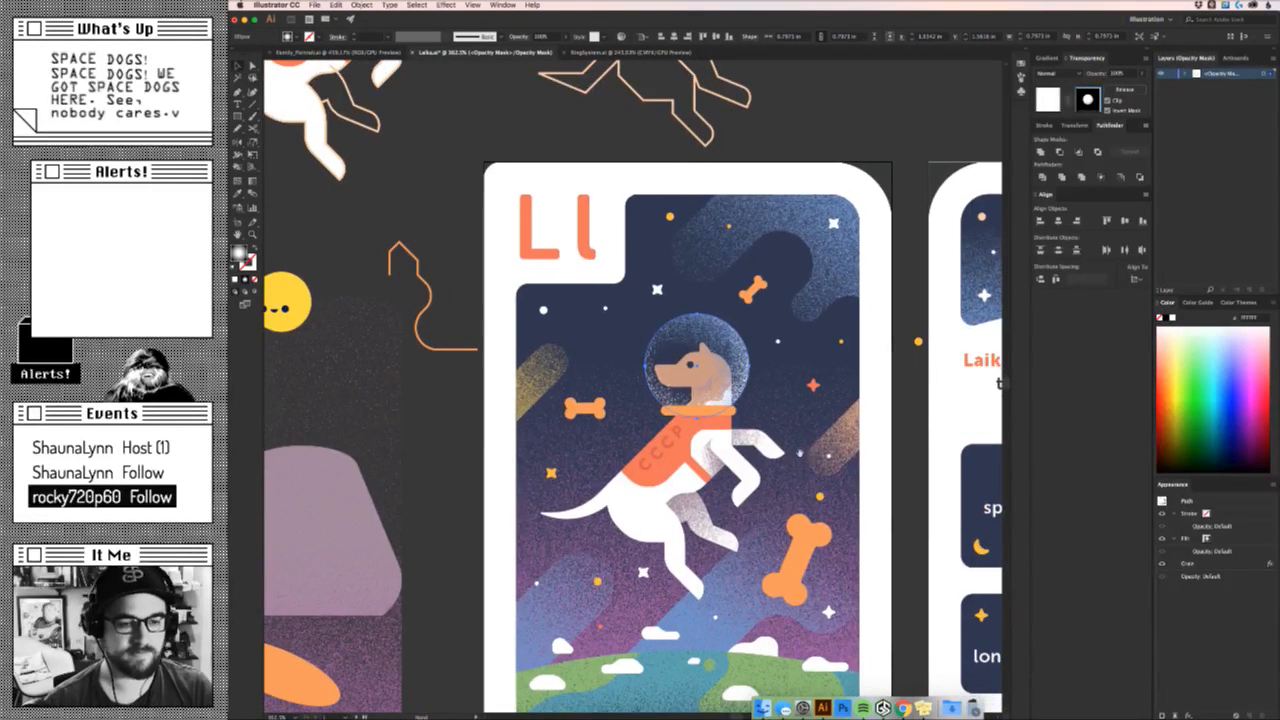
pyautogui.click(833, 278)
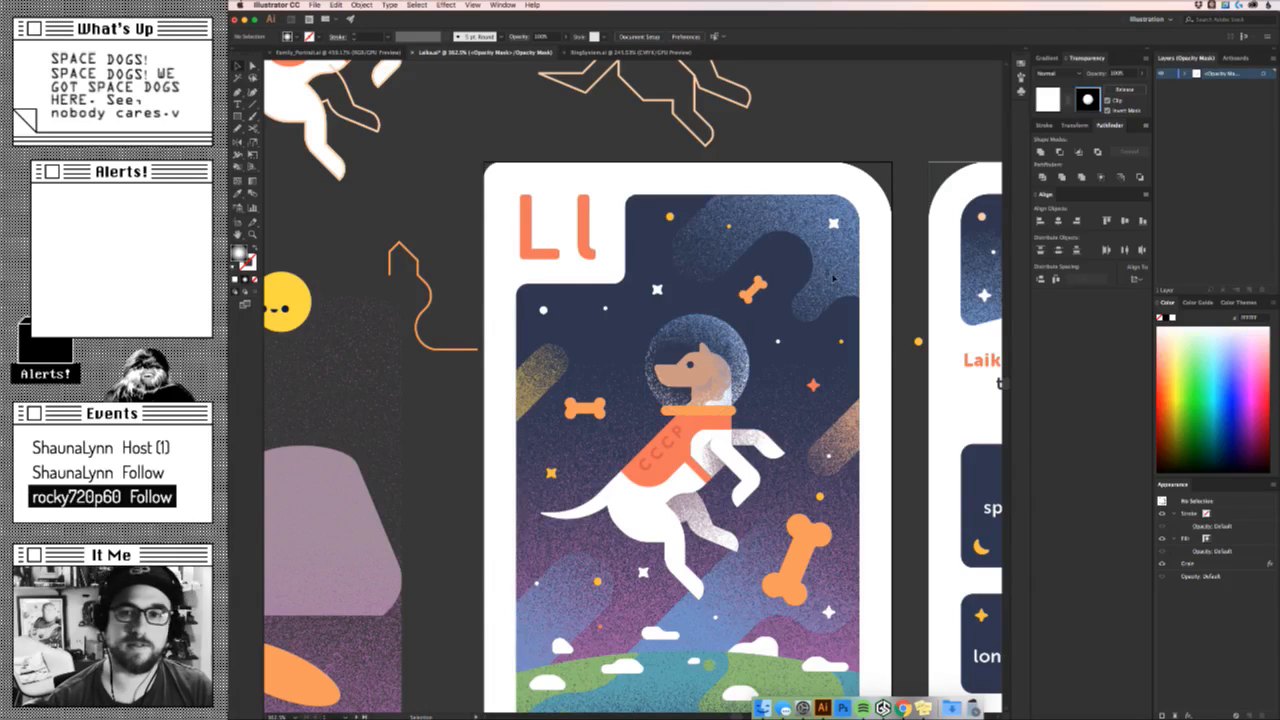
pyautogui.click(1047, 98)
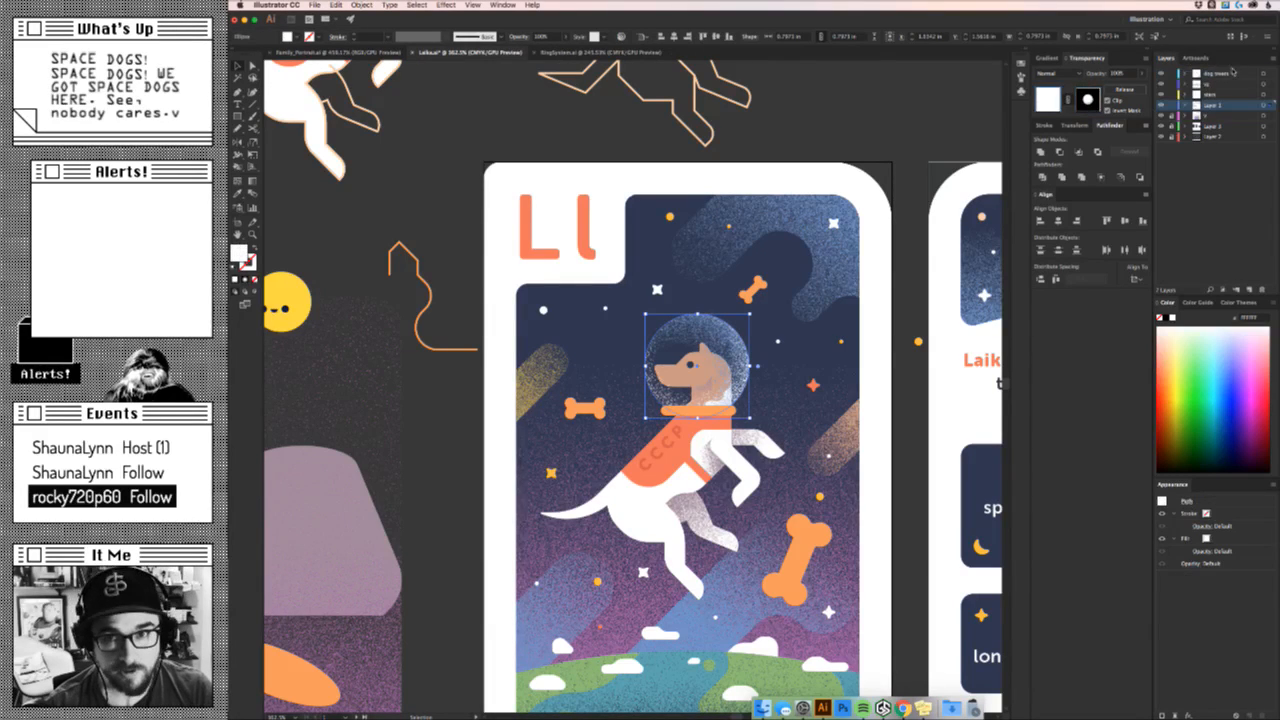
# Copy the small upper bone onto the blue streak below the dog's tail and rotate it to slant the other way.
pyautogui.click(1233, 72)
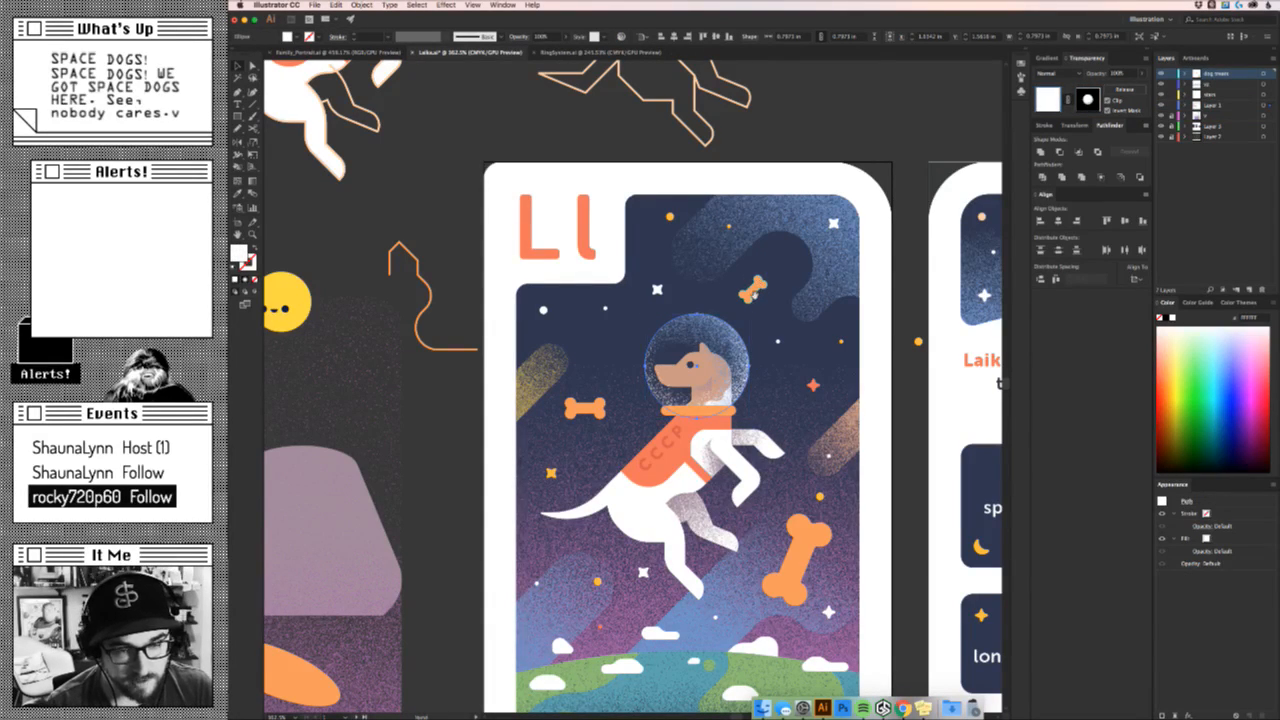
pyautogui.scroll(-3, 752, 285)
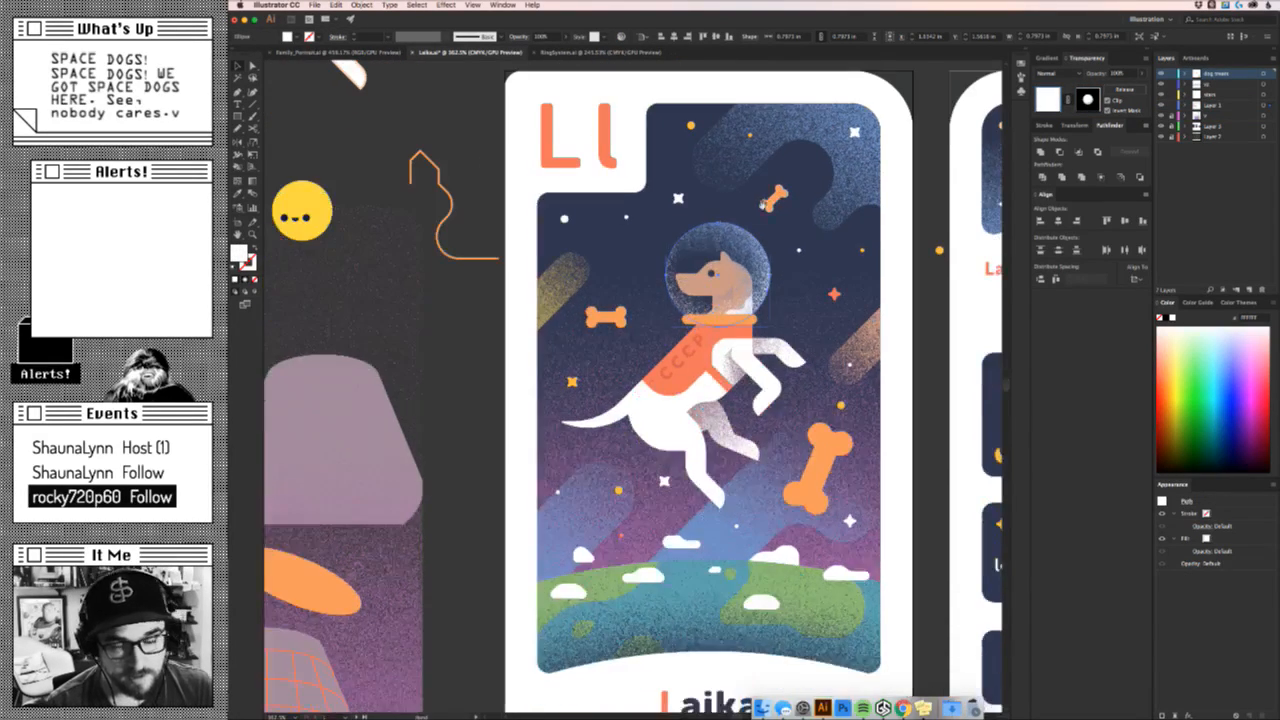
pyautogui.click(622, 489)
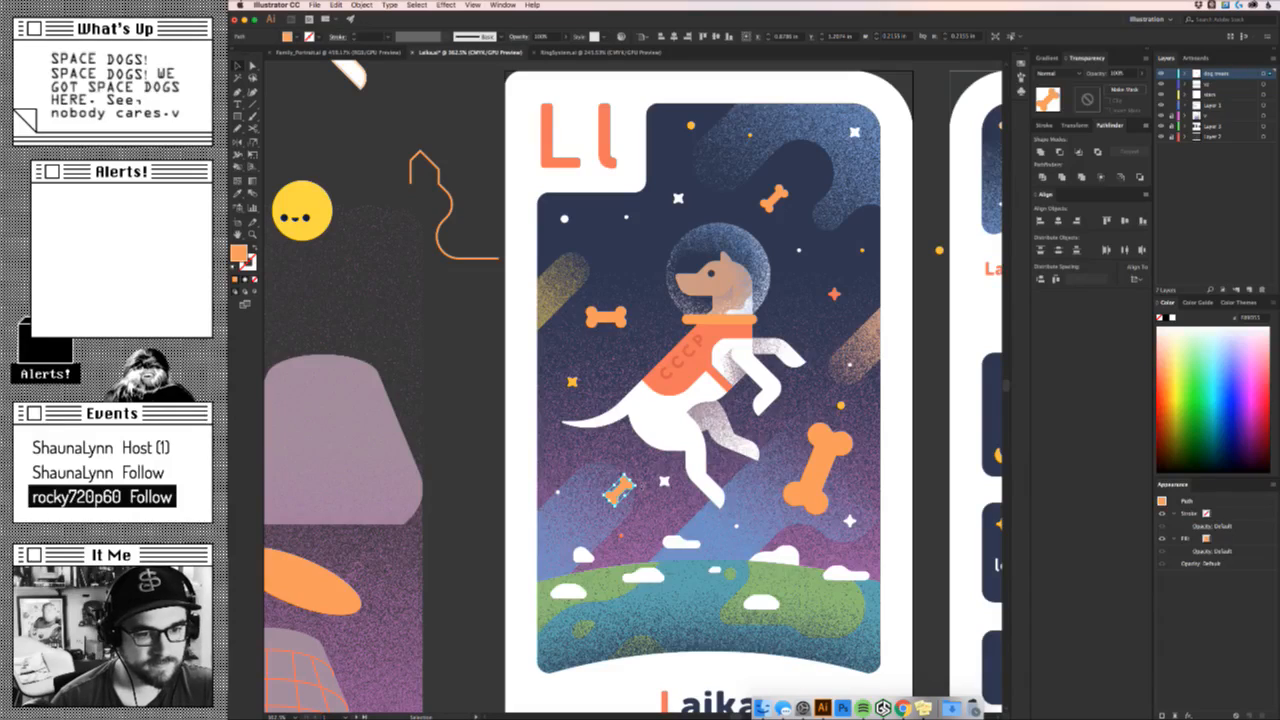
pyautogui.moveTo(634, 500); pyautogui.dragTo(668, 514)
# Delete the yellow dot behind the new small bone and paste the bone in place on the stars layer.
pyautogui.click(628, 512)
pyautogui.press('z')
pyautogui.press('v')
pyautogui.moveTo(585, 376); pyautogui.dragTo(586, 405)
pyautogui.press('Delete')
pyautogui.press('Delete')
pyautogui.press('super+f')
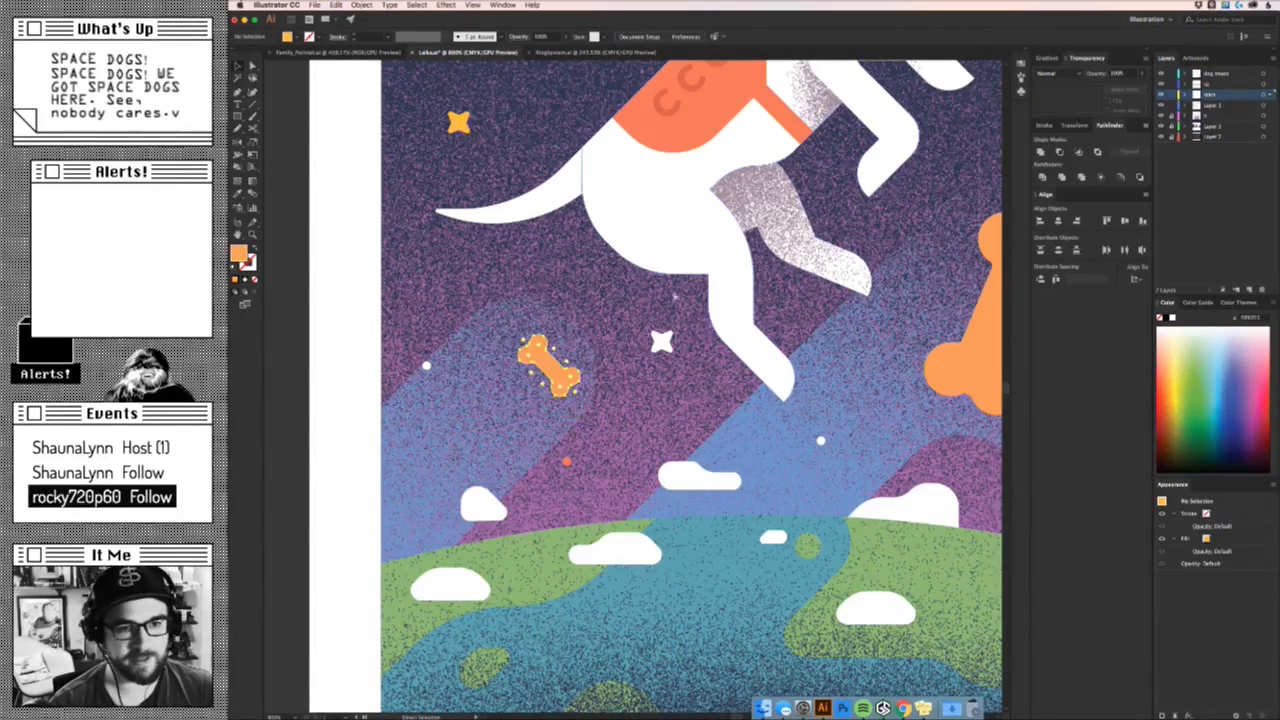
pyautogui.click(664, 407)
pyautogui.press('z')
pyautogui.moveTo(664, 407); pyautogui.dragTo(468, 432)
pyautogui.press('v')
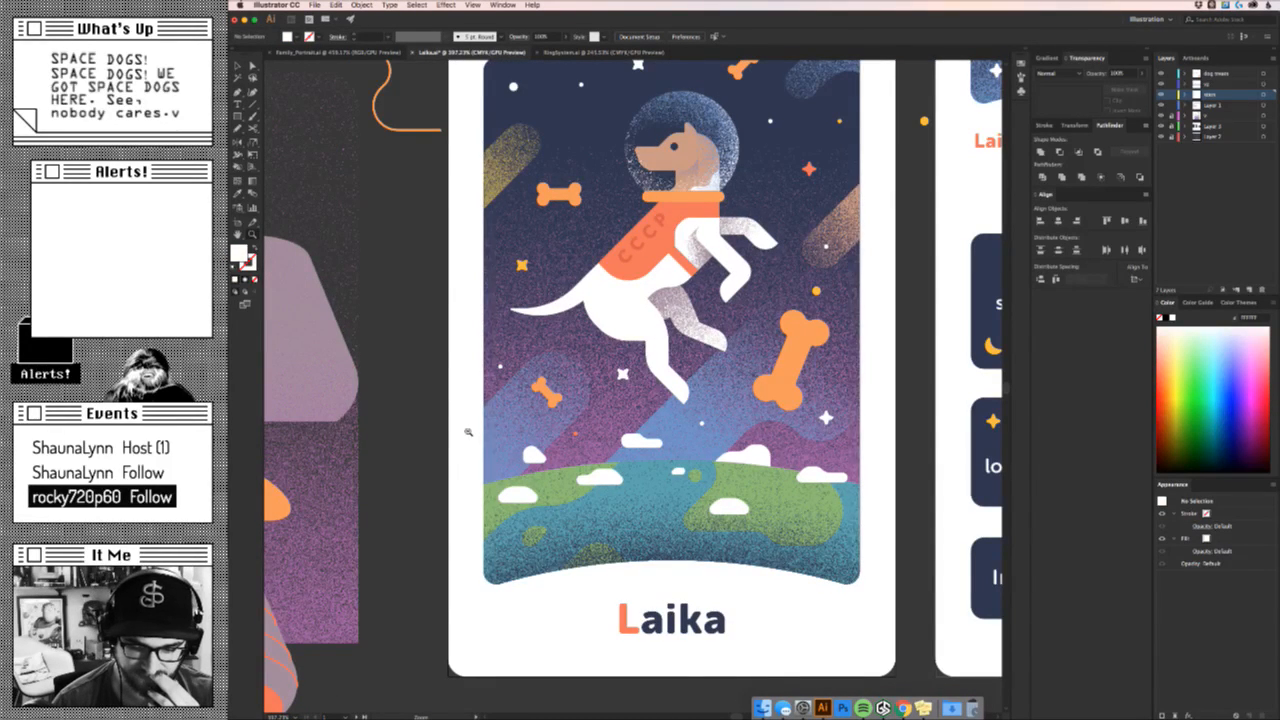
pyautogui.moveTo(468, 432); pyautogui.dragTo(469, 432)
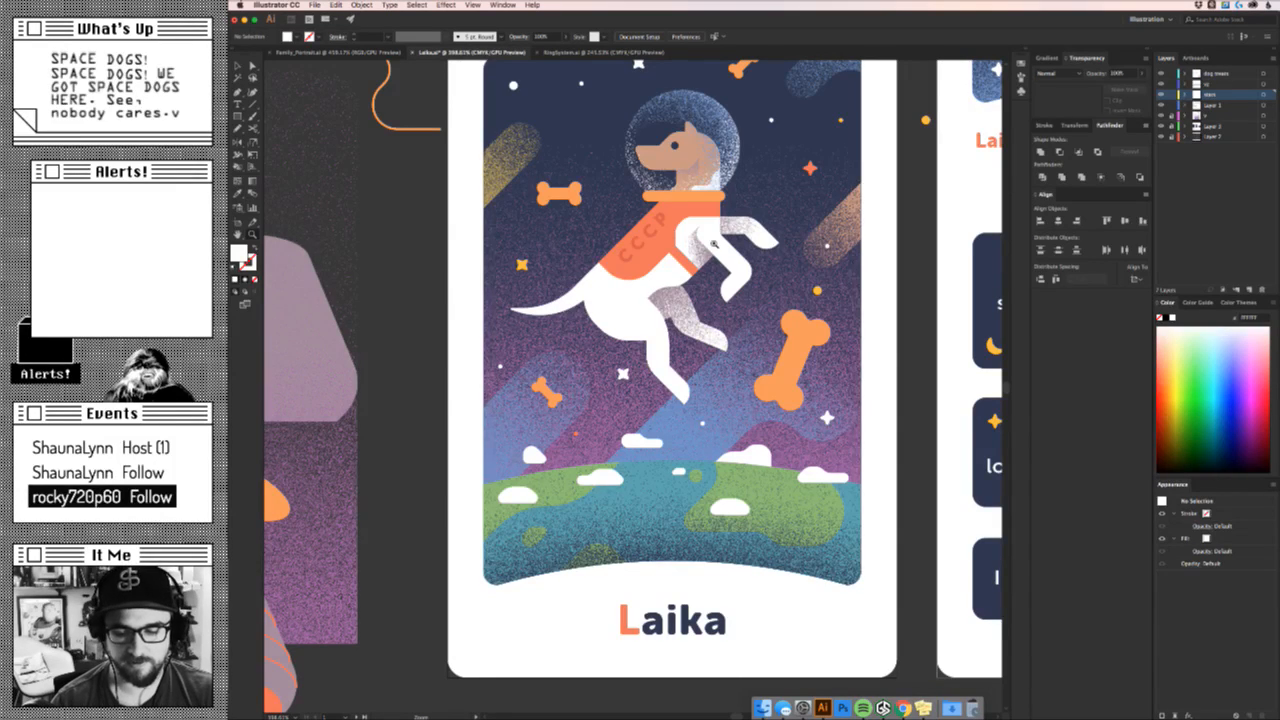
# Recolor the CCCP lettering on the dog's vest to white, sampled from the dog's body.
pyautogui.click(783, 707)
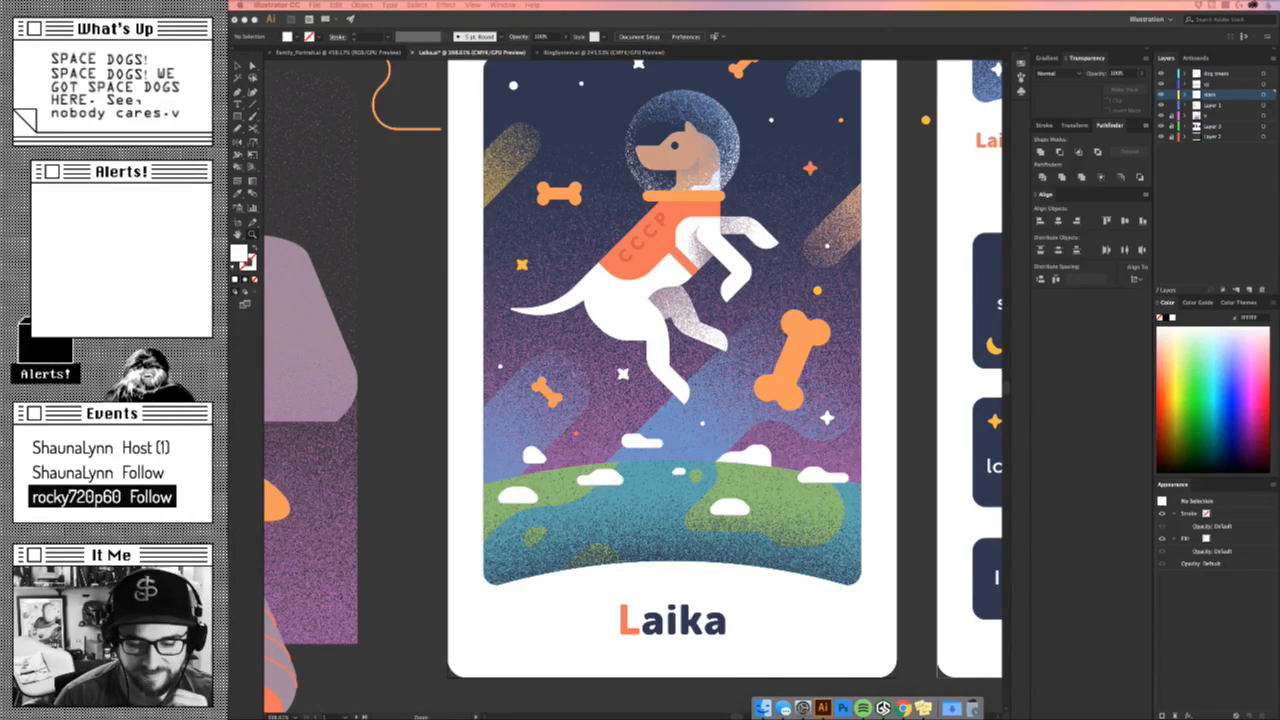
pyautogui.moveTo(805, 289); pyautogui.dragTo(826, 444)
pyautogui.moveTo(826, 444); pyautogui.dragTo(866, 463)
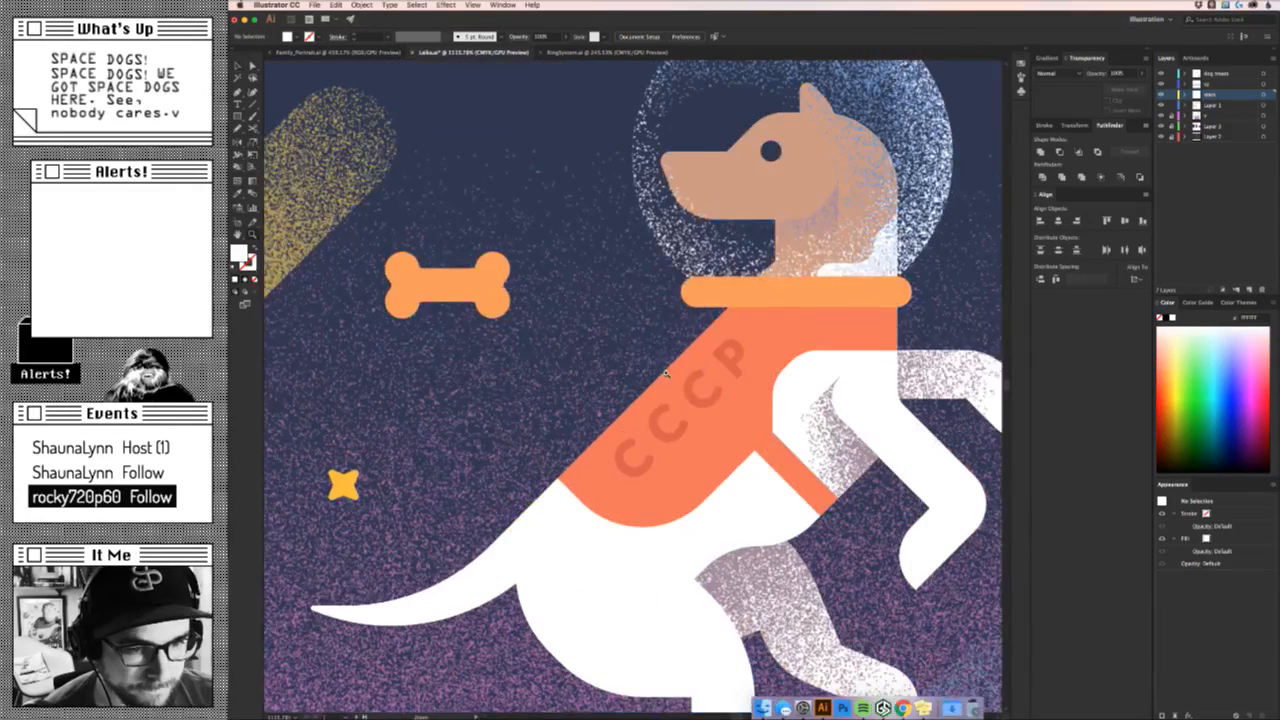
pyautogui.scroll(1, 565, 375)
pyautogui.click(705, 420)
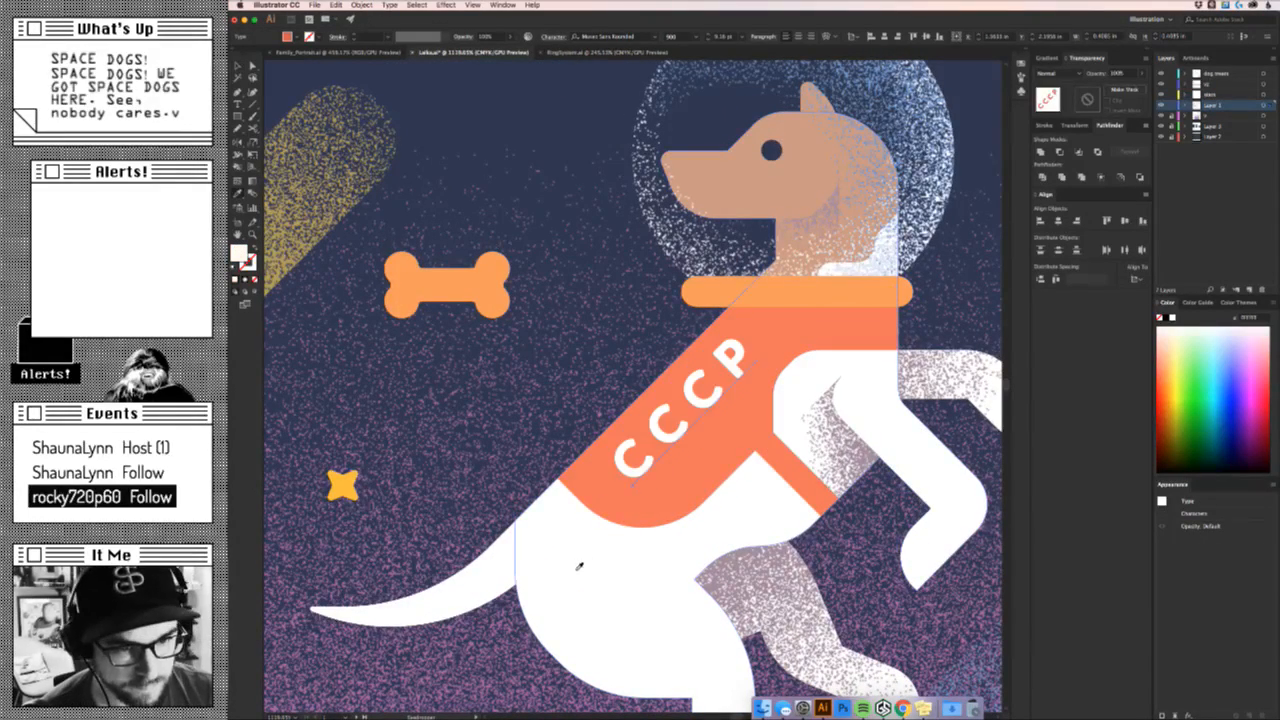
pyautogui.click(583, 405)
pyautogui.scroll(-4, 583, 405)
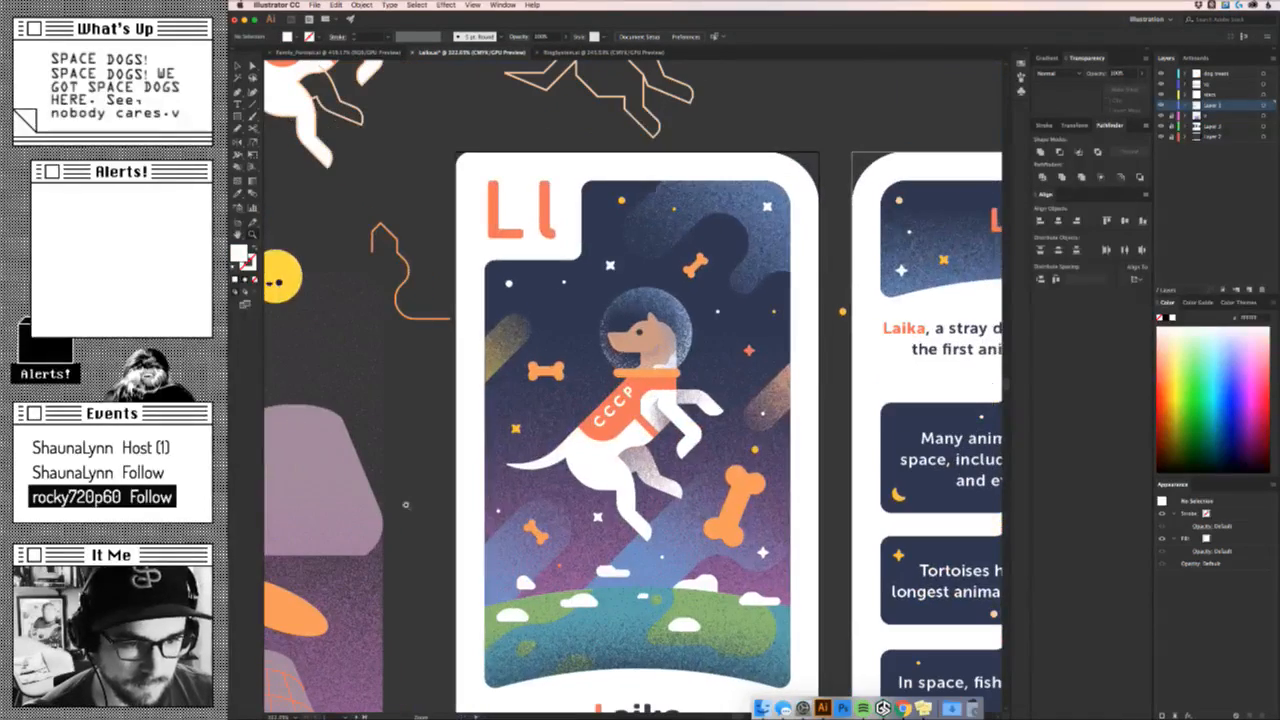
# Enlarge the whole dog figure slightly and proportionally about its center.
pyautogui.scroll(-1, 405, 505)
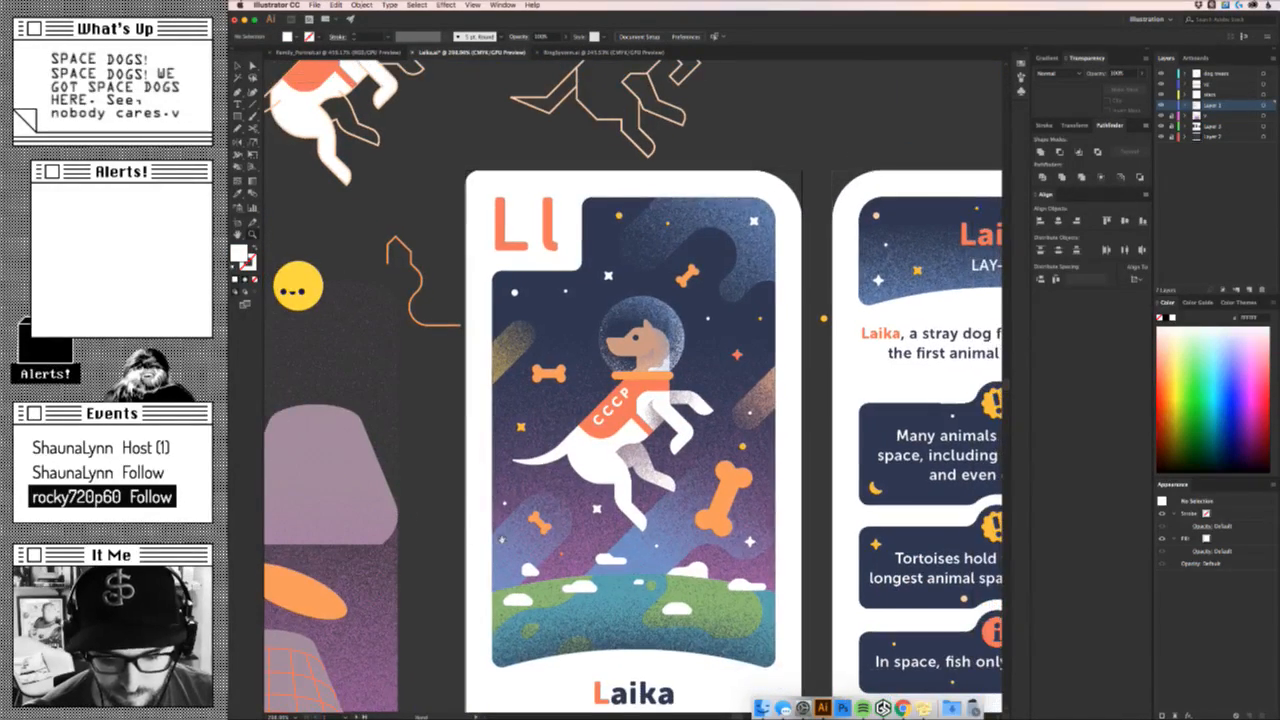
pyautogui.moveTo(500, 537); pyautogui.dragTo(558, 483)
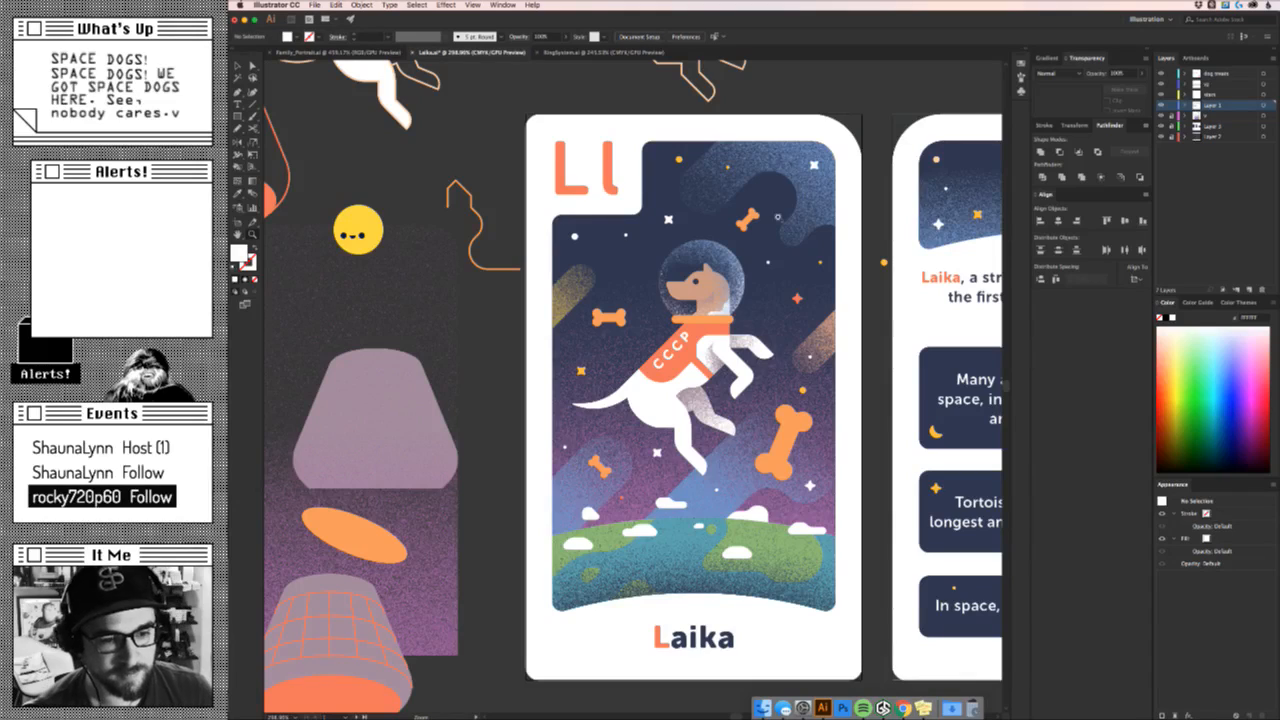
pyautogui.scroll(2, 688, 333)
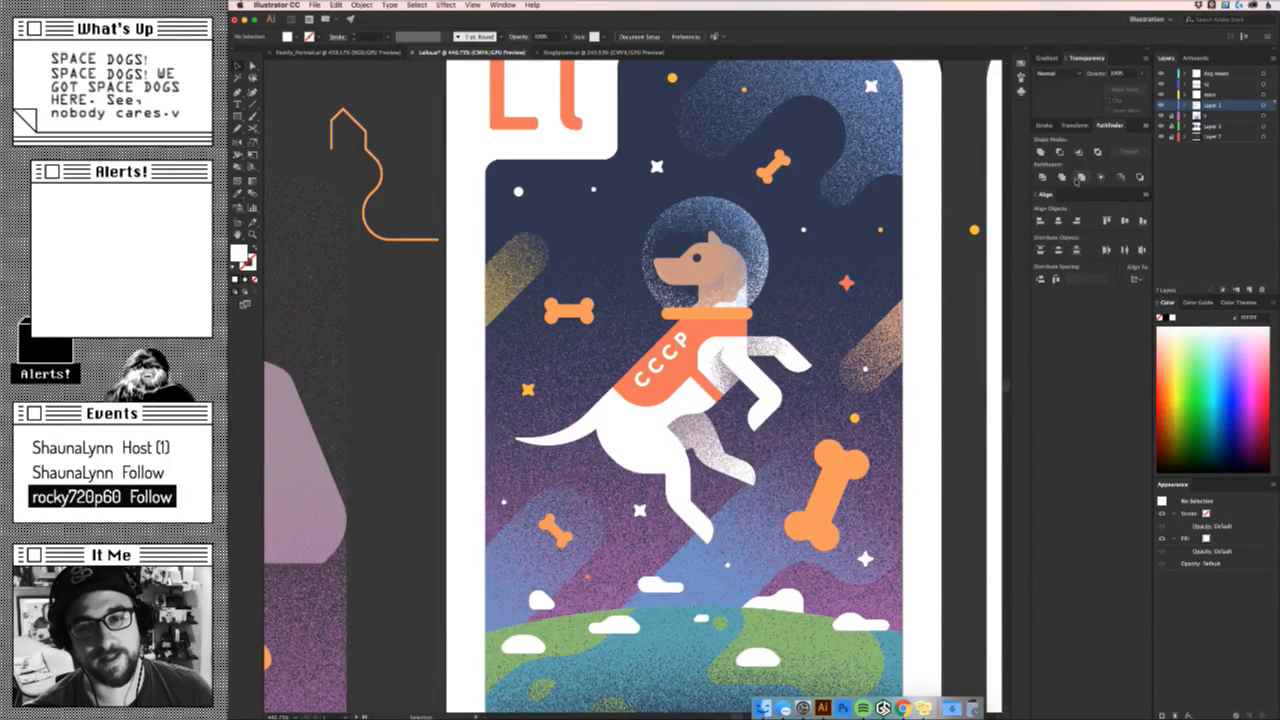
pyautogui.click(576, 210)
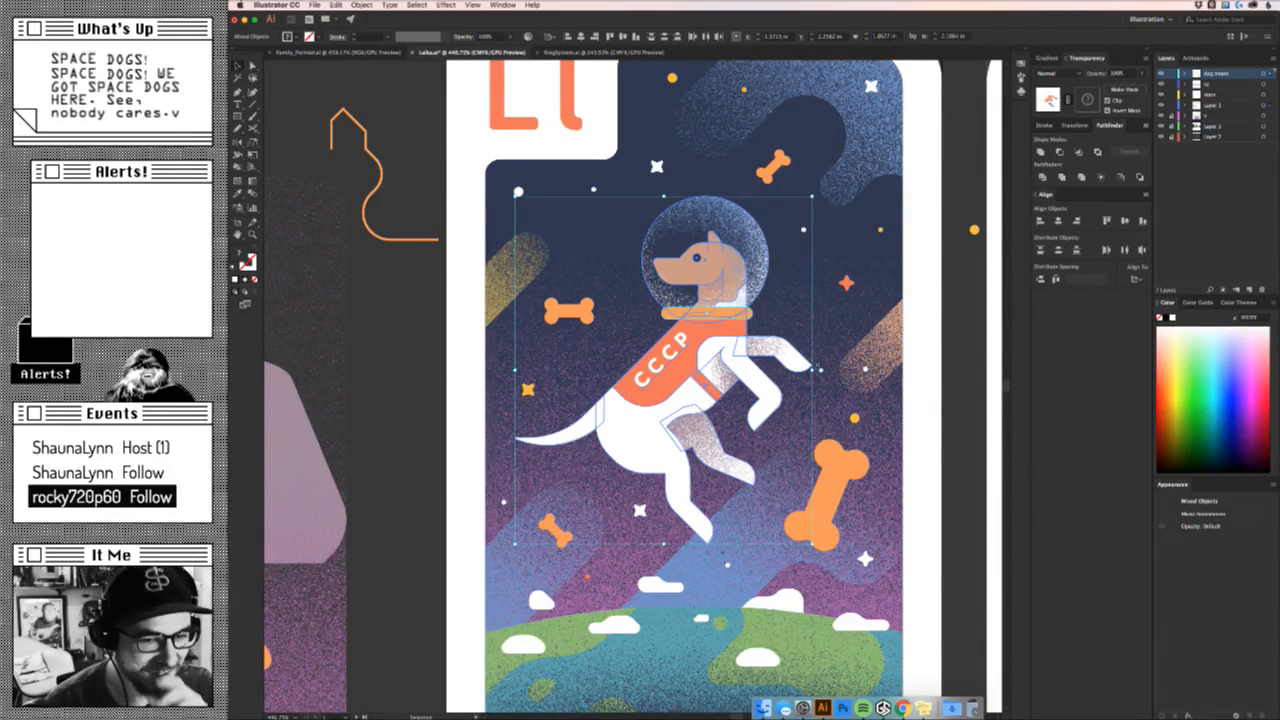
pyautogui.moveTo(816, 370); pyautogui.dragTo(825, 371)
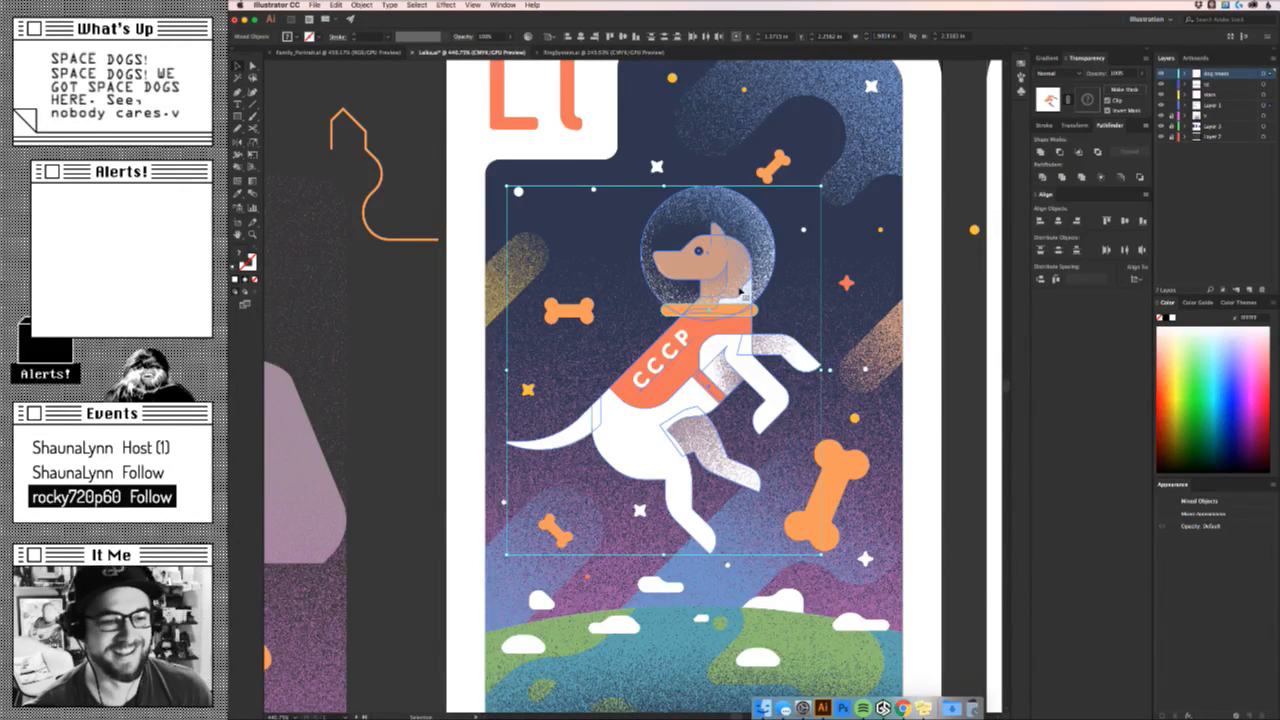
# Nudge the enlarged dog slightly to the right and down within the night sky.
pyautogui.hotkey('shift', 'Down')
pyautogui.hotkey('shift', 'Up')
pyautogui.hotkey('shift', 'Right')
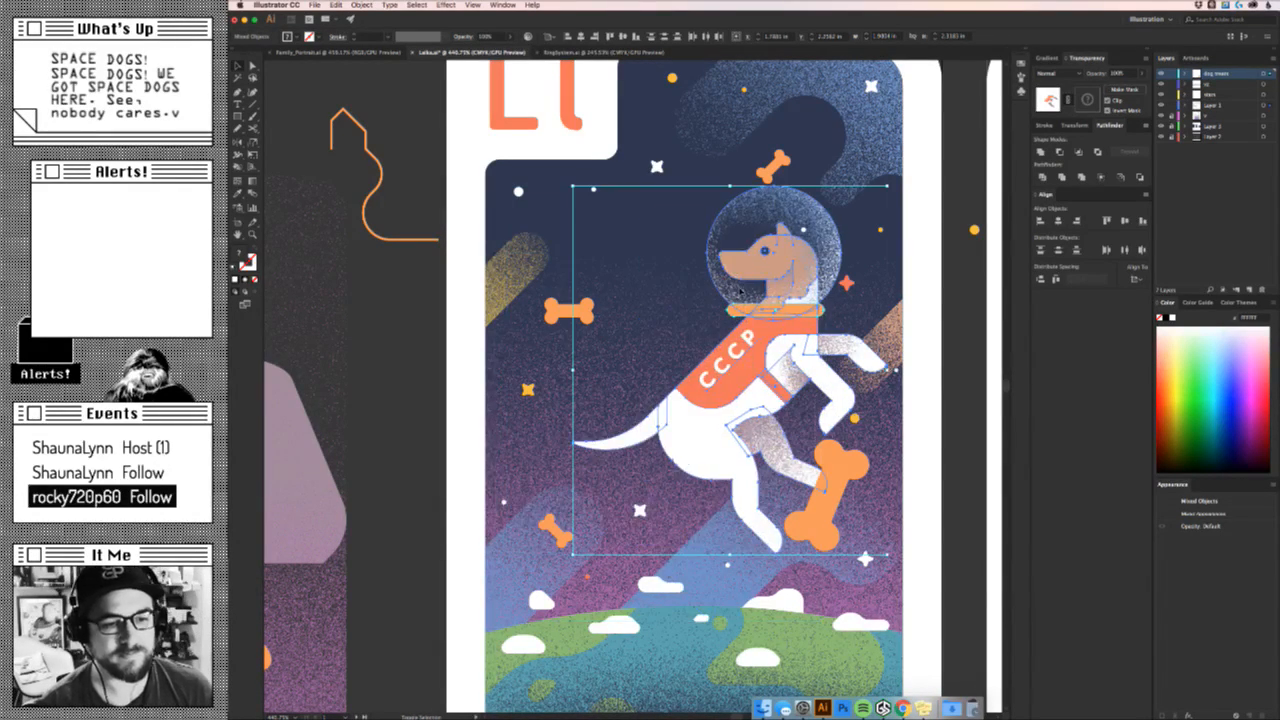
pyautogui.hotkey('shift', 'Left')
pyautogui.press('Right')
pyautogui.press('Right')
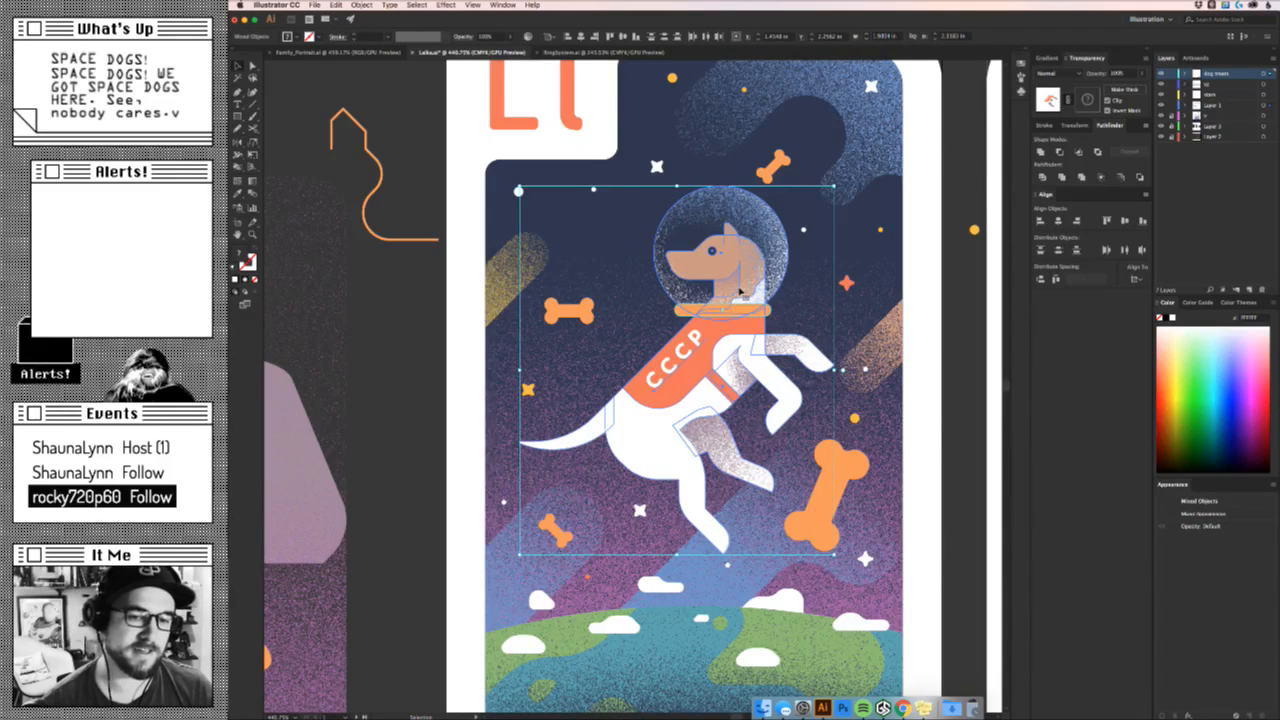
pyautogui.press('Down')
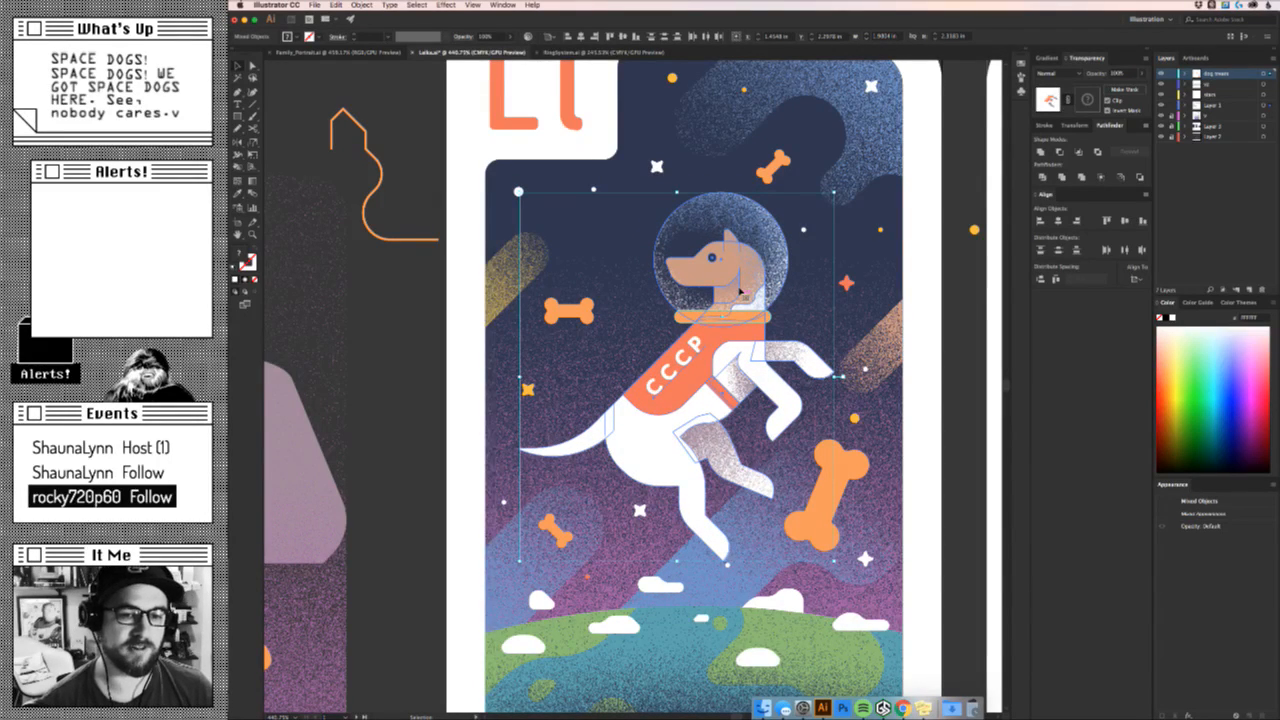
pyautogui.press('Right')
pyautogui.press('Right')
pyautogui.press('Right')
pyautogui.press('Left')
pyautogui.press('Left')
pyautogui.press('Left')
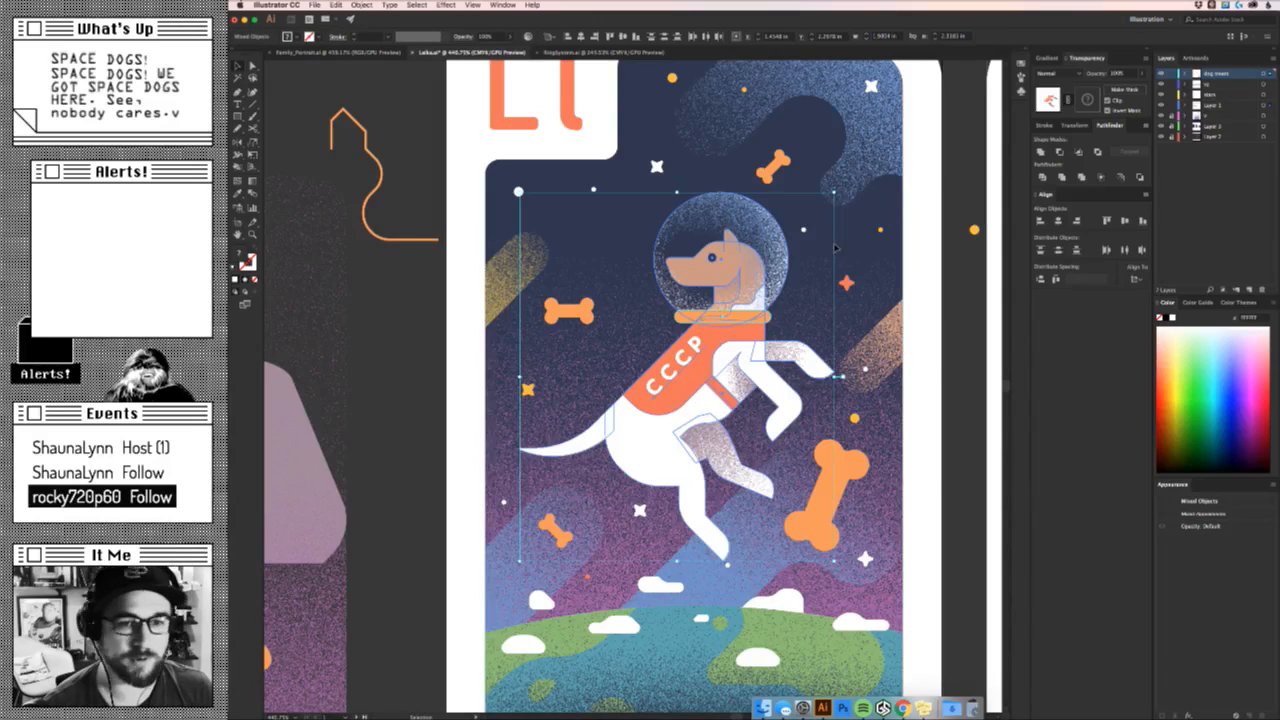
# Move the yellow dot near the sky's upper edge slightly left, closer to the letter cutout.
pyautogui.click(836, 246)
pyautogui.moveTo(834, 241); pyautogui.dragTo(733, 284)
pyautogui.click(755, 357)
pyautogui.moveTo(755, 357); pyautogui.dragTo(663, 343)
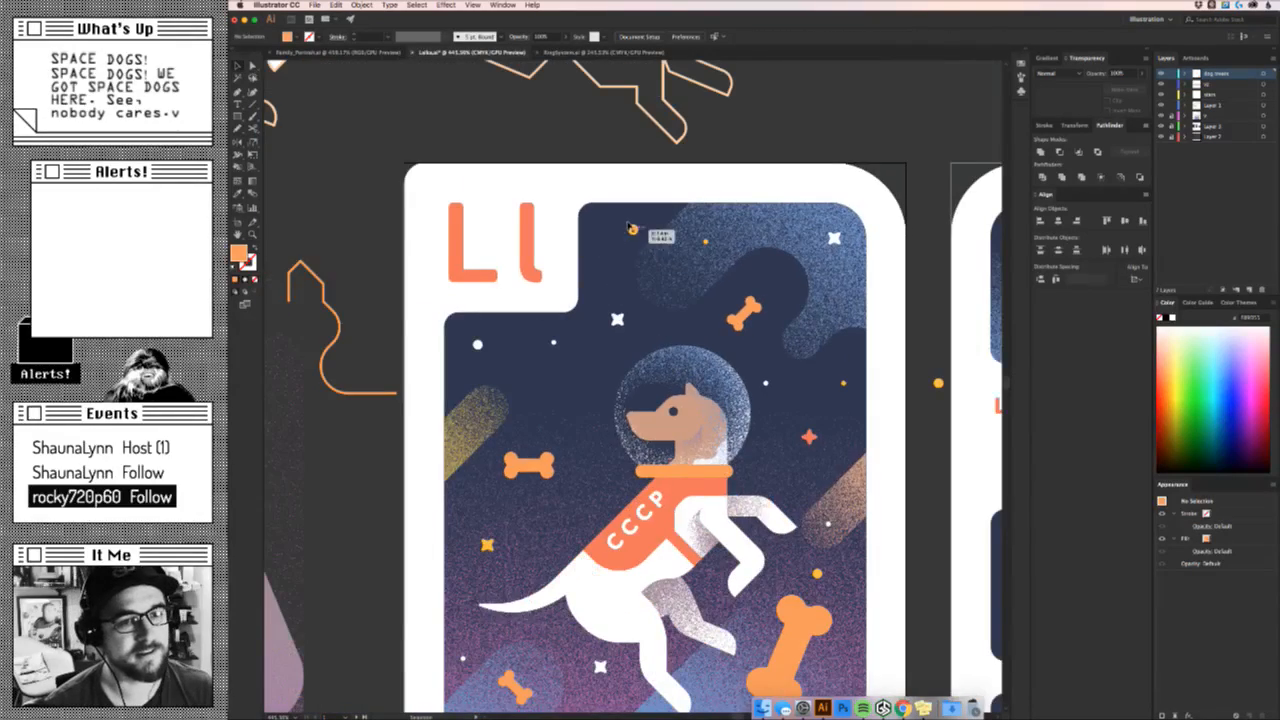
pyautogui.moveTo(633, 230); pyautogui.dragTo(615, 263)
pyautogui.click(606, 274)
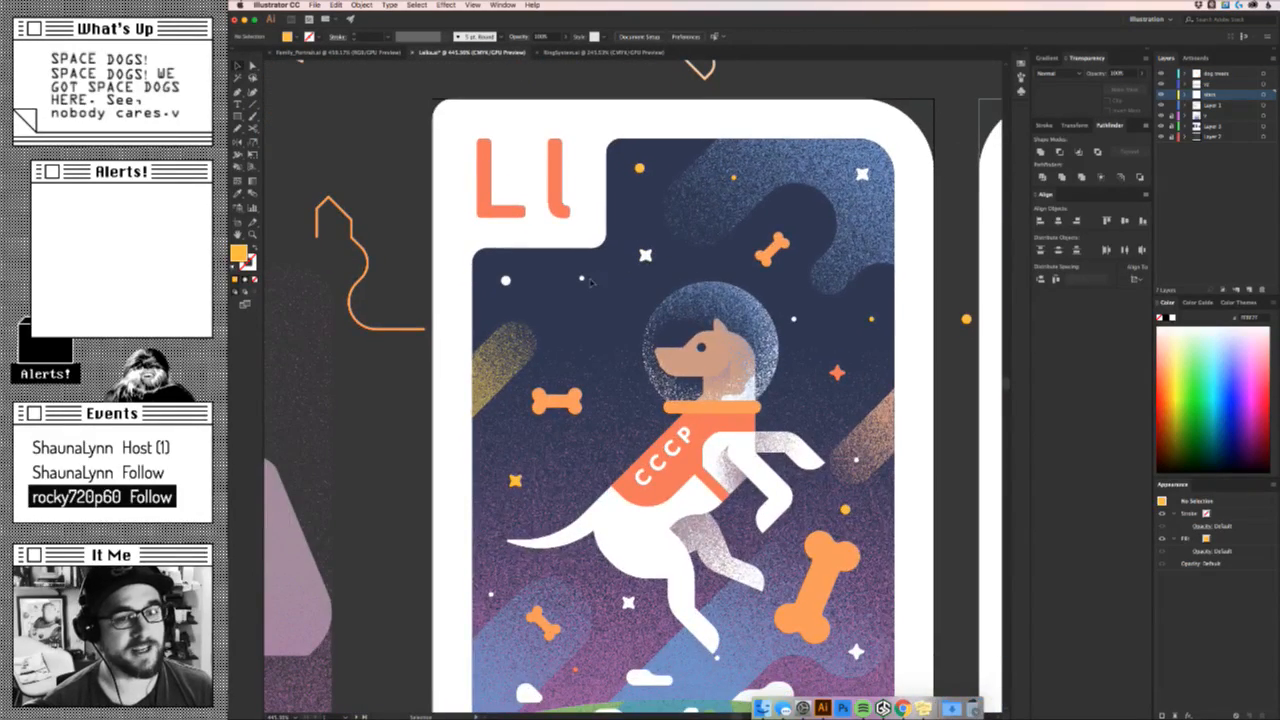
# Copy the small upper bone into the empty sky between the helmet and the horizontal bone.
pyautogui.scroll(-3, 620, 322)
pyautogui.moveTo(771, 188); pyautogui.dragTo(597, 263)
pyautogui.press('z')
pyautogui.moveTo(624, 349); pyautogui.dragTo(529, 380)
pyautogui.press('super+shift+a')
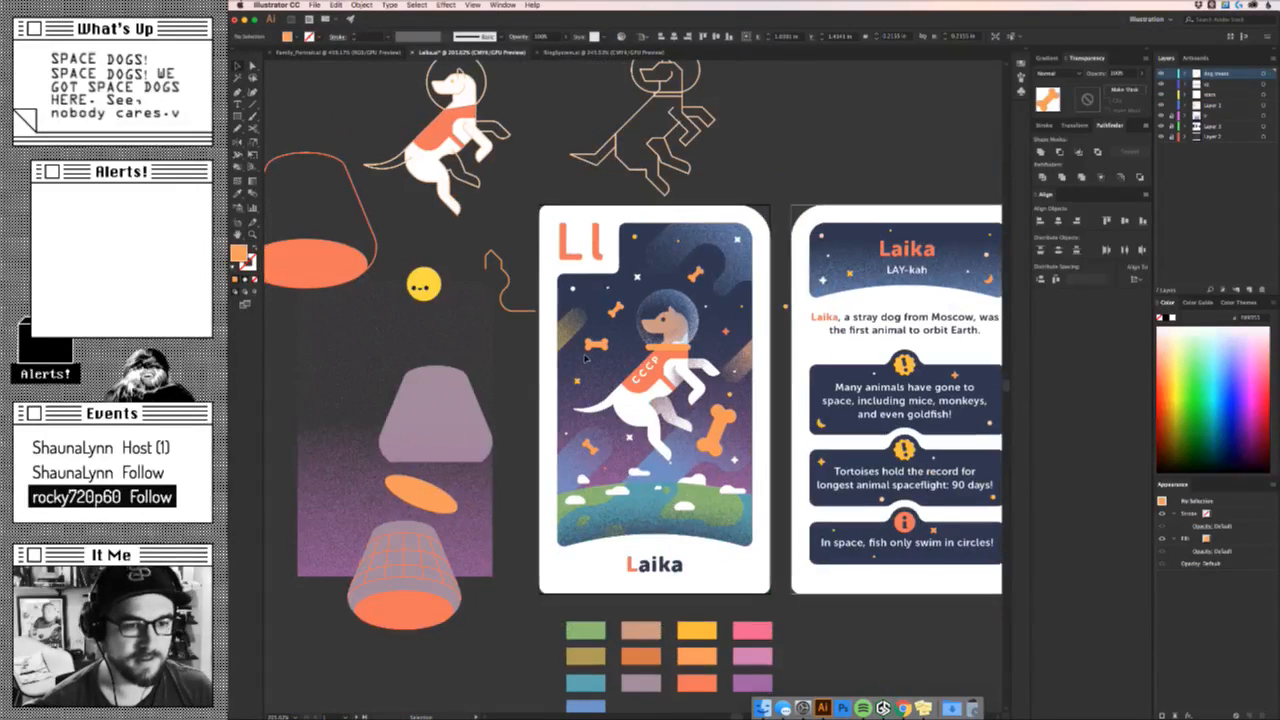
pyautogui.moveTo(617, 288); pyautogui.dragTo(1000, 281)
pyautogui.press('v')
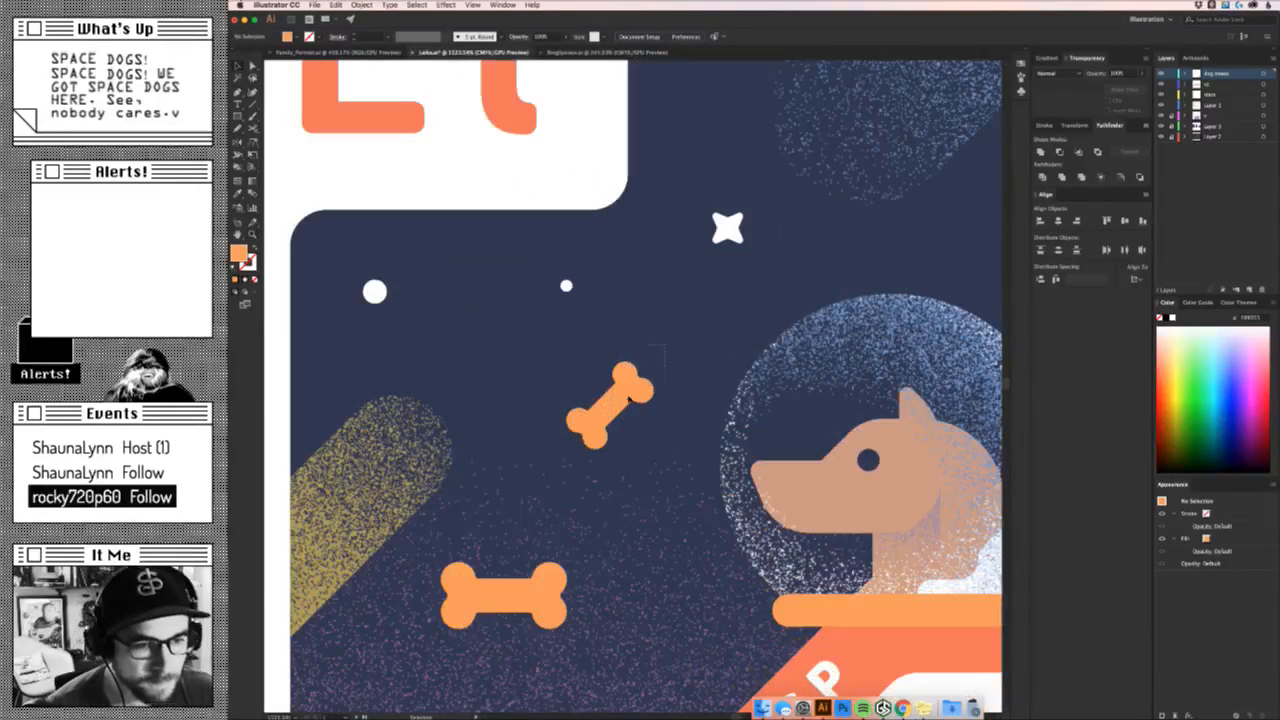
# Rotate the new small bone to slant the other way and shift it slightly up beside the helmet.
pyautogui.click(628, 396)
pyautogui.moveTo(668, 391); pyautogui.dragTo(630, 414)
pyautogui.press('super+space')
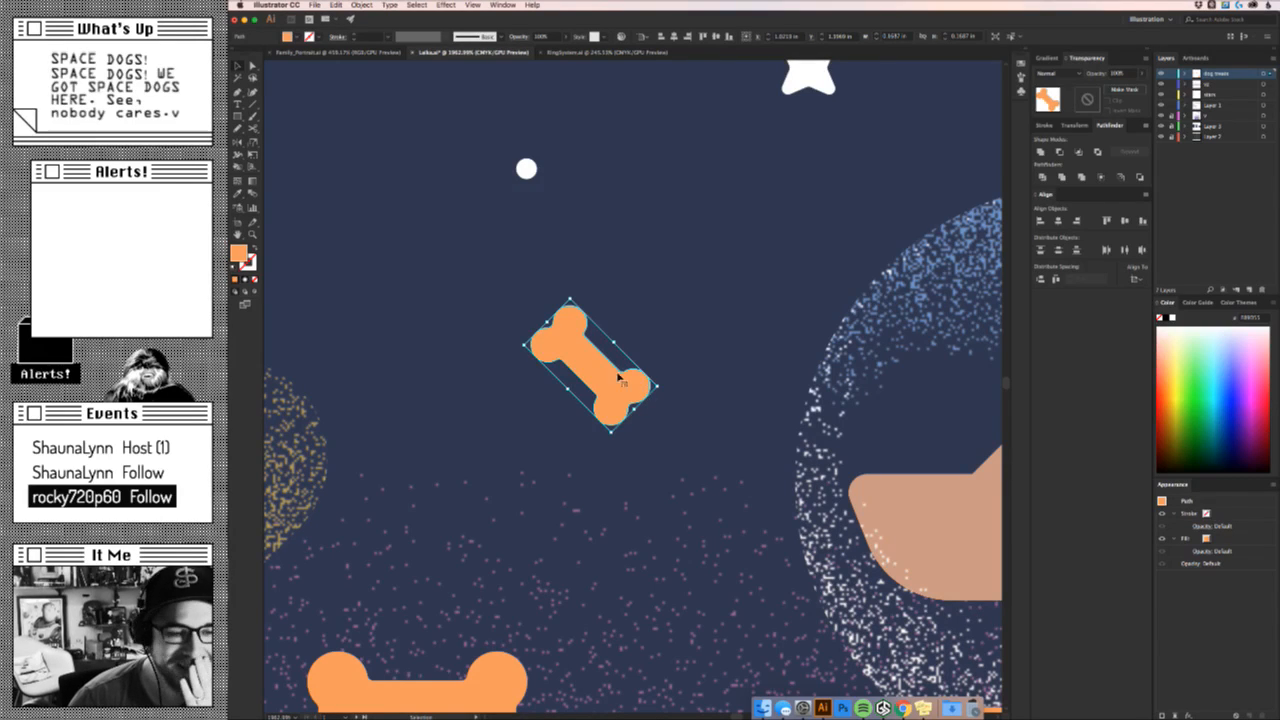
pyautogui.moveTo(645, 395); pyautogui.dragTo(642, 372)
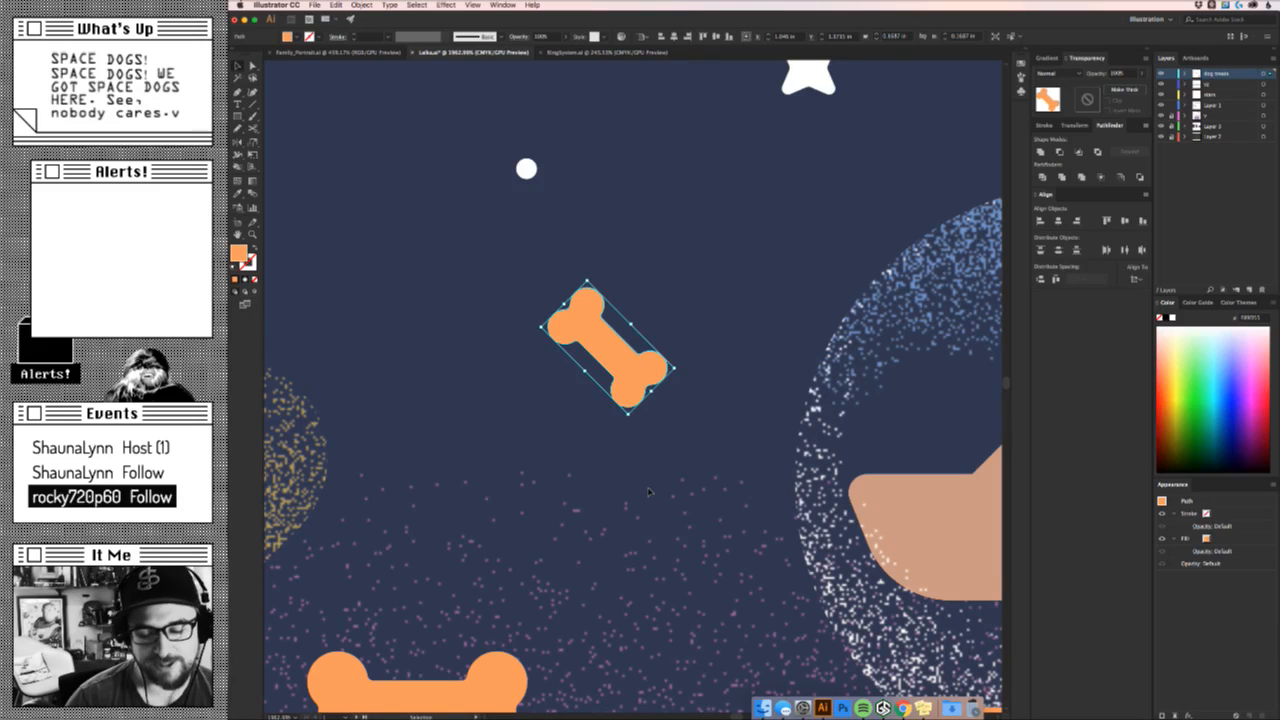
pyautogui.click(648, 491)
pyautogui.moveTo(631, 366); pyautogui.dragTo(622, 334)
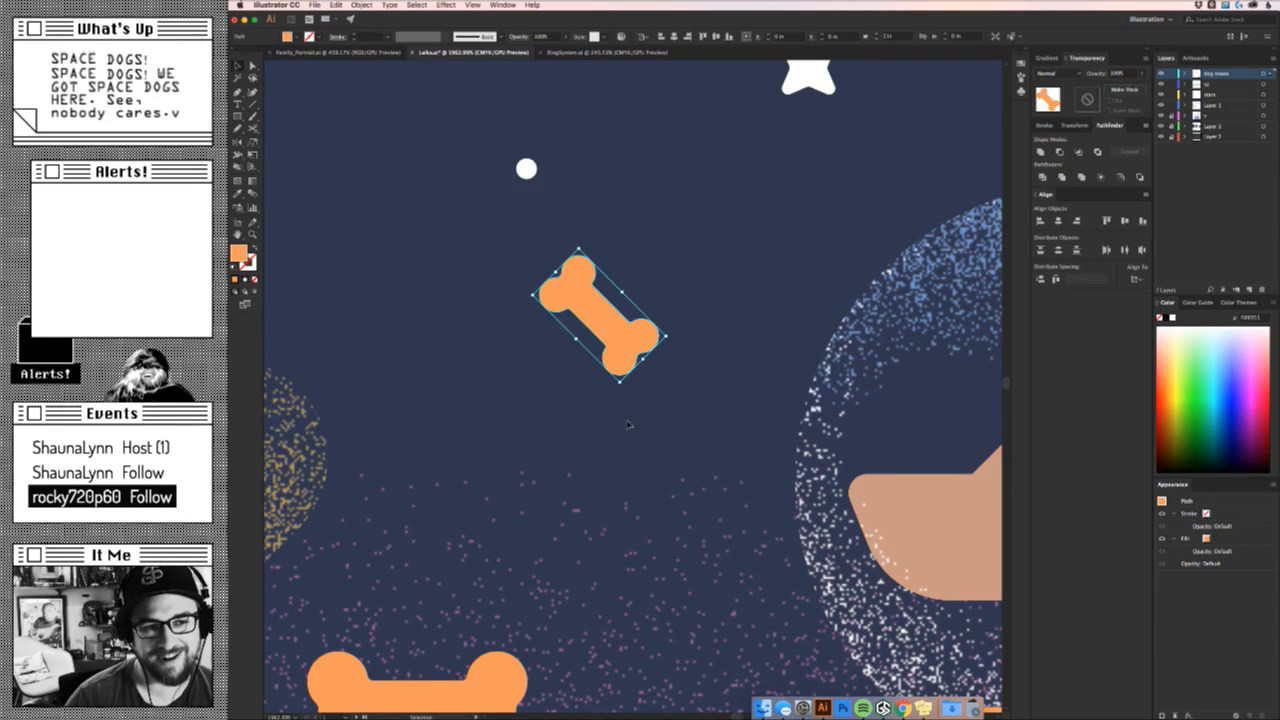
pyautogui.click(648, 455)
pyautogui.press('z')
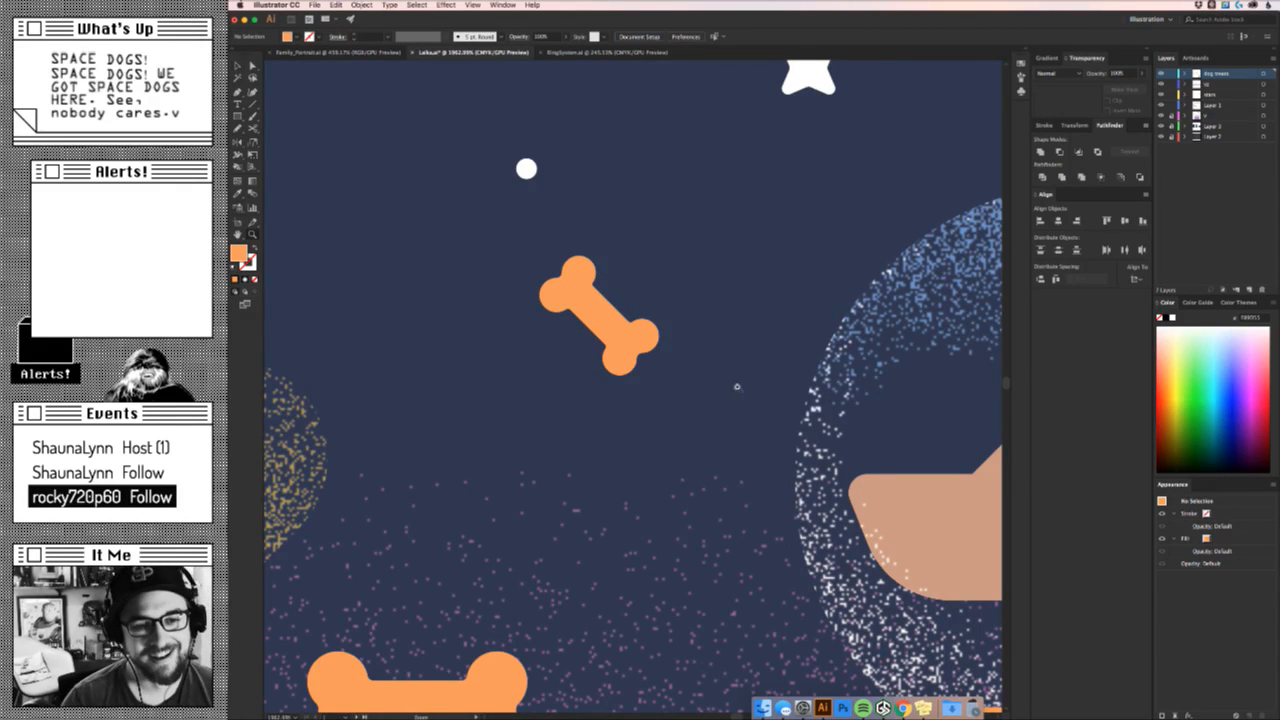
pyautogui.moveTo(737, 387); pyautogui.dragTo(420, 480)
pyautogui.moveTo(828, 491); pyautogui.dragTo(607, 465)
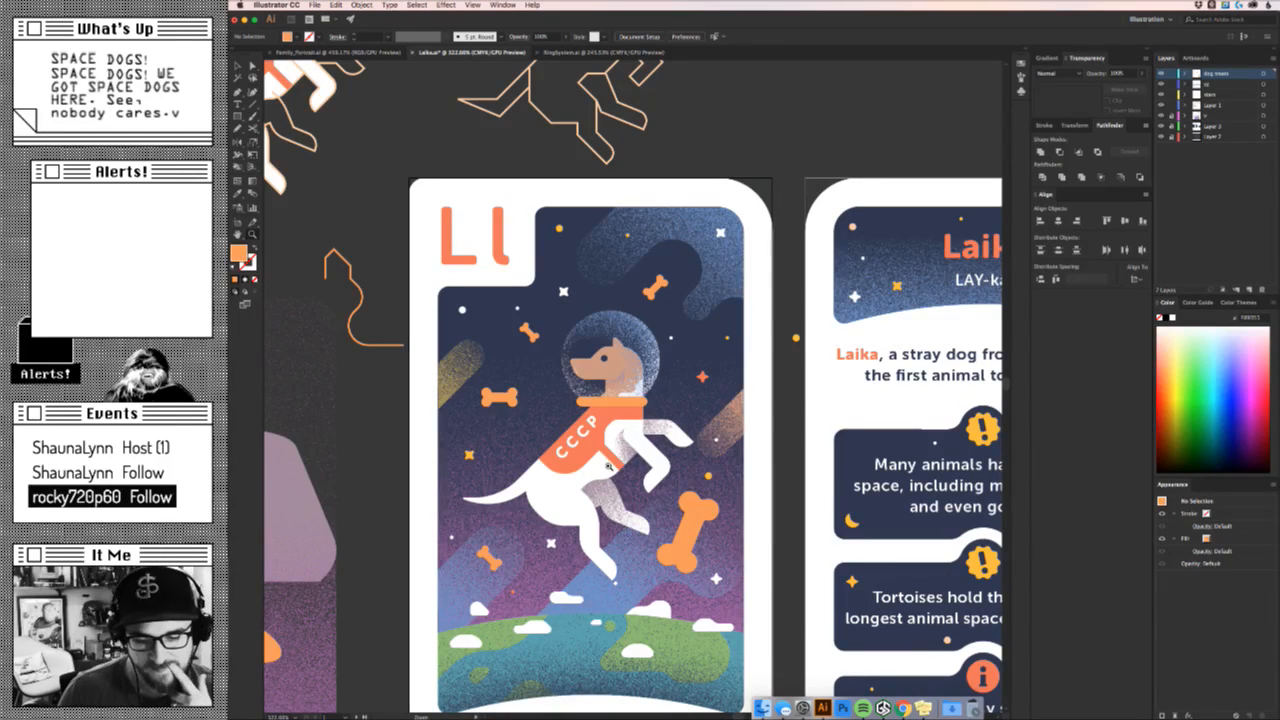
pyautogui.press('super+Tab')
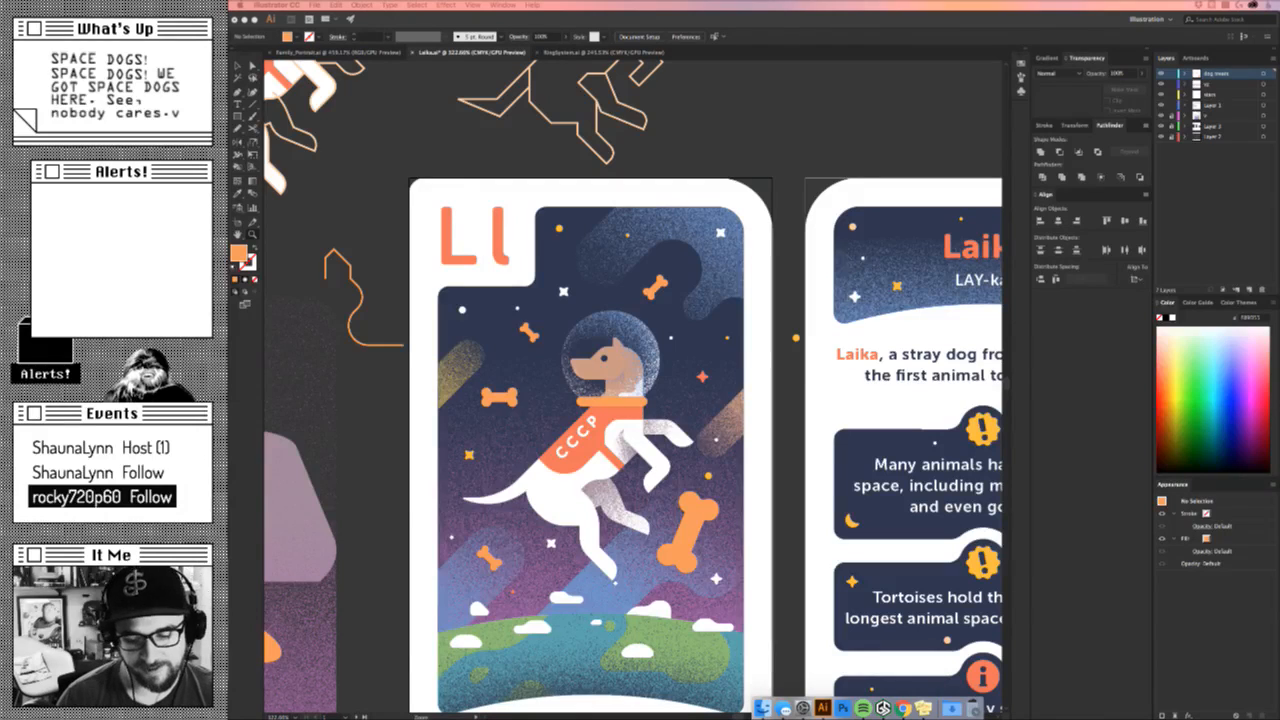
pyautogui.click(776, 401)
pyautogui.moveTo(685, 551); pyautogui.dragTo(942, 363)
pyautogui.press('super+z')
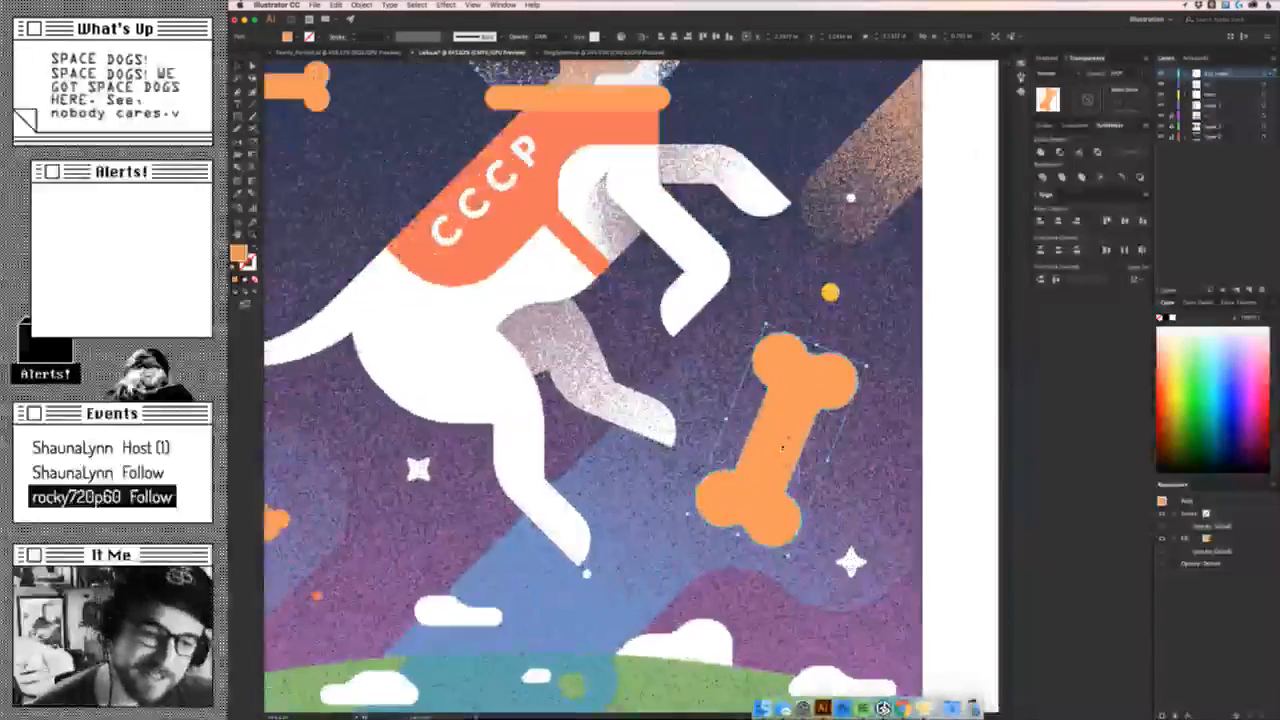
pyautogui.moveTo(790, 436); pyautogui.dragTo(830, 431)
pyautogui.press('super+z')
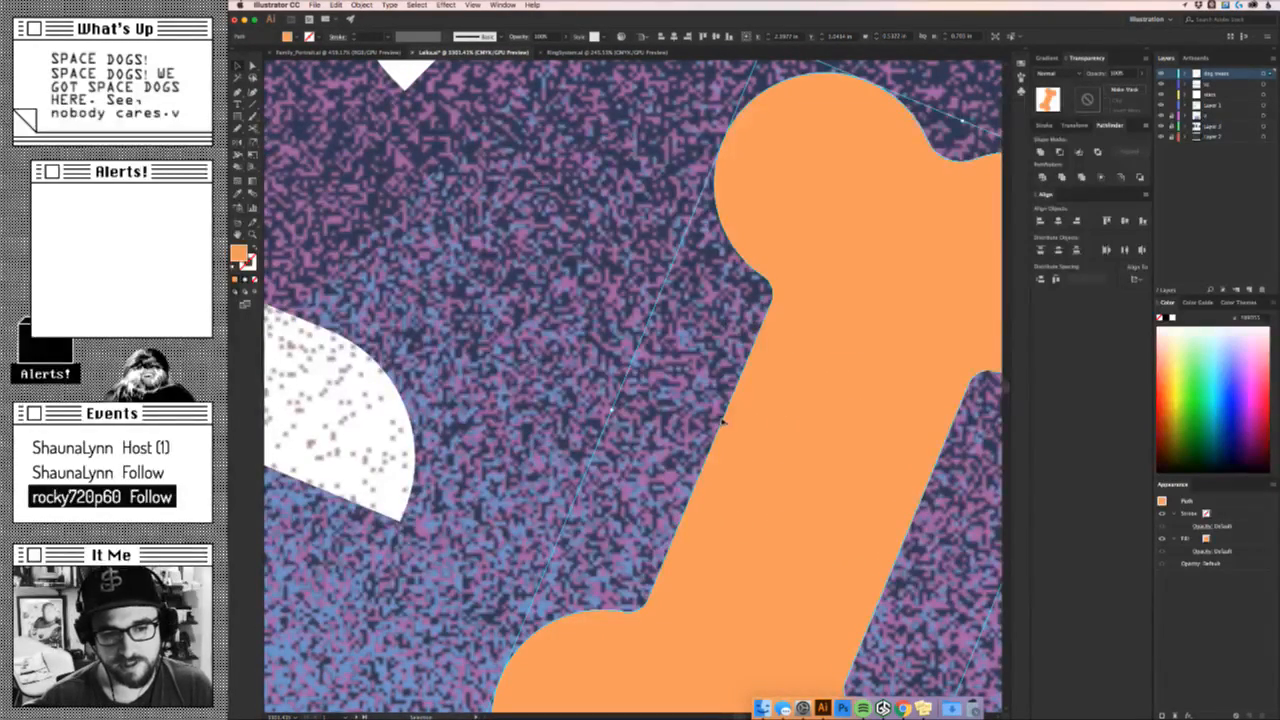
# Duplicate the large bone beside the dog's hind legs, offsetting the copy slightly up and to the right.
pyautogui.moveTo(716, 424); pyautogui.dragTo(770, 300)
pyautogui.press('v')
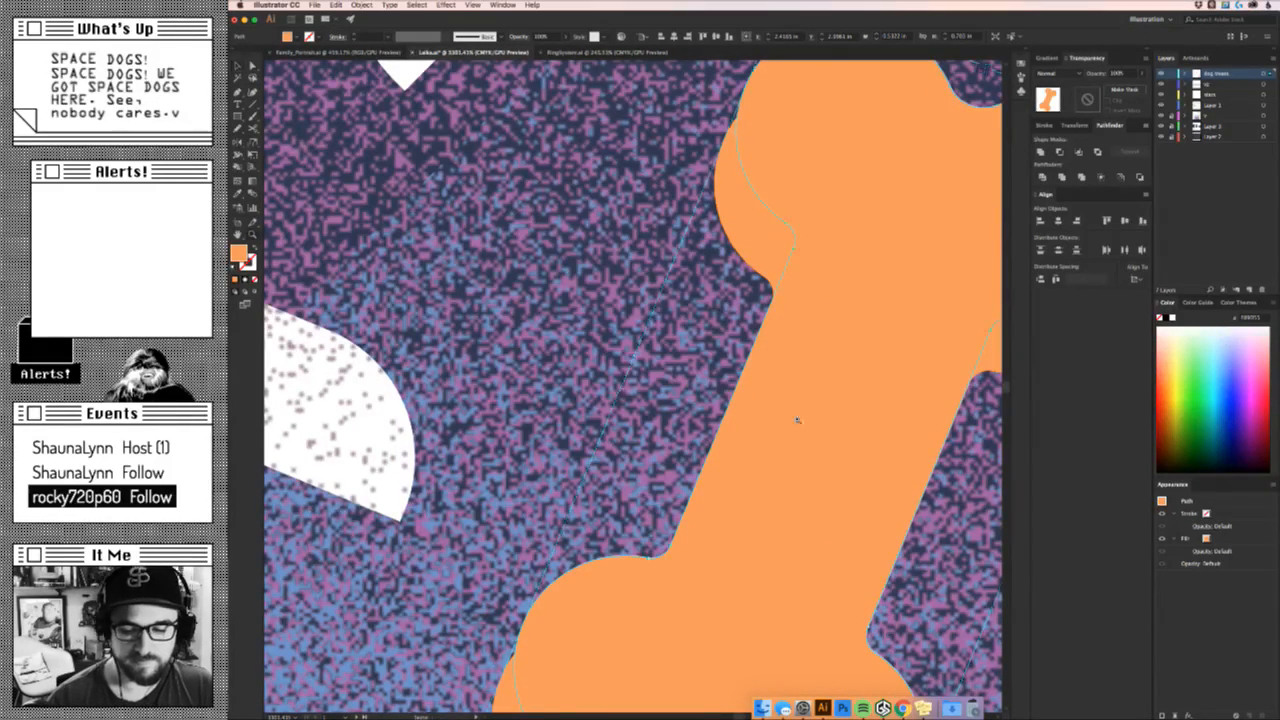
pyautogui.scroll(-5, 799, 422)
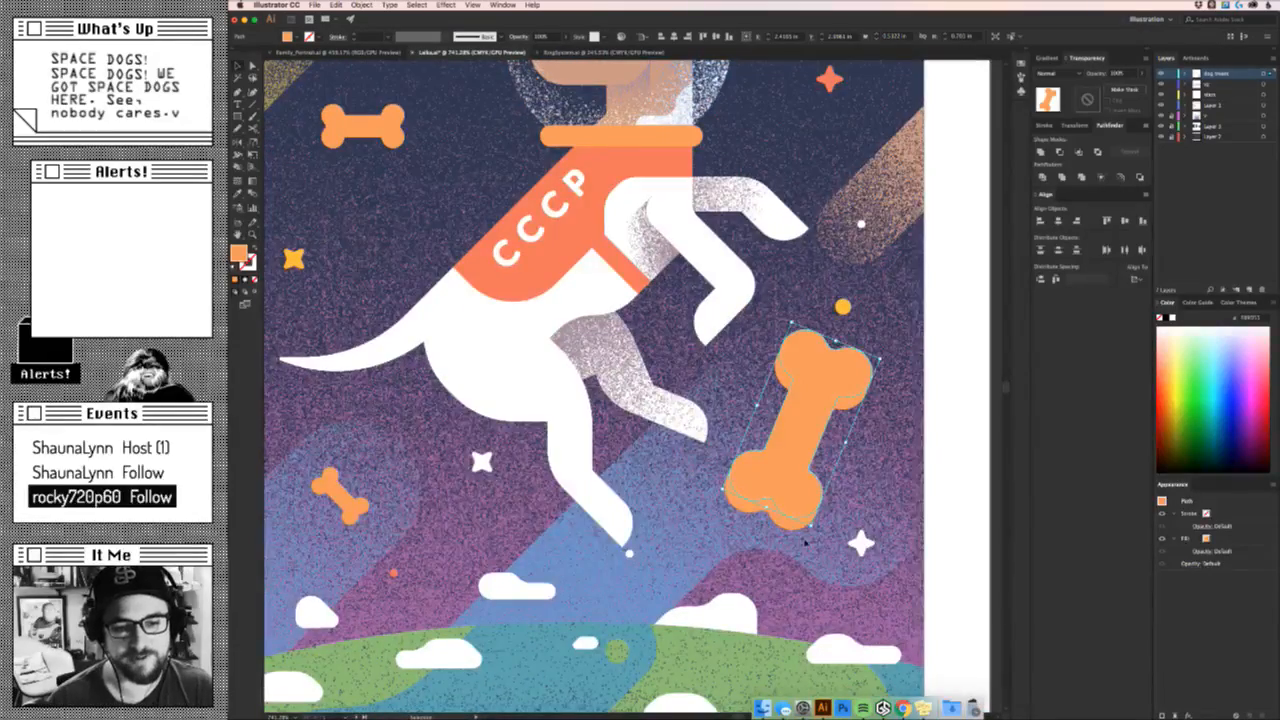
pyautogui.click(805, 541)
pyautogui.scroll(5, 808, 445)
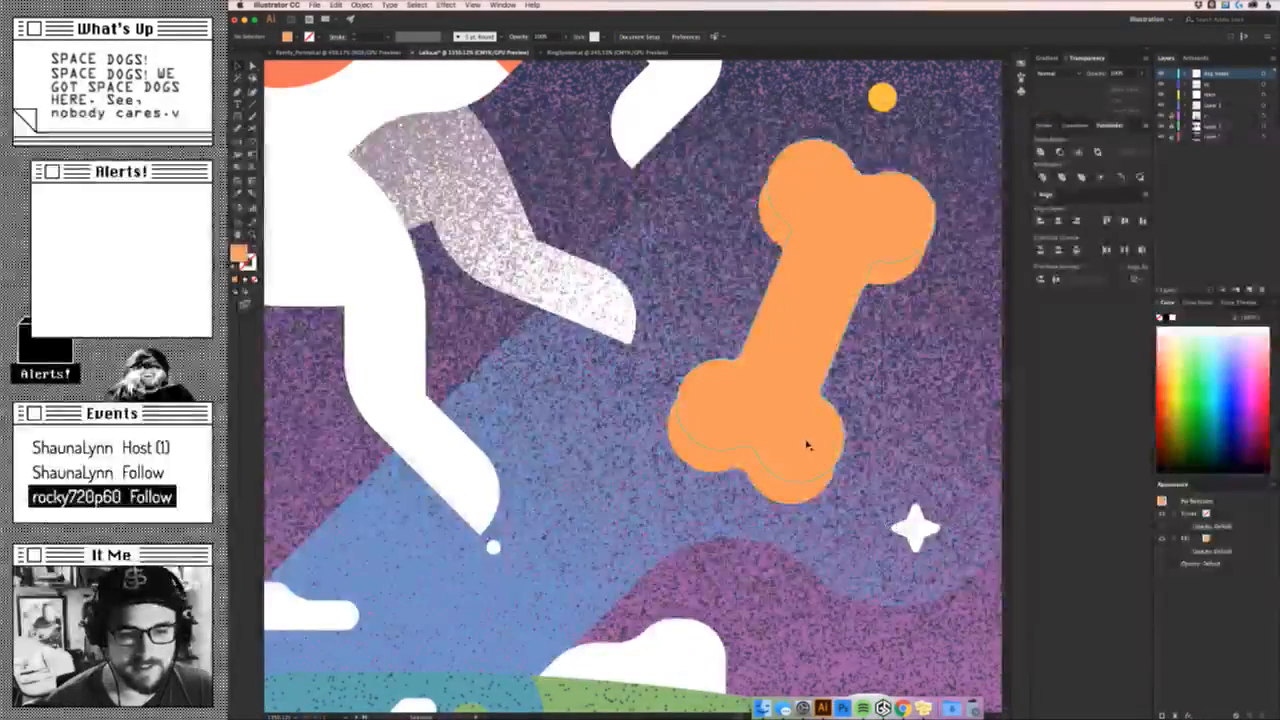
# Rotate both overlapping large bones by 22.5° so they stand upright.
pyautogui.click(720, 374)
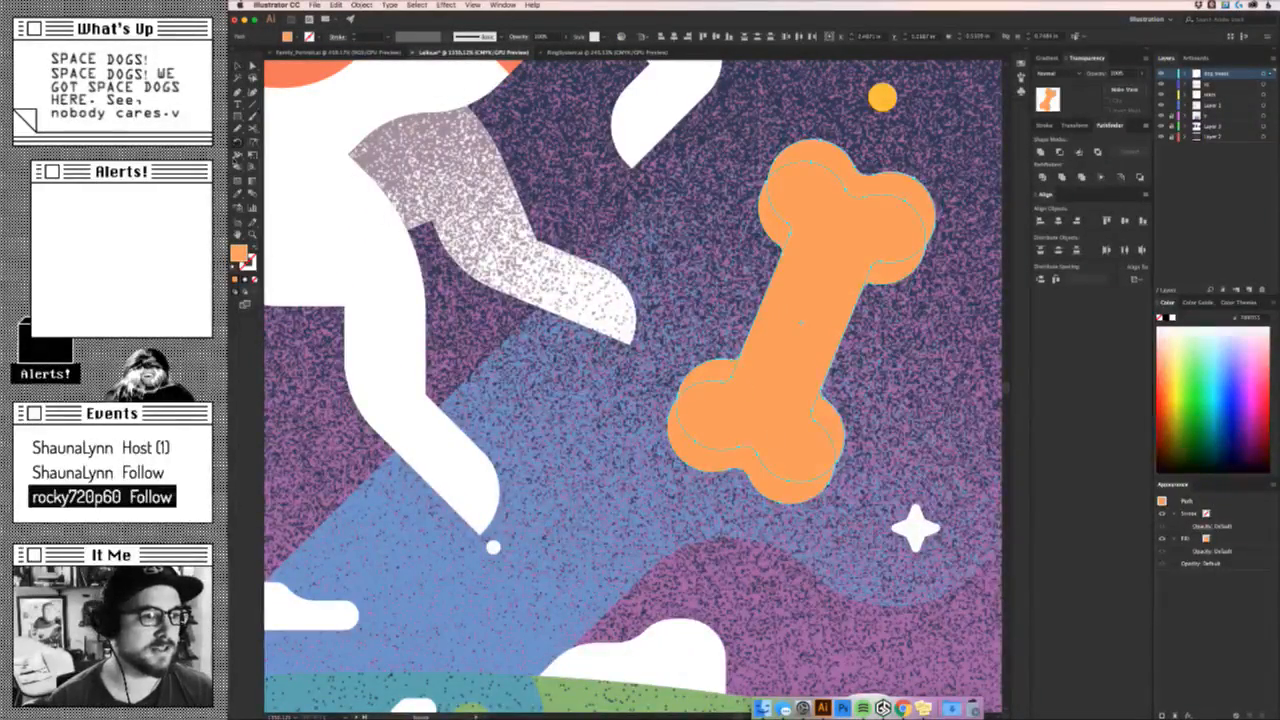
pyautogui.doubleClick(238, 146)
pyautogui.write('22.5')
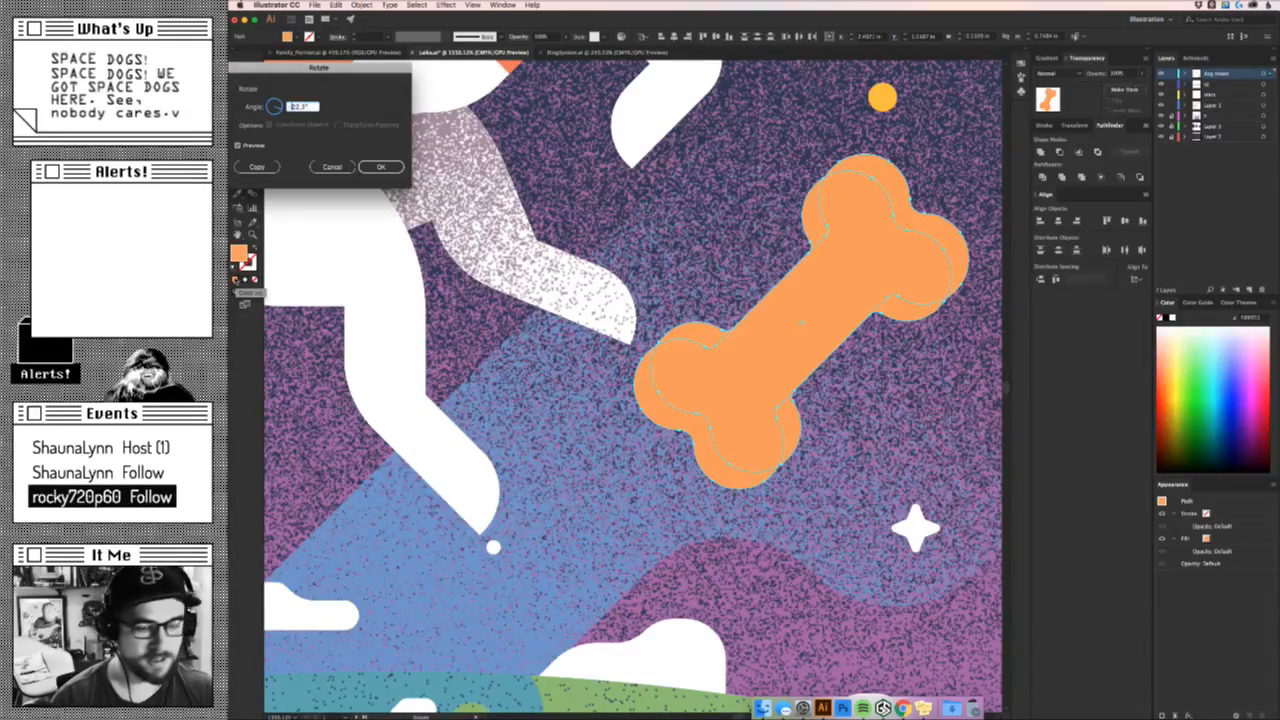
pyautogui.press('Return')
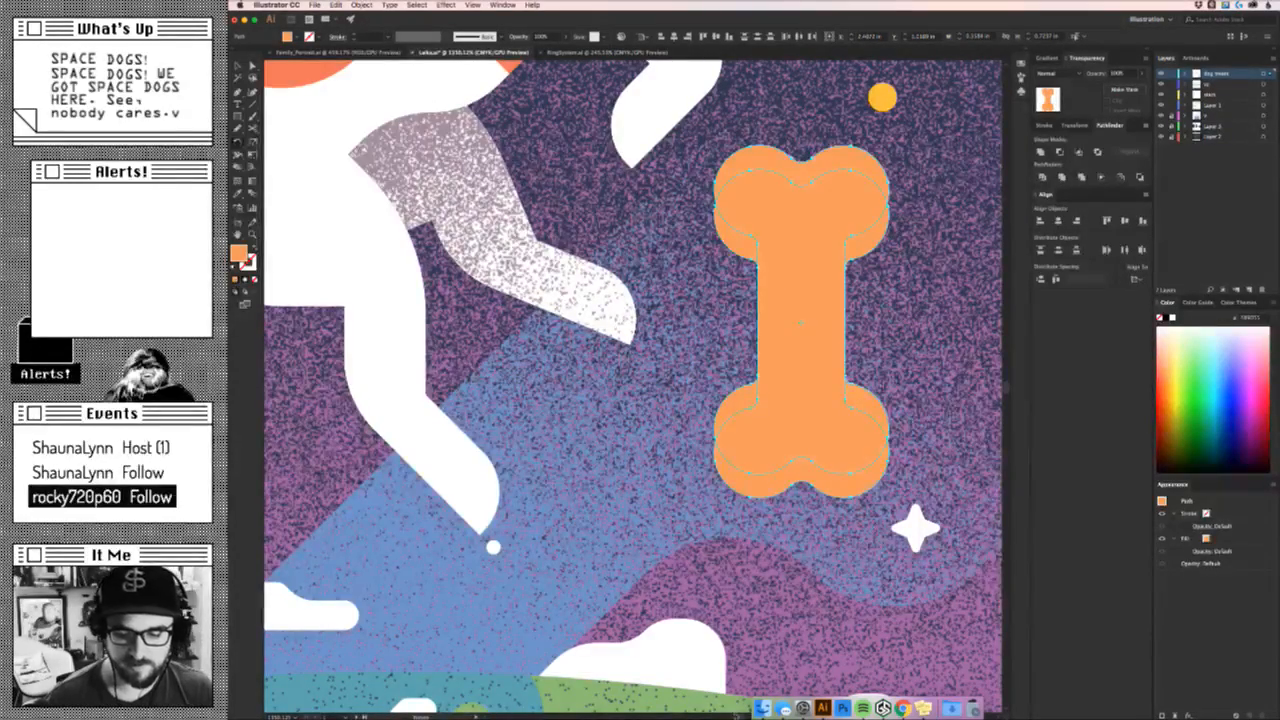
# Move the front large bone slightly straight up to widen its offset from the copy behind it.
pyautogui.moveTo(702, 367); pyautogui.dragTo(604, 503)
pyautogui.press('v')
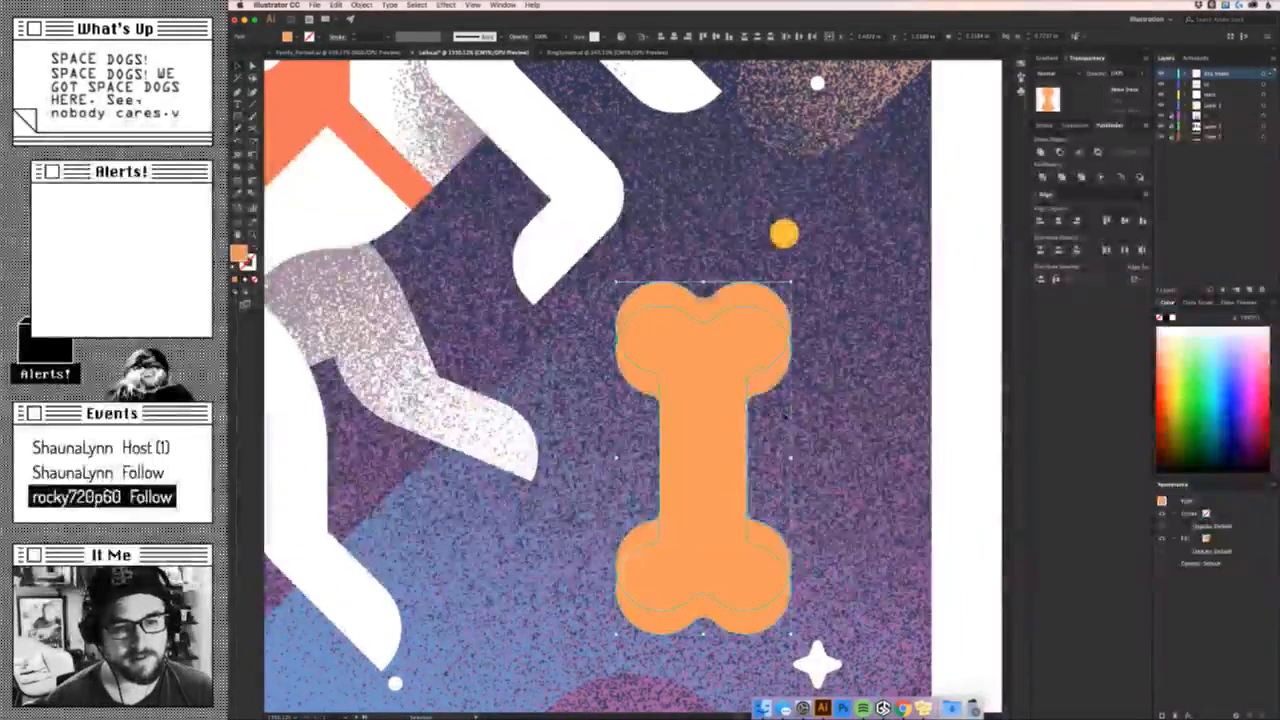
pyautogui.click(604, 500)
pyautogui.moveTo(716, 443); pyautogui.dragTo(716, 432)
pyautogui.click(892, 574)
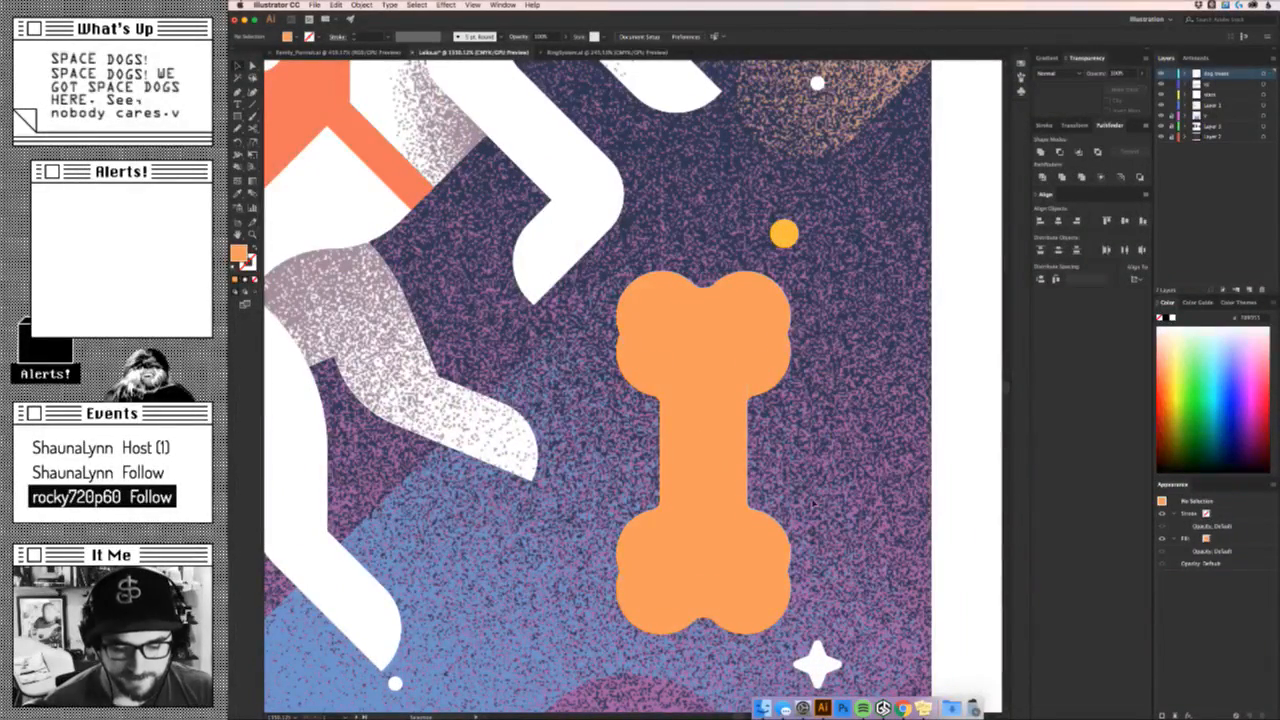
# Recolor the lower large bone with the darker orange palette swatch to make it the shaded side.
pyautogui.click(743, 622)
pyautogui.press('z')
pyautogui.moveTo(797, 605); pyautogui.dragTo(600, 333)
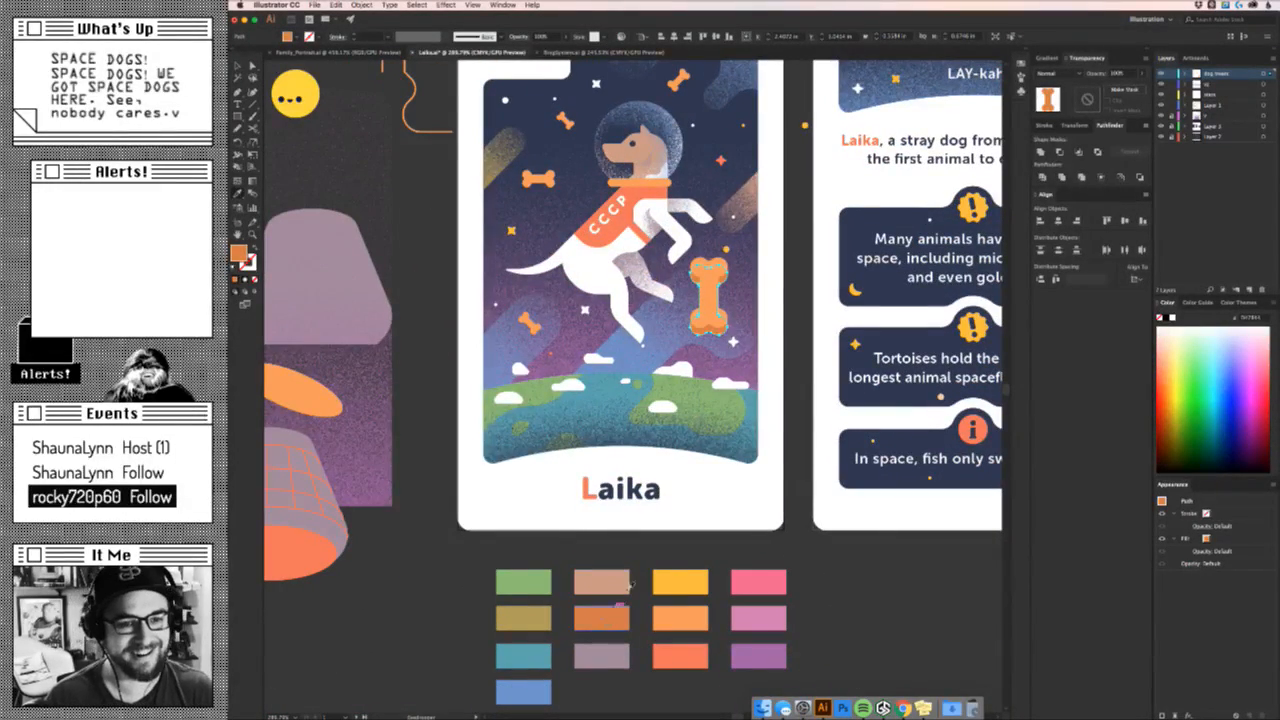
pyautogui.click(706, 372)
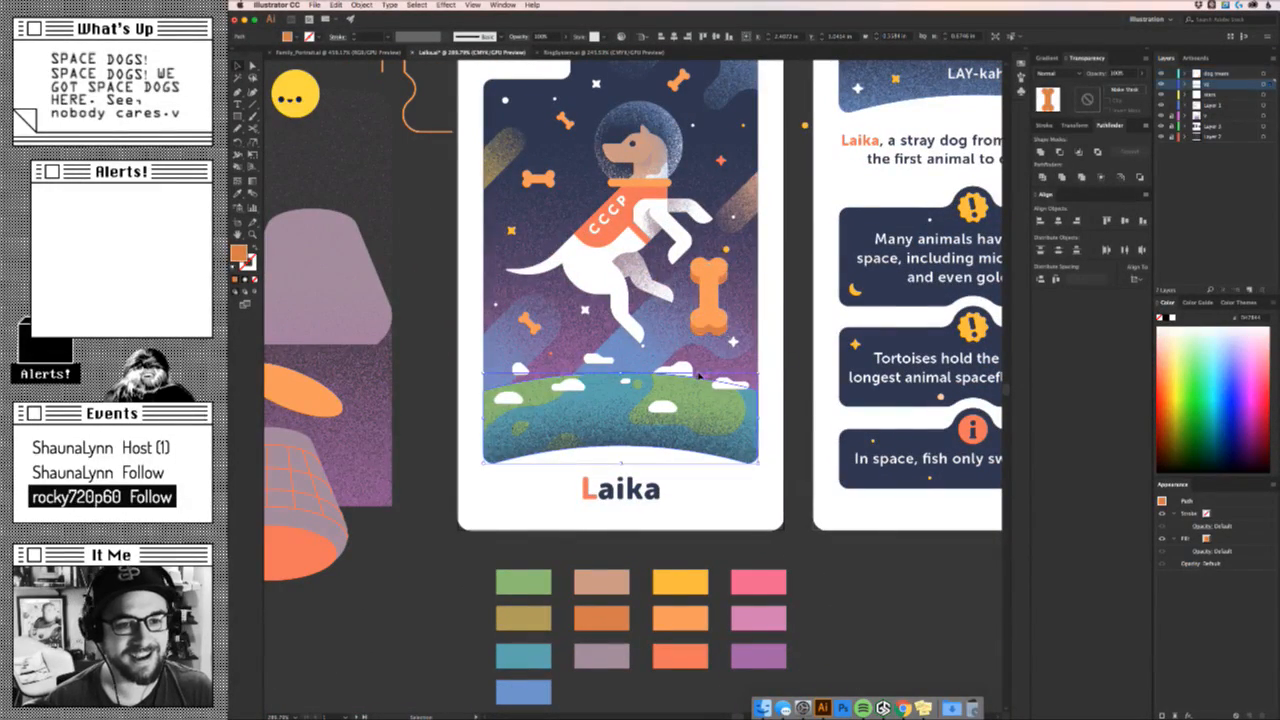
pyautogui.click(798, 352)
pyautogui.moveTo(780, 355); pyautogui.dragTo(776, 460)
# Draw a light orange rectangle across the large bone's upper end, bridging the front bone and its shaded copy.
pyautogui.press('z')
pyautogui.moveTo(695, 393); pyautogui.dragTo(875, 330)
pyautogui.moveTo(796, 406); pyautogui.dragTo(880, 205)
pyautogui.moveTo(571, 220); pyautogui.dragTo(593, 380)
pyautogui.click(596, 354)
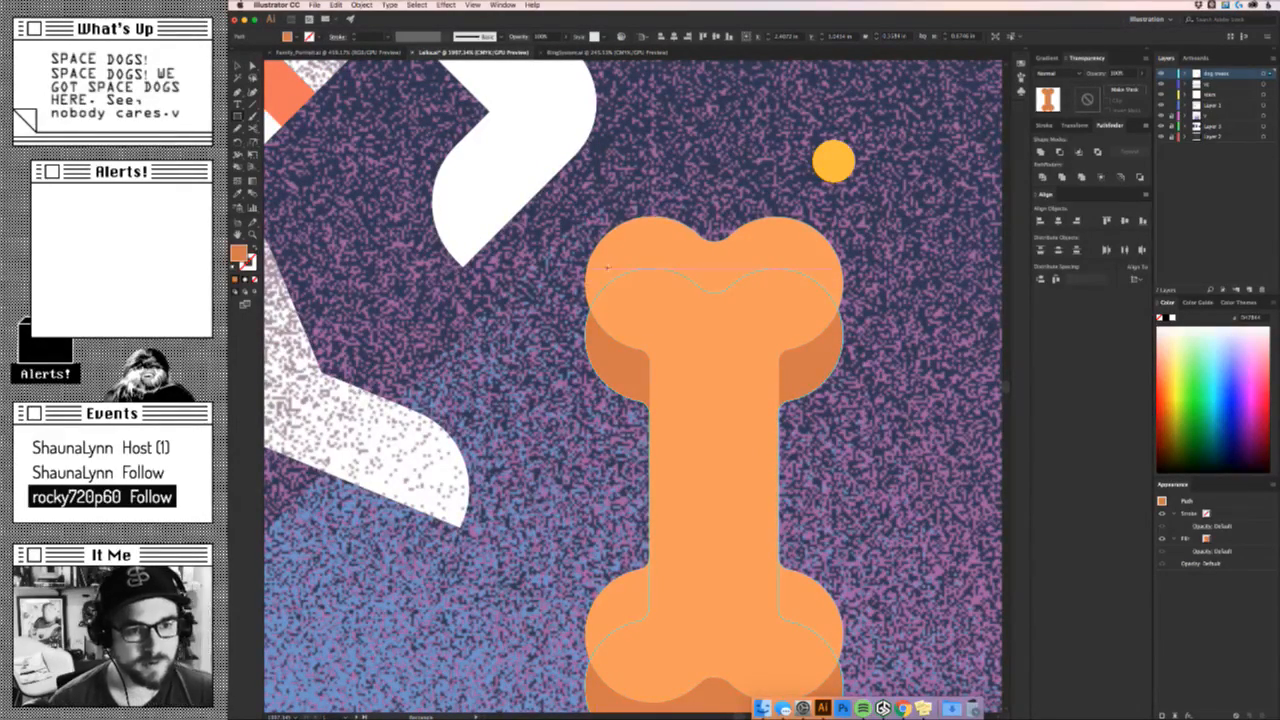
pyautogui.click(608, 262)
pyautogui.press('a')
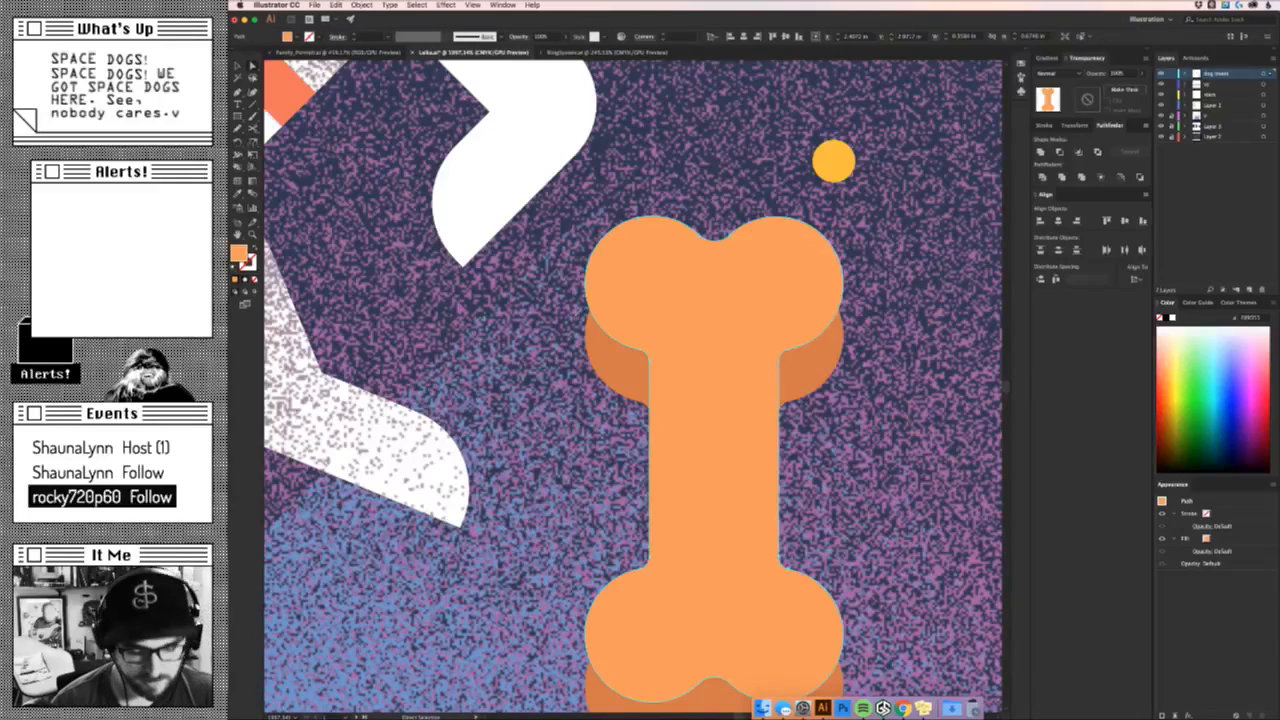
pyautogui.press('m')
pyautogui.moveTo(585, 335); pyautogui.dragTo(843, 286)
# Fine-tune the rectangle's lower corner so it meets the outer edge of the shaded bone.
pyautogui.press('z')
pyautogui.moveTo(821, 332); pyautogui.dragTo(580, 360)
pyautogui.moveTo(798, 393); pyautogui.dragTo(928, 354)
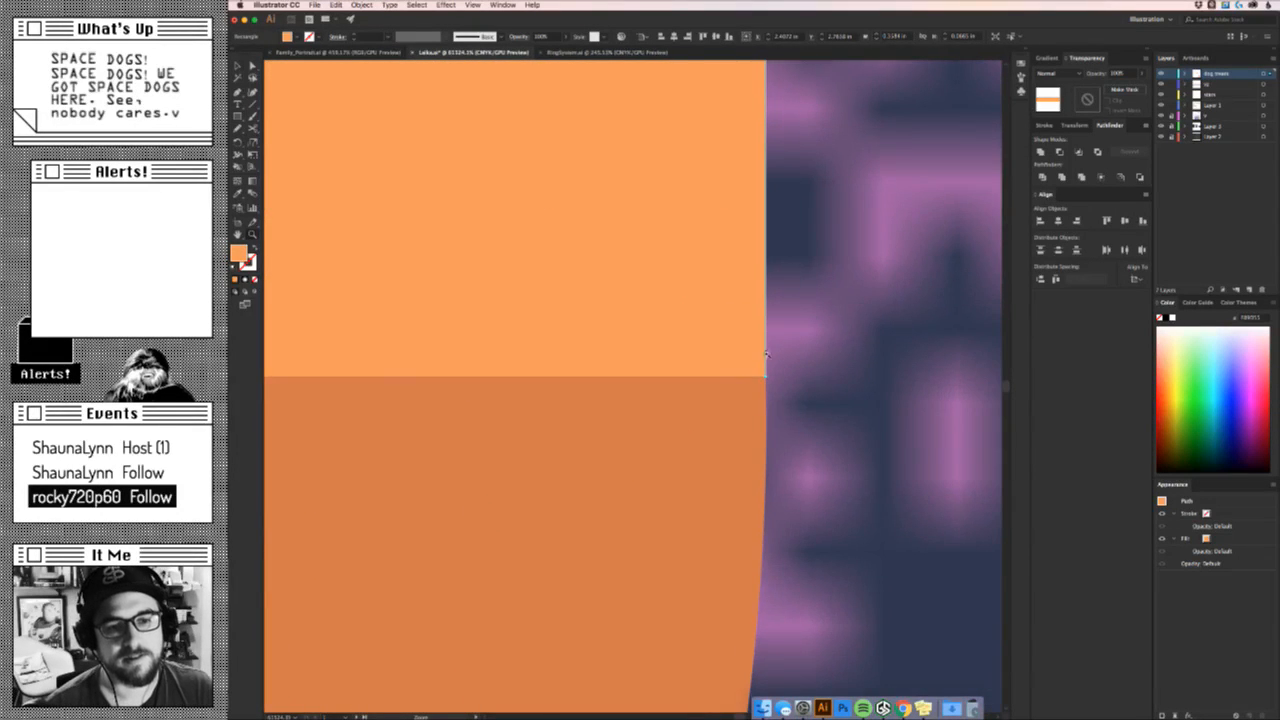
pyautogui.moveTo(766, 377); pyautogui.dragTo(813, 507)
pyautogui.press('z')
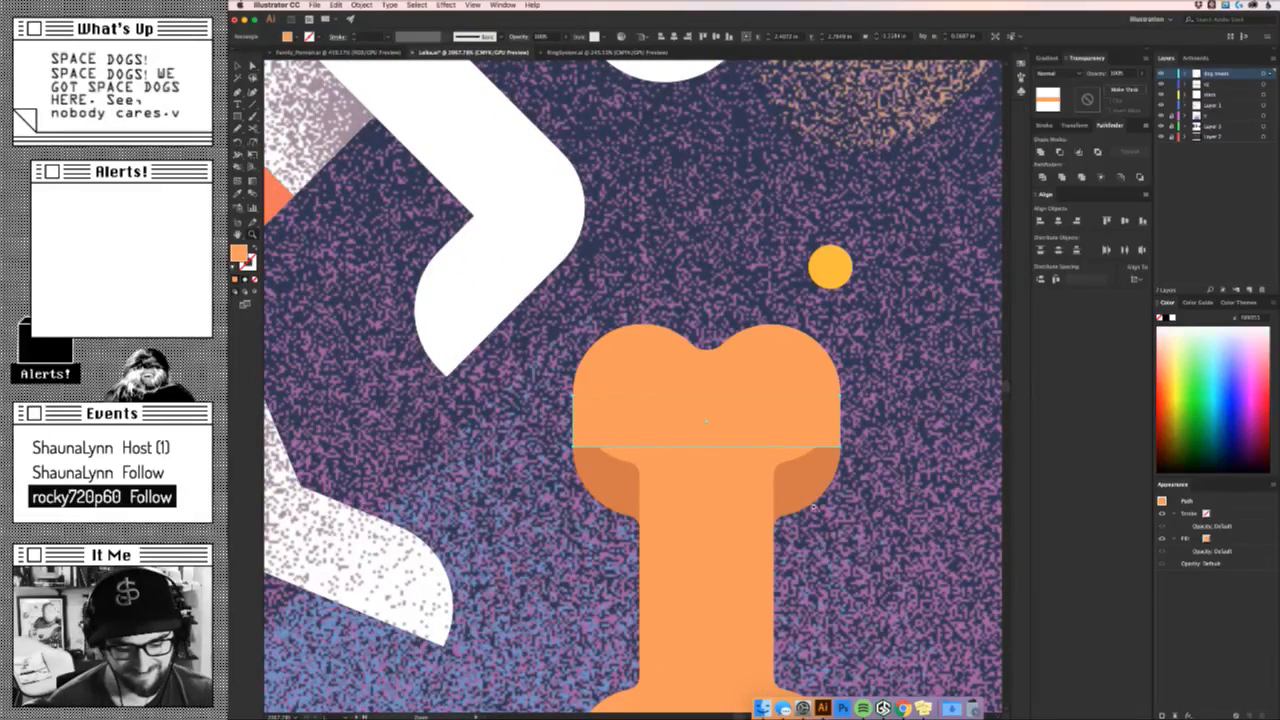
# Recolor the rectangle across the large bone's upper end with the shaded side's darker orange and place it behind the front bone.
pyautogui.press('i')
pyautogui.click(797, 497)
pyautogui.press('v')
pyautogui.click(846, 477)
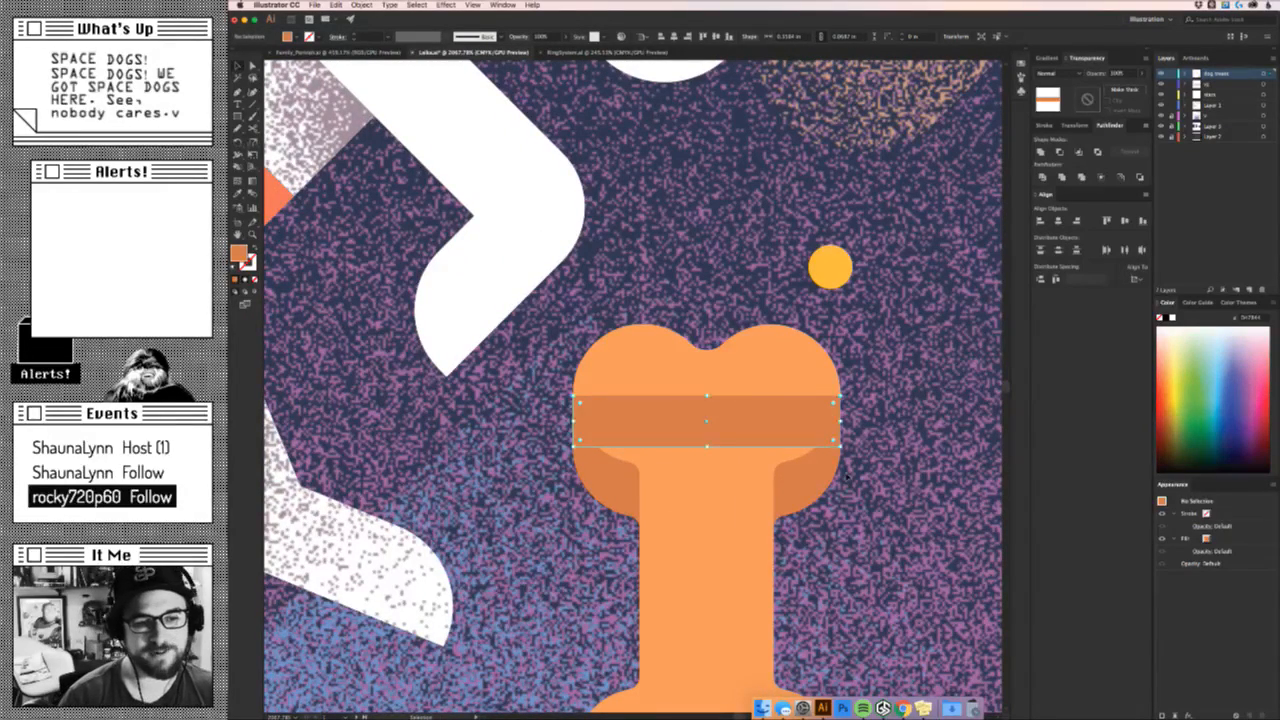
pyautogui.press('Delete')
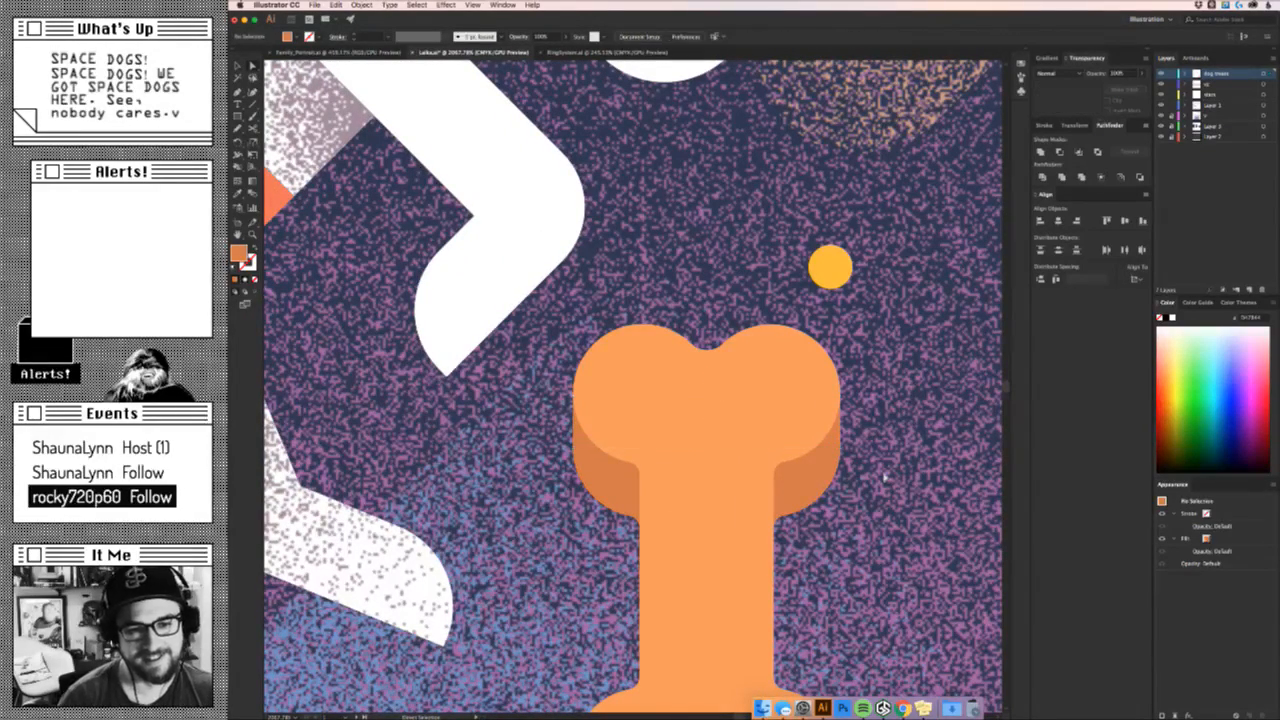
# Duplicate the dark orange rectangle straight down to the bone's lower end and shift it slightly up along the bone's outer edge.
pyautogui.moveTo(876, 552); pyautogui.dragTo(776, 290)
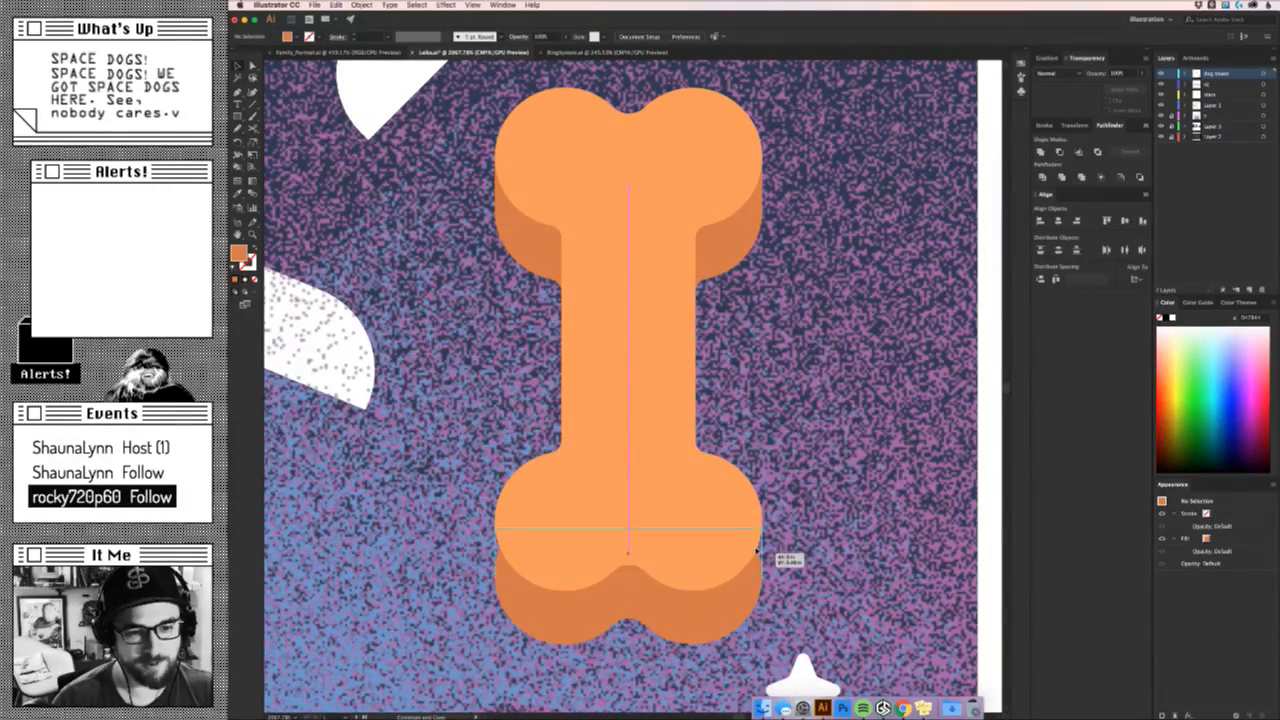
pyautogui.moveTo(757, 551); pyautogui.dragTo(900, 572)
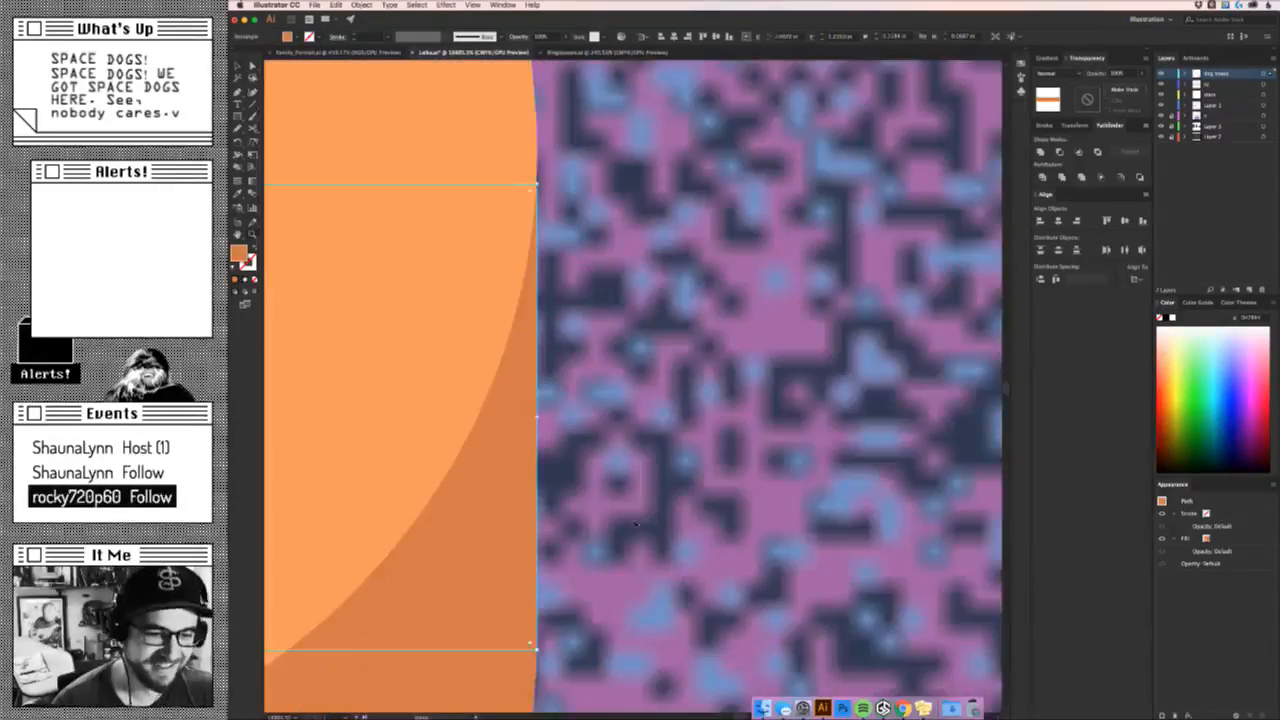
pyautogui.moveTo(636, 524); pyautogui.dragTo(891, 495)
pyautogui.moveTo(785, 330); pyautogui.dragTo(780, 198)
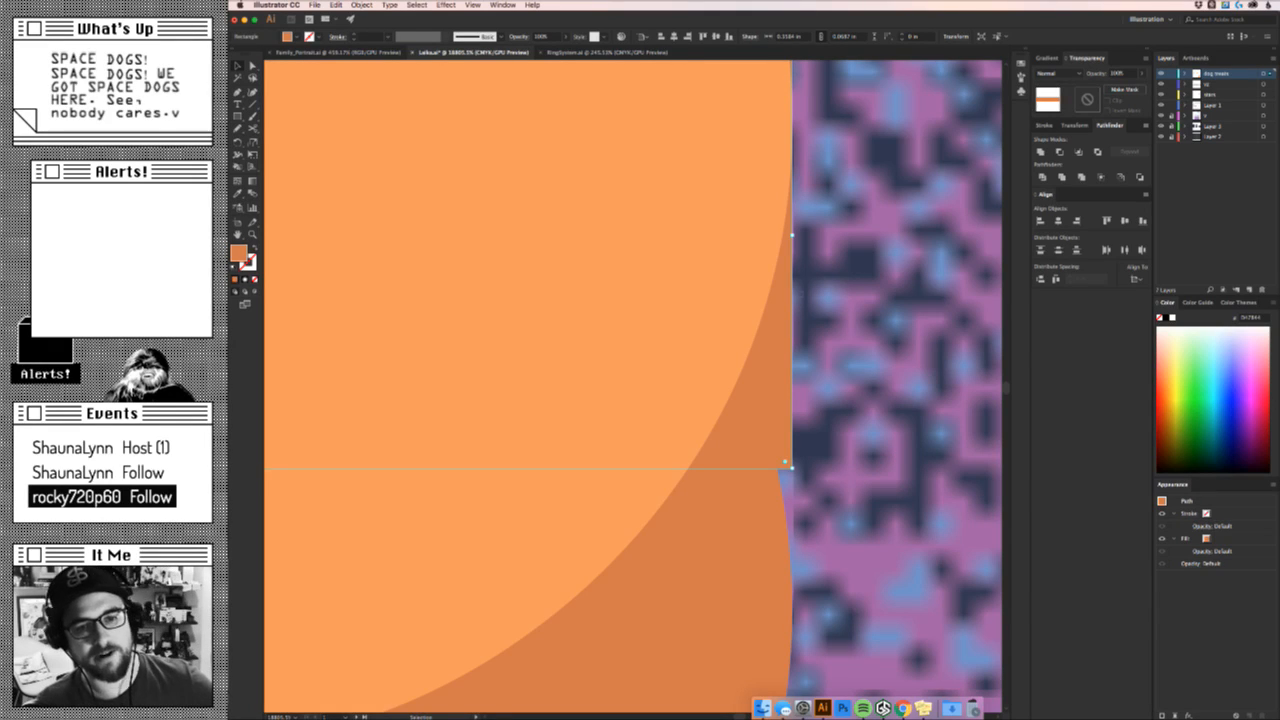
pyautogui.click(899, 303)
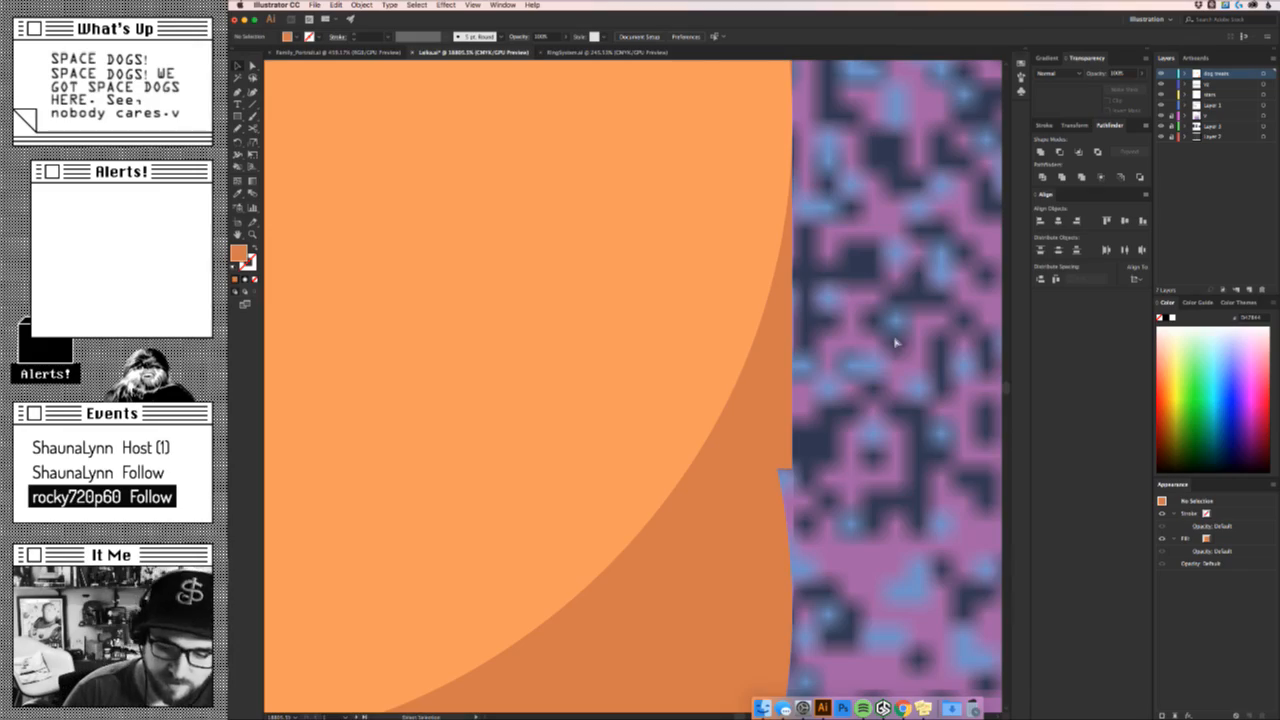
# Review the shaded bone within the whole card, checking its balance against the small bones, stars and dog.
pyautogui.press('super+minus')
pyautogui.press('super+minus')
pyautogui.press('super+minus')
pyautogui.press('super+minus')
pyautogui.press('super+minus')
pyautogui.press('super+minus')
pyautogui.press('super+minus')
pyautogui.press('super+minus')
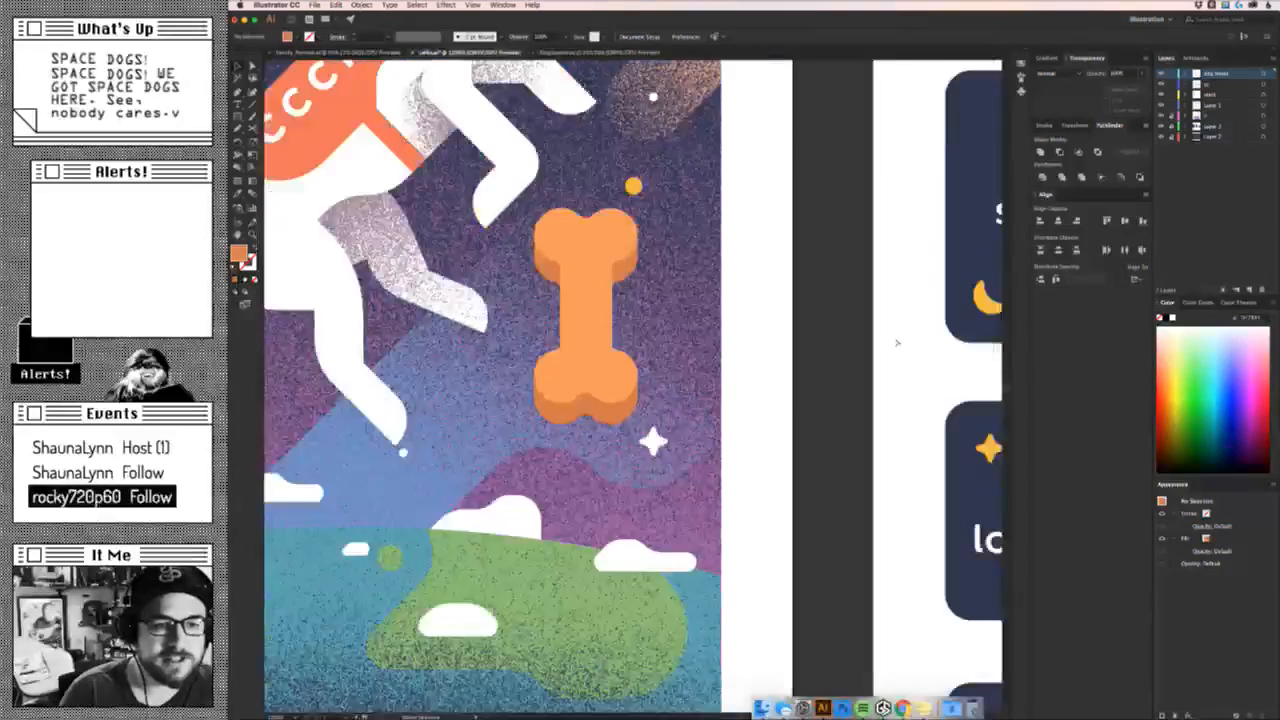
pyautogui.press('super+minus')
pyautogui.press('super+0')
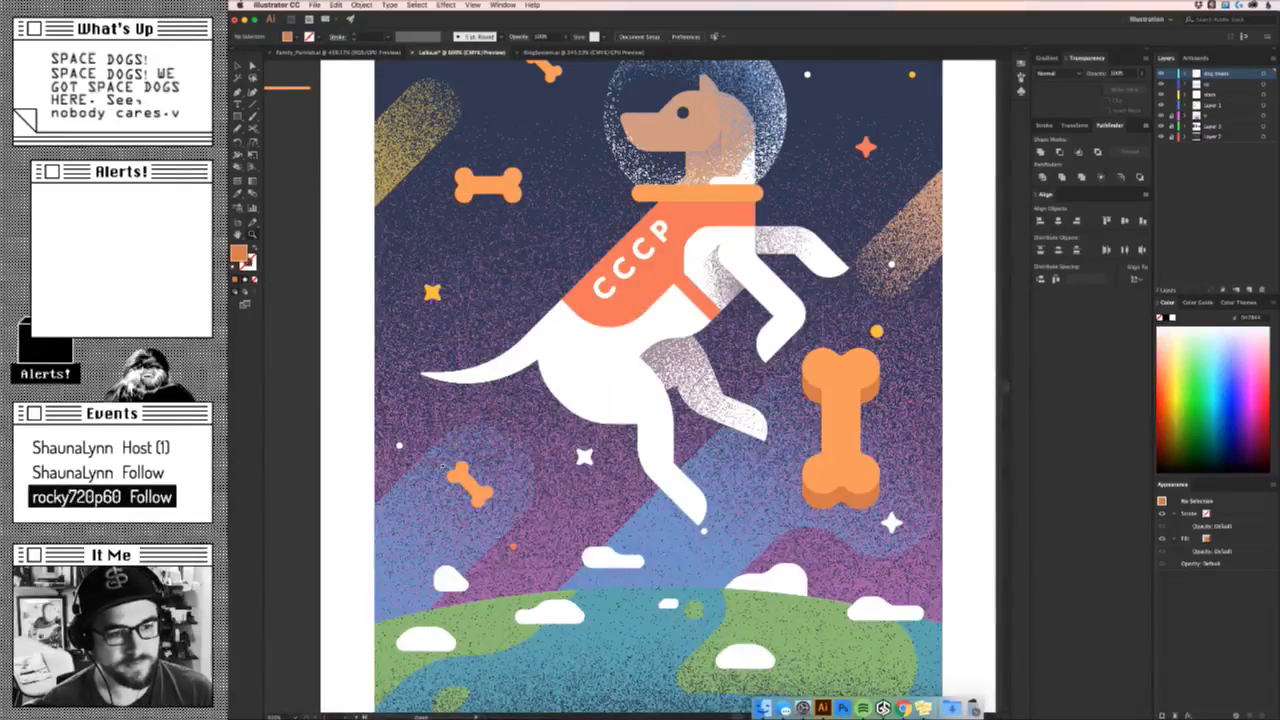
pyautogui.moveTo(442, 466); pyautogui.dragTo(338, 644)
pyautogui.press('super+minus')
pyautogui.press('super+minus')
pyautogui.press('super+minus')
pyautogui.press('super+minus')
pyautogui.press('super+minus')
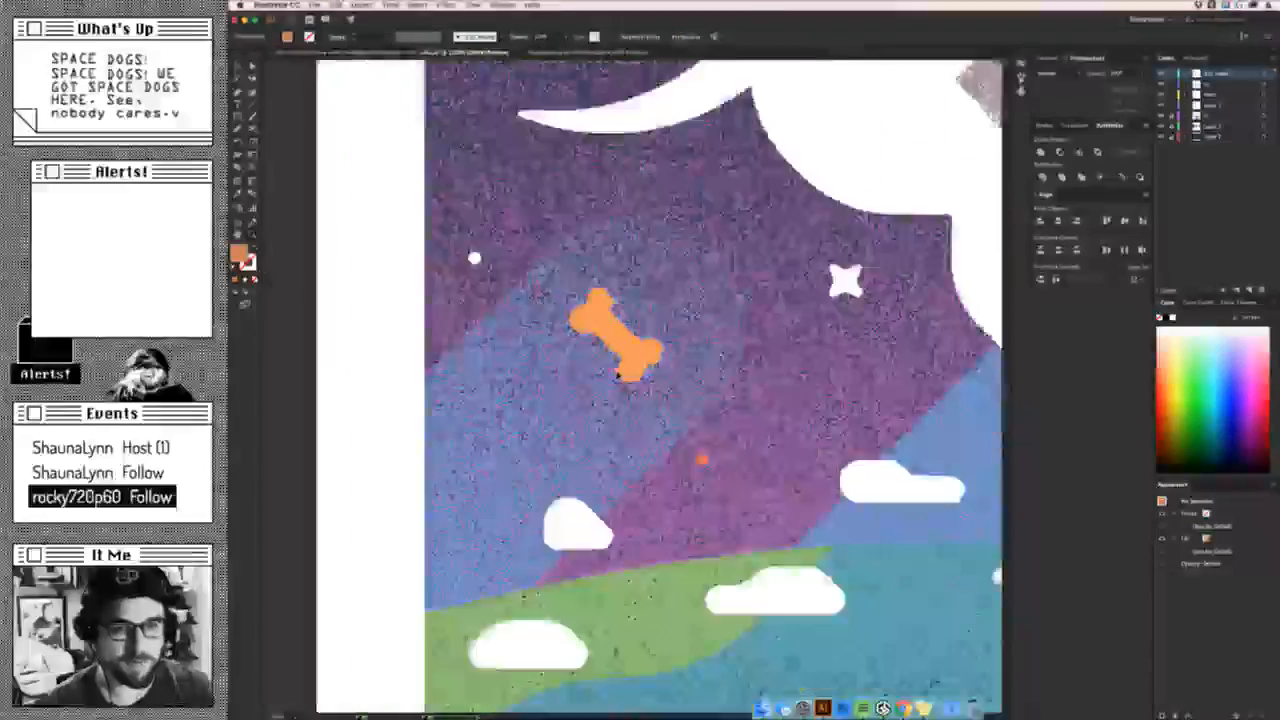
pyautogui.press('super+plus')
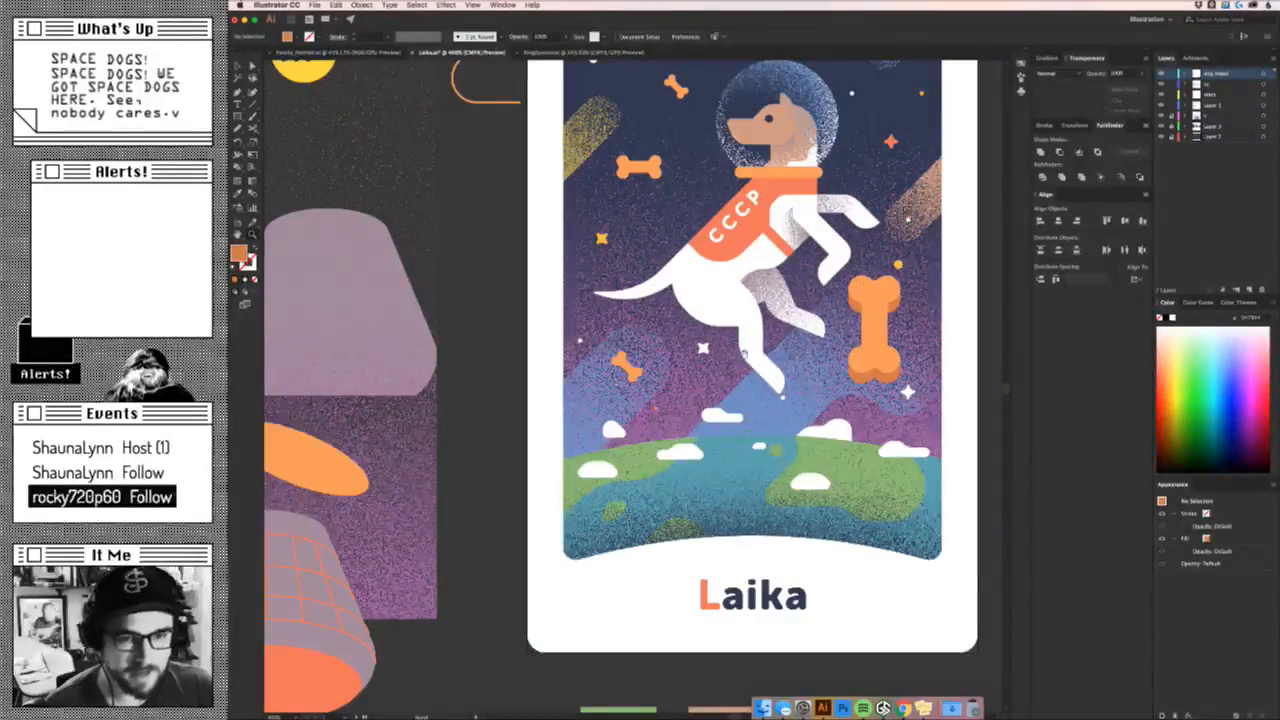
pyautogui.moveTo(725, 376); pyautogui.dragTo(602, 525)
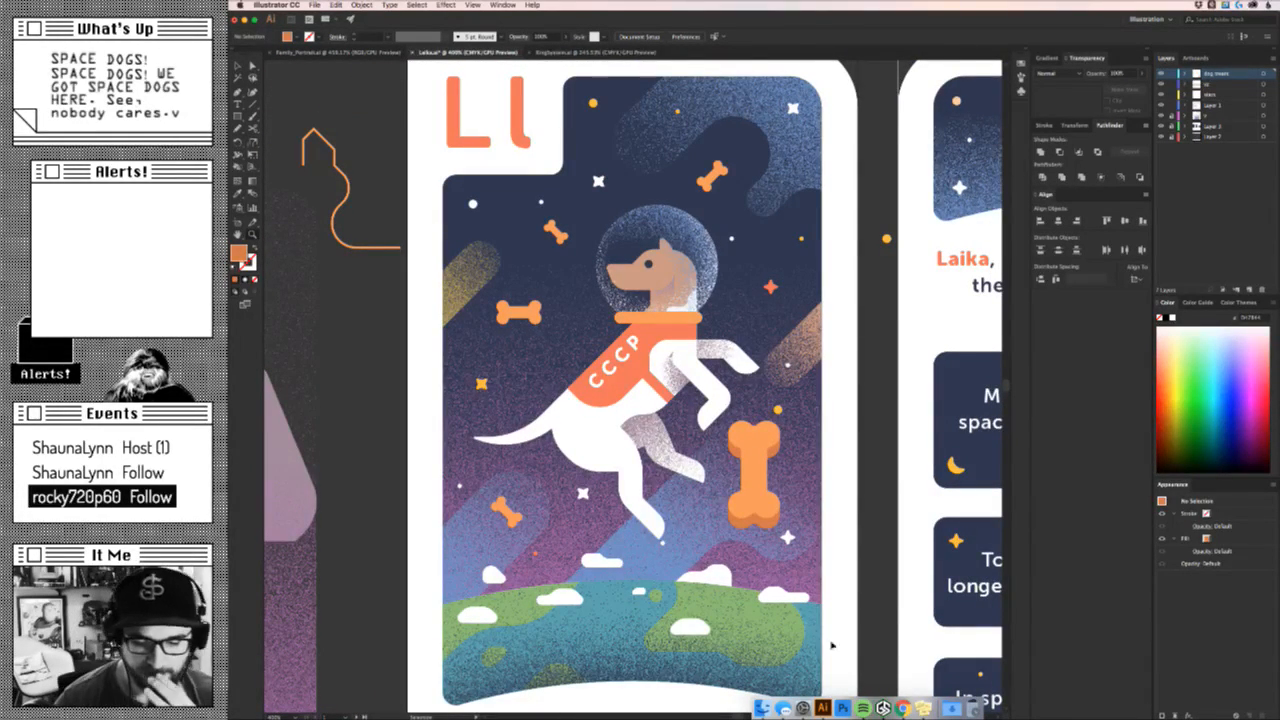
# Save the Laika card document.
pyautogui.press('super+s')
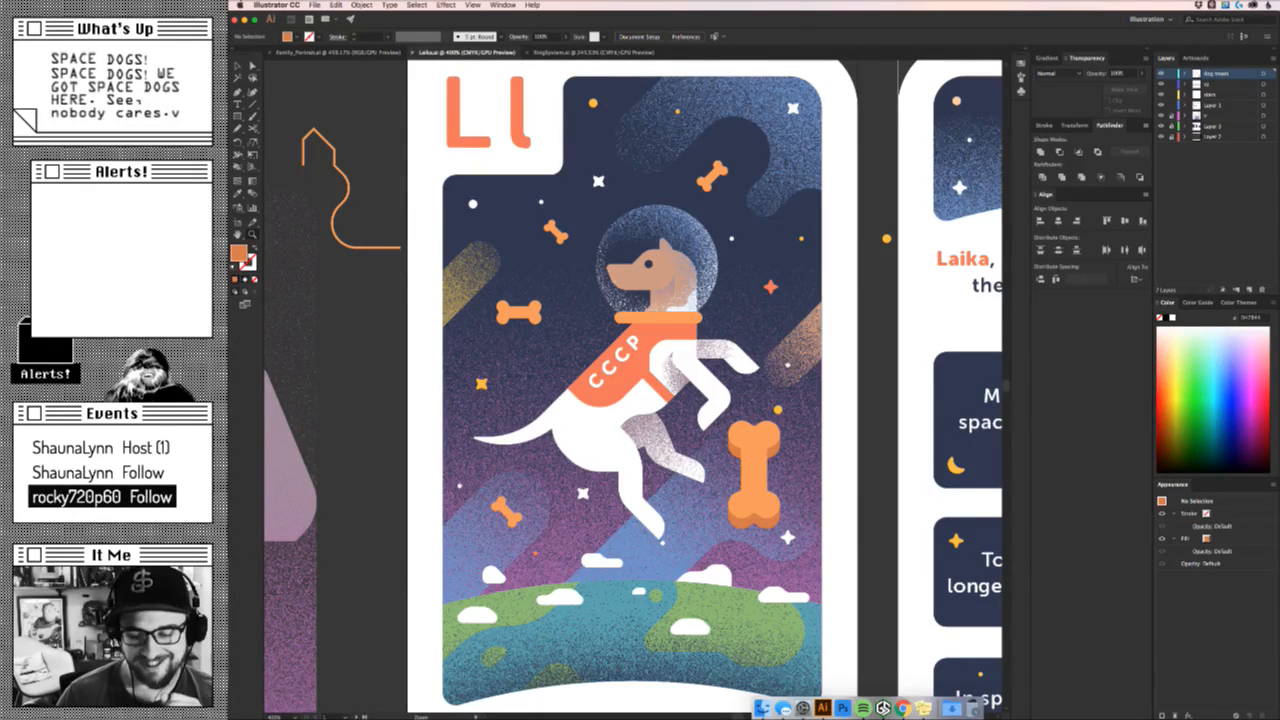
pyautogui.press('super+Tab')
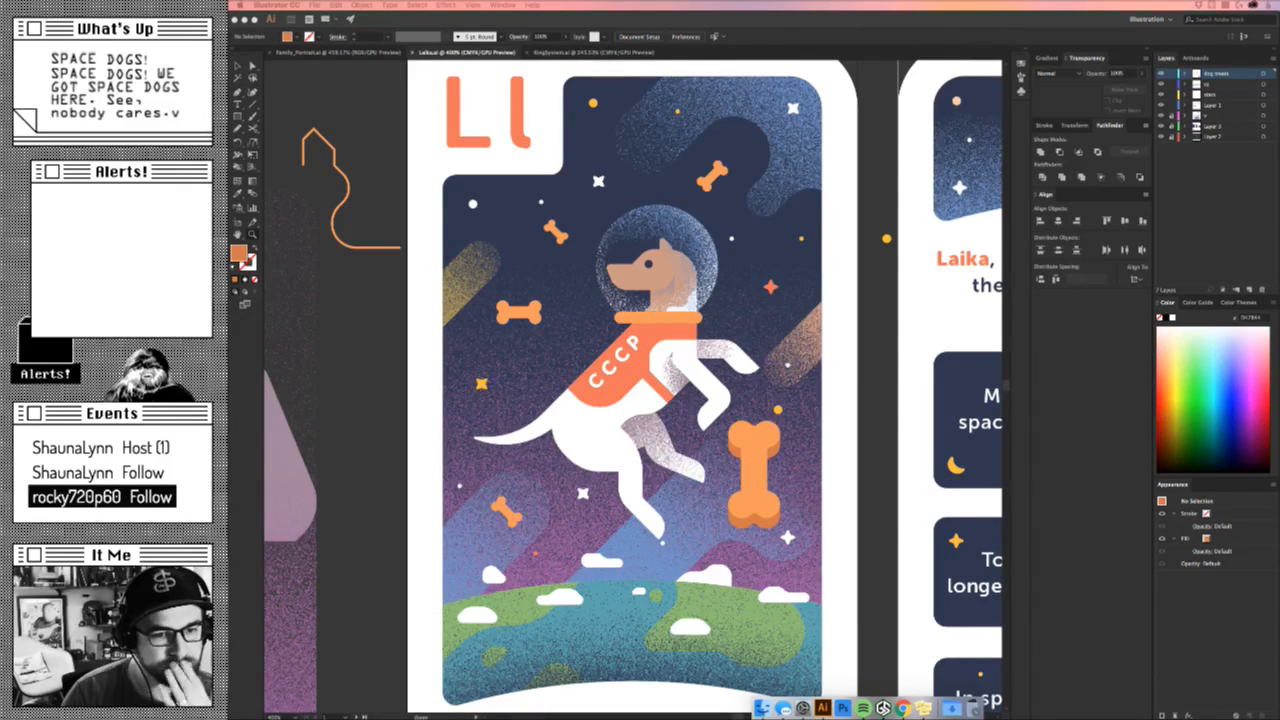
pyautogui.click(816, 400)
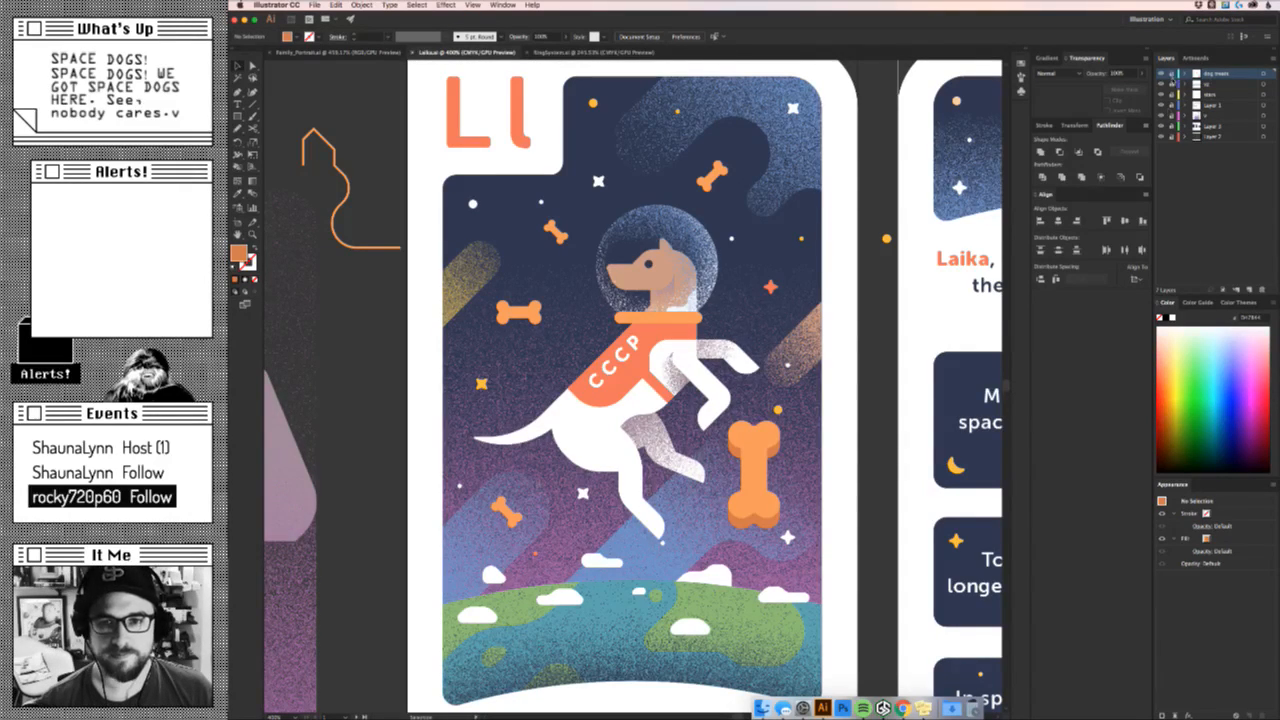
# Unlock the layer holding the background streaks and try the green palette swatch on the blue streak behind the large bone.
pyautogui.click(1162, 115)
pyautogui.click(1162, 115)
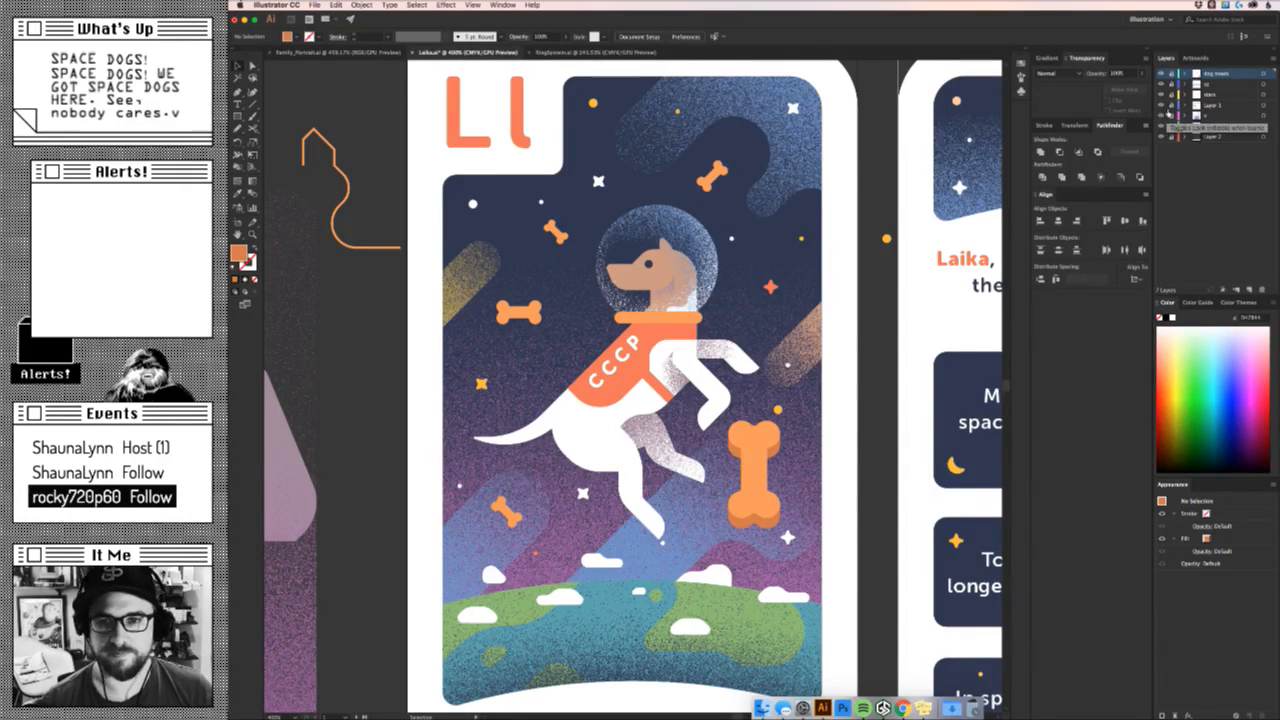
pyautogui.click(686, 558)
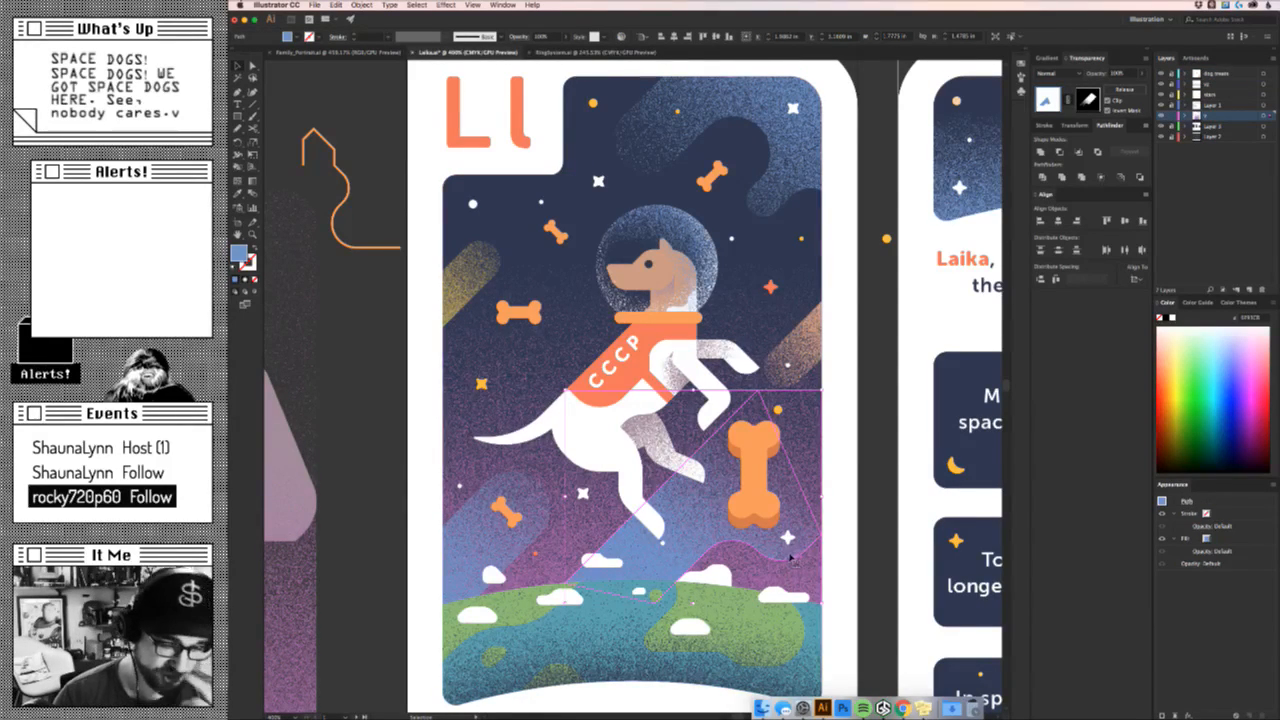
pyautogui.press('super+Tab')
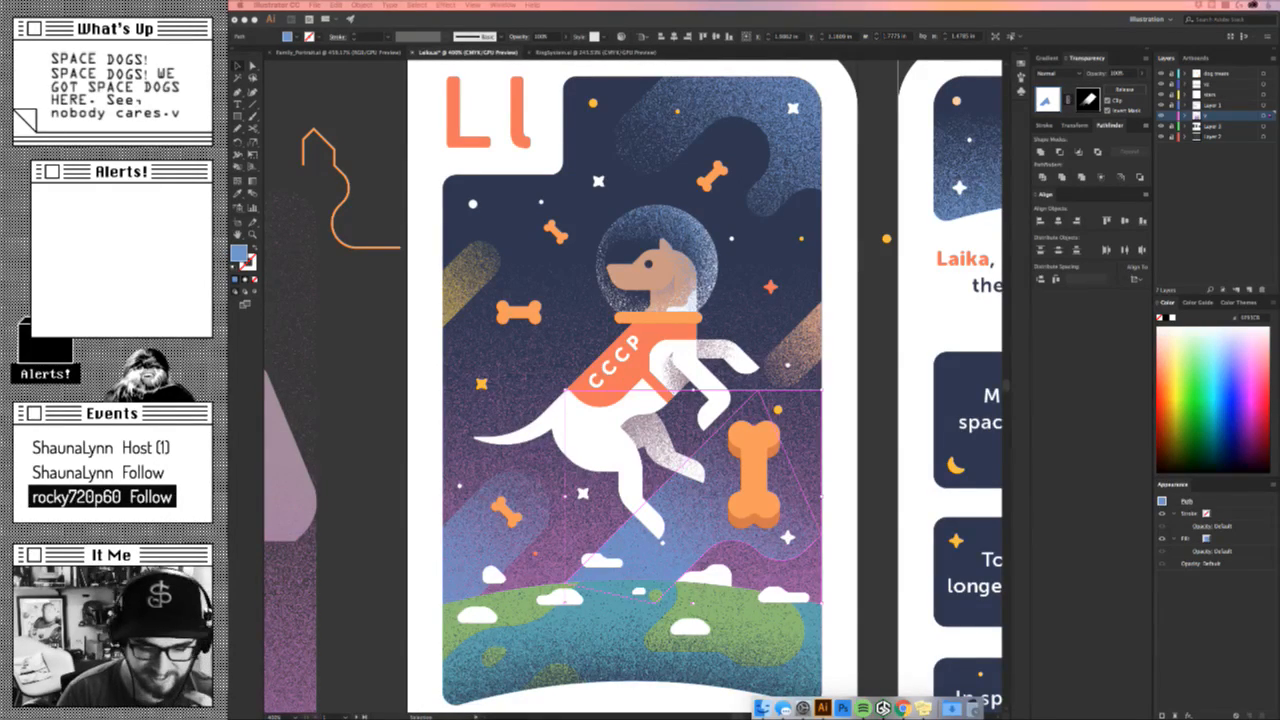
pyautogui.click(829, 533)
pyautogui.scroll(-10, 860, 432)
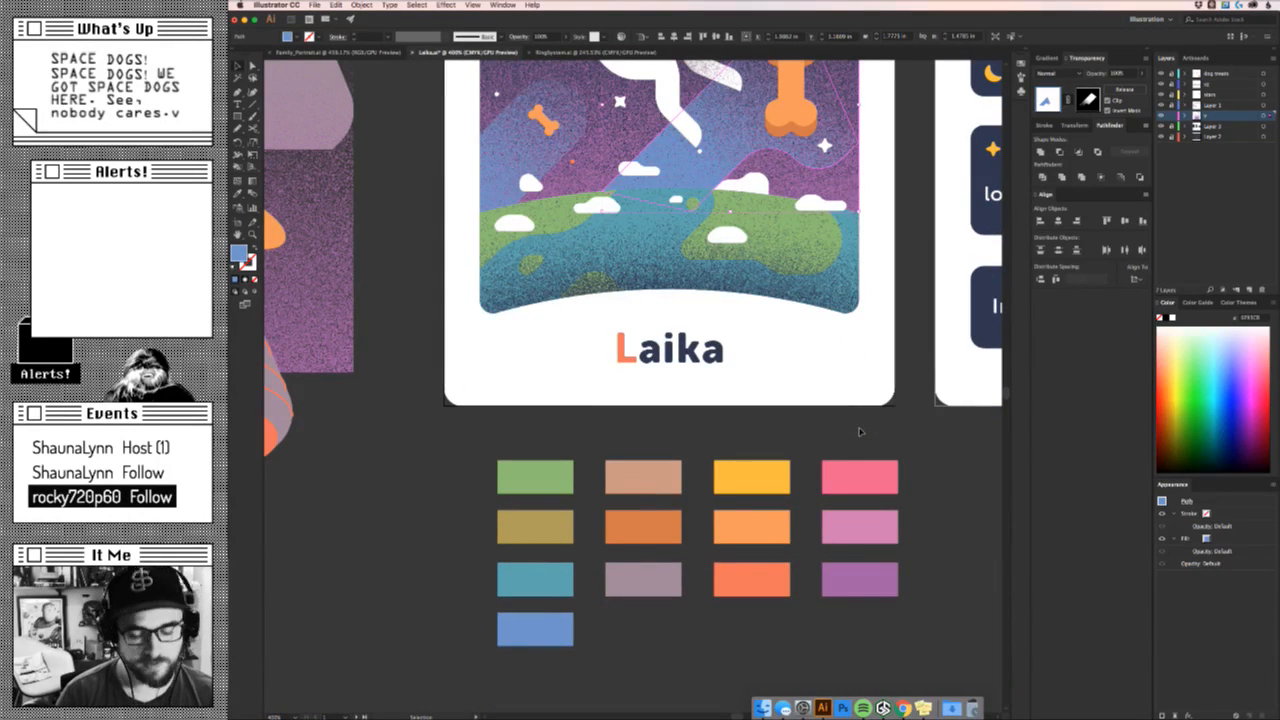
pyautogui.click(540, 492)
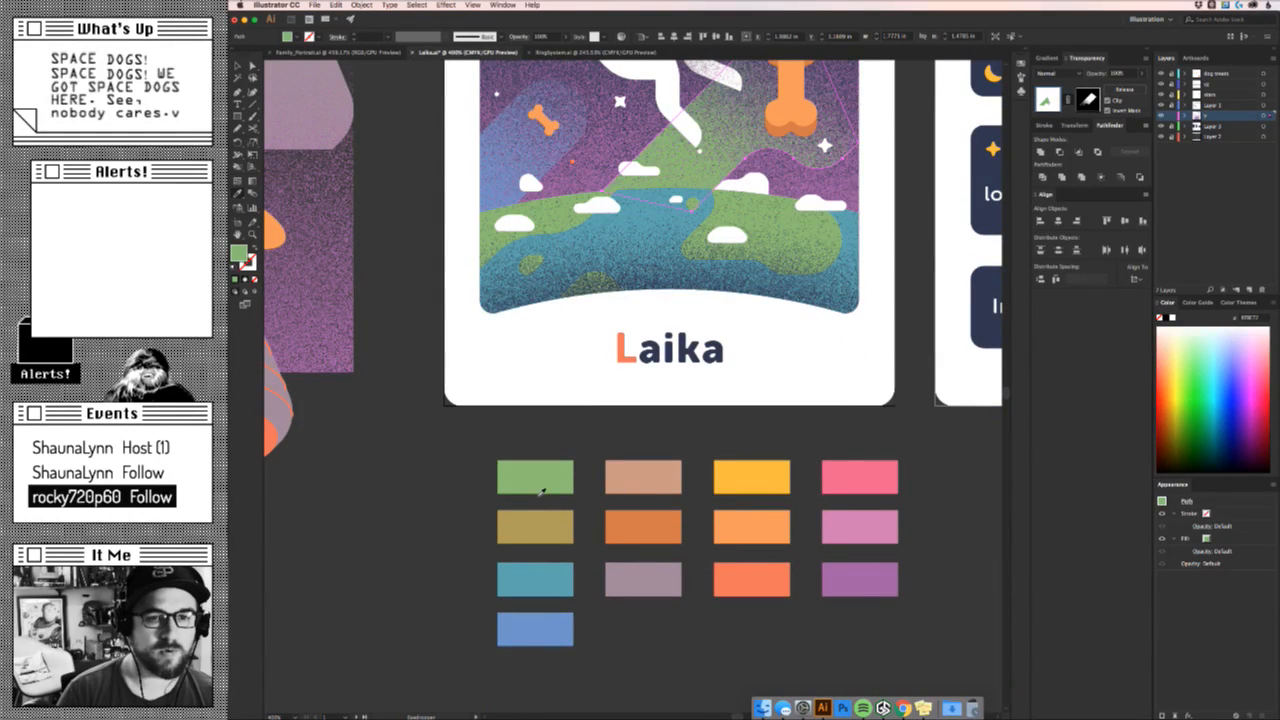
# Try the dark orange, light orange, pink, purple, coral and mauve palette swatches on the streak behind the large bone.
pyautogui.scroll(5, 655, 492)
pyautogui.scroll(-6, 655, 492)
pyautogui.click(658, 488)
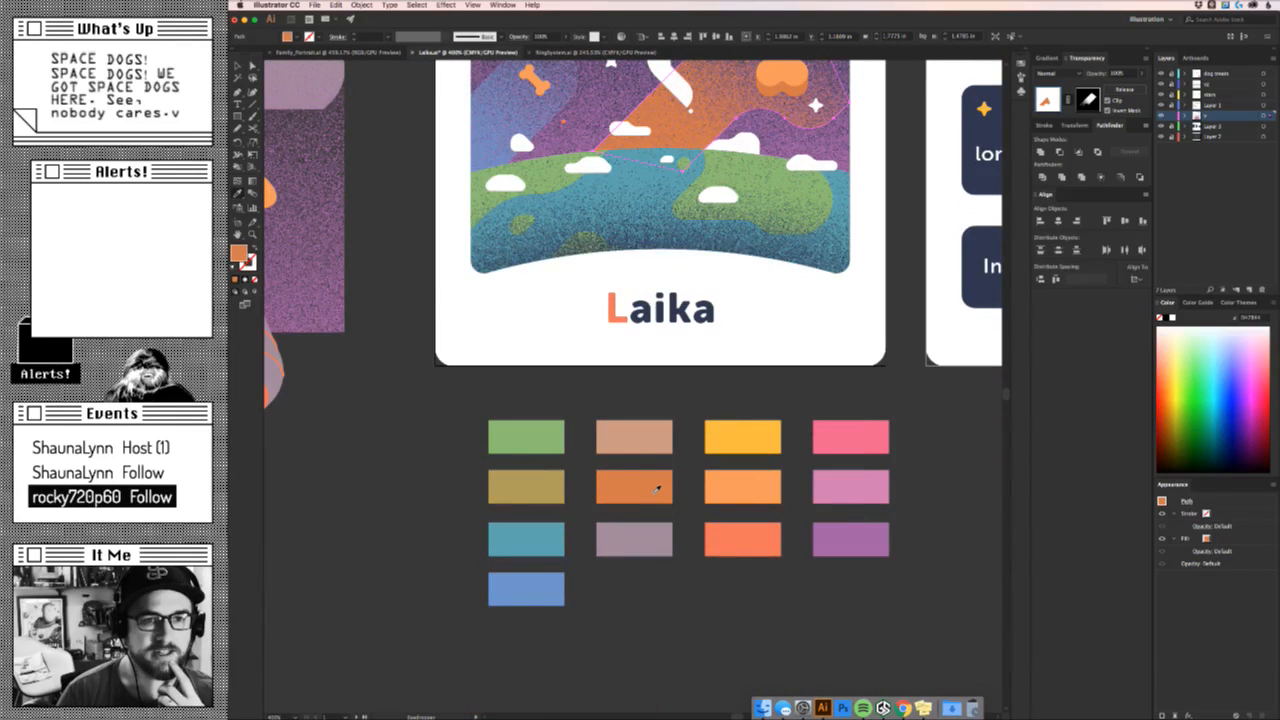
pyautogui.press('super+minus')
pyautogui.press('super+minus')
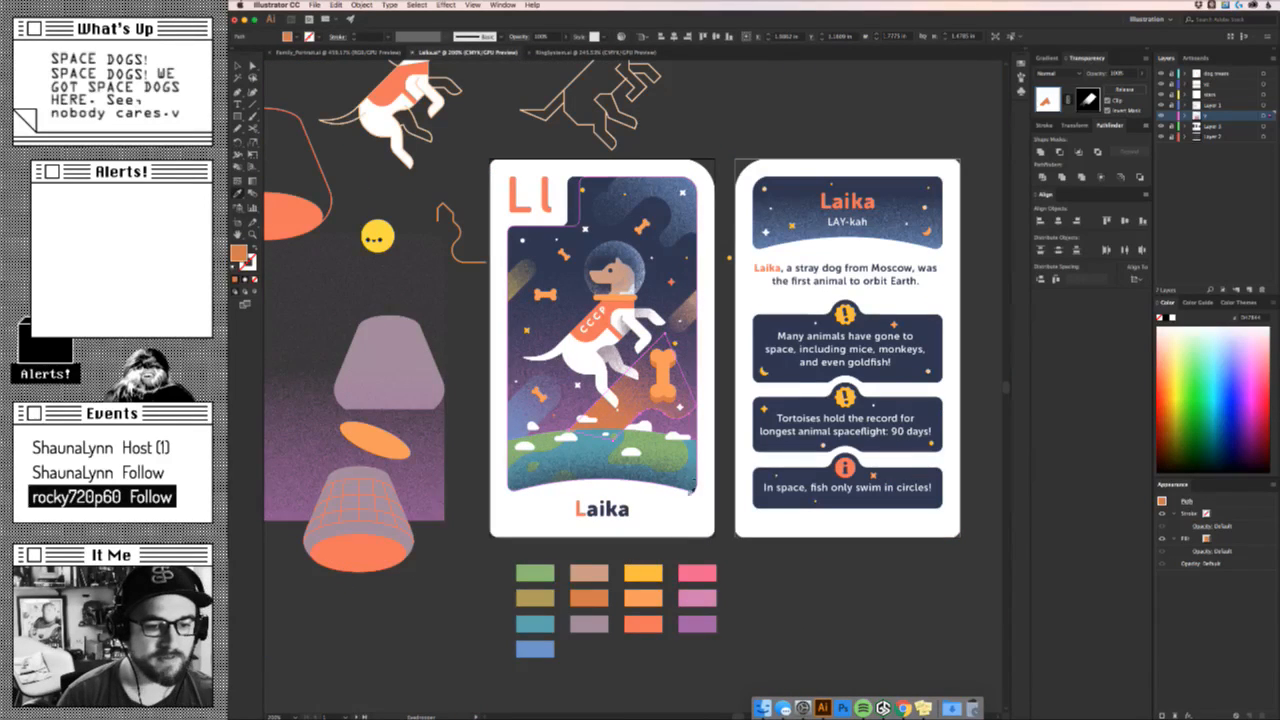
pyautogui.click(656, 602)
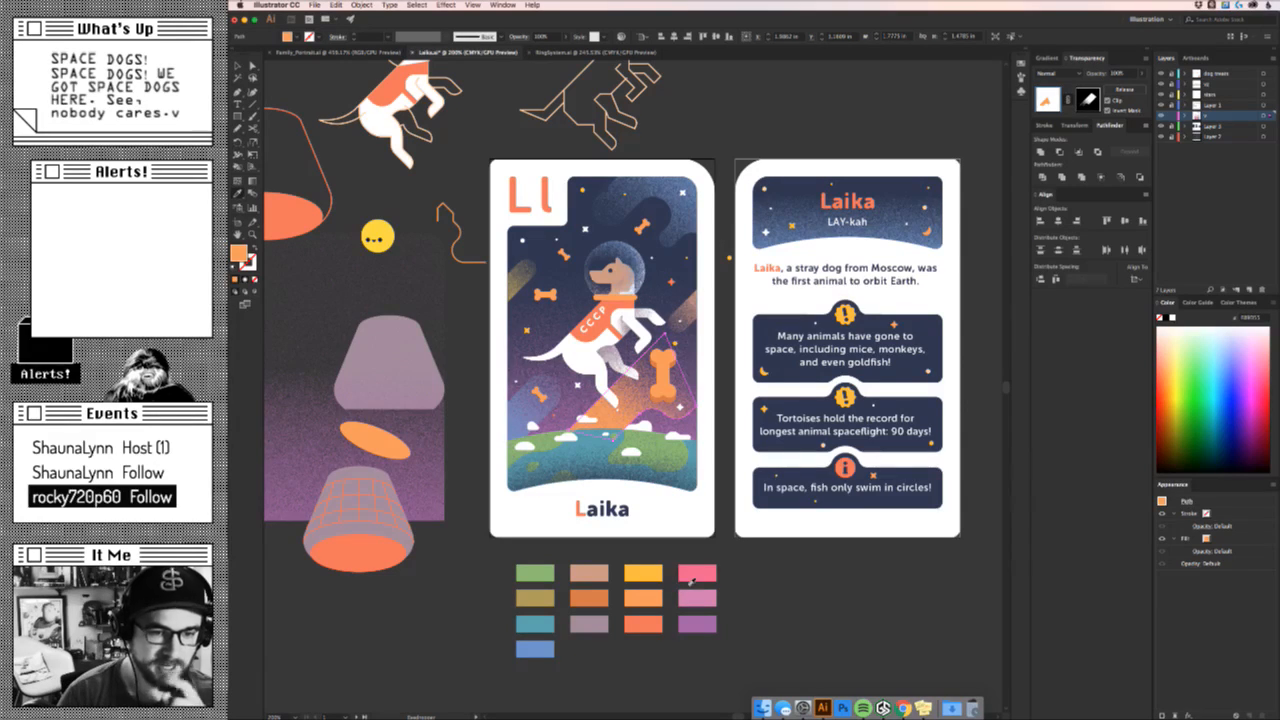
pyautogui.click(694, 598)
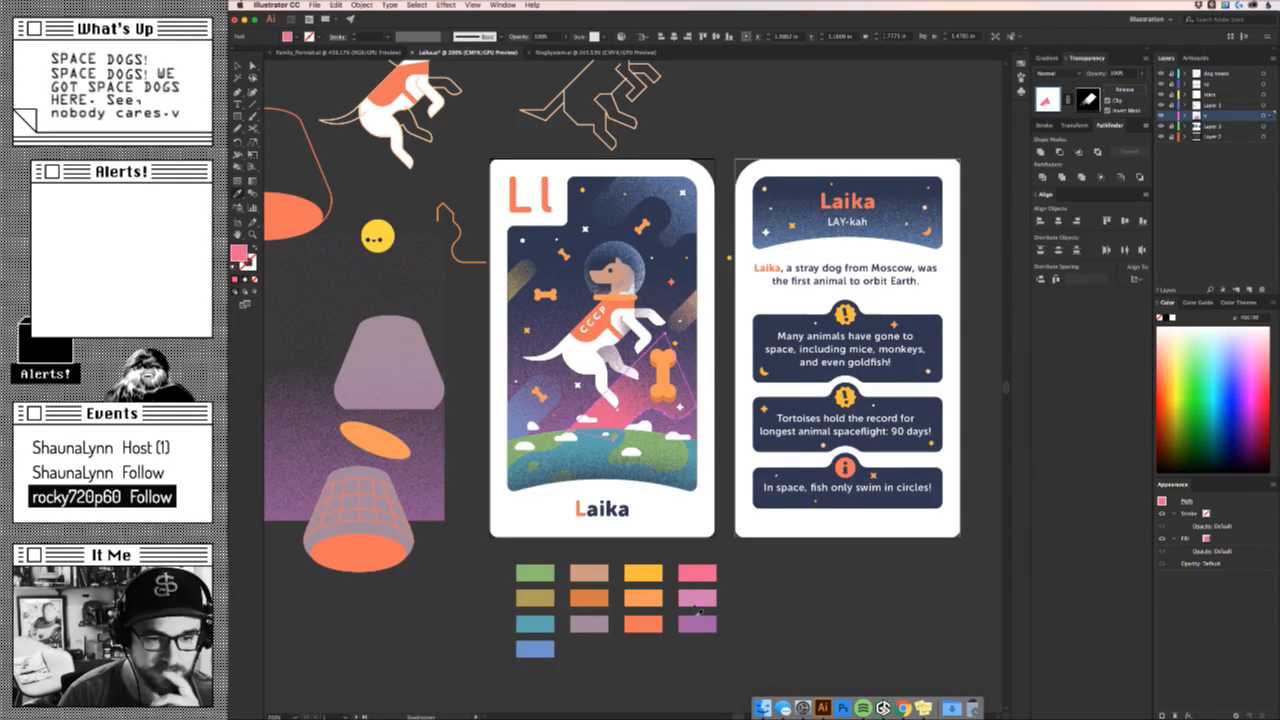
pyautogui.click(704, 604)
pyautogui.click(696, 630)
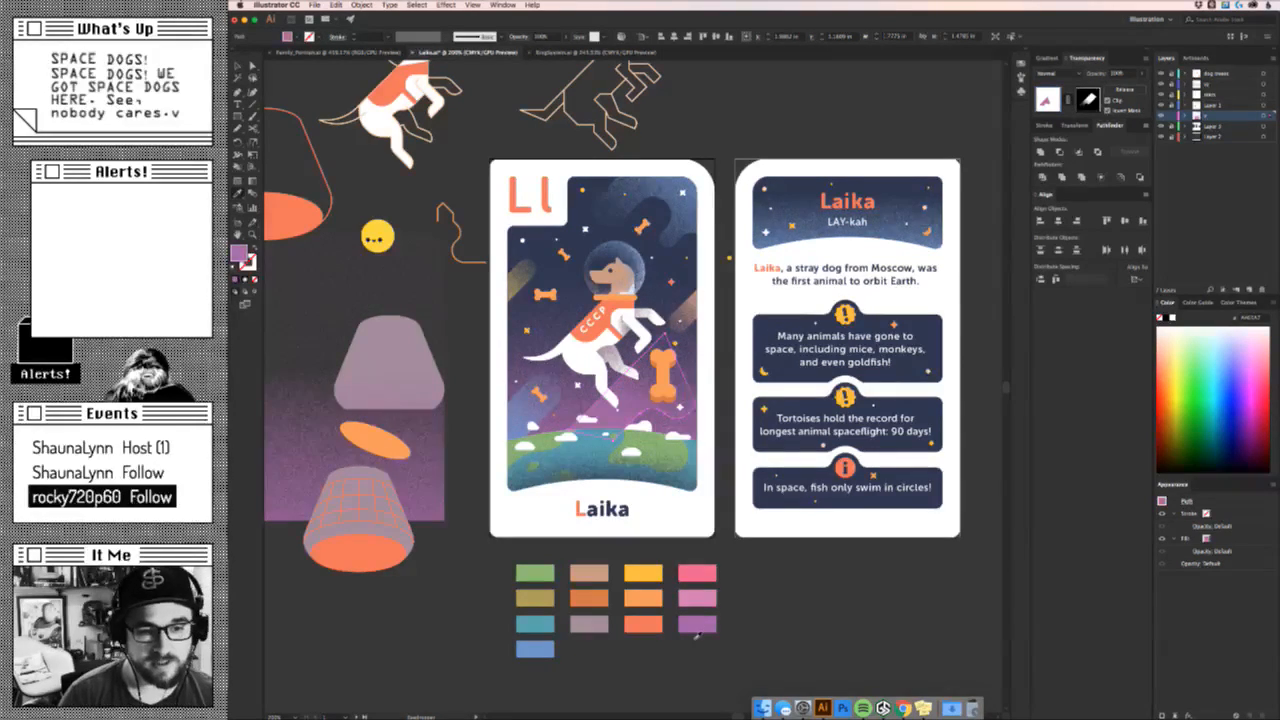
pyautogui.click(643, 625)
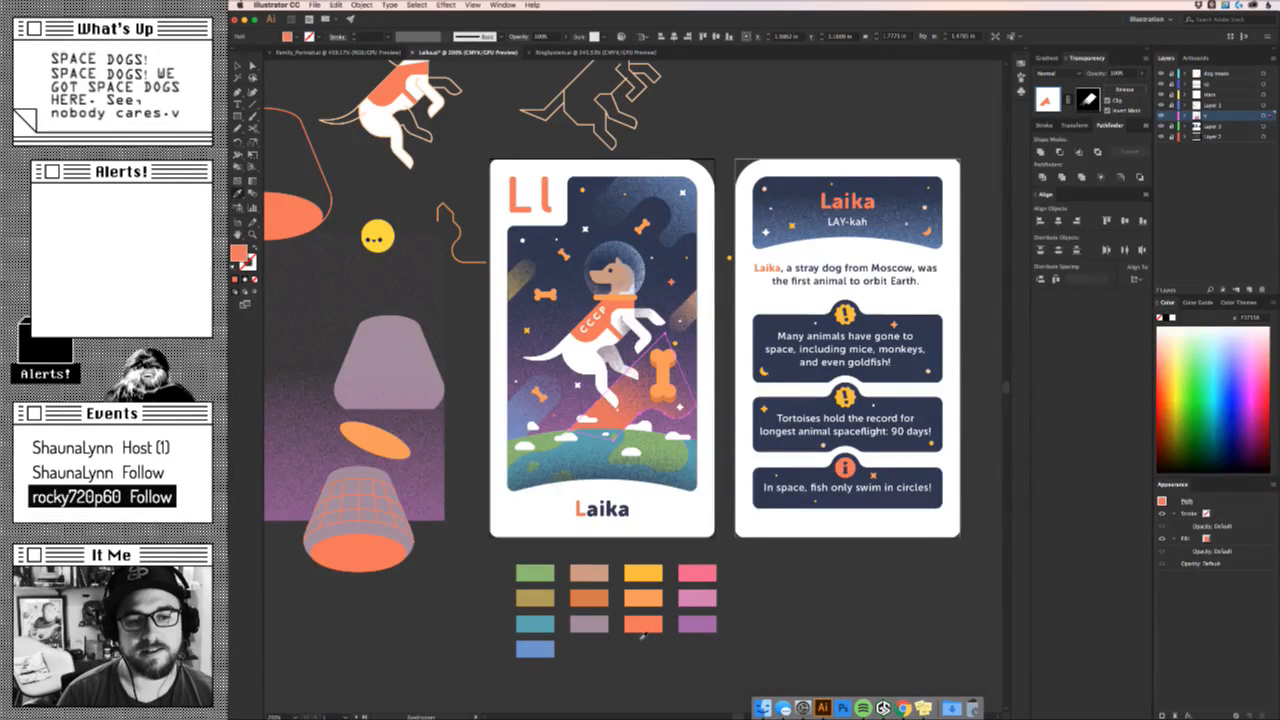
pyautogui.click(589, 627)
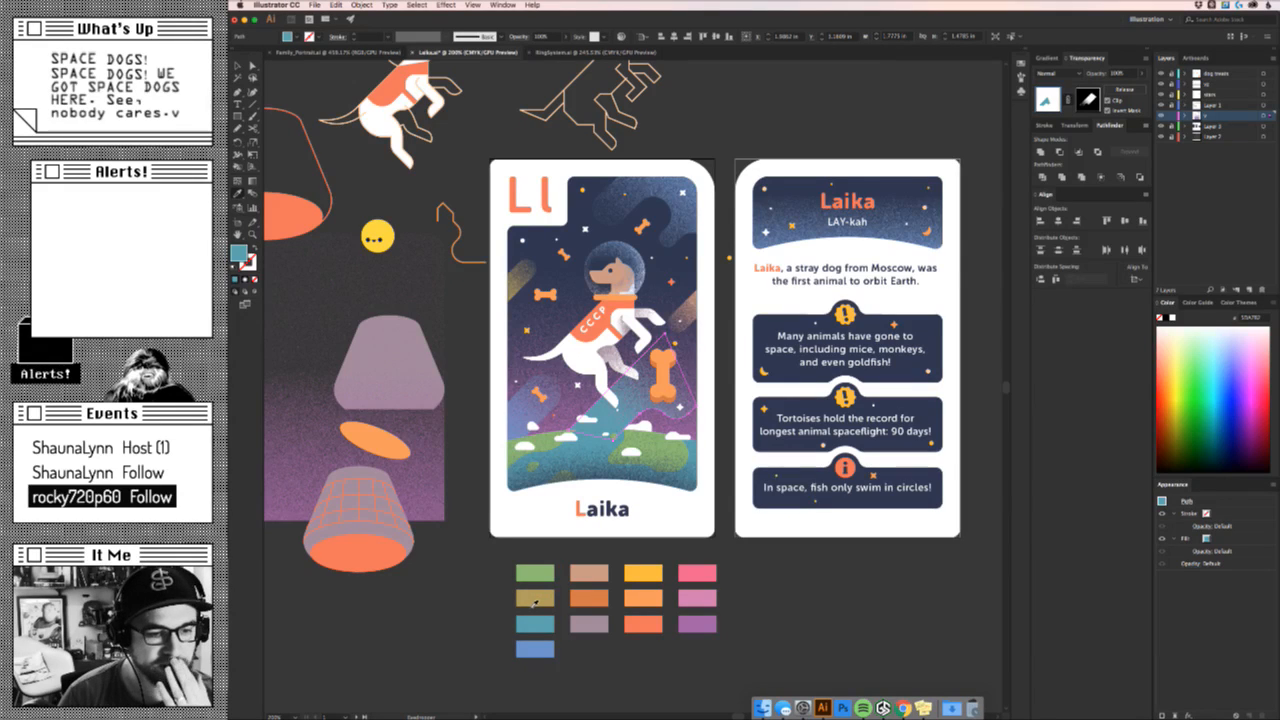
# Recolor the streak behind the large bone olive, reverting once to the original blue for comparison before restoring the olive.
pyautogui.click(535, 600)
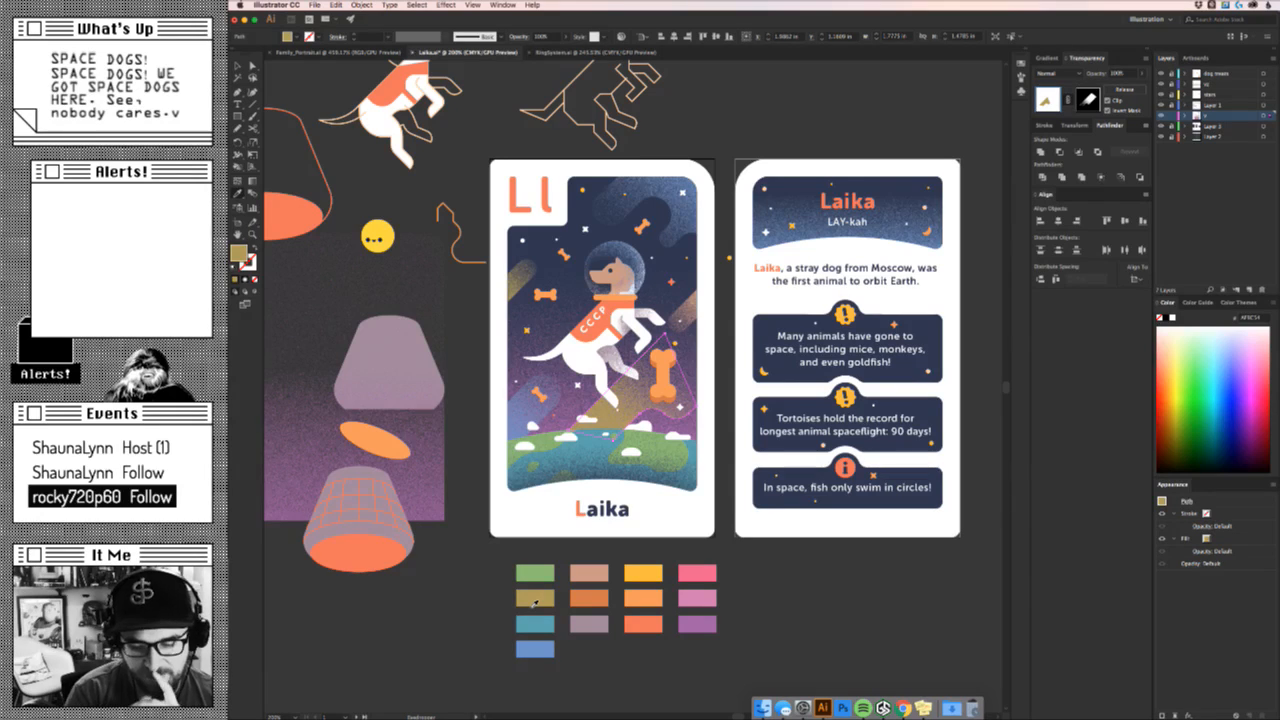
pyautogui.press('a')
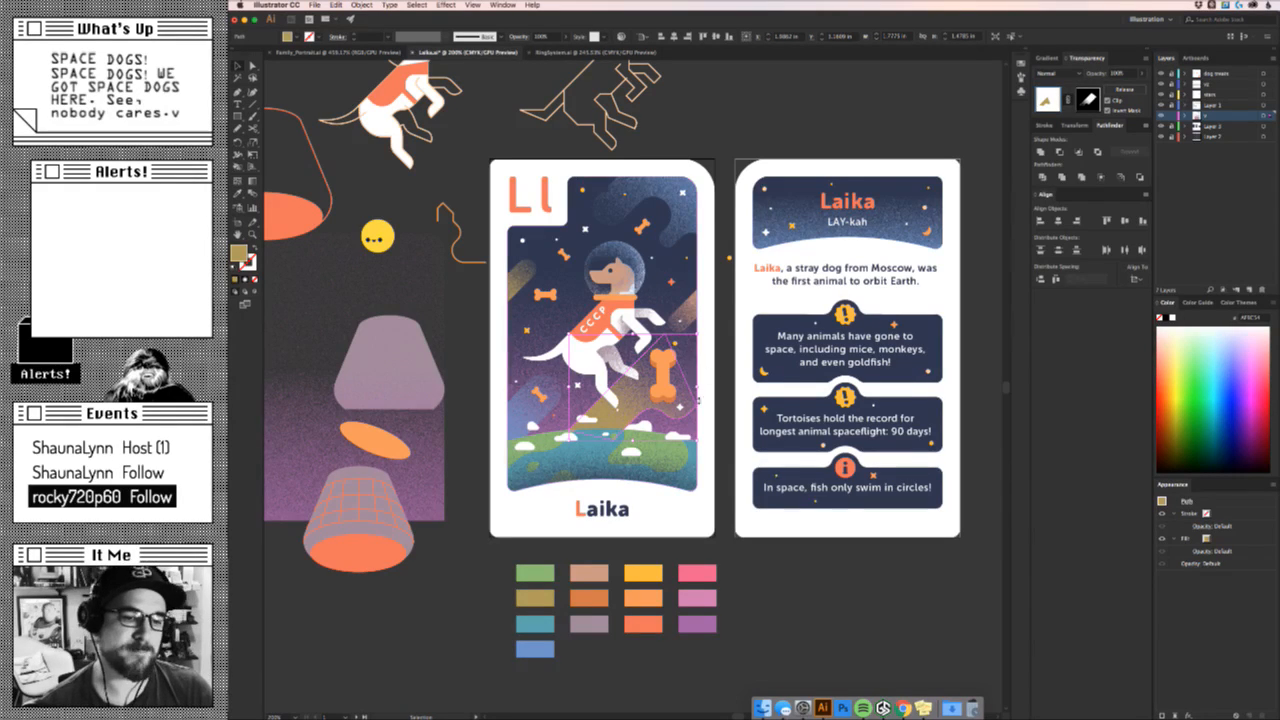
pyautogui.click(655, 475)
pyautogui.press('super+shift+z')
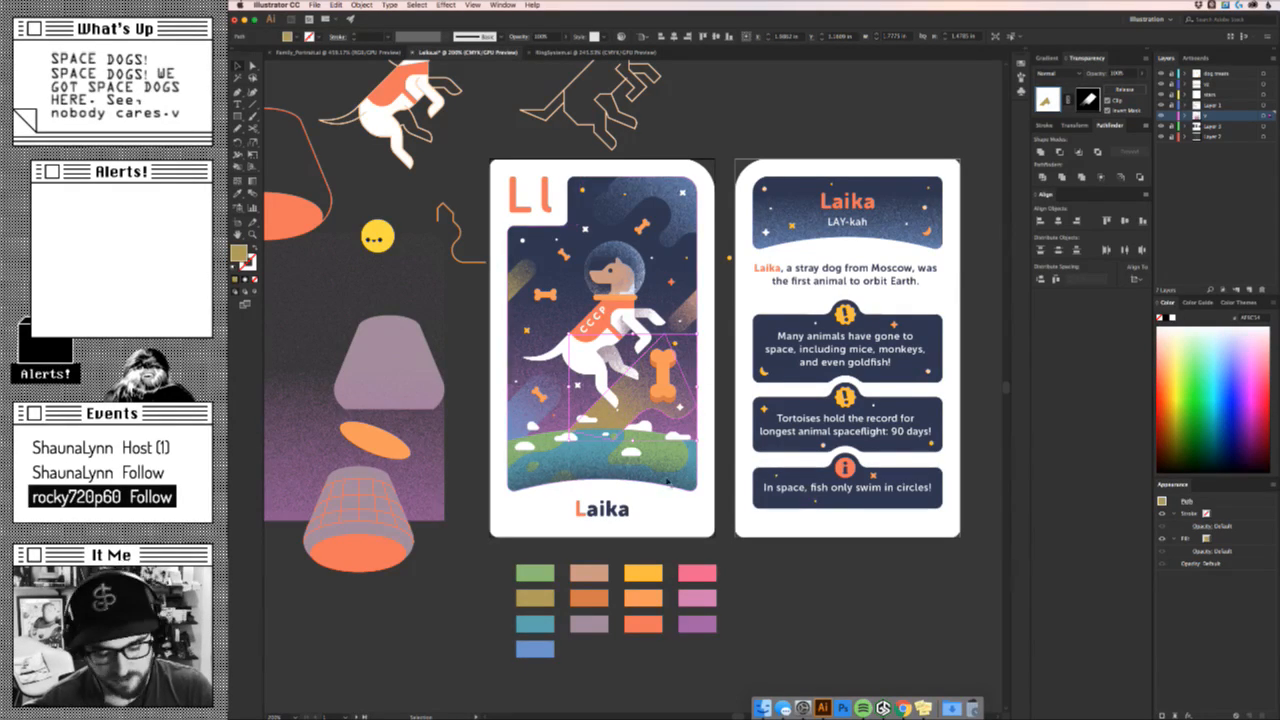
pyautogui.press('super+z')
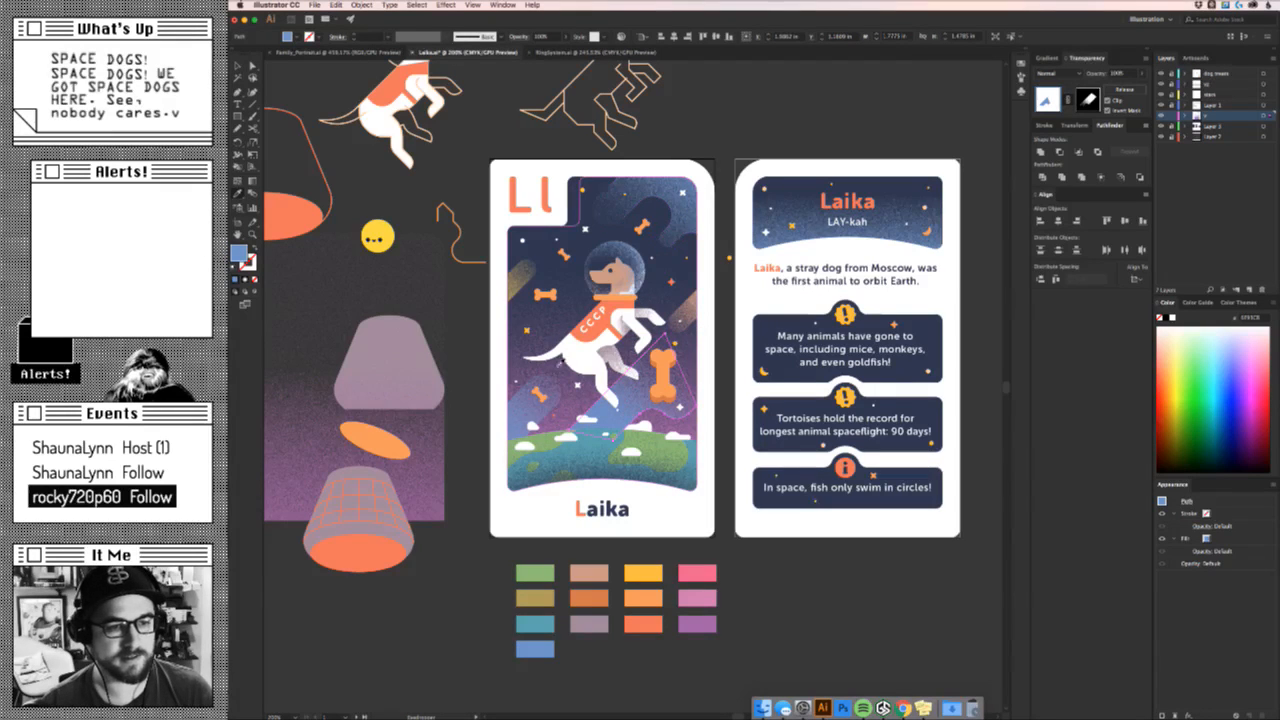
pyautogui.click(510, 295)
pyautogui.press('super+space')
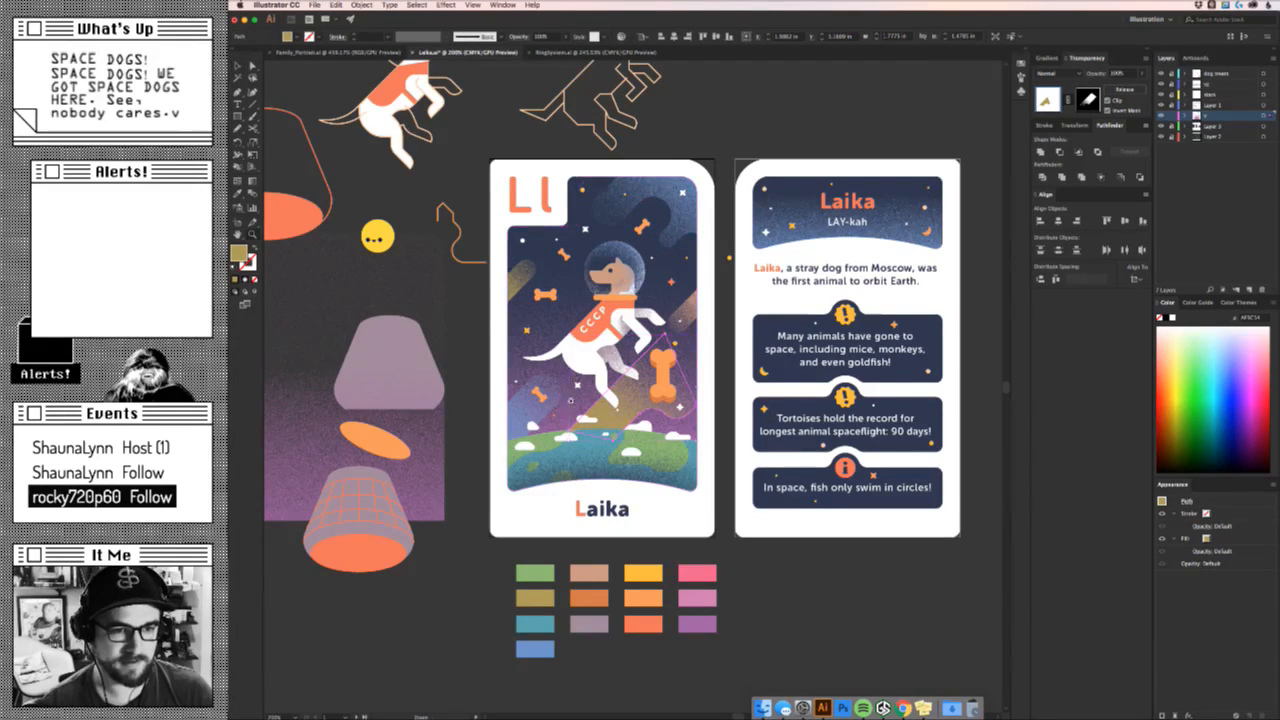
# Edit the opacity mask of the olive streak behind the large bone and redraw its gradient diagonally so the streak fades more strongly.
pyautogui.moveTo(560, 406); pyautogui.dragTo(800, 379)
pyautogui.press('g')
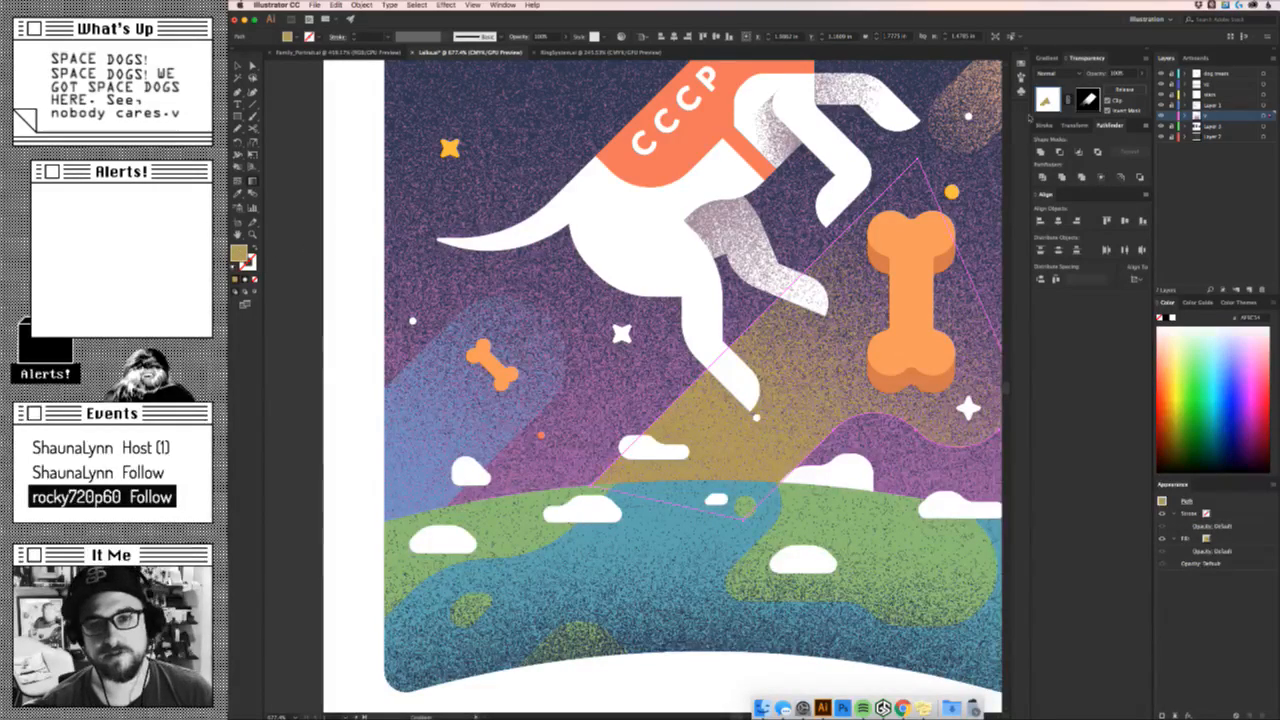
pyautogui.click(1088, 99)
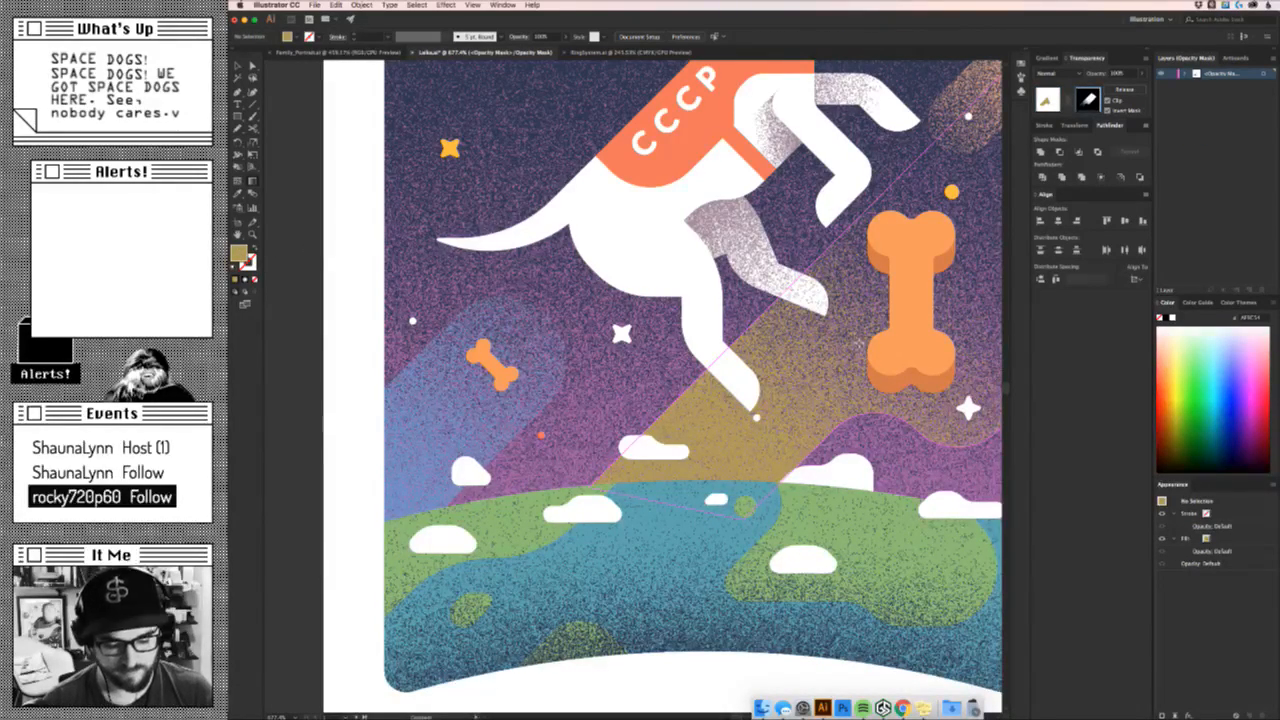
pyautogui.keyDown('super'); pyautogui.click(860, 328); pyautogui.keyUp('super')
pyautogui.click(1046, 99)
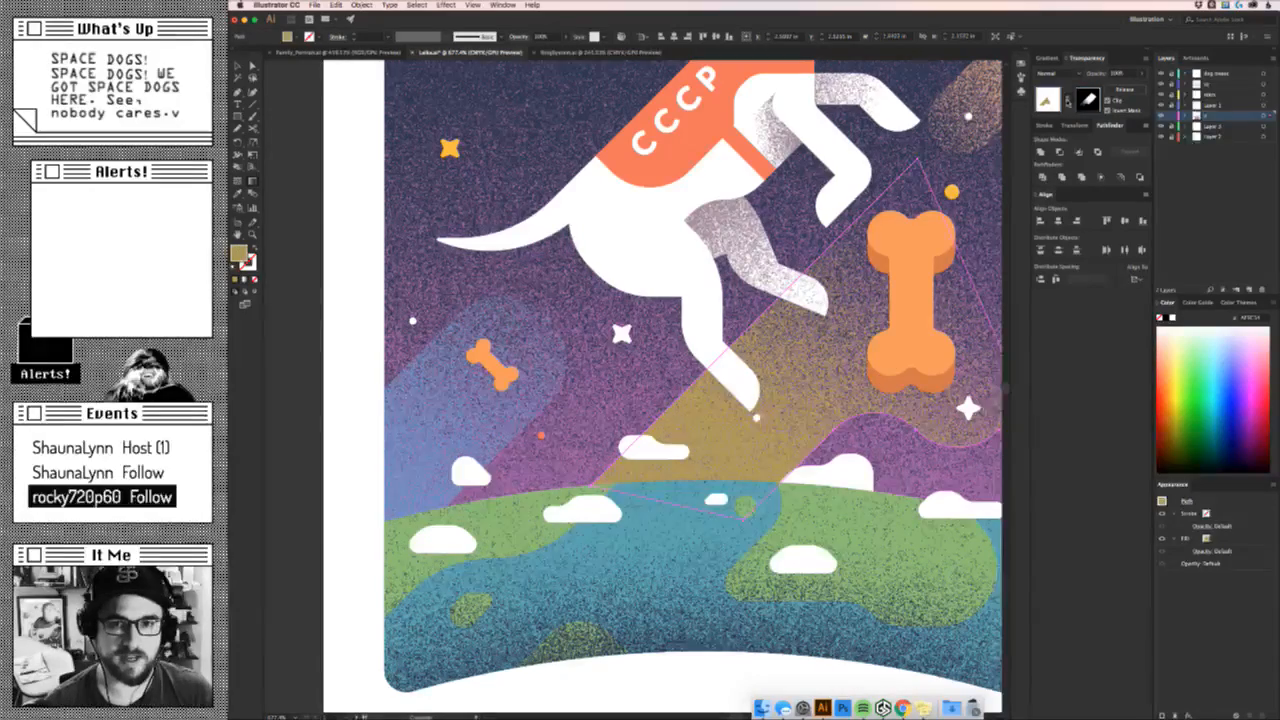
pyautogui.click(1088, 99)
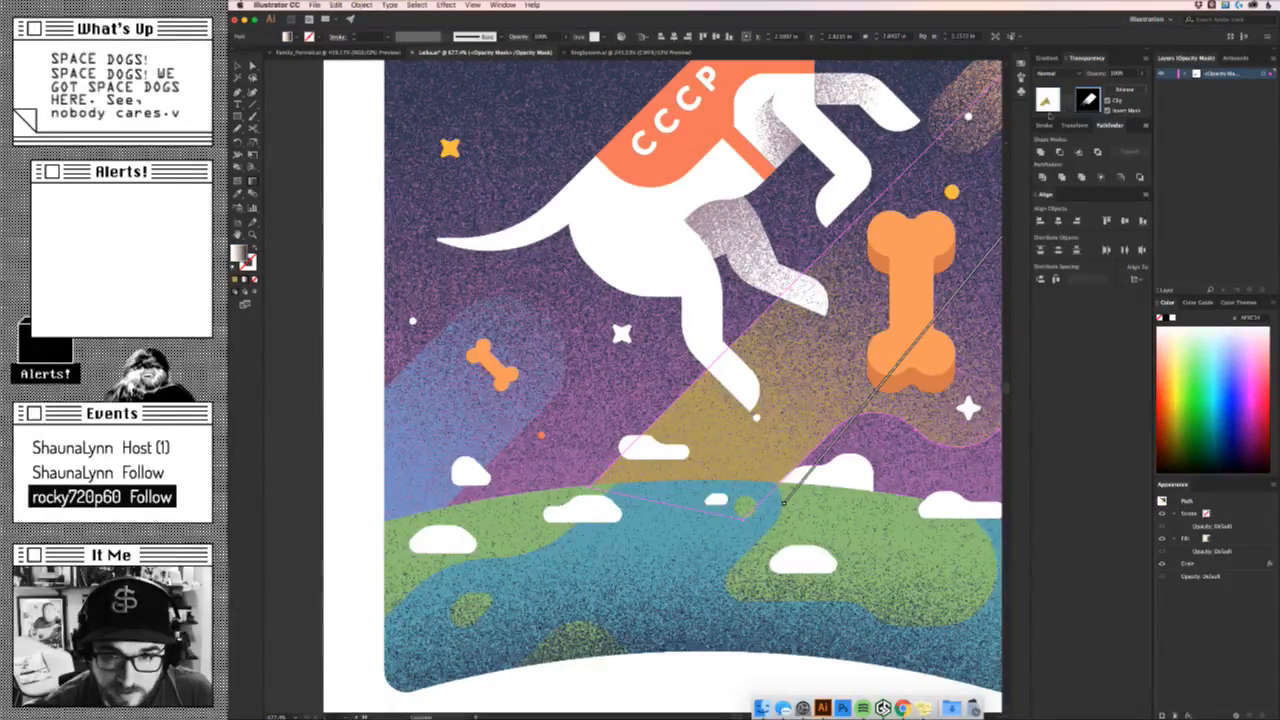
pyautogui.moveTo(921, 337)
pyautogui.mouseDown()
pyautogui.moveTo(594, 680)
pyautogui.moveTo(660, 712)
pyautogui.mouseUp()
pyautogui.moveTo(905, 250); pyautogui.dragTo(626, 599)
pyautogui.moveTo(781, 530); pyautogui.dragTo(782, 531)
pyautogui.moveTo(920, 243); pyautogui.dragTo(704, 625)
pyautogui.moveTo(901, 263); pyautogui.dragTo(675, 648)
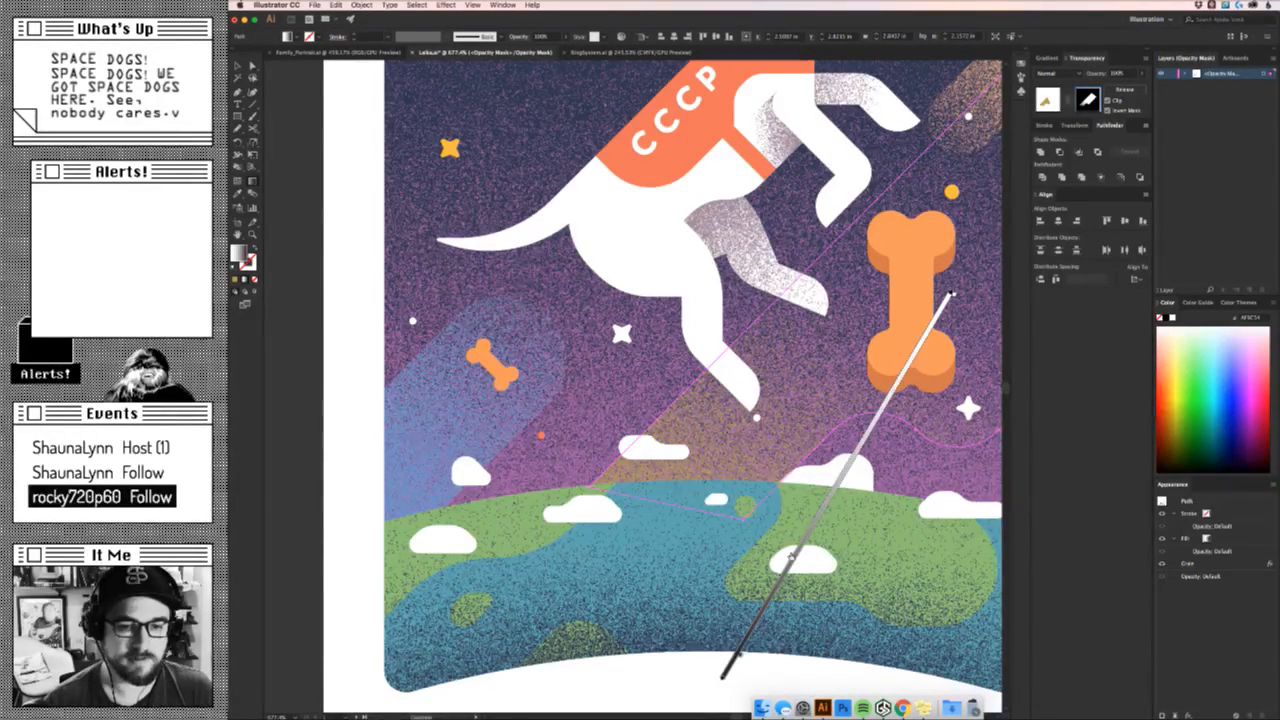
pyautogui.moveTo(792, 557)
pyautogui.mouseDown()
pyautogui.moveTo(848, 470)
pyautogui.moveTo(825, 503)
pyautogui.moveTo(698, 535)
pyautogui.moveTo(652, 614)
pyautogui.mouseUp()
pyautogui.press('z')
pyautogui.press('v')
pyautogui.click(653, 616)
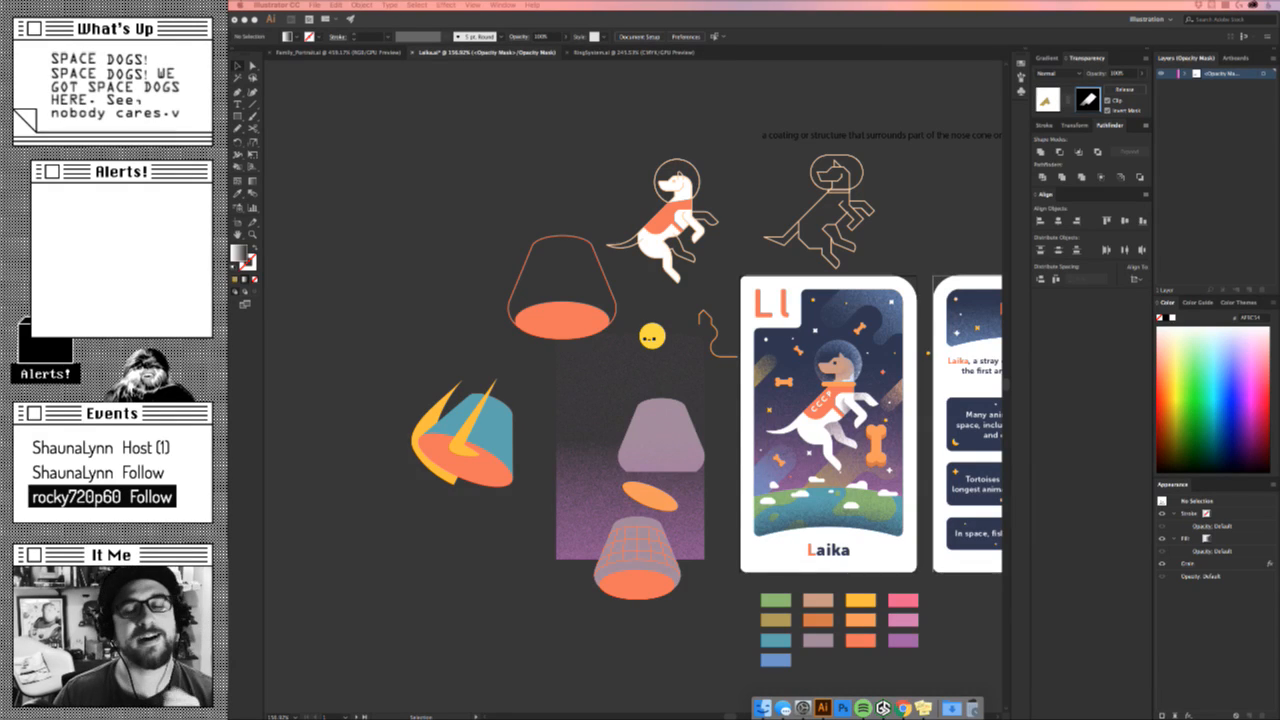
pyautogui.click(811, 437)
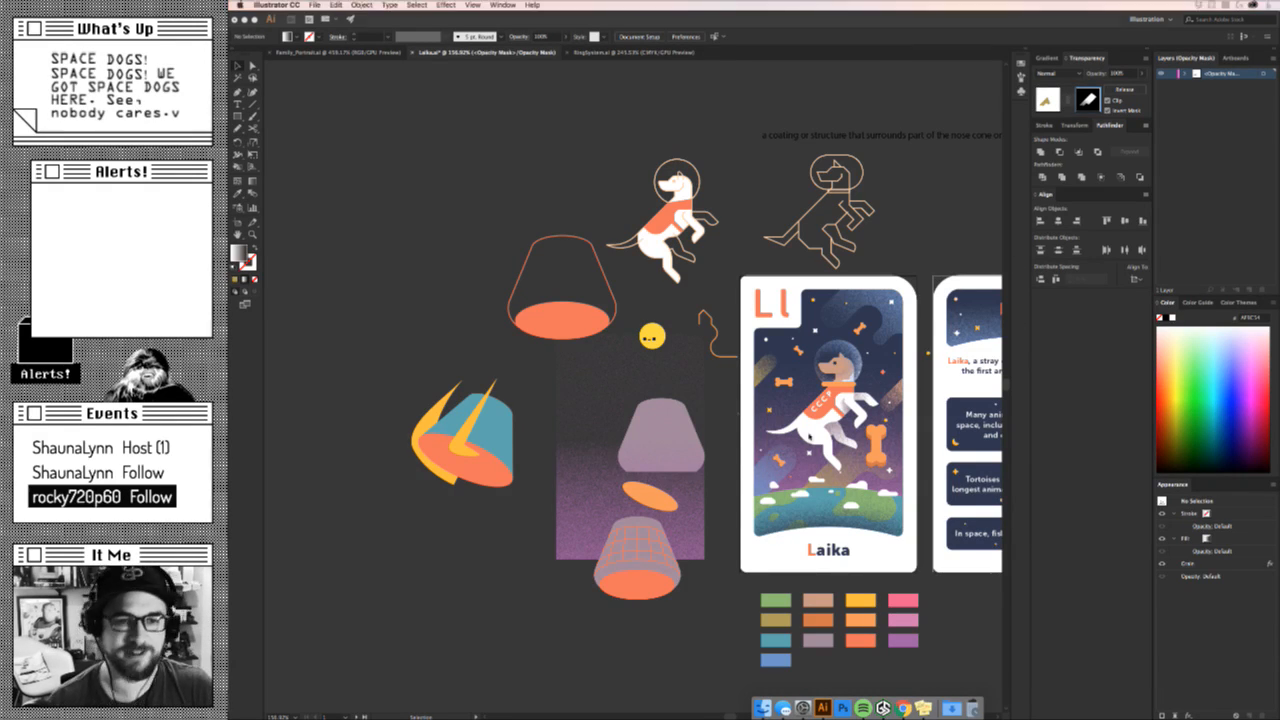
pyautogui.moveTo(703, 426); pyautogui.dragTo(470, 408)
pyautogui.press('z')
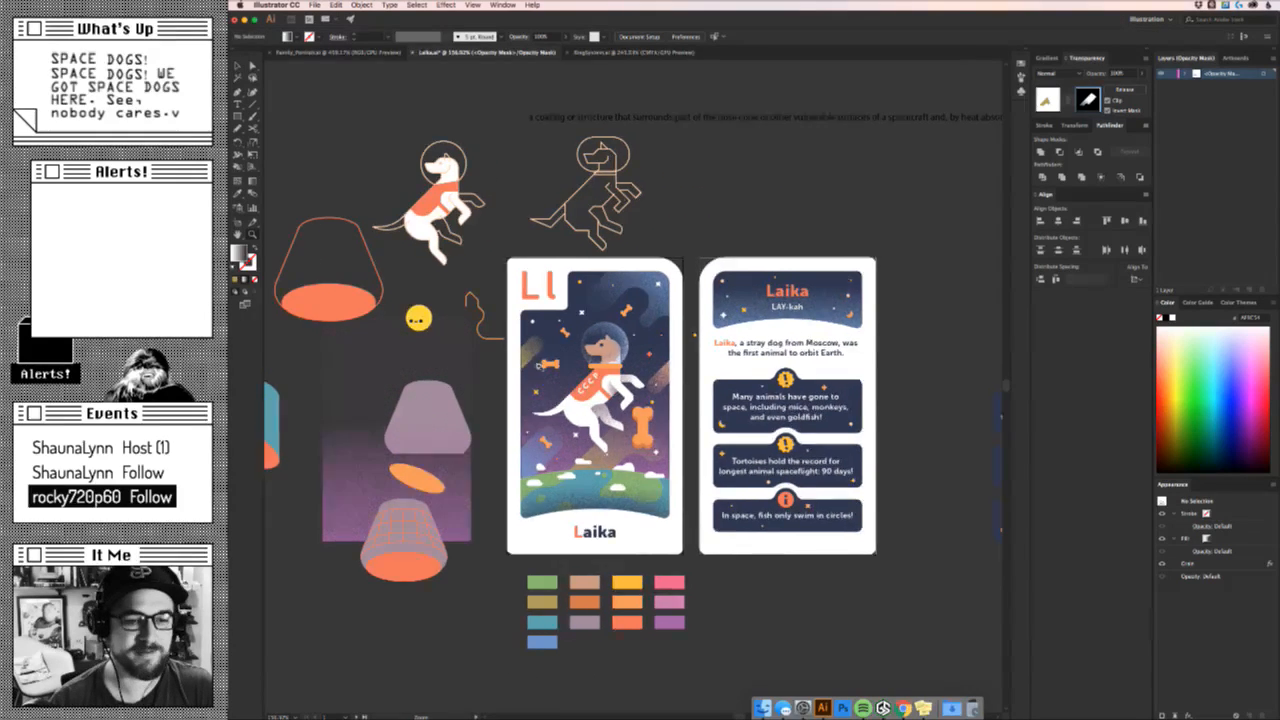
pyautogui.moveTo(601, 378); pyautogui.dragTo(601, 378)
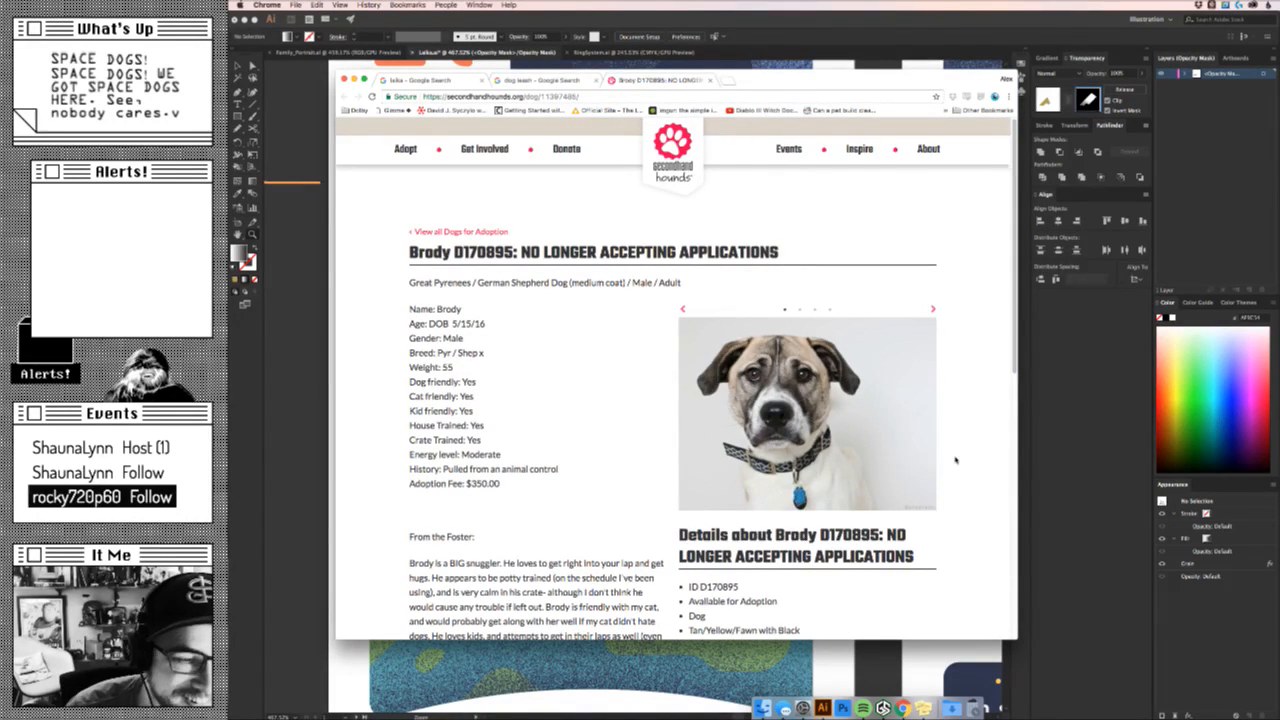
# Look through the dog's photos on the adoption page in the browser, close that page and return to Illustrator.
pyautogui.click(933, 311)
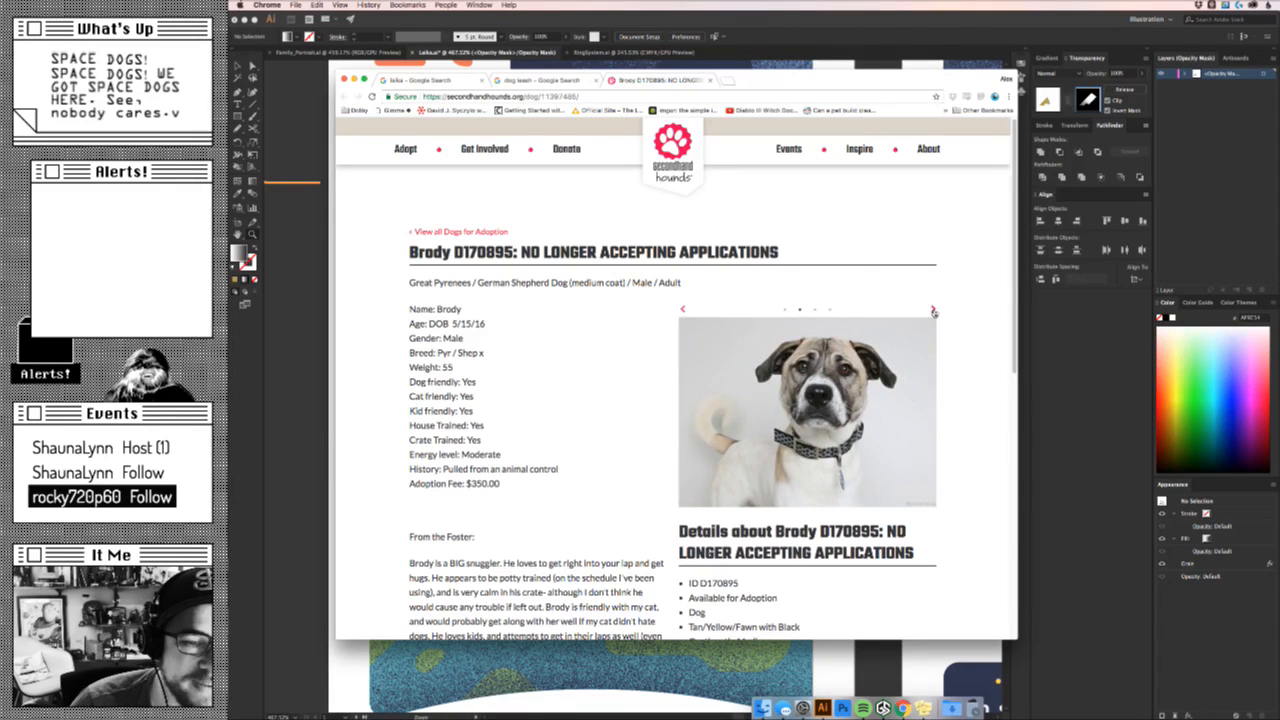
pyautogui.click(933, 311)
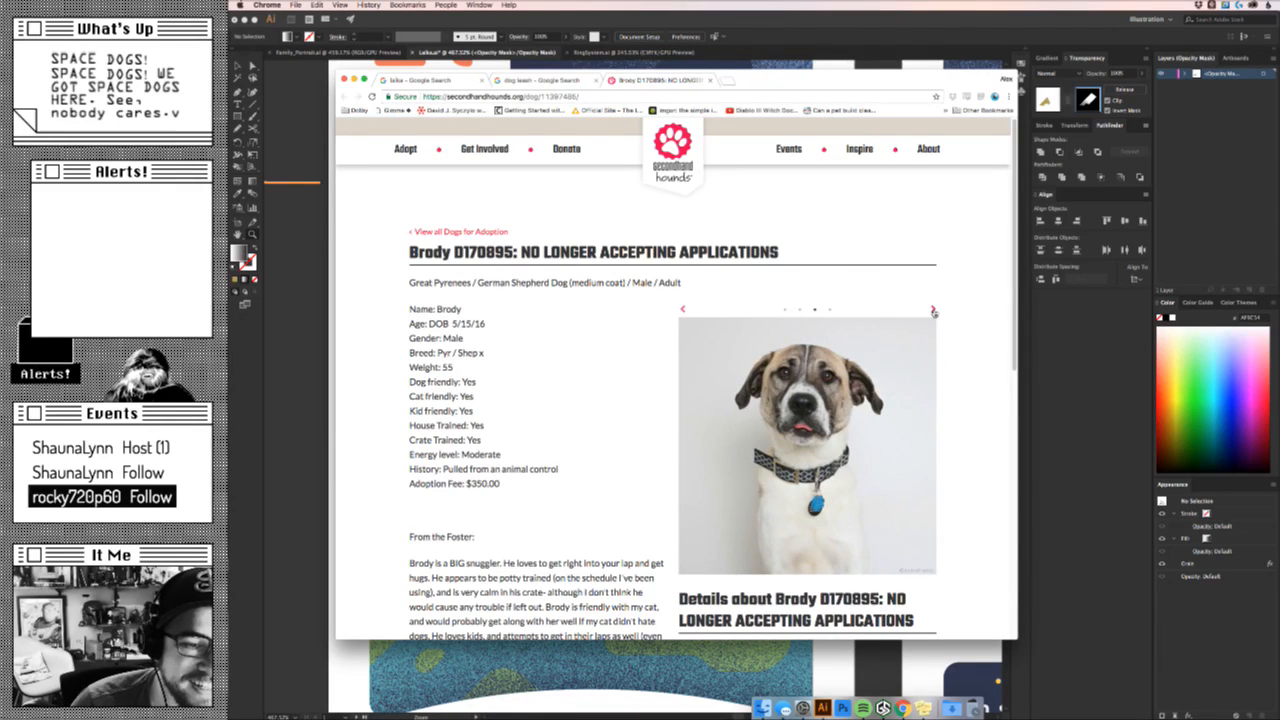
pyautogui.click(933, 311)
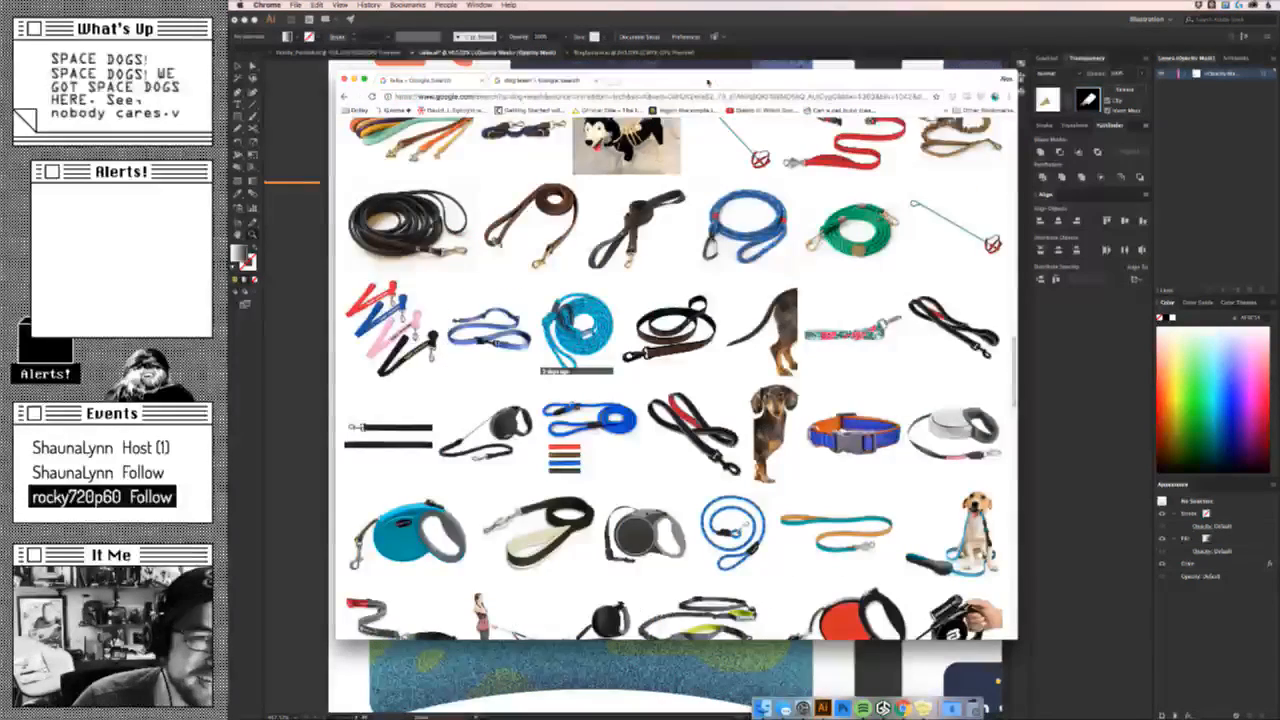
pyautogui.click(709, 80)
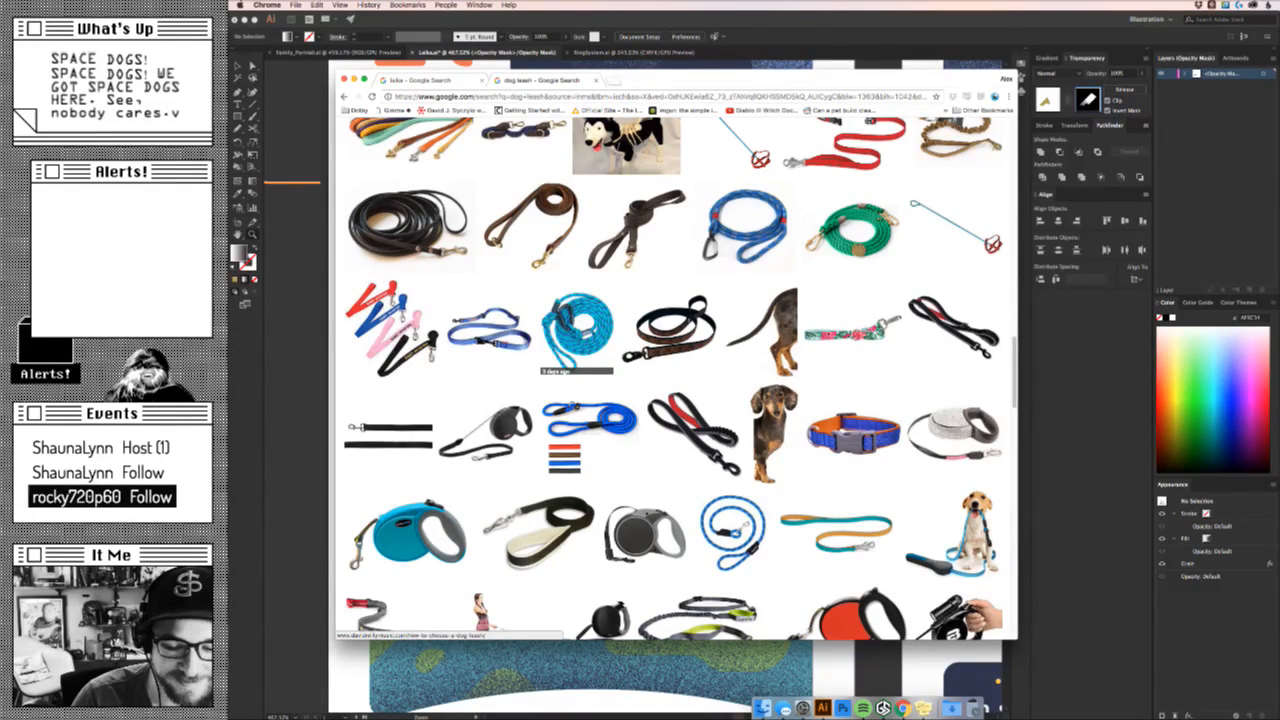
pyautogui.press('super+Tab')
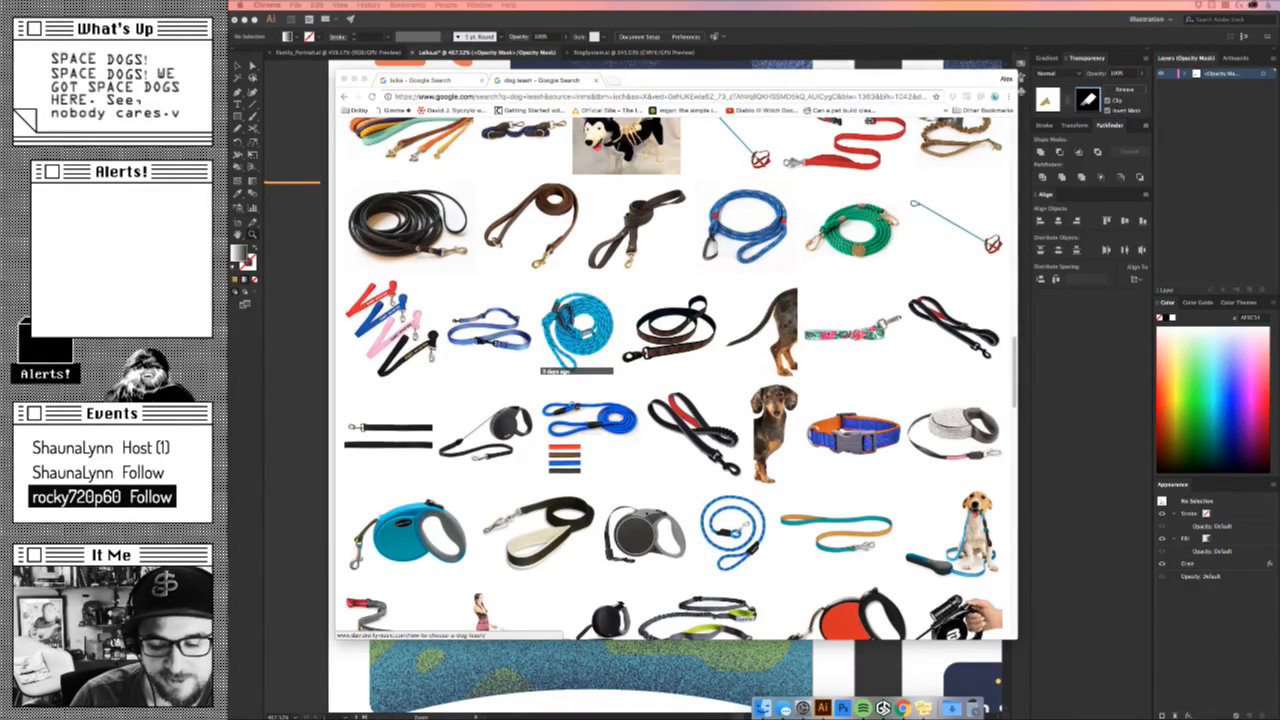
pyautogui.click(285, 318)
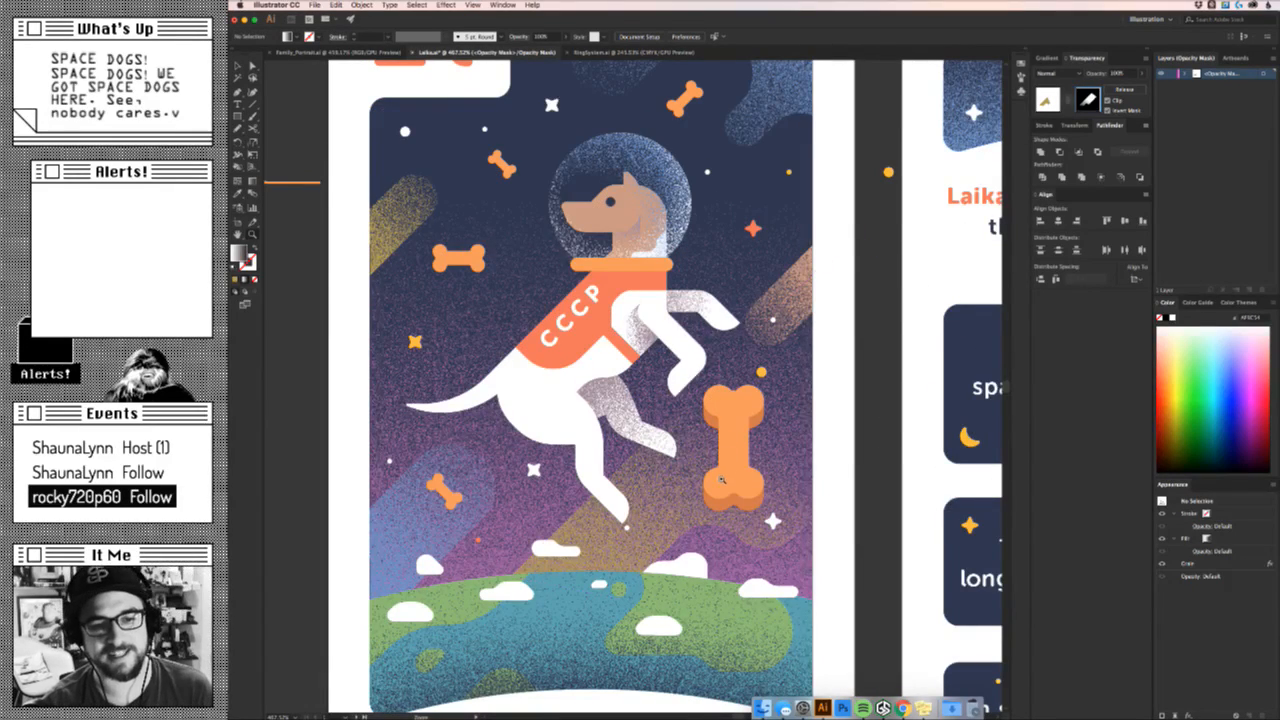
# Finish editing the olive streak's opacity mask and go back to the regular artwork.
pyautogui.scroll(2, 729, 453)
pyautogui.click(1047, 98)
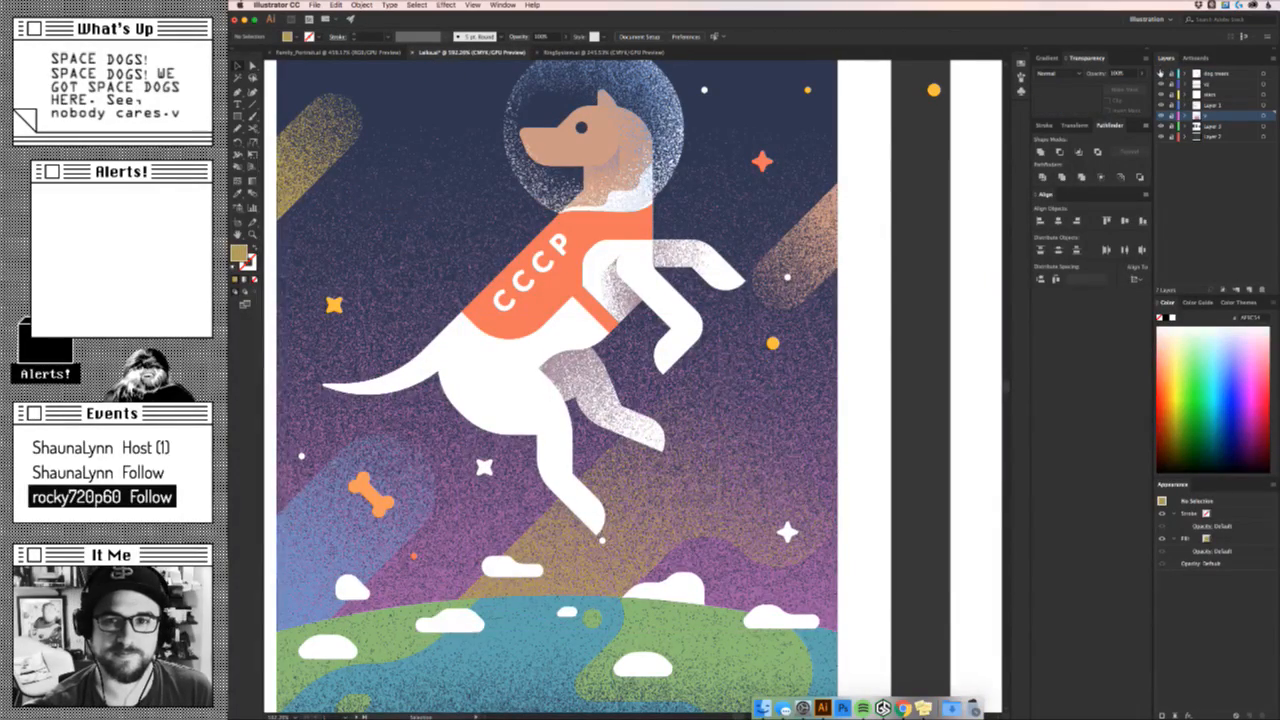
pyautogui.scroll(1, 705, 405)
pyautogui.scroll(2, 713, 432)
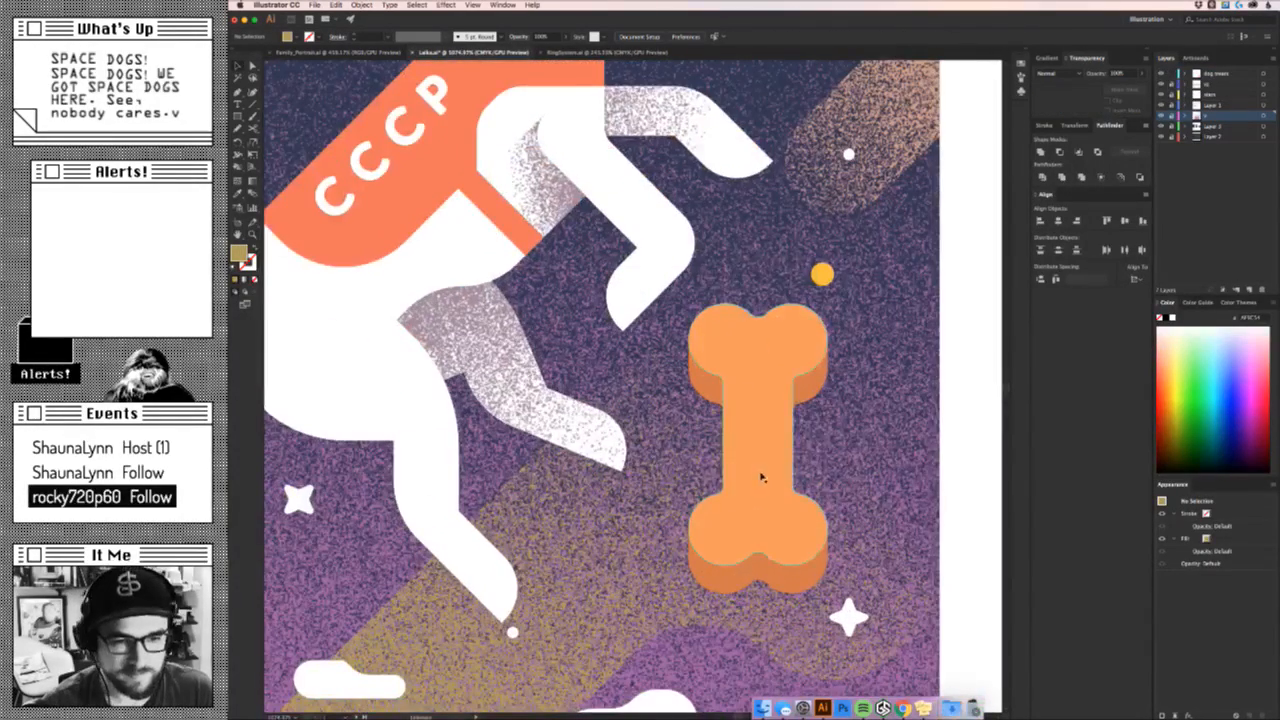
# Try shortening the large bone's front face by nudging its lower end upward, and undo the change.
pyautogui.click(745, 460)
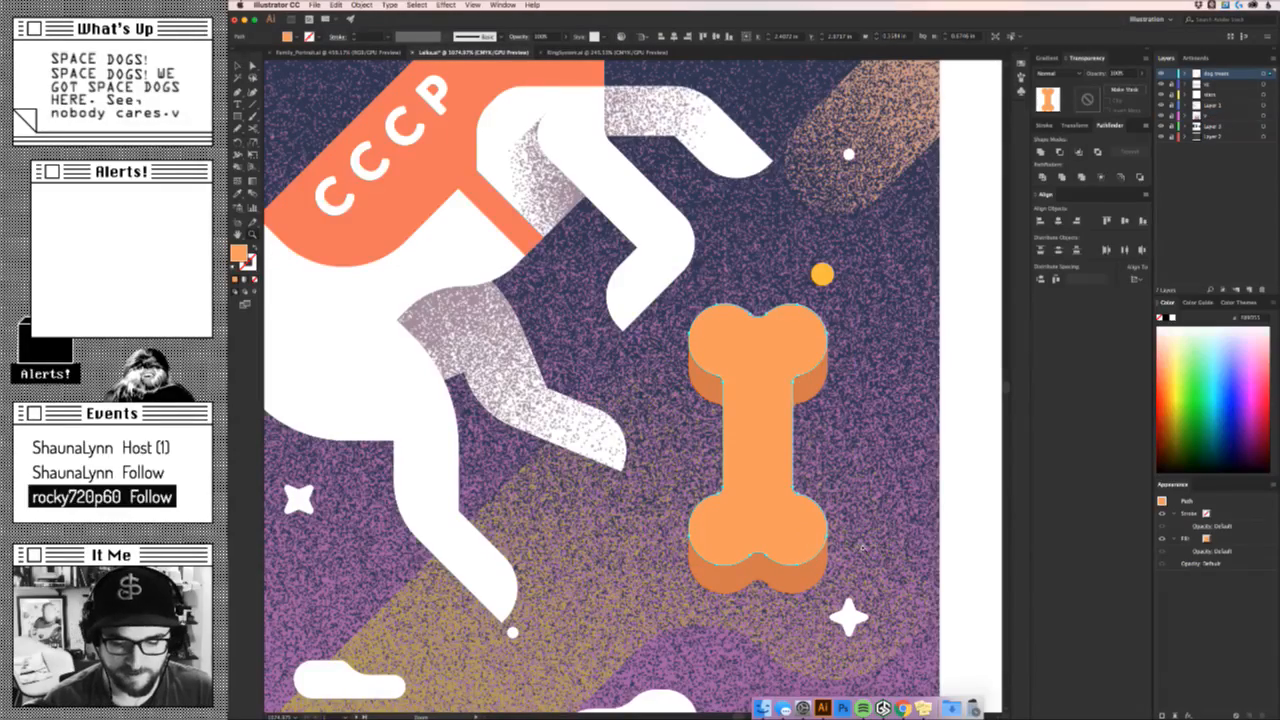
pyautogui.moveTo(865, 547); pyautogui.dragTo(785, 575)
pyautogui.press('a')
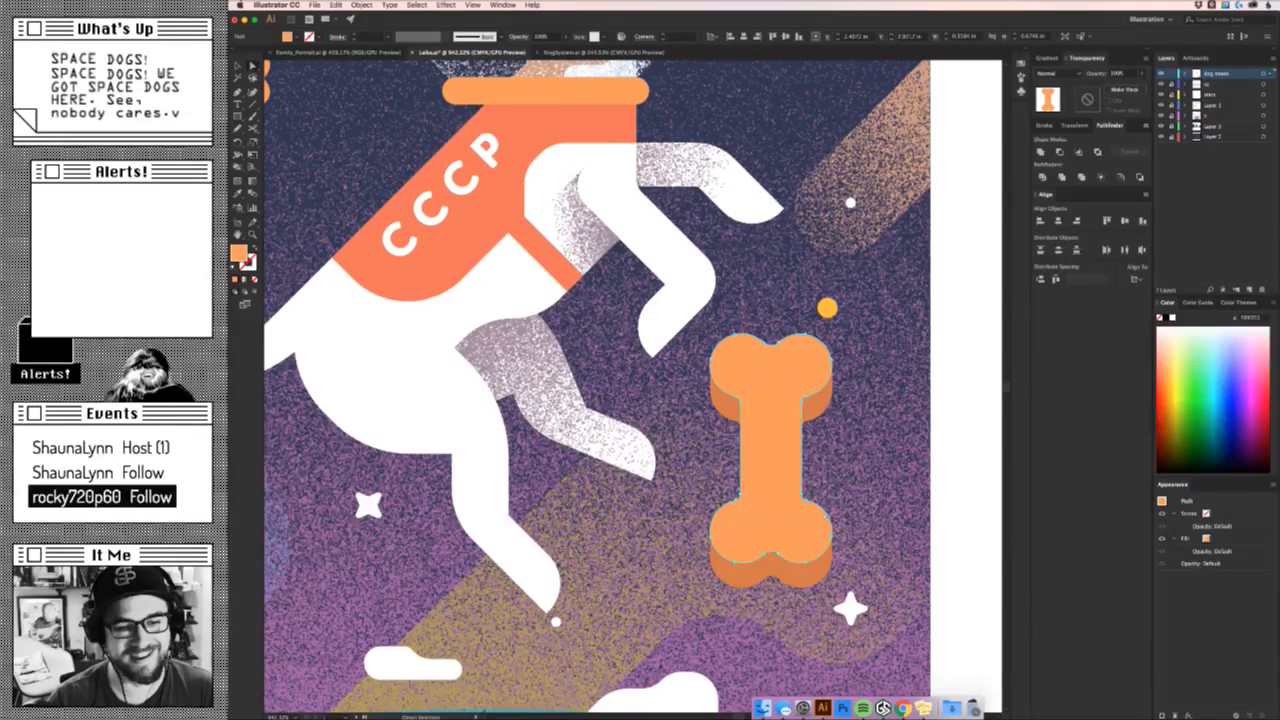
pyautogui.moveTo(824, 516); pyautogui.dragTo(845, 484)
pyautogui.press('Up')
pyautogui.press('Up')
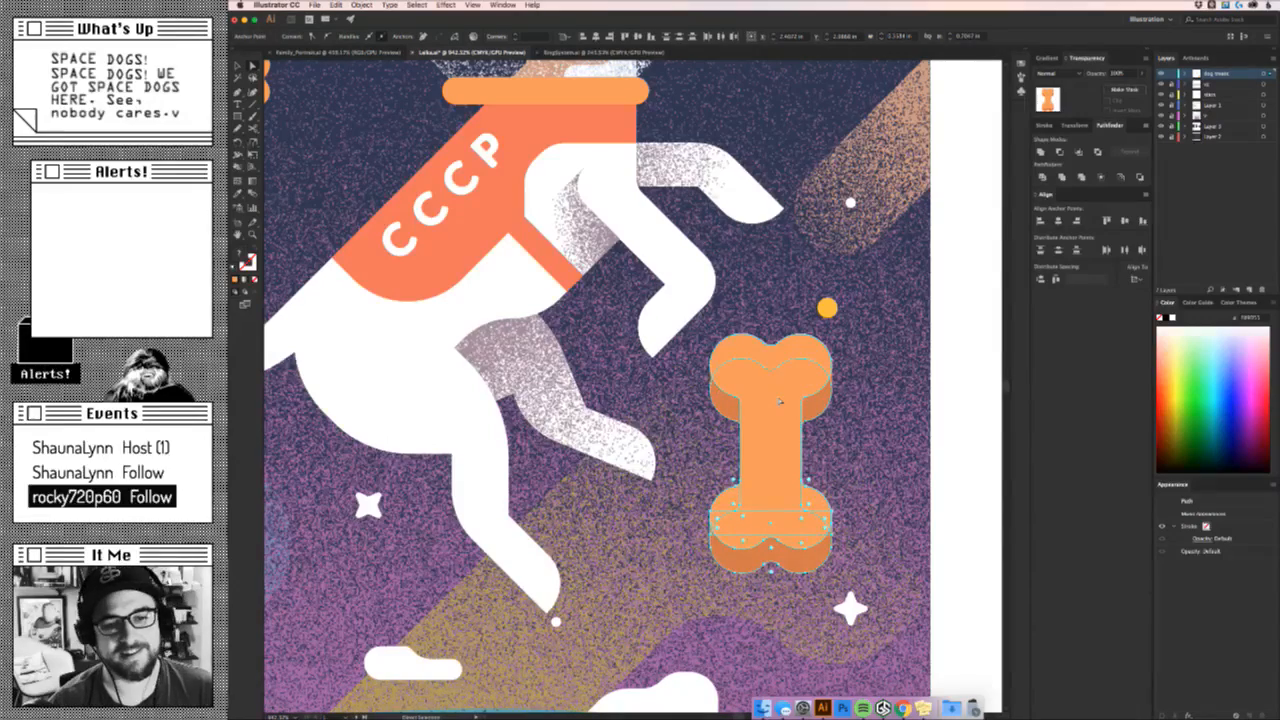
pyautogui.press('super+z')
pyautogui.press('super+z')
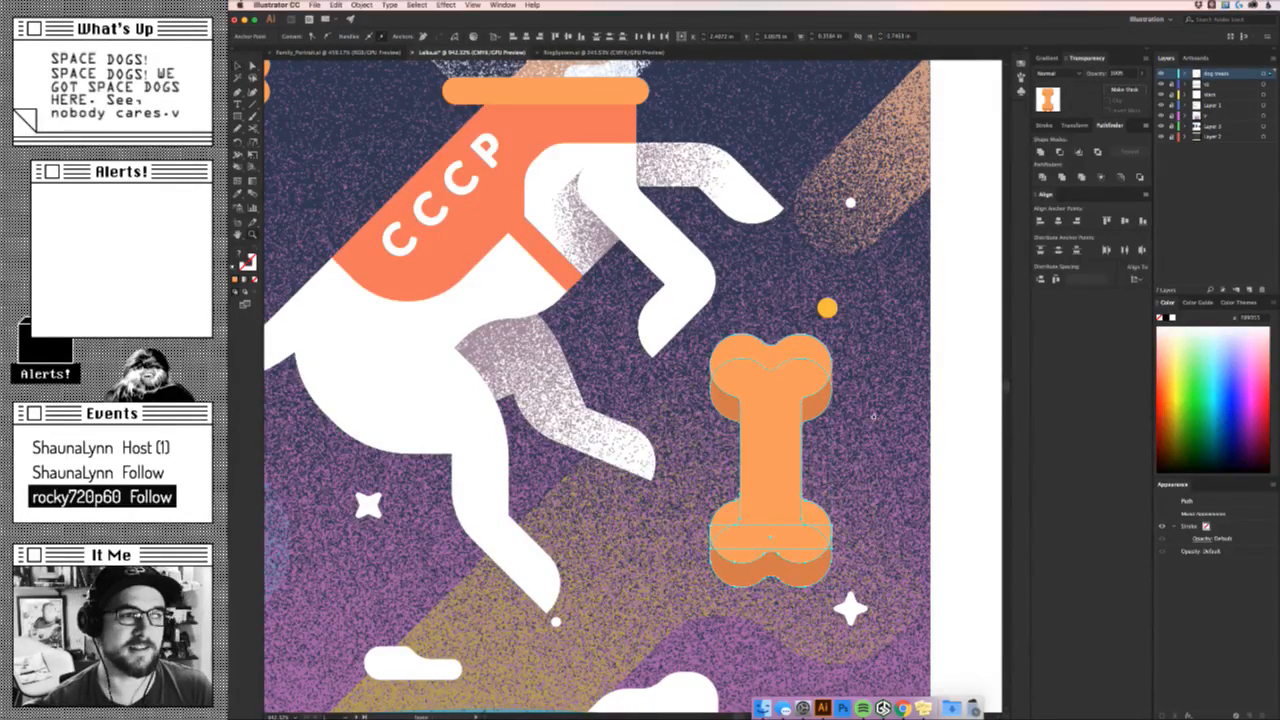
# Cut the large bone's light orange front face and paste it back in place over its darker side.
pyautogui.moveTo(880, 410); pyautogui.dragTo(891, 359)
pyautogui.press('super+shift+a')
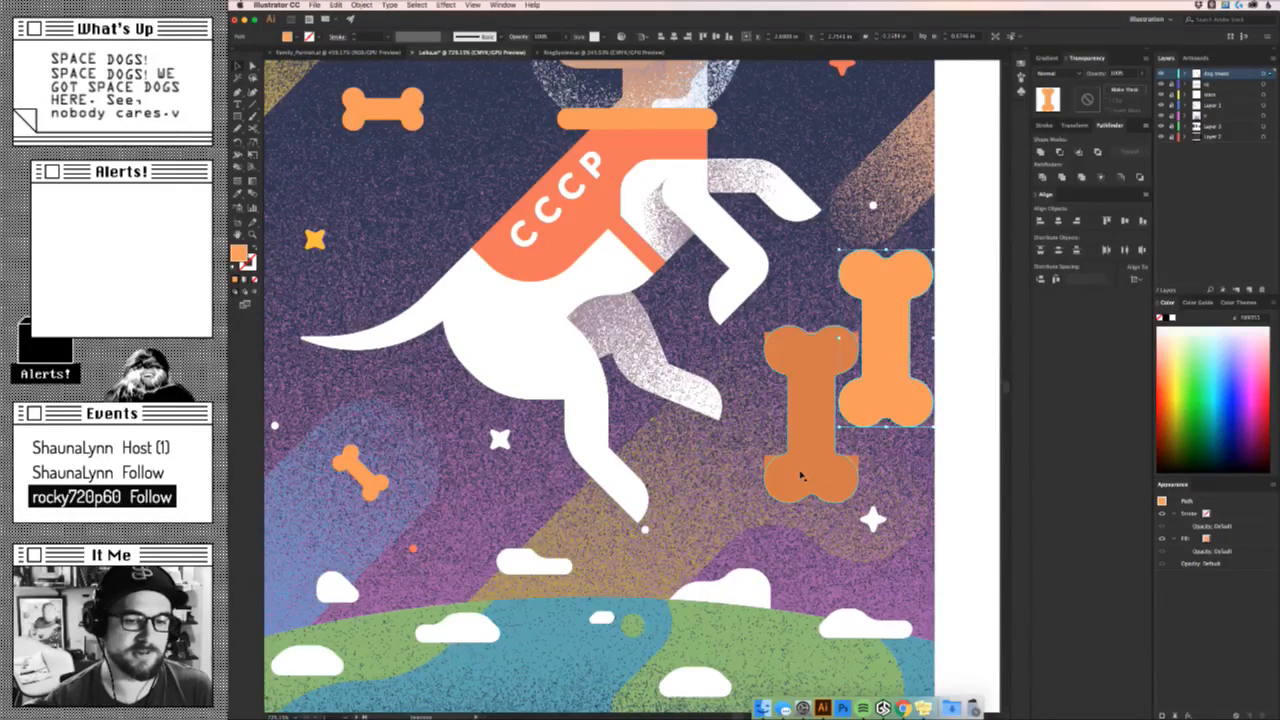
pyautogui.press('super+z')
pyautogui.press('super+x')
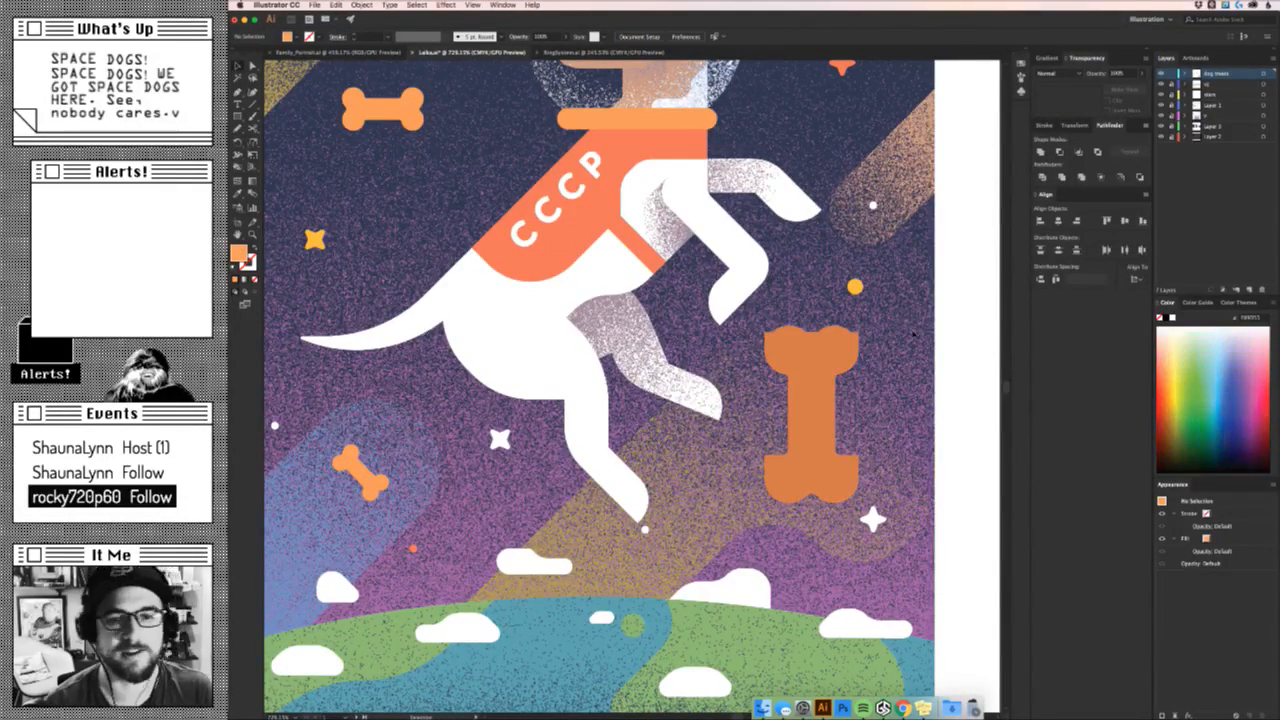
pyautogui.press('super+f')
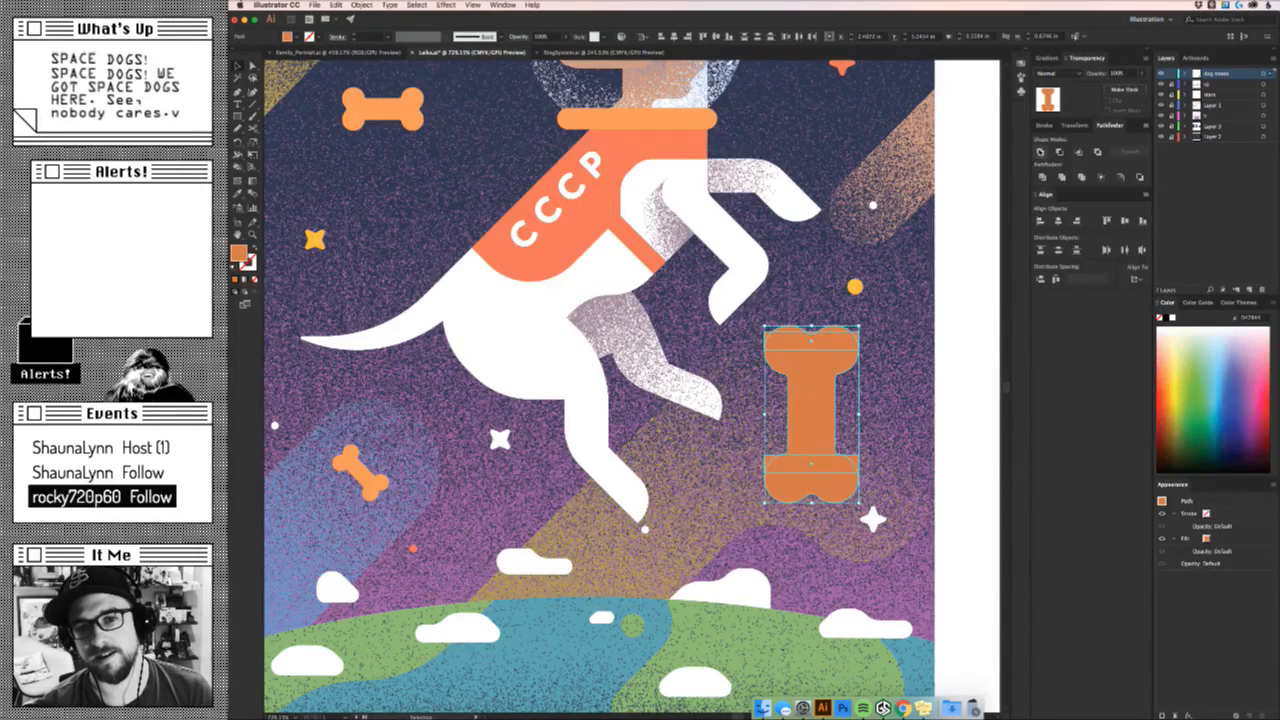
pyautogui.click(920, 362)
pyautogui.press('super+f')
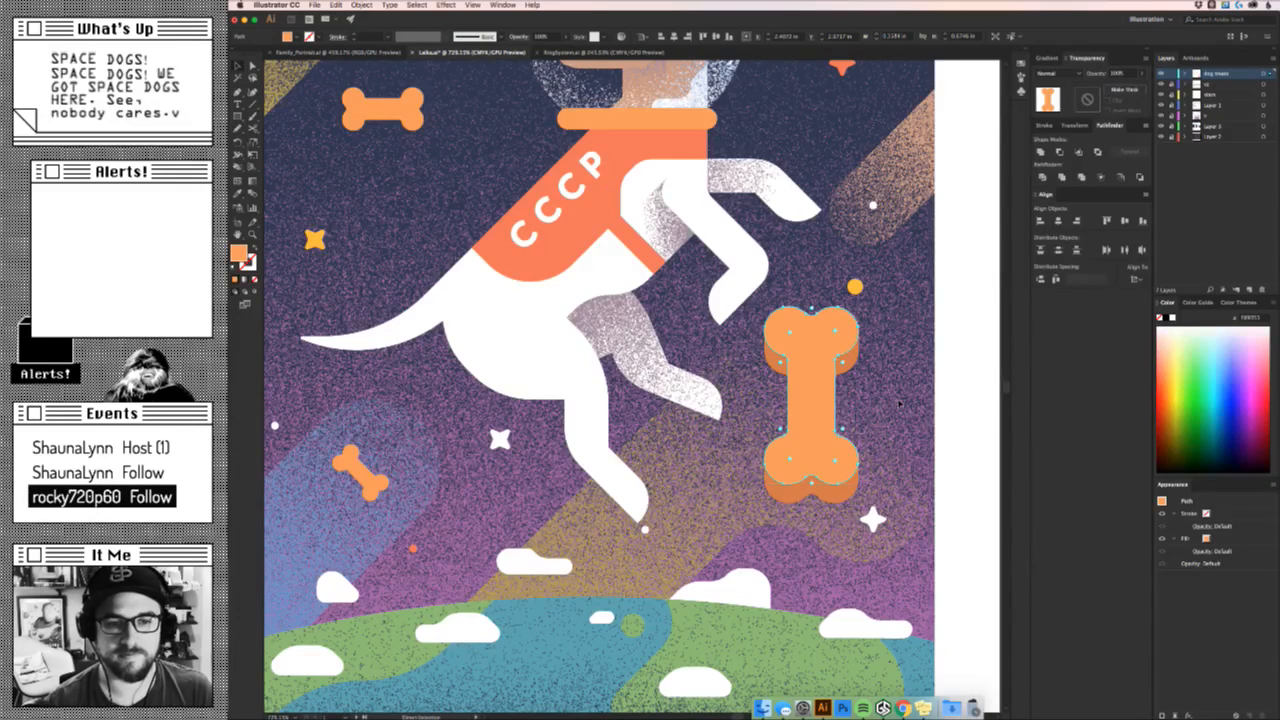
# Duplicate the large bone's front face beside the original and fill the copy with a white-to-black linear gradient darkening toward its lower end.
pyautogui.moveTo(860, 400); pyautogui.dragTo(960, 400)
pyautogui.hscroll(5, 808, 400)
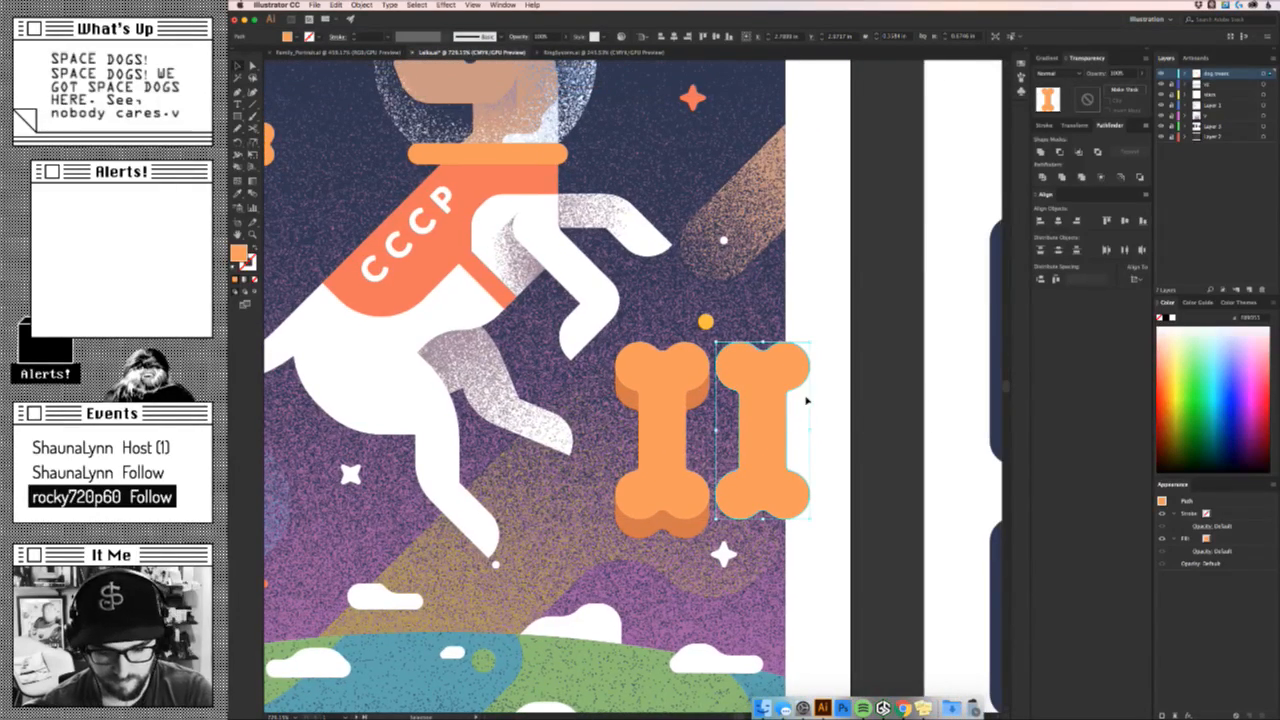
pyautogui.click(1050, 59)
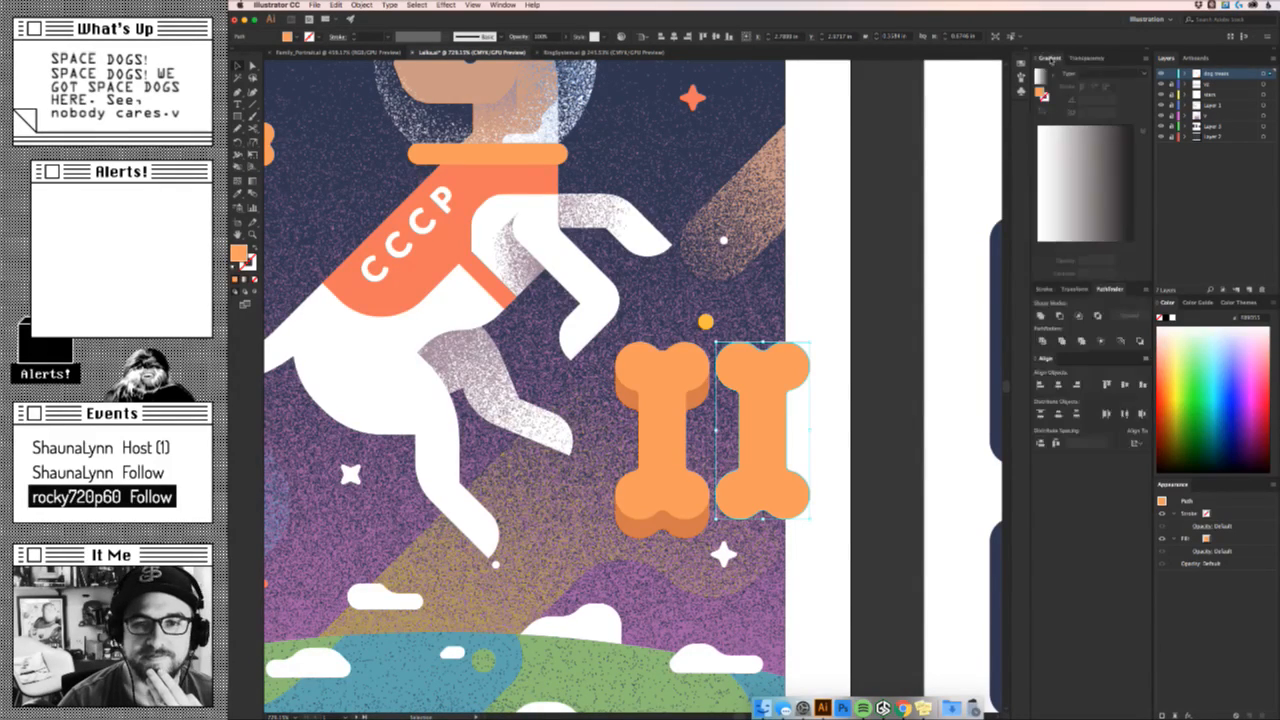
pyautogui.click(1089, 145)
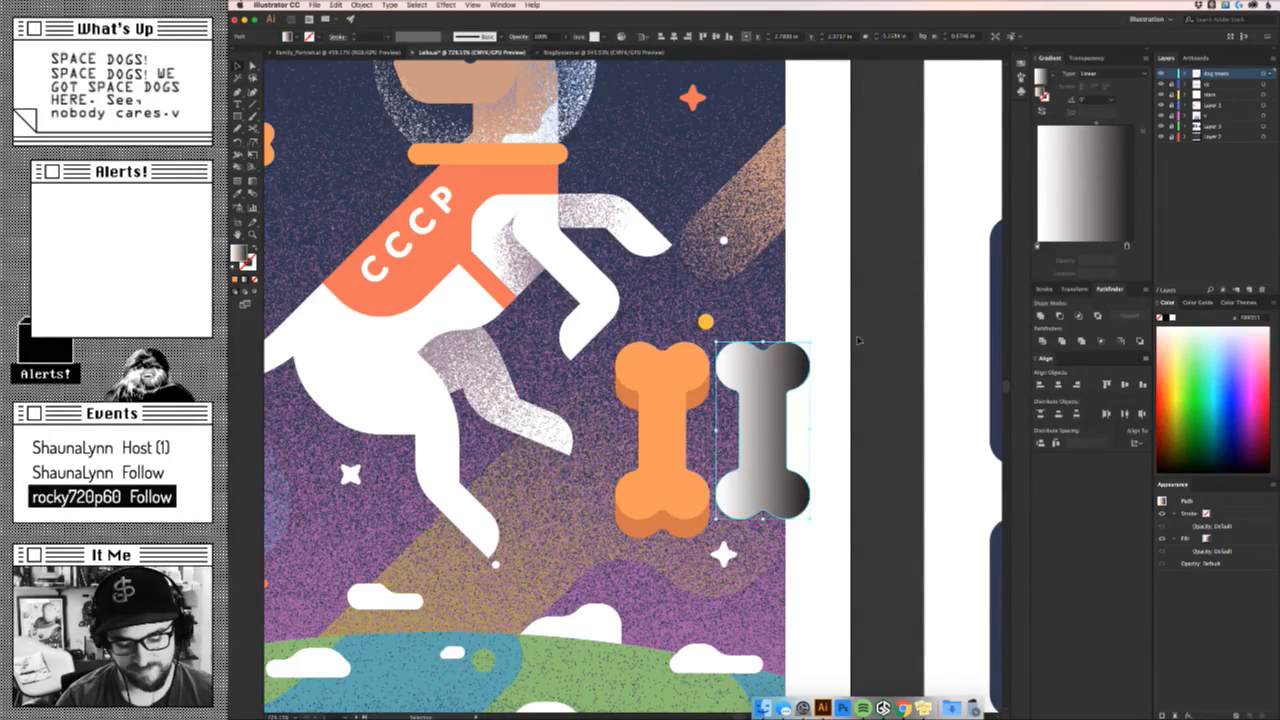
pyautogui.moveTo(807, 352); pyautogui.dragTo(806, 549)
pyautogui.moveTo(820, 331); pyautogui.dragTo(786, 537)
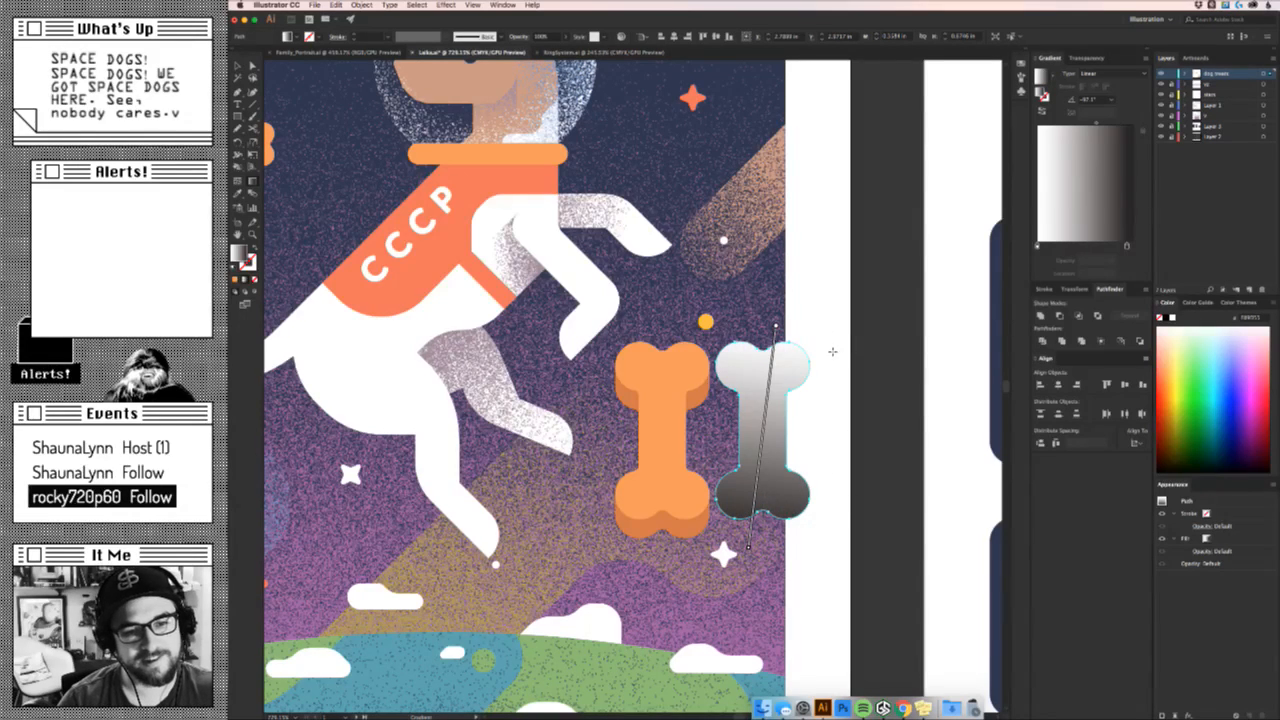
pyautogui.moveTo(822, 357)
pyautogui.mouseDown()
pyautogui.moveTo(778, 614)
pyautogui.moveTo(820, 406)
pyautogui.moveTo(762, 628)
pyautogui.mouseUp()
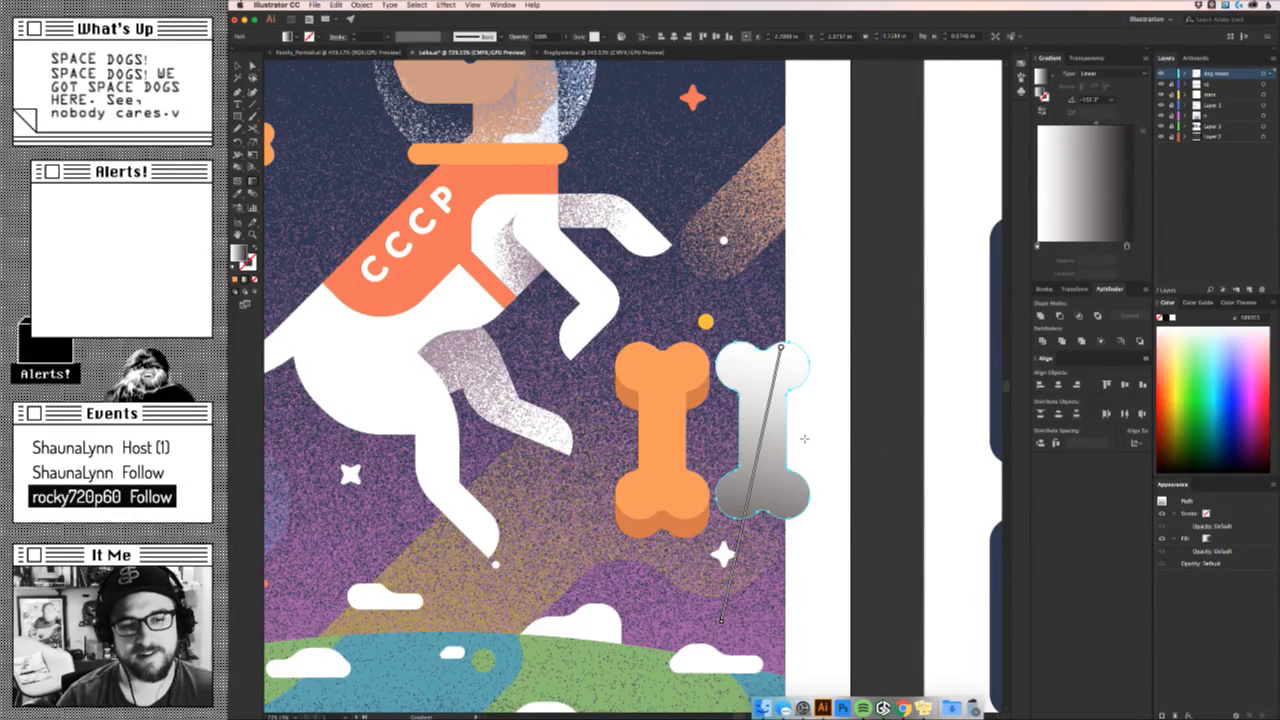
# Move the gradient-filled bone copy farther away from the original bone and keep it selected.
pyautogui.press('v')
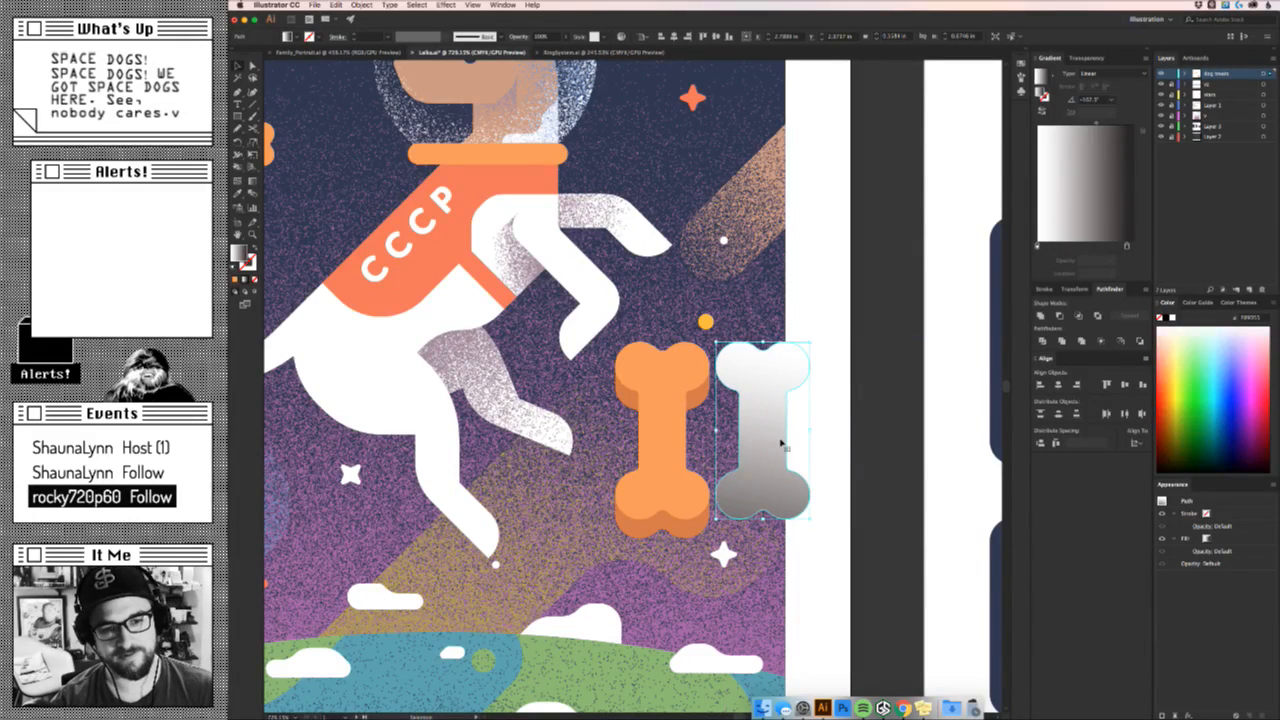
pyautogui.moveTo(781, 443); pyautogui.dragTo(828, 462)
pyautogui.click(826, 597)
pyautogui.press('a')
pyautogui.click(810, 517)
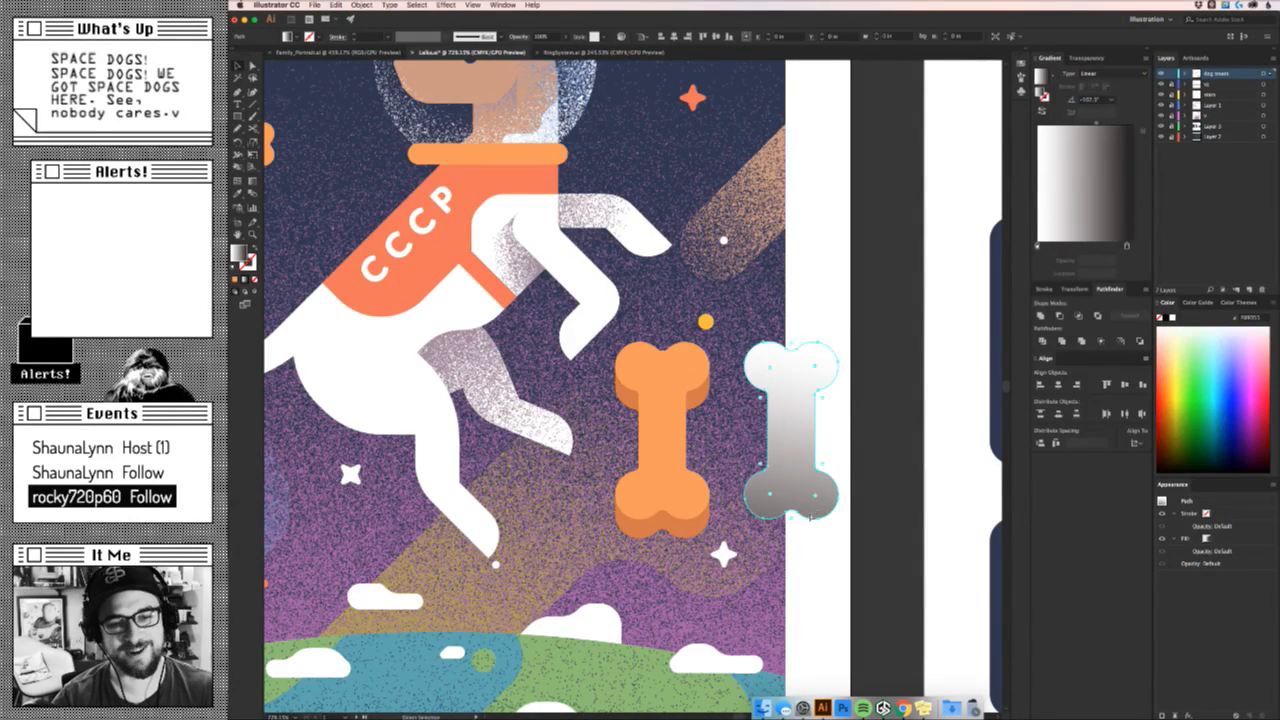
pyautogui.press('v')
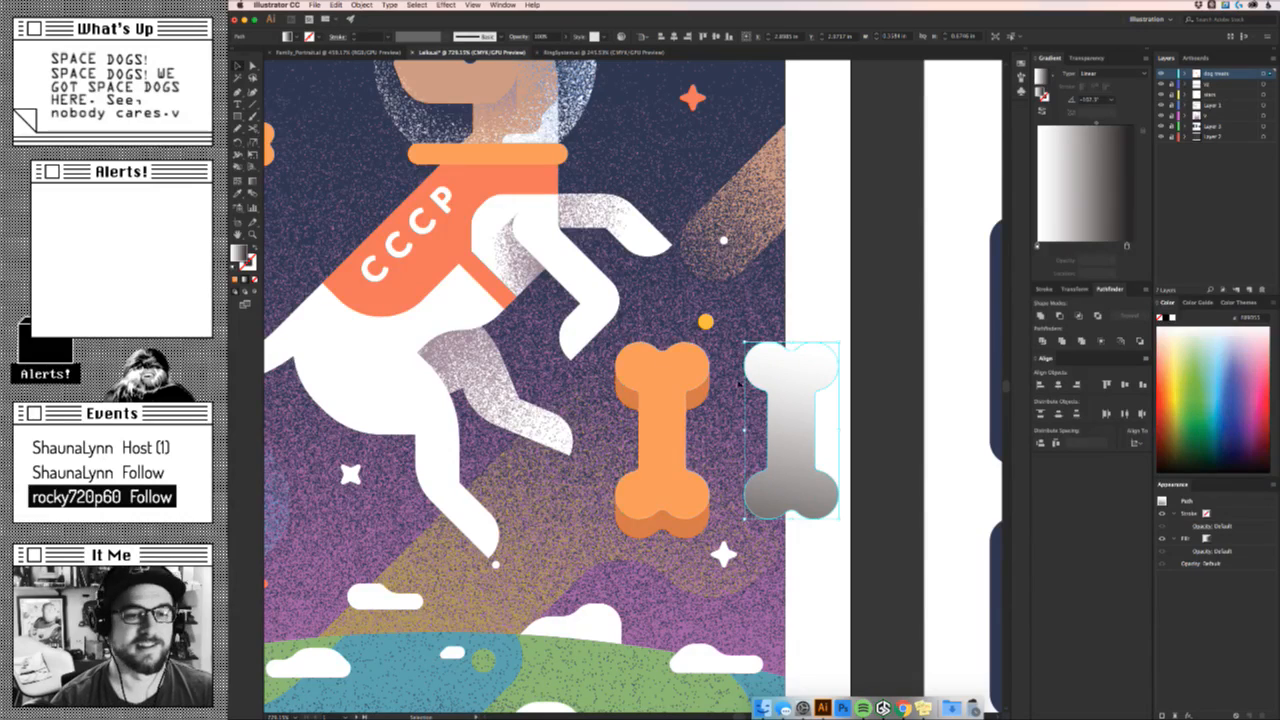
# Sample the original bone's light orange onto the copy, and undo an extra move of the copy off the card.
pyautogui.press('i')
pyautogui.click(684, 395)
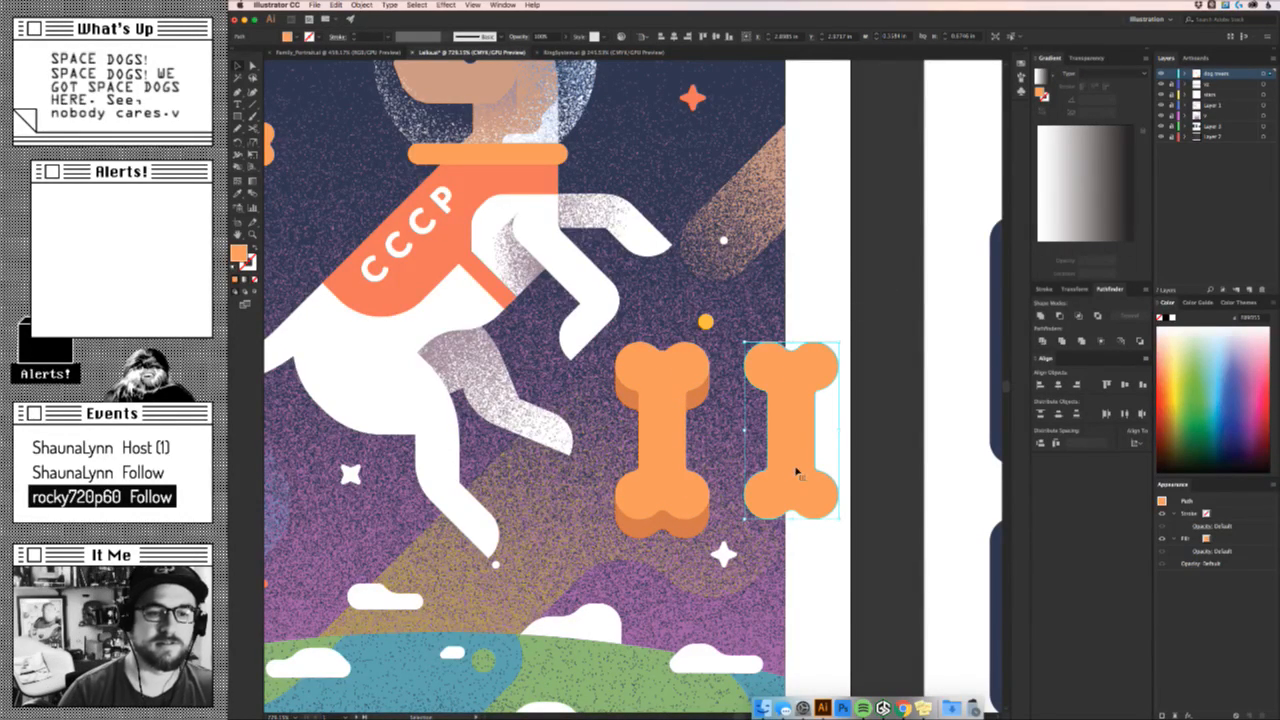
pyautogui.moveTo(800, 471); pyautogui.dragTo(935, 490)
pyautogui.press('super+z')
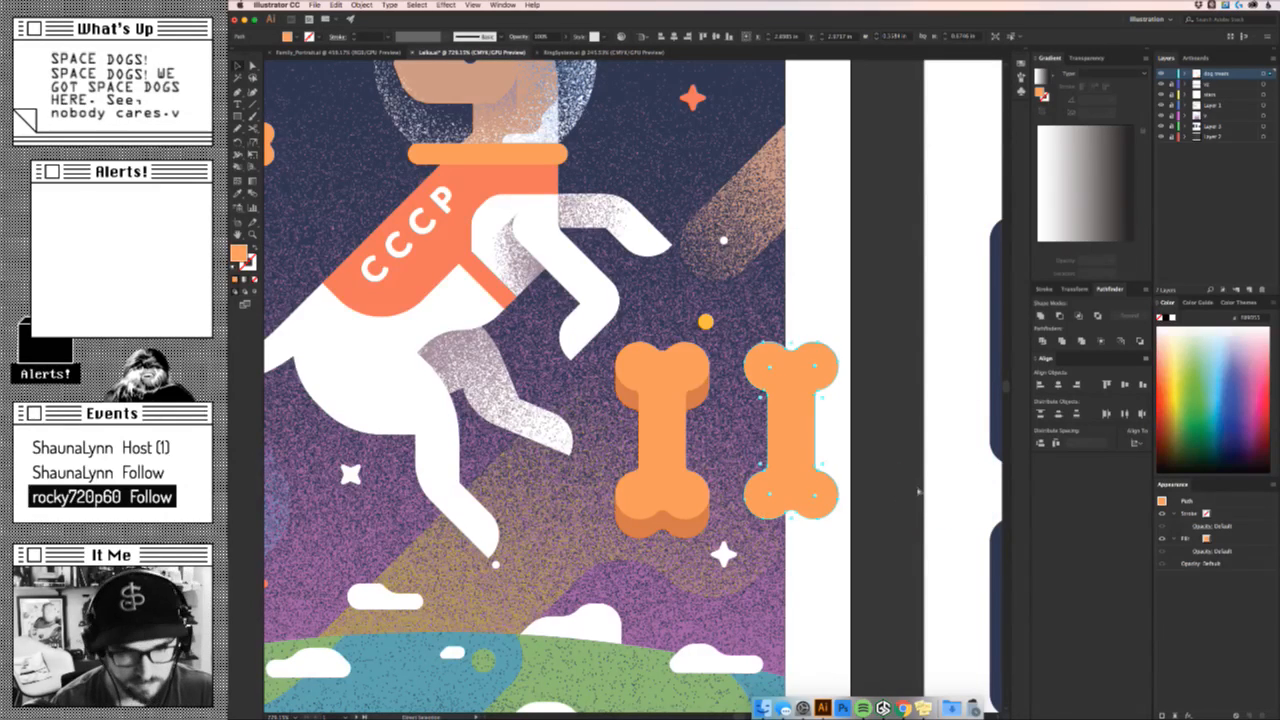
# Undo the light orange fill on the bone copy and apply the Grain effect to its white-to-black gradient.
pyautogui.press('super+z')
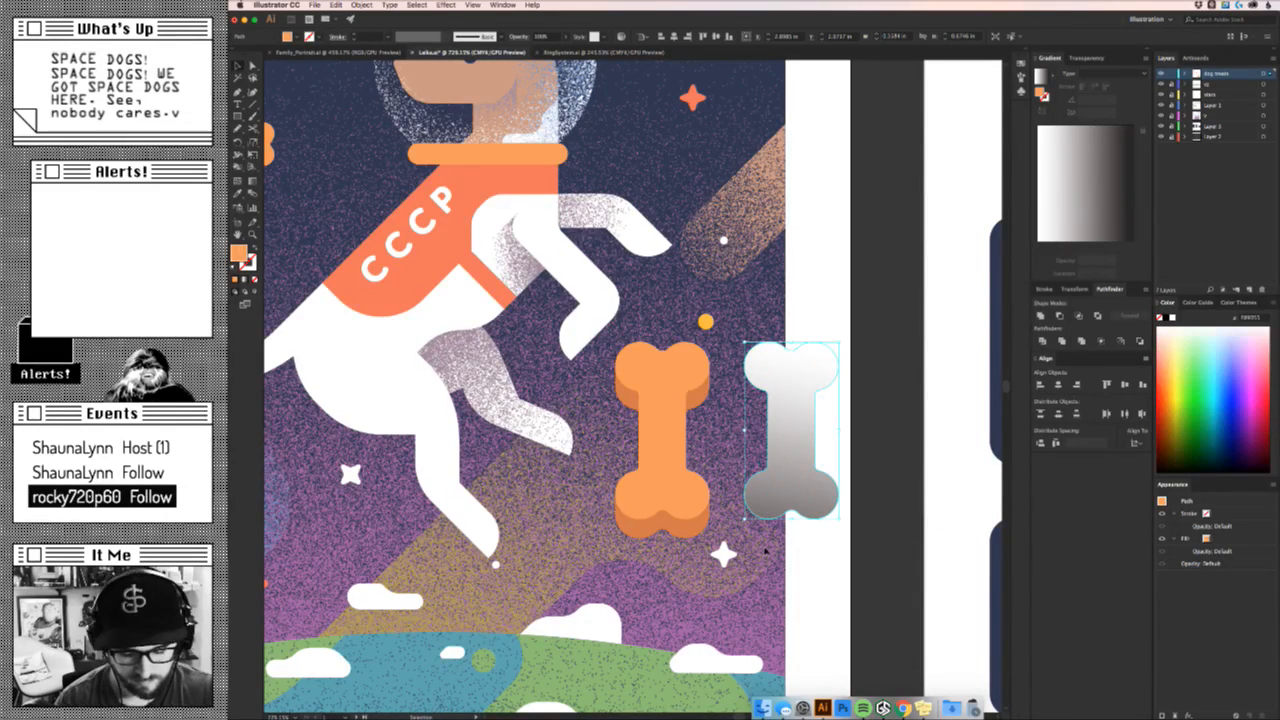
pyautogui.click(859, 568)
pyautogui.click(803, 469)
pyautogui.click(445, 5)
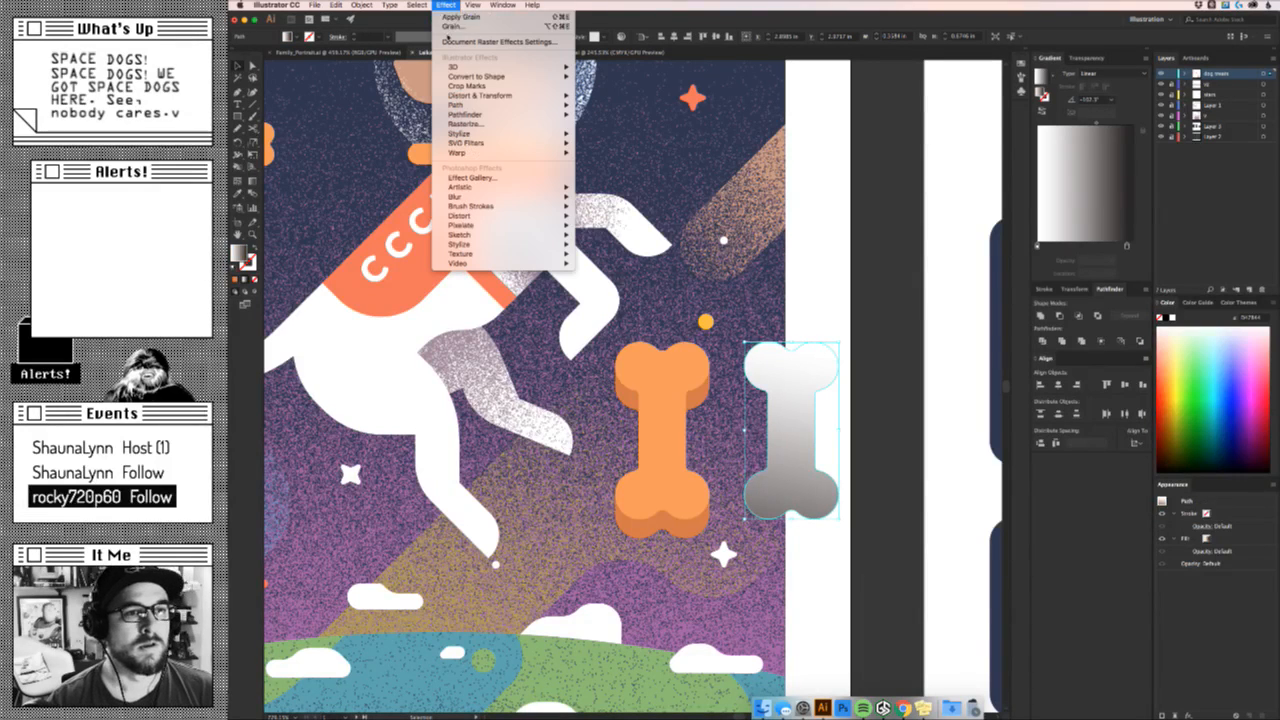
pyautogui.click(480, 22)
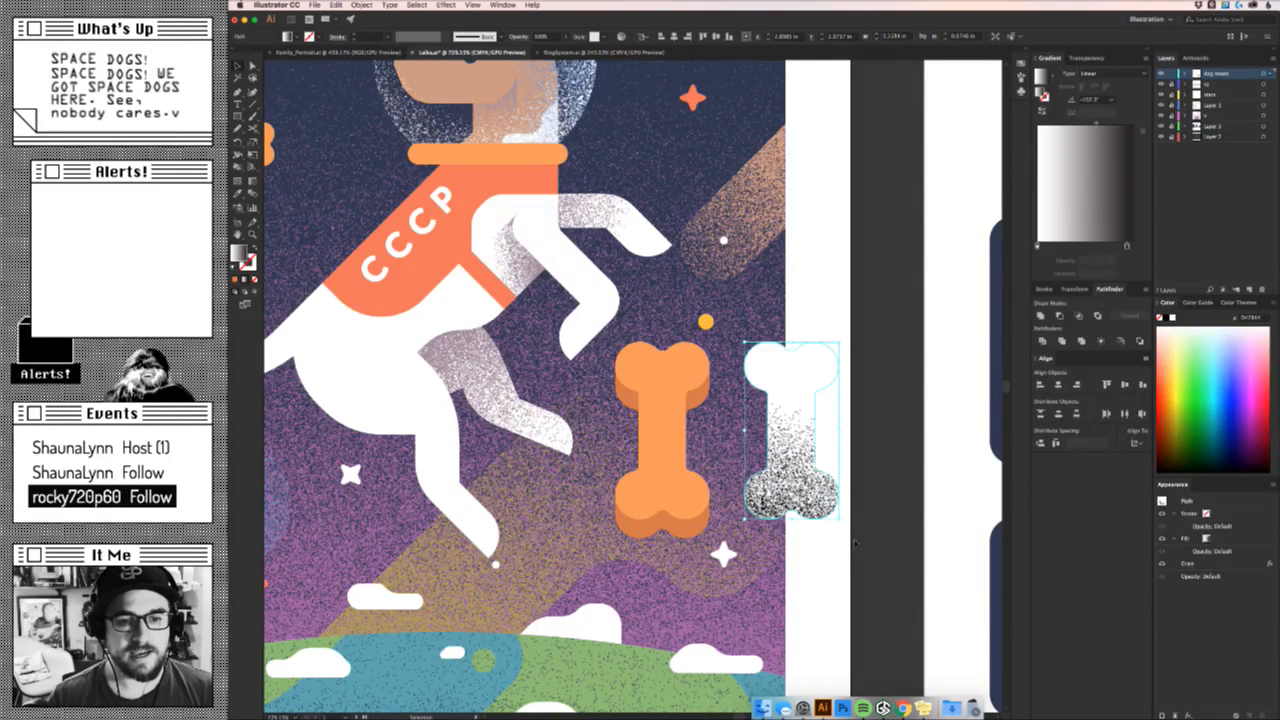
# Make an opacity mask from the grainy gradient bone over the dark orange bone shape, and invert the mask.
pyautogui.click(1088, 60)
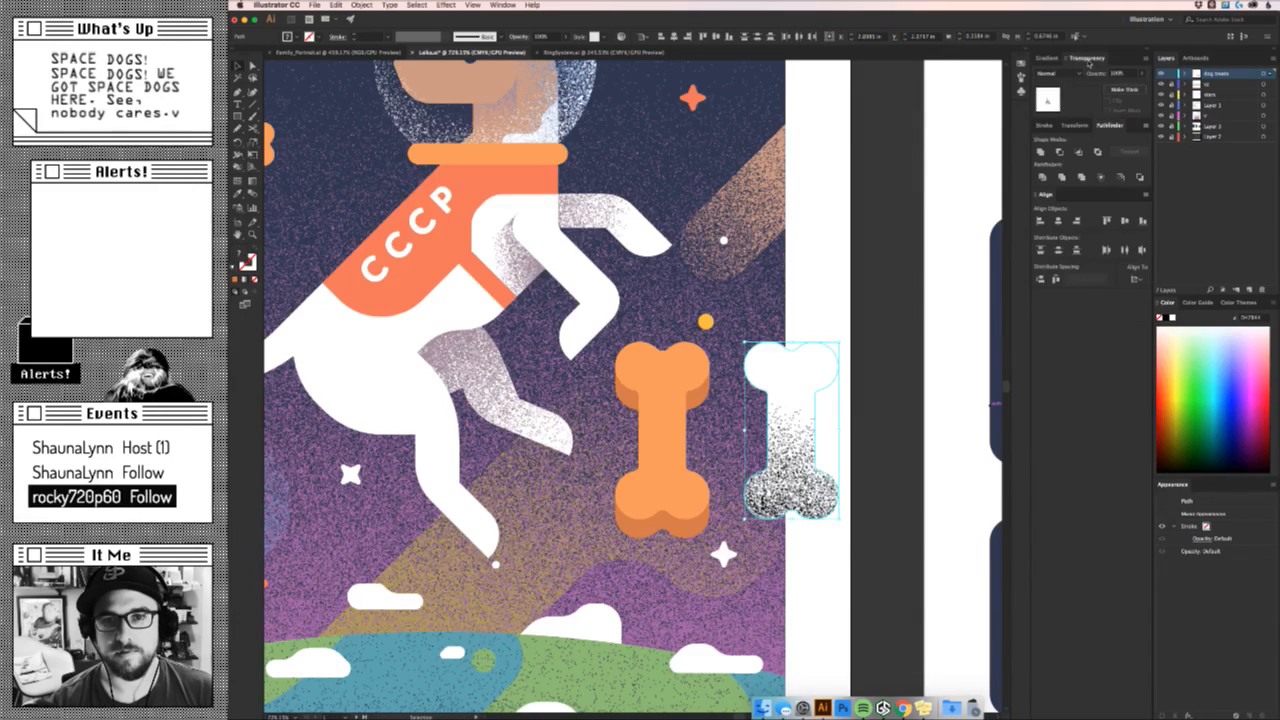
pyautogui.click(1125, 90)
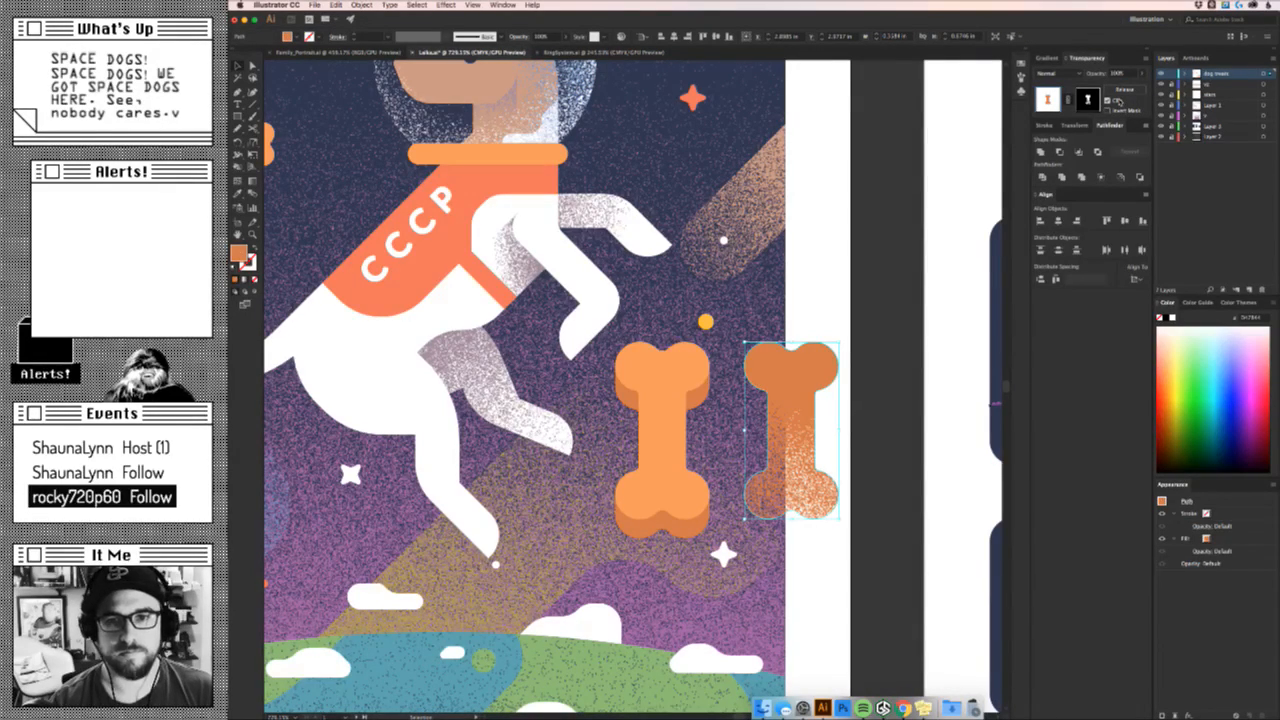
pyautogui.click(1122, 89)
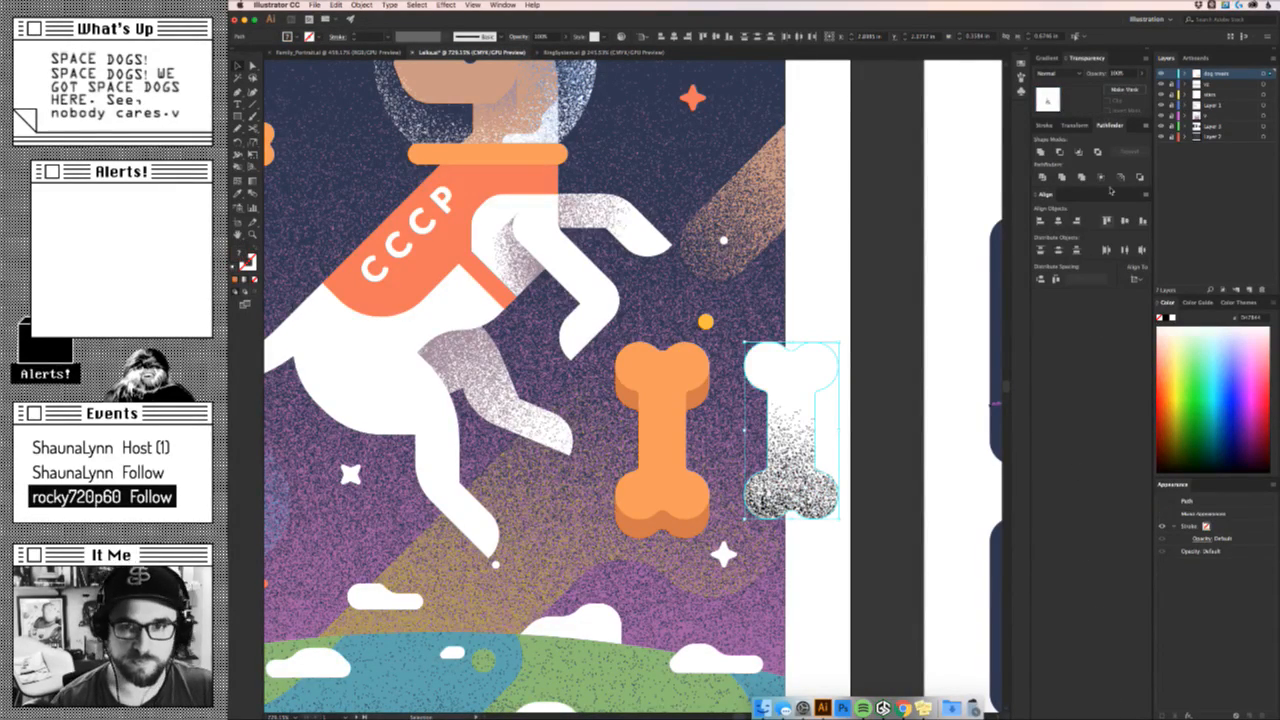
pyautogui.press('super+z')
pyautogui.click(1121, 110)
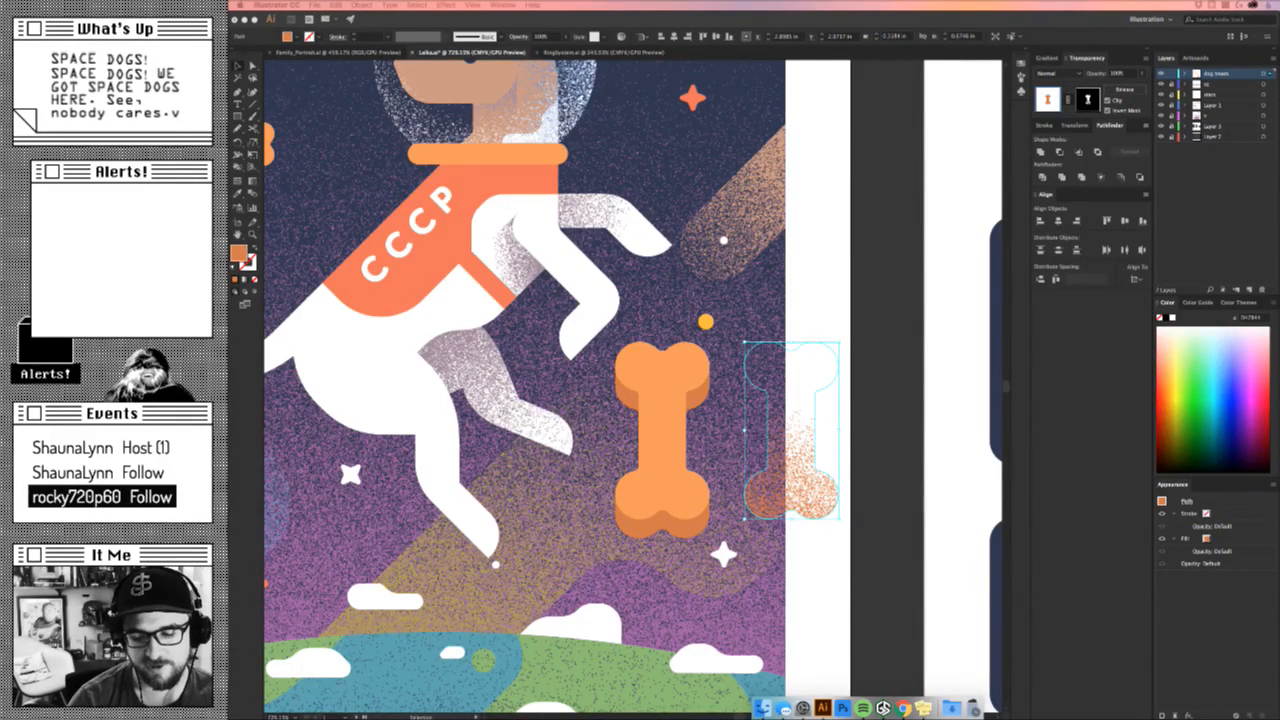
# Move the masked grain shading onto the original large bone so it lines up exactly with its front face.
pyautogui.click(905, 413)
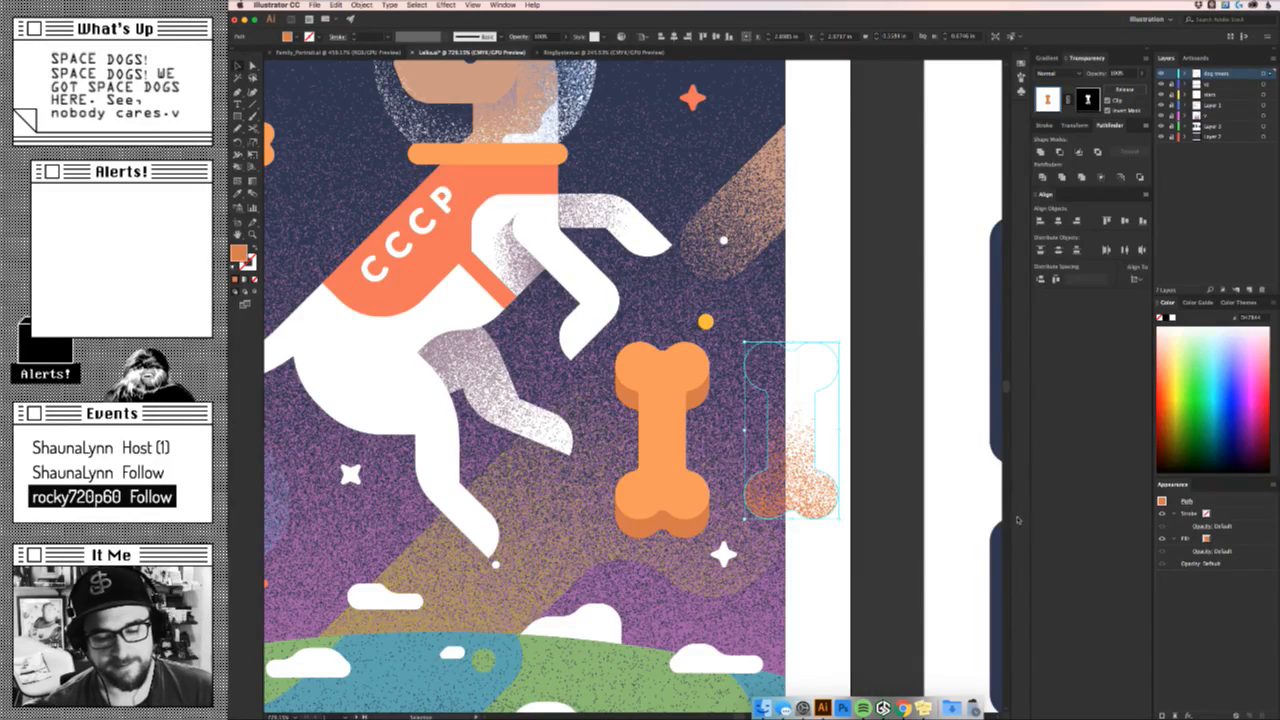
pyautogui.scroll(2, 718, 493)
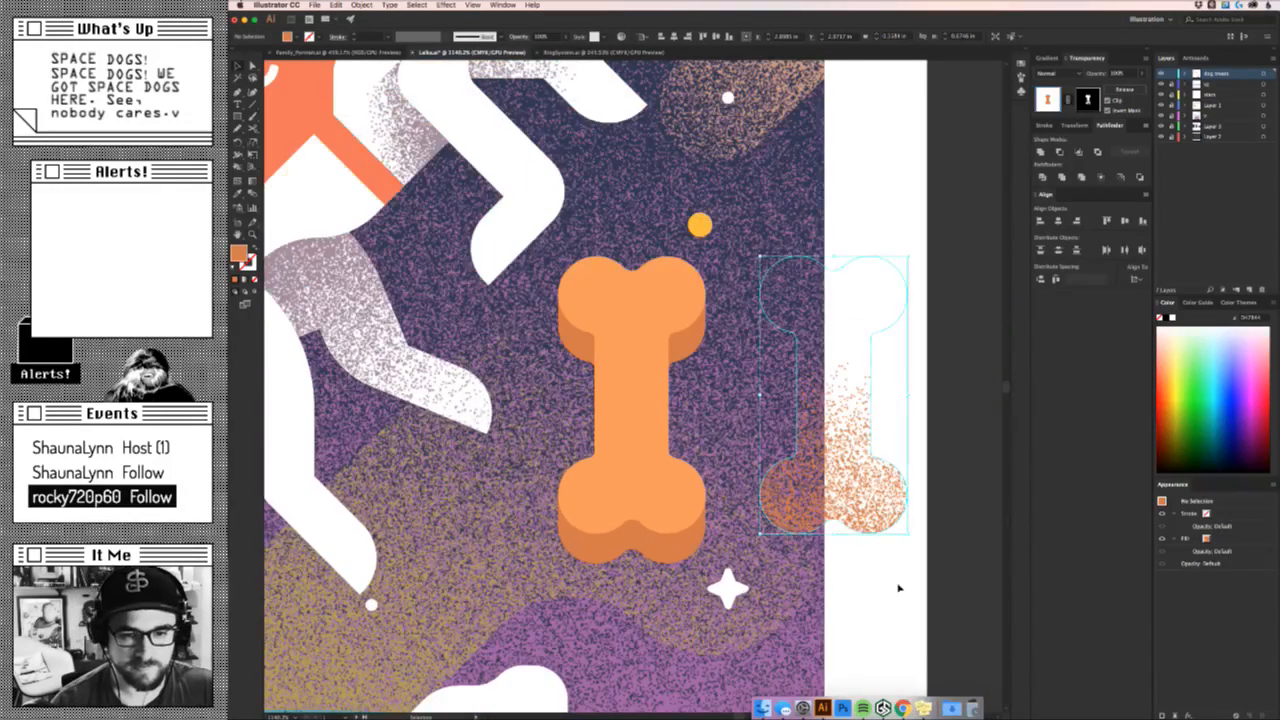
pyautogui.moveTo(889, 516); pyautogui.dragTo(733, 508)
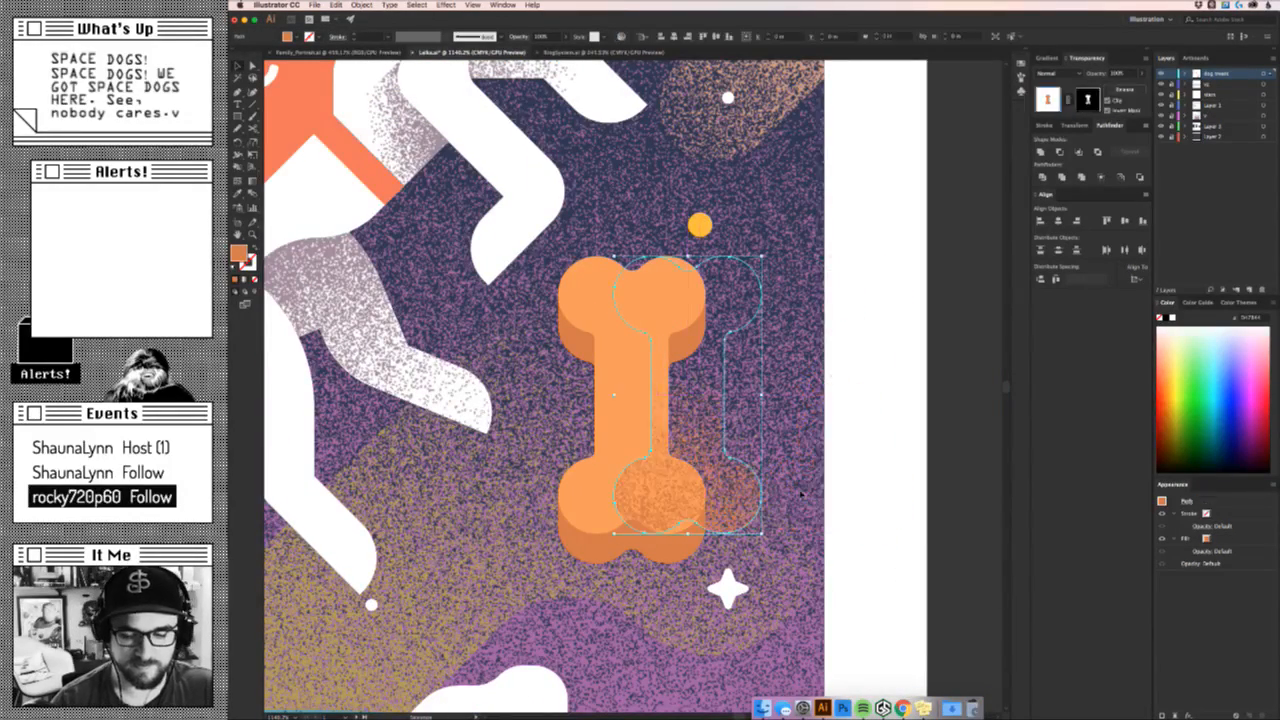
pyautogui.press('super+z')
pyautogui.moveTo(880, 492); pyautogui.dragTo(697, 481)
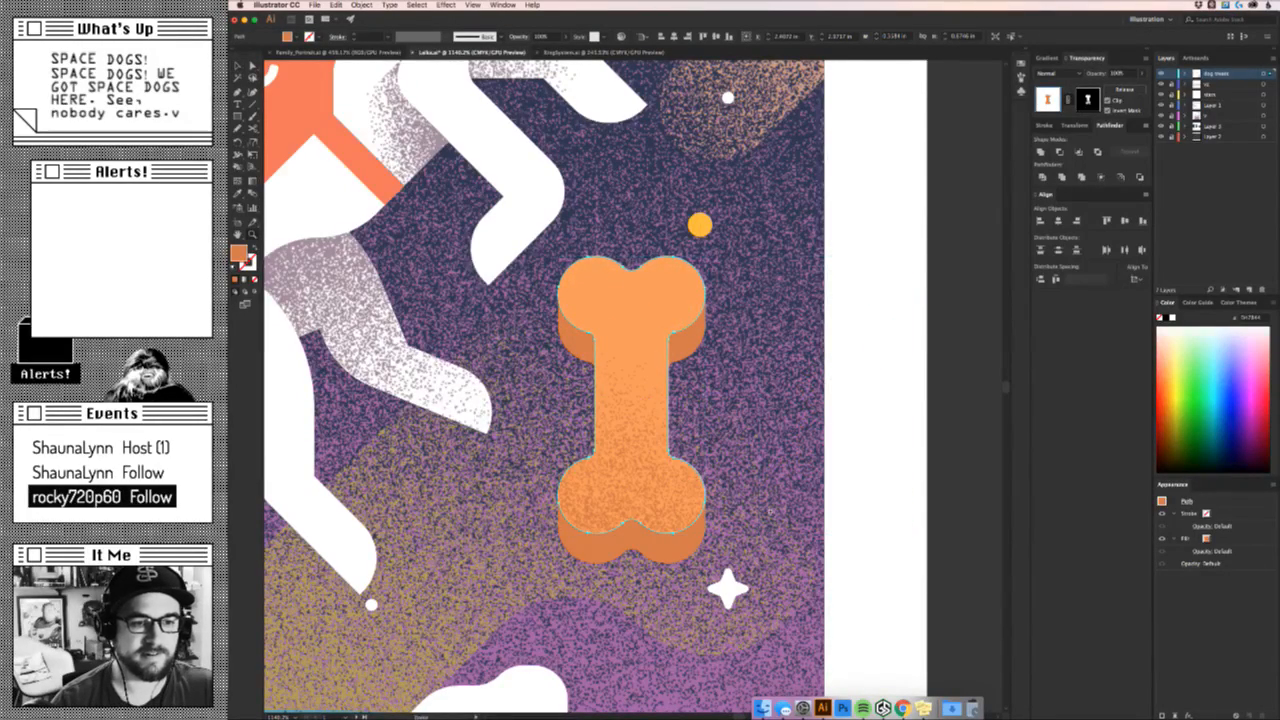
pyautogui.moveTo(768, 508); pyautogui.dragTo(700, 505)
pyautogui.click(799, 489)
pyautogui.moveTo(801, 484); pyautogui.dragTo(875, 481)
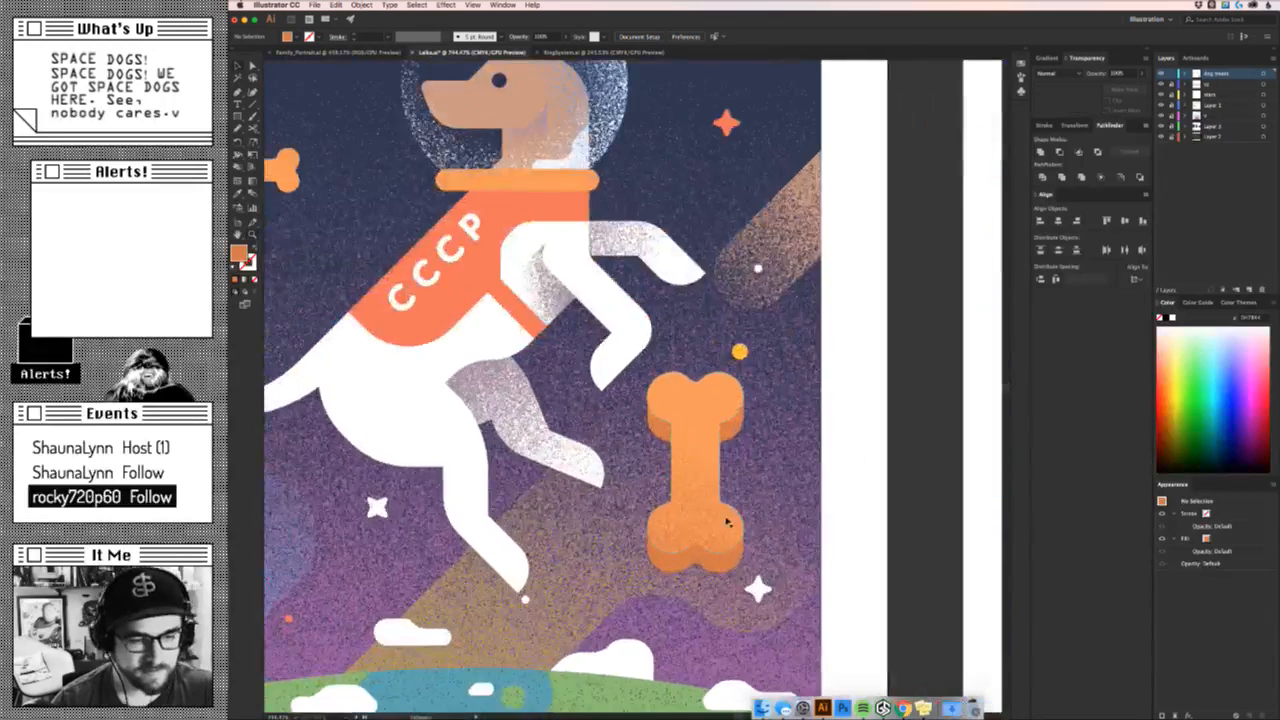
# Edit the shading's opacity mask with a longer, slightly slanted gradient running from above the bone to below it, and leave mask editing.
pyautogui.click(724, 520)
pyautogui.click(1086, 100)
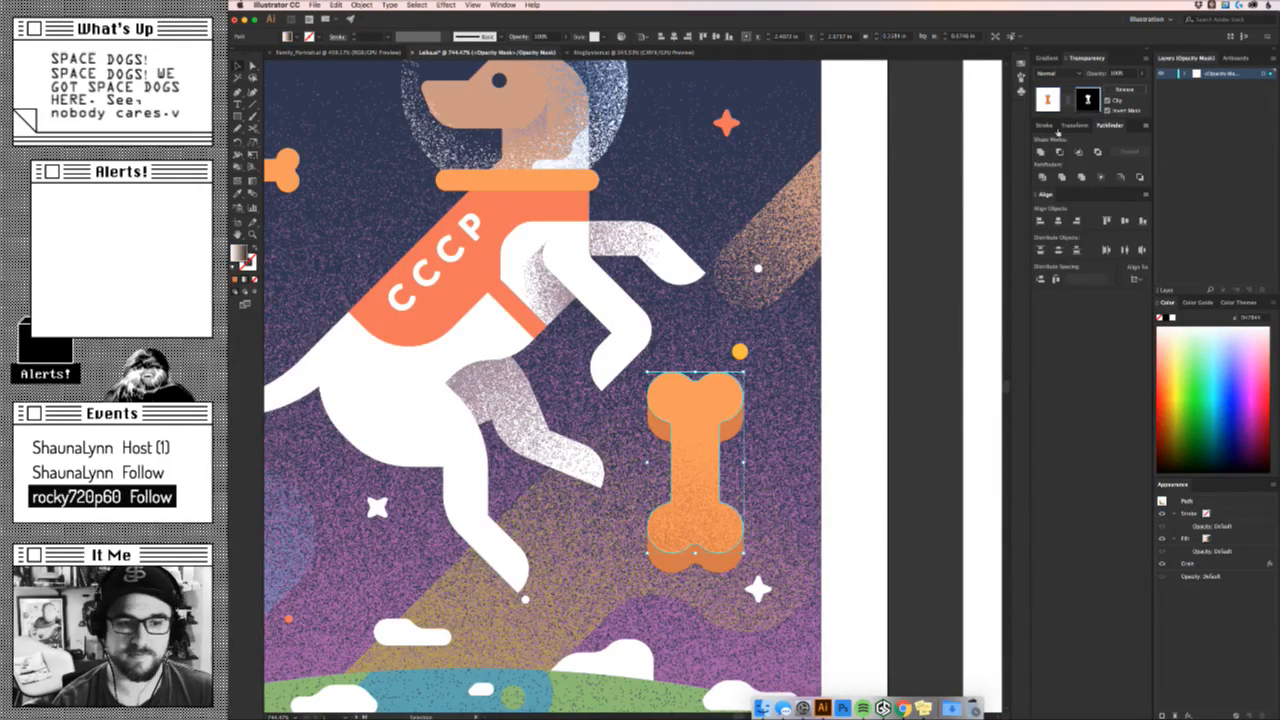
pyautogui.press('g')
pyautogui.moveTo(715, 378); pyautogui.dragTo(721, 346)
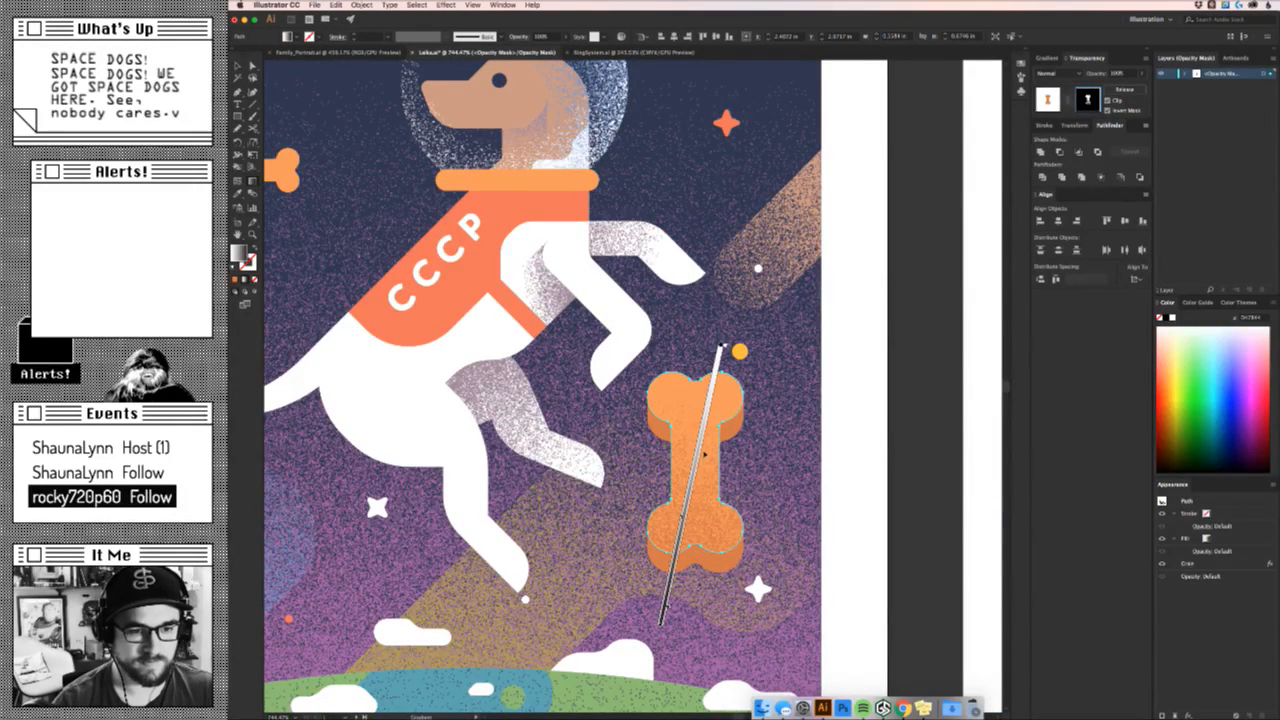
pyautogui.press('v')
pyautogui.click(819, 488)
pyautogui.moveTo(807, 537); pyautogui.dragTo(772, 527)
pyautogui.click(680, 440)
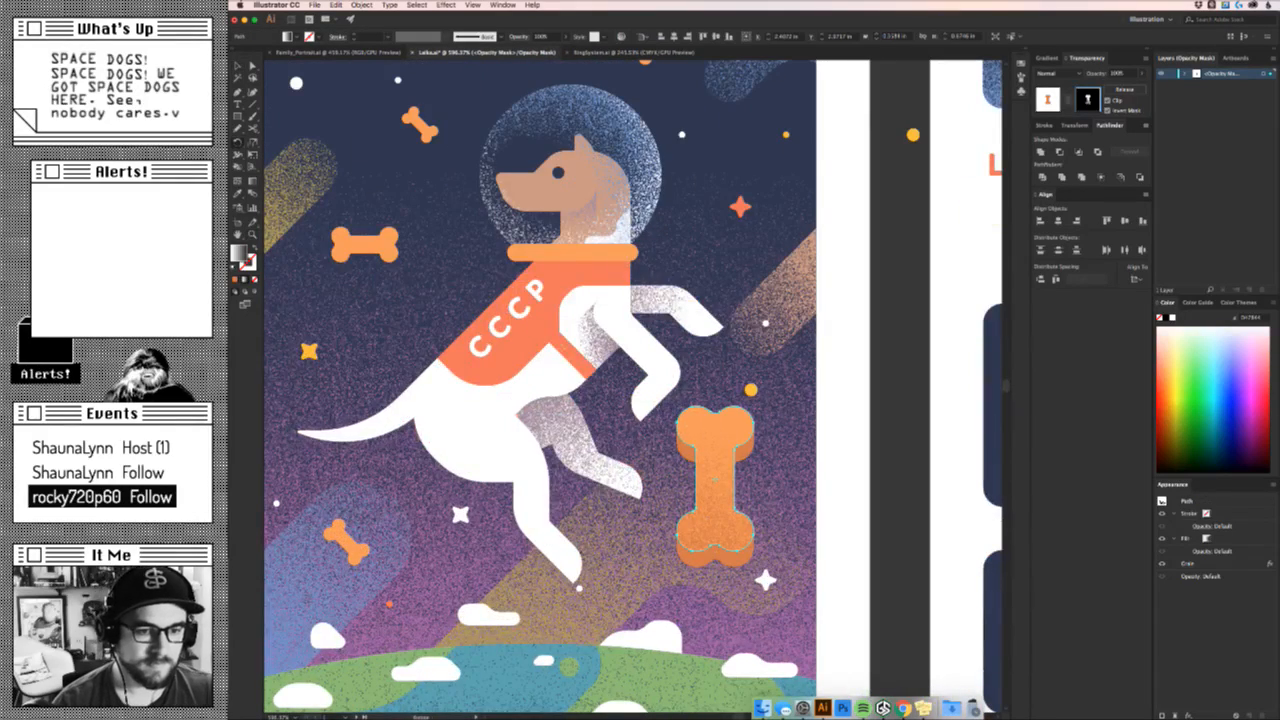
pyautogui.click(1046, 100)
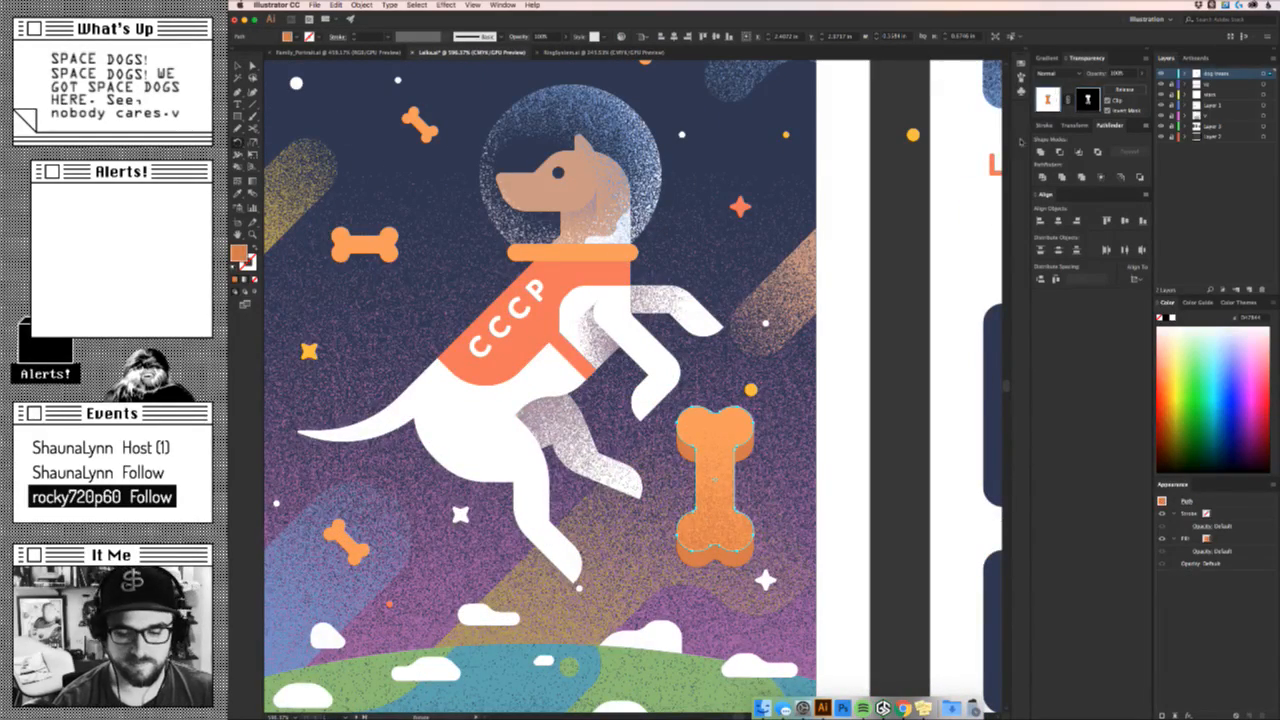
# Select all parts of the large bone and rotate it so its upper end leans to the right.
pyautogui.moveTo(789, 543); pyautogui.dragTo(741, 442)
pyautogui.press('cmd+z')
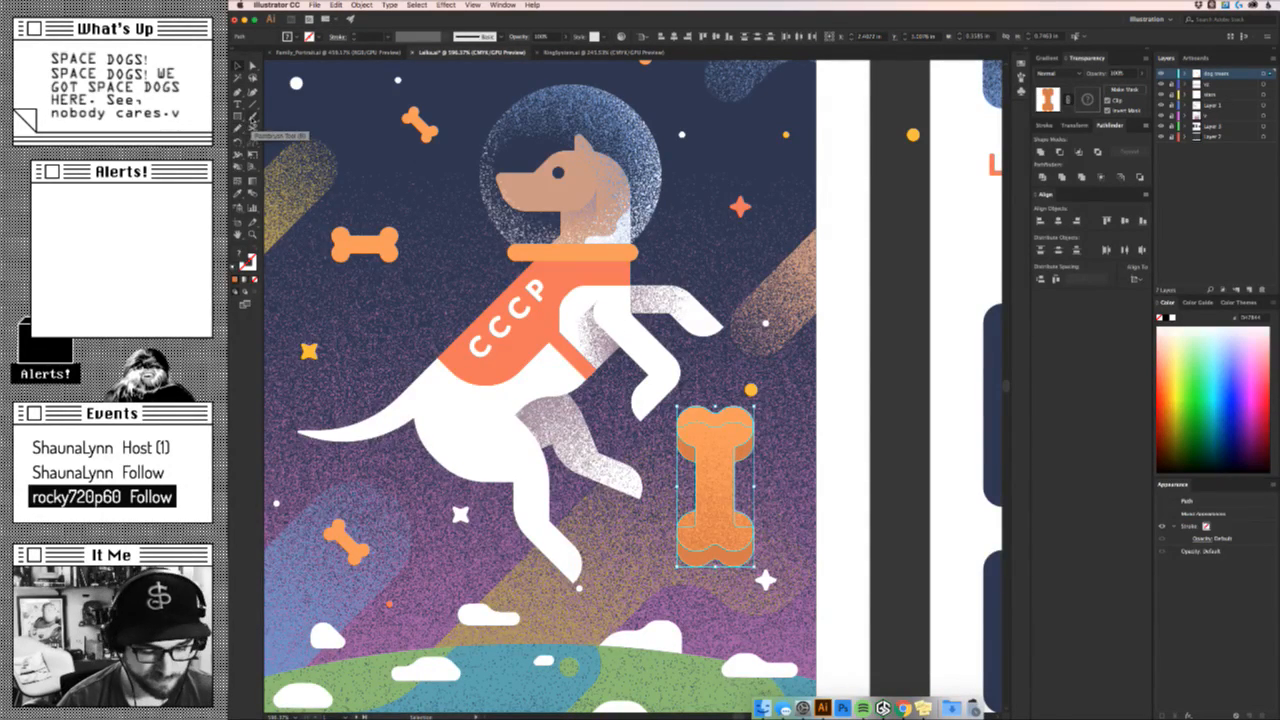
pyautogui.doubleClick(237, 144)
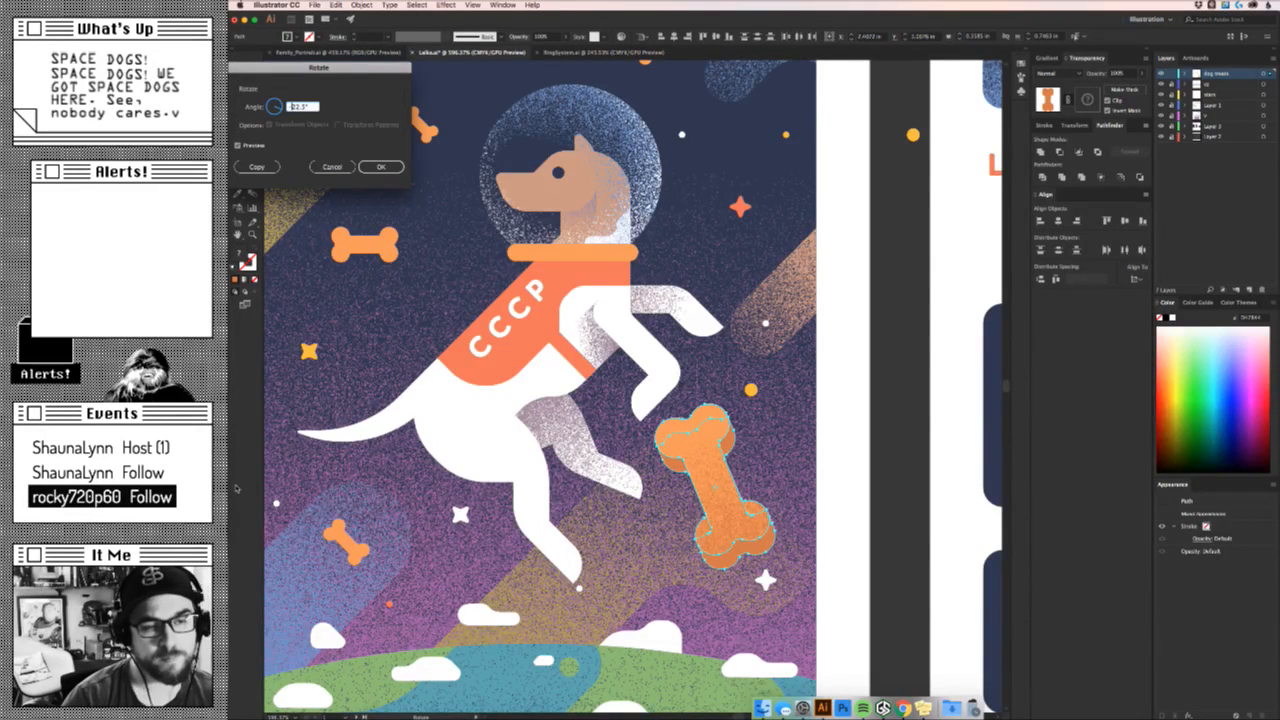
pyautogui.press('Return')
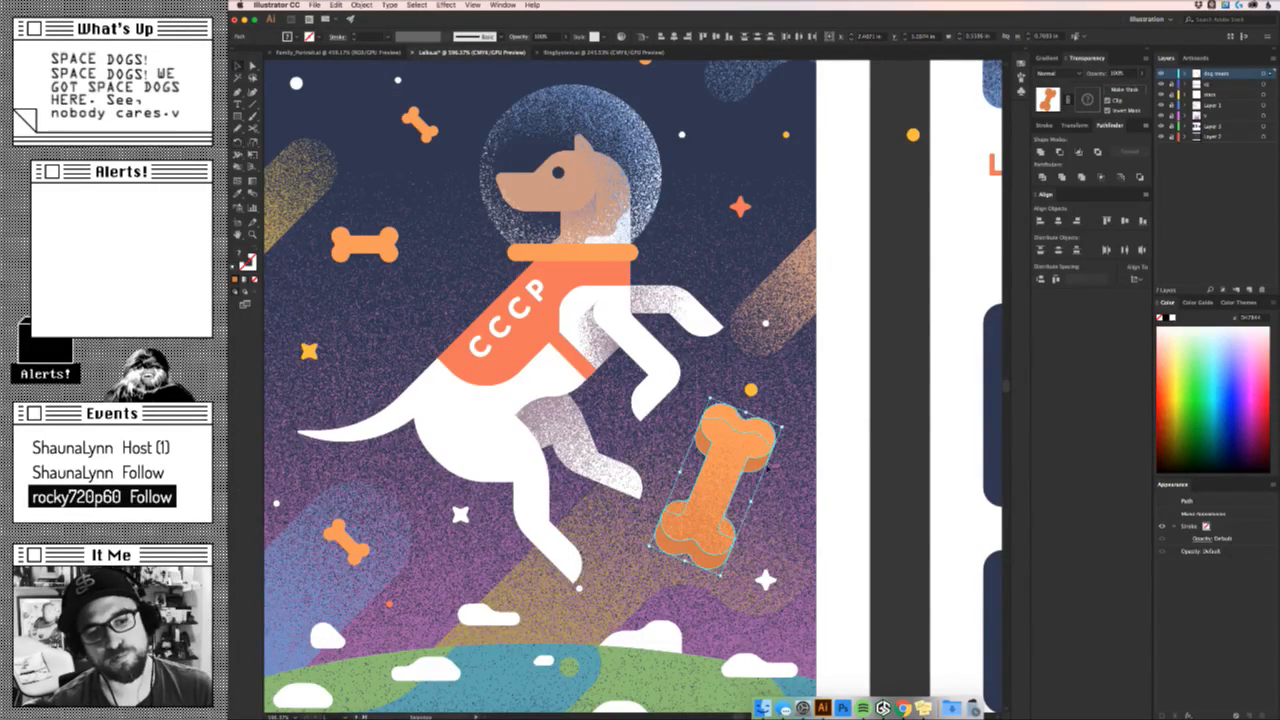
pyautogui.keyDown('super'); pyautogui.click(791, 486); pyautogui.keyUp('super')
pyautogui.press('z')
pyautogui.moveTo(789, 492); pyautogui.dragTo(767, 551)
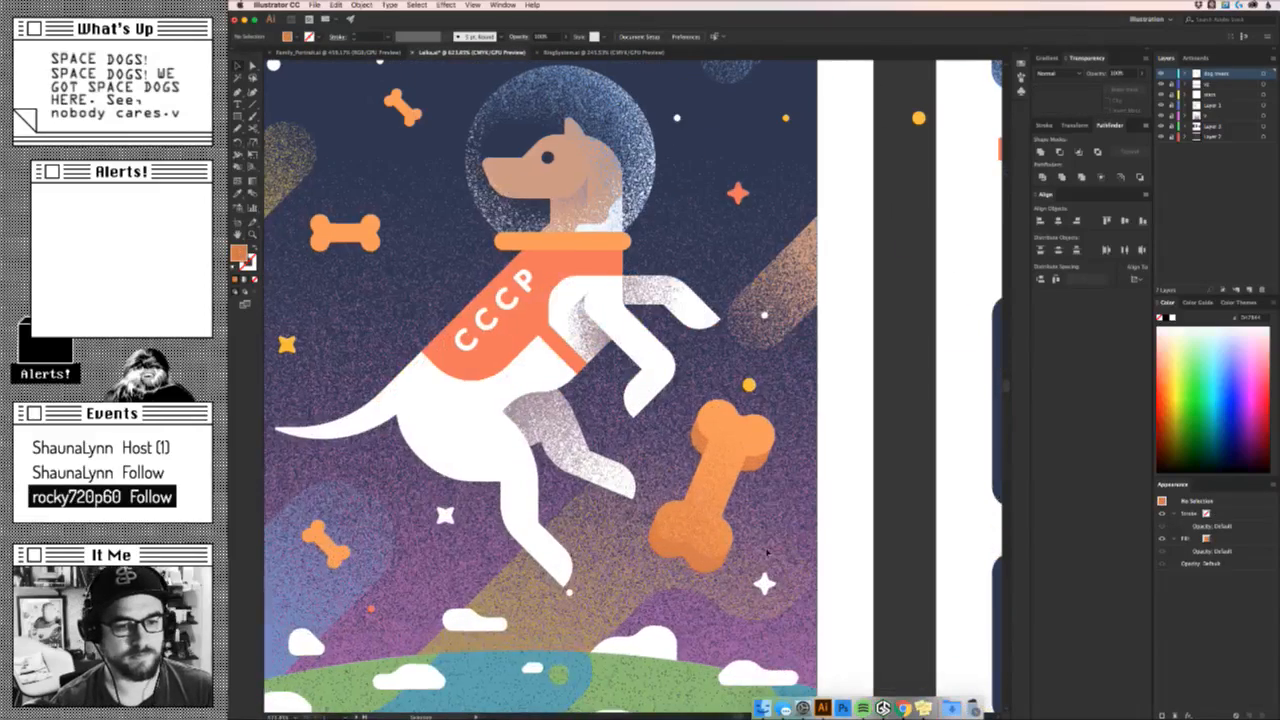
# Try tilting the large bone the opposite way, with its upper end leaning left, and undo it.
pyautogui.keyDown('super'); pyautogui.click(714, 478); pyautogui.keyUp('super')
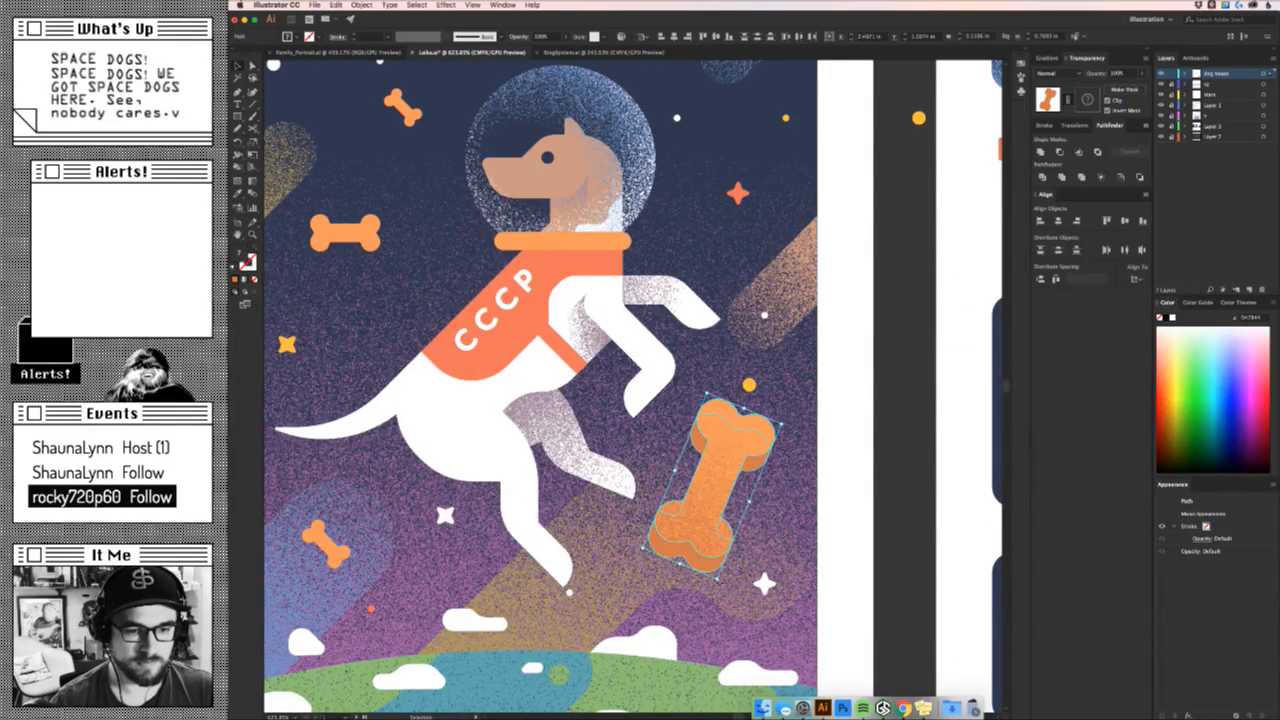
pyautogui.moveTo(704, 390); pyautogui.dragTo(786, 496)
pyautogui.press('a')
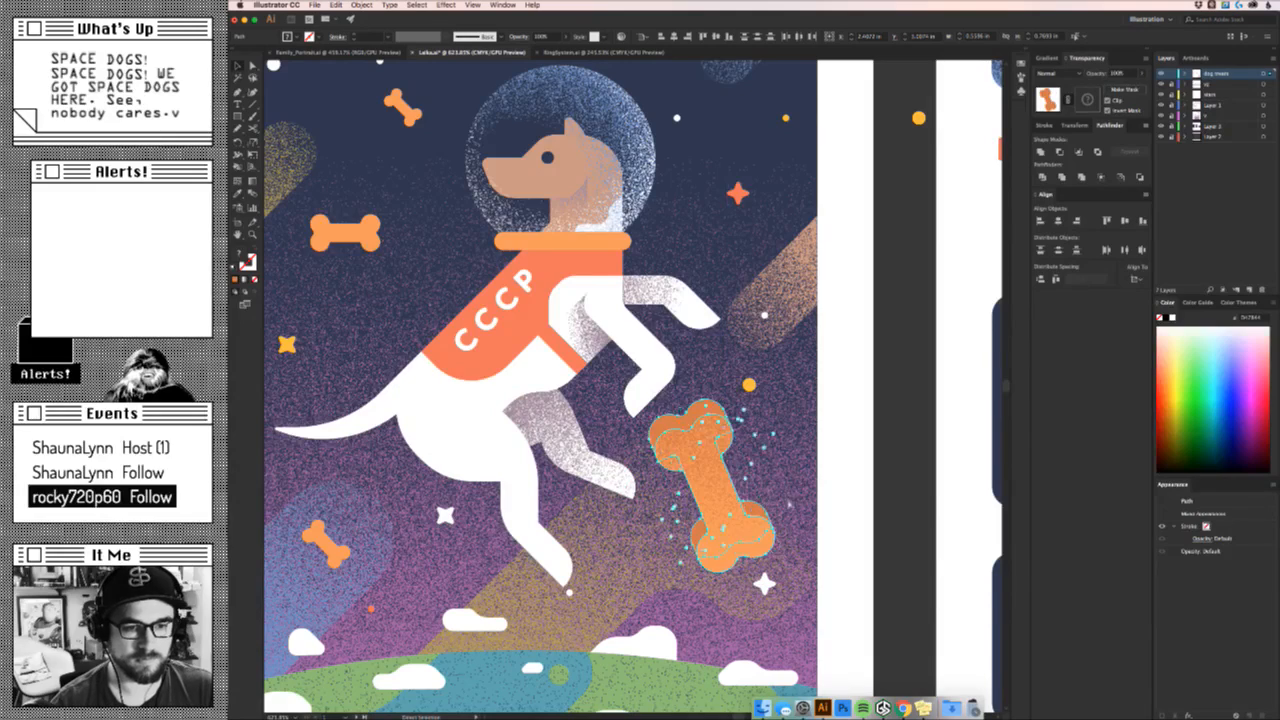
pyautogui.press('super+z')
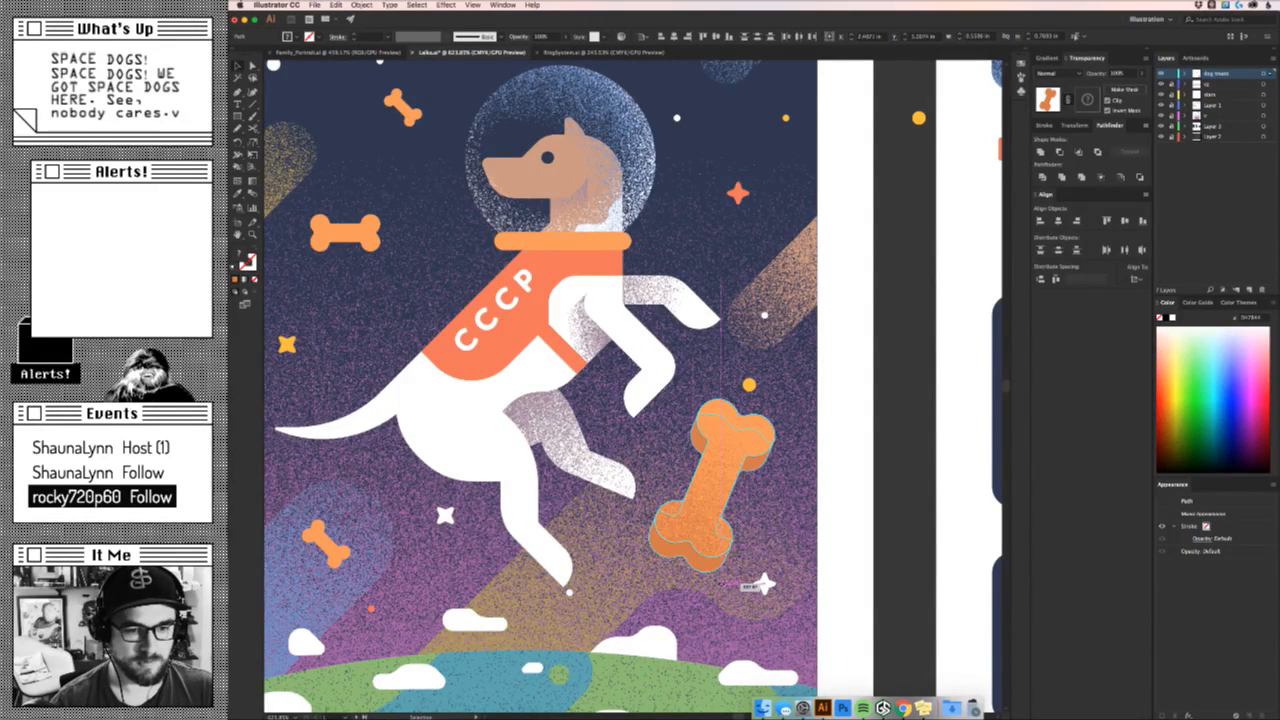
# Review the whole card, move the large bone slightly to the right, and scale it down a little.
pyautogui.click(792, 488)
pyautogui.press('z')
pyautogui.moveTo(789, 499); pyautogui.dragTo(558, 585)
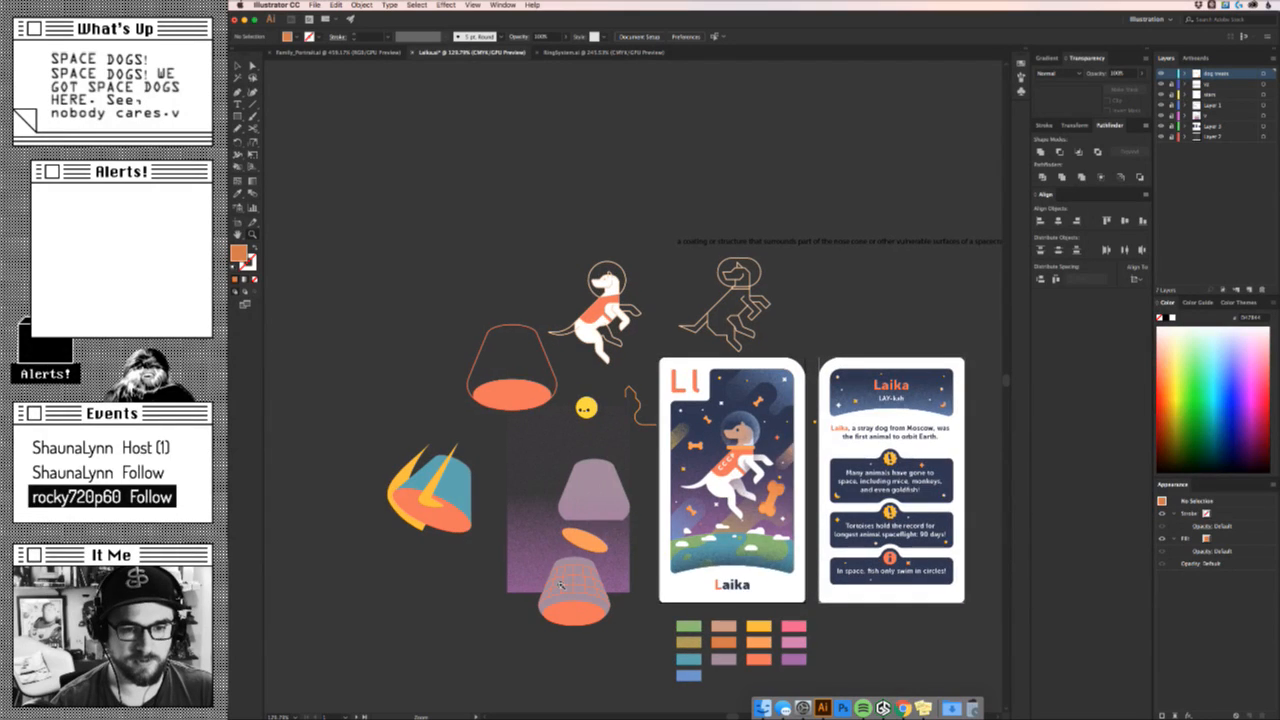
pyautogui.moveTo(771, 486); pyautogui.dragTo(771, 486)
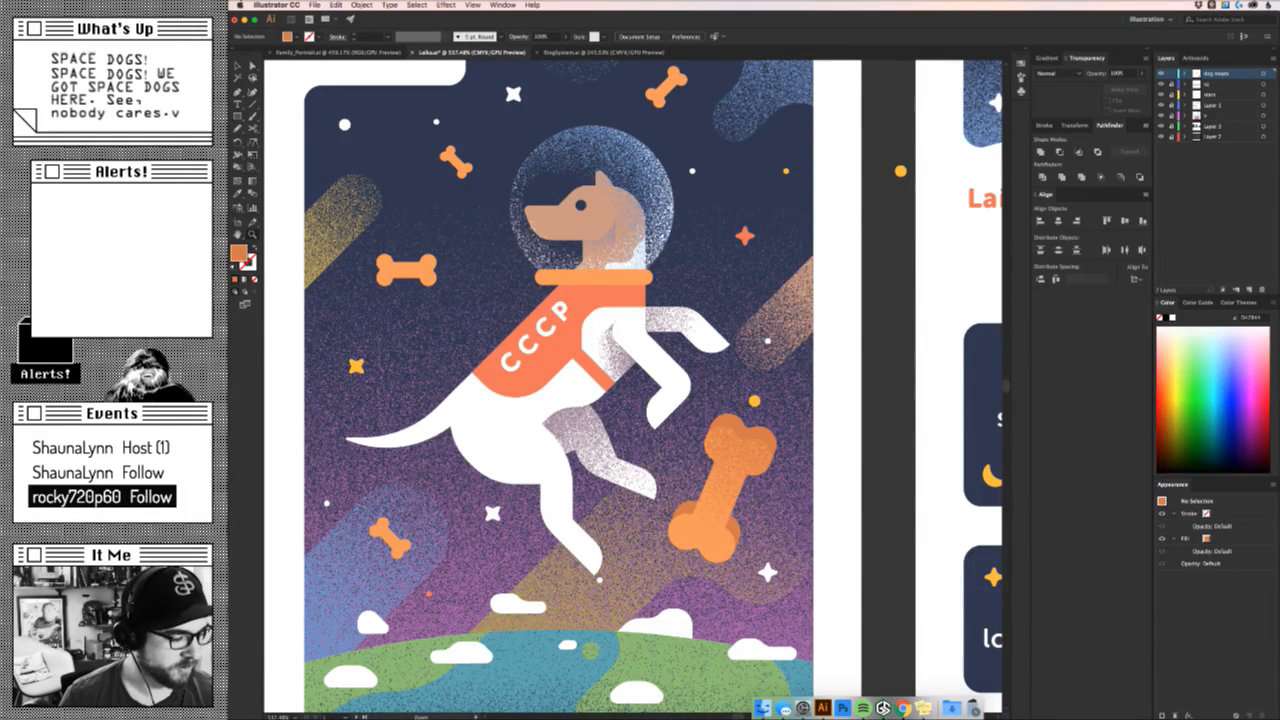
pyautogui.press('super+z')
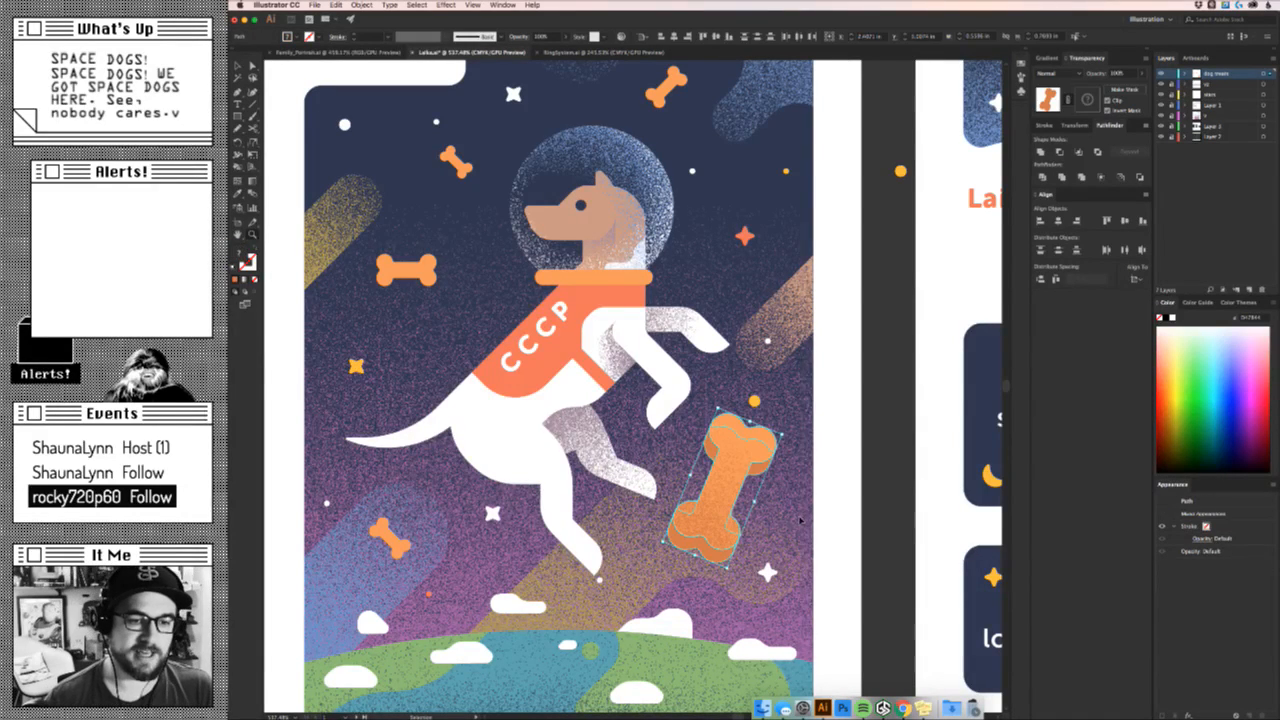
pyautogui.press('super+shift+a')
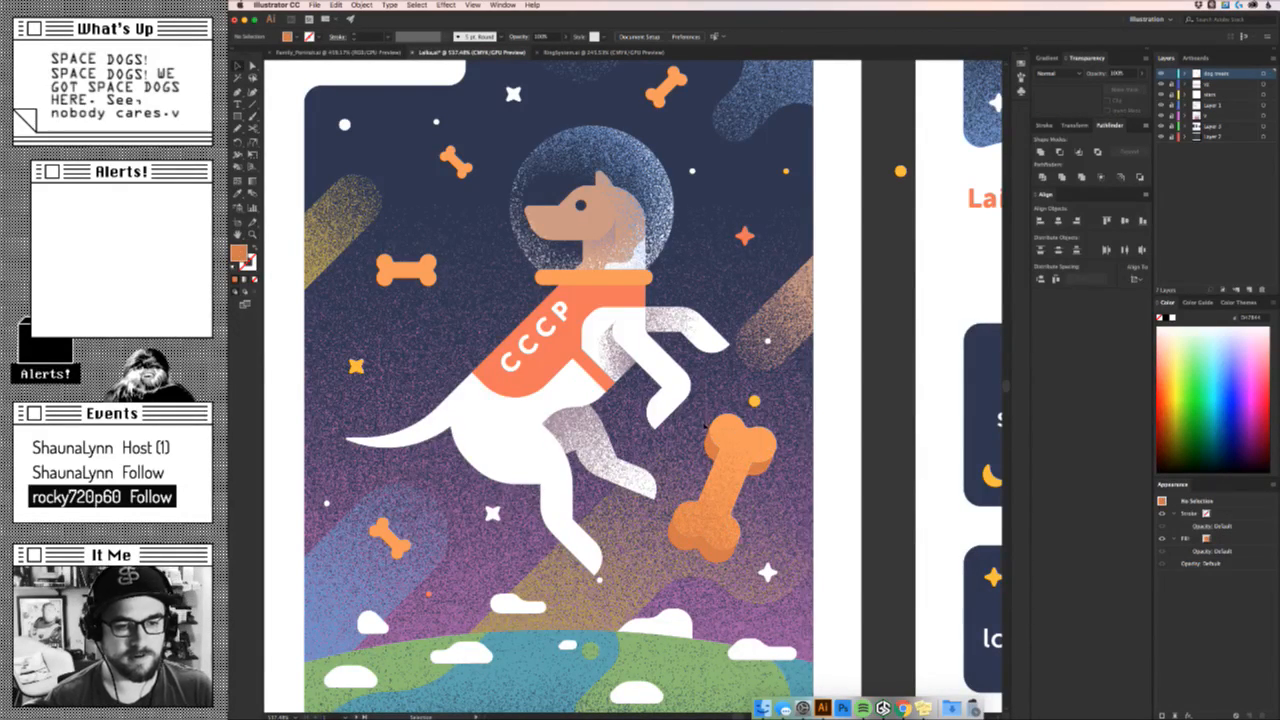
pyautogui.click(730, 439)
pyautogui.moveTo(734, 441)
pyautogui.mouseDown()
pyautogui.moveTo(746, 462)
pyautogui.moveTo(750, 450)
pyautogui.mouseUp()
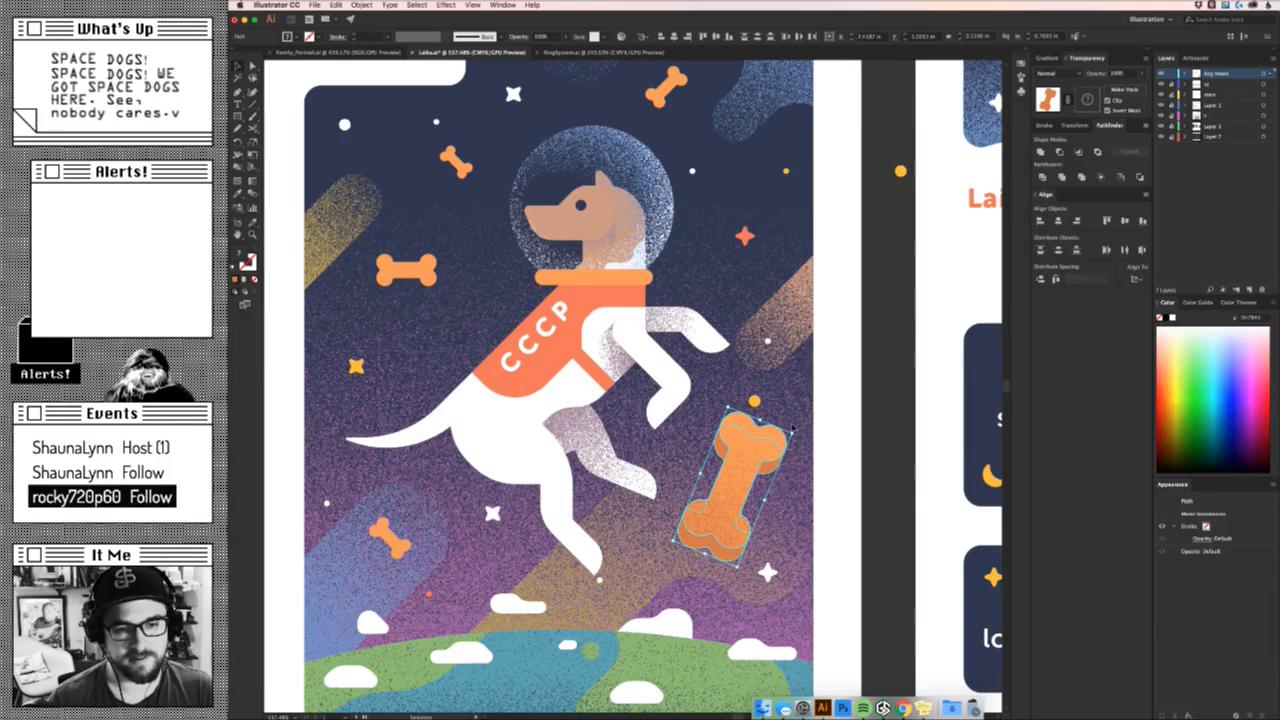
pyautogui.moveTo(788, 432); pyautogui.dragTo(620, 486)
pyautogui.click(803, 484)
pyautogui.press('z')
pyautogui.moveTo(563, 451); pyautogui.dragTo(680, 525)
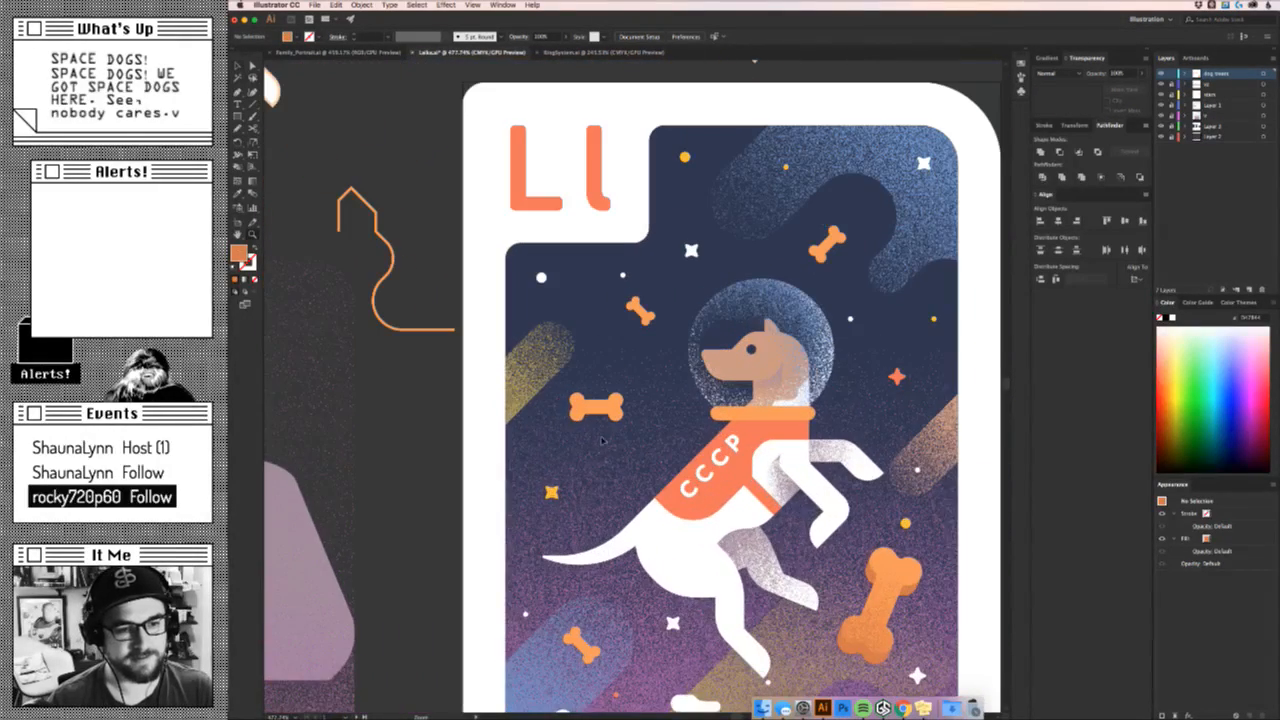
# Move the small horizontal bone slightly lower and place the white star from above the helmet between the two small bones beside the dog.
pyautogui.moveTo(598, 406); pyautogui.dragTo(553, 467)
pyautogui.keyDown('super'); pyautogui.click(628, 466); pyautogui.keyUp('super')
pyautogui.press('v')
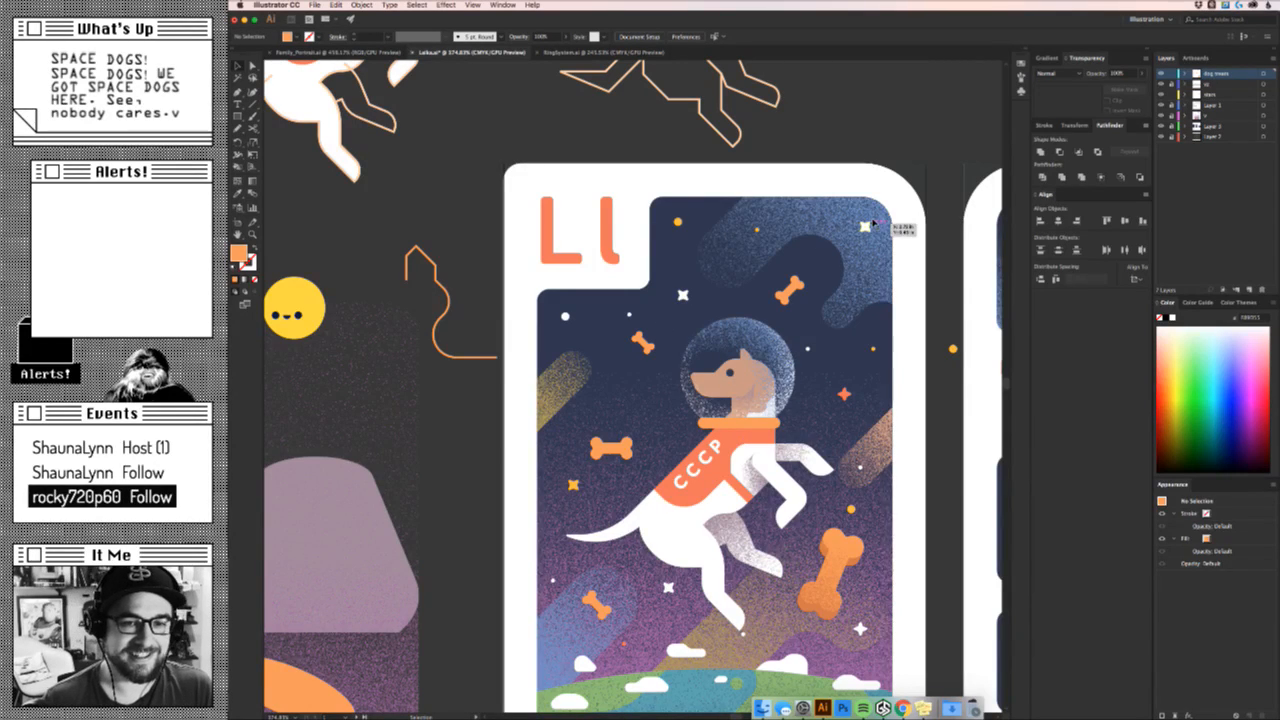
pyautogui.moveTo(683, 297); pyautogui.dragTo(632, 391)
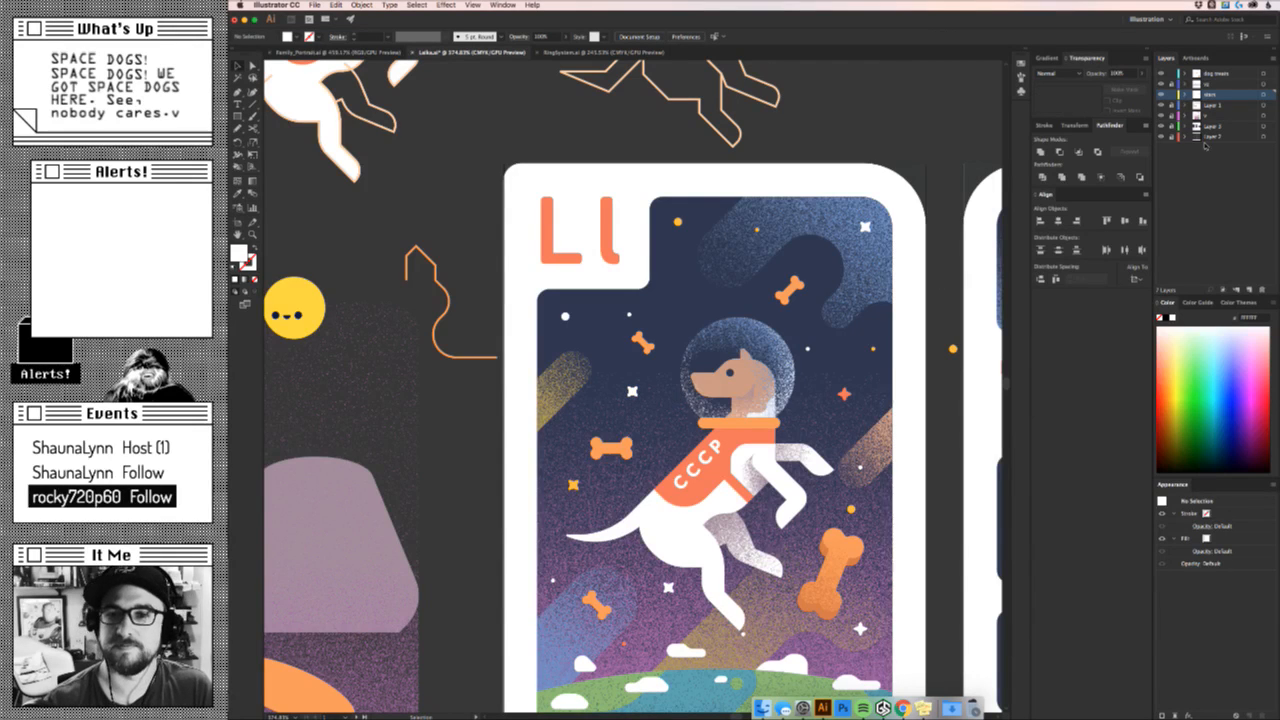
pyautogui.press('z')
pyautogui.moveTo(831, 444); pyautogui.dragTo(900, 468)
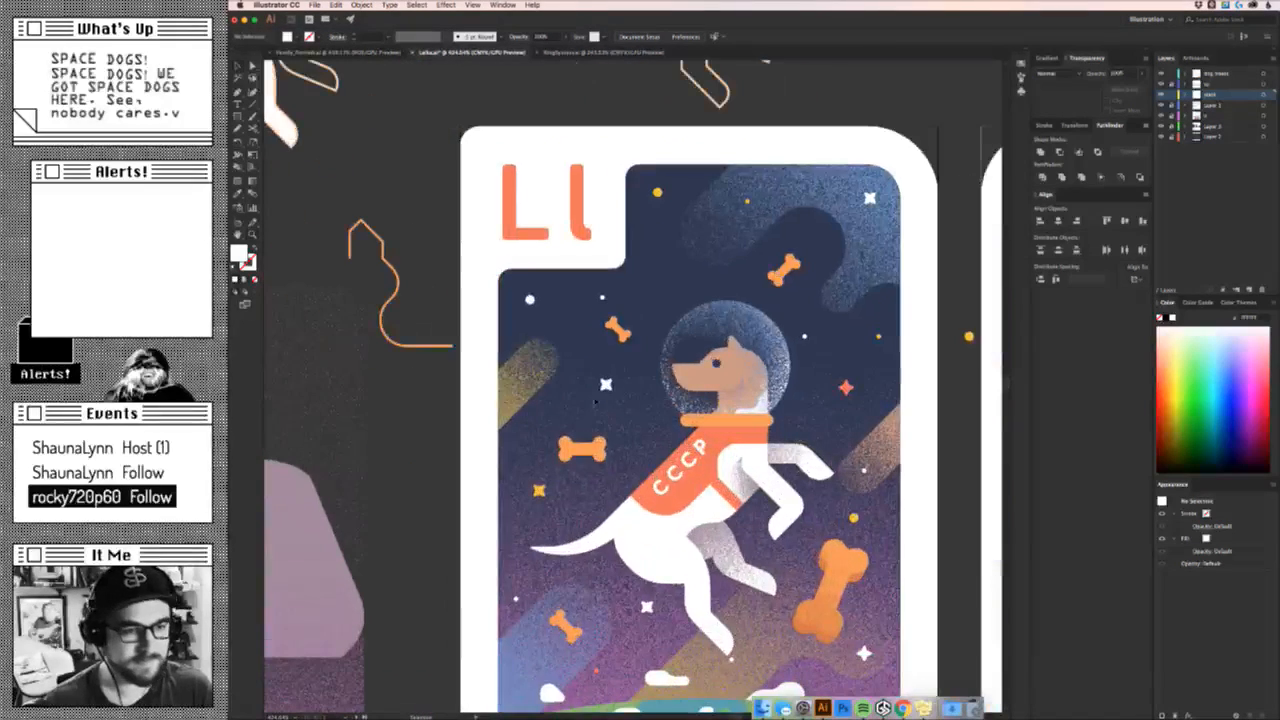
# Hide the stars layer, and switch the layer with the grainy background streaks off and back on.
pyautogui.click(1162, 94)
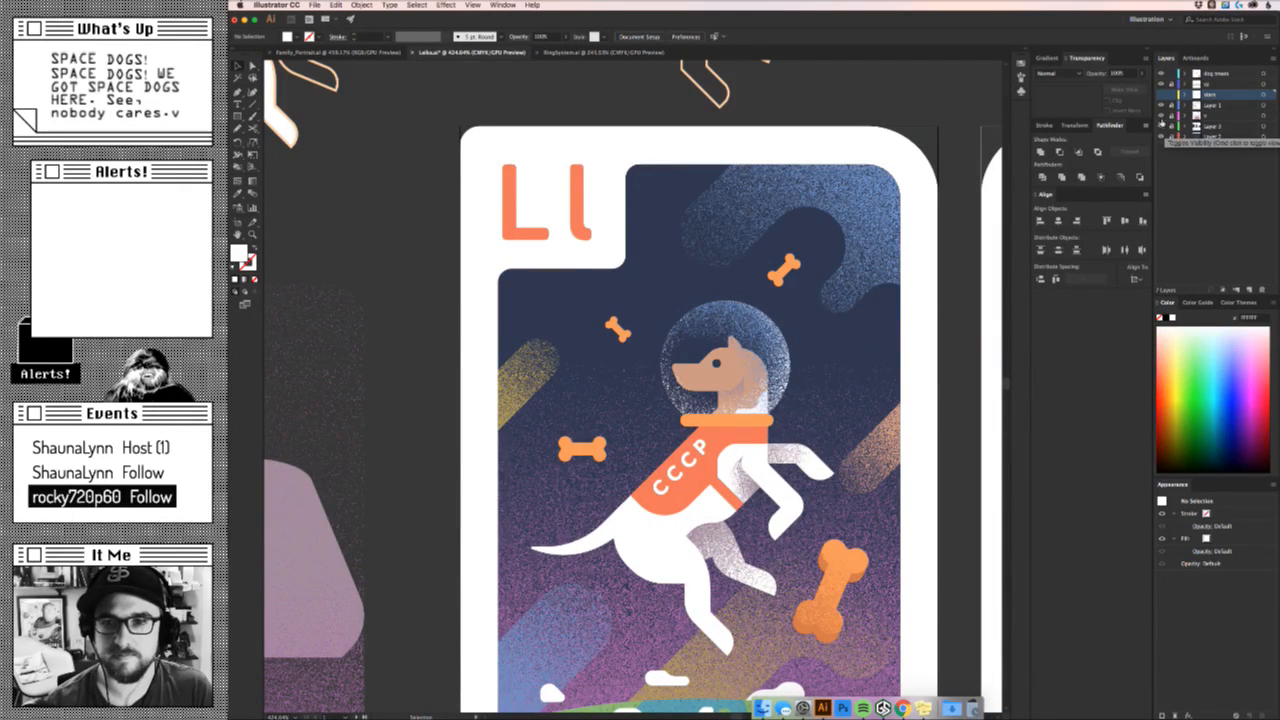
pyautogui.click(1162, 115)
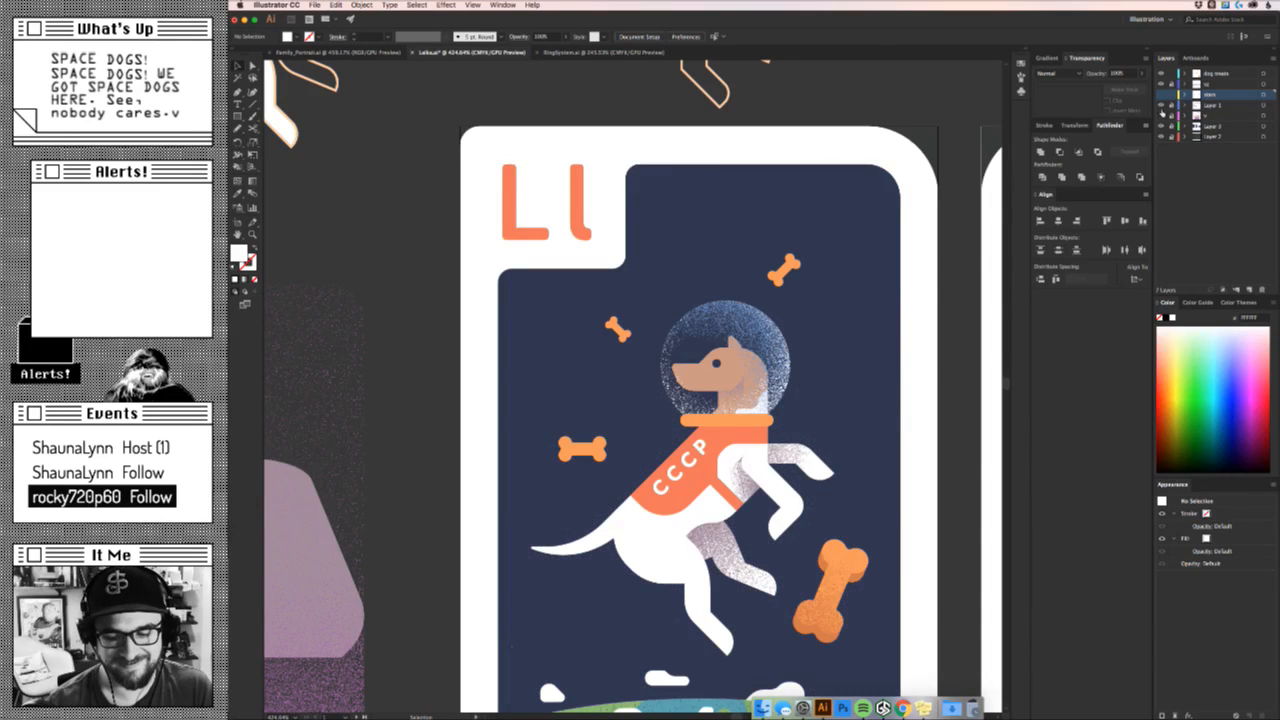
pyautogui.click(1162, 115)
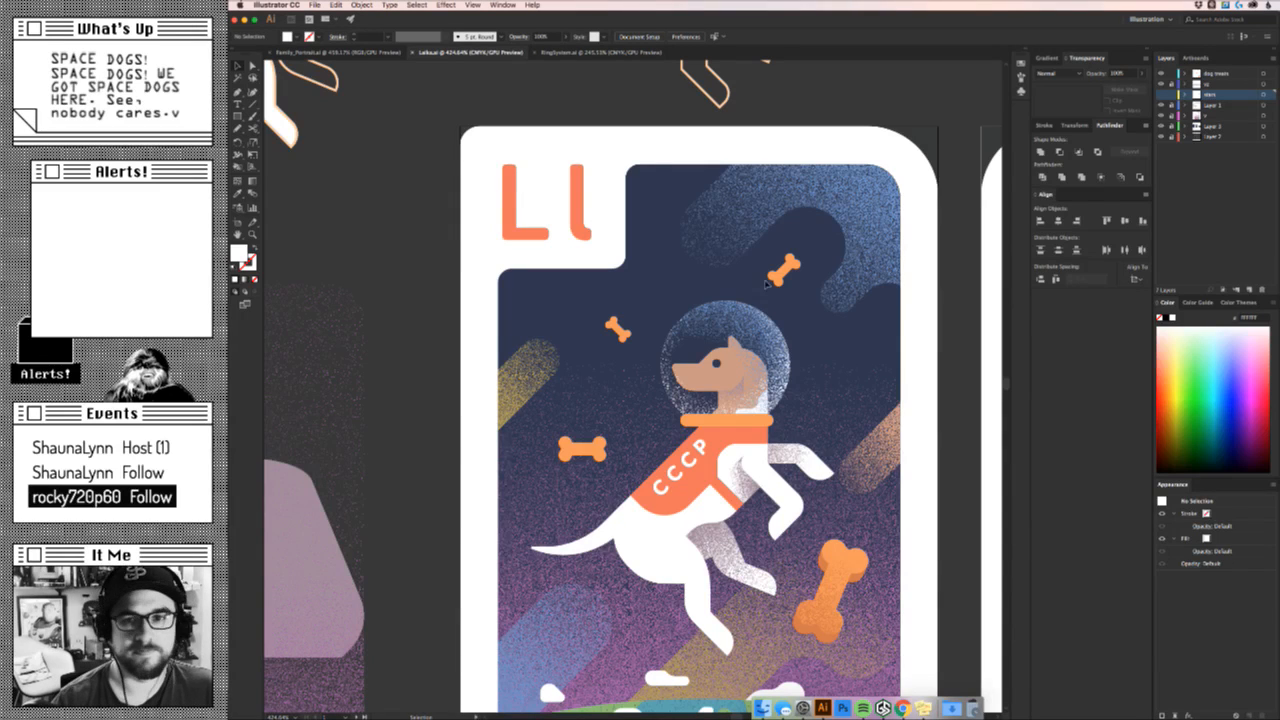
# Hide and reshow the dog's layer, Layer 1, and do the same with the grainy background layer to check the composition.
pyautogui.click(1161, 104)
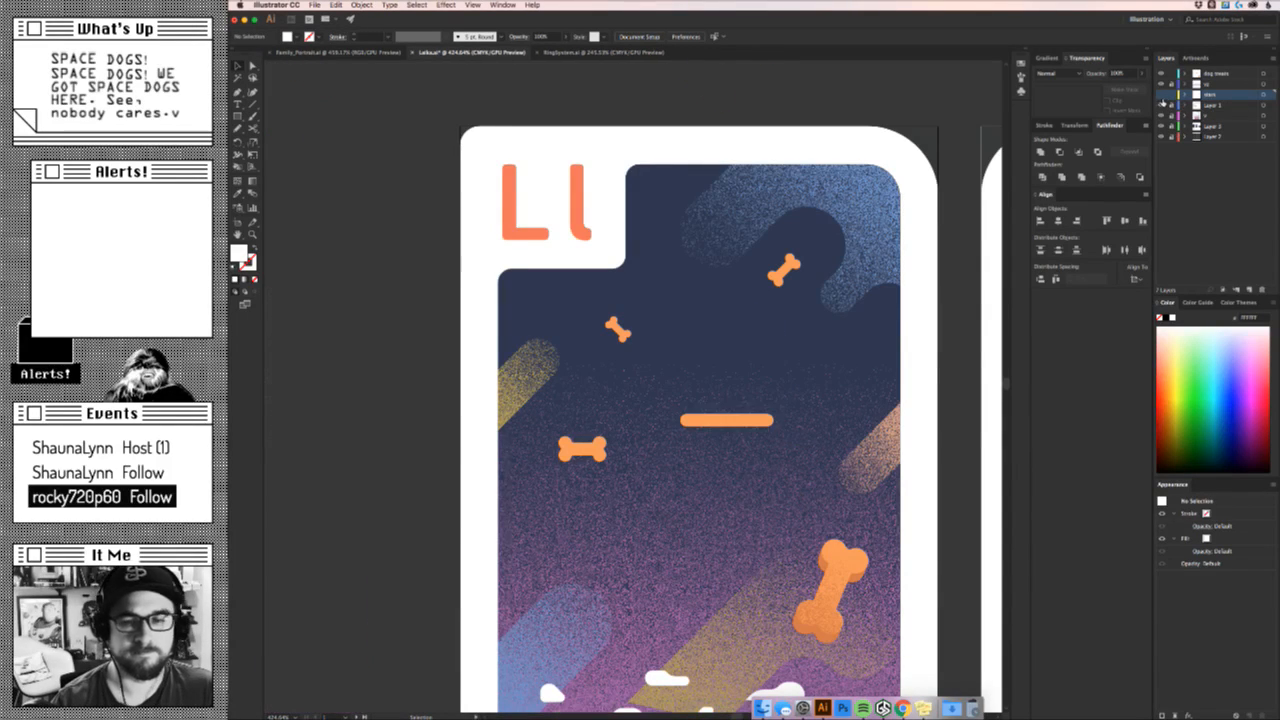
pyautogui.click(1161, 104)
pyautogui.click(1161, 115)
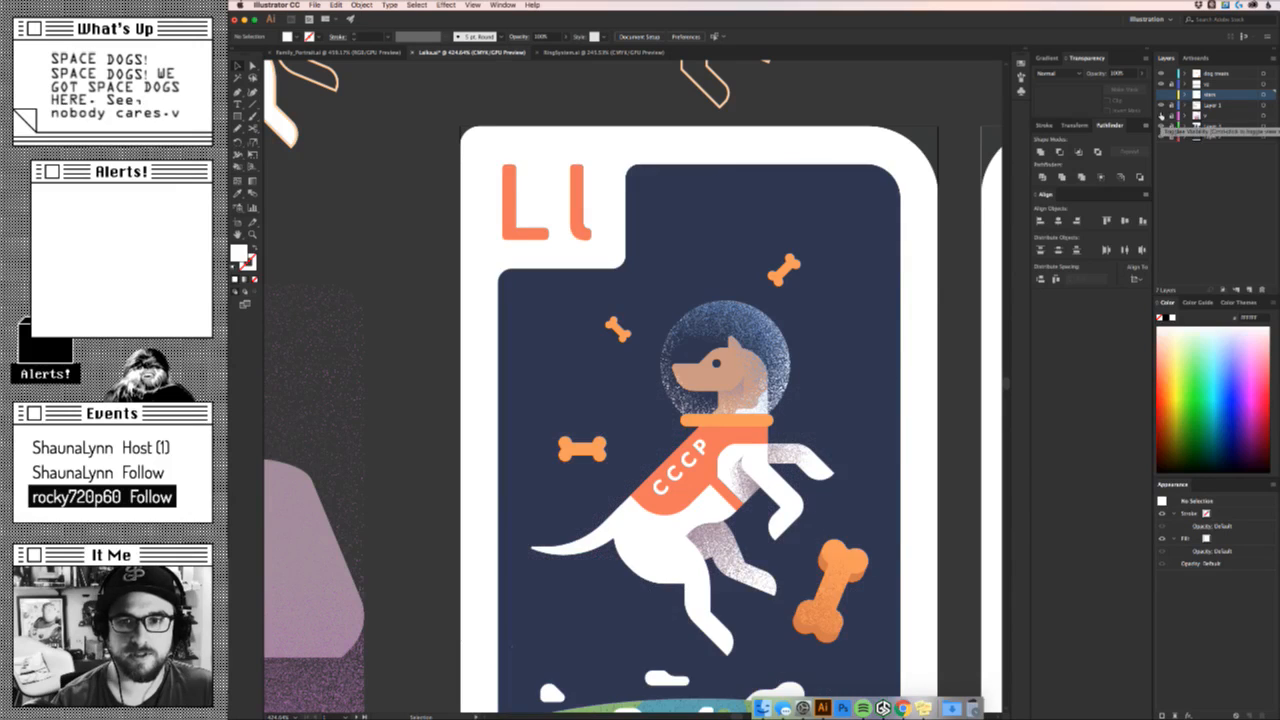
pyautogui.click(1161, 115)
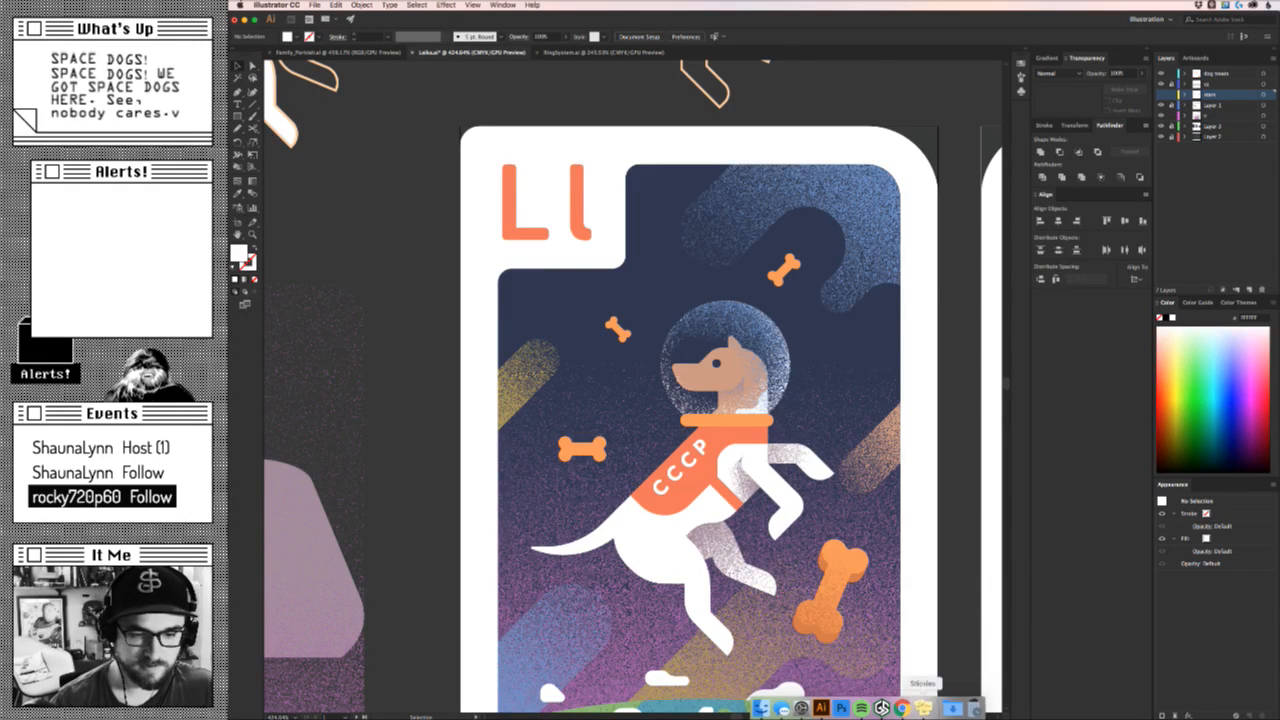
# Tilt the horizontal bone diagonally, enlarge it, and move it up to the space left of the dog's helmet.
pyautogui.moveTo(533, 390); pyautogui.dragTo(580, 373)
pyautogui.click(594, 384)
pyautogui.click(609, 389)
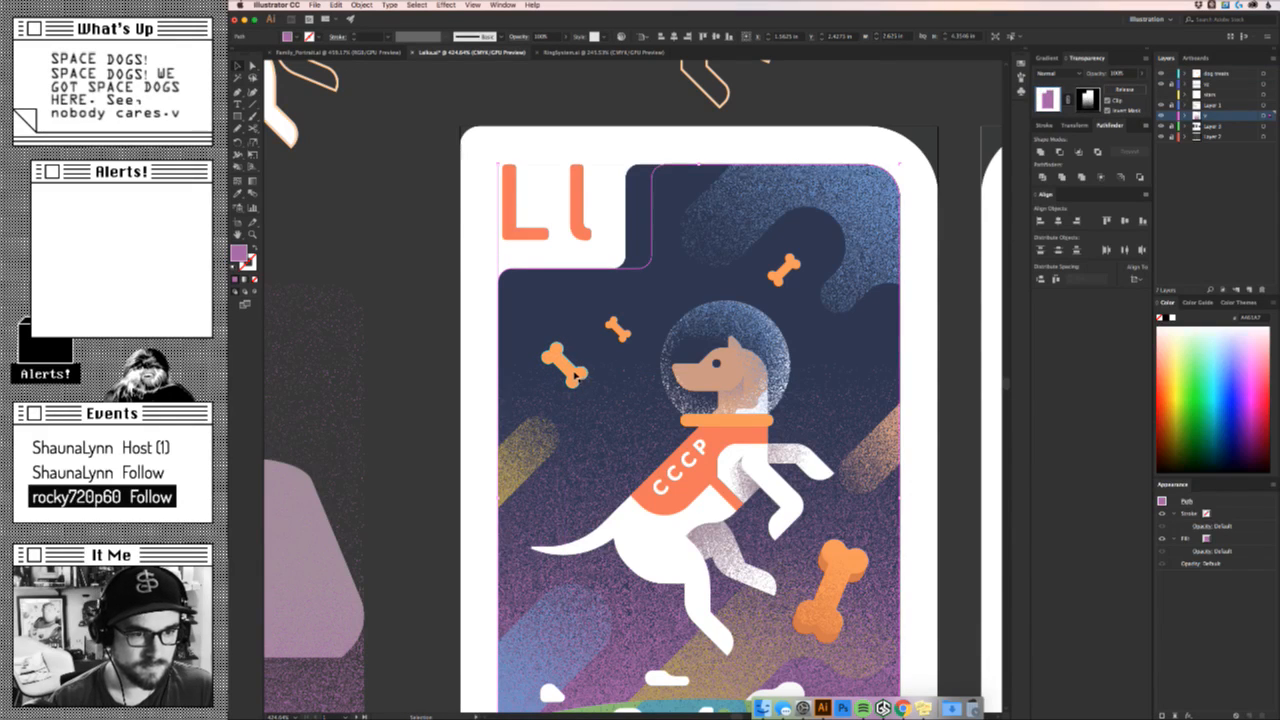
pyautogui.click(588, 384)
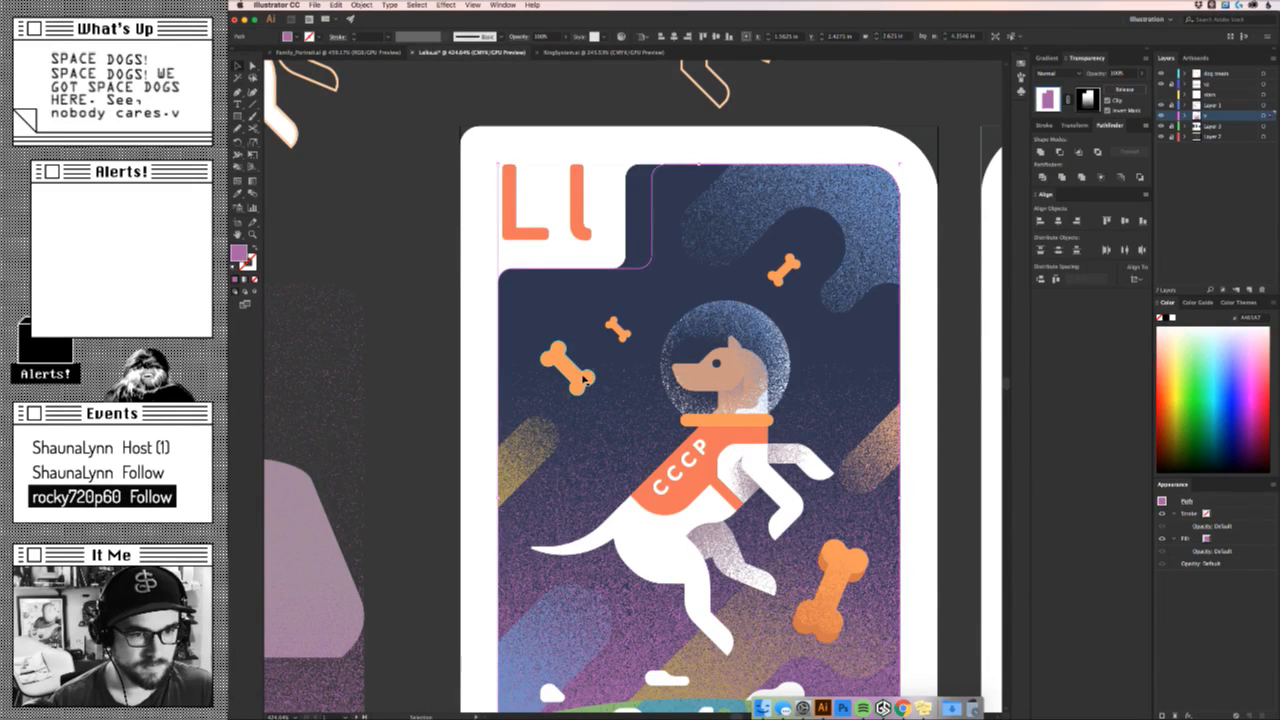
pyautogui.click(618, 415)
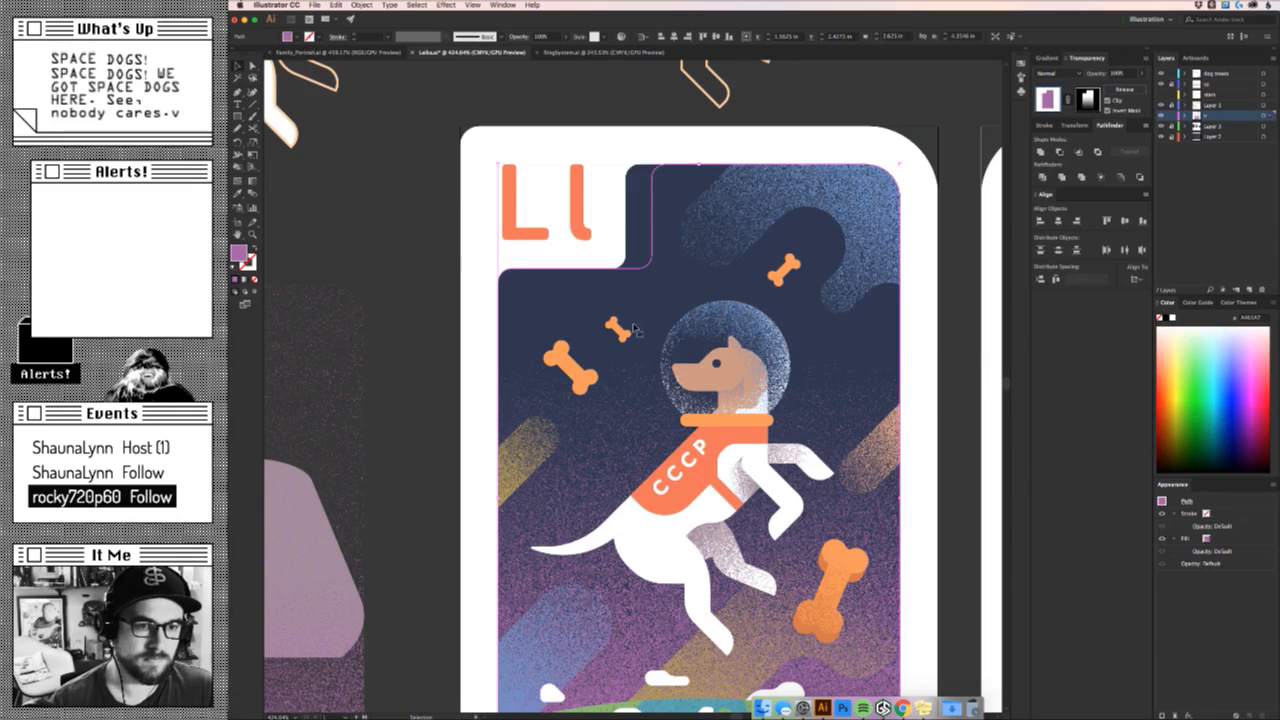
# Tilt the smallest bone the opposite way and place it above the helmet's left side, with the stars layer shown again.
pyautogui.moveTo(632, 332)
pyautogui.mouseDown()
pyautogui.moveTo(635, 305)
pyautogui.moveTo(616, 319)
pyautogui.mouseUp()
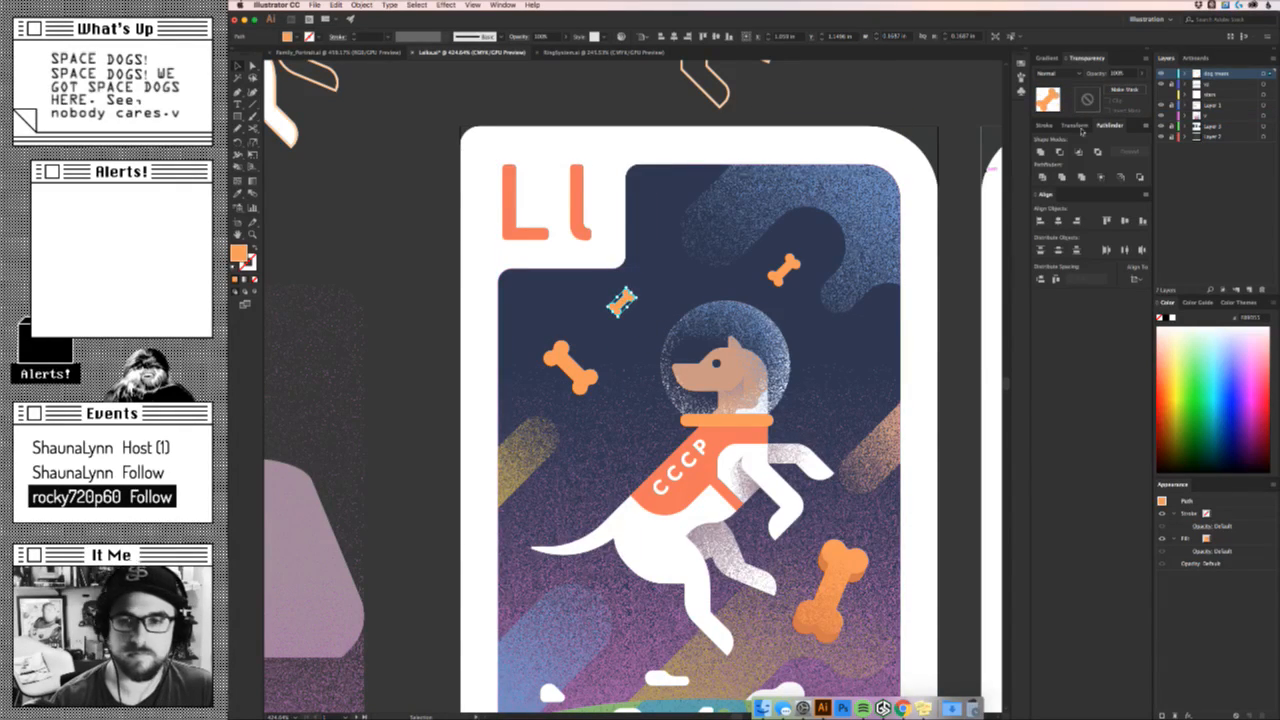
pyautogui.click(1161, 94)
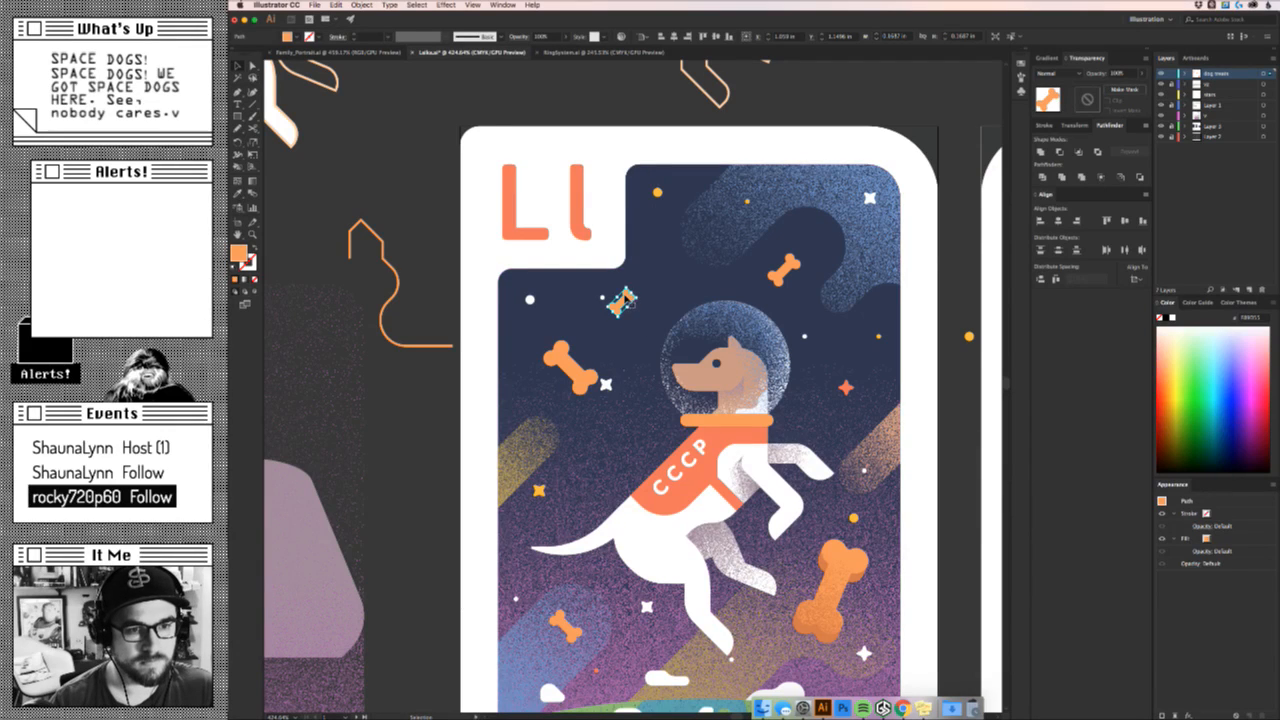
pyautogui.moveTo(626, 298); pyautogui.dragTo(655, 289)
pyautogui.click(642, 352)
pyautogui.press('z')
pyautogui.moveTo(632, 360); pyautogui.dragTo(605, 385)
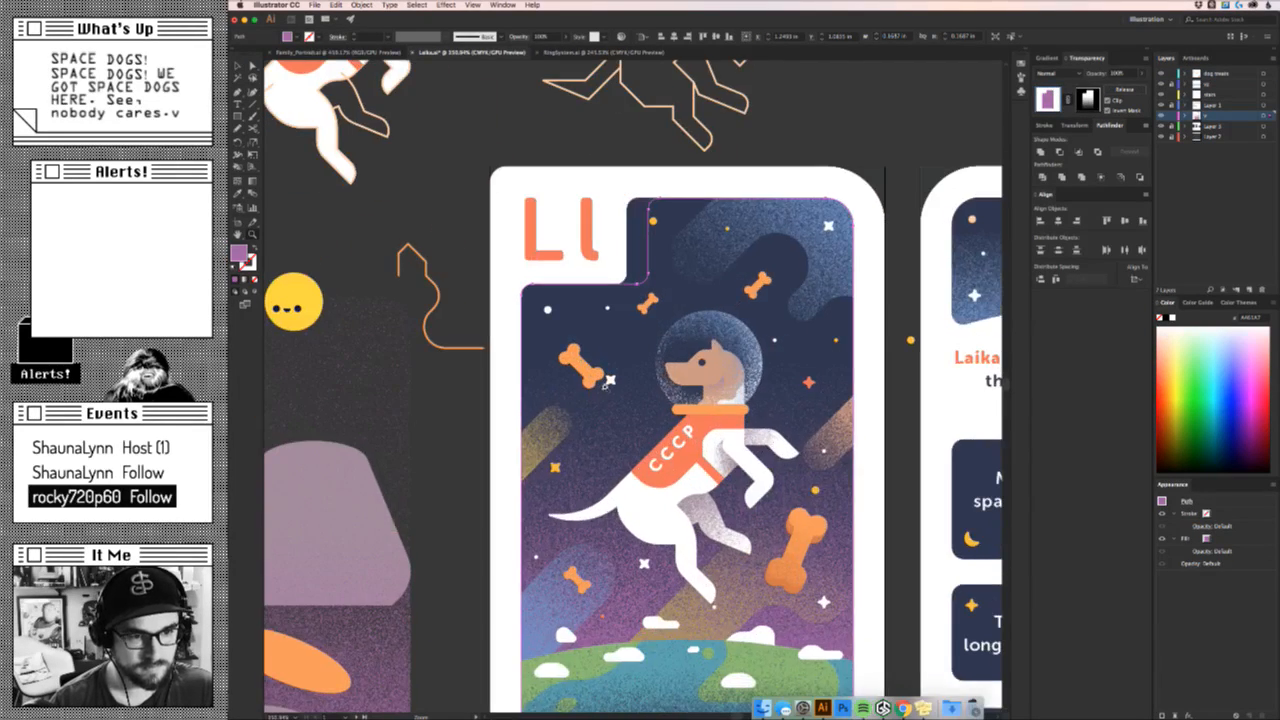
# Level the small lower-left bone and move it below the diagonal bone, and shift the nearby white star toward the dog's vest.
pyautogui.press('v')
pyautogui.moveTo(578, 580); pyautogui.dragTo(630, 446)
pyautogui.click(642, 423)
pyautogui.press('z')
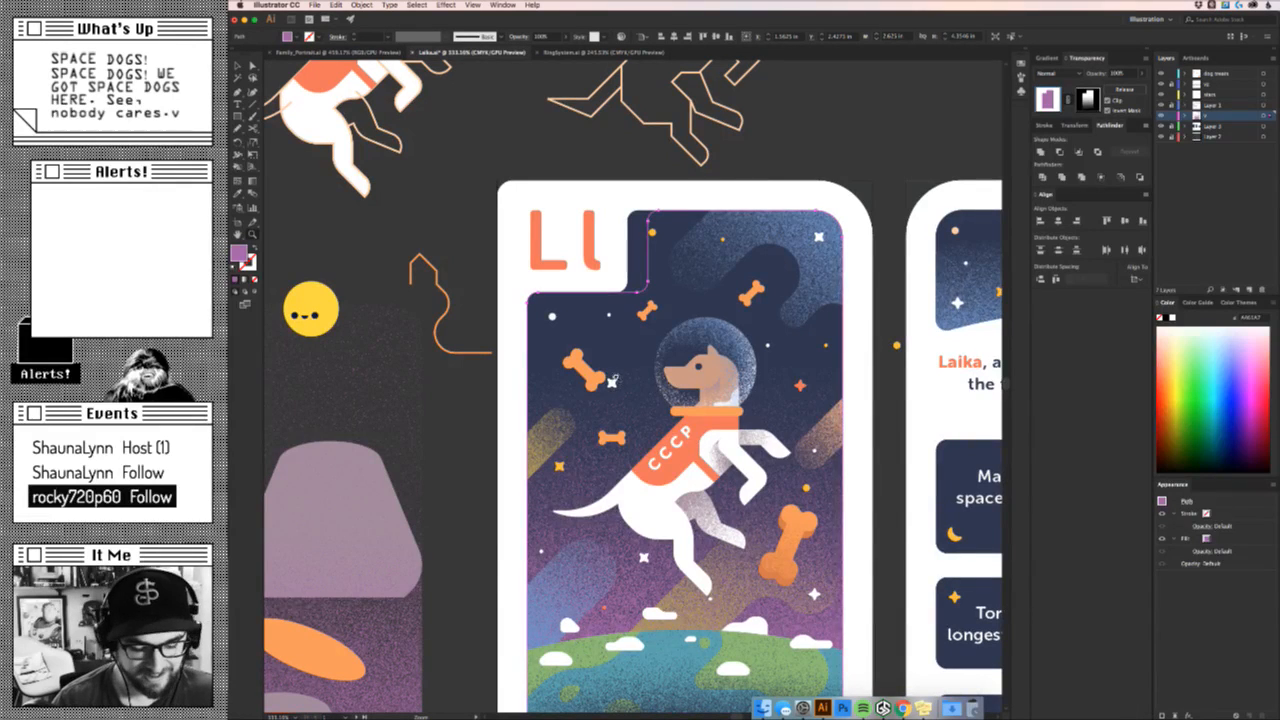
pyautogui.press('v')
pyautogui.click(644, 424)
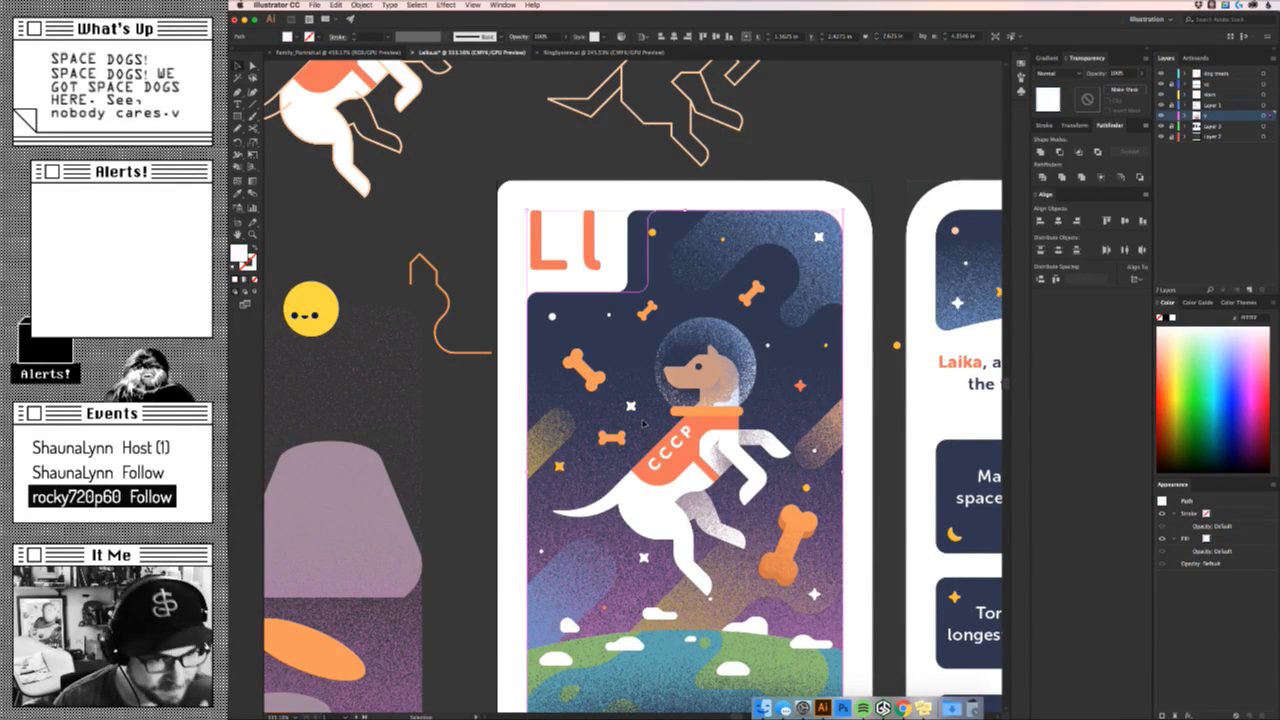
# Move the small horizontal bone back to the card's lower left, and place the yellow star above the dog's tail.
pyautogui.press('z')
pyautogui.moveTo(648, 433); pyautogui.dragTo(540, 616)
pyautogui.press('v')
pyautogui.click(540, 616)
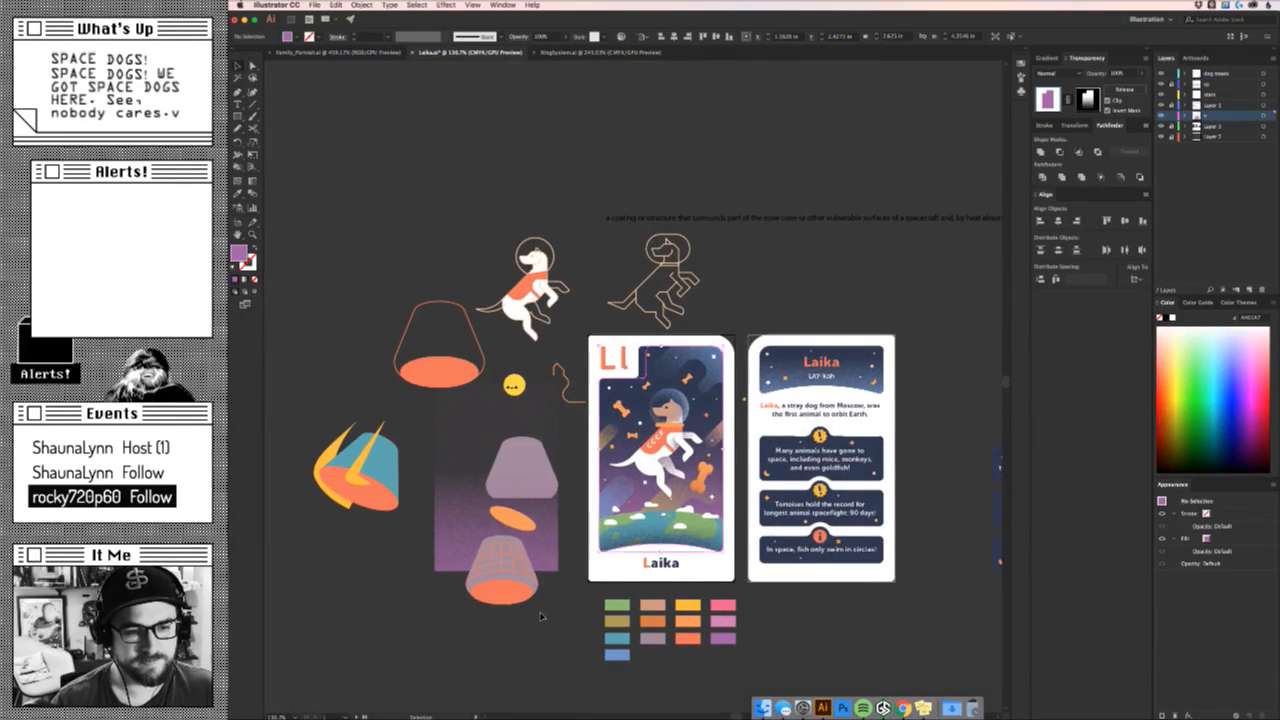
pyautogui.press('z')
pyautogui.moveTo(636, 497); pyautogui.dragTo(590, 482)
pyautogui.click(428, 563)
pyautogui.press('z')
pyautogui.press('v')
pyautogui.click(614, 396)
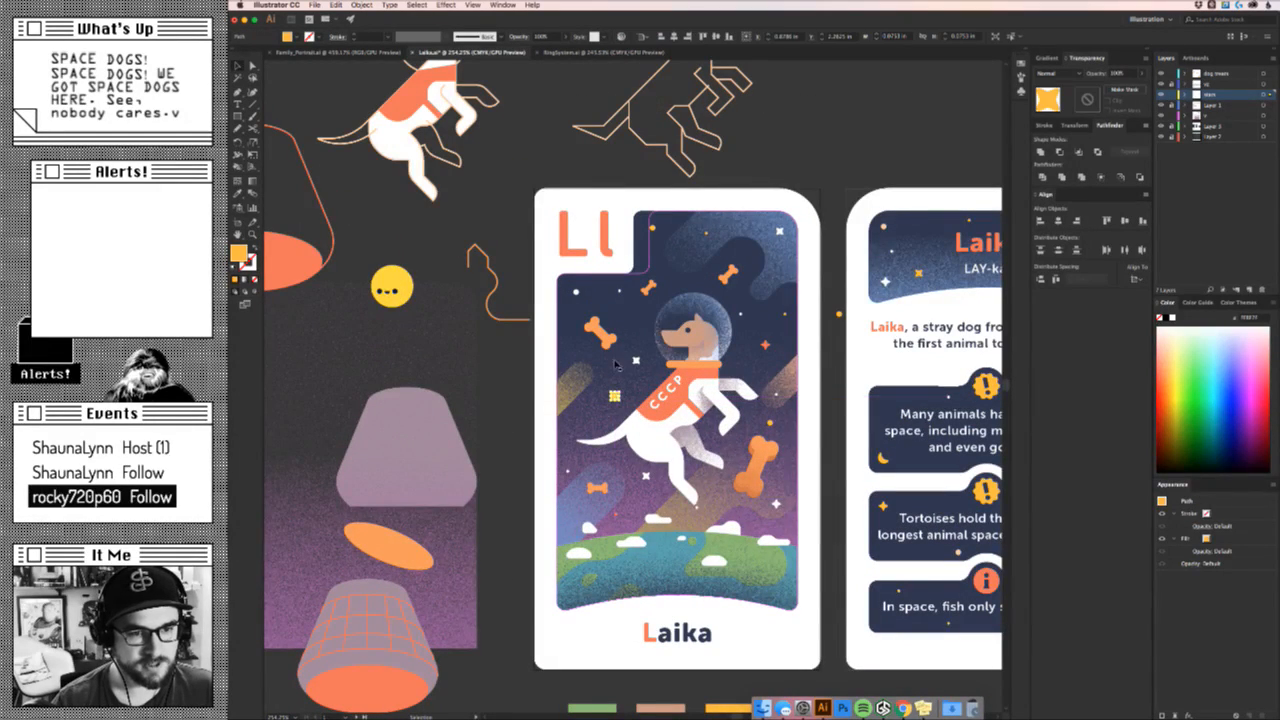
# Move the yellow star off the card and fill its place with copies of the small yellow and white dots.
pyautogui.press('z')
pyautogui.moveTo(612, 369); pyautogui.dragTo(650, 350)
pyautogui.press('v')
pyautogui.press('shift+super+a')
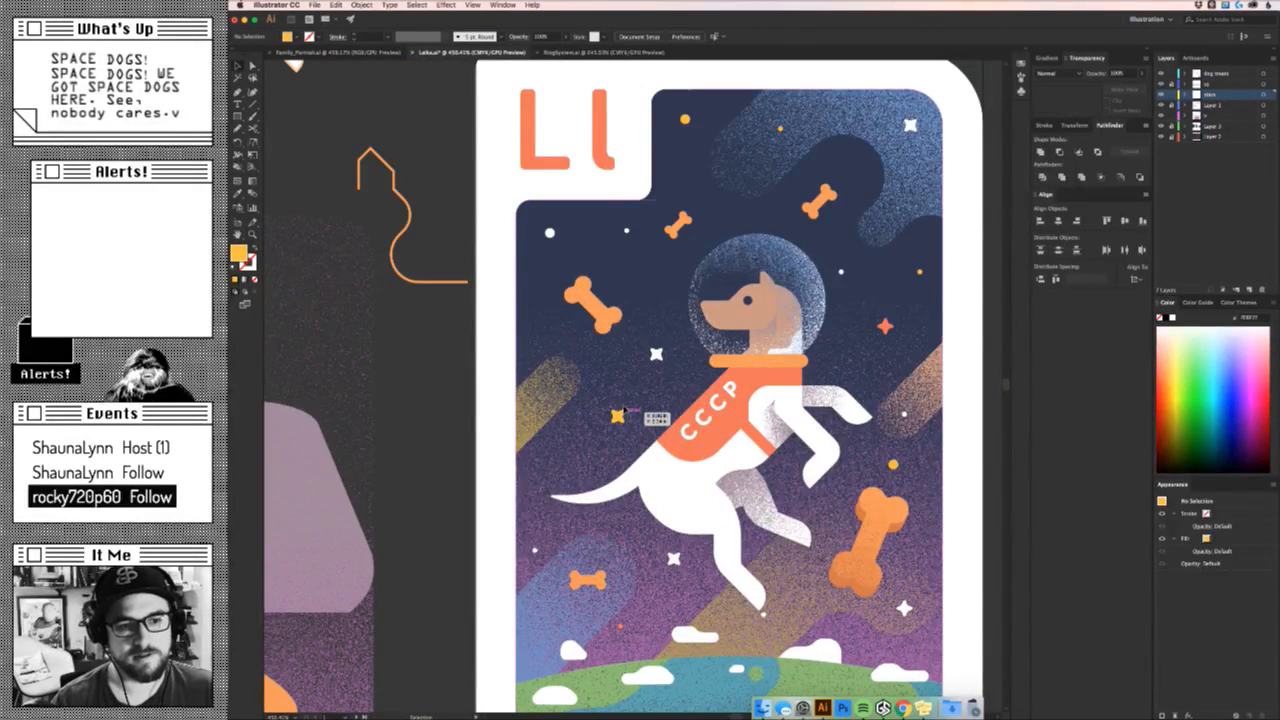
pyautogui.moveTo(622, 411); pyautogui.dragTo(424, 367)
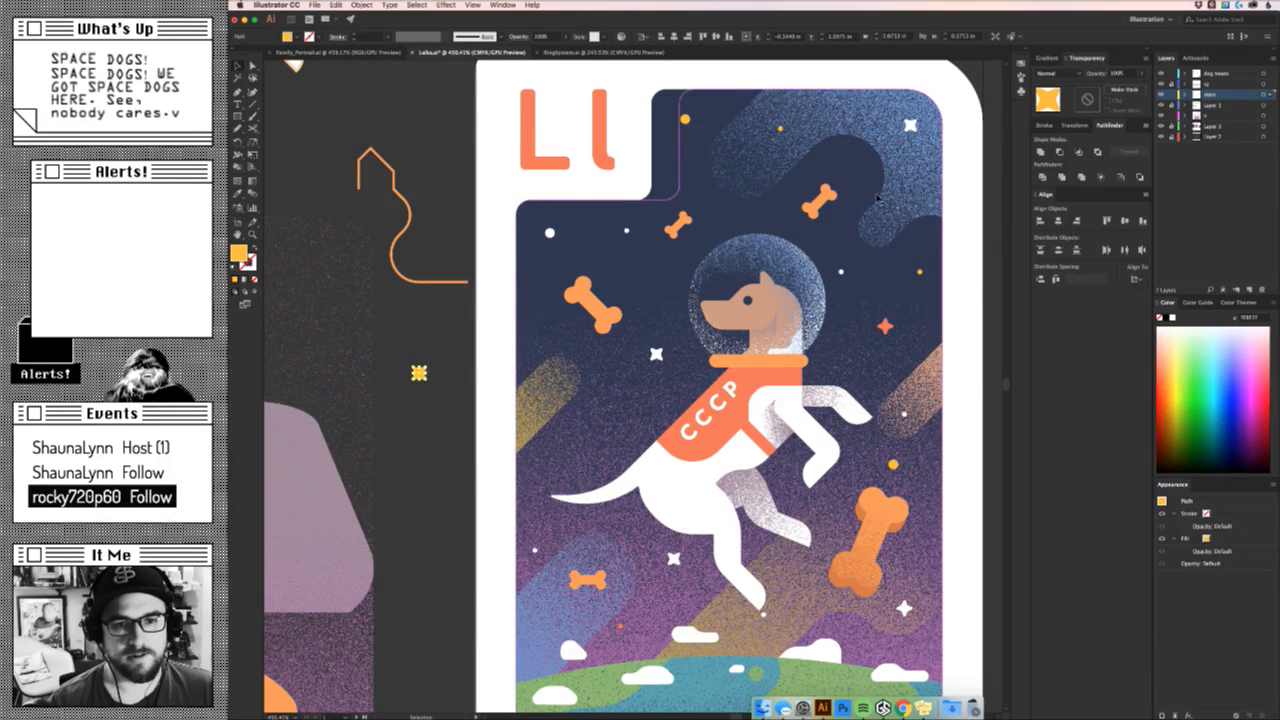
pyautogui.moveTo(924, 270); pyautogui.dragTo(620, 393)
pyautogui.moveTo(840, 271); pyautogui.dragTo(594, 407)
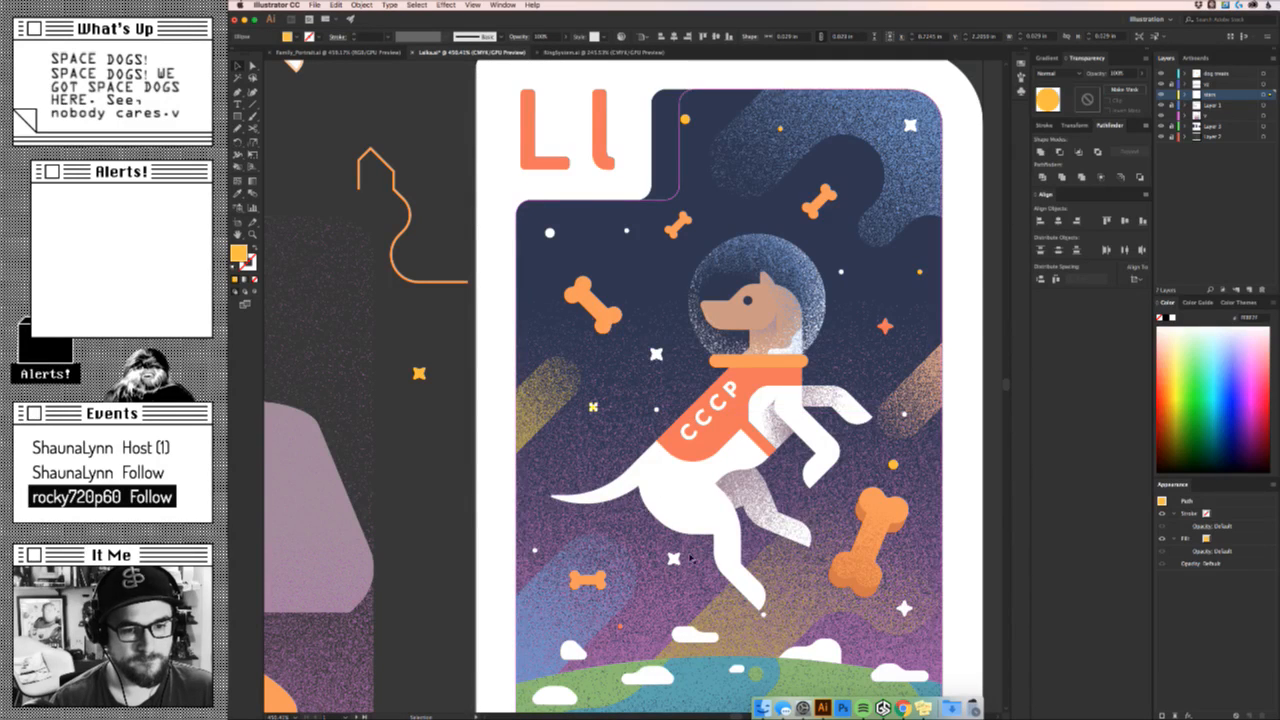
pyautogui.moveTo(688, 558); pyautogui.dragTo(797, 622)
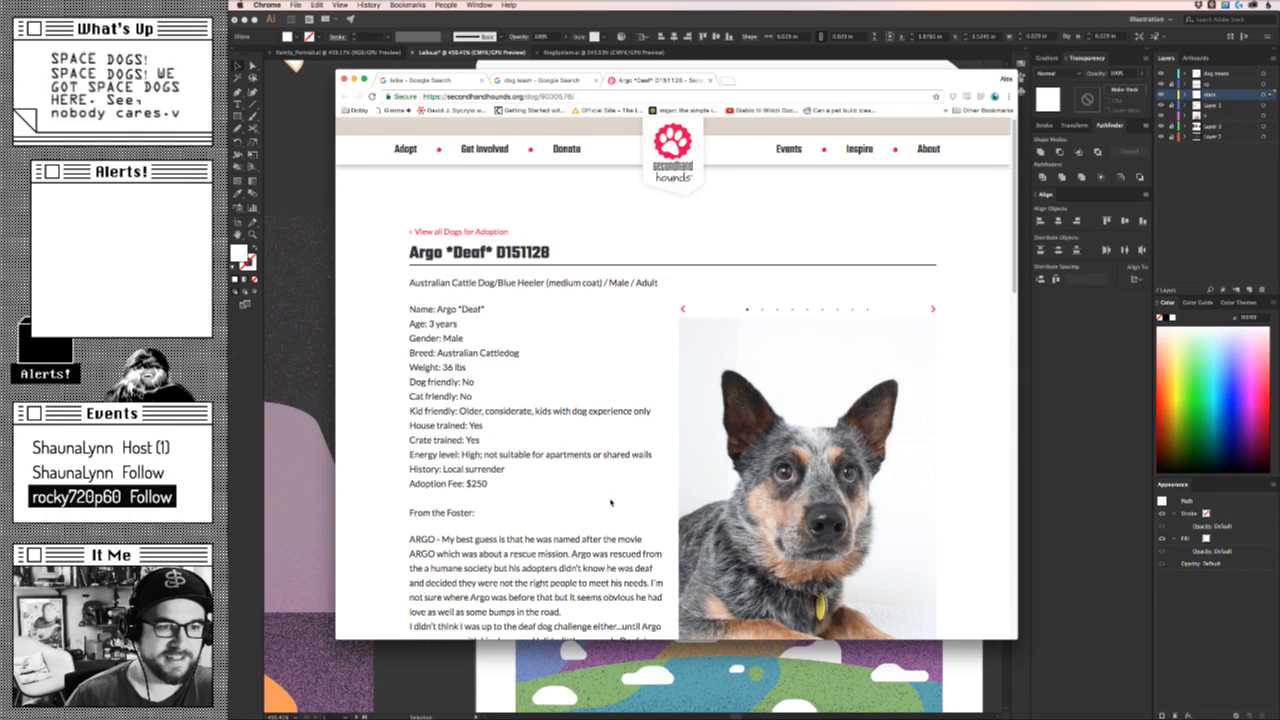
# Read Argo's adoption profile on the Secondhand Hounds site in Chrome, look through the dog's photos, and close the page.
pyautogui.scroll(-2, 611, 503)
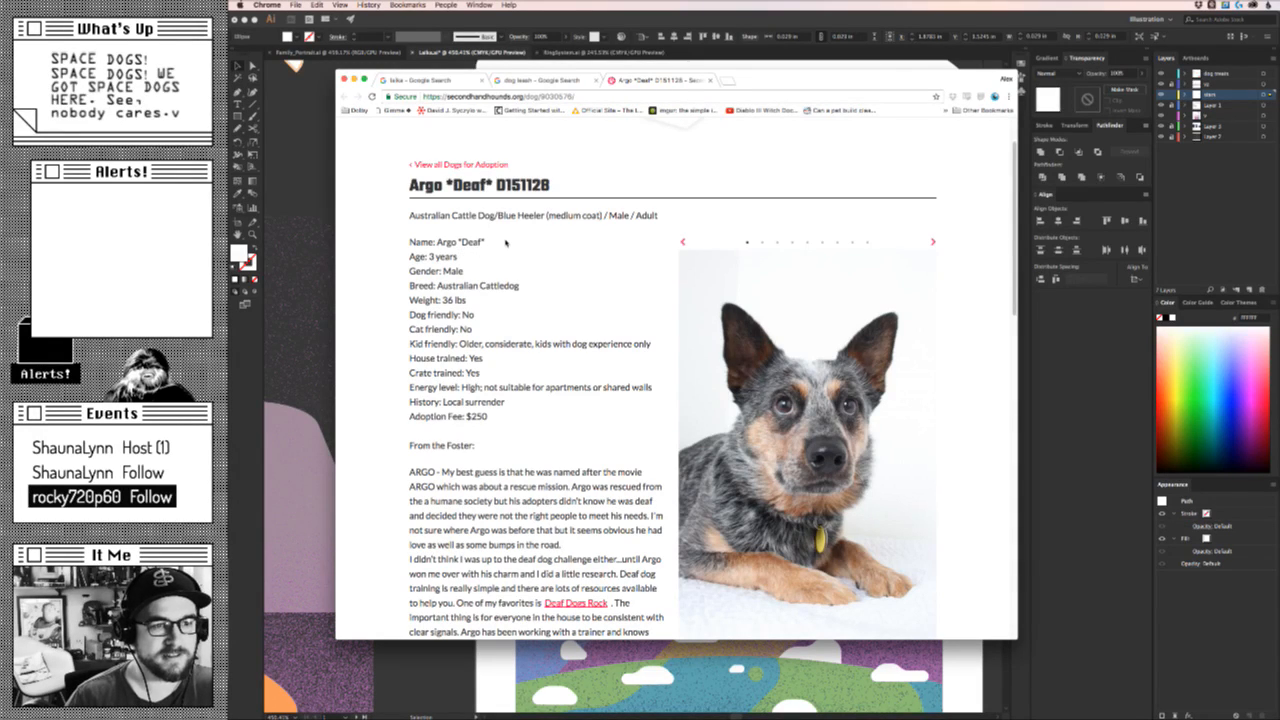
pyautogui.click(763, 243)
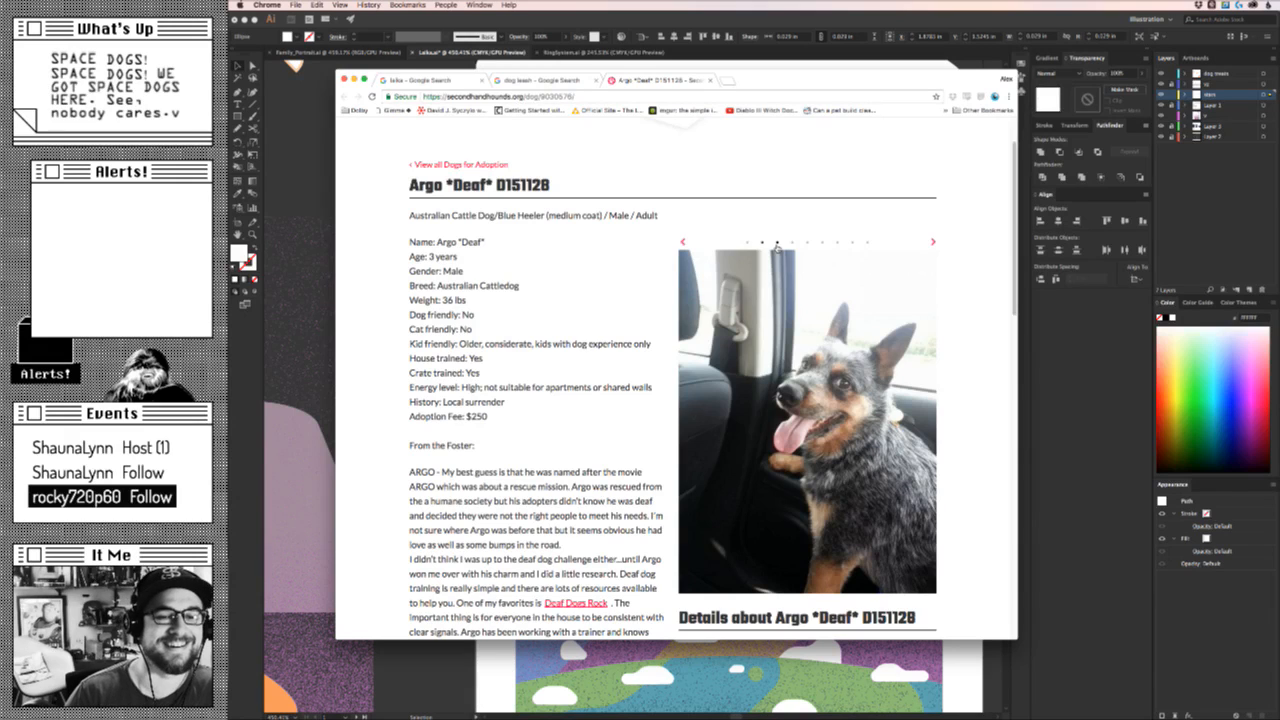
pyautogui.scroll(-3, 871, 413)
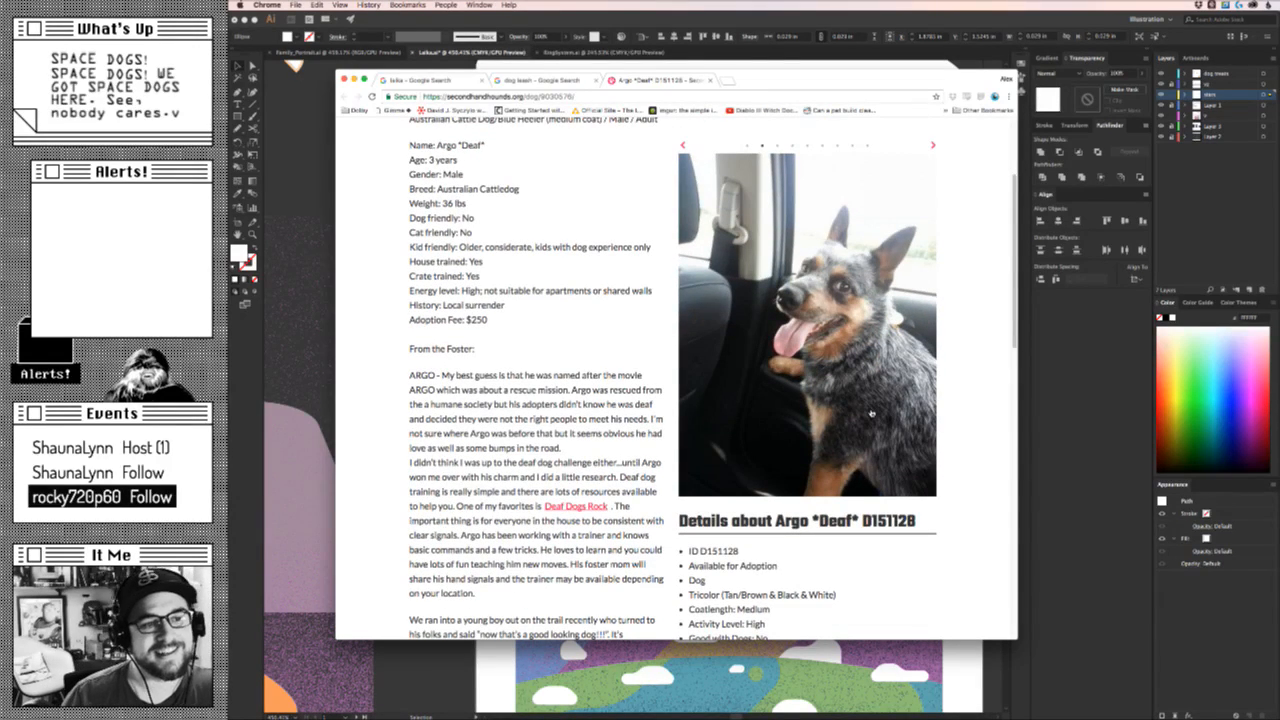
pyautogui.scroll(1, 871, 413)
pyautogui.moveTo(474, 260); pyautogui.dragTo(407, 249)
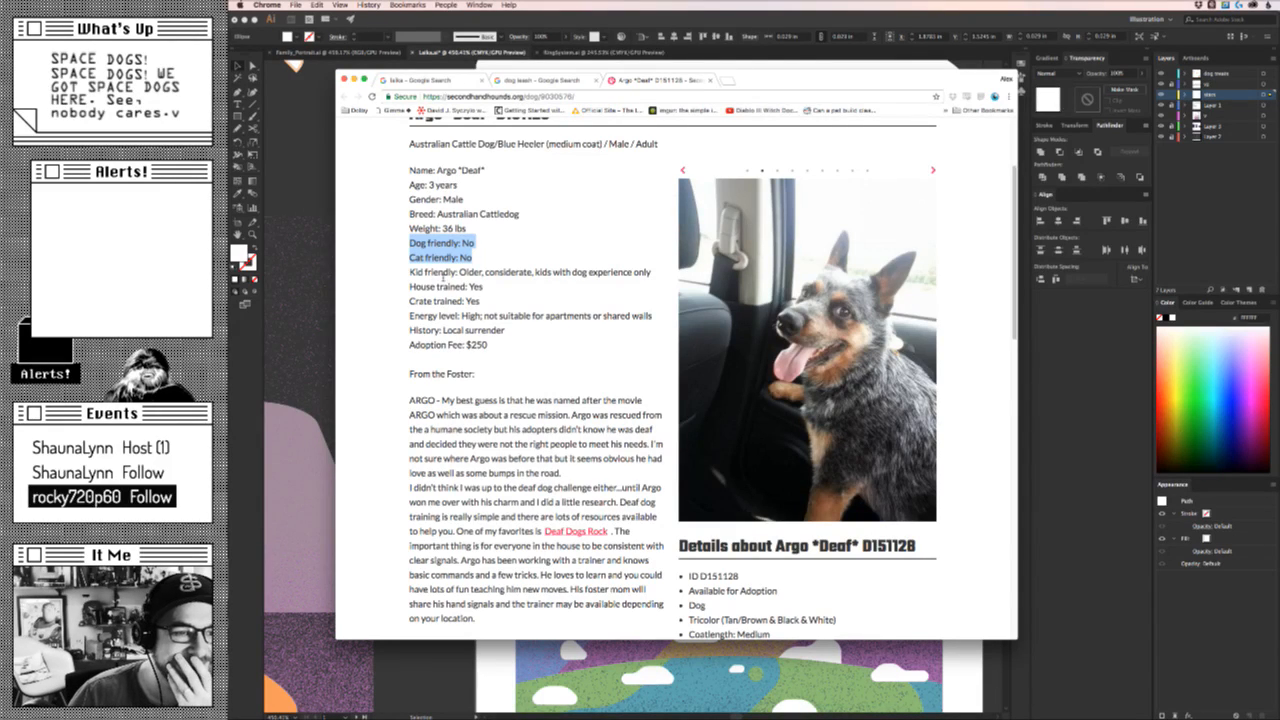
pyautogui.scroll(2, 650, 232)
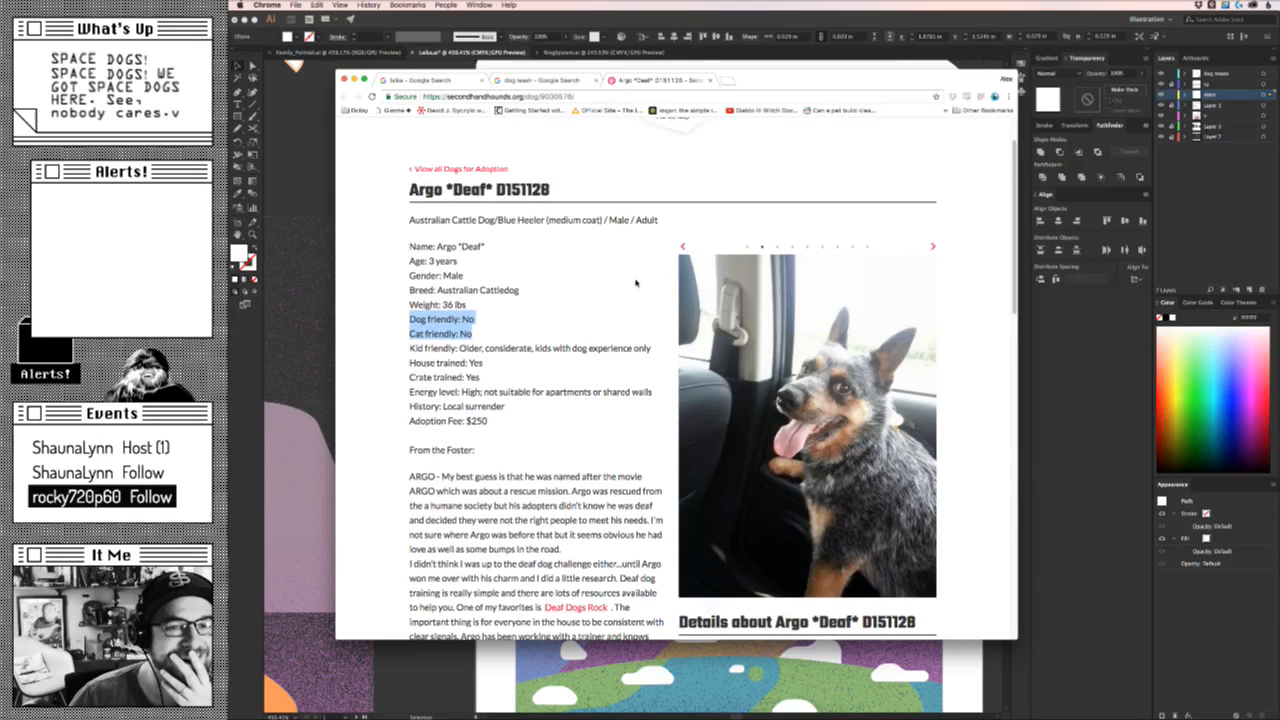
pyautogui.click(778, 247)
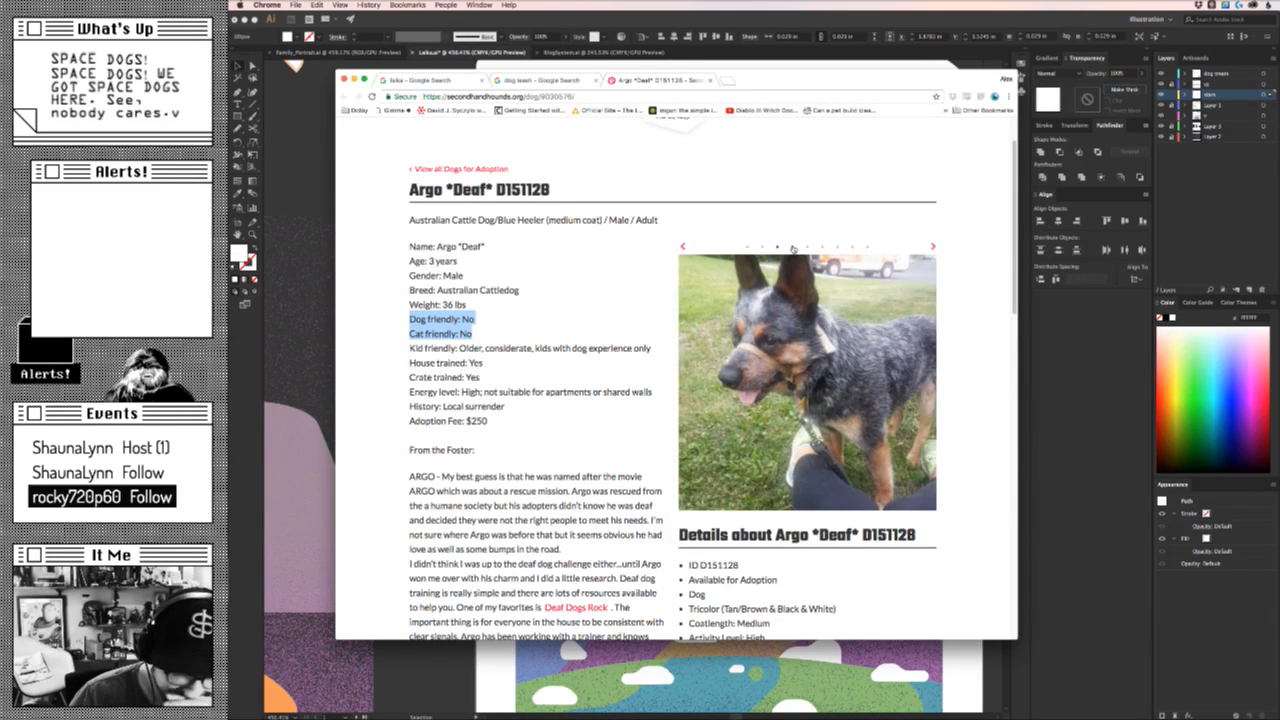
pyautogui.click(792, 248)
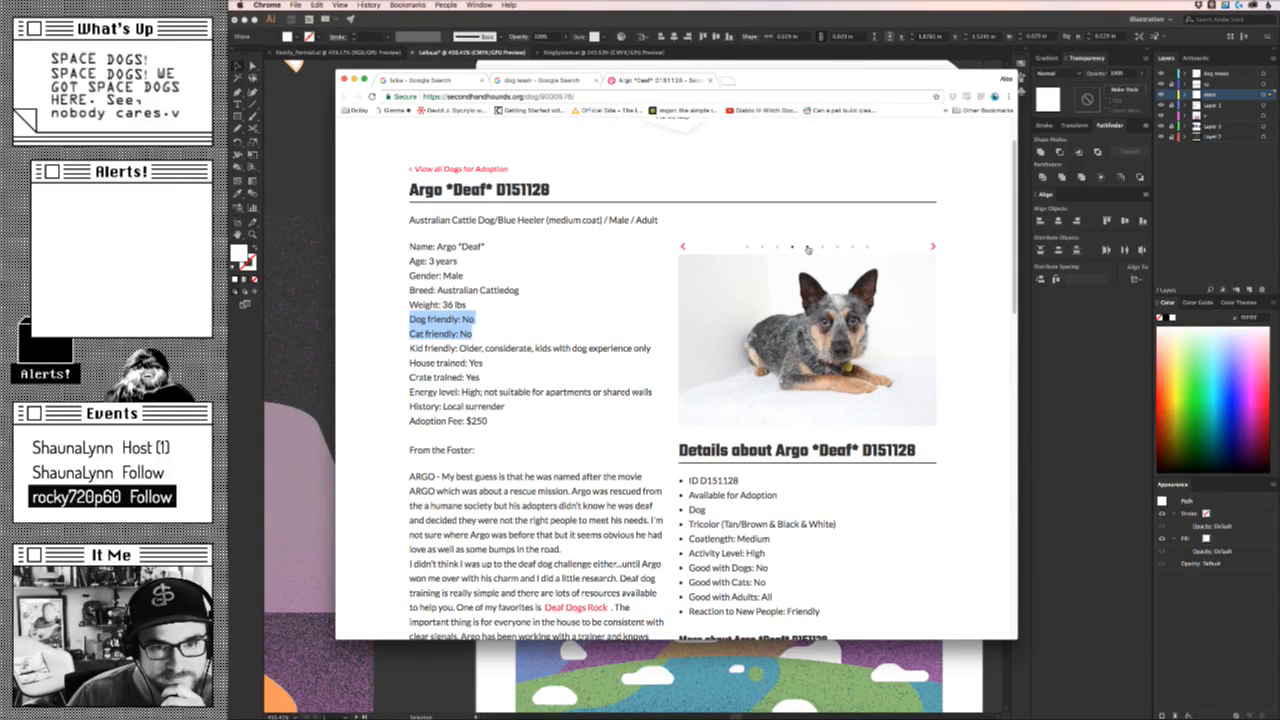
pyautogui.click(808, 249)
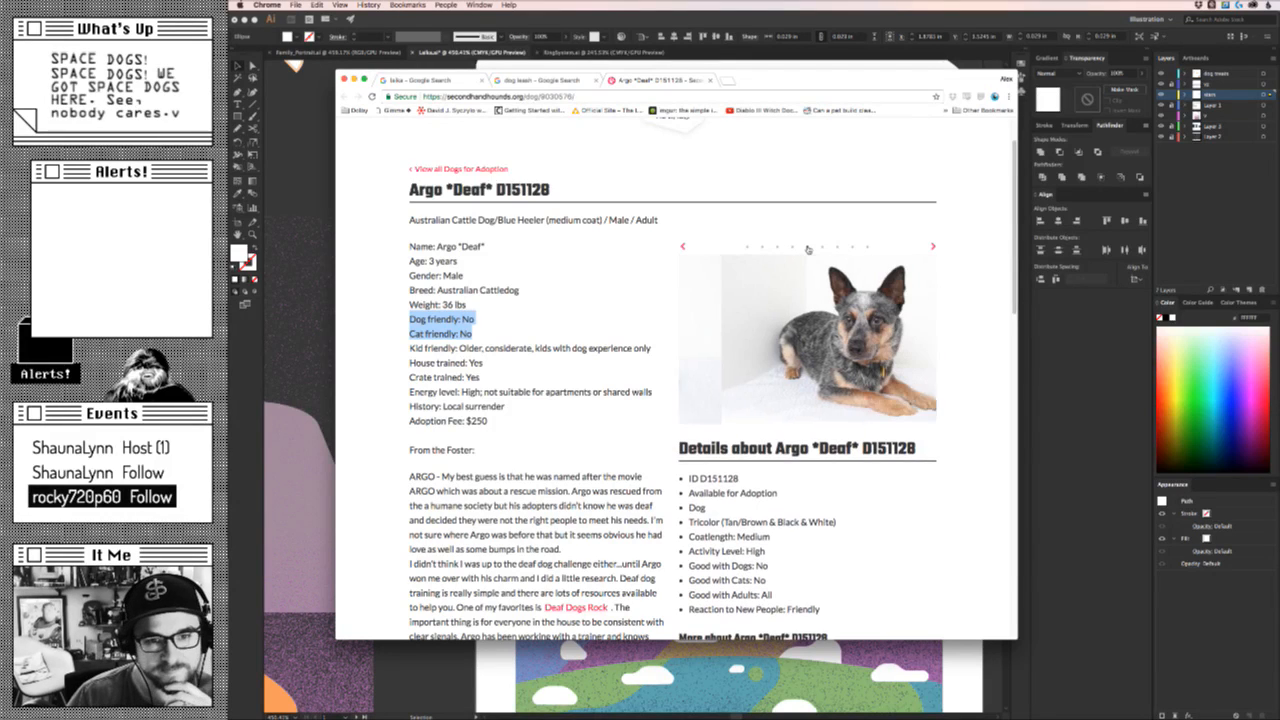
pyautogui.click(835, 249)
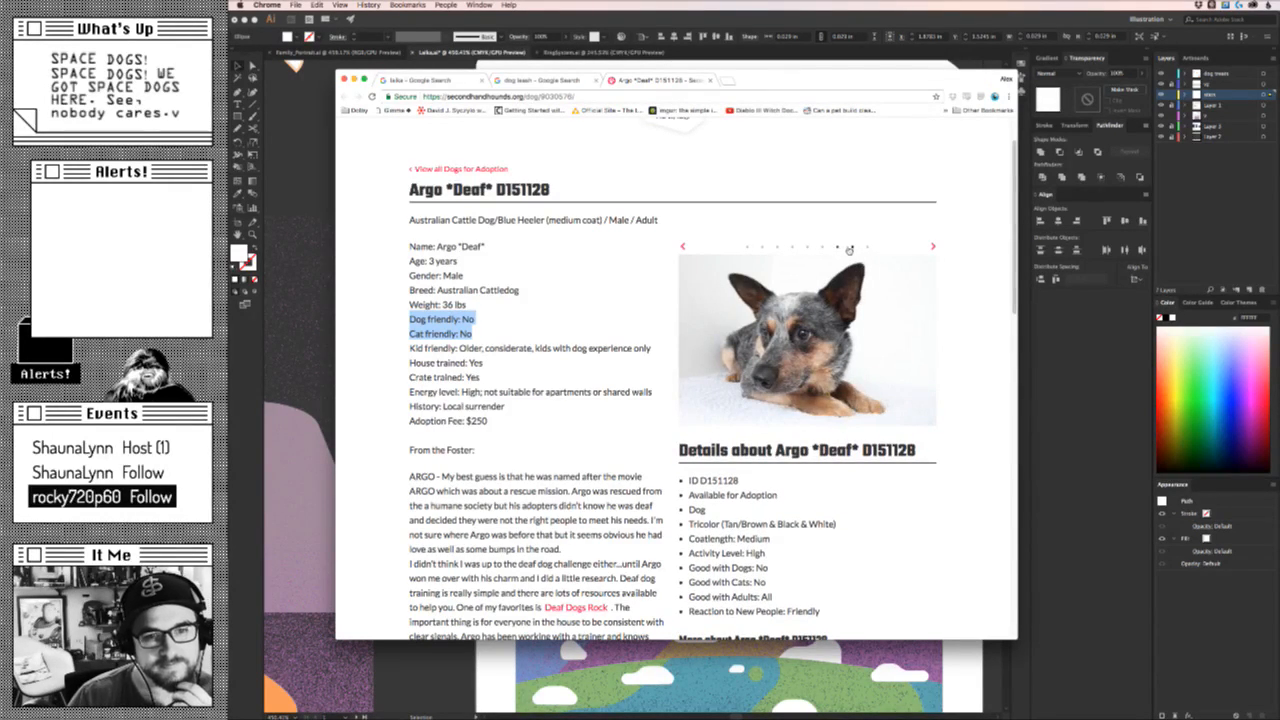
pyautogui.click(851, 249)
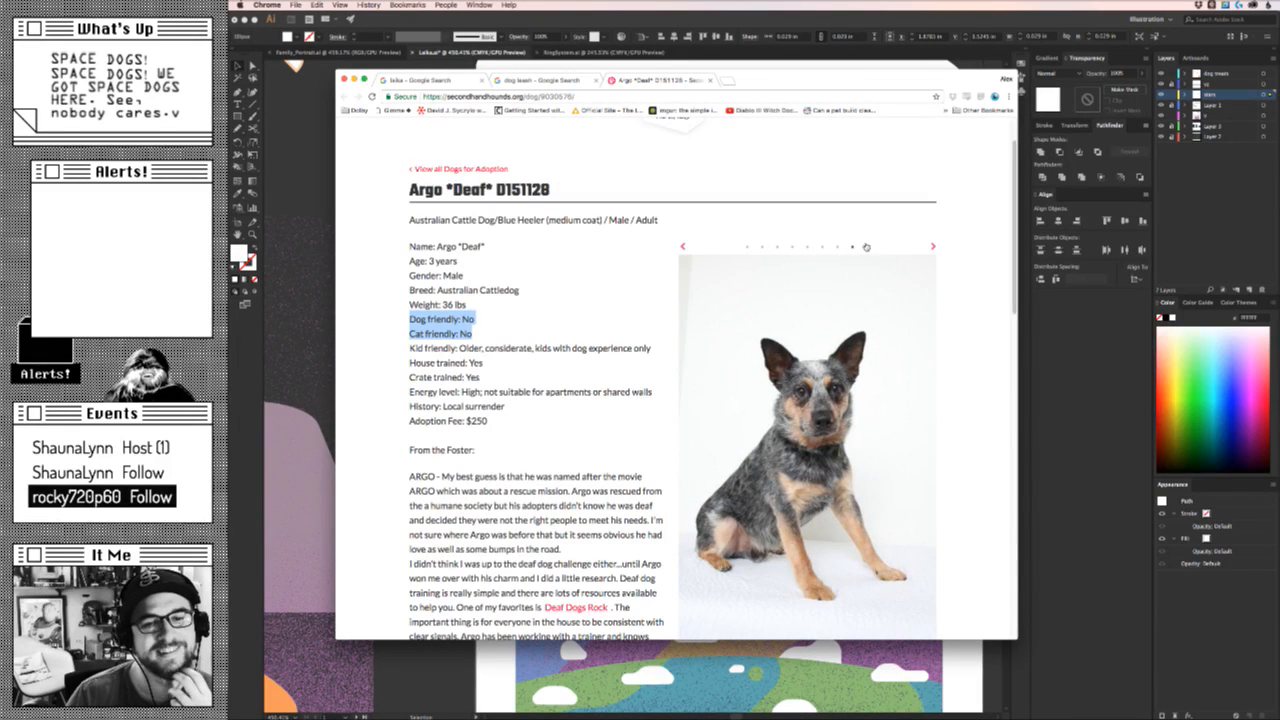
pyautogui.click(866, 249)
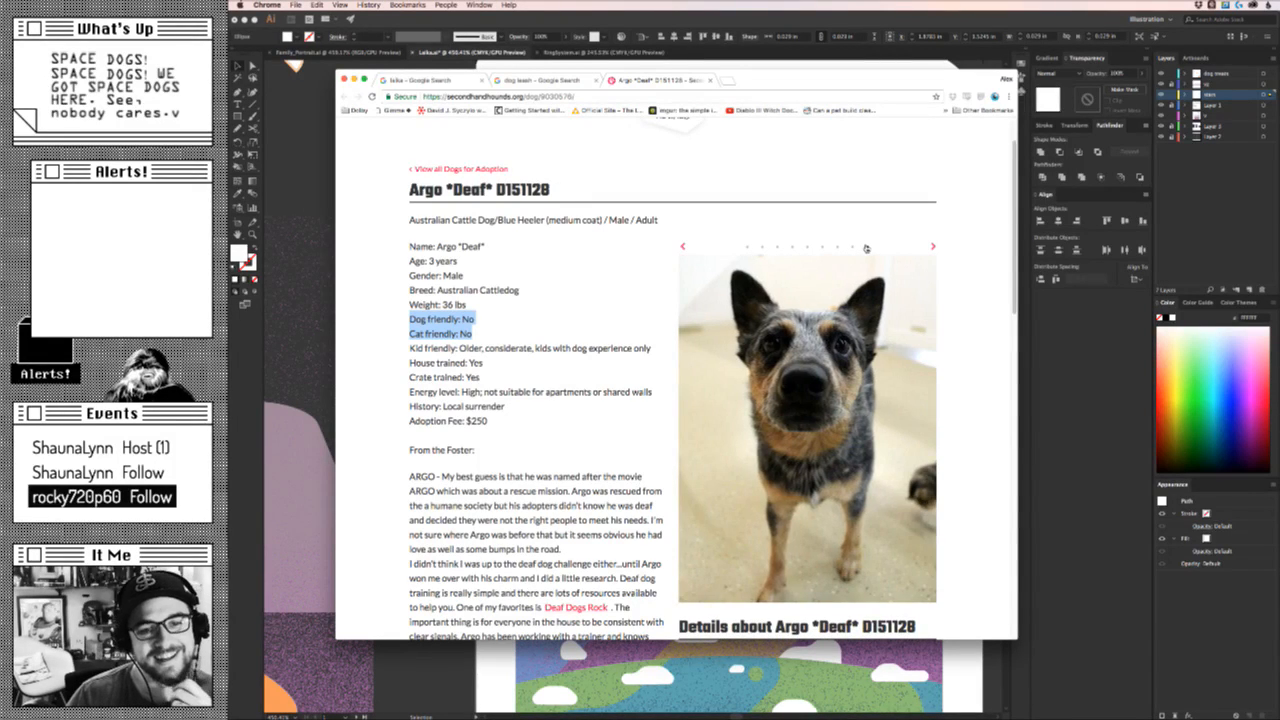
pyautogui.scroll(-2, 602, 424)
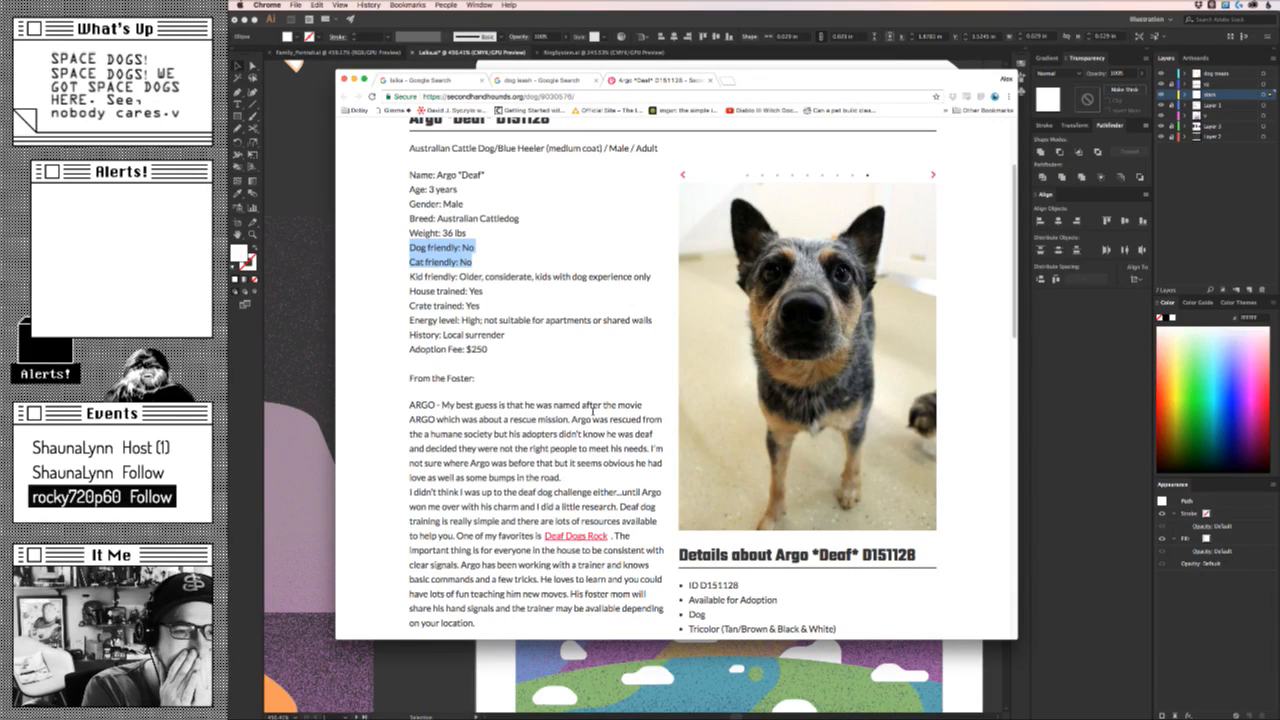
pyautogui.click(708, 80)
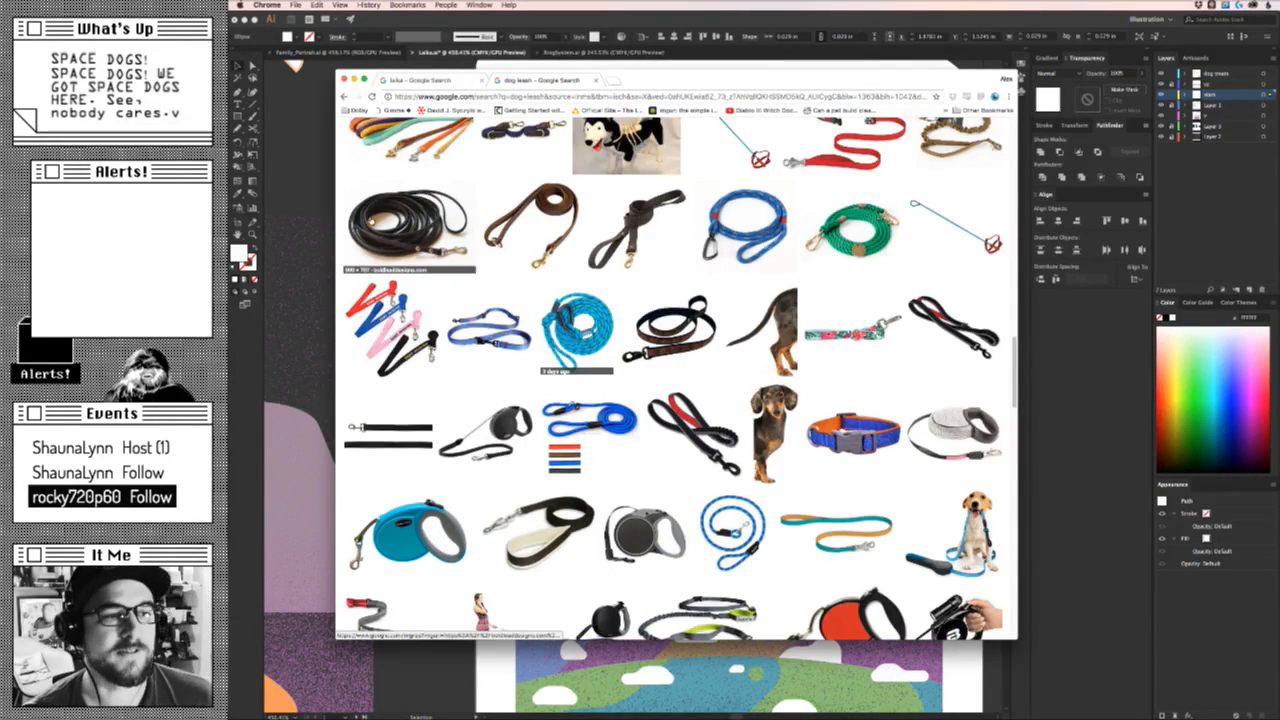
# Switch back to Illustrator and adjust the placement of the bones left of the dog's helmet.
pyautogui.click(310, 197)
pyautogui.moveTo(722, 489); pyautogui.dragTo(682, 265)
pyautogui.click(682, 265)
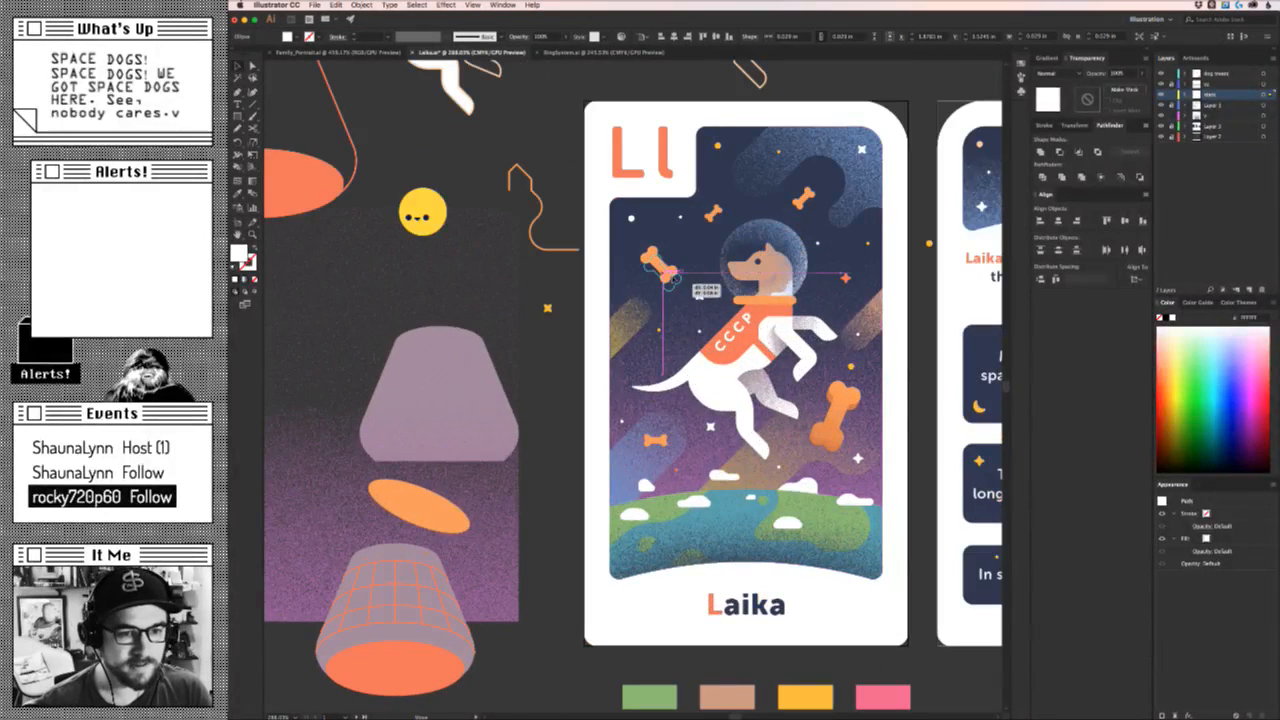
pyautogui.click(556, 250)
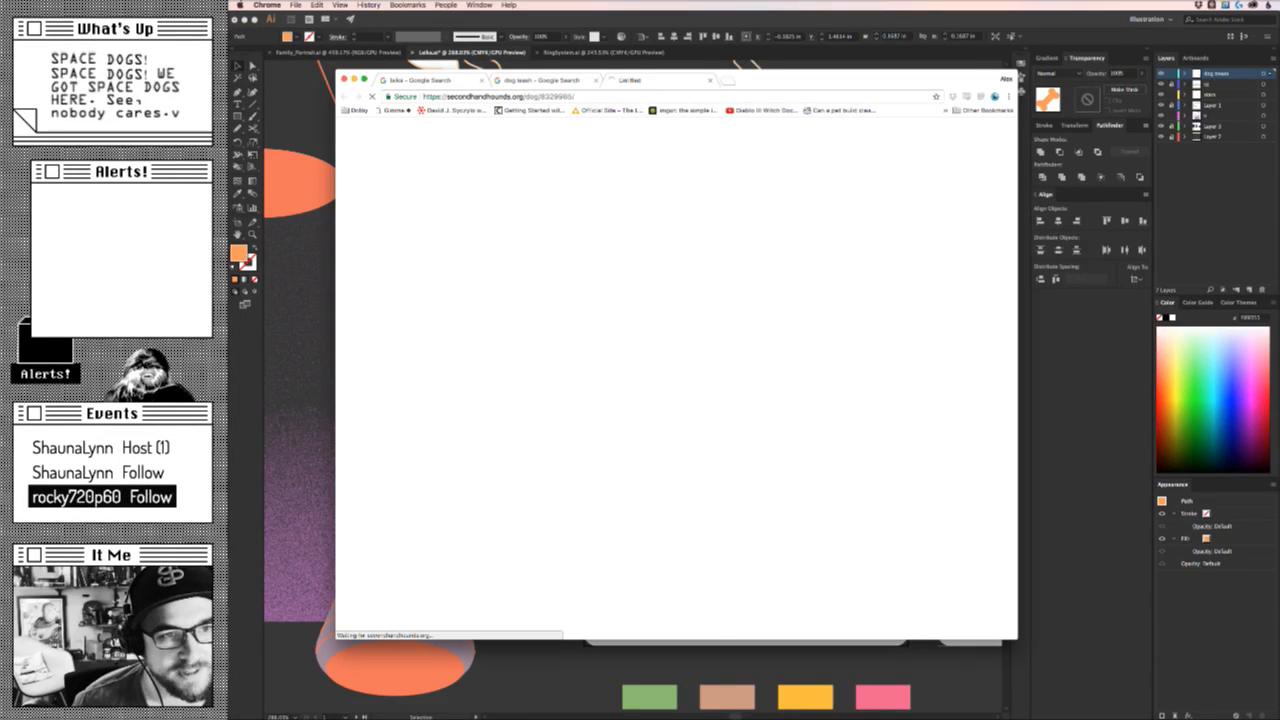
# View Atticus's adoption profile on the Secondhand Hounds site in Chrome and look through the dog's photos.
pyautogui.scroll(-3, 738, 147)
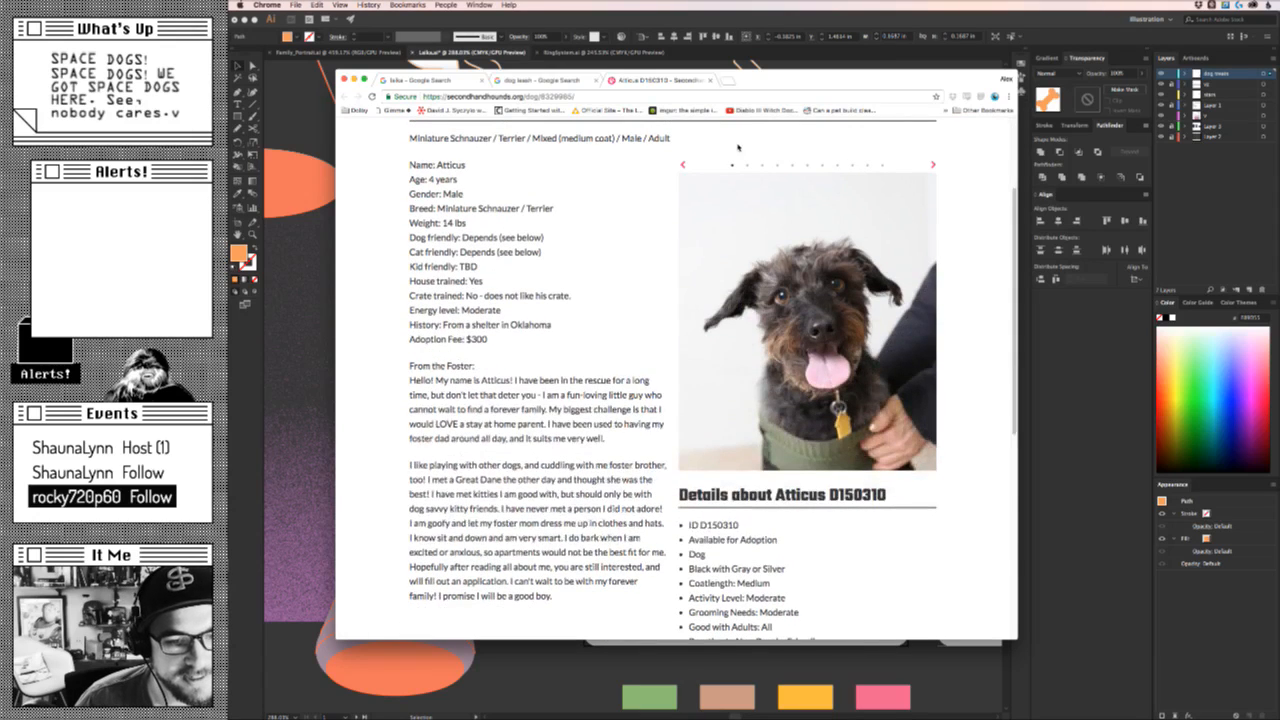
pyautogui.click(747, 165)
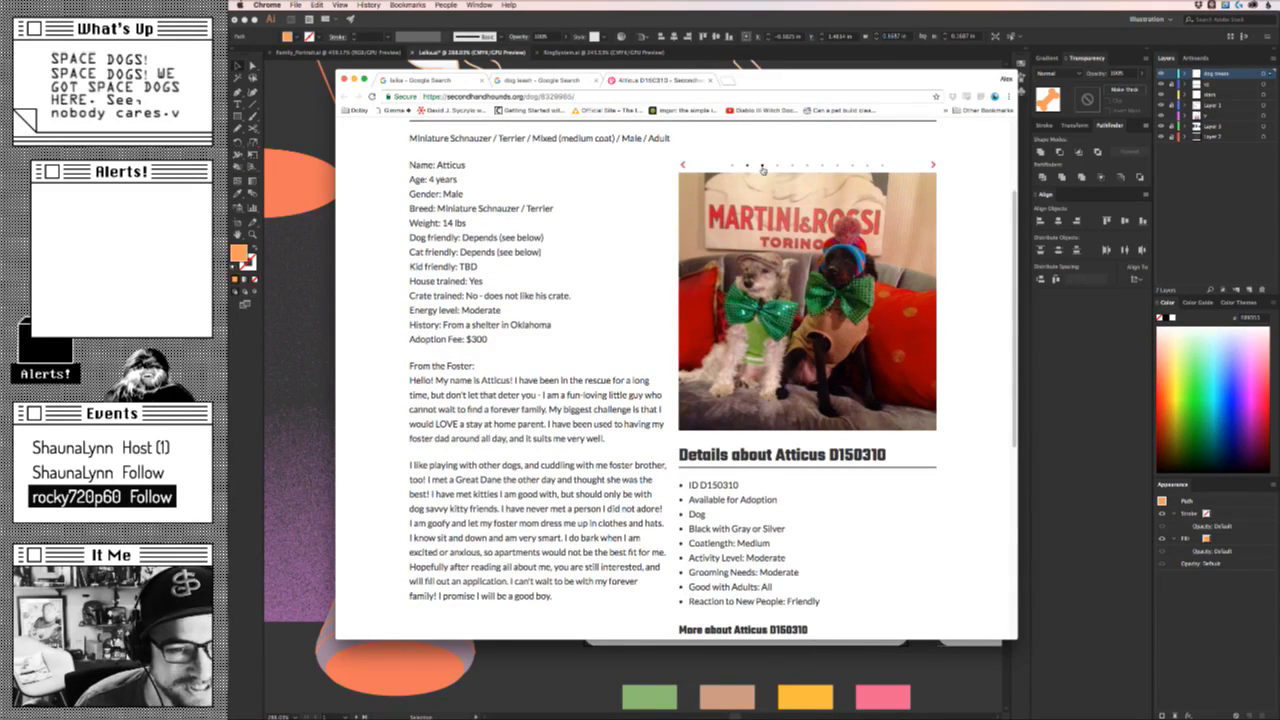
pyautogui.click(762, 166)
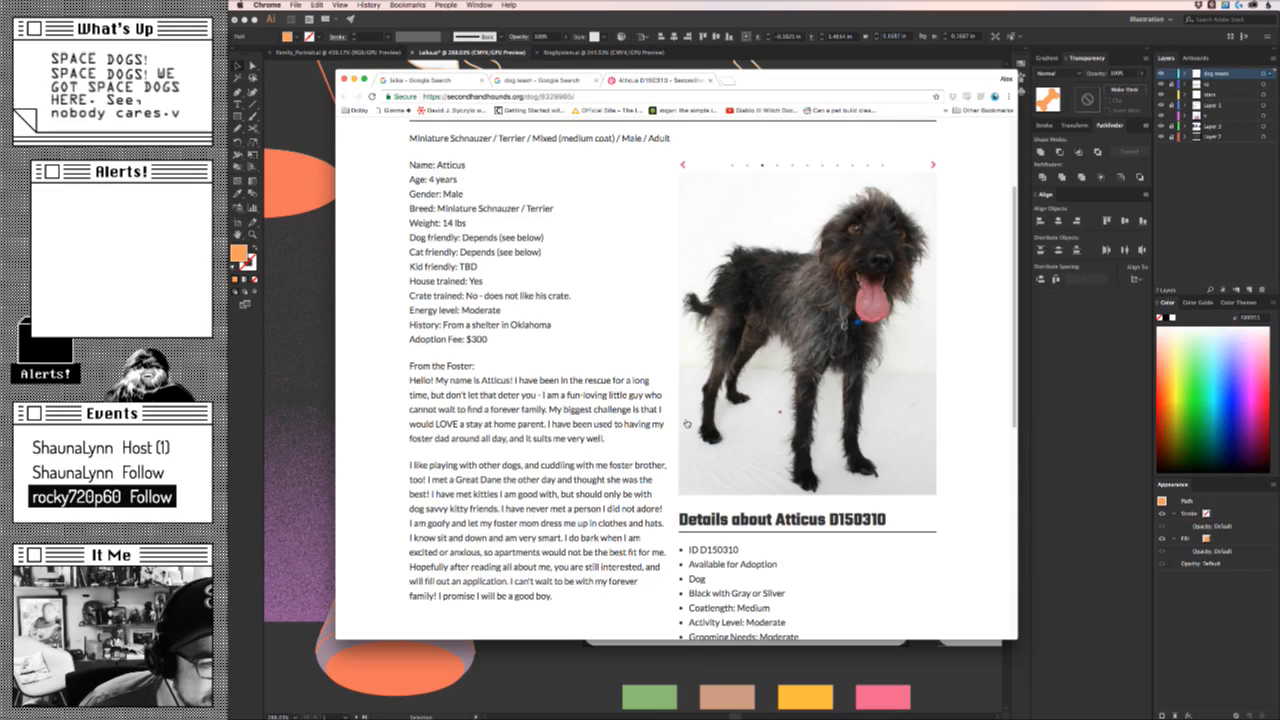
# Browse the remaining photos in Atticus's adoption profile on the Secondhand Hounds site and close the page.
pyautogui.click(777, 166)
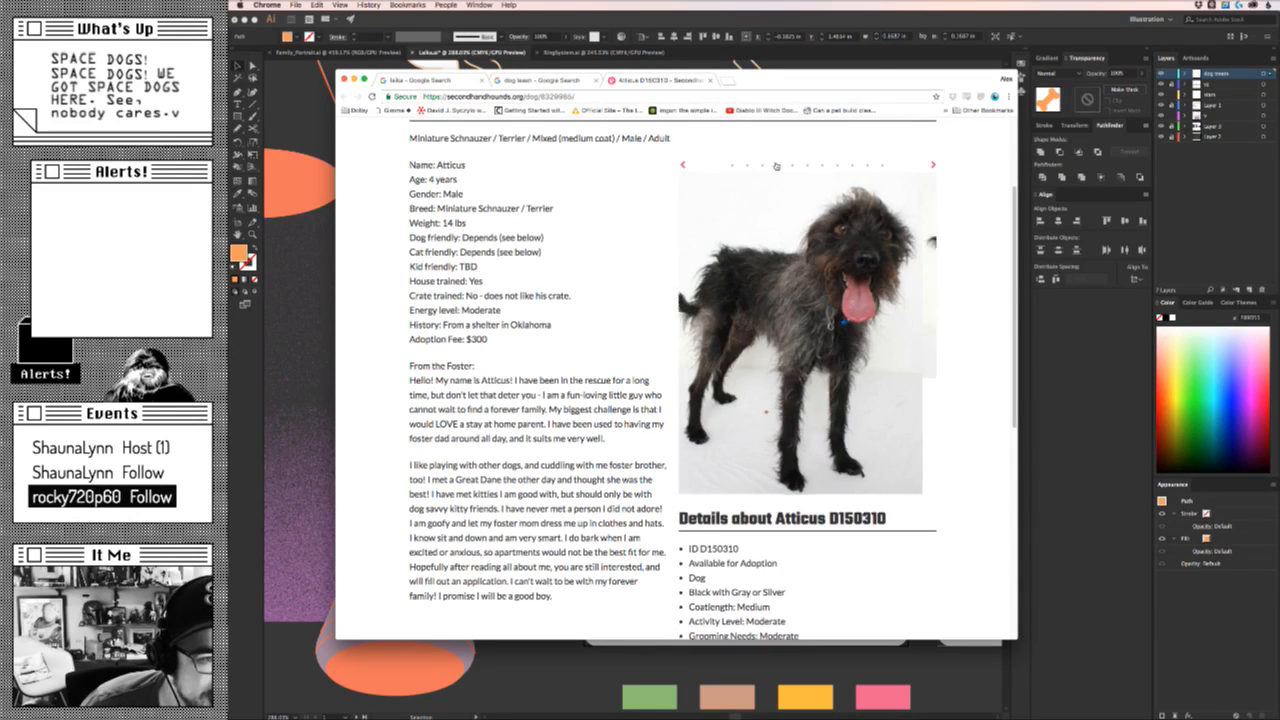
pyautogui.click(792, 166)
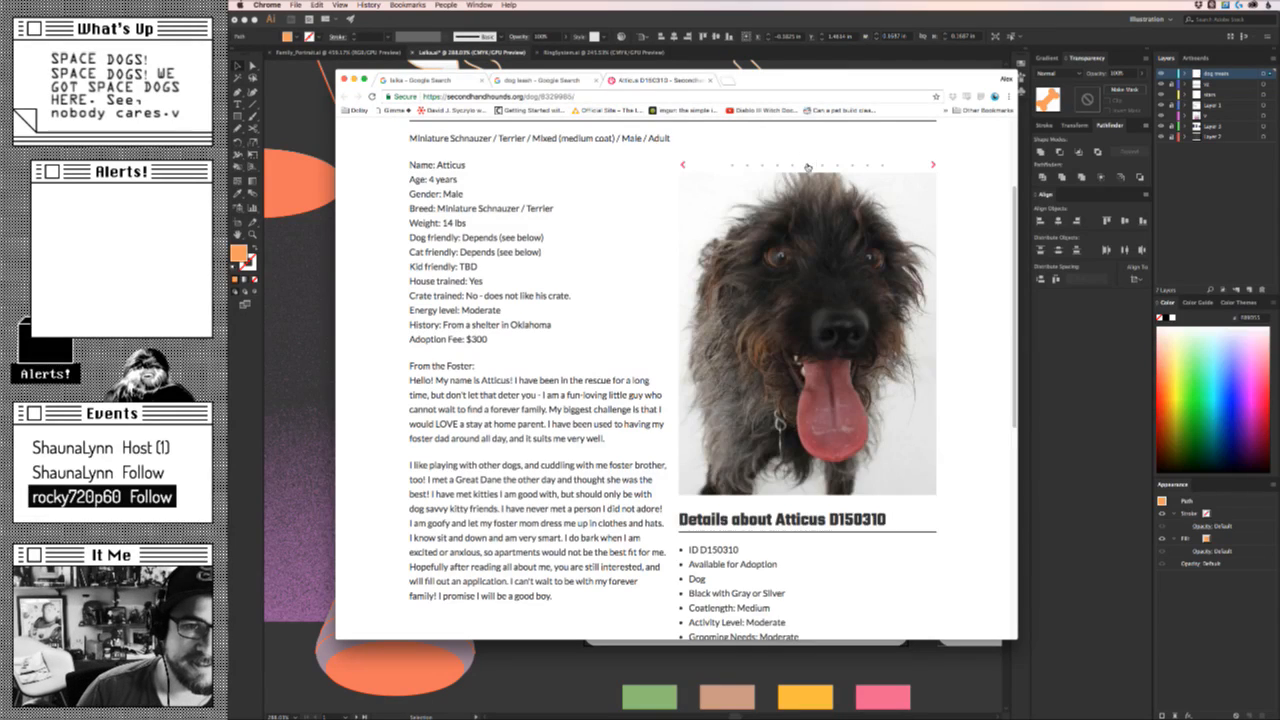
pyautogui.click(807, 166)
pyautogui.click(822, 166)
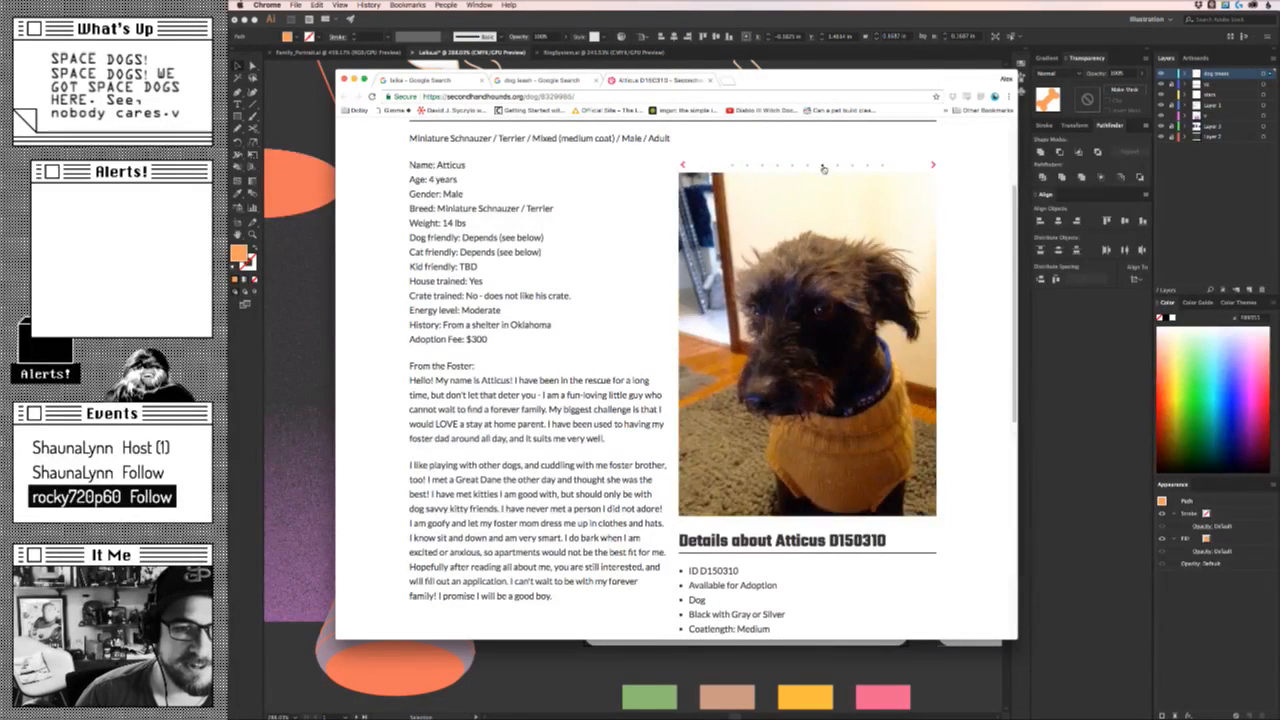
pyautogui.click(837, 166)
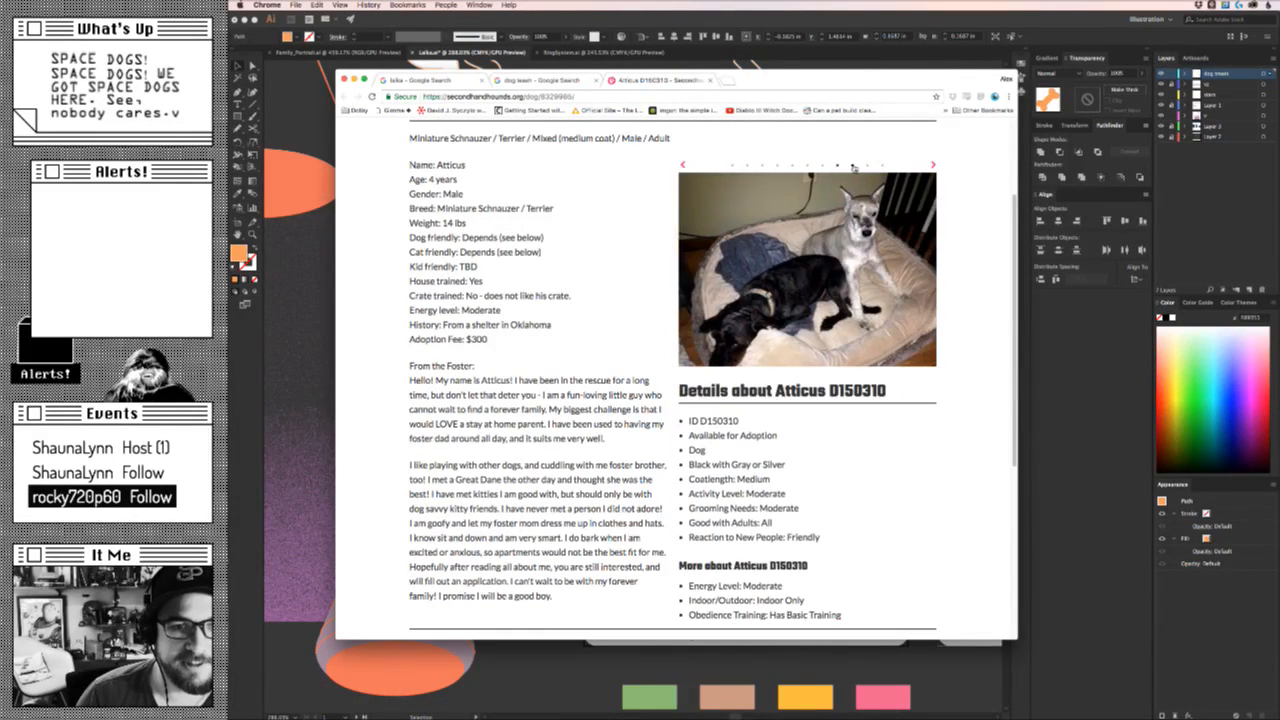
pyautogui.click(852, 166)
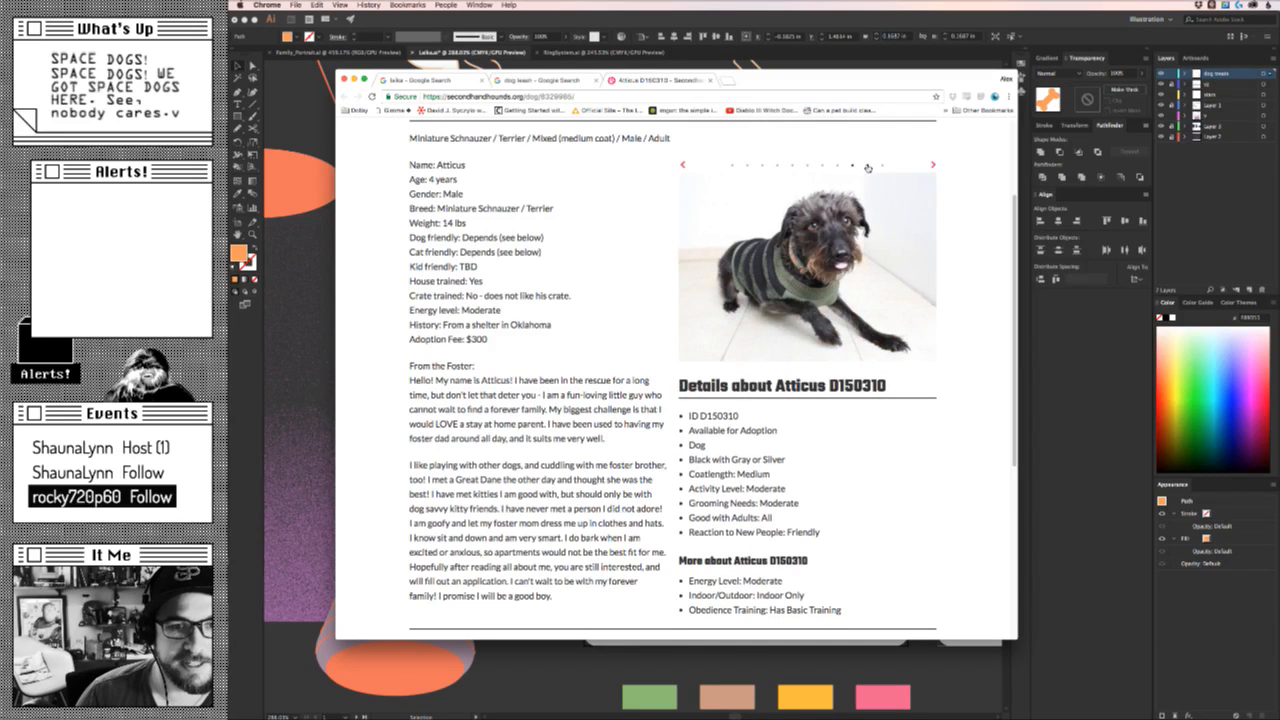
pyautogui.click(867, 166)
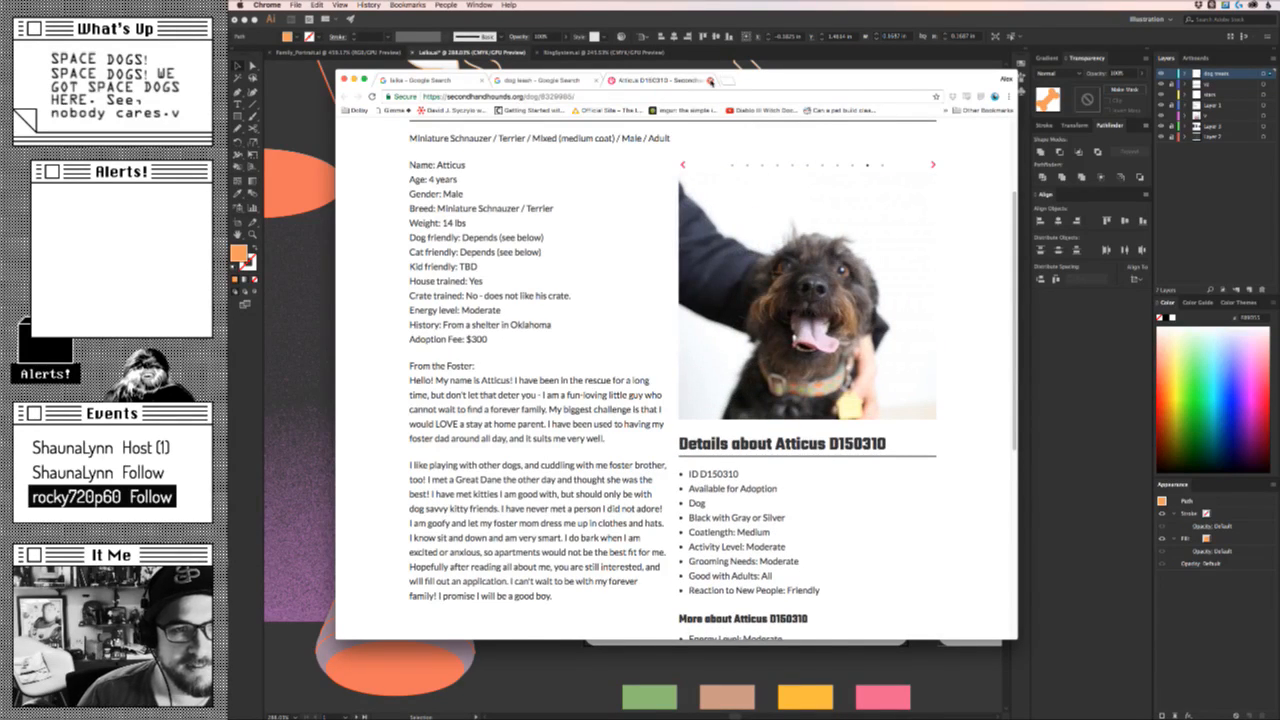
pyautogui.click(710, 80)
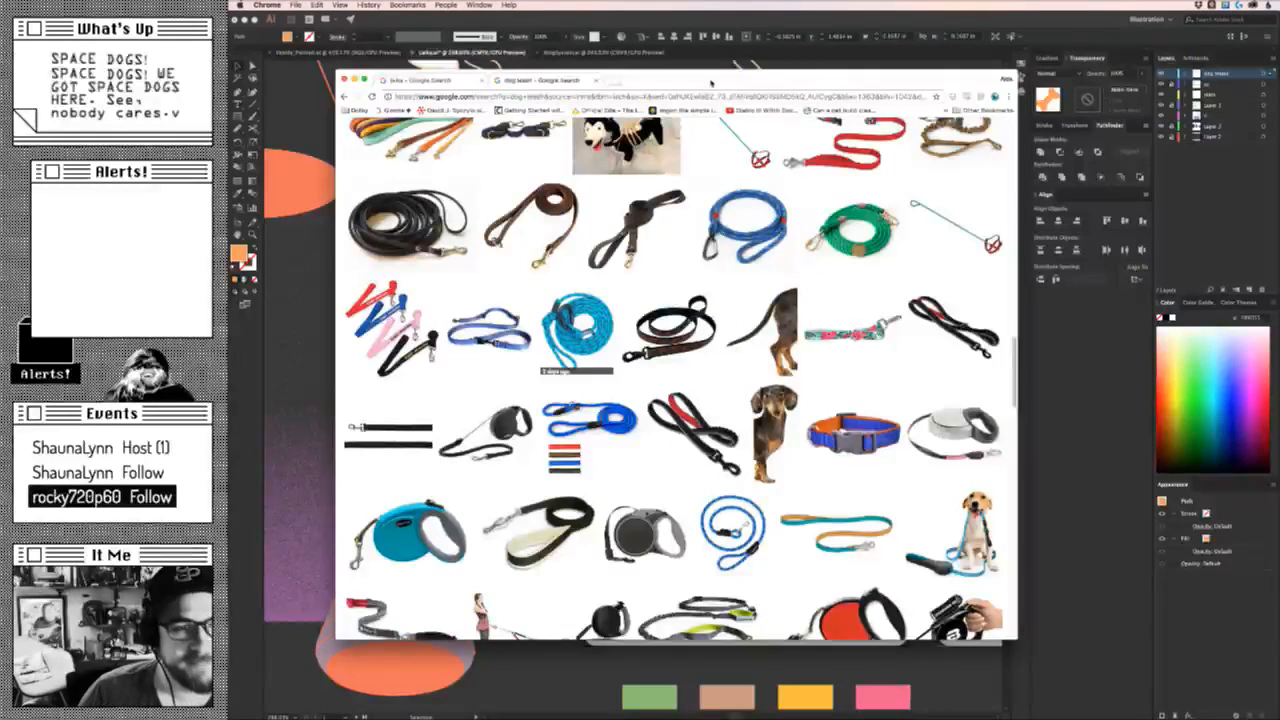
# Switch back to Illustrator and examine the grainy blue band above the helmet and the background shapes and layers behind it.
pyautogui.click(281, 315)
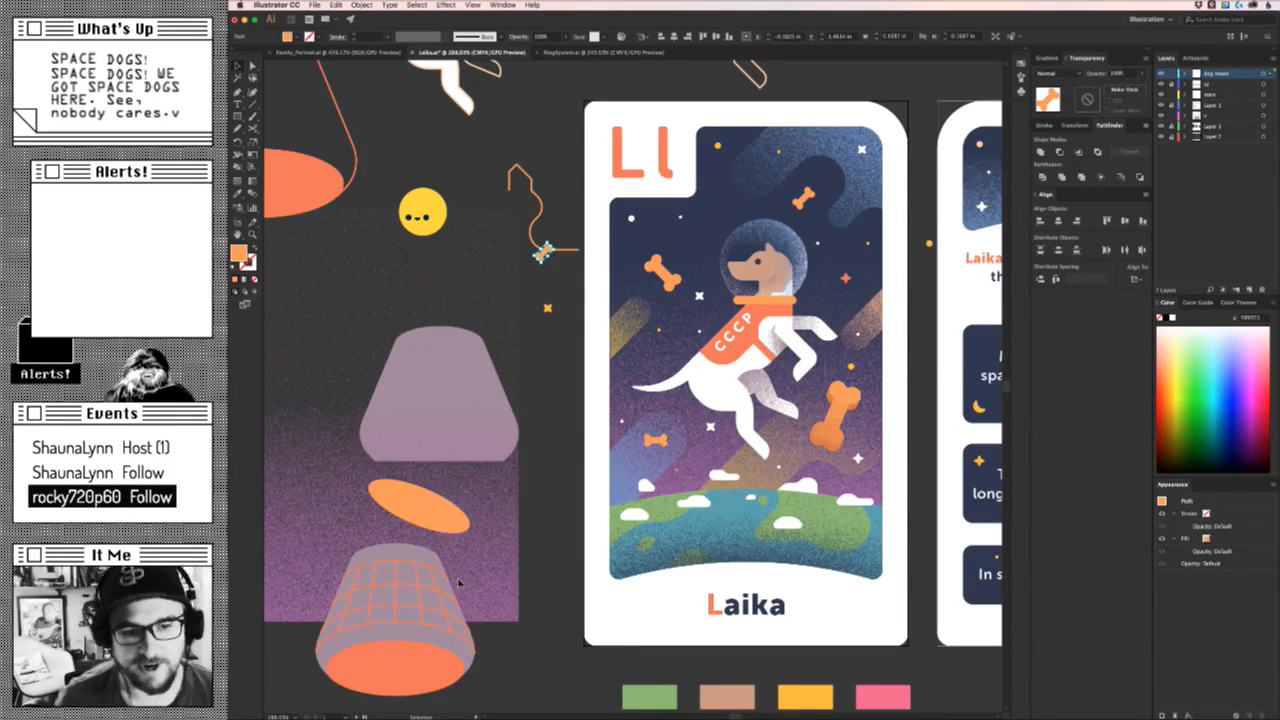
pyautogui.click(599, 401)
pyautogui.press('z')
pyautogui.moveTo(713, 408)
pyautogui.mouseDown()
pyautogui.moveTo(526, 487)
pyautogui.moveTo(698, 410)
pyautogui.mouseUp()
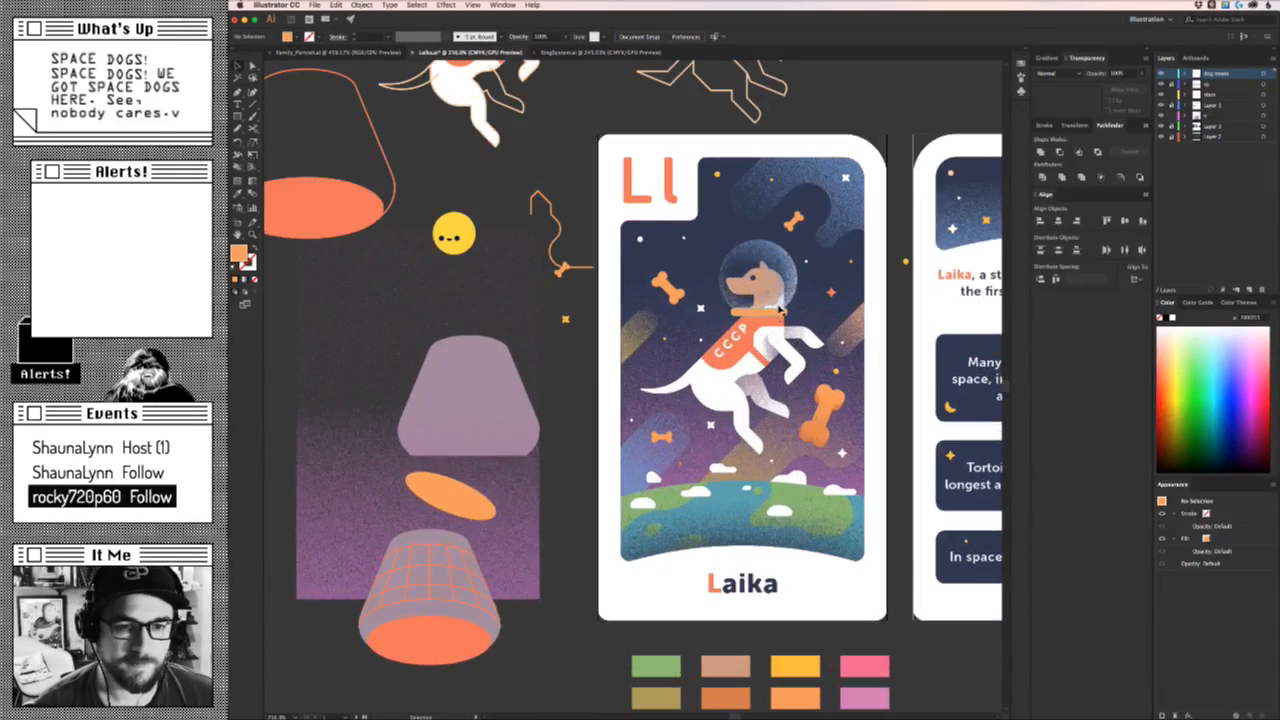
pyautogui.press('super+space')
pyautogui.moveTo(718, 258); pyautogui.dragTo(758, 240)
pyautogui.press('v')
pyautogui.click(795, 160)
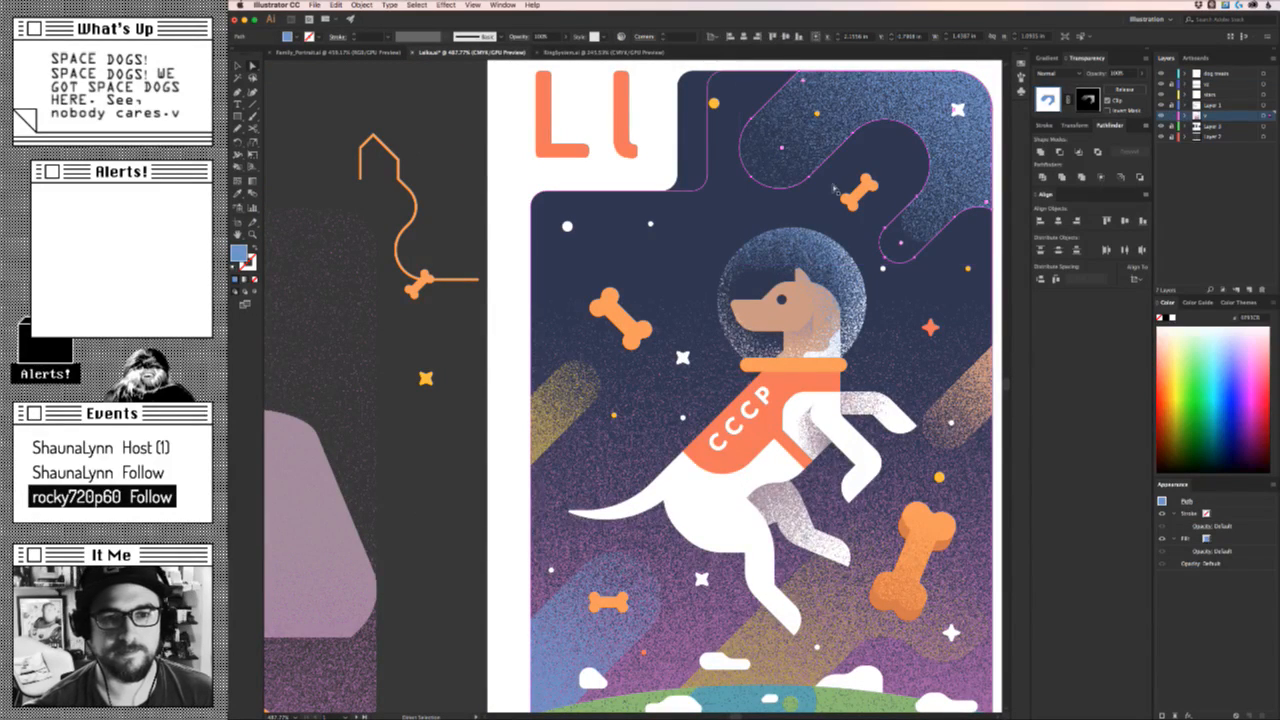
pyautogui.click(1160, 127)
pyautogui.click(1160, 127)
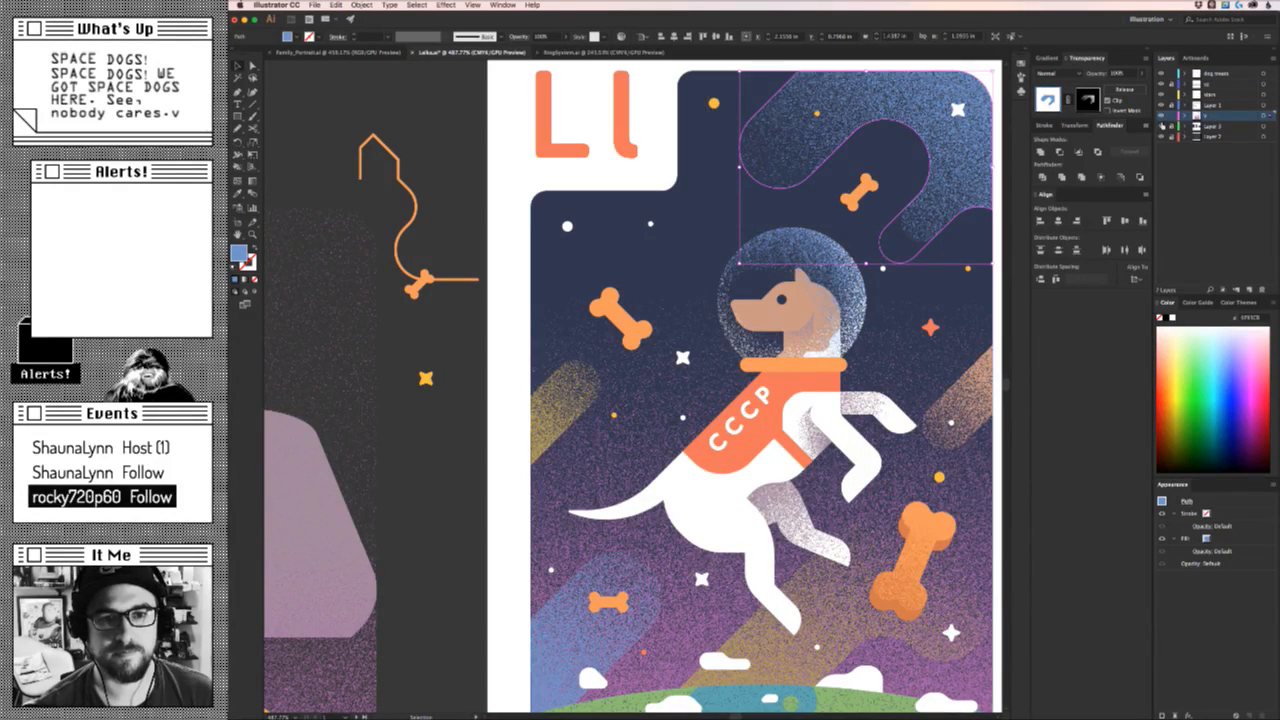
pyautogui.press('a')
pyautogui.click(820, 200)
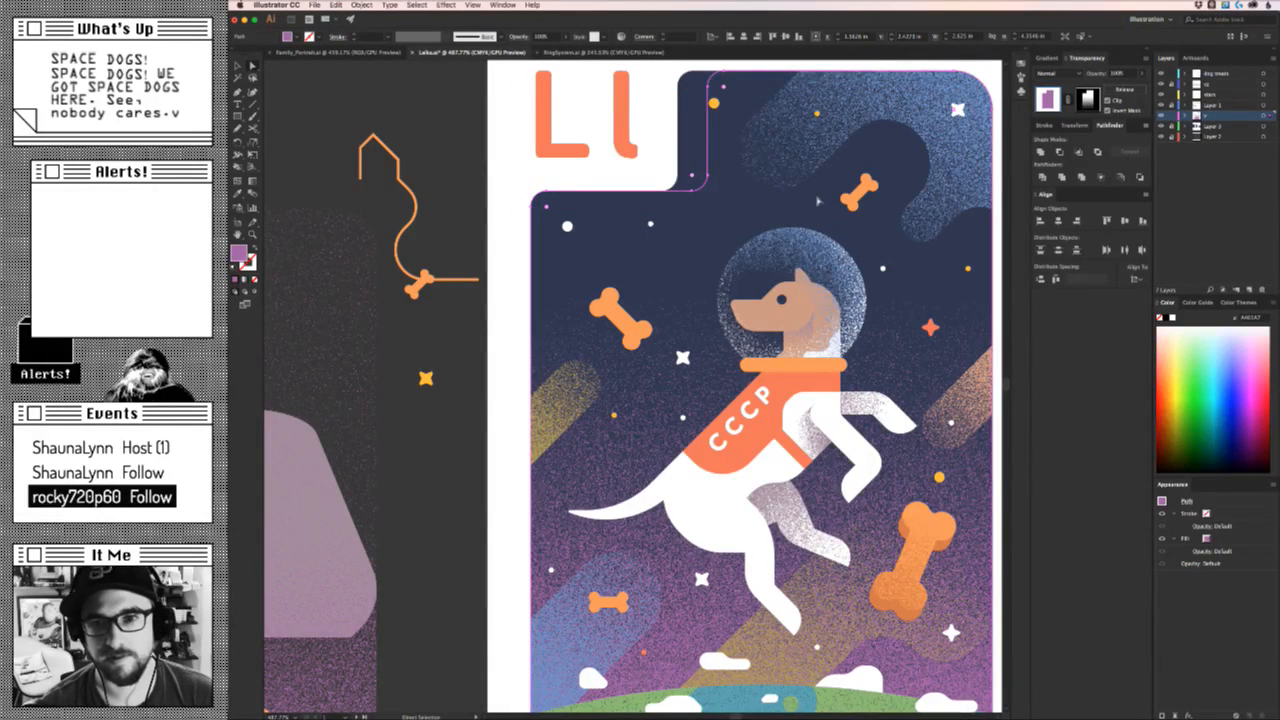
pyautogui.press('super+shift+a')
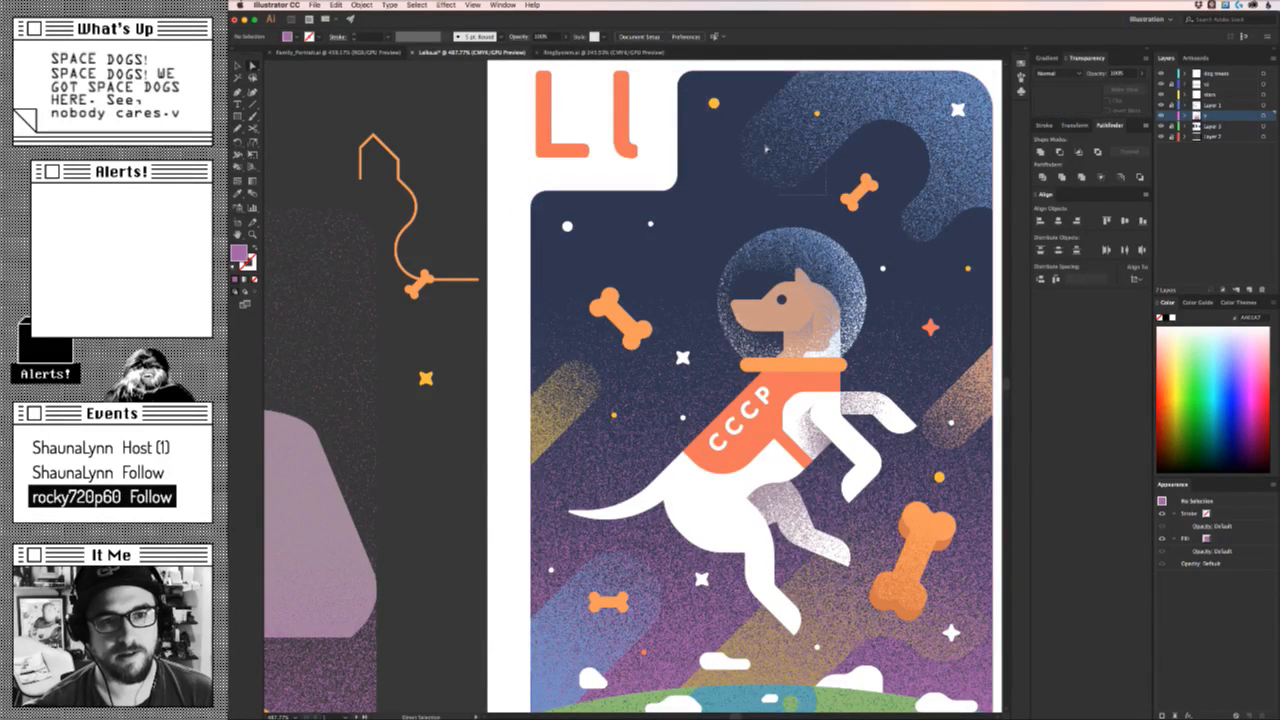
pyautogui.click(765, 148)
pyautogui.scroll(3, 971, 188)
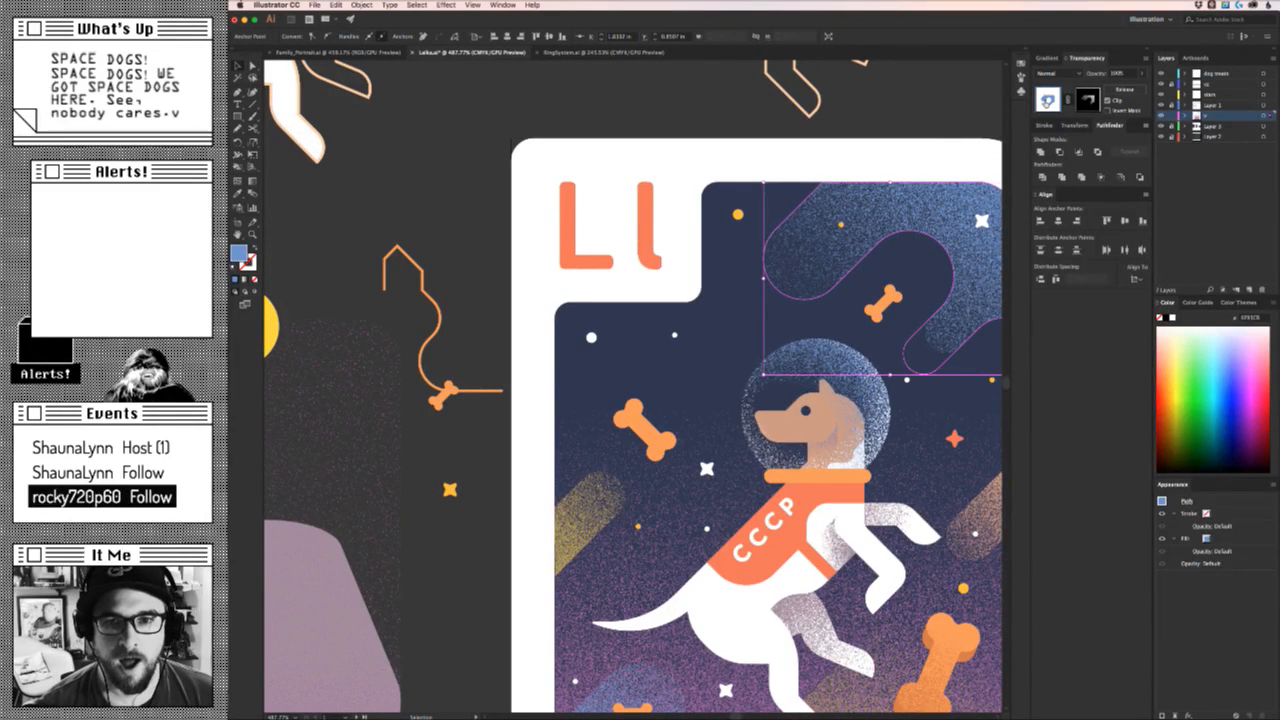
pyautogui.press('a')
pyautogui.moveTo(749, 320); pyautogui.dragTo(792, 300)
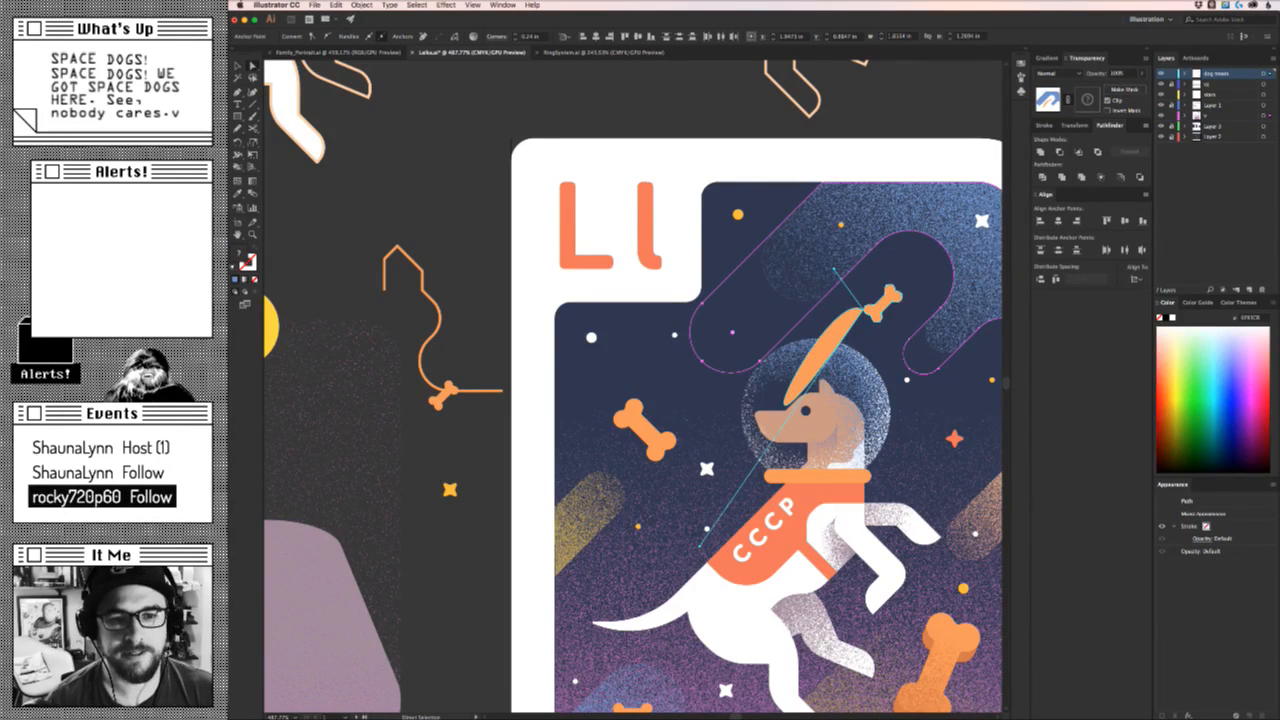
pyautogui.press('super+z')
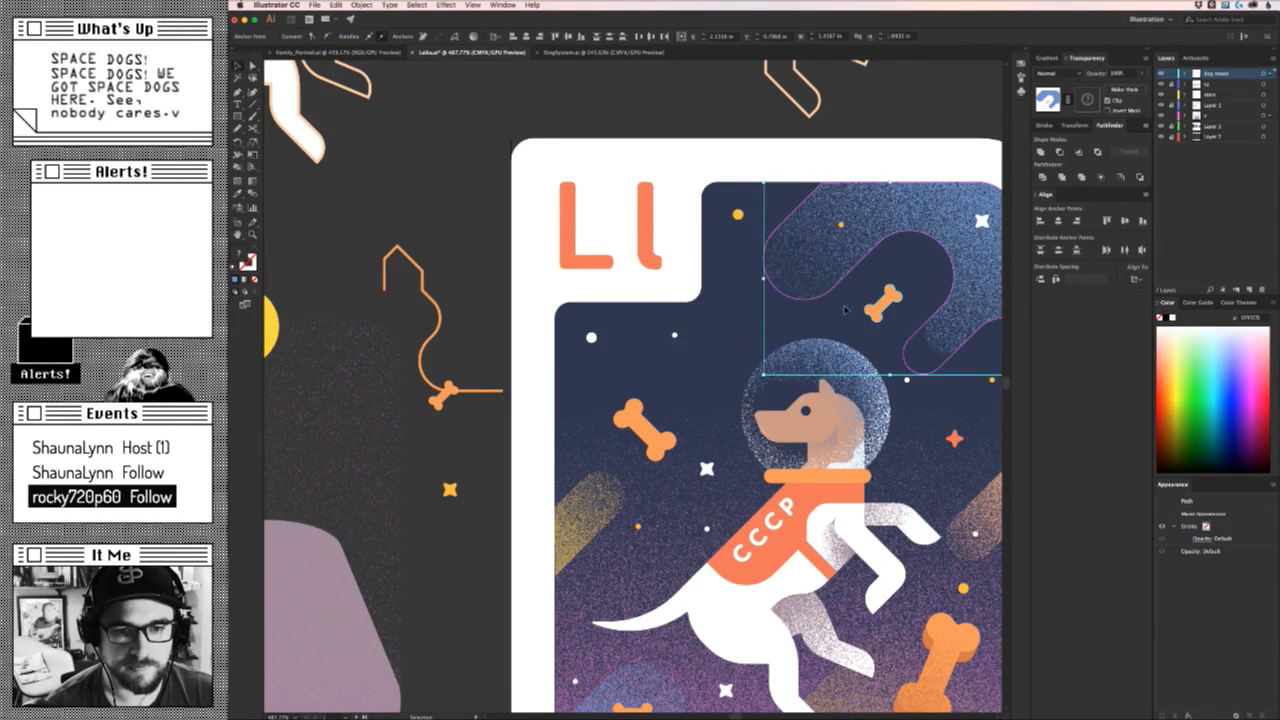
# Lengthen the grainy blue band above the helmet by shifting the points of its rounded lower-left end diagonally outward.
pyautogui.click(831, 297)
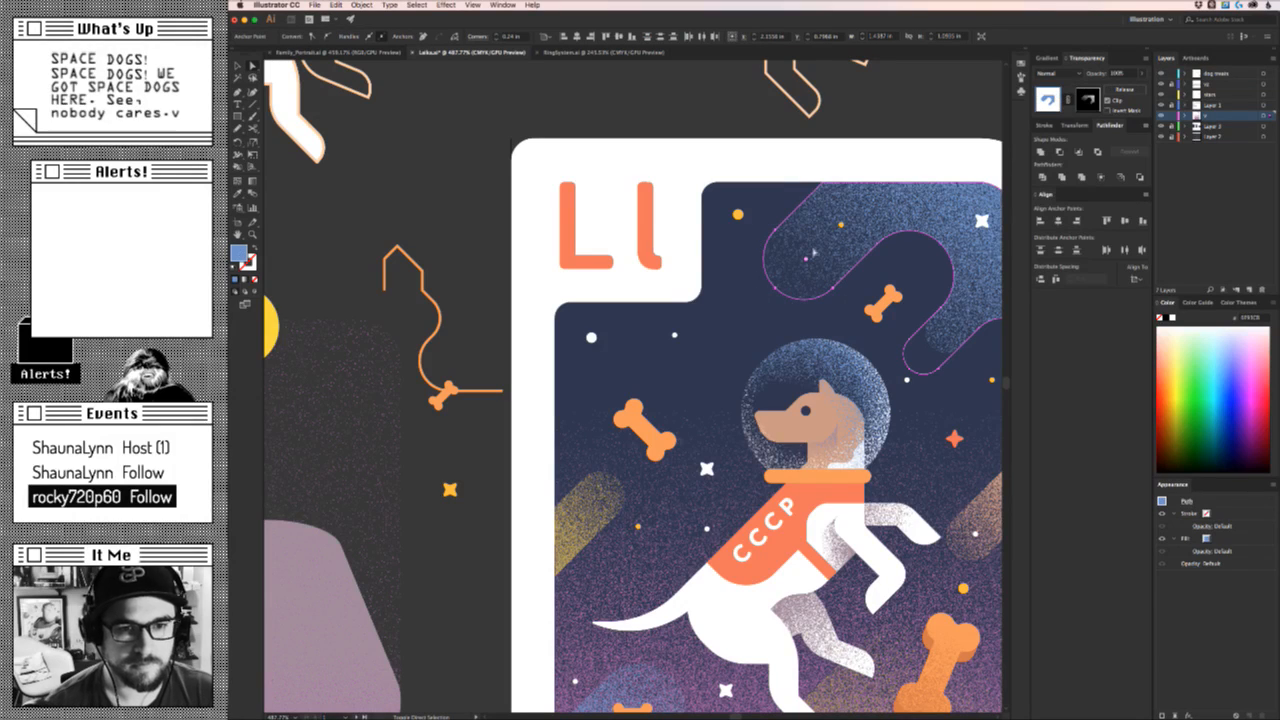
pyautogui.hotkey('shift', 'Down')
pyautogui.hotkey('shift', 'Left')
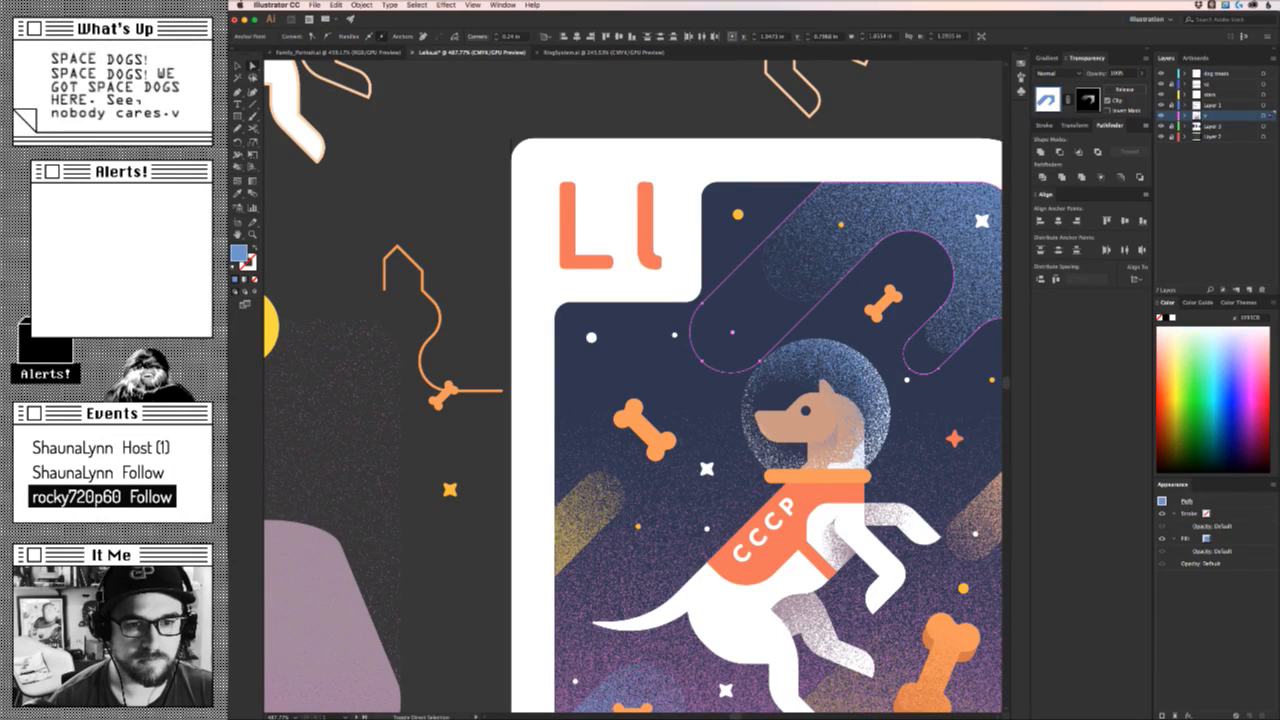
pyautogui.press('Up')
pyautogui.press('Up')
pyautogui.press('Right')
pyautogui.press('Right')
pyautogui.press('Right')
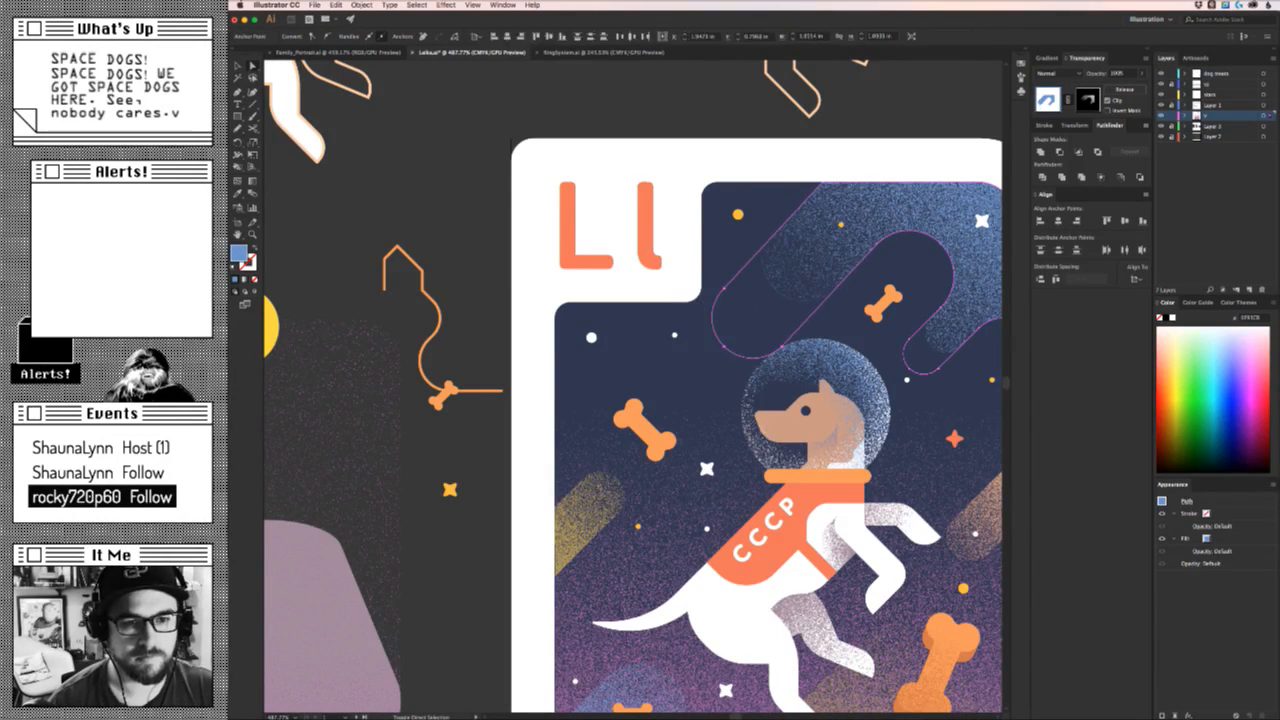
pyautogui.press('Up')
pyautogui.press('Up')
pyautogui.press('Up')
pyautogui.press('Up')
pyautogui.press('Right')
pyautogui.press('Right')
pyautogui.press('Right')
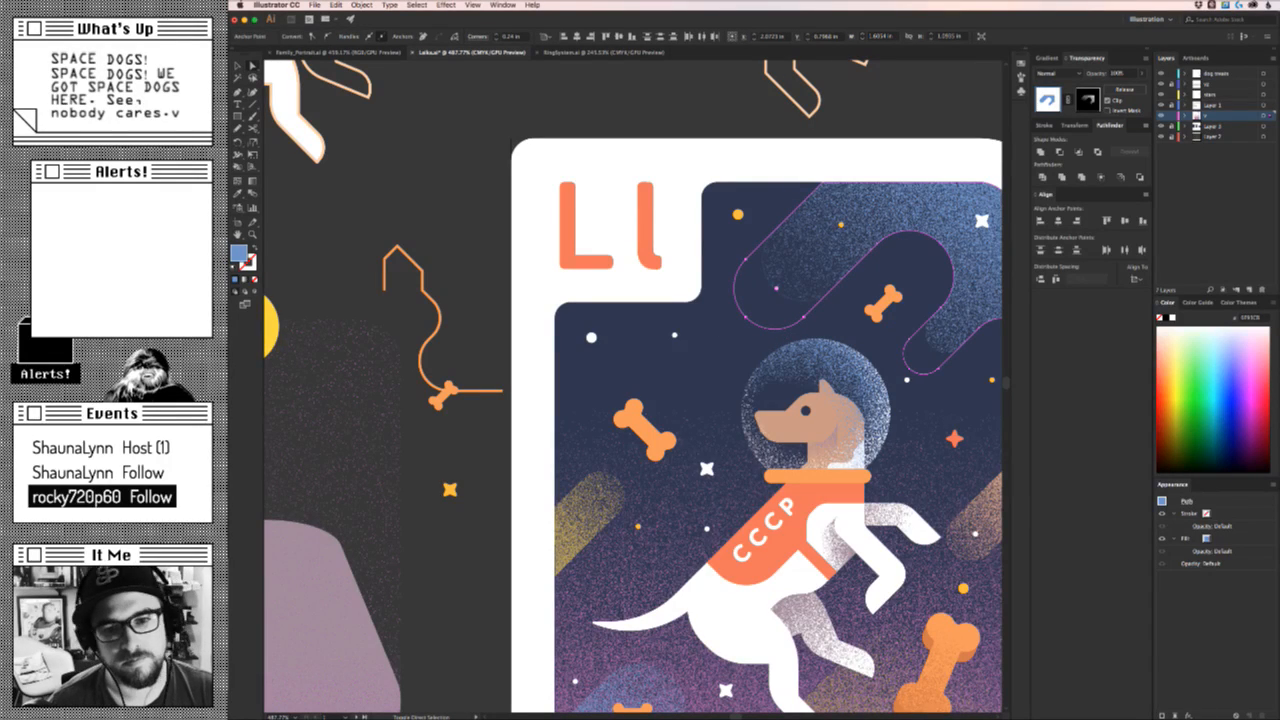
pyautogui.moveTo(913, 394); pyautogui.dragTo(868, 418)
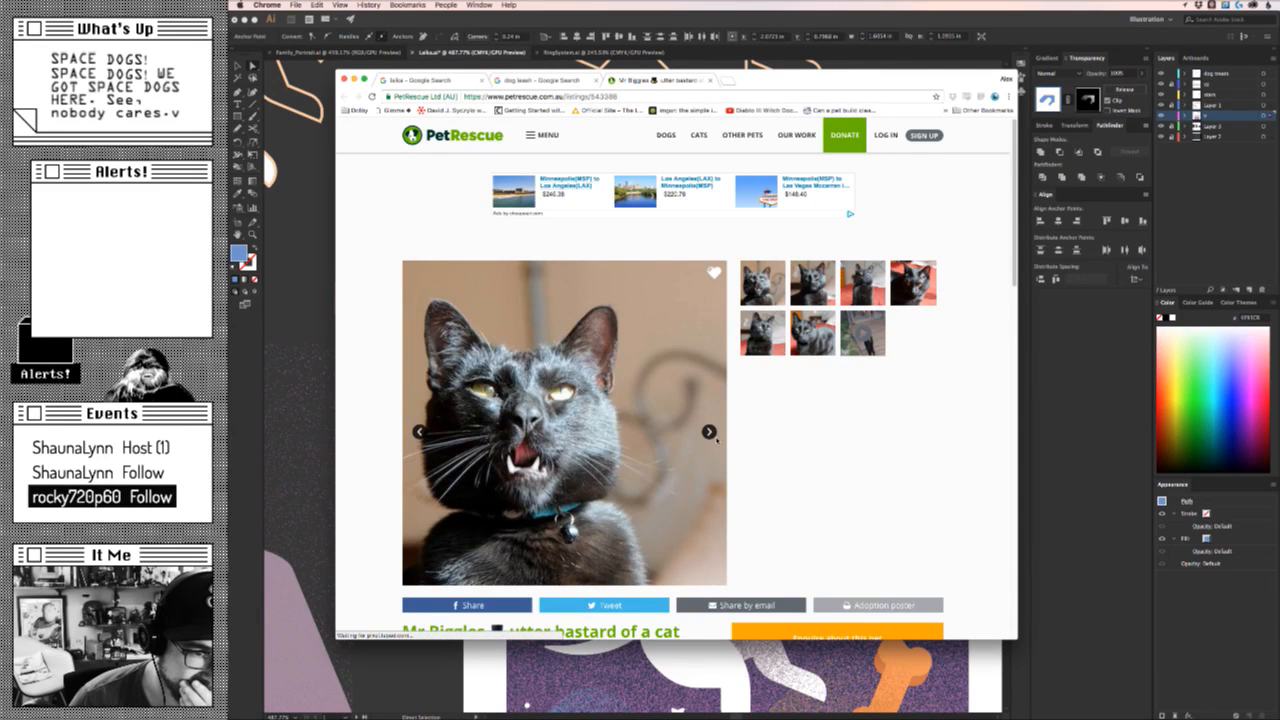
# Read the black cat's adoption listing on PetRescue in Chrome, close it, and view the Laika image search results.
pyautogui.scroll(-3, 768, 435)
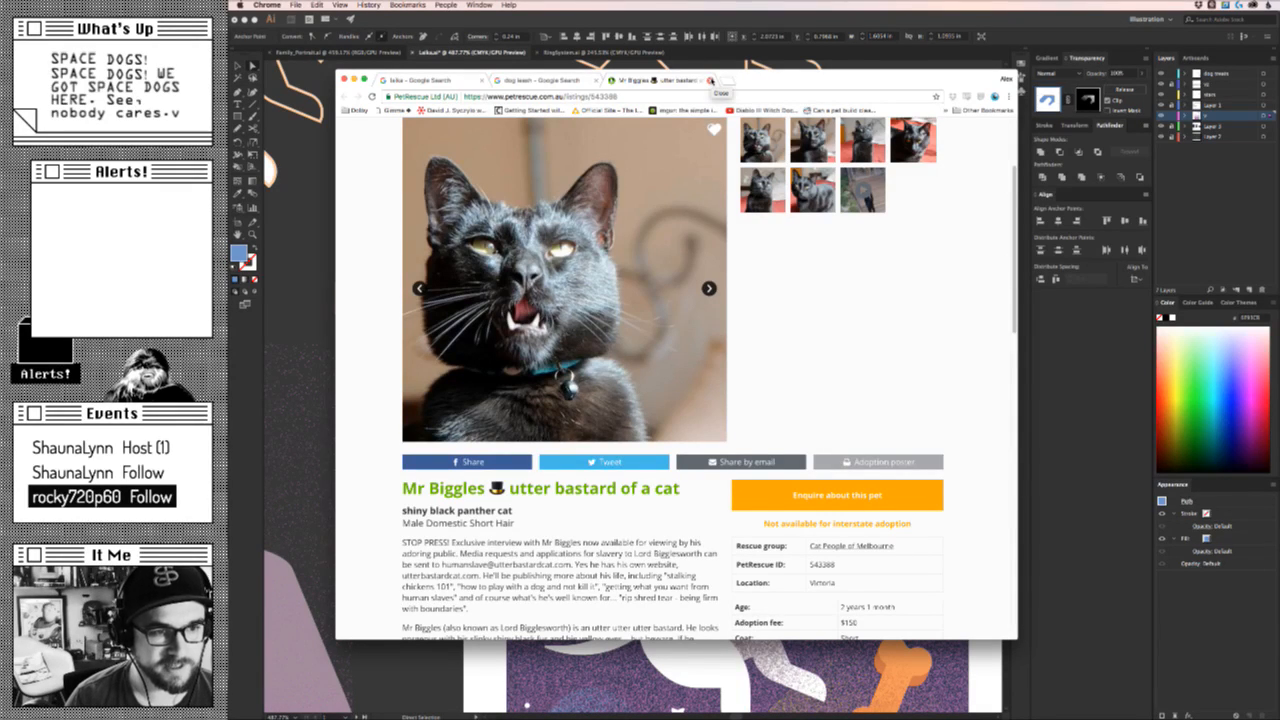
pyautogui.click(710, 80)
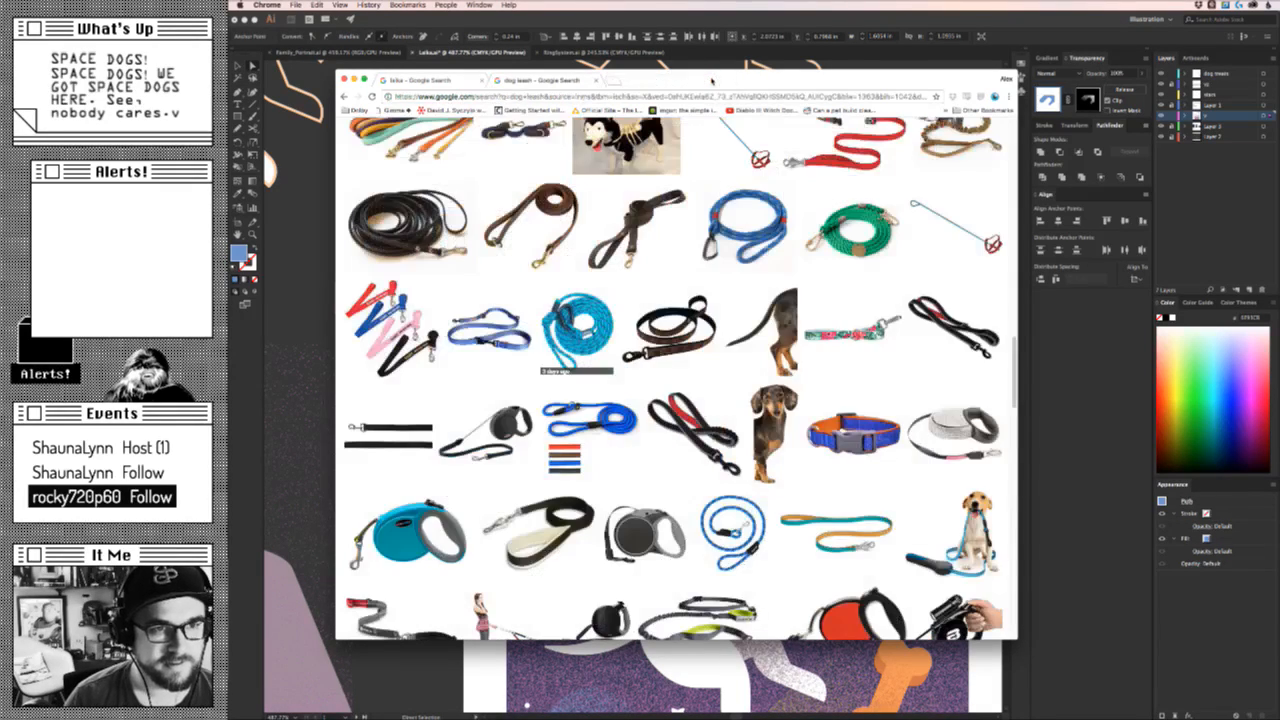
pyautogui.click(455, 82)
pyautogui.press('super+Tab')
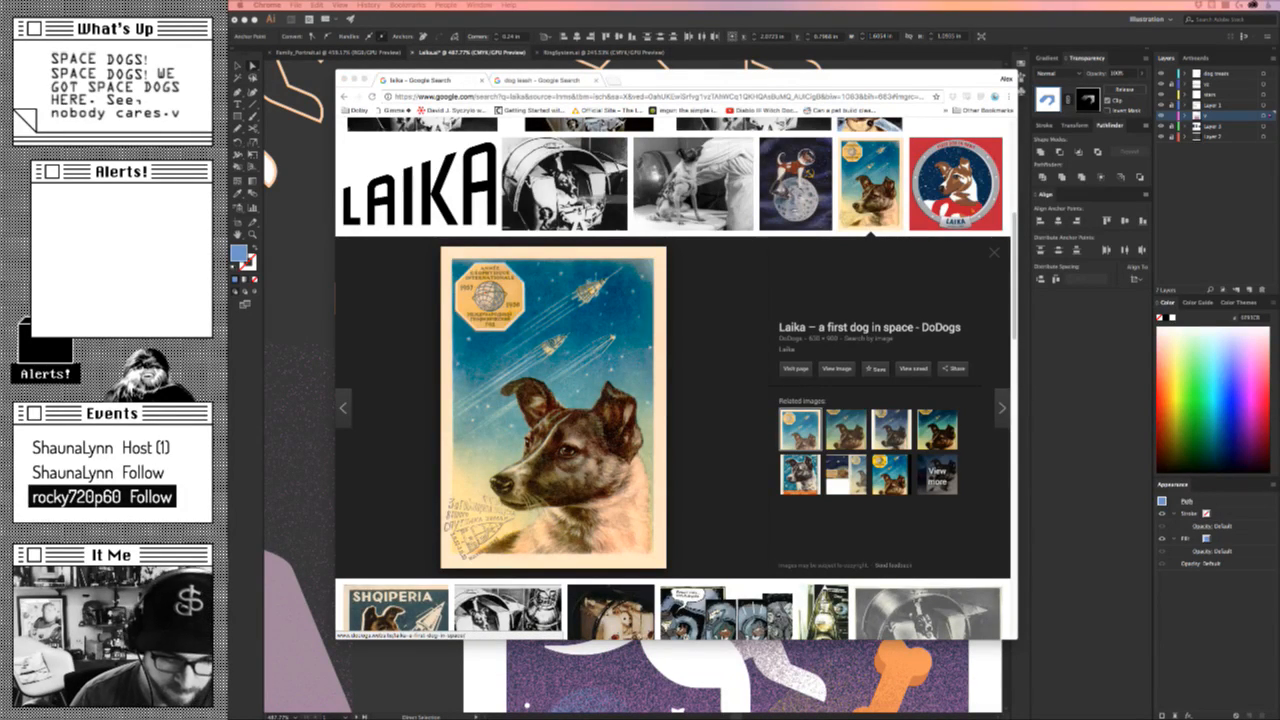
# Switch back to Illustrator and open the opacity mask of the grainy blue band above the helmet for editing.
pyautogui.click(281, 93)
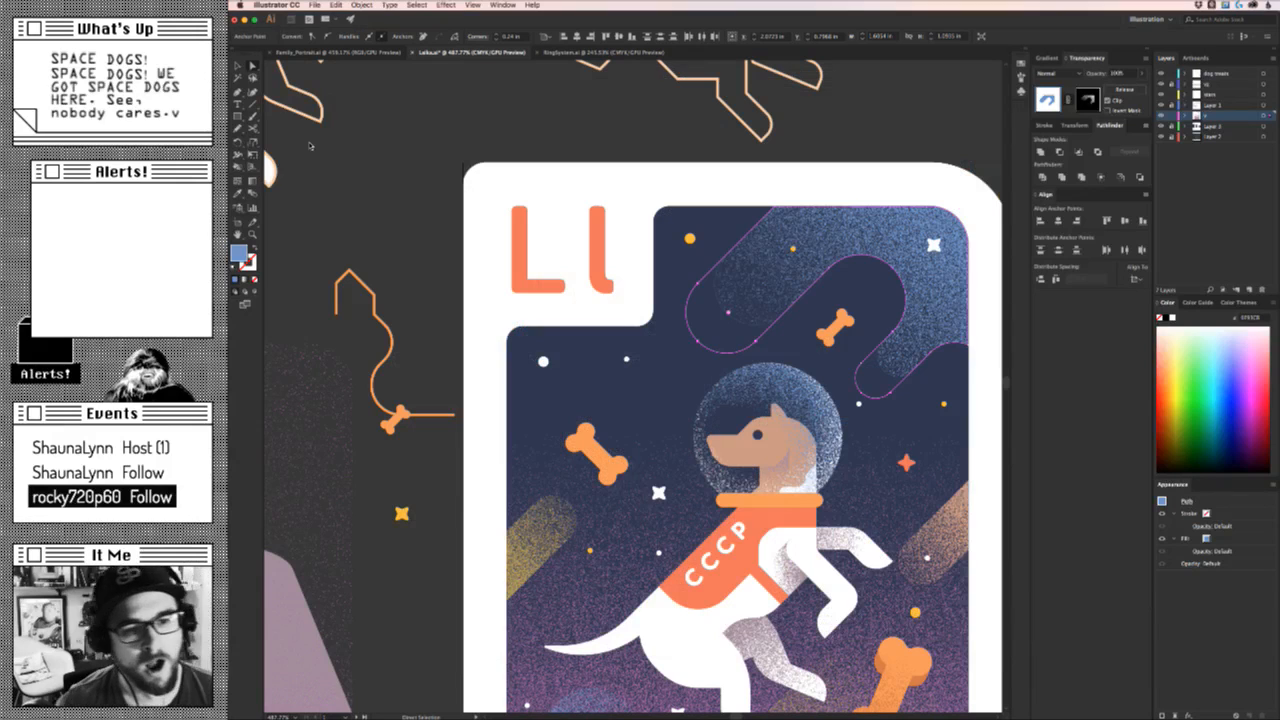
pyautogui.press('v')
pyautogui.click(653, 405)
pyautogui.scroll(-2, 775, 306)
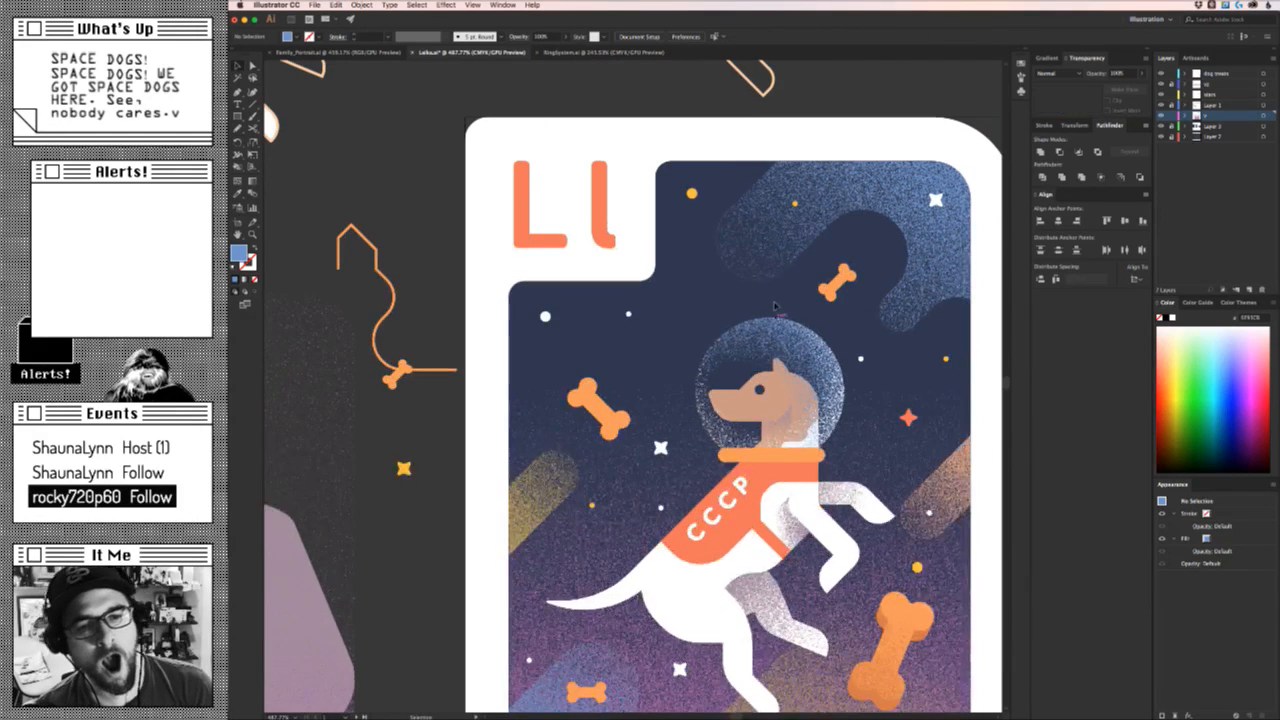
pyautogui.click(768, 268)
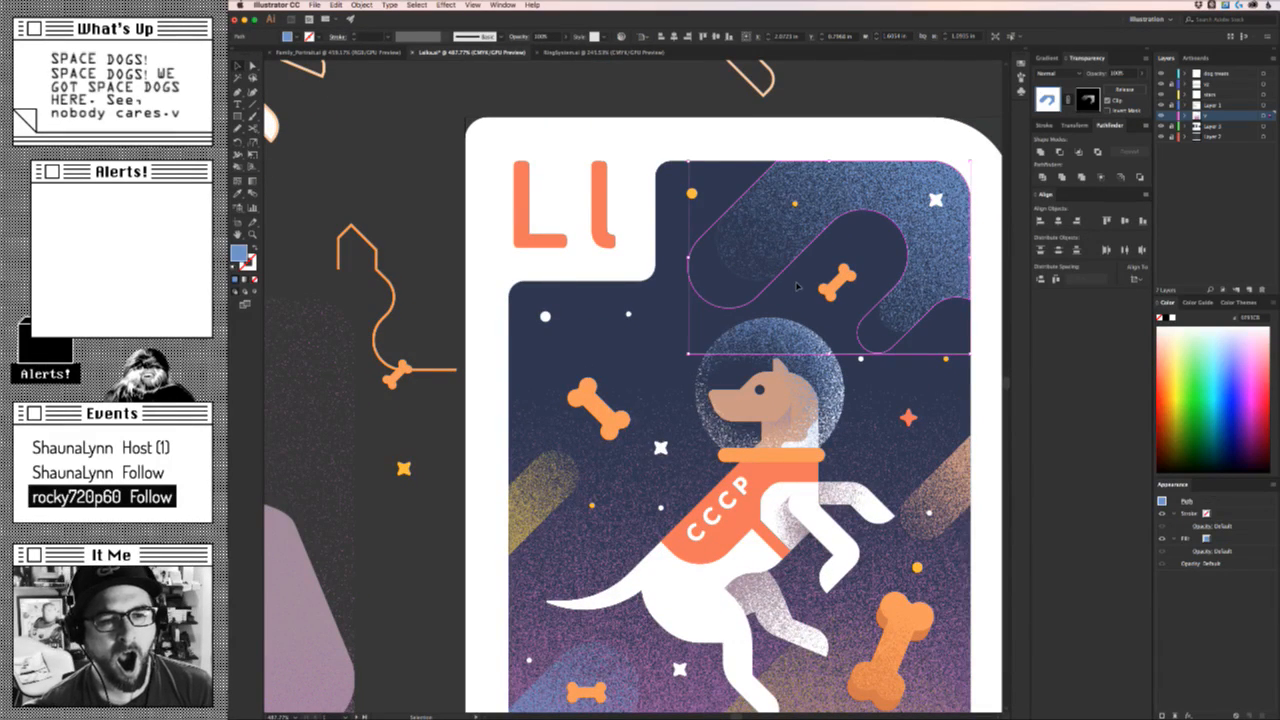
pyautogui.scroll(2, 765, 273)
pyautogui.click(1087, 101)
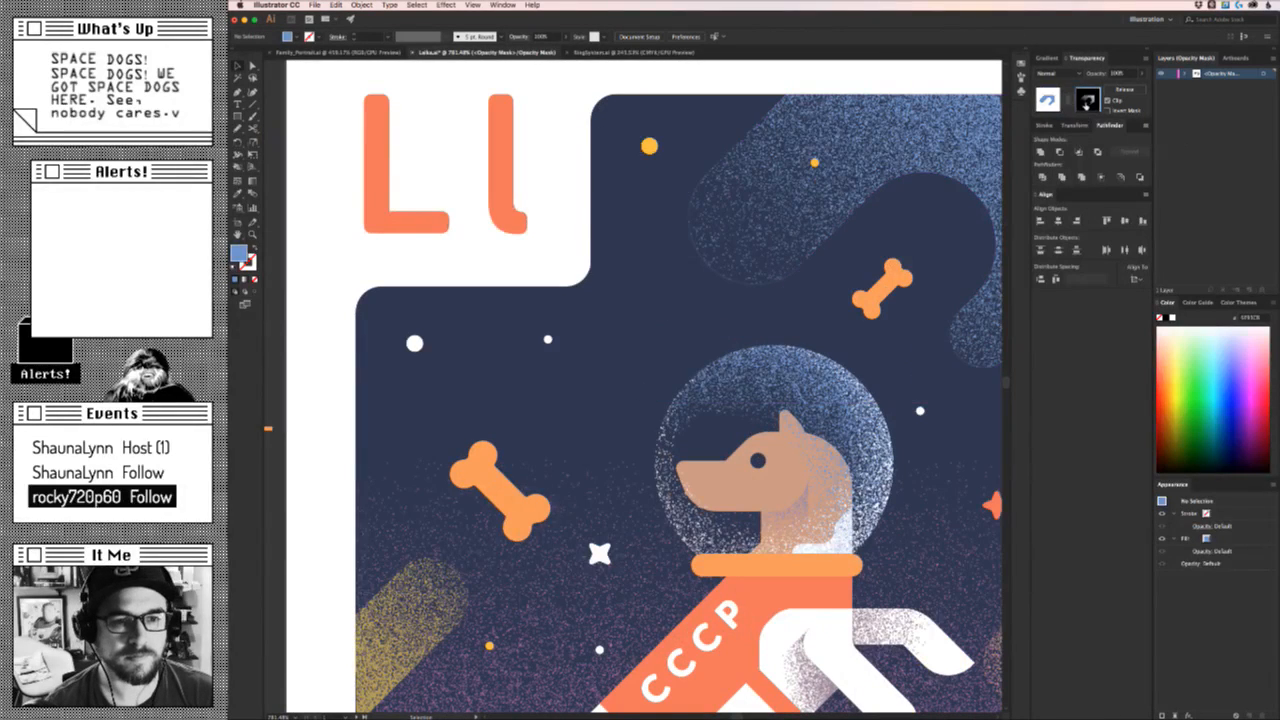
# Extend the rounded lower-left end of the blue band's opacity mask diagonally outward to cover the band's lengthened end.
pyautogui.press('a')
pyautogui.click(762, 249)
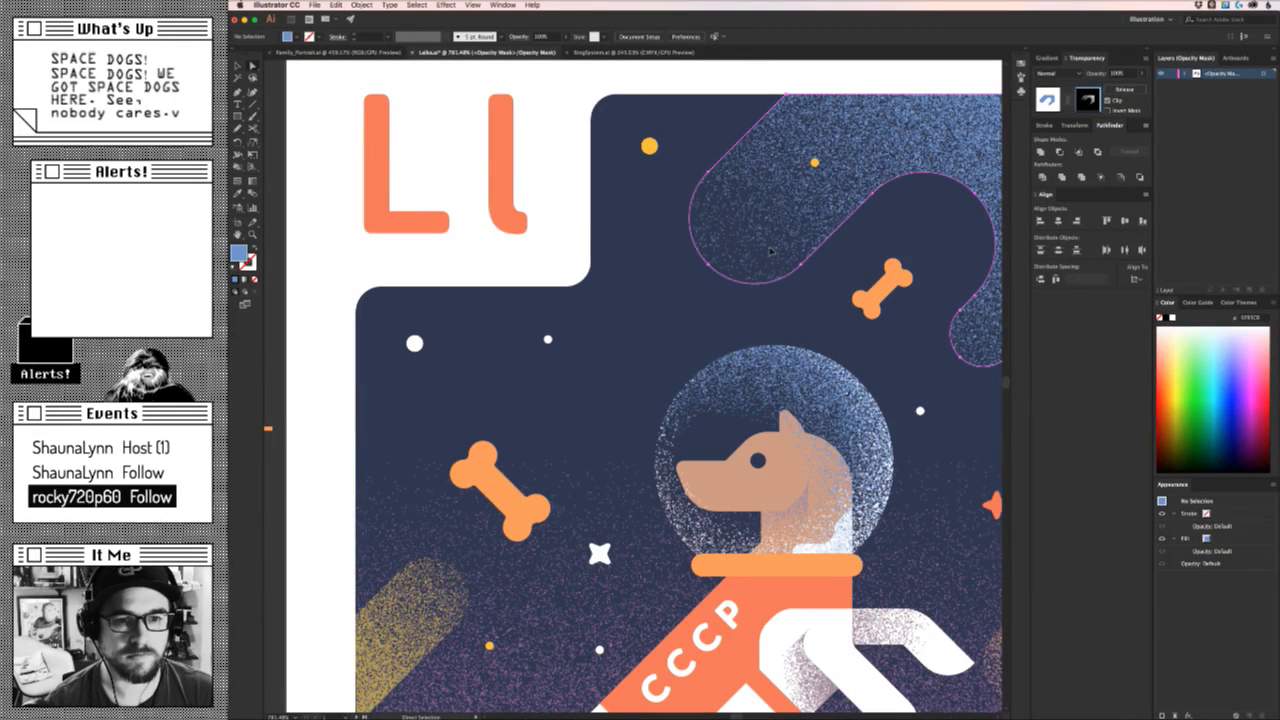
pyautogui.click(800, 263)
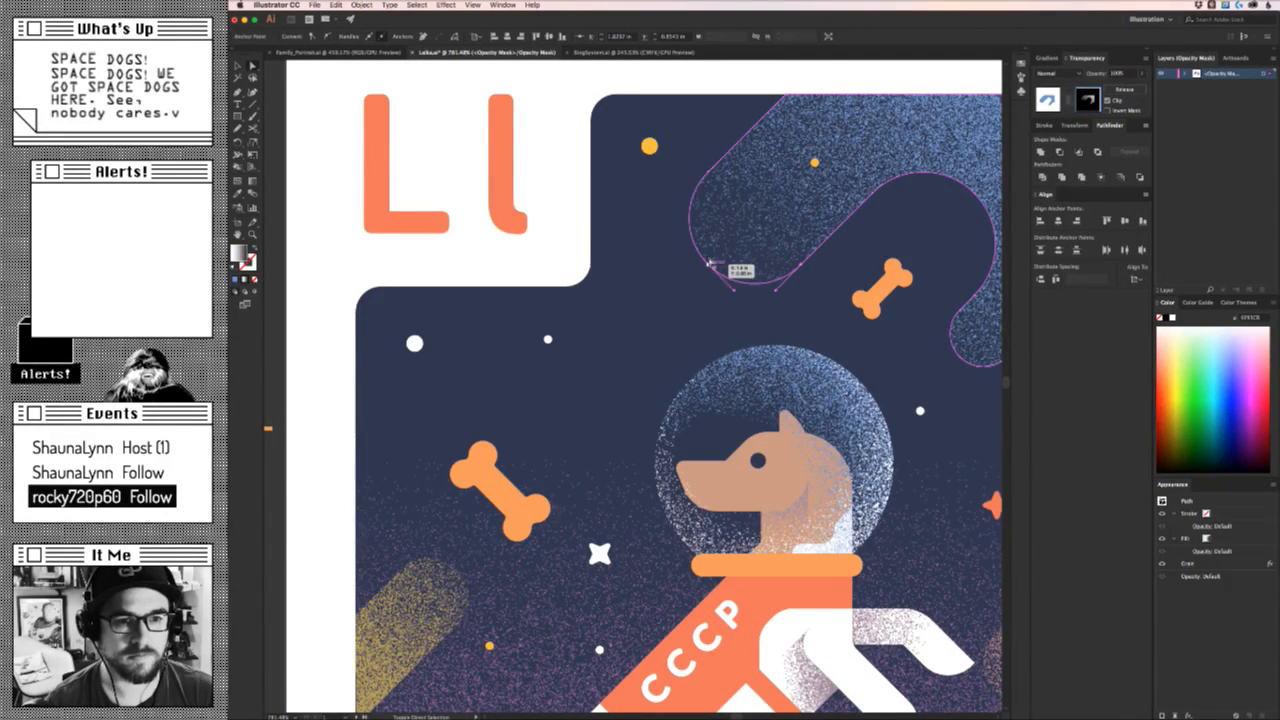
pyautogui.moveTo(712, 266); pyautogui.dragTo(707, 168)
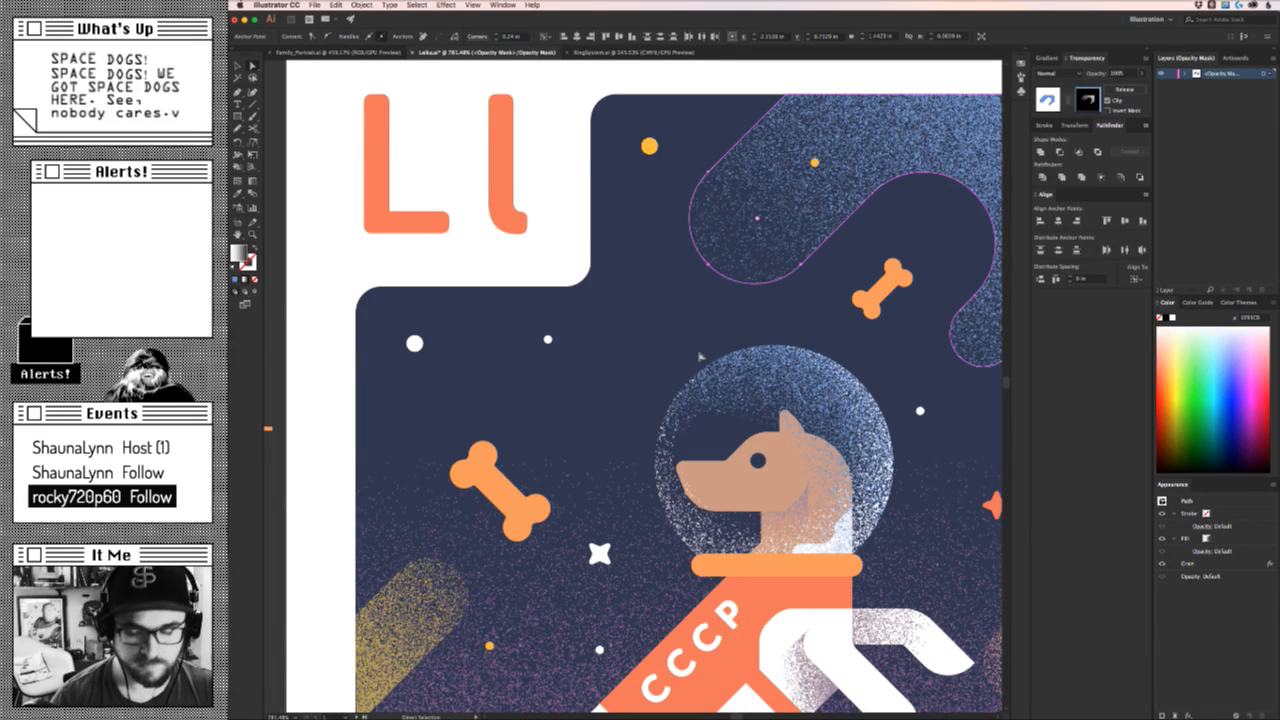
pyautogui.press('Left')
pyautogui.press('Down')
pyautogui.press('Down')
pyautogui.press('Left')
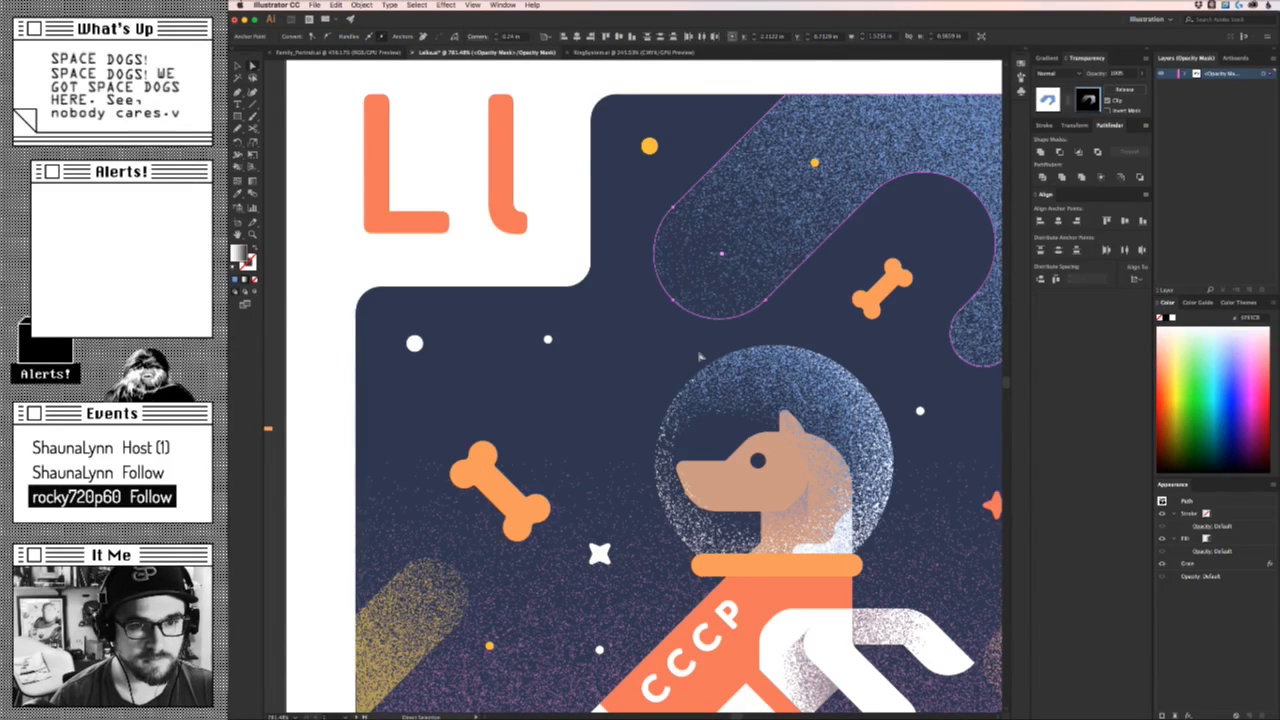
pyautogui.press('v')
pyautogui.click(611, 404)
pyautogui.press('z')
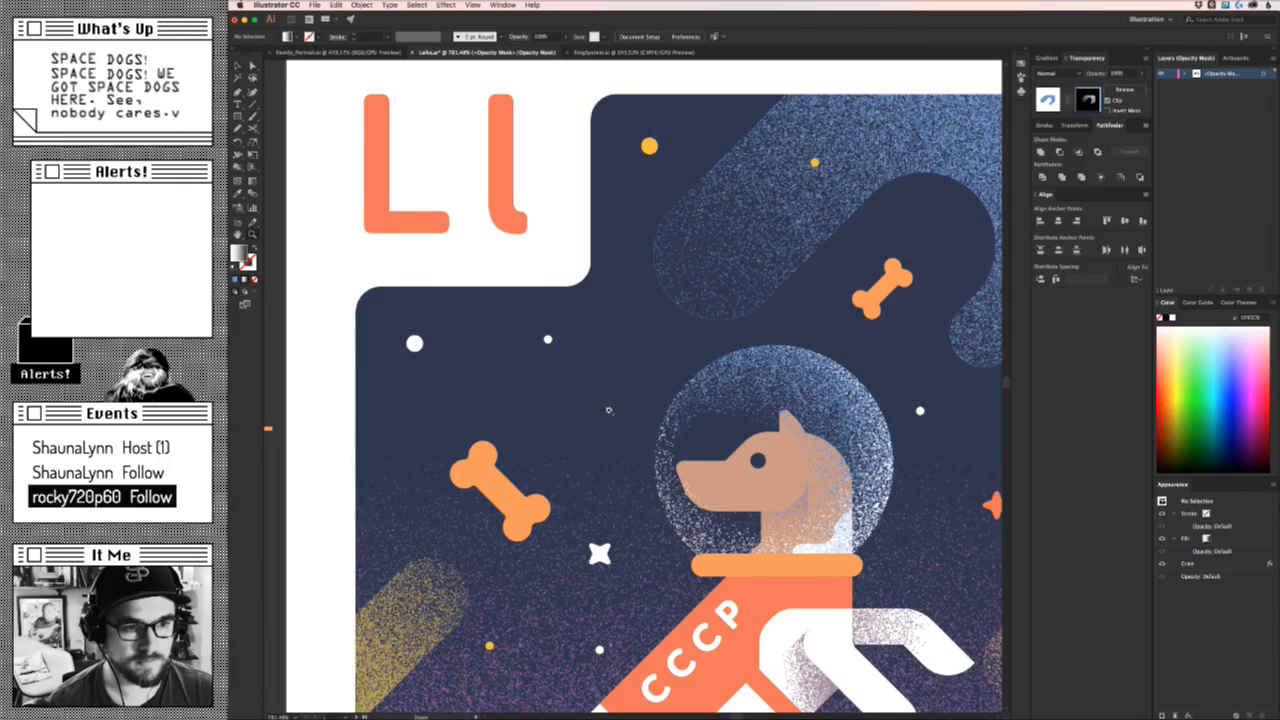
pyautogui.moveTo(606, 402); pyautogui.dragTo(470, 402)
pyautogui.moveTo(521, 489); pyautogui.dragTo(504, 426)
pyautogui.moveTo(586, 433); pyautogui.dragTo(632, 433)
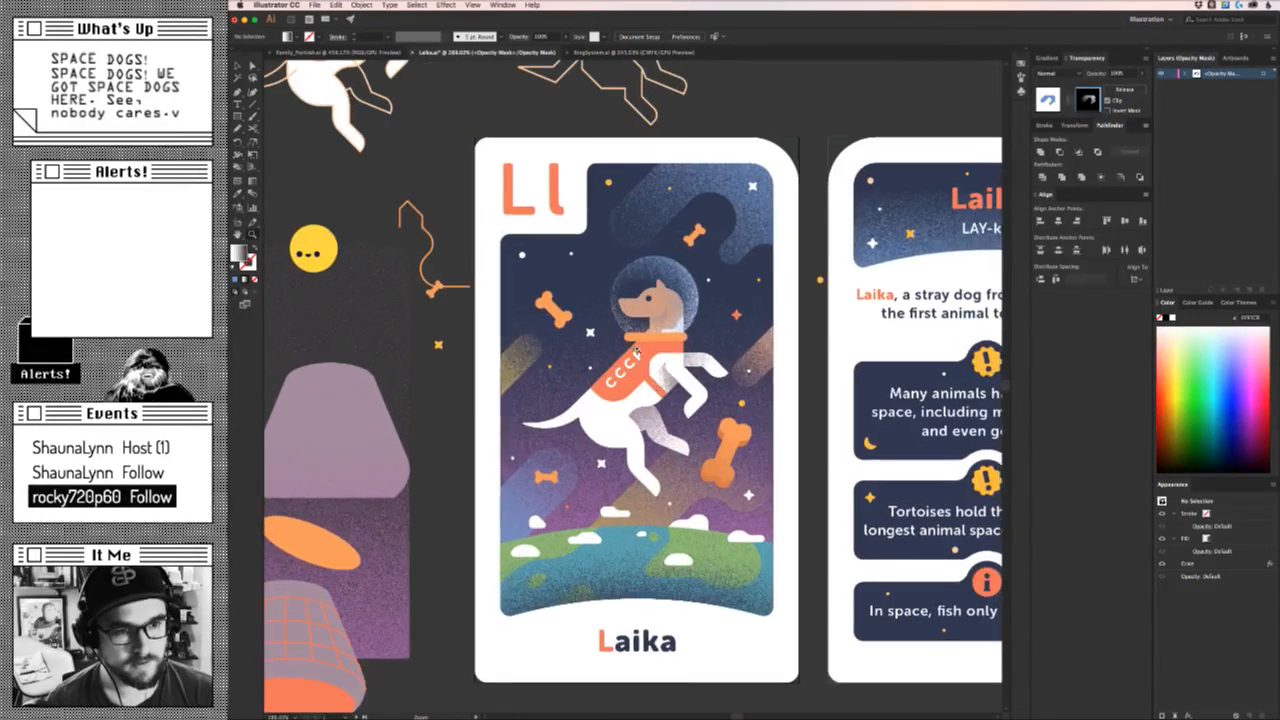
pyautogui.press('v')
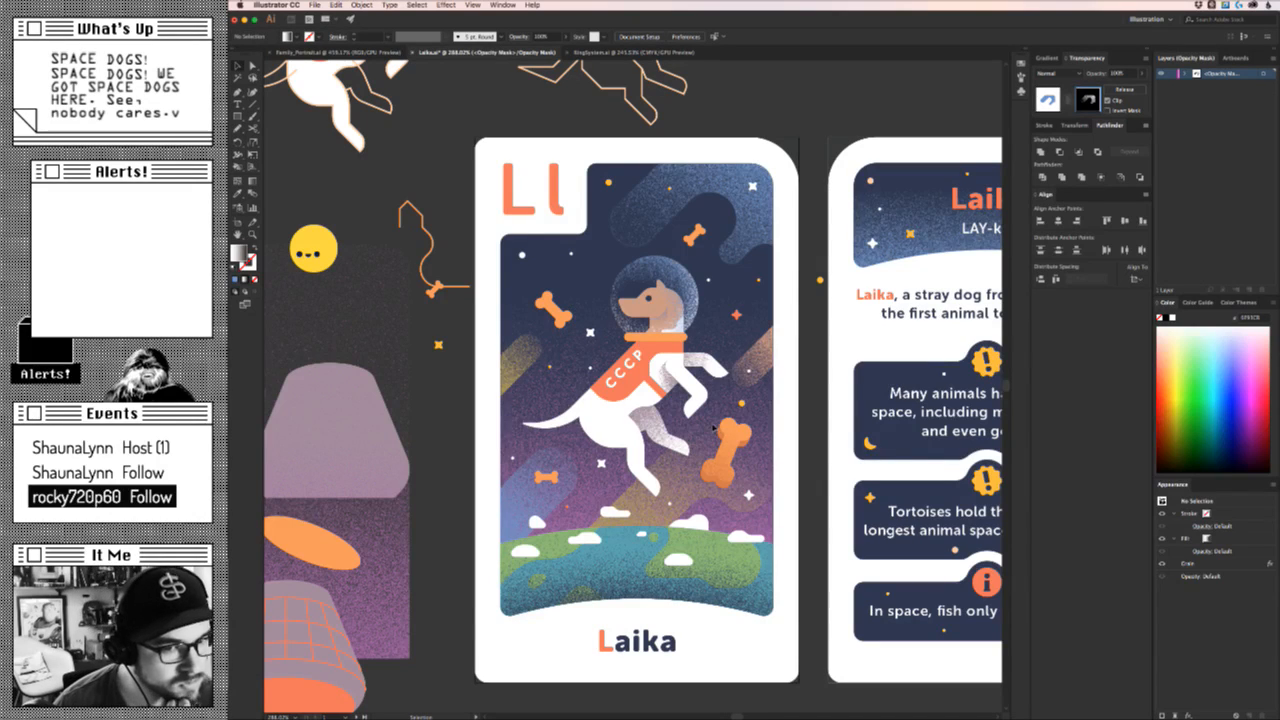
# Leave the blue band's opacity mask and lock the layer that holds the grainy bands.
pyautogui.click(1047, 99)
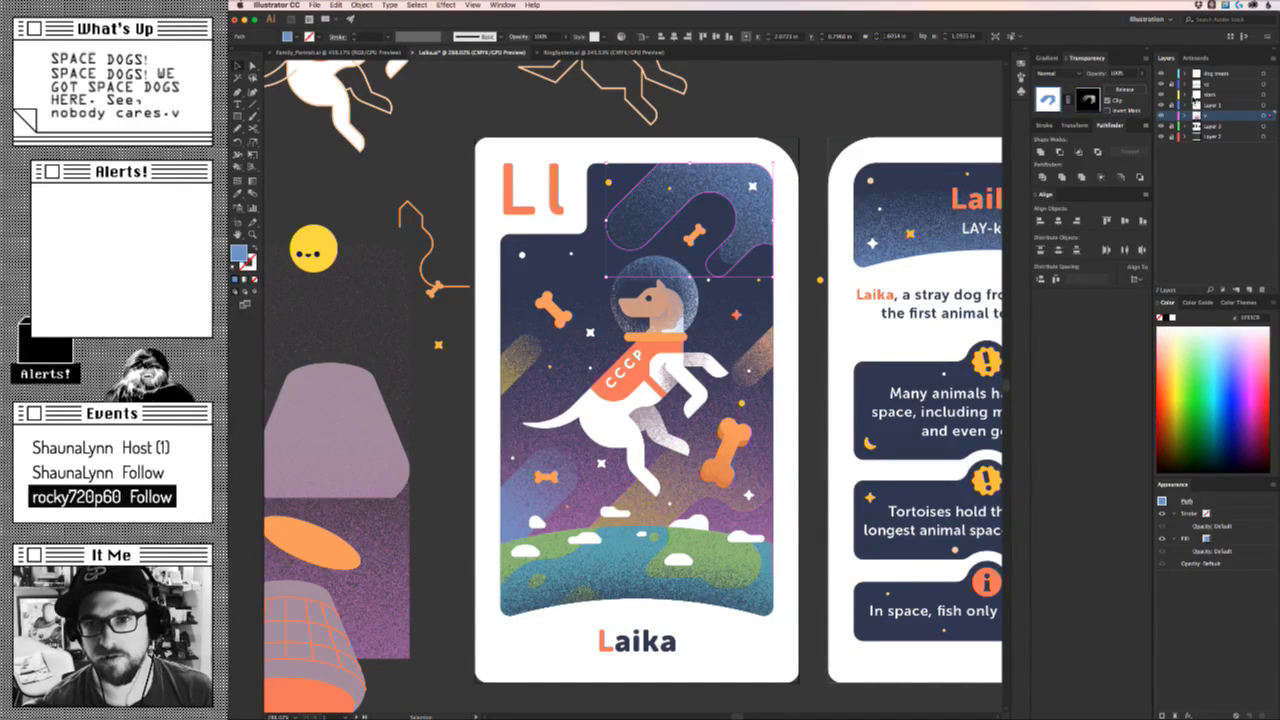
pyautogui.click(1171, 115)
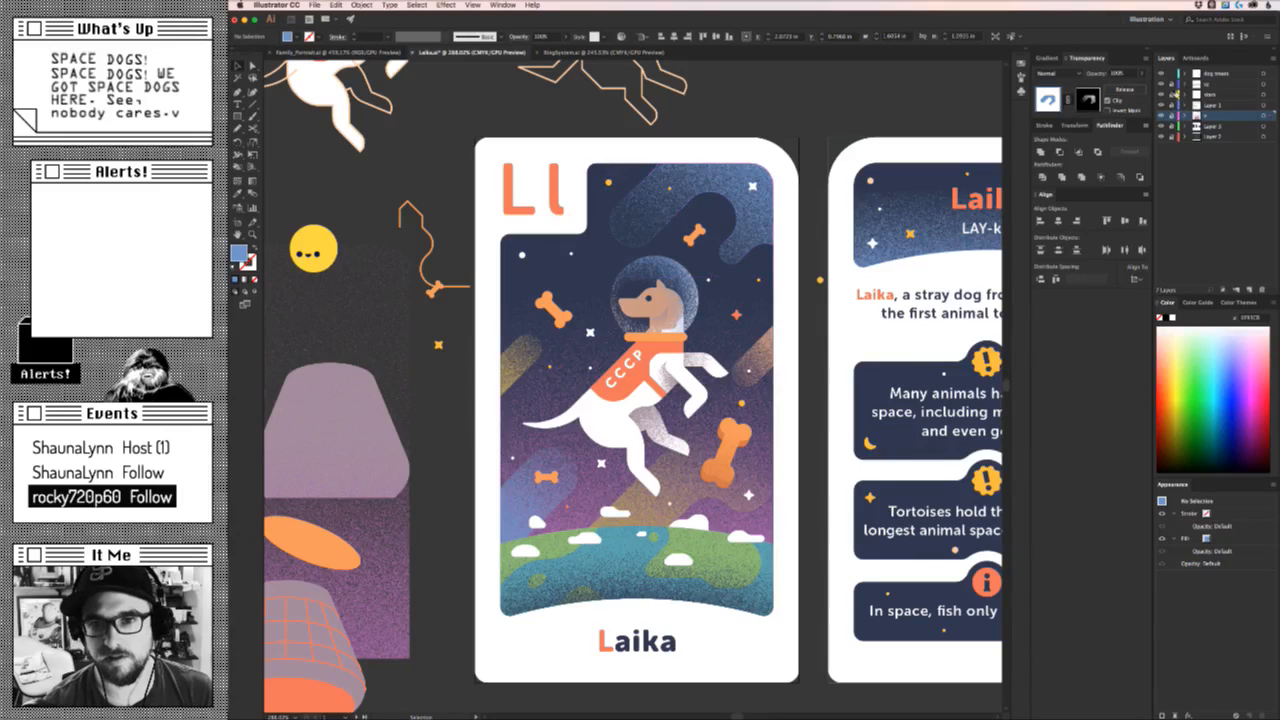
# Try swapping the large bone beside the hind legs with the small bone left of the helmet.
pyautogui.moveTo(740, 445); pyautogui.dragTo(572, 292)
pyautogui.press('Delete')
pyautogui.moveTo(565, 288); pyautogui.dragTo(757, 430)
pyautogui.press('super+z')
pyautogui.click(760, 434)
pyautogui.press('z')
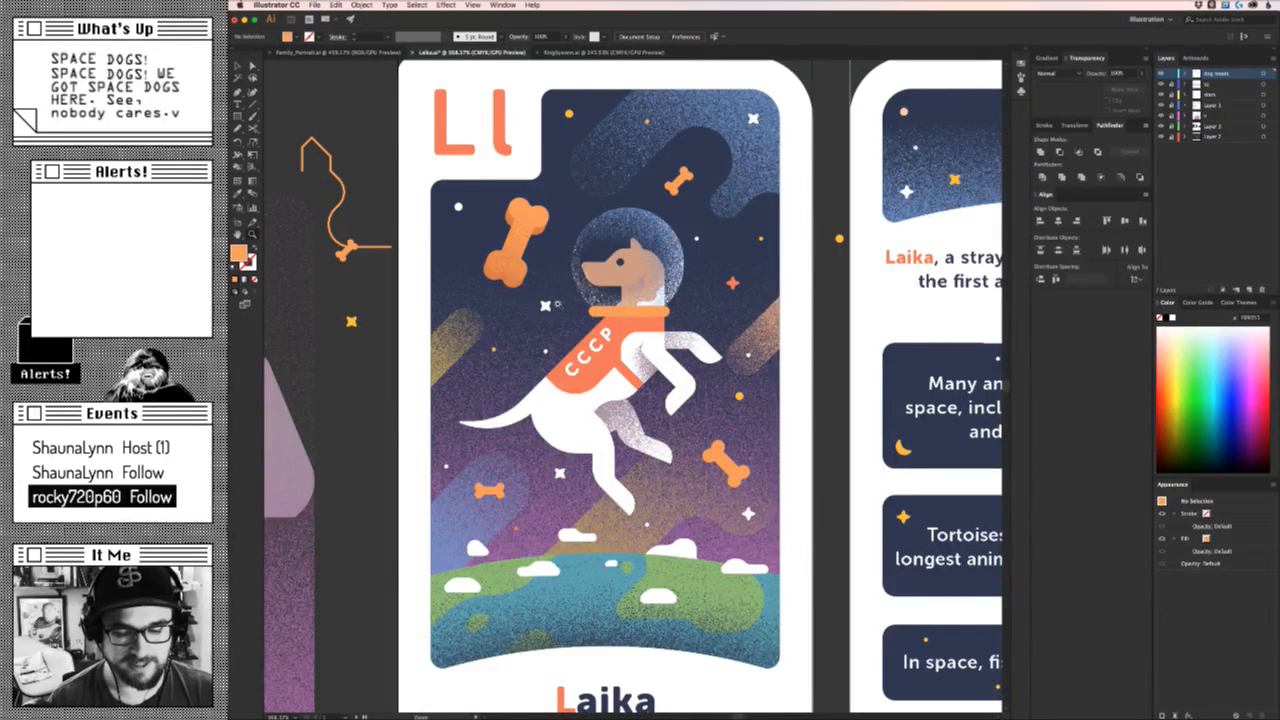
pyautogui.press('v')
pyautogui.press('super+shift+z')
pyautogui.press('super+shift+z')
pyautogui.press('super+shift+z')
pyautogui.press('super+shift+z')
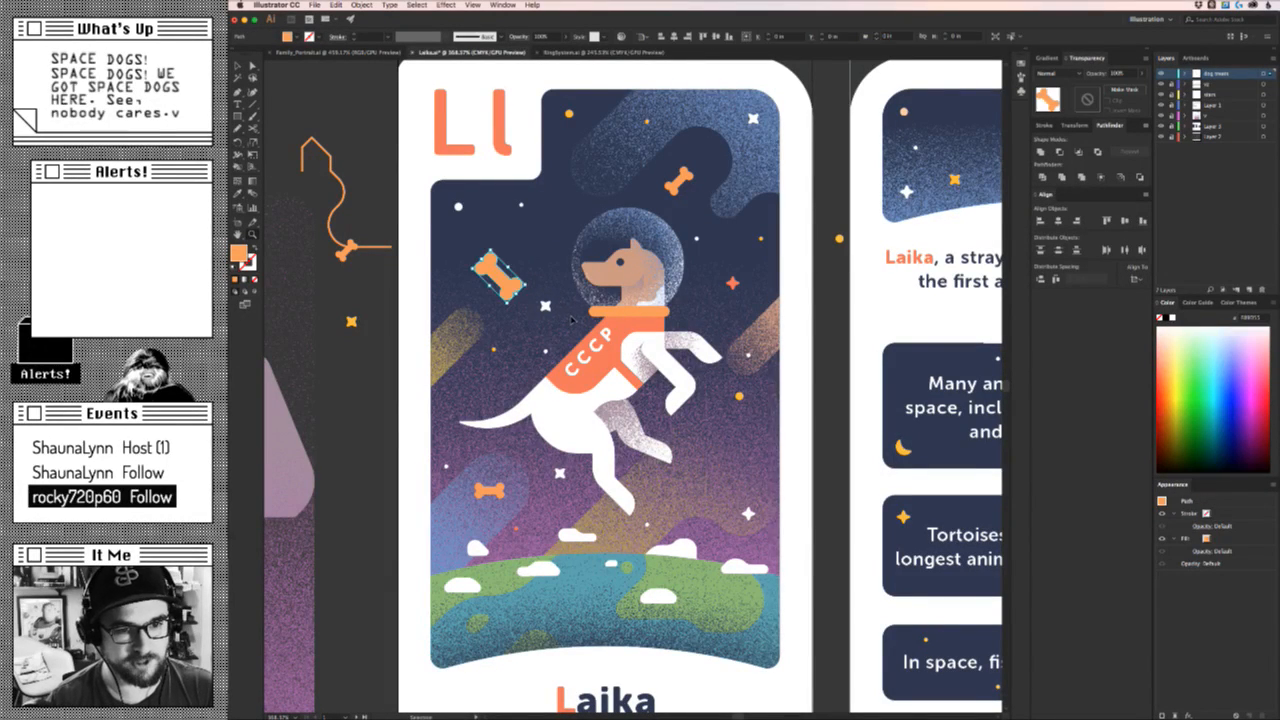
pyautogui.click(539, 280)
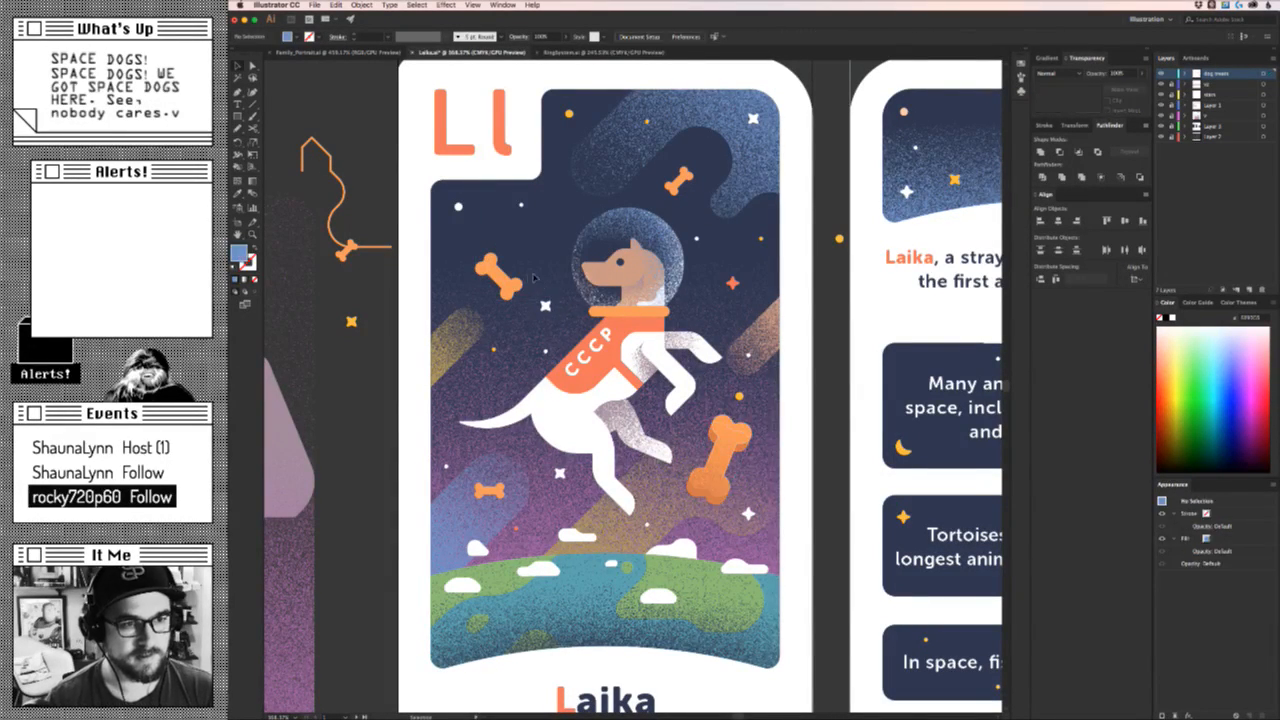
# Shift the small bone left of the helmet slightly up and toward the helmet.
pyautogui.doubleClick(508, 283)
pyautogui.press('Escape')
pyautogui.click(539, 266)
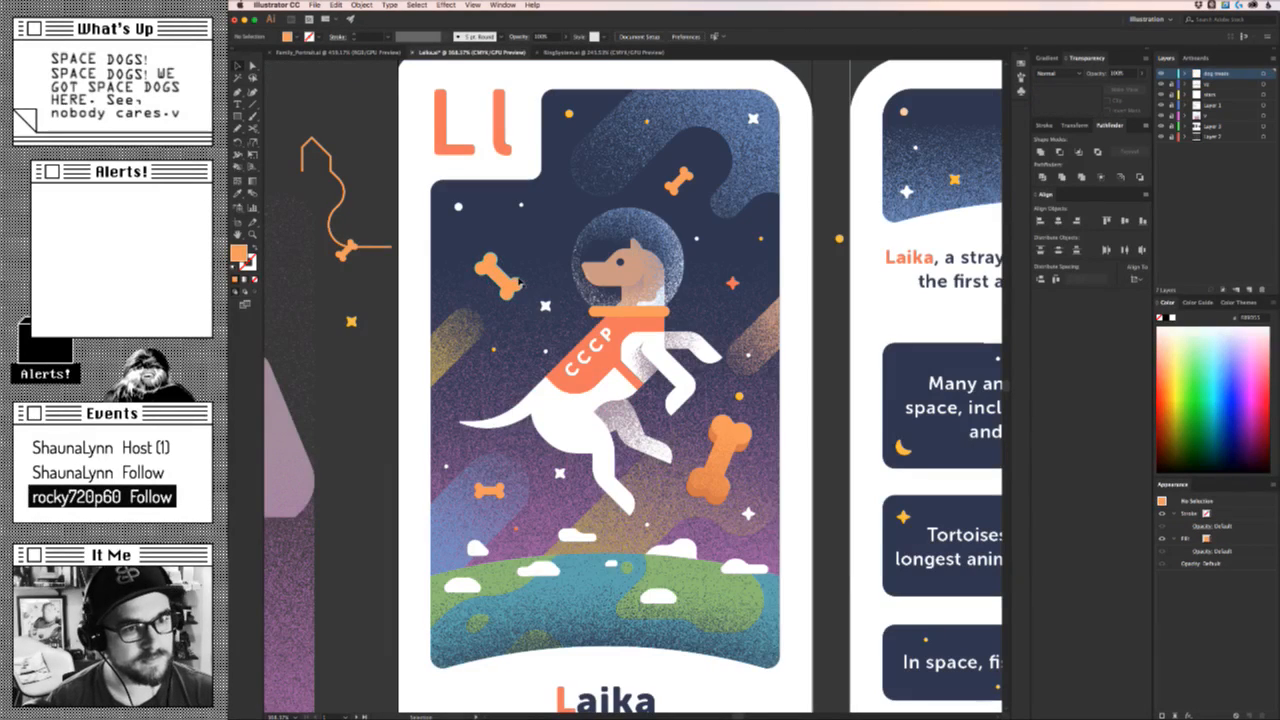
pyautogui.moveTo(507, 277); pyautogui.dragTo(515, 264)
pyautogui.click(555, 279)
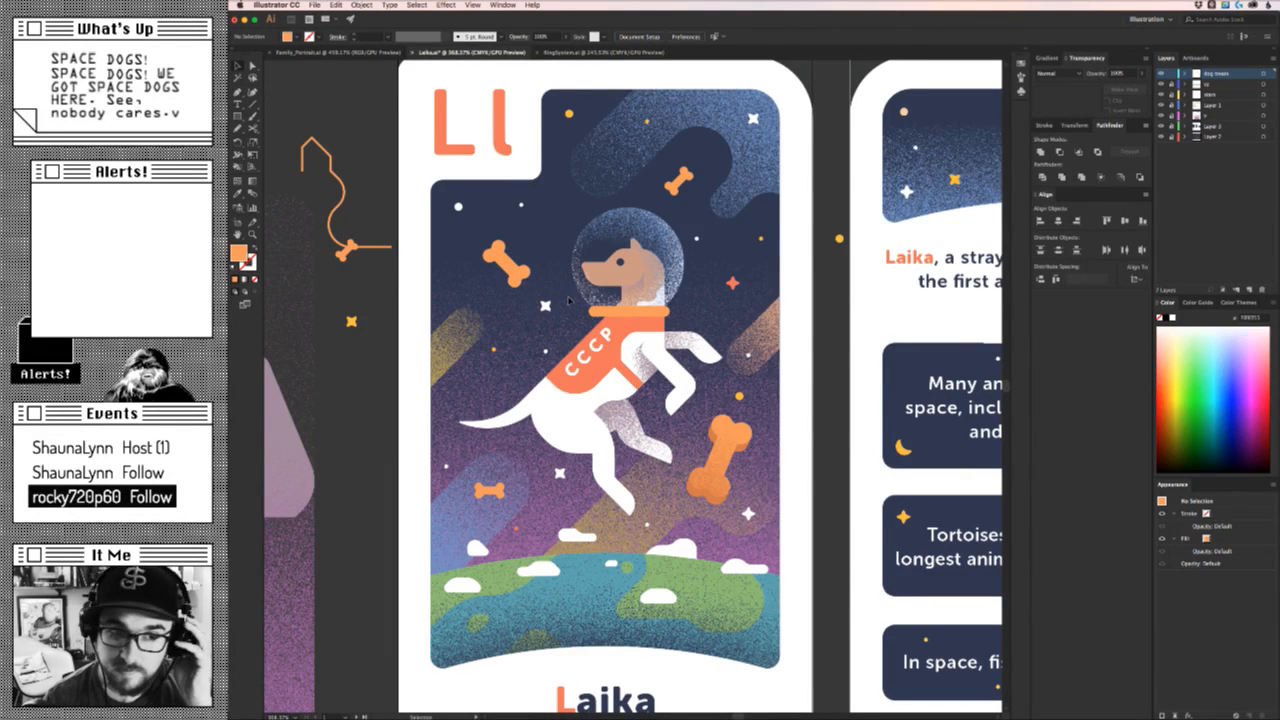
pyautogui.press('super+Tab')
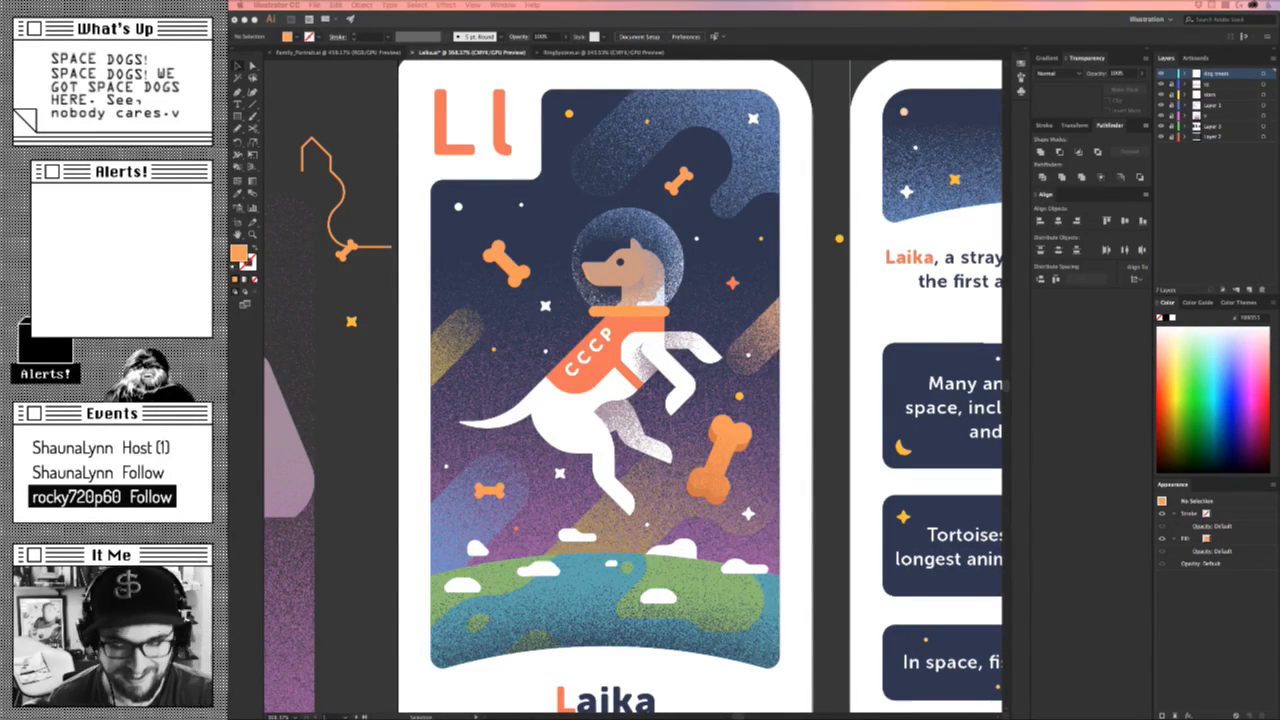
# Try placing the small bone closer to the helmet, just above the white star.
pyautogui.press('z')
pyautogui.moveTo(808, 414); pyautogui.dragTo(651, 440)
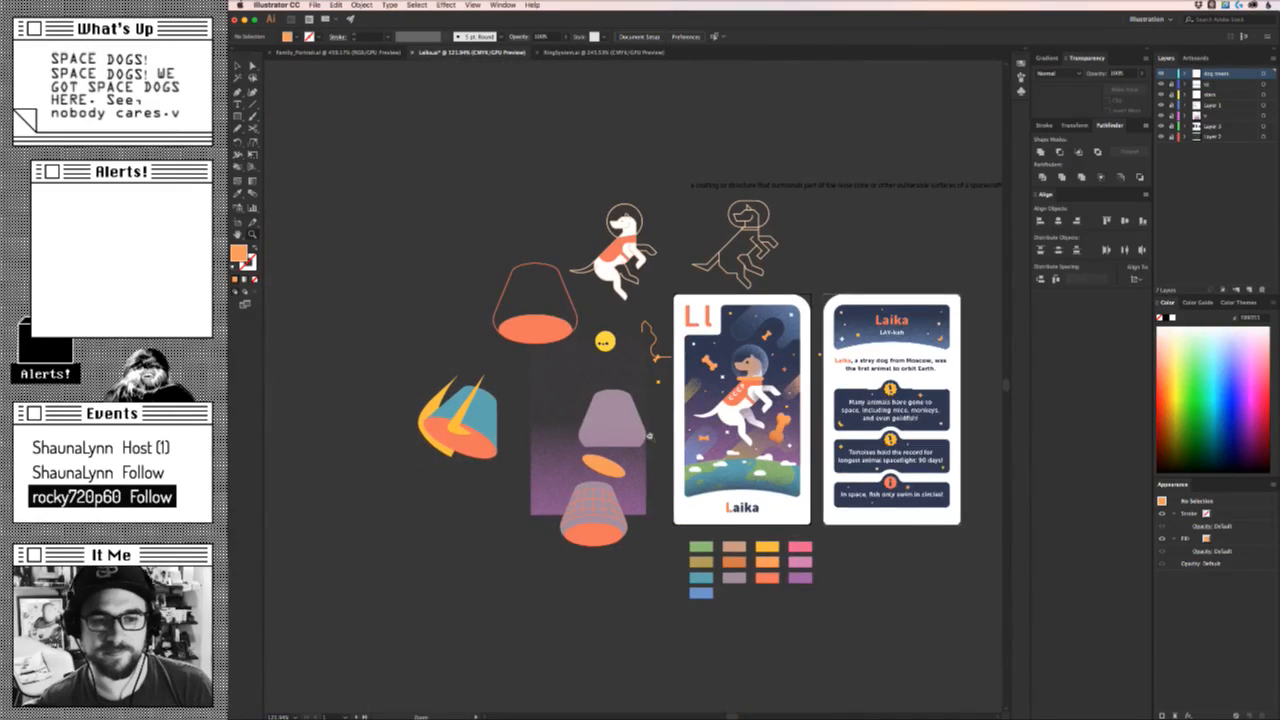
pyautogui.moveTo(776, 436); pyautogui.dragTo(955, 430)
pyautogui.press('v')
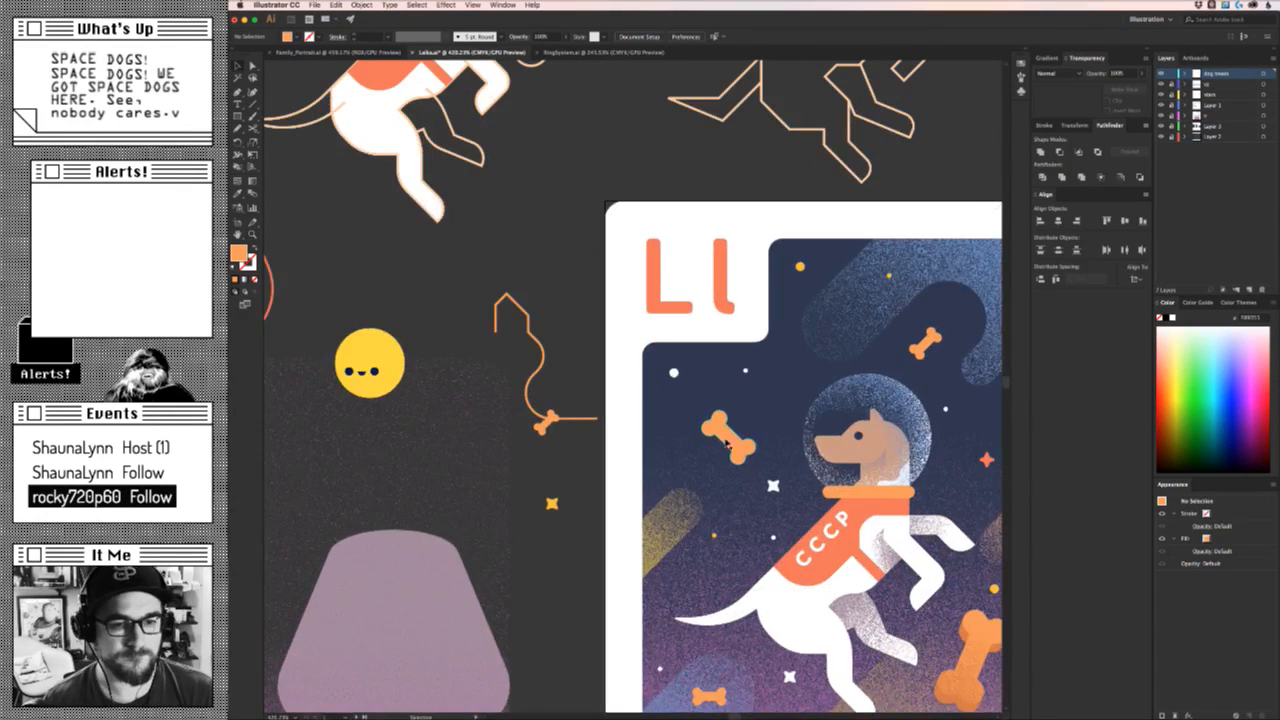
pyautogui.moveTo(726, 442); pyautogui.dragTo(770, 460)
pyautogui.click(663, 537)
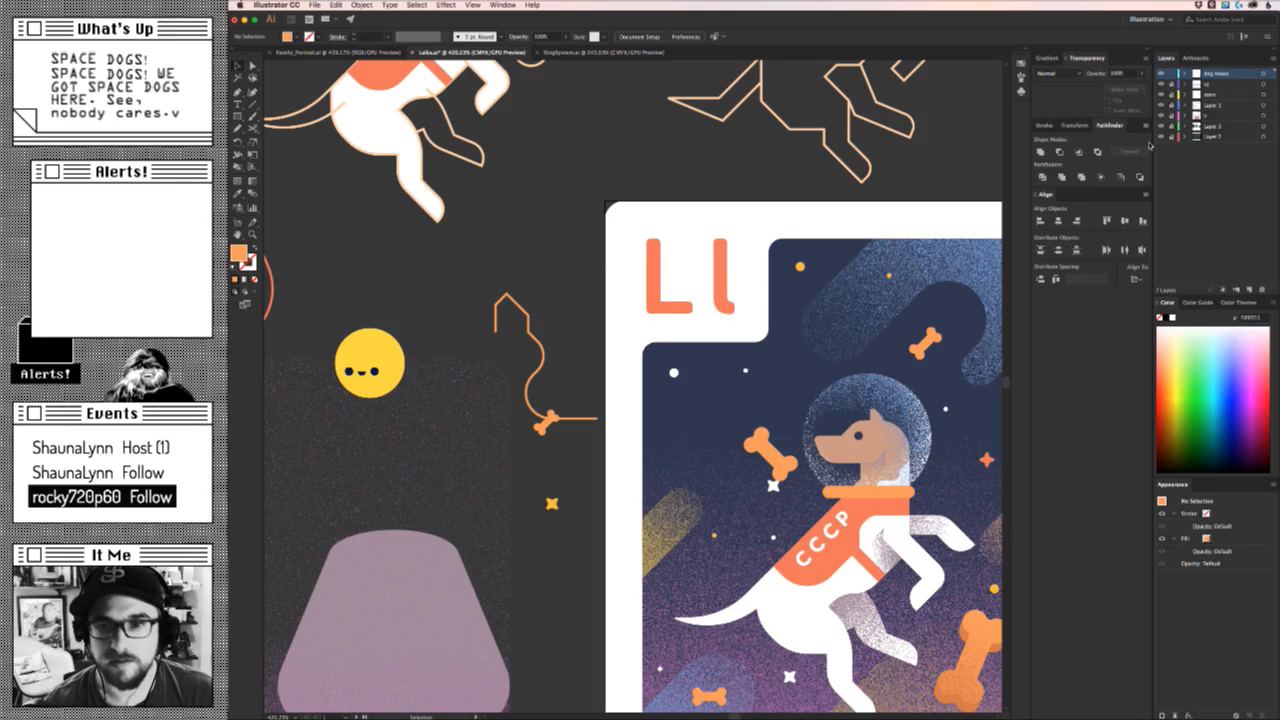
# Try an enlarged copy of the yellow grainy band behind the small bone and delete it.
pyautogui.click(670, 537)
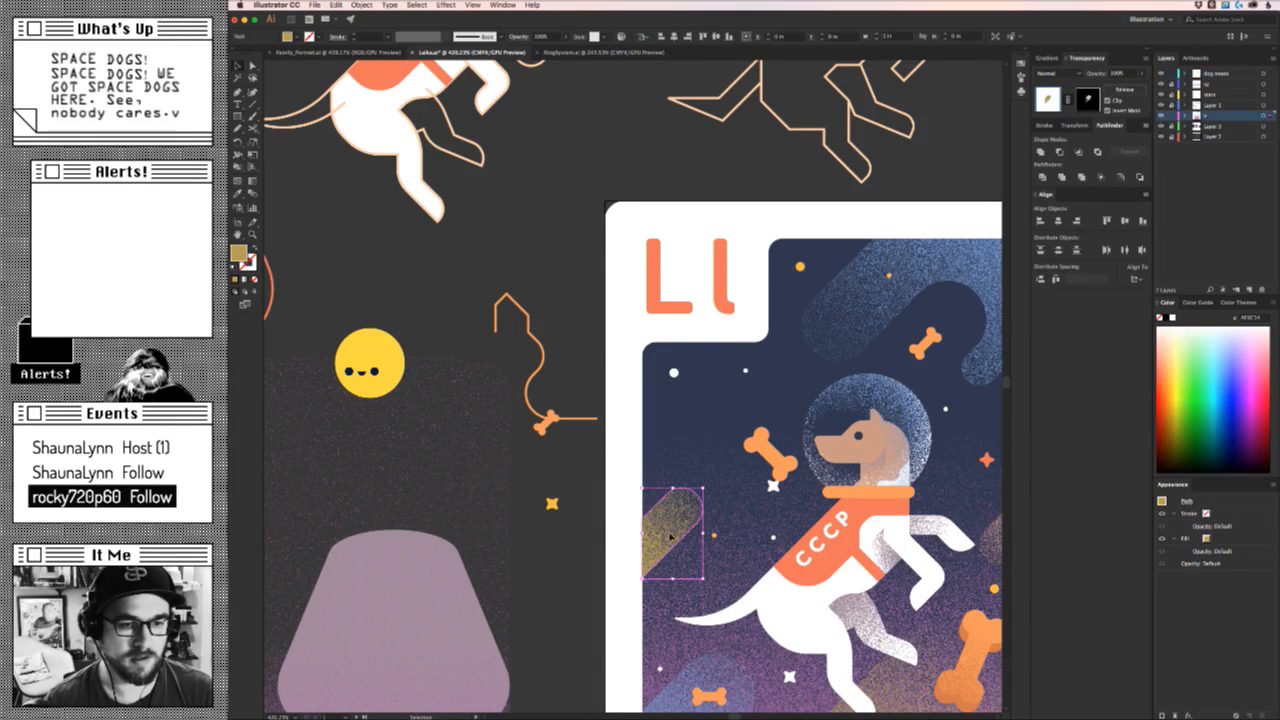
pyautogui.moveTo(670, 537); pyautogui.dragTo(670, 439)
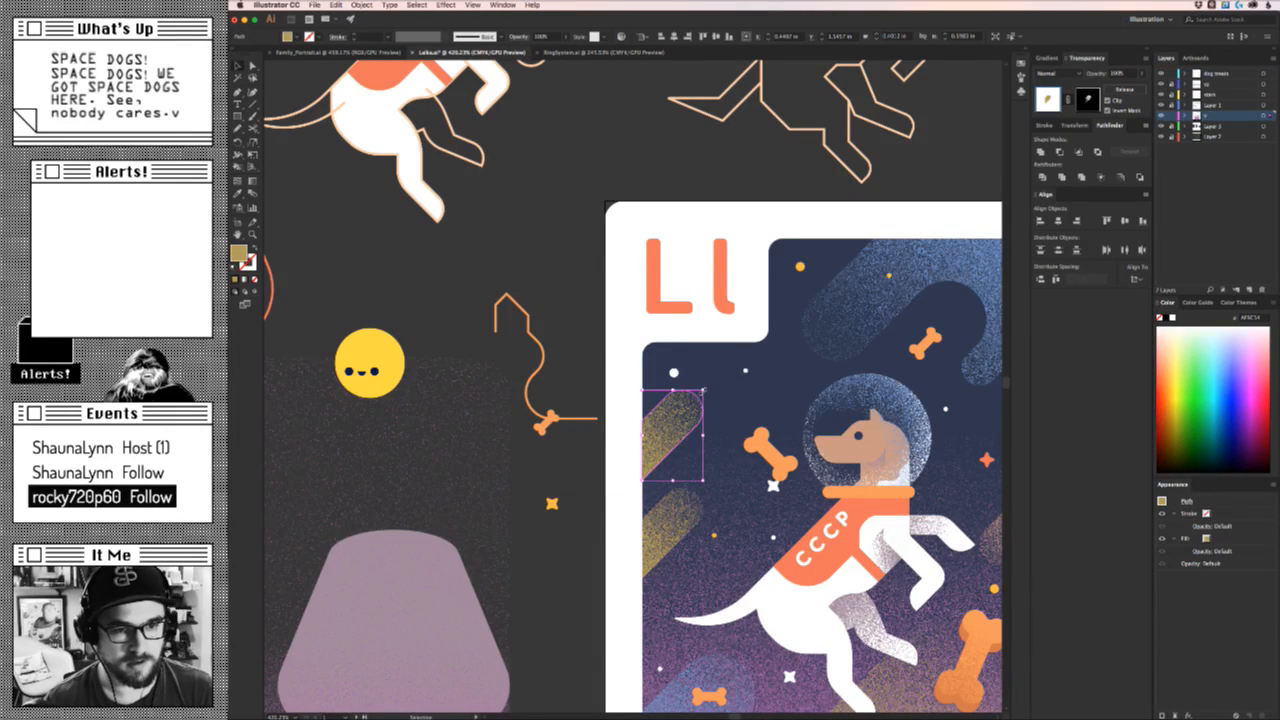
pyautogui.moveTo(704, 390); pyautogui.dragTo(778, 404)
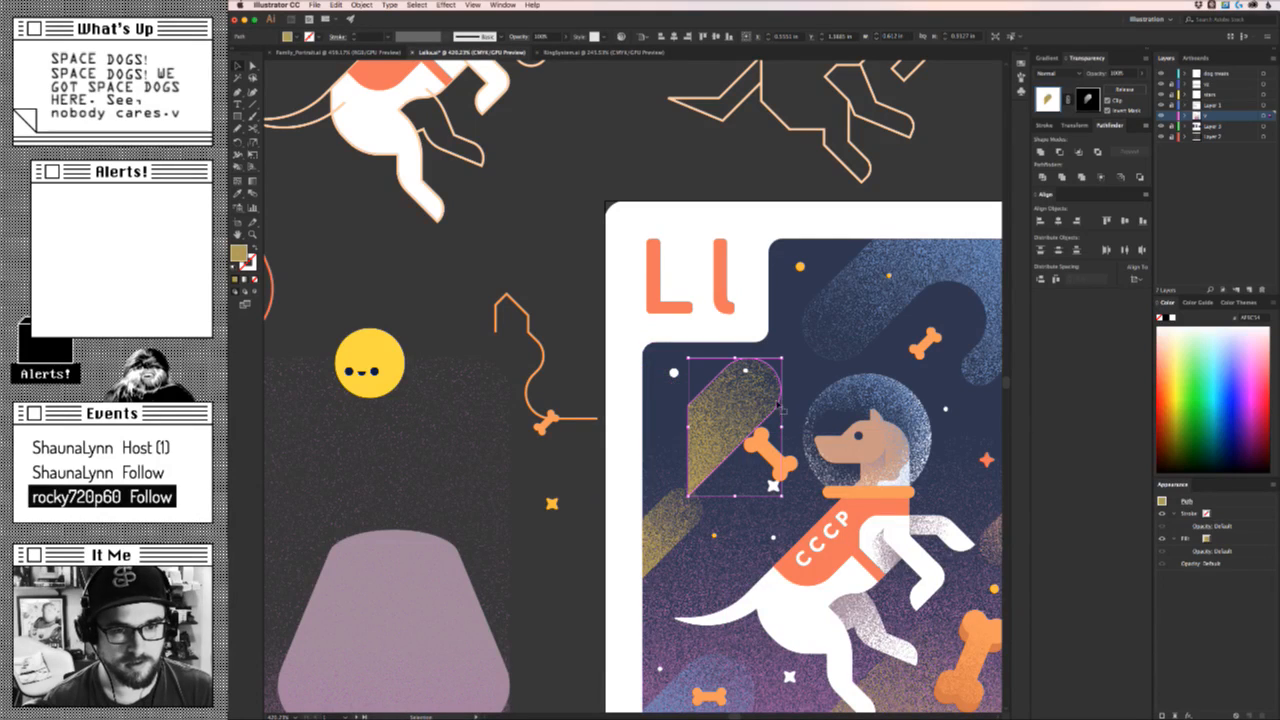
pyautogui.moveTo(735, 496); pyautogui.dragTo(741, 416)
pyautogui.press('Delete')
# Reposition the small bone in the open sky below the white dots, left of the helmet.
pyautogui.scroll(-5, 765, 500)
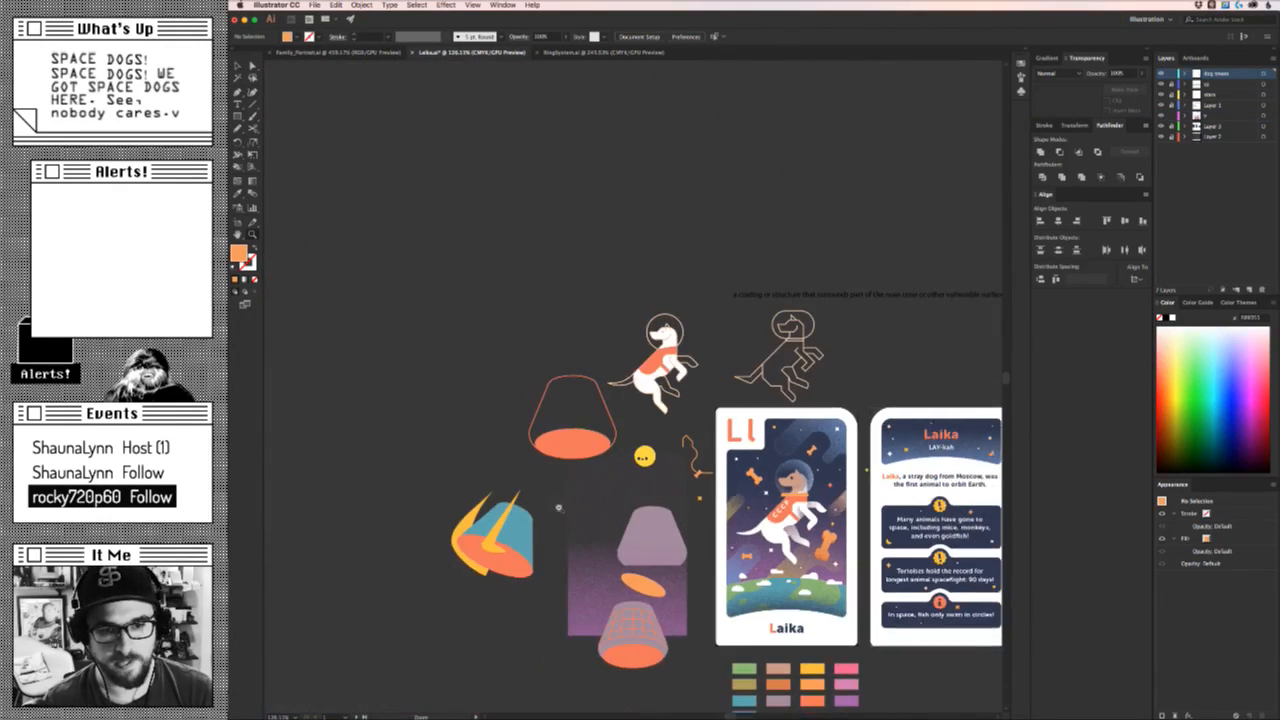
pyautogui.scroll(-3, 558, 507)
pyautogui.moveTo(495, 531); pyautogui.dragTo(702, 405)
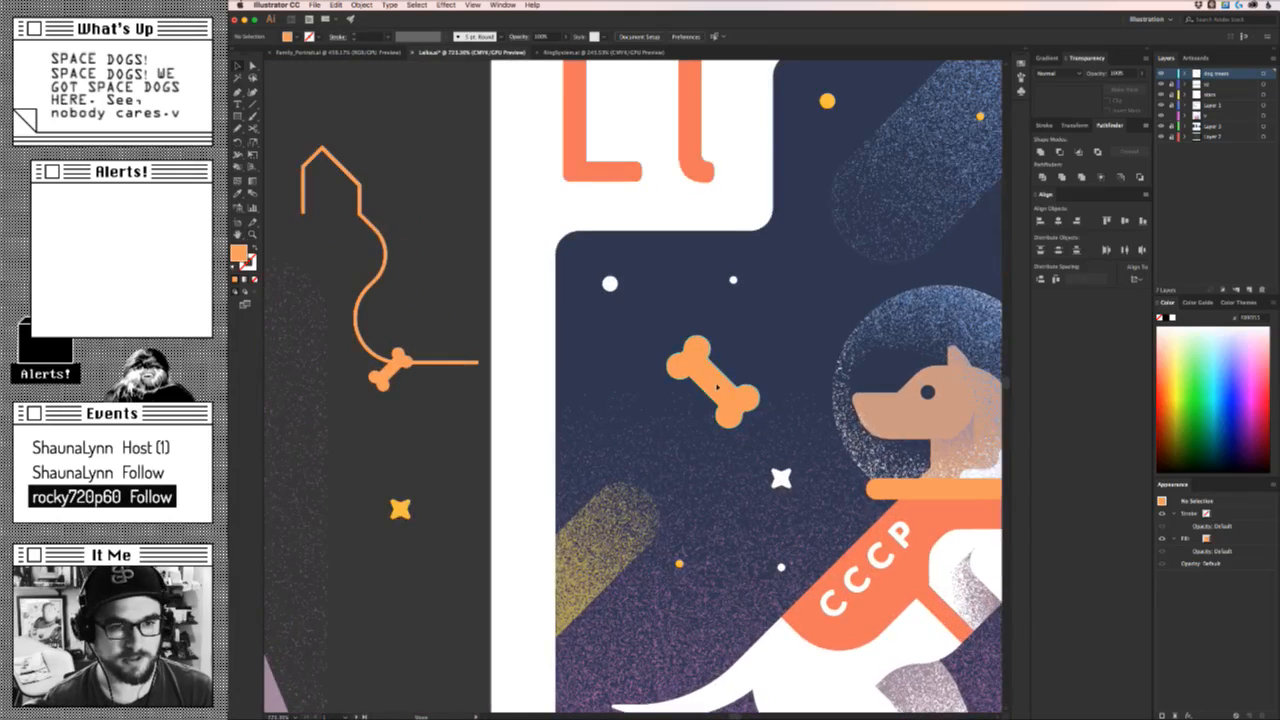
pyautogui.click(722, 385)
pyautogui.click(750, 368)
pyautogui.moveTo(750, 368); pyautogui.dragTo(615, 364)
pyautogui.click(623, 416)
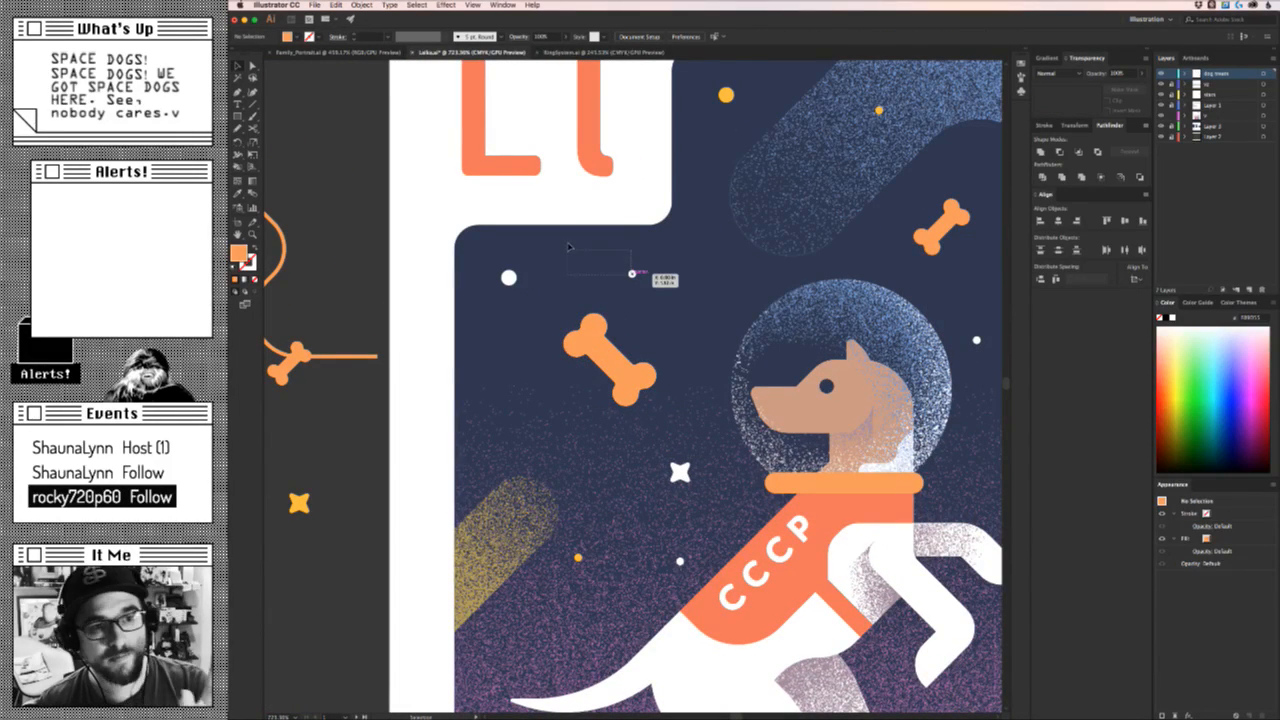
# Hide and show the layers one at a time to check which artwork each one holds.
pyautogui.click(1160, 73)
pyautogui.click(1161, 73)
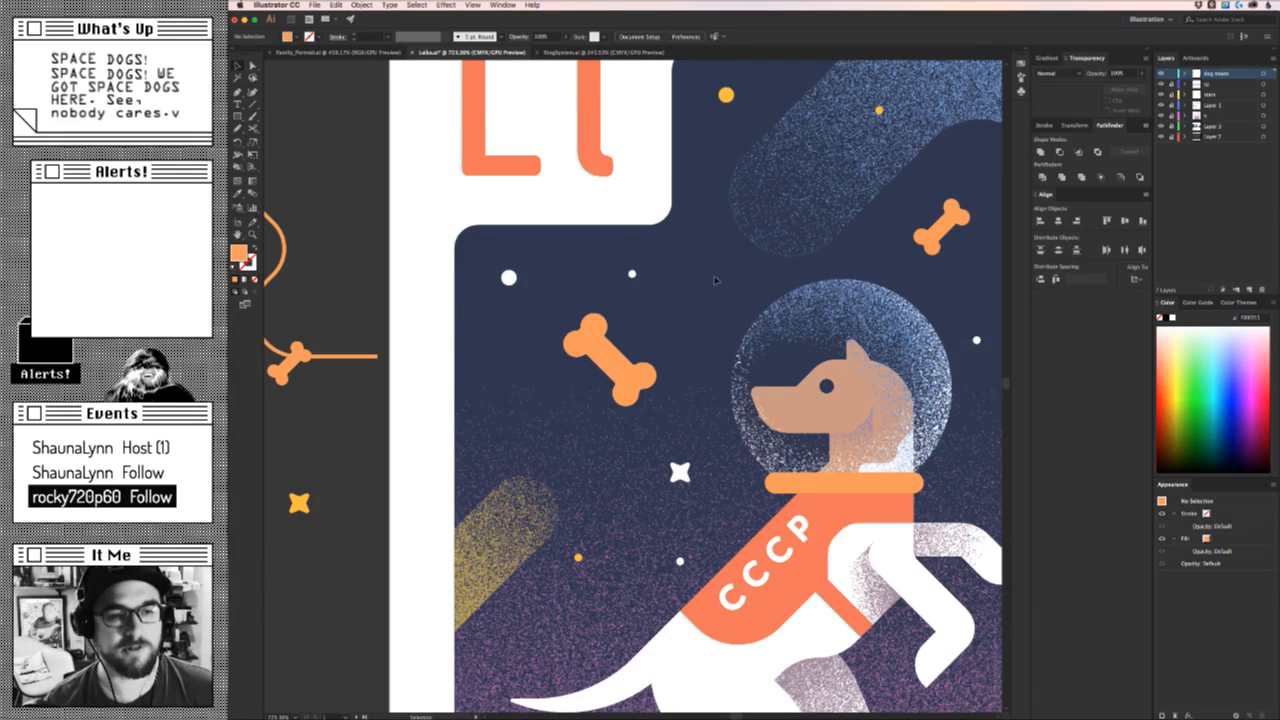
pyautogui.moveTo(874, 289); pyautogui.dragTo(784, 348)
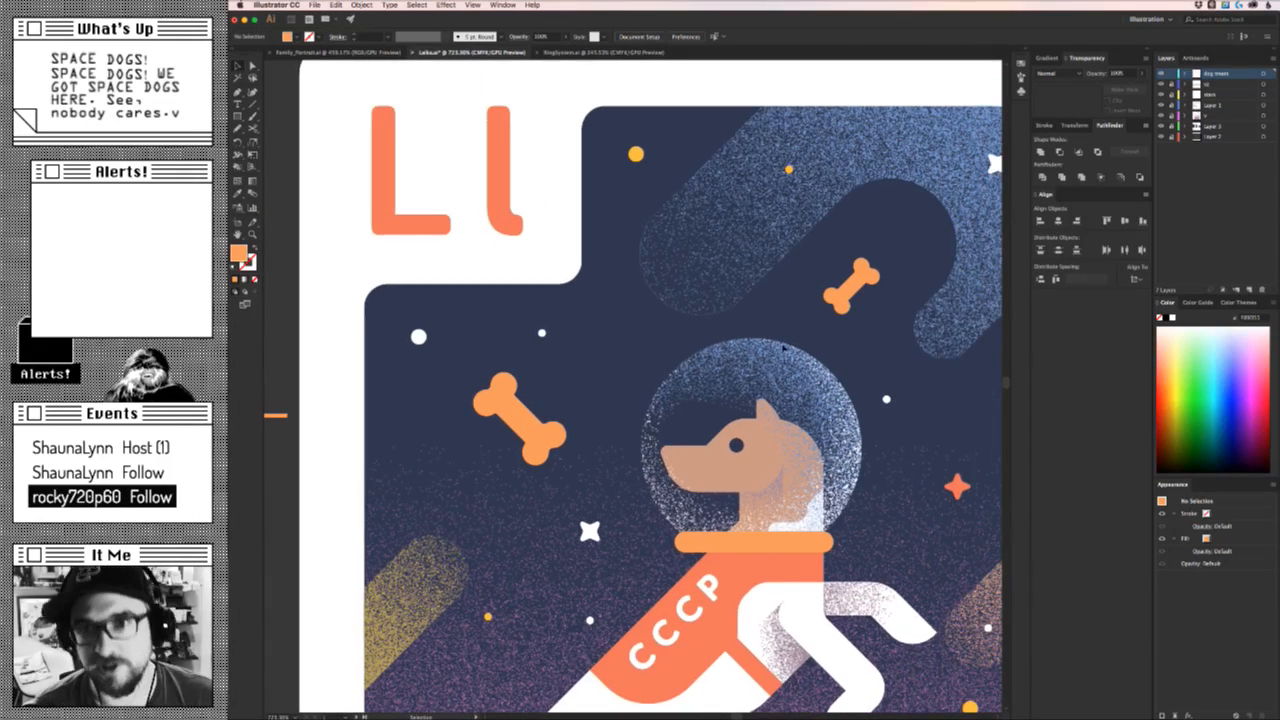
pyautogui.click(1161, 113)
pyautogui.click(1161, 113)
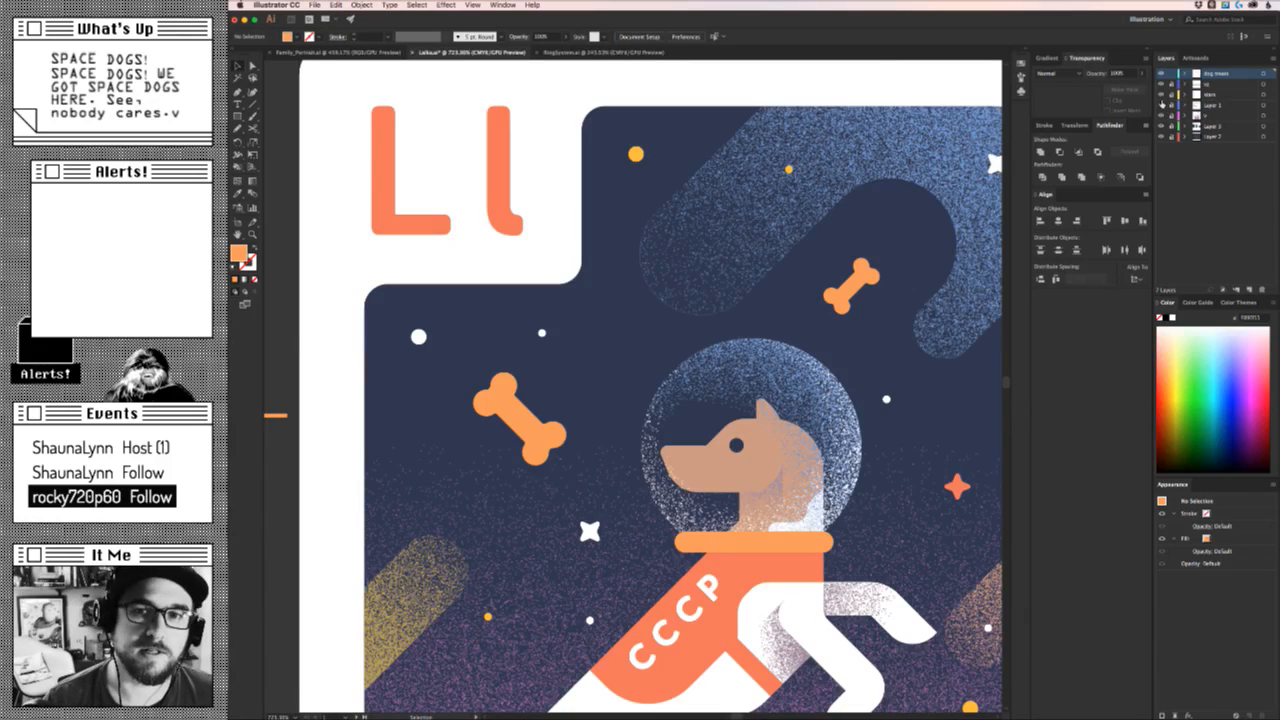
pyautogui.click(1161, 104)
pyautogui.click(1161, 104)
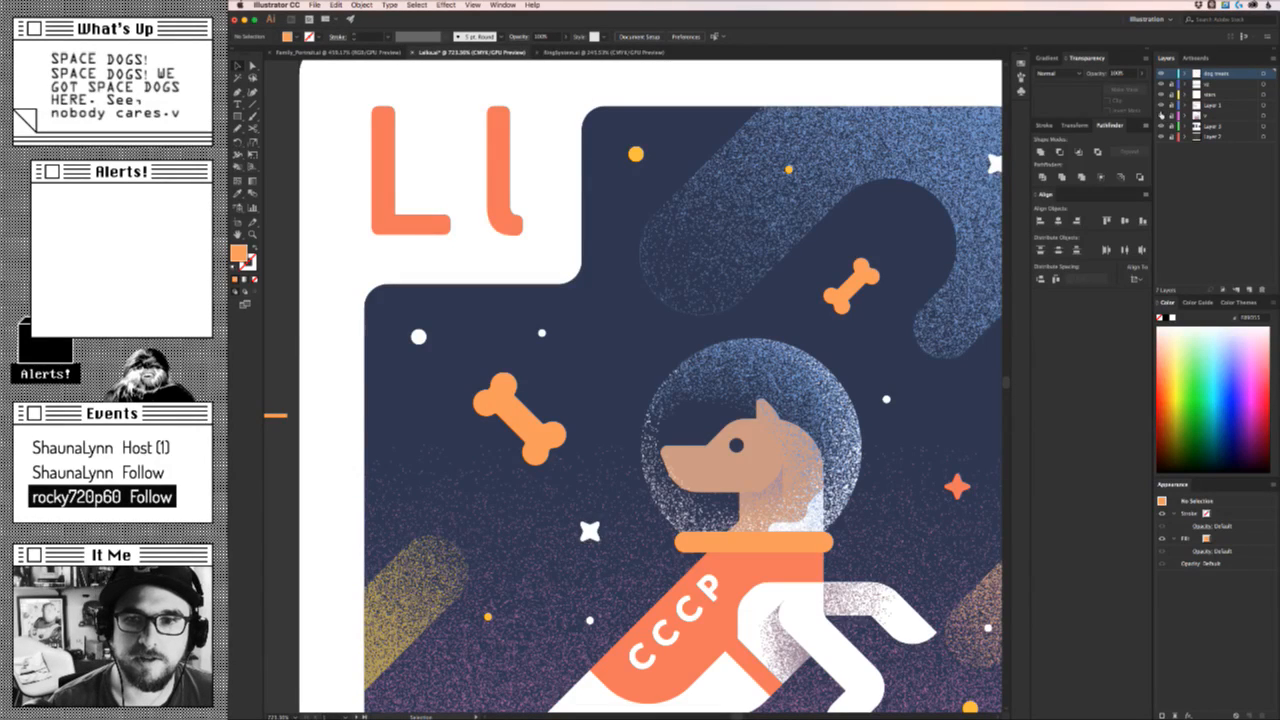
pyautogui.click(1161, 115)
pyautogui.click(1161, 115)
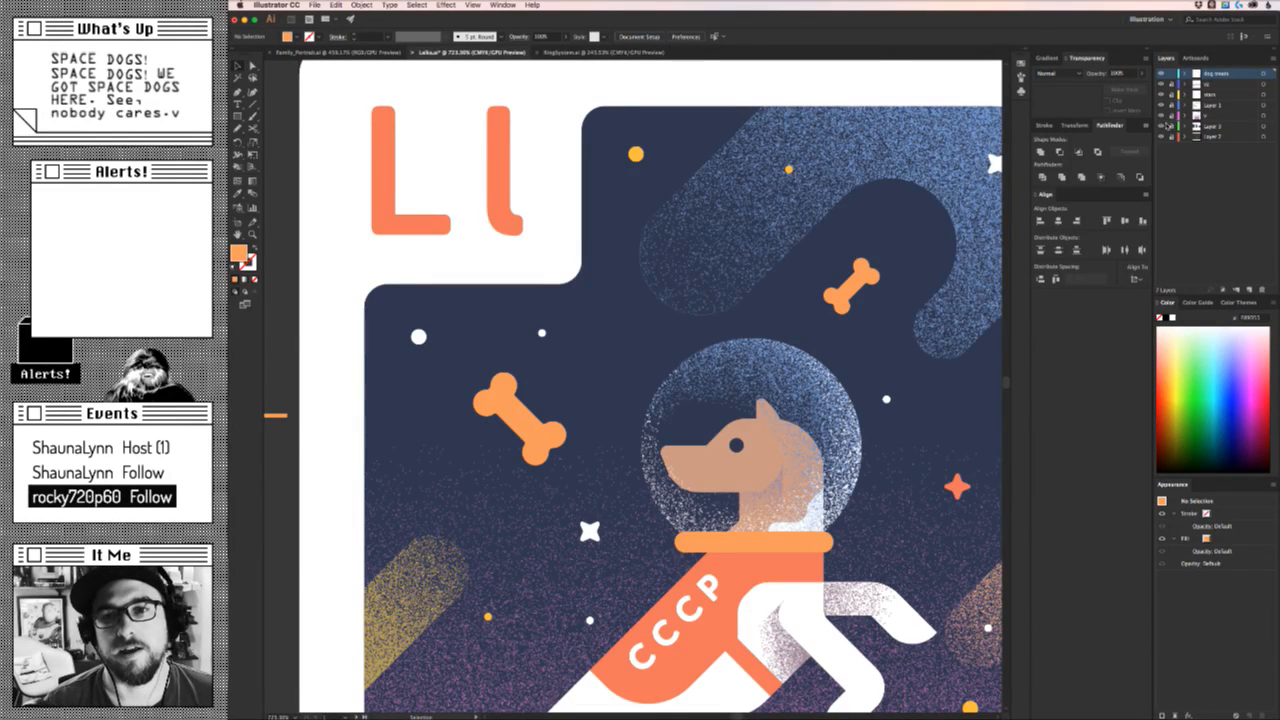
pyautogui.click(1161, 127)
pyautogui.click(1161, 127)
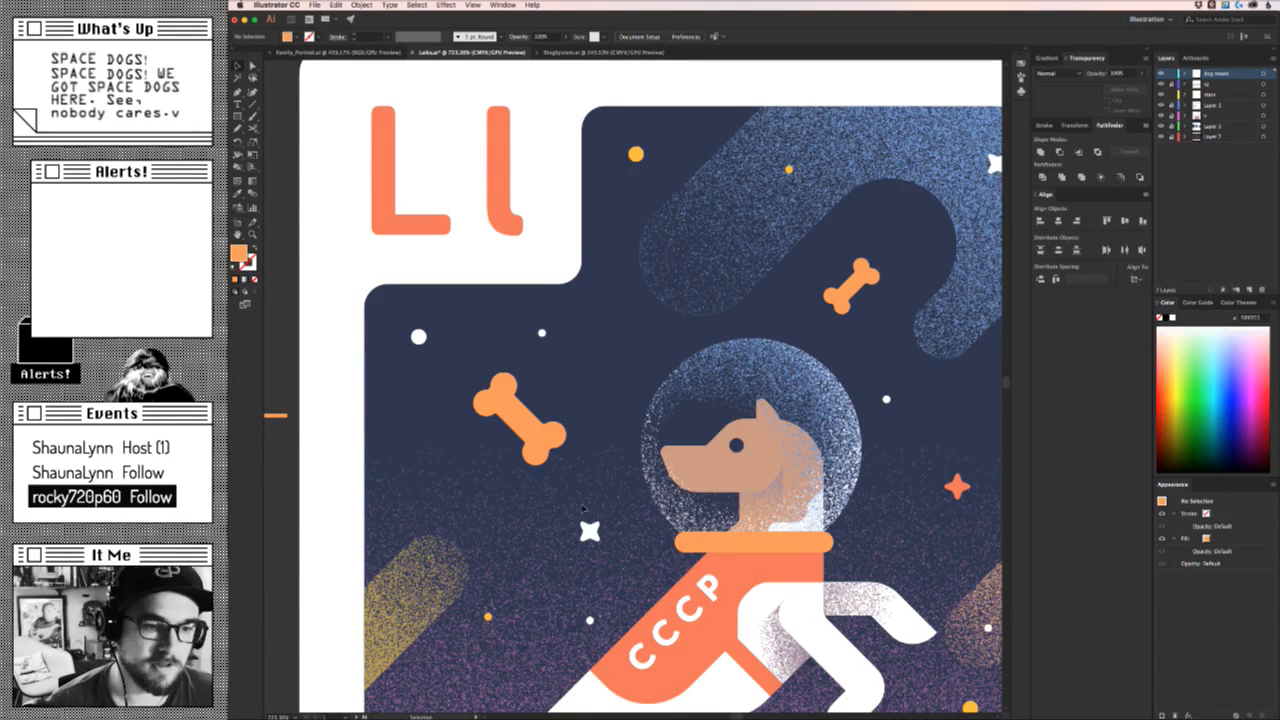
# Nudge the white star beside the vest up and right, and add a small yellow dot in line with the white dots above the bone.
pyautogui.click(598, 525)
pyautogui.press('super+shift+a')
pyautogui.moveTo(589, 600); pyautogui.dragTo(547, 507)
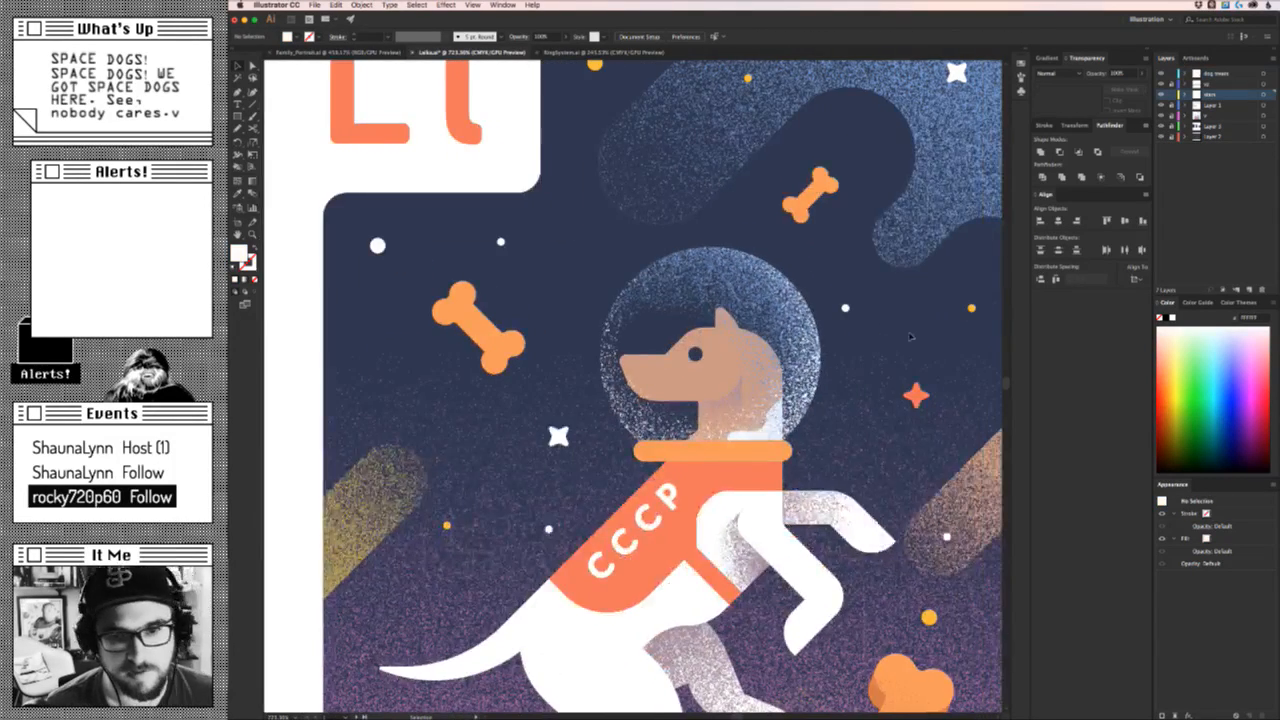
pyautogui.moveTo(585, 251); pyautogui.dragTo(595, 242)
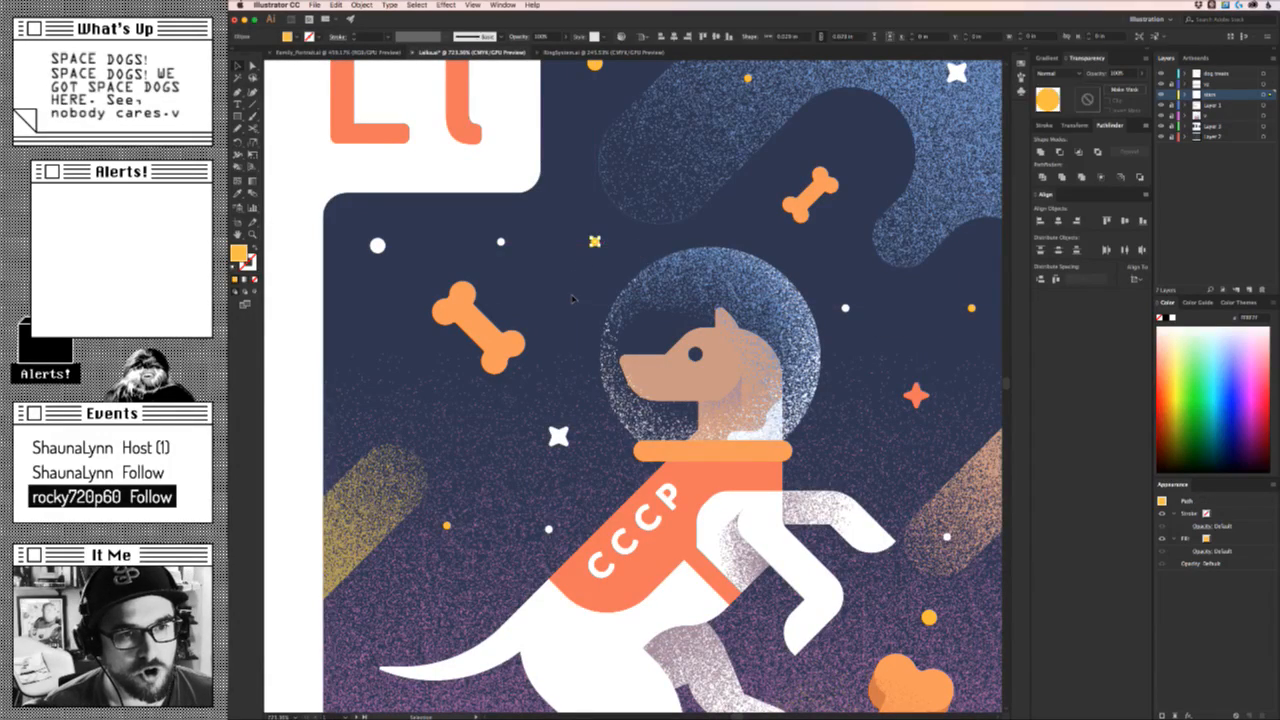
pyautogui.click(585, 295)
# Add a small white dot in the empty sky above the dog's tail.
pyautogui.moveTo(899, 445); pyautogui.dragTo(754, 333)
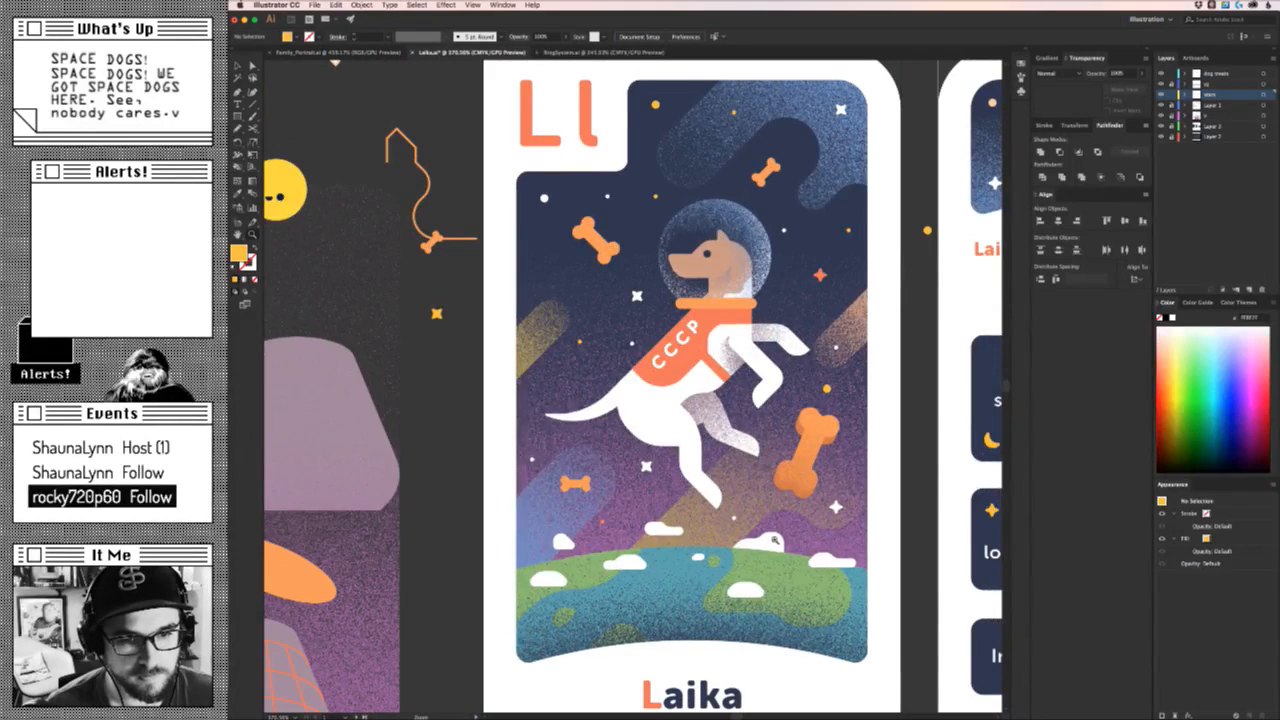
pyautogui.moveTo(574, 363); pyautogui.dragTo(581, 336)
pyautogui.click(627, 134)
pyautogui.moveTo(618, 144); pyautogui.dragTo(556, 394)
pyautogui.click(618, 362)
pyautogui.moveTo(618, 351); pyautogui.dragTo(548, 406)
# Nudge the yellow dot above the large bone to the right and move the red star down toward the helmet.
pyautogui.moveTo(842, 442); pyautogui.dragTo(850, 439)
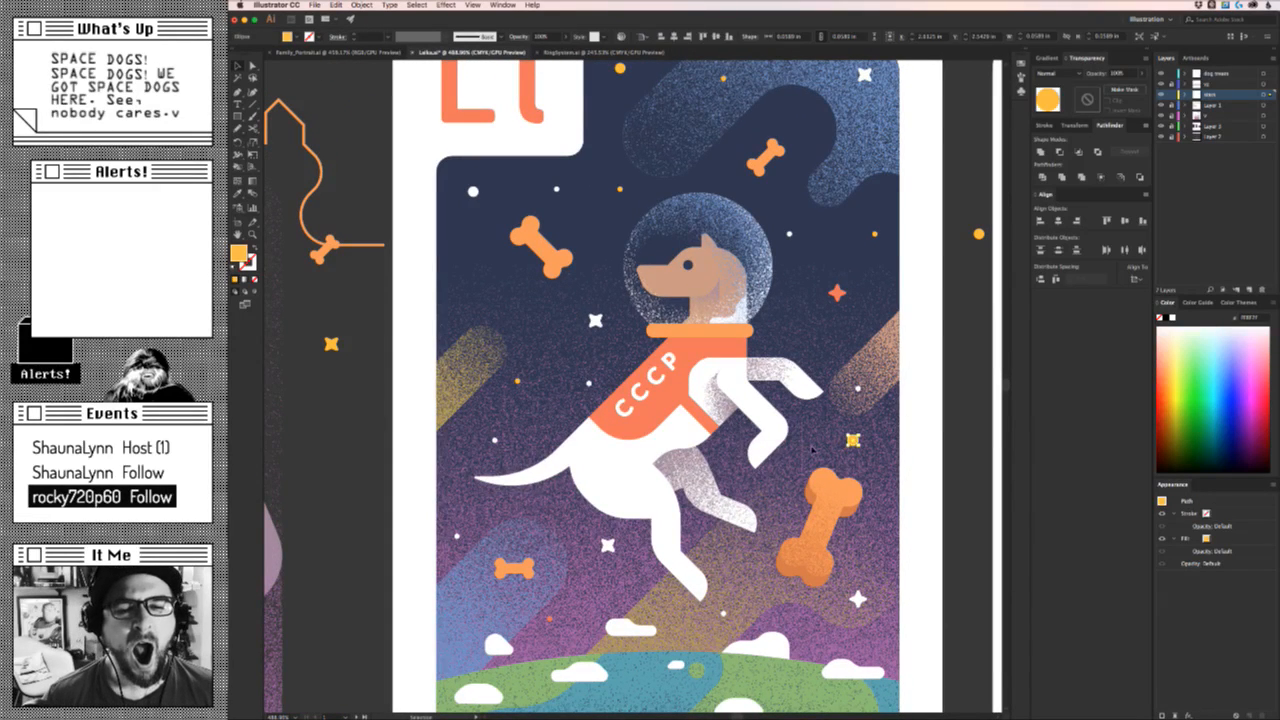
pyautogui.click(876, 389)
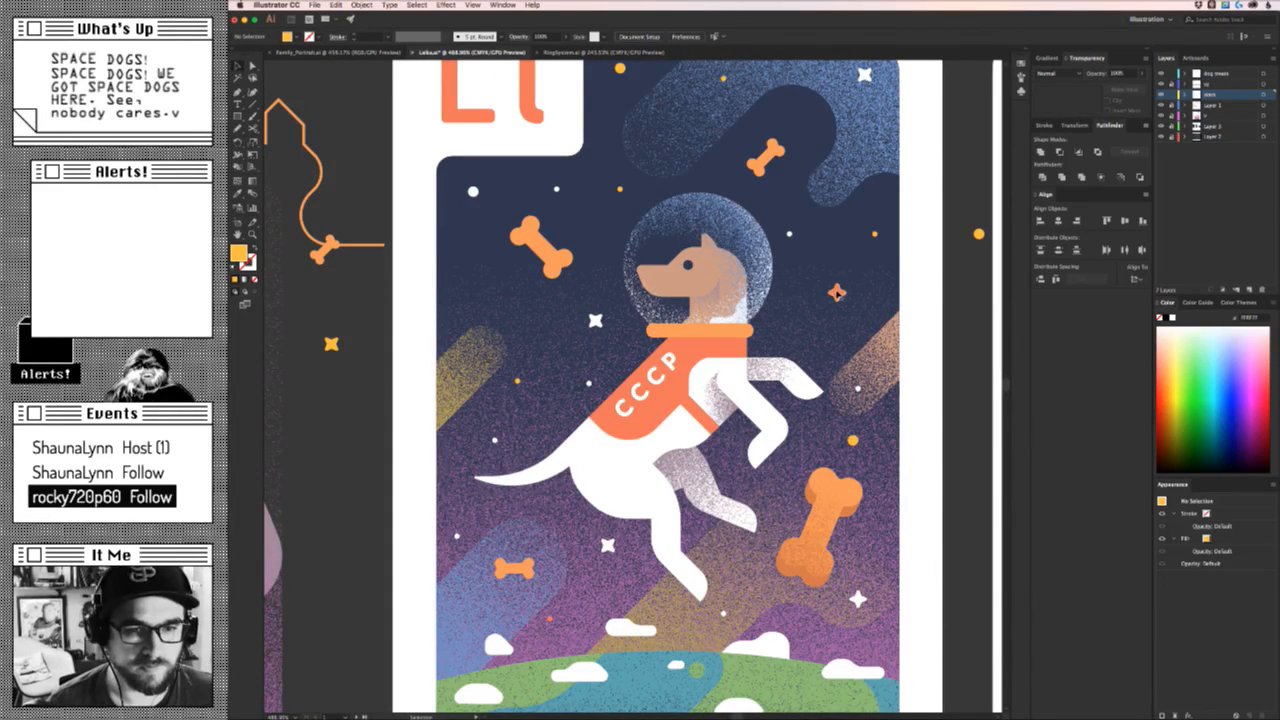
pyautogui.moveTo(837, 294); pyautogui.dragTo(823, 311)
# Duplicate a small white dot into the blue band near the card's upper-right corner and move the white star above it left.
pyautogui.moveTo(790, 234); pyautogui.dragTo(860, 263)
pyautogui.click(842, 252)
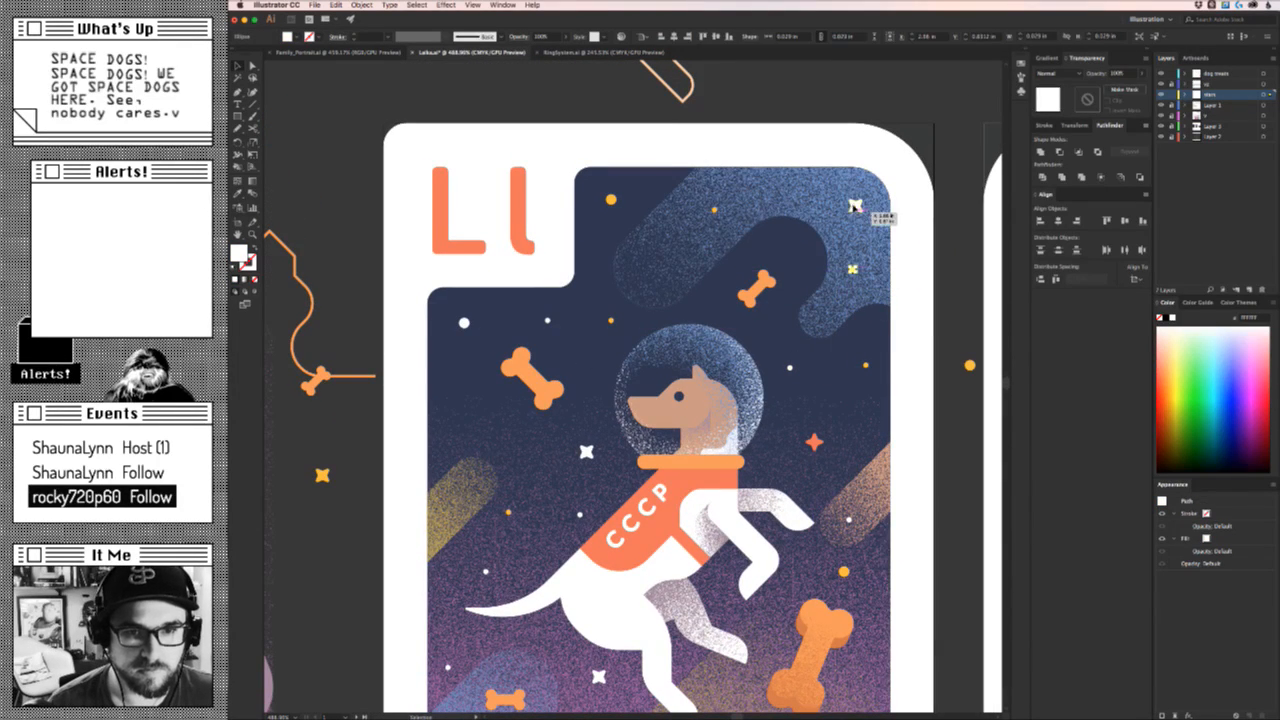
pyautogui.moveTo(856, 205); pyautogui.dragTo(830, 199)
pyautogui.click(909, 247)
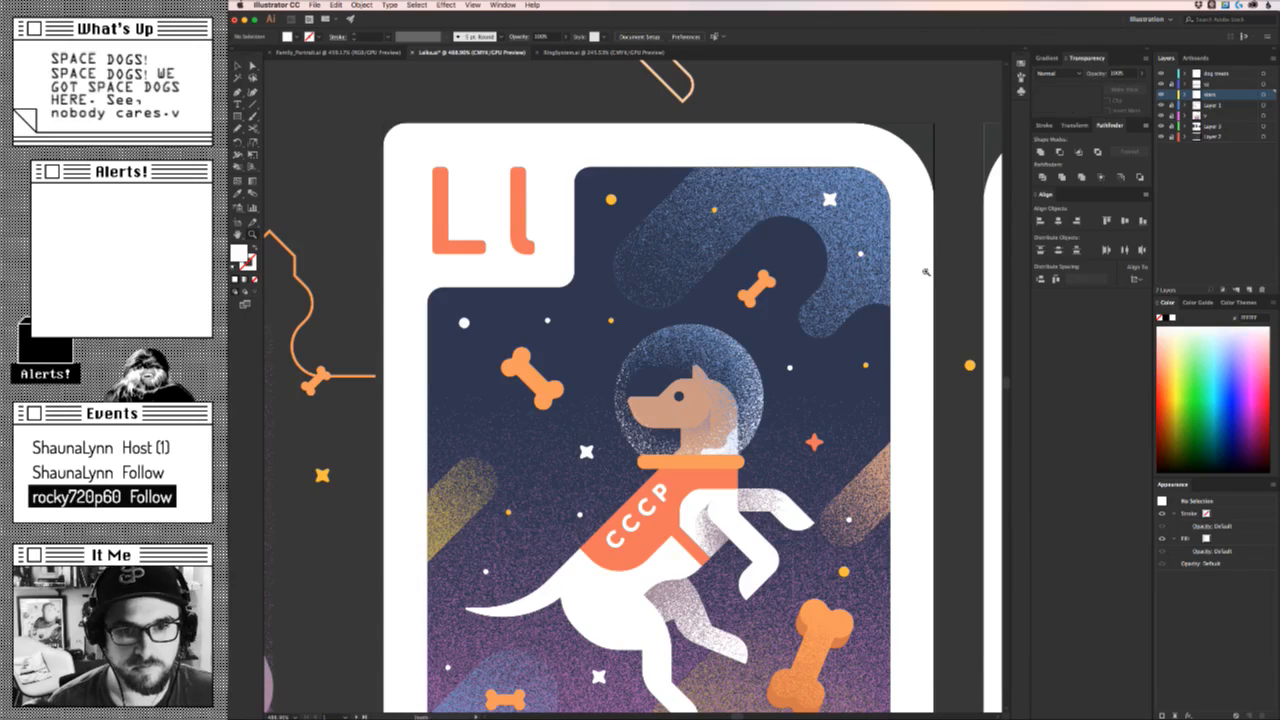
# Duplicate the small white dot into the gap between the small bone and the yellow grainy band.
pyautogui.moveTo(926, 271); pyautogui.dragTo(816, 294)
pyautogui.moveTo(793, 349); pyautogui.dragTo(788, 315)
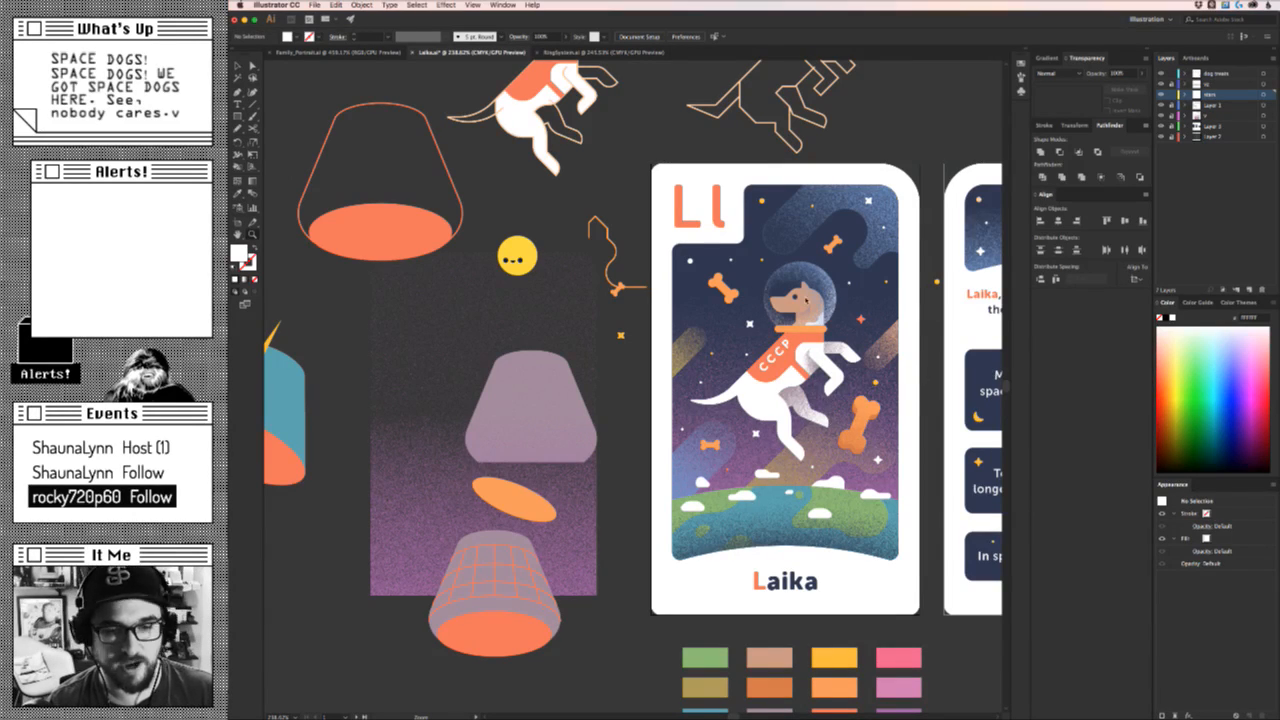
pyautogui.scroll(5, 752, 294)
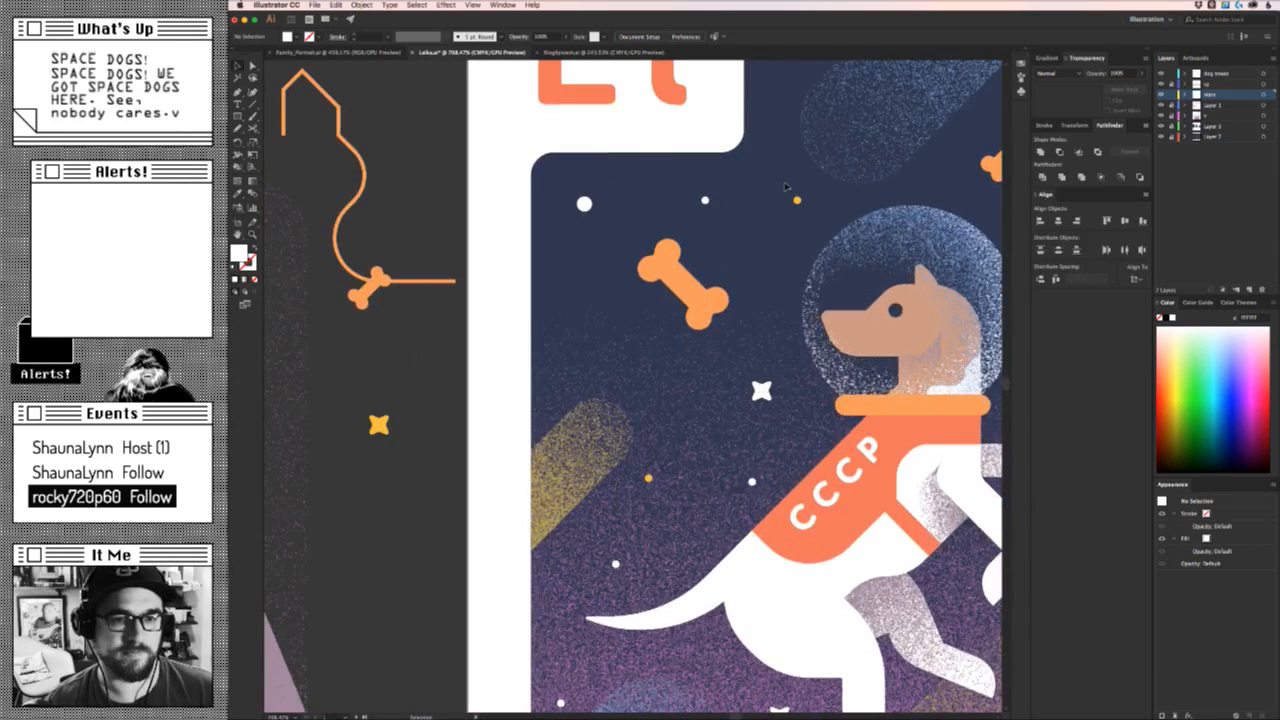
pyautogui.keyDown('alt'); pyautogui.moveTo(705, 200); pyautogui.dragTo(592, 339); pyautogui.keyUp('alt')
pyautogui.press('super+shift+a')
pyautogui.press('z')
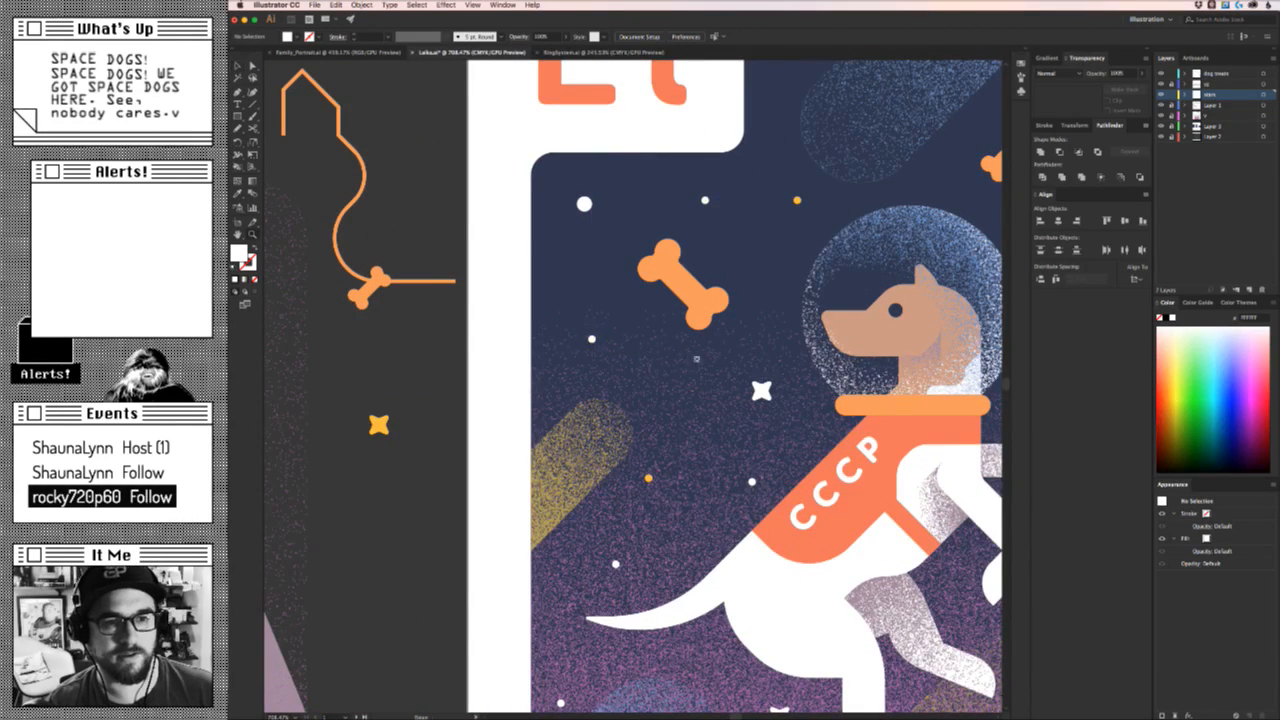
pyautogui.scroll(-5, 697, 358)
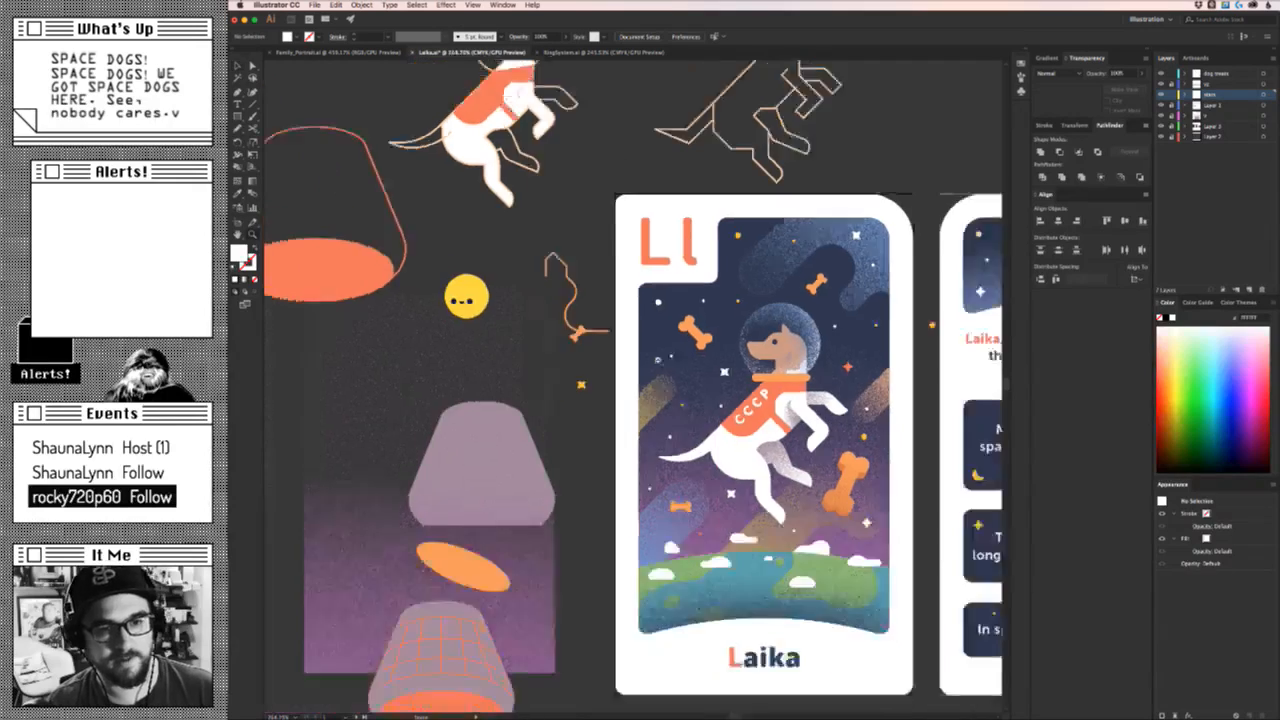
pyautogui.scroll(-2, 586, 432)
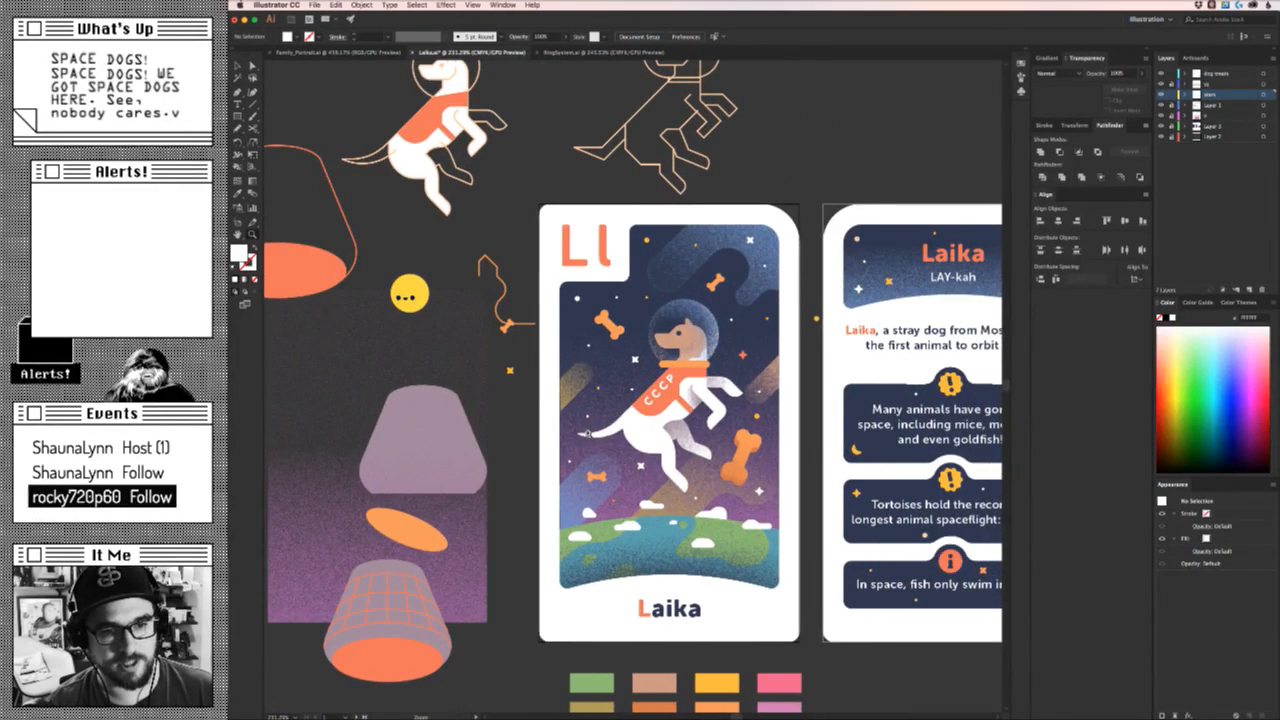
# Review the front of the Laika card up close and briefly view the Family_Portrait.ai artwork.
pyautogui.scroll(-4, 590, 432)
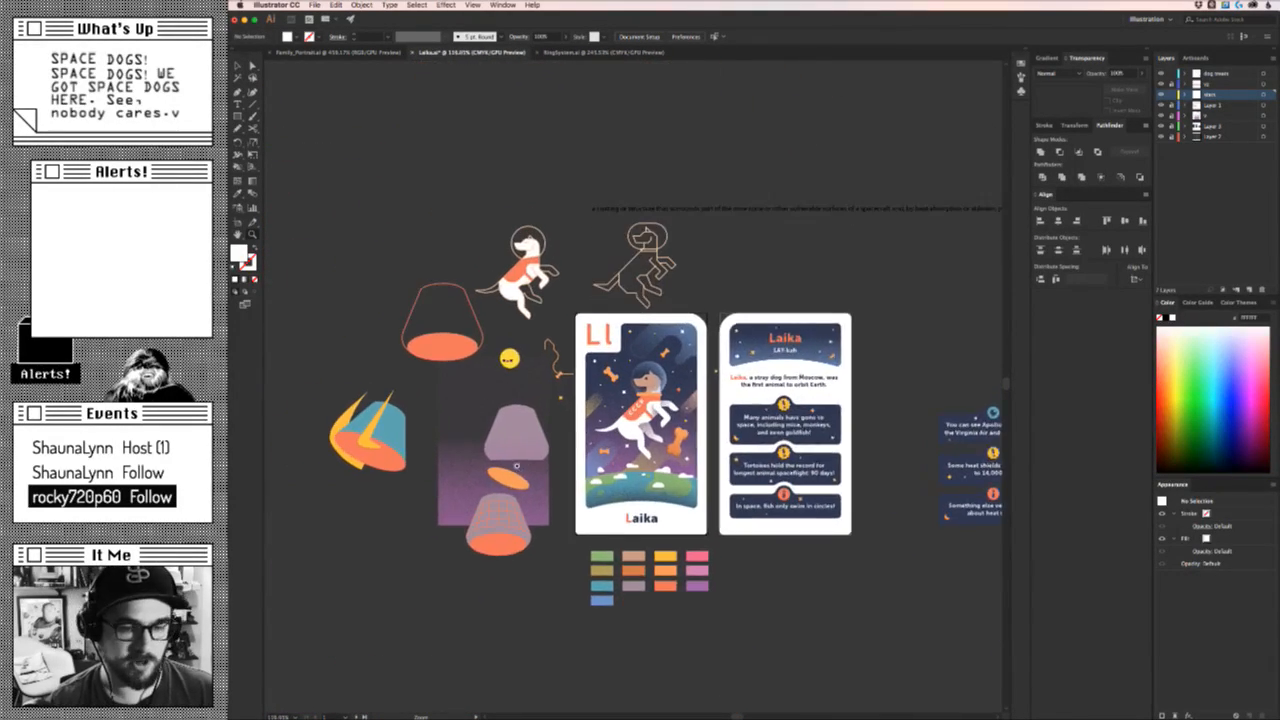
pyautogui.scroll(8, 613, 425)
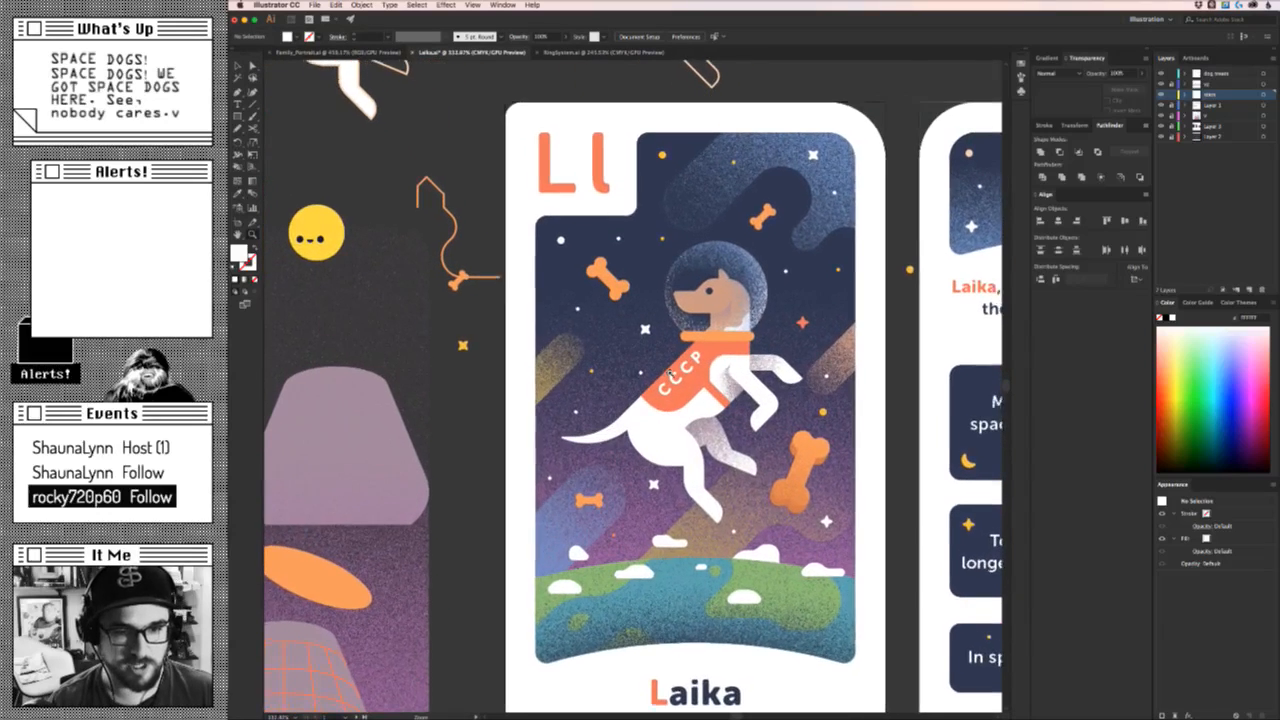
pyautogui.moveTo(670, 374); pyautogui.dragTo(639, 415)
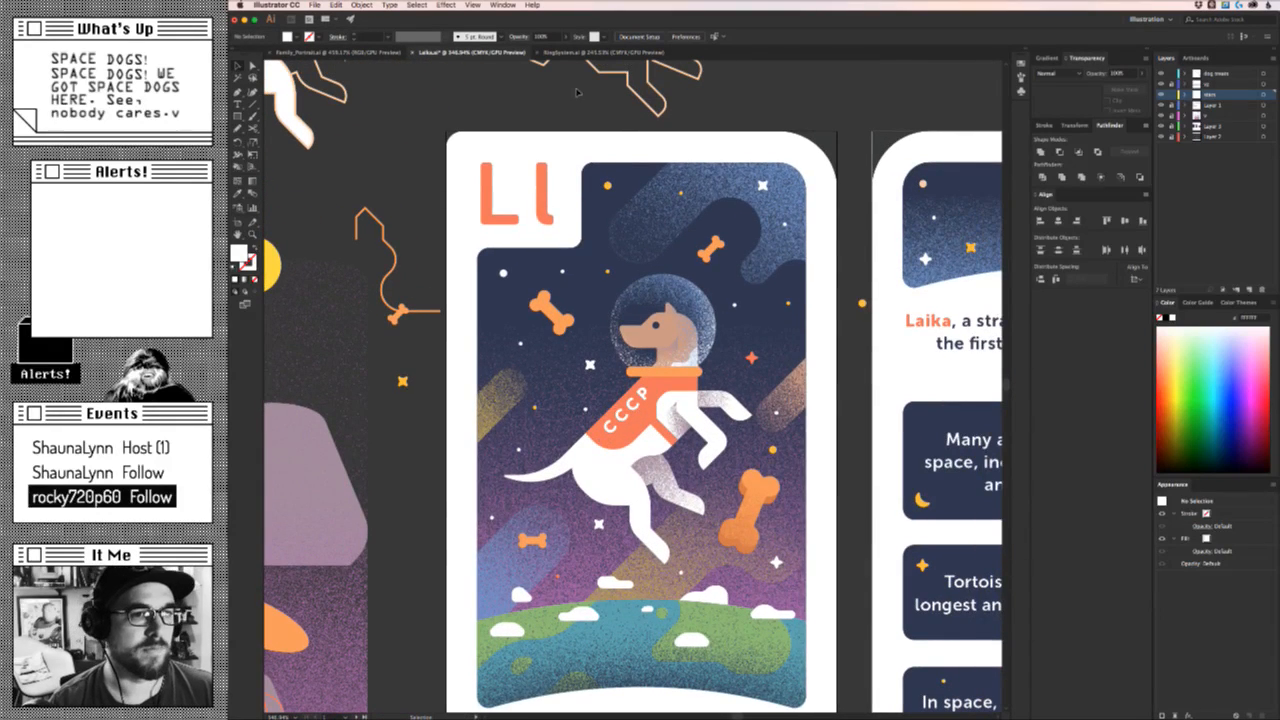
pyautogui.press('a')
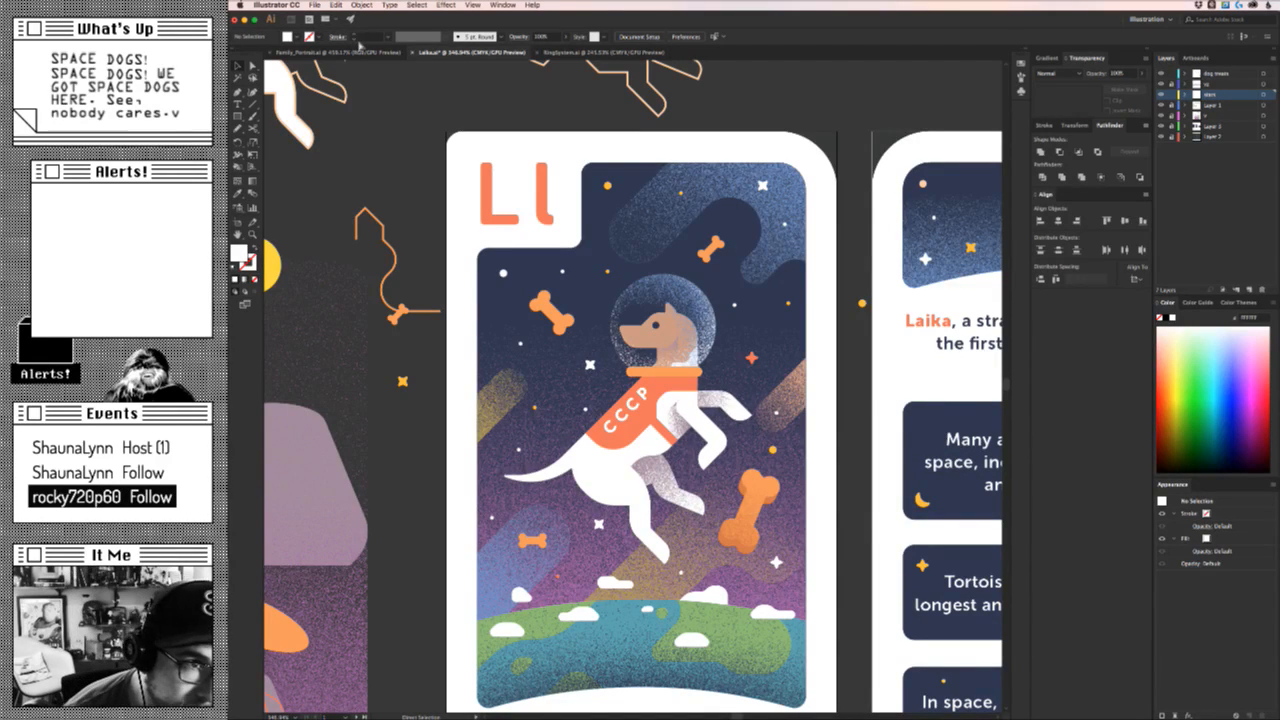
pyautogui.click(362, 51)
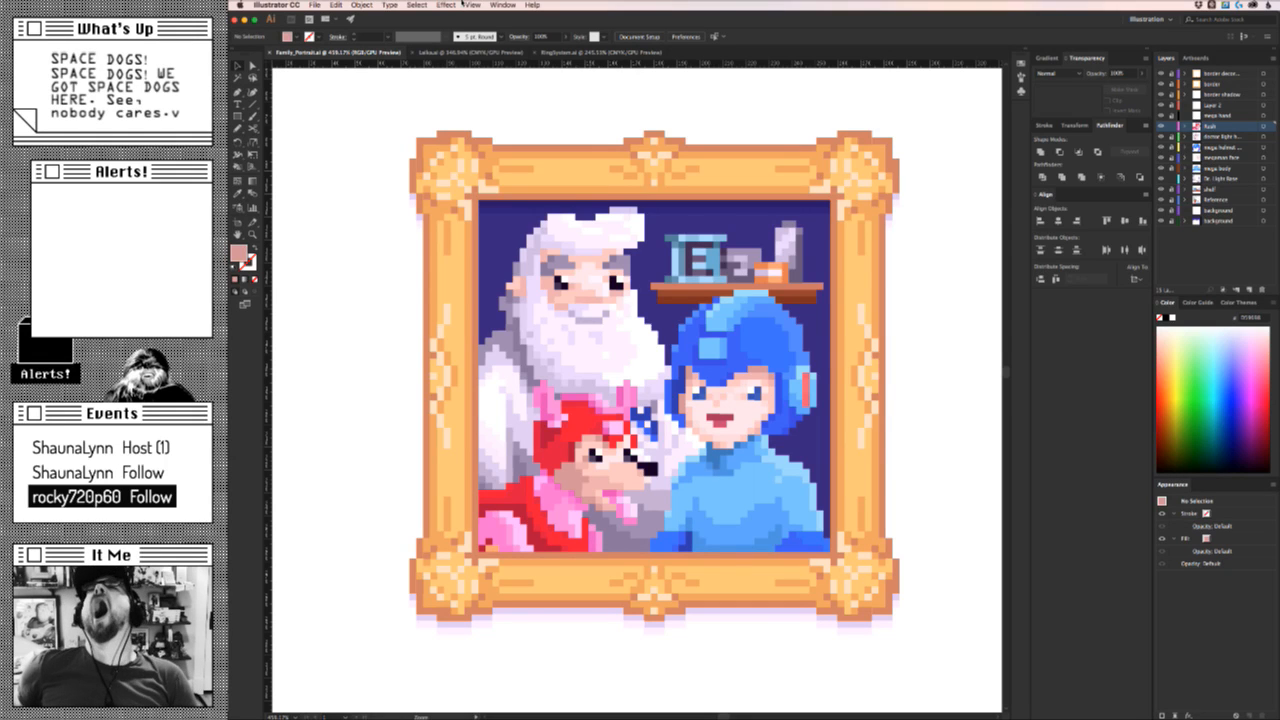
pyautogui.click(481, 51)
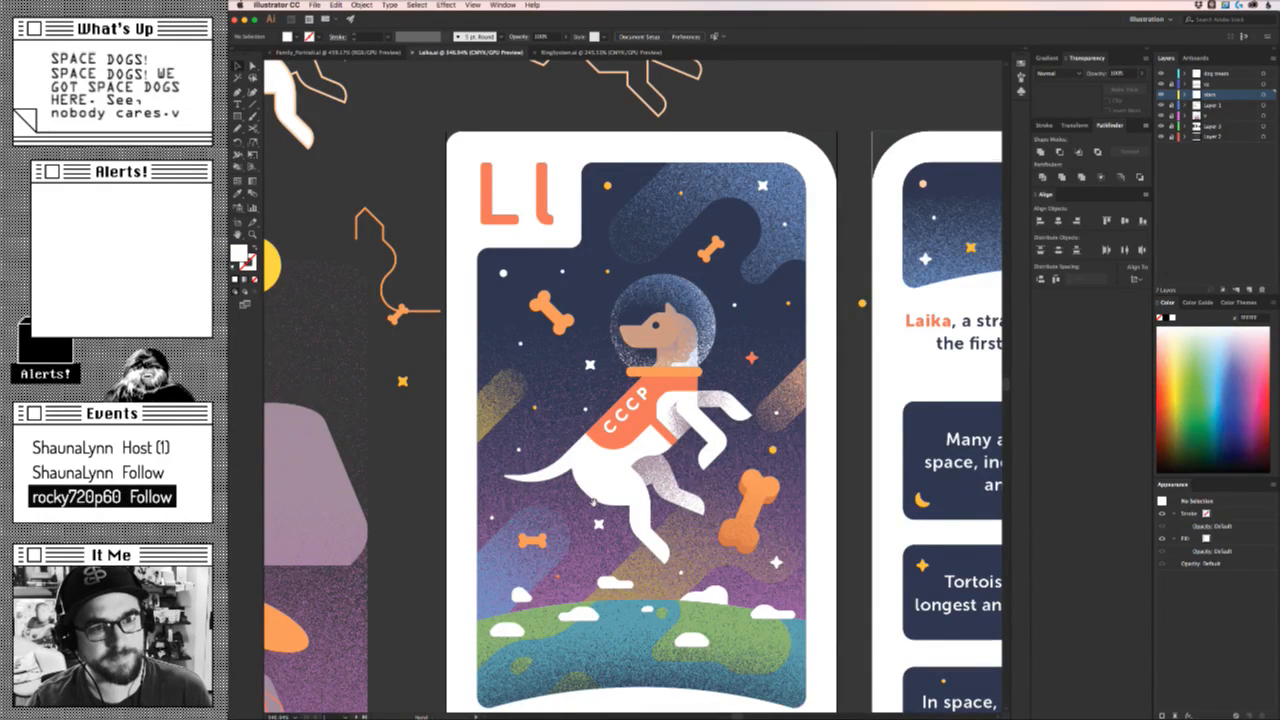
# Examine the dog's construction outline above the artboards and compare it with the finished Laika card front and back.
pyautogui.moveTo(592, 500); pyautogui.dragTo(608, 434)
pyautogui.moveTo(690, 450); pyautogui.dragTo(595, 441)
pyautogui.moveTo(659, 490)
pyautogui.mouseDown()
pyautogui.moveTo(637, 468)
pyautogui.moveTo(673, 468)
pyautogui.mouseUp()
pyautogui.moveTo(613, 72)
pyautogui.mouseDown()
pyautogui.moveTo(558, 281)
pyautogui.moveTo(630, 265)
pyautogui.mouseUp()
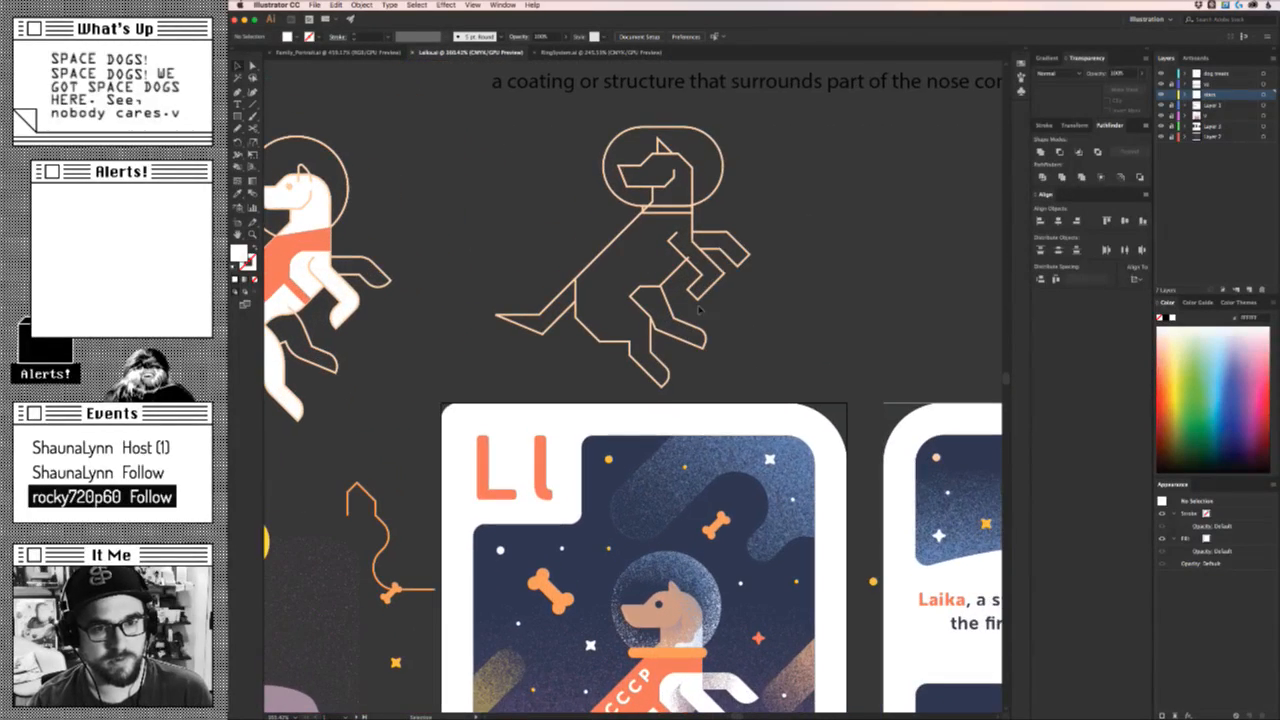
pyautogui.moveTo(577, 178); pyautogui.dragTo(649, 174)
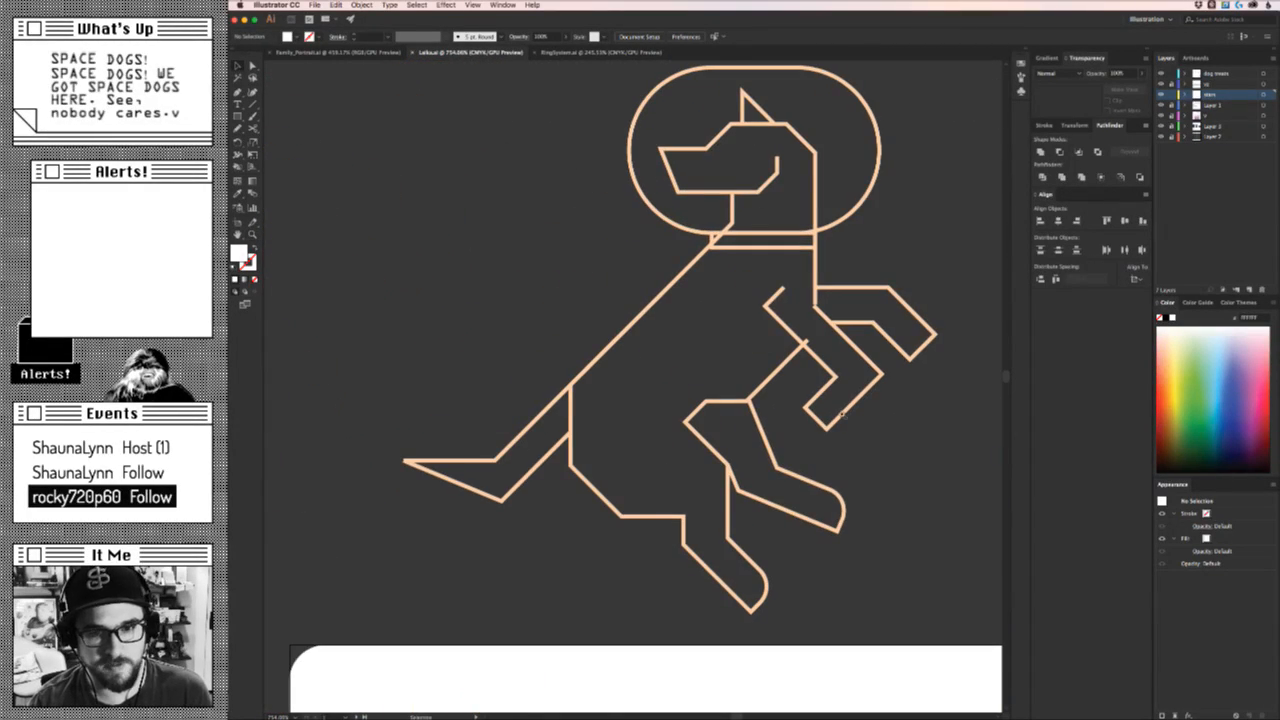
pyautogui.moveTo(843, 415); pyautogui.dragTo(650, 415)
pyautogui.moveTo(811, 634); pyautogui.dragTo(761, 374)
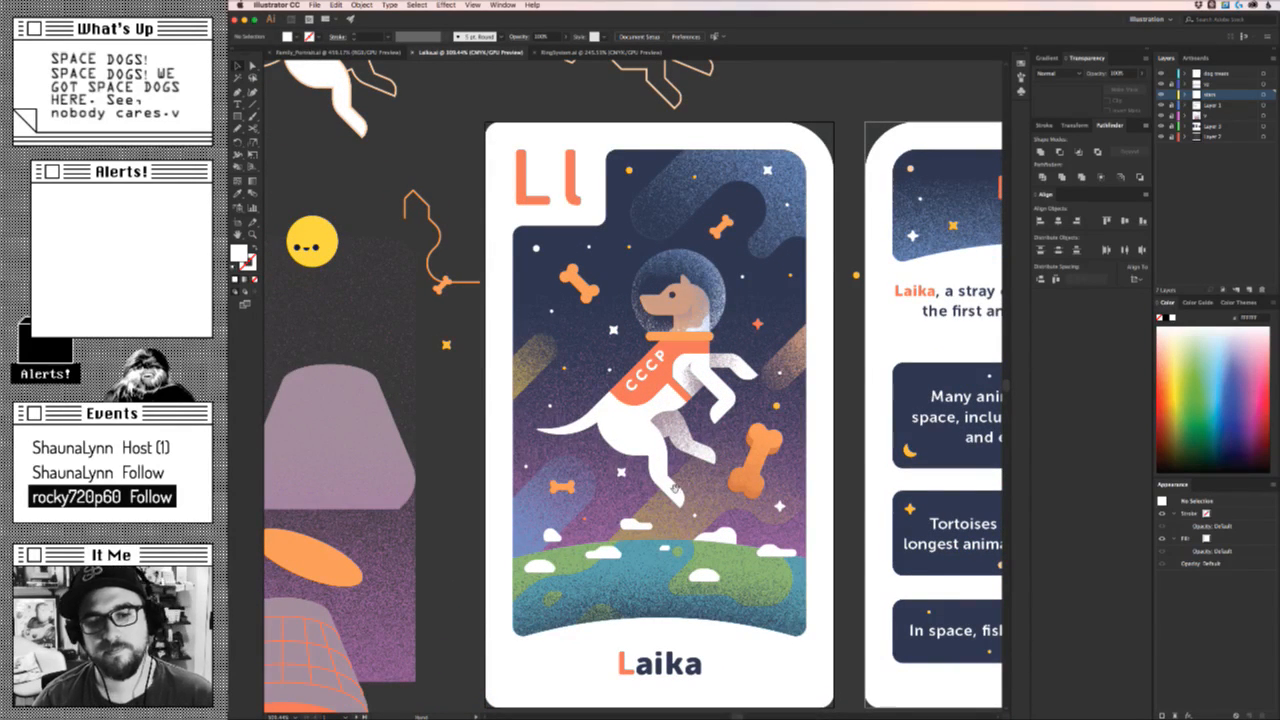
pyautogui.hscroll(5, 693, 482)
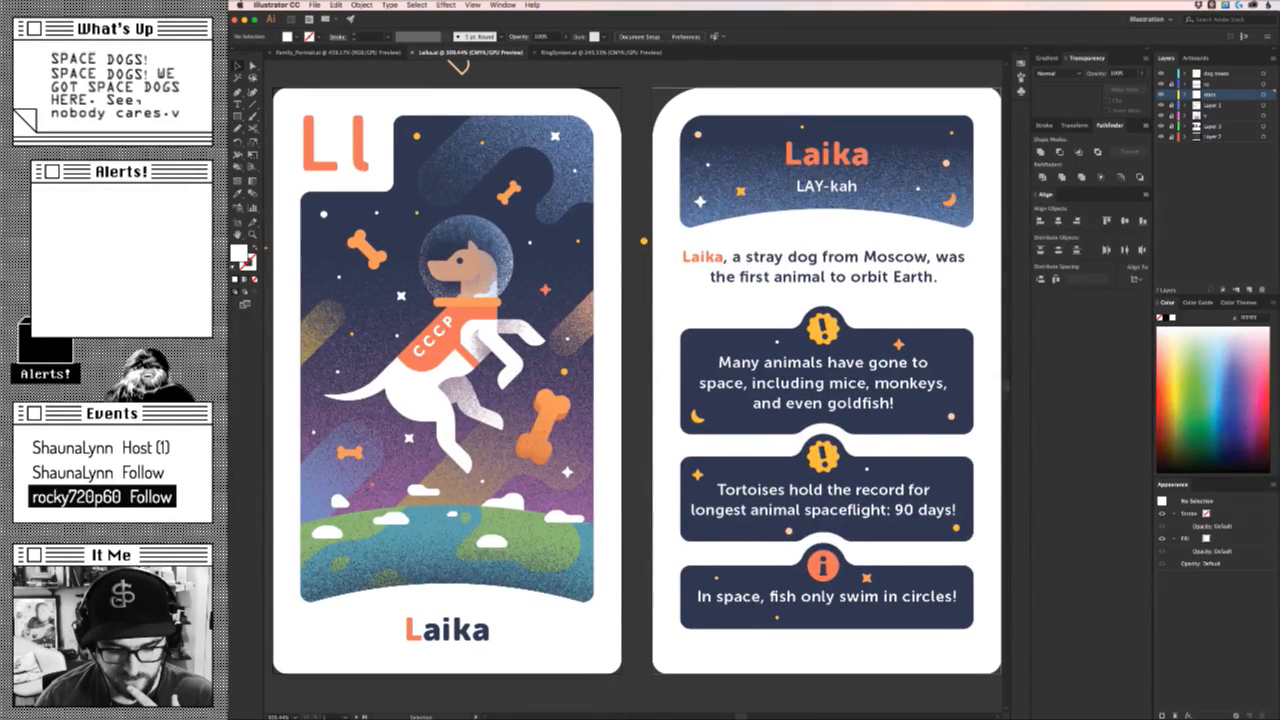
# Look through the Cards folder in Finder and view the Family_Portrait.ai illustration before returning to the Laika cards.
pyautogui.press('super+Tab')
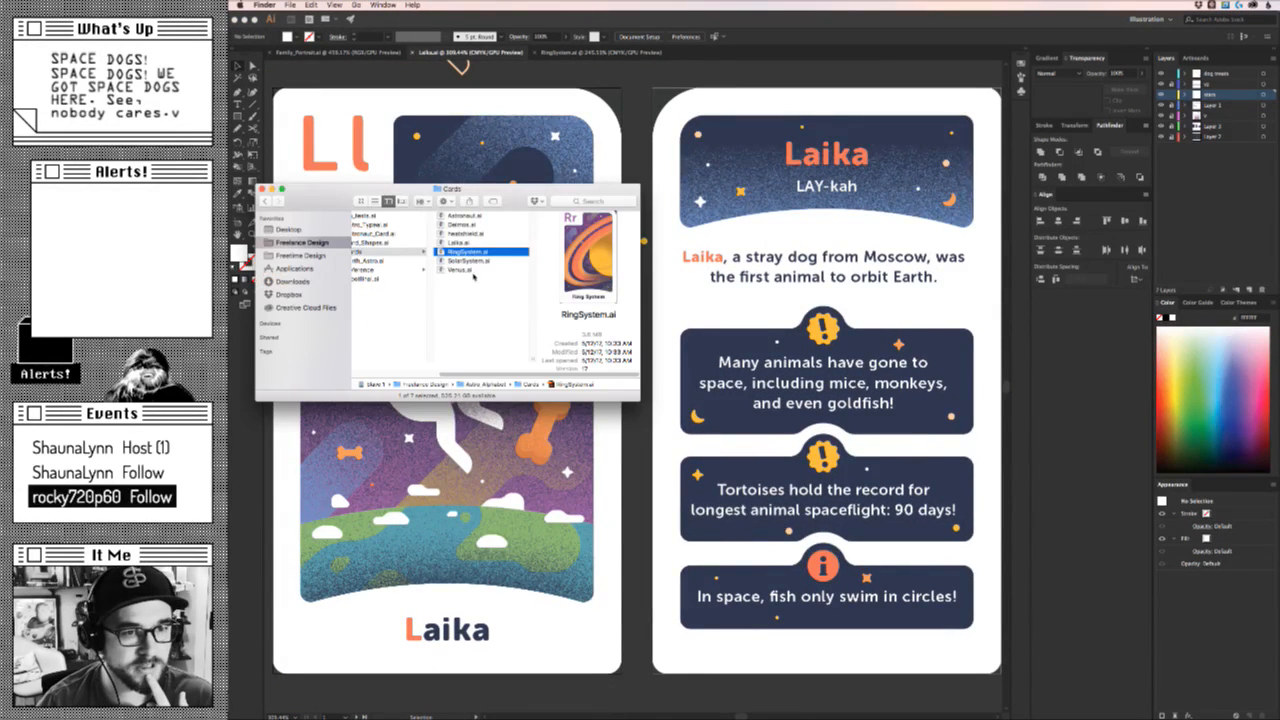
pyautogui.click(479, 298)
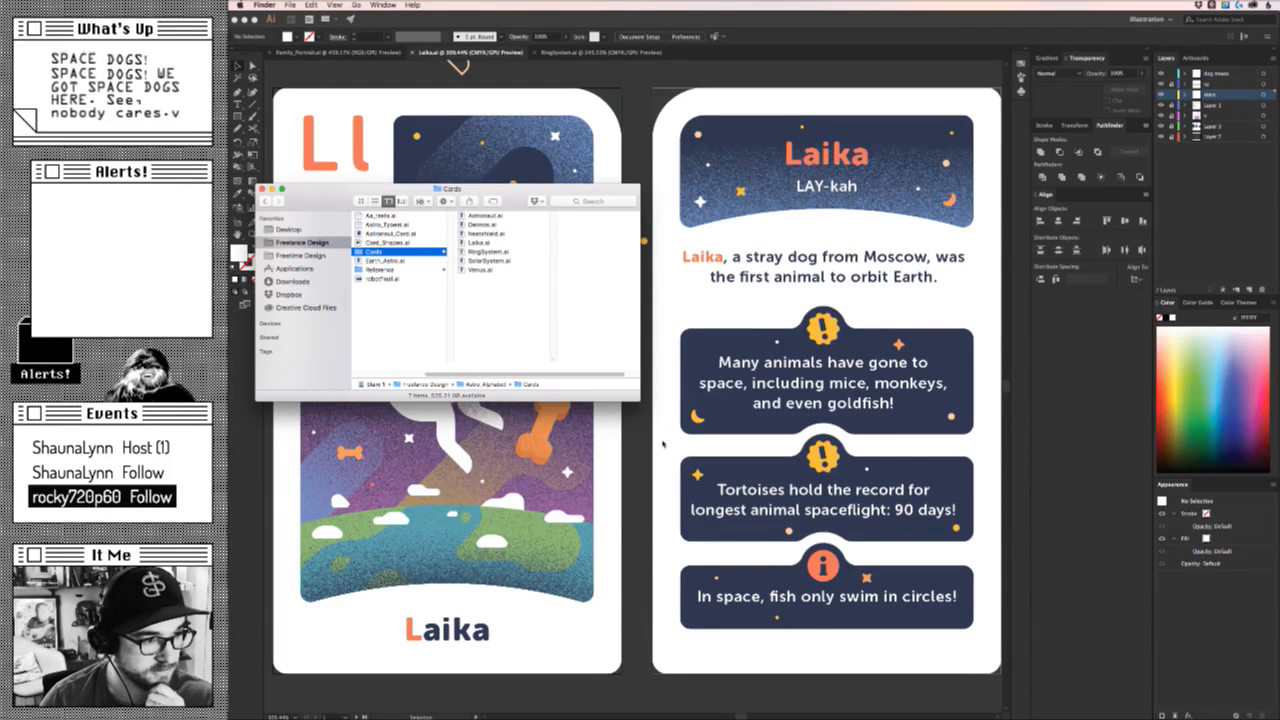
pyautogui.click(646, 452)
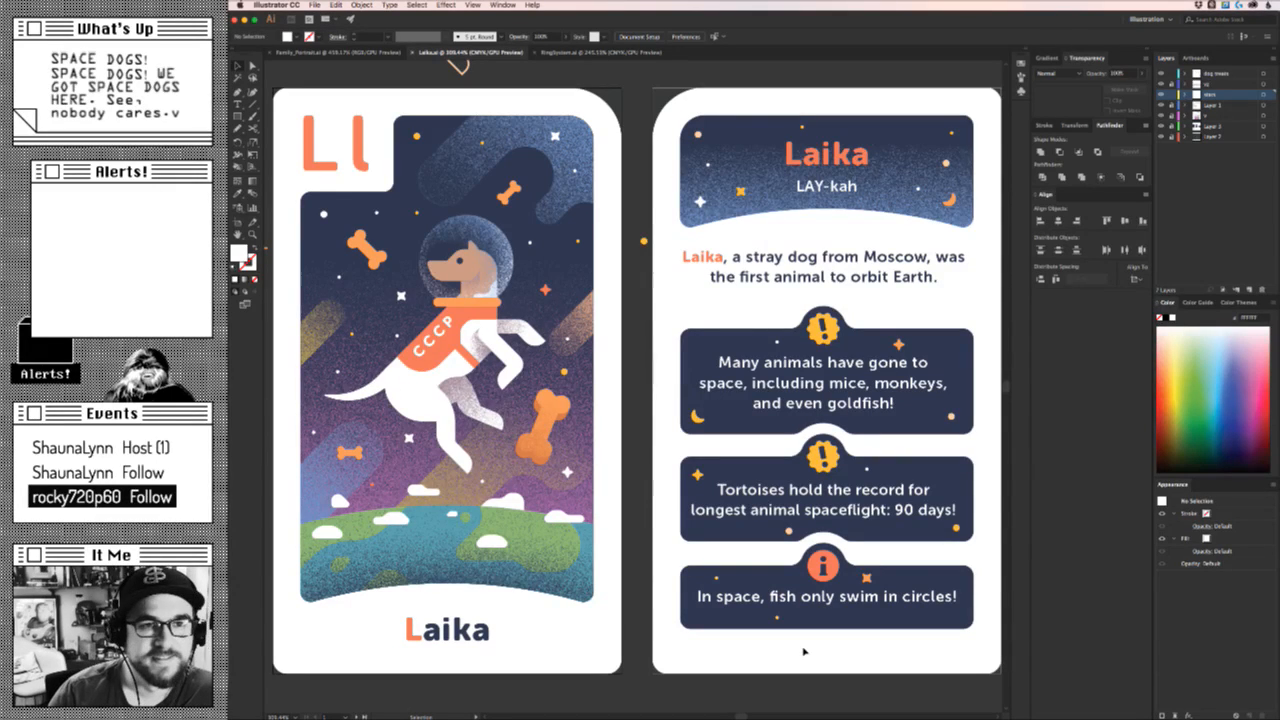
pyautogui.click(338, 53)
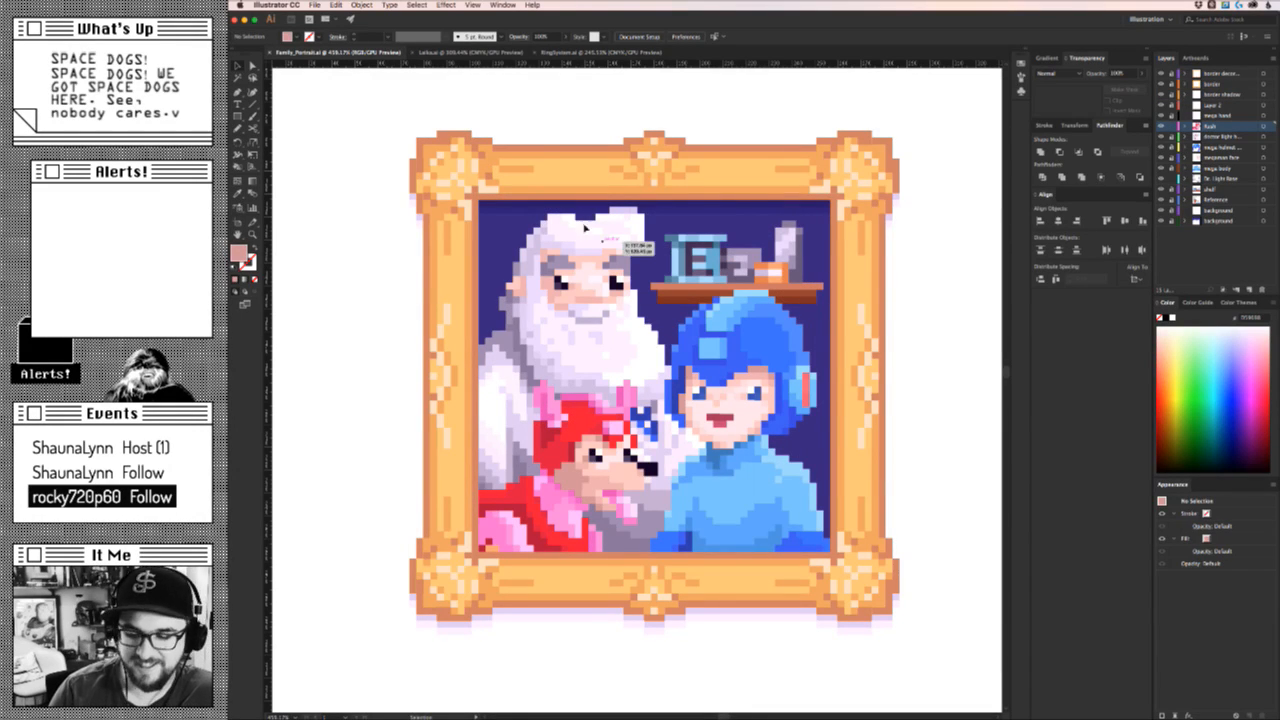
pyautogui.click(445, 52)
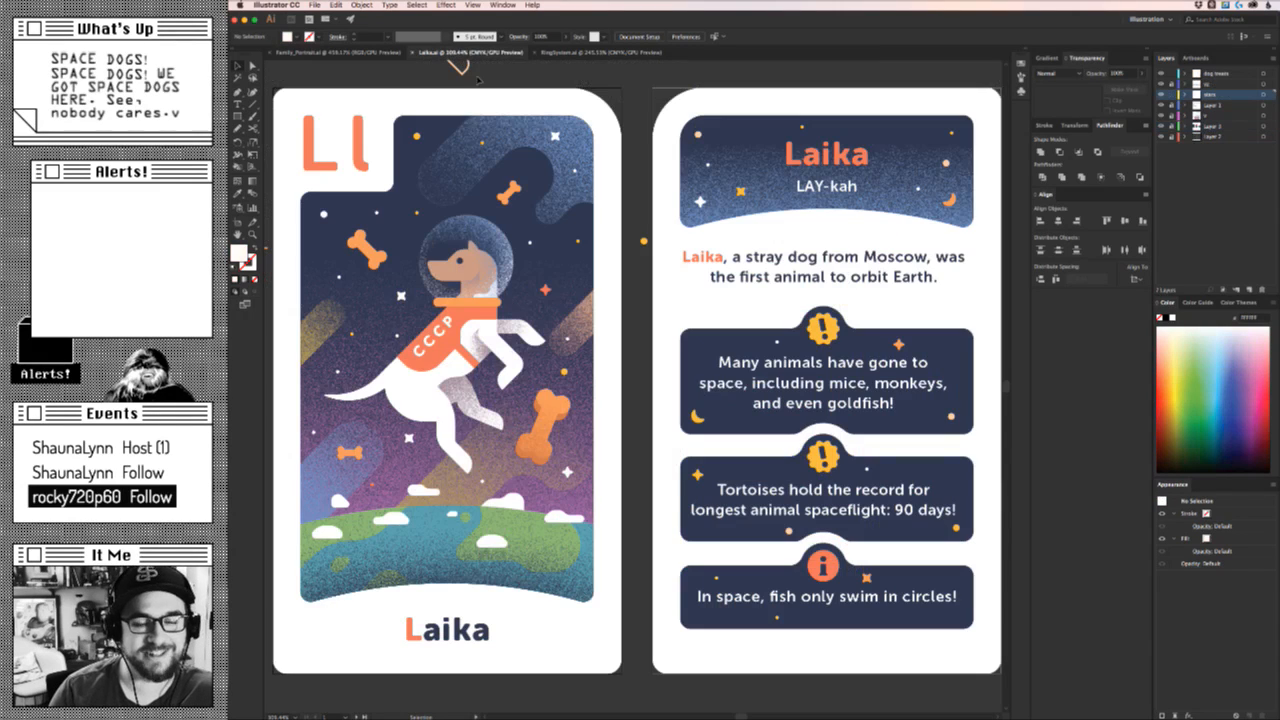
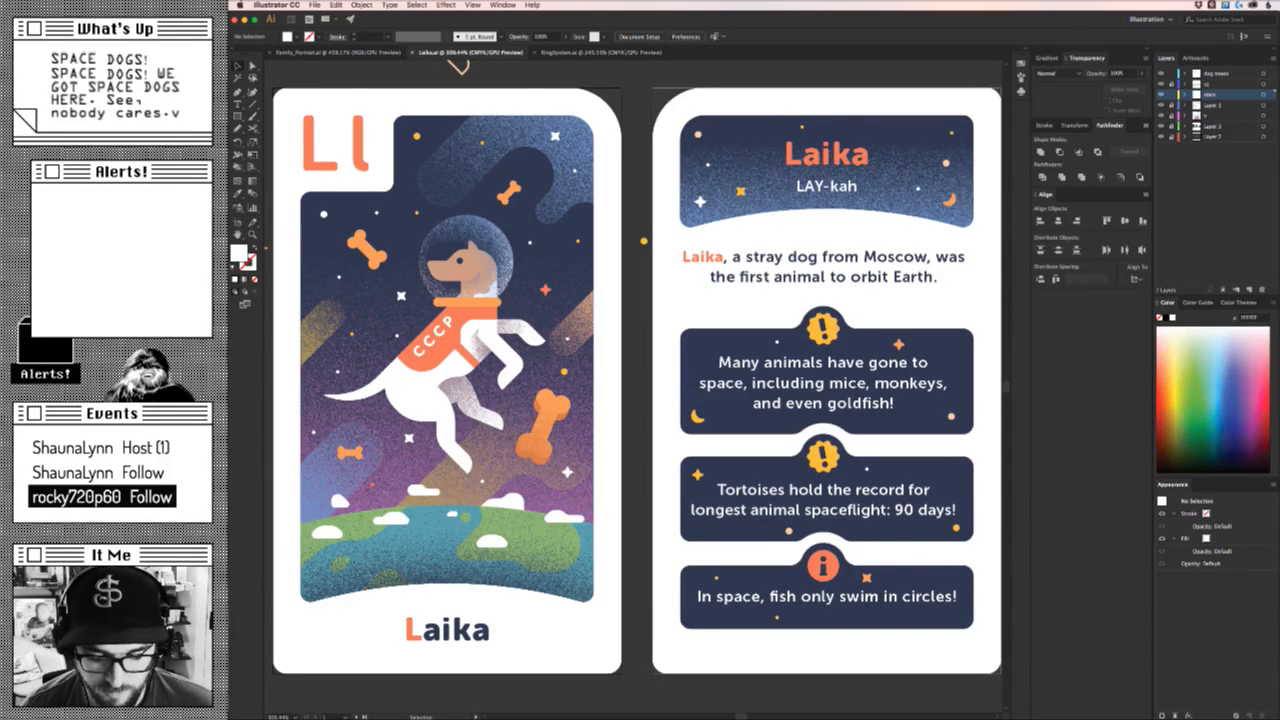
# Switch to Chrome and open the creator's own Patreon page.
pyautogui.press('super+Tab')
pyautogui.click(655, 97)
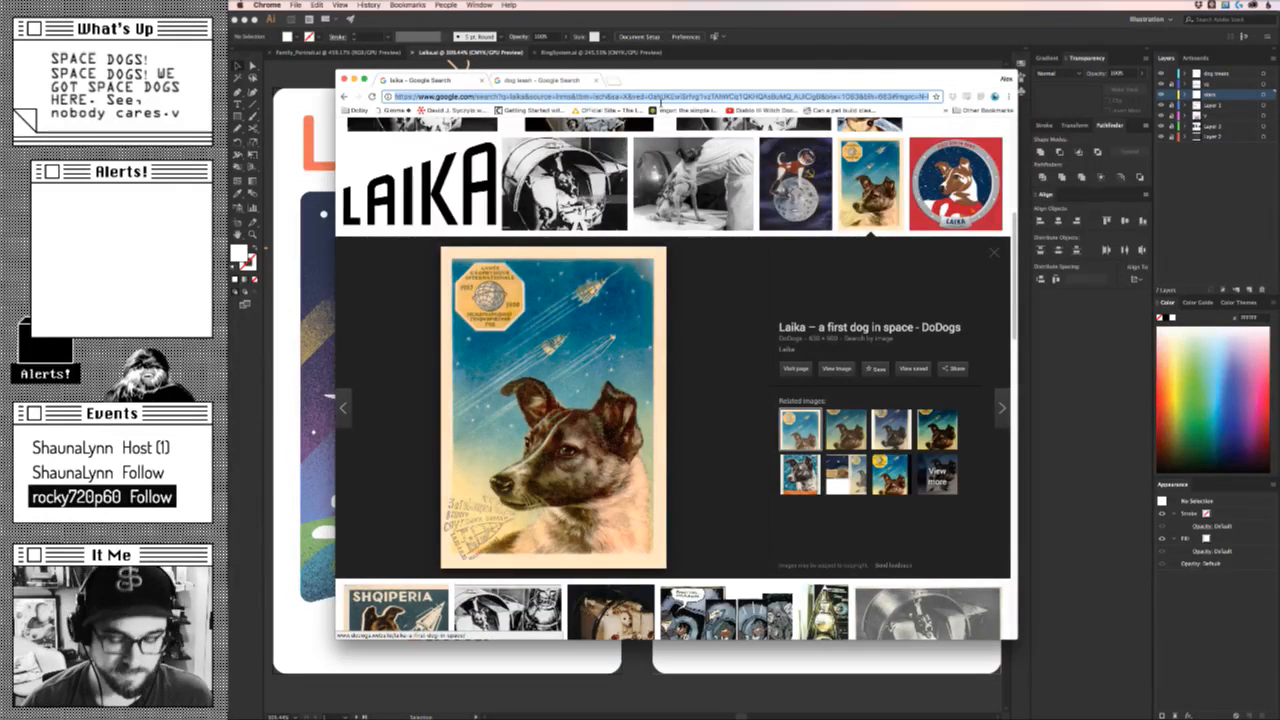
pyautogui.write('patreon')
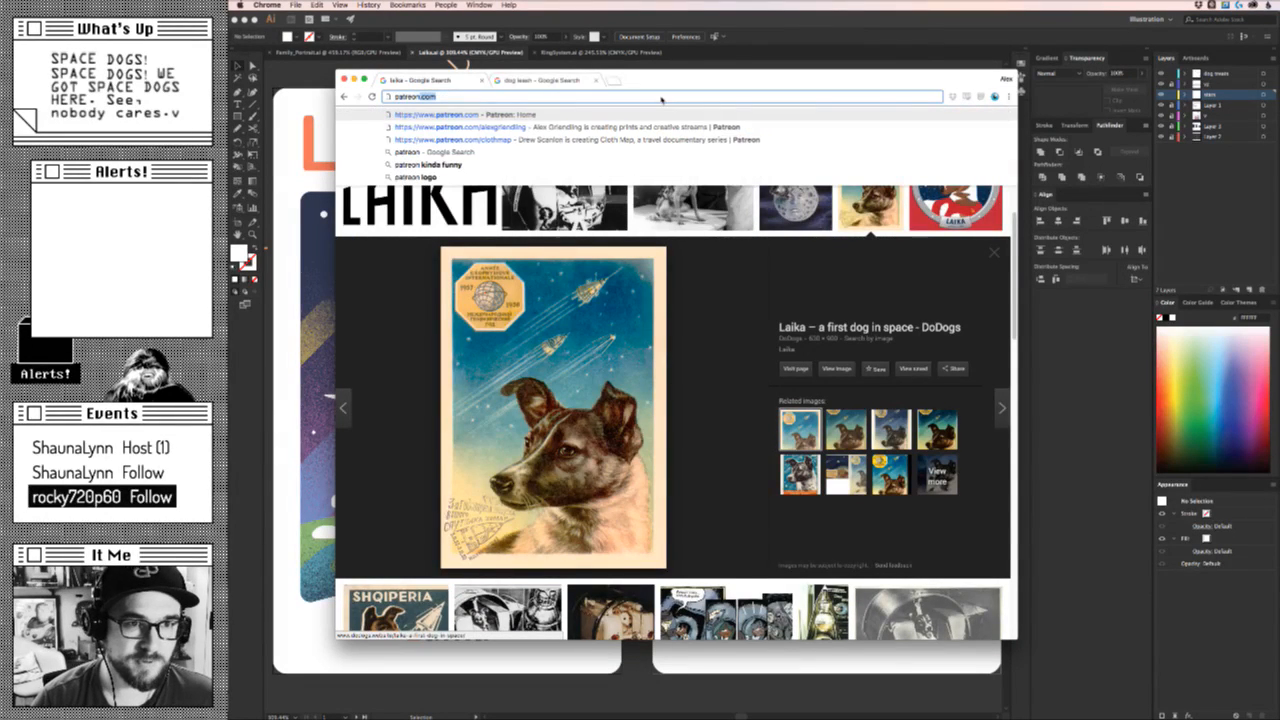
pyautogui.press('Down')
pyautogui.press('Return')
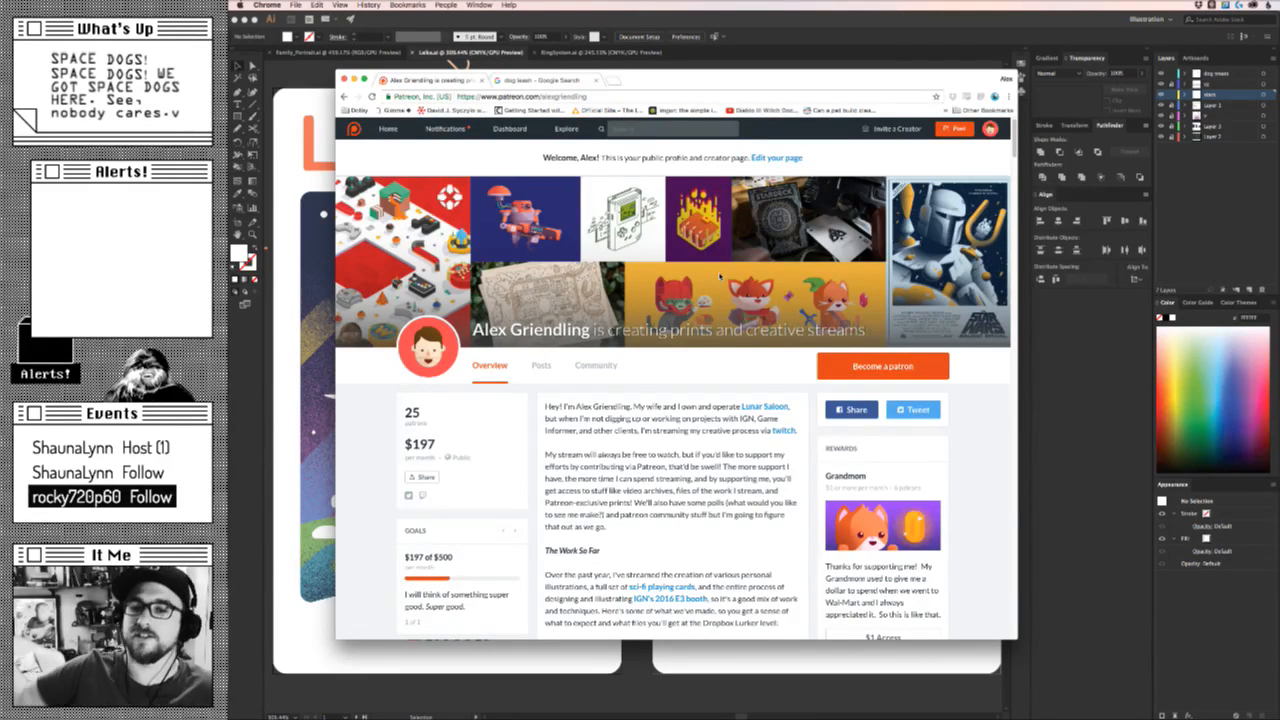
# Browse the creator's Patreon posts and open the full Yoshi's Island Giveaway post.
pyautogui.click(542, 366)
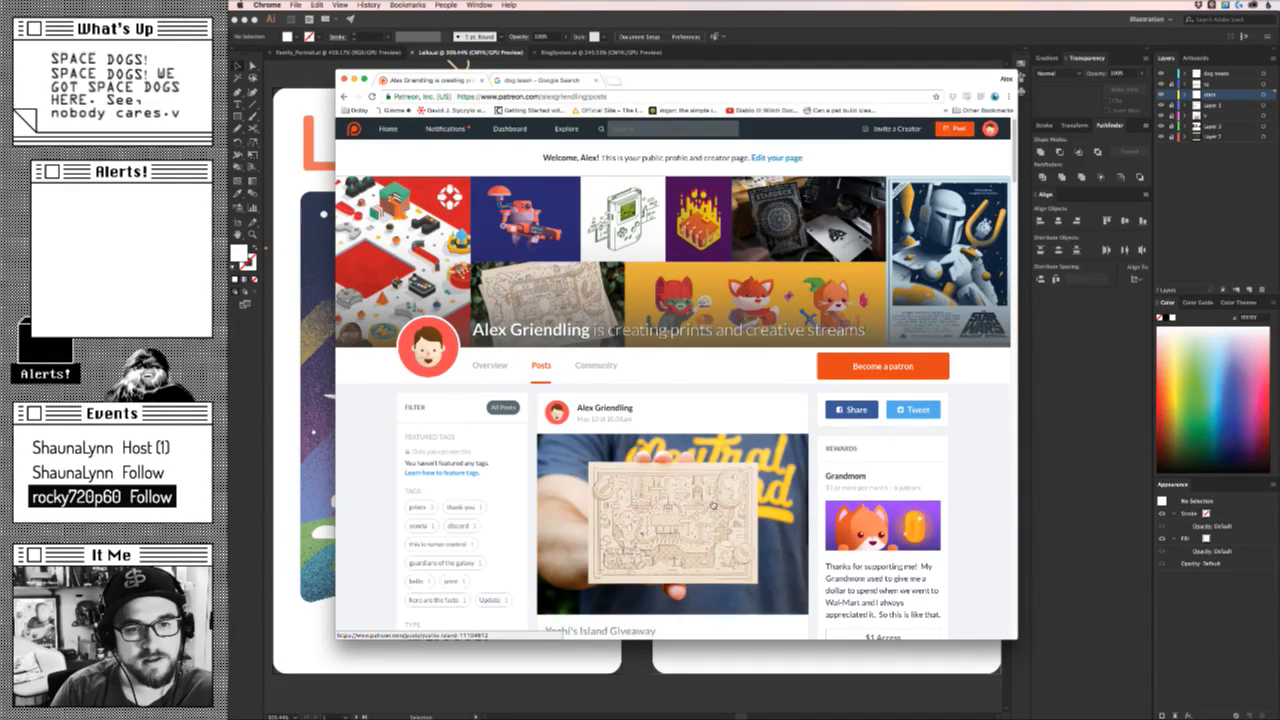
pyautogui.scroll(-3, 745, 470)
pyautogui.scroll(-1, 745, 470)
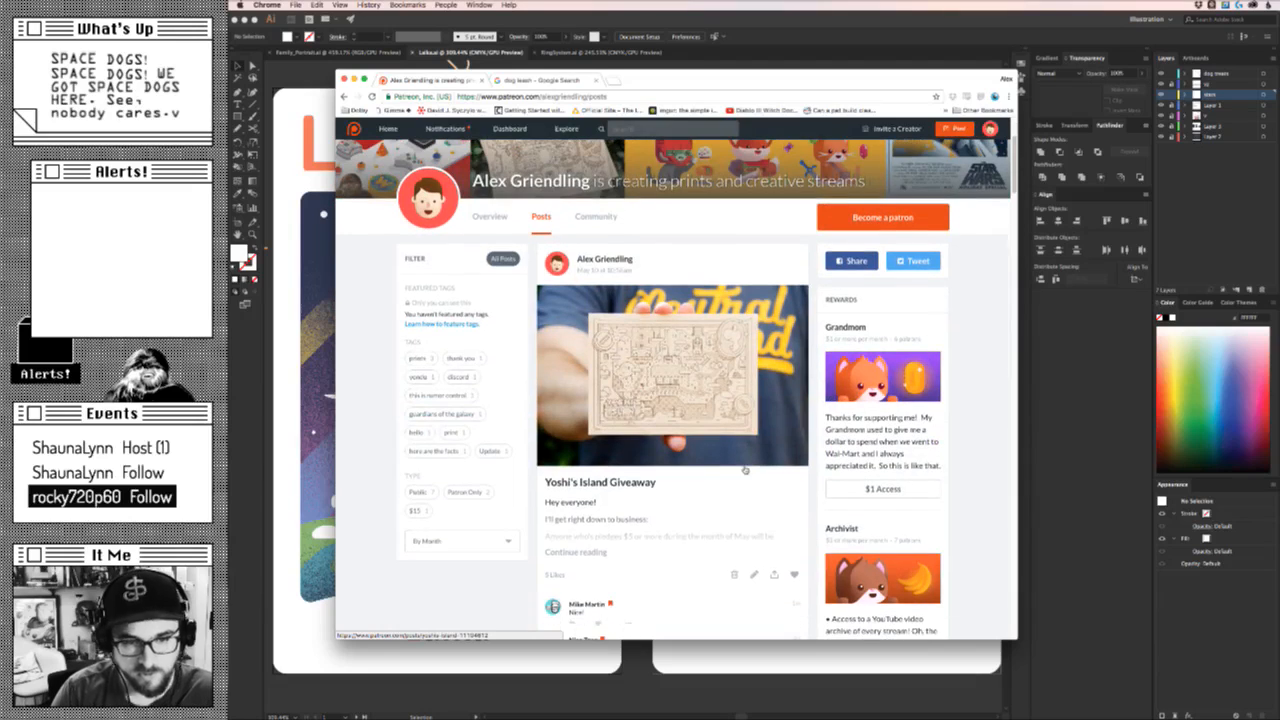
pyautogui.click(755, 538)
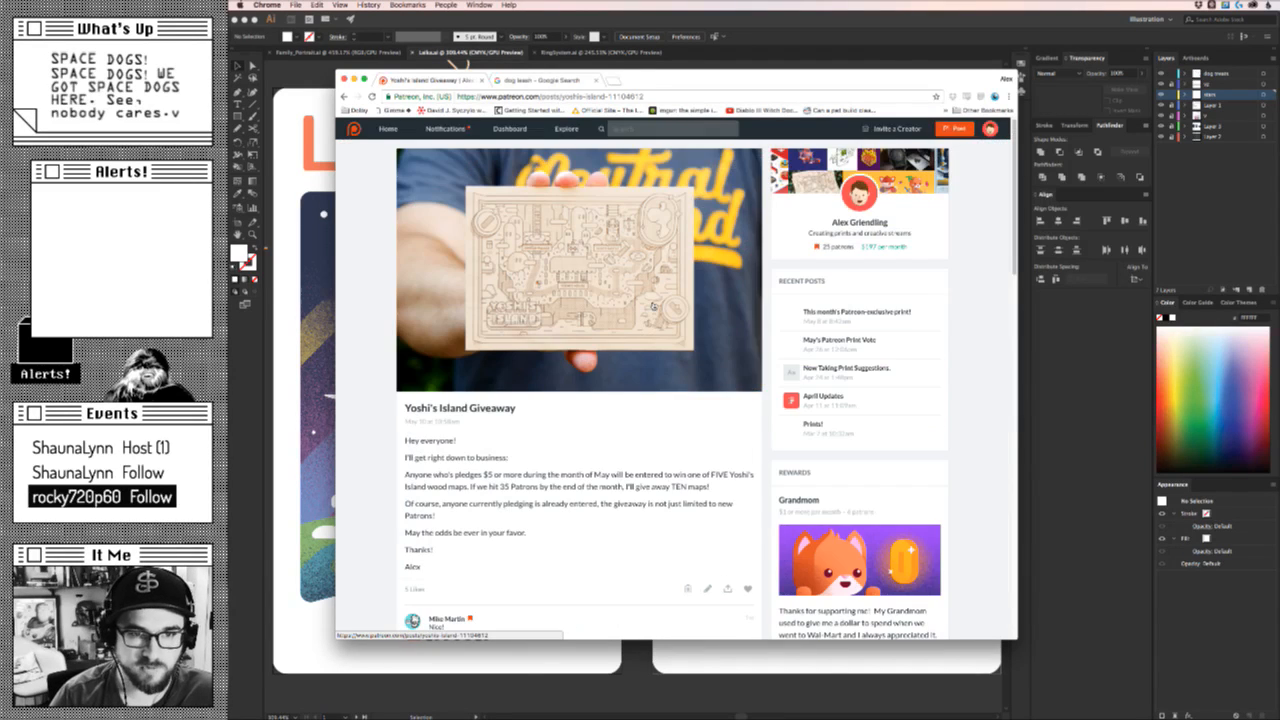
# Enlarge the giveaway post's photo to examine the engraved wood map, and leave the browser.
pyautogui.press('super+equal')
pyautogui.press('super+equal')
pyautogui.press('super+equal')
pyautogui.press('super+equal')
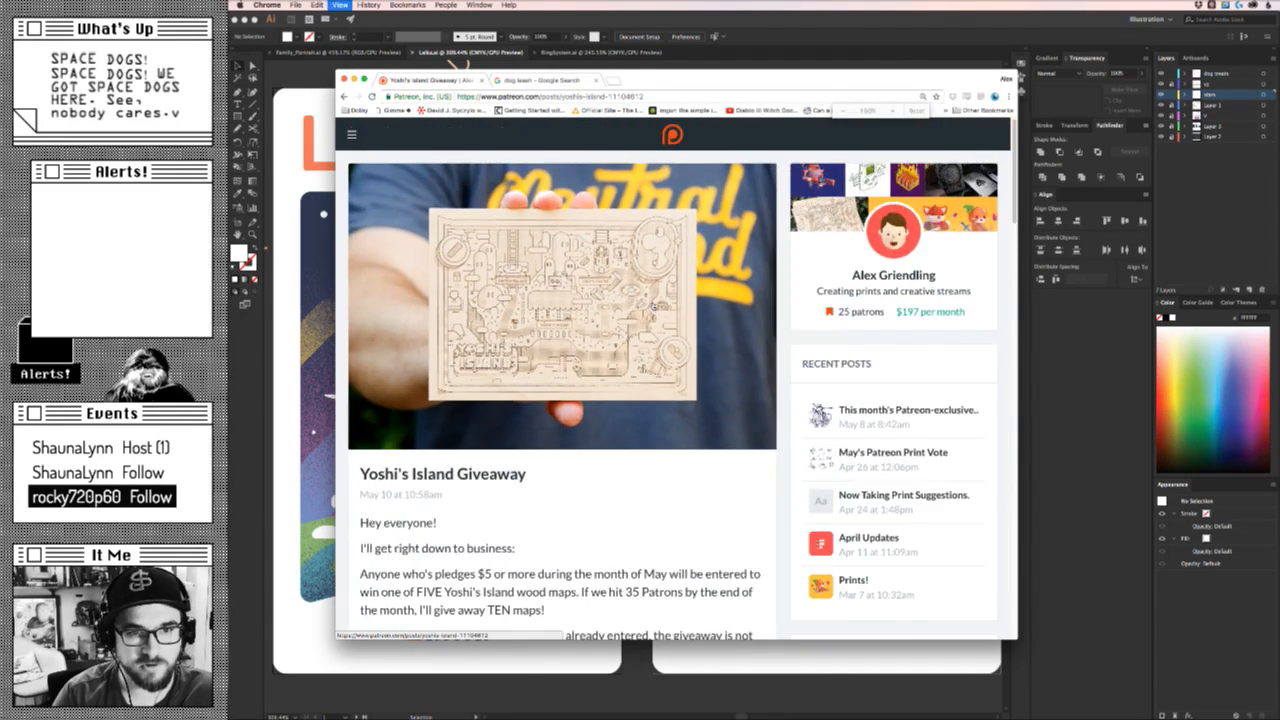
pyautogui.scroll(-2, 653, 305)
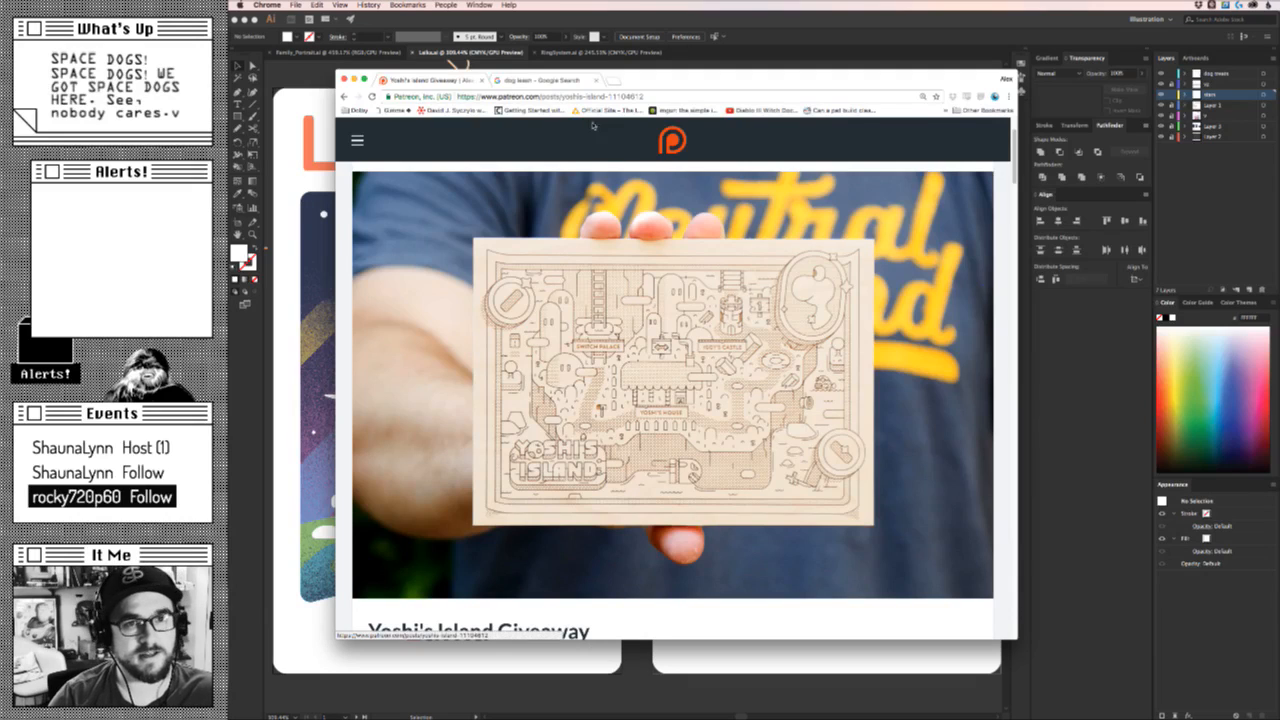
pyautogui.moveTo(610, 80); pyautogui.dragTo(646, 78)
pyautogui.click(646, 70)
pyautogui.click(280, 5)
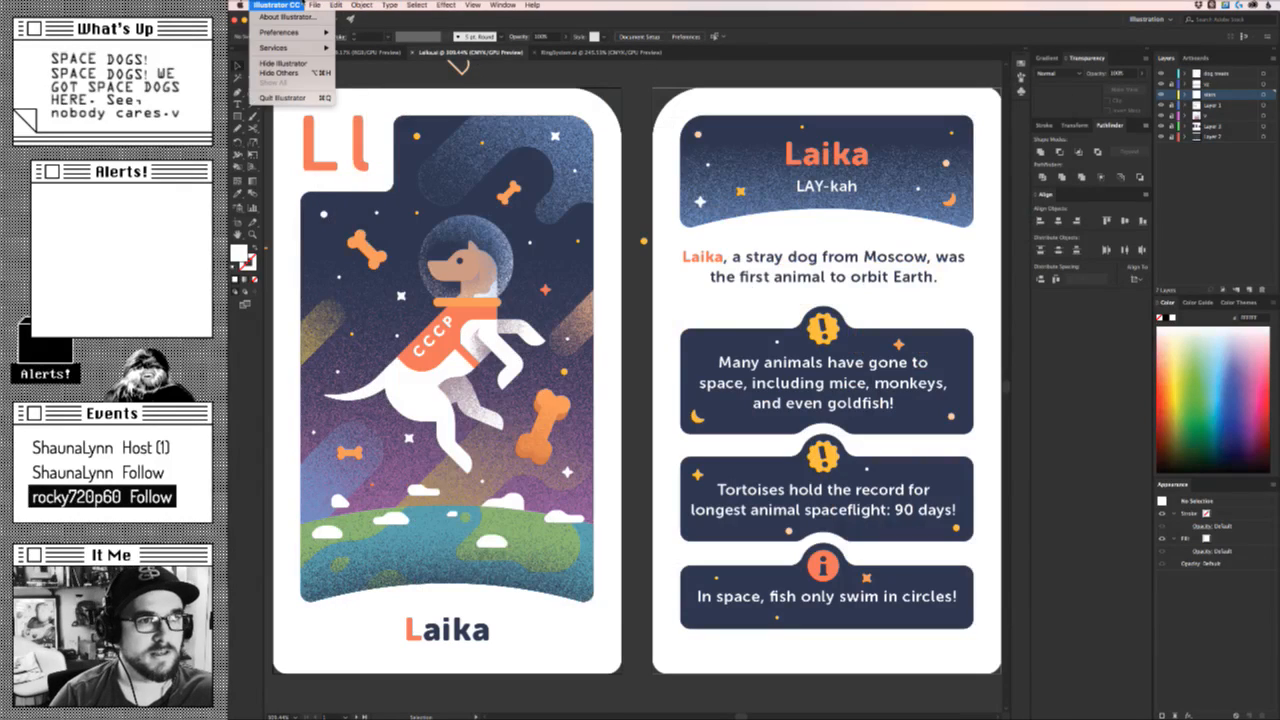
pyautogui.moveTo(314, 5)
pyautogui.moveTo(339, 45)
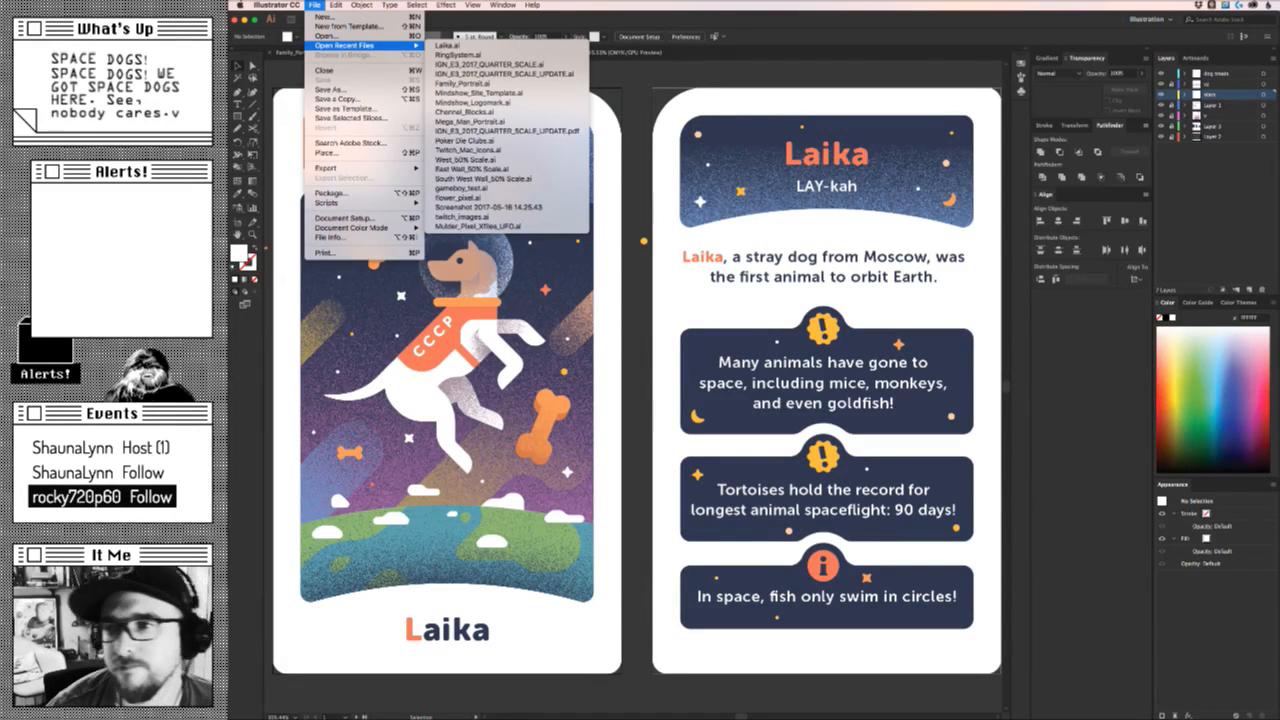
pyautogui.press('Escape')
# Preview May_Print_Yondu.png from Finder in an enlarged window, and return to the Laika cards in Illustrator.
pyautogui.press('space')
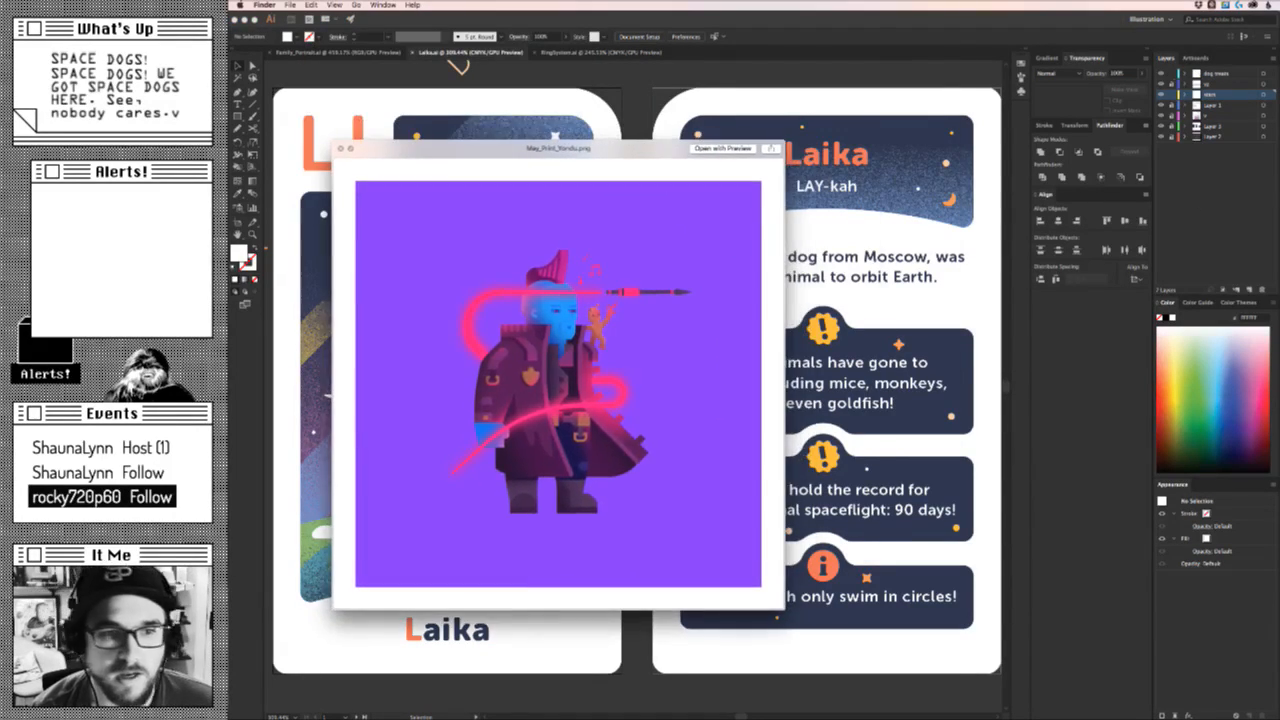
pyautogui.moveTo(631, 155); pyautogui.dragTo(715, 88)
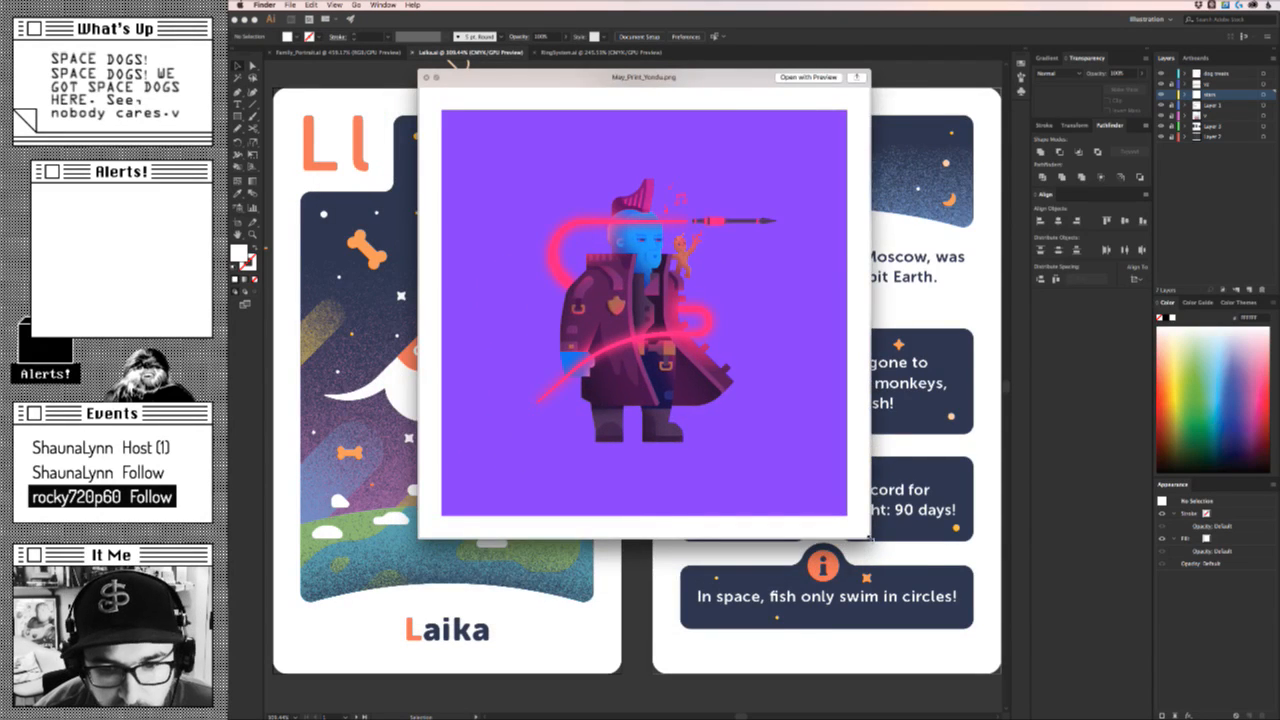
pyautogui.moveTo(872, 540); pyautogui.dragTo(1086, 657)
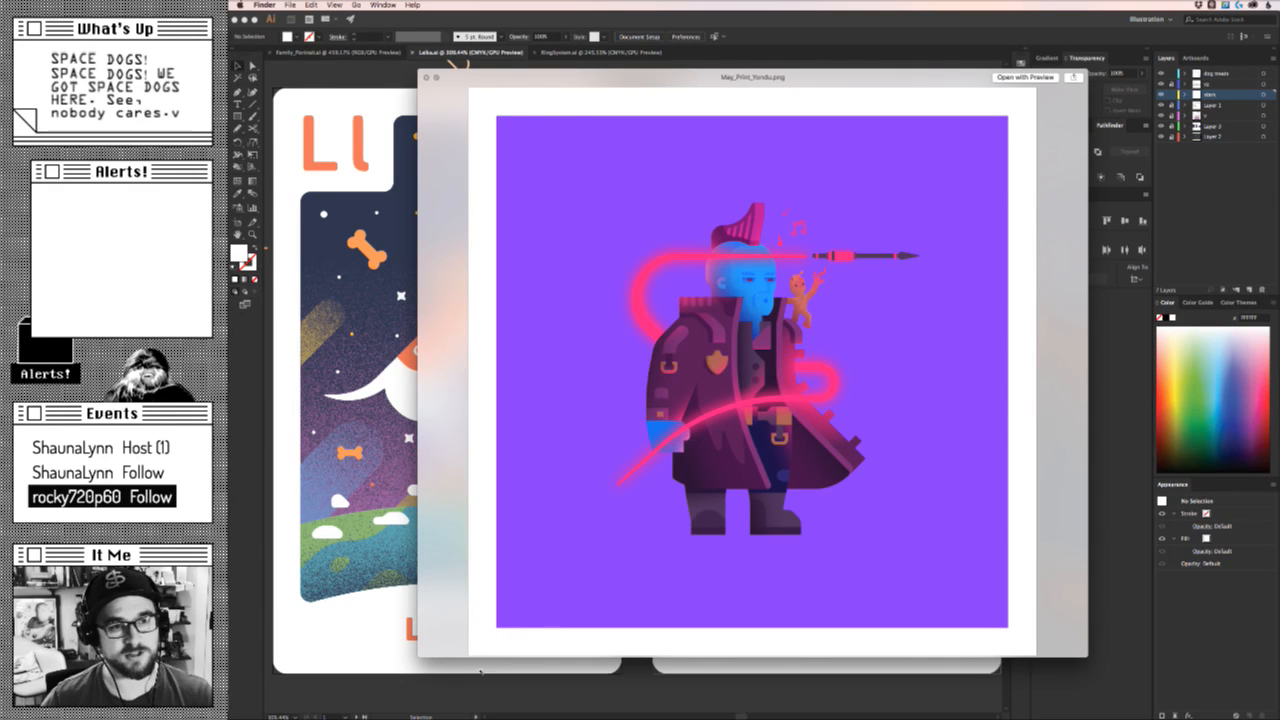
pyautogui.click(334, 622)
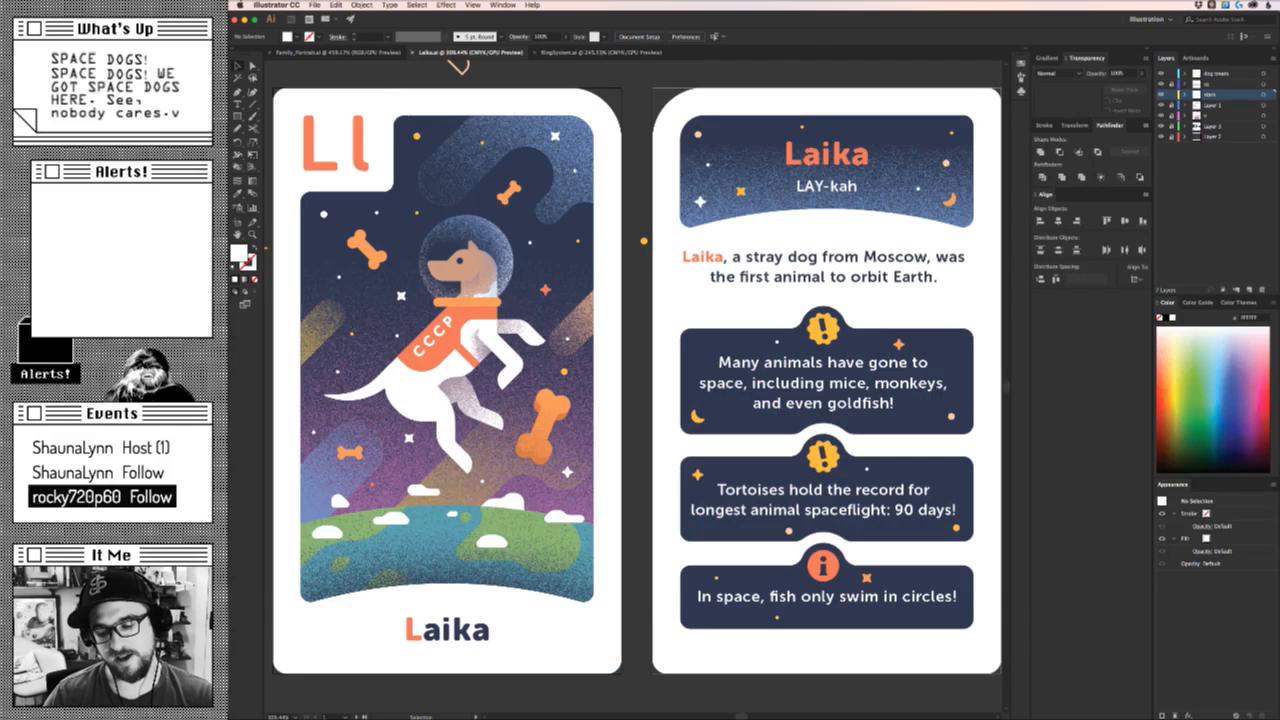